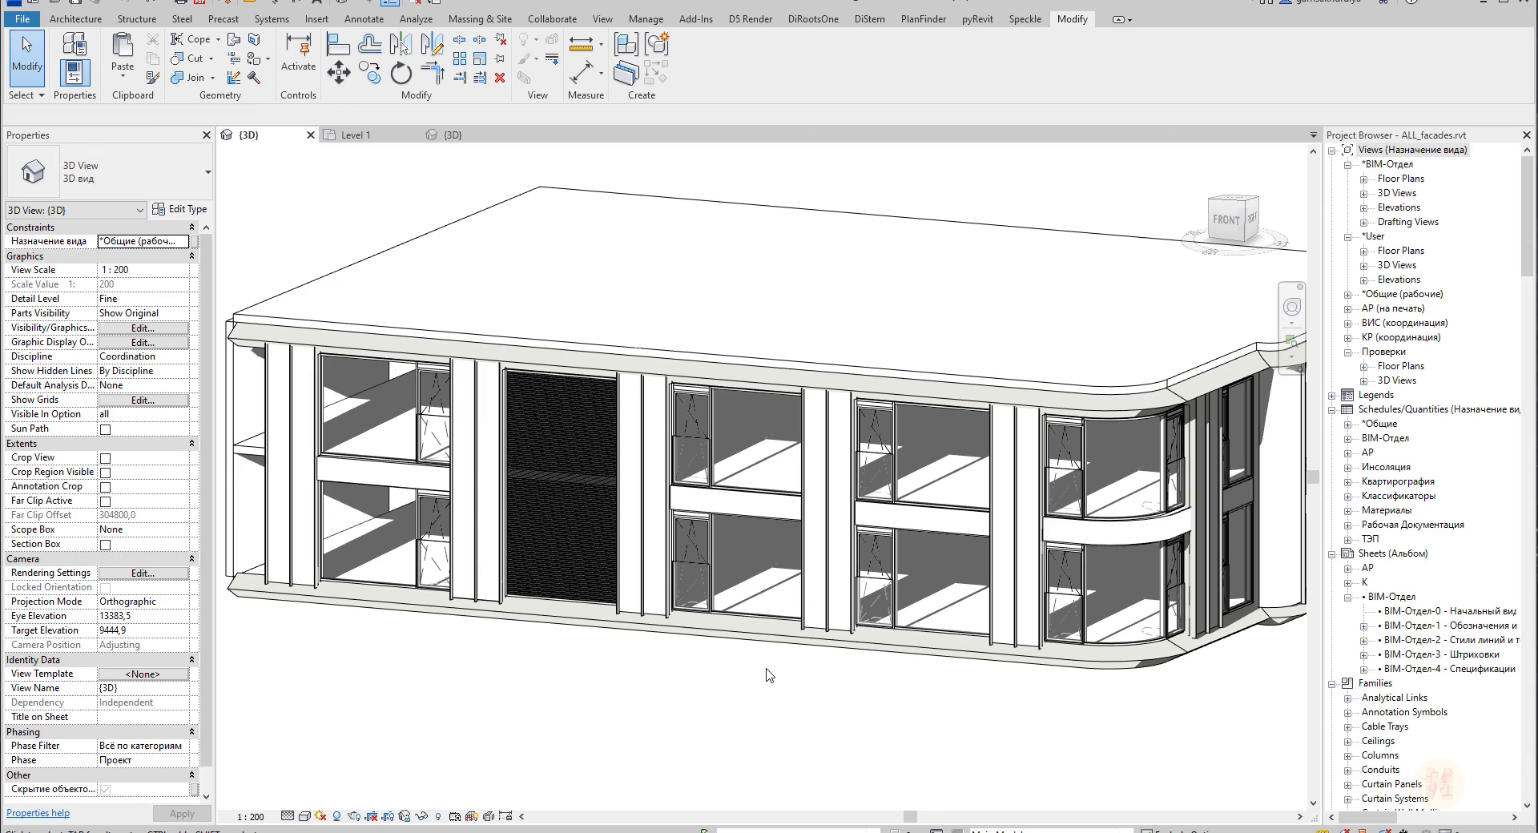
Examine the finished facade in ALL_facades.rvt and the starter floor slabs, levels and facade components in facade-2.rvt.
middle_click_drag(766, 675, 1002, 672, "shift")
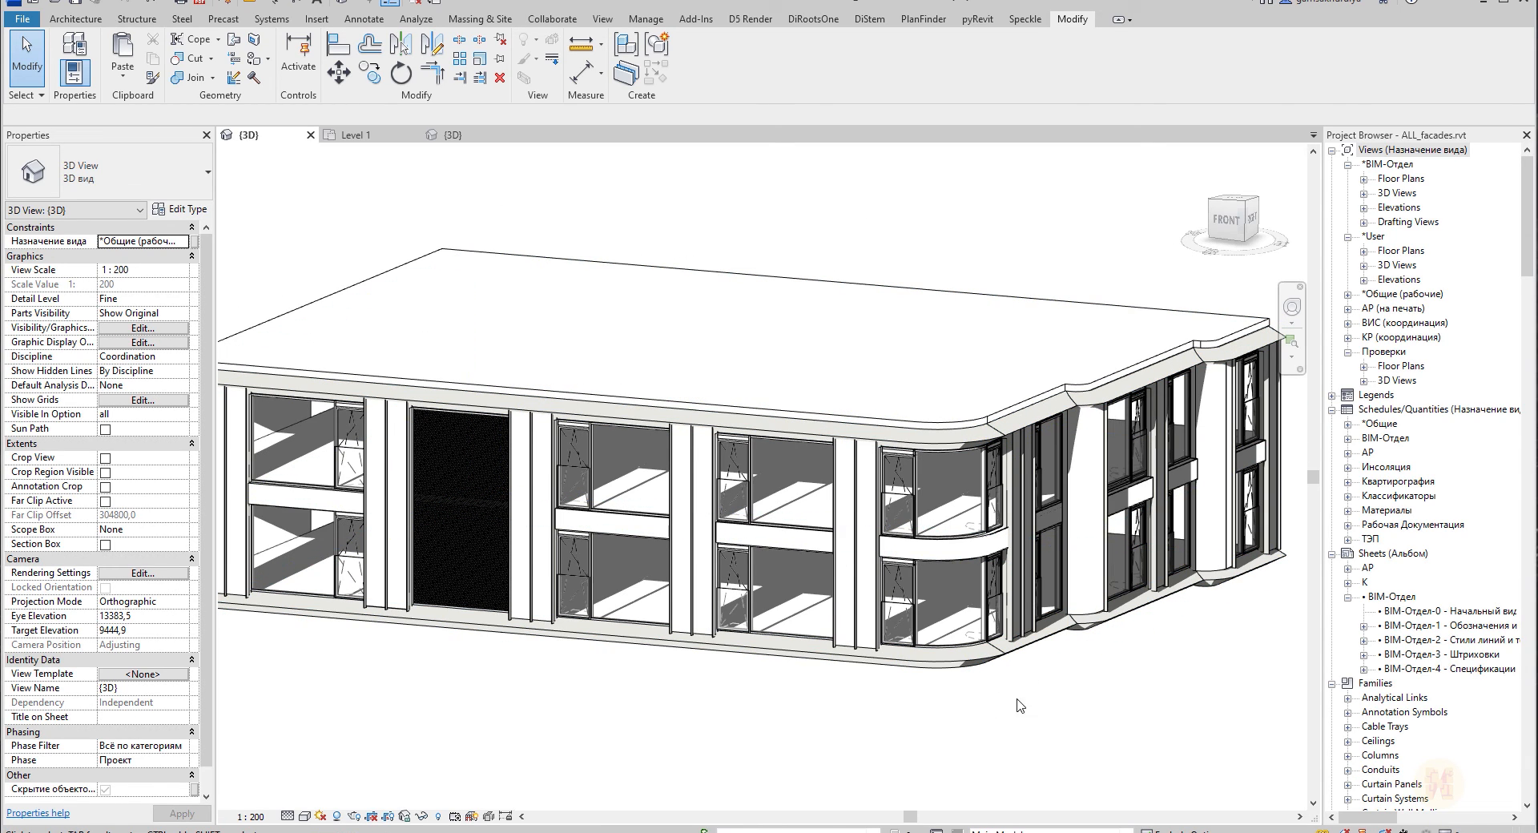
key("alt+Tab")
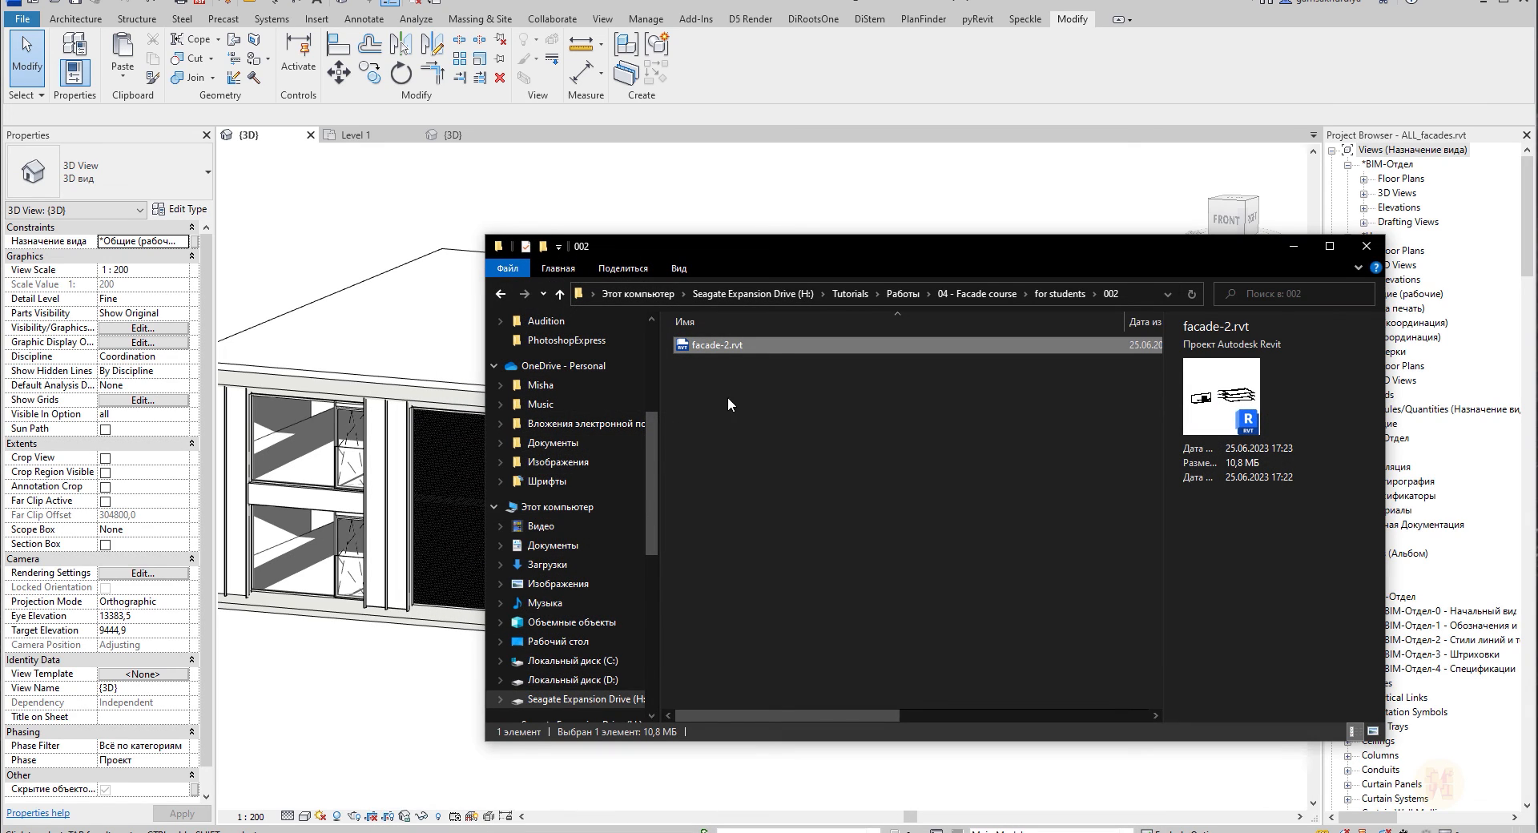
left_click(1300, 245)
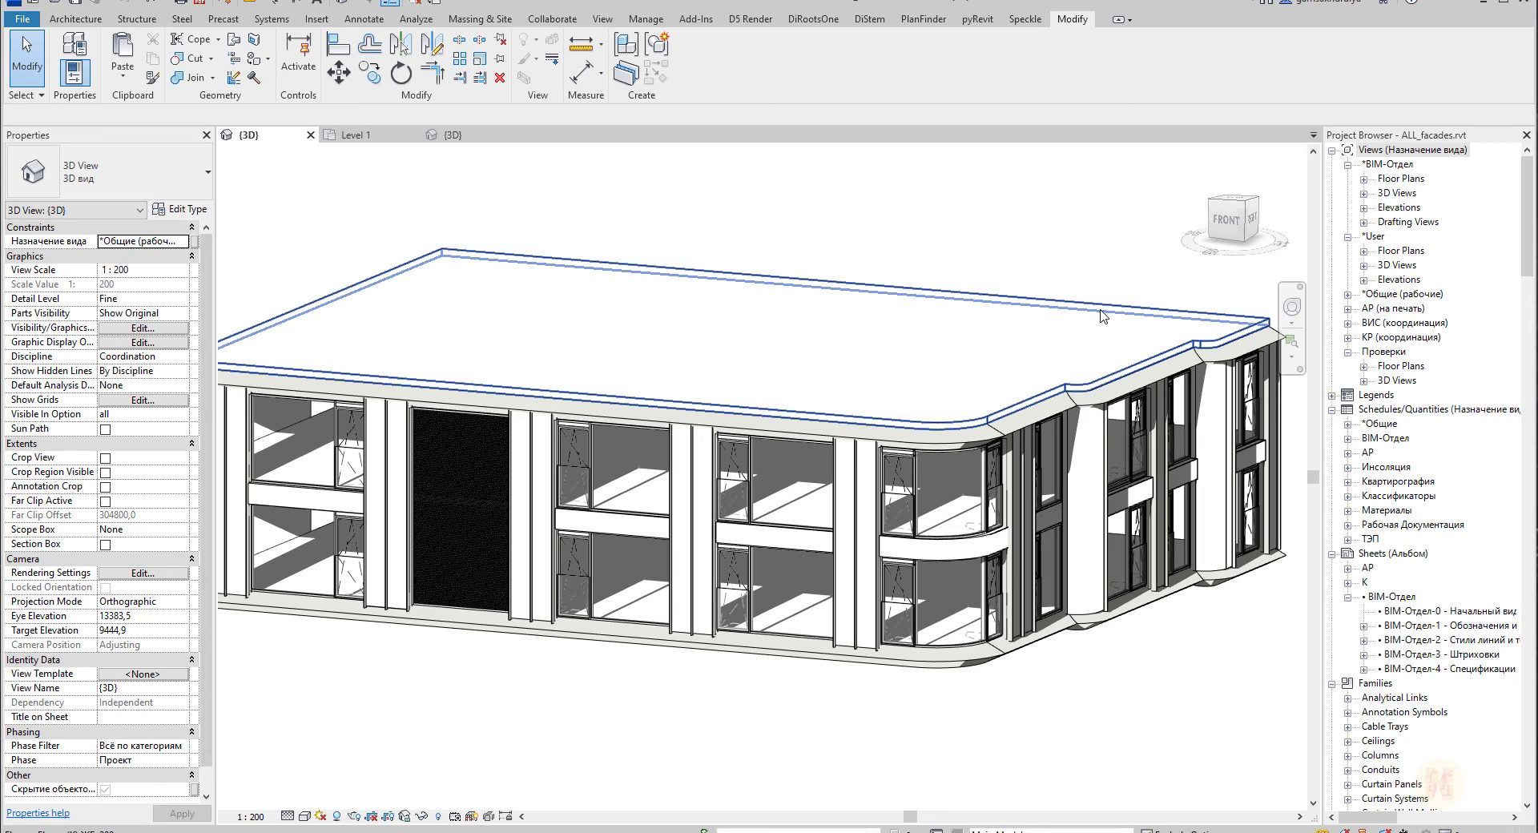
left_click(453, 136)
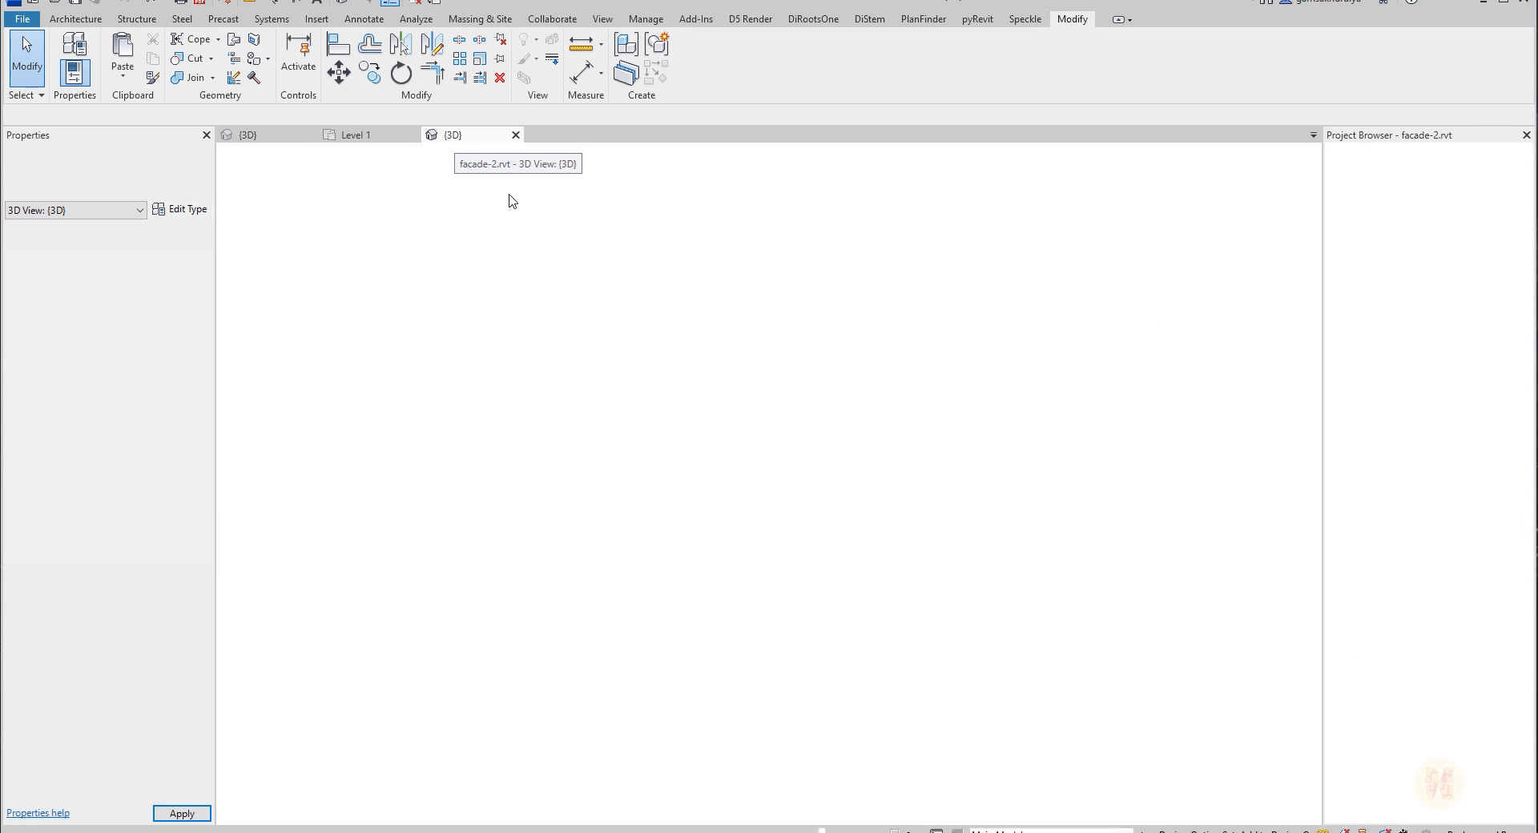
middle_click_drag(618, 633, 775, 615)
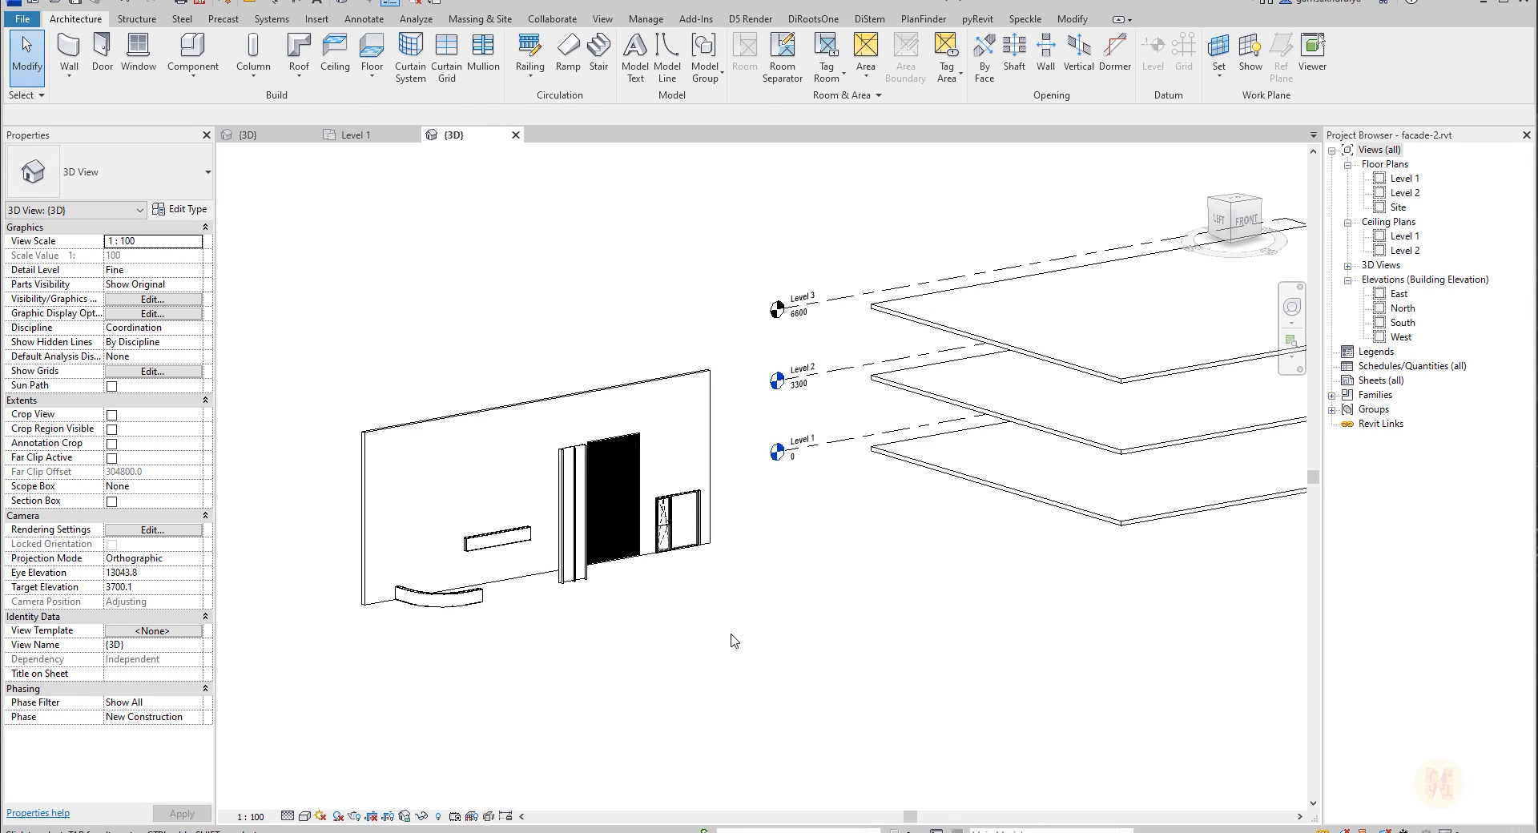
middle_click_drag(1070, 694, 700, 704)
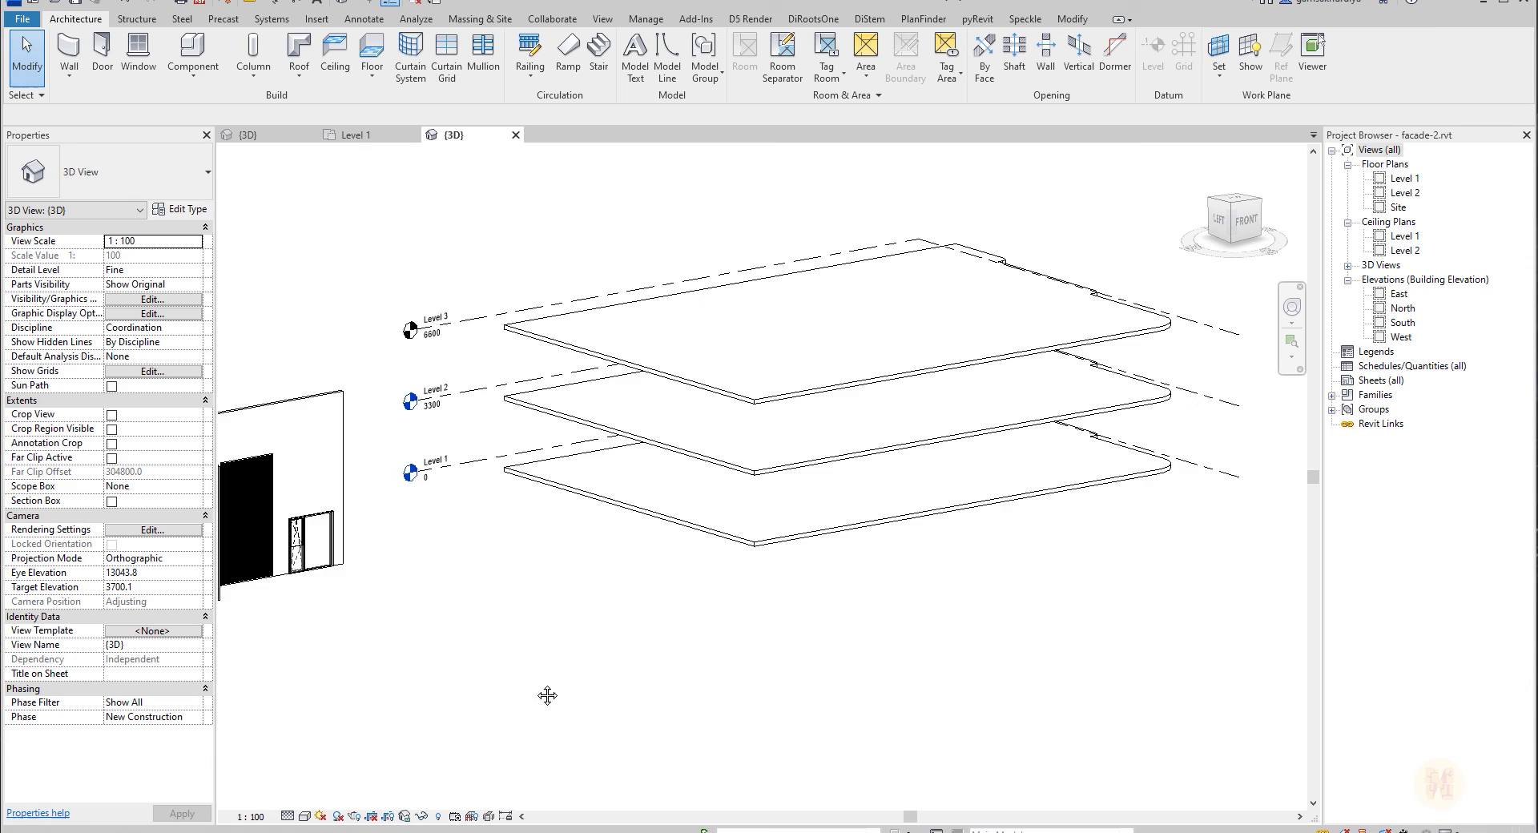
middle_click_drag(546, 696, 760, 575)
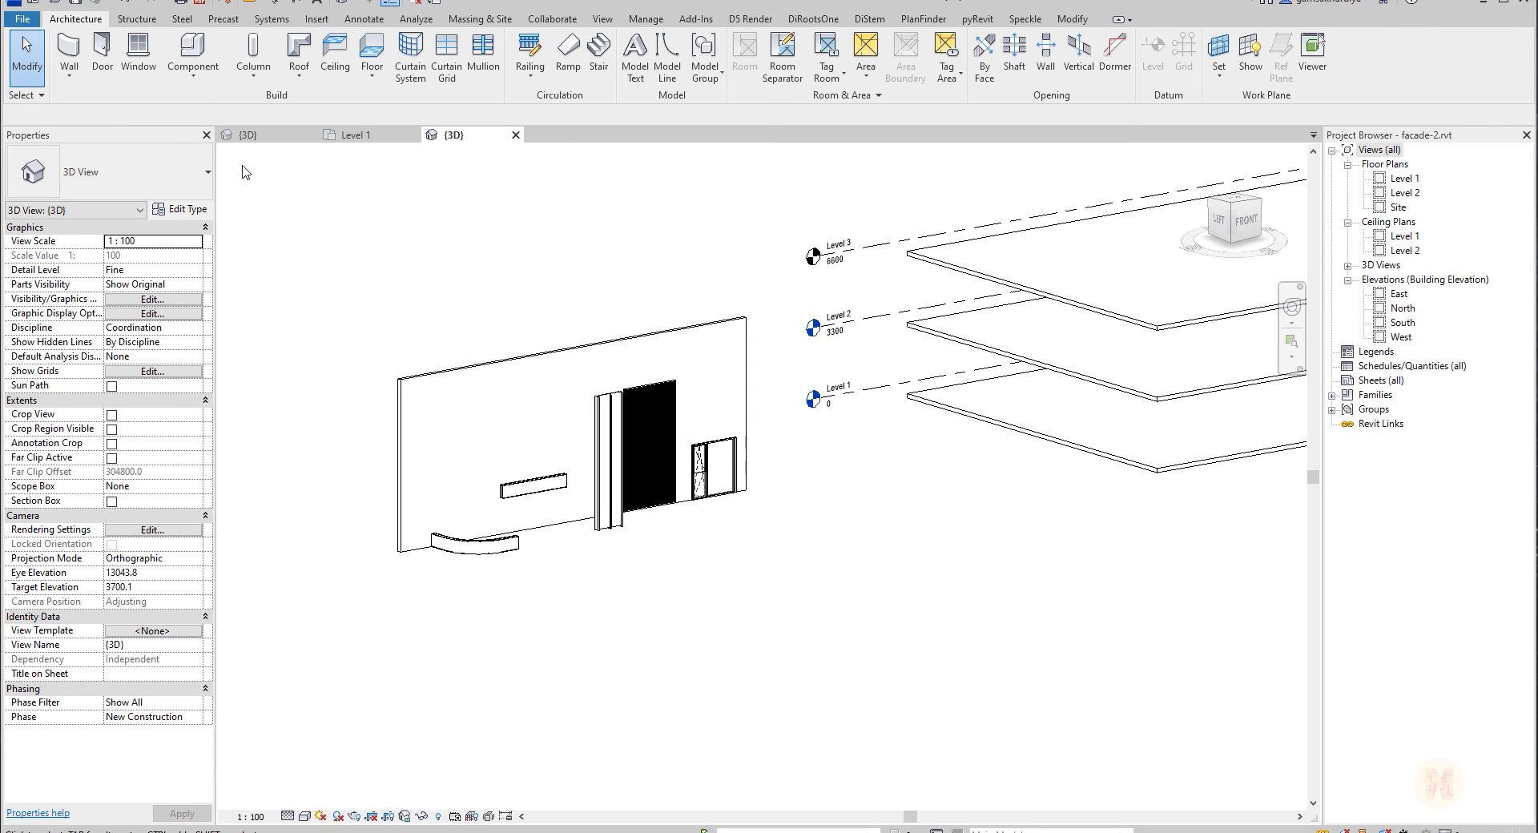
left_click(243, 135)
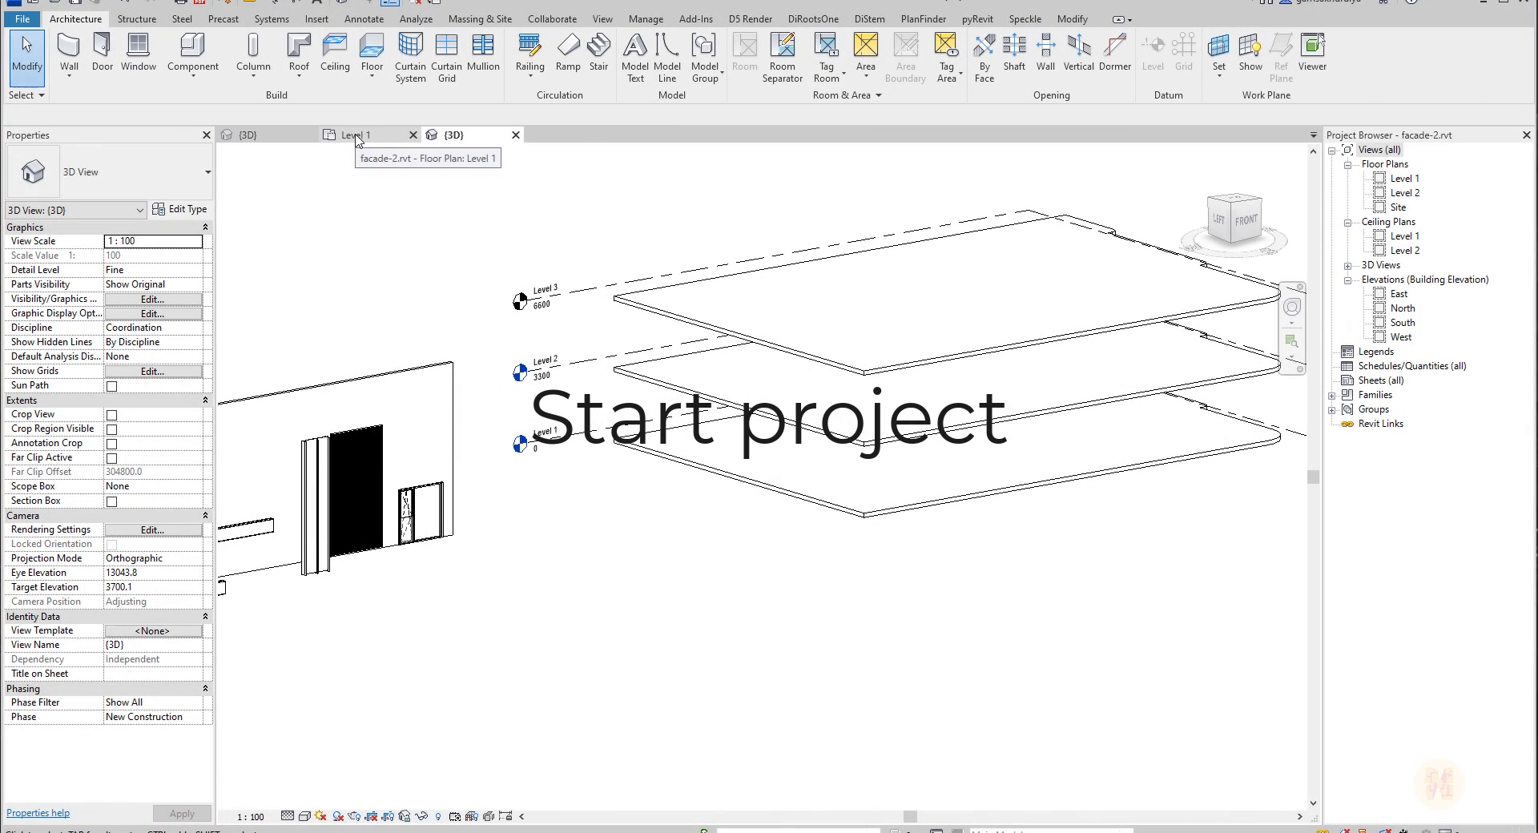
On the Level 1 plan of facade-2.rvt, draw a vertical model line about 4300 mm long across the floor's lower edge.
left_click(357, 136)
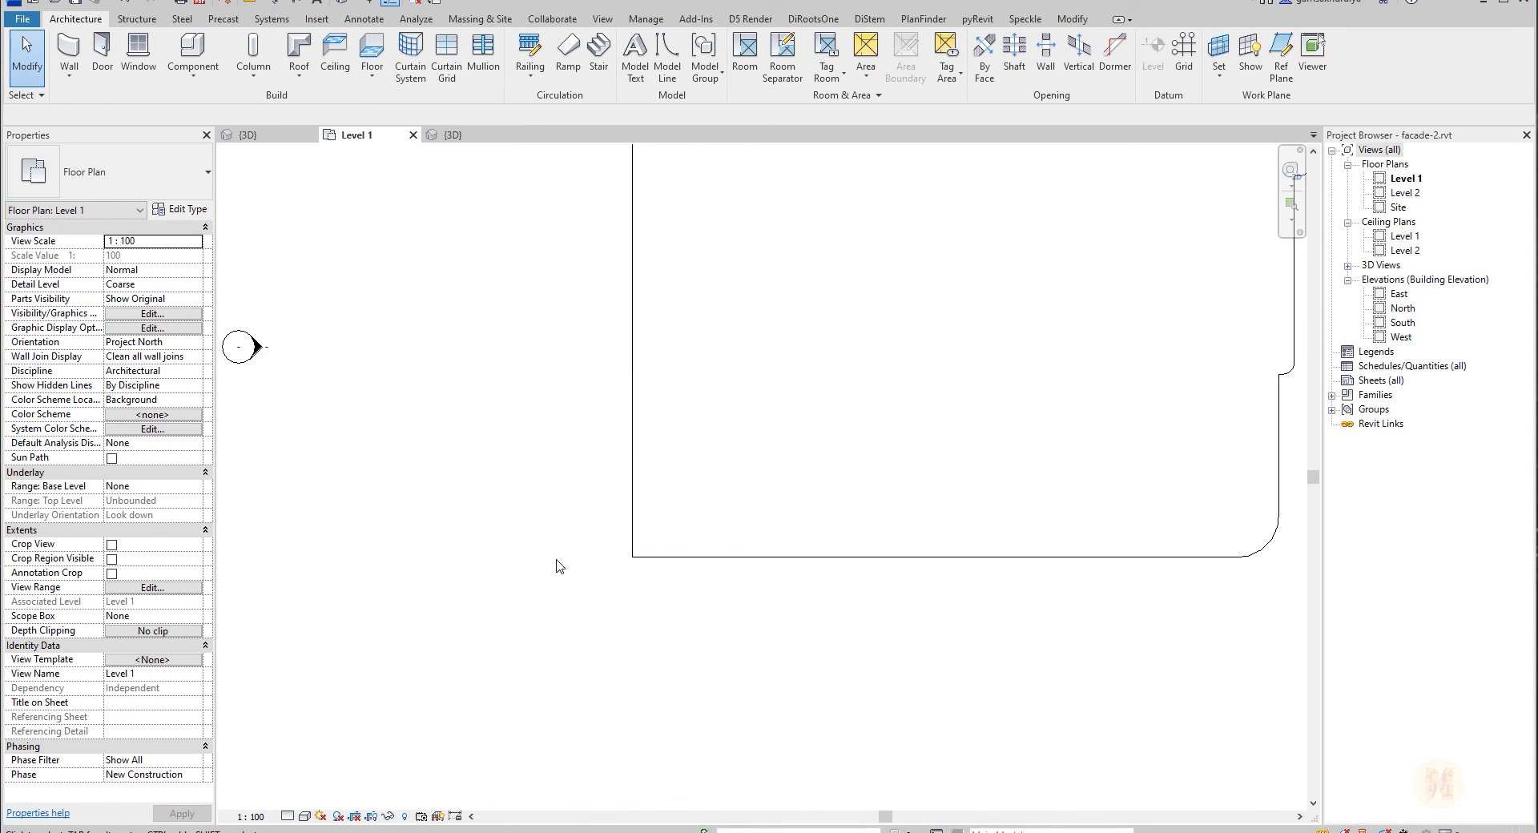
scroll(617, 650, "down", 2)
scroll(683, 550, "up", 2)
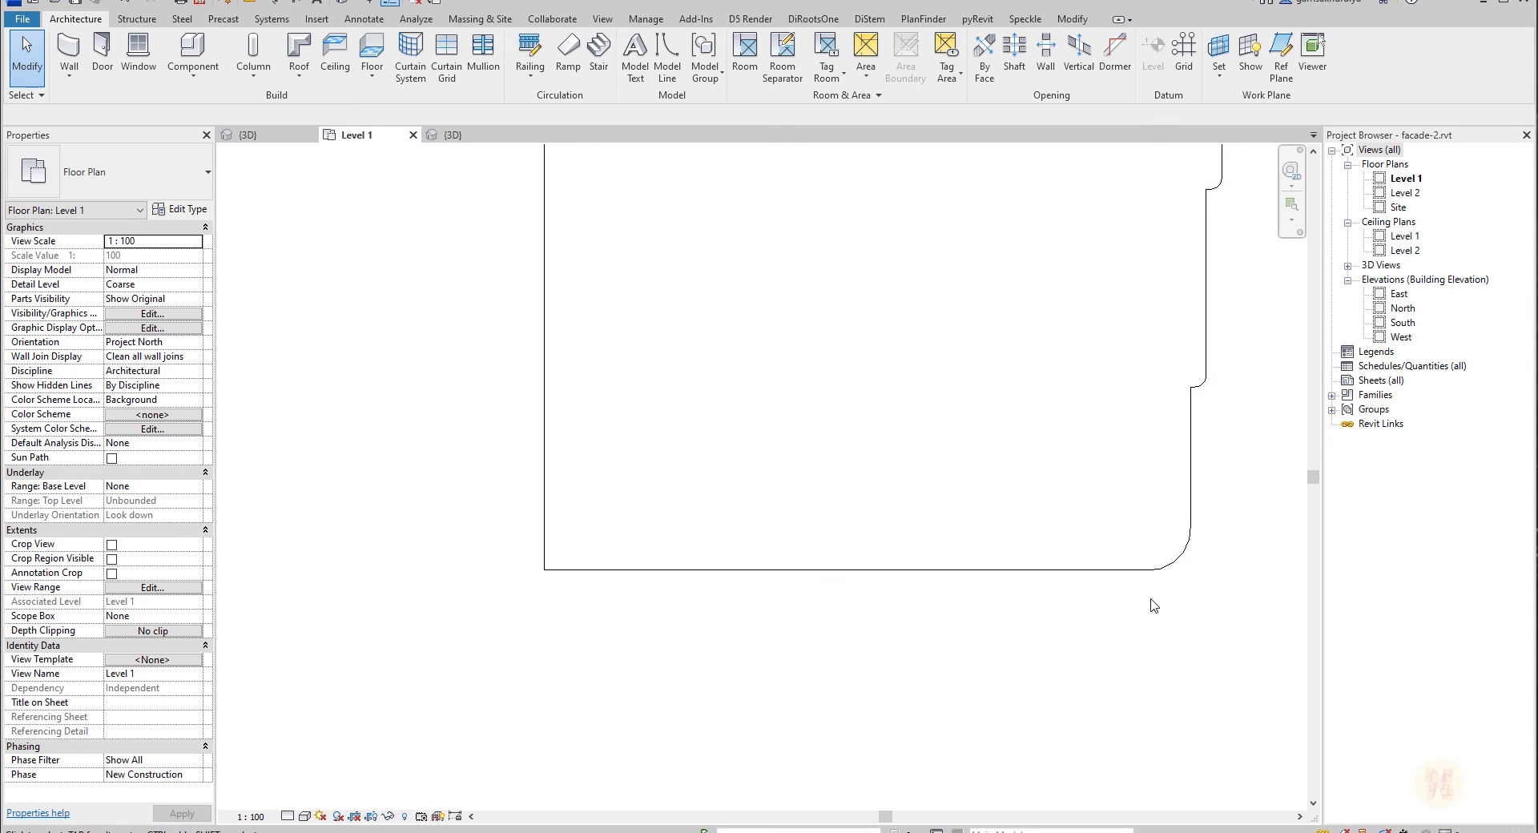
left_click(667, 56)
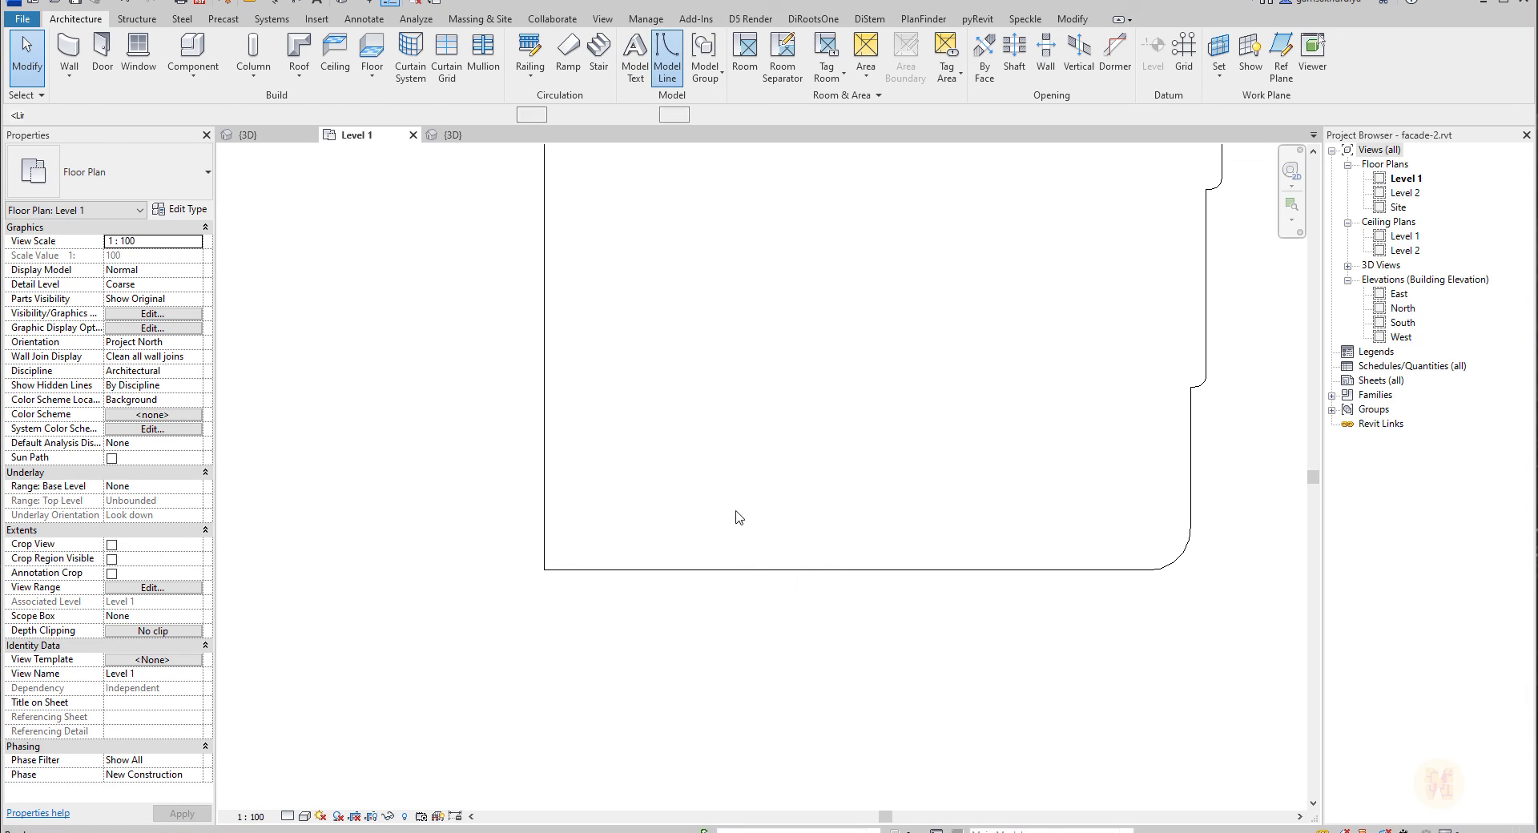
scroll(772, 430, "up", 2)
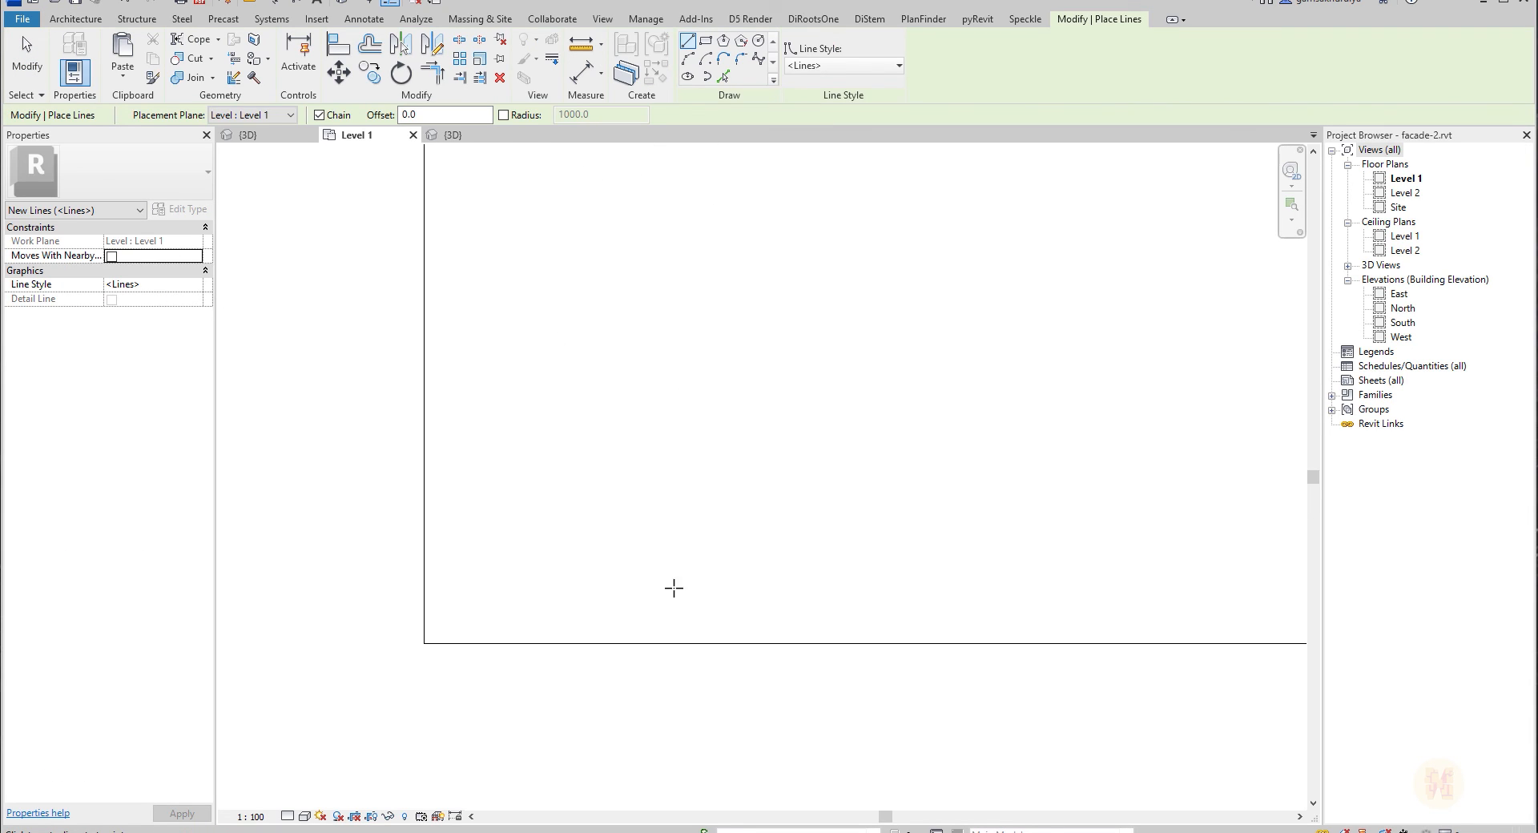
left_click(566, 715)
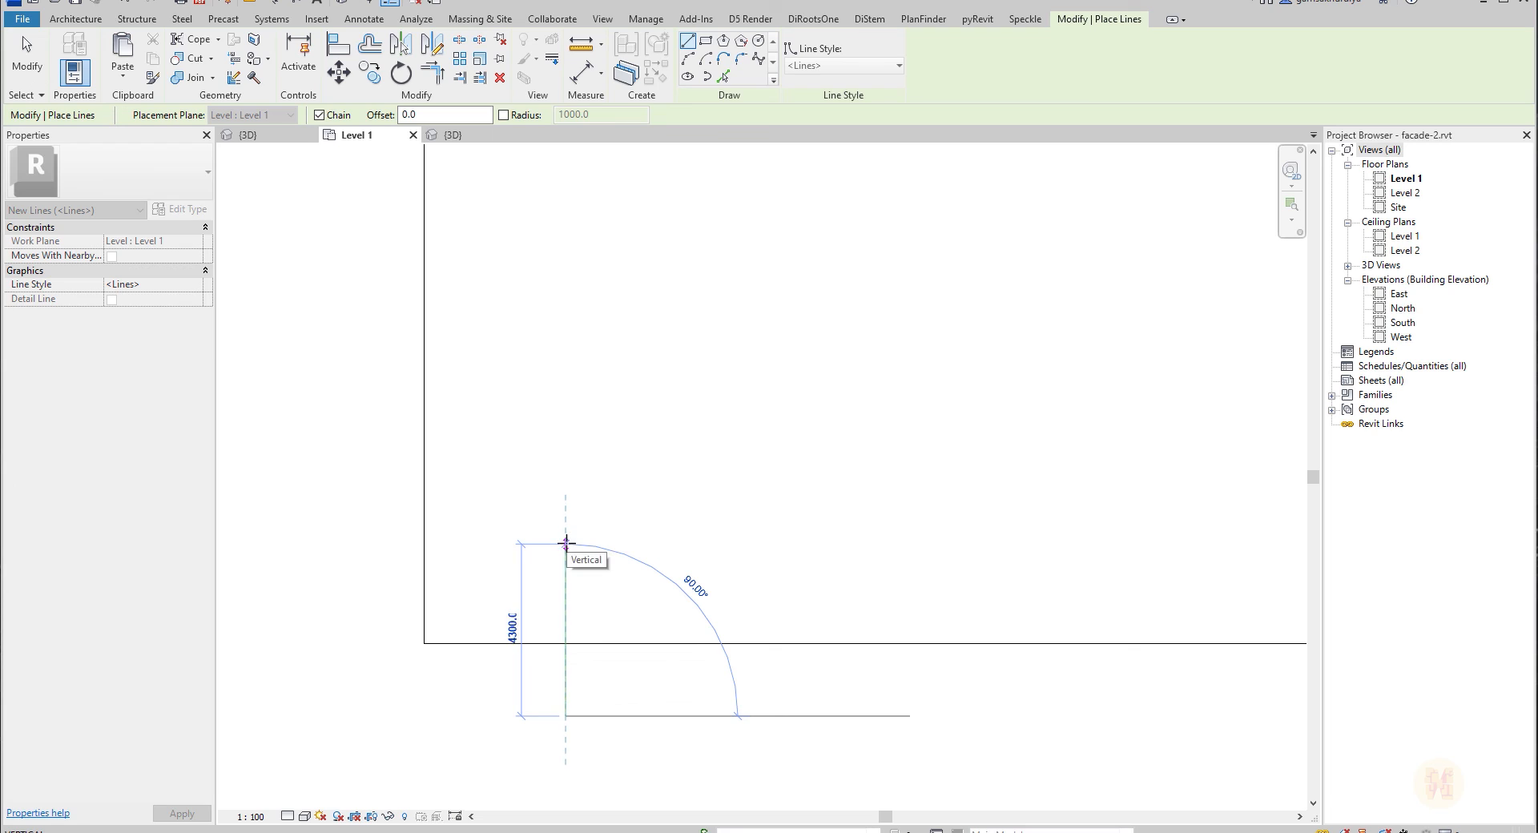
left_click(566, 545)
key("Escape")
key("Escape")
Copy the vertical model line 3960 mm along the floor's lower edge towards the rounded corner.
left_click(567, 696)
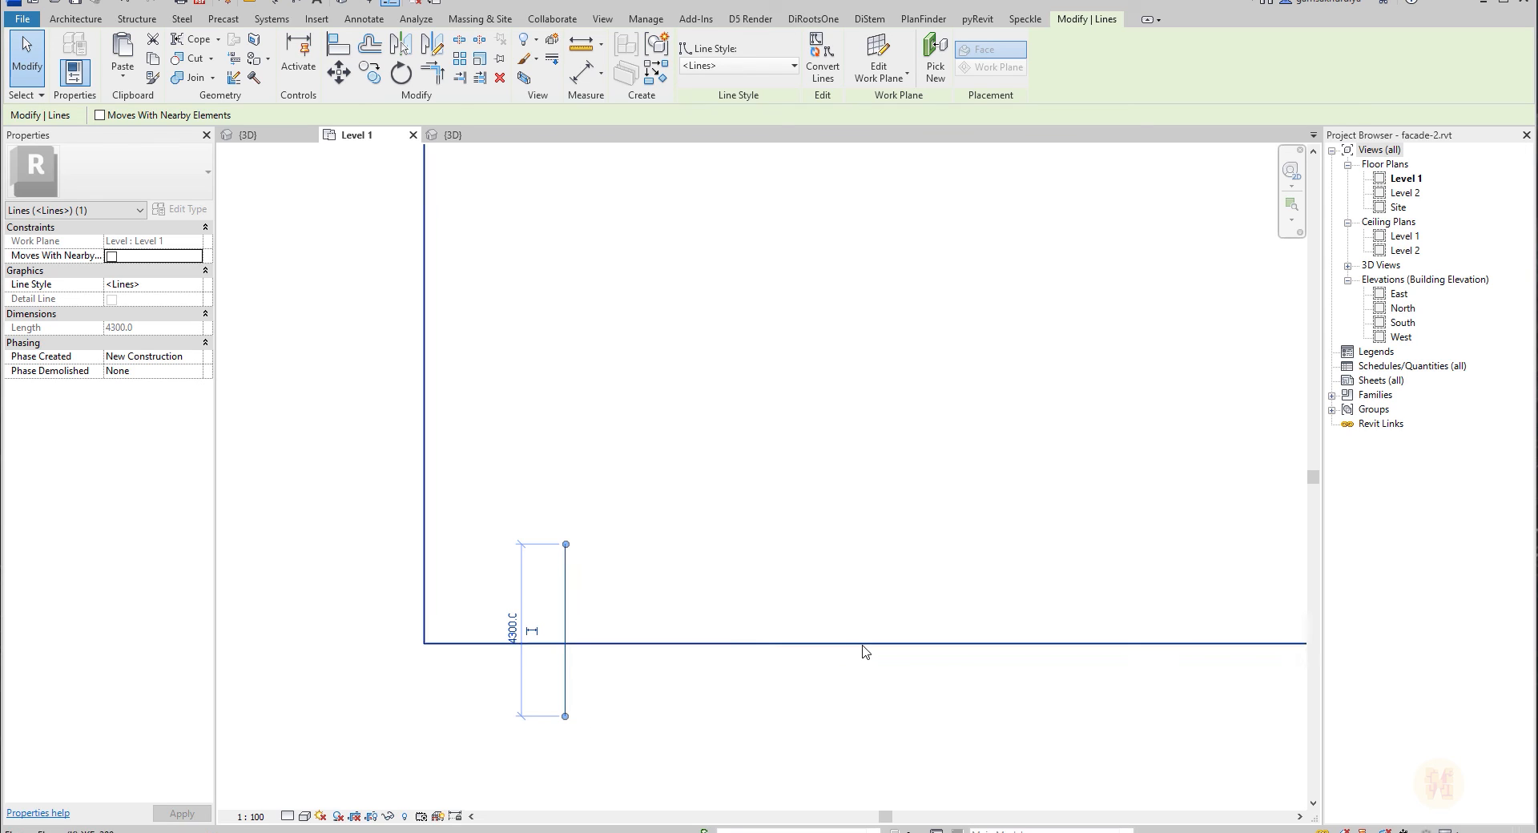
left_click(370, 72)
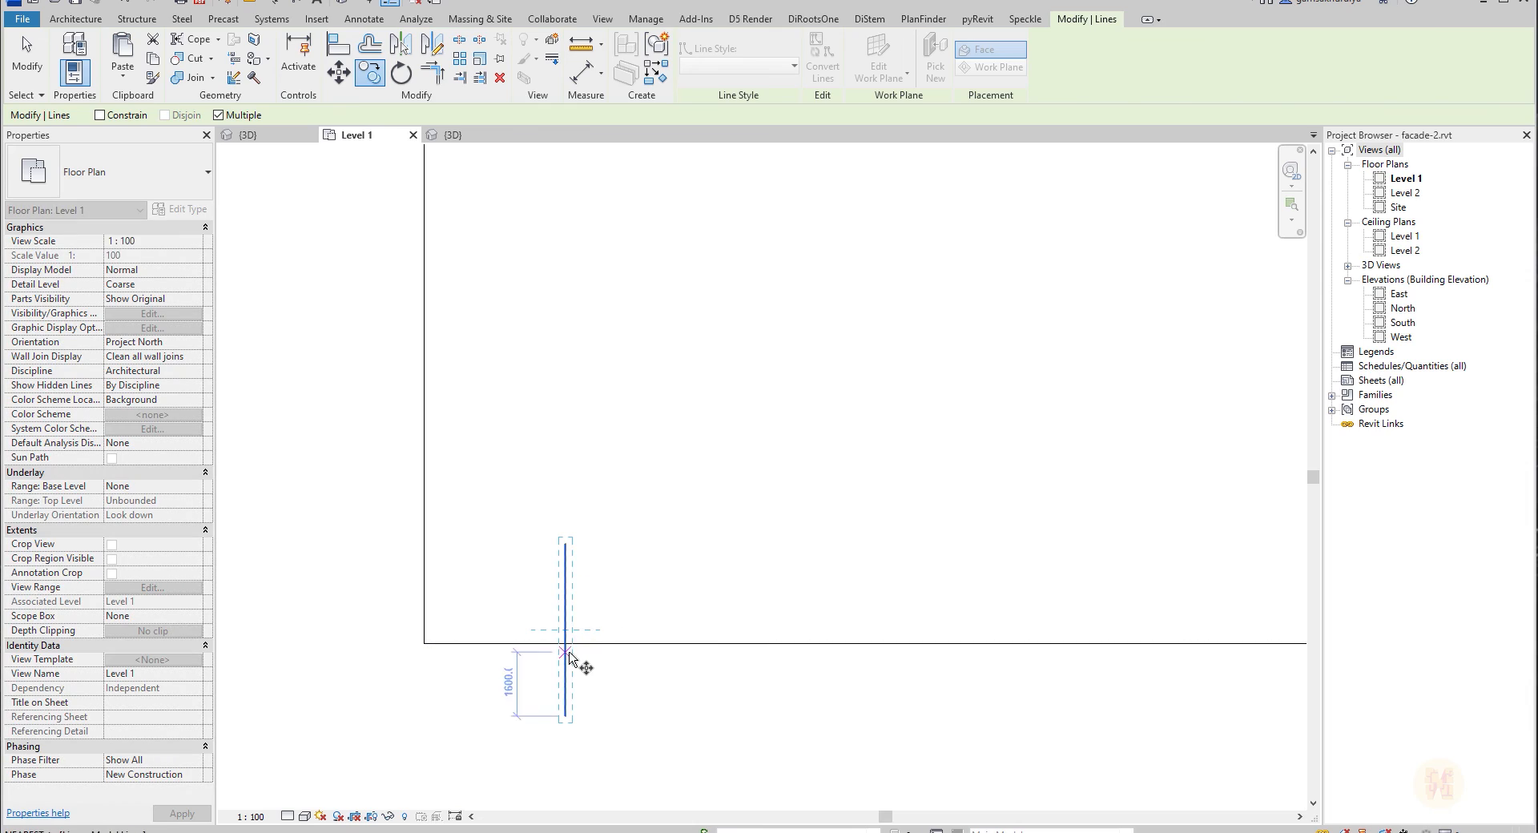
left_click(566, 642)
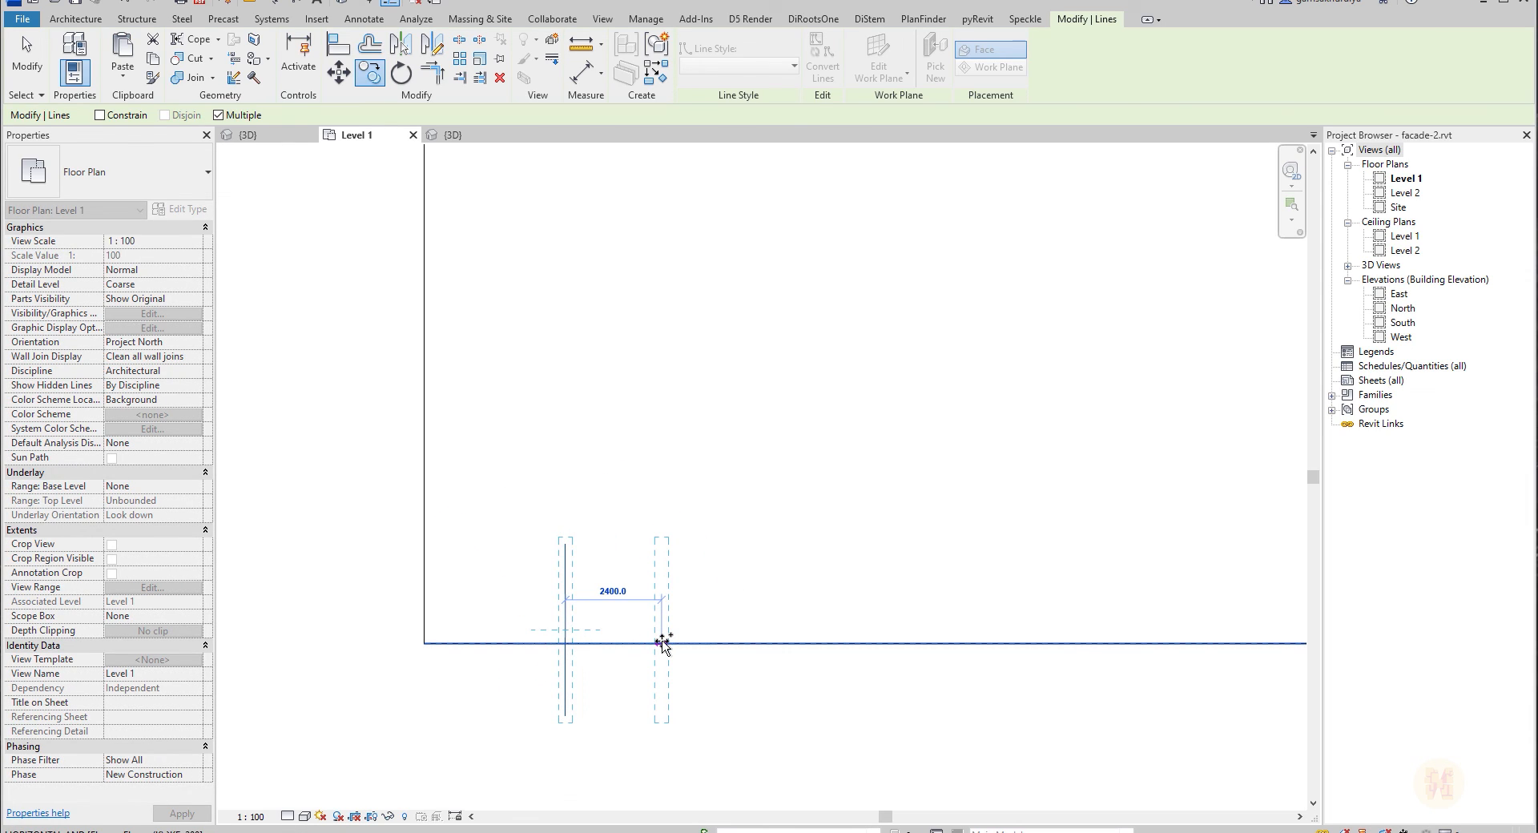
type("3960")
key("Return")
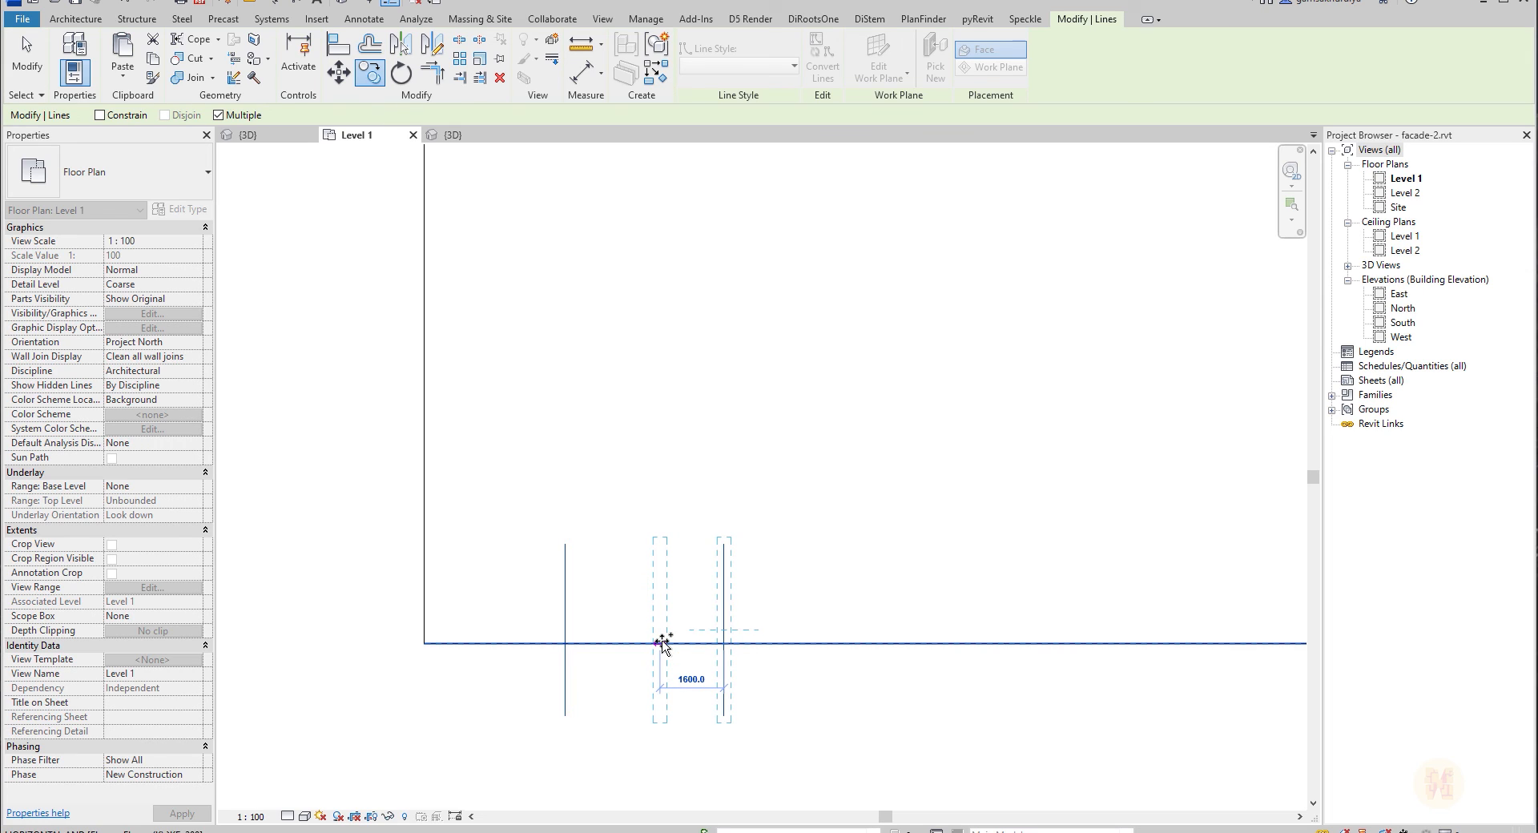
key("Escape")
scroll(761, 687, "up", 2)
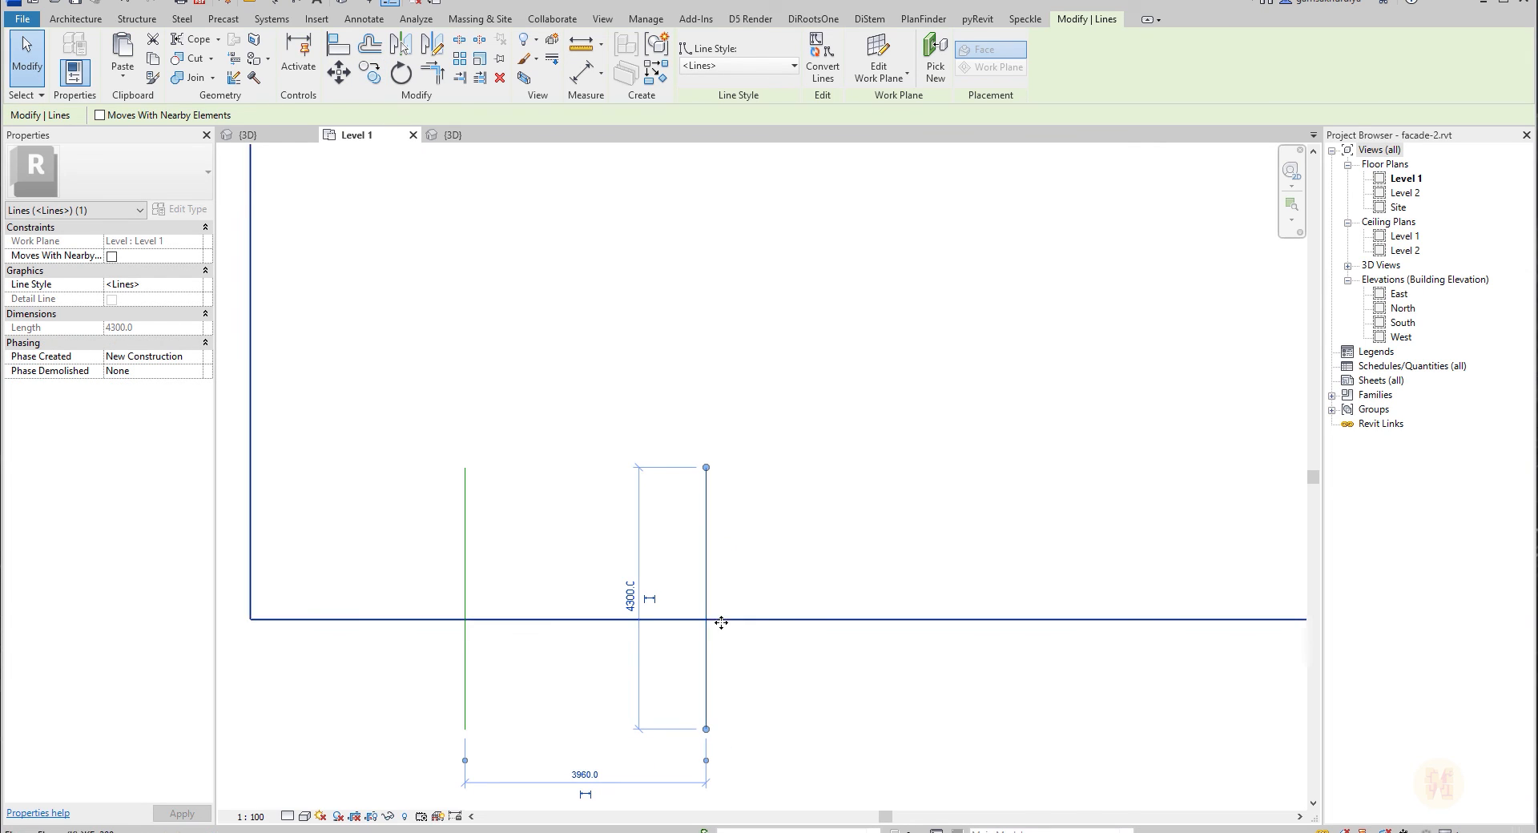
left_click(856, 701)
Copy the pair of vertical lines along the floor edge towards the rounded corner, leaving a gap of about 4840 mm between the pairs.
middle_click_drag(857, 701, 591, 628)
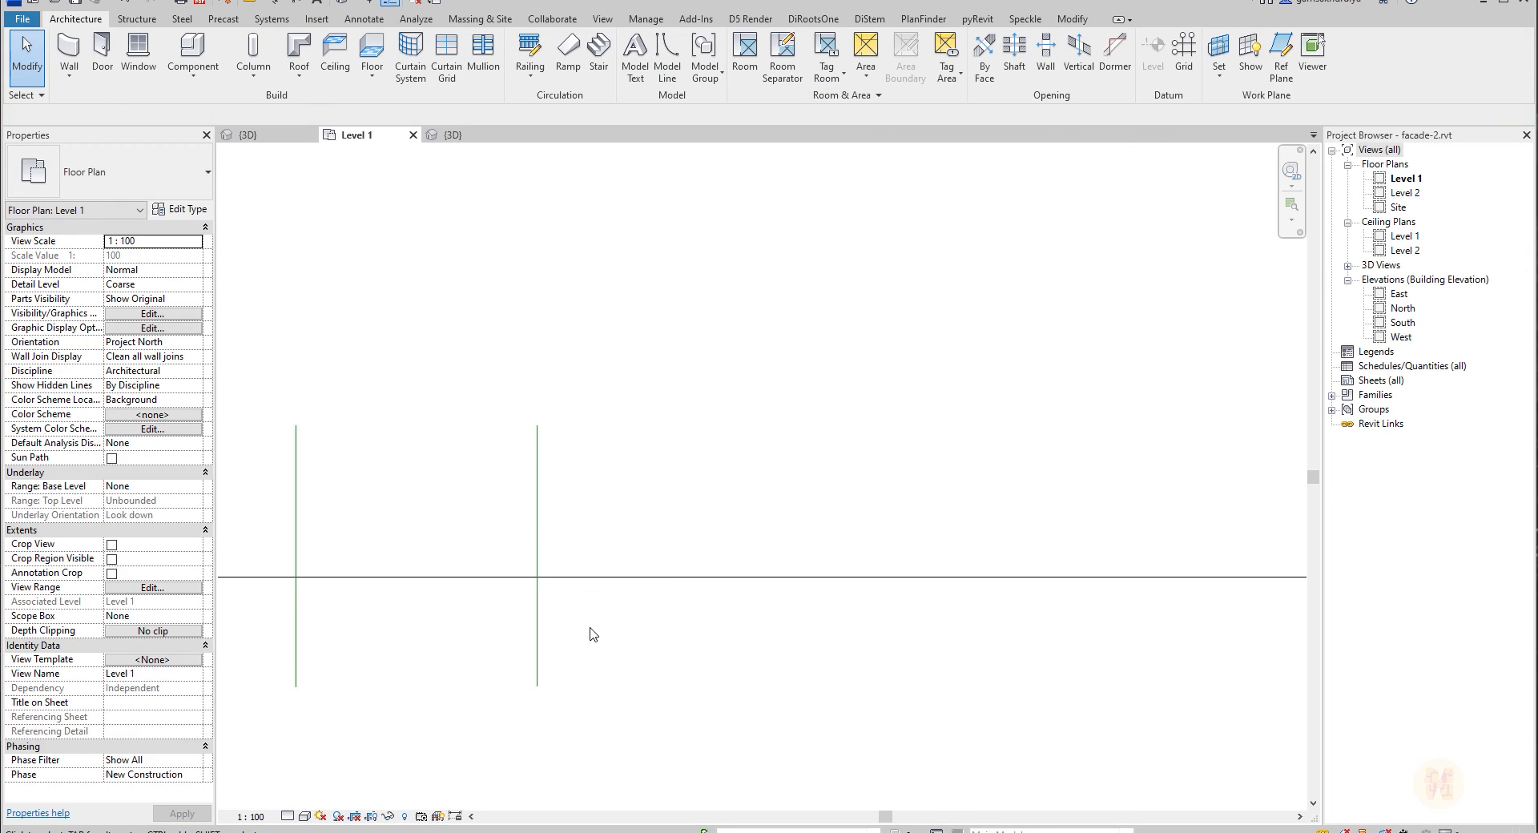
left_click_drag(590, 634, 218, 706)
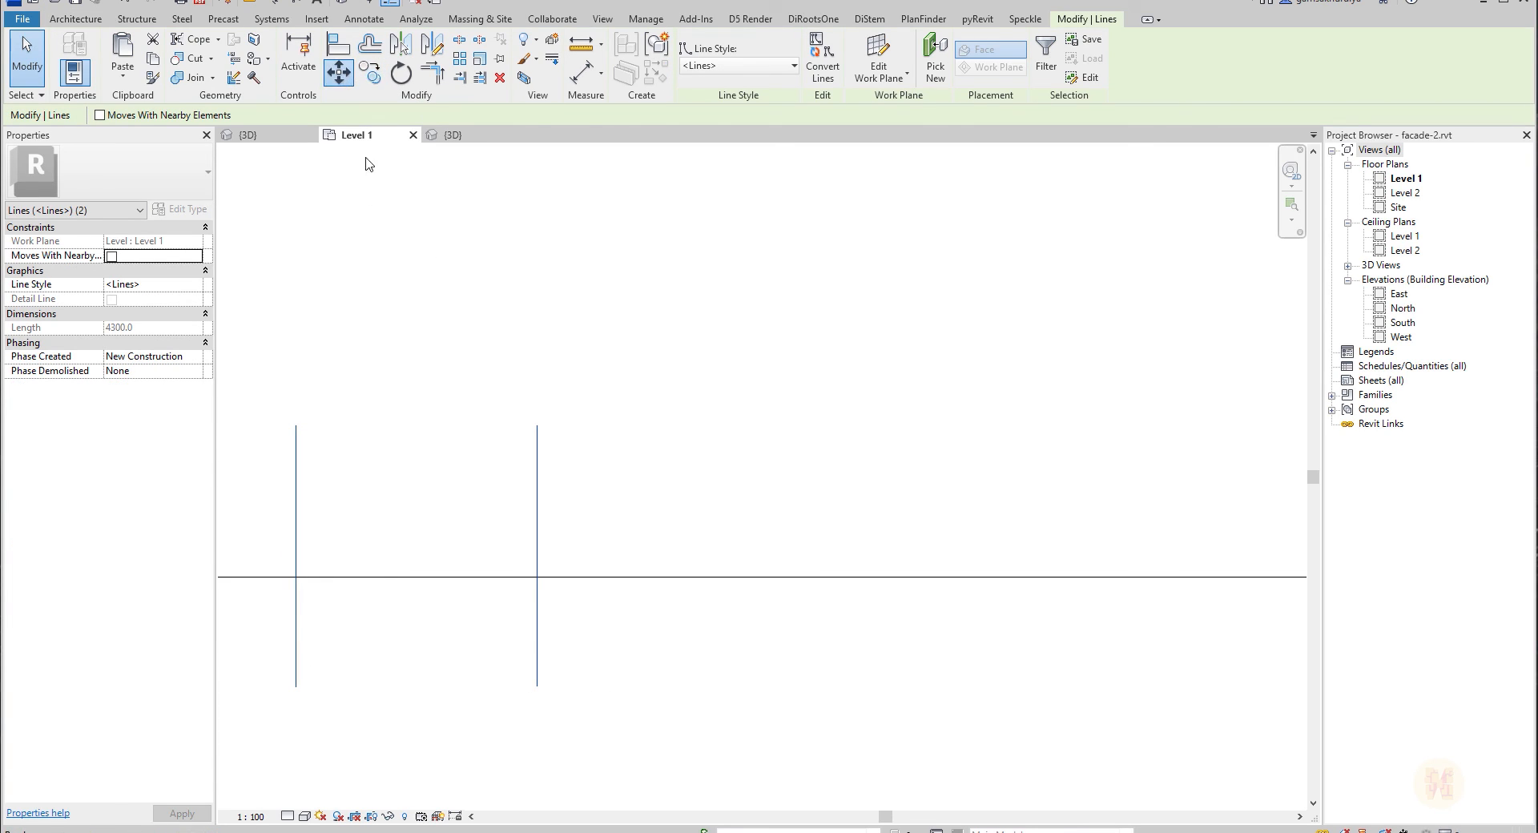
left_click(371, 75)
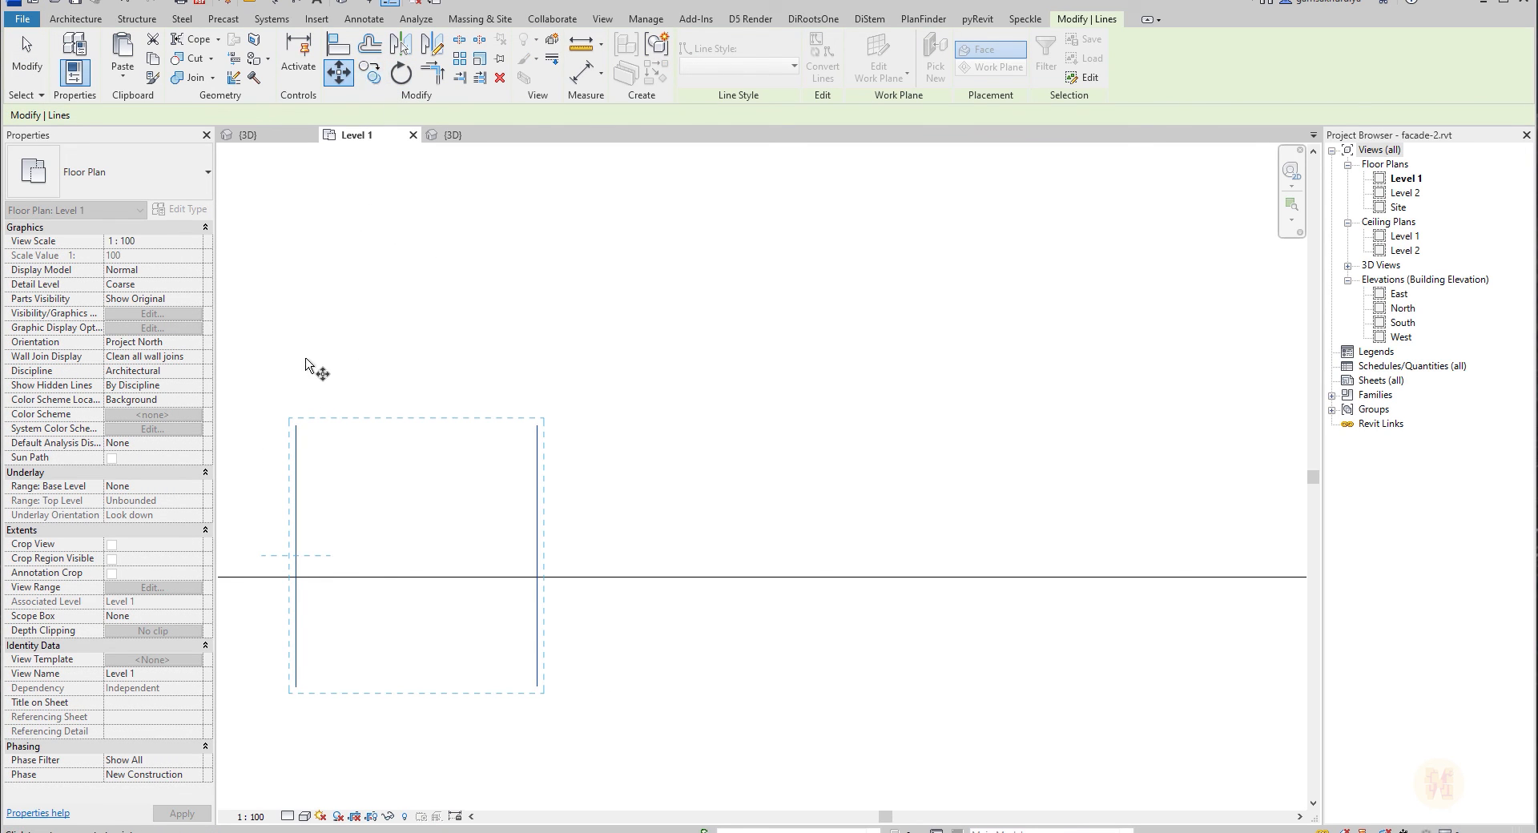
left_click(296, 425)
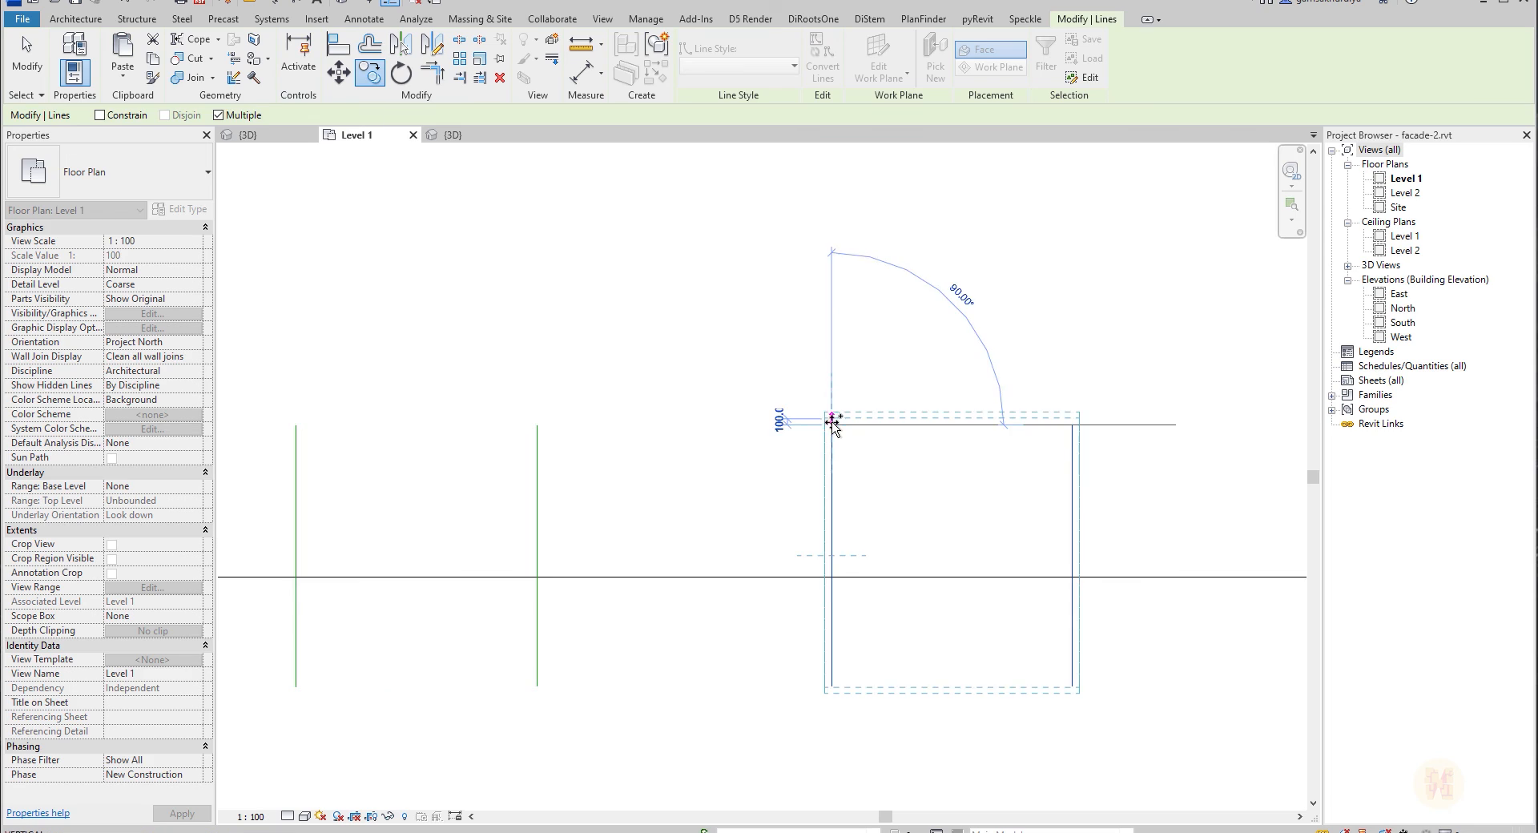
left_click(833, 422)
key("Escape")
left_click_drag(1143, 677, 820, 699)
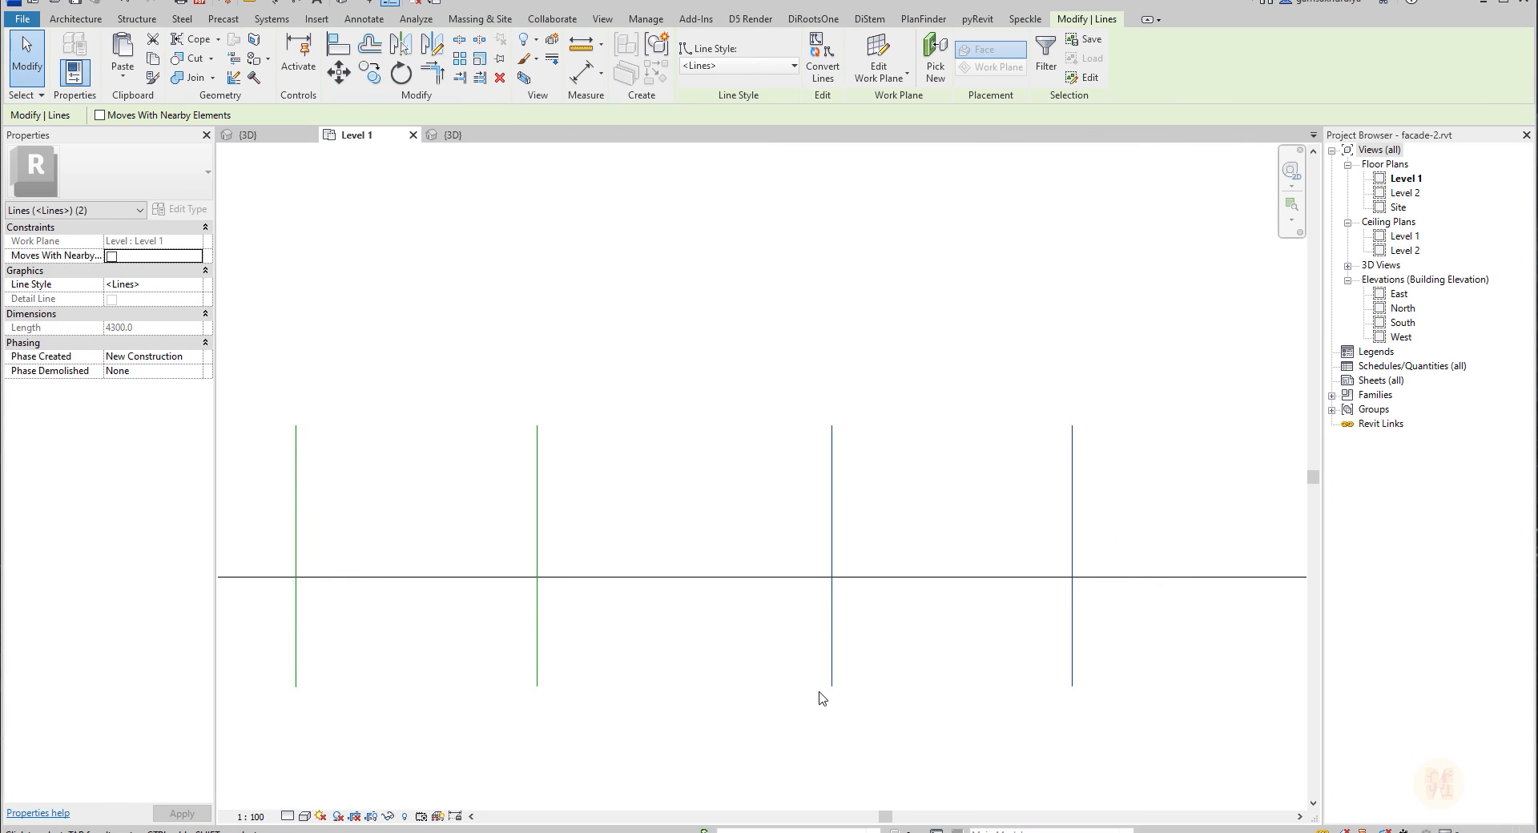
left_click(932, 644)
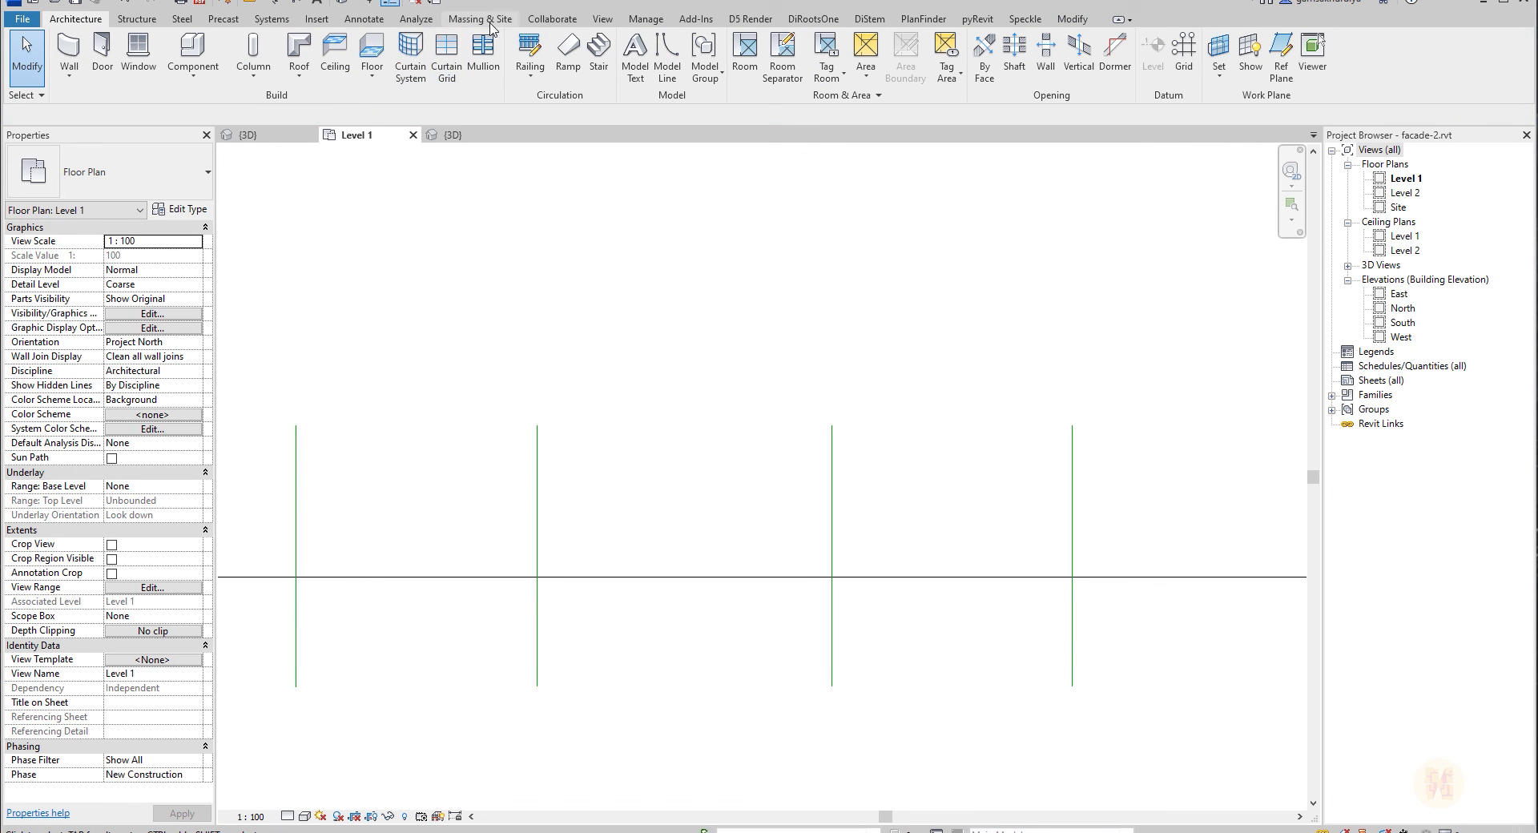
Add an aligned dimension between the second and third vertical lines, placed above them.
left_click(276, 3)
left_click(538, 477)
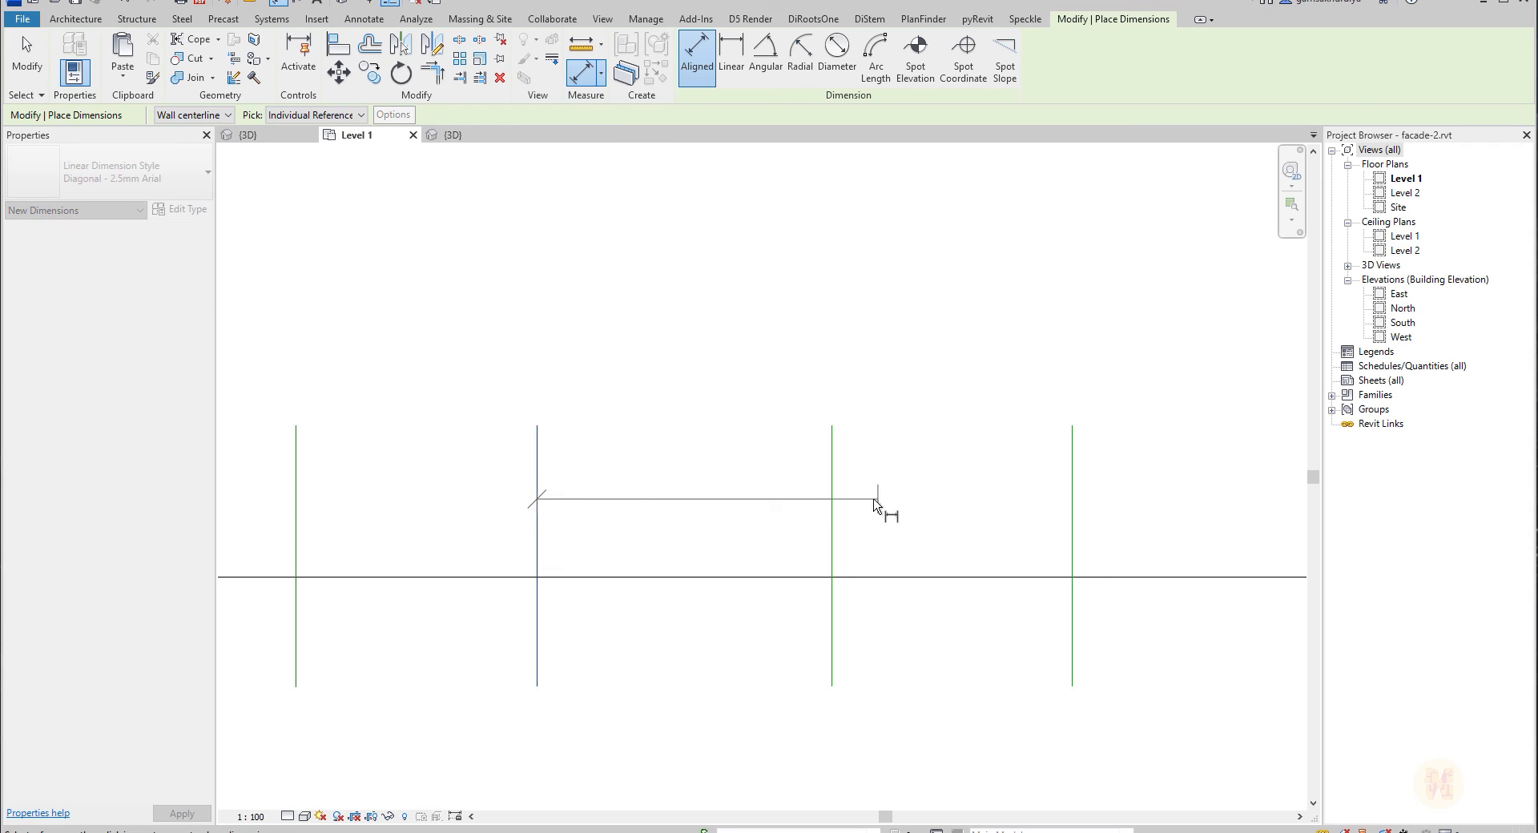
left_click(833, 505)
left_click(825, 322)
key("Escape")
key("Escape")
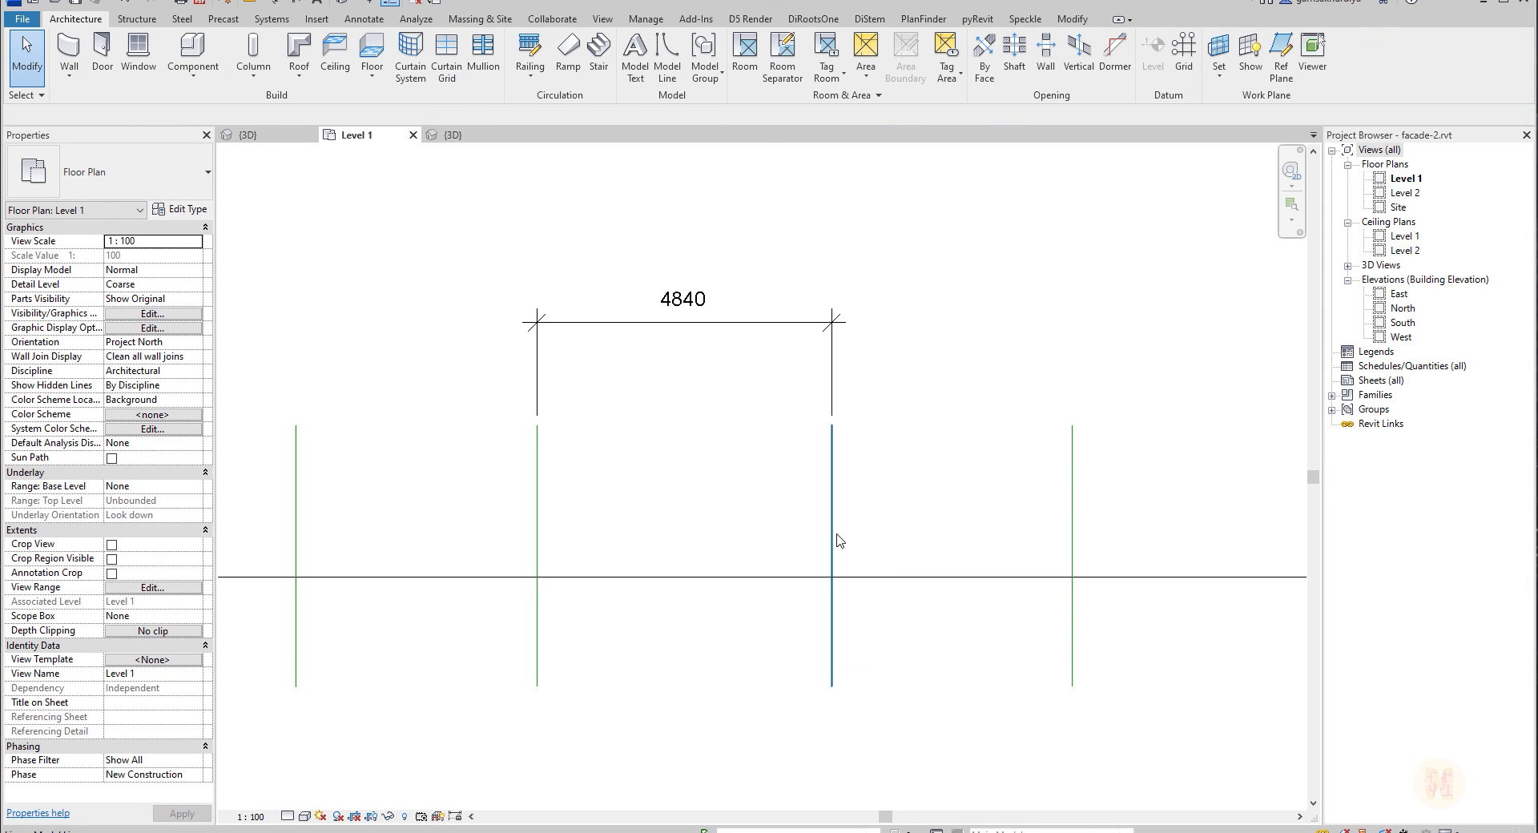
Set the distance between the second and third vertical lines to 5000 mm by moving the third line.
left_click(832, 530)
left_click(685, 306)
type("500")
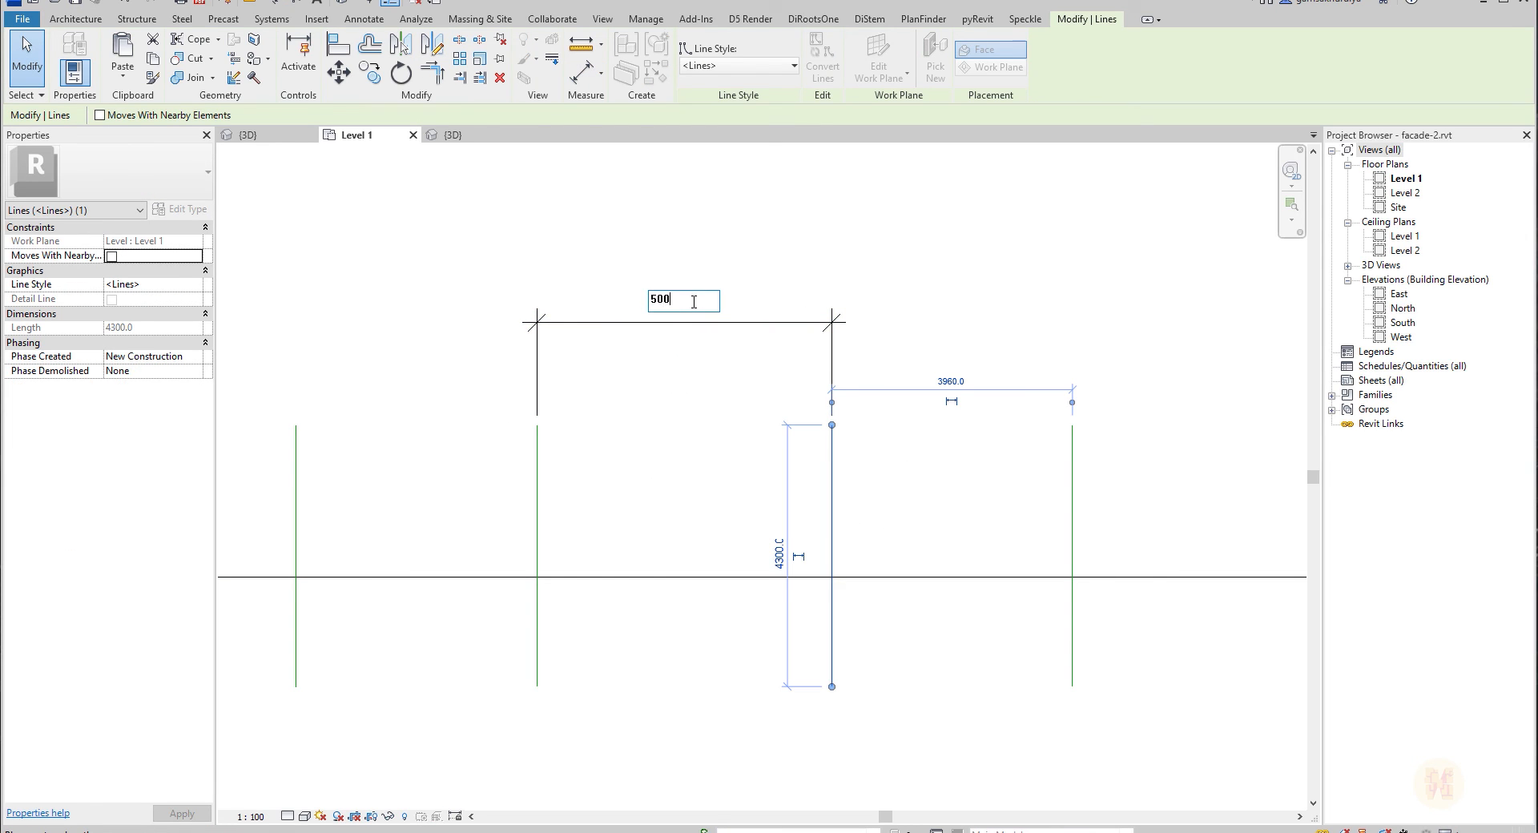
type("0")
key("Return")
key("Escape")
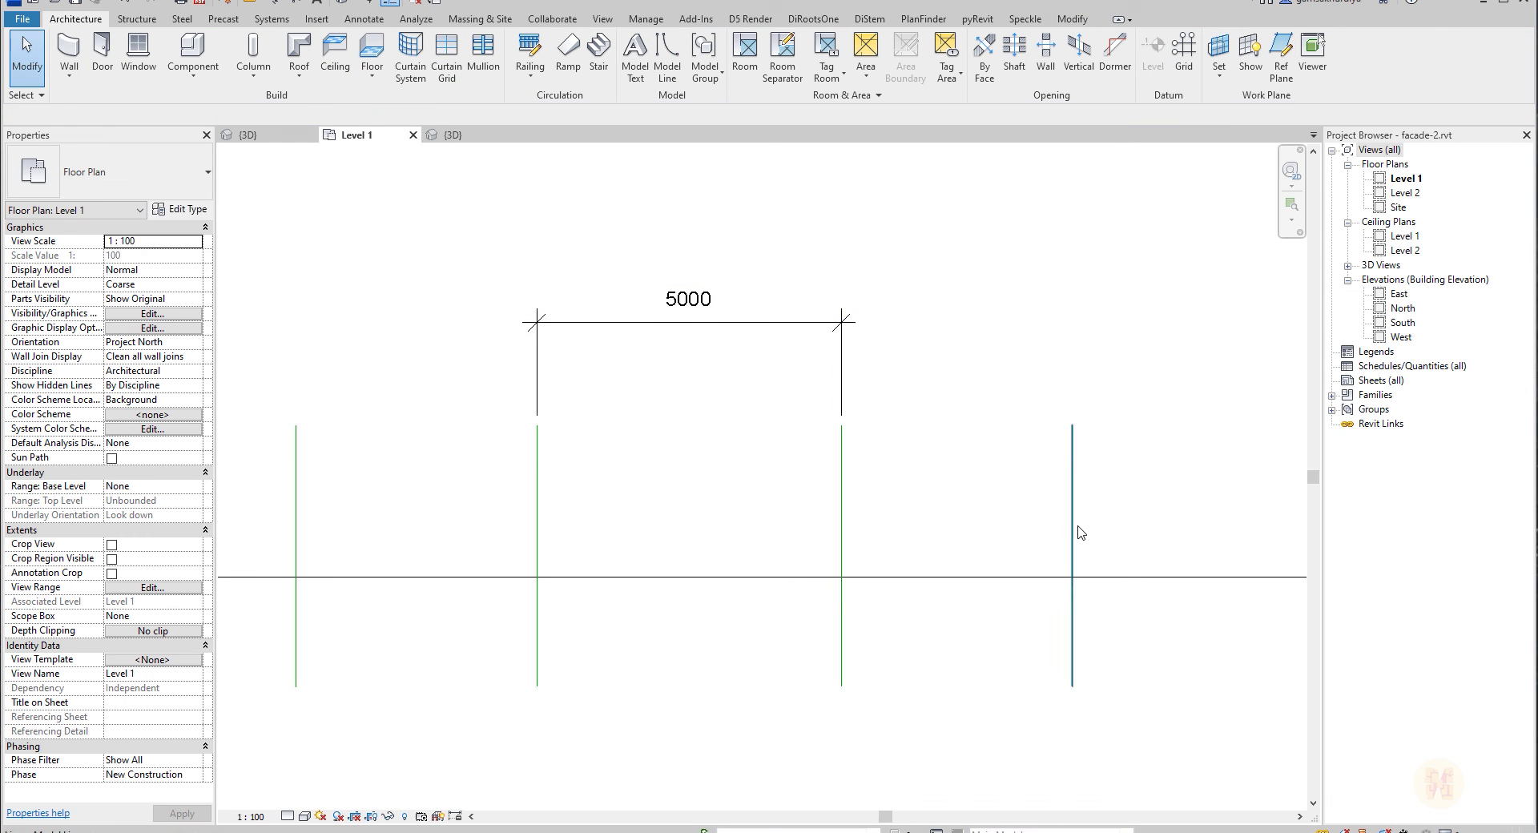
Set the distance between the third and fourth vertical lines to 3960 mm by moving the fourth line.
left_click(1072, 625)
left_click(966, 713)
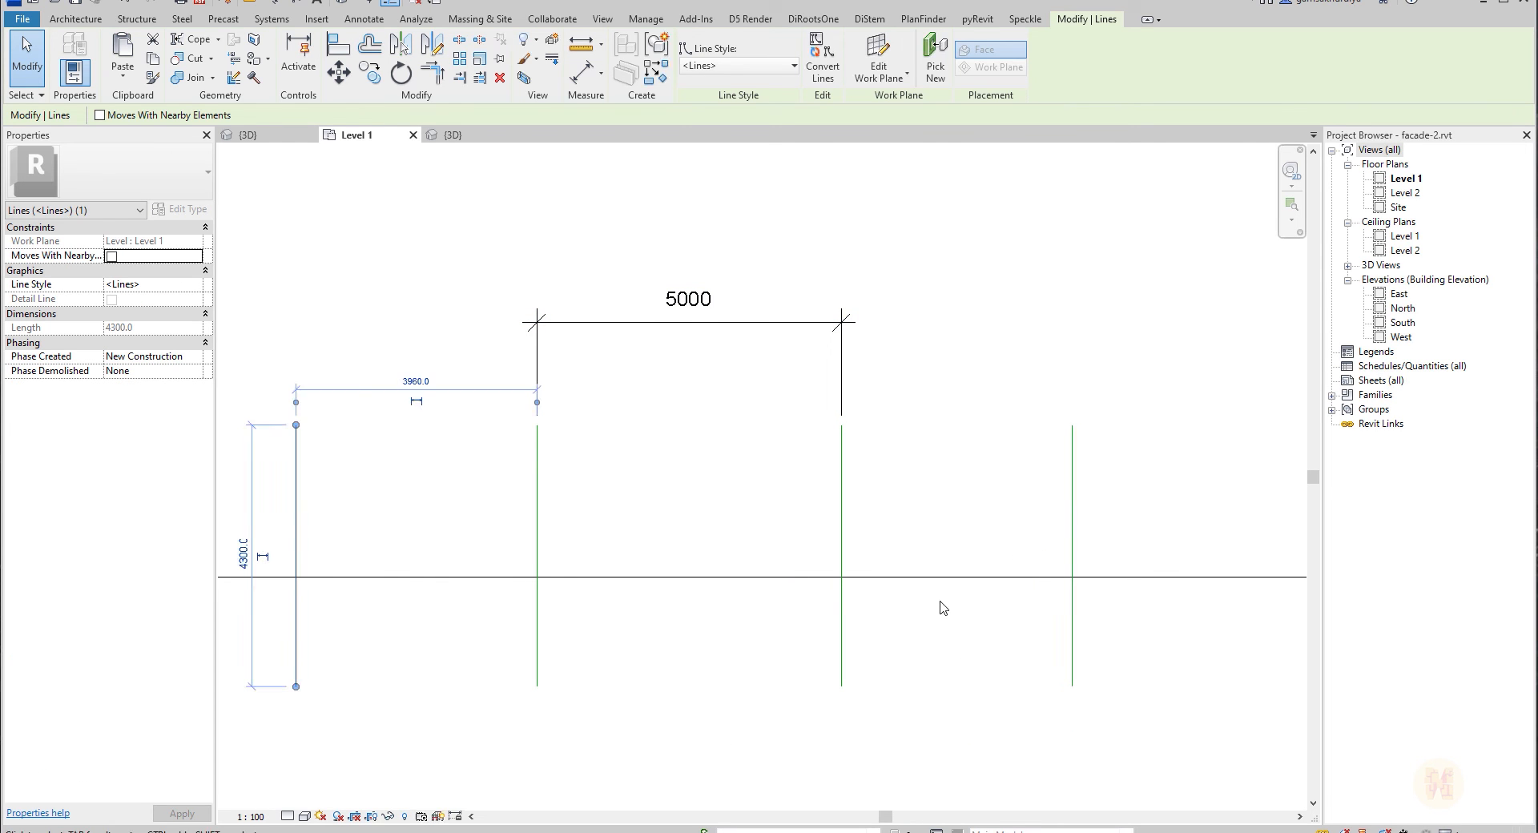
left_click(1074, 630)
left_click(950, 711)
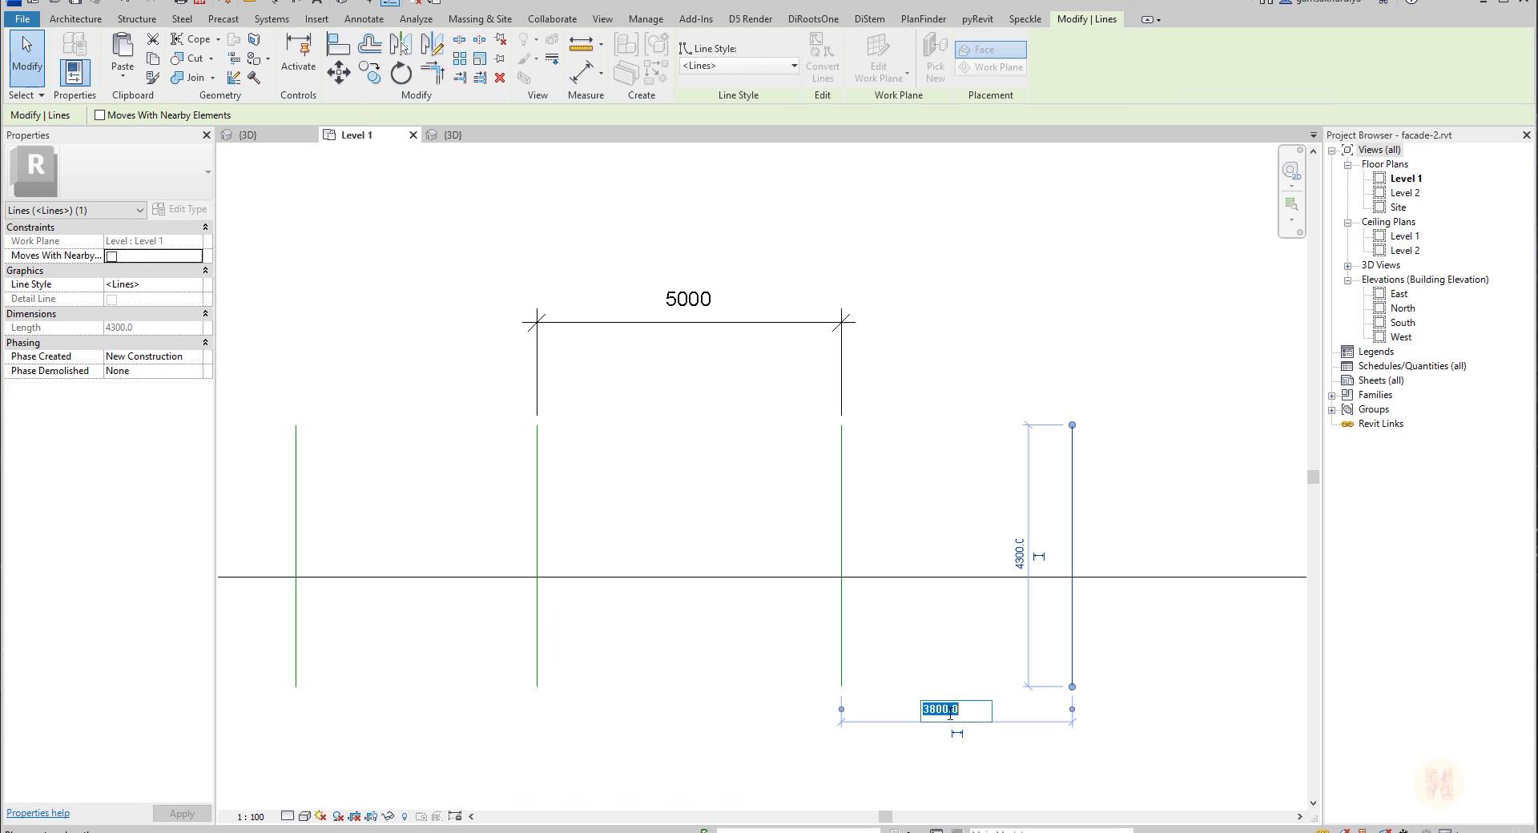
type("3960")
key("Return")
key("Escape")
Copy the third and fourth lines past the rounded corner, using the offset from the second line's lower endpoint to the fourth line's.
scroll(876, 473, "down", 2)
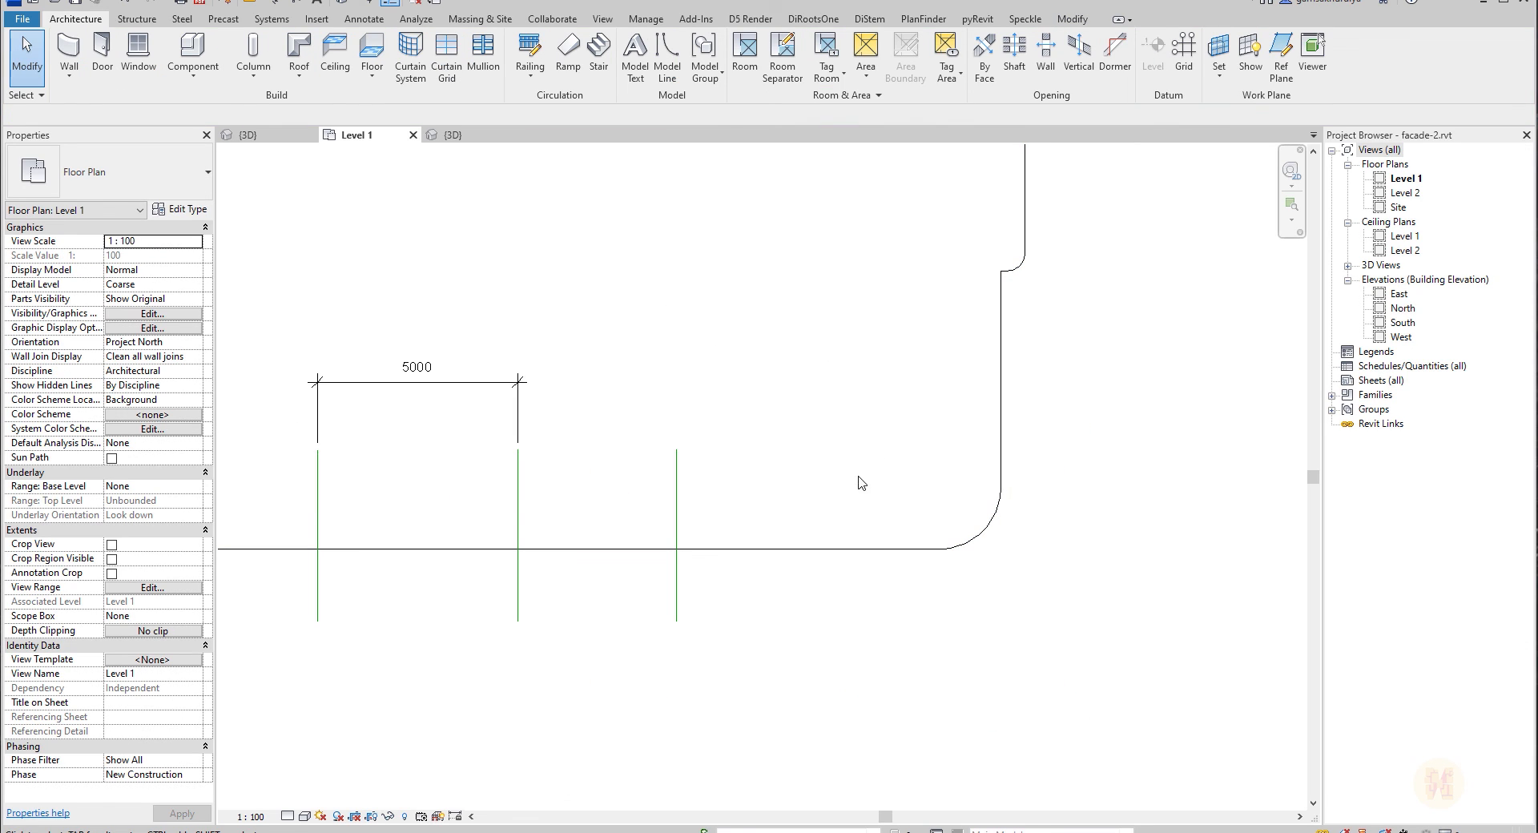
left_click_drag(703, 600, 475, 634)
key("c")
key("o")
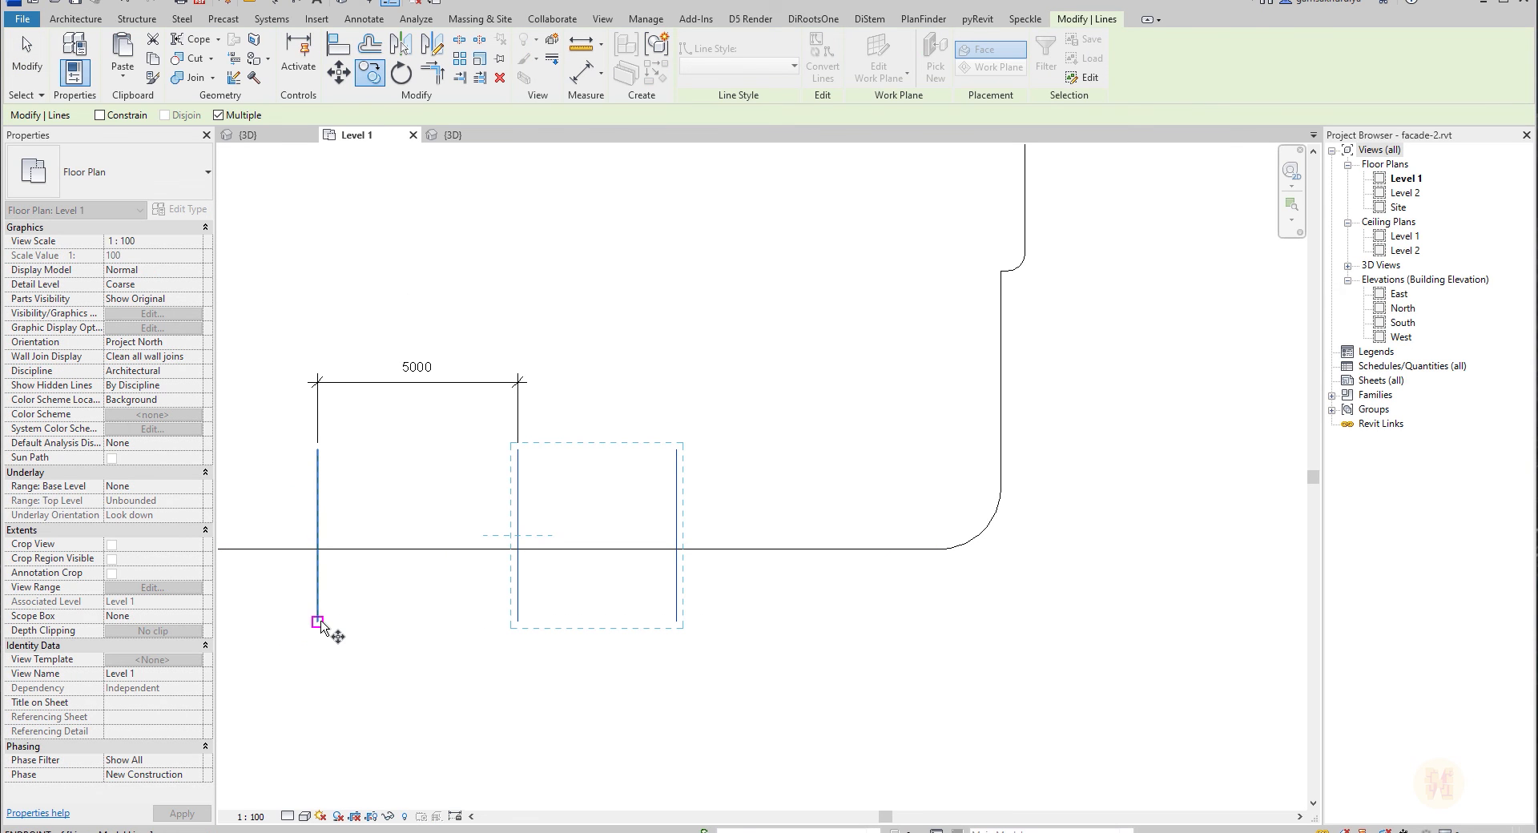
left_click(318, 620)
left_click(677, 623)
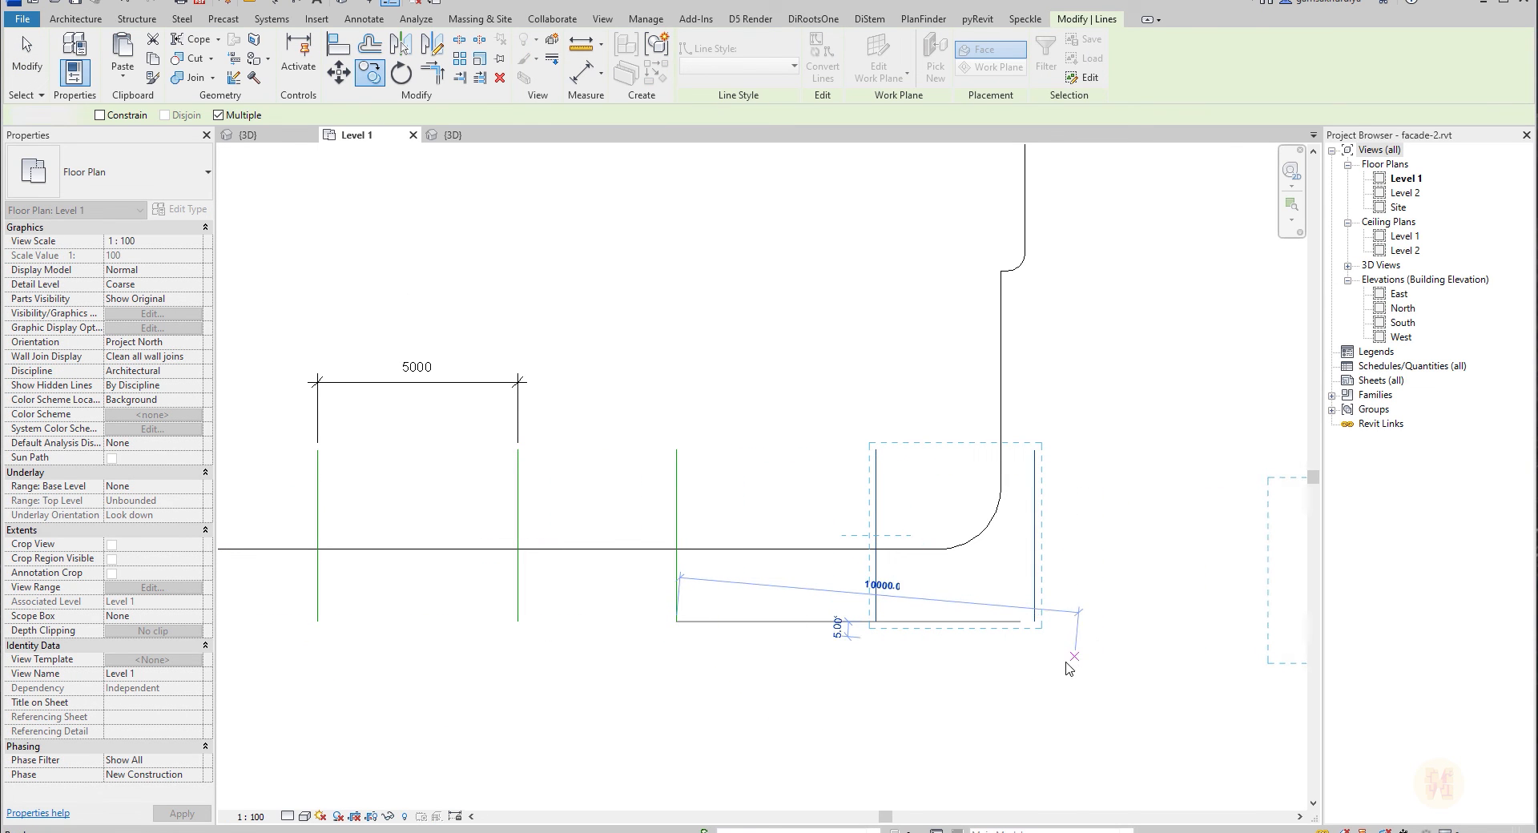
key("Escape")
key("Escape")
scroll(948, 584, "up", 2)
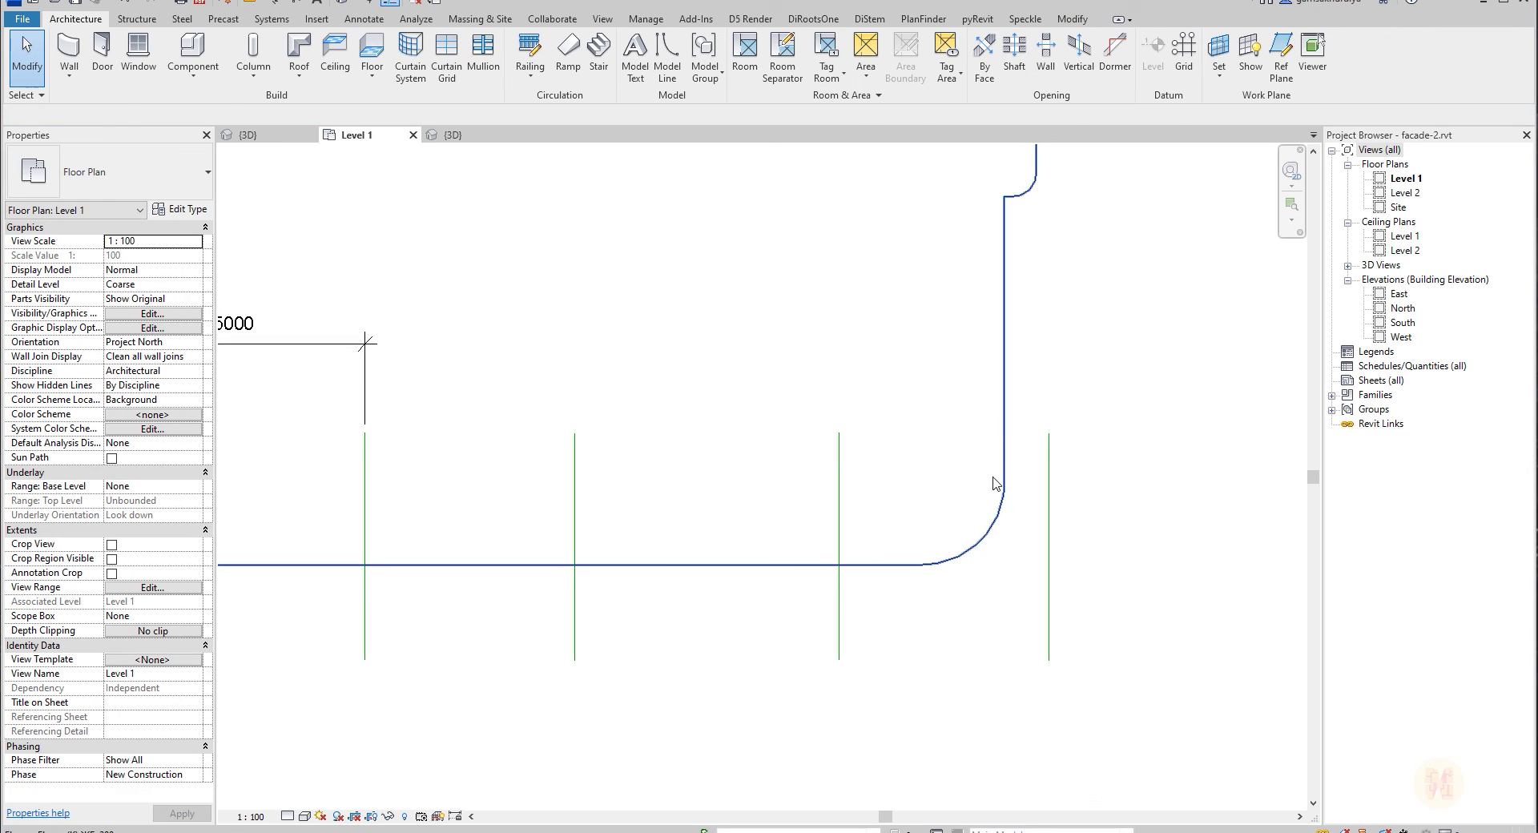
middle_click_drag(1108, 533, 1115, 545)
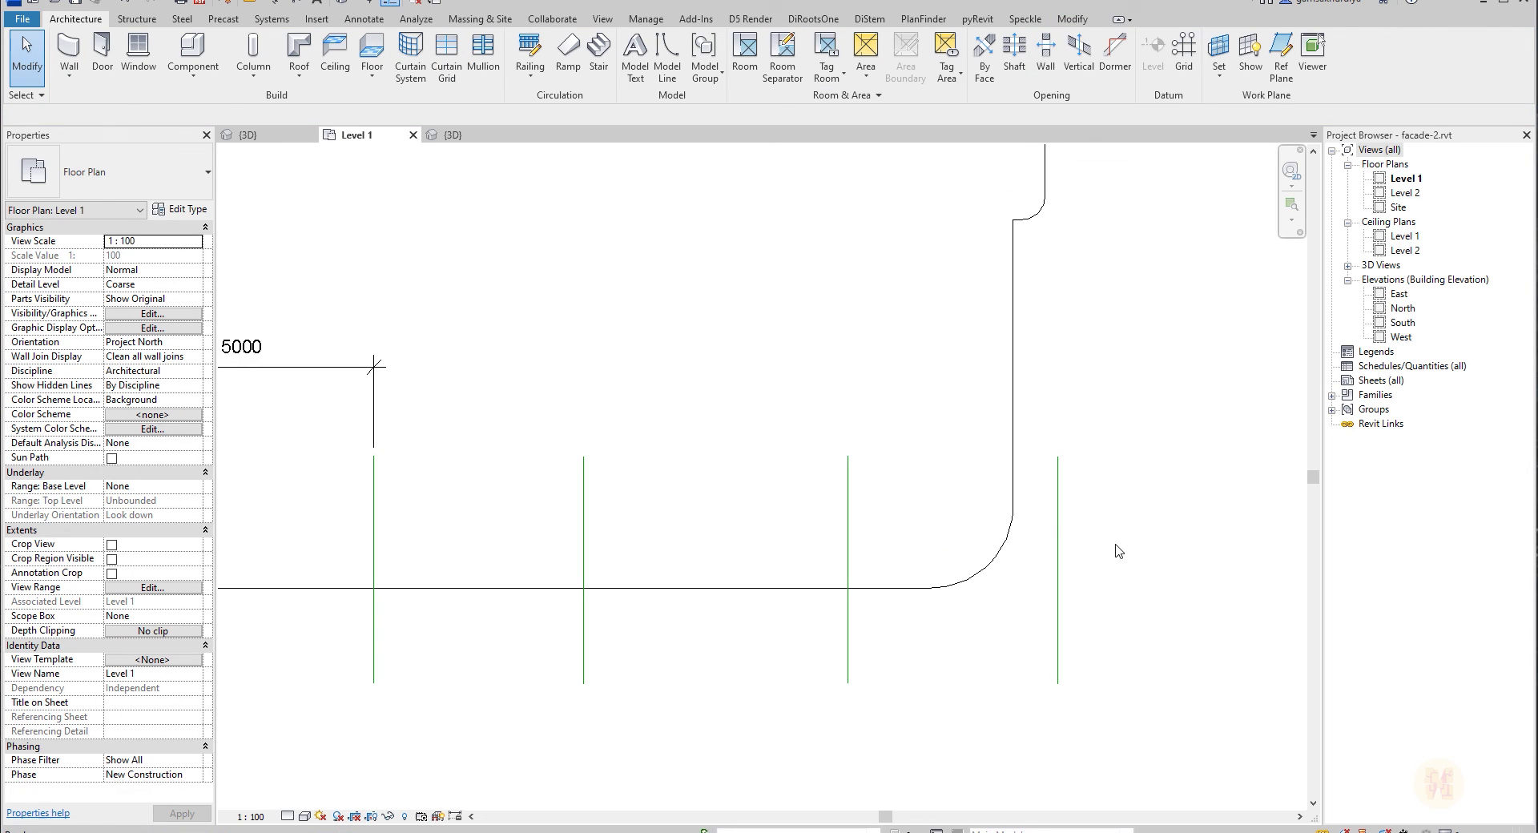
Delete the sixth vertical line, the one outside the floor edge beyond the rounded corner.
left_click(1064, 519)
middle_click_drag(1085, 484, 1090, 520)
key("Escape")
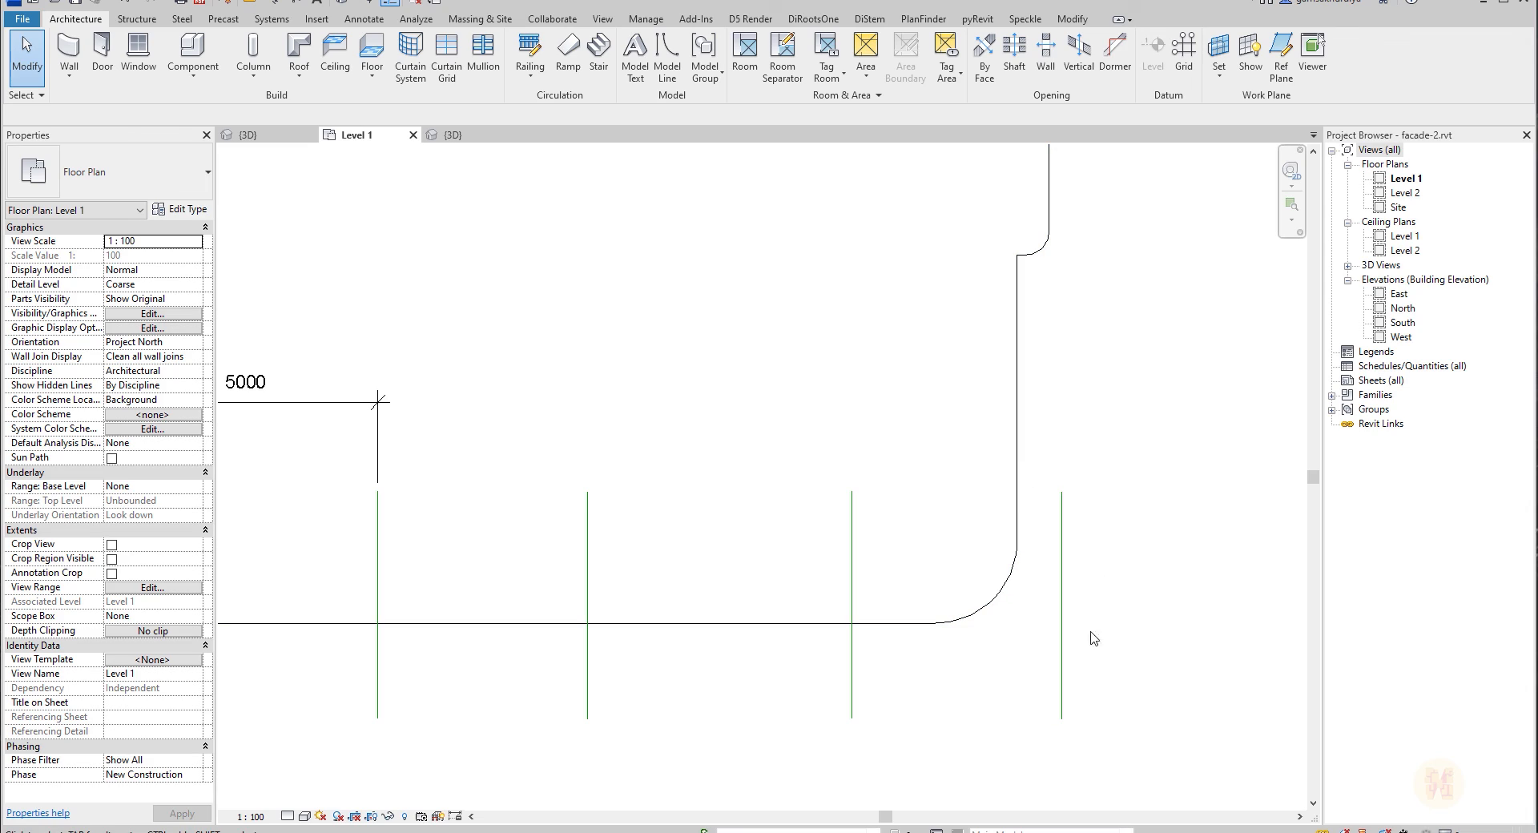
left_click(1060, 637)
key("Delete")
left_click(851, 653)
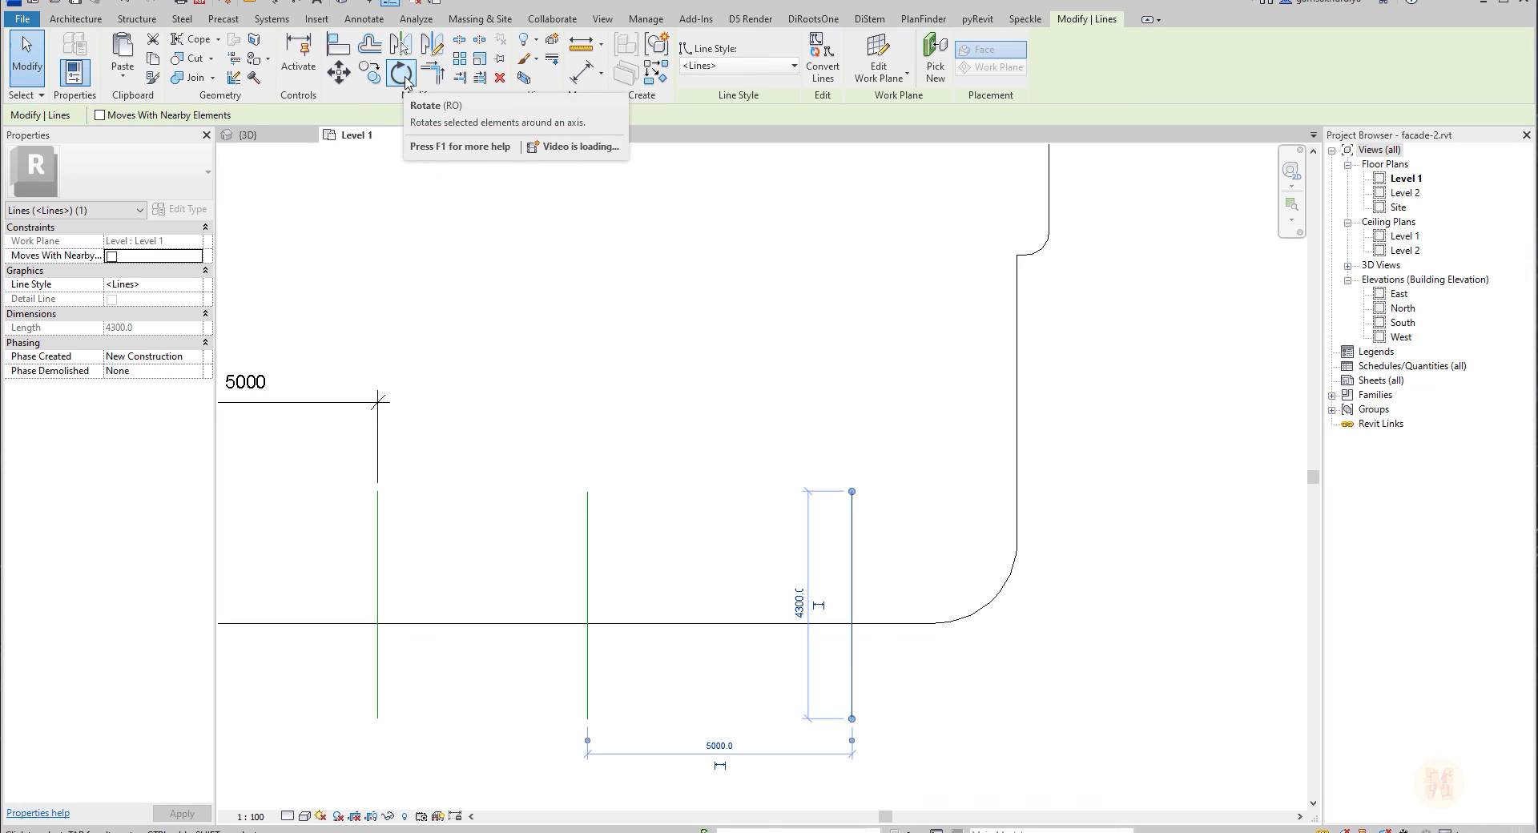
left_click(868, 525)
left_click(1000, 603)
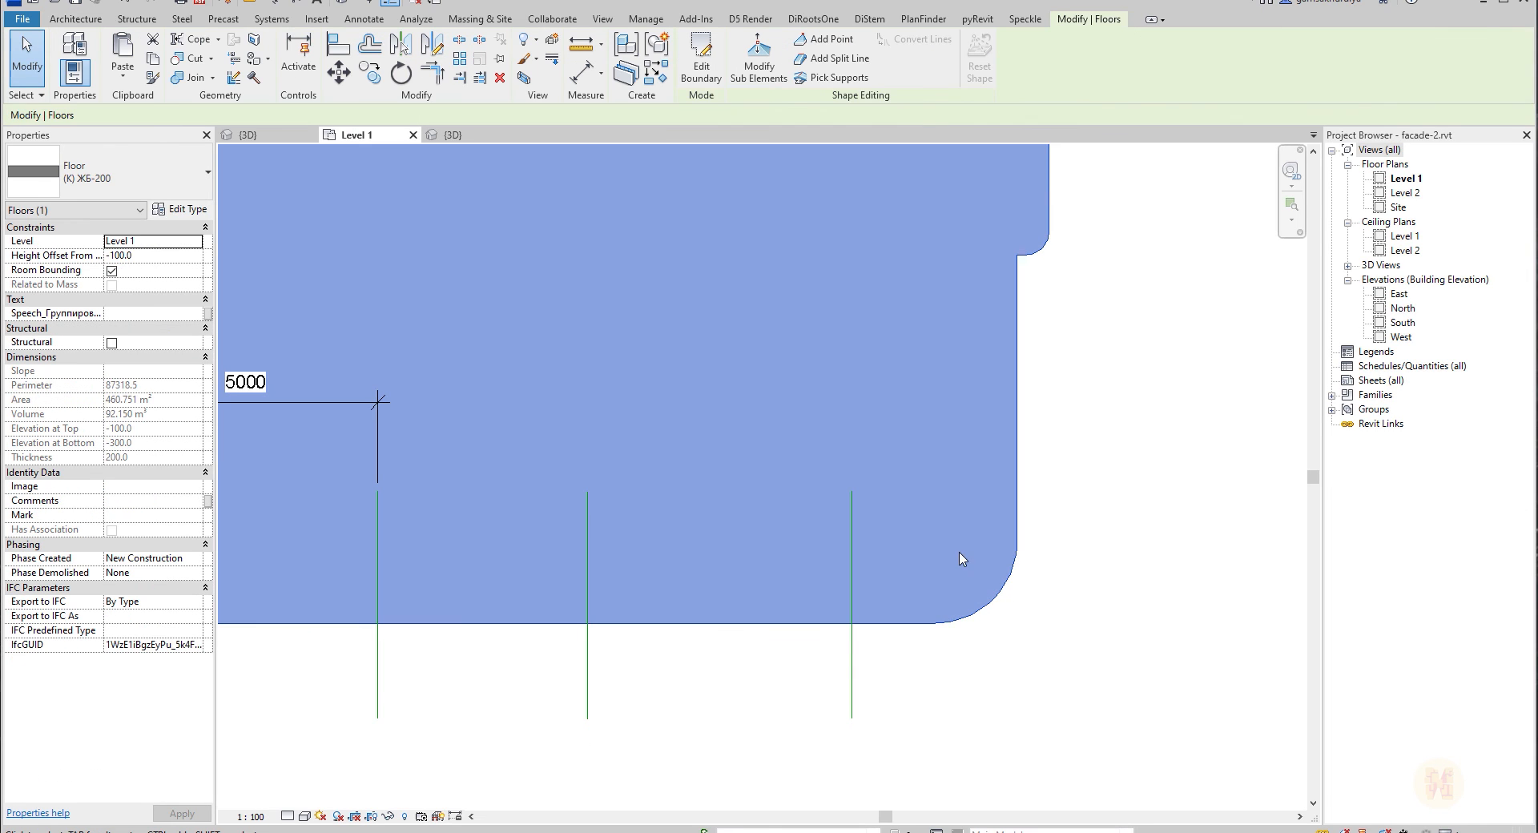
key("Escape")
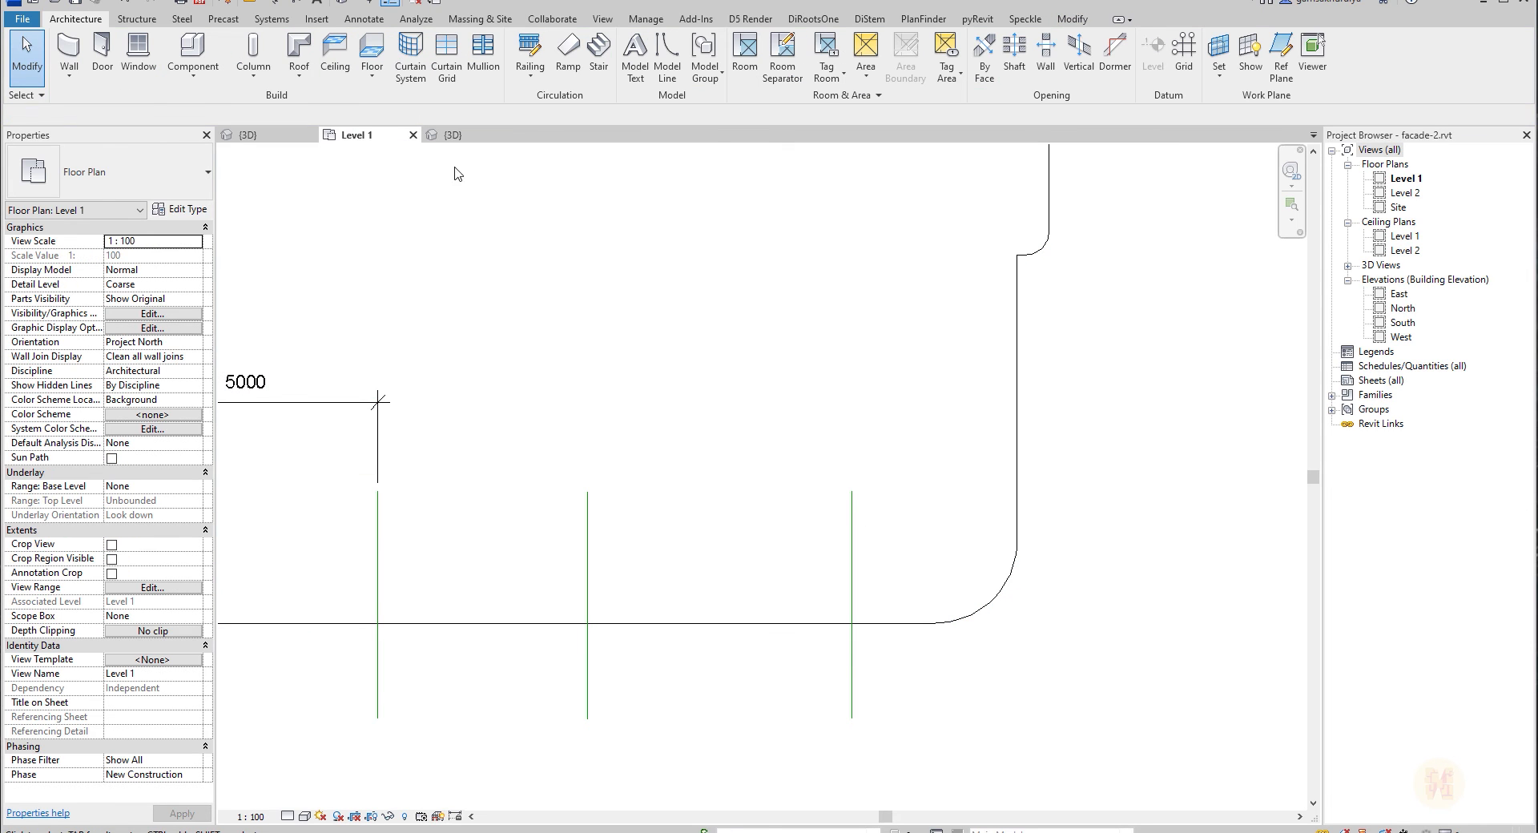
Draw a 4000 mm diagonal model line from the middle of the rounded corner into the floor at 135°.
left_click(1072, 19)
left_click(75, 18)
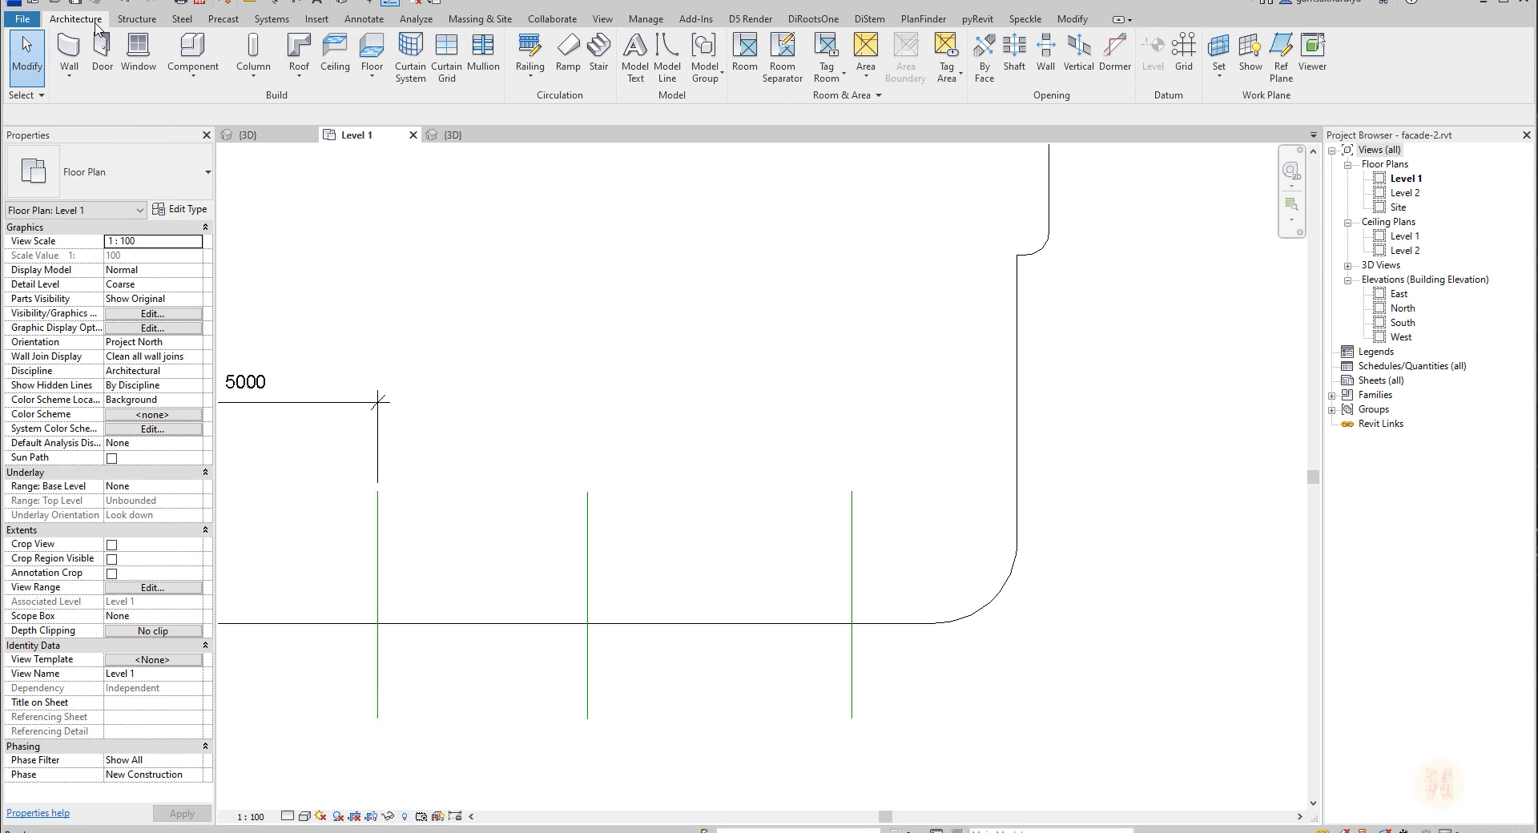
left_click(673, 56)
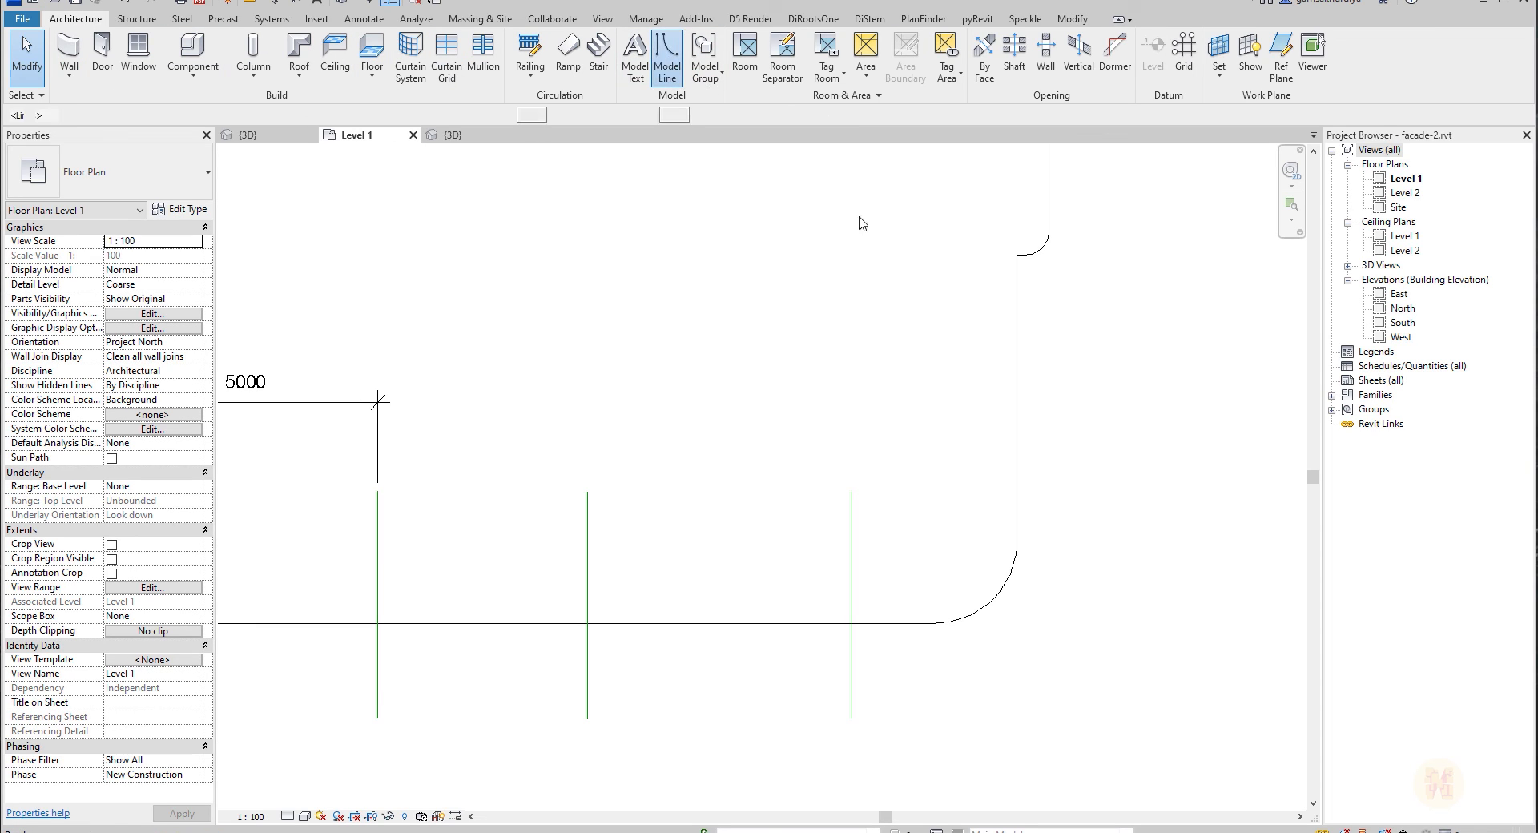
left_click(994, 598)
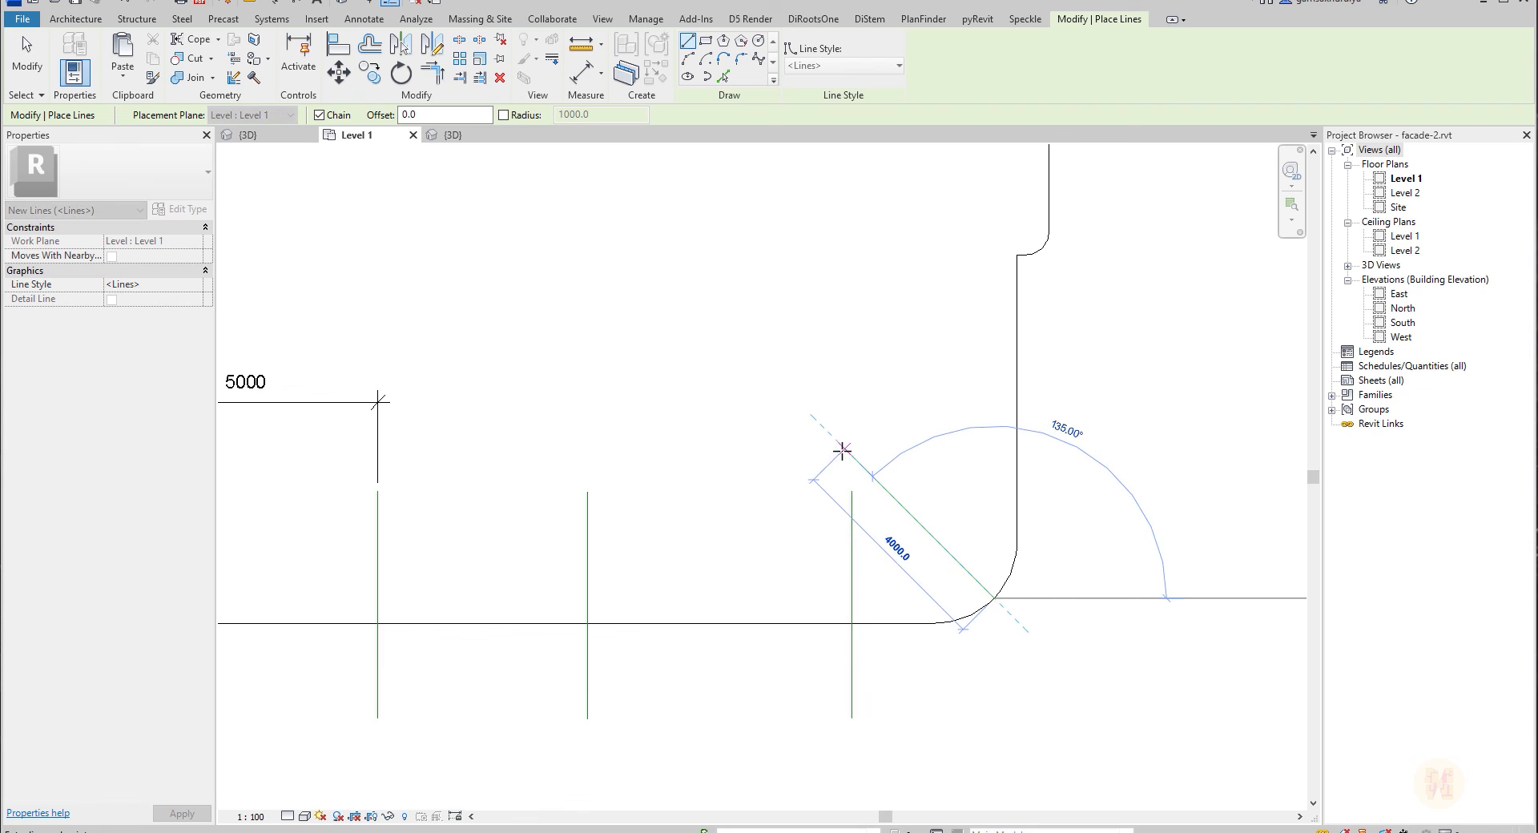
left_click(842, 449)
key("Escape")
key("Escape")
Extend the fifth vertical line's upper end to the diagonal line, making it about 4960 mm long.
left_click(852, 488)
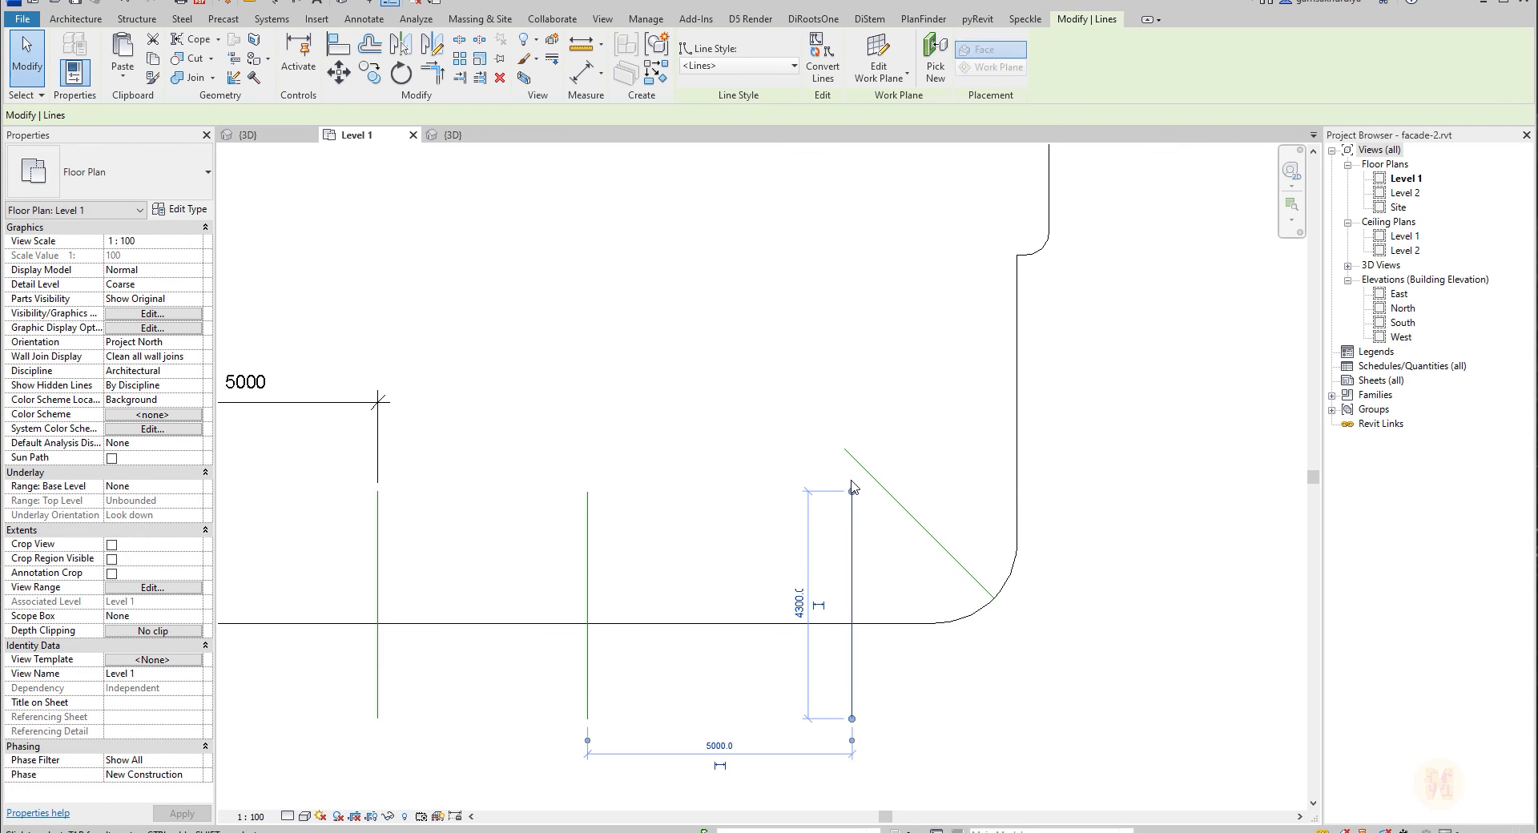
left_click_drag(851, 492, 849, 453)
key("Escape")
left_click(878, 483)
key("Escape")
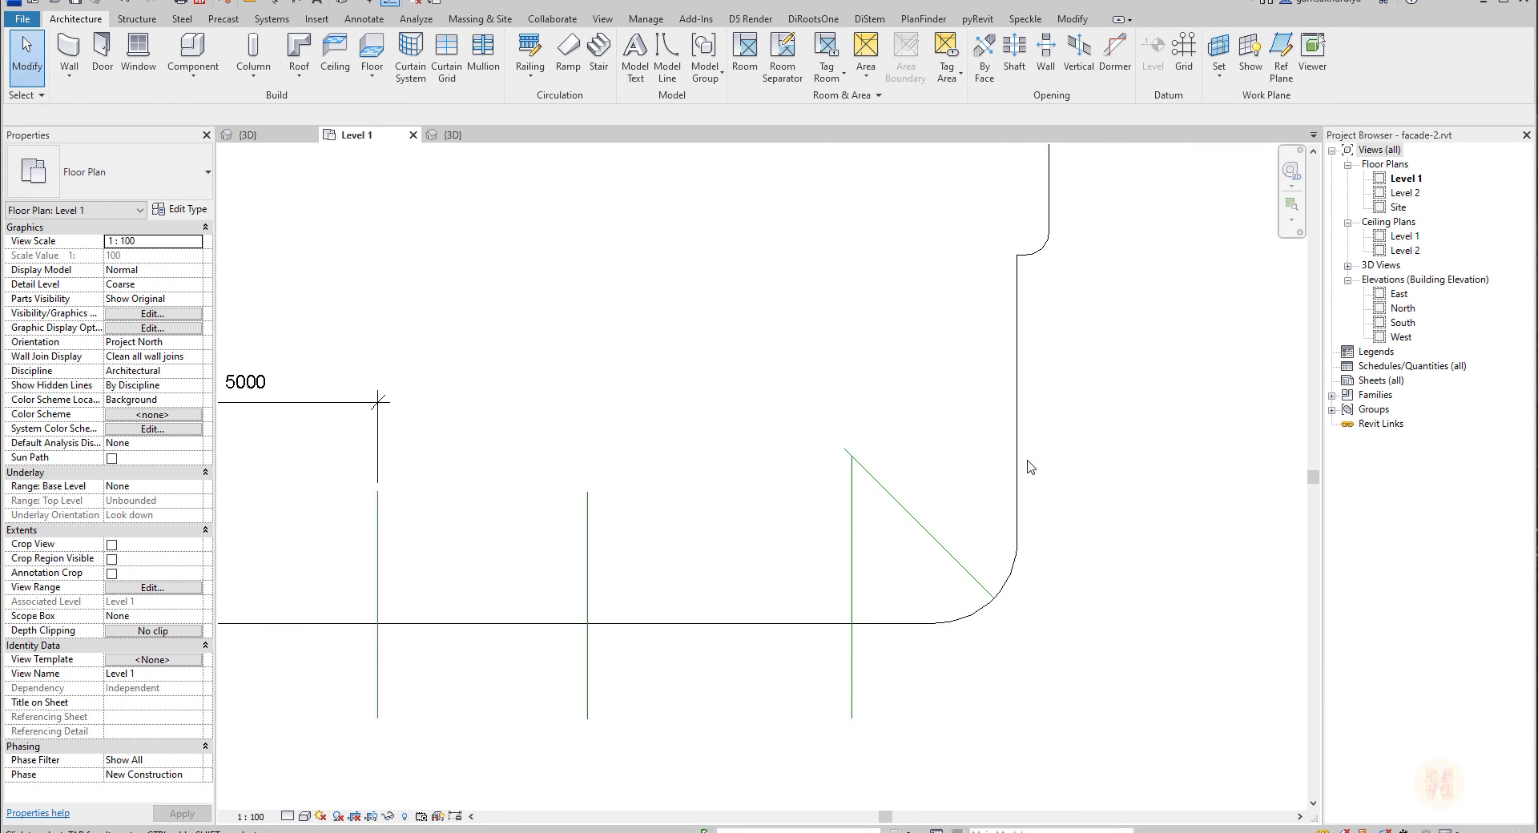
Draw a 6700 mm horizontal model line from the fifth line's upper end across the floor's east edge, and delete the diagonal line.
left_click(853, 588)
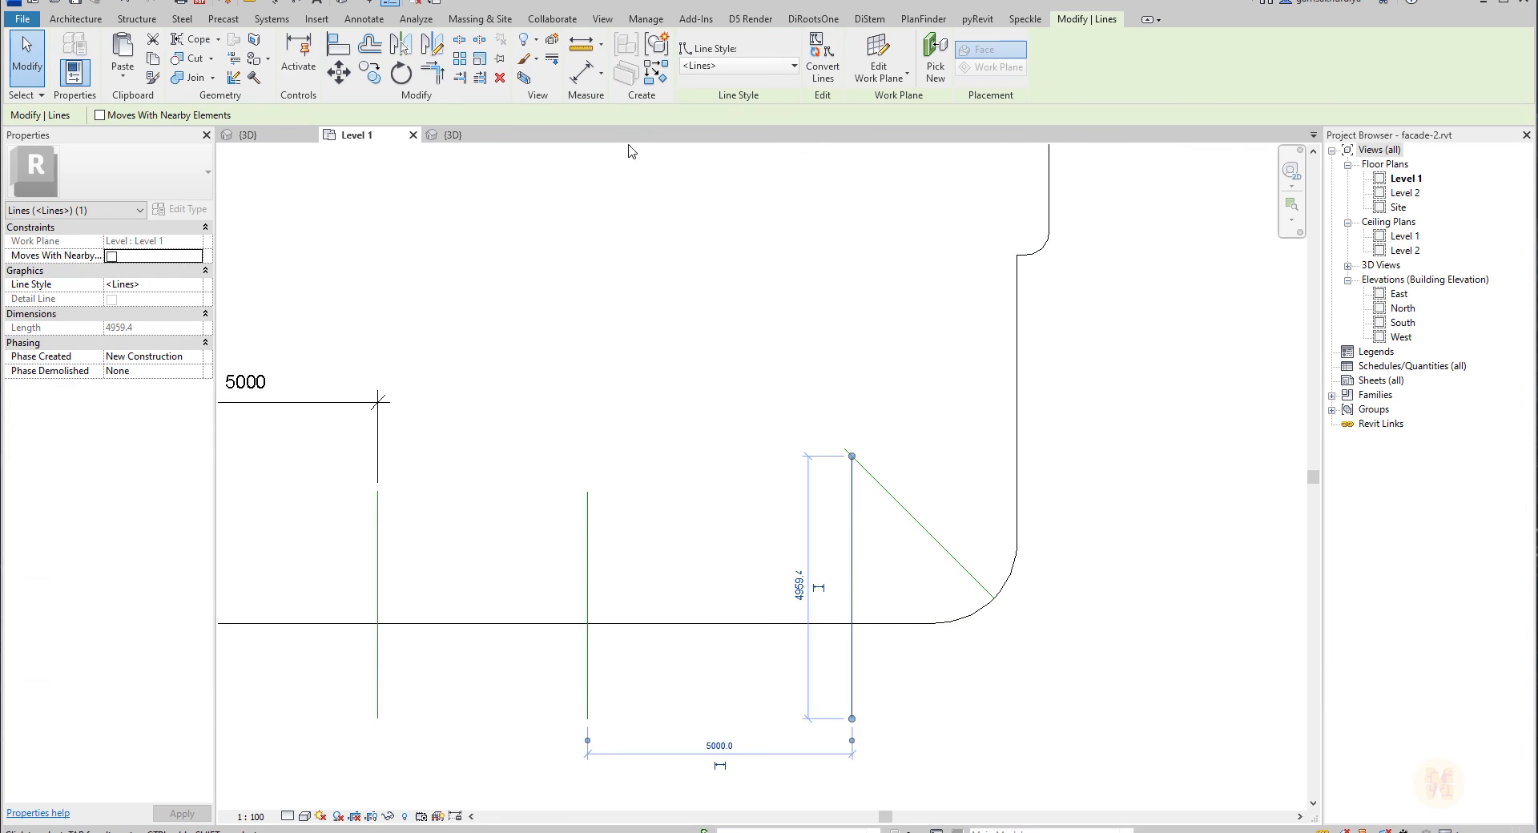
left_click(655, 72)
left_click(851, 456)
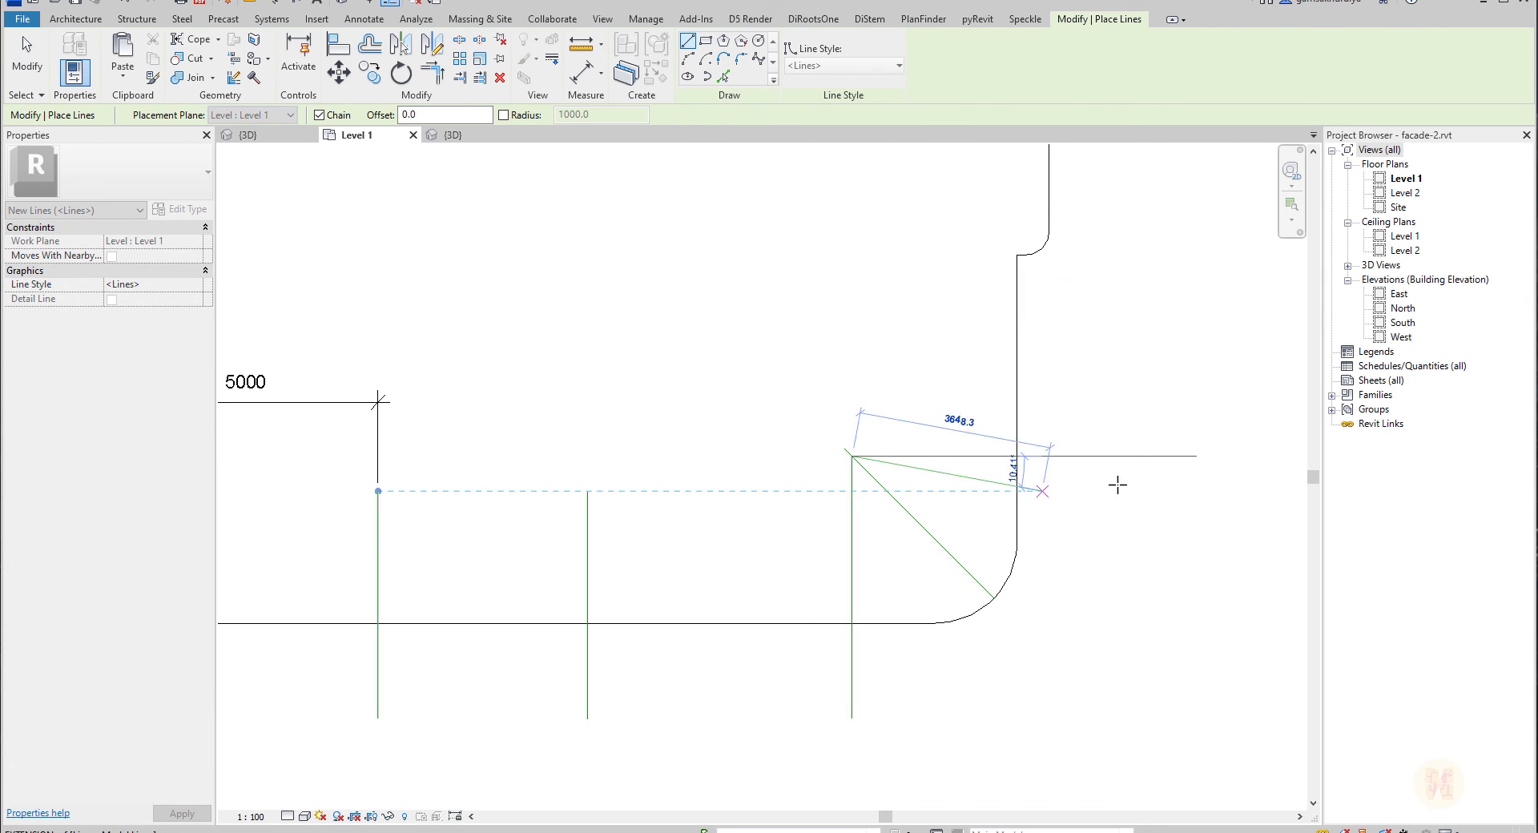
left_click(1204, 458)
key("Escape")
key("Escape")
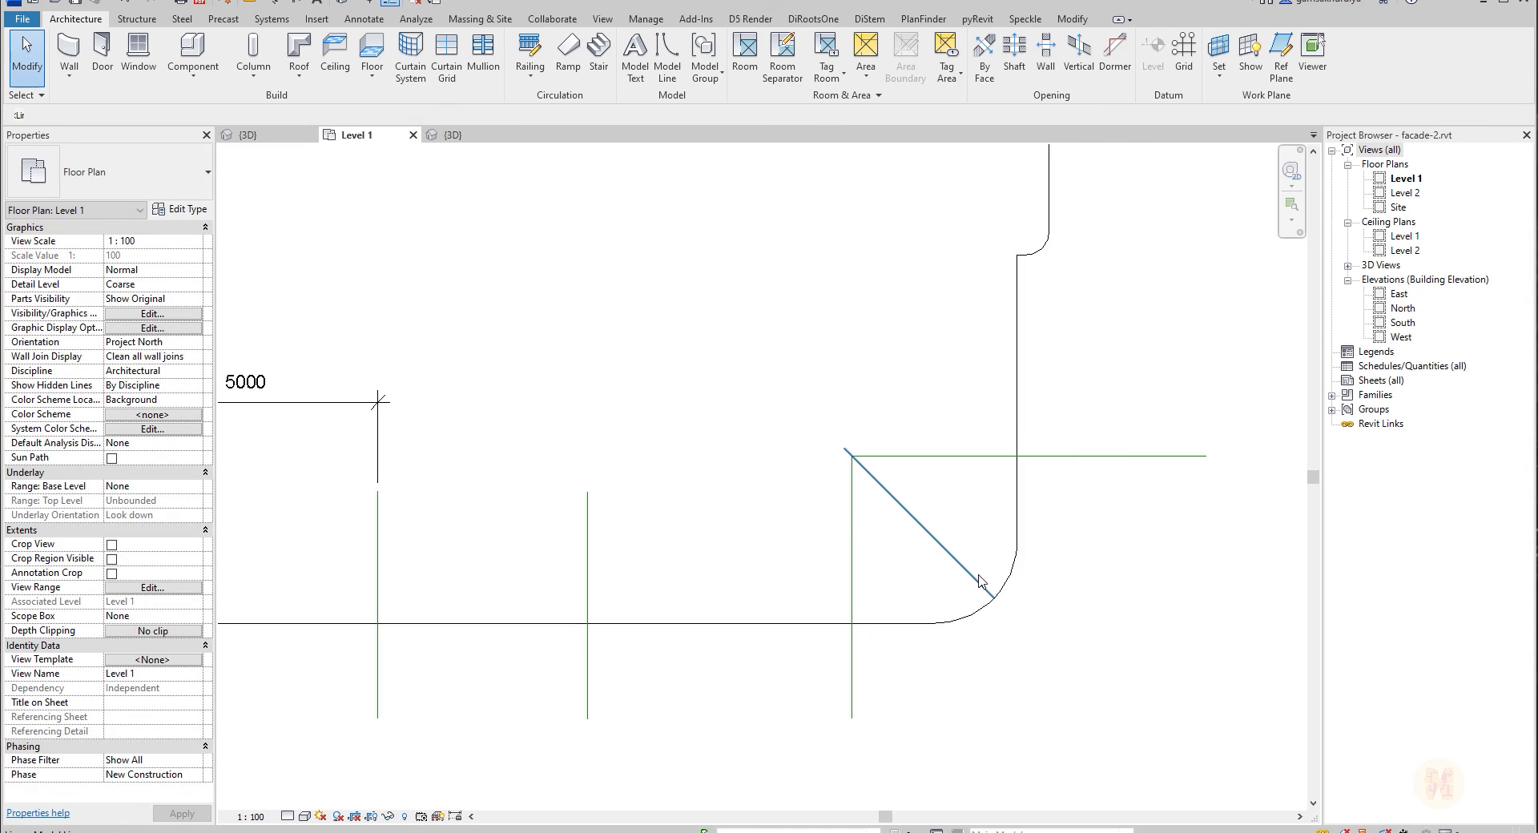
left_click(978, 582)
key("Delete")
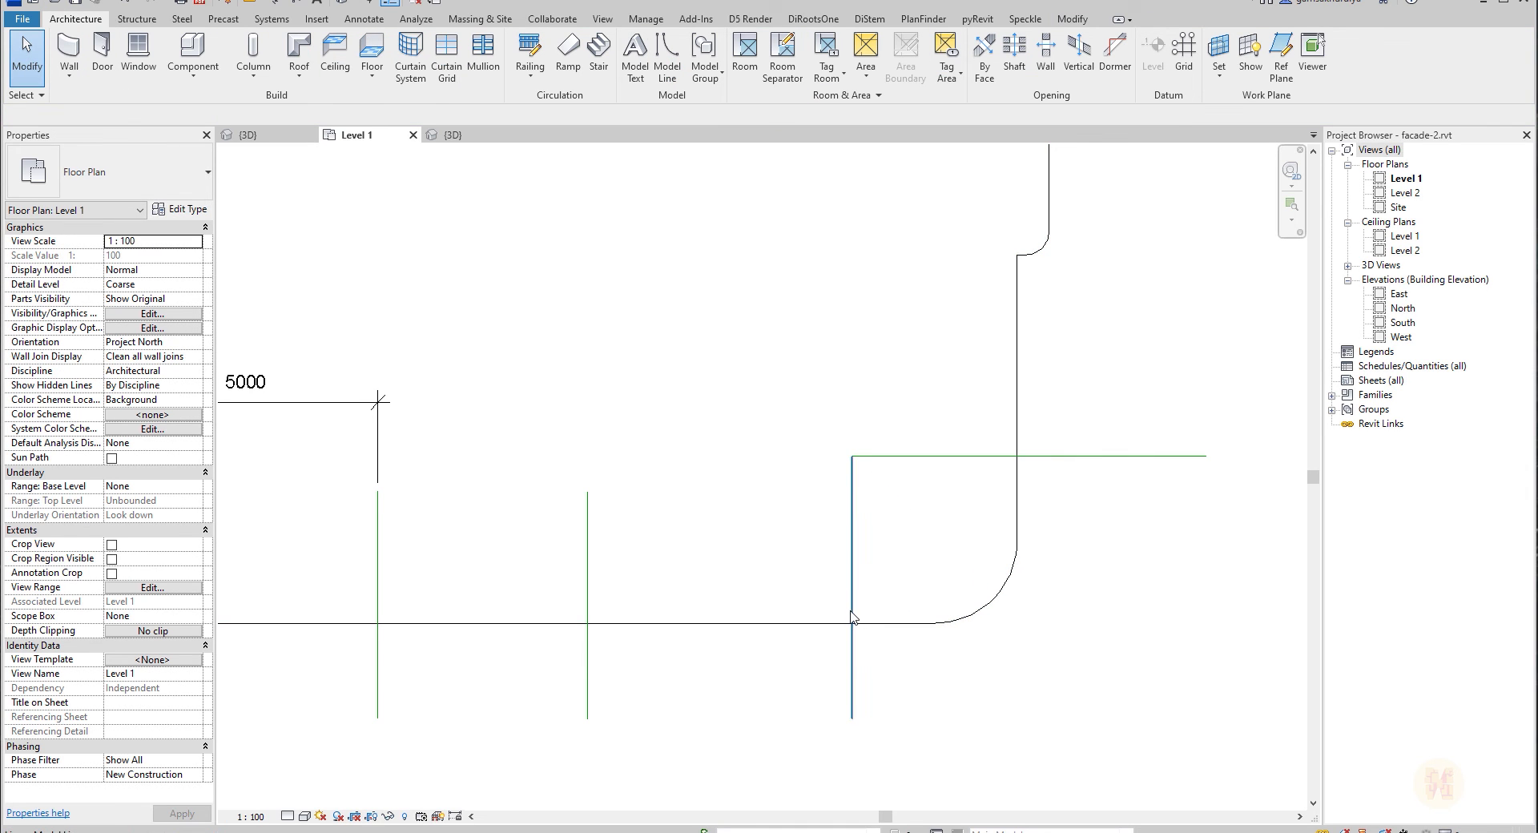
Copy the horizontal line upward twice, placing the second copy at the floor's lower notch, 2200 mm above the first.
middle_click_drag(1029, 217, 953, 390)
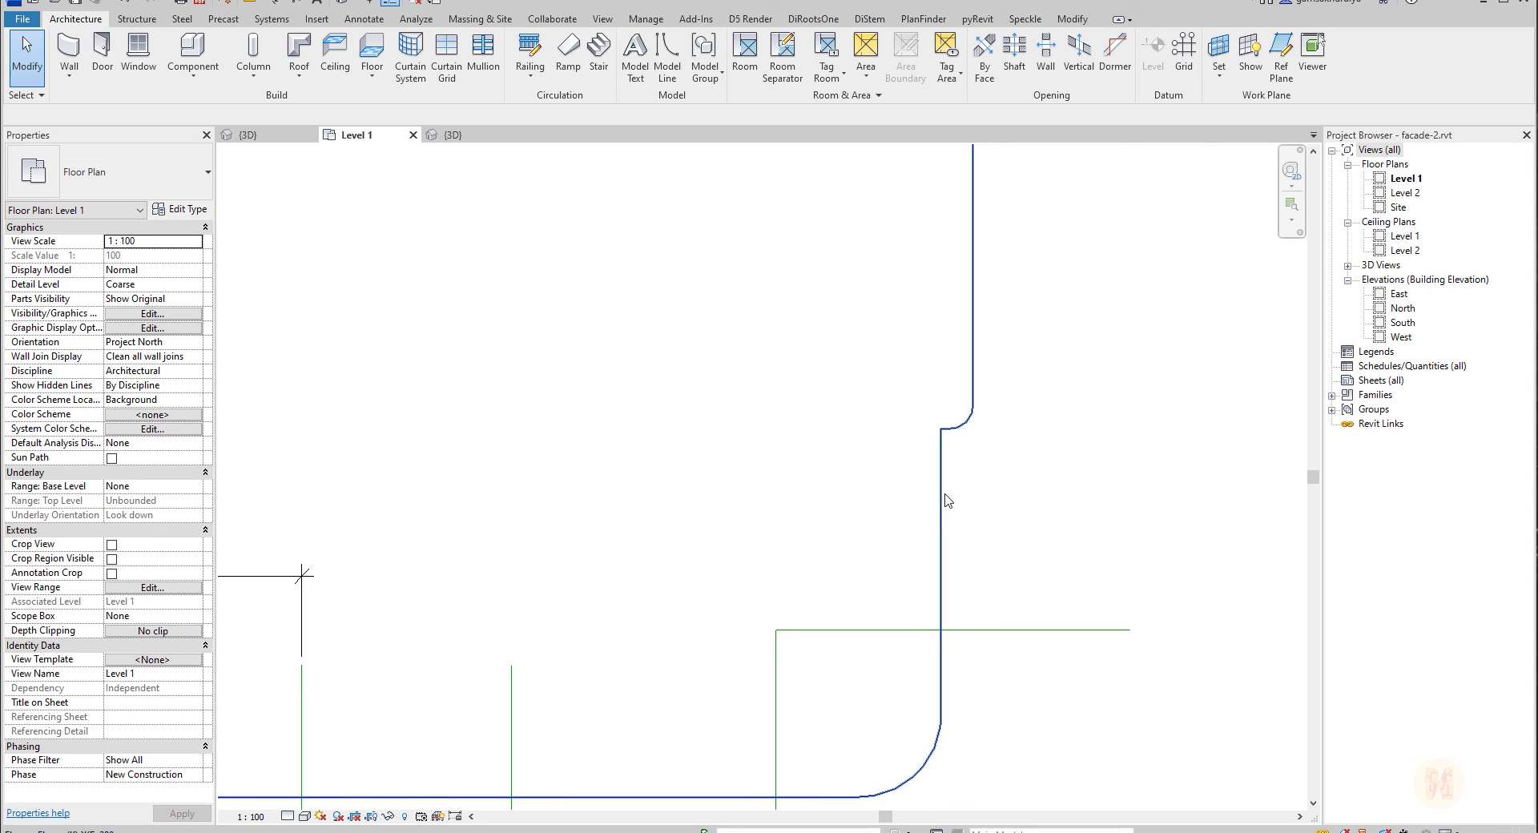
left_click(891, 630)
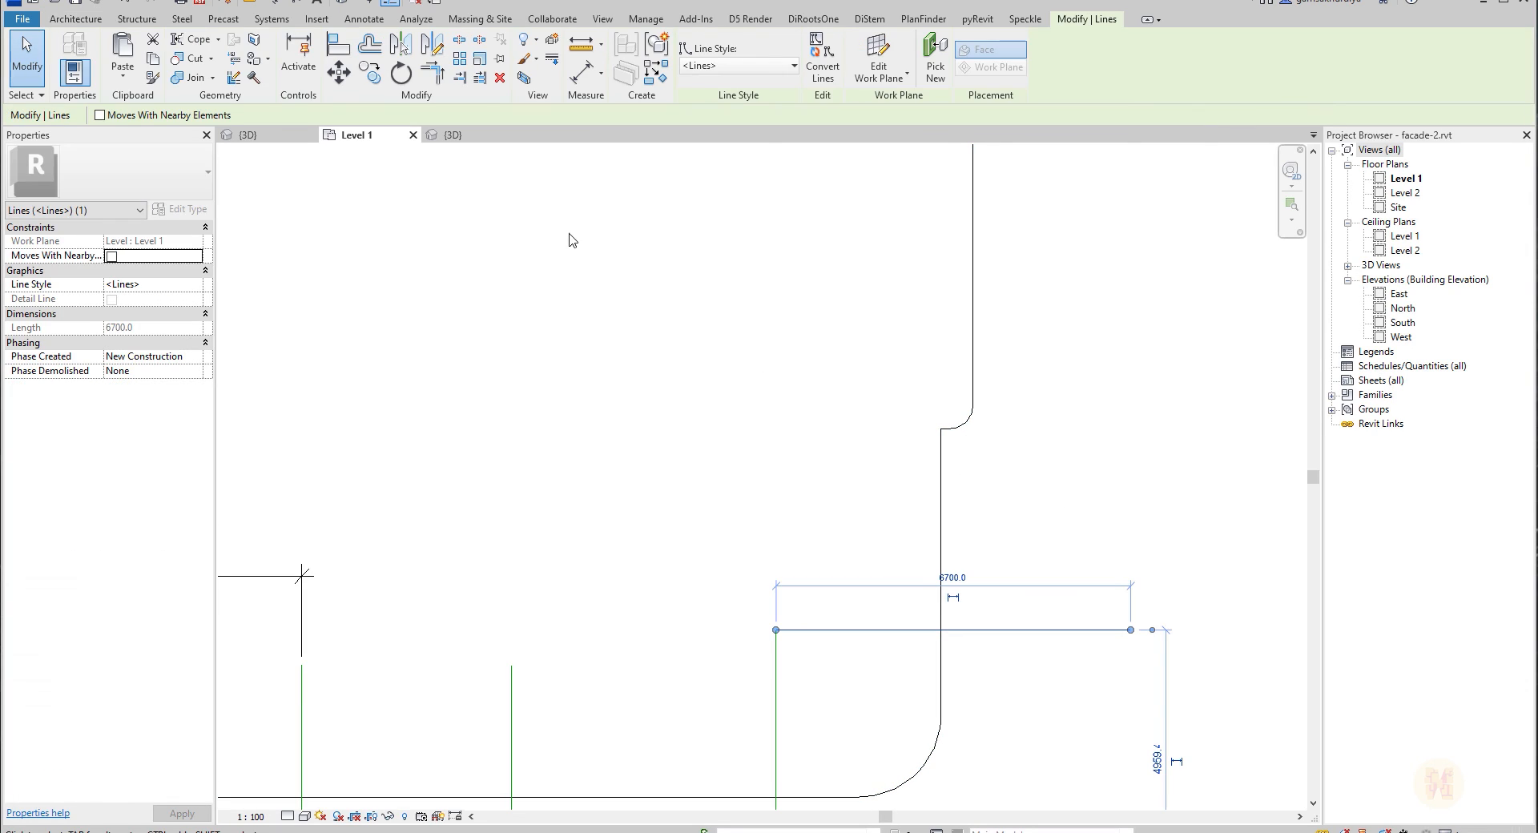
left_click(369, 72)
left_click(887, 631)
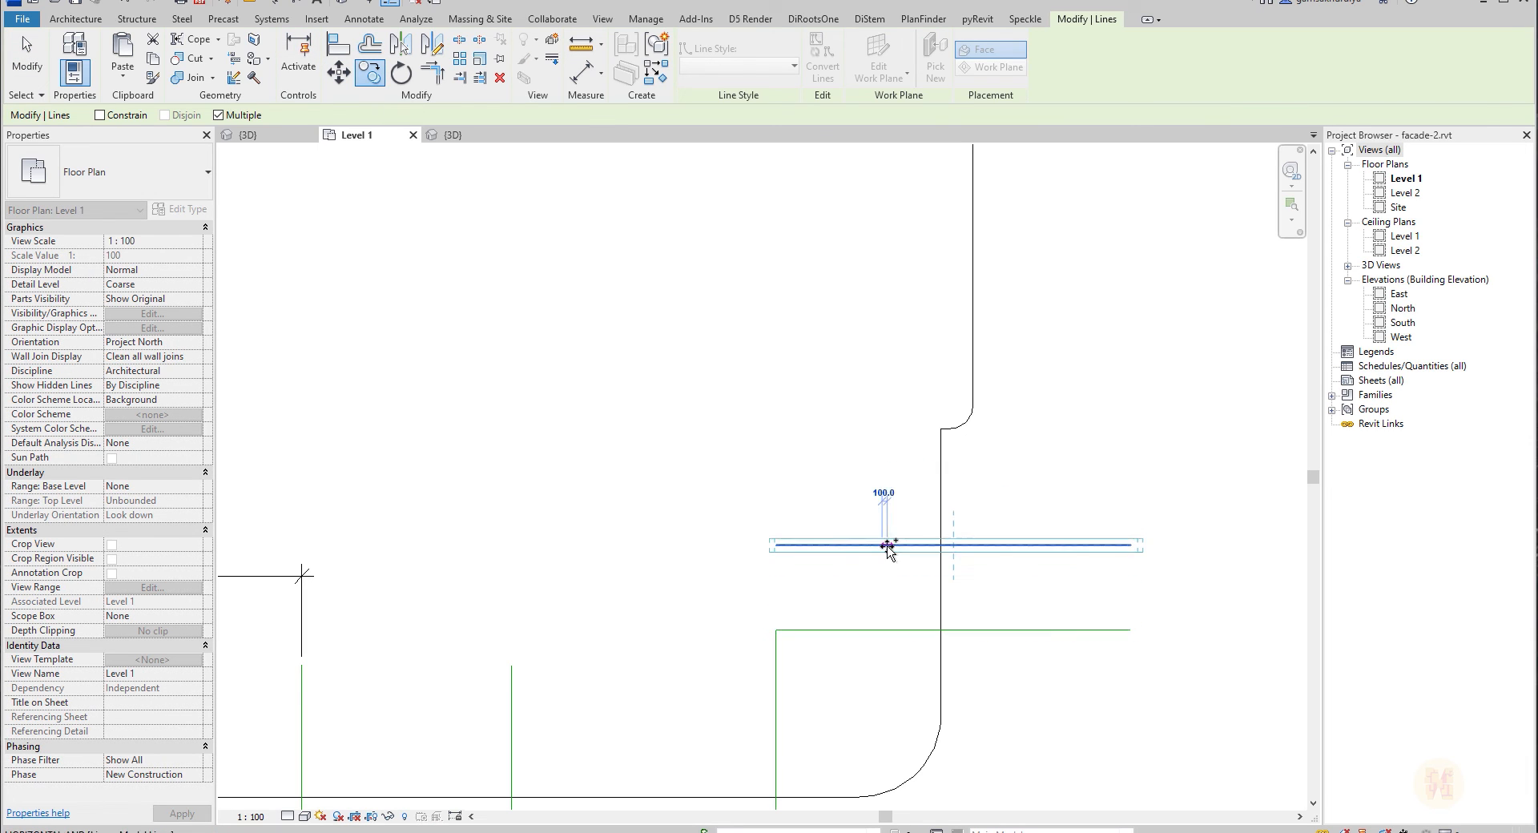
left_click(886, 545)
left_click(882, 429)
key("Escape")
Move the upper copy off the floor's short notch edge and align it exactly with that edge.
scroll(987, 432, "up", 2)
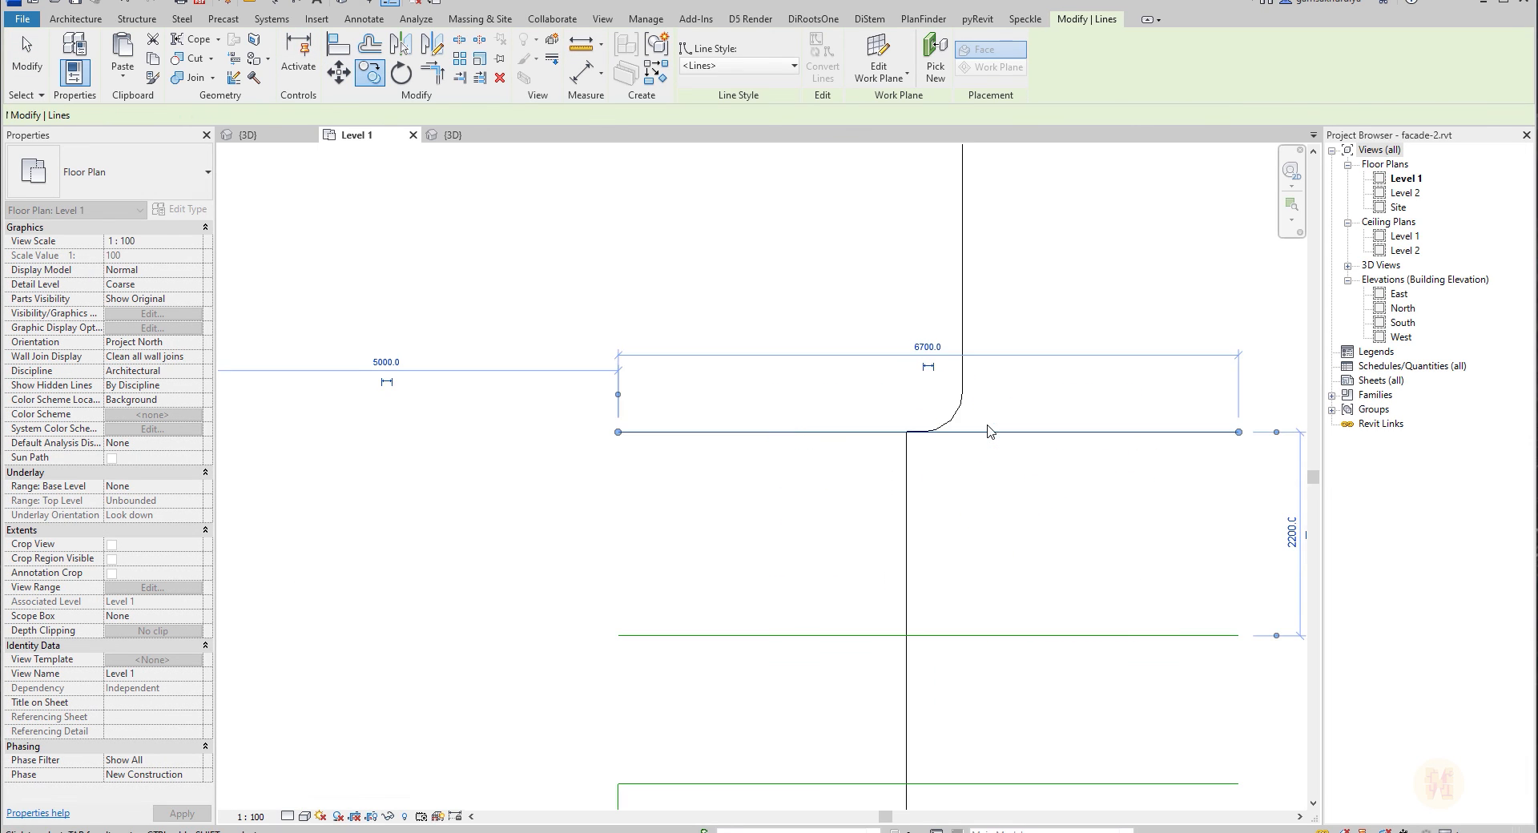
scroll(988, 426, "up", 2)
left_click(776, 464)
left_click(943, 437)
left_click_drag(943, 437, 970, 523)
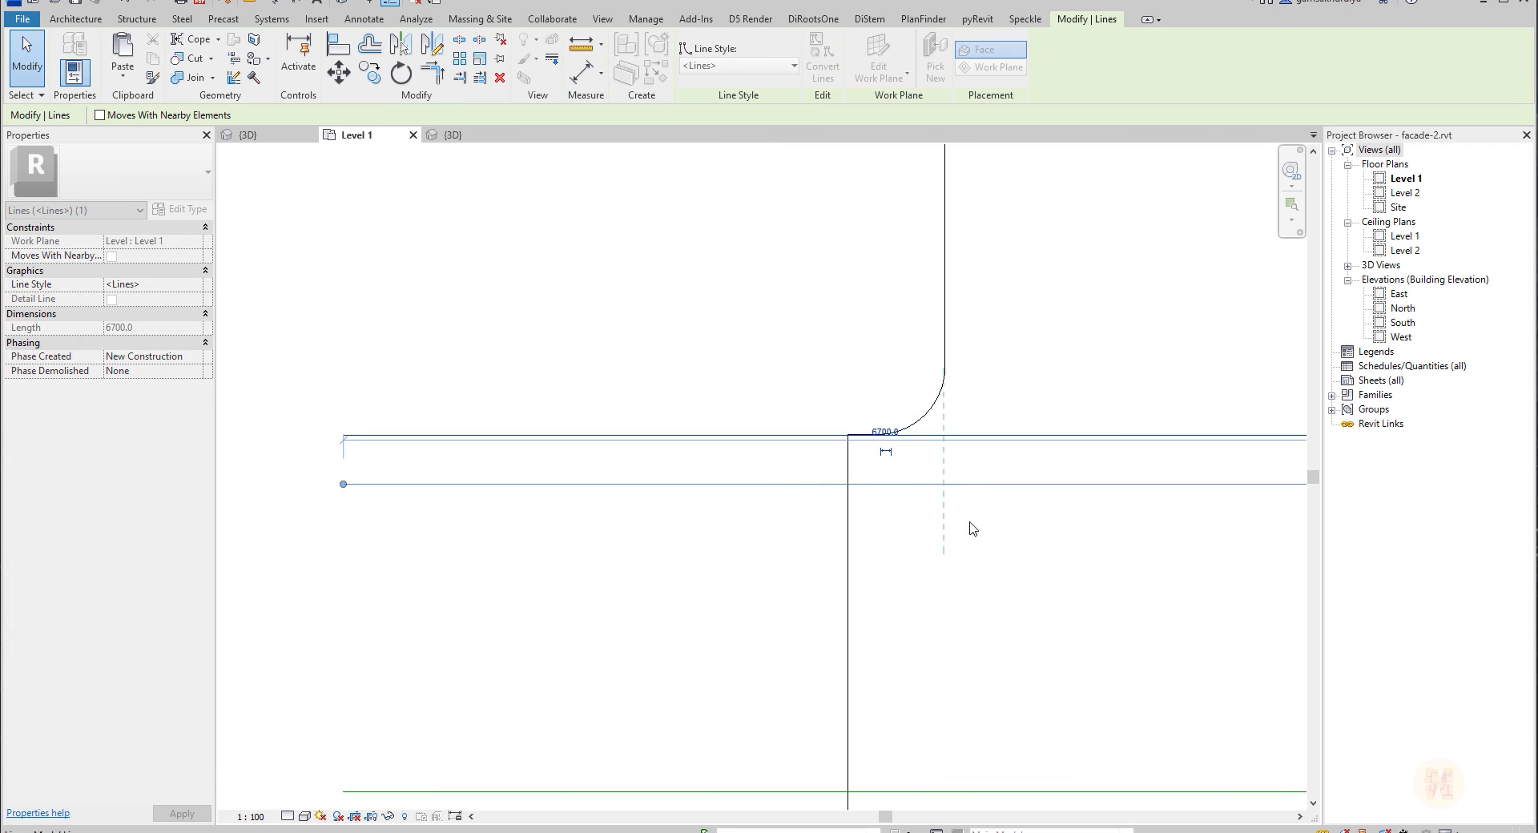
left_click(970, 523)
key("a")
key("l")
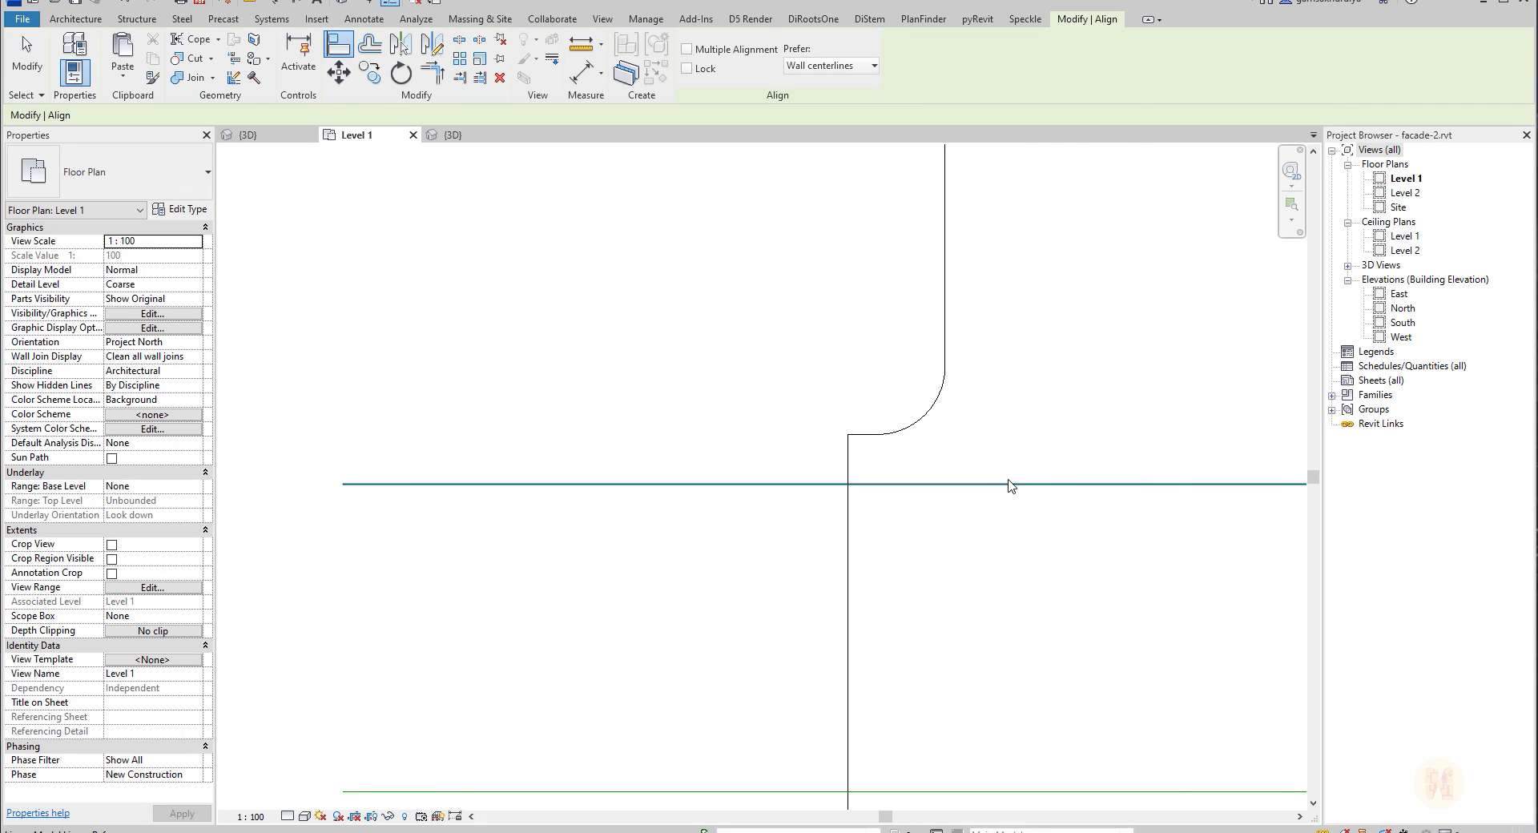
left_click(863, 435)
left_click(856, 485)
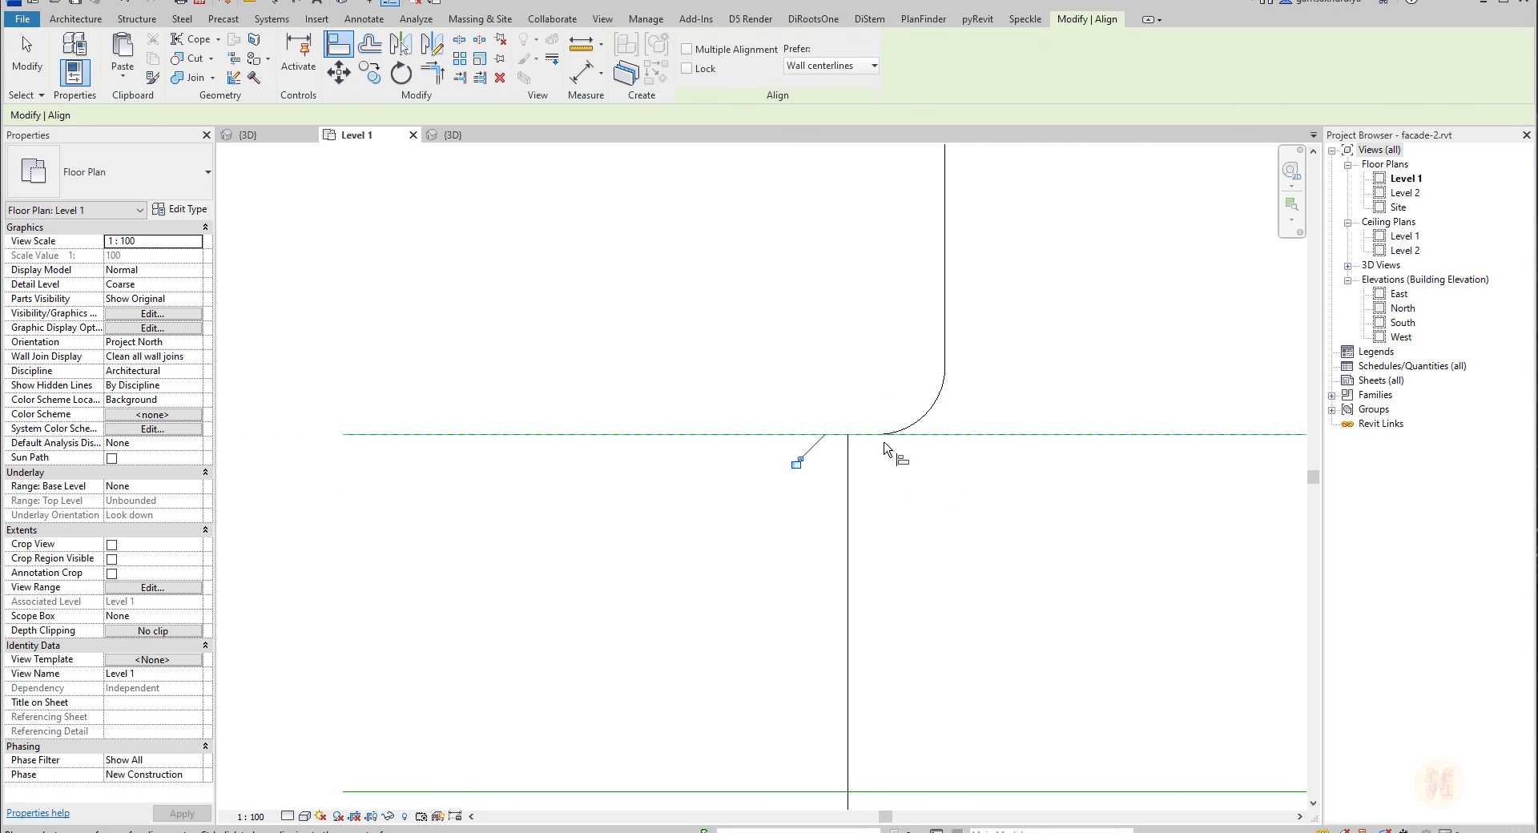
key("Escape")
key("Escape")
Copy the line at the lower notch 1500 mm upward, and place another copy 3960 mm above that one.
scroll(921, 464, "down", 3)
scroll(975, 494, "down", 2)
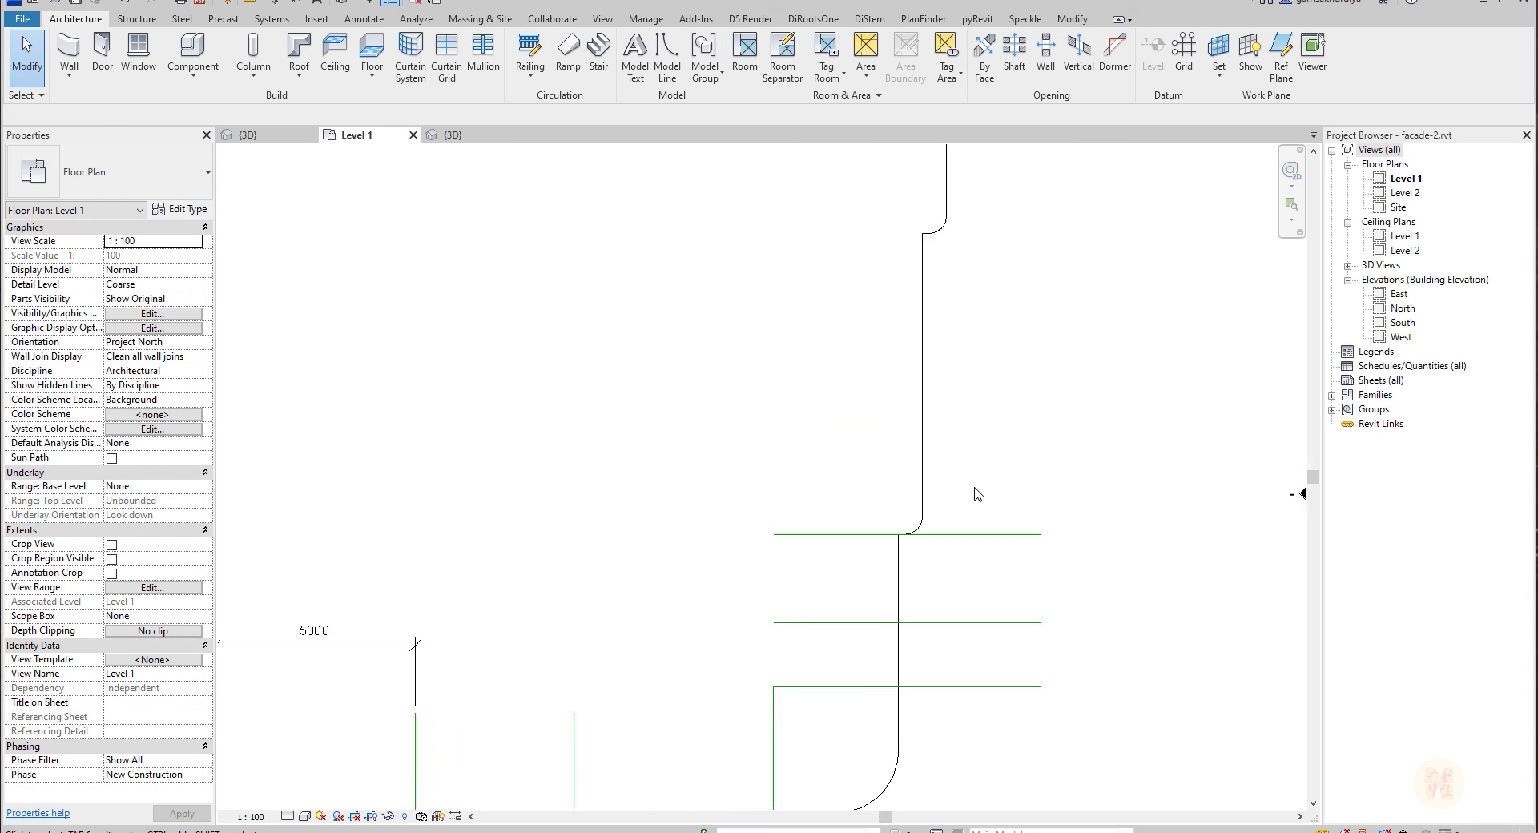
scroll(976, 494, "down", 1)
scroll(965, 551, "up", 2)
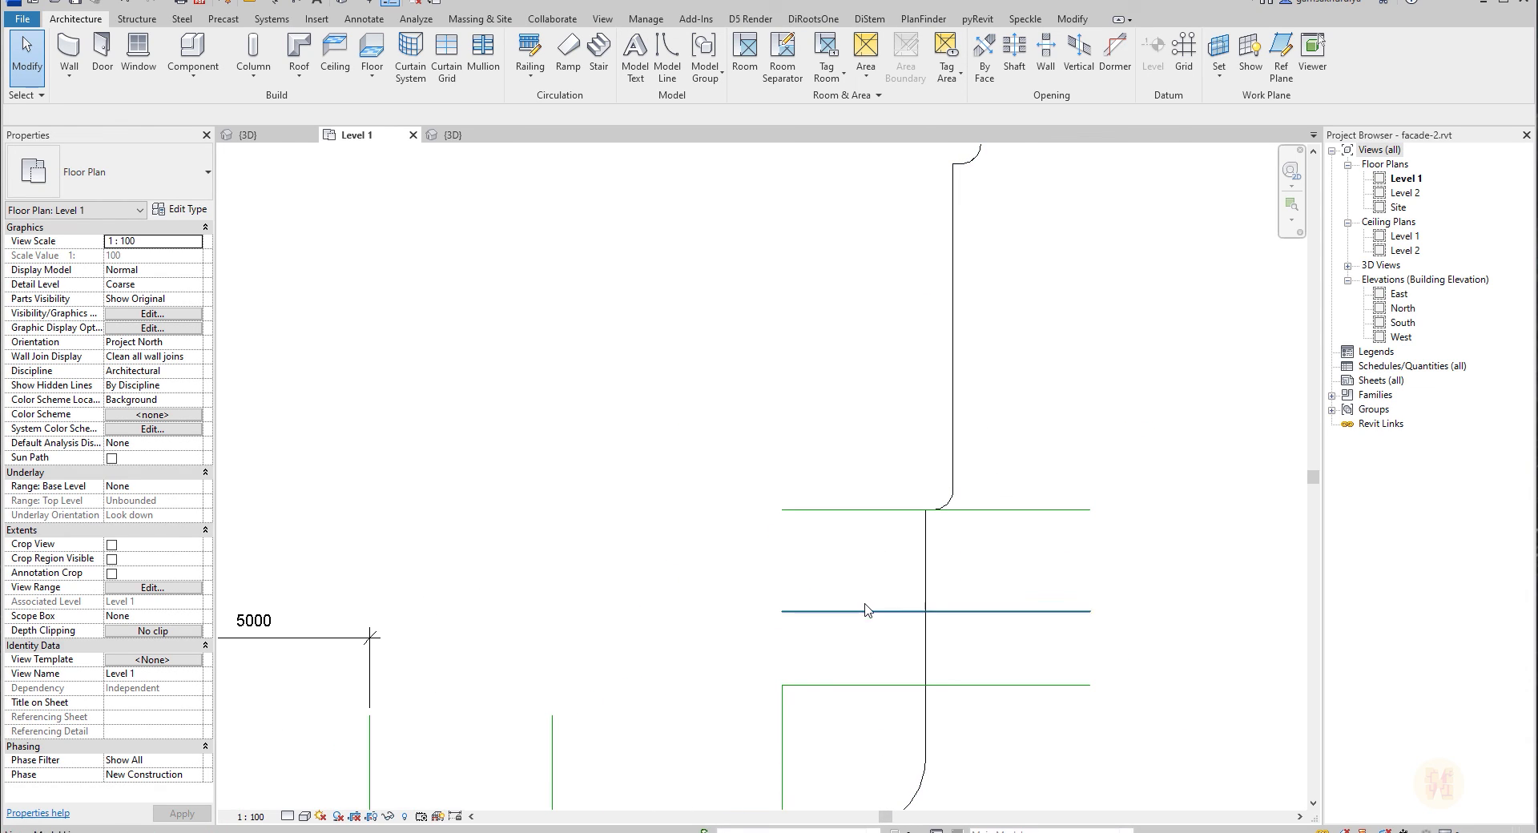
middle_click_drag(663, 562, 976, 322)
middle_click_drag(1106, 272, 649, 552)
left_click(855, 550)
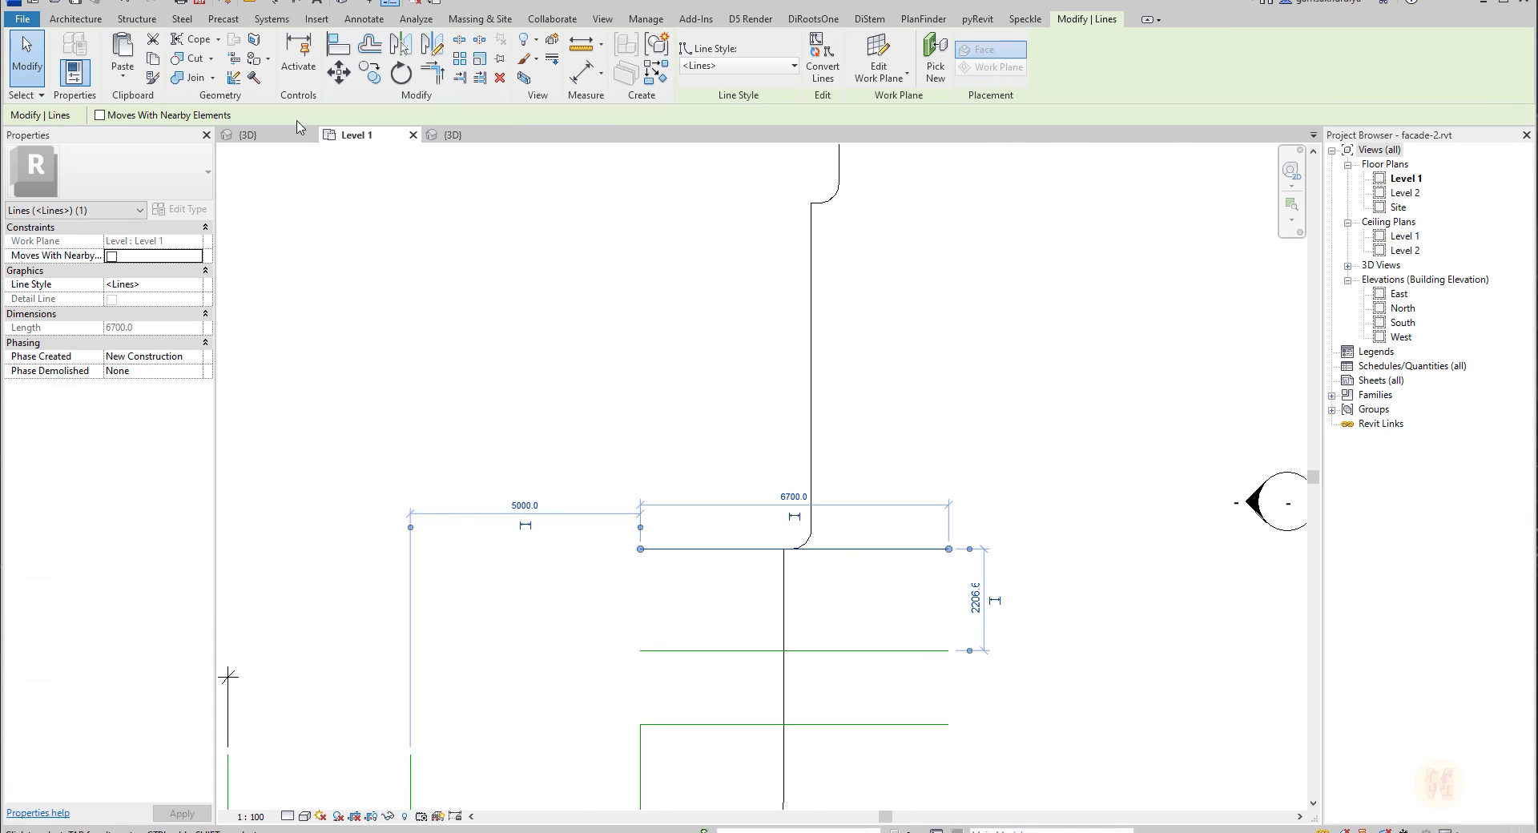
left_click(365, 78)
left_click(898, 549)
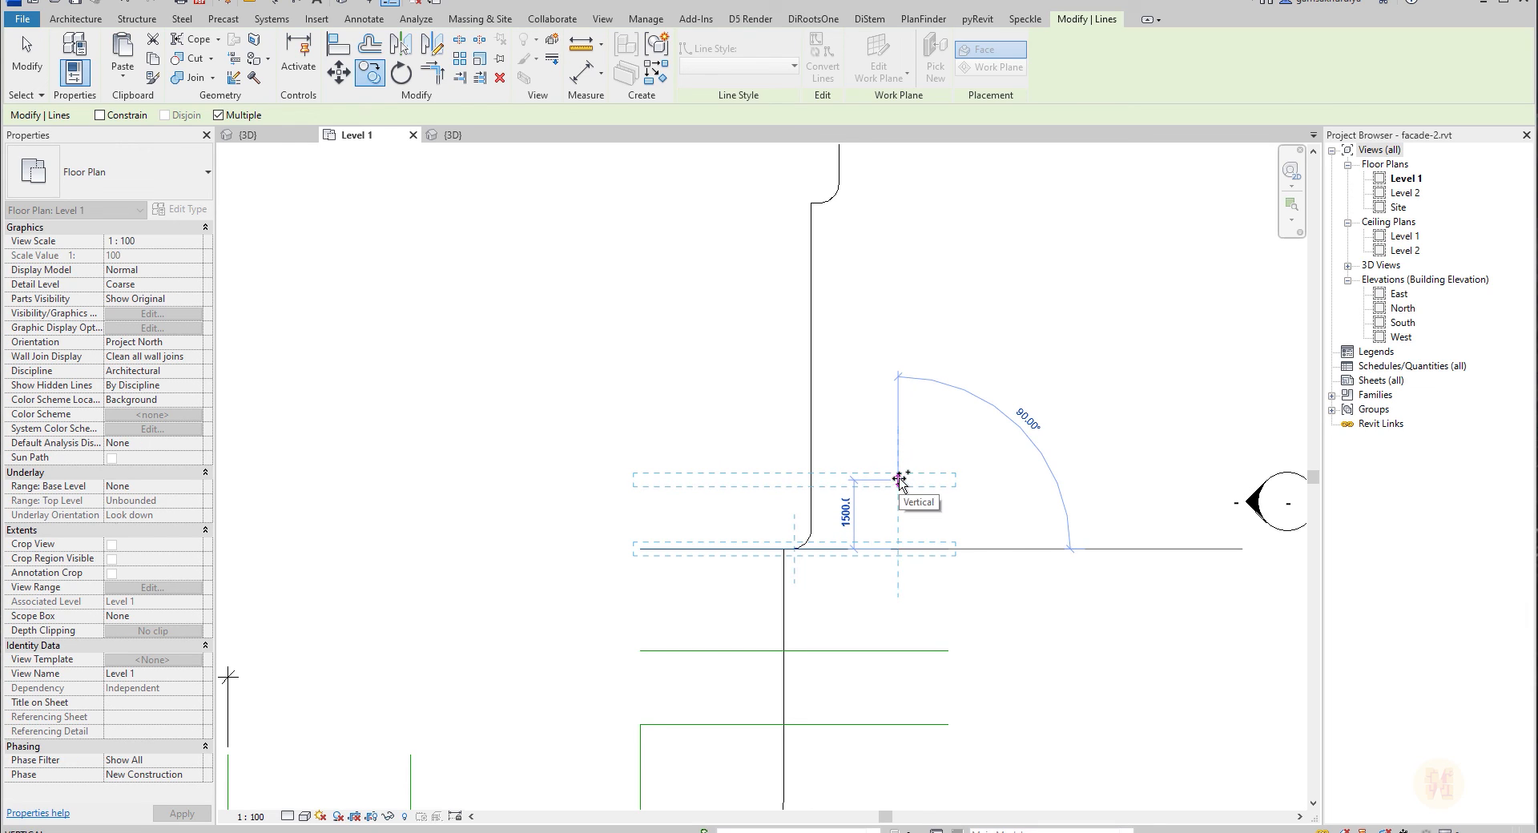
left_click(897, 479)
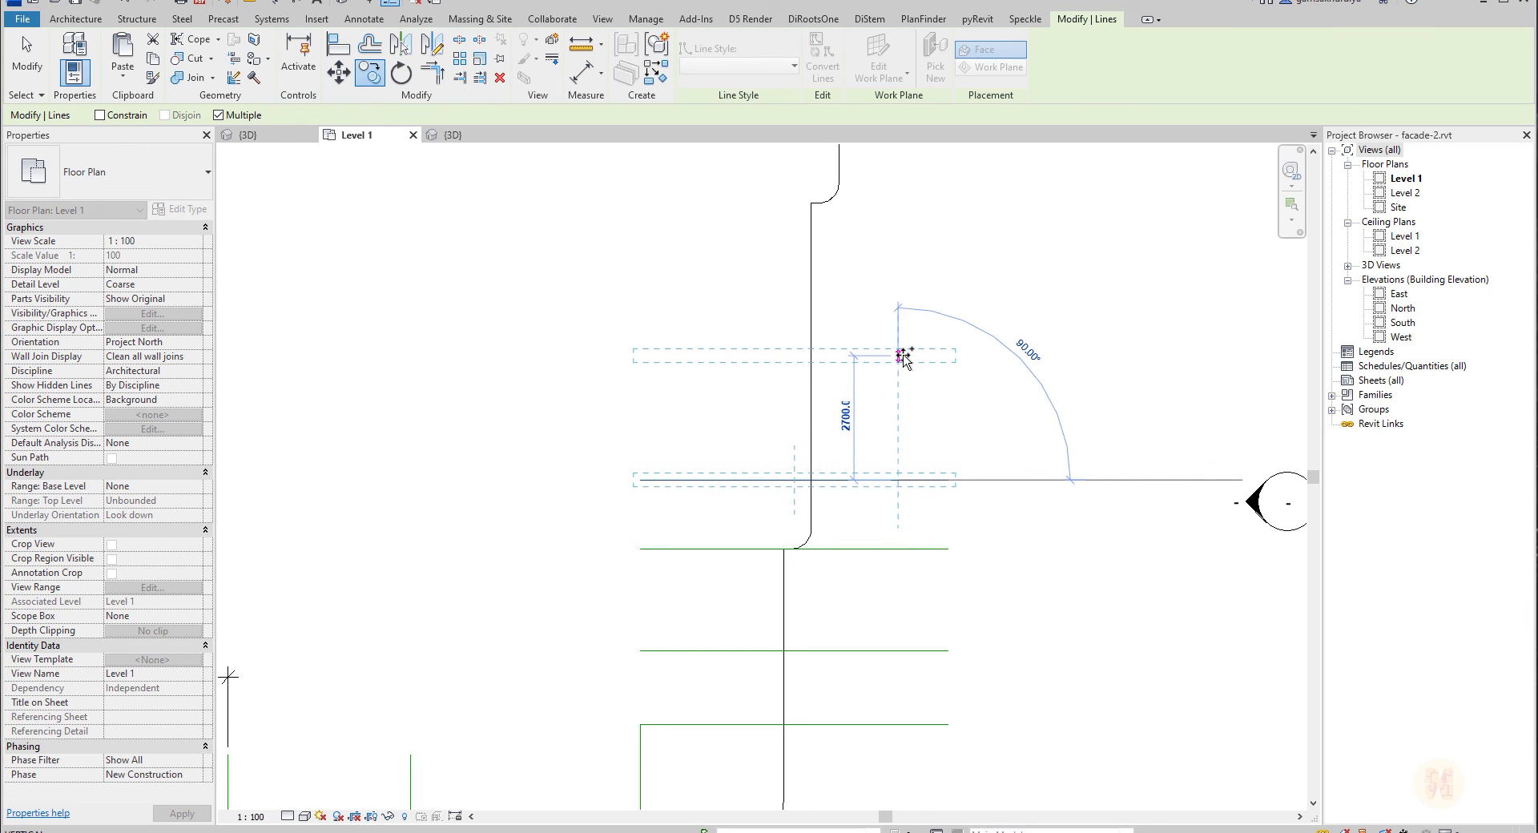
type("3960")
key("Return")
Place two more copies of the horizontal line further up, at spacings of 3100 mm and 2300 mm.
middle_click_drag(955, 308, 960, 593)
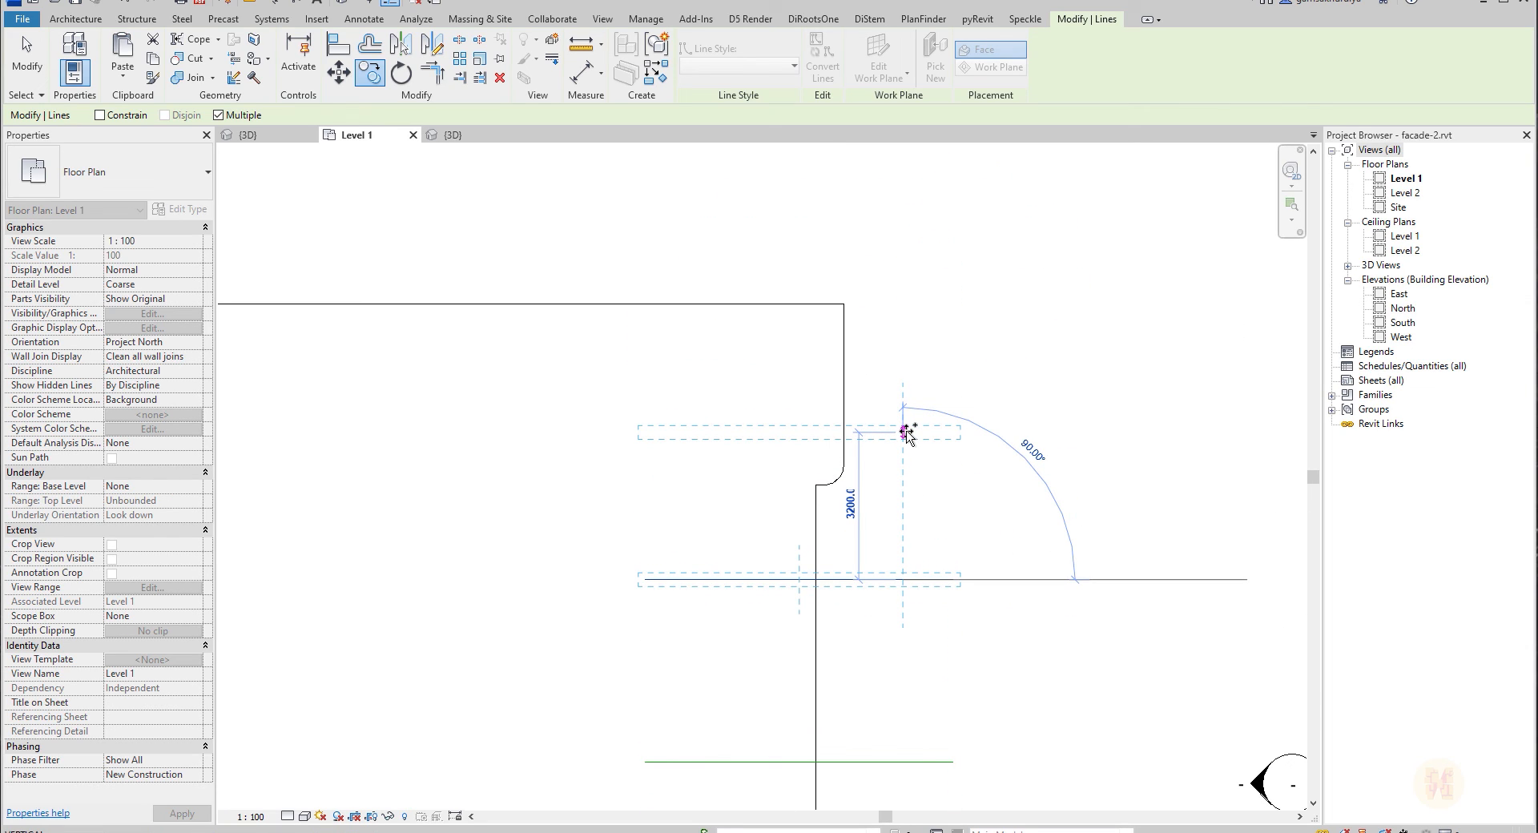
left_click(904, 433)
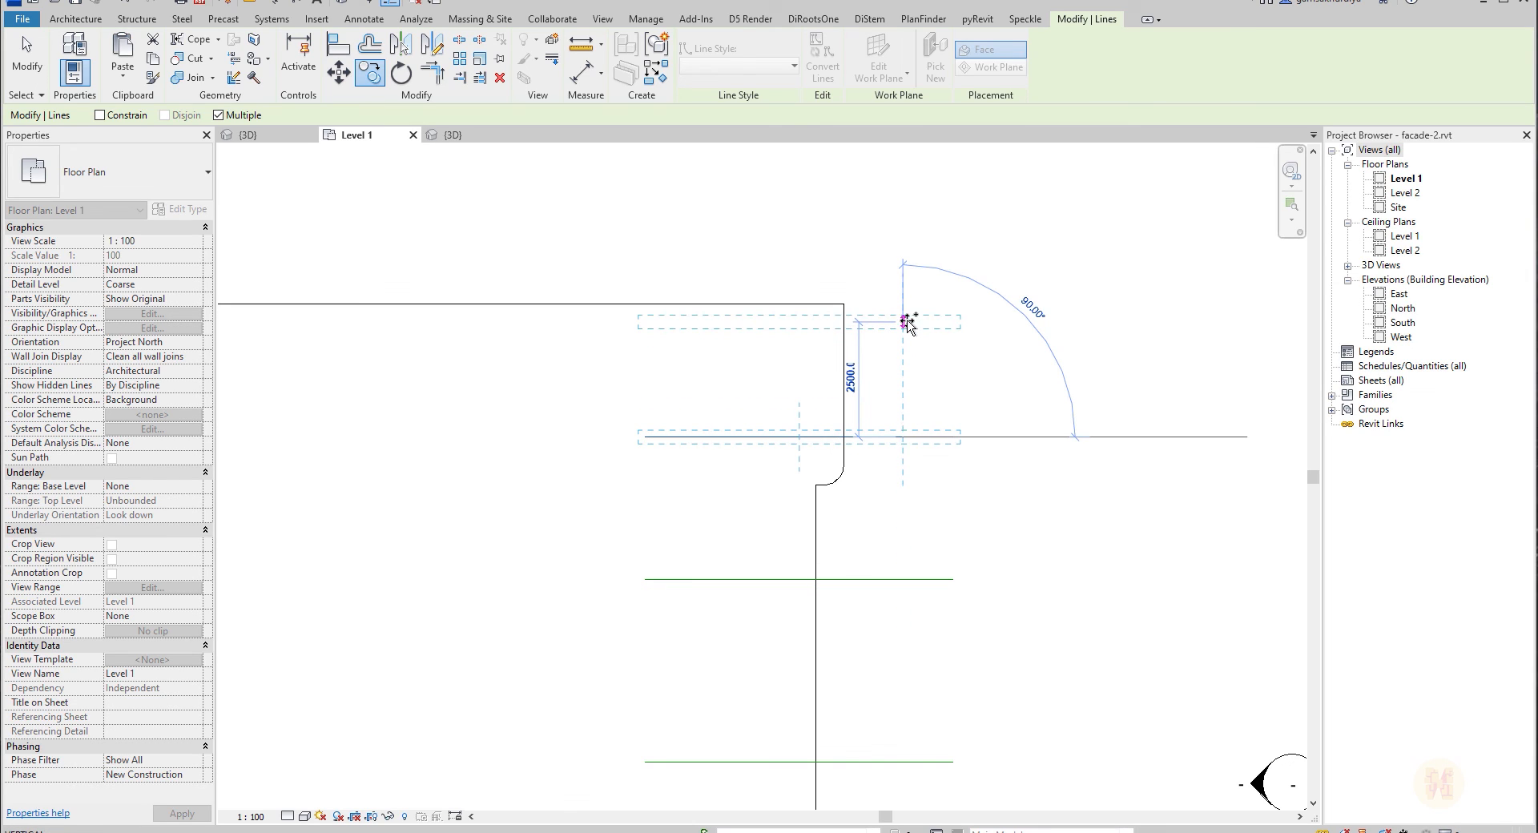
left_click(904, 332)
key("Escape")
Set the distance between the two topmost horizontal lines to 2300 mm and check the spacing below them.
left_click(914, 332)
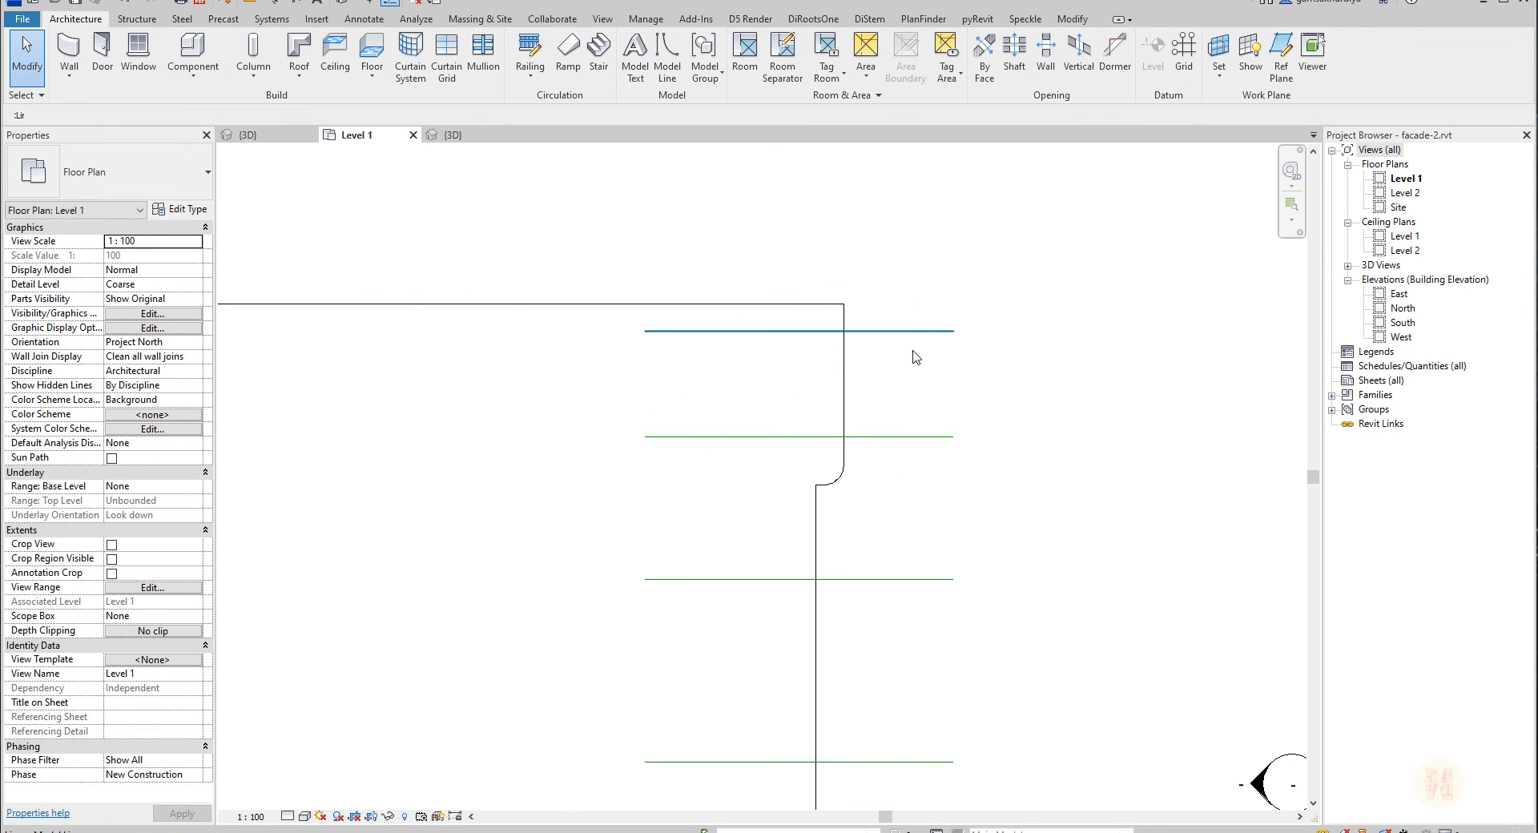
left_click(980, 383)
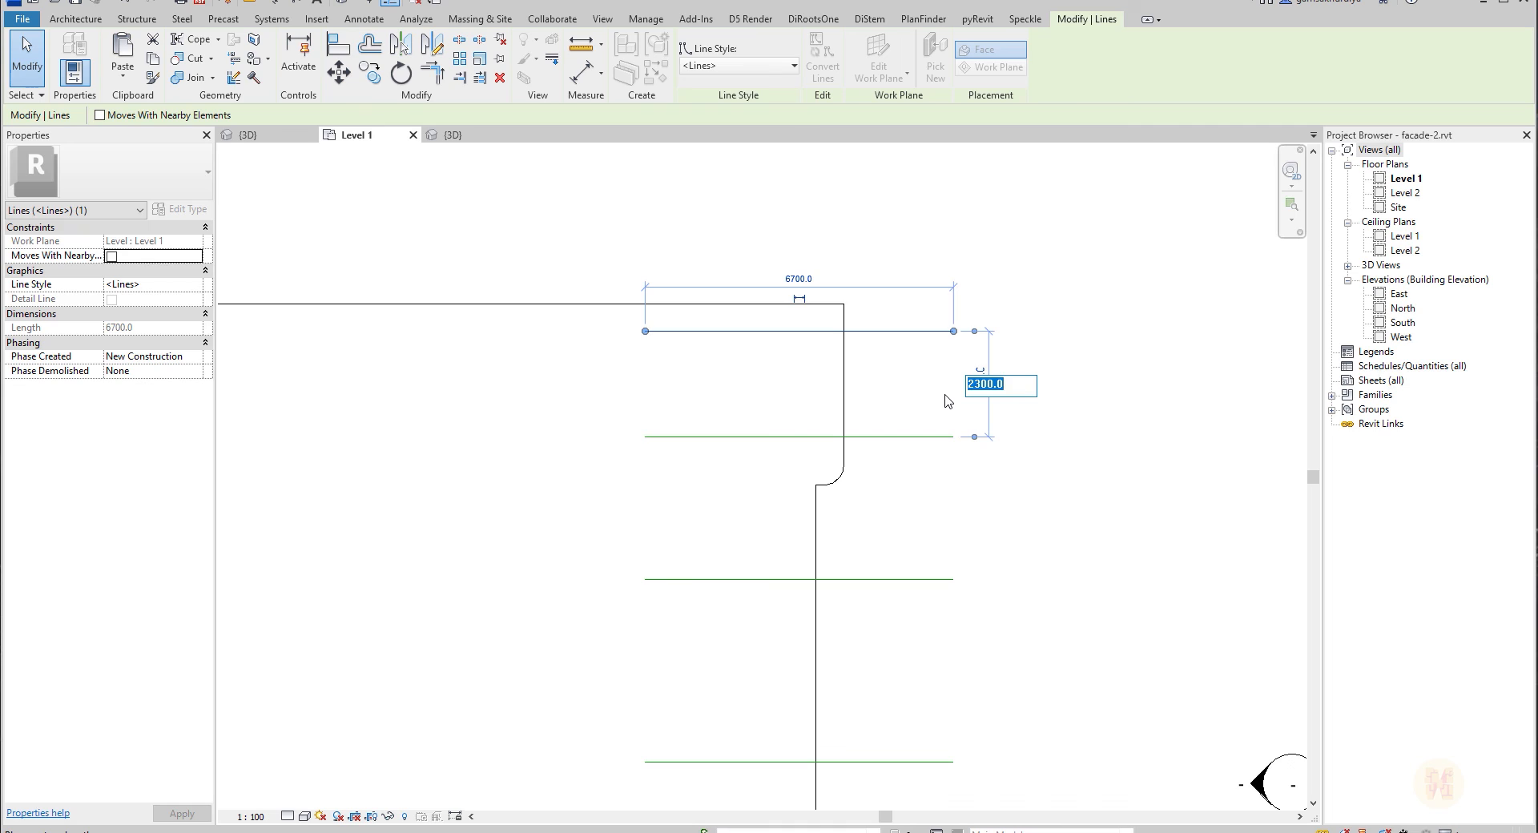
type("2300")
key("Return")
key("Escape")
left_click(906, 439)
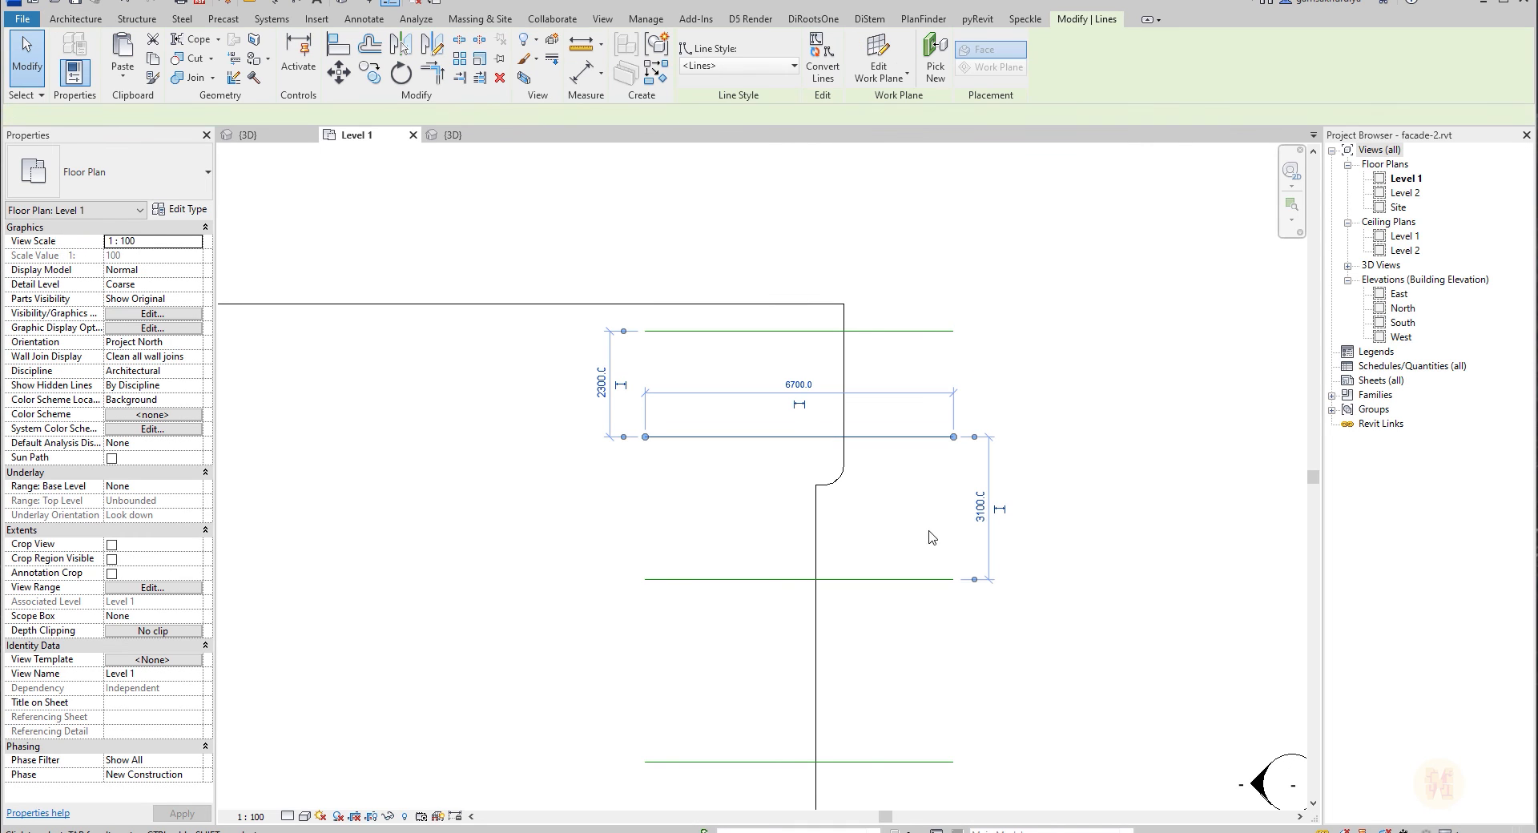
left_click(1147, 506)
Delete the 5000 mm dimension above the second and third vertical lines.
scroll(1054, 417, "down", 2)
middle_click_drag(1057, 583, 1087, 458)
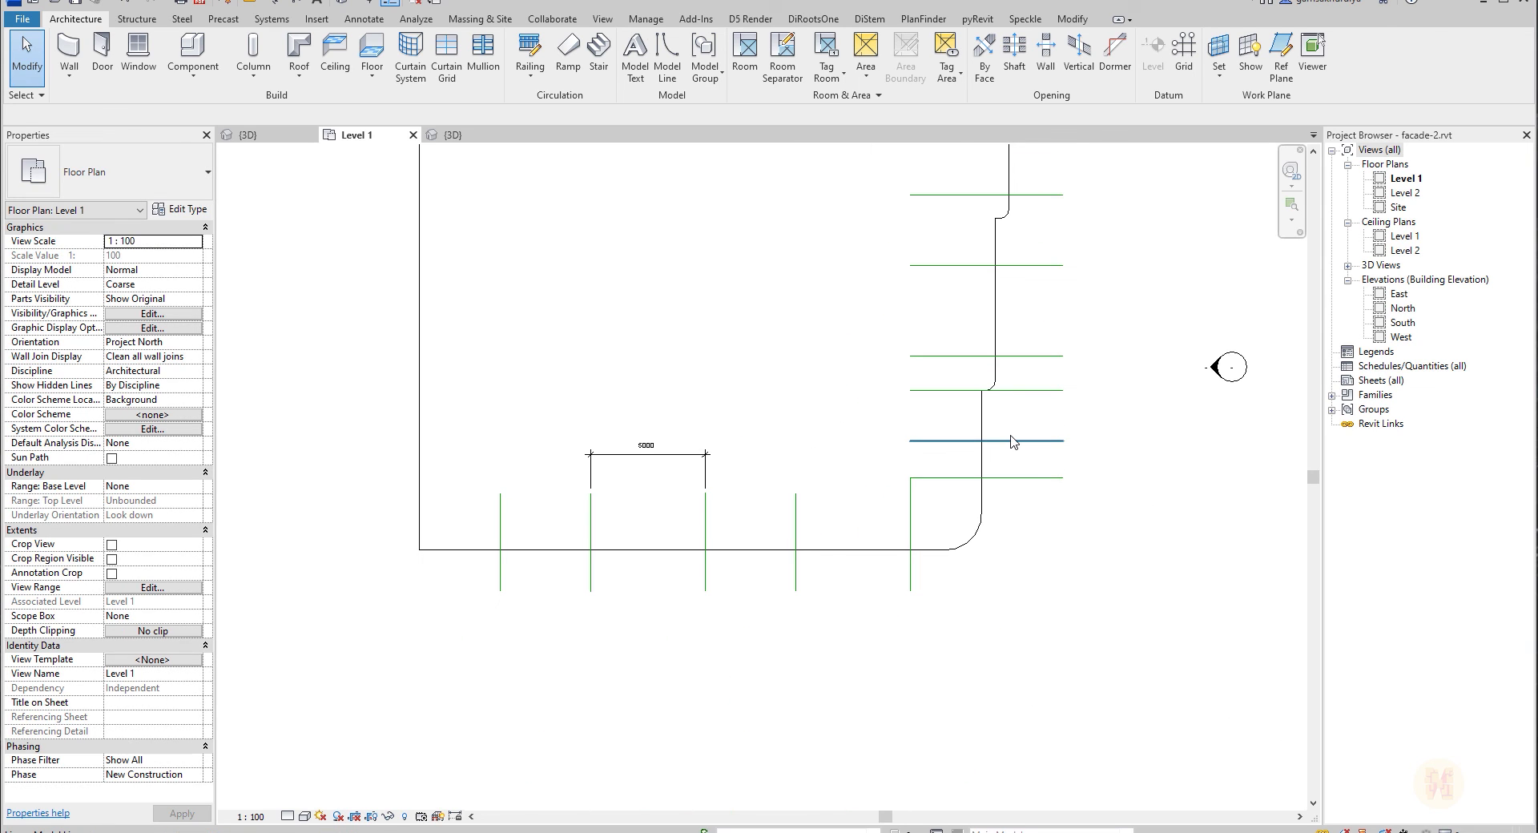
middle_click_drag(1014, 443, 1091, 404)
middle_click_drag(831, 622, 841, 569)
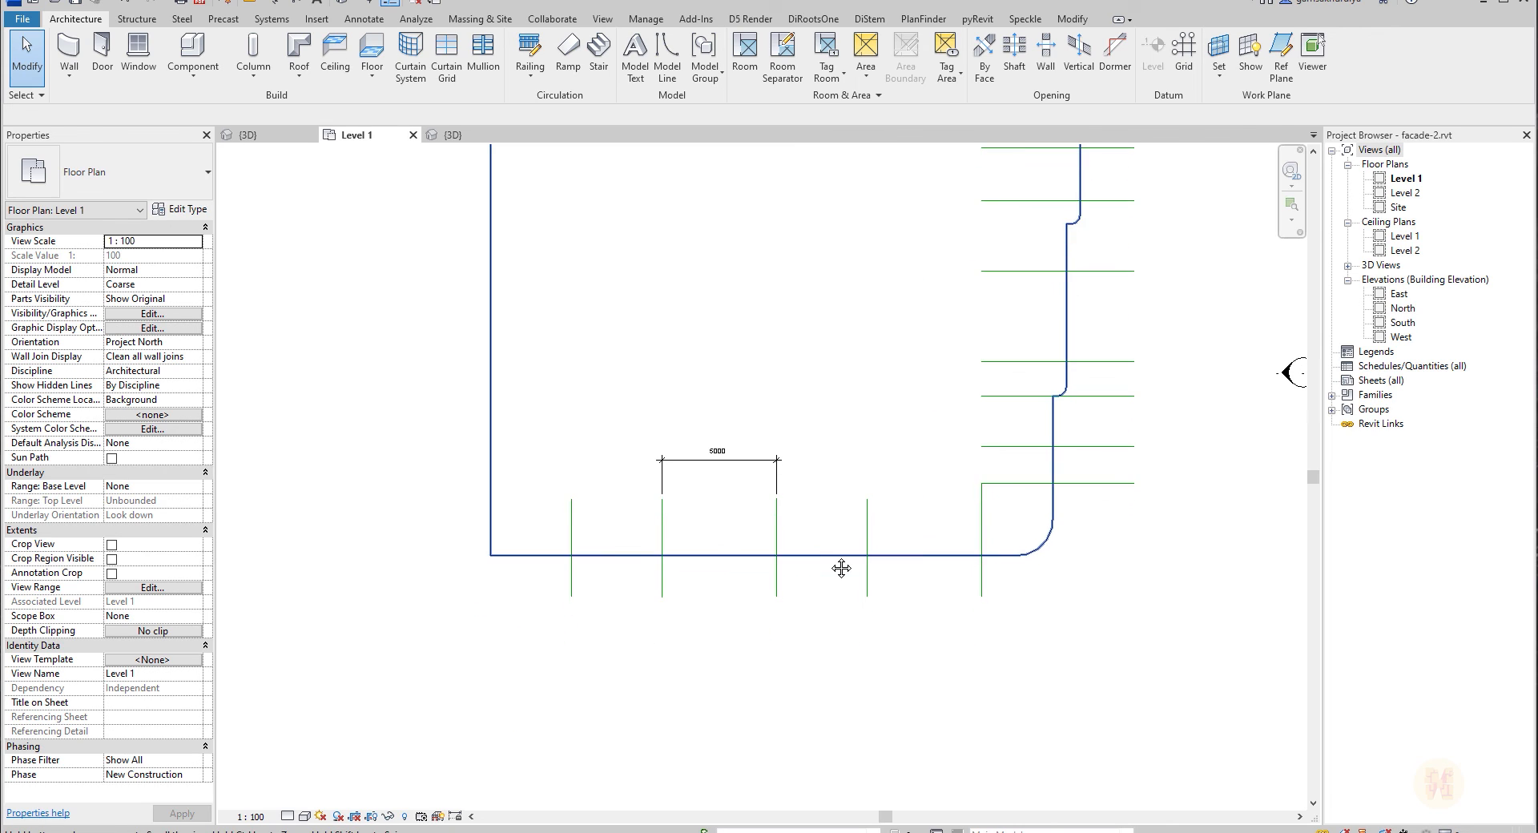
scroll(647, 583, "up", 2)
left_click(695, 420)
key("Delete")
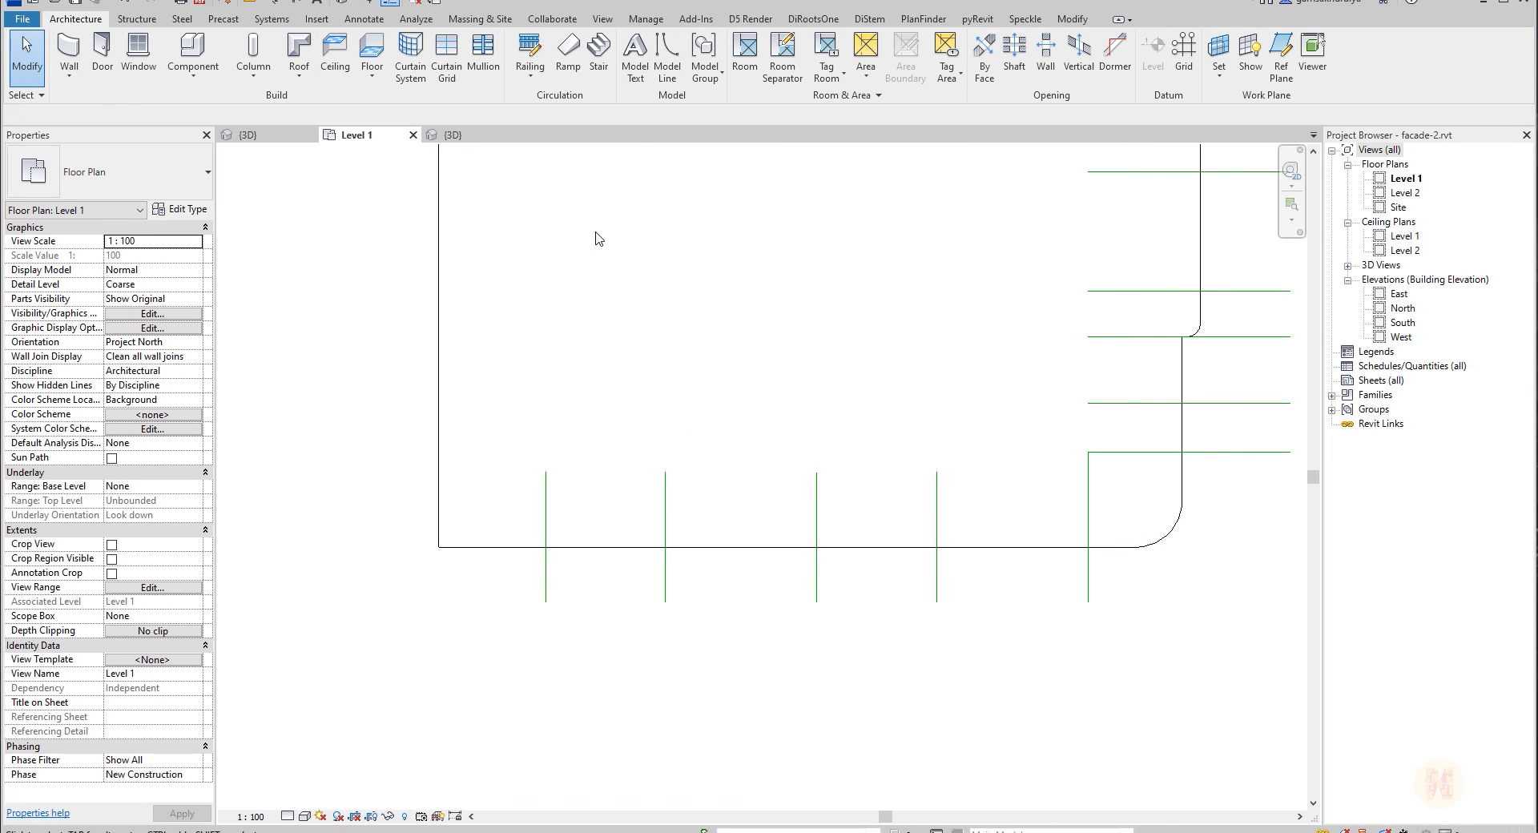
Add an aligned dimension between the first and second vertical lines, placed below them.
left_click(278, 4)
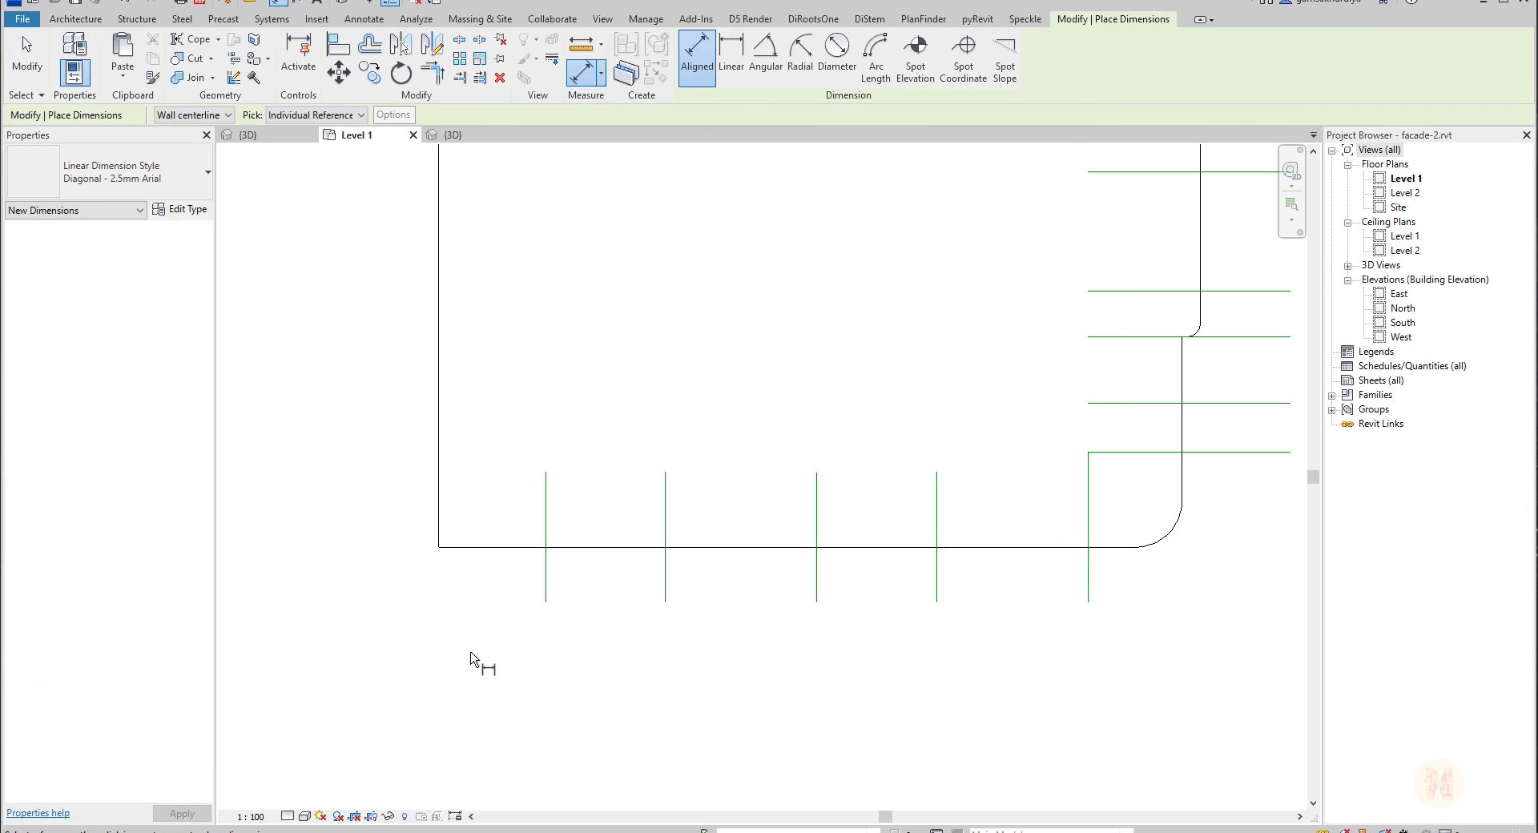
left_click(546, 594)
left_click(666, 602)
left_click(645, 669)
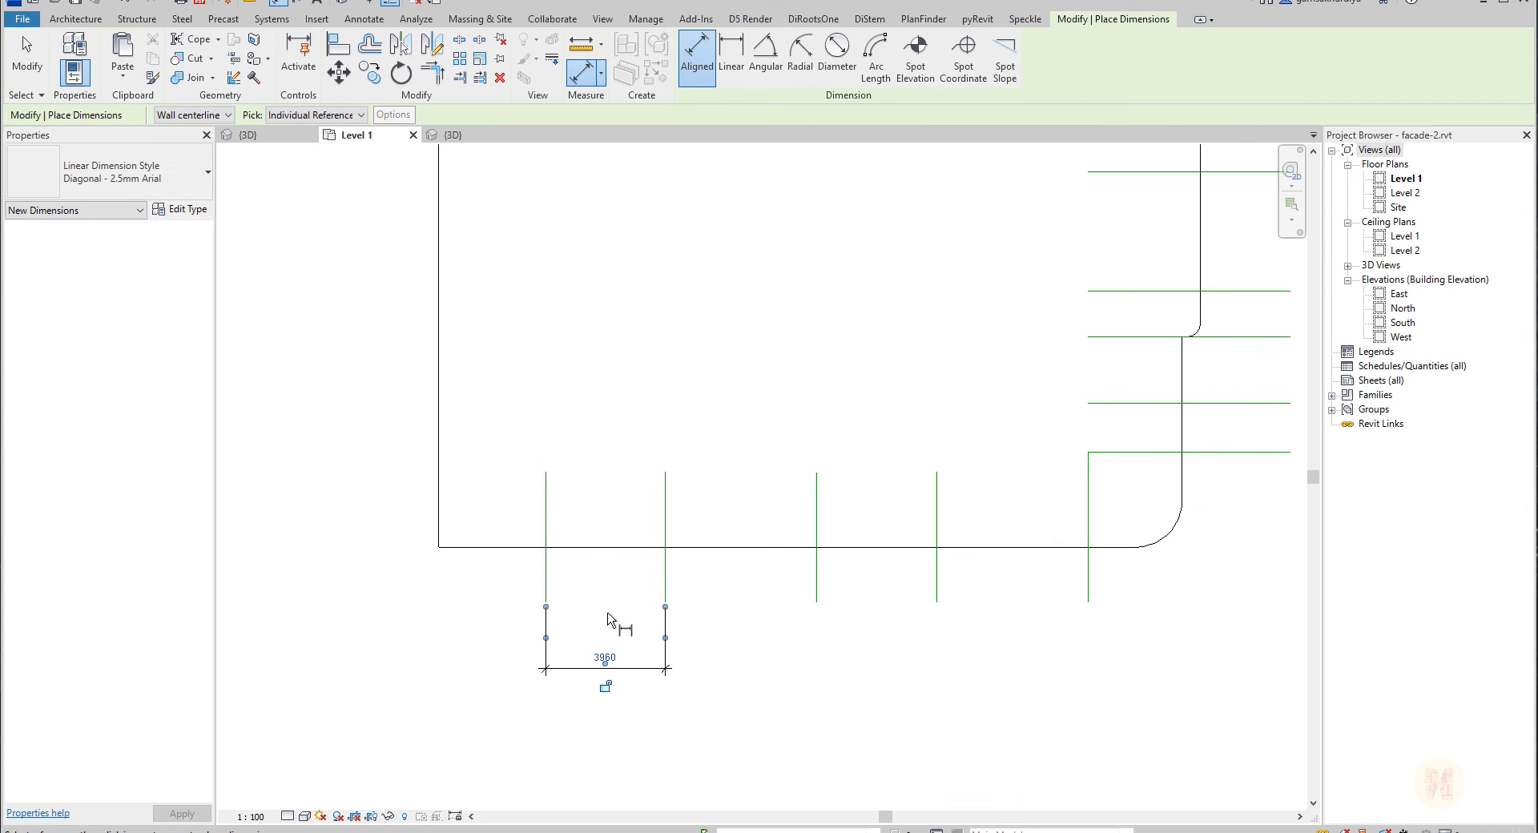
Add an aligned dimension between the third and fourth vertical lines, level with the existing dimension below the floor edge.
left_click(816, 597)
left_click(935, 608)
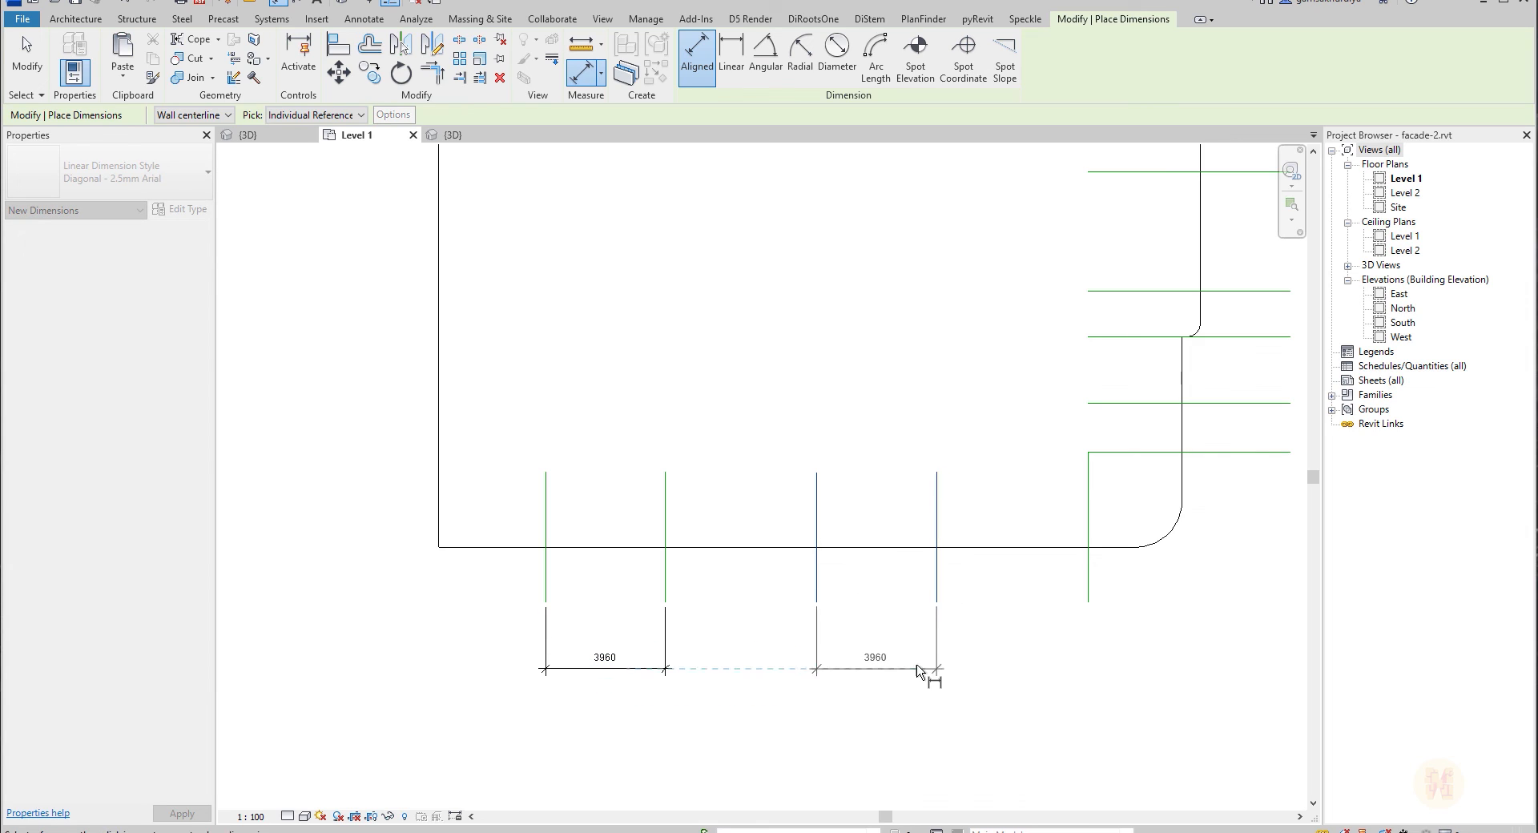
left_click(918, 669)
Dimension the second-to-third and fourth-to-fifth horizontal line spacings, counted from the south, placing both dimensions outside the east edge.
middle_click_drag(1256, 496, 951, 632)
left_click(956, 539)
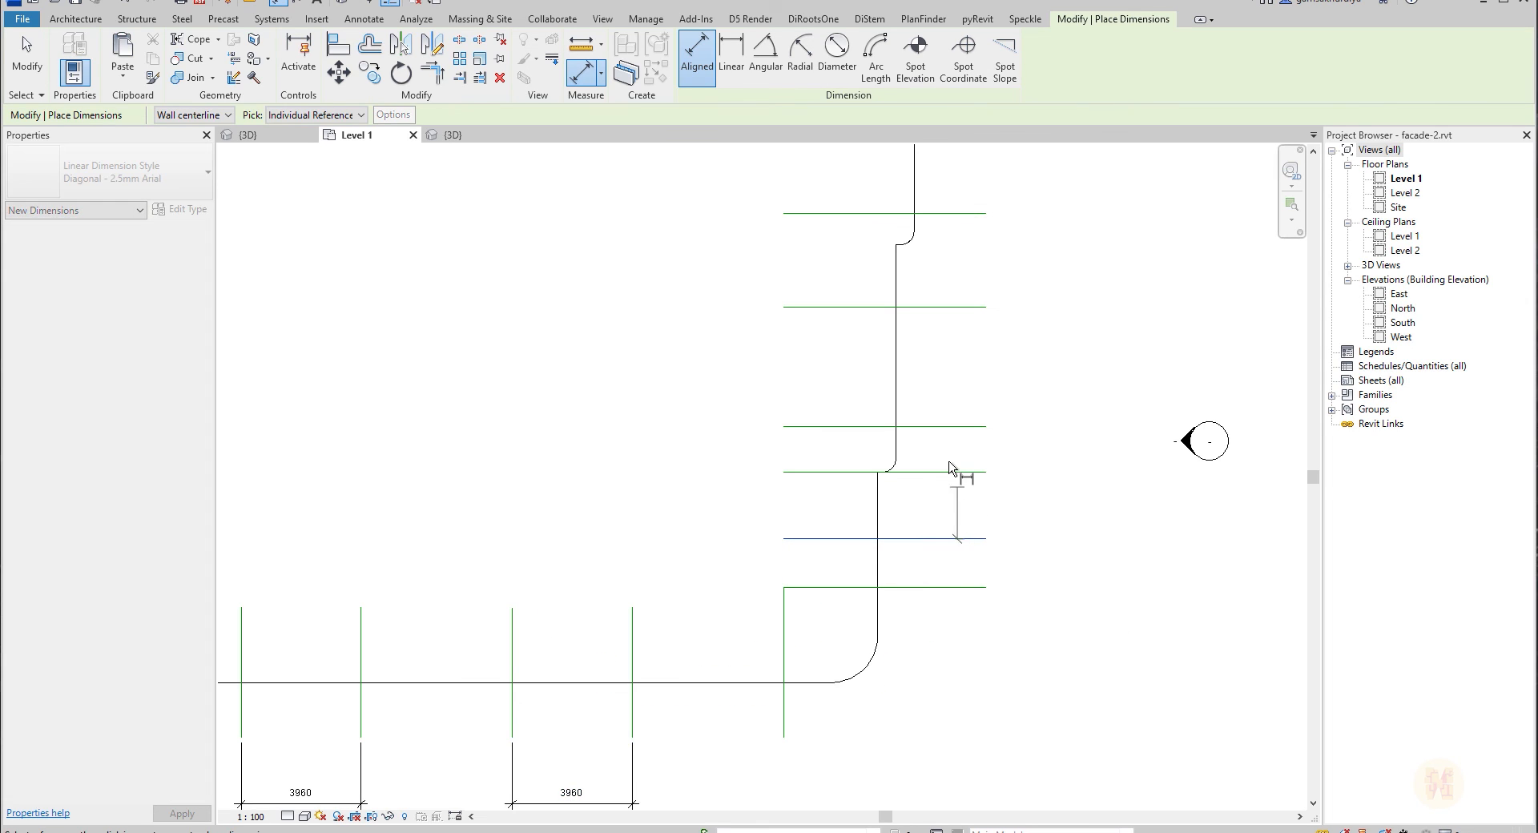
left_click(952, 474)
left_click(1023, 505)
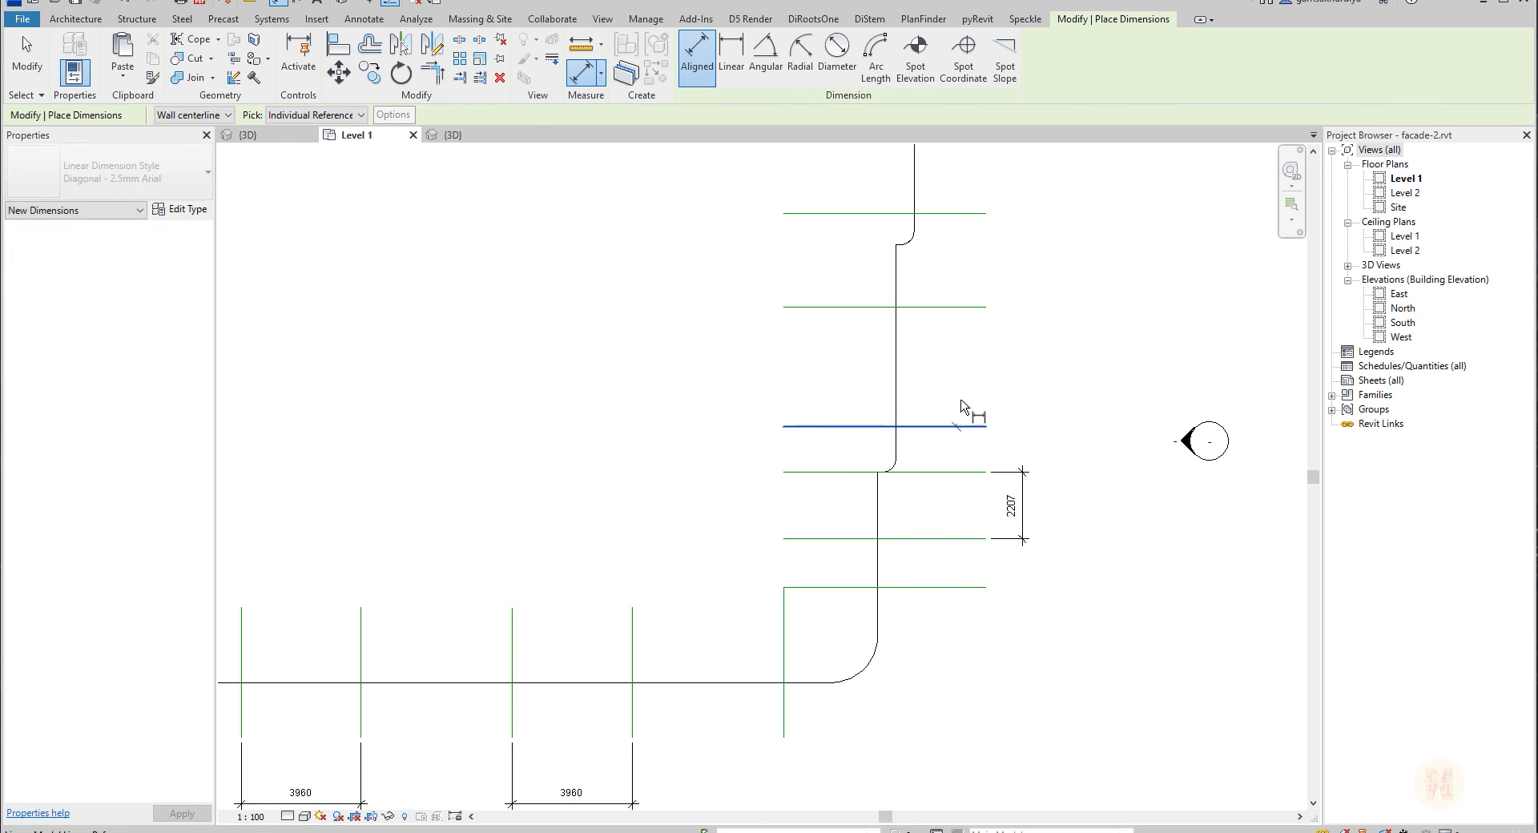
left_click(957, 426)
left_click(946, 307)
left_click(1016, 369)
Add an aligned dimension between the two topmost horizontal lines and finish dimensioning.
middle_click_drag(1033, 273, 1050, 423)
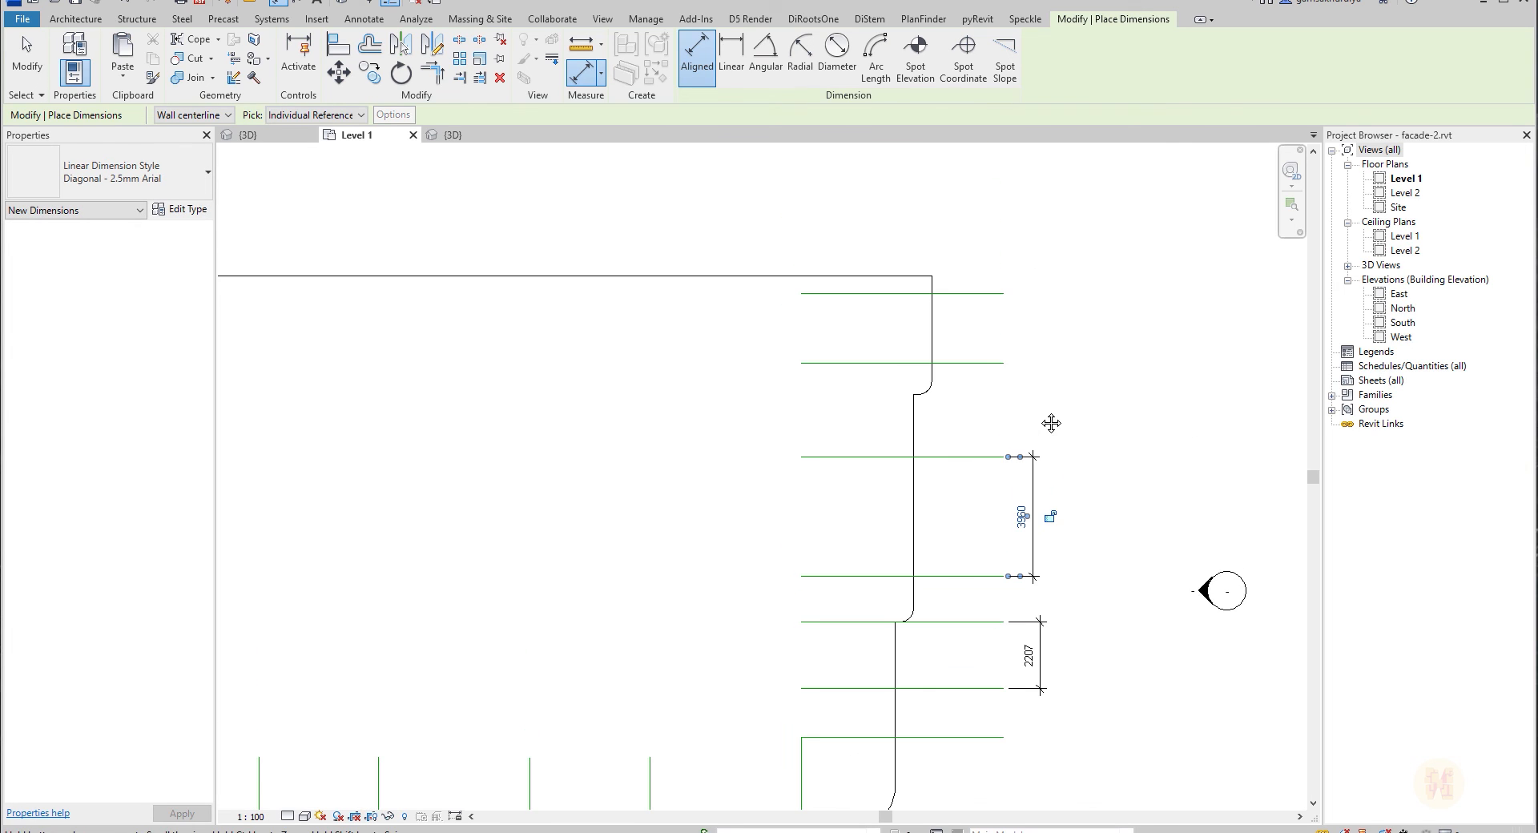
left_click(968, 363)
left_click(985, 294)
left_click(1043, 416)
key("Escape")
key("Escape")
Draw a curtain wall like the small sample's, 2550 mm high, along the south floor edge between the first and second vertical lines.
scroll(1057, 544, "down", 3)
scroll(978, 531, "up", 4)
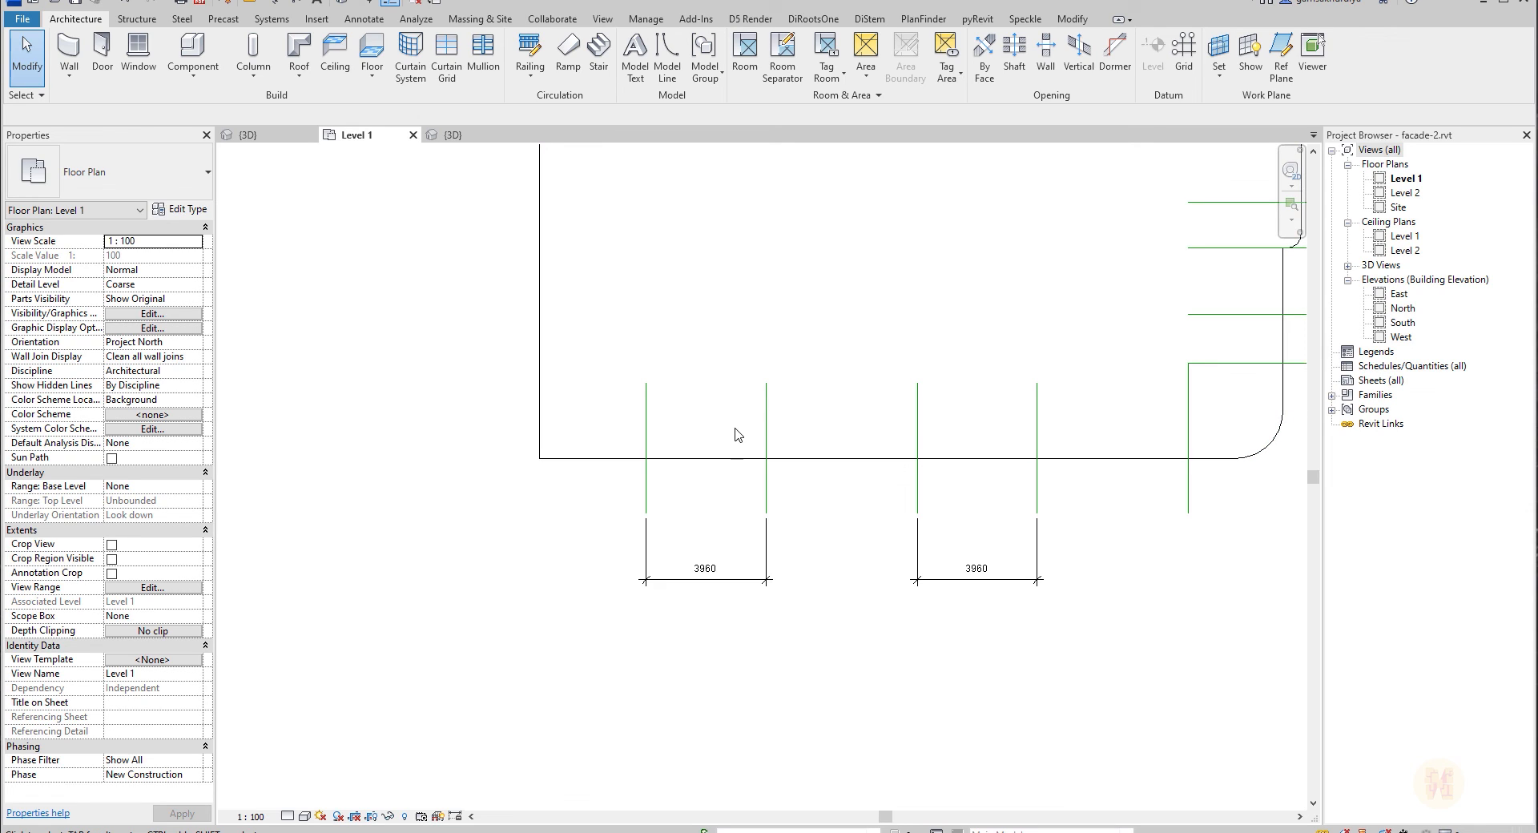
middle_click_drag(567, 368, 1026, 443)
middle_click_drag(711, 408, 967, 442)
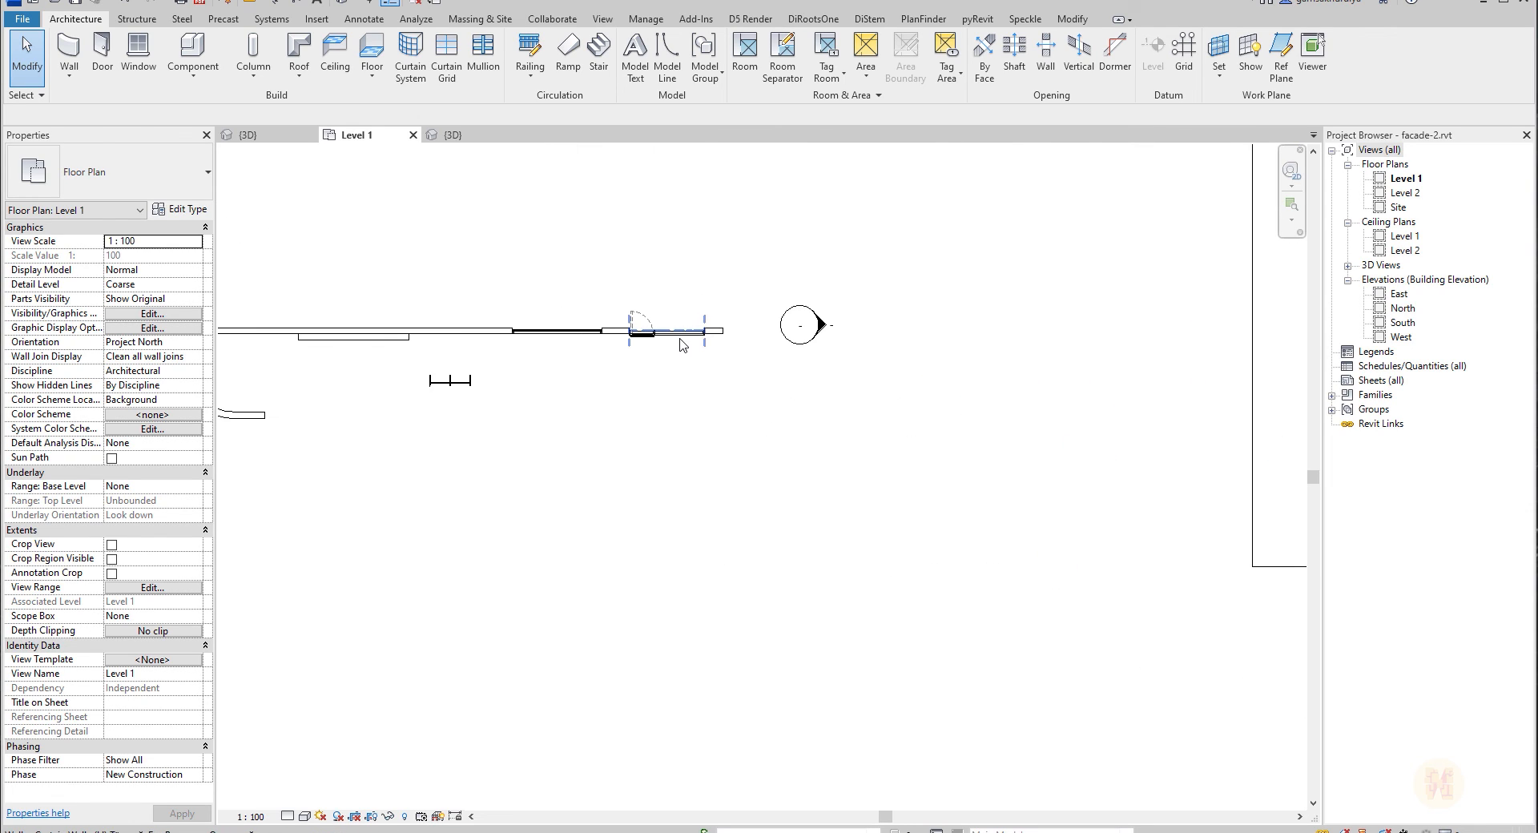
left_click(441, 137)
middle_click_drag(588, 570, 805, 556)
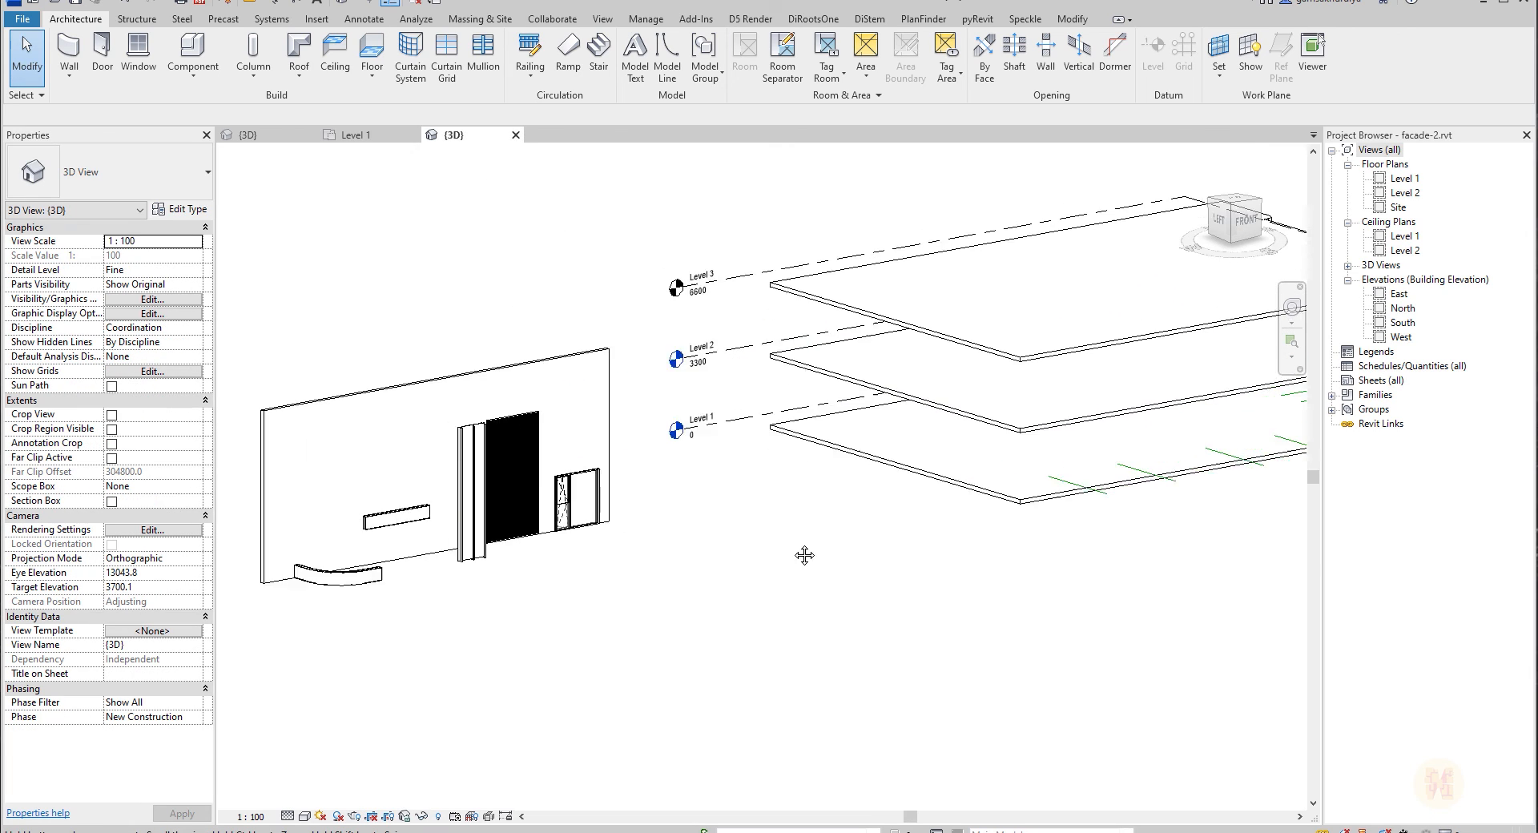
scroll(672, 532, "up", 3)
left_click(654, 505)
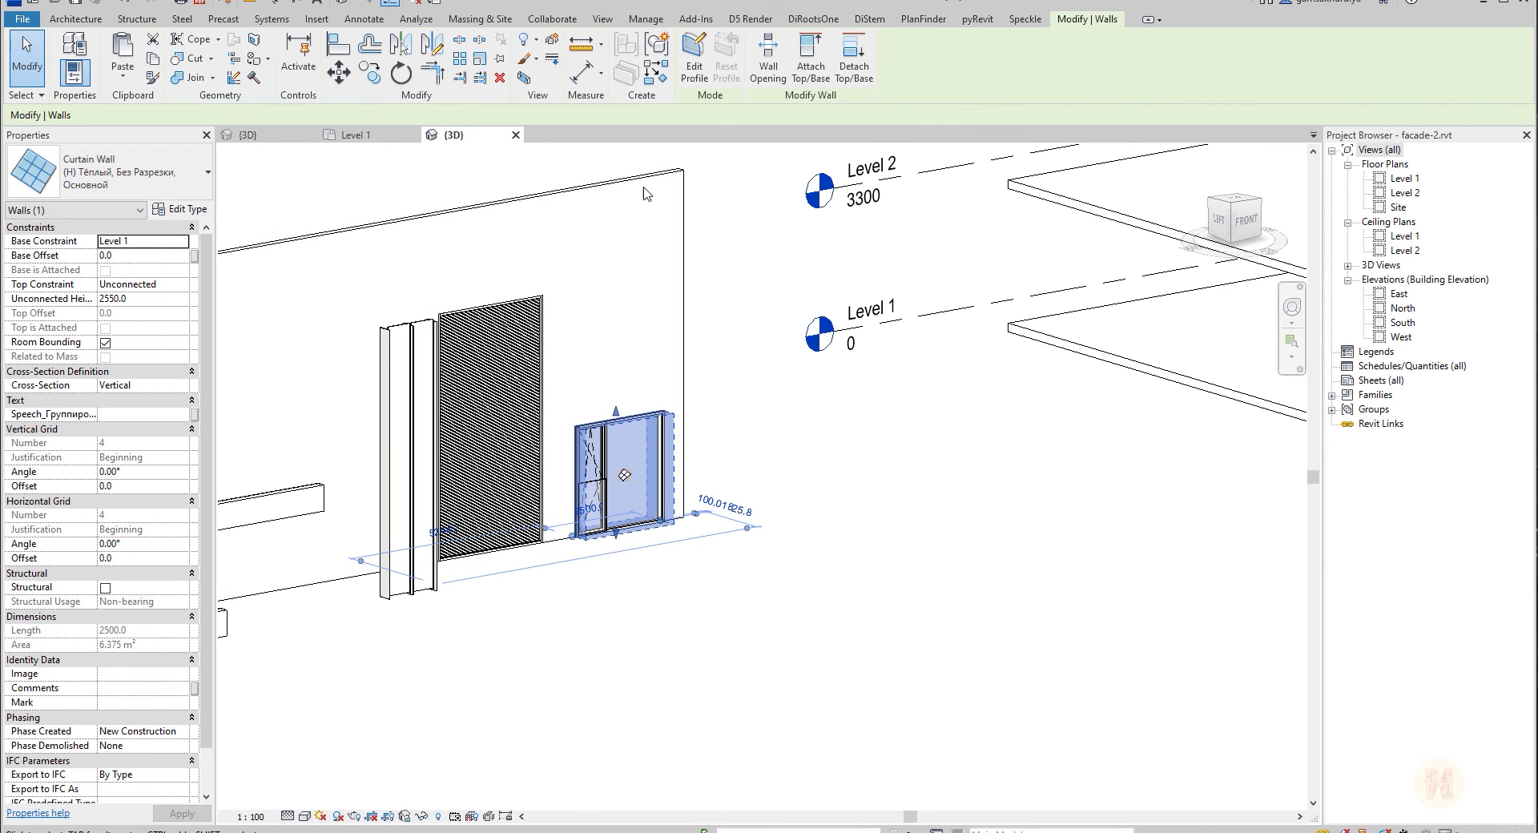
left_click(658, 73)
left_click(376, 138)
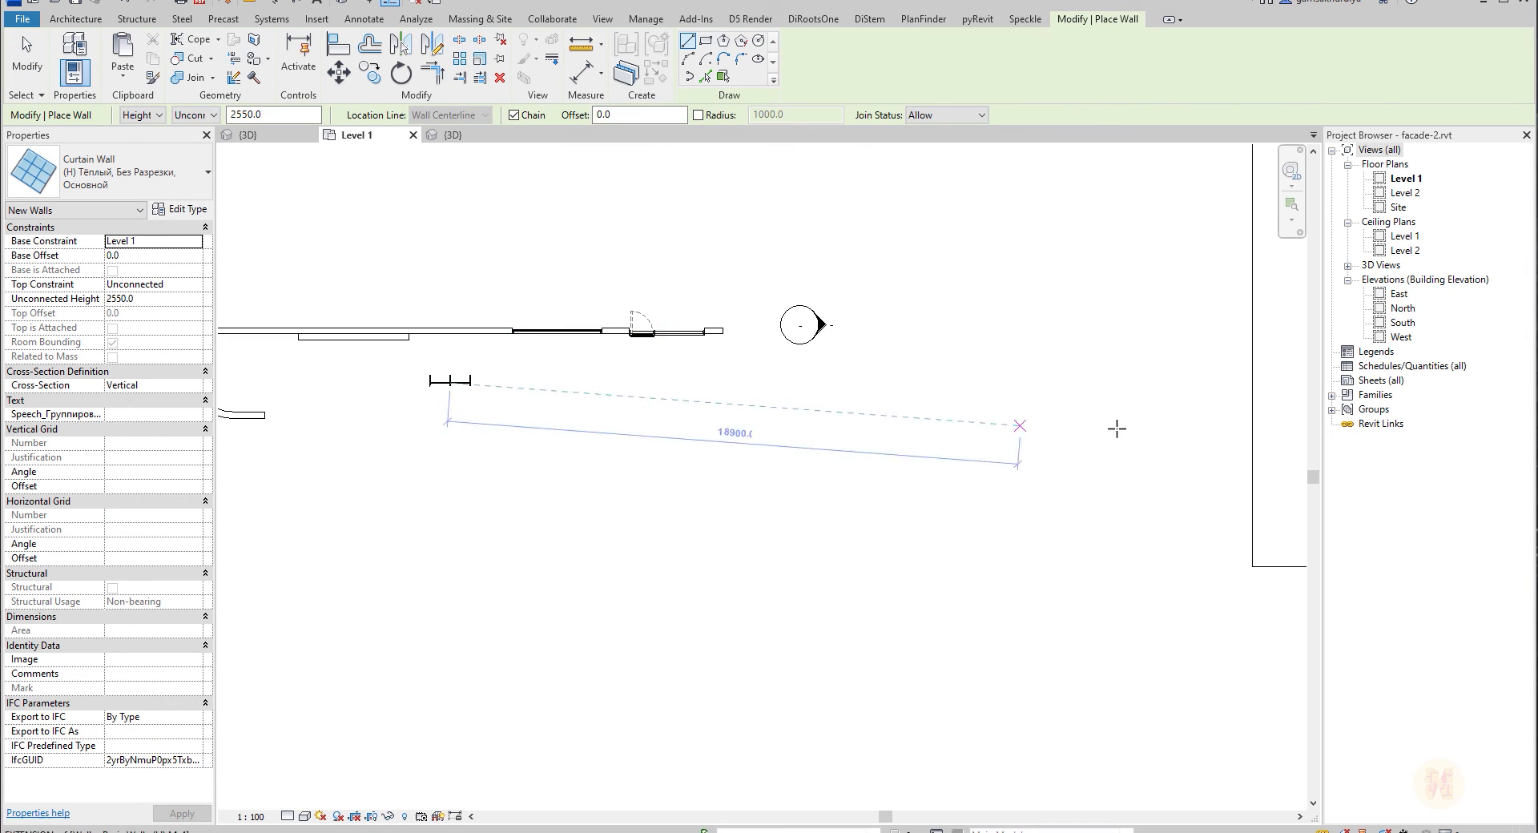
middle_click_drag(1189, 453, 523, 441)
scroll(591, 565, "up", 5)
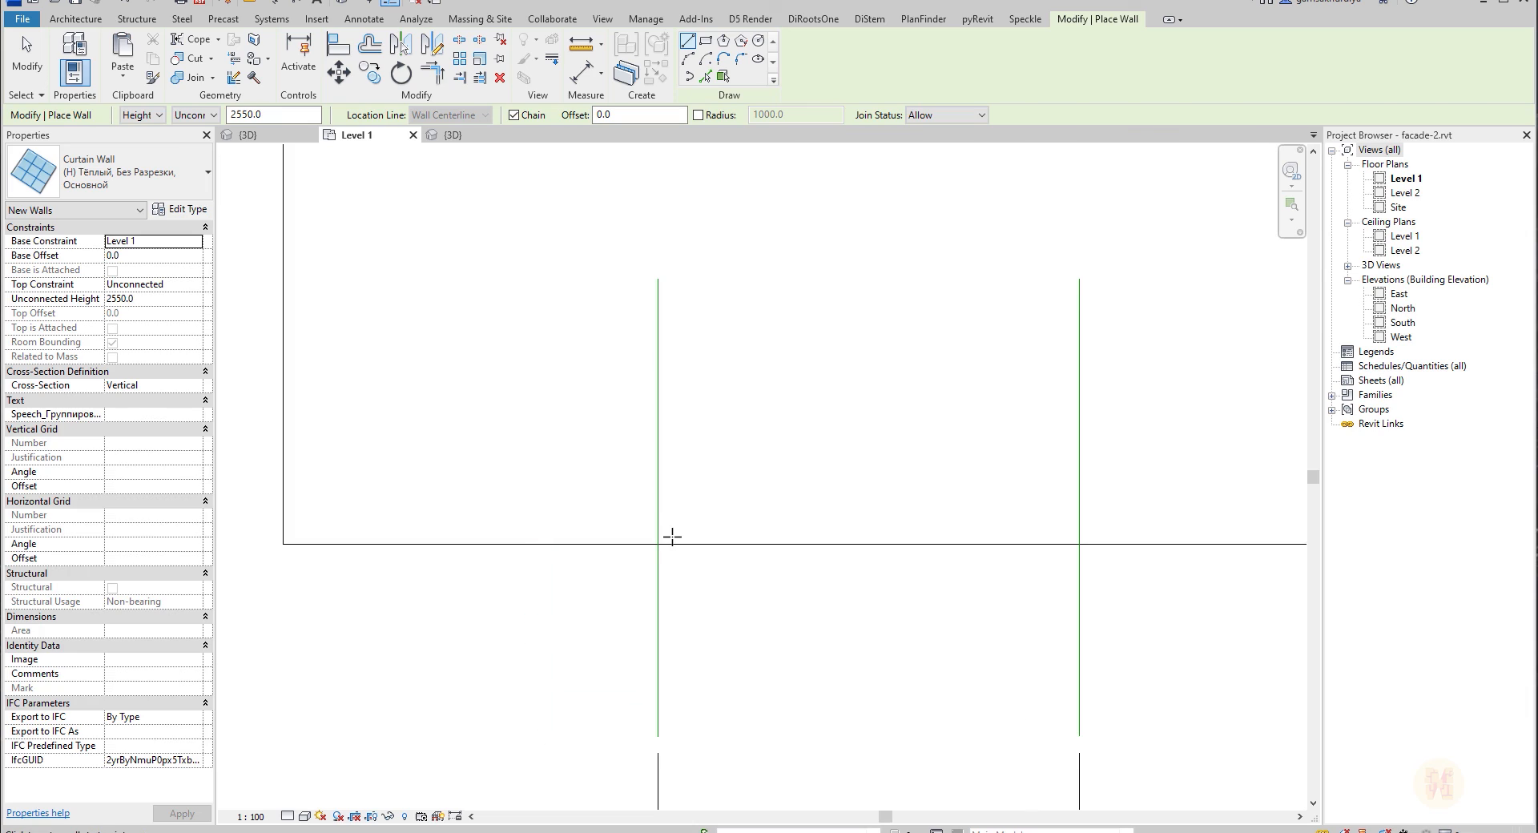
left_click(658, 544)
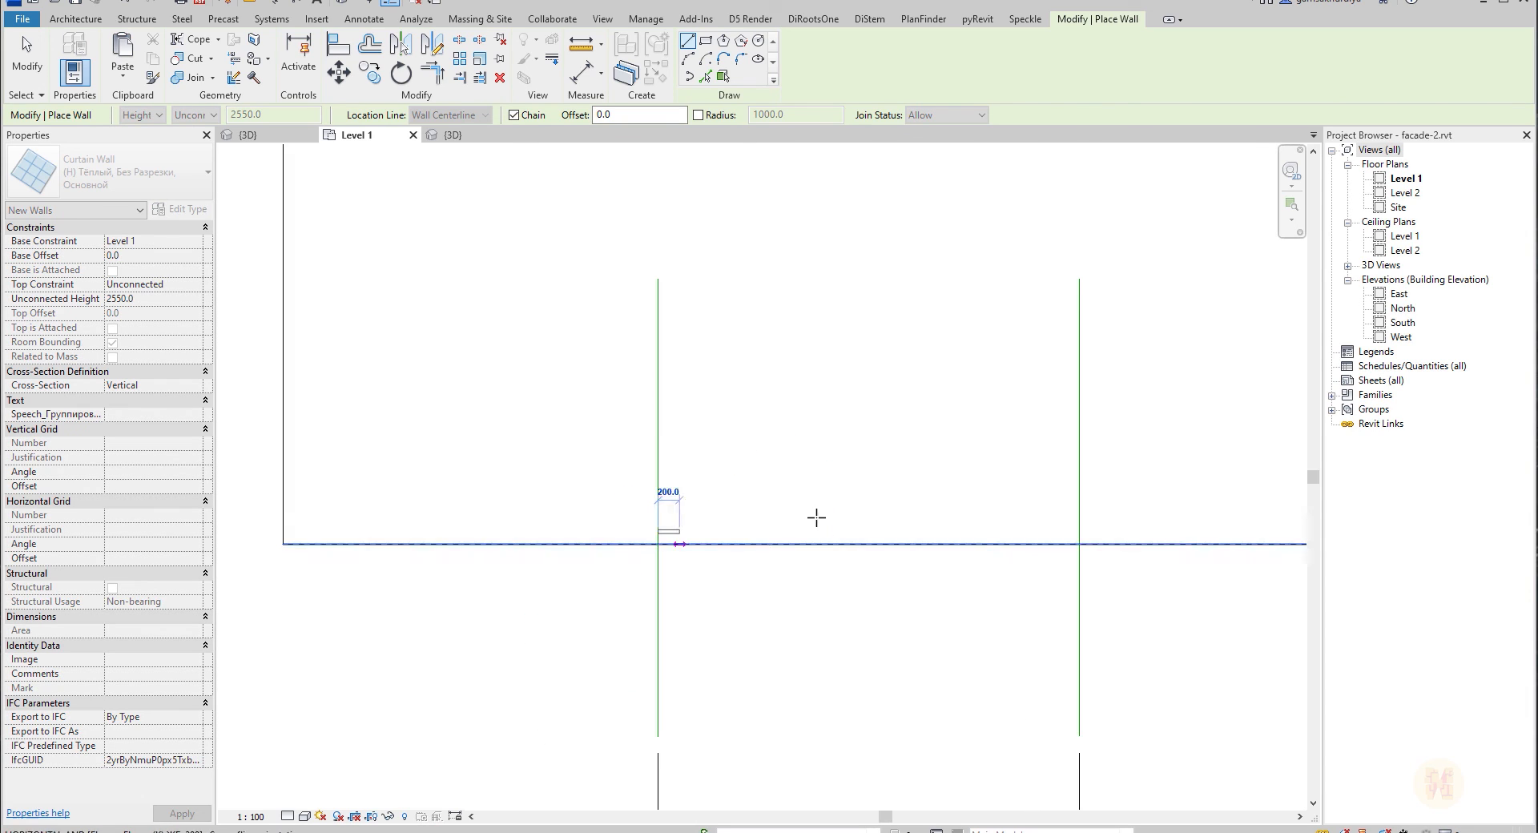
left_click(1079, 543)
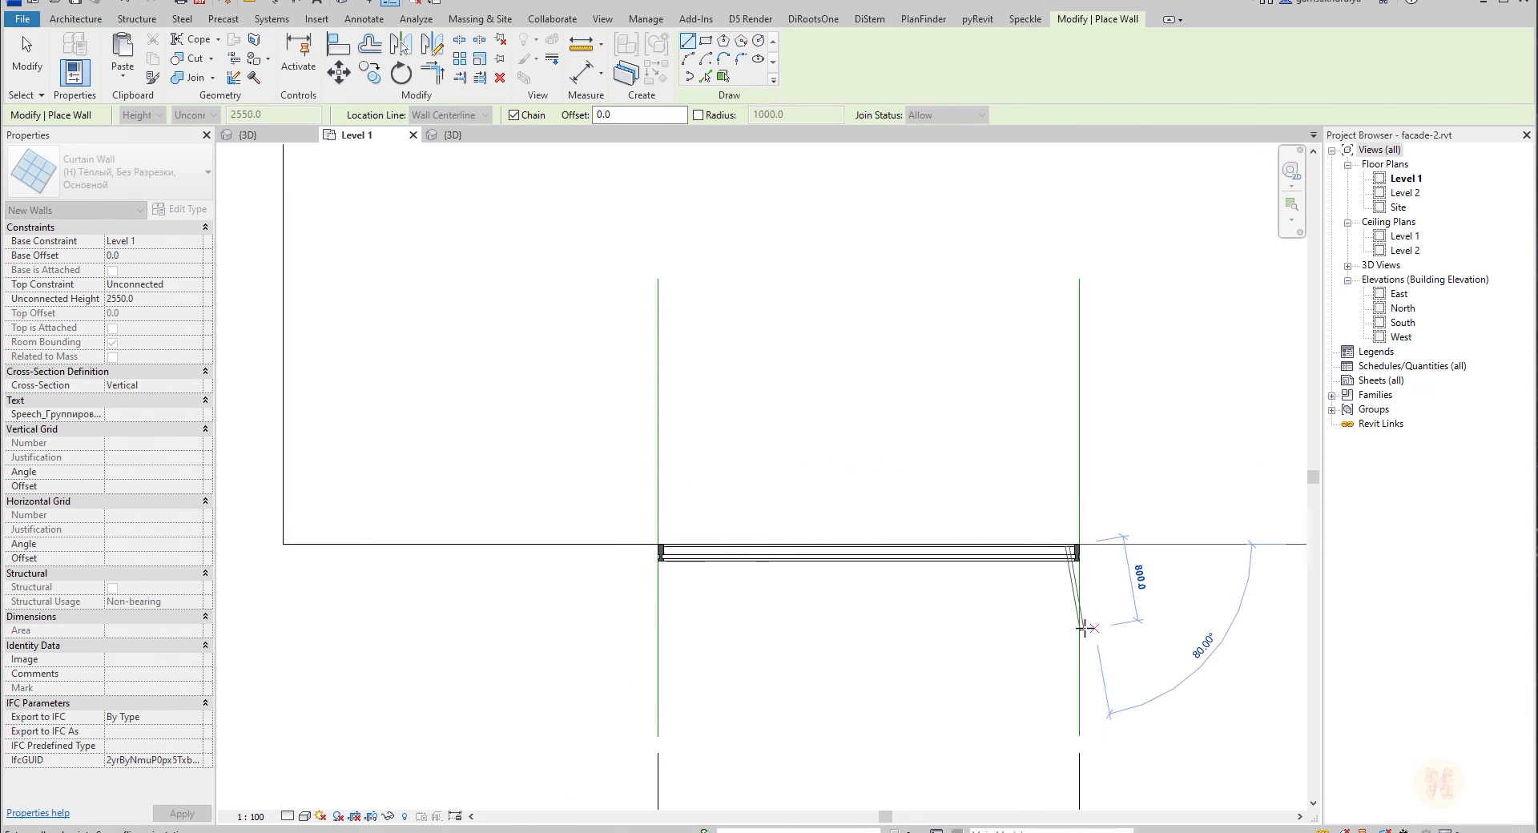
scroll(1033, 572, "up", 3)
key("Escape")
key("Escape")
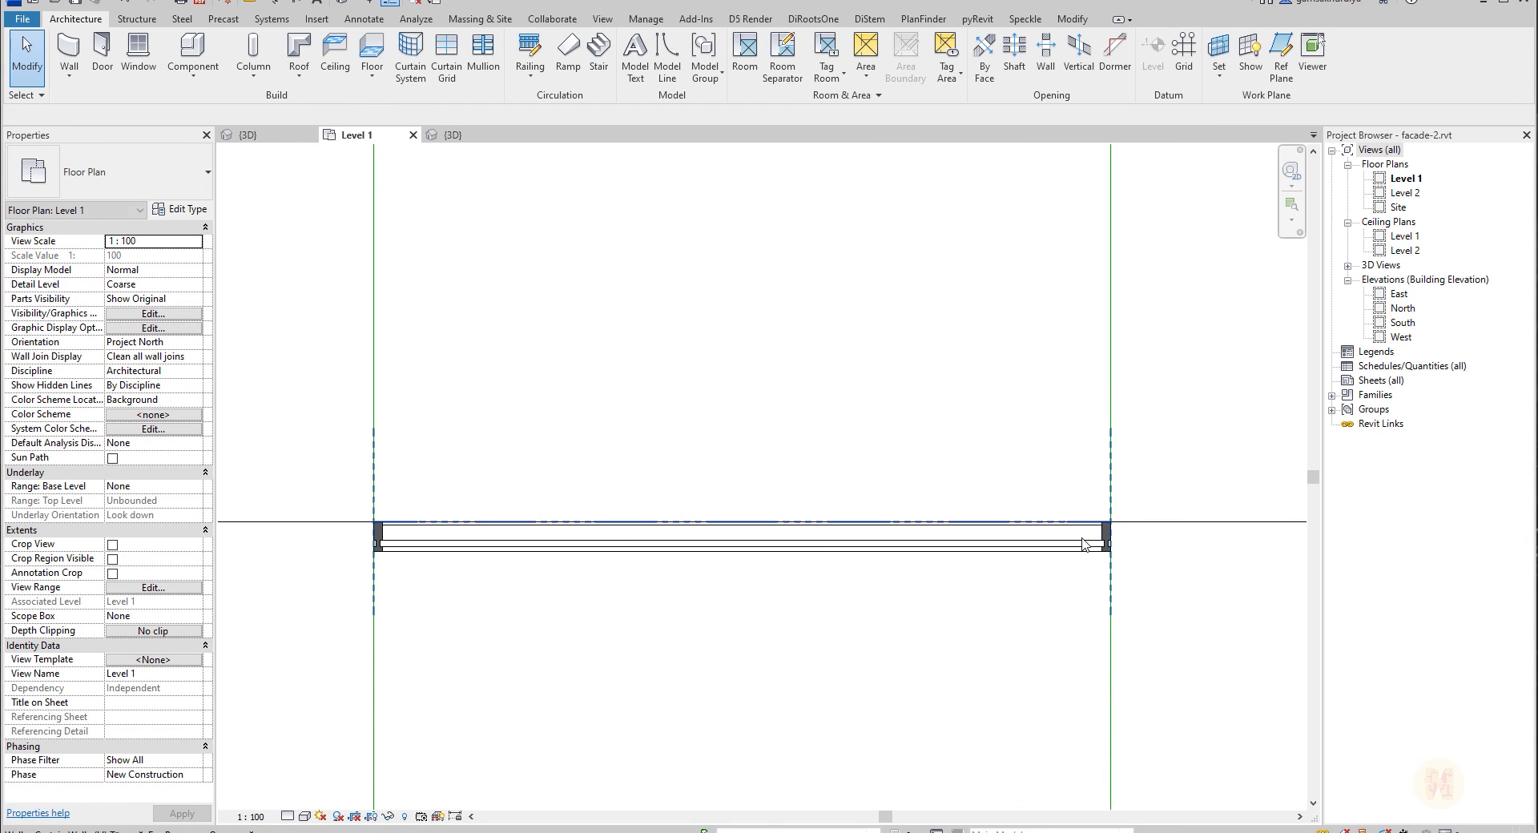
Examine the new south curtain wall between the floor slabs in 3D, from the front and at an angle.
left_click(453, 135)
middle_click_drag(821, 513, 704, 472, "shift")
scroll(744, 434, "up", 6)
left_click(689, 529)
middle_click_drag(694, 527, 640, 457, "shift")
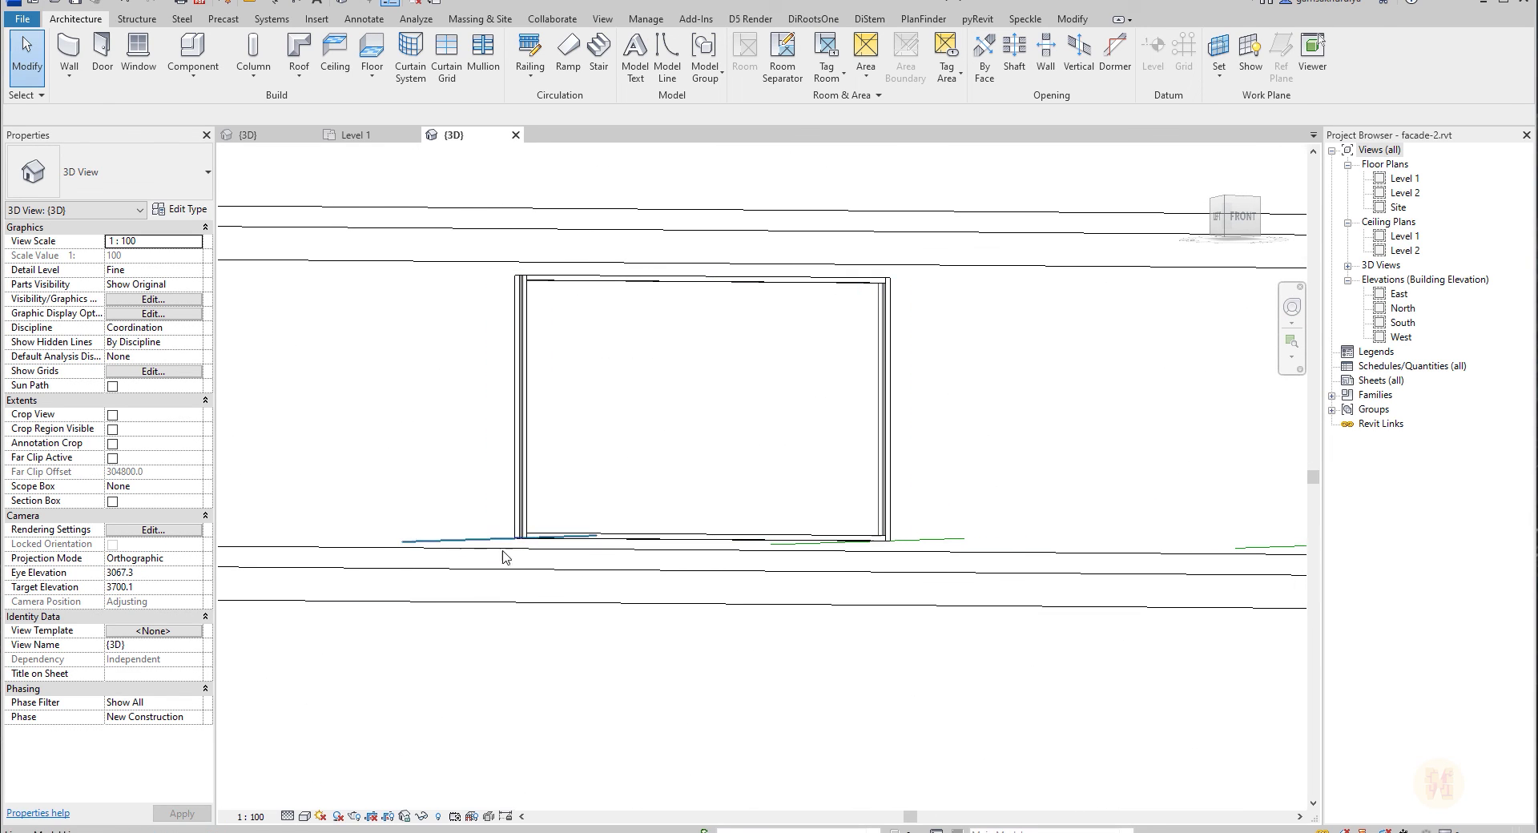
left_click(1239, 217)
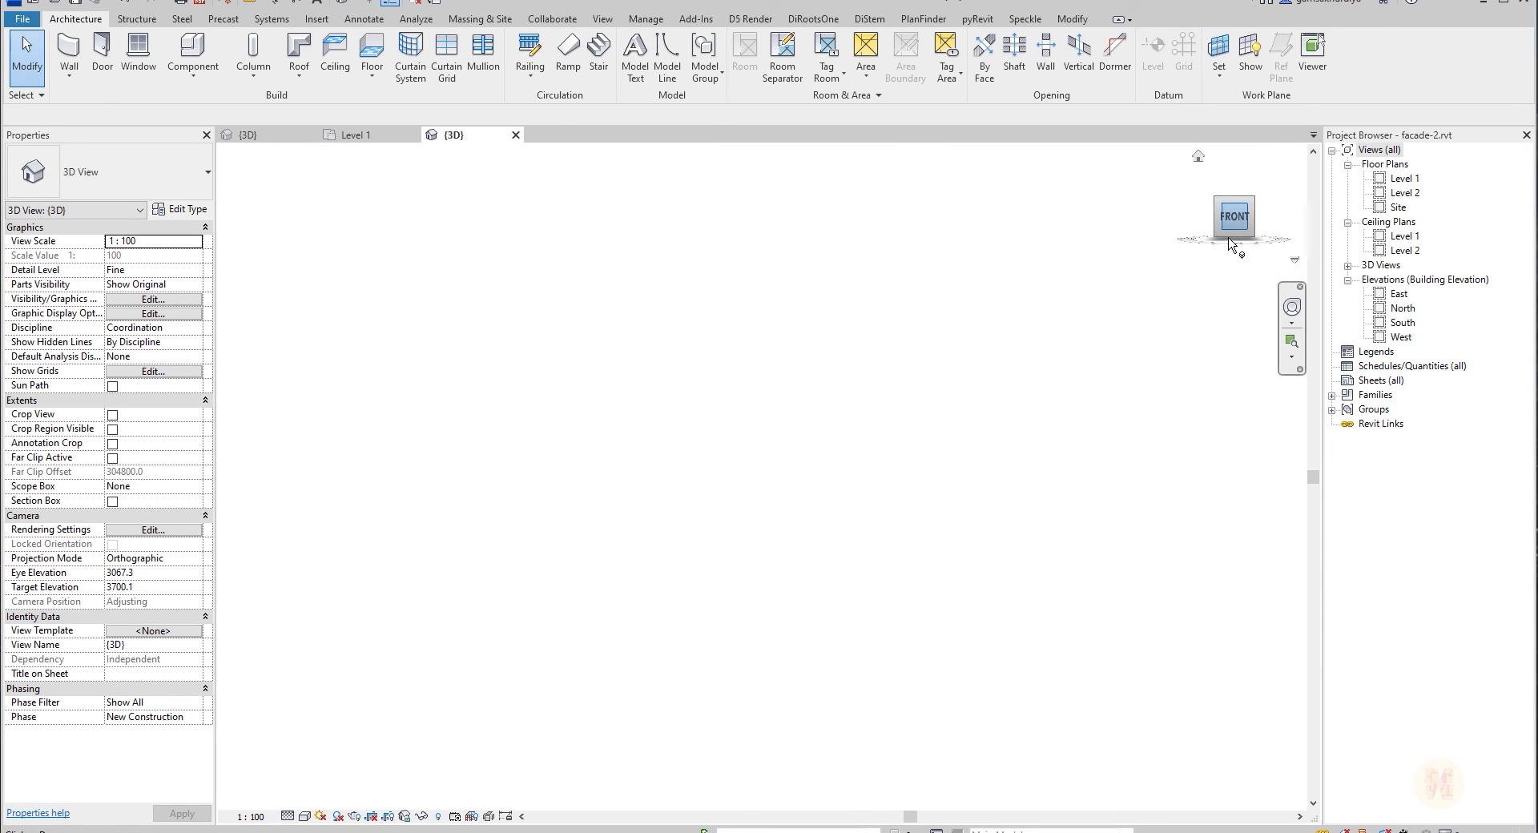
scroll(695, 481, "up", 10)
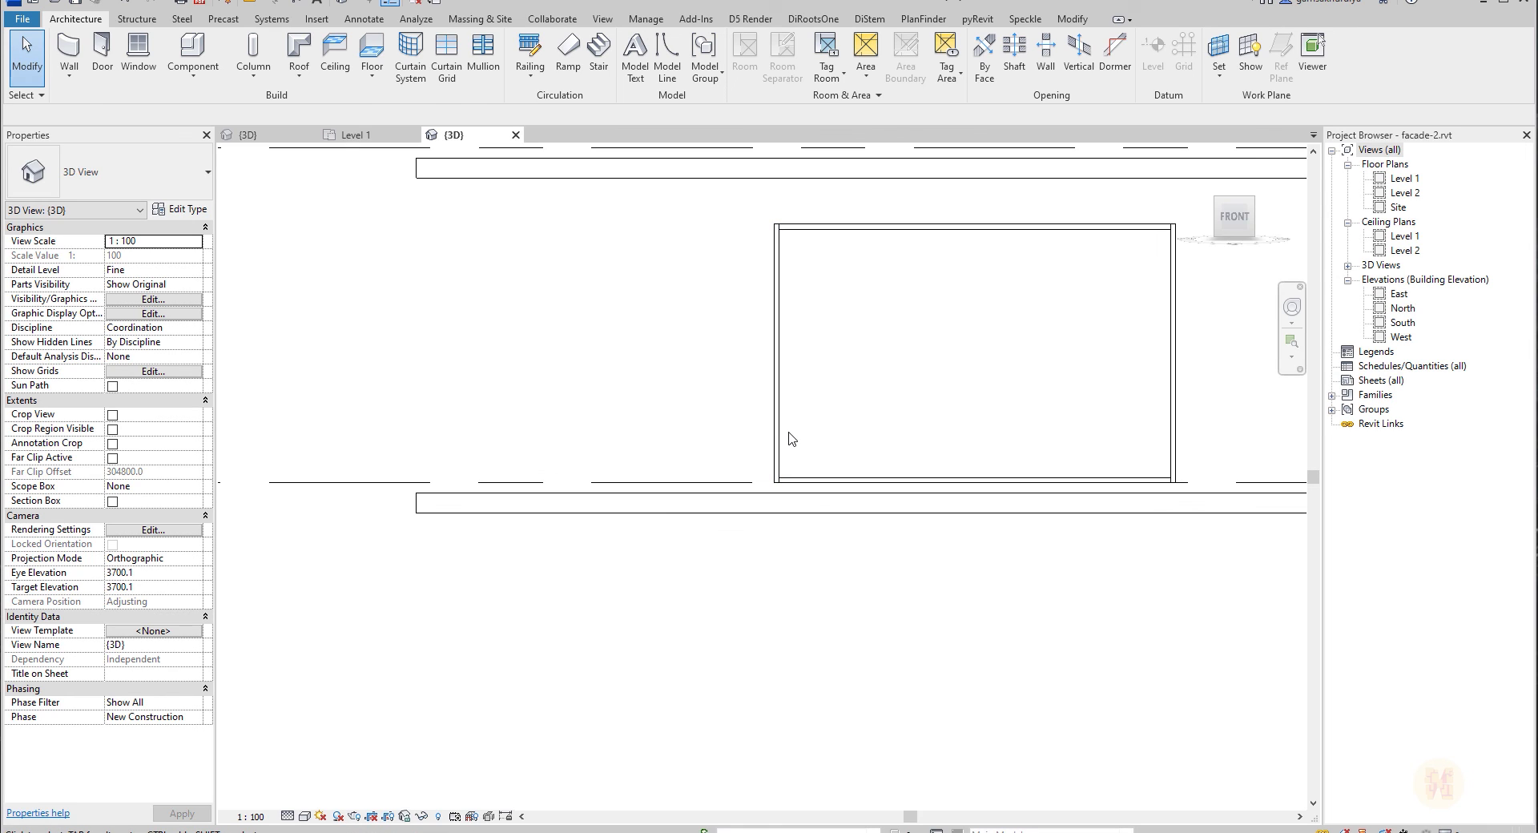
middle_click_drag(786, 436, 670, 433, "shift")
left_click(847, 341)
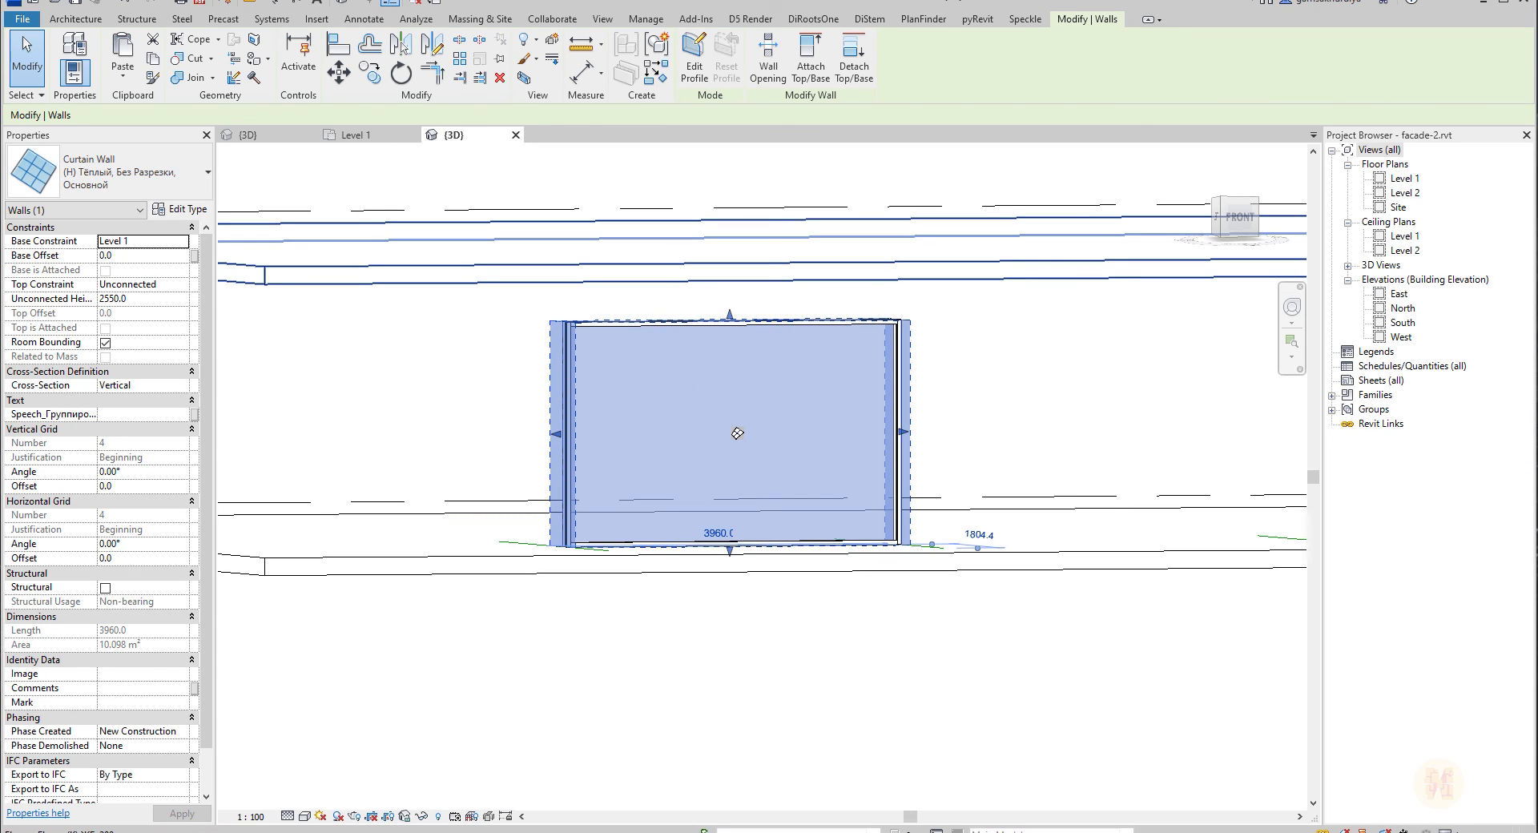
left_click(659, 305)
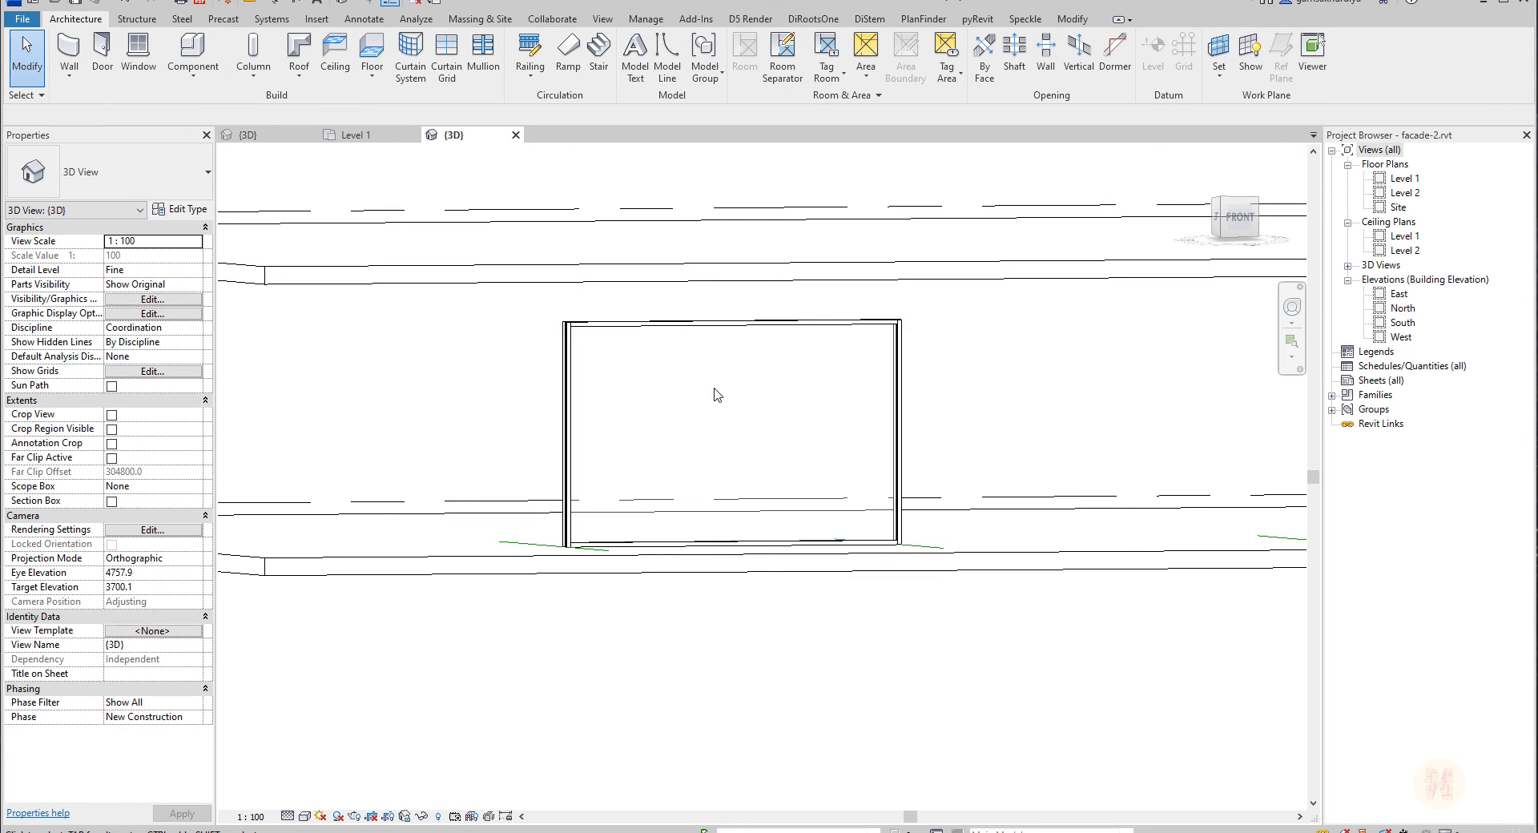
Place a facade panel like the sample 3655, 165 one, turned horizontal, on the Level 2 slab edge above the new curtain wall.
middle_click_drag(717, 394, 807, 398)
scroll(807, 398, "down", 4)
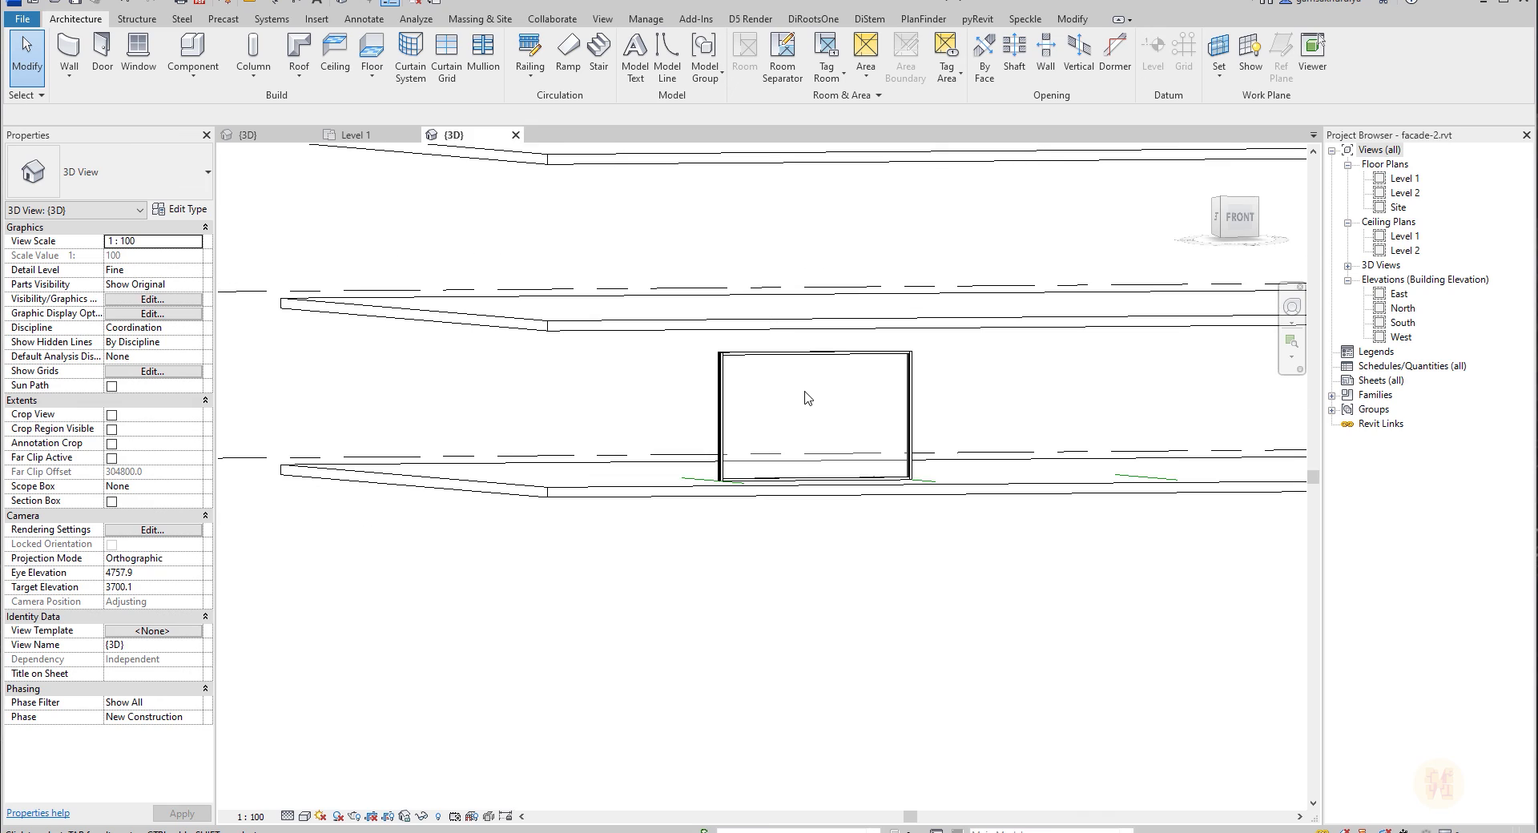
middle_click_drag(484, 456, 879, 523)
middle_click_drag(649, 505, 995, 502)
scroll(467, 455, "up", 2)
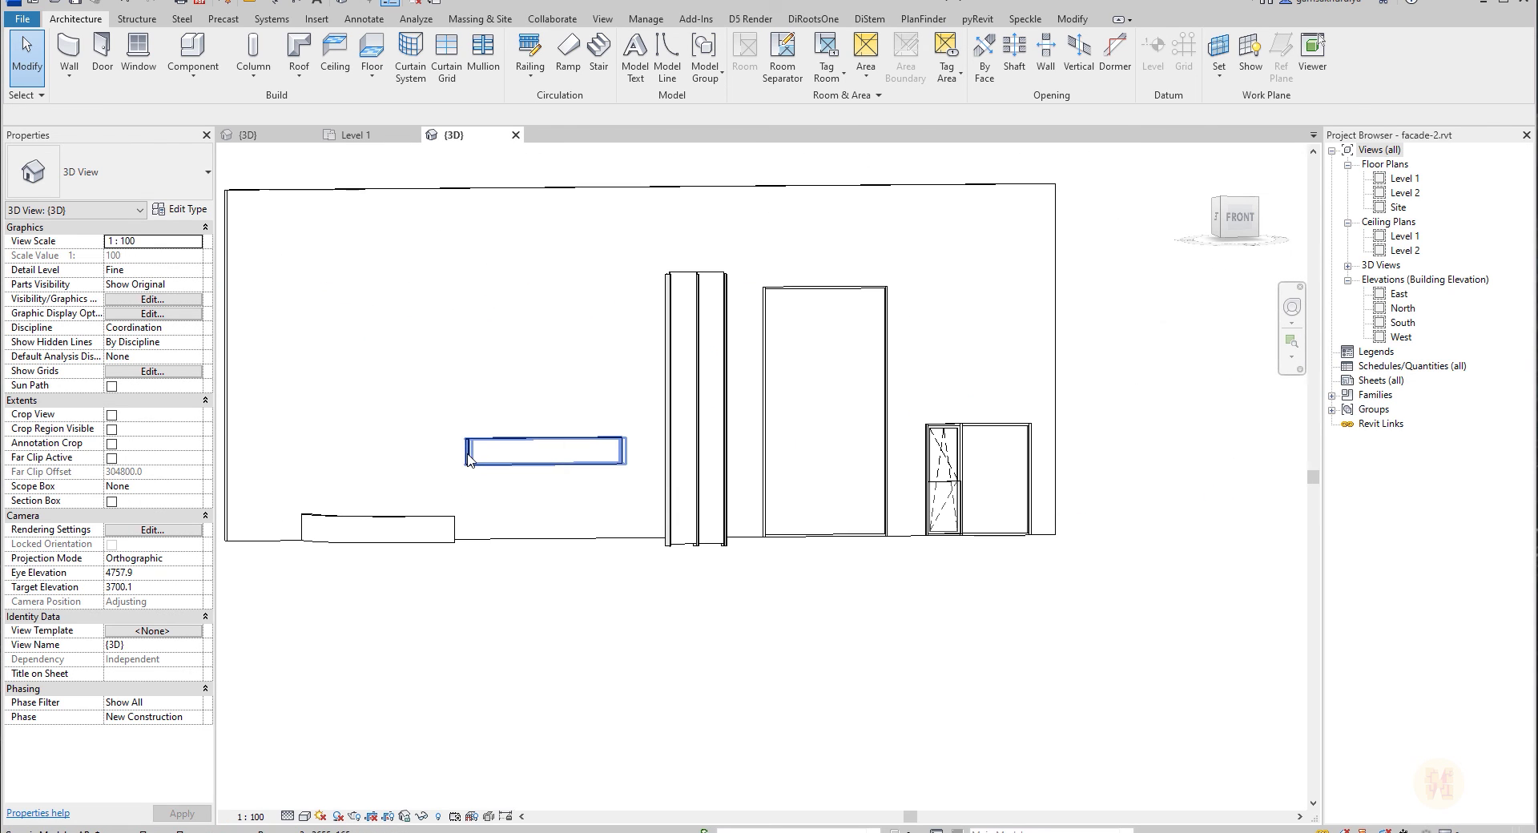
left_click(539, 470)
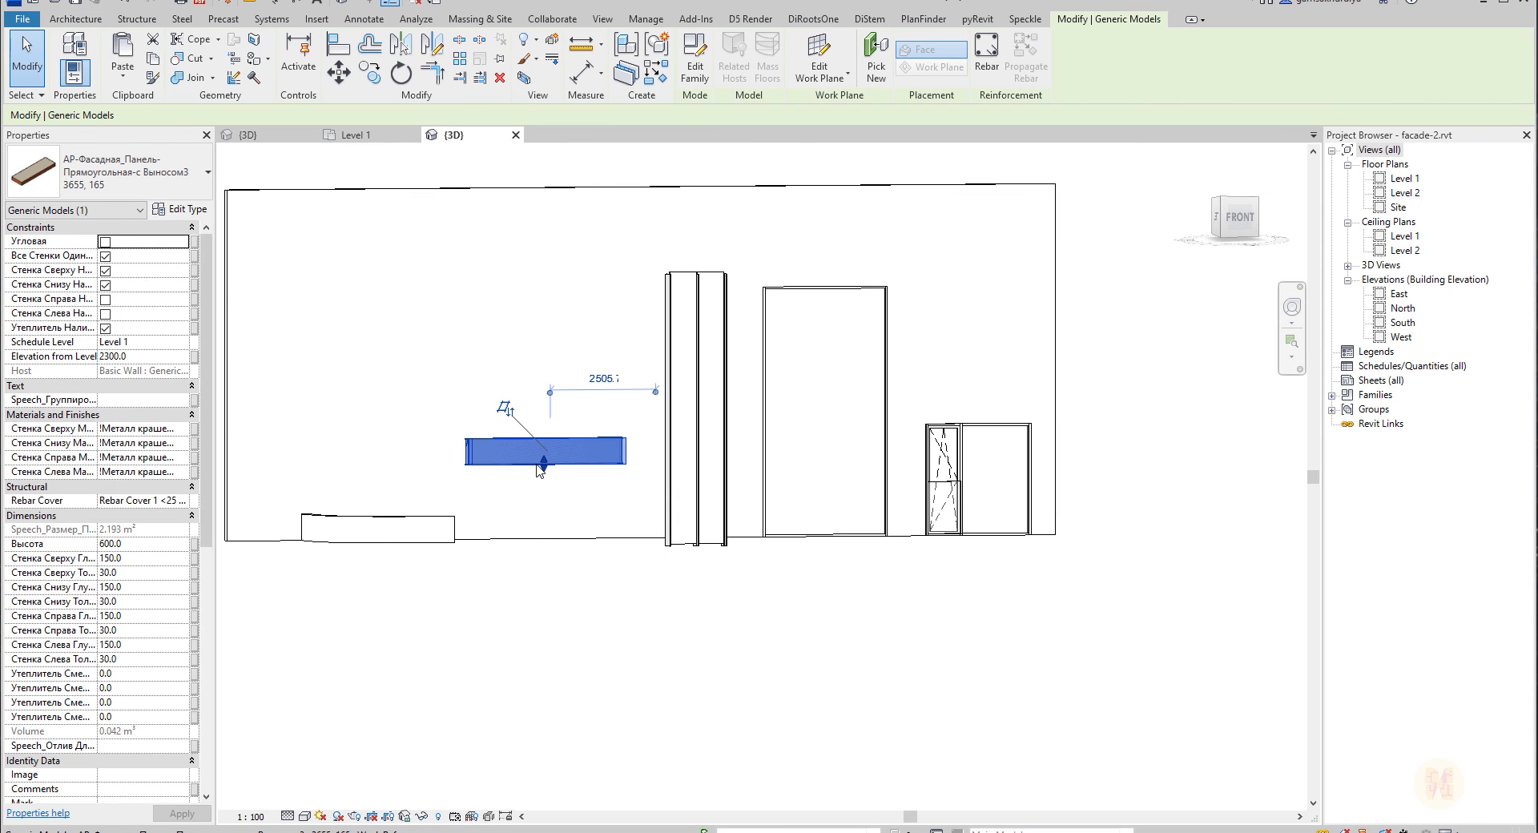
left_click(655, 80)
middle_click_drag(1097, 521, 400, 533)
middle_click_drag(960, 524, 325, 524)
scroll(823, 428, "up", 2)
scroll(754, 430, "up", 1)
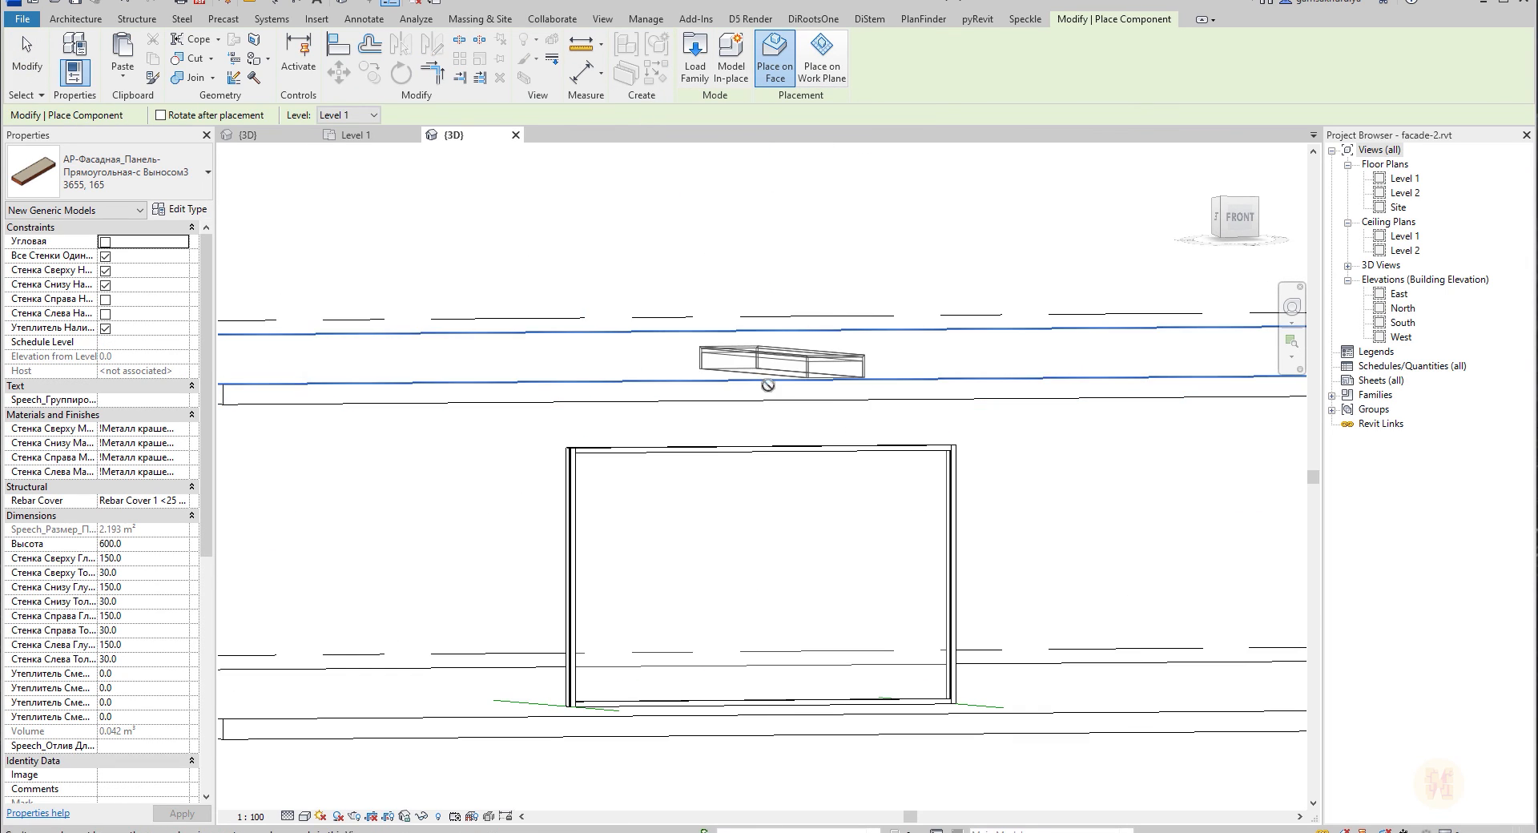
key("space")
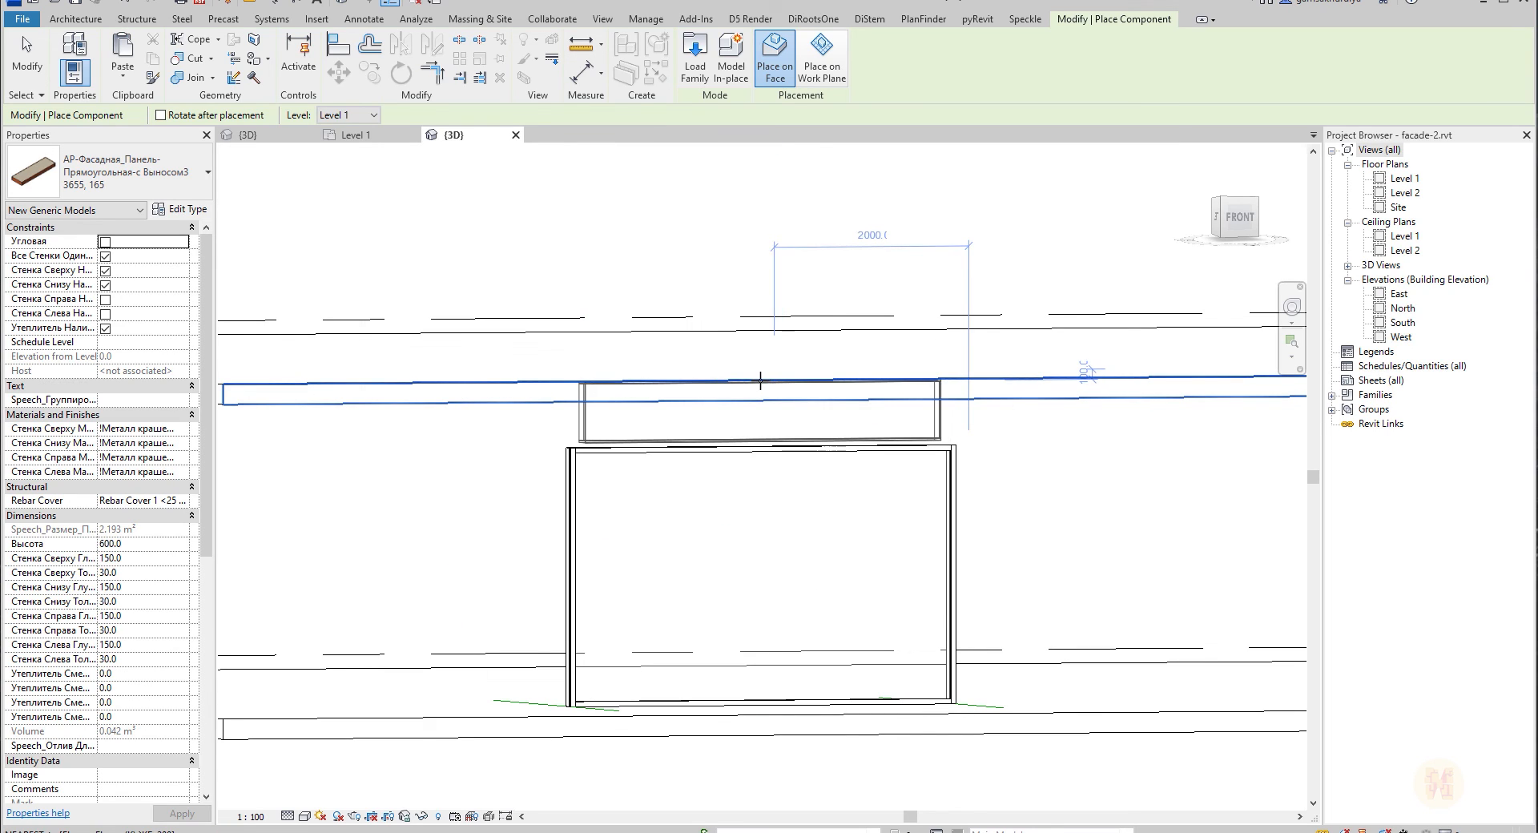
left_click(760, 380)
key("Escape")
key("Escape")
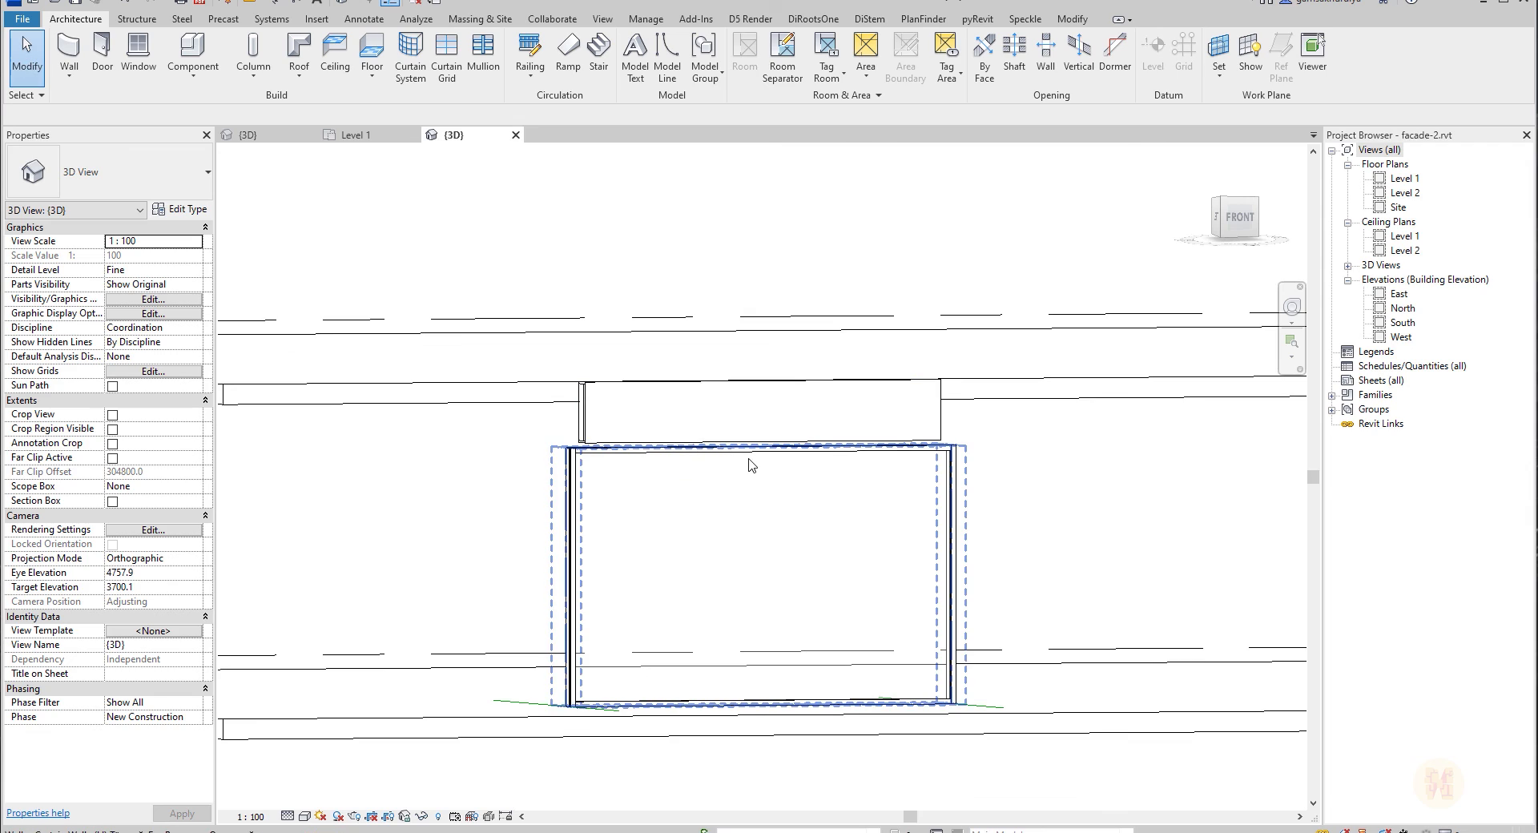
Align the top of the curtain wall with the underside of the facade panel above it.
middle_click_drag(749, 367, 709, 301, "shift")
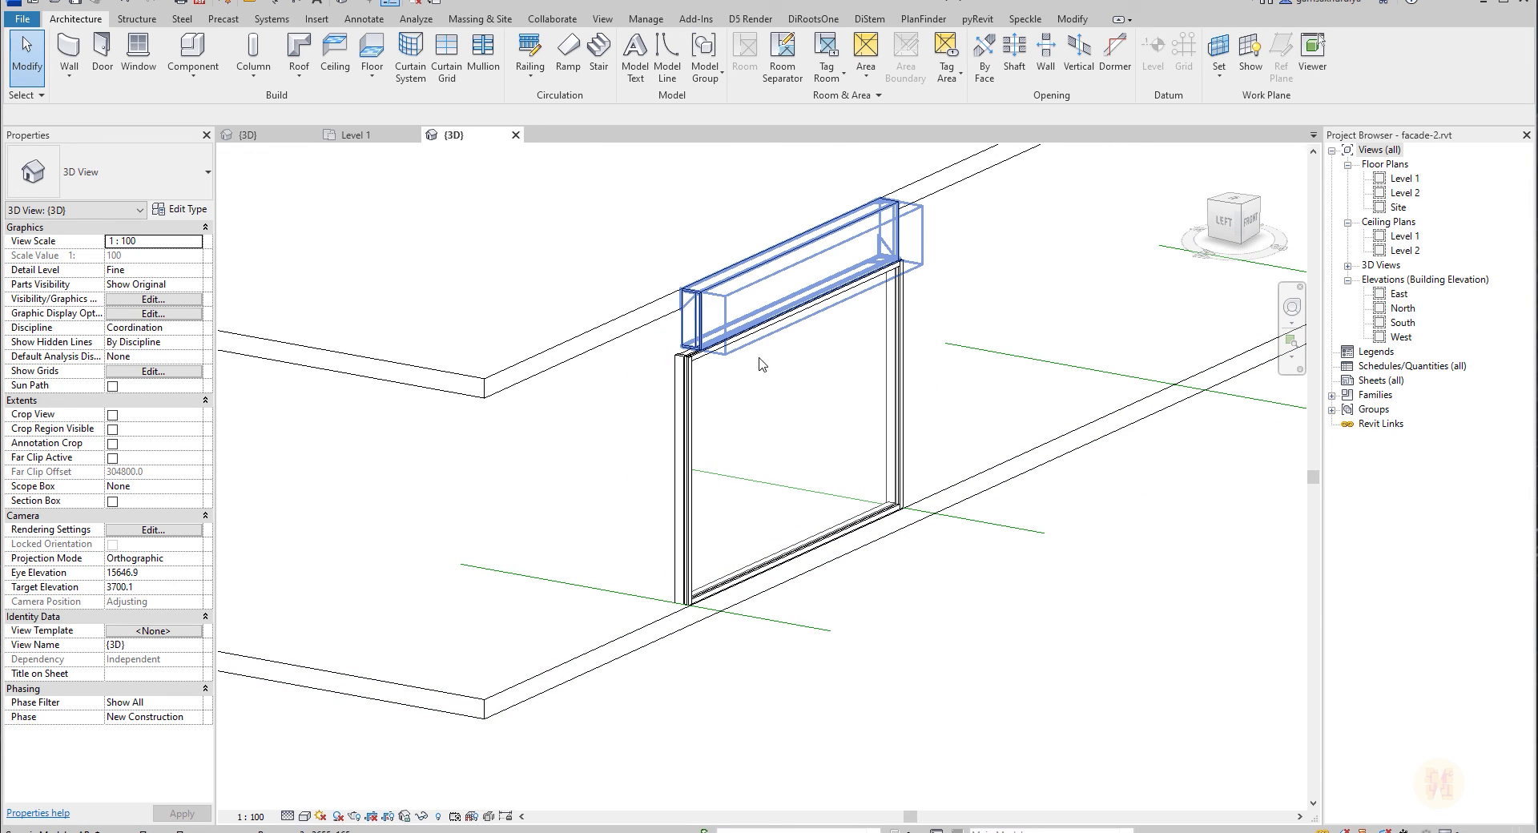
left_click(759, 357)
middle_click_drag(833, 412, 359, 494)
scroll(636, 472, "up", 2)
key("Escape")
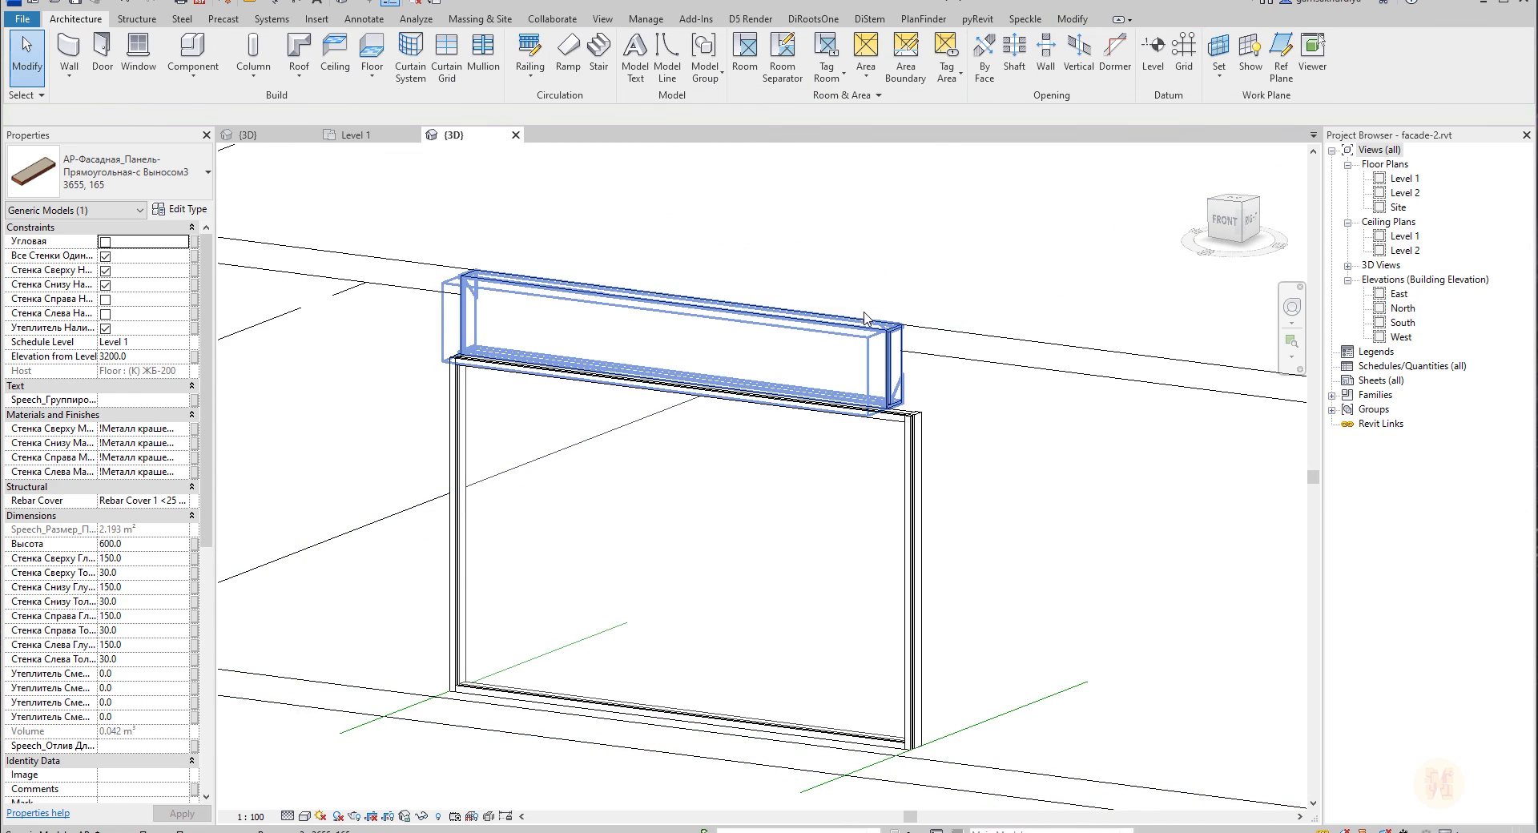
scroll(939, 305, "up", 8)
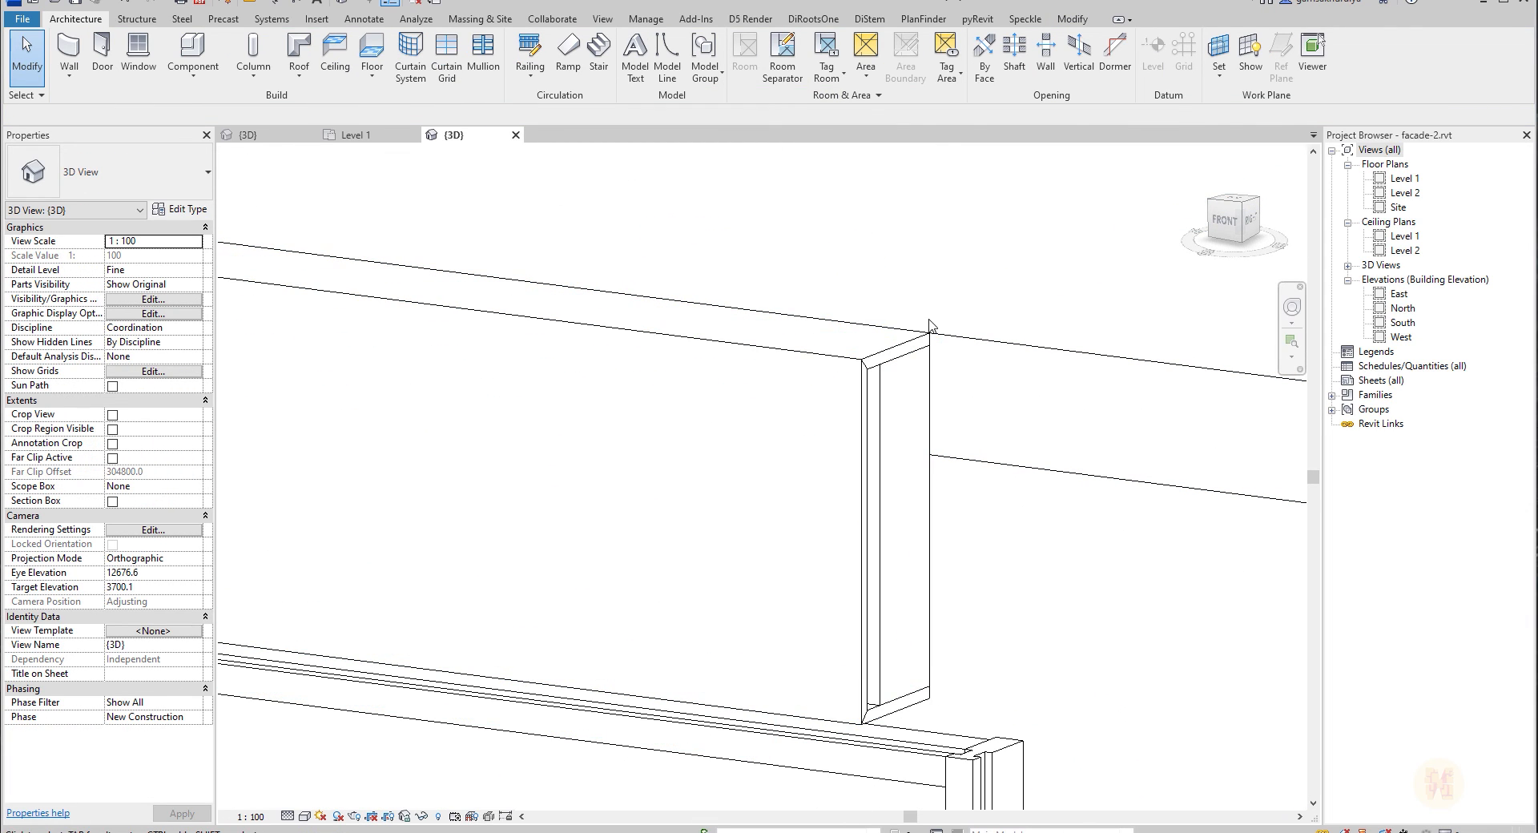
scroll(914, 319, "down", 3)
middle_click_drag(874, 583, 896, 508, "shift")
key("a")
key("l")
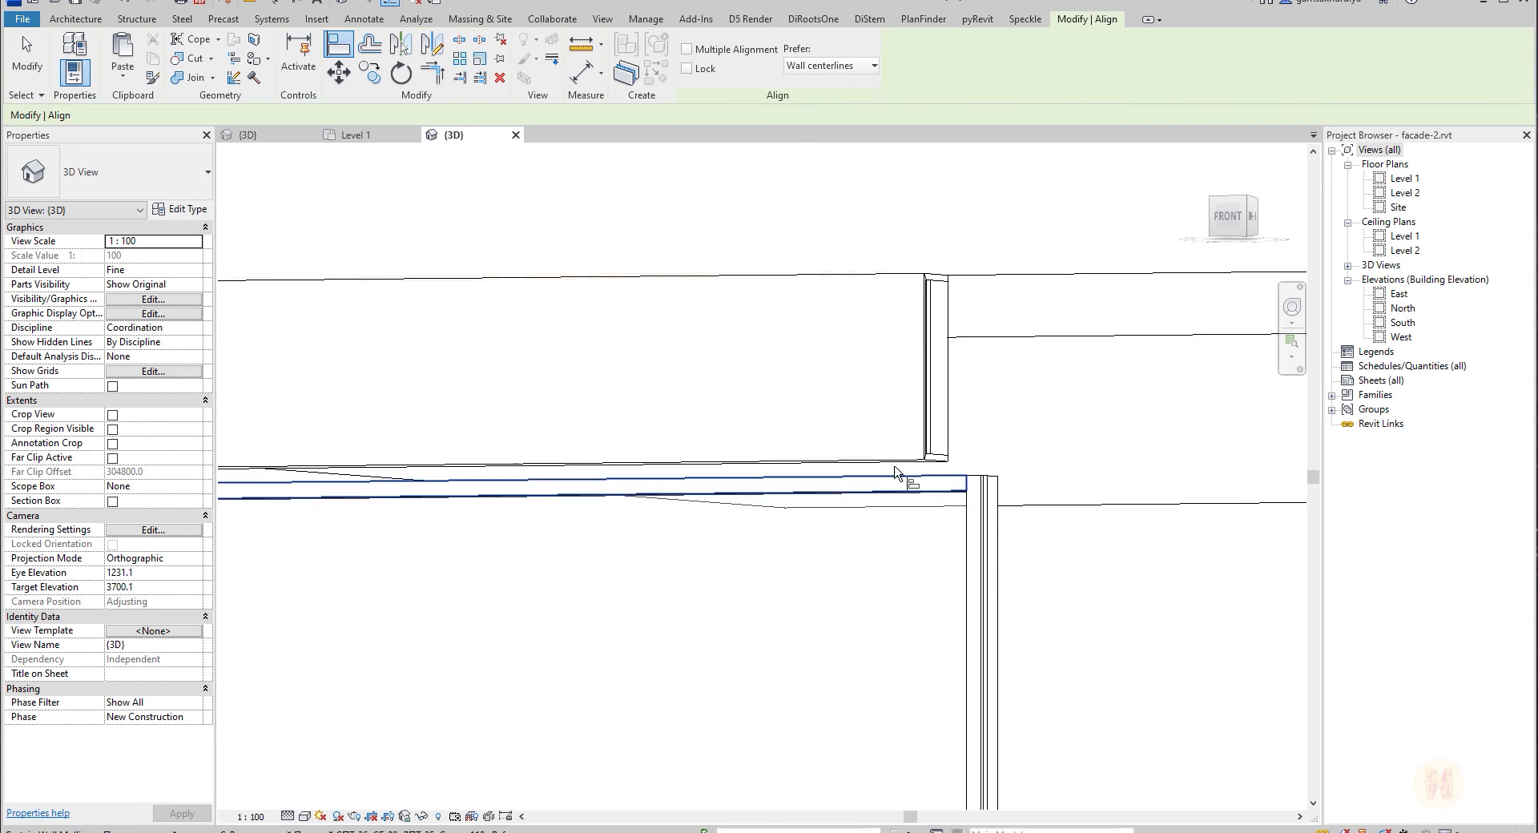
left_click(906, 468)
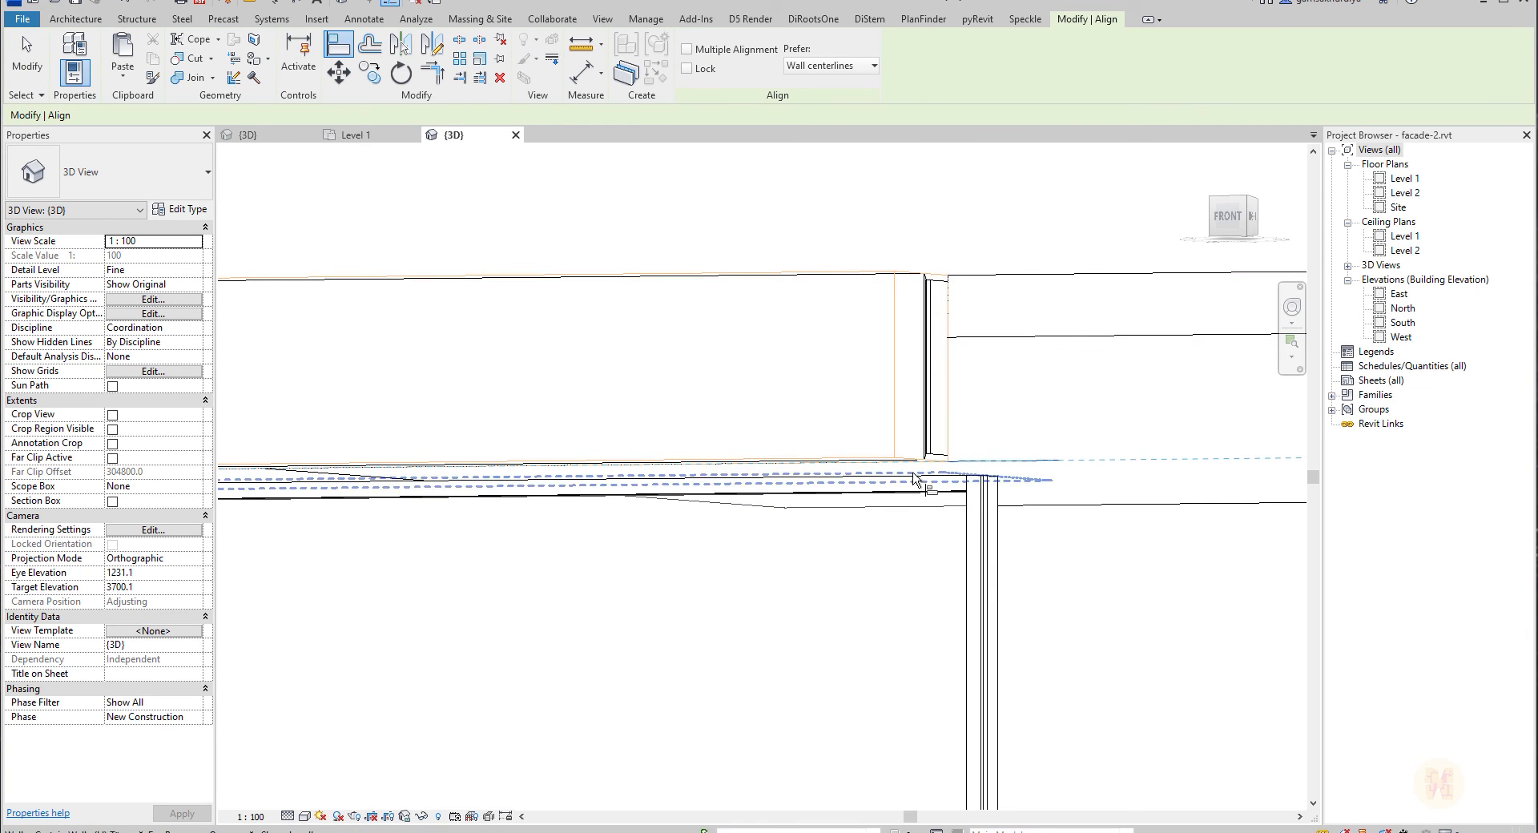
left_click(1013, 480)
scroll(1013, 482, "down", 2)
key("Escape")
key("Escape")
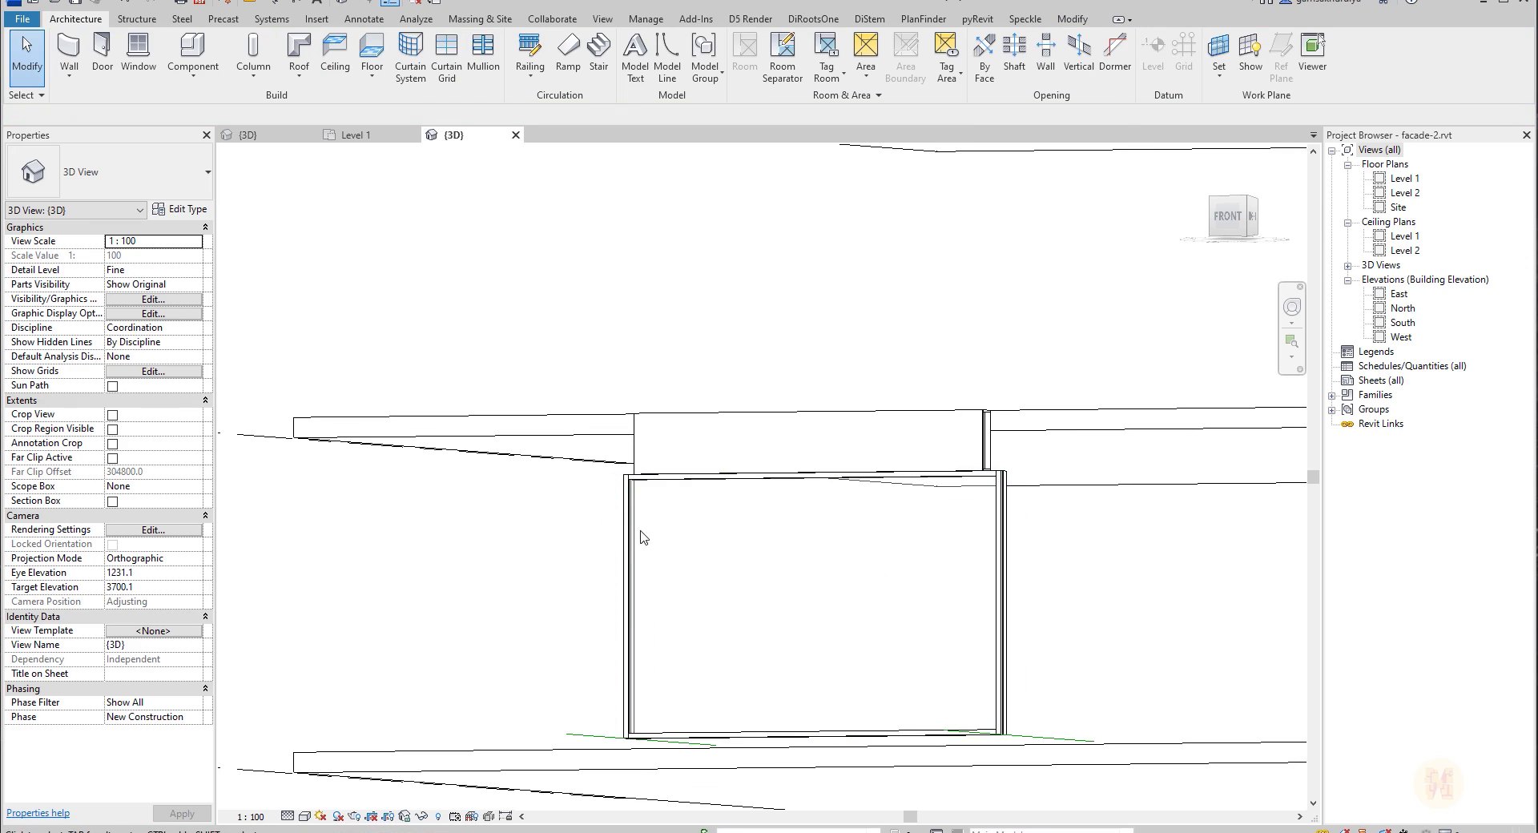
Check the facade panel's properties in 3D and the curtain wall's position in the Level 1 plan.
middle_click_drag(673, 549, 771, 638, "shift")
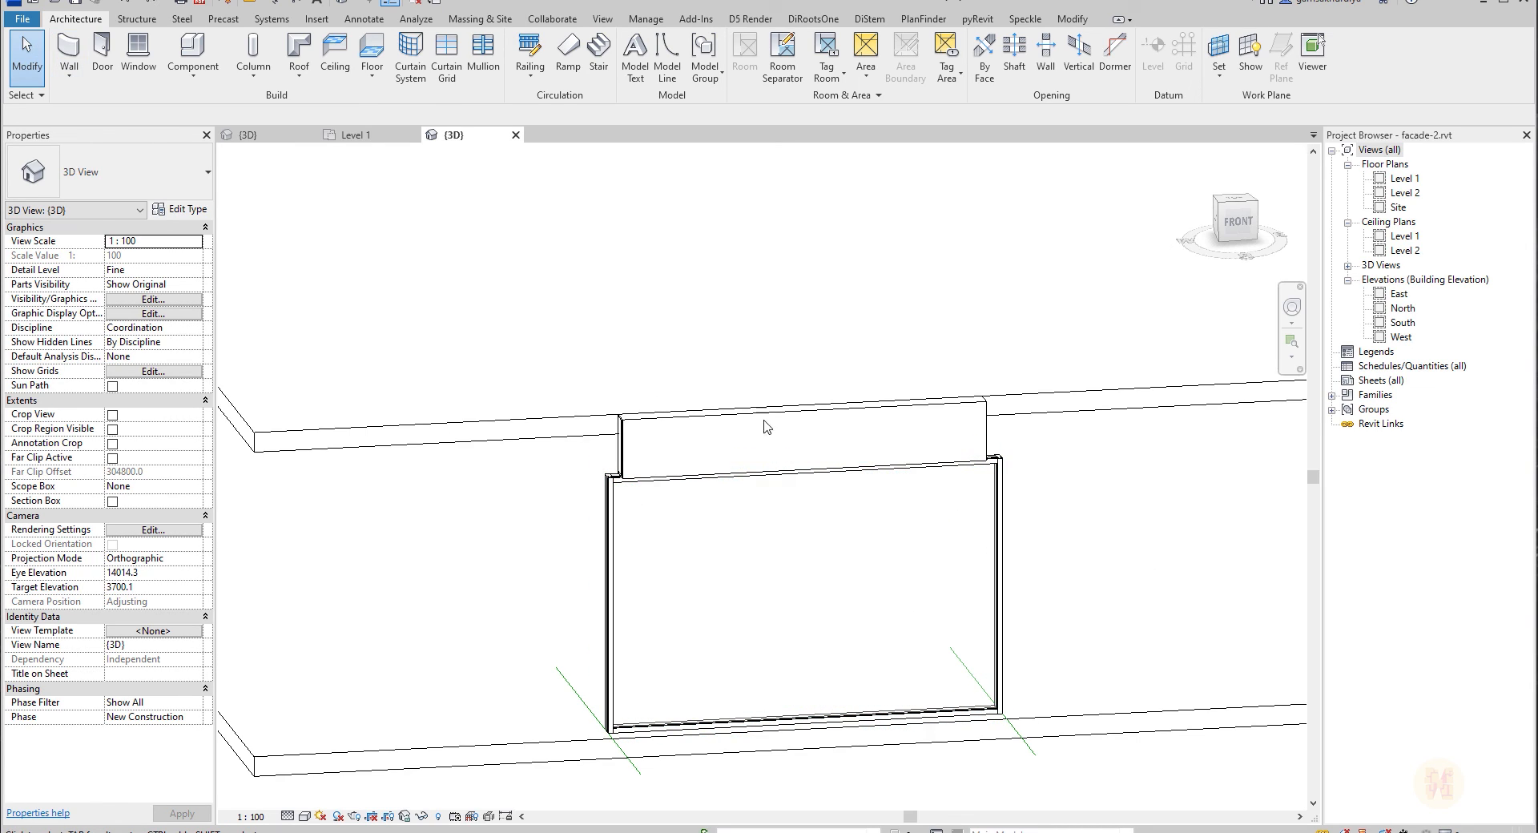
left_click(811, 416)
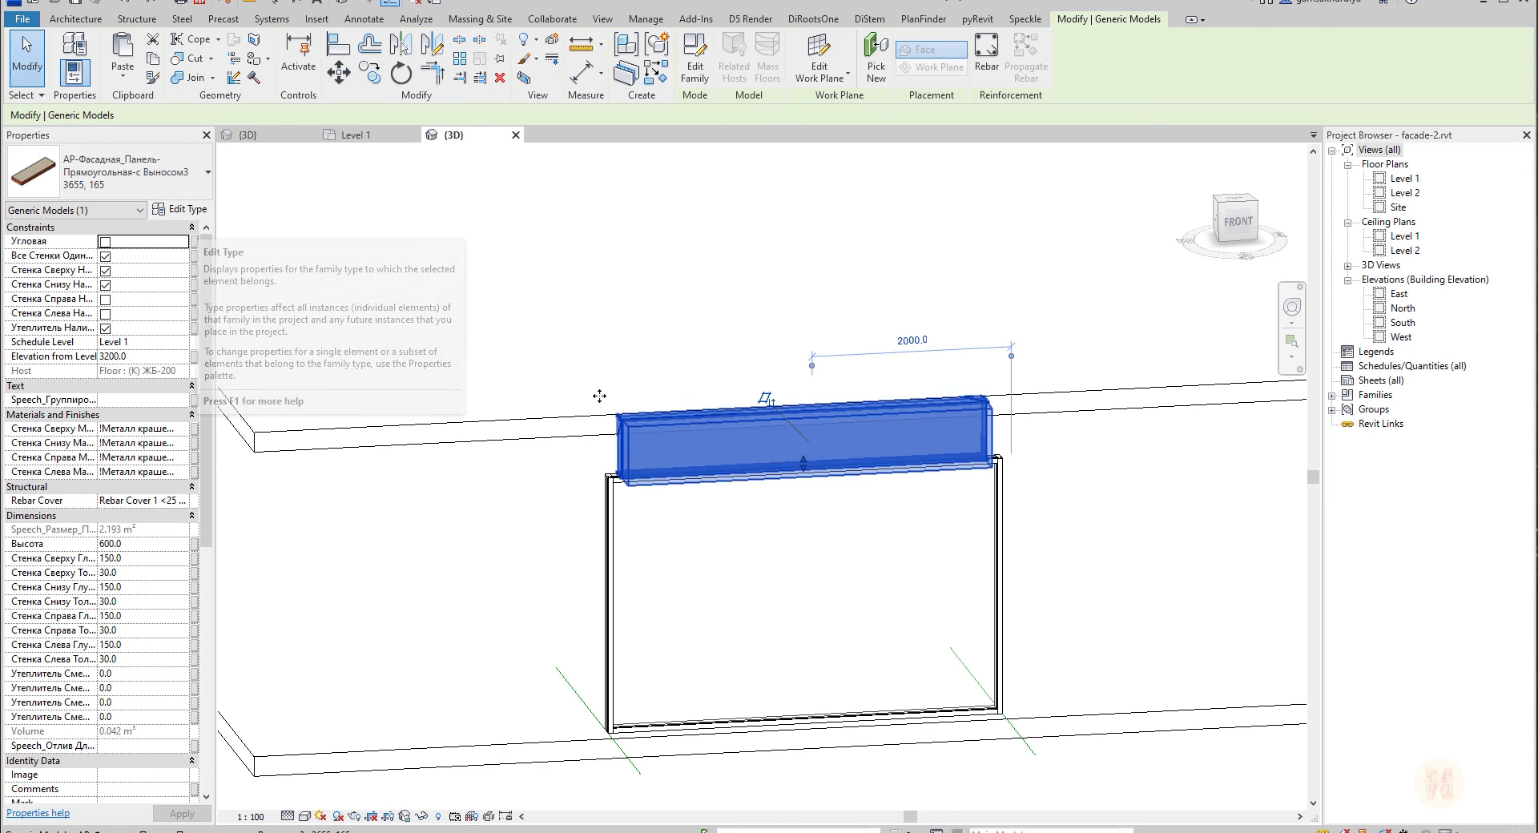
left_click(841, 559)
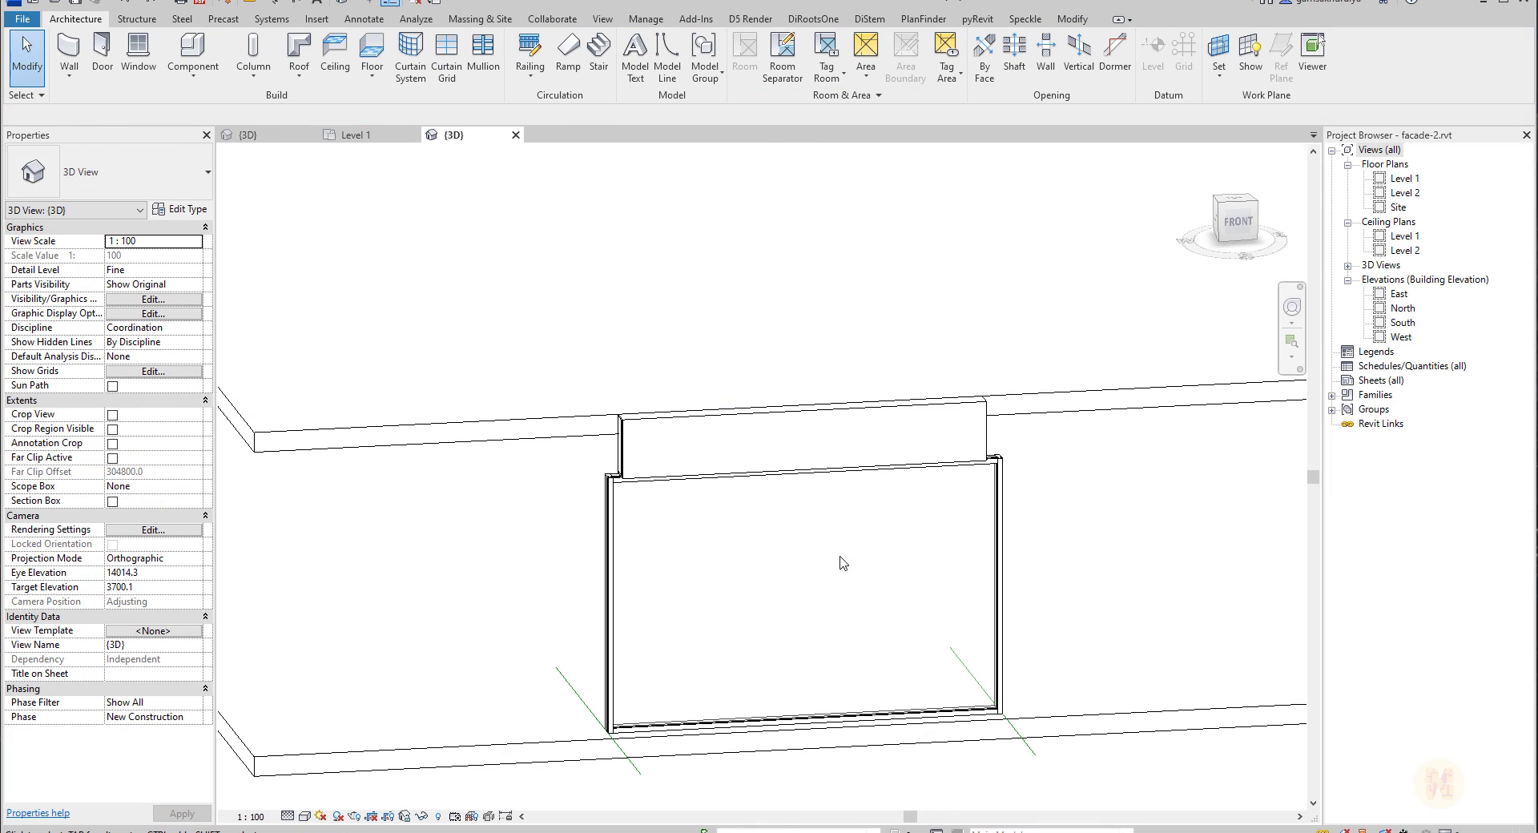
left_click(356, 135)
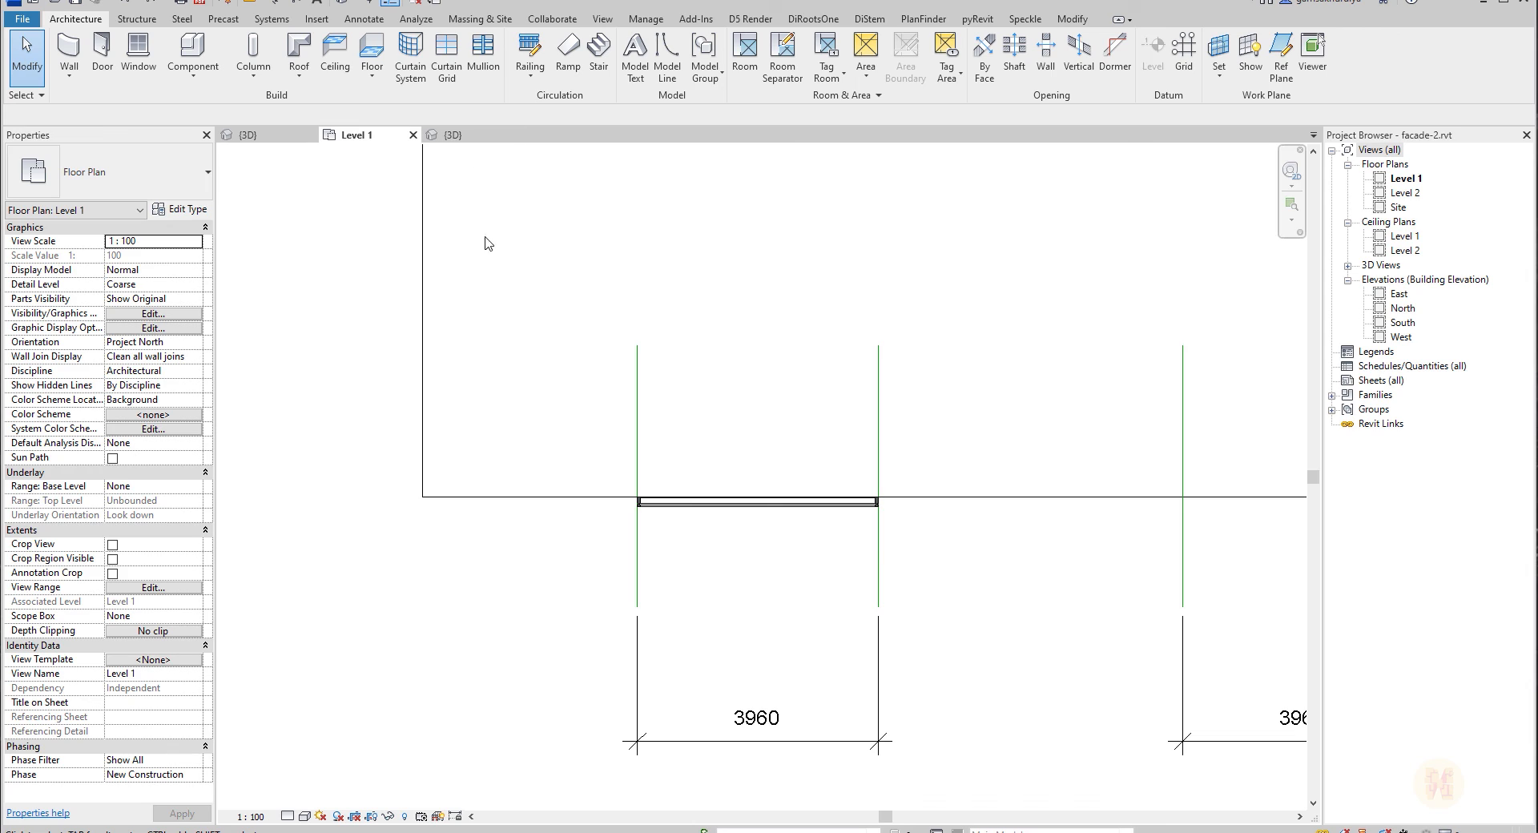
left_click(452, 135)
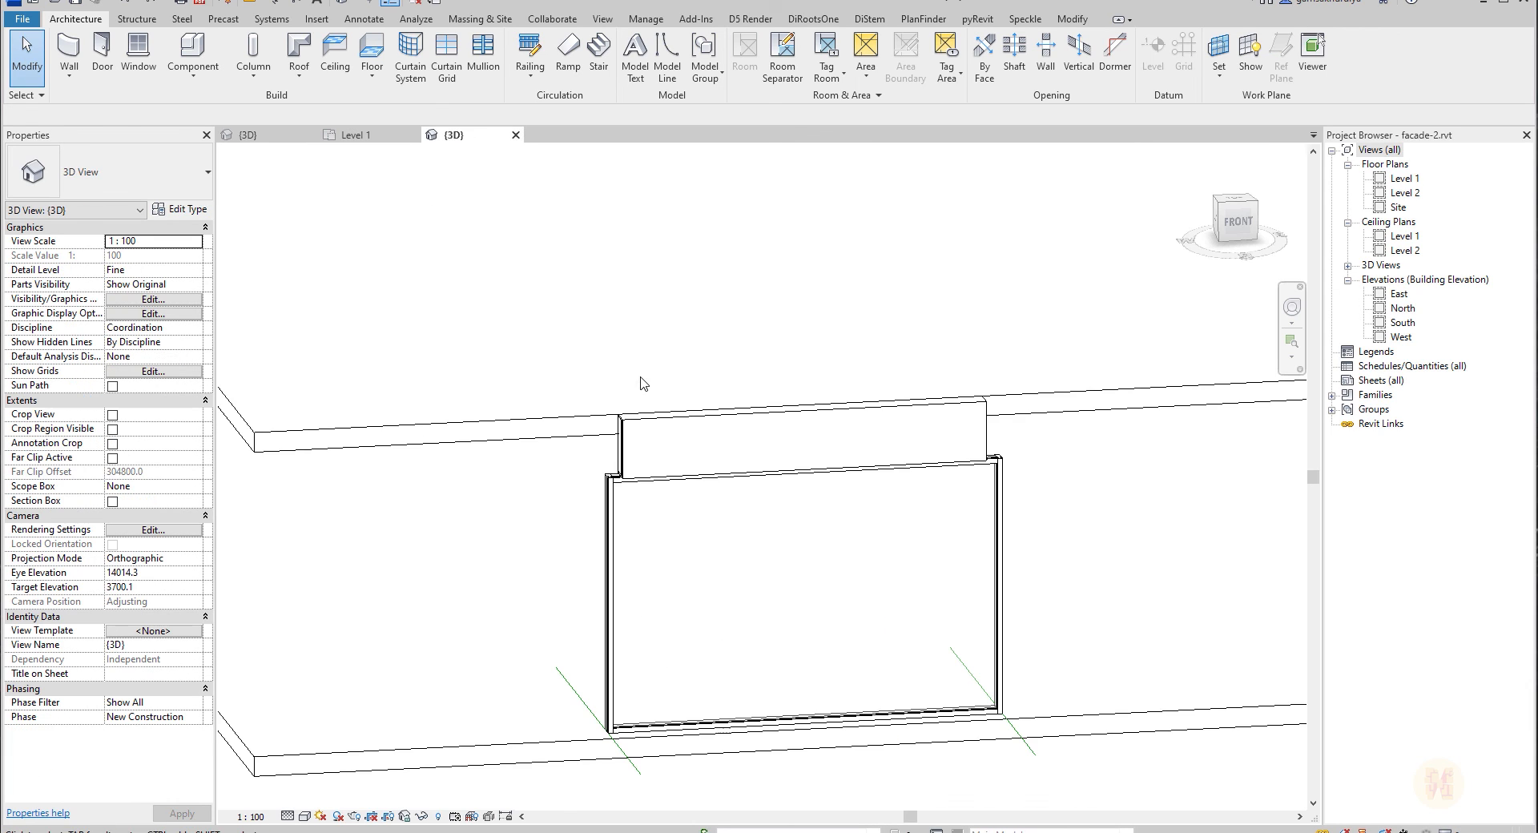
Duplicate the type of the facade panel above the new curtain wall as "3960, 166" and set its width (Ширина) to 3960.
left_click(682, 437)
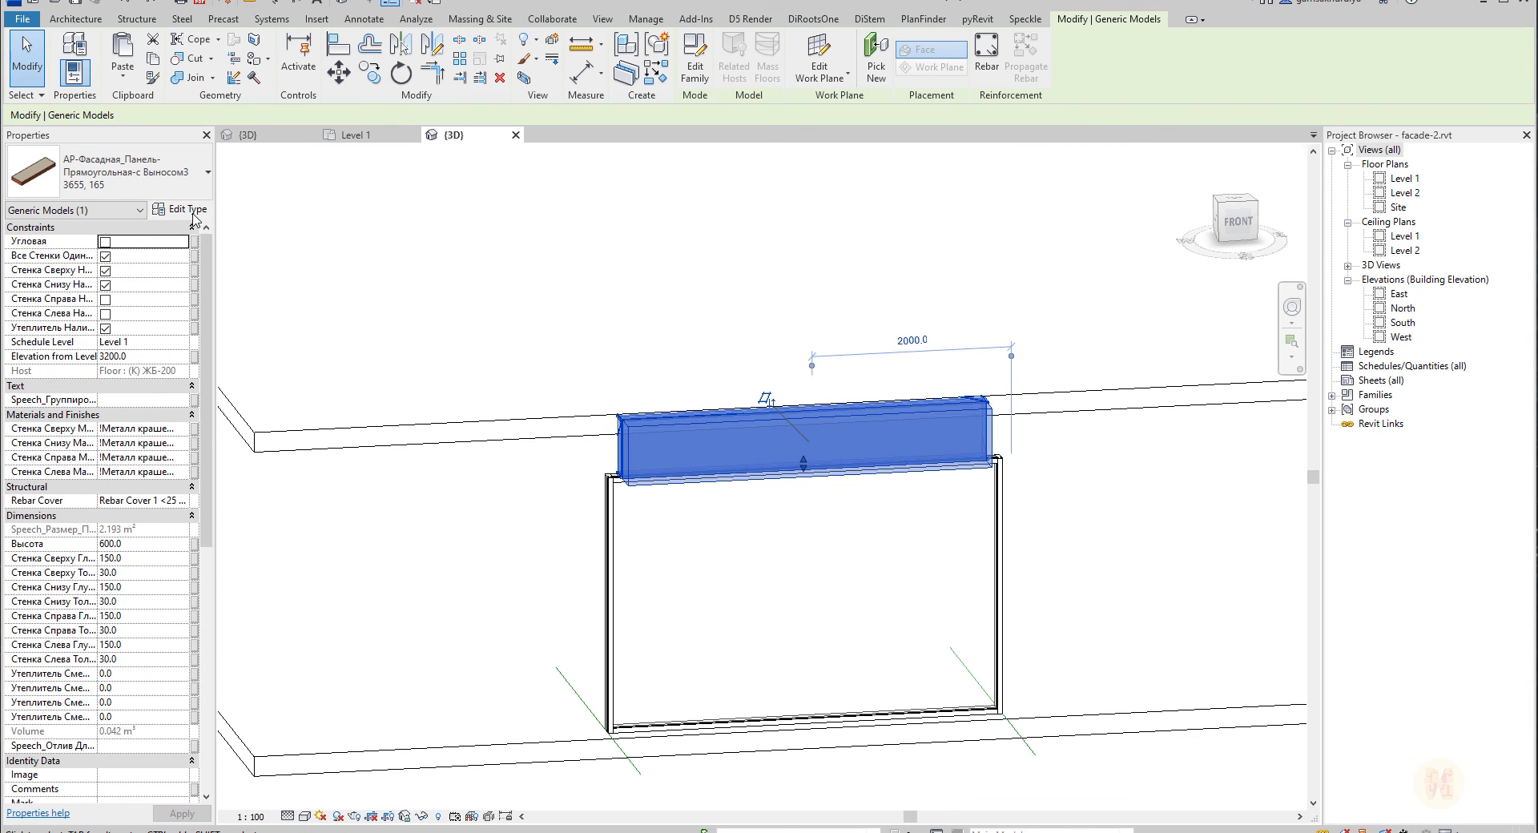
left_click(1412, 422)
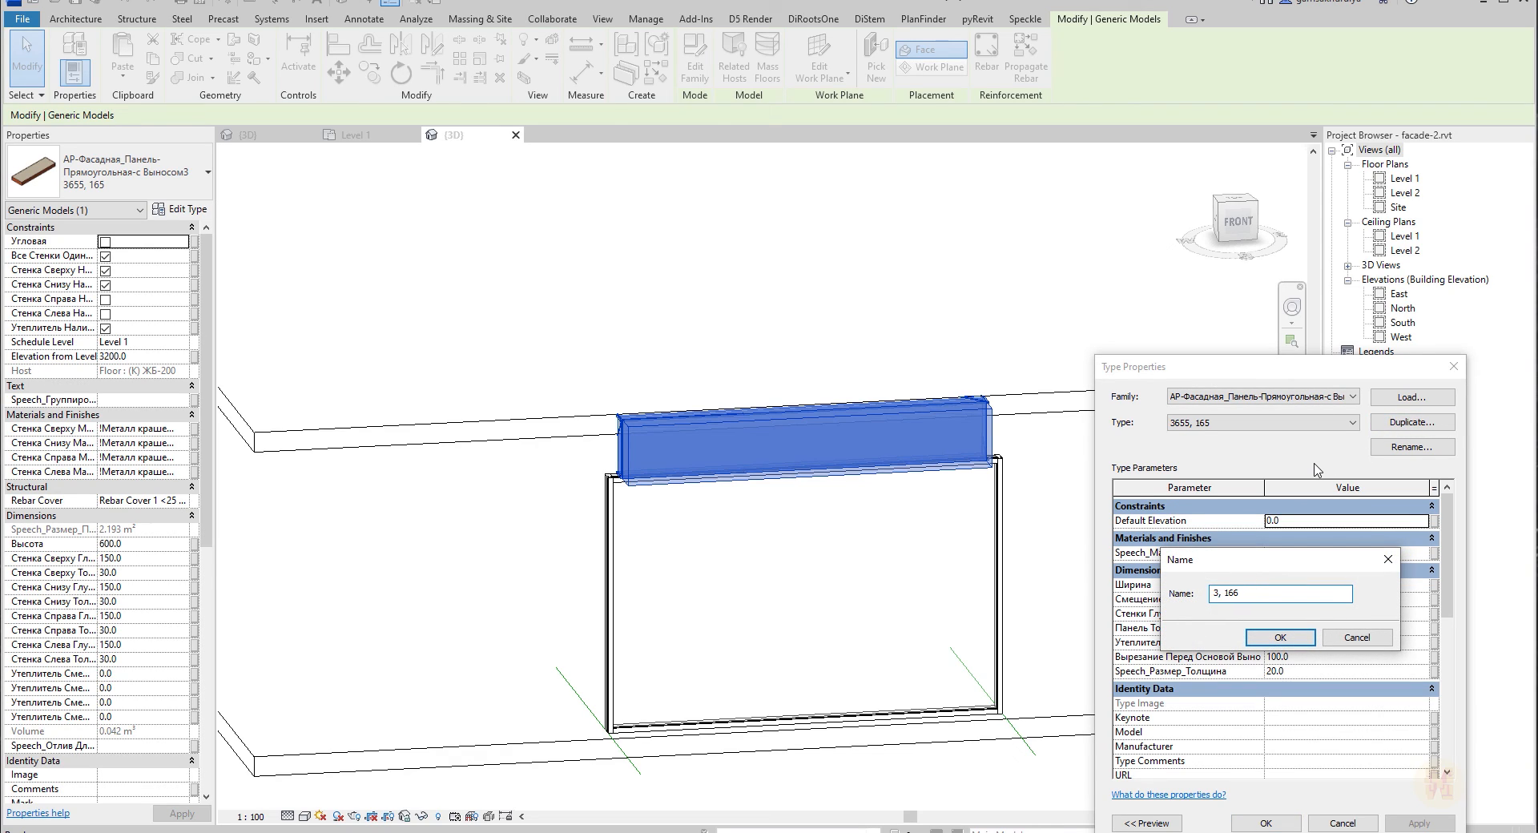
key("Return")
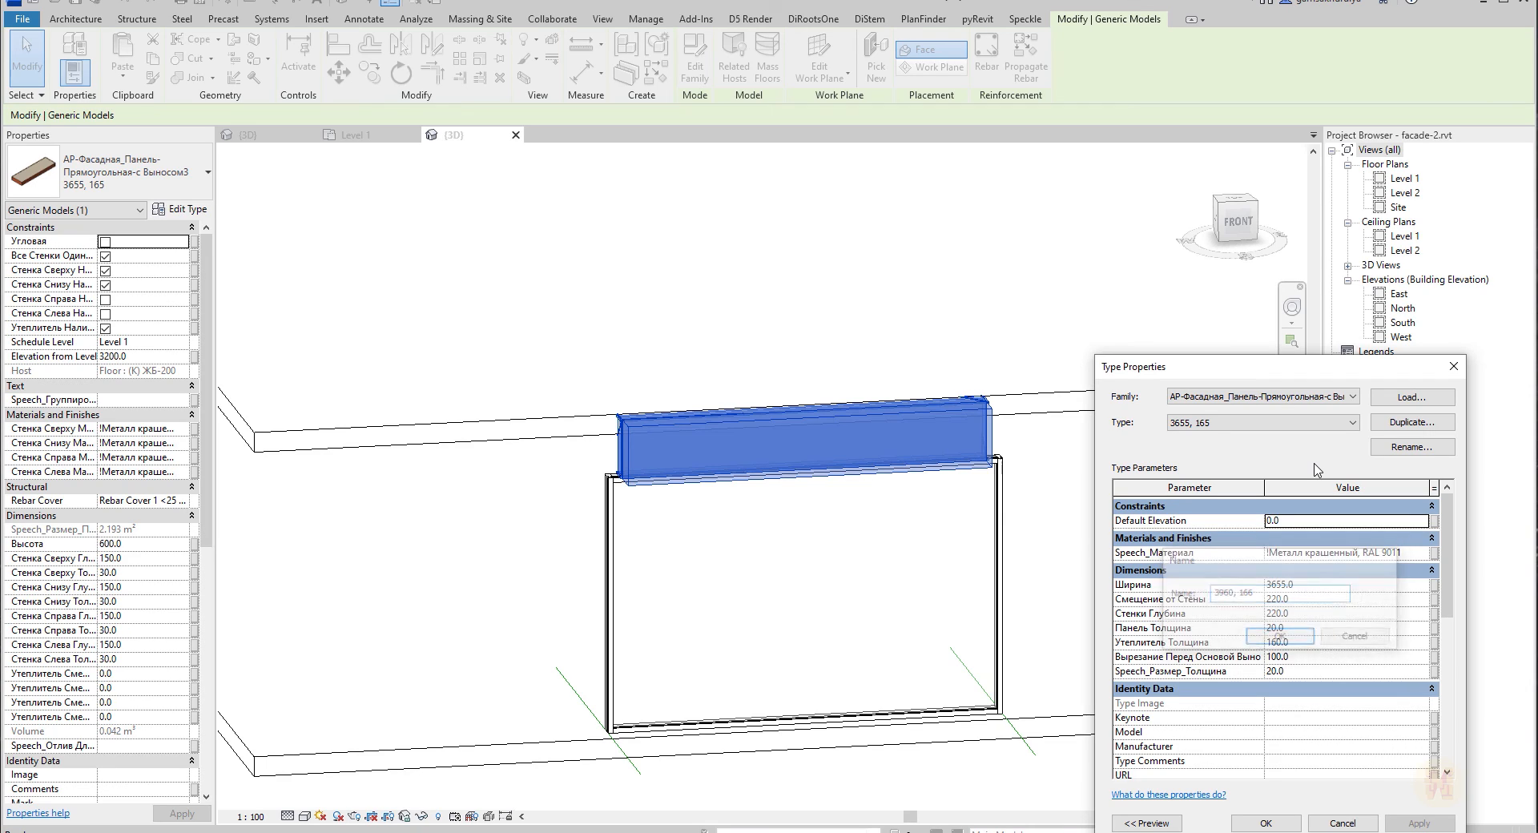
left_click(1342, 586)
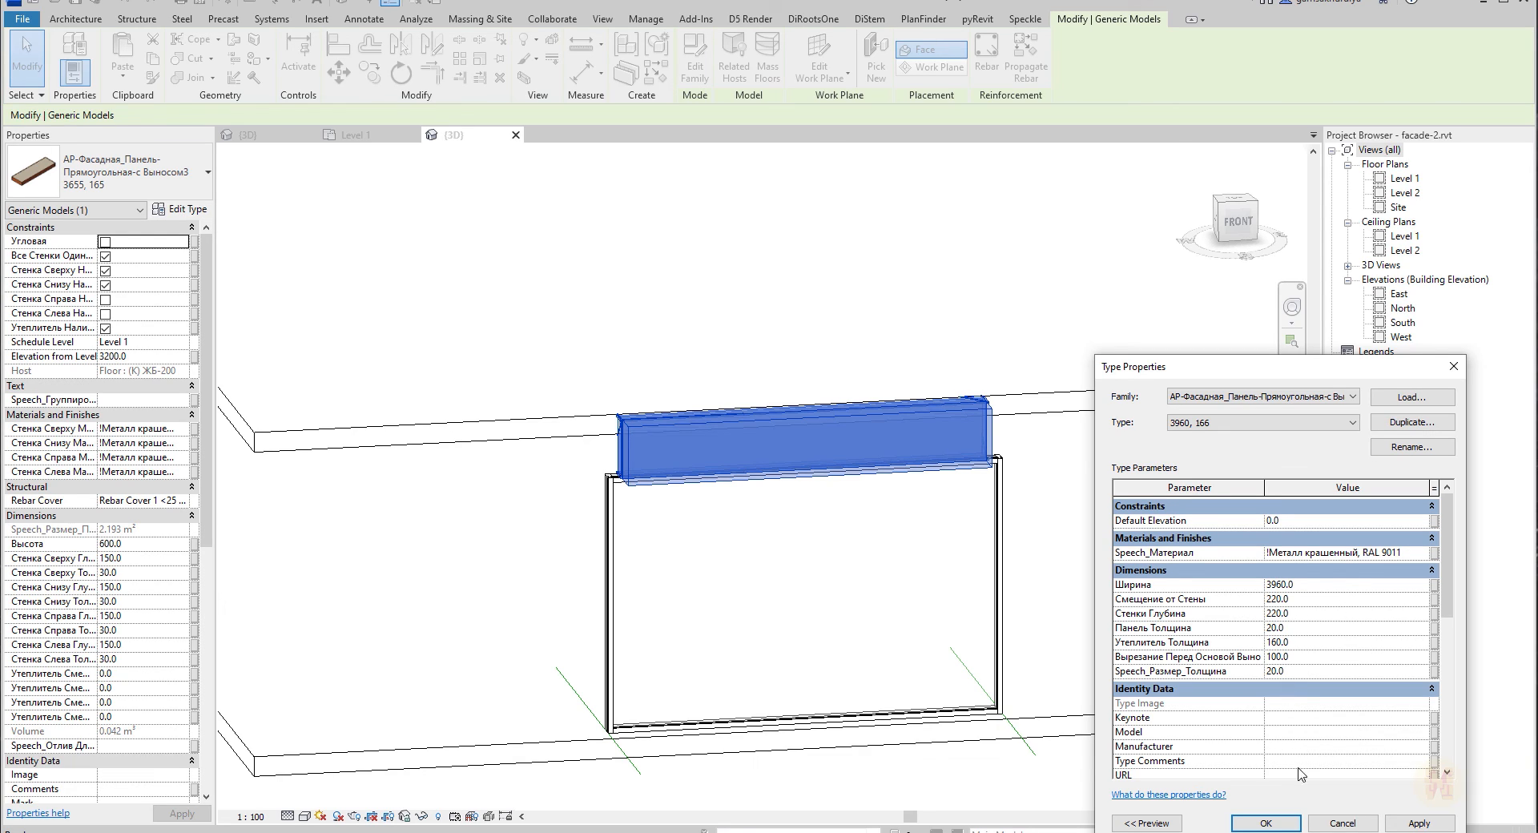
left_click(1291, 825)
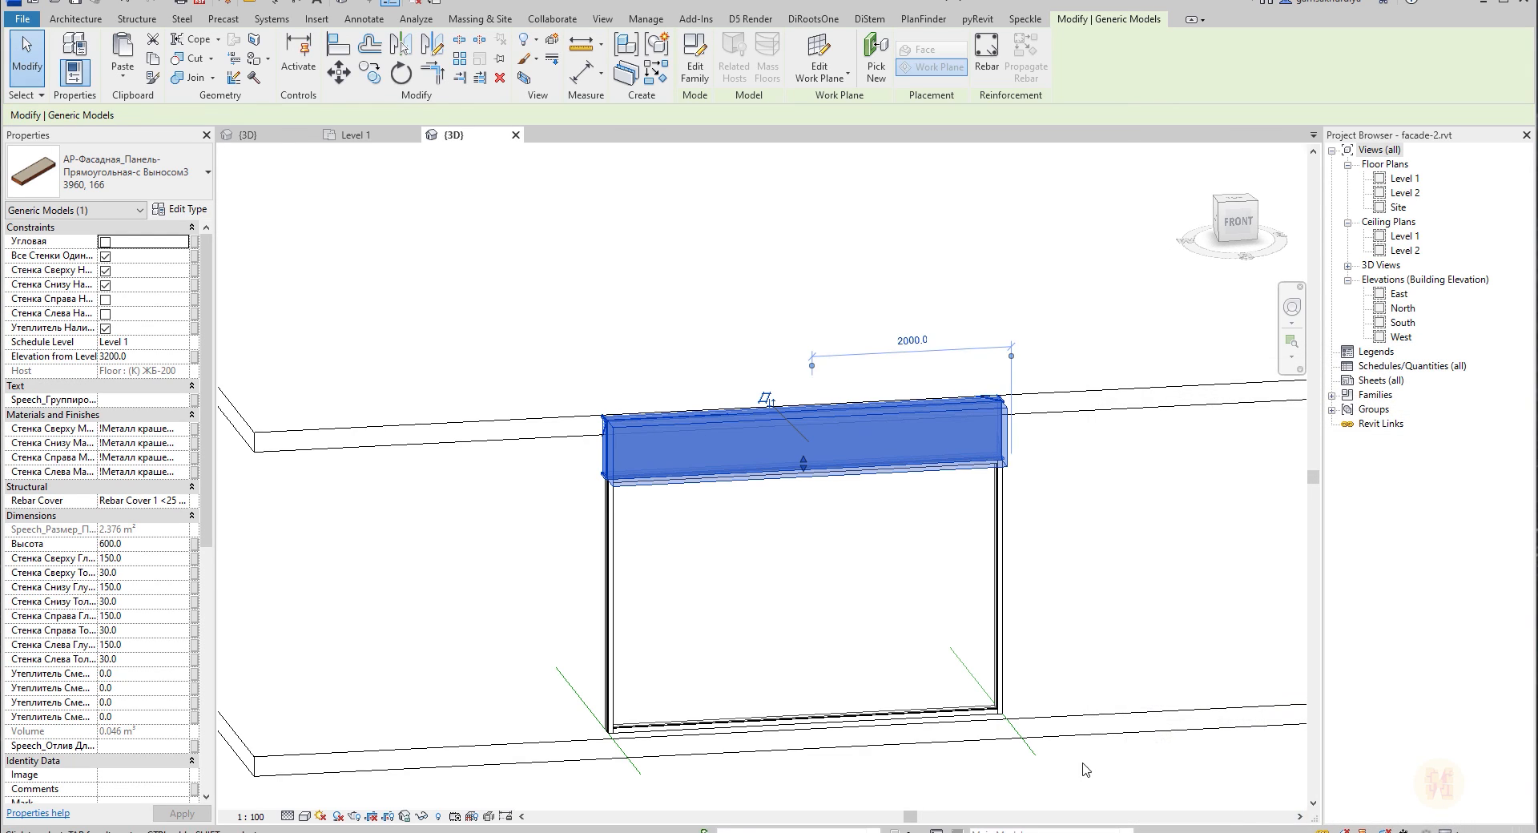
key("Escape")
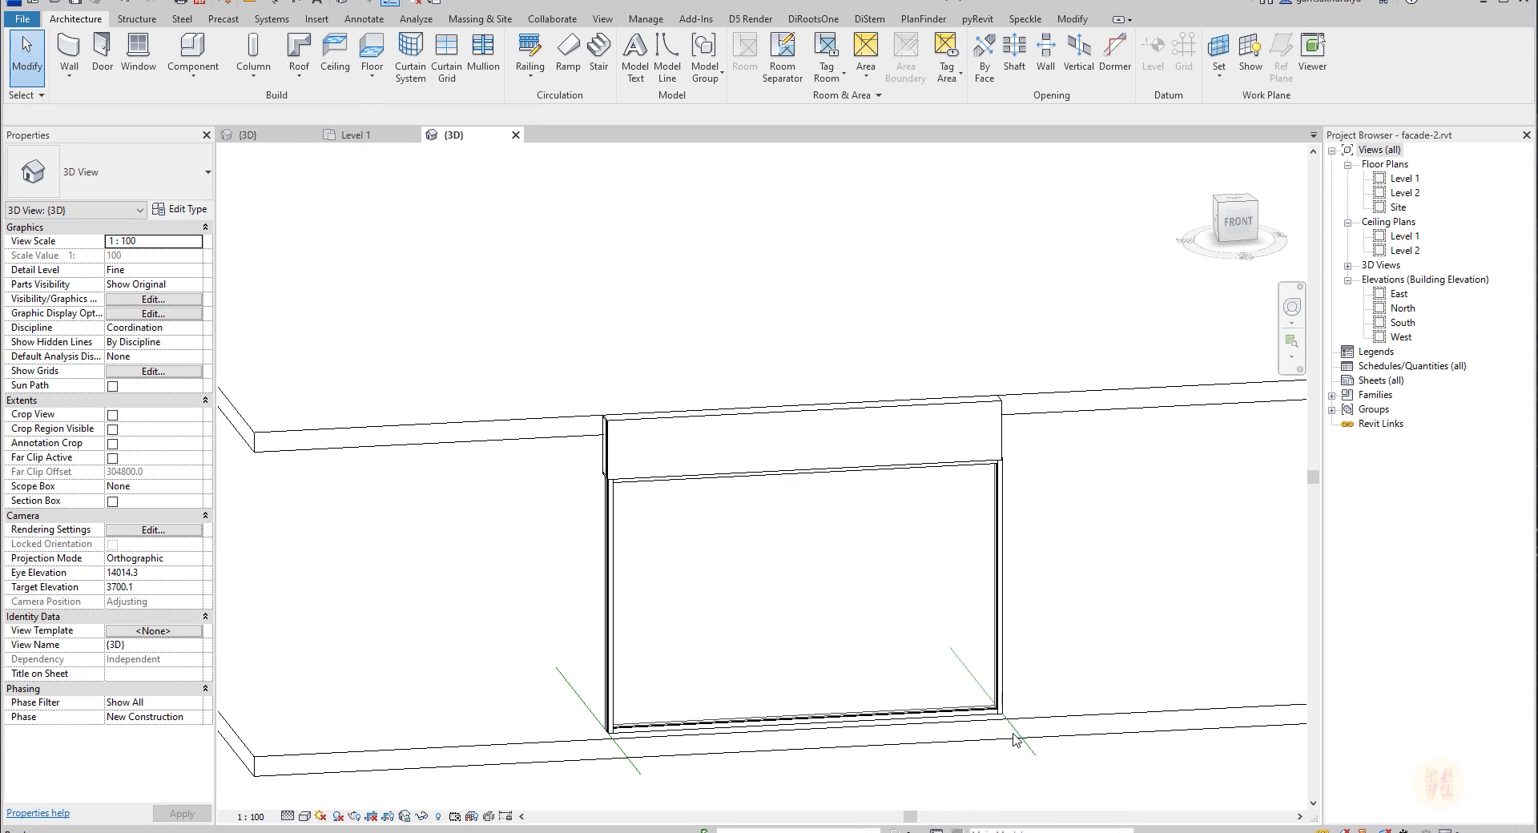
Align the end face of the facade panel with the right end of the curtain wall below and check the opposite corner.
key("a")
key("l")
middle_click_drag(1016, 739, 1007, 539)
scroll(881, 480, "up", 4)
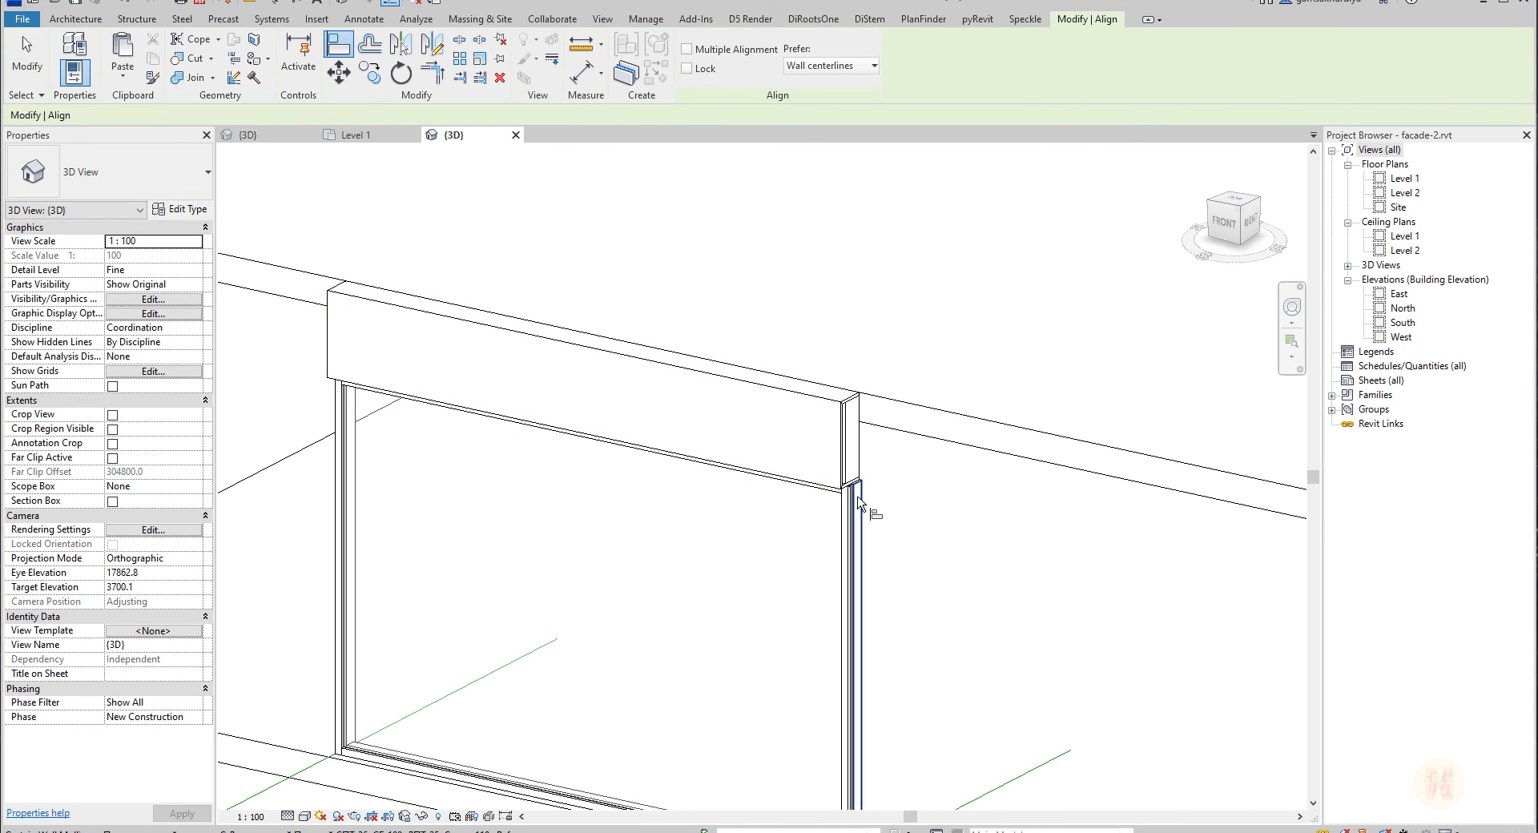
left_click(860, 498)
left_click(858, 459)
scroll(889, 567, "down", 3)
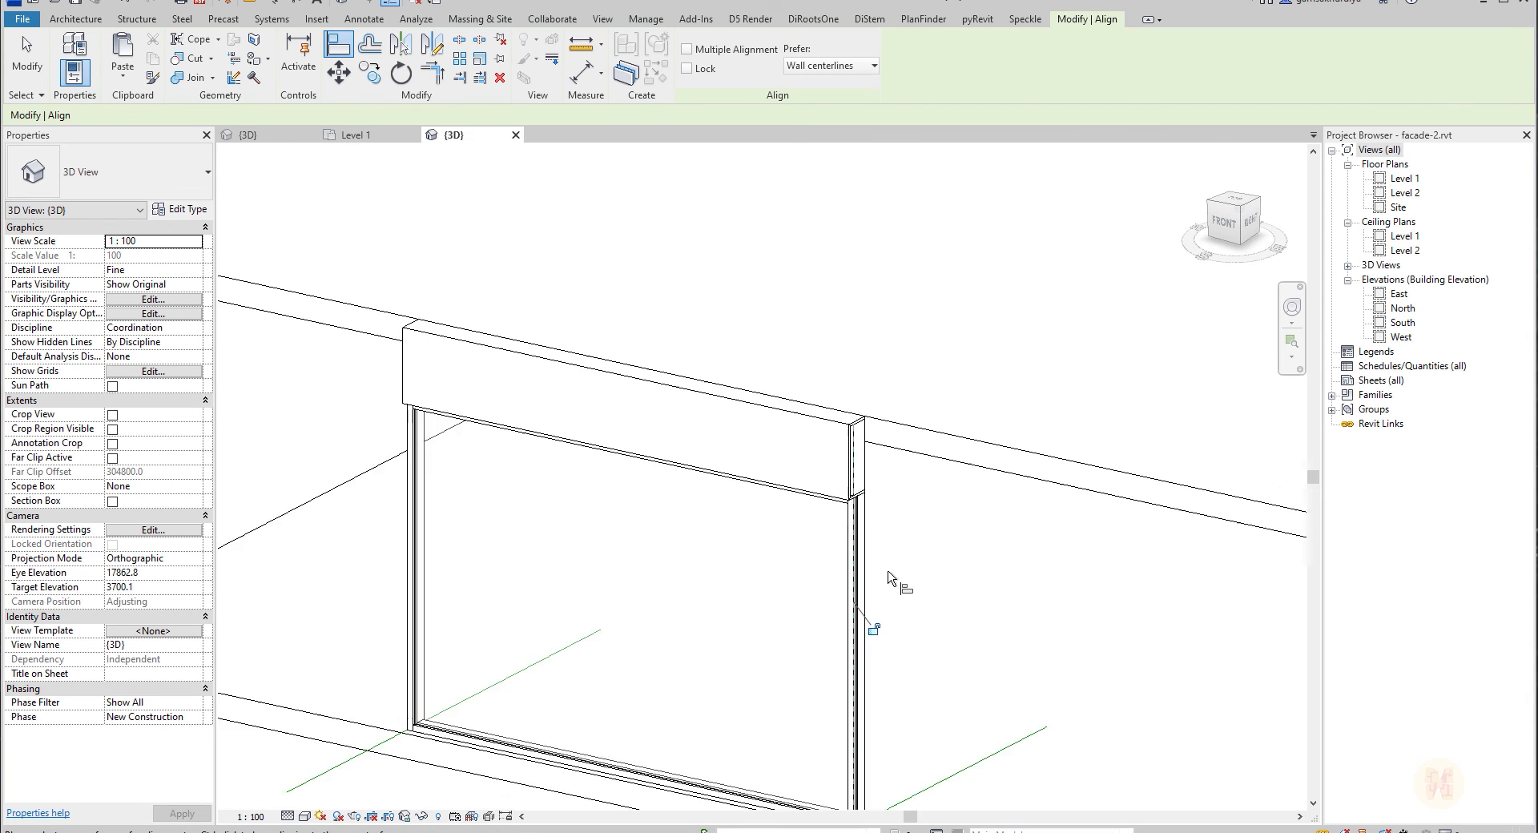
middle_click_drag(599, 603, 763, 591, "shift")
key("Escape")
scroll(458, 561, "up", 5)
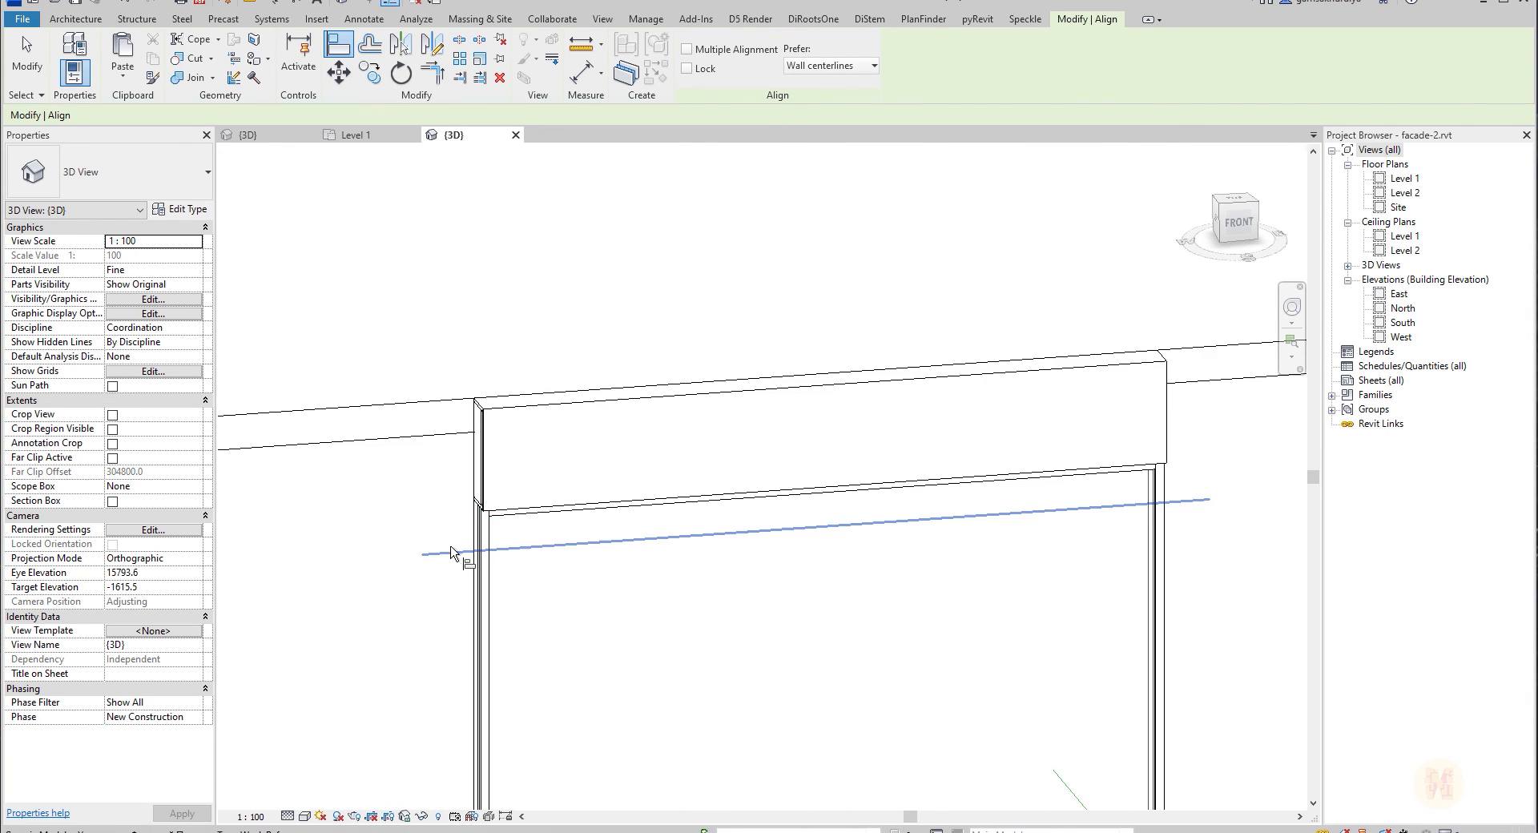
key("Escape")
middle_click_drag(476, 558, 728, 411, "shift")
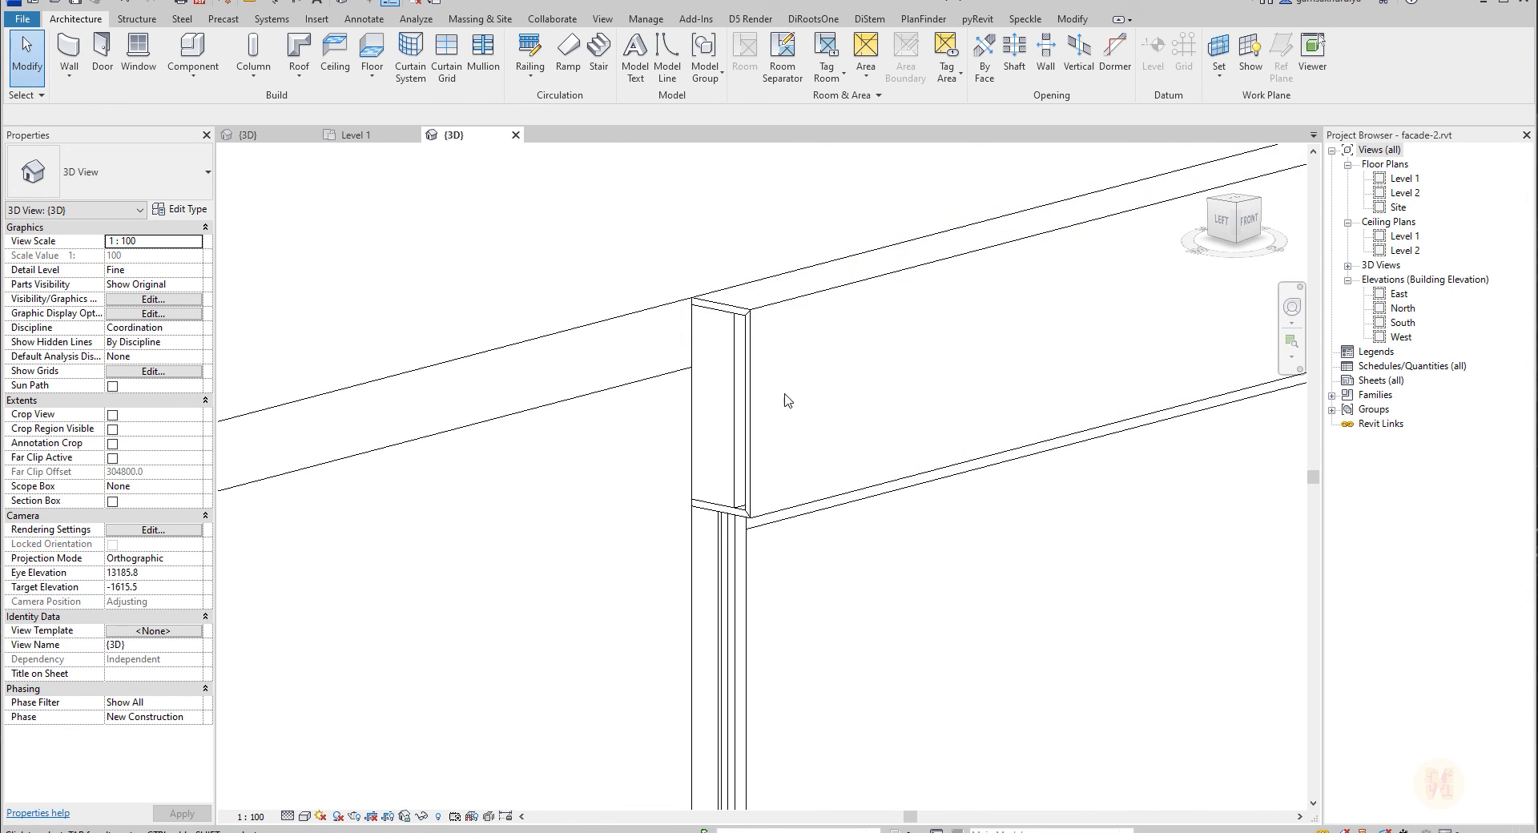
scroll(769, 511, "down", 8)
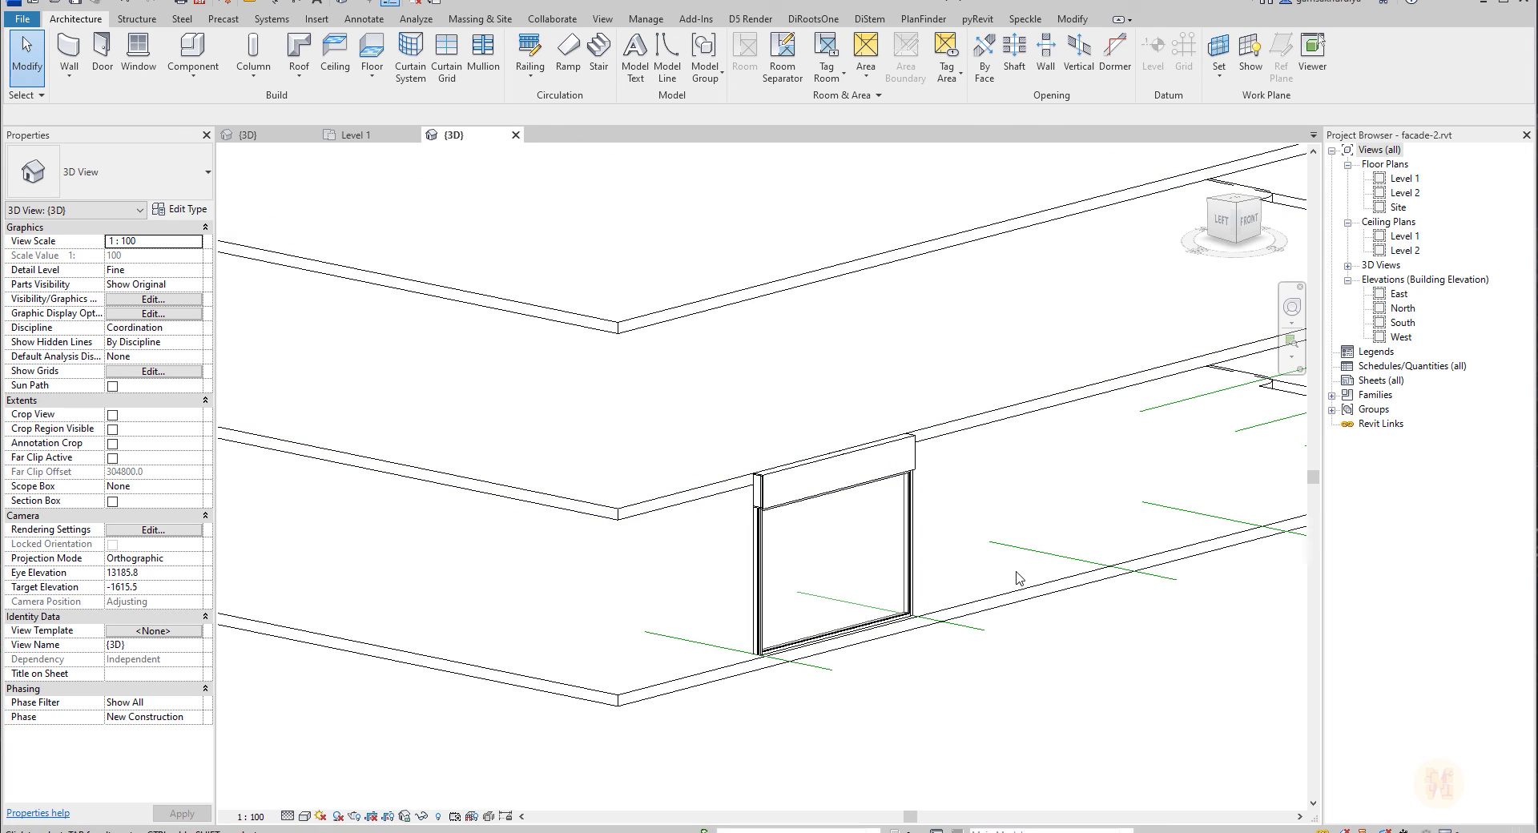
Add a vertical curtain grid line across the new curtain wall, 900 mm from its left end, like the sample curtain wall.
middle_click_drag(1018, 578, 764, 552, "shift")
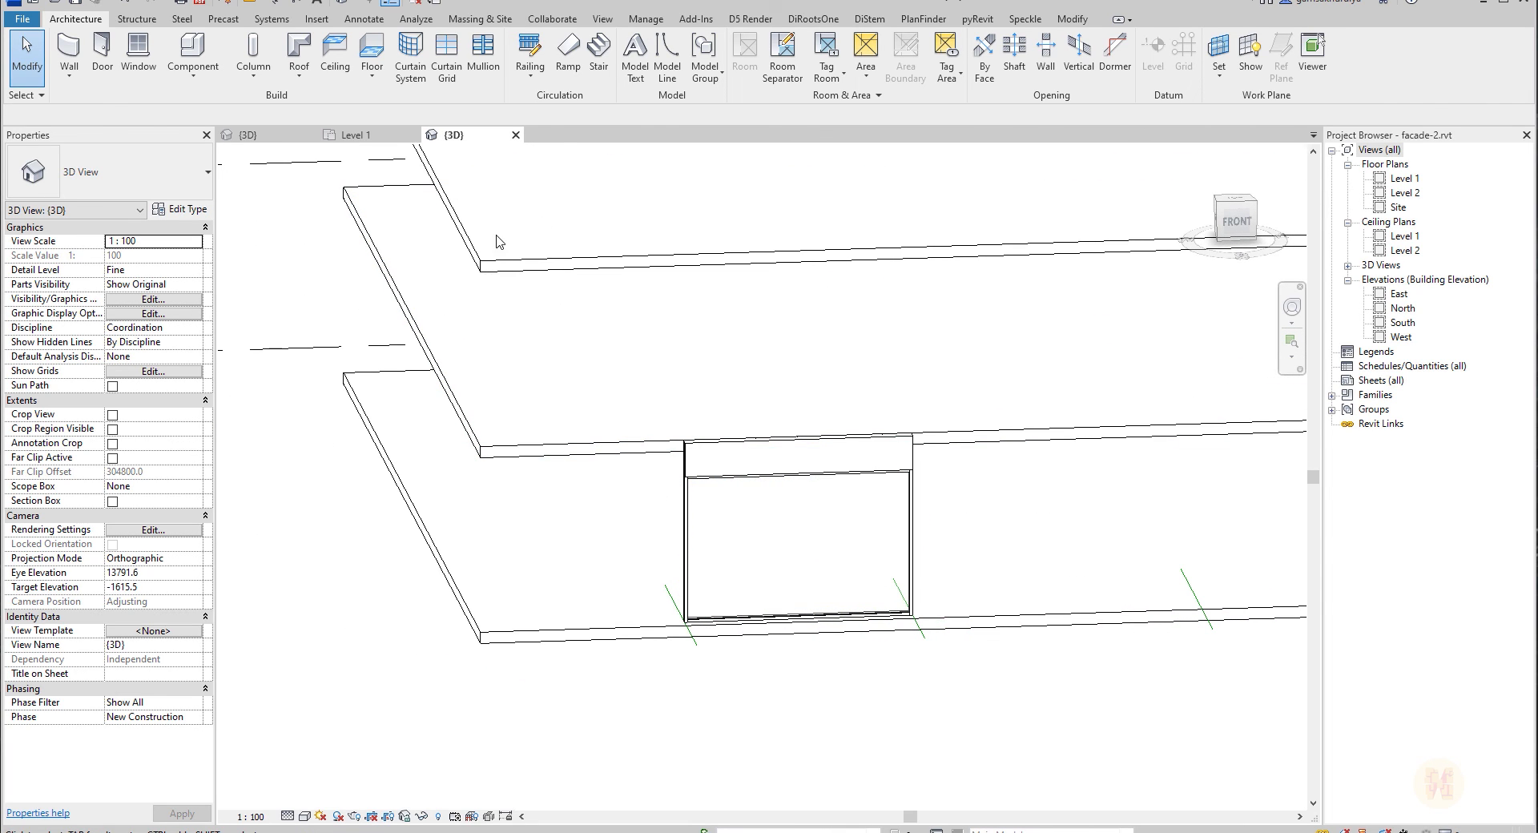
middle_click_drag(602, 479, 1186, 454)
middle_click_drag(775, 483, 1522, 524)
scroll(525, 531, "up", 2)
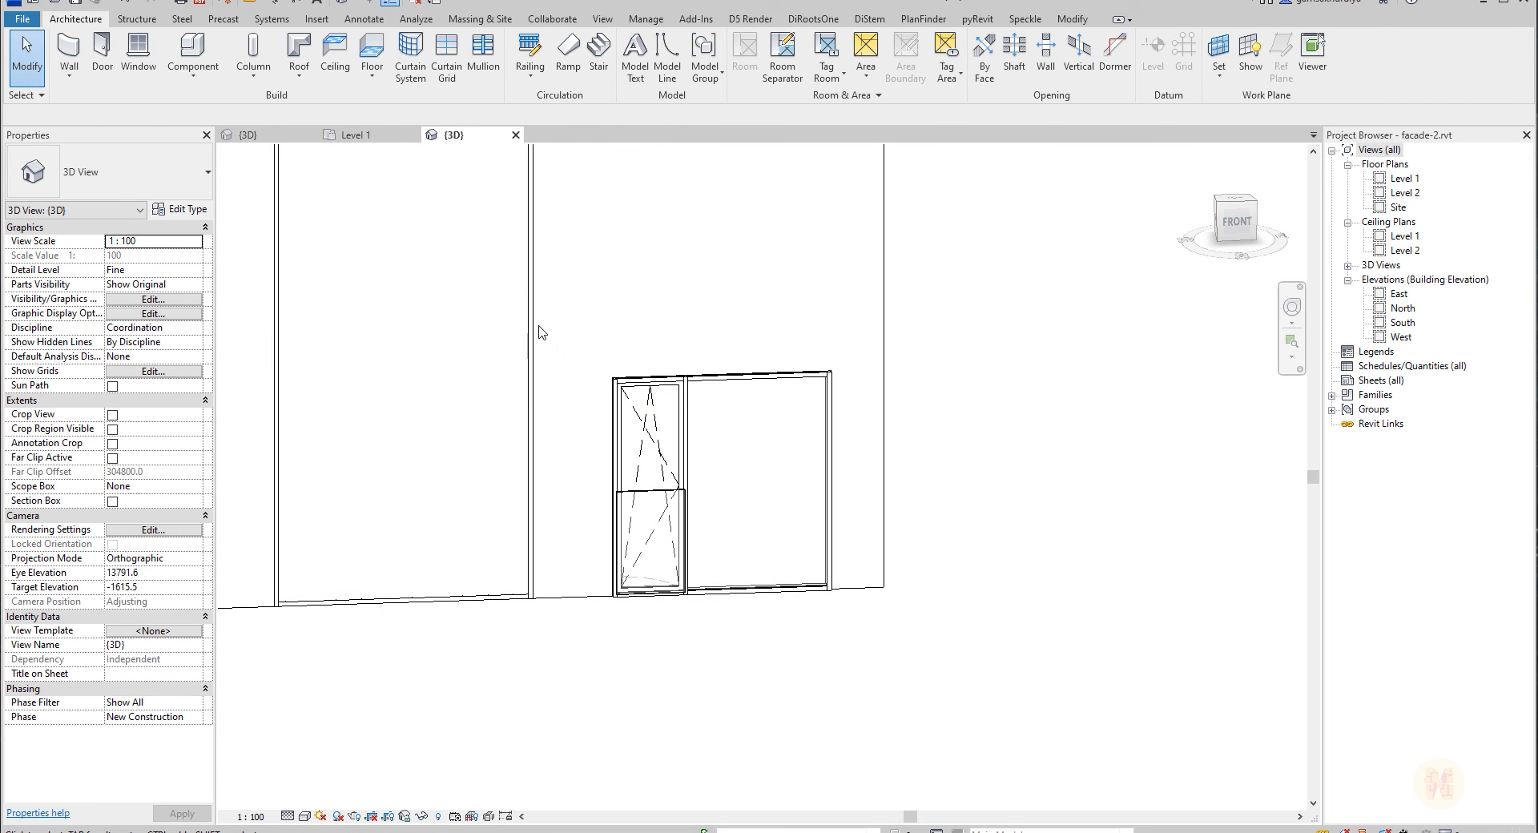
left_click(458, 84)
scroll(619, 380, "down", 5)
middle_click_drag(619, 379, 735, 536, "shift")
scroll(789, 439, "up", 5)
scroll(789, 439, "up", 2)
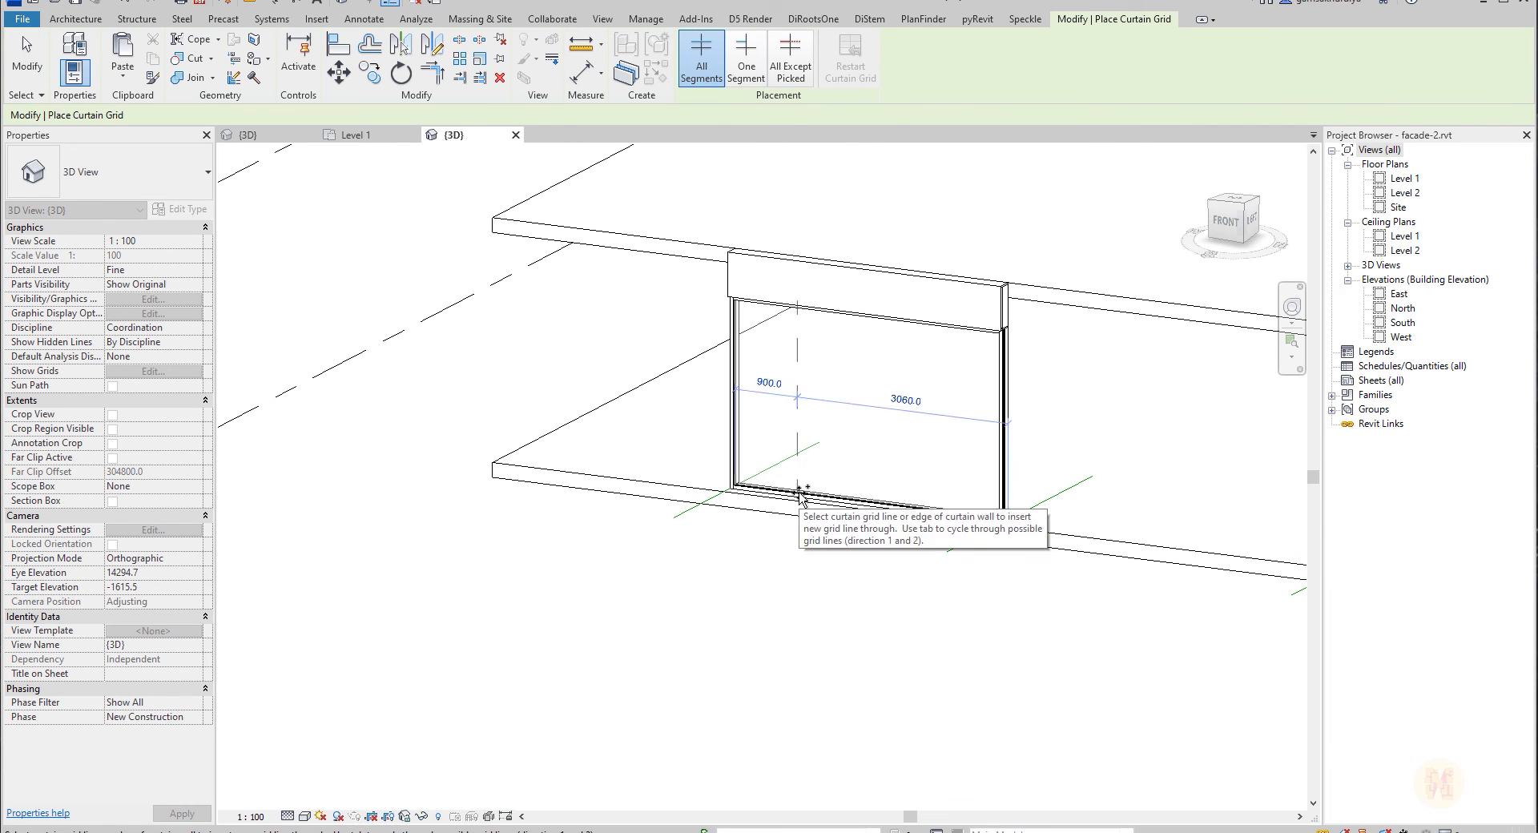
left_click(800, 496)
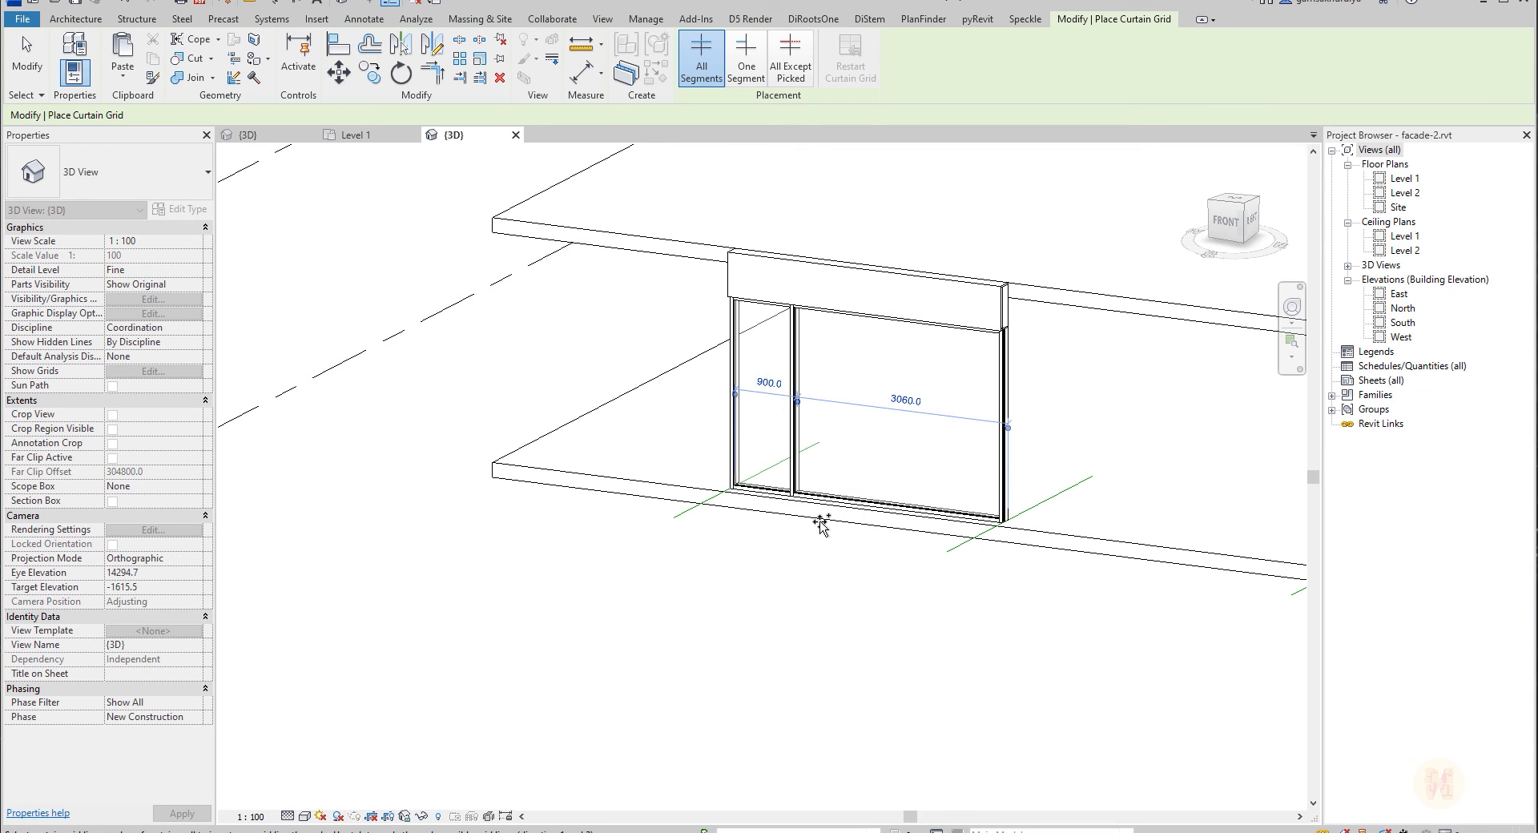
key("Escape")
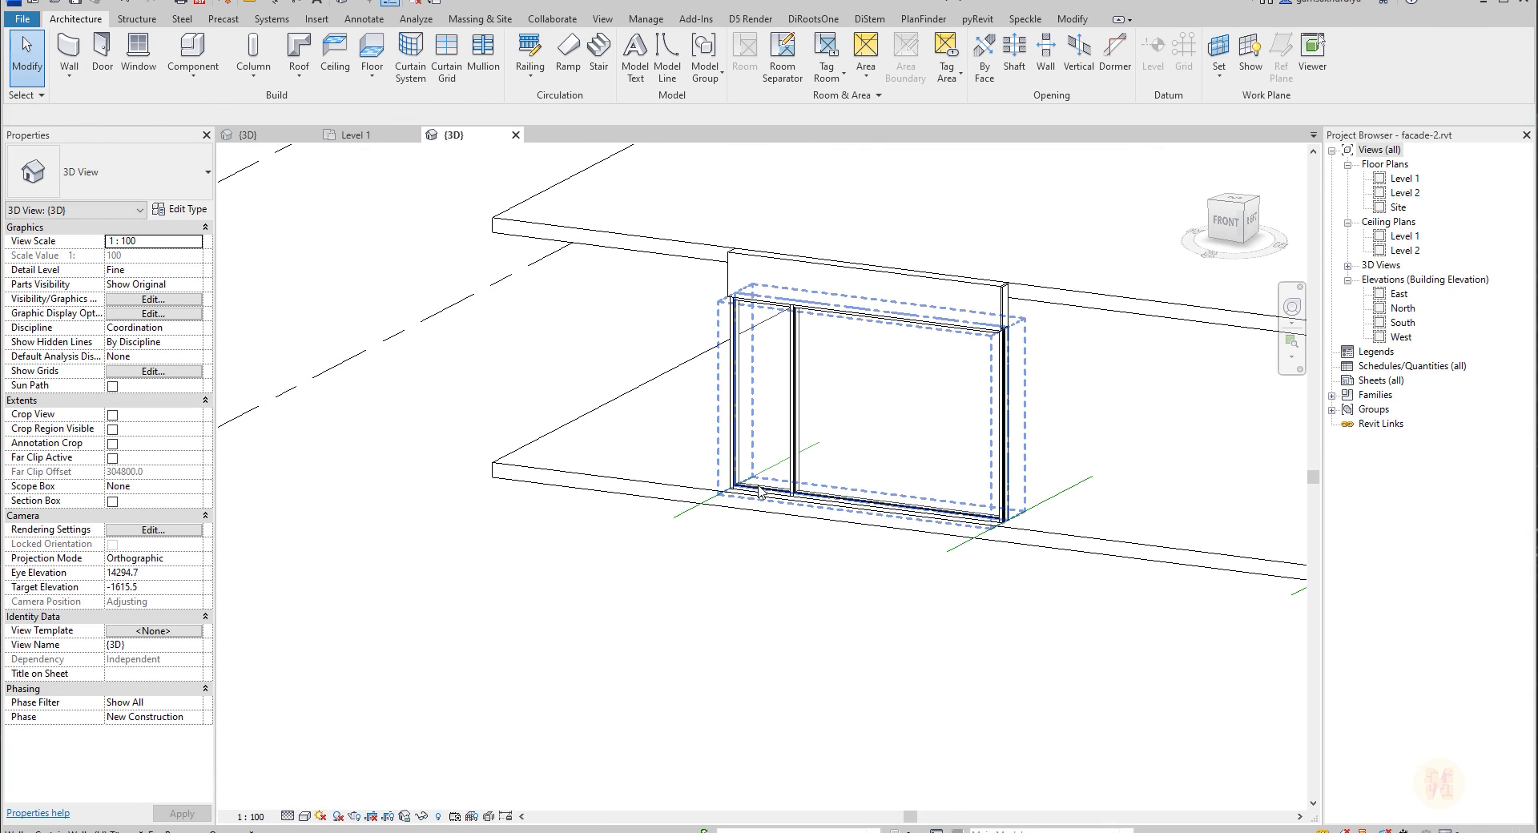
Replace the narrow left panel of the curtain wall with the window АР-Окно_Витражное-1_Створка2, type (ОВ) (1-Ств-ЛВ) (Вылет 136)_ с ограждением, and inspect it.
key("Tab")
key("Tab")
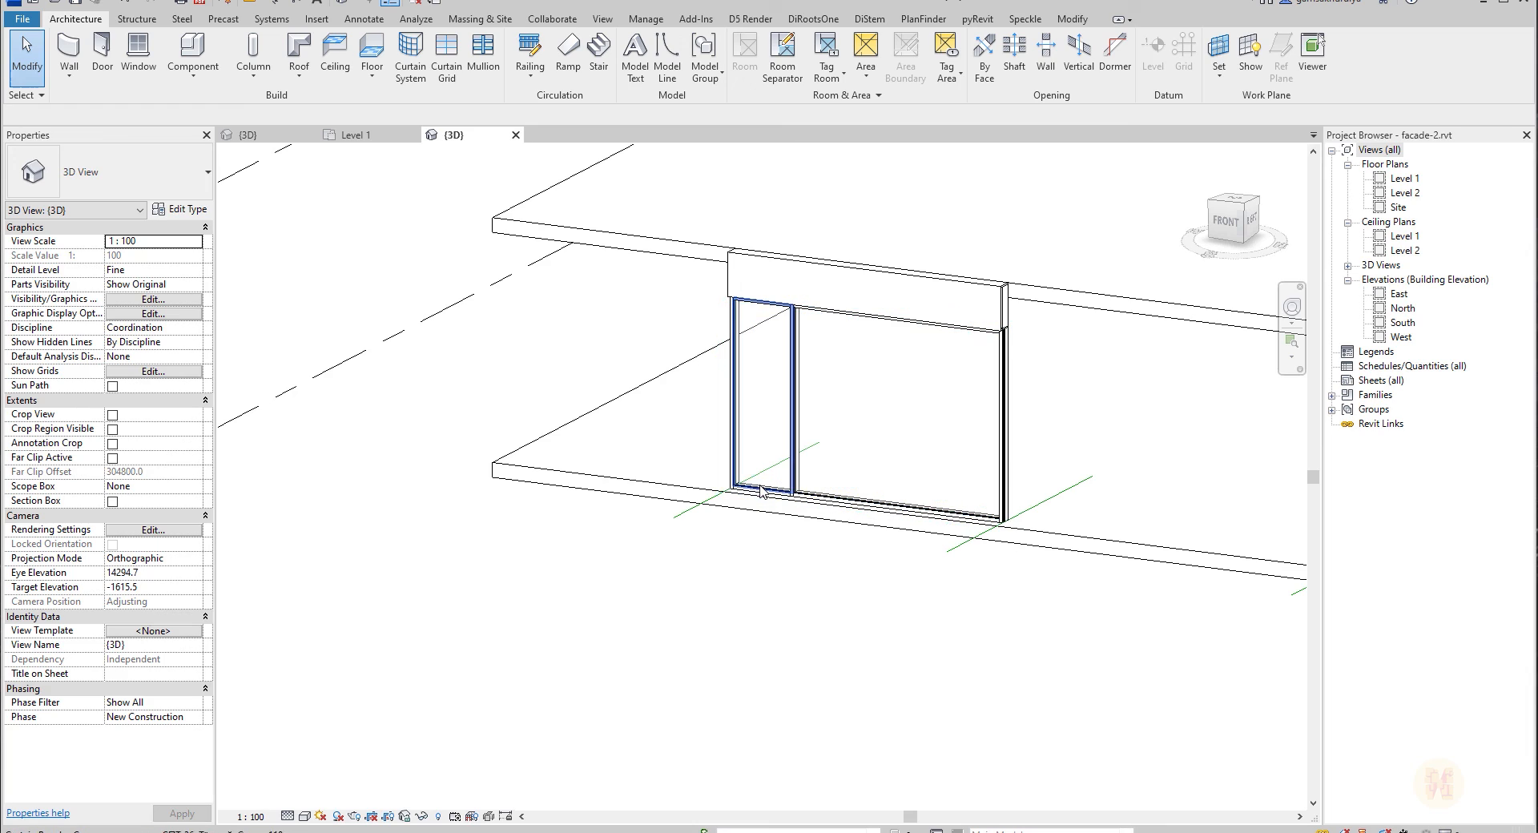
left_click(761, 491)
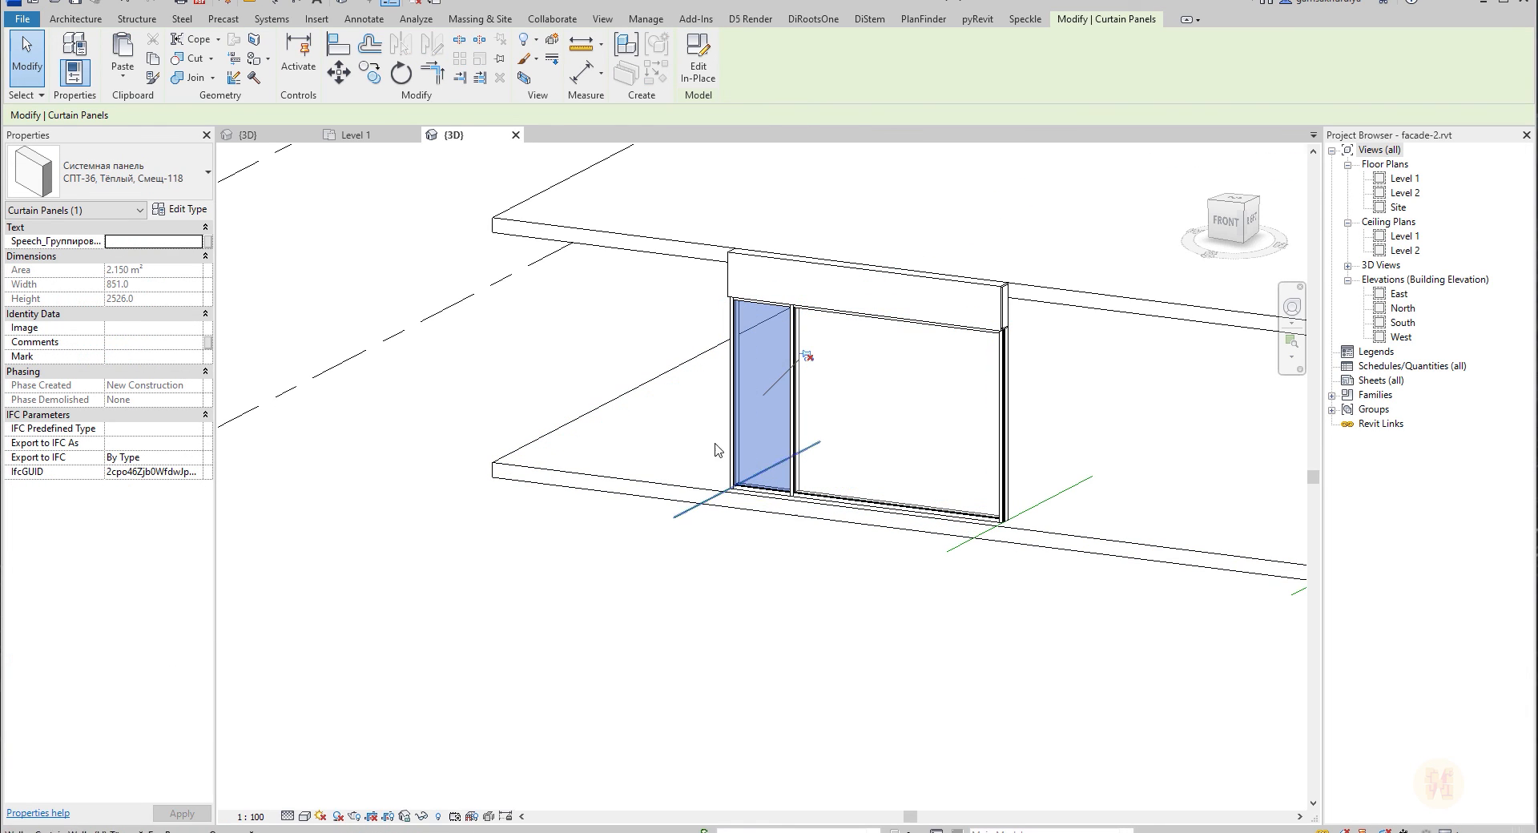
left_click(111, 181)
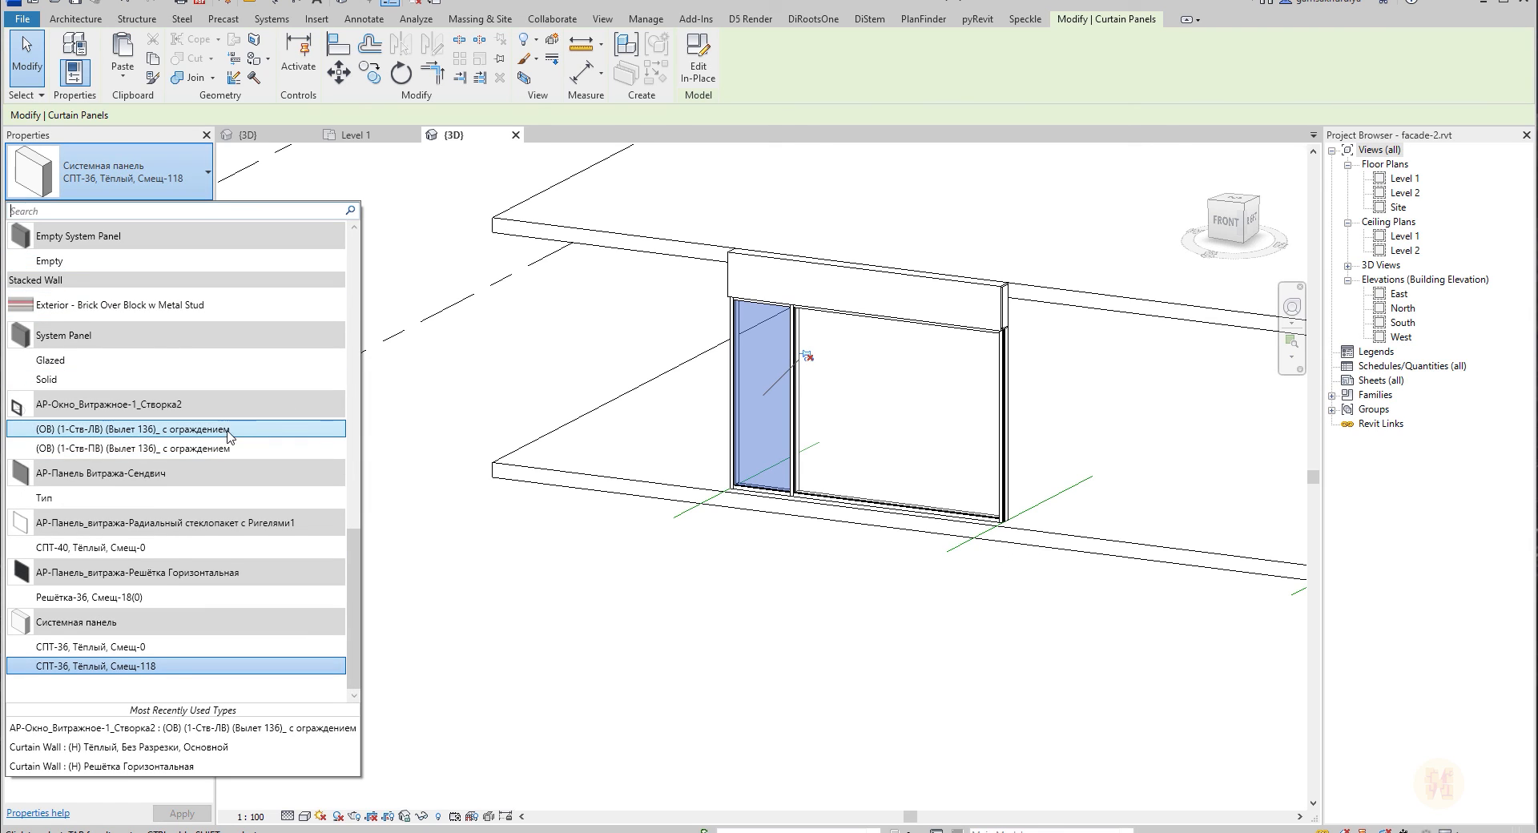
left_click(210, 431)
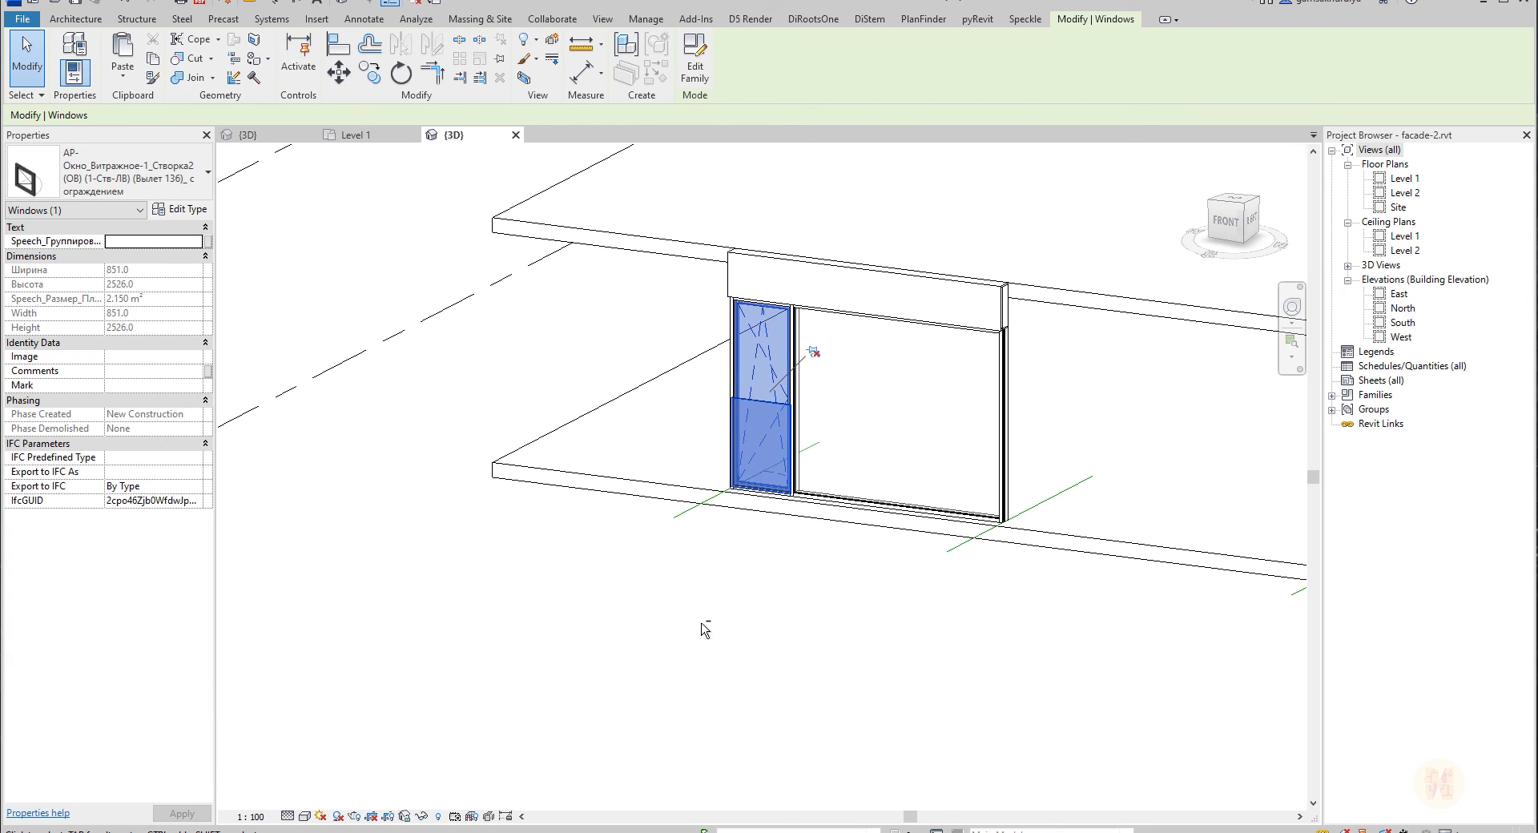
middle_click_drag(701, 629, 1013, 632, "shift")
left_click(1012, 632)
scroll(842, 460, "up", 4)
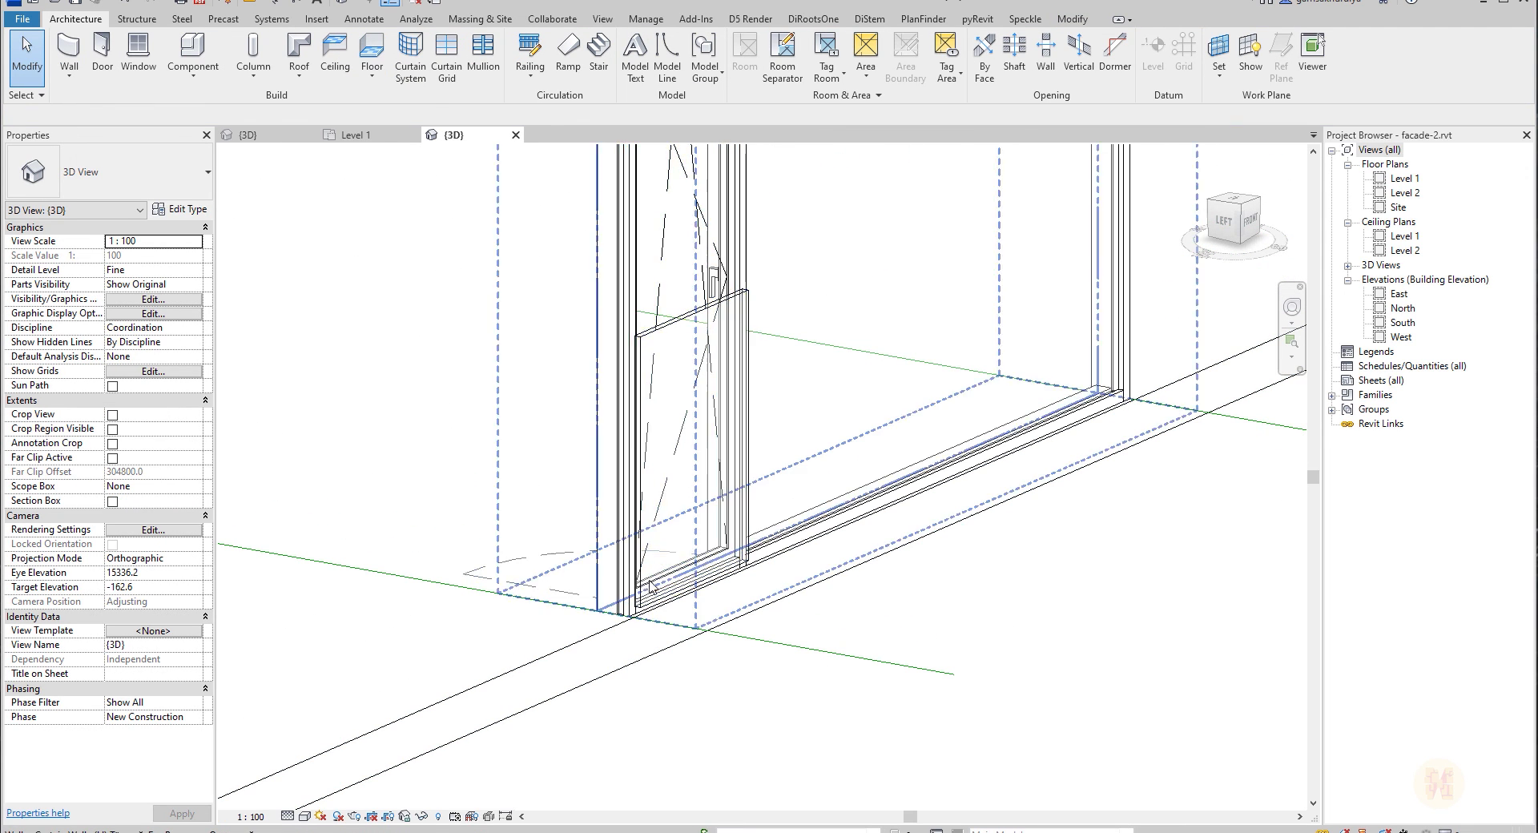
scroll(650, 585, "down", 3)
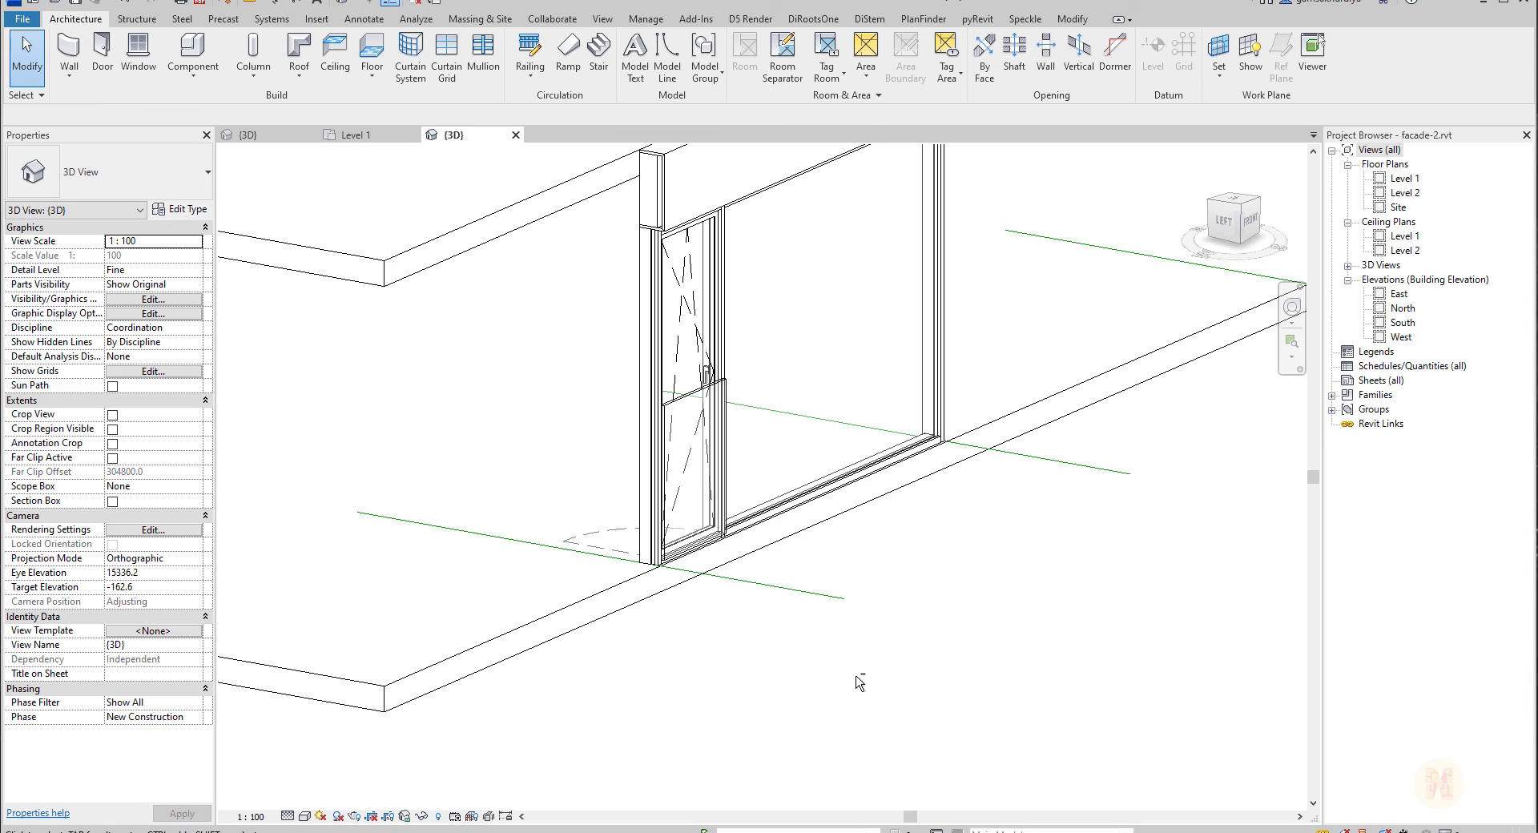
middle_click_drag(859, 681, 812, 641, "shift")
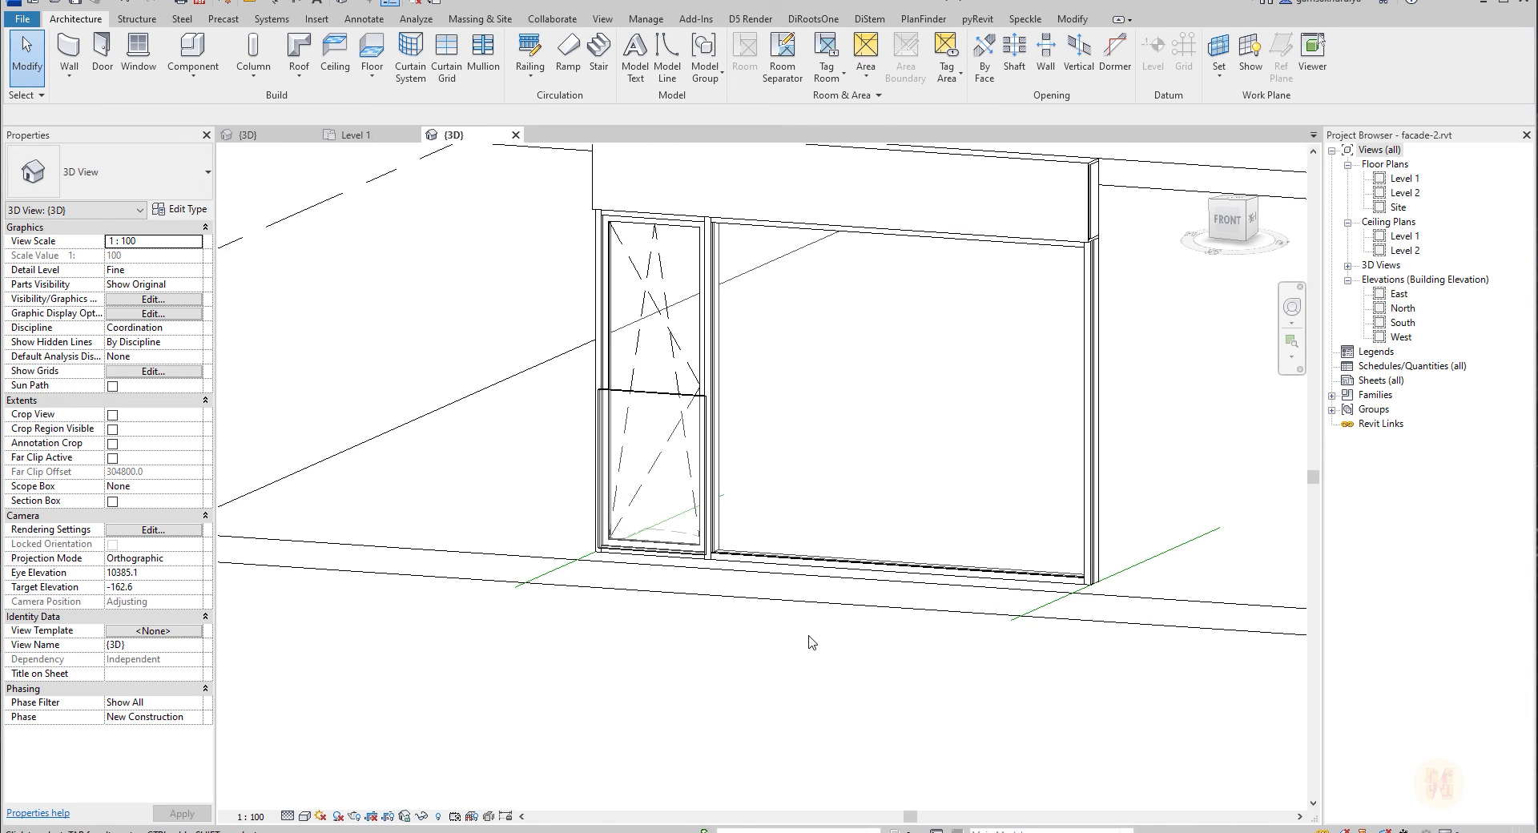
scroll(809, 636, "down", 4)
middle_click_drag(702, 653, 867, 668, "shift")
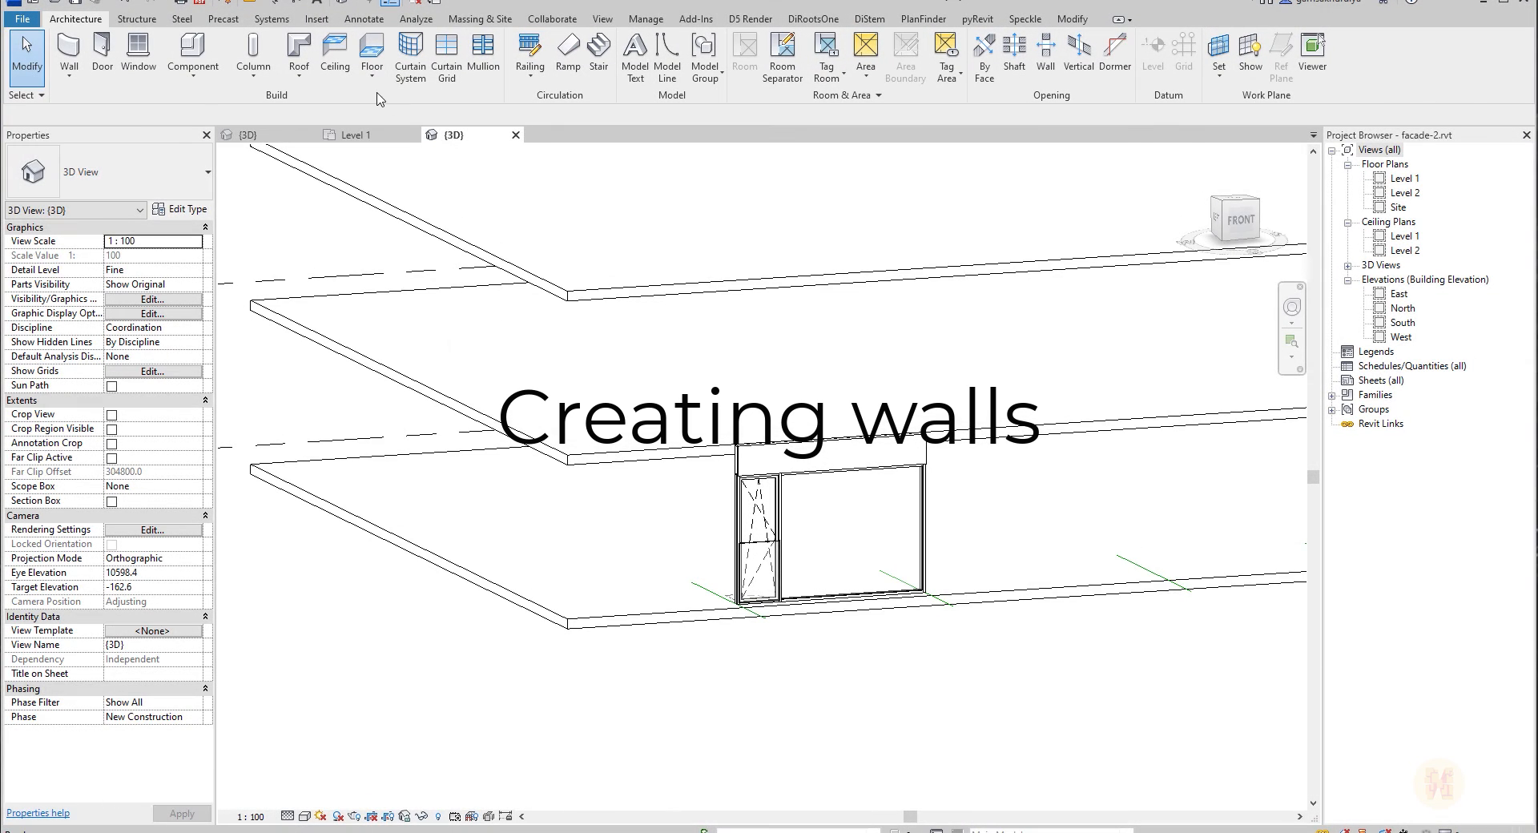
Start a wall in the Level 1 plan with the basic wall type (Н) У-170.
left_click(375, 138)
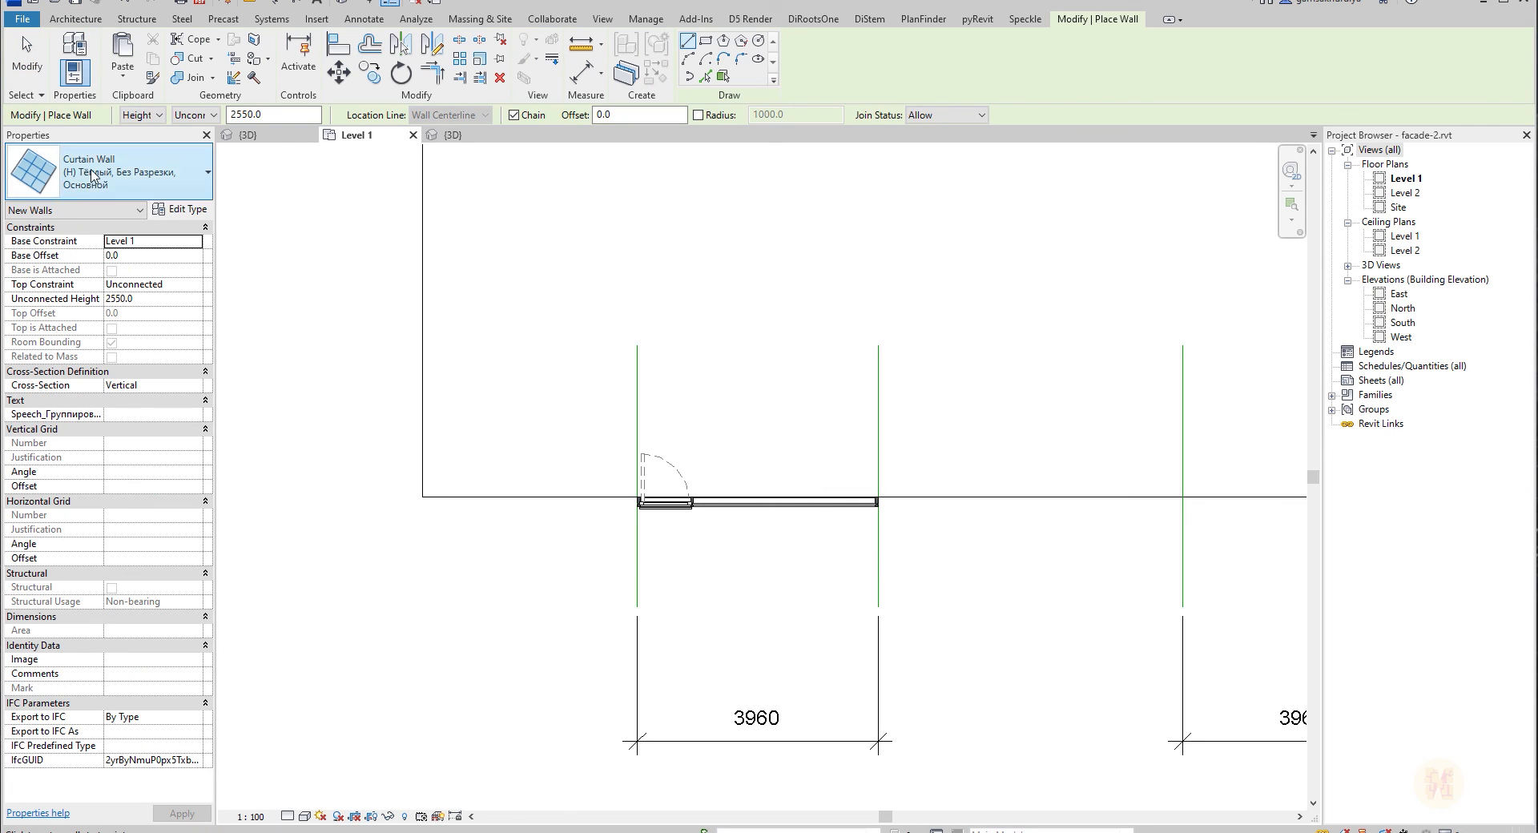
left_click(128, 173)
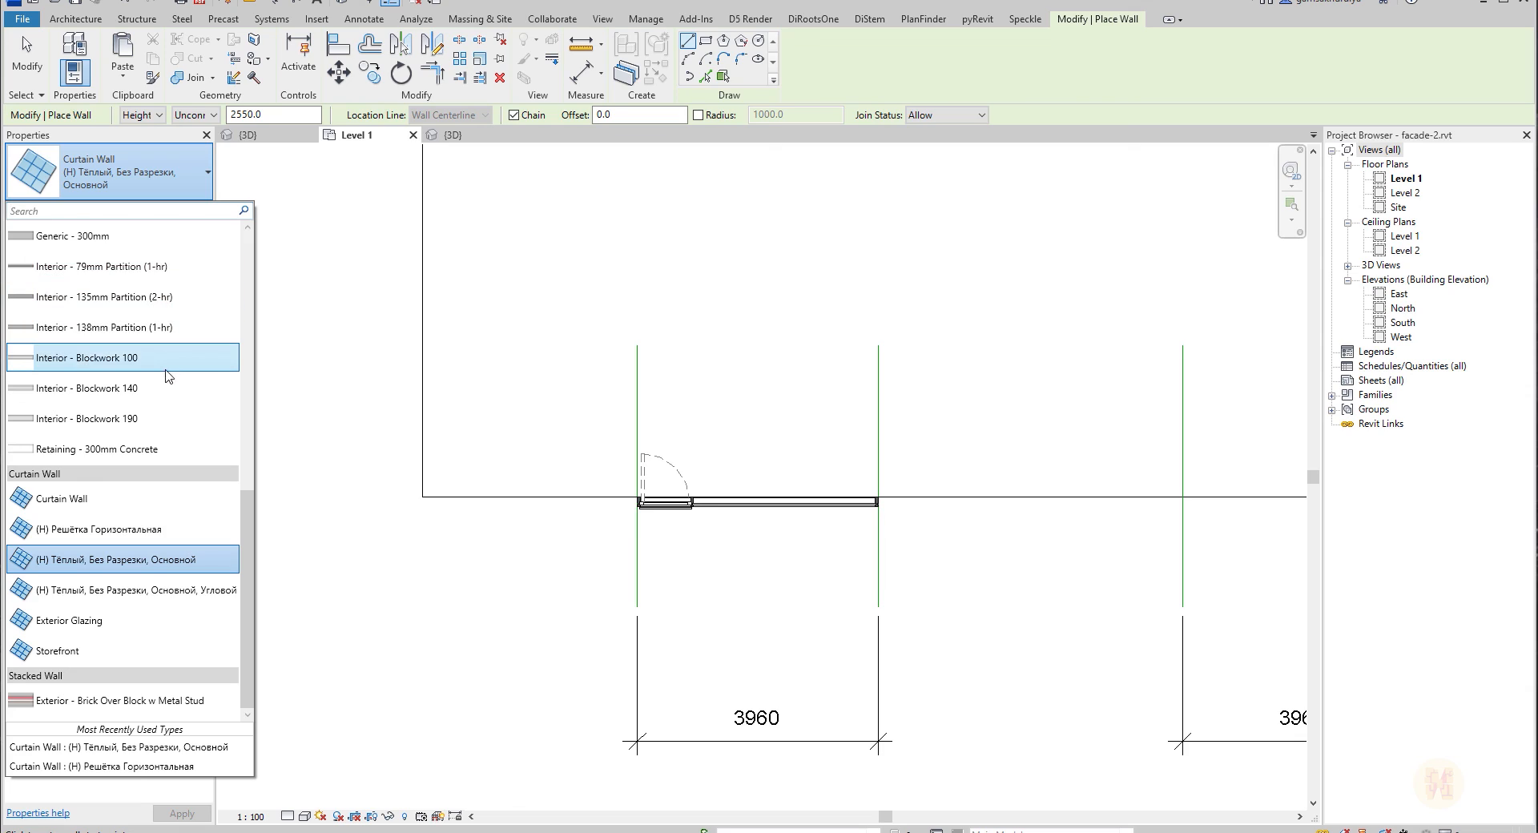
scroll(162, 400, "up", 7)
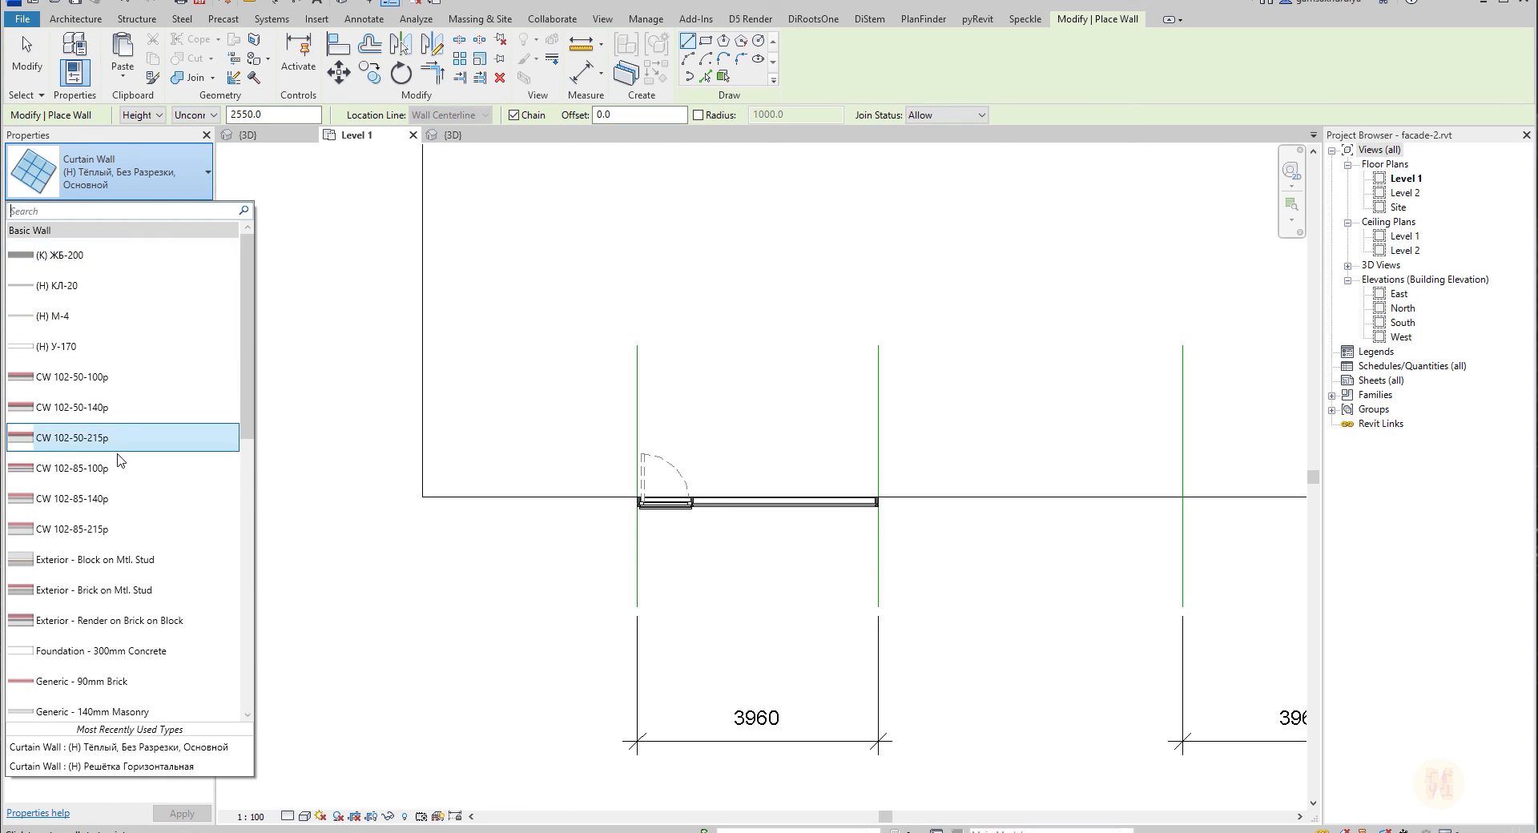
scroll(120, 360, "down", 1)
left_click(102, 266)
scroll(913, 398, "up", 5)
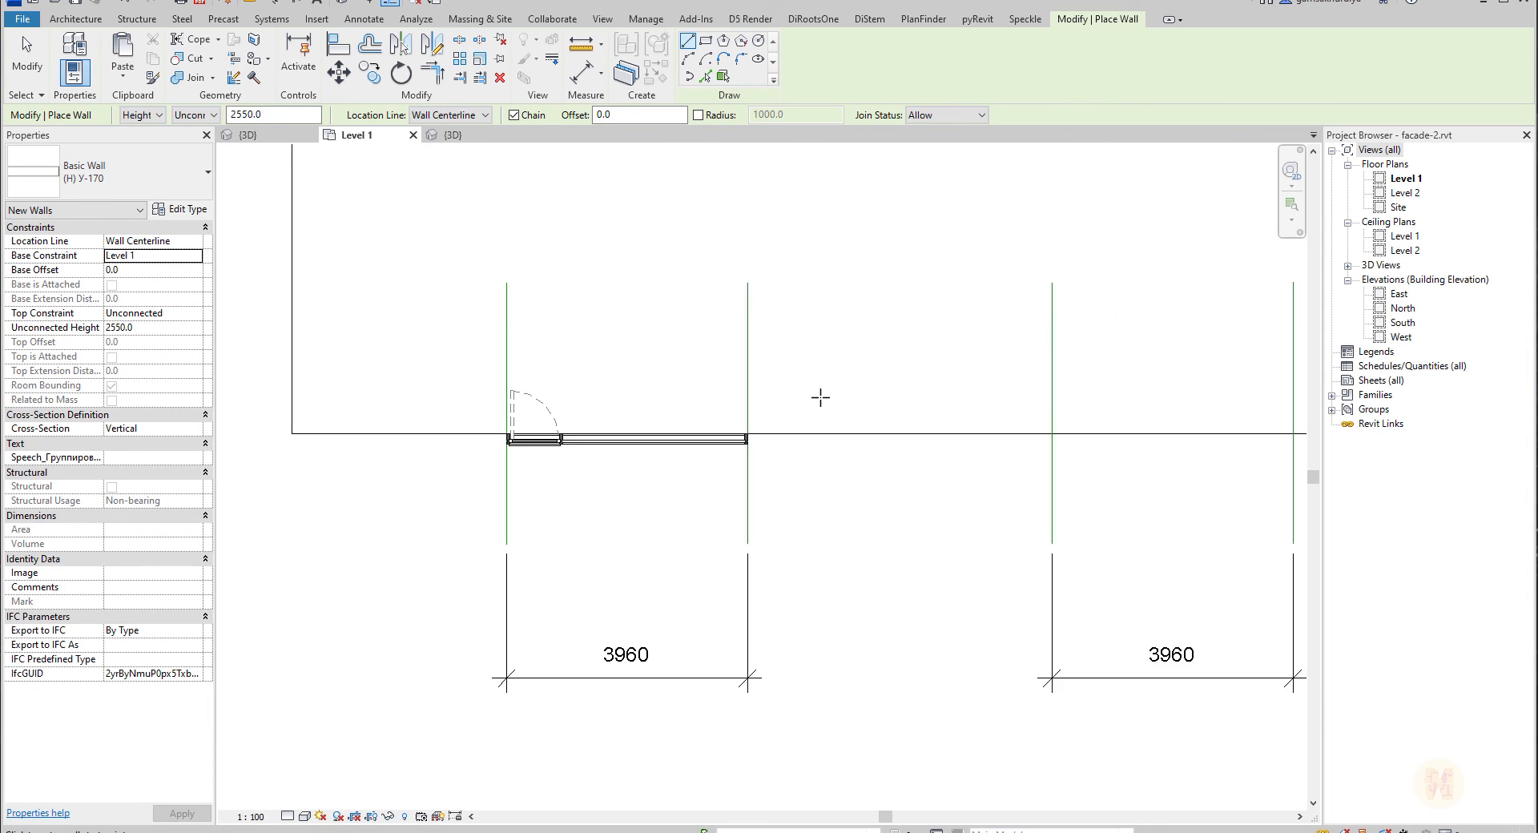
scroll(694, 462, "up", 3)
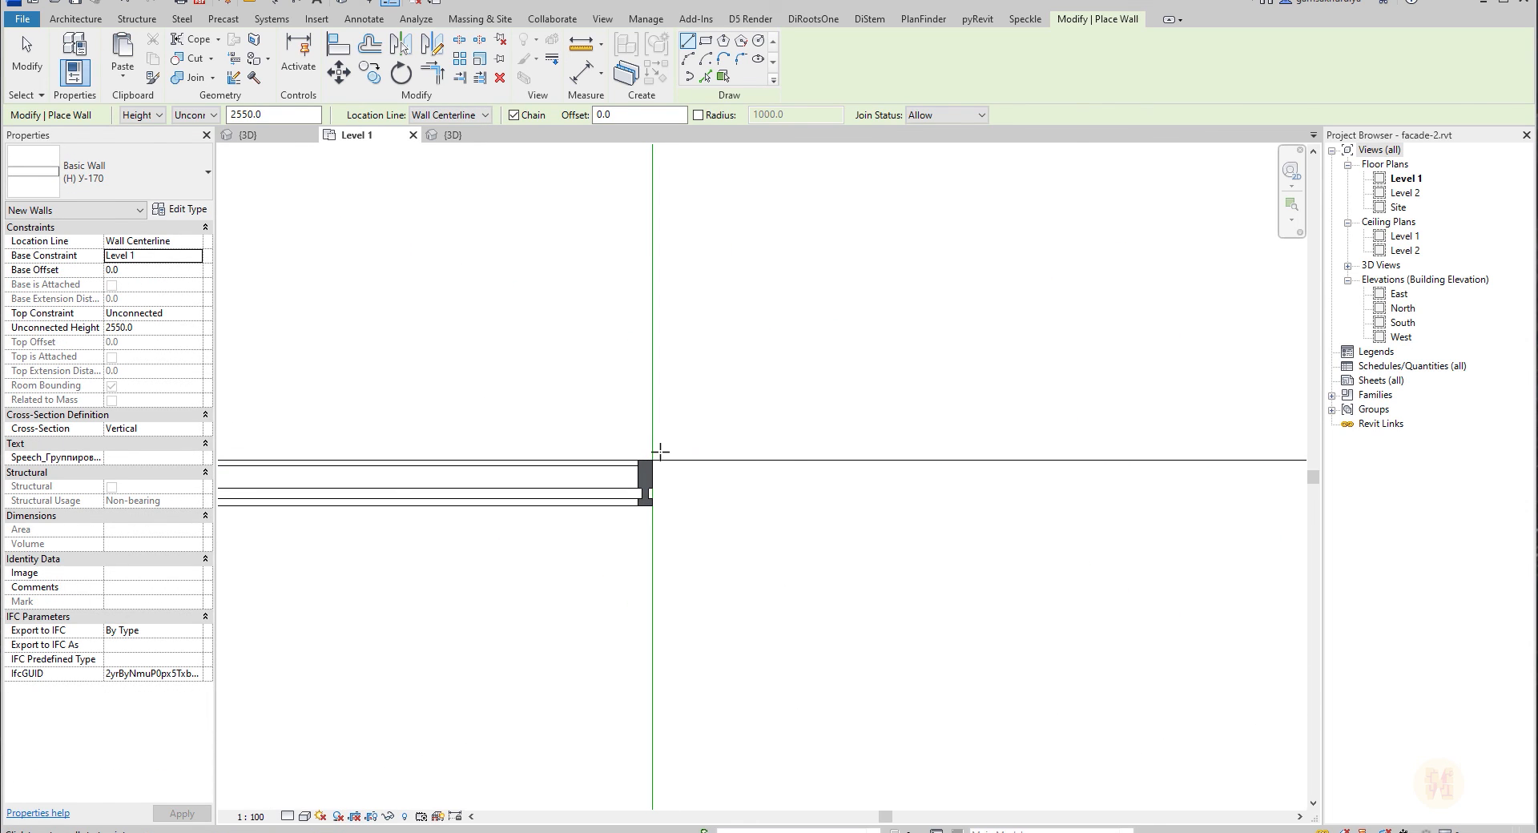
left_click(657, 454)
scroll(844, 371, "down", 3)
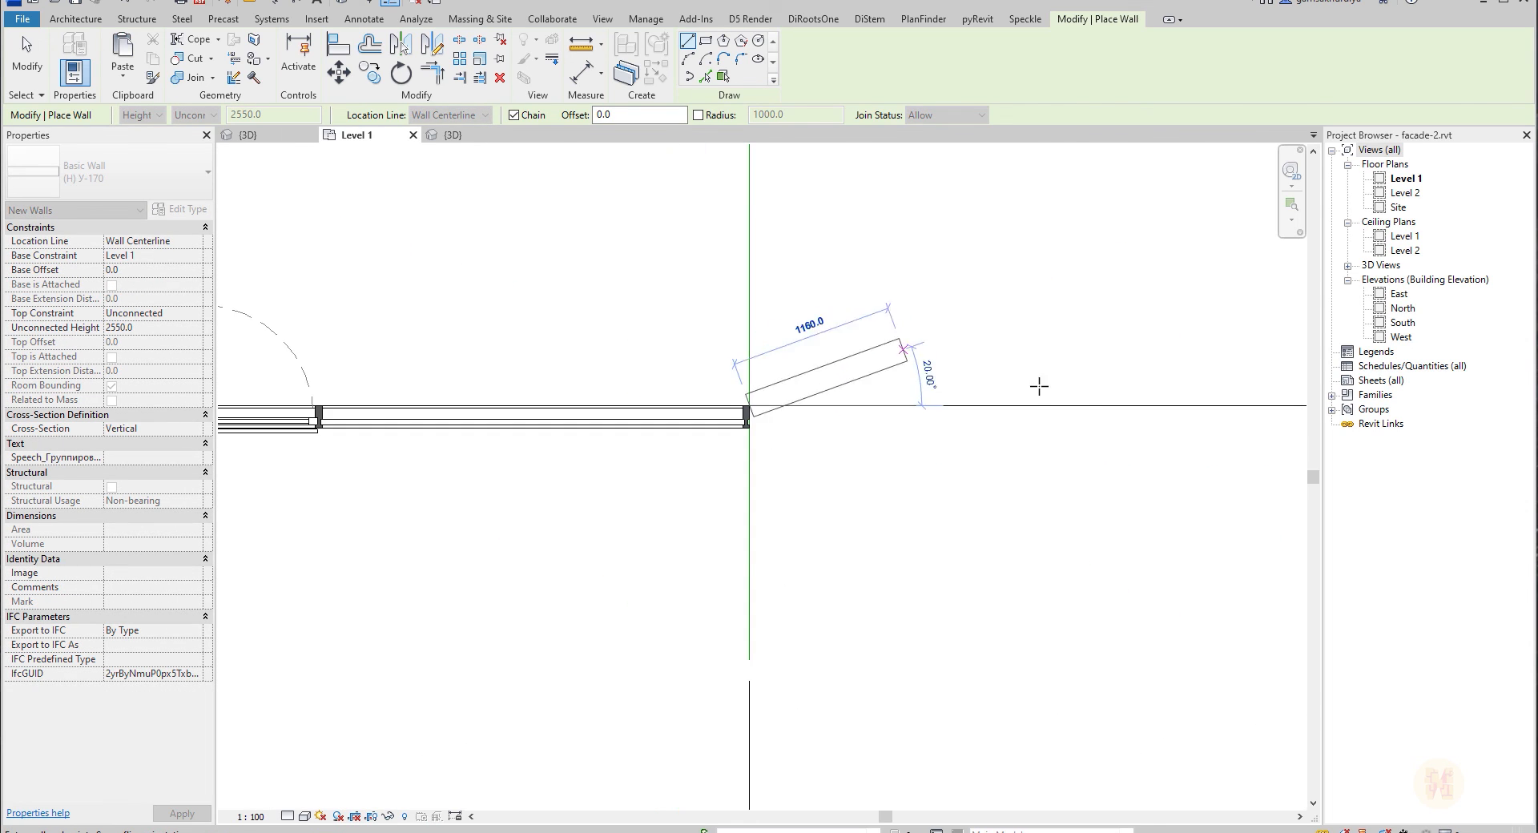
middle_click_drag(1105, 426, 897, 425)
key("Escape")
scroll(570, 425, "up", 2)
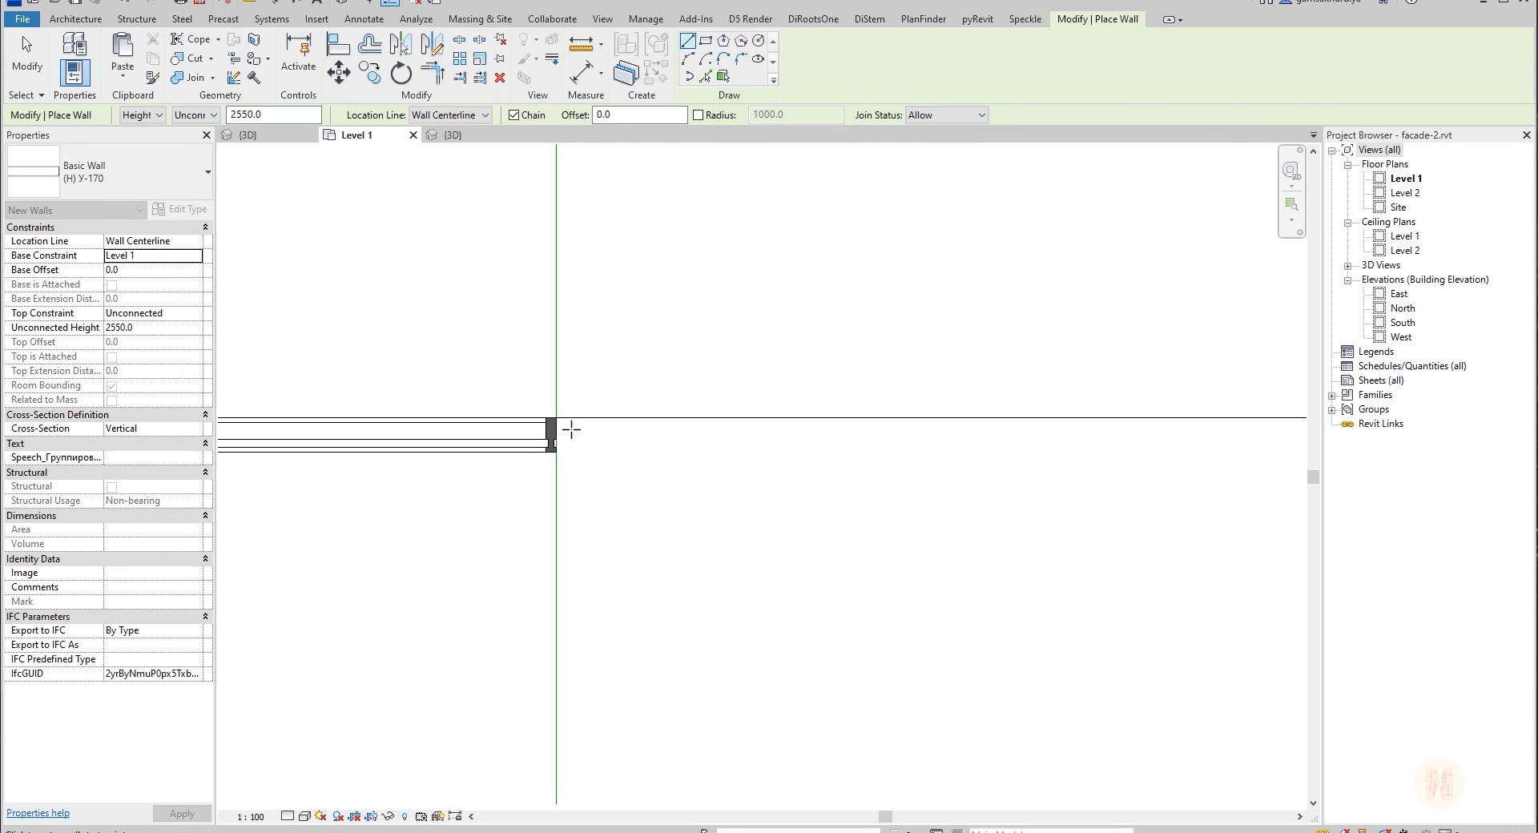
key("Escape")
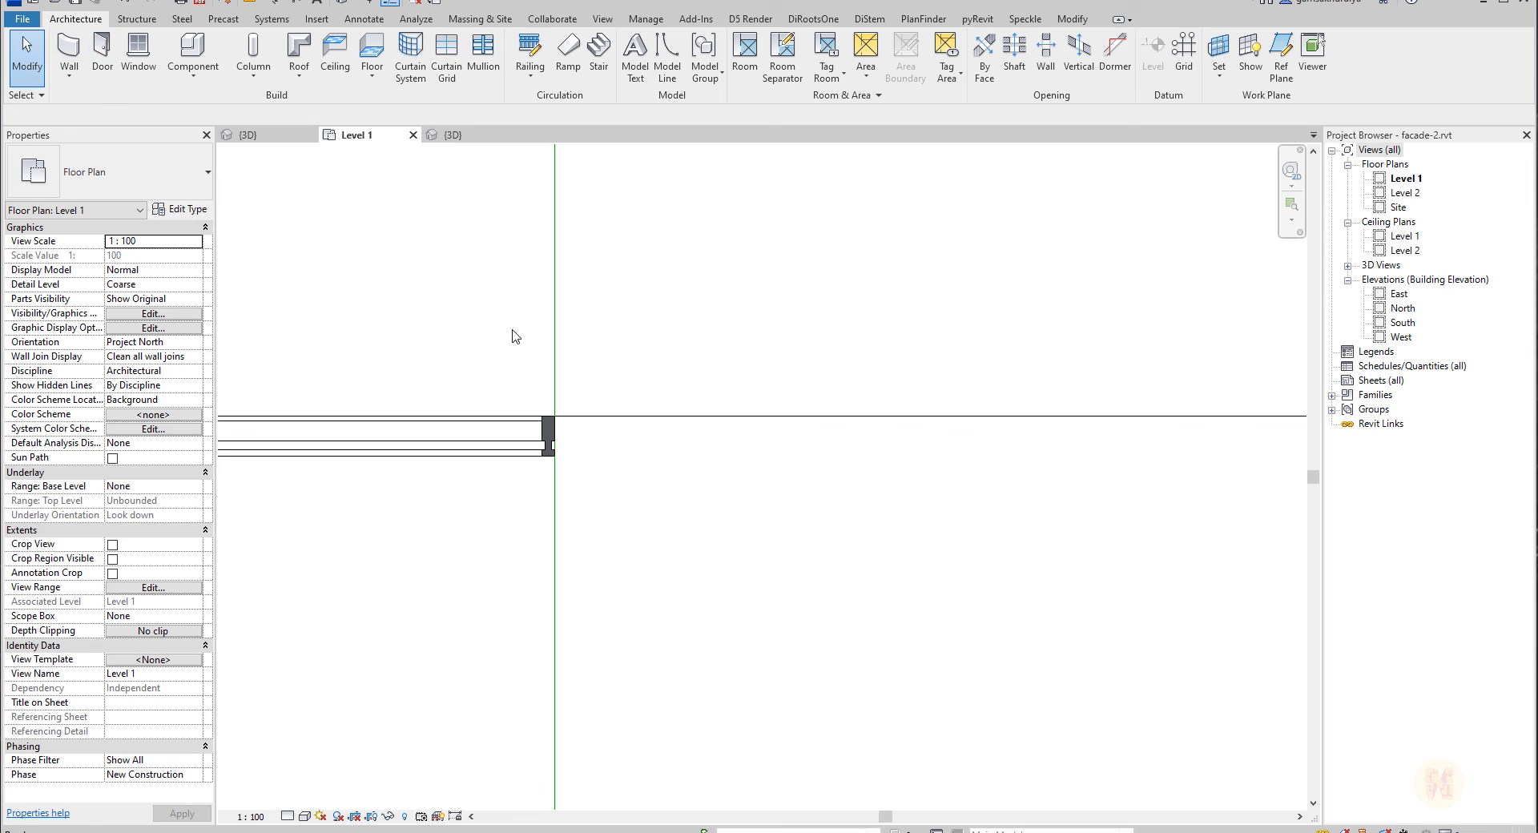
Draw a 5000 mm (Н) У-170 wall along the slab edge from the curtain wall's end to the next marked line, located by Finish Face: Exterior.
key("w")
key("a")
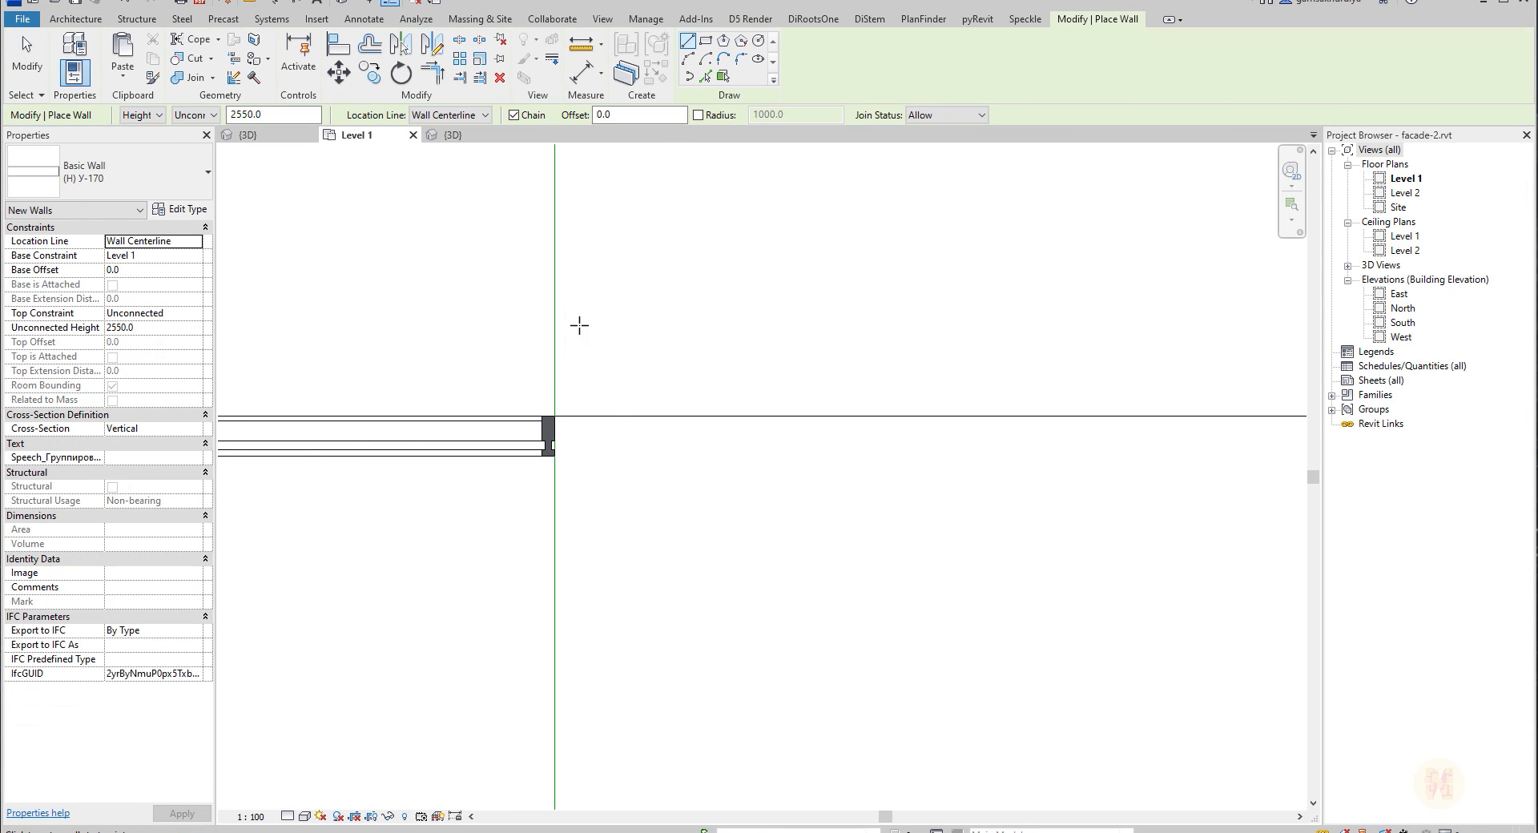
left_click(480, 115)
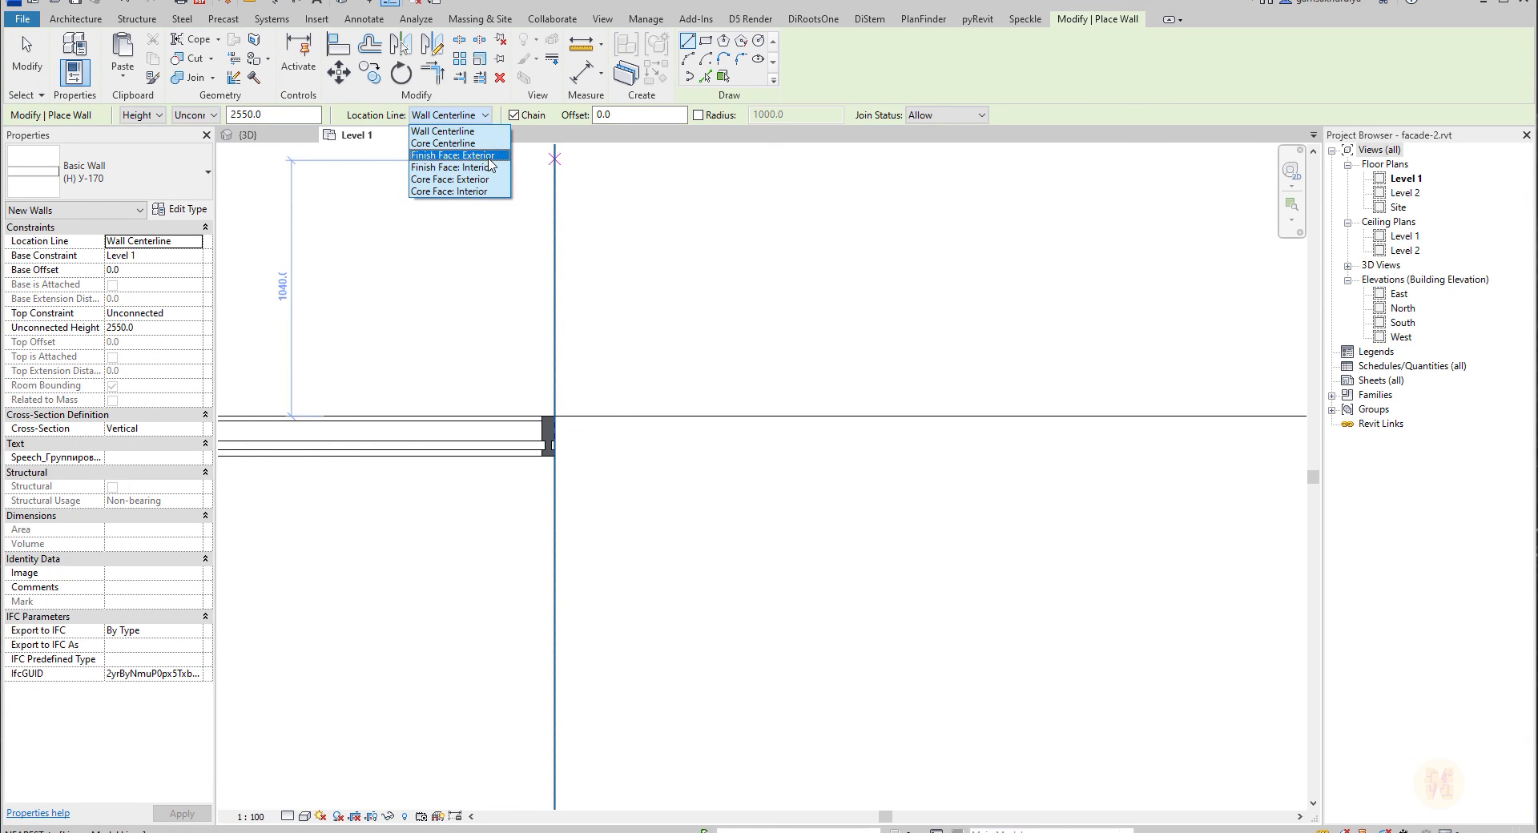
left_click(491, 157)
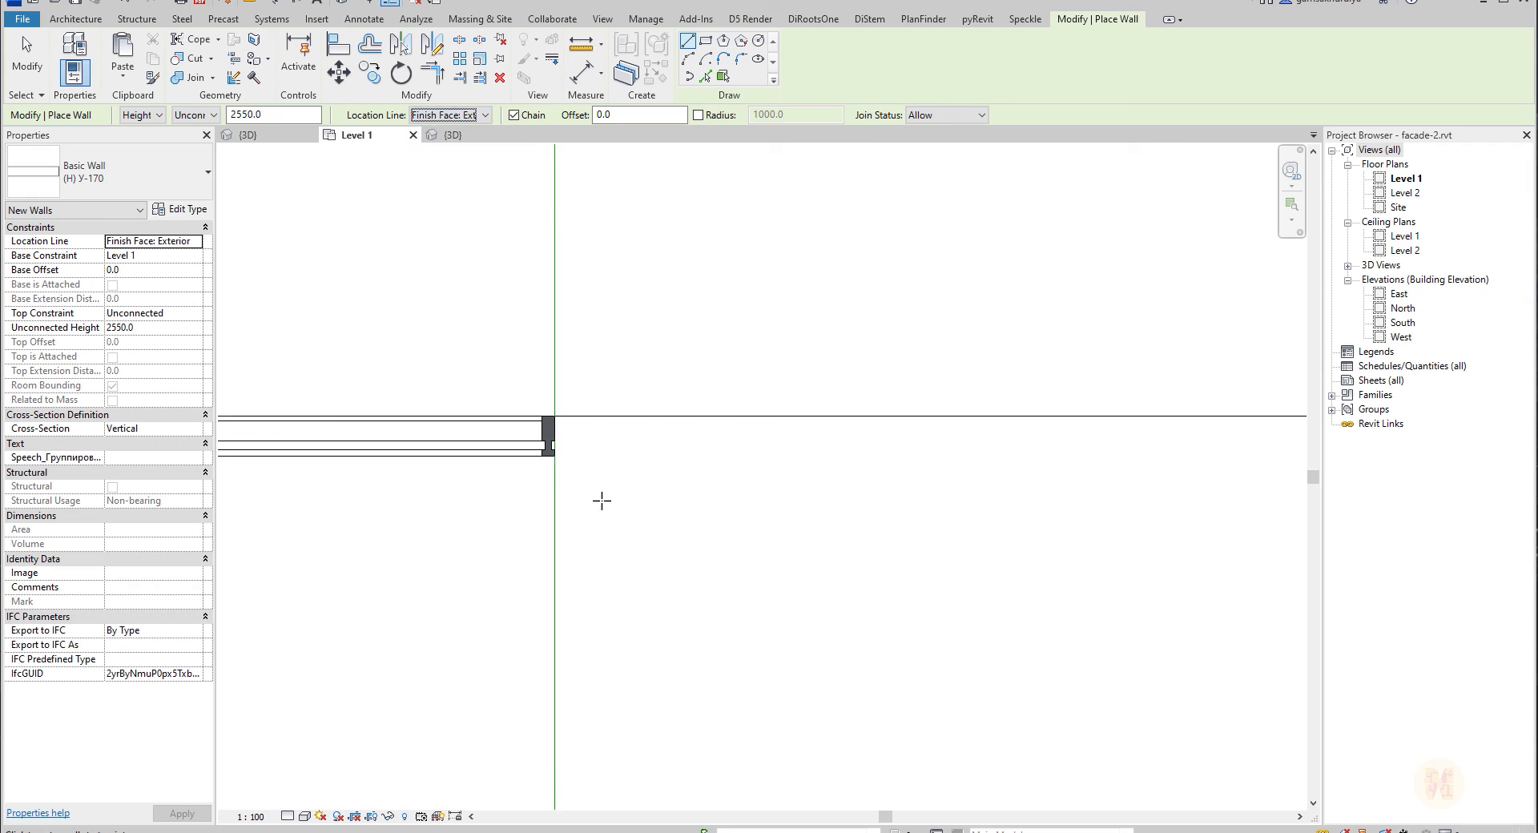
left_click(555, 417)
scroll(870, 416, "down", 2)
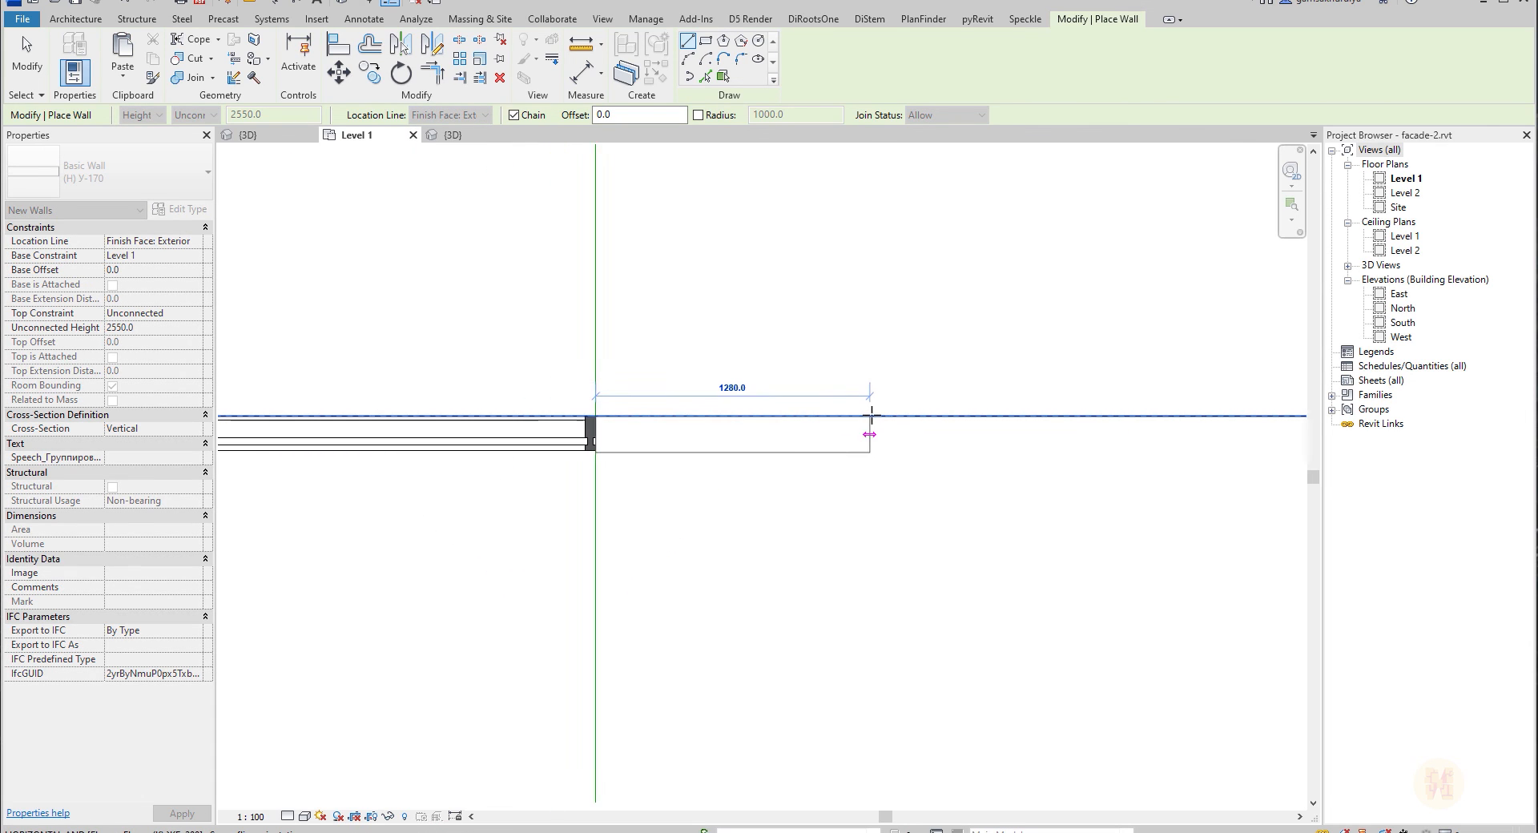
middle_click_drag(1079, 438, 892, 426)
middle_click_drag(1059, 390, 703, 417)
middle_click_drag(1009, 423, 926, 433)
left_click(939, 441)
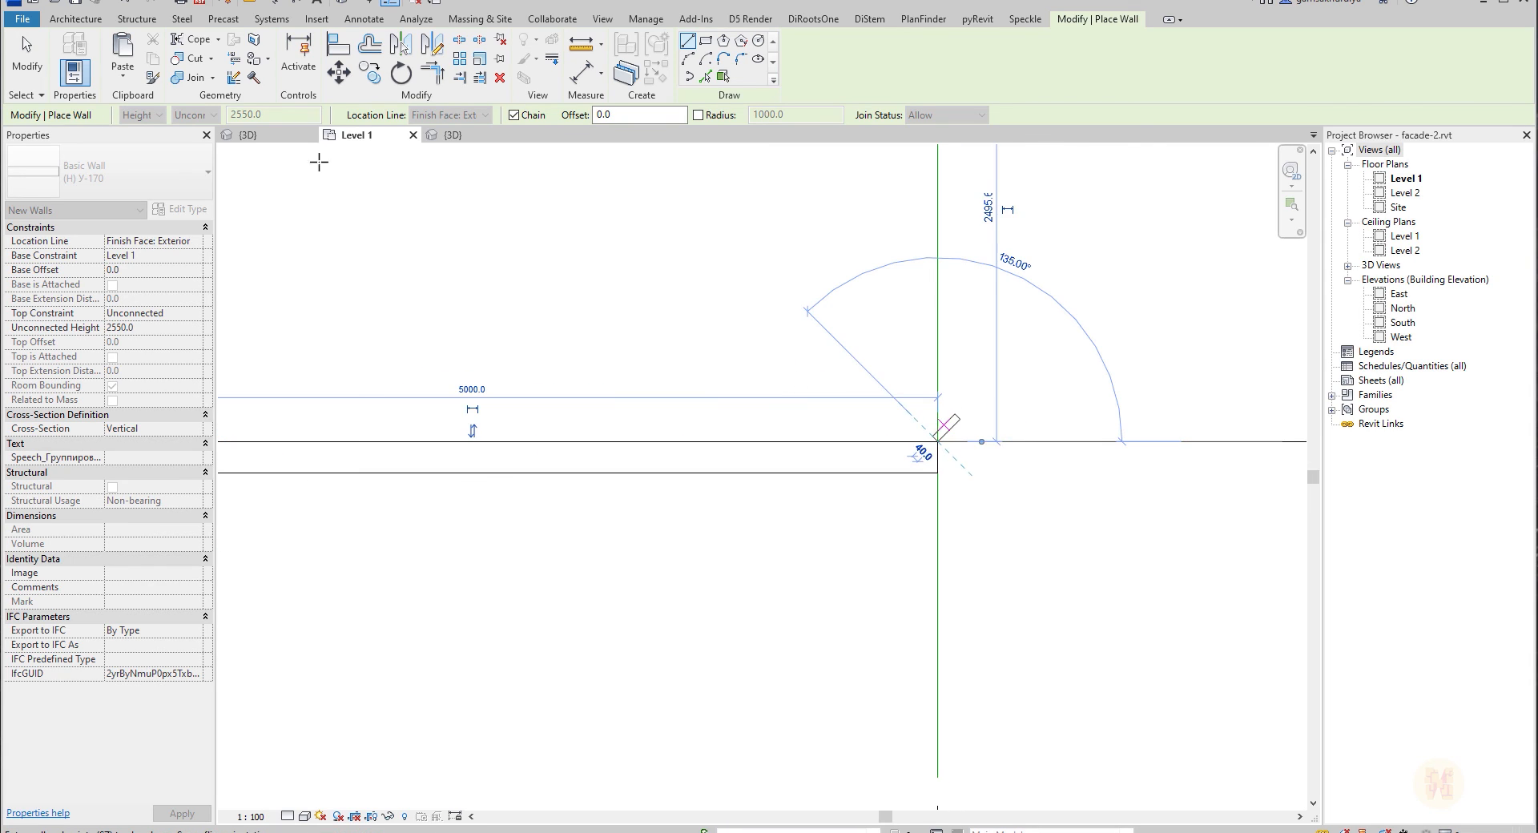
key("Escape")
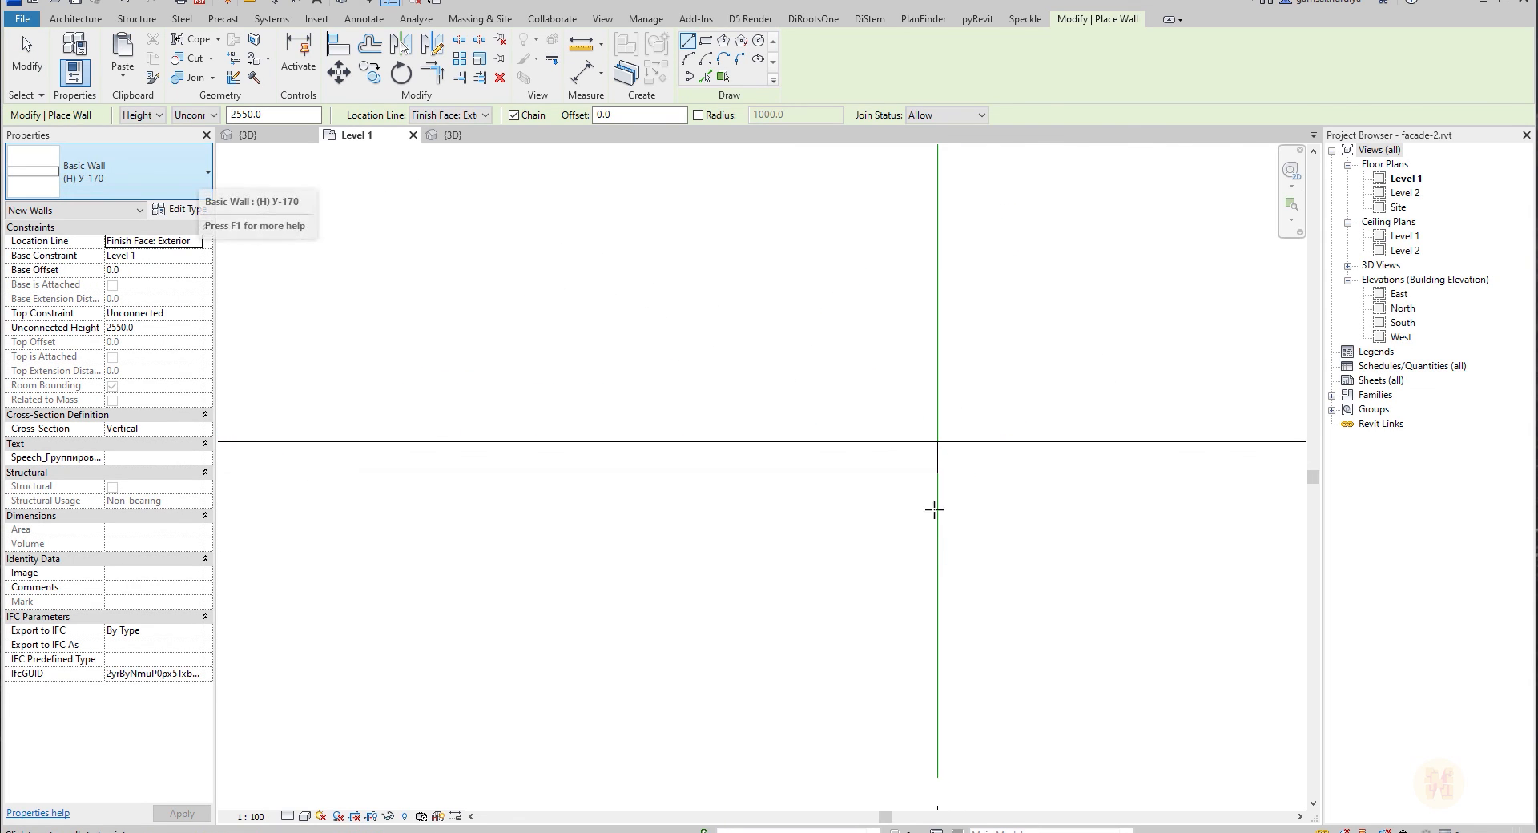
scroll(911, 454, "down", 2)
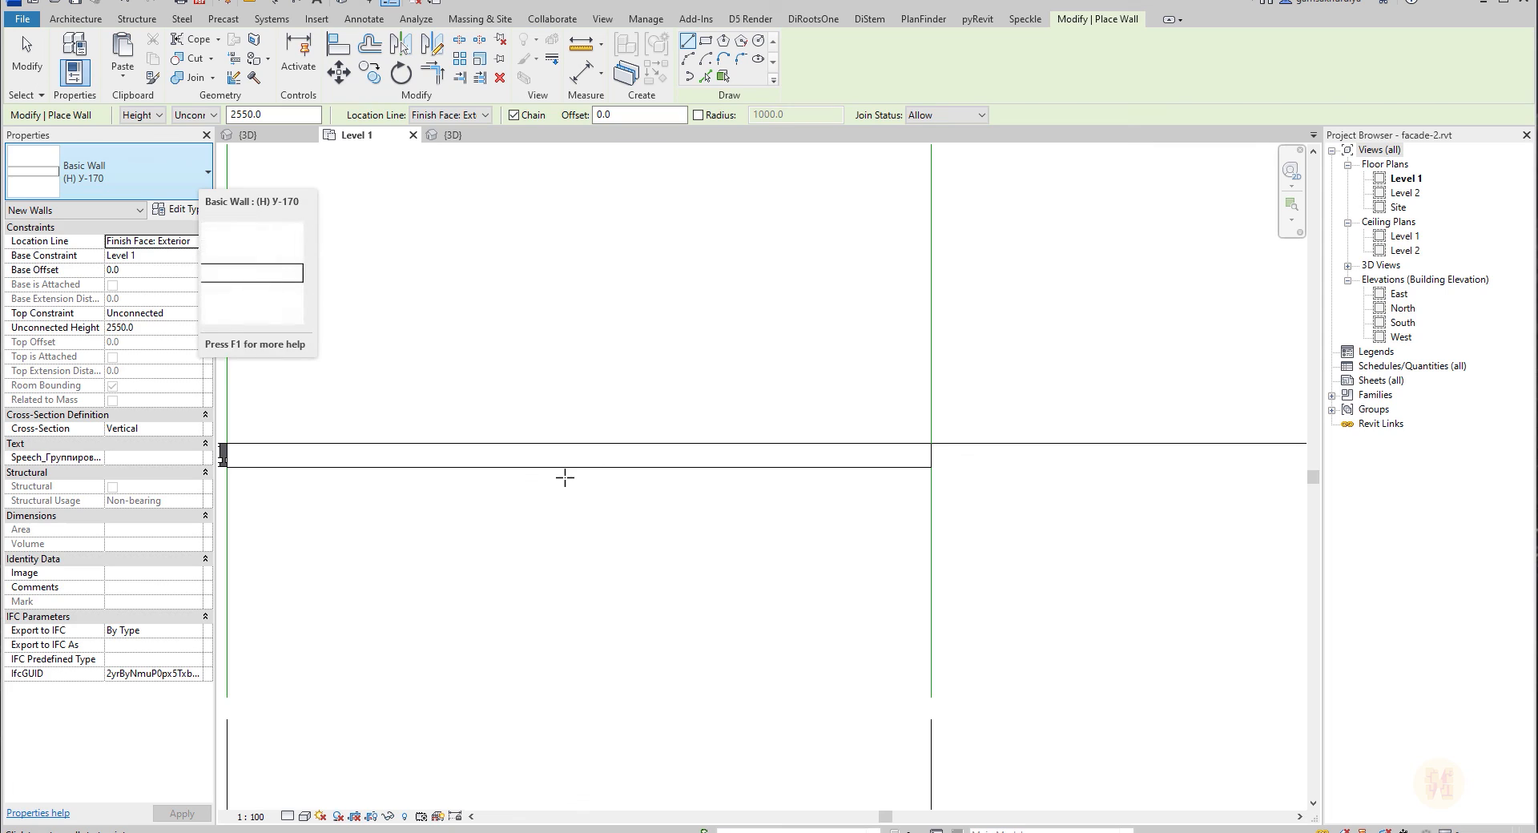
middle_click_drag(666, 488, 849, 512)
key("Escape")
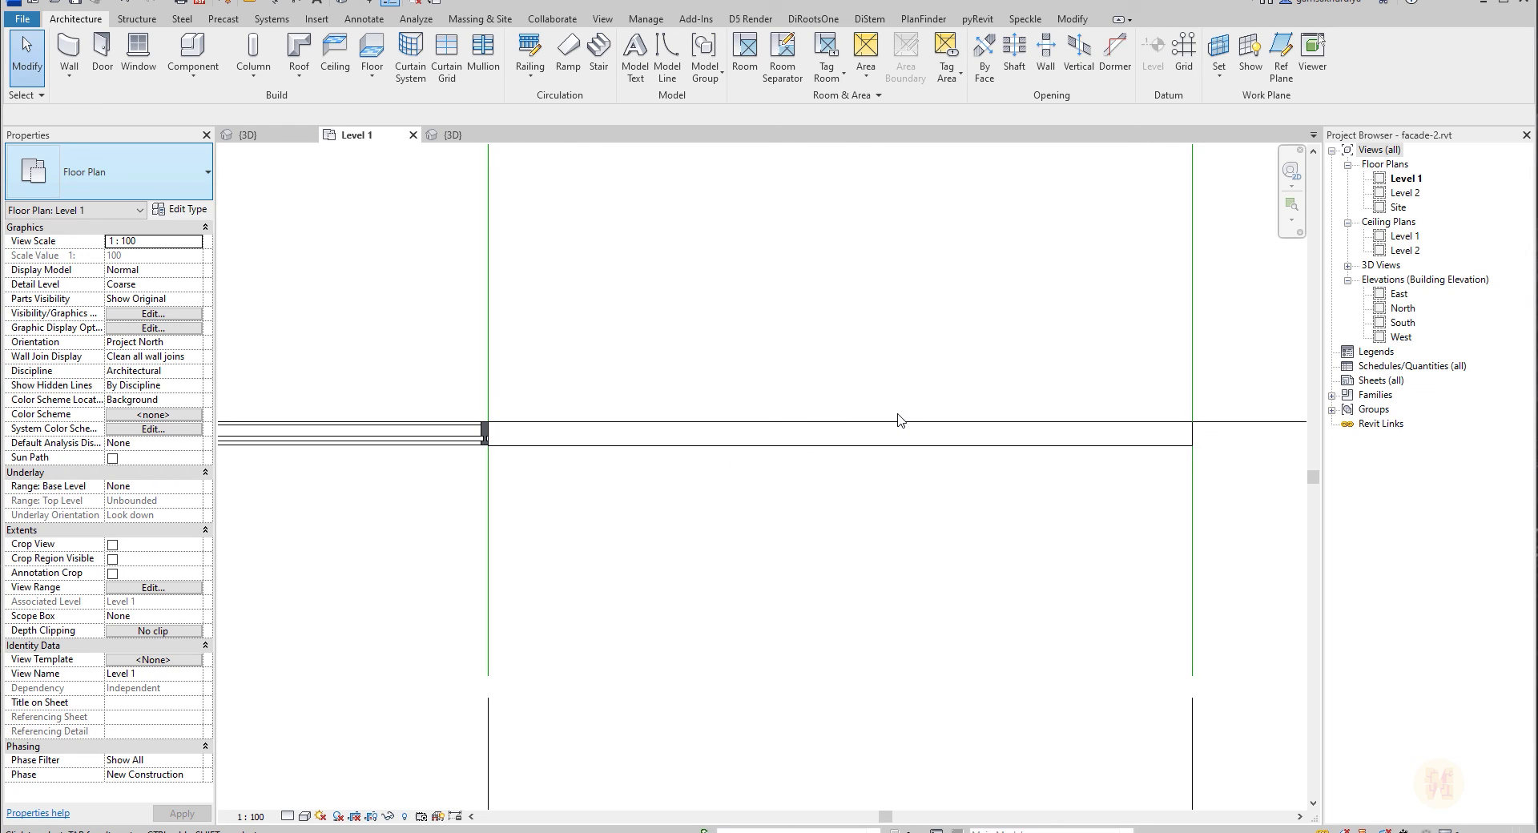
left_click(1137, 433)
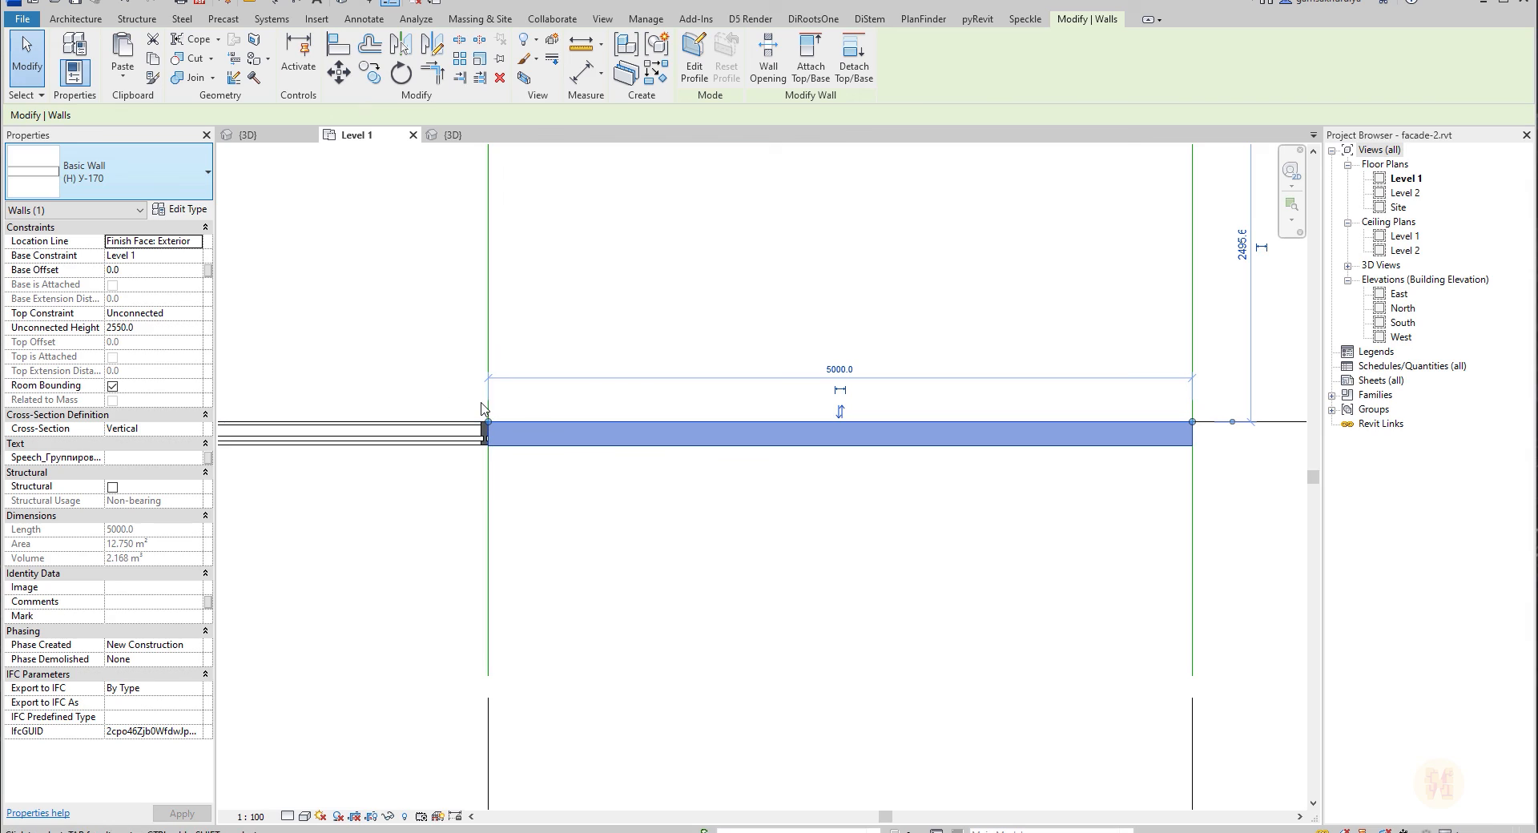
left_click(1045, 527)
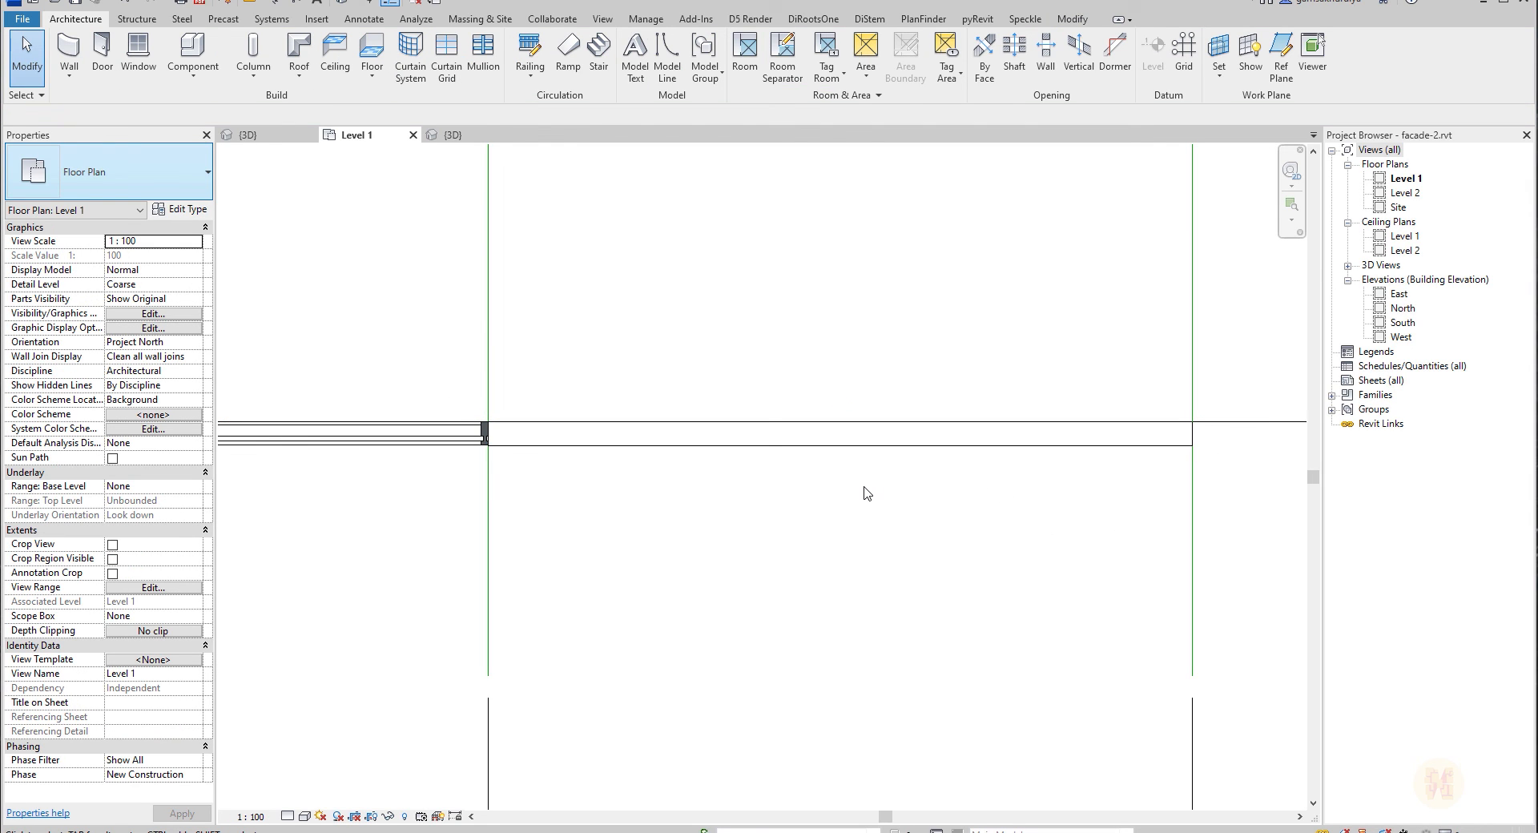
In the 3D view, set the new wall's top constraint to Up to level: Level 2 with a top offset of -100.
scroll(865, 492, "down", 1)
left_click(448, 135)
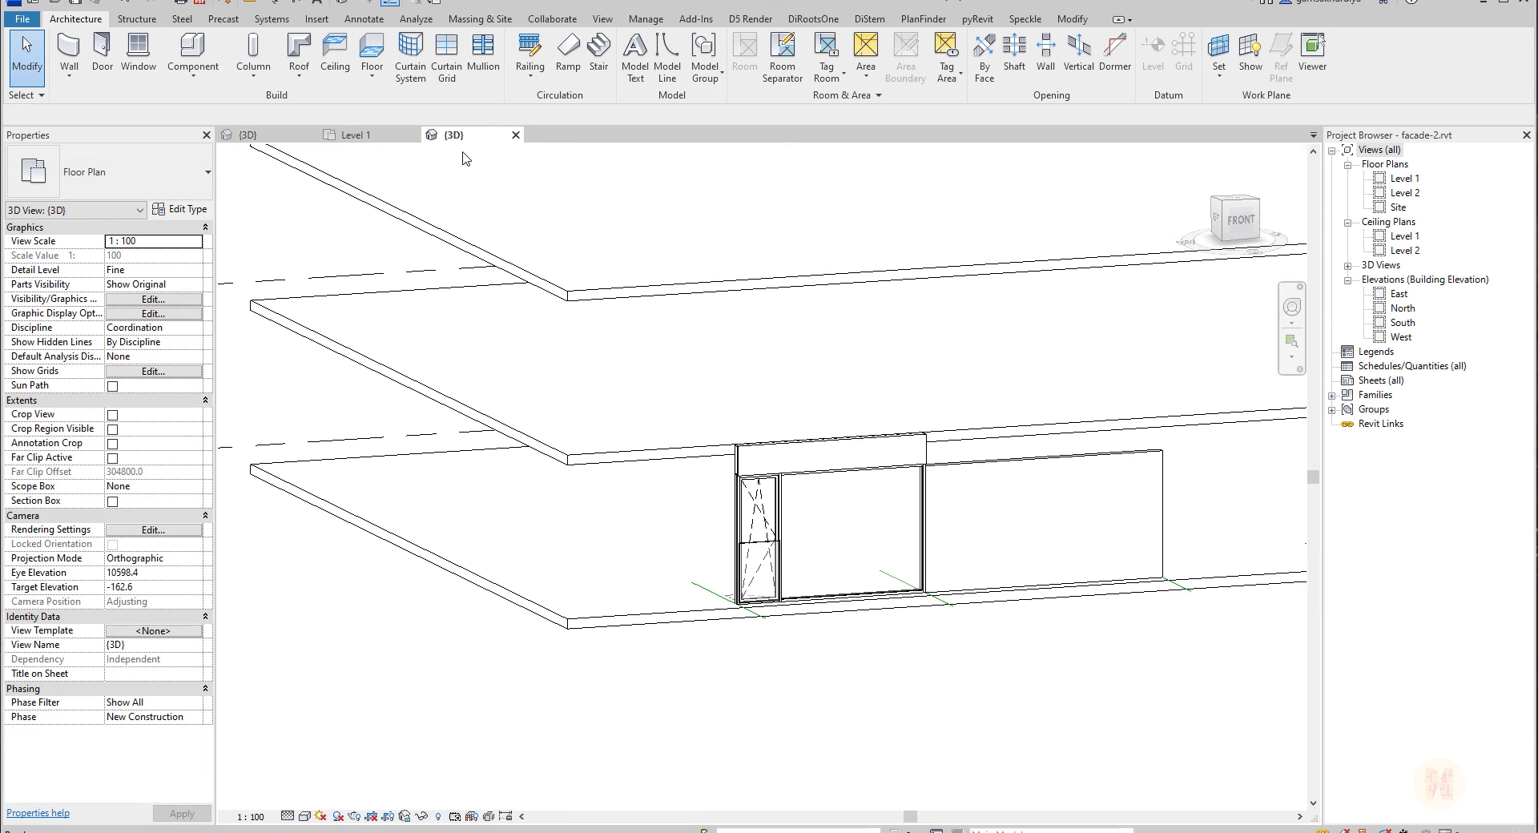
middle_click_drag(1121, 538, 857, 485)
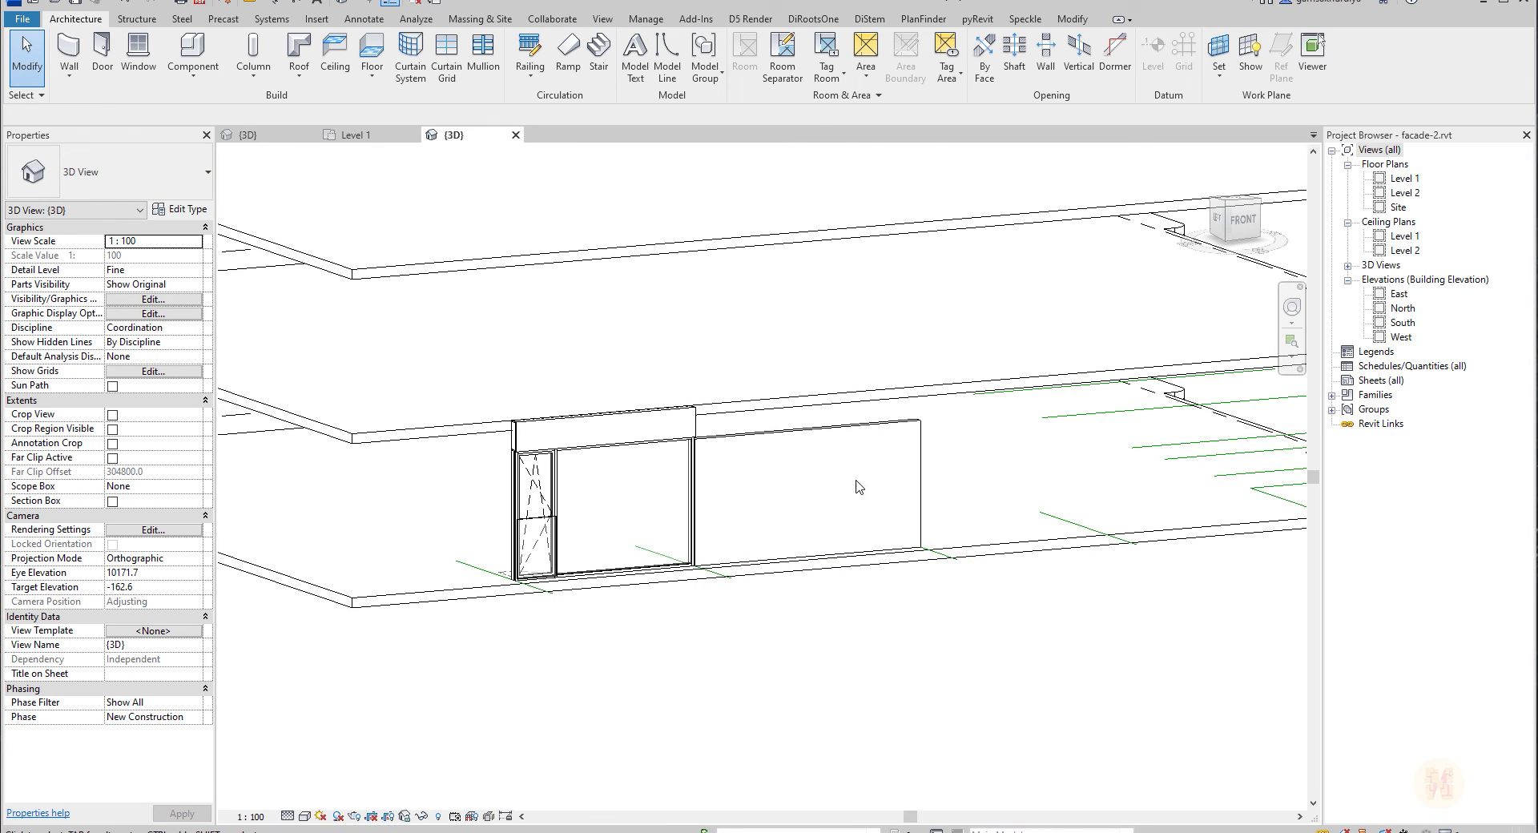
scroll(809, 463, "up", 2)
left_click(691, 413)
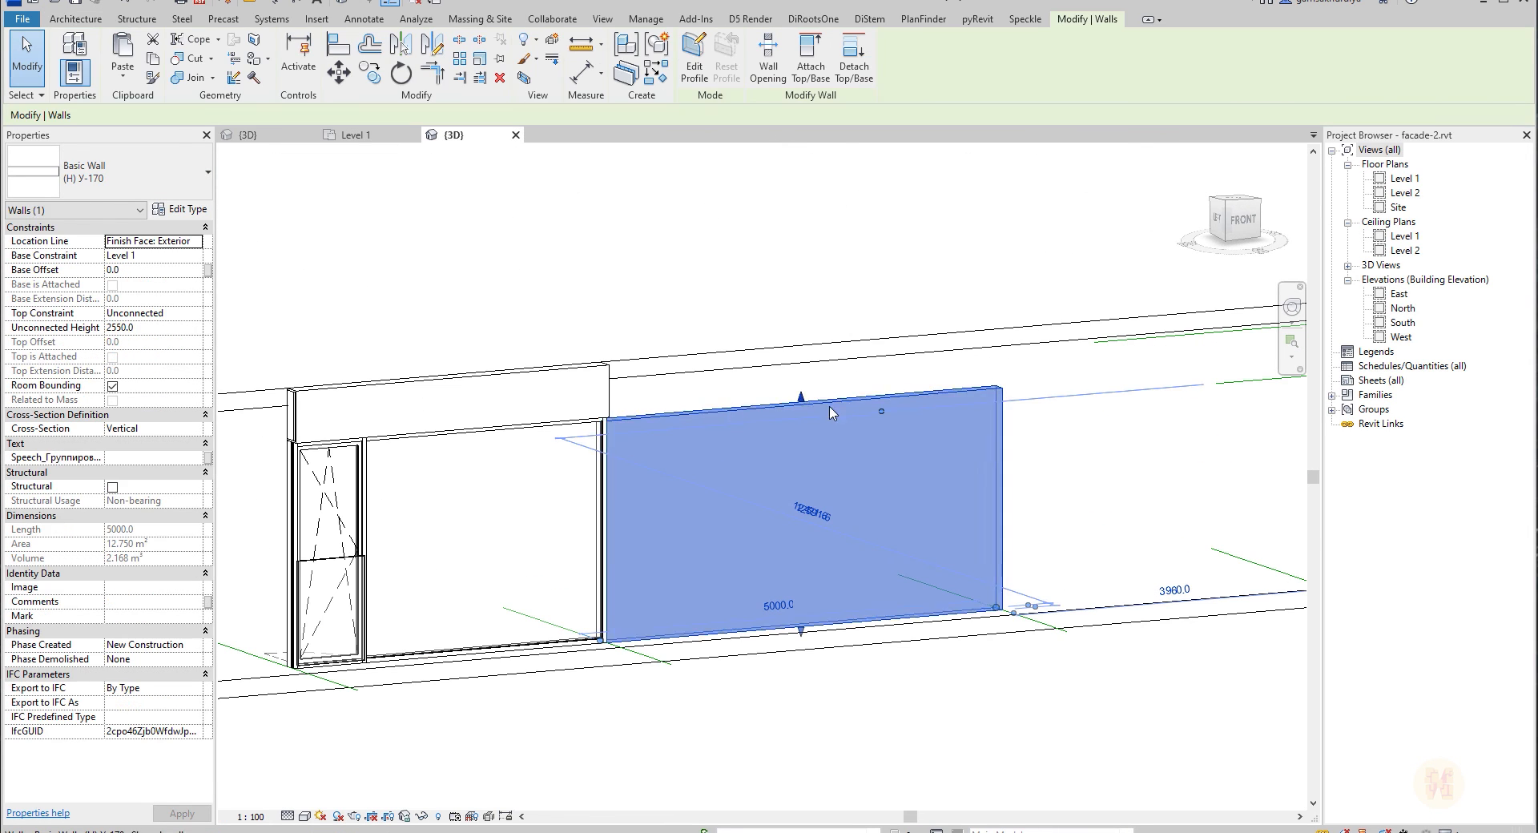
middle_click_drag(853, 420, 687, 461, "shift")
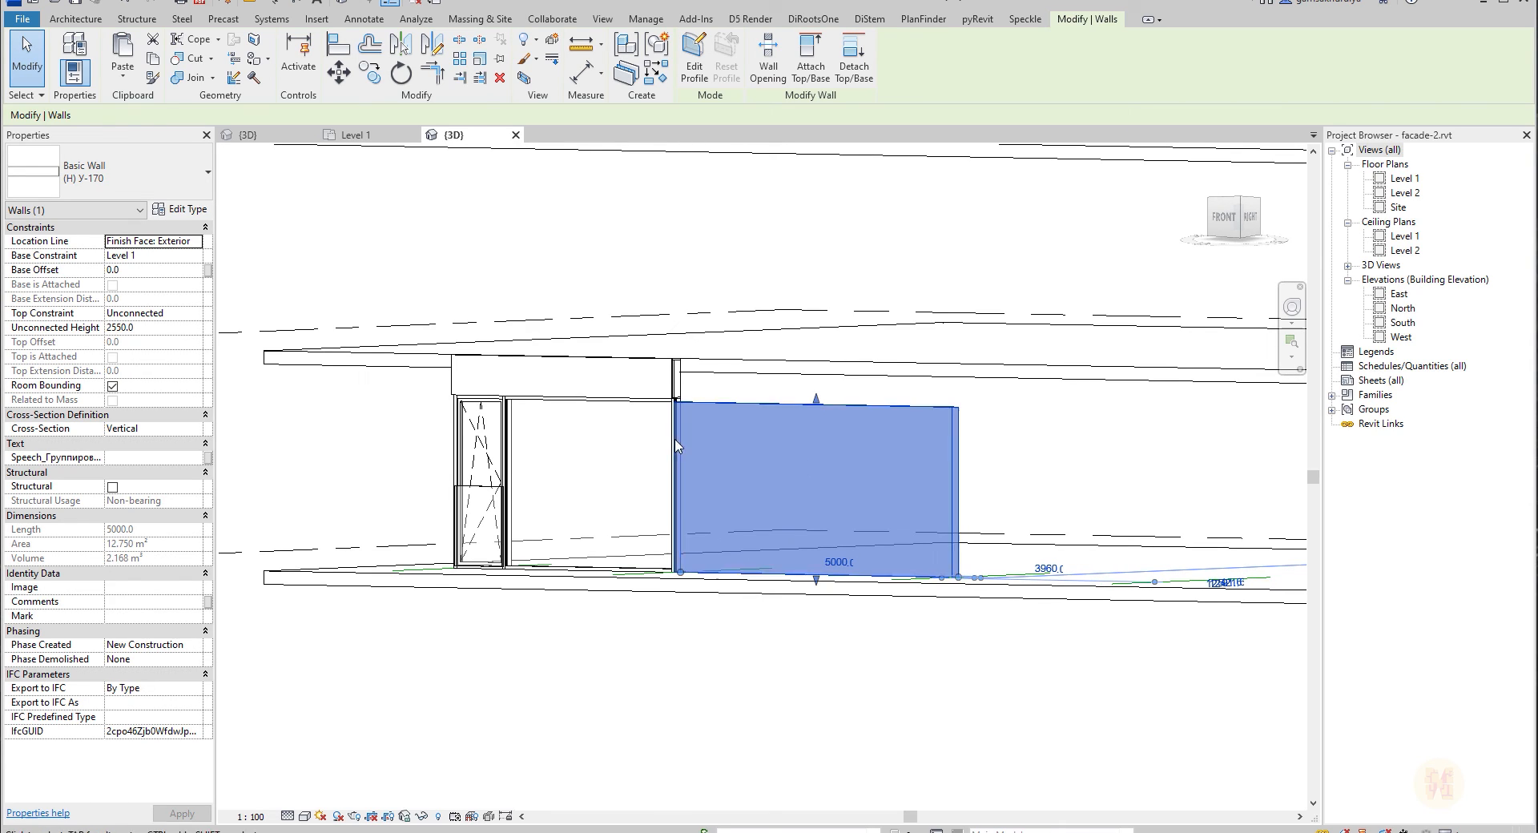
left_click(182, 313)
left_click(198, 313)
left_click(152, 356)
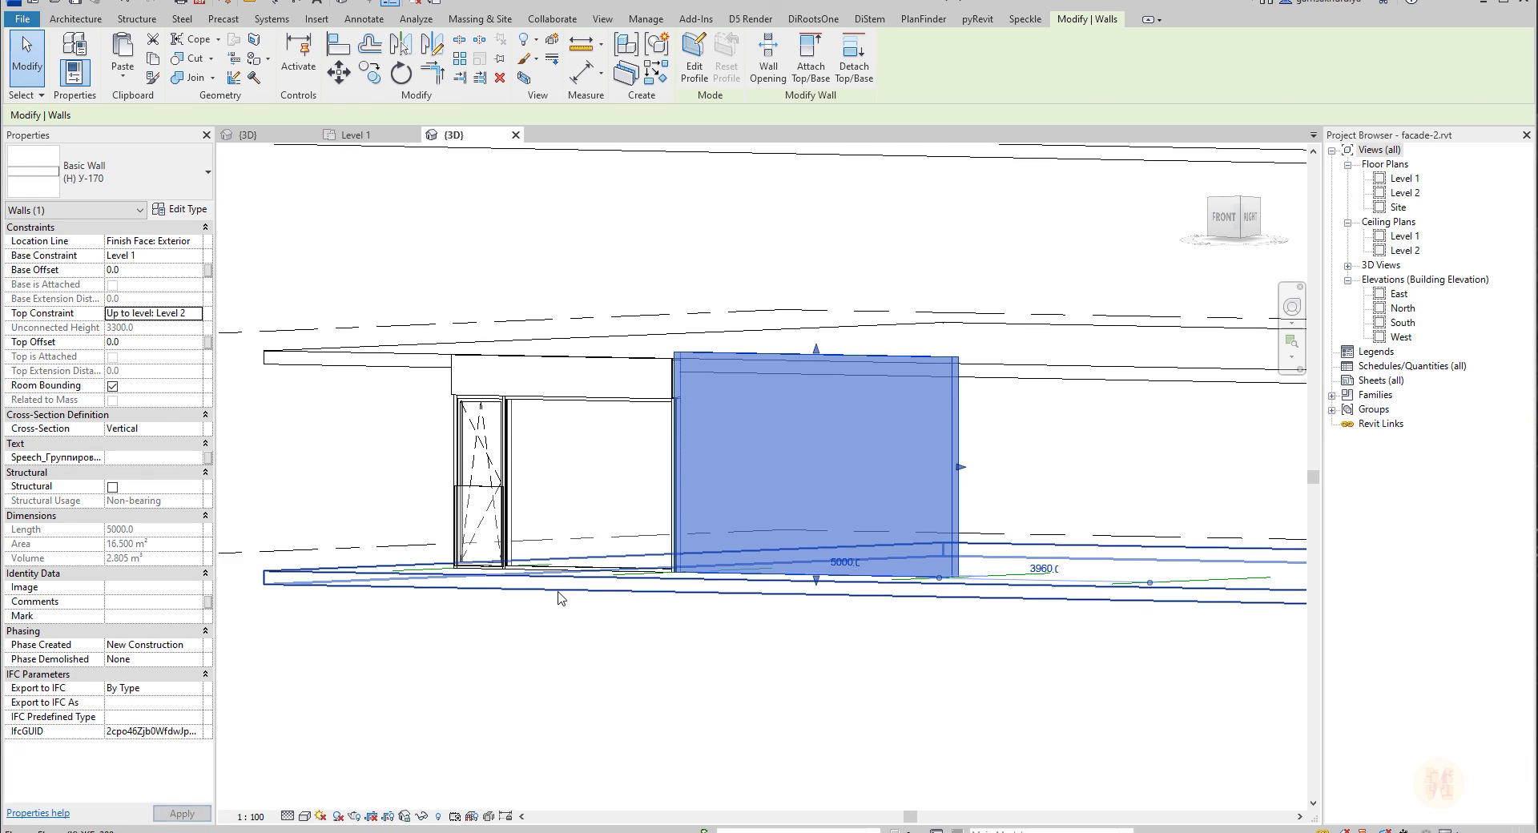
left_click(148, 271)
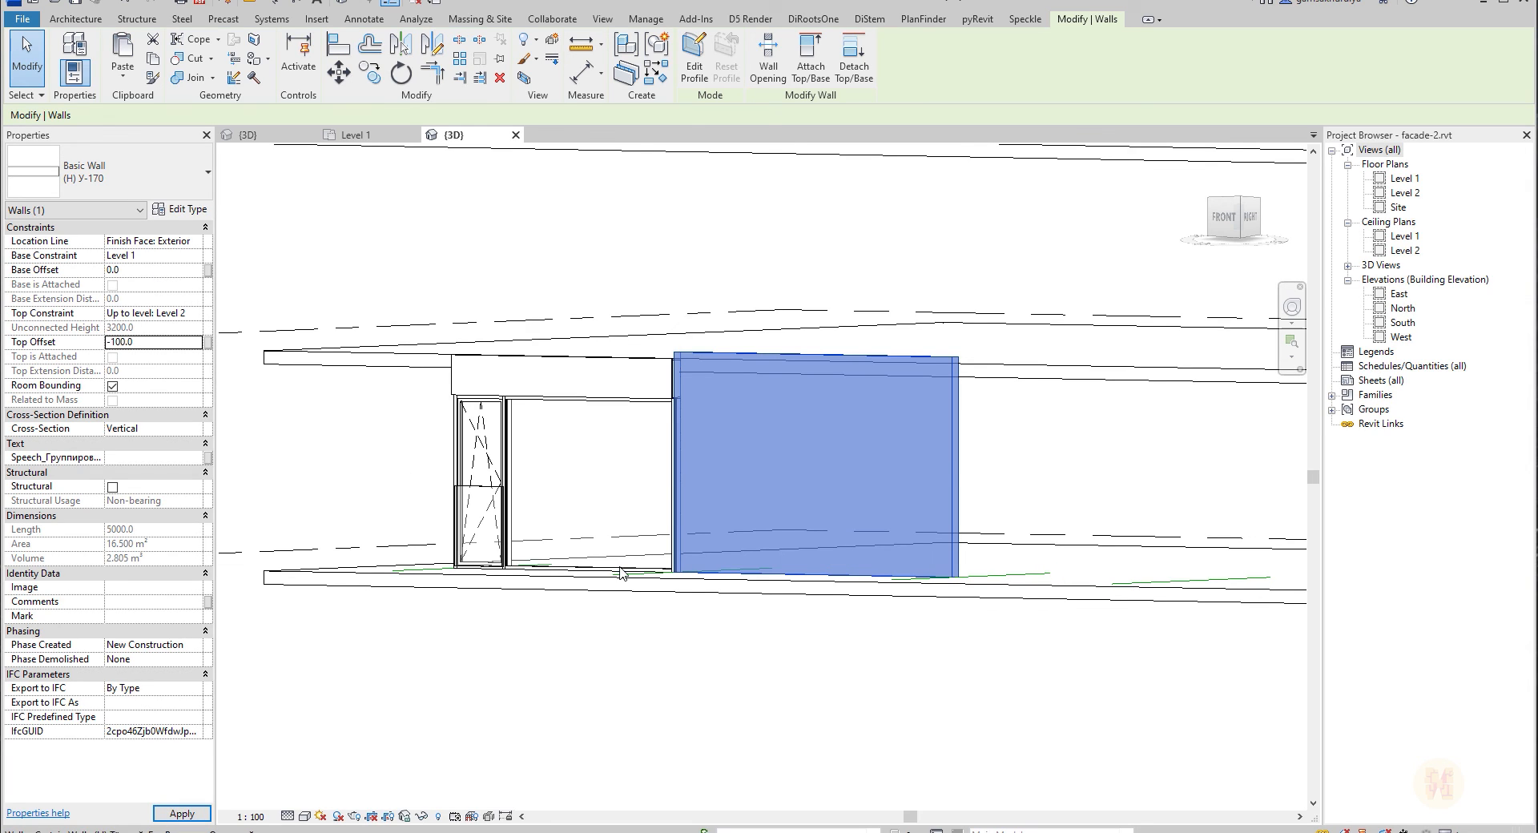
left_click(676, 671)
Try a base offset of -100 on the new wall and inspect its bottom edge against the slab.
middle_click_drag(1022, 573, 995, 590, "shift")
left_click(945, 569)
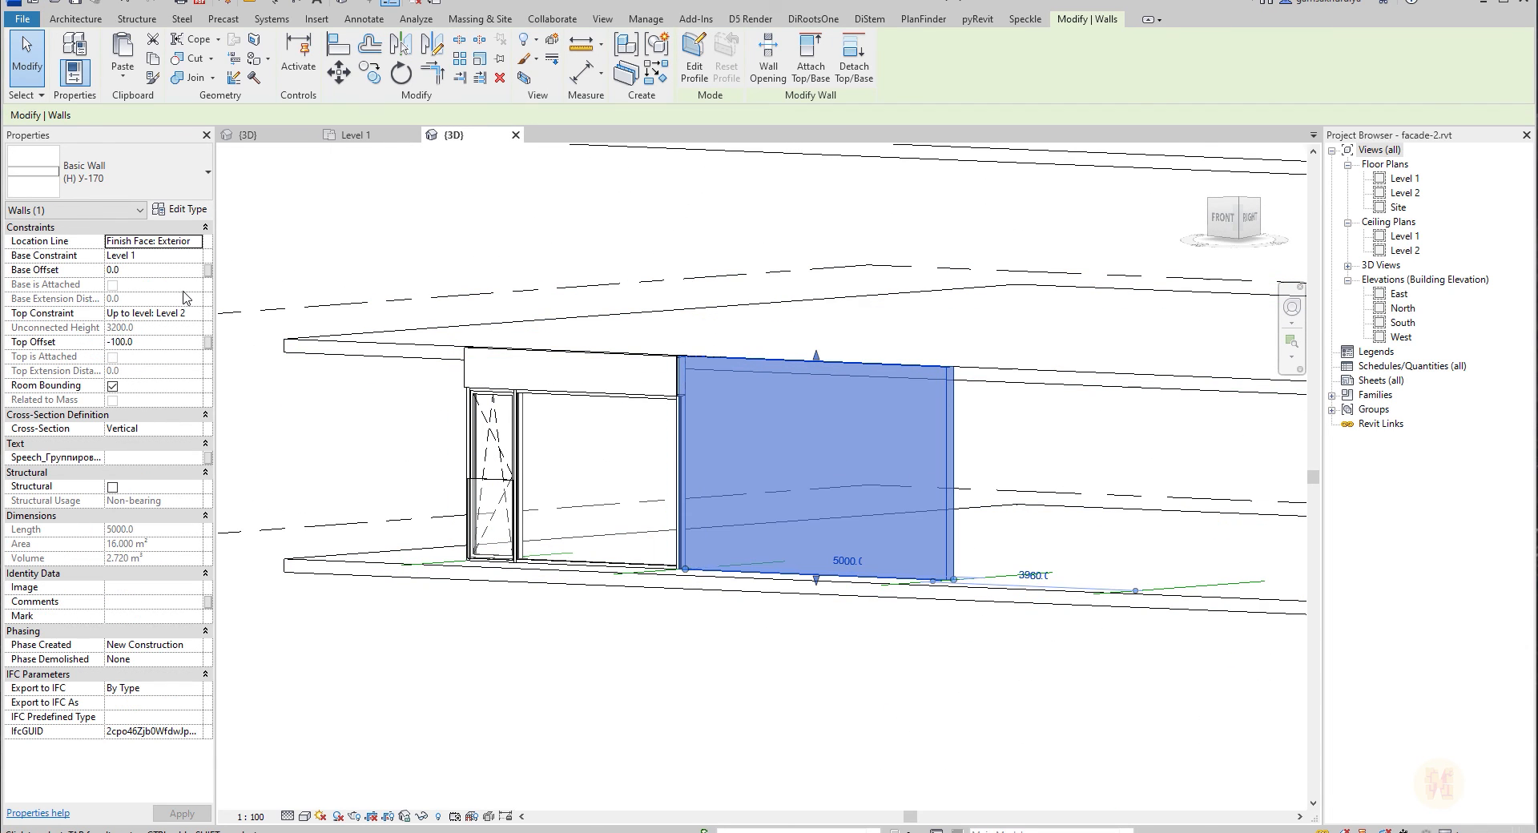
left_click(156, 270)
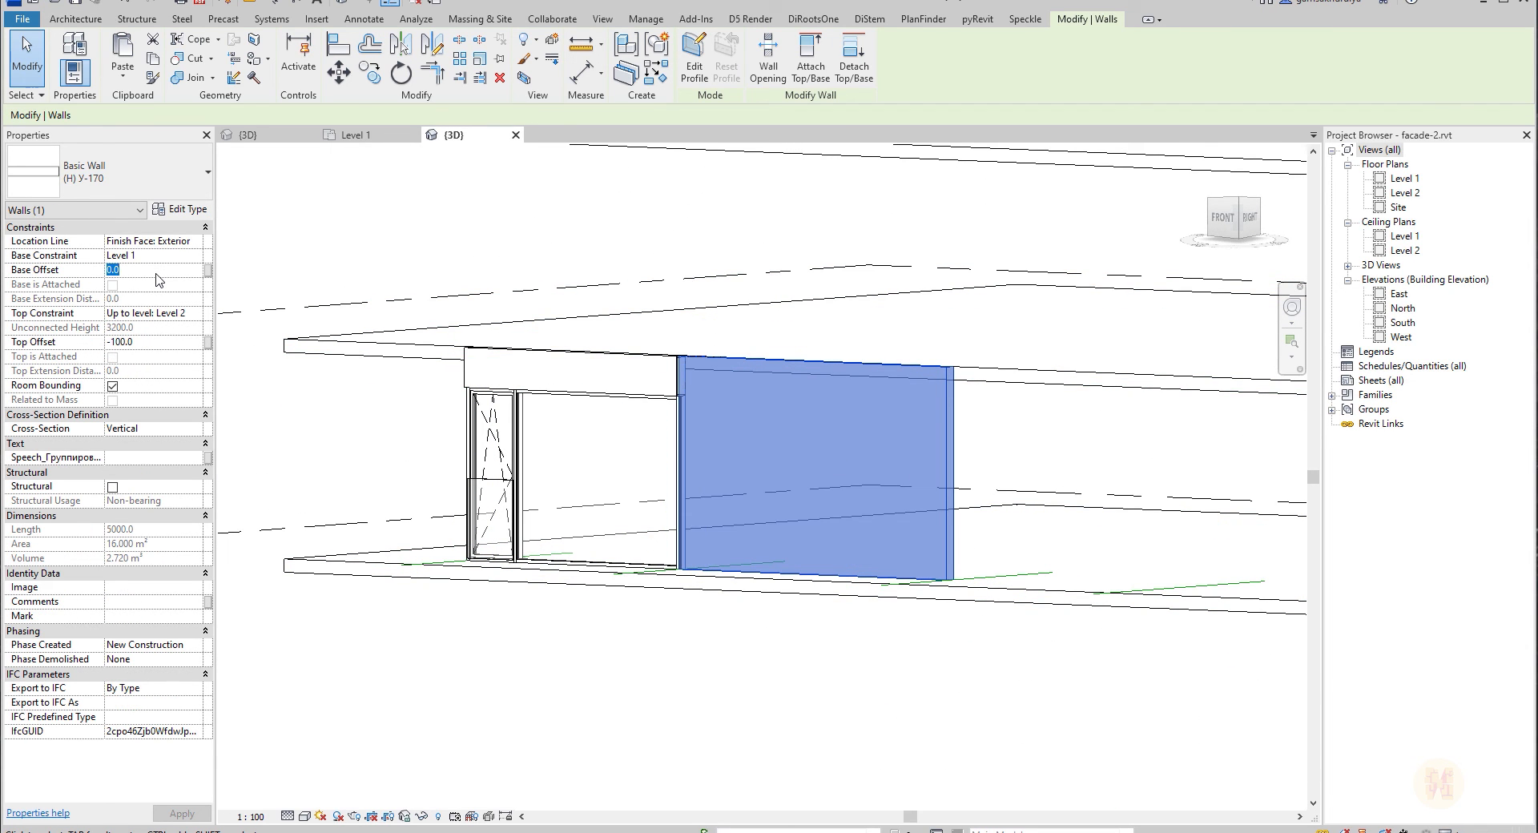
key("Return")
left_click(828, 659)
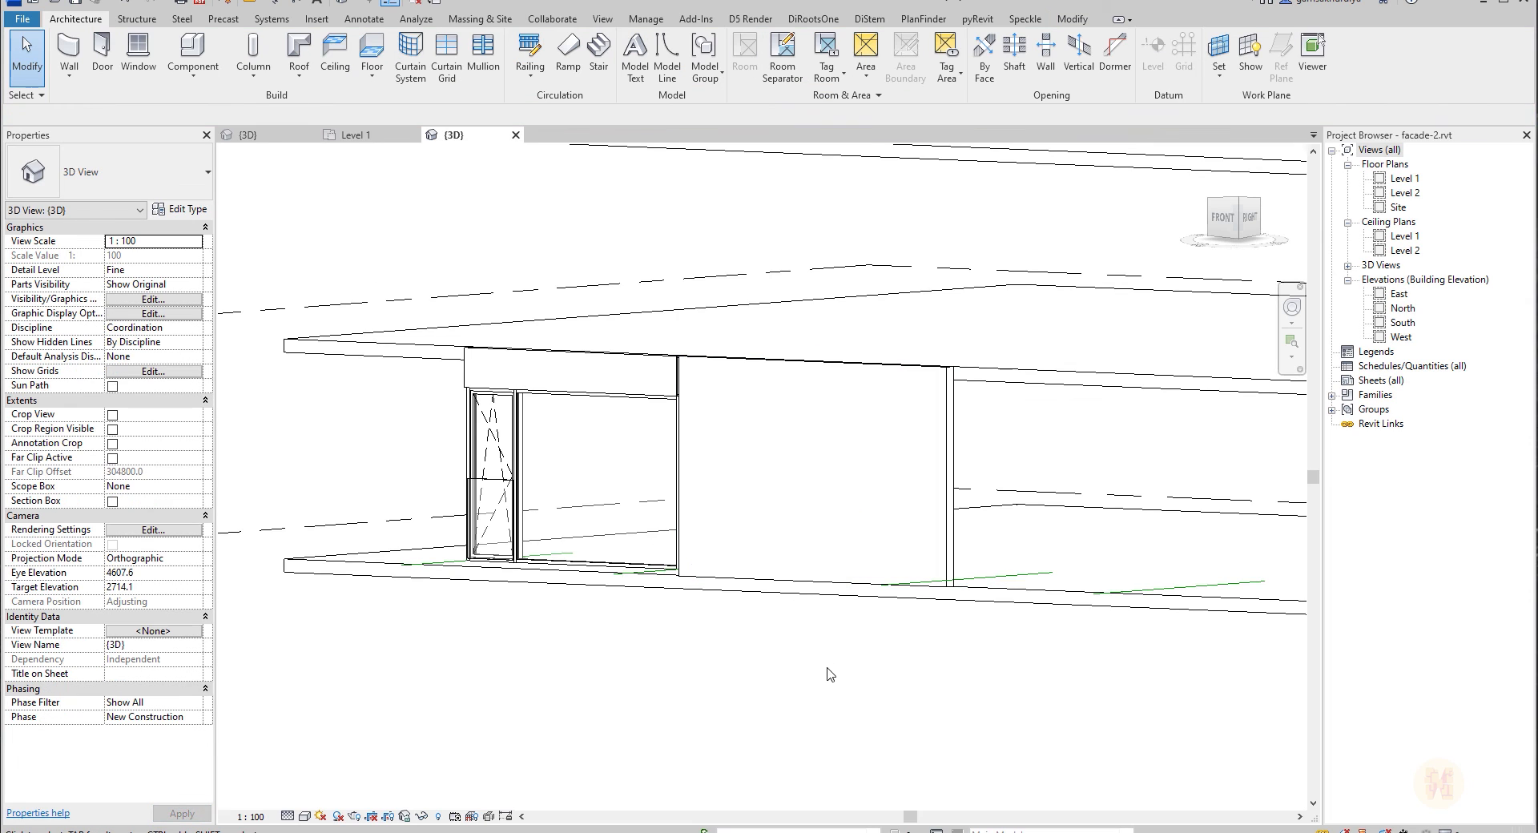
middle_click_drag(757, 657, 916, 563, "shift")
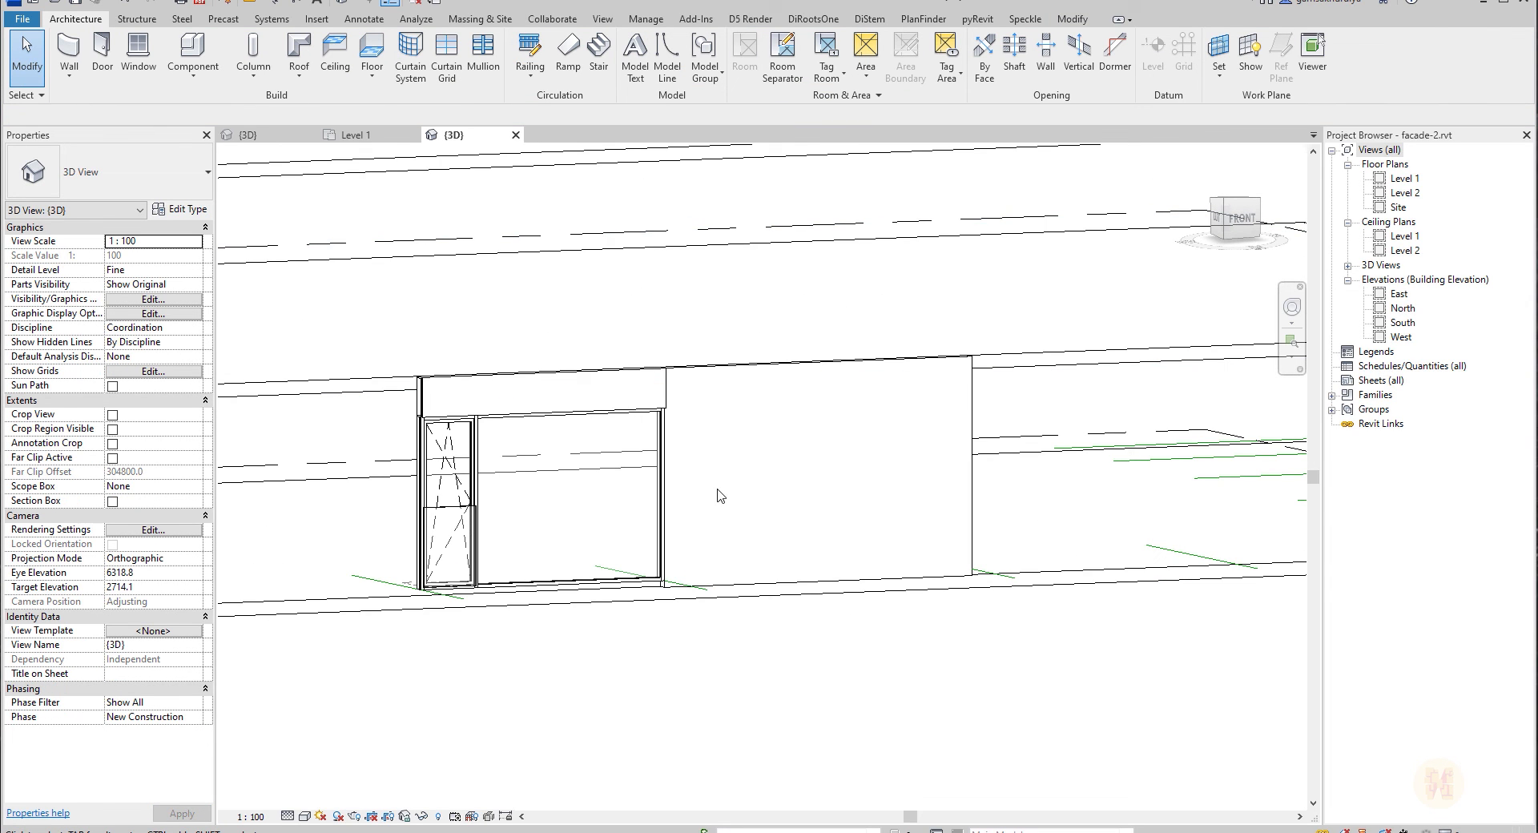
Set the new wall's base offset back to 0.
left_click(976, 500)
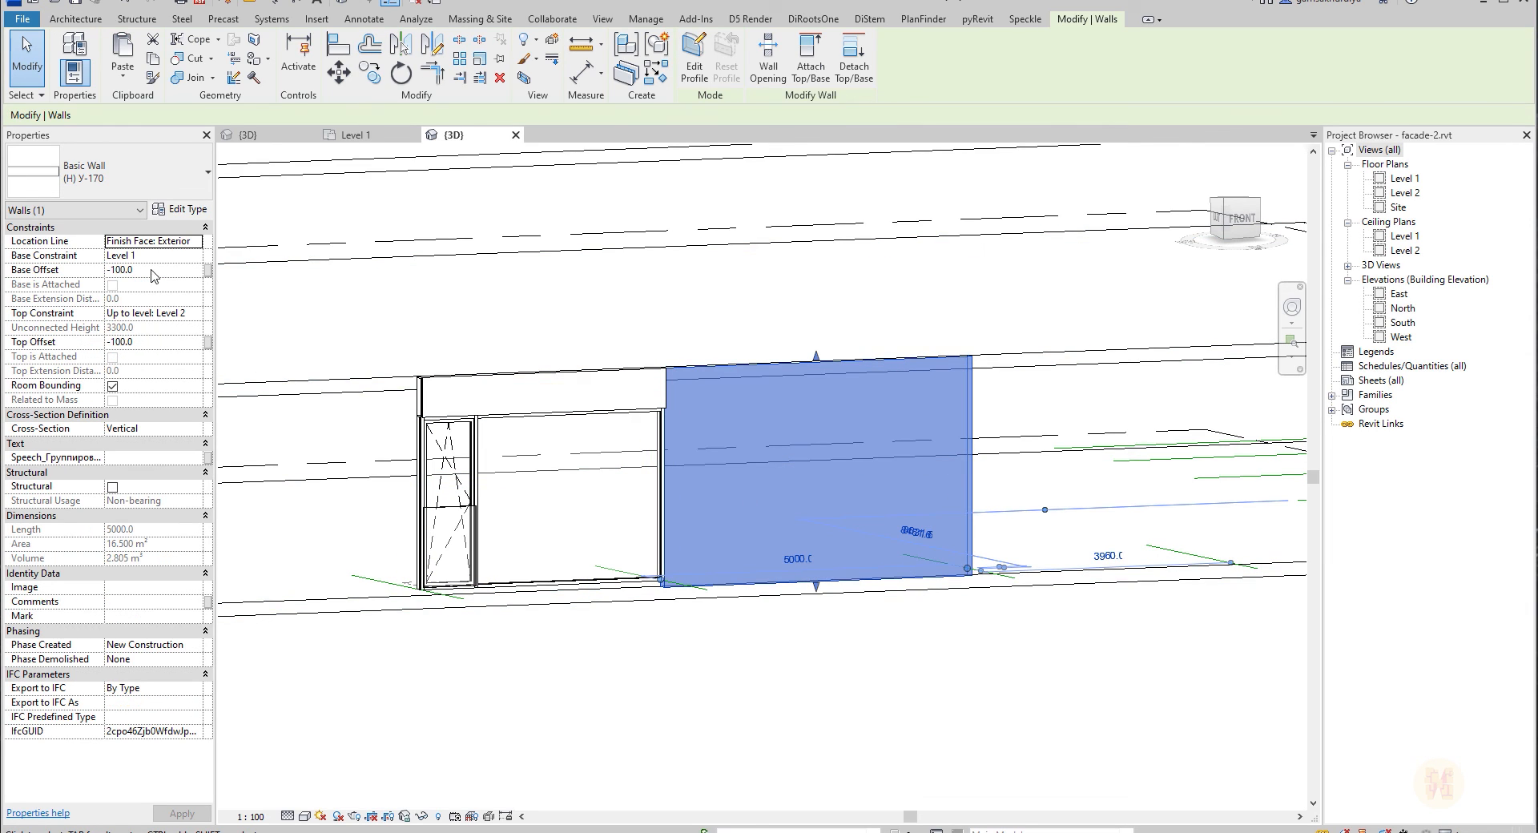
left_click(150, 270)
type("0")
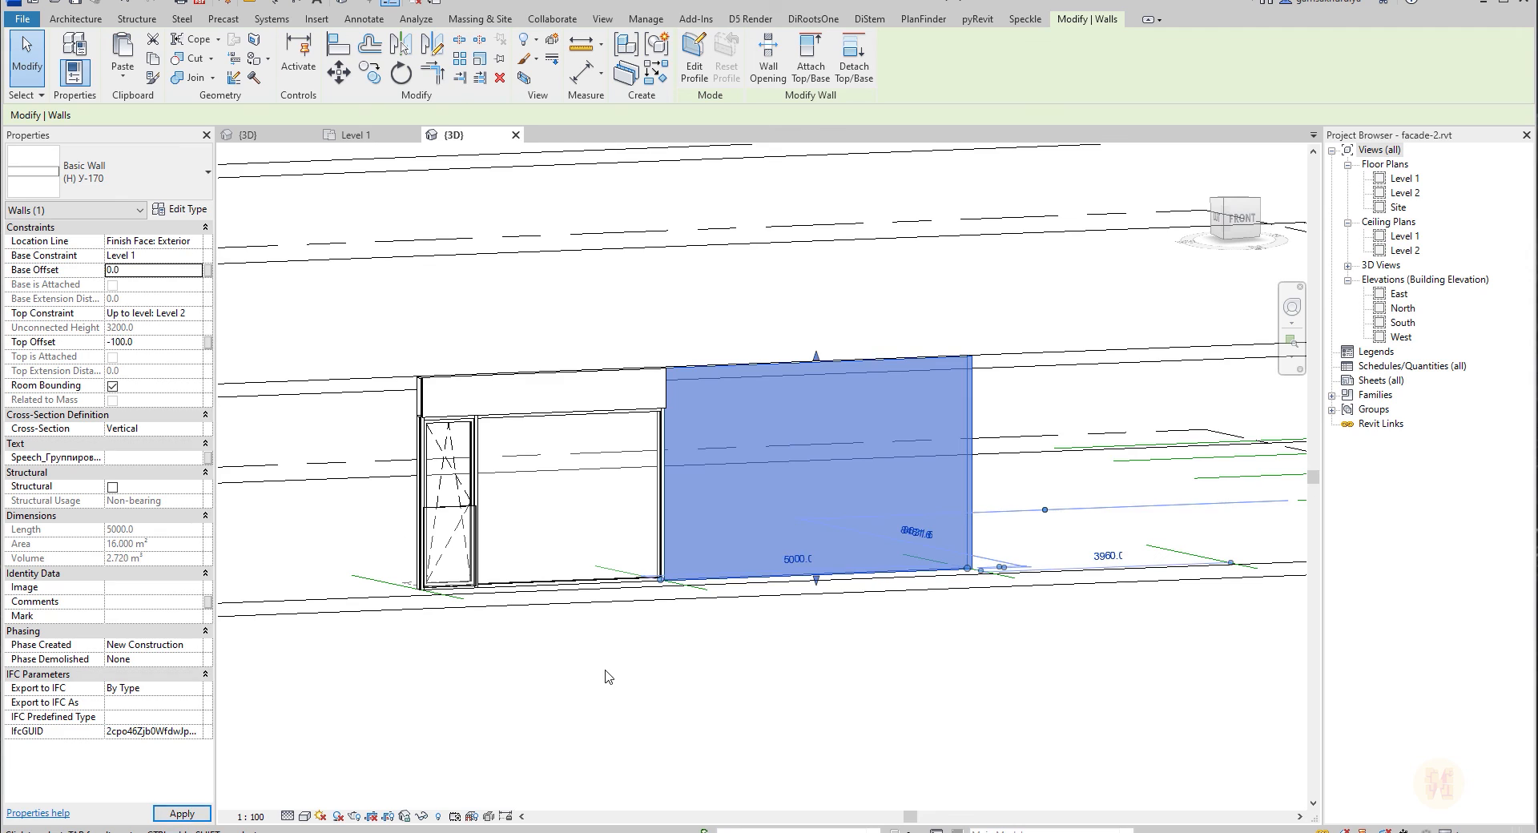
left_click(762, 628)
Place another instance of the sample model group Фасад - Пилон 1350 on Level 1 beside the new wall.
middle_click_drag(762, 628, 761, 467, "shift")
scroll(762, 467, "down", 3)
middle_click_drag(441, 504, 1061, 511)
middle_click_drag(637, 510, 961, 505)
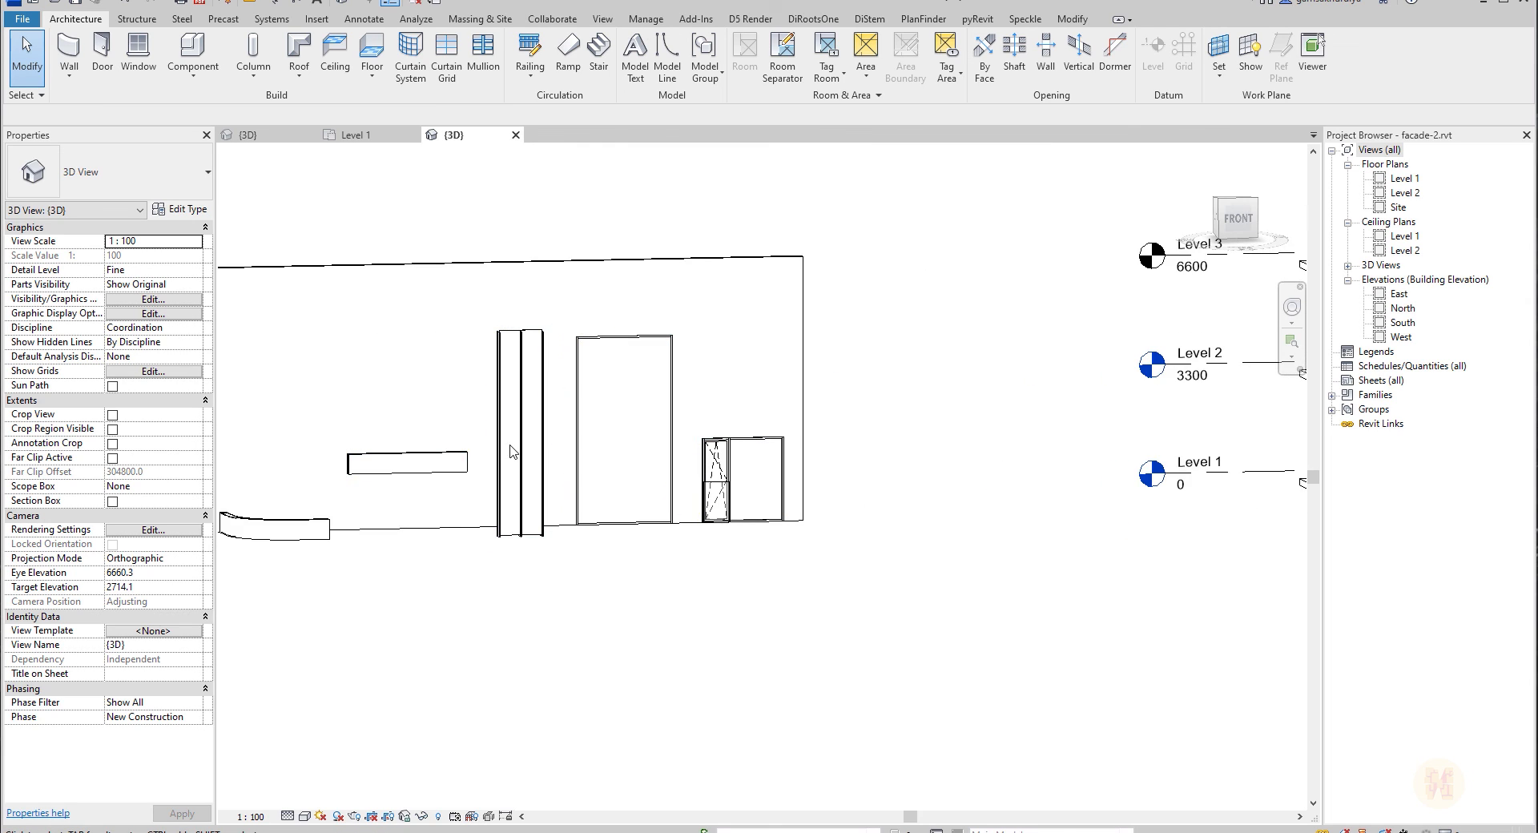
scroll(524, 448, "up", 1)
left_click(551, 495)
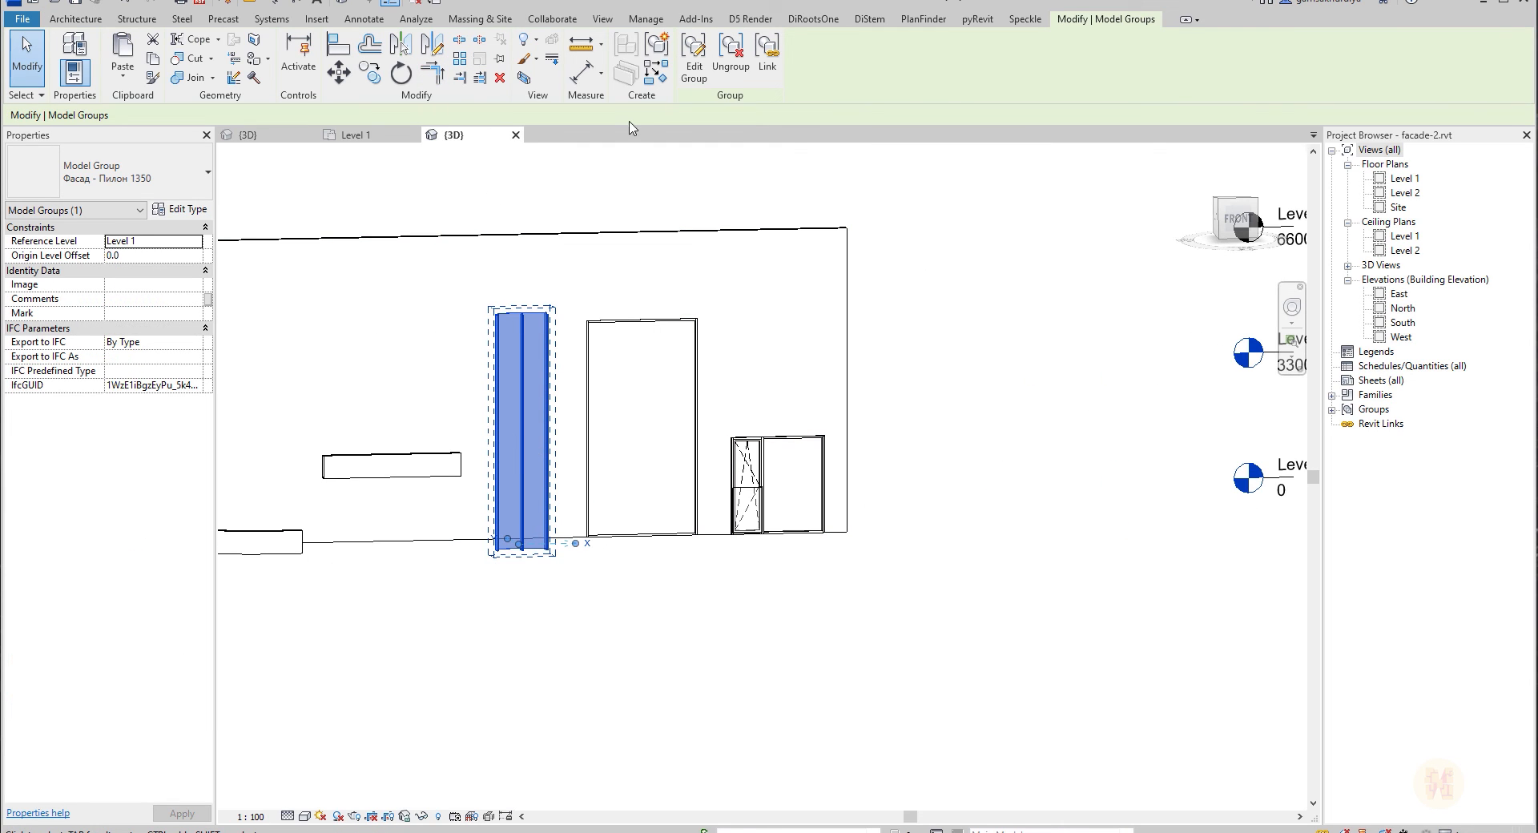
left_click(658, 70)
middle_click_drag(1051, 619, 532, 601, "shift")
scroll(1007, 446, "up", 2)
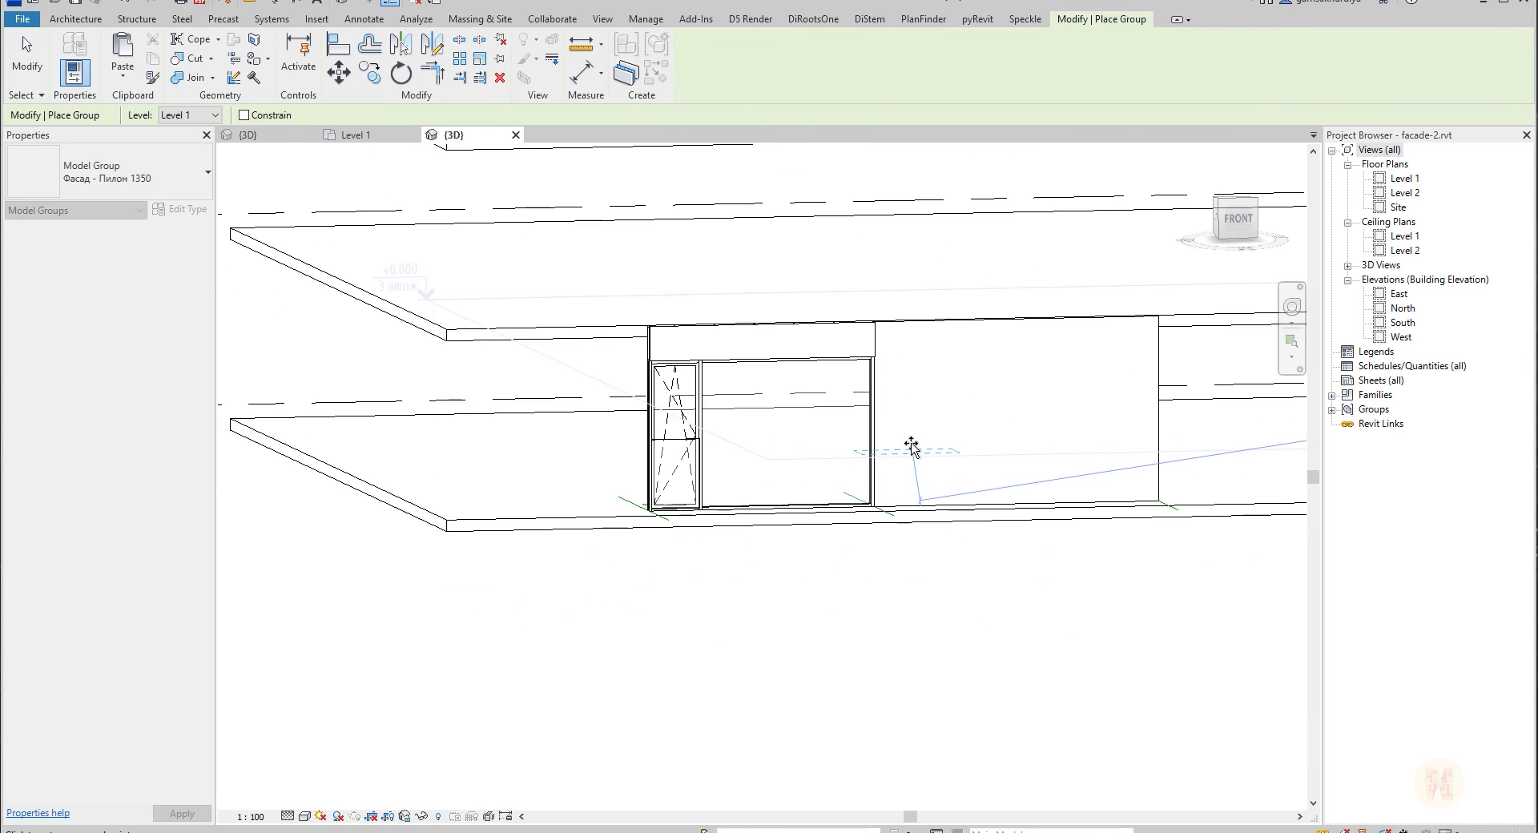
middle_click_drag(1007, 446, 918, 504, "shift")
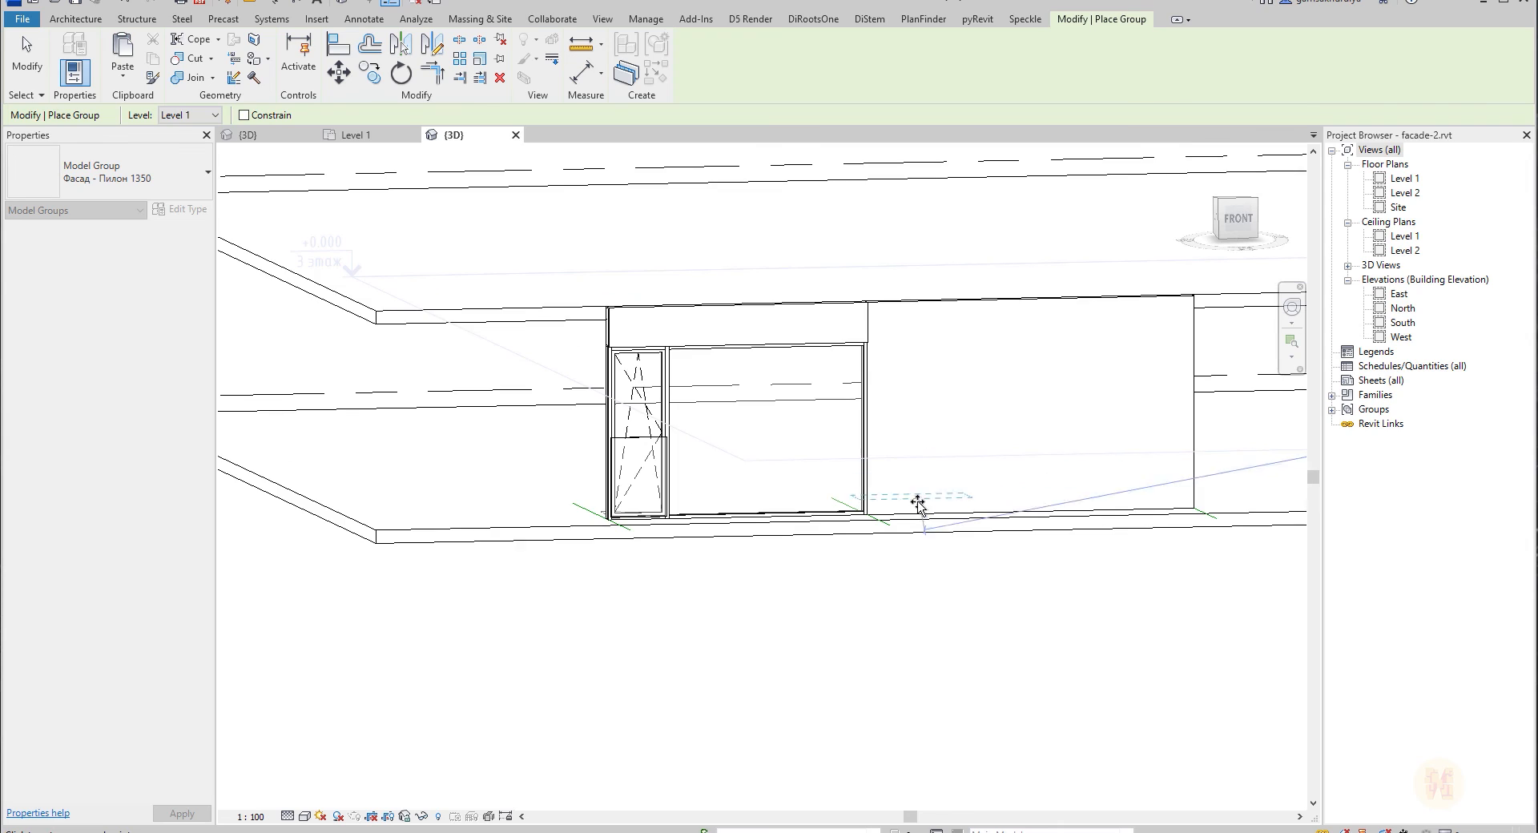
left_click(957, 514)
key("Escape")
key("Escape")
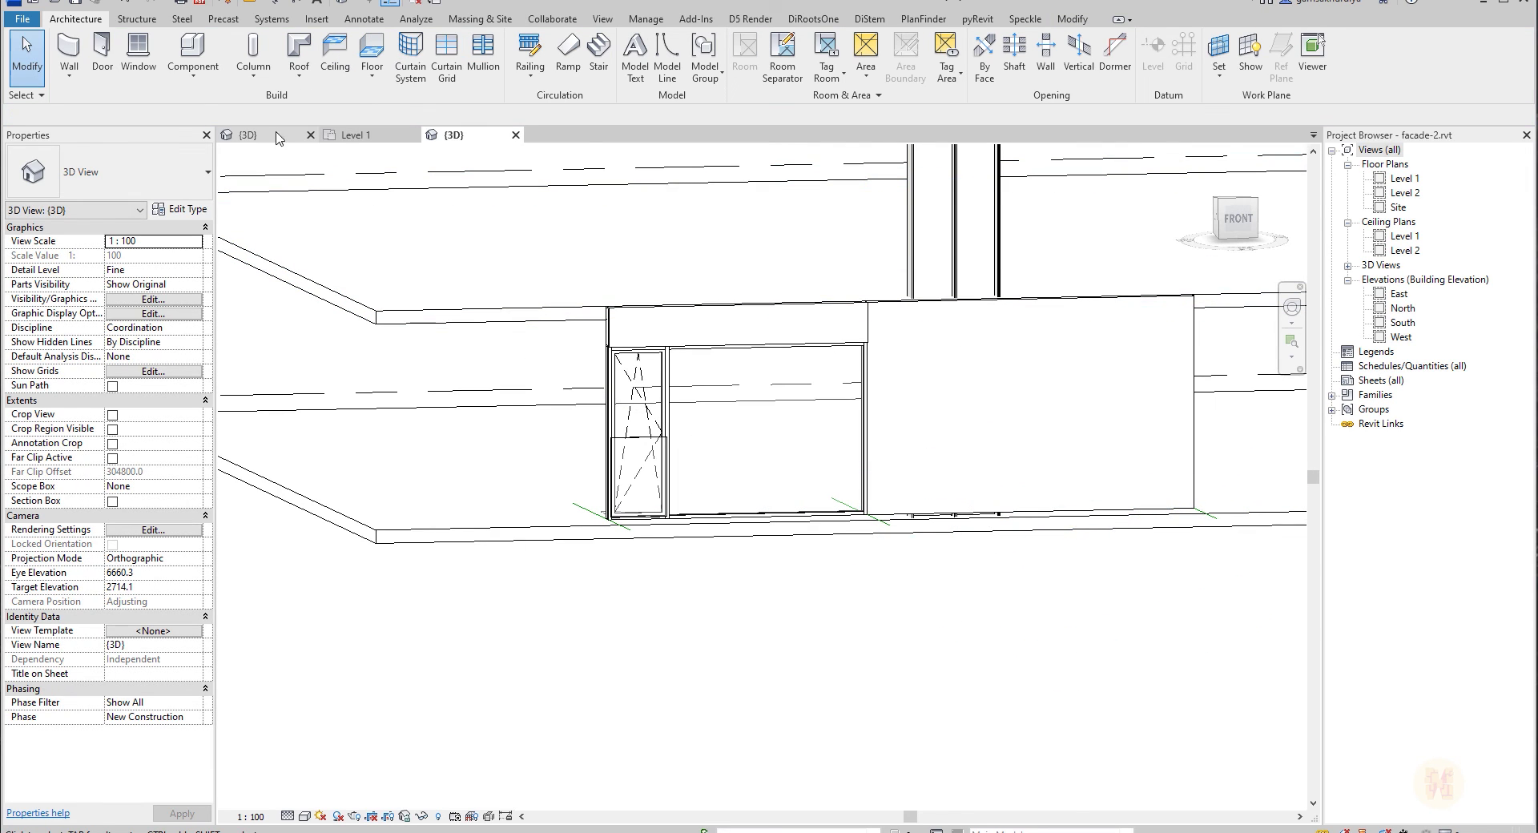
In the Level 1 plan, move the placed pylon group across to the lower side of the new wall, near its left end.
left_click(352, 135)
scroll(789, 440, "down", 3)
scroll(611, 422, "up", 6)
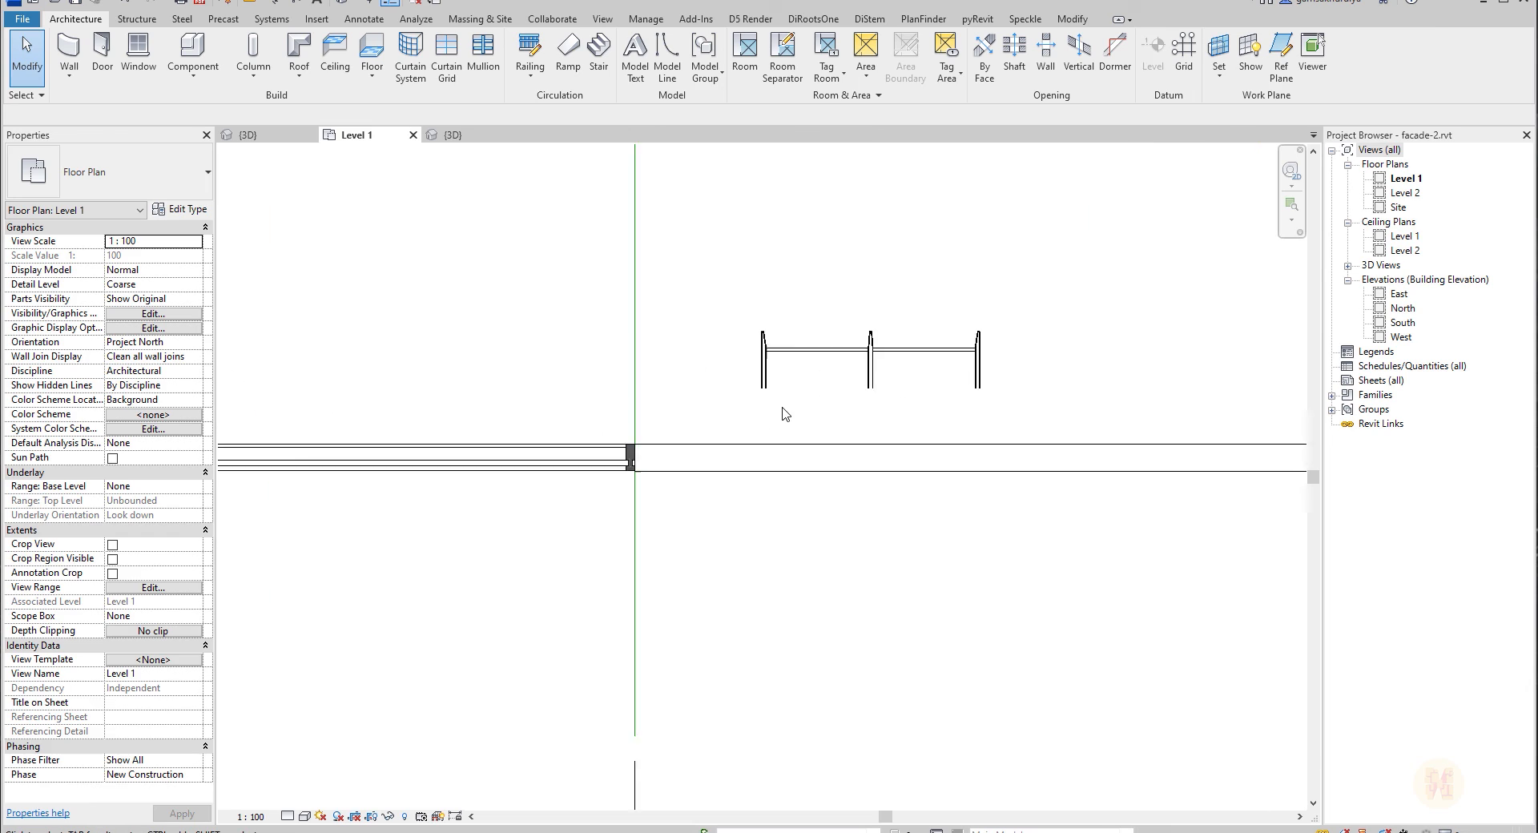
left_click(809, 339)
left_click_drag(827, 333, 691, 586)
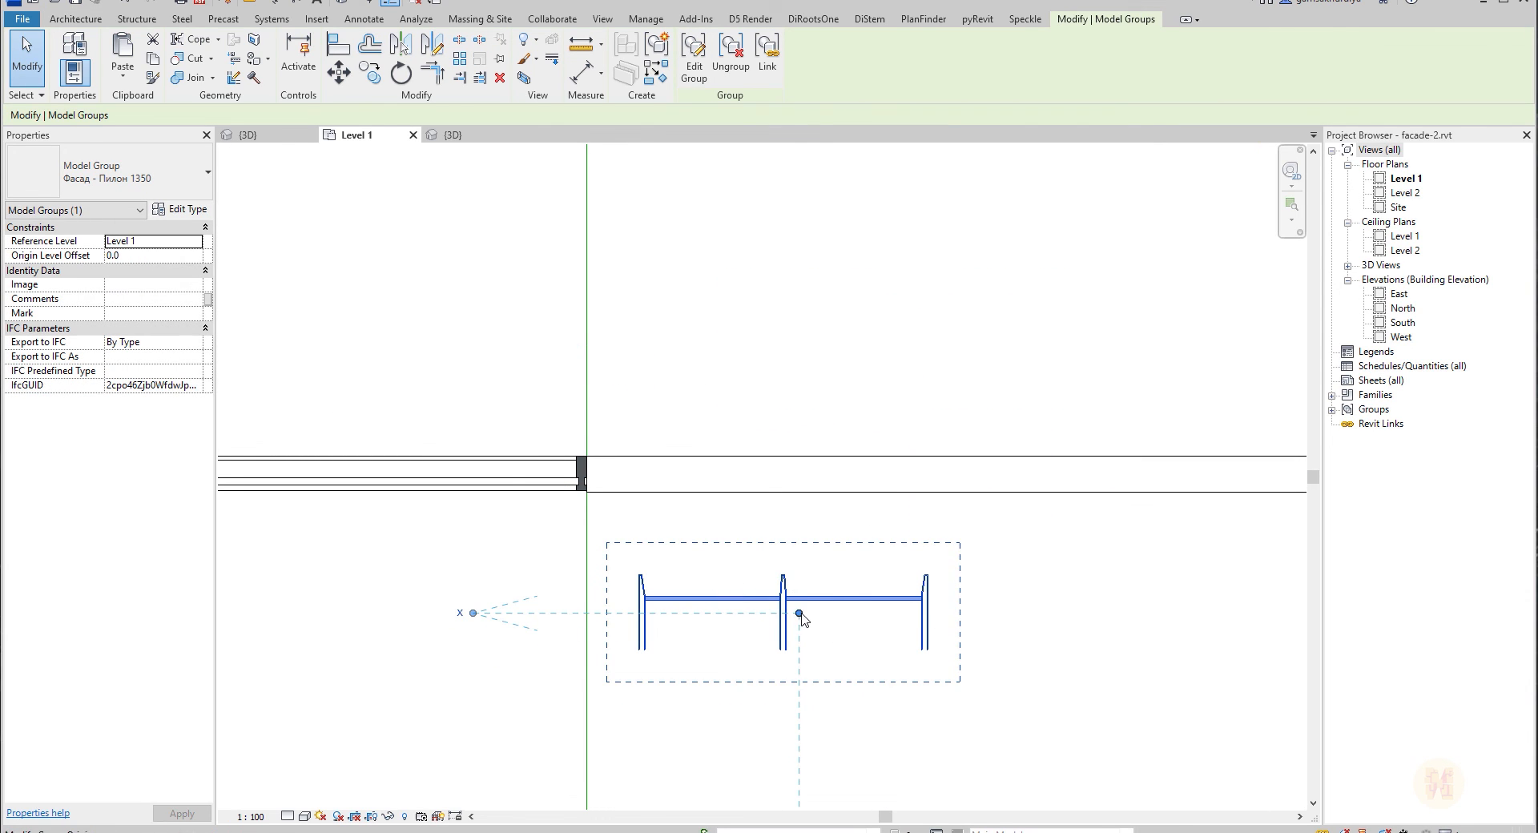
scroll(788, 649, "up", 4)
scroll(779, 491, "down", 1)
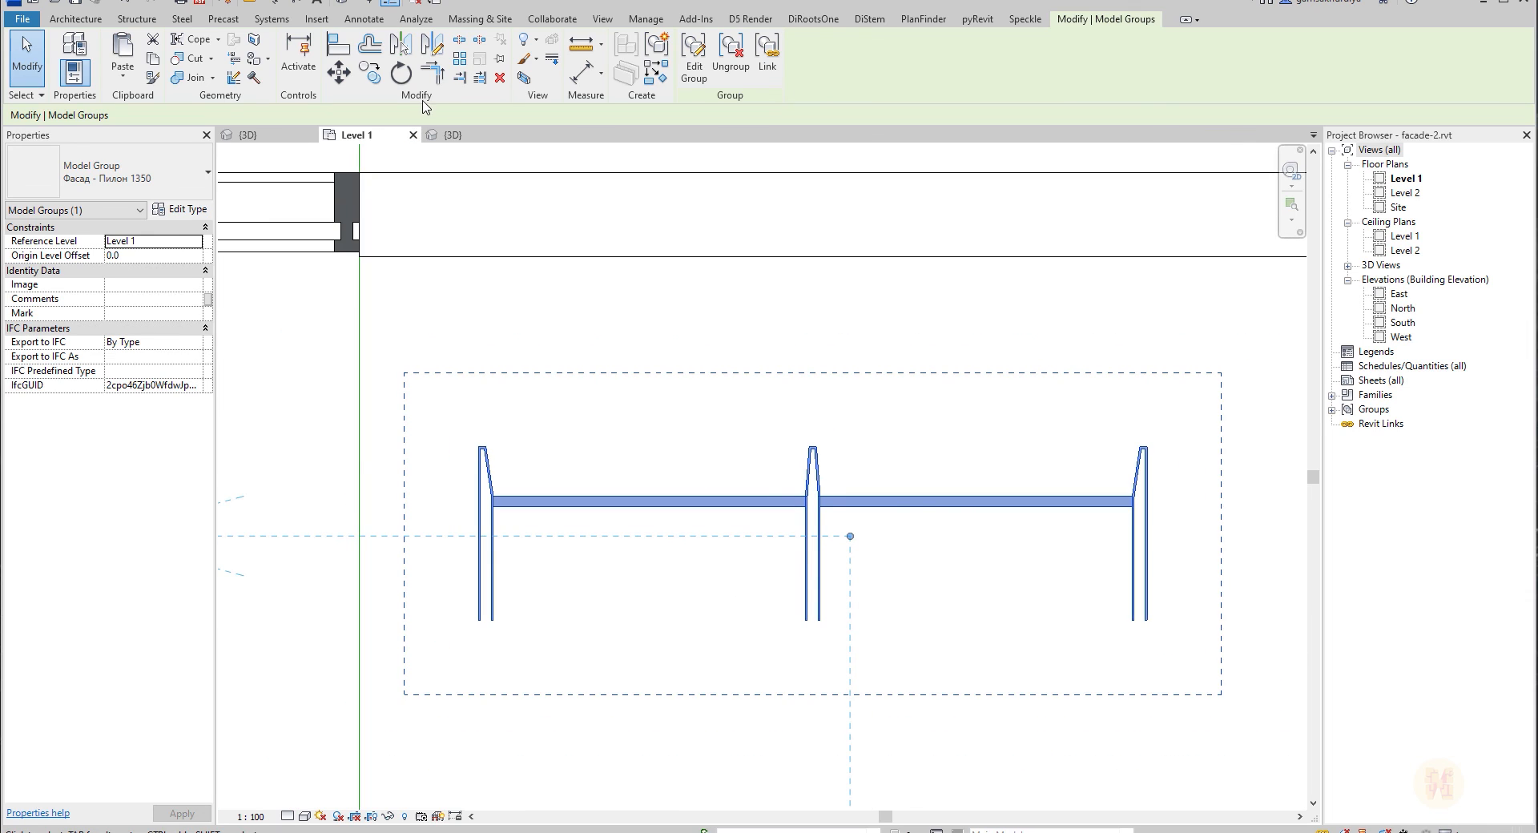
Rotate the pylon group by 180° so that its open side faces the wall.
left_click(400, 73)
left_click(1022, 536)
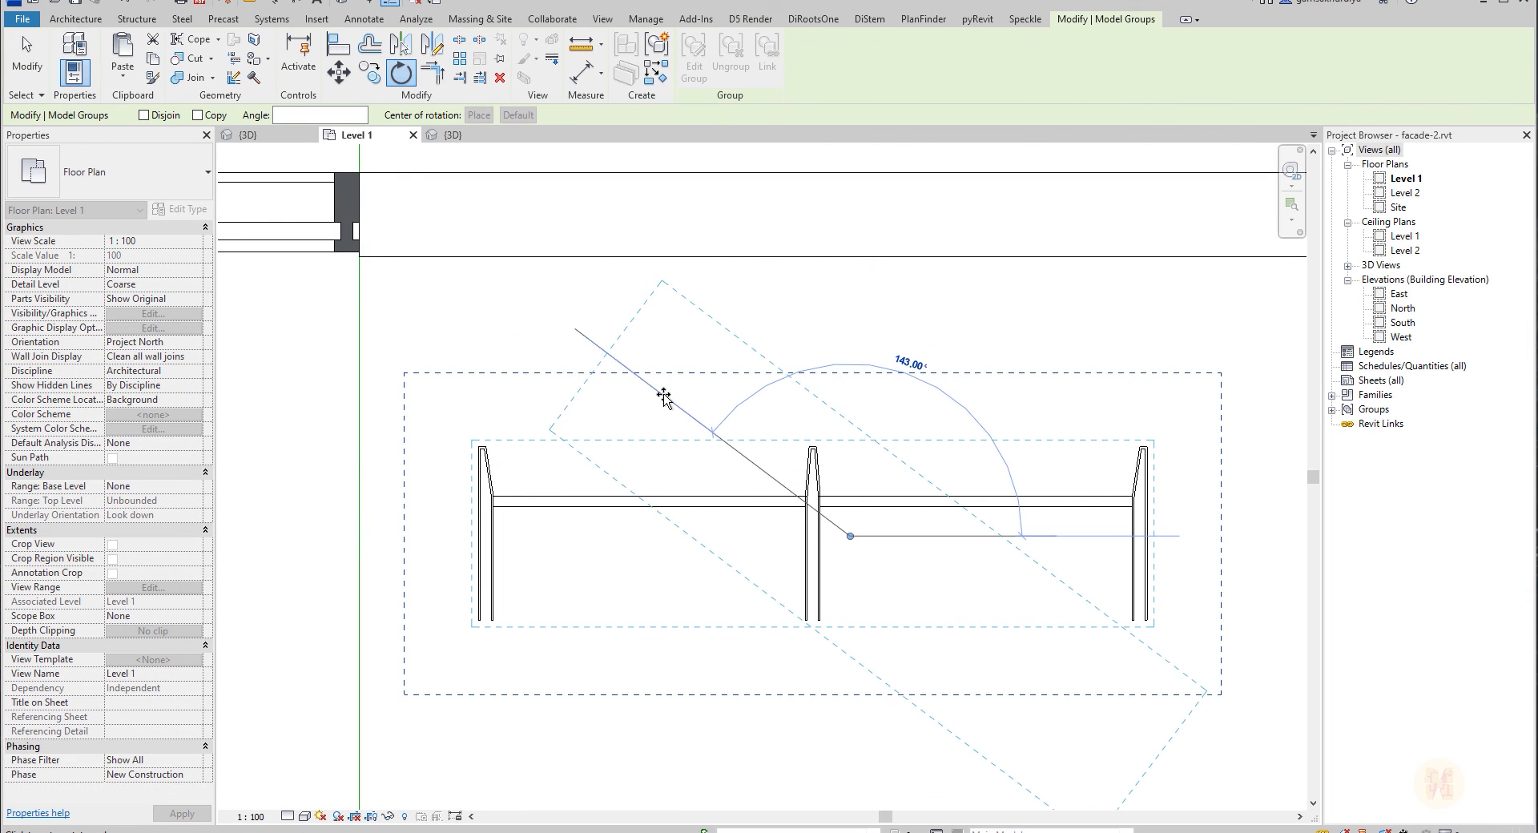
type("180")
key("Return")
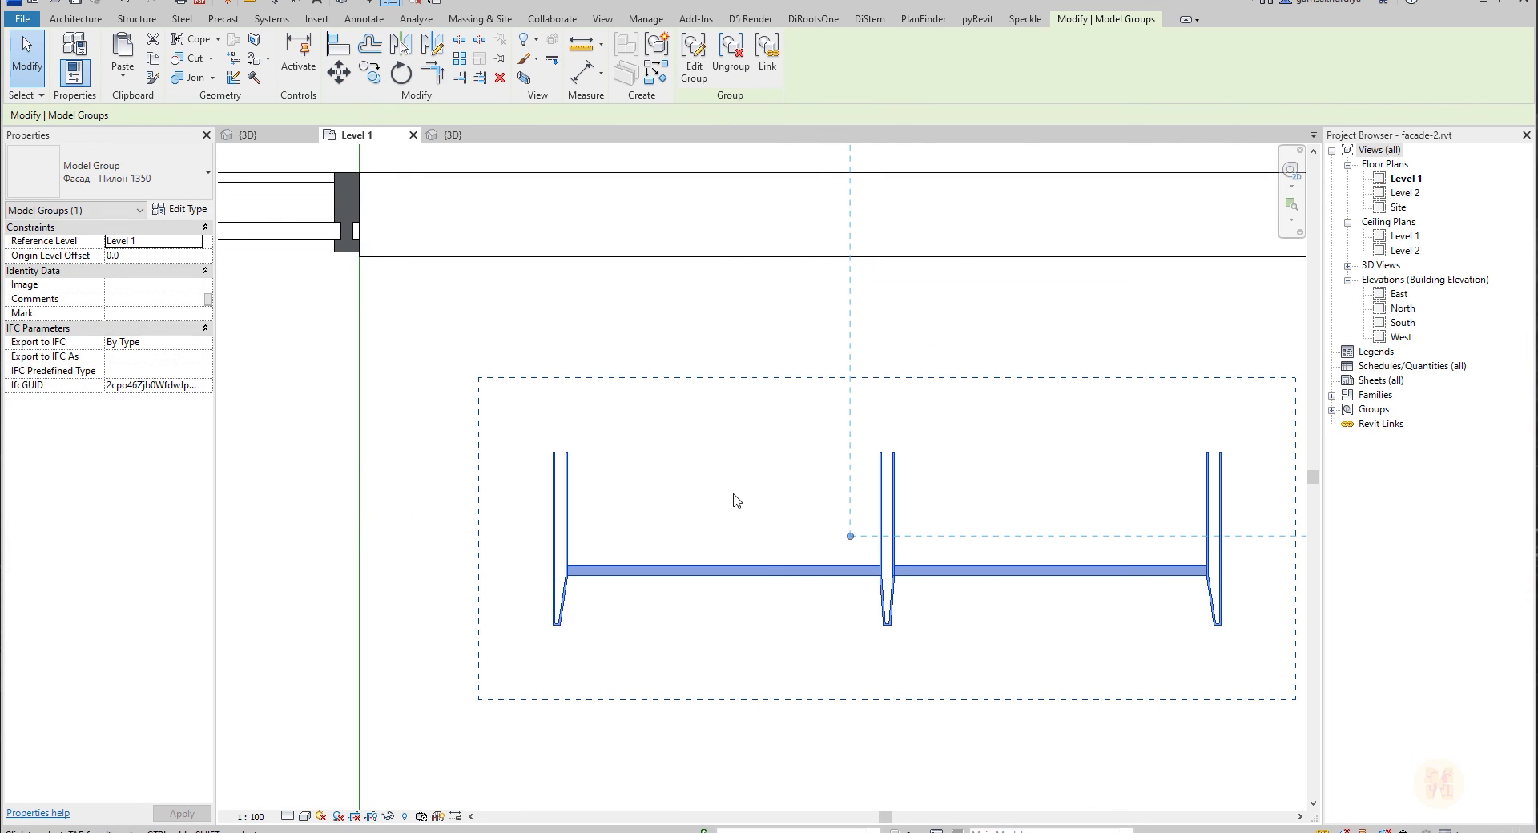
left_click(731, 513)
left_click(719, 572)
scroll(744, 469, "down", 1)
middle_click_drag(646, 421, 740, 508)
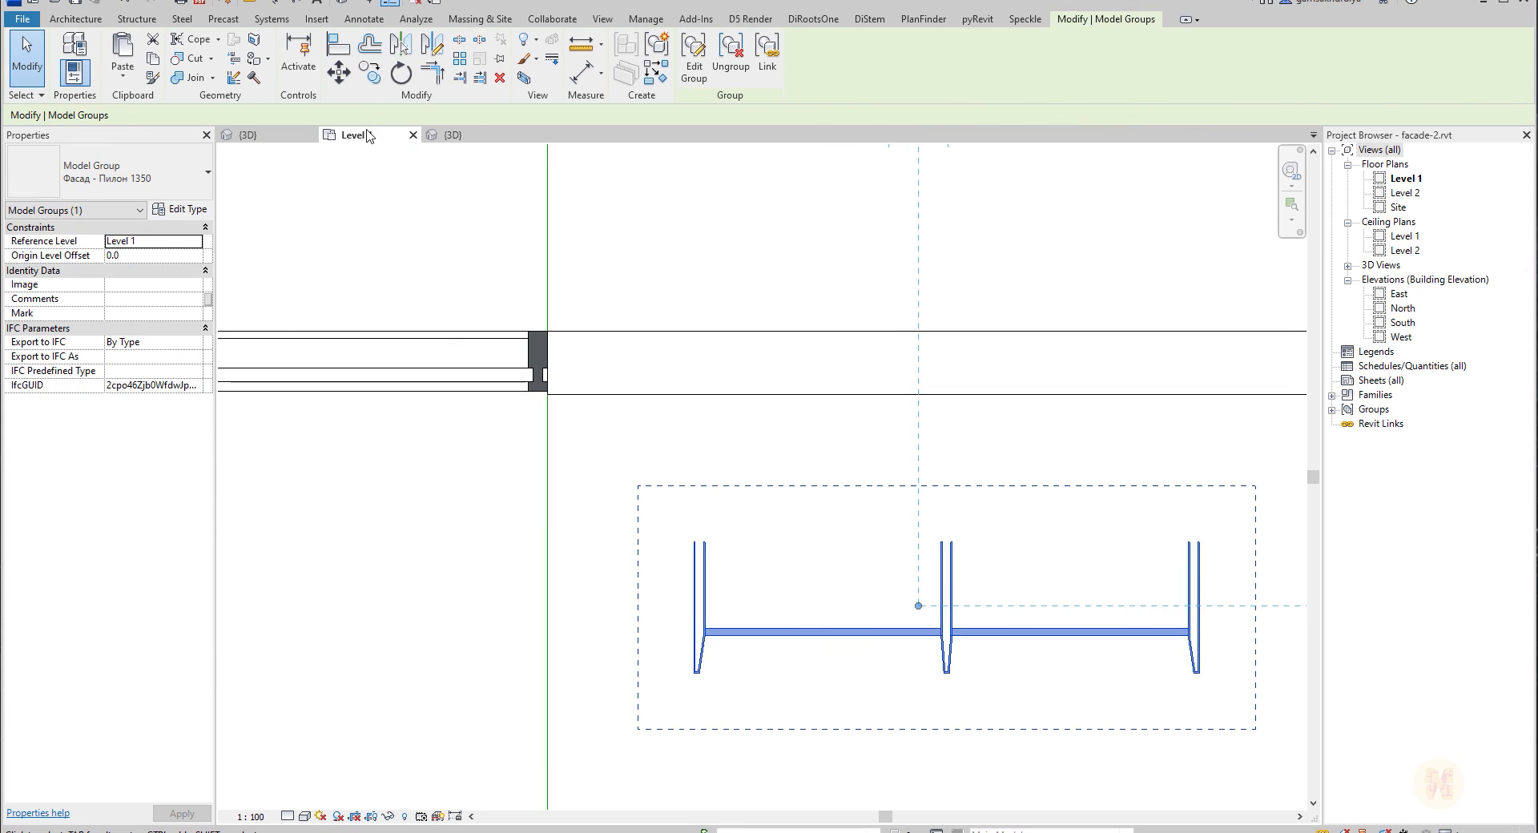
Move the pylon group so the inner corner of its end fin meets the new wall's back corner at the spacing line.
left_click(339, 73)
left_click(695, 543)
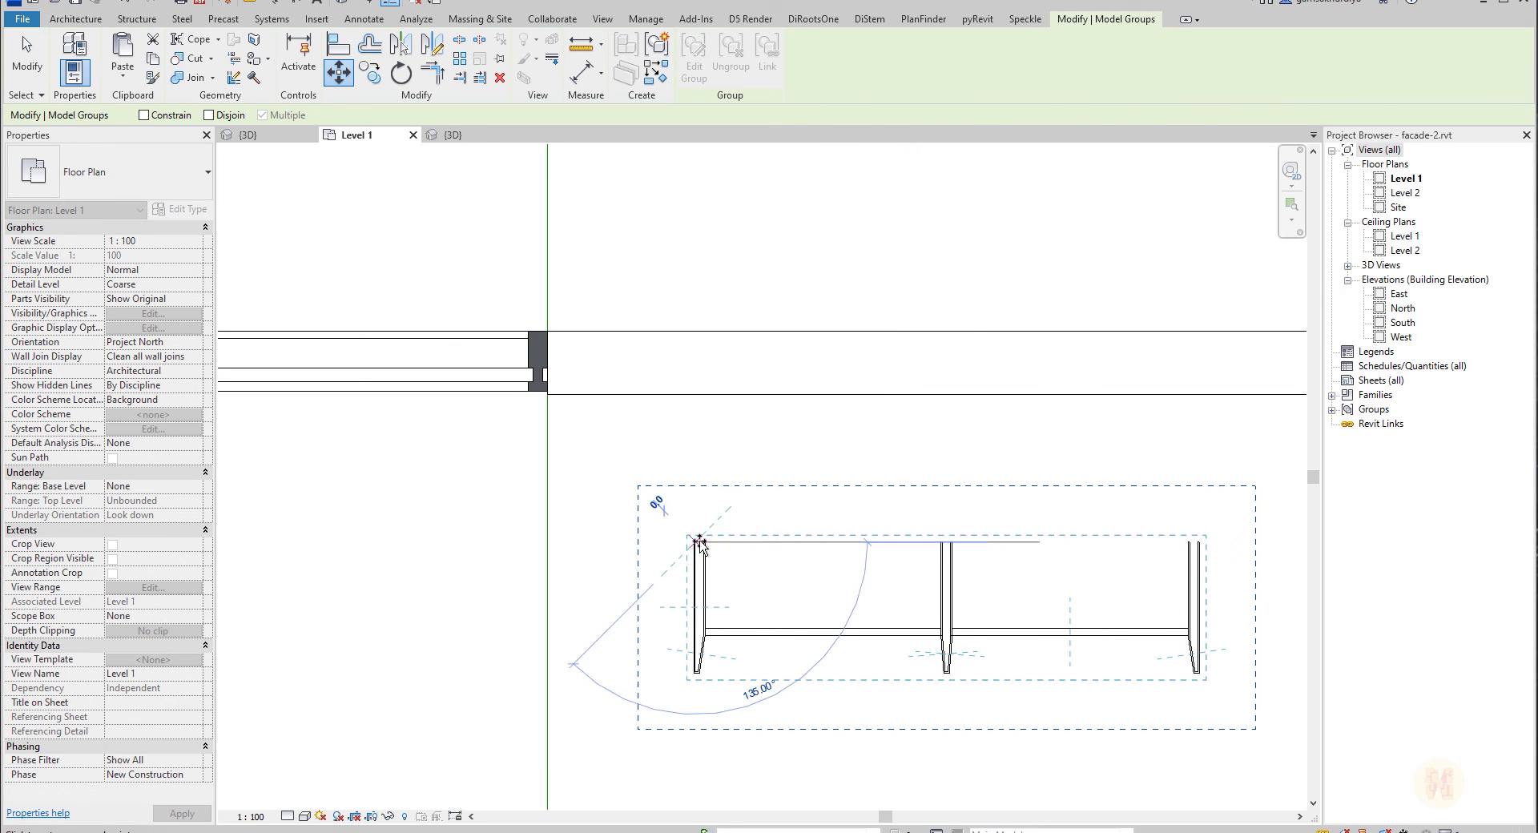
scroll(687, 549, "up", 1)
scroll(686, 544, "up", 1)
left_click(340, 72)
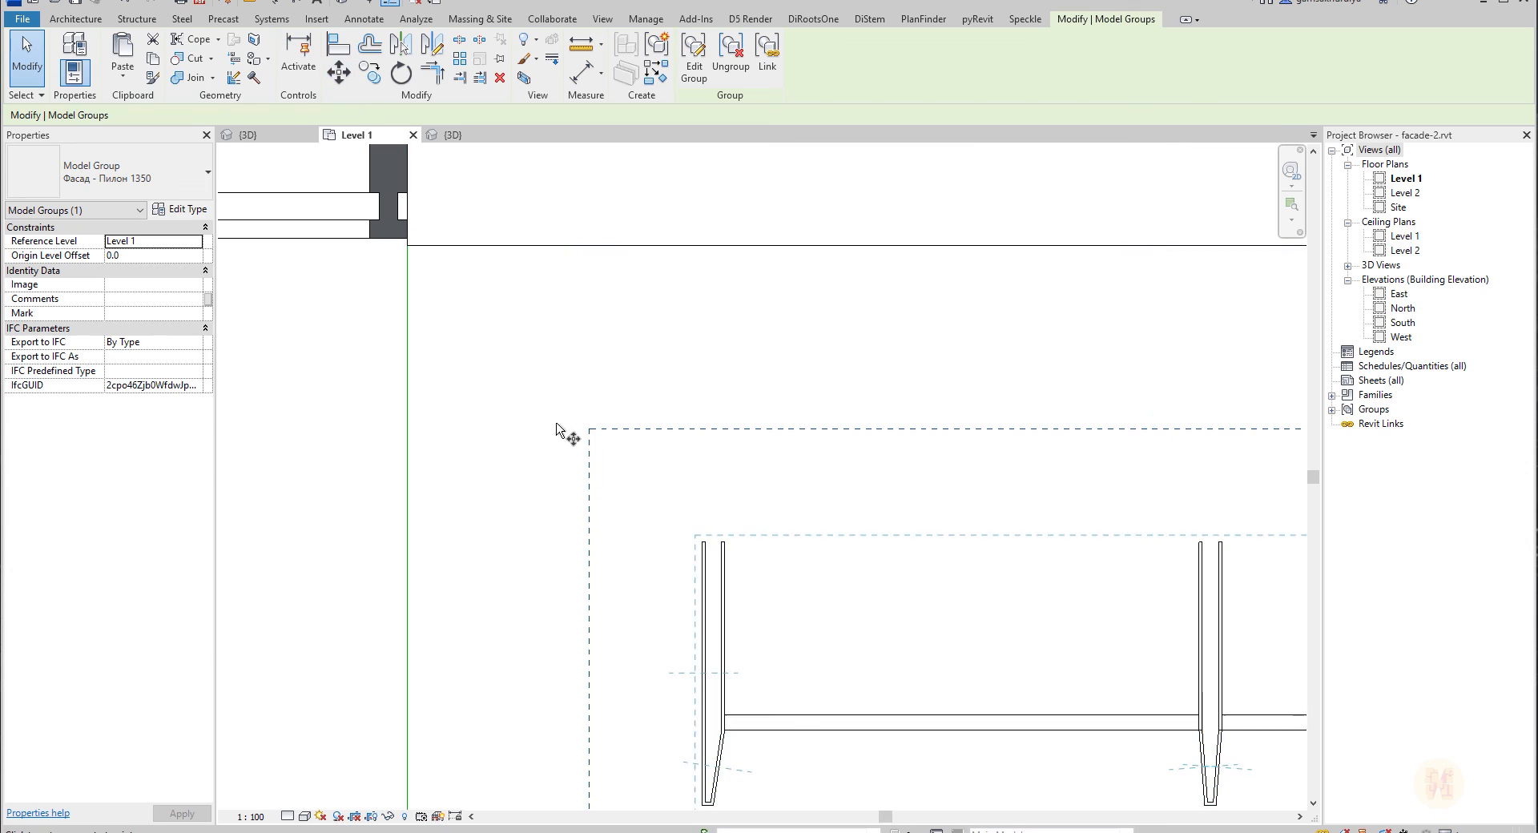
scroll(615, 519, "up", 2)
left_click(769, 557)
scroll(749, 399, "up", 4)
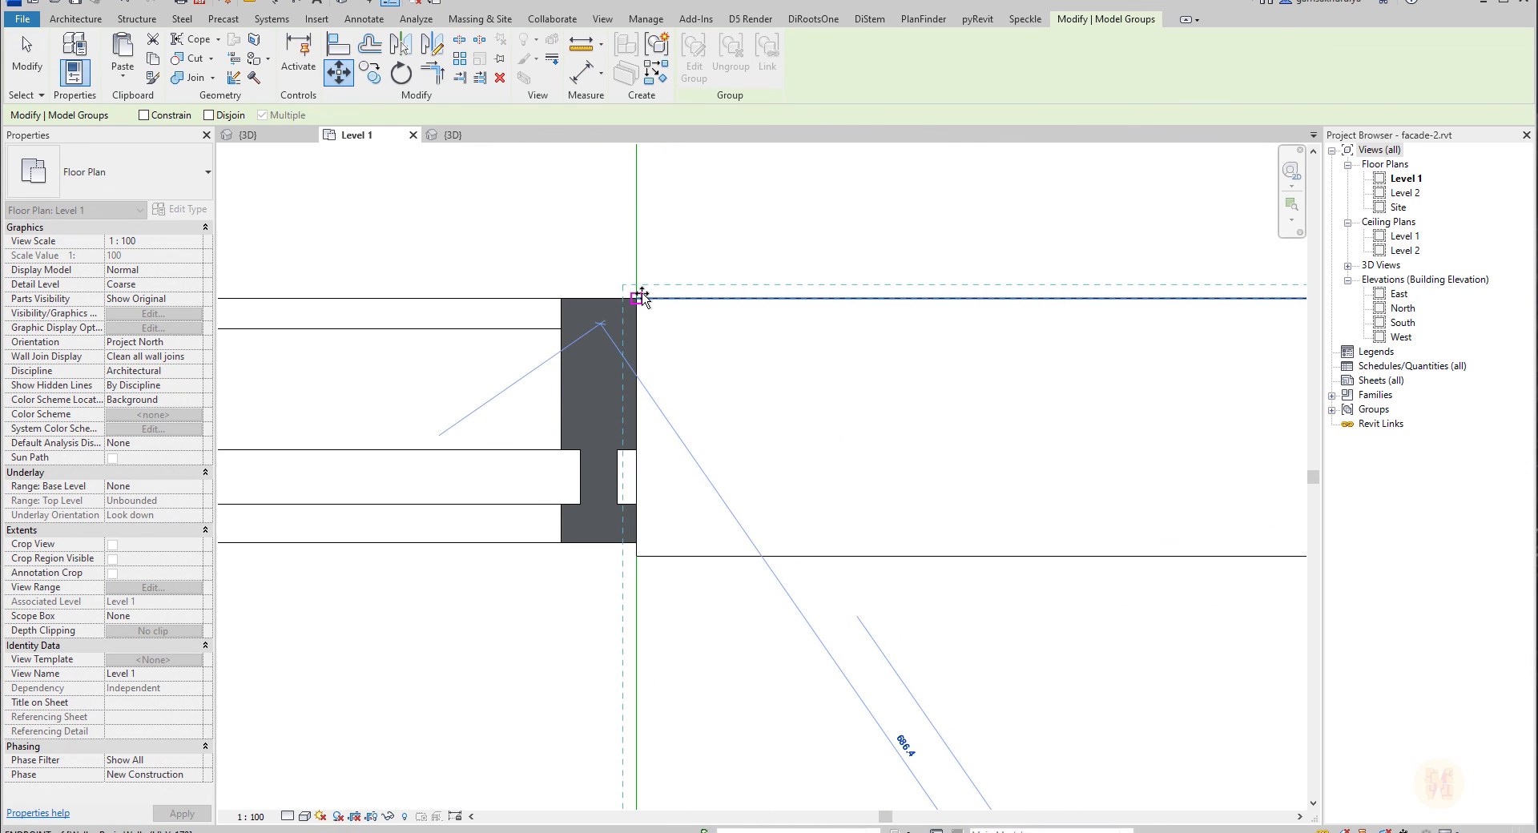
left_click(637, 299)
scroll(904, 468, "down", 2)
key("Escape")
scroll(897, 461, "down", 4)
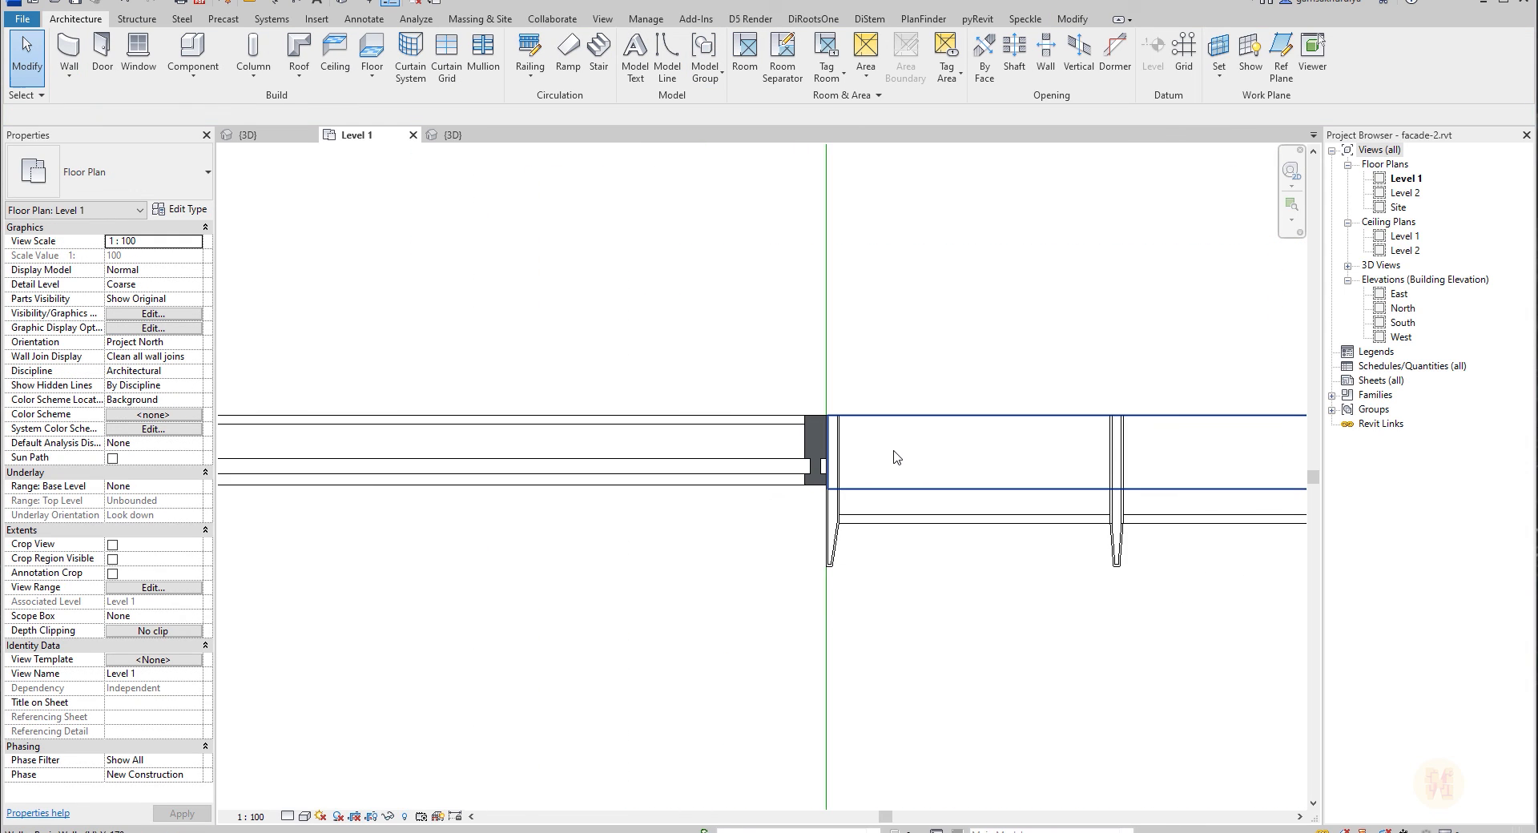
Examine in 3D, from the side and from above, how the pylon group sits against the new wall.
left_click(447, 136)
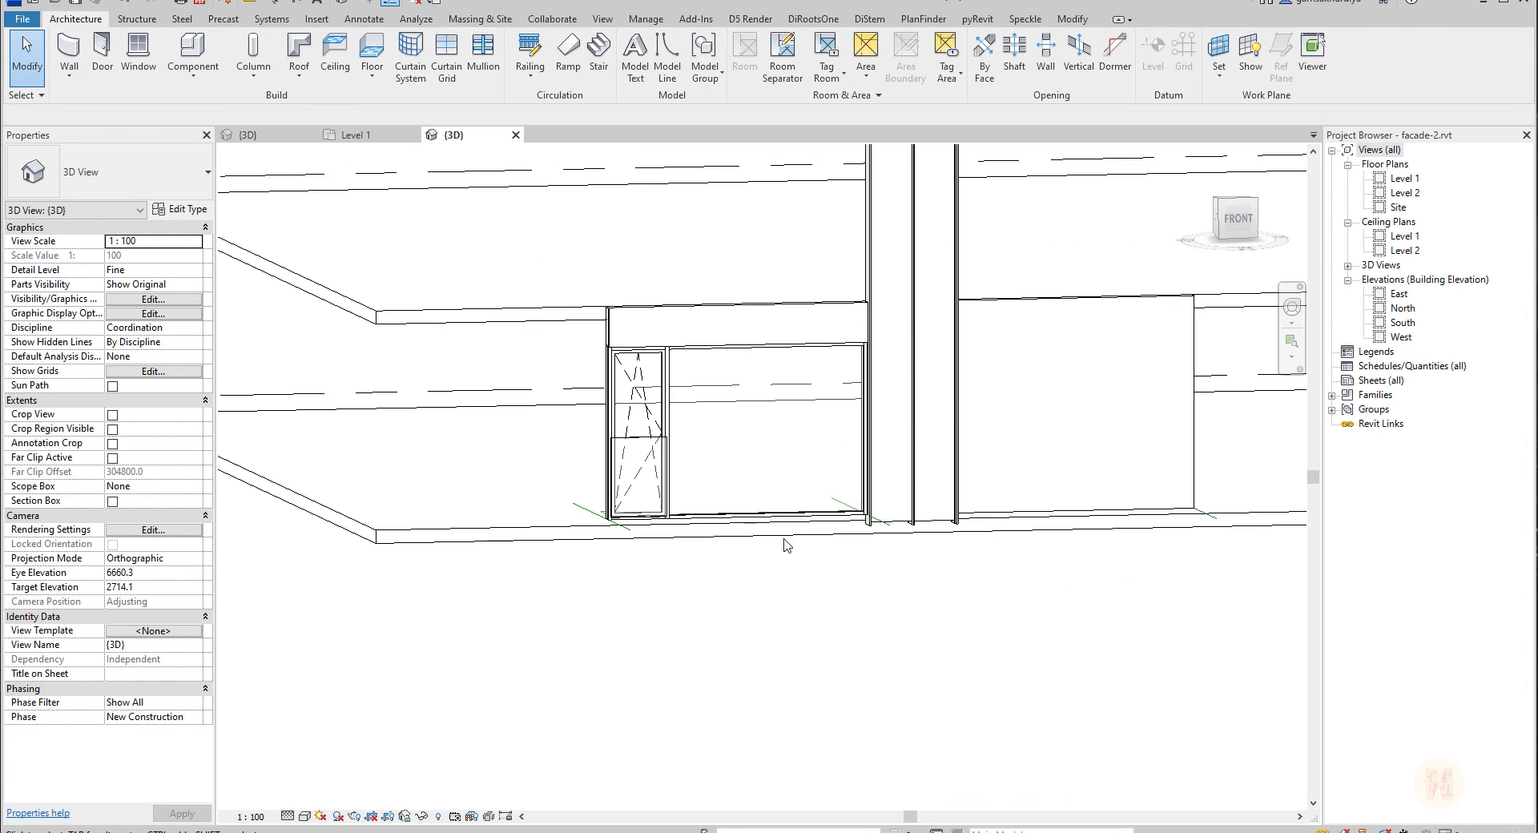
middle_click_drag(782, 542, 686, 565, "shift")
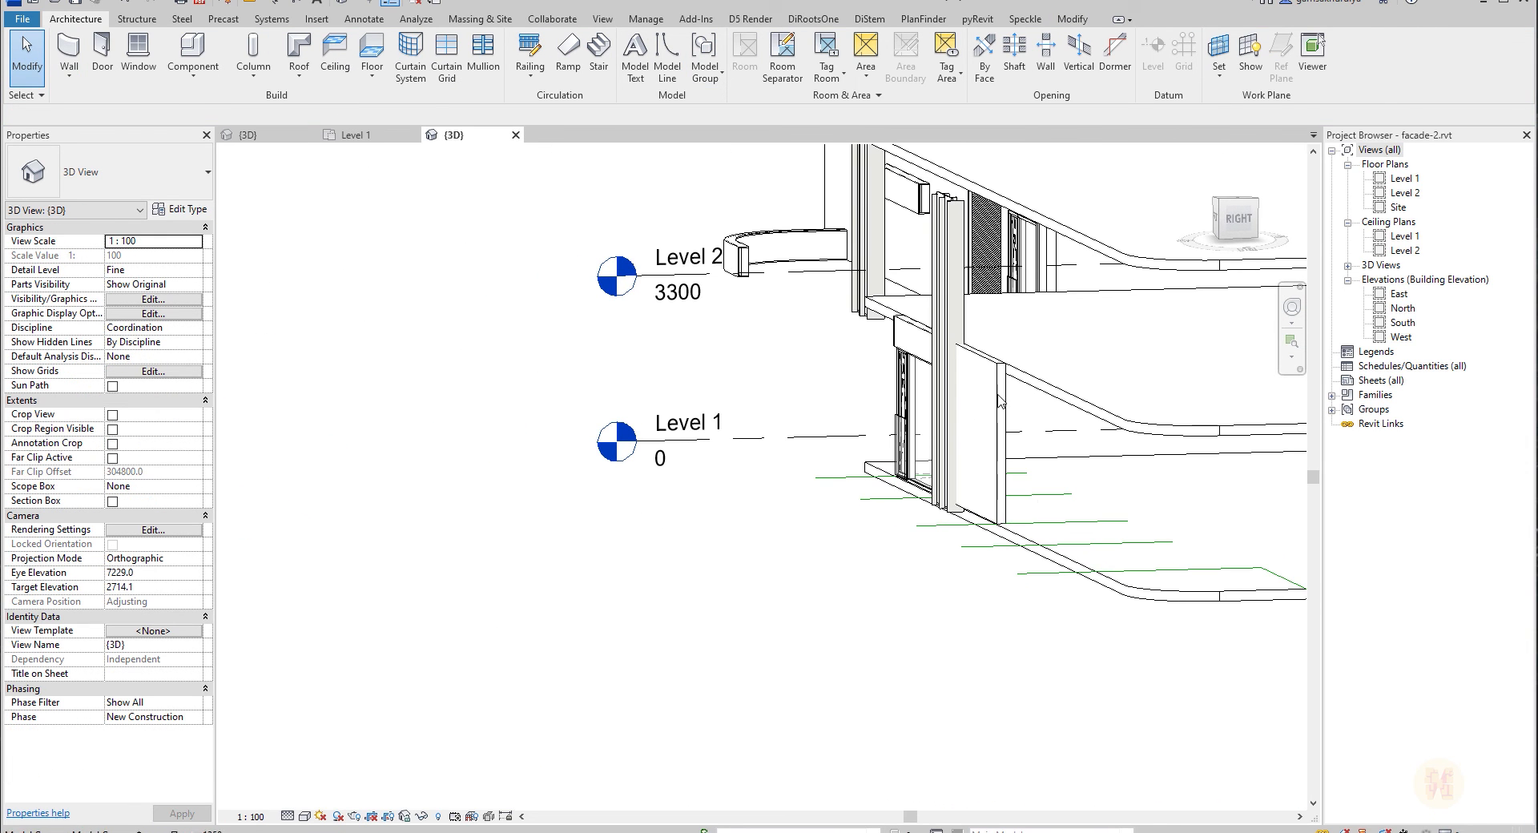
scroll(994, 372, "up", 6)
scroll(929, 333, "down", 3)
middle_click_drag(943, 353, 1079, 477, "shift")
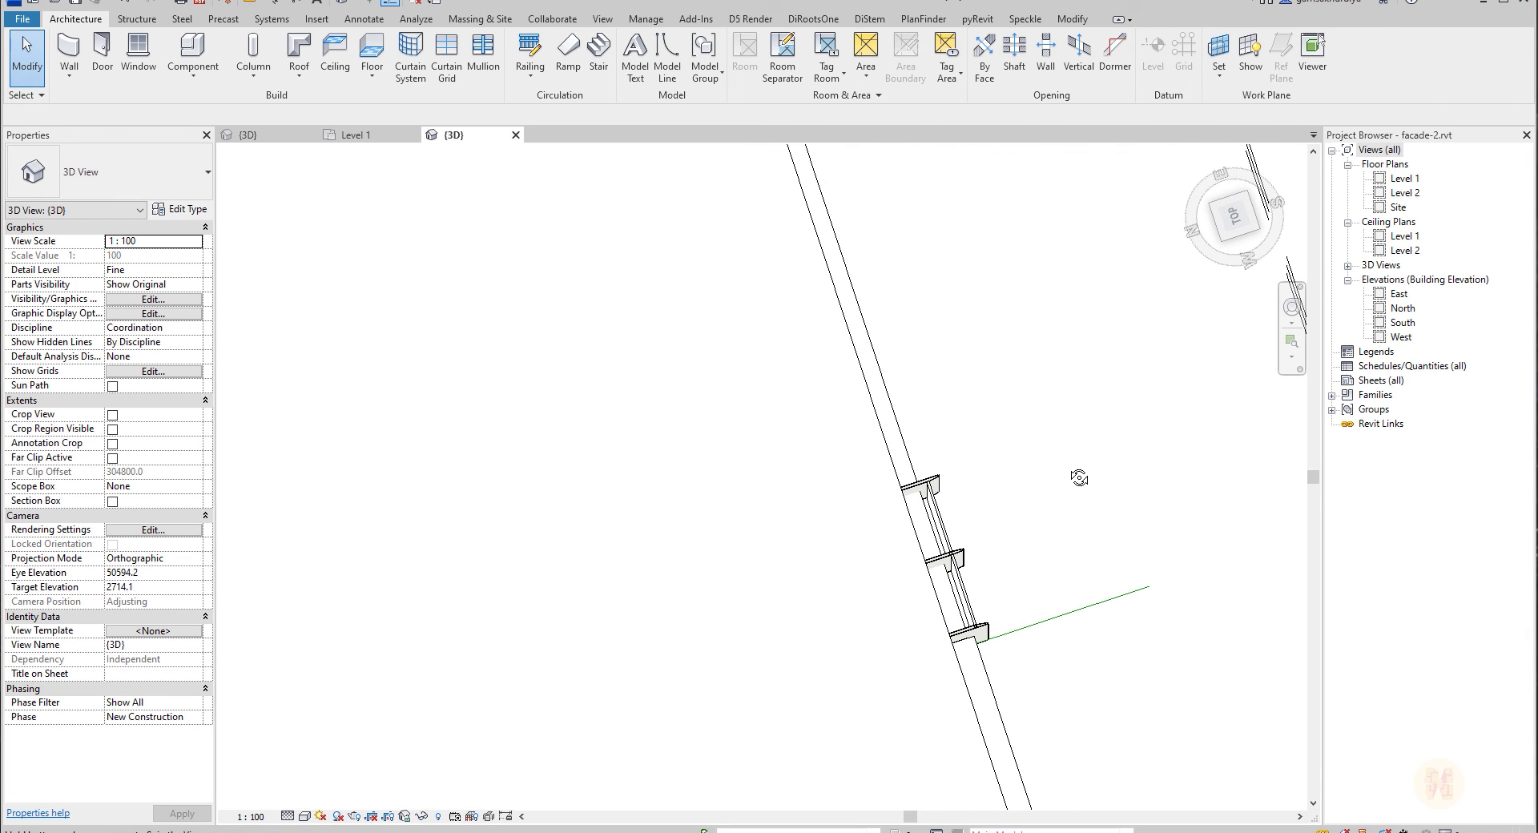
scroll(912, 554, "up", 3)
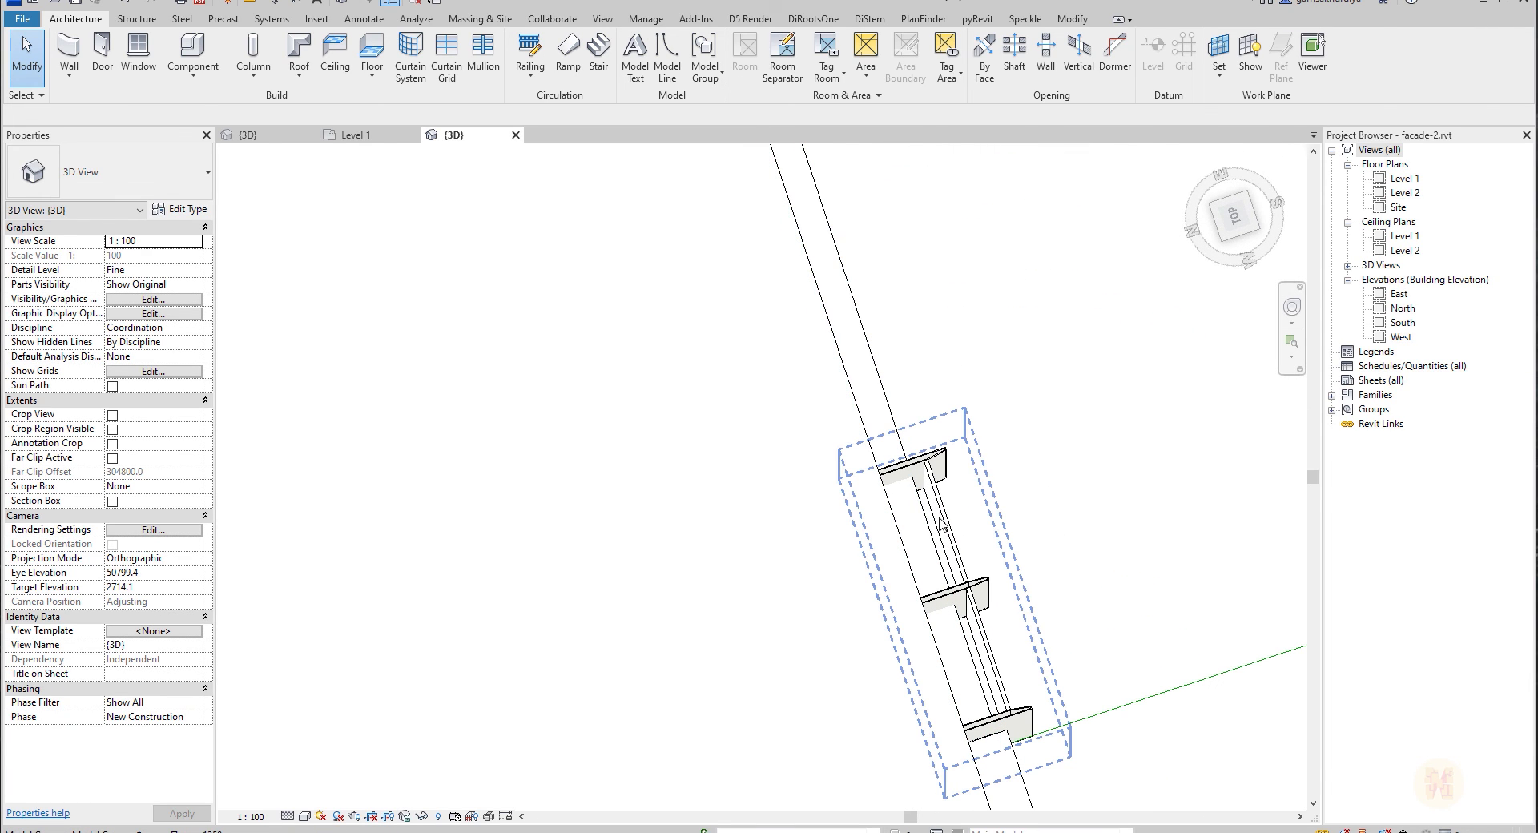
left_click(937, 525)
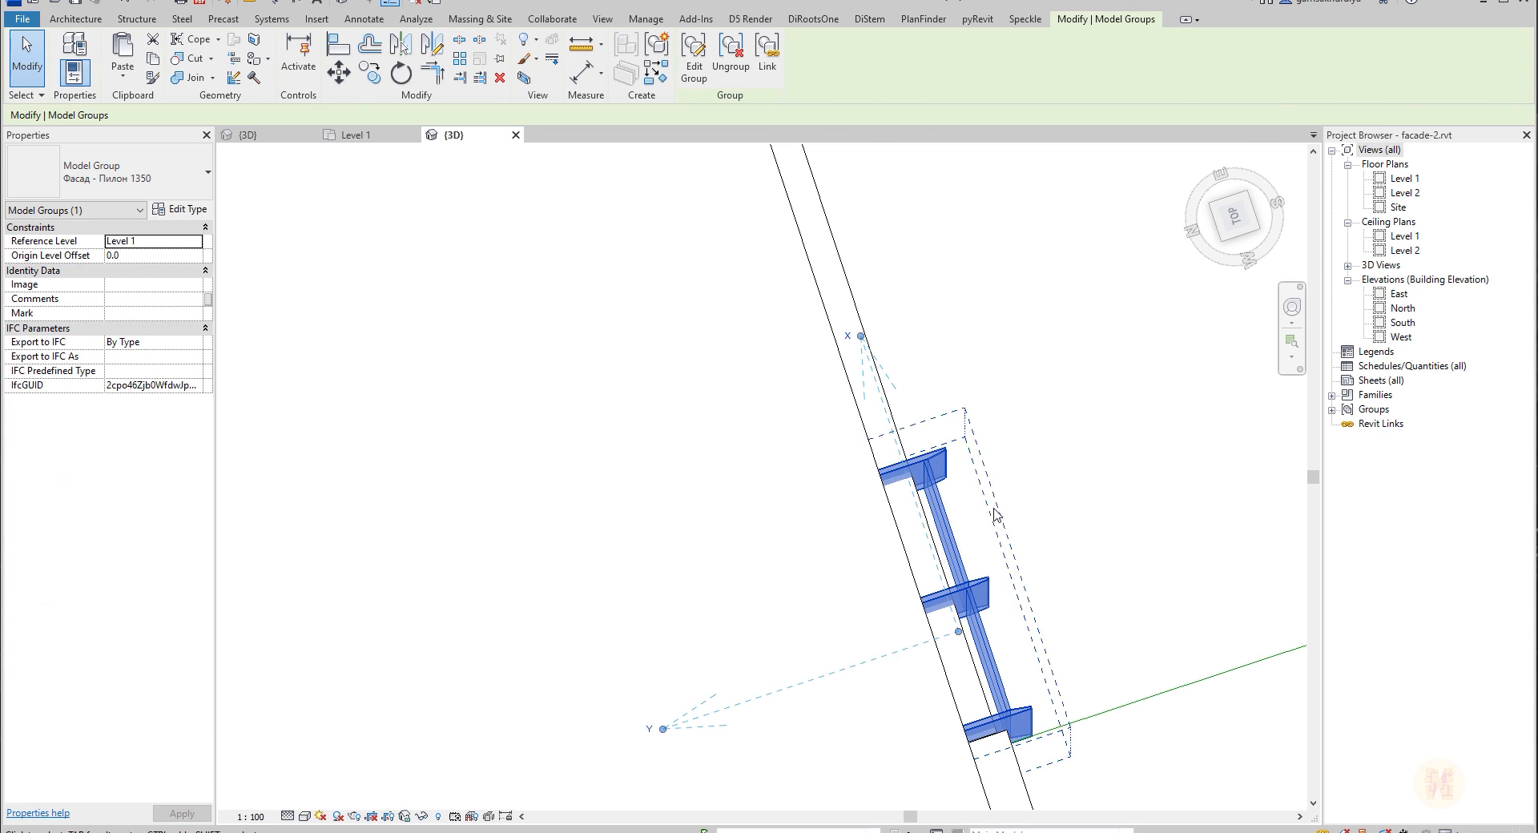
mouse_move(1033, 519)
middle_mouse_down("shift")
mouse_move(1016, 553)
mouse_move(1028, 523)
middle_mouse_up("shift")
key("Escape")
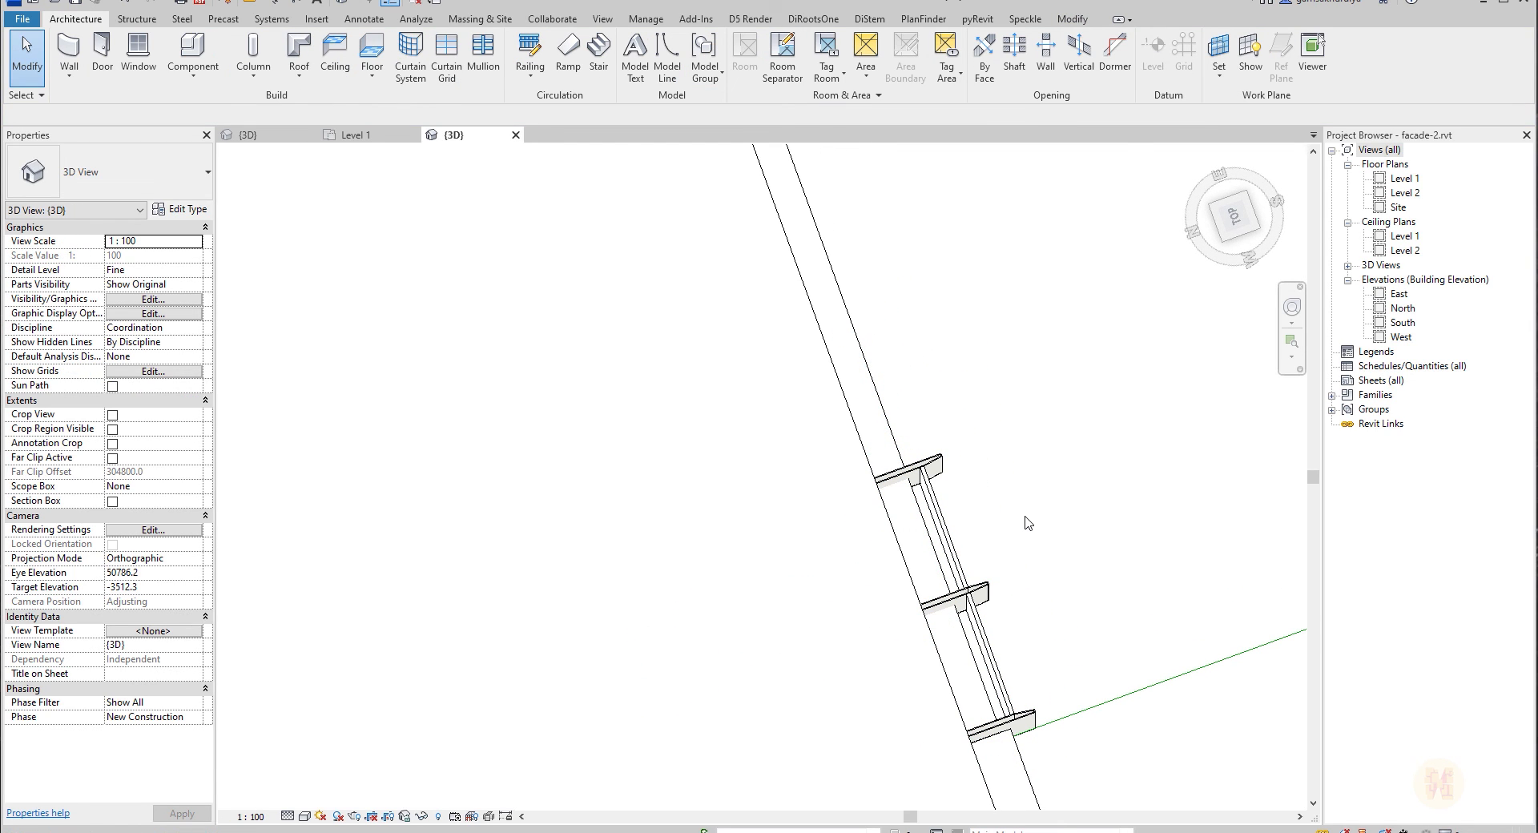
Align the pylon group's thin panels between the fins with the outer face of the new wall.
key("a")
key("l")
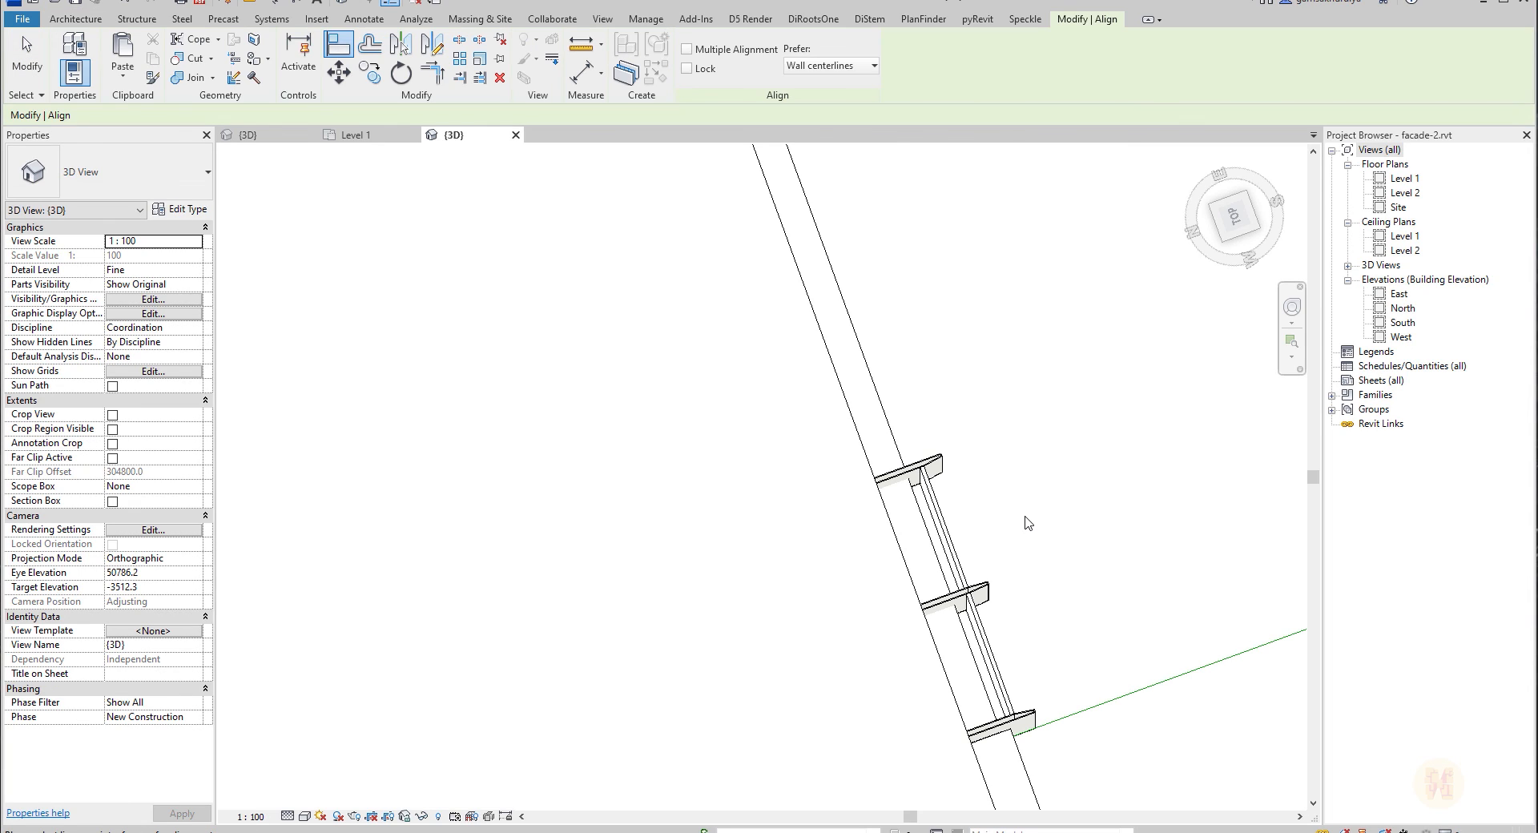
left_click(935, 548)
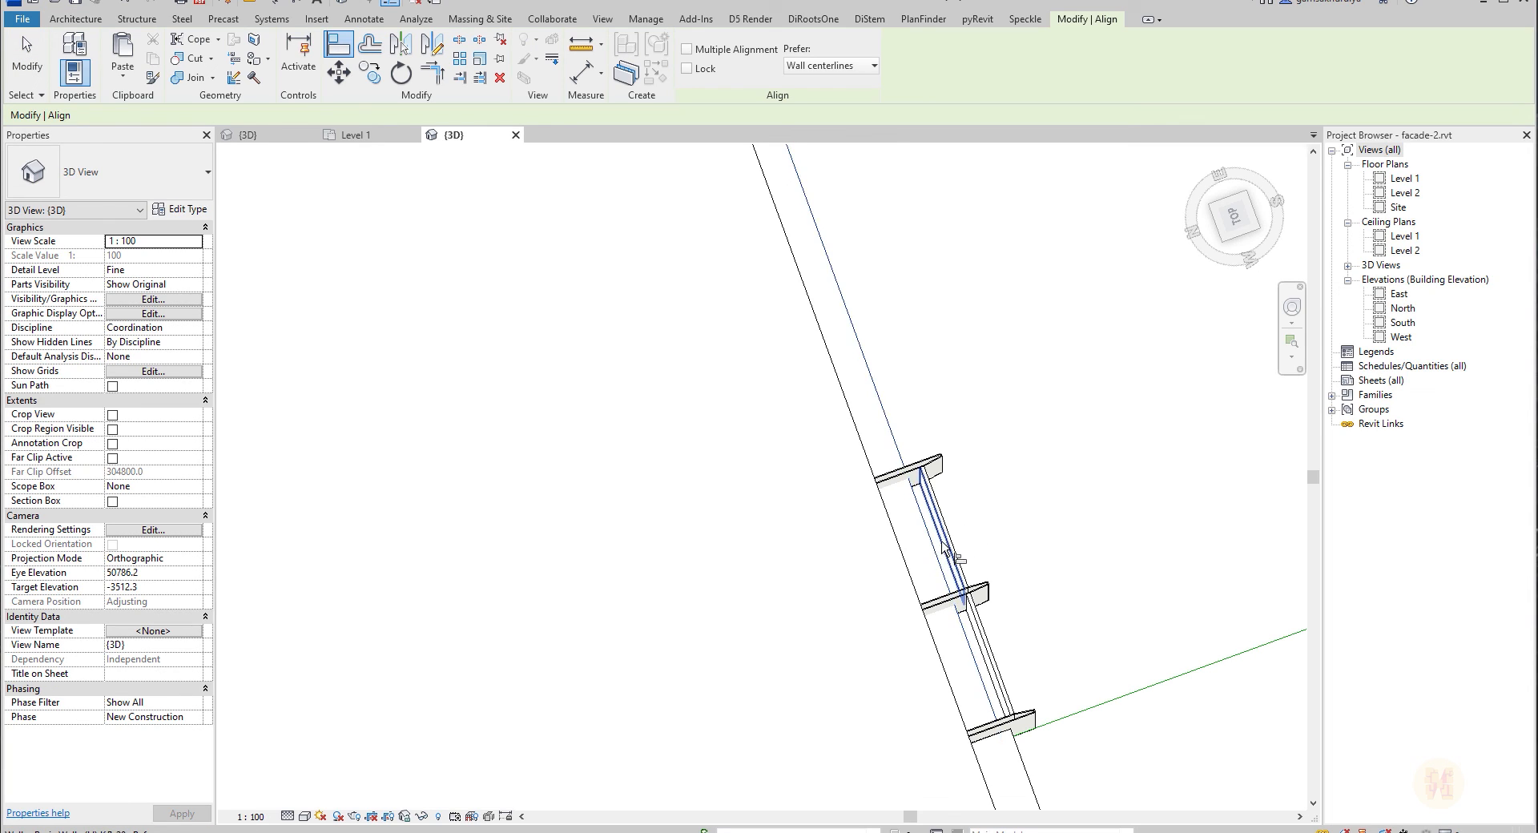
left_click(943, 542)
key("Escape")
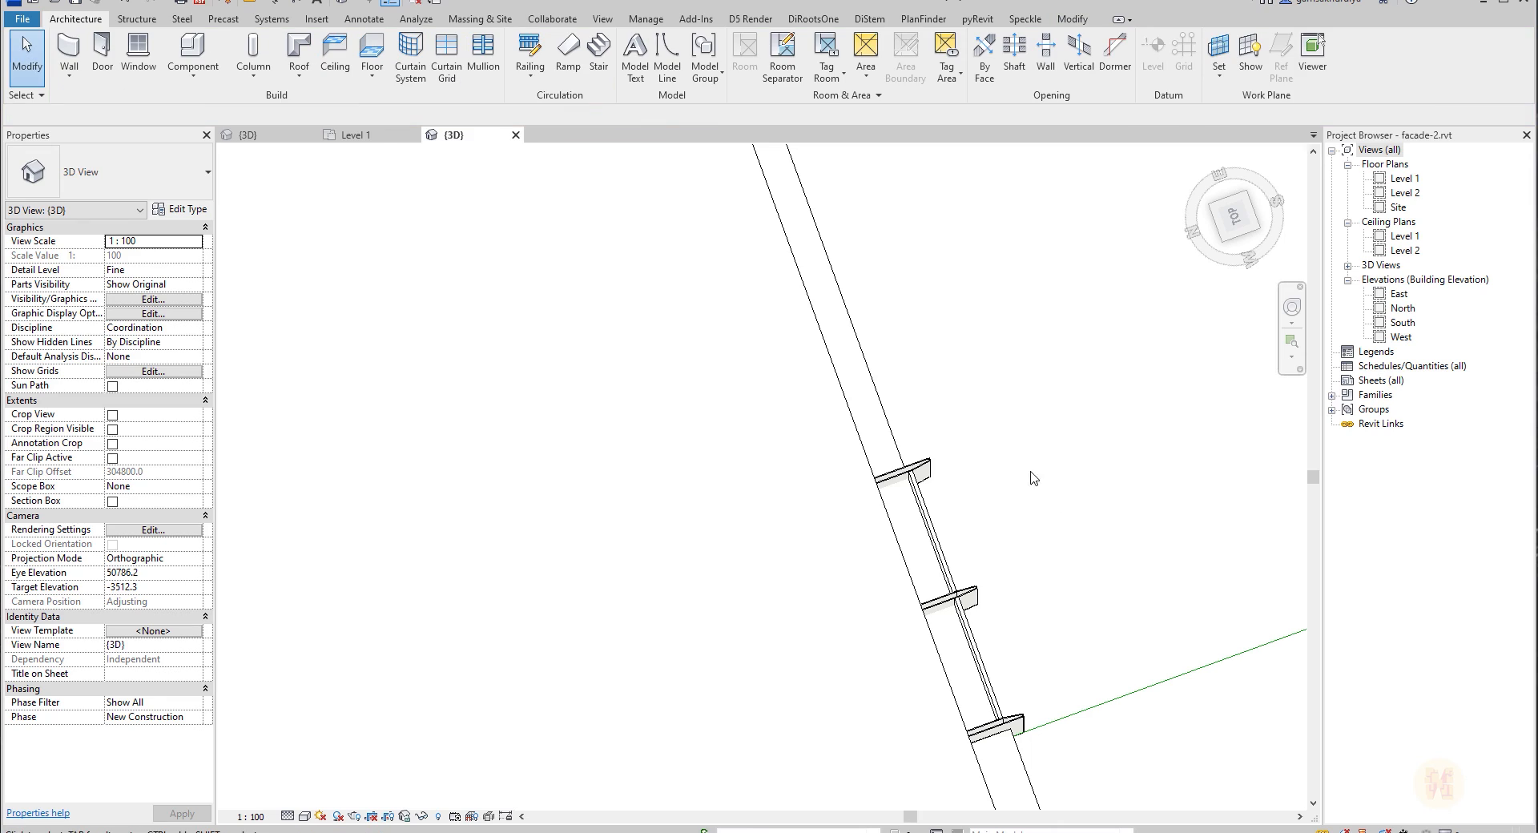
middle_click_drag(1226, 525, 1081, 436, "shift")
scroll(1036, 305, "up", 5)
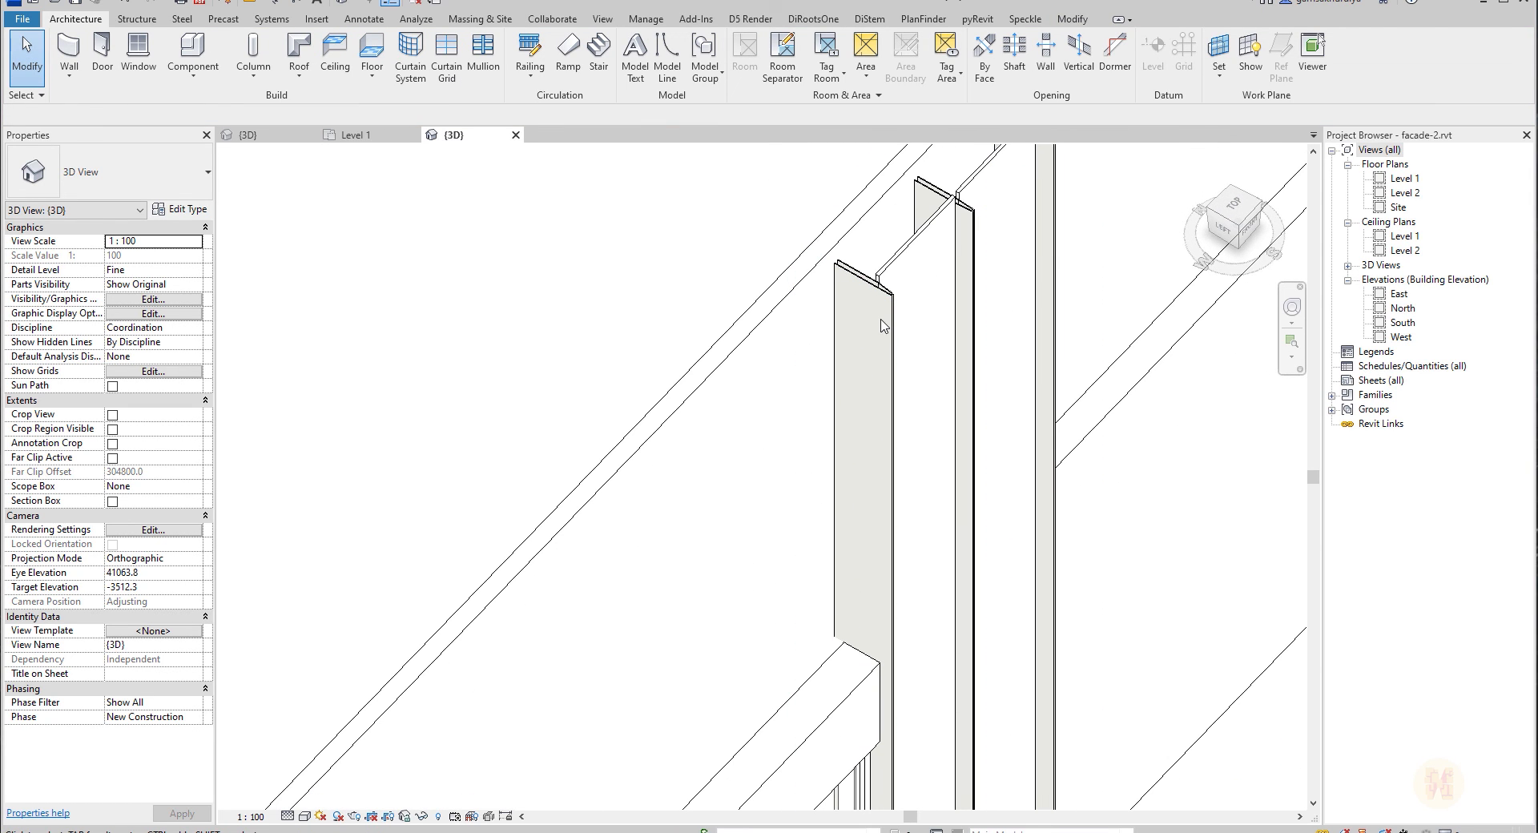
Open the Фасад - Пилон 1350 group for editing and select the outer plate of its end fin.
left_click(851, 280)
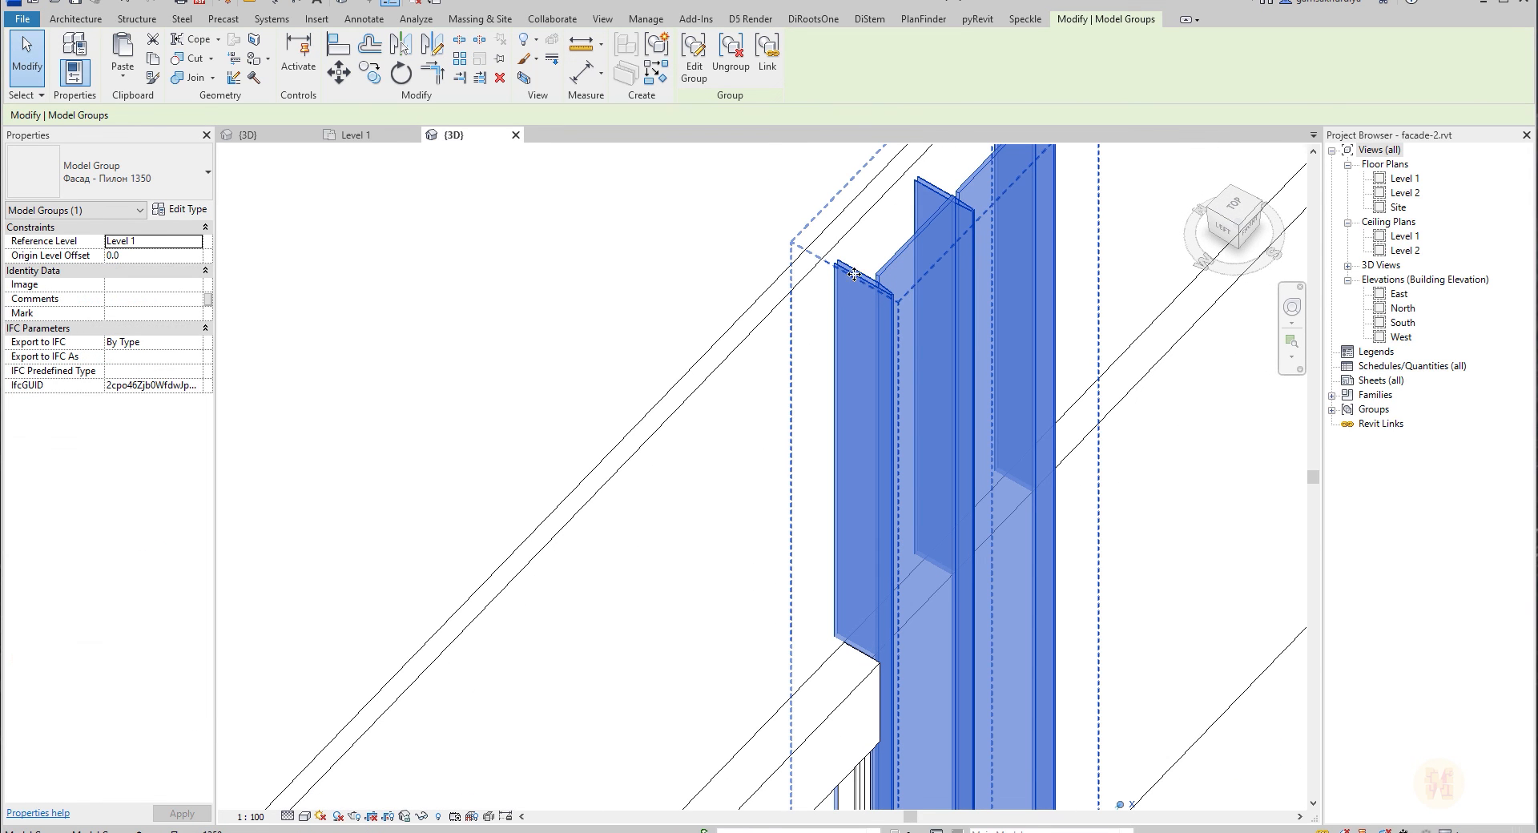
left_click(178, 209)
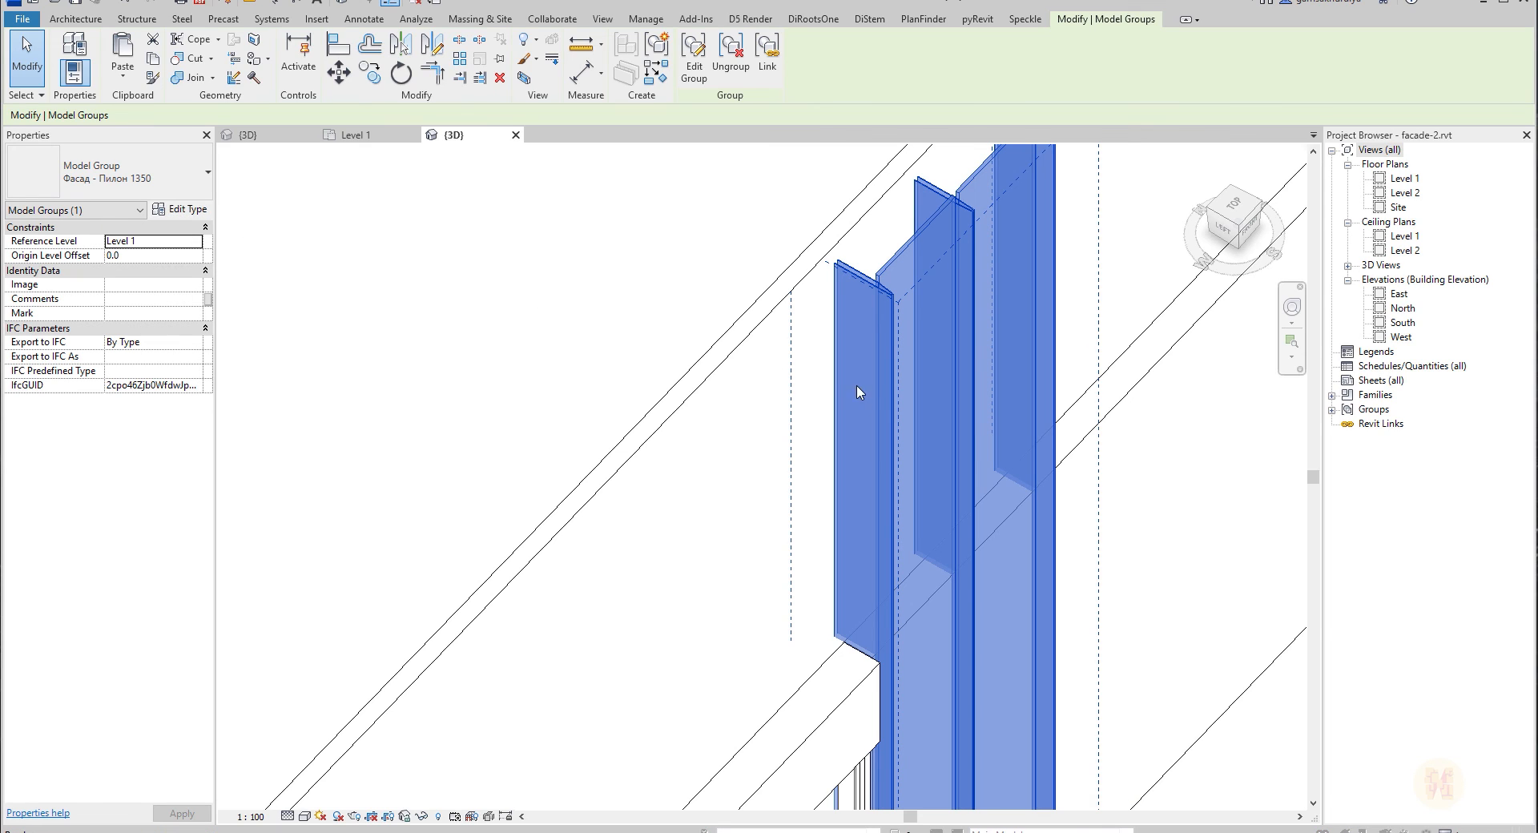
left_click(1453, 365)
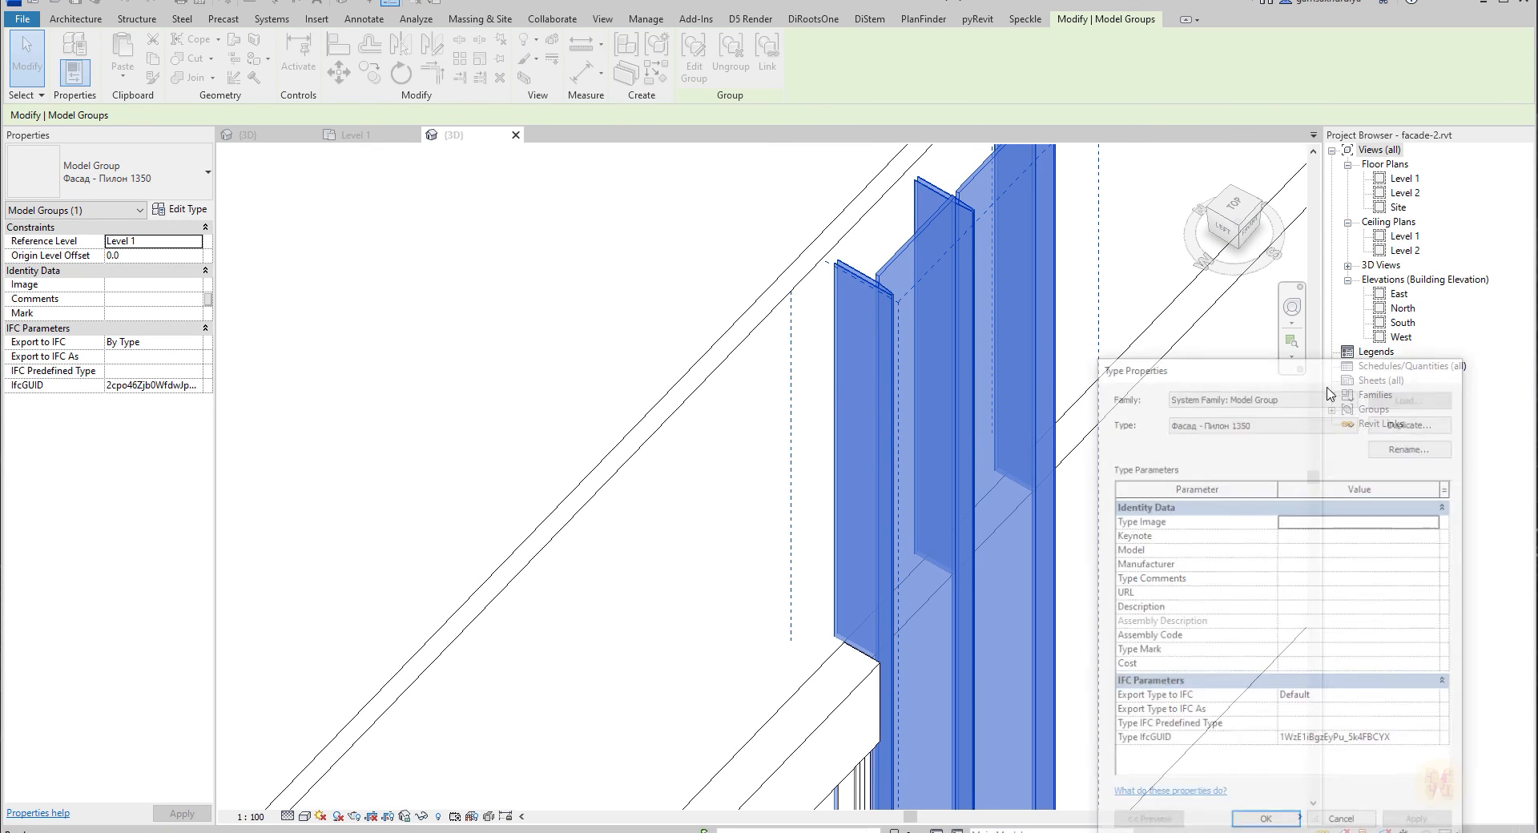
left_click(694, 56)
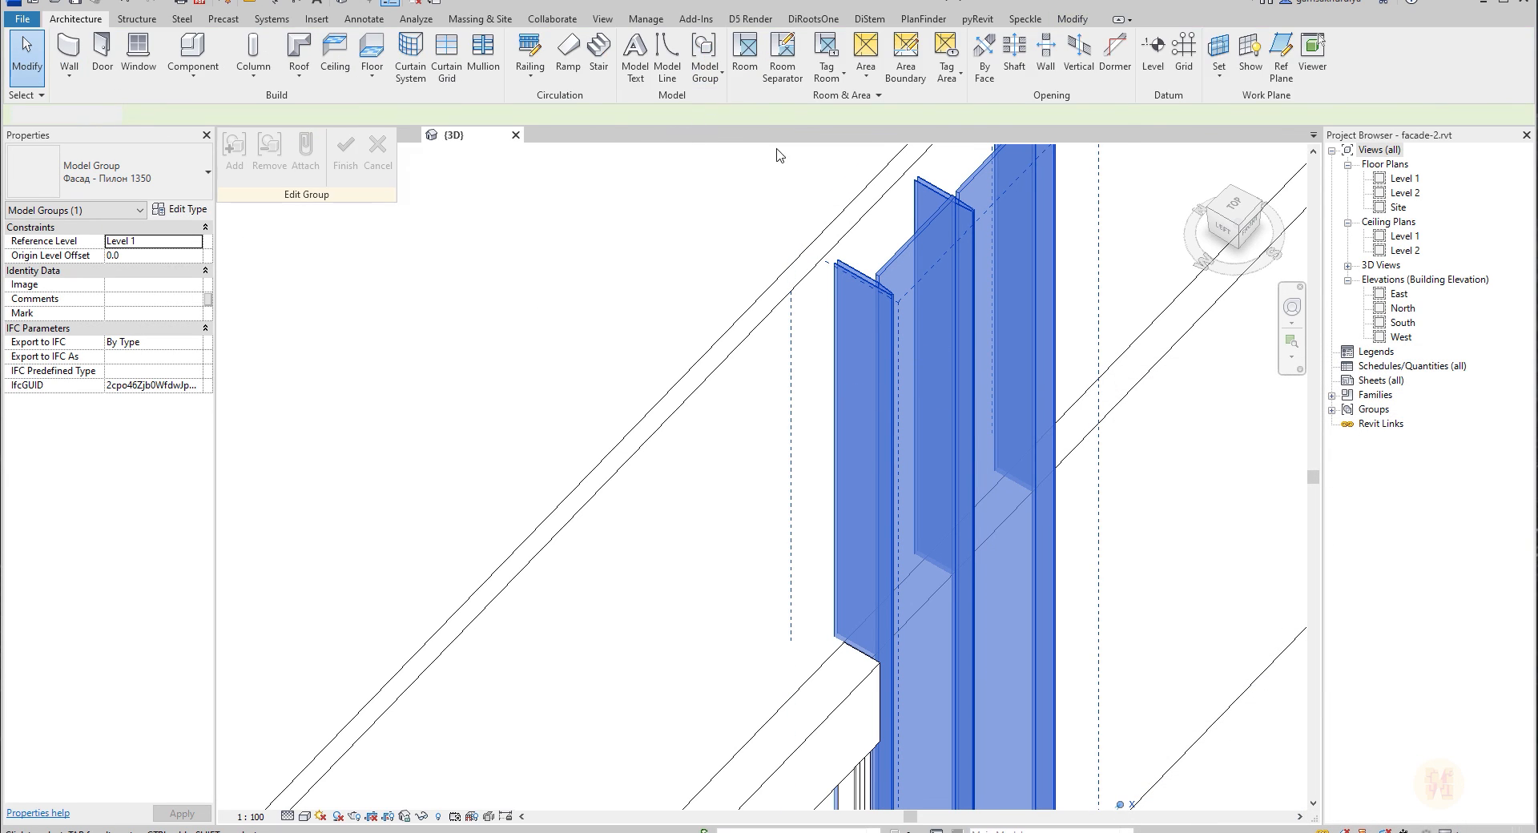
left_click(849, 277)
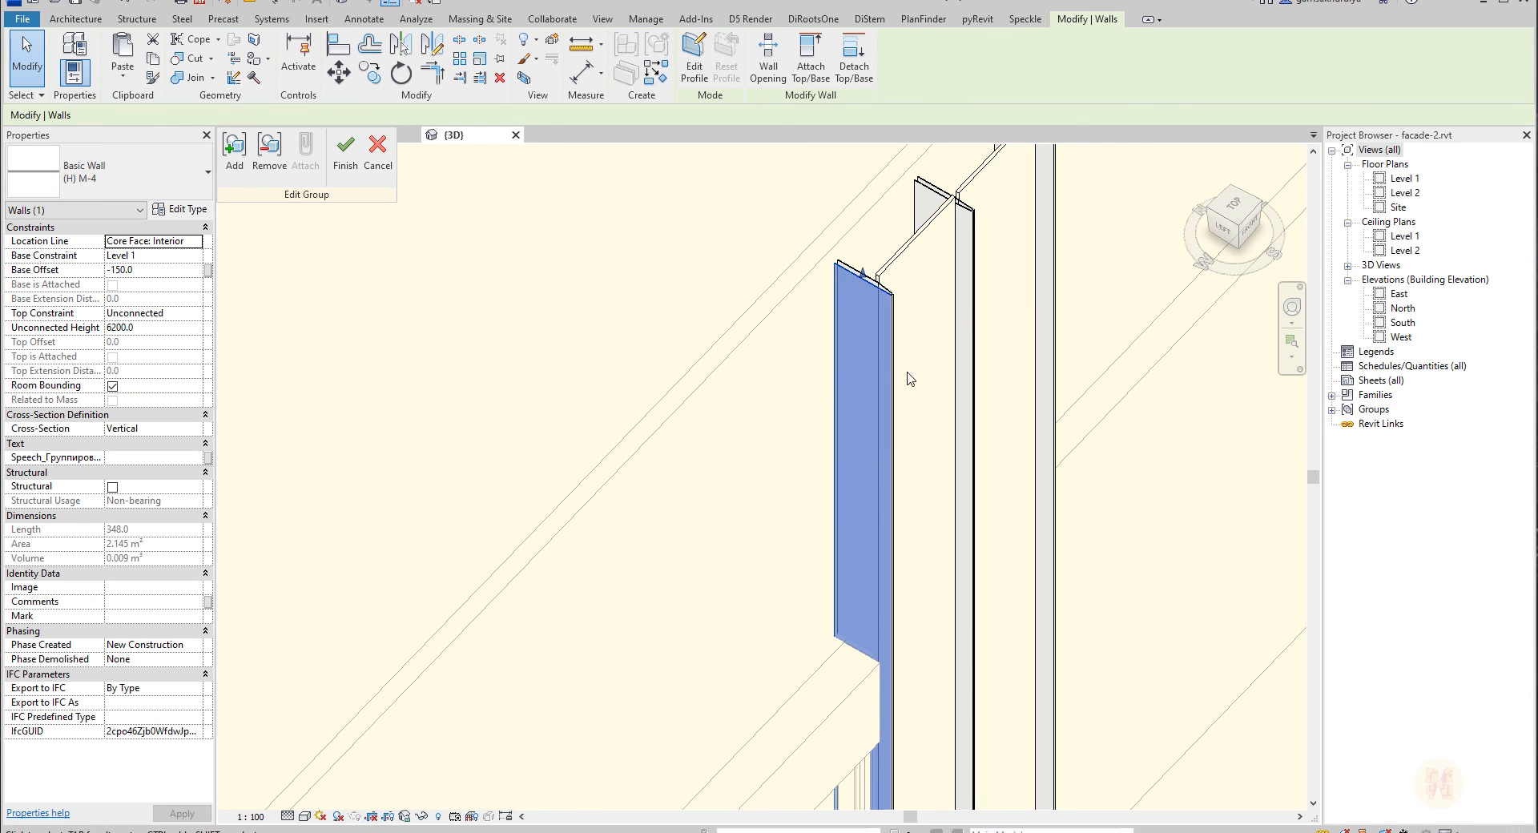
middle_click_drag(911, 380, 833, 687, "shift")
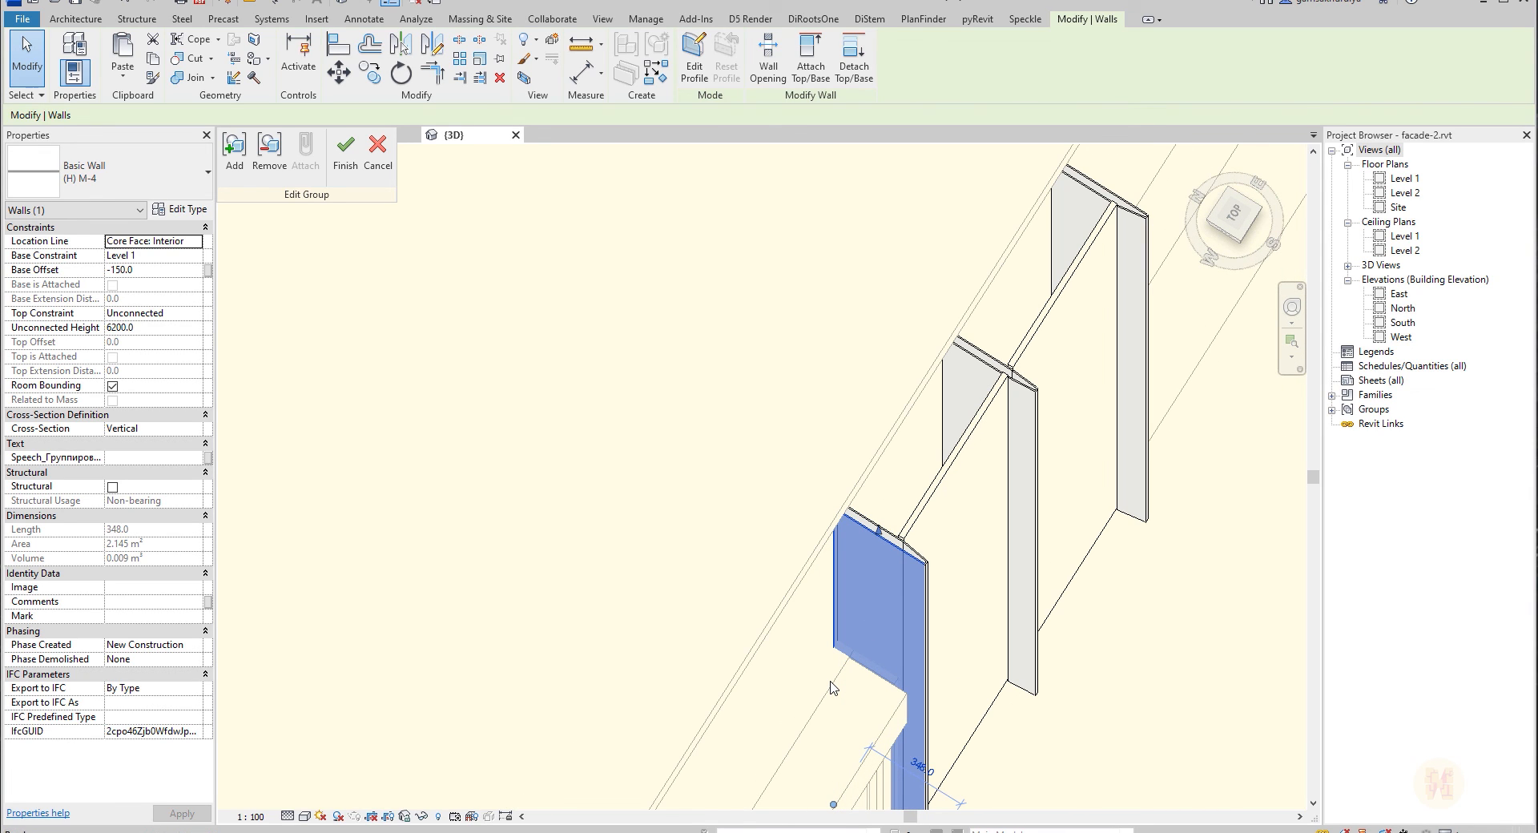
Align the inner ends of both plates of the nearest pylon fin with the back edge of the adjoining facade section.
key("a")
key("l")
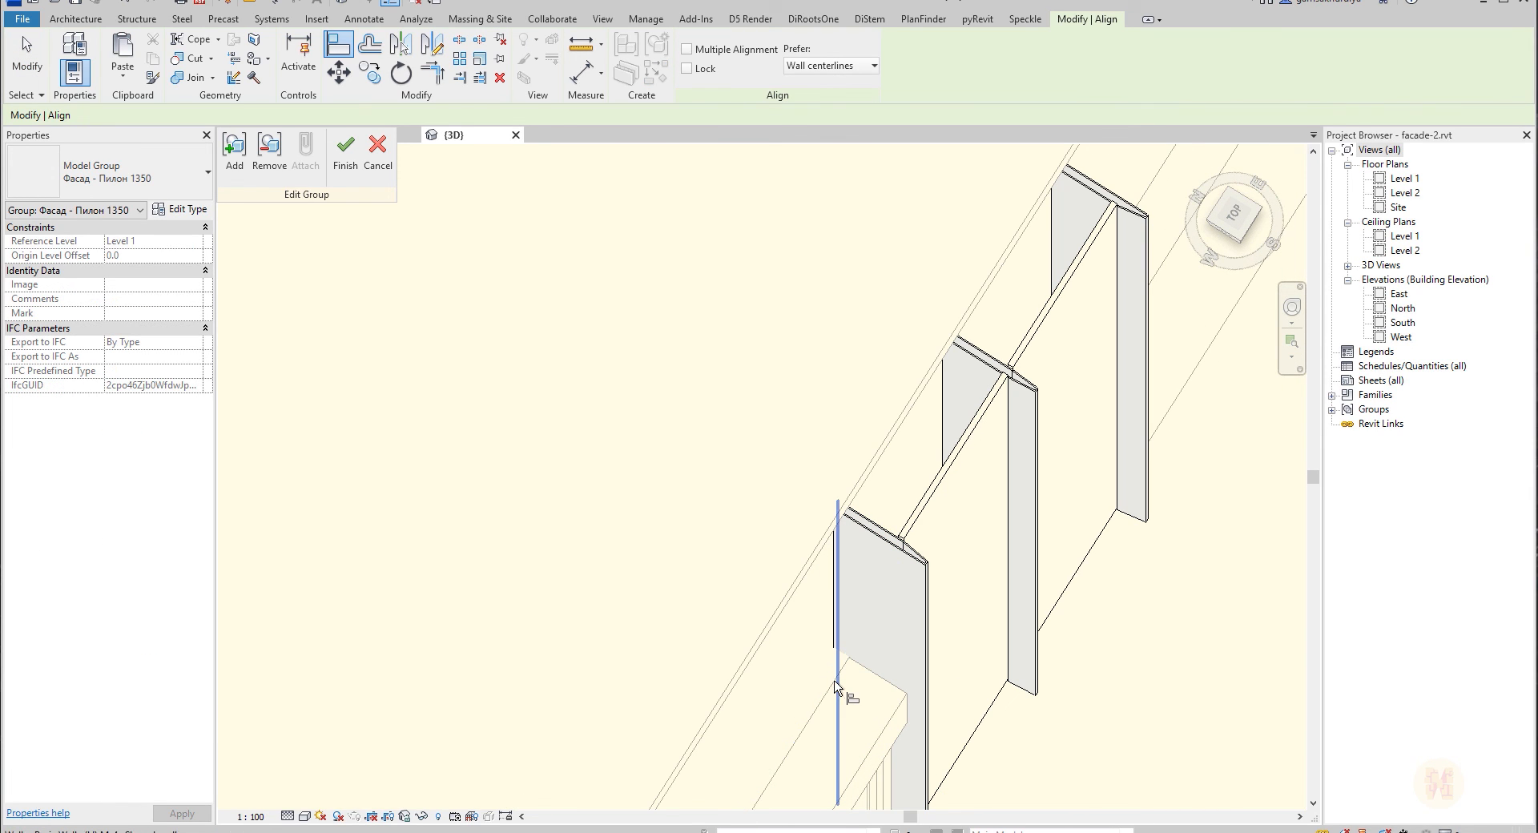
left_click(829, 693)
left_click(847, 632)
middle_click_drag(841, 631, 735, 493)
key("Escape")
key("Escape")
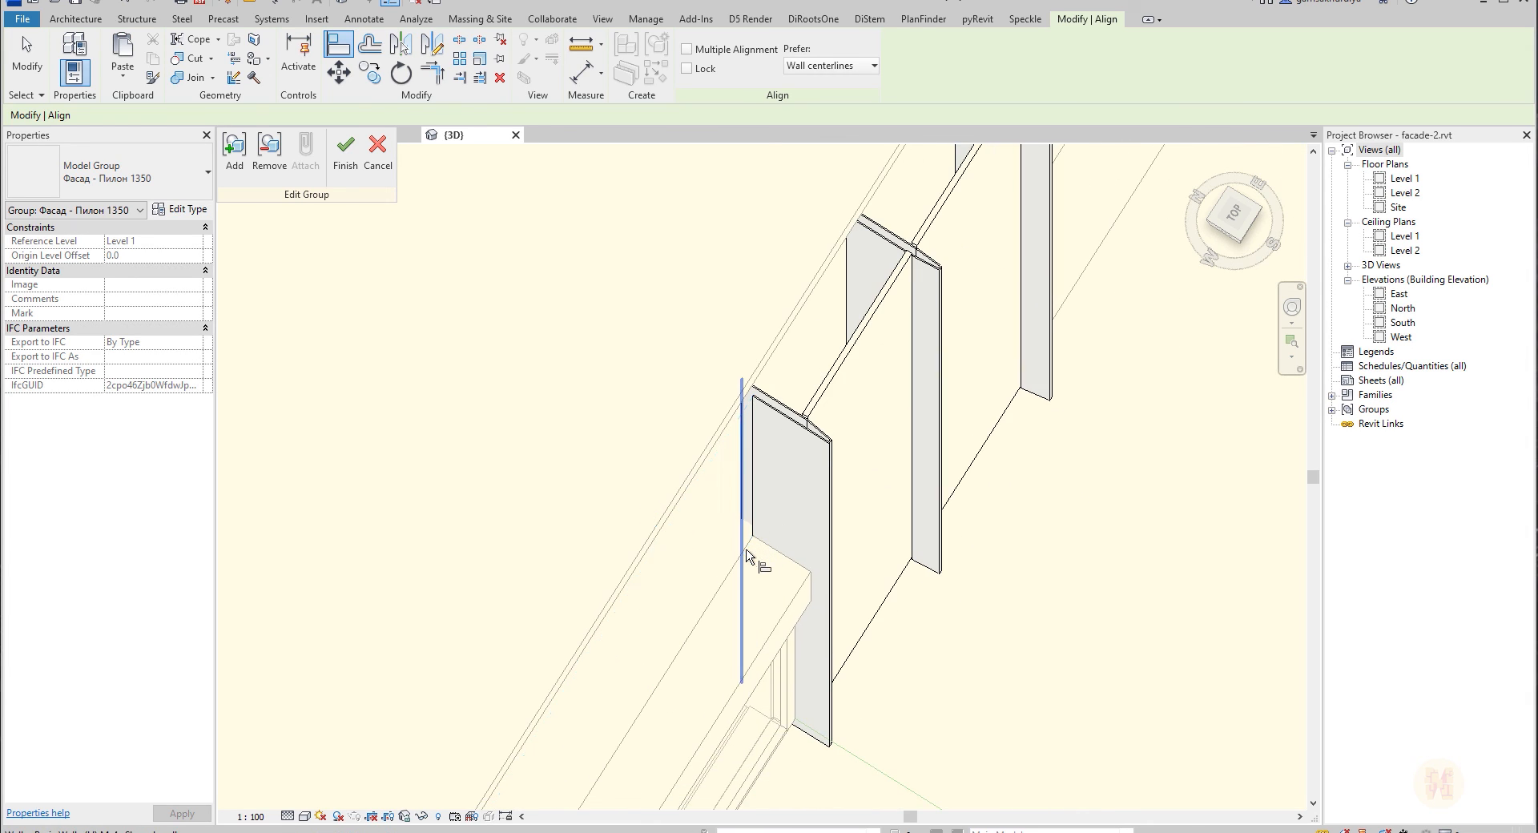
key("l")
left_click(743, 554)
left_click(740, 488)
Align the inner ends of the middle fin's two plates with the same back edge of the facade.
middle_click_drag(929, 350, 880, 445)
left_click(795, 425)
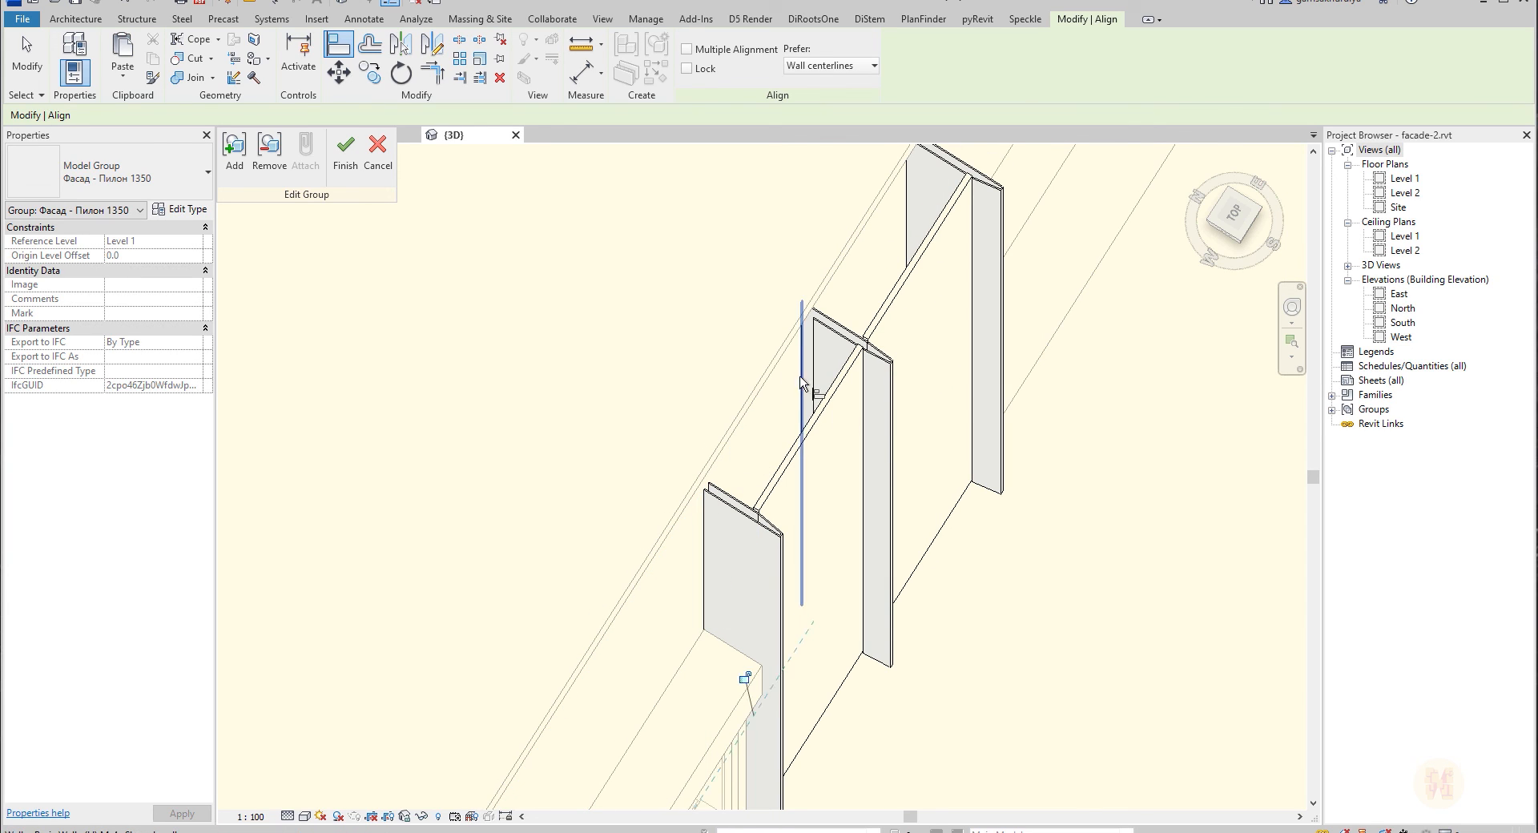
key("Escape")
key("Escape")
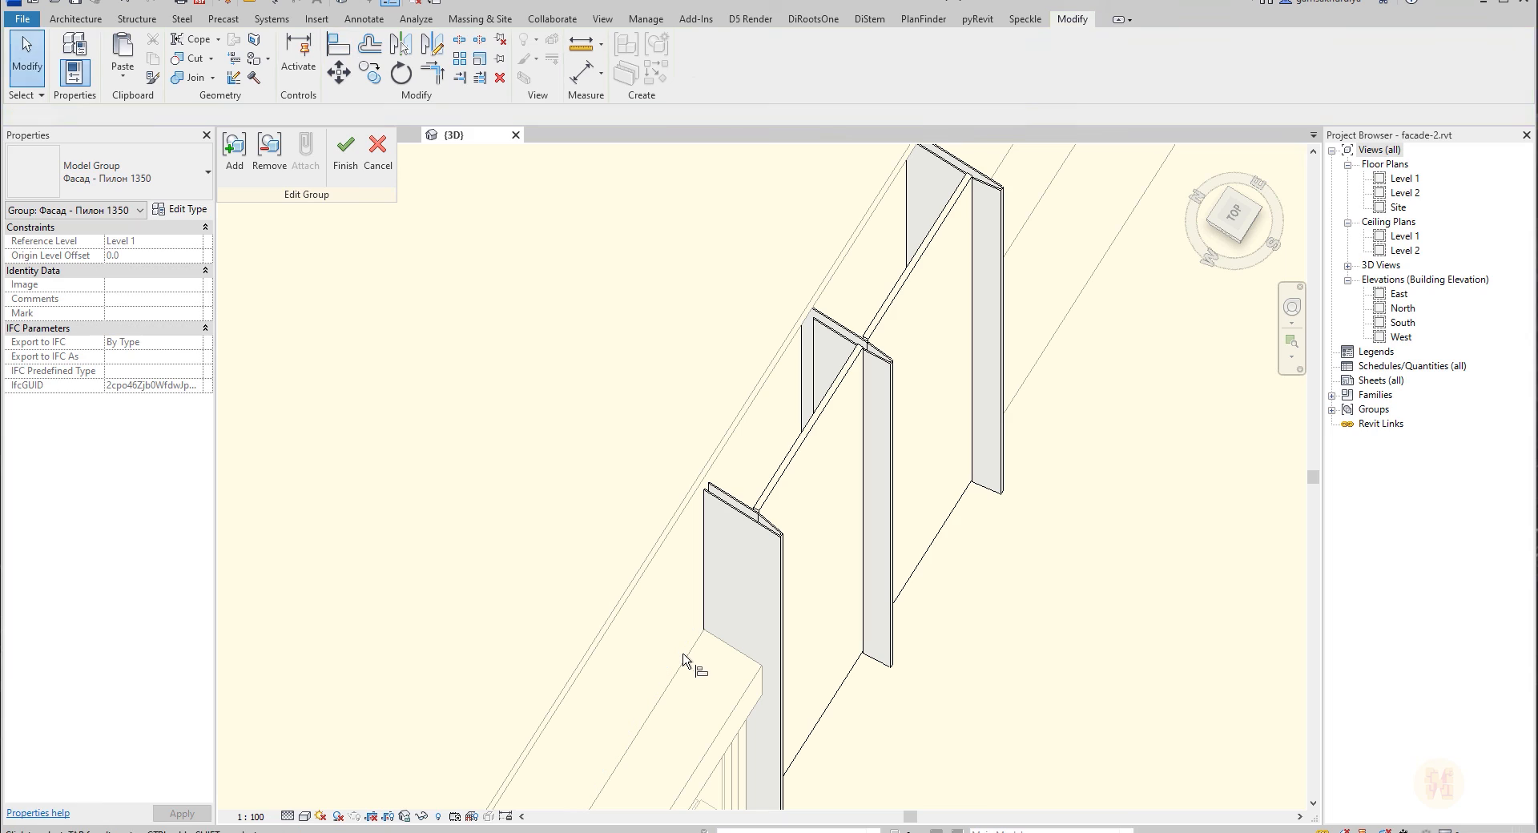
key("a")
key("l")
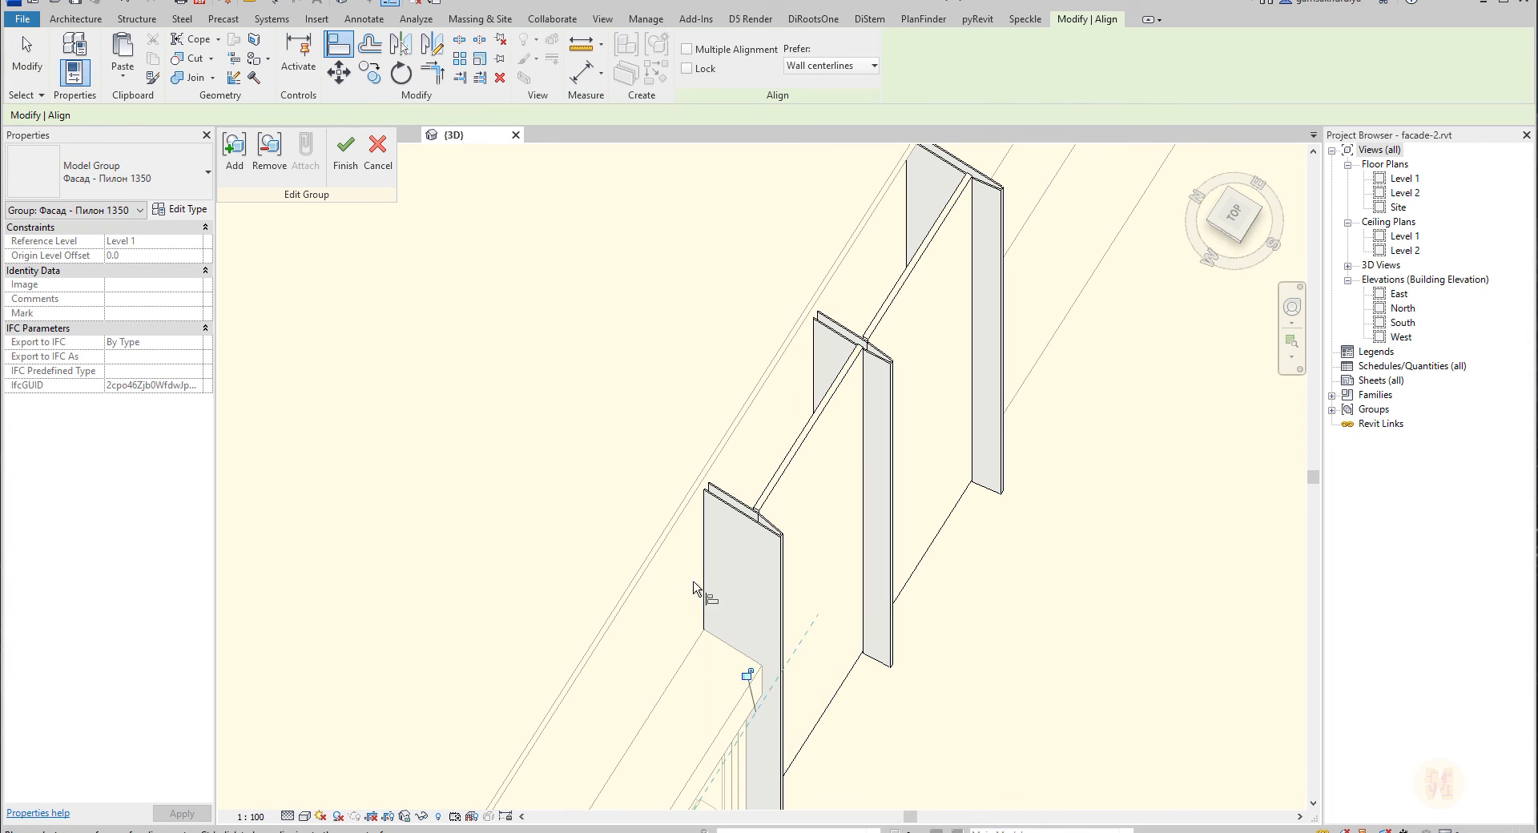
Align the inner ends of the farthest fin's two plates with the facade's back edge and finish editing the group.
left_click(690, 656)
left_click(914, 243)
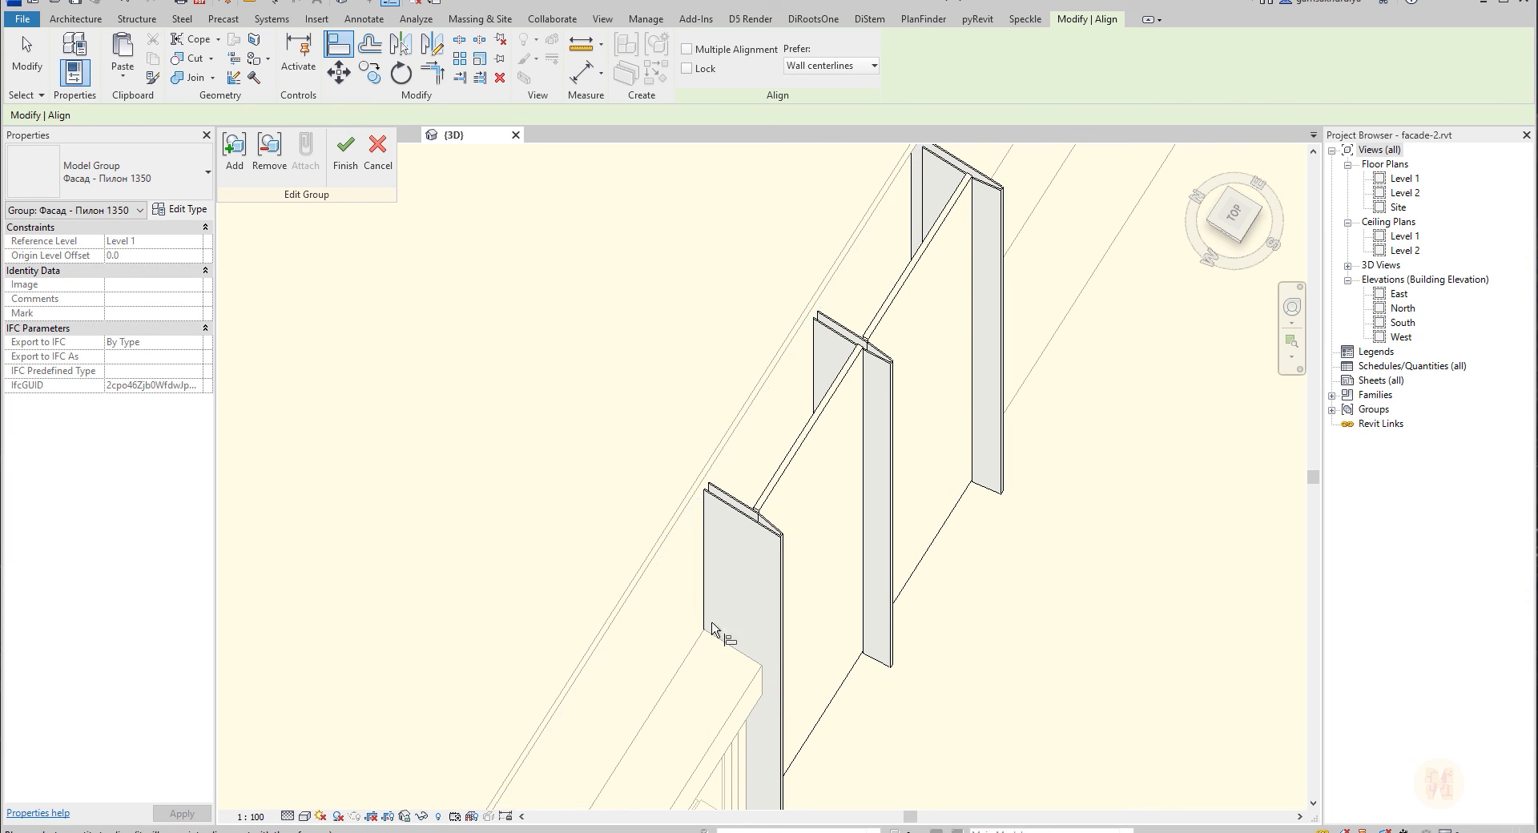
left_click(916, 234)
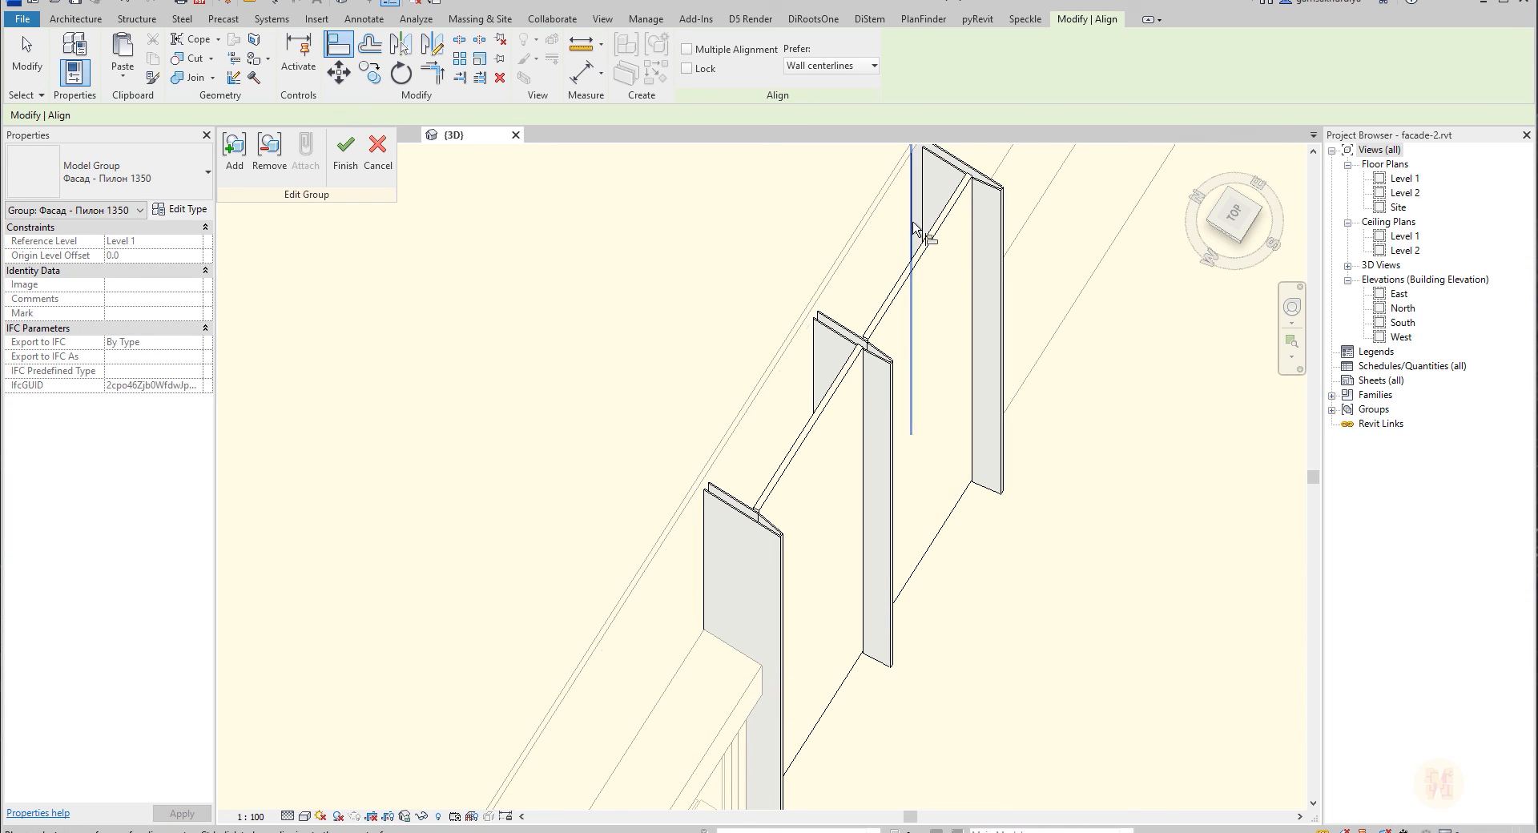
left_click(346, 156)
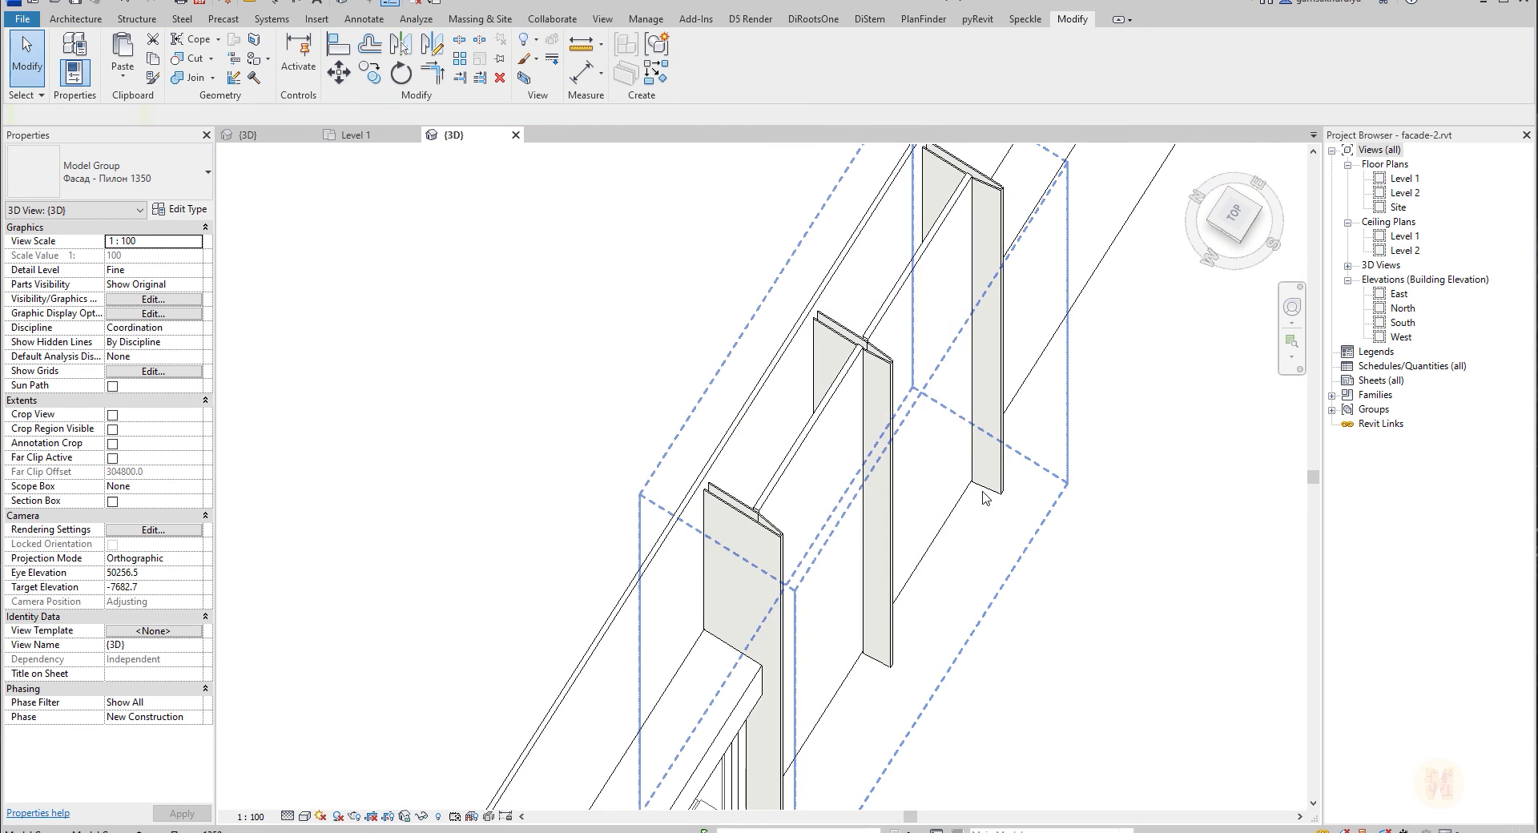
Examine the edited pylon group and the adjoining basic wall in 3D from above and from the front.
scroll(1067, 649, "down", 3)
middle_click_drag(1068, 649, 1042, 632, "shift")
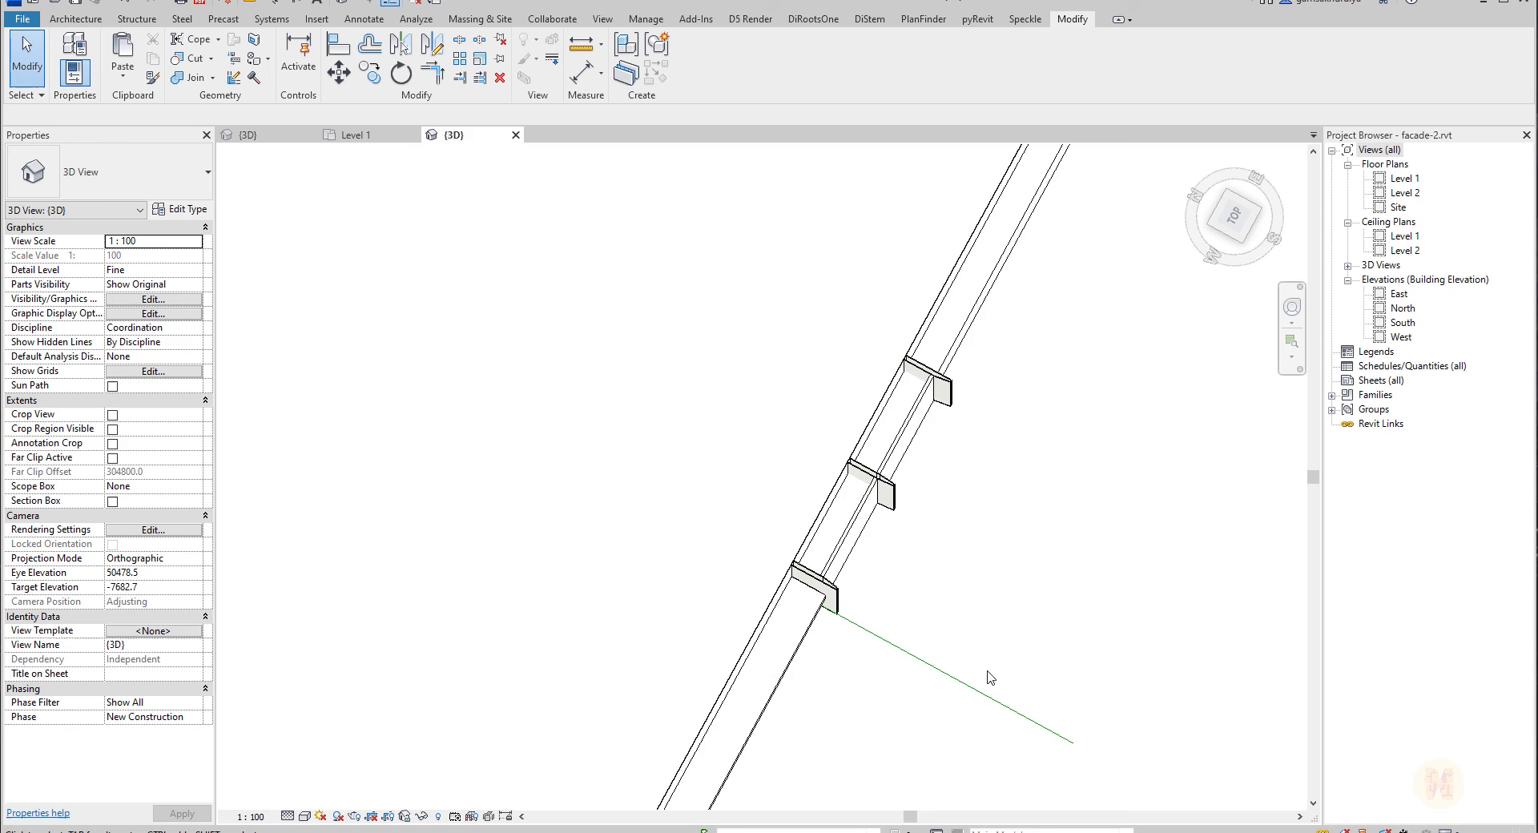
left_click(852, 502)
middle_click_drag(852, 502, 1053, 558, "shift")
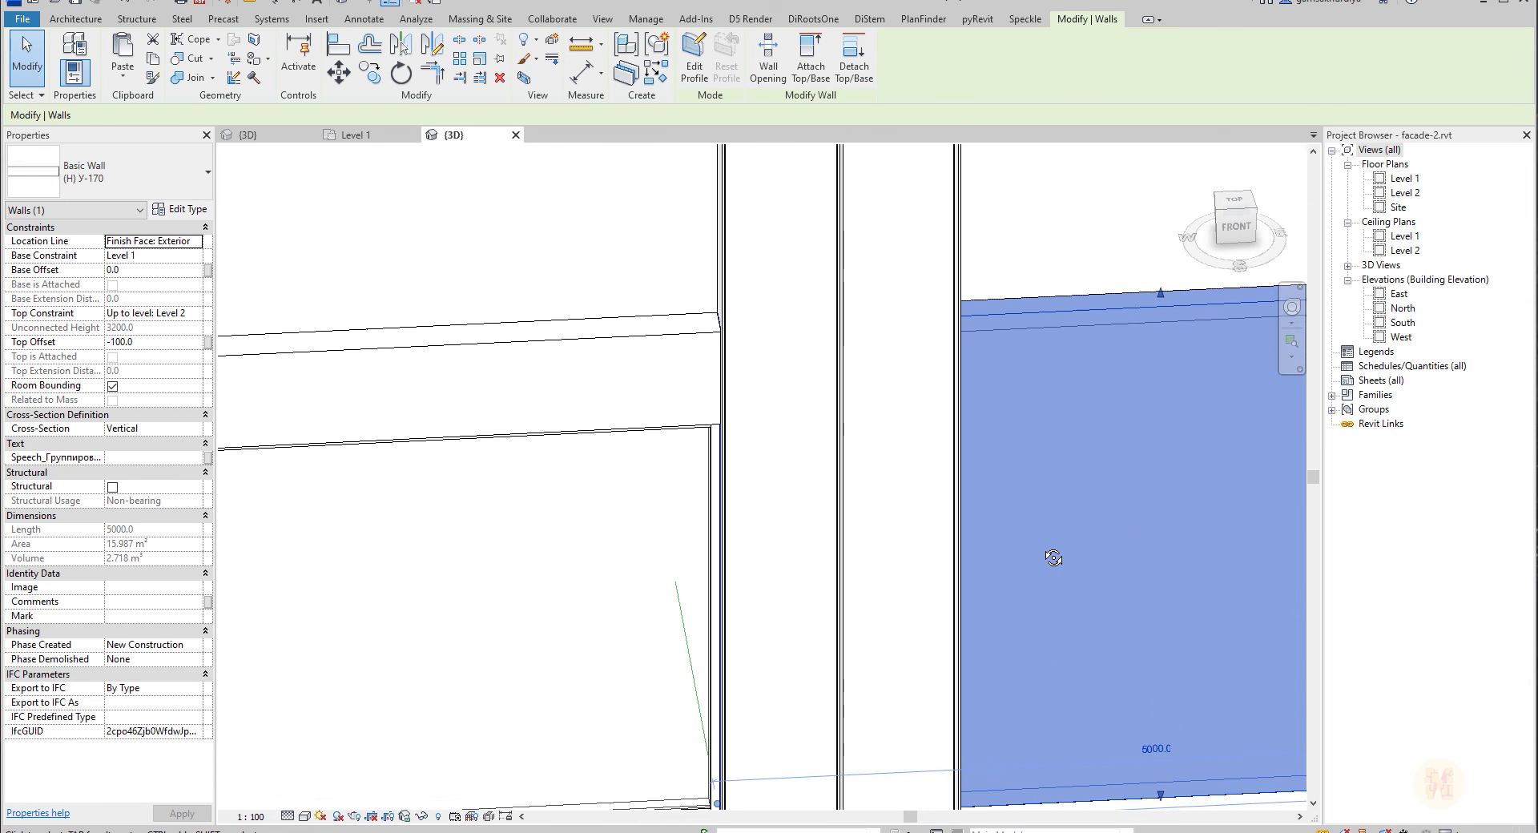
scroll(1040, 543, "down", 2)
middle_click_drag(1044, 679, 960, 651)
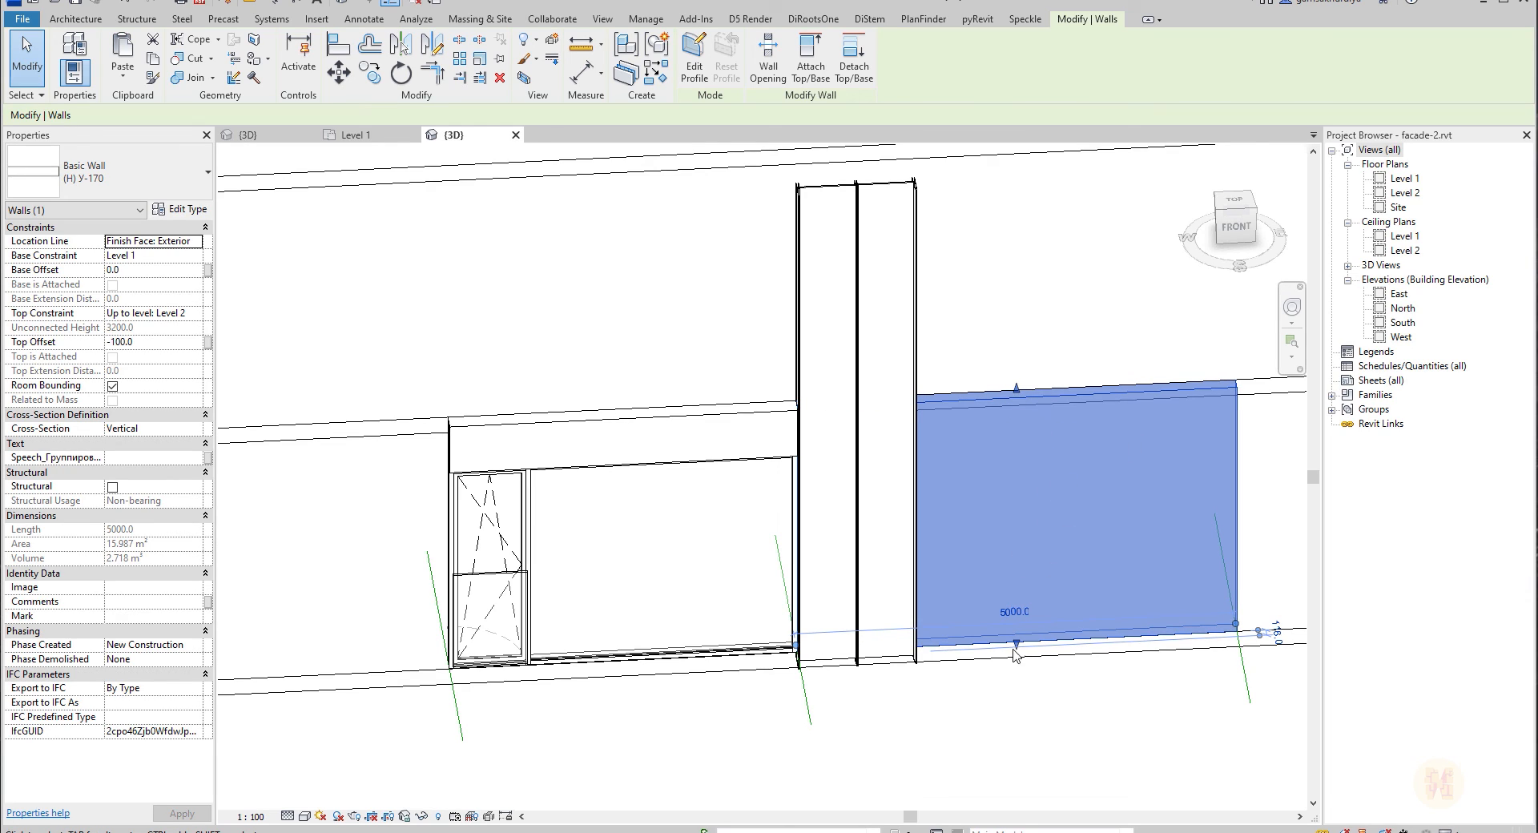
left_click(993, 767)
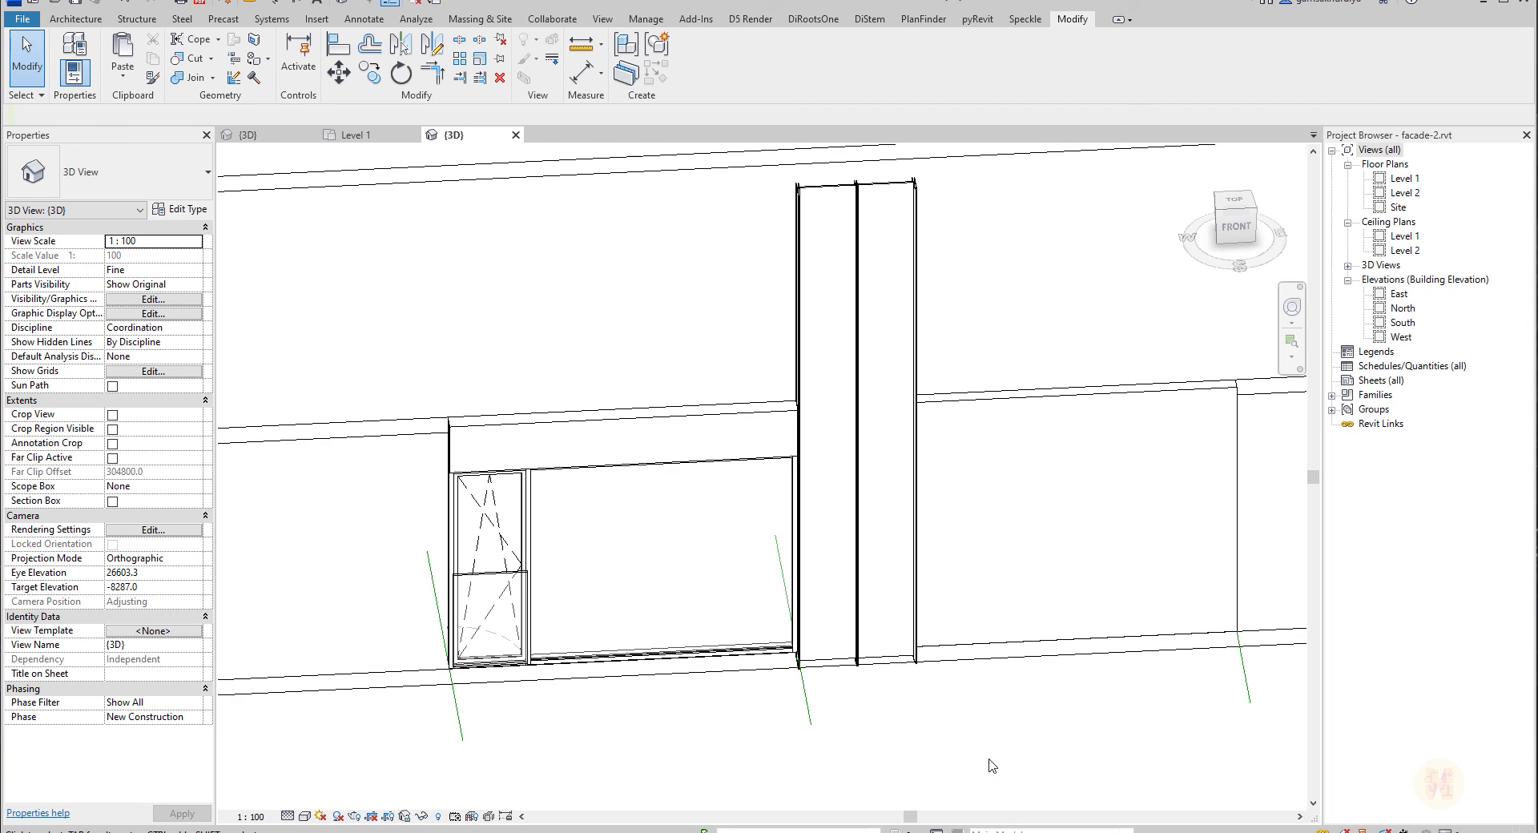
Copy the pylon group in the Level 1 plan from its far fin's back corner to the next spacing line along the facade's back edge.
left_click(356, 136)
scroll(905, 535, "down", 3)
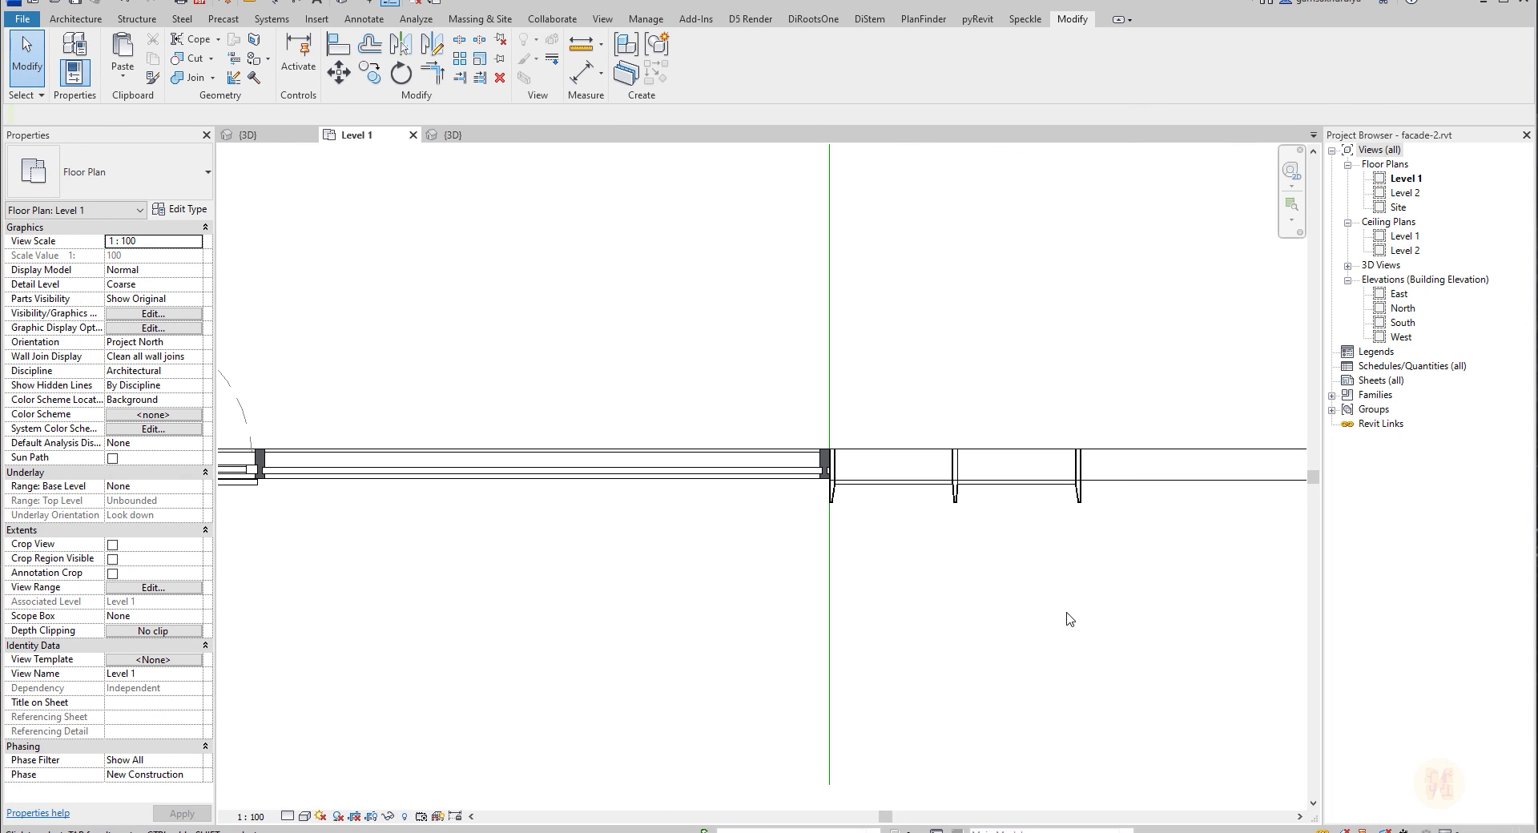
middle_click_drag(1042, 620, 790, 624)
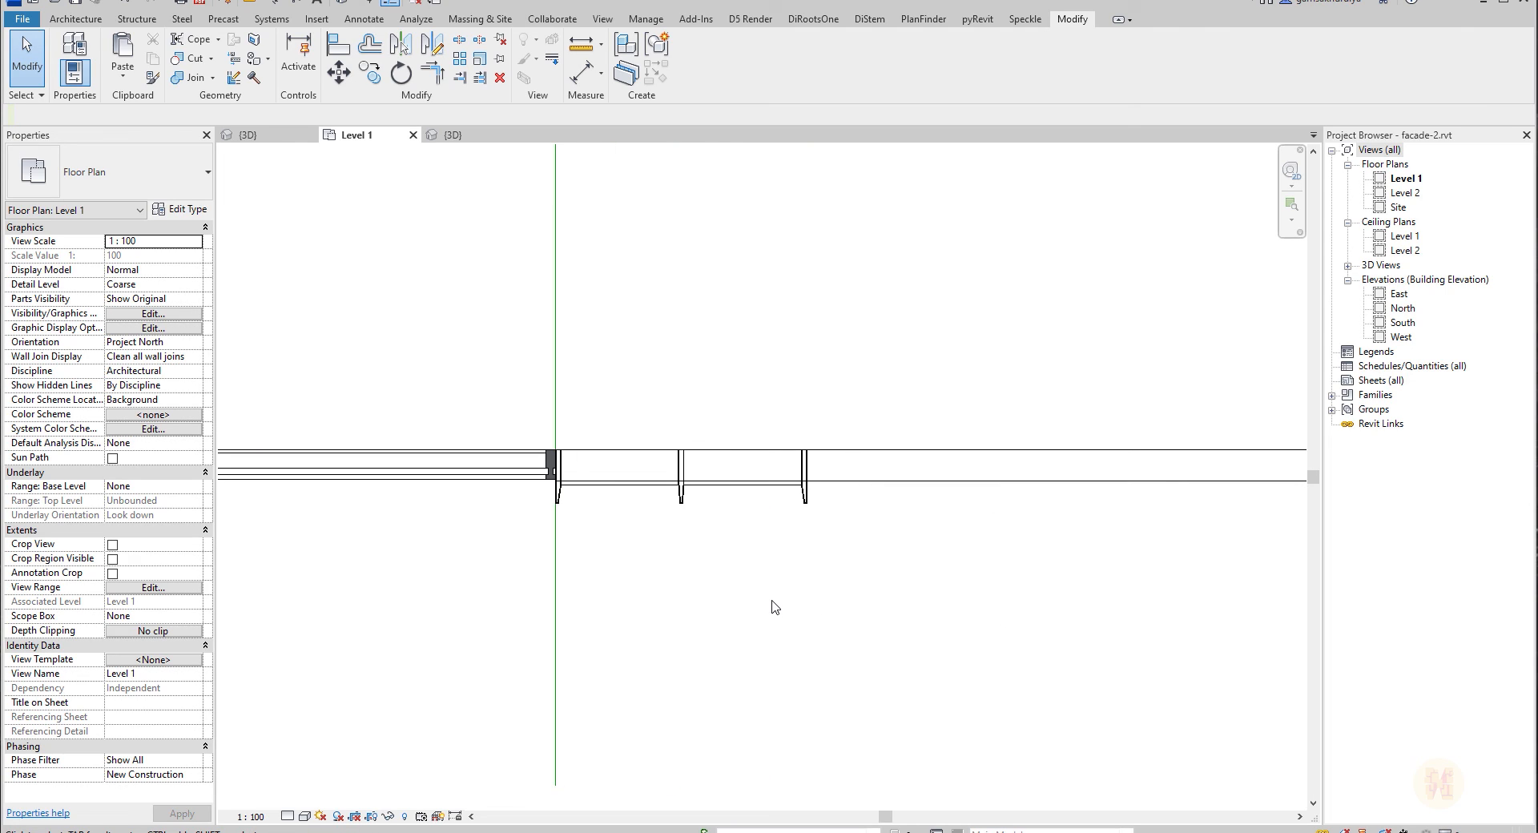
scroll(774, 607, "down", 2)
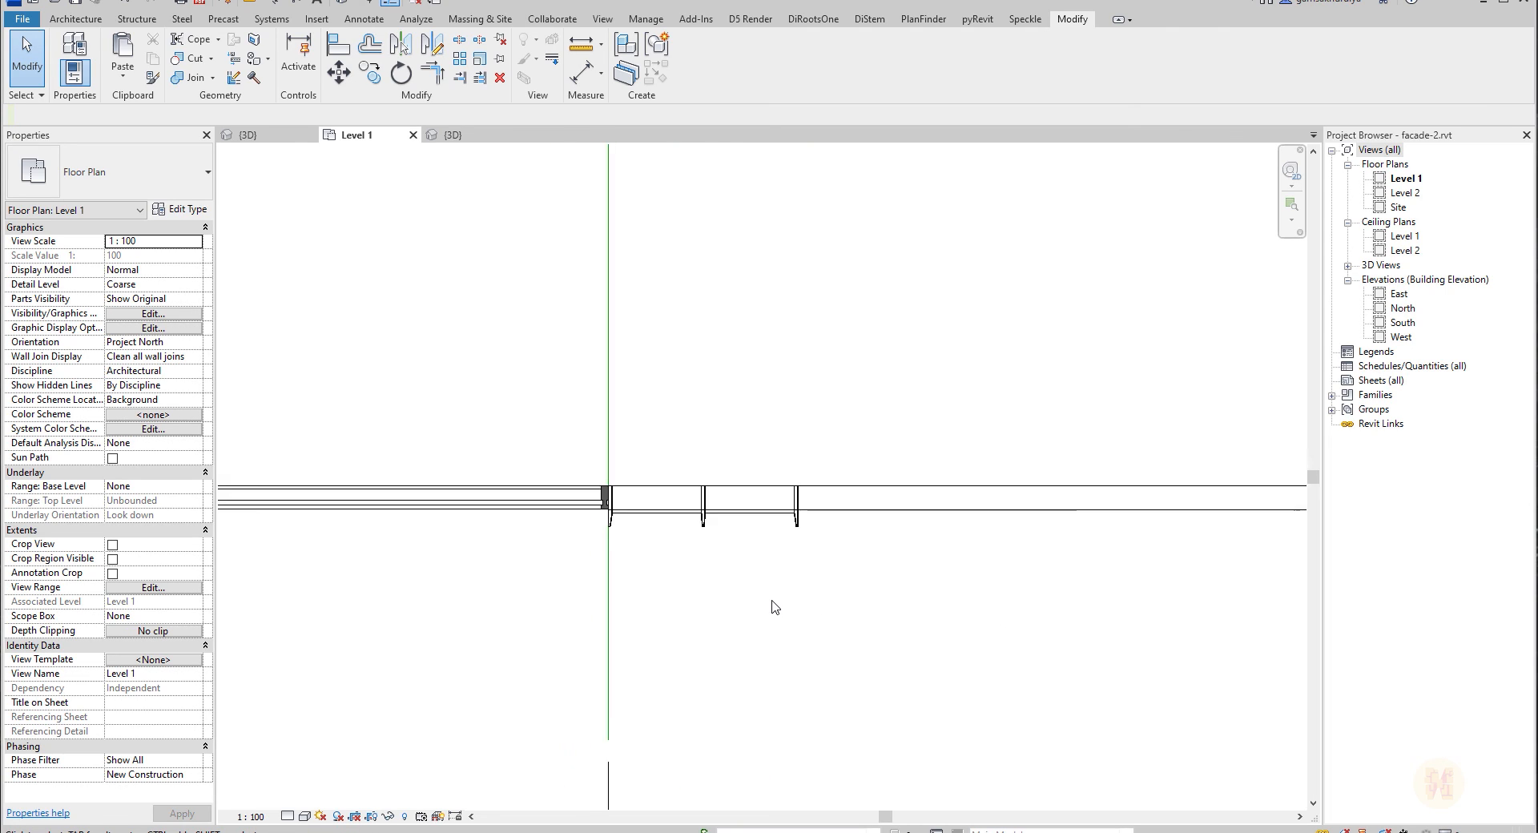
left_click(662, 515)
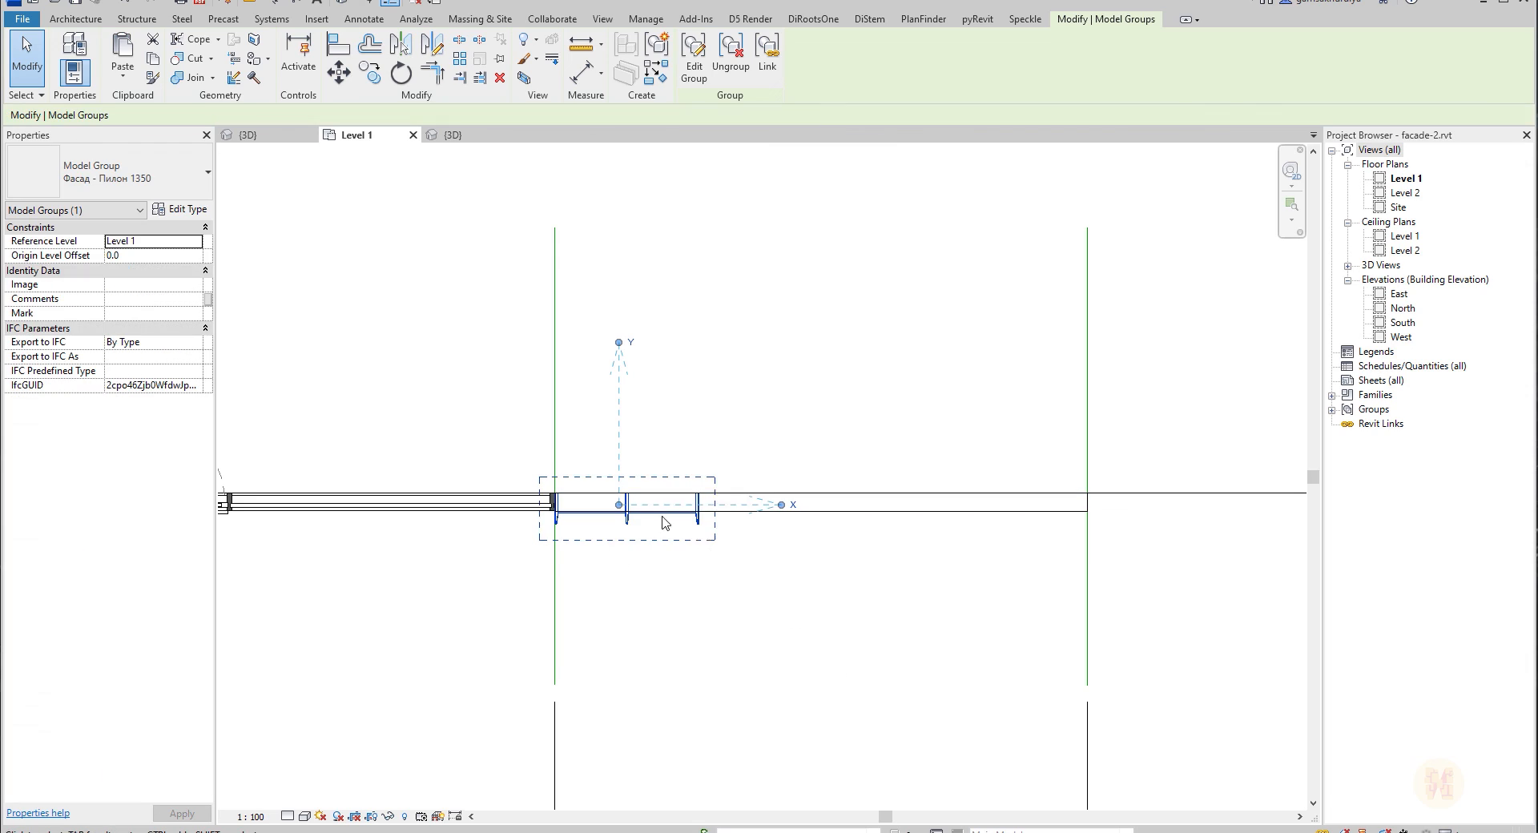
left_click(369, 72)
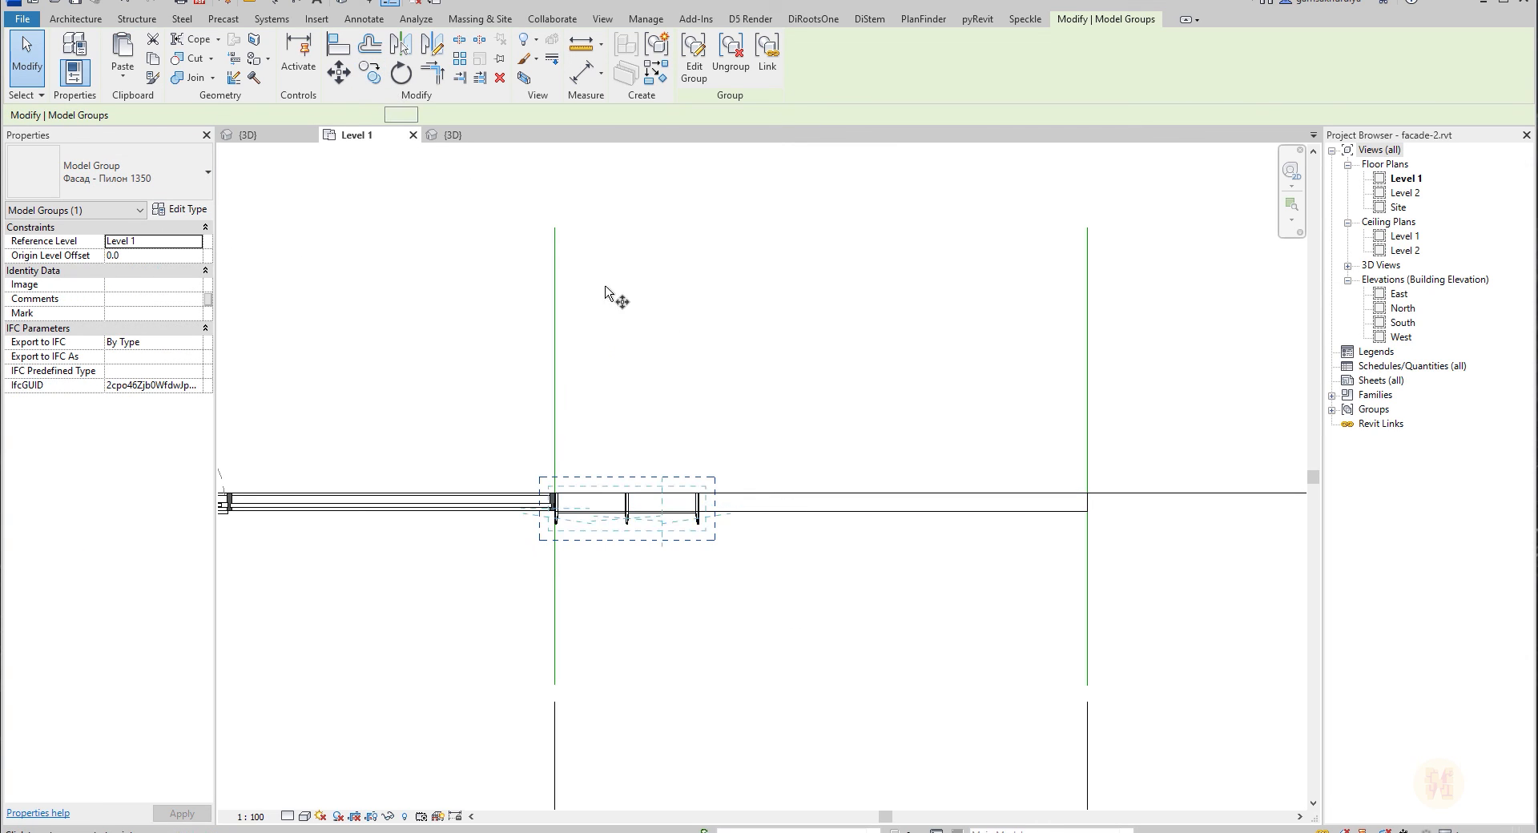
scroll(680, 641, "up", 5)
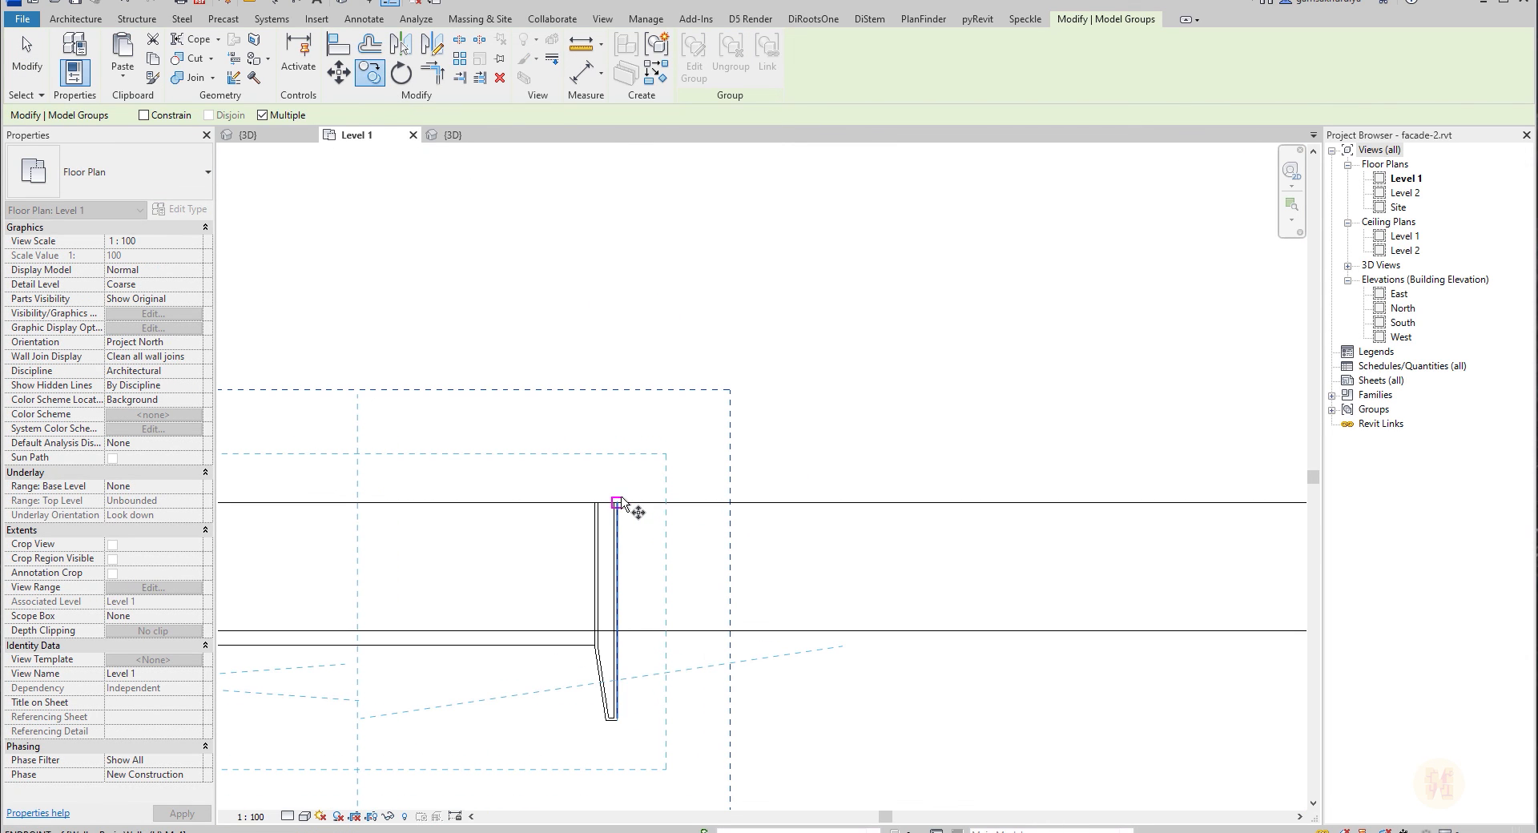
left_click(617, 503)
scroll(622, 503, "down", 3)
middle_click_drag(1261, 502, 850, 491)
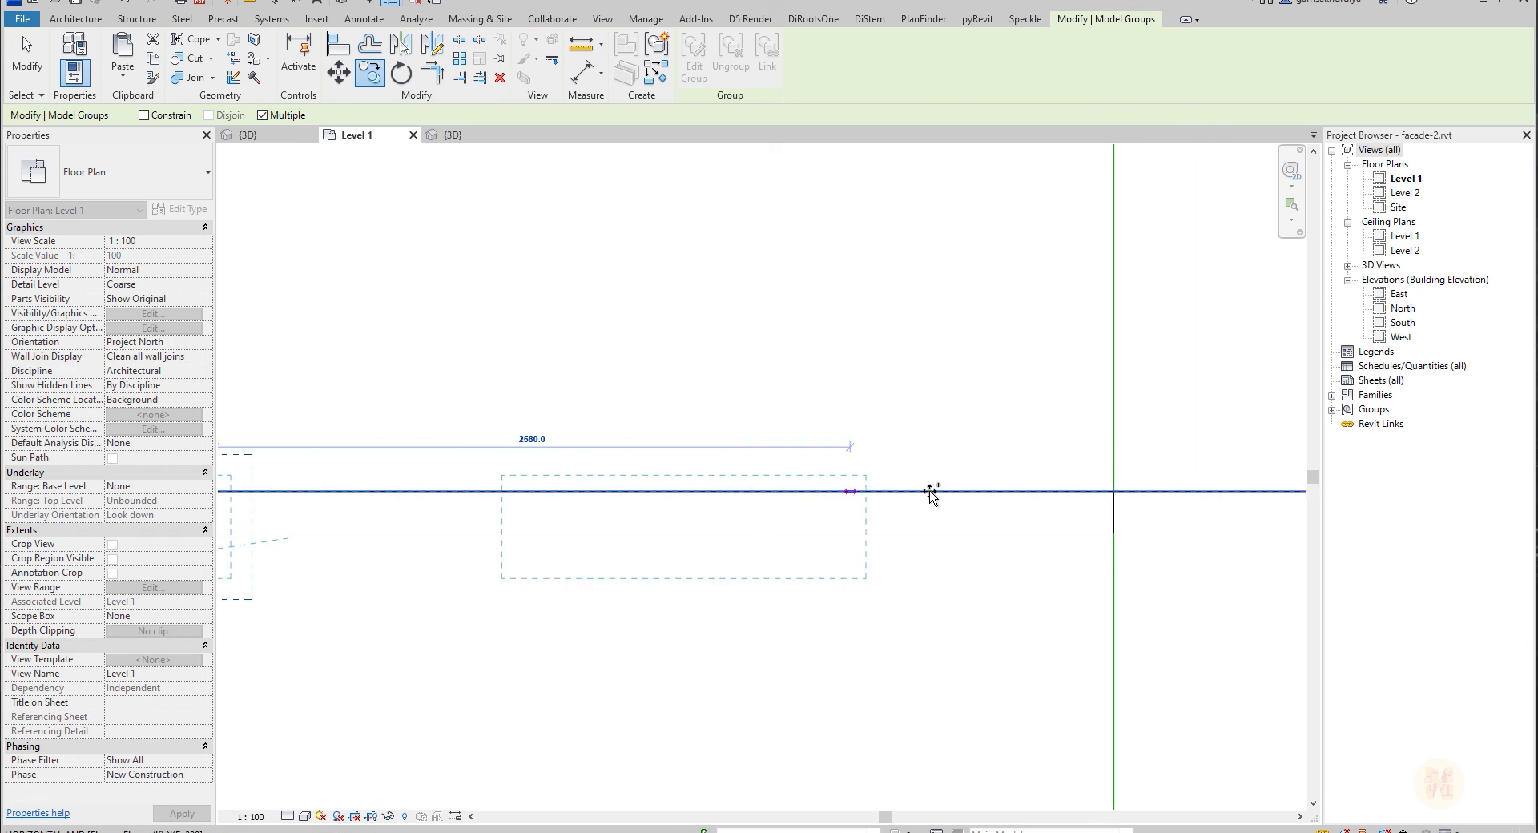
left_click(1114, 492)
scroll(889, 691, "down", 2)
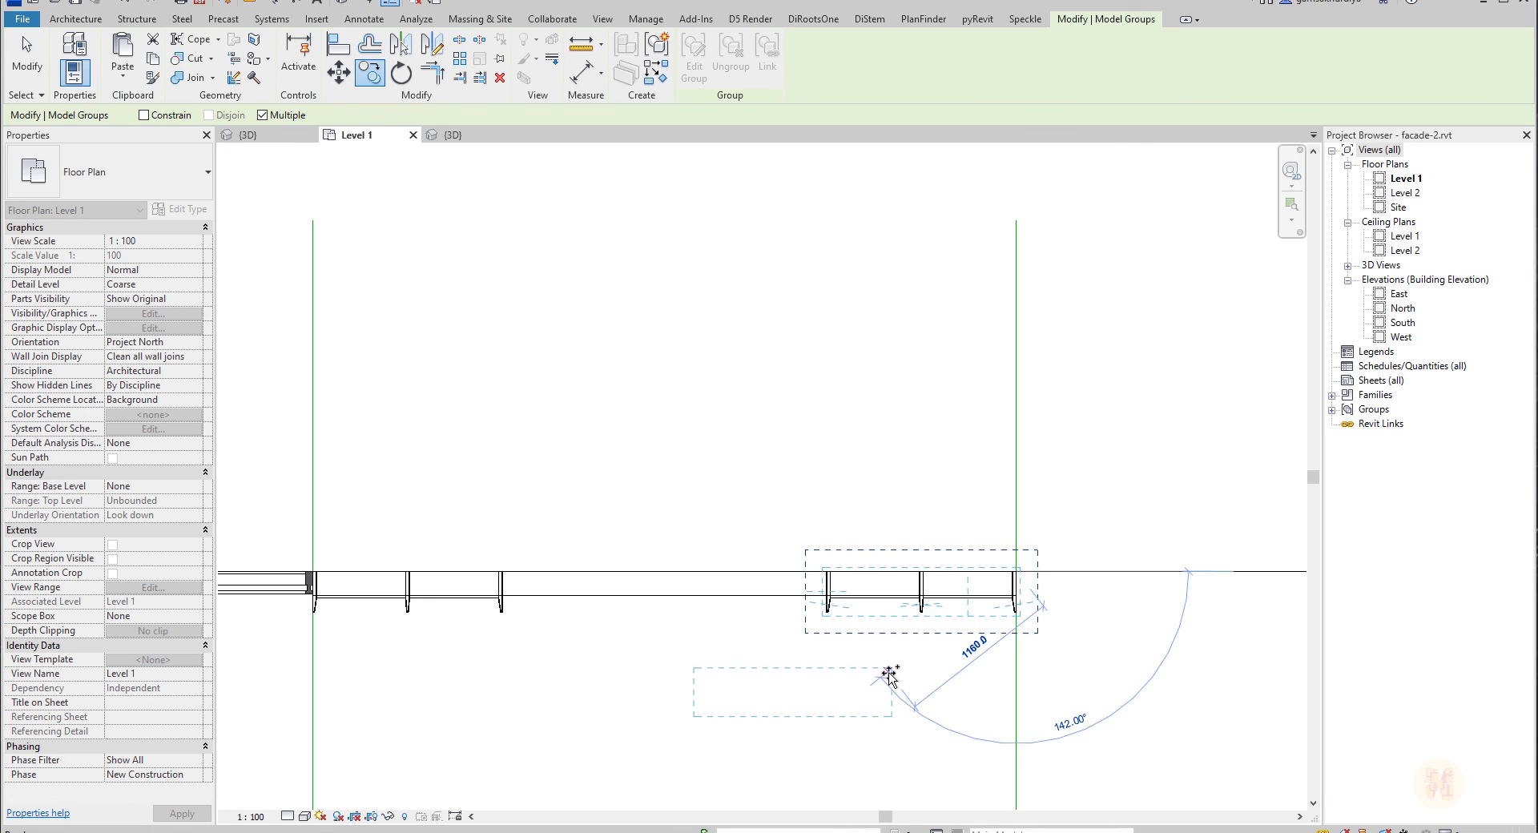
key("Escape")
key("Escape")
Open the original pylon group beside the window section for editing in the 3D view.
left_click(453, 134)
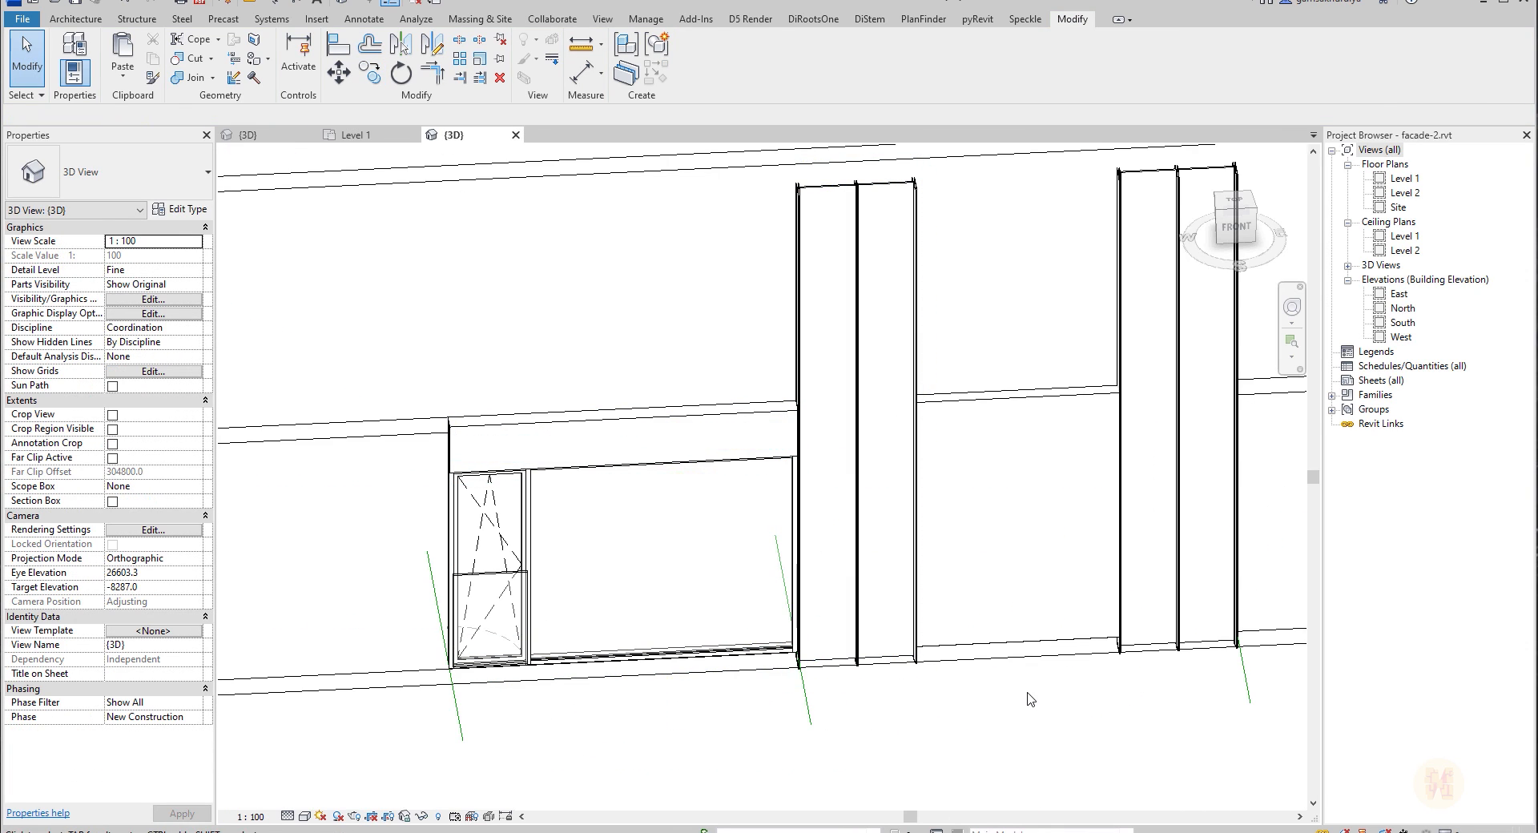
middle_click_drag(704, 573, 991, 434, "shift")
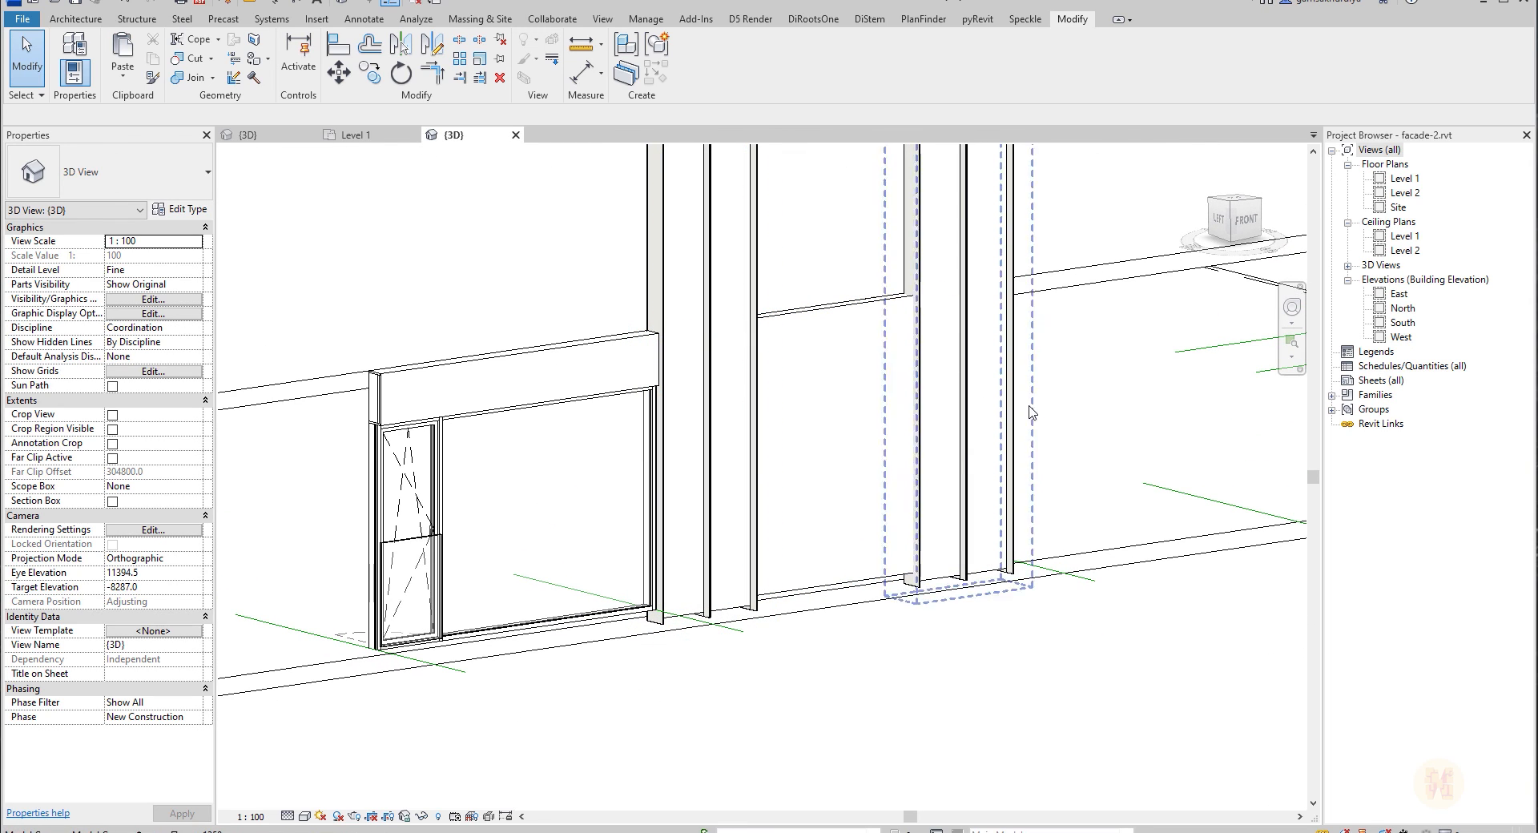
middle_click_drag(982, 594, 953, 631, "shift")
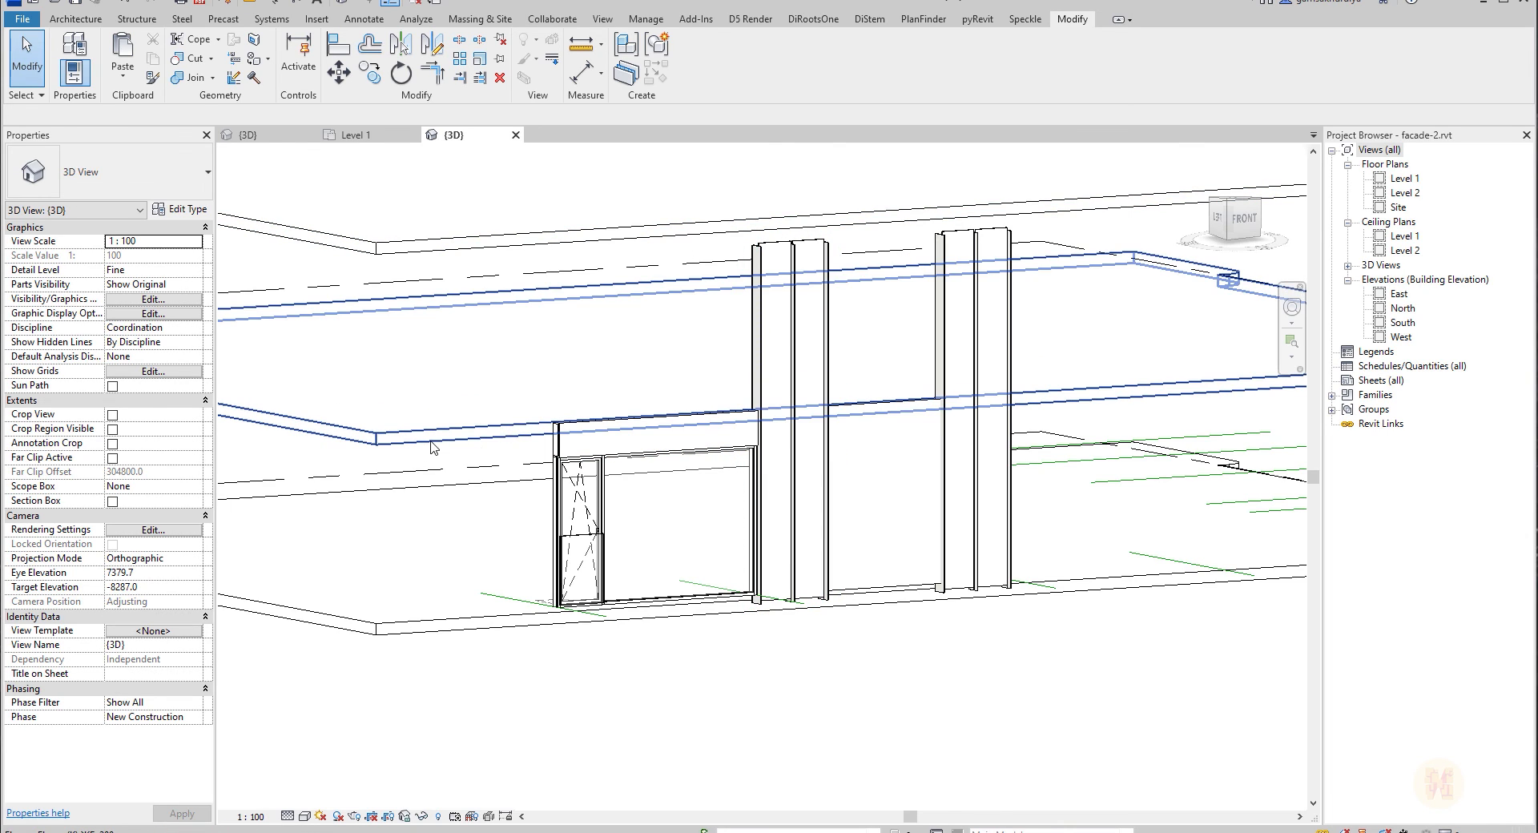
left_click(769, 335)
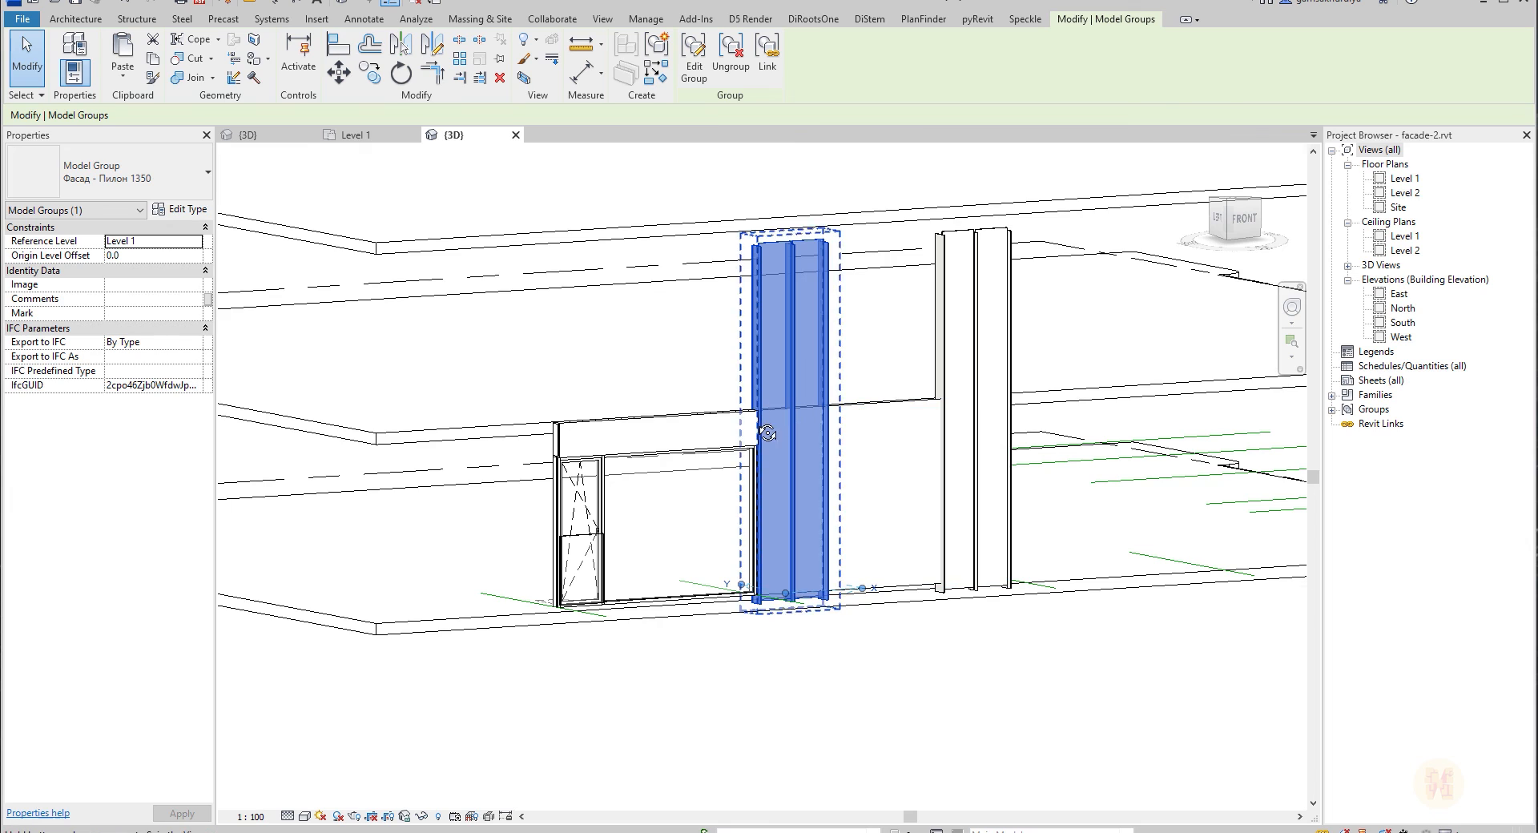
middle_click_drag(867, 413, 786, 405, "shift")
scroll(786, 405, "up", 3)
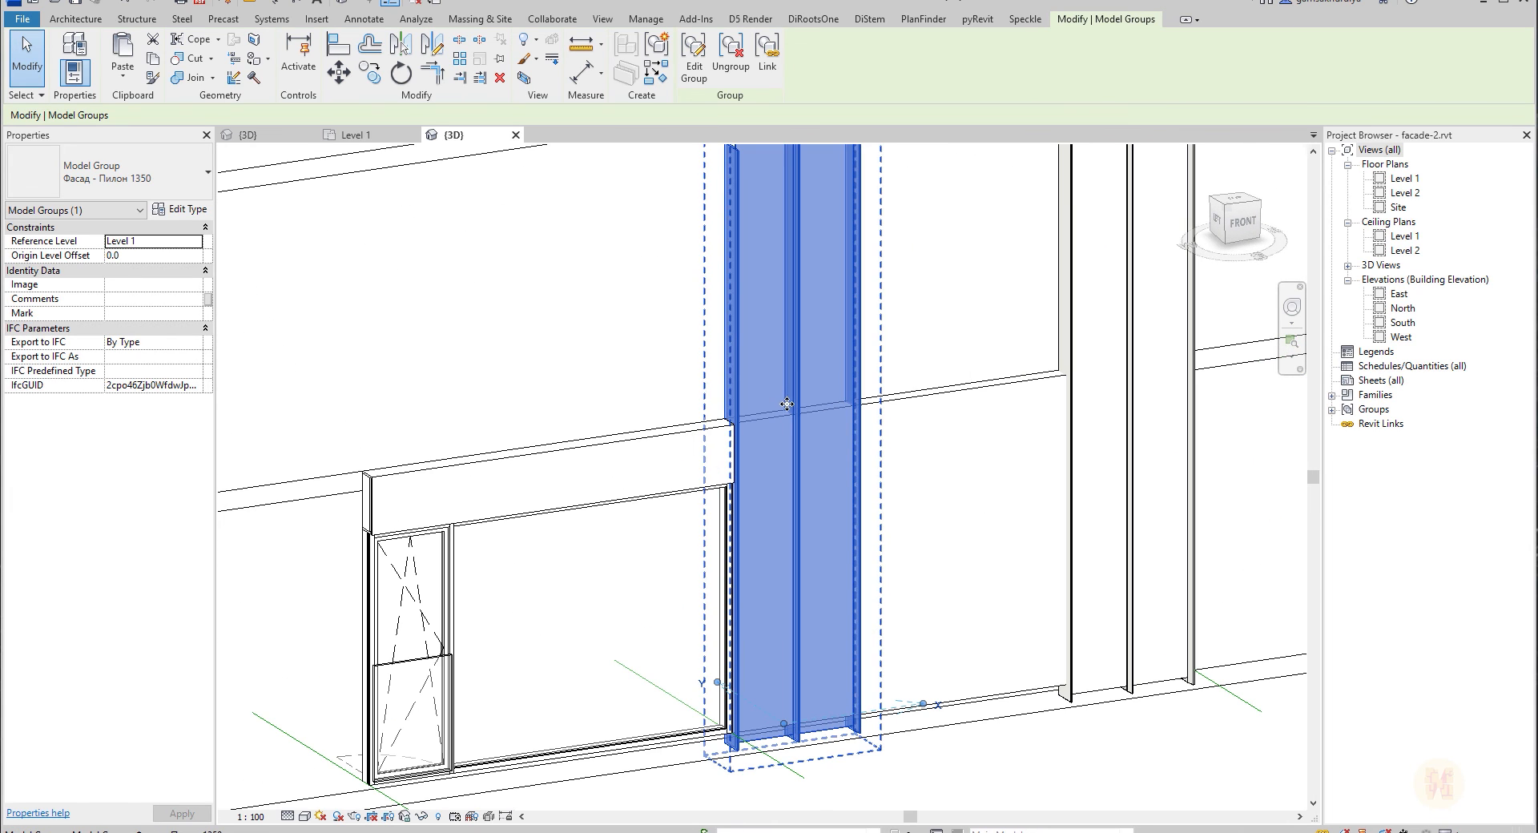
middle_click_drag(1006, 390, 851, 466)
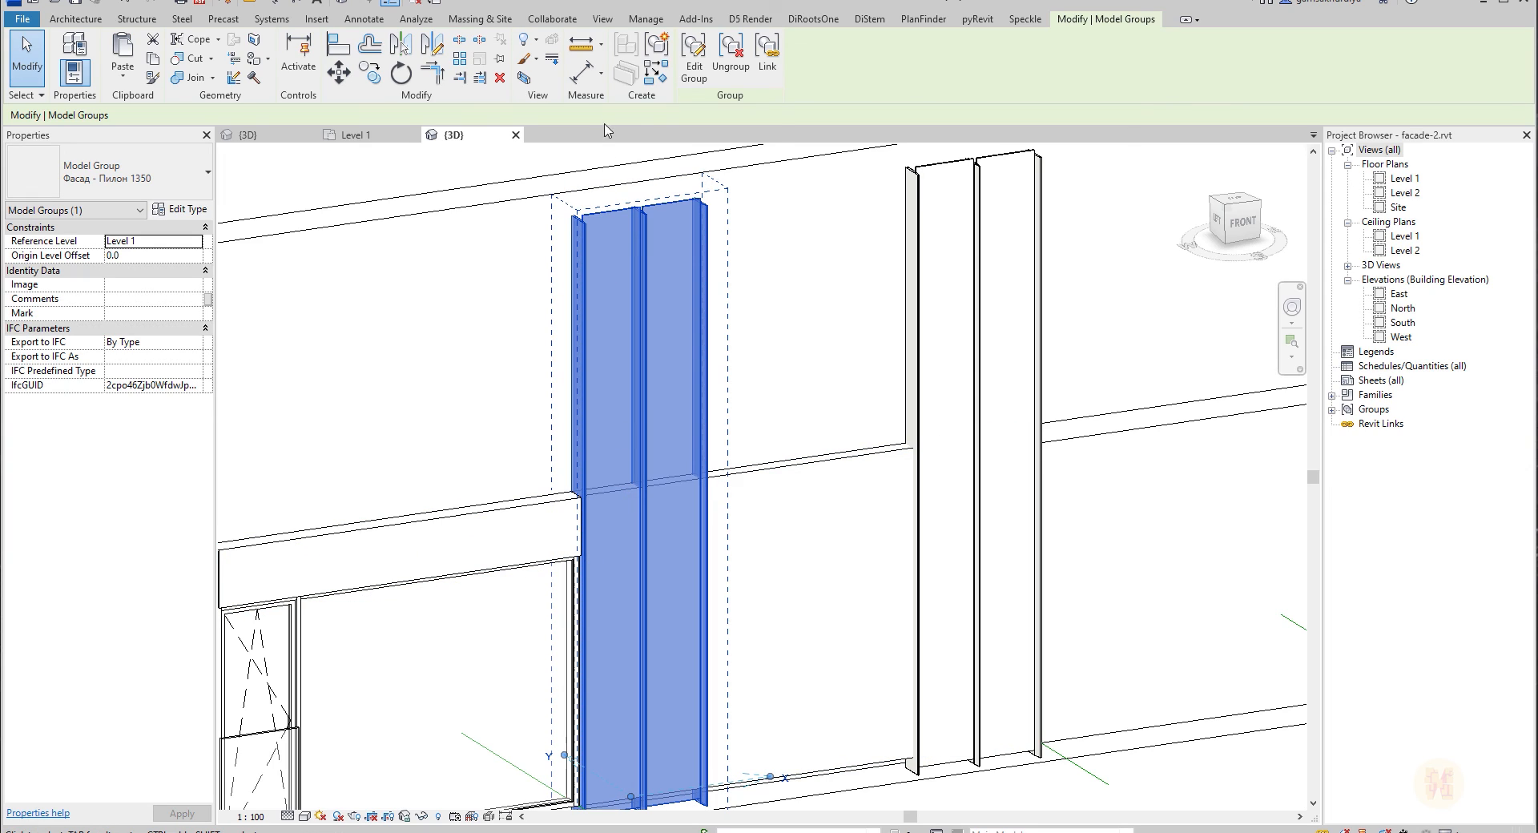
left_click(693, 56)
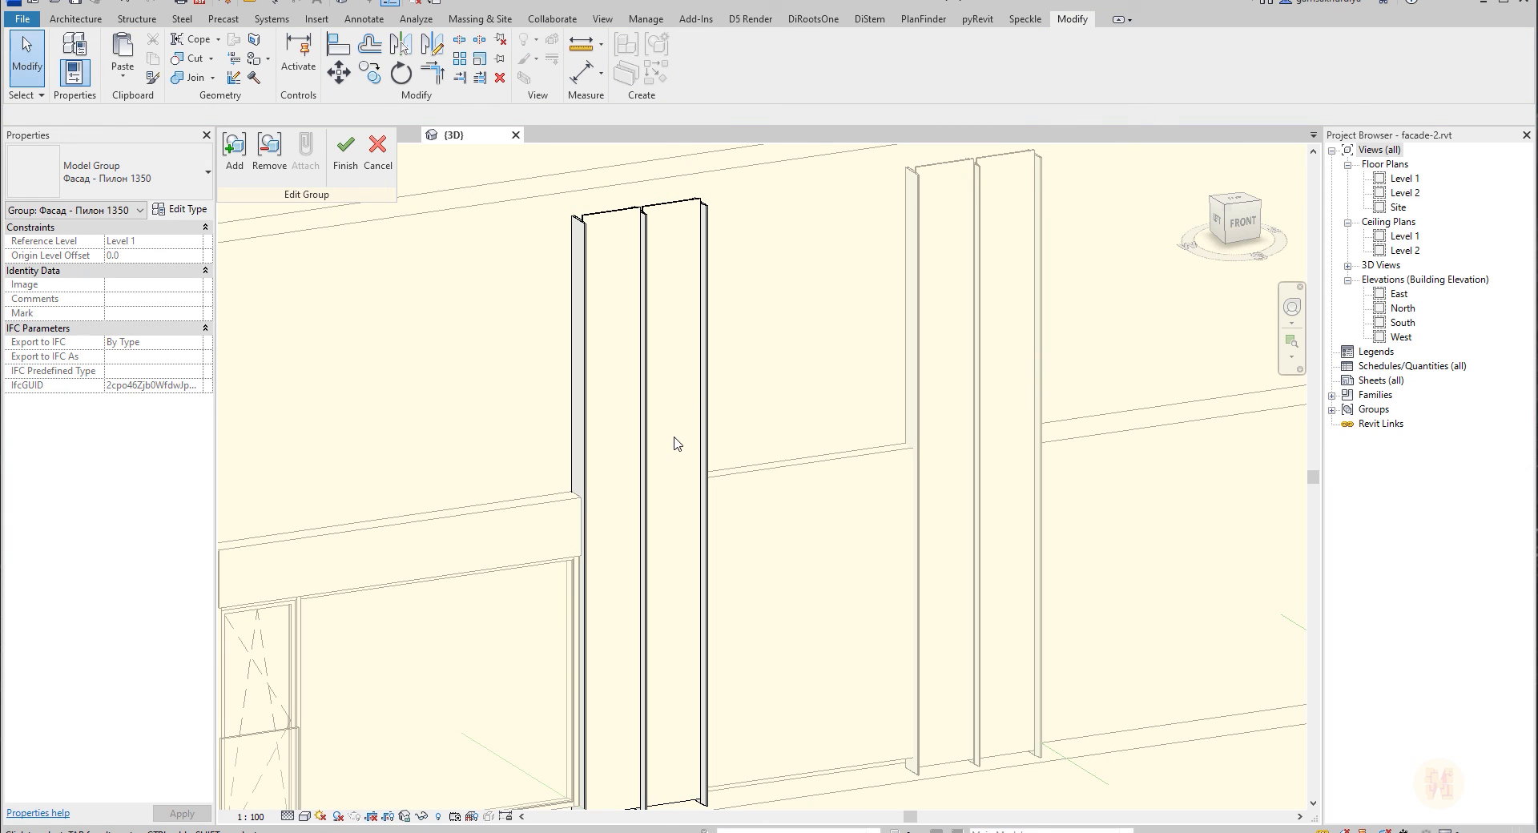
Align the tops of the nearest fin's plates and the first panel with the top of the adjoining wall section, using Multiple Alignment.
key("a")
key("l")
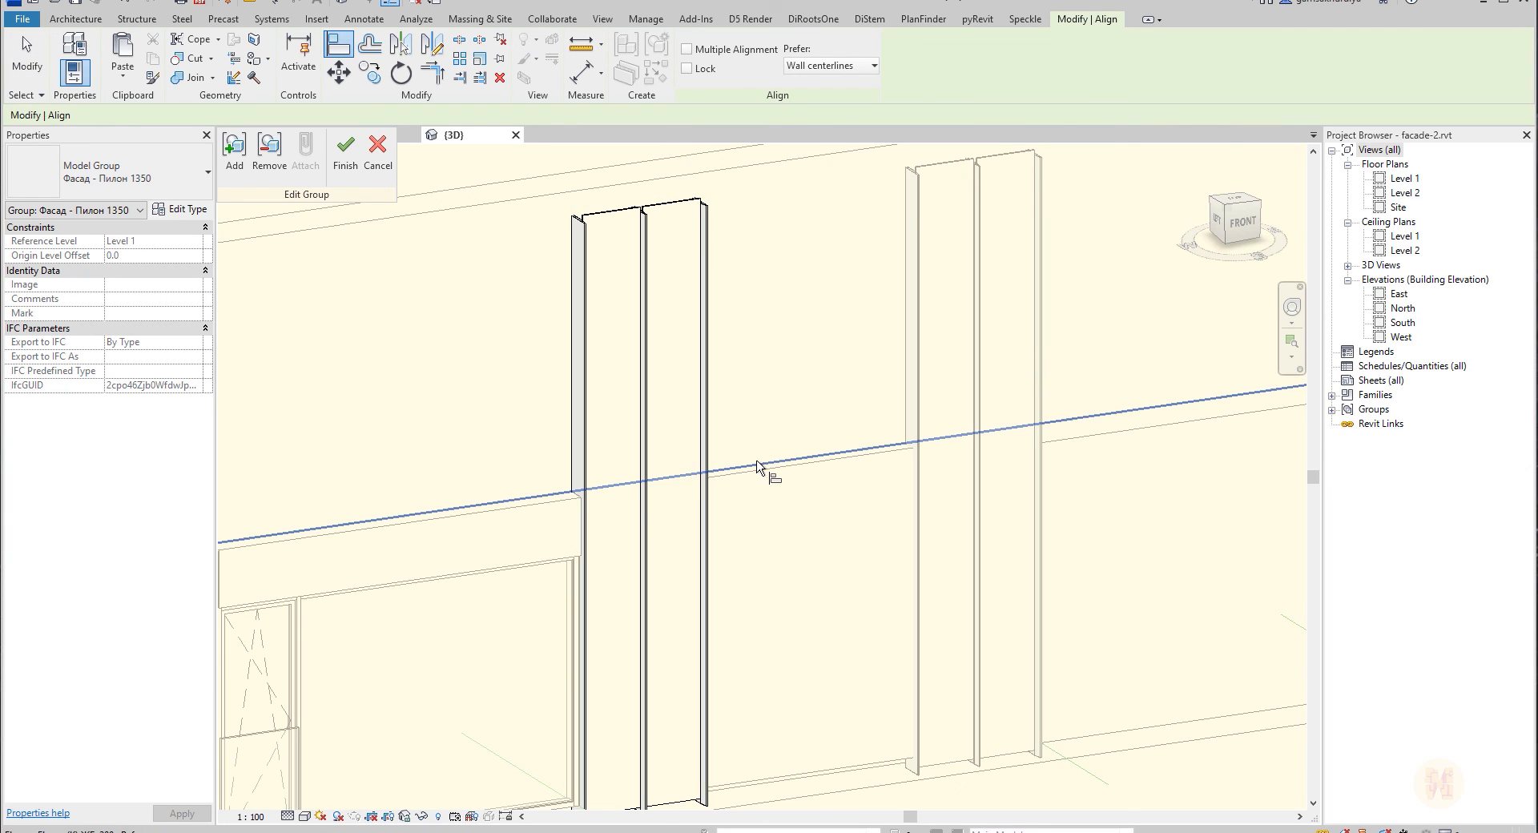
left_click(758, 467)
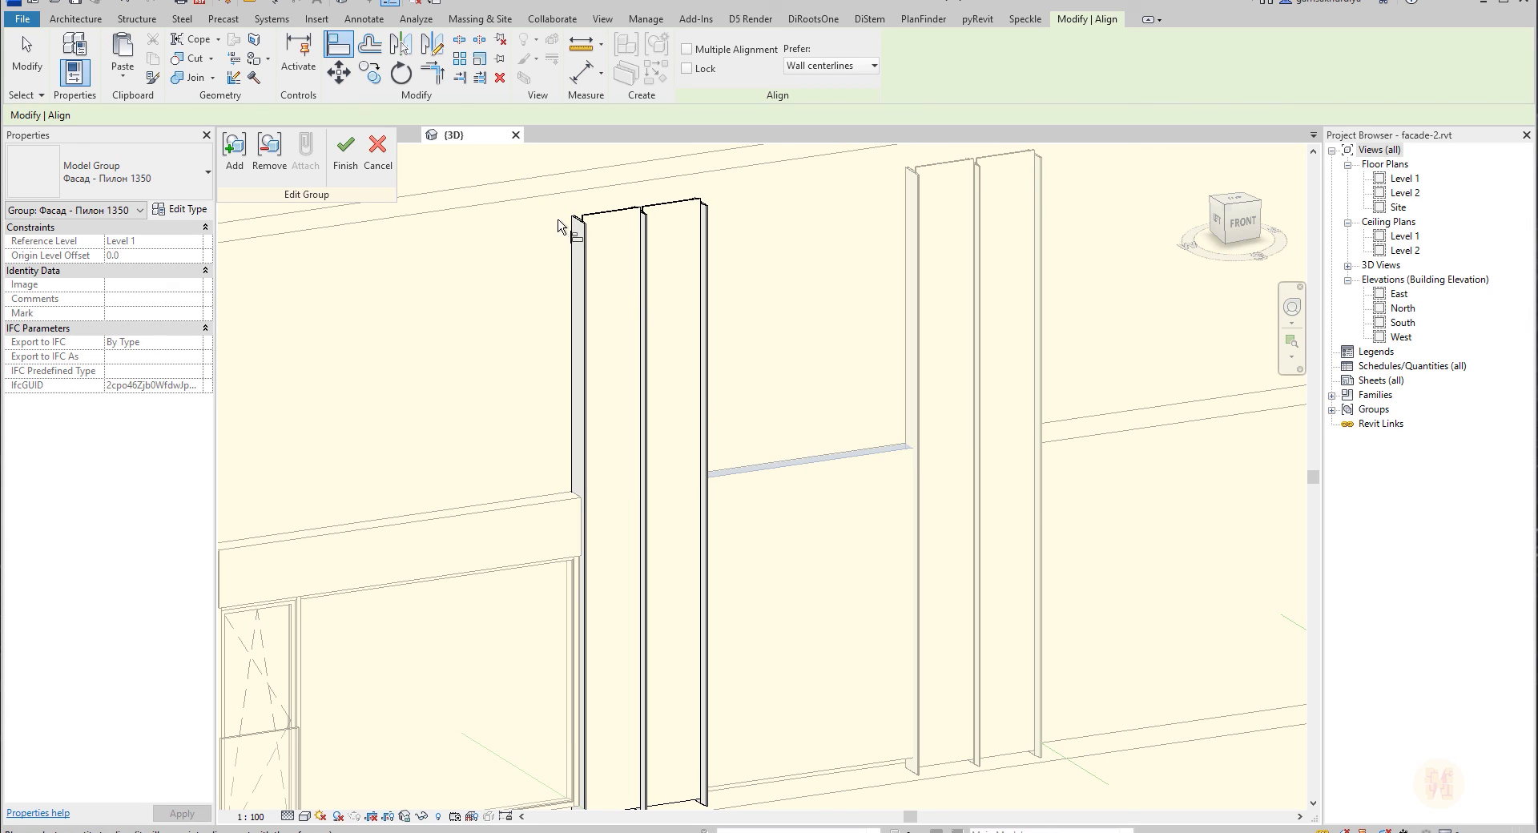
middle_click_drag(521, 261, 581, 435)
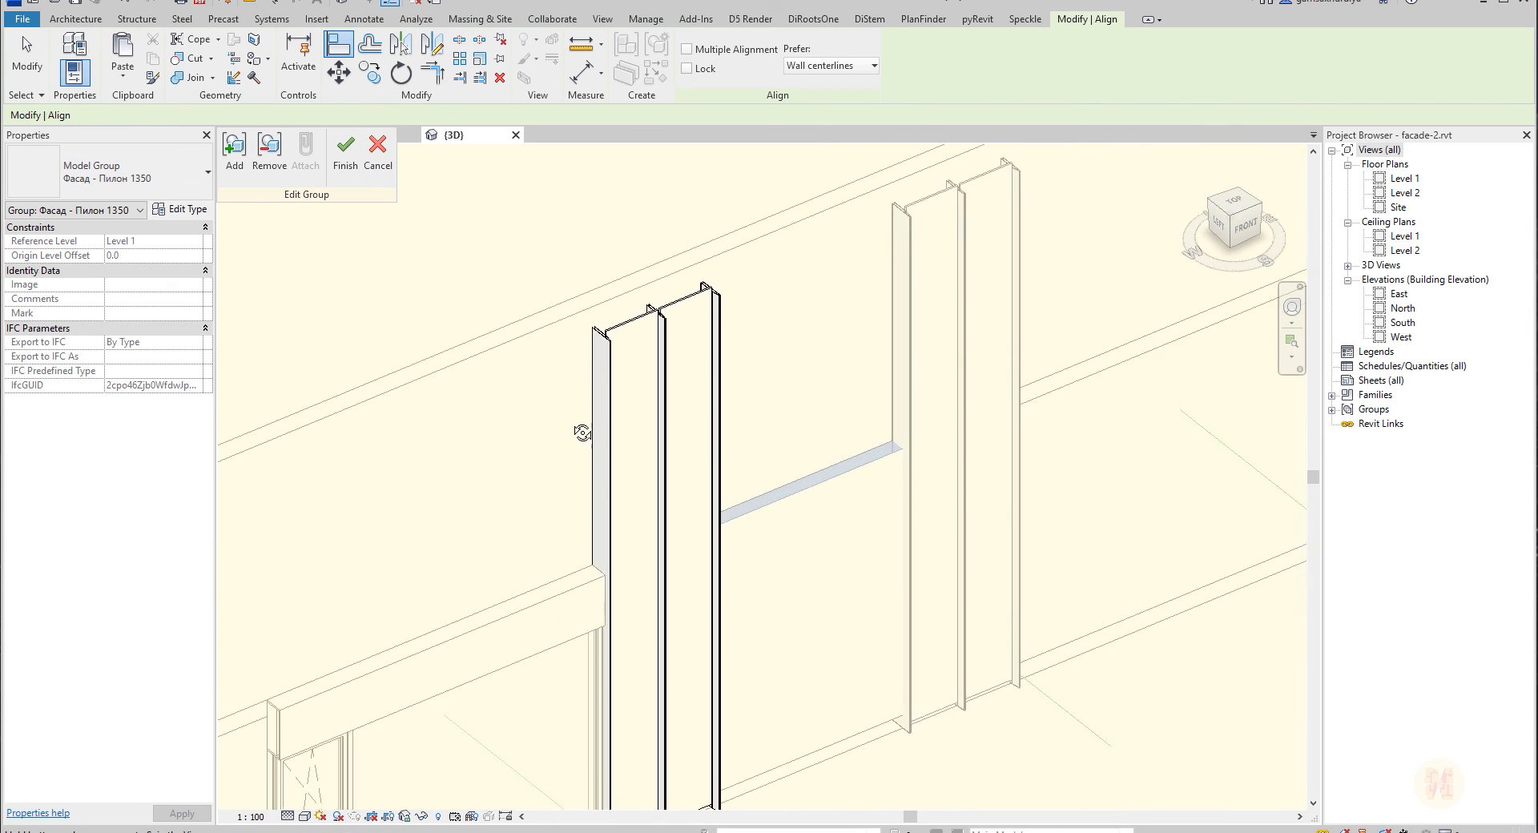
scroll(597, 348, "up", 2)
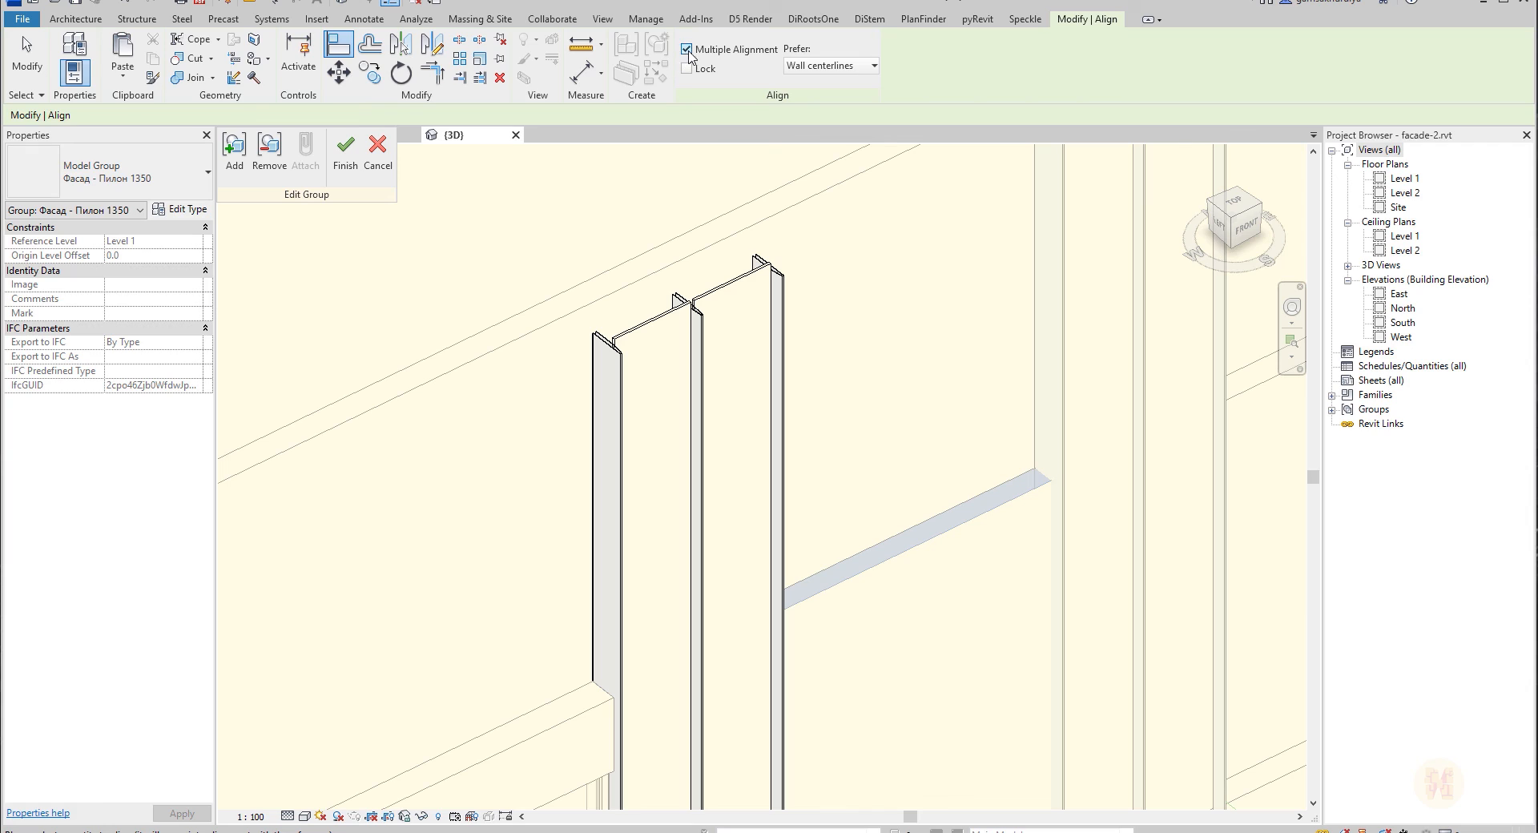
scroll(609, 352, "up", 3)
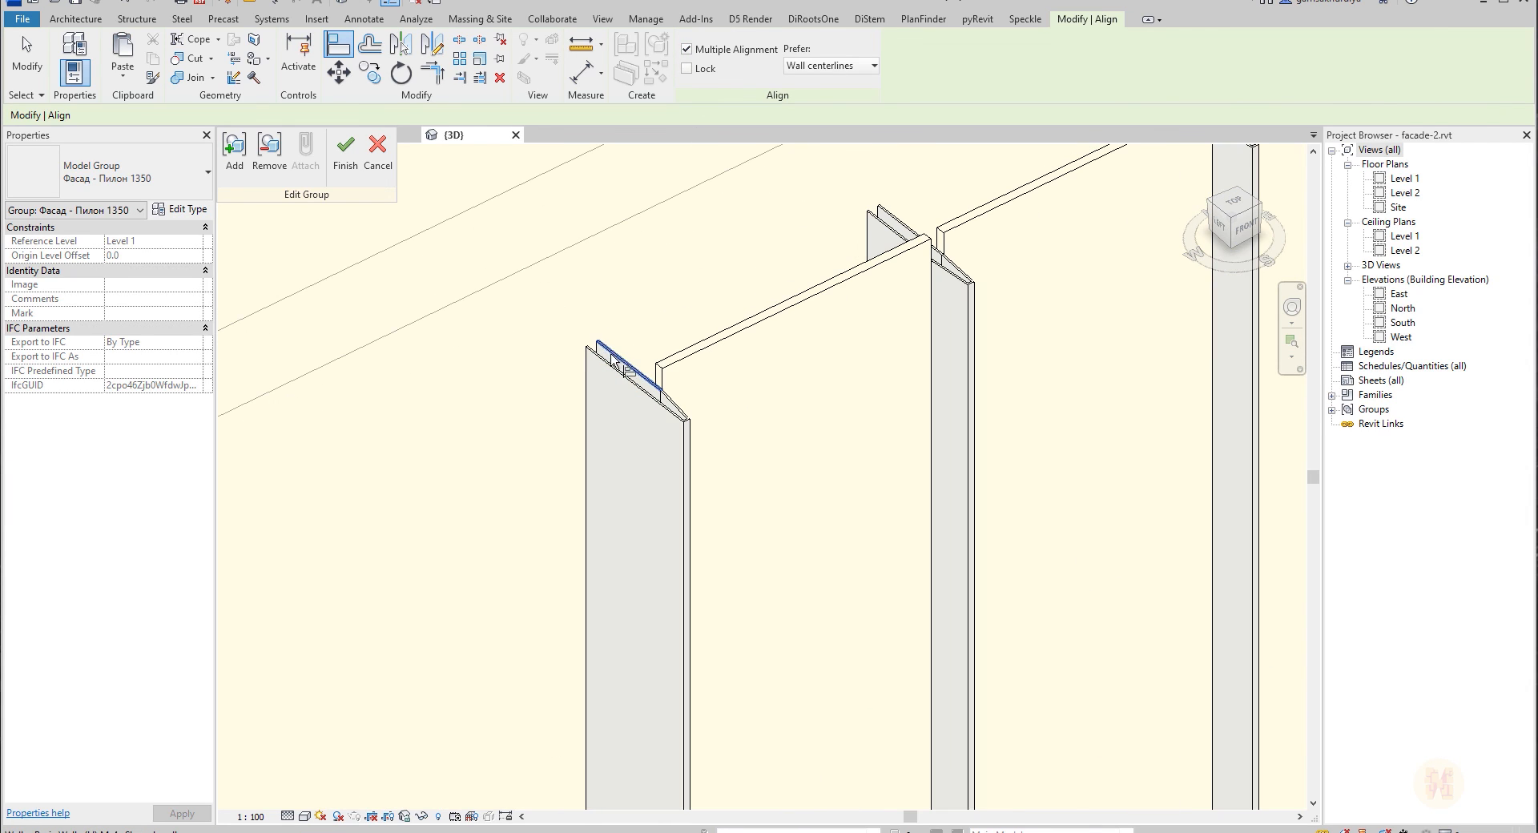
left_click(650, 388)
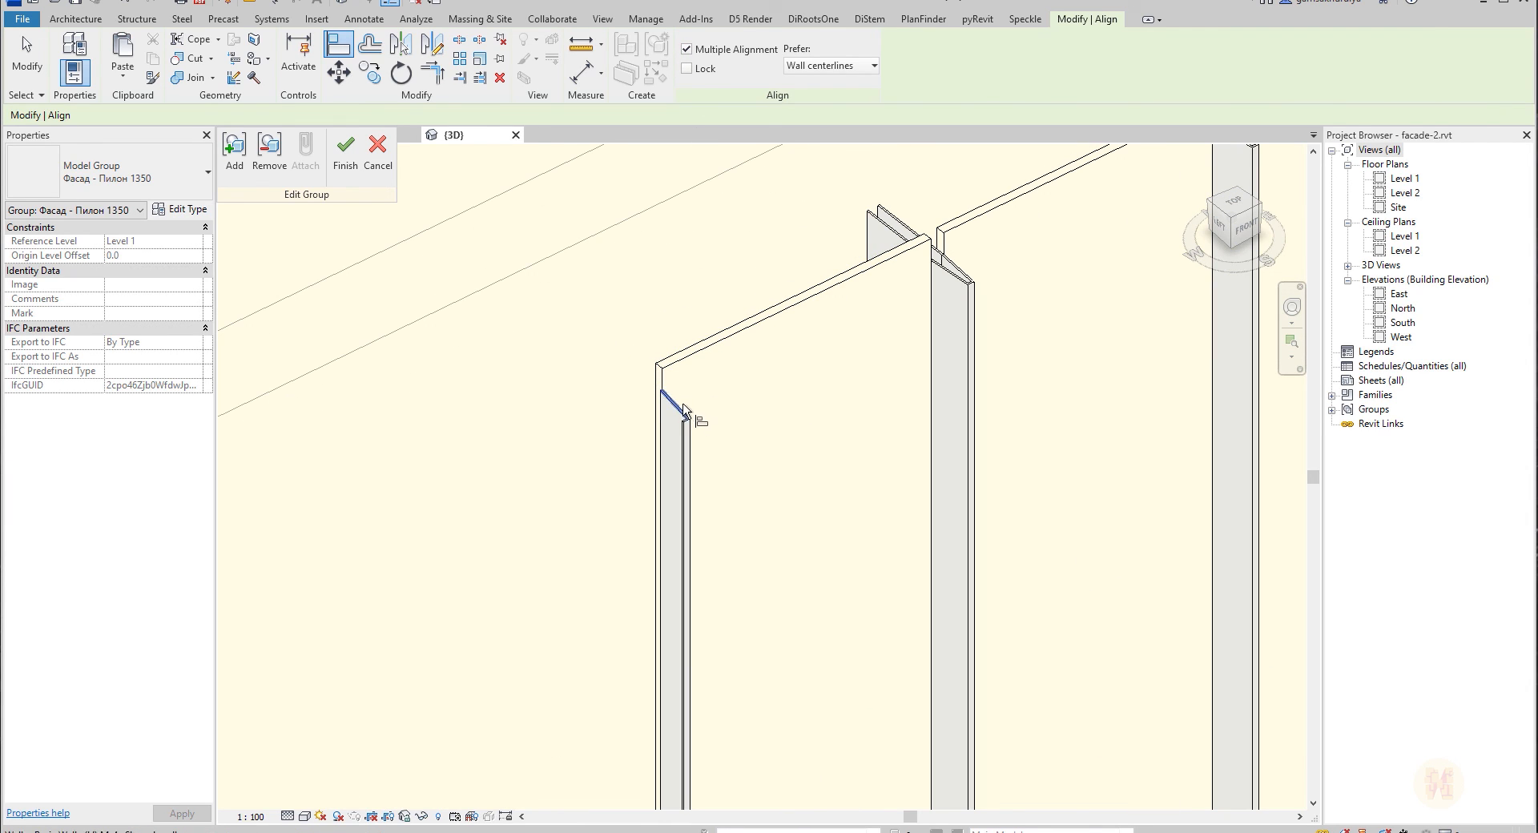
left_click(693, 355)
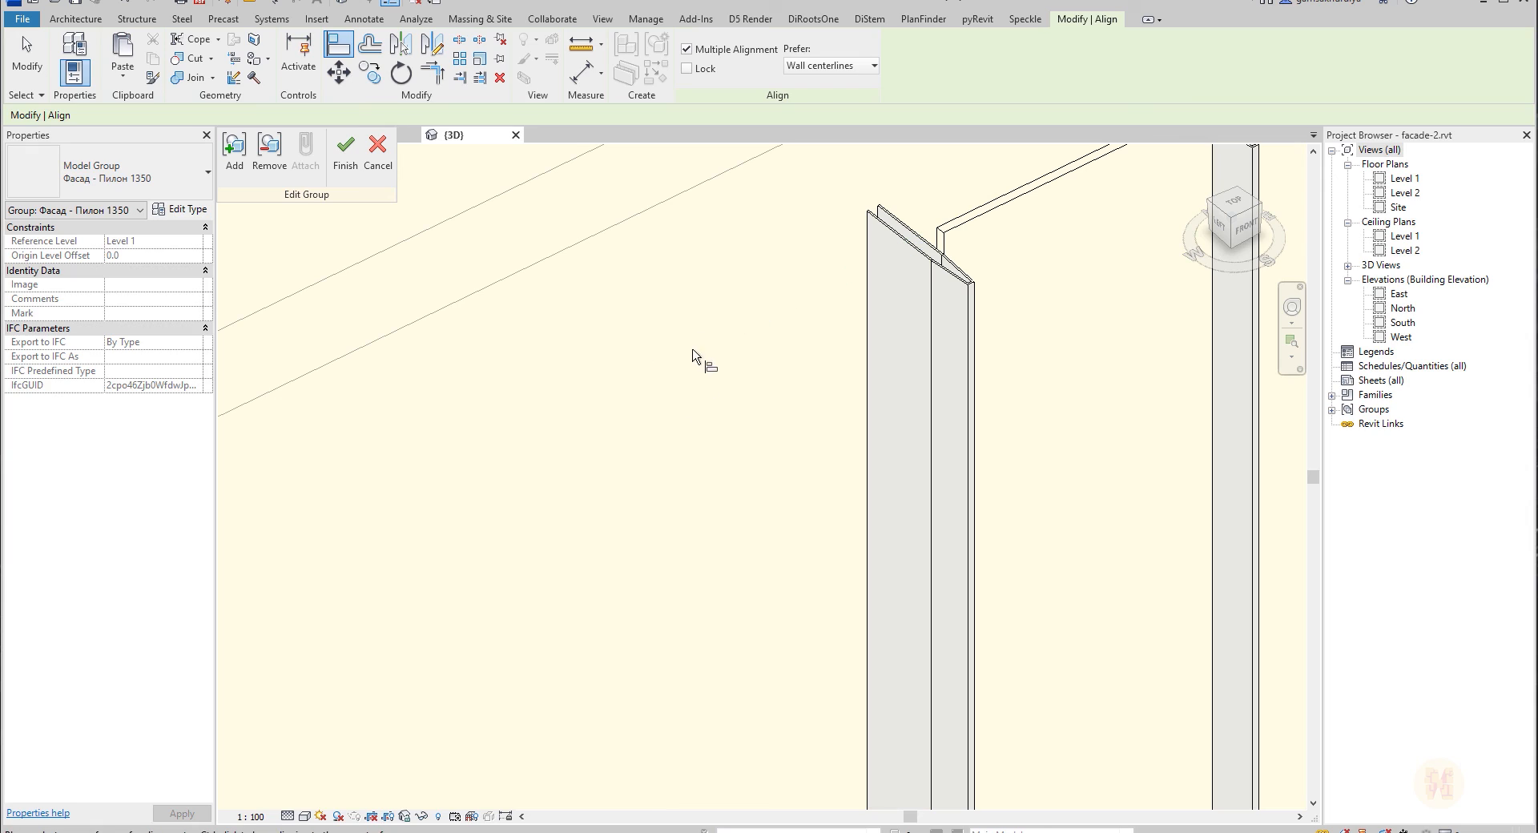
Align the tops of the middle fin's plates and the second panel with the same wall top.
left_click(879, 233)
left_click(948, 270)
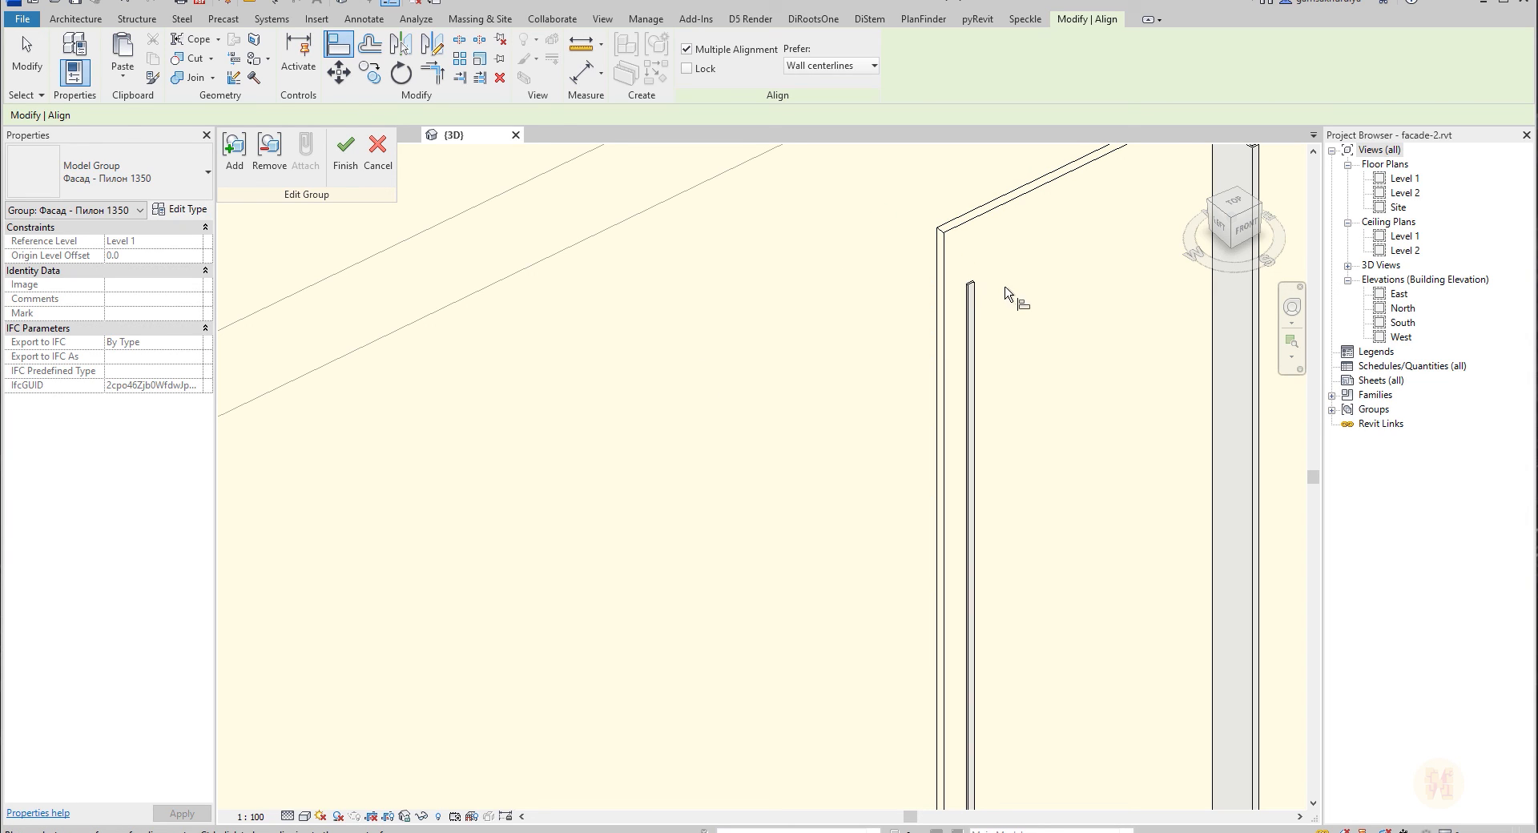
left_click(975, 281)
left_click(968, 215)
Align the top of the farthest fin's nearer back plate with the wall top and leave the Align command.
middle_click_drag(987, 291, 519, 482)
scroll(713, 329, "up", 1)
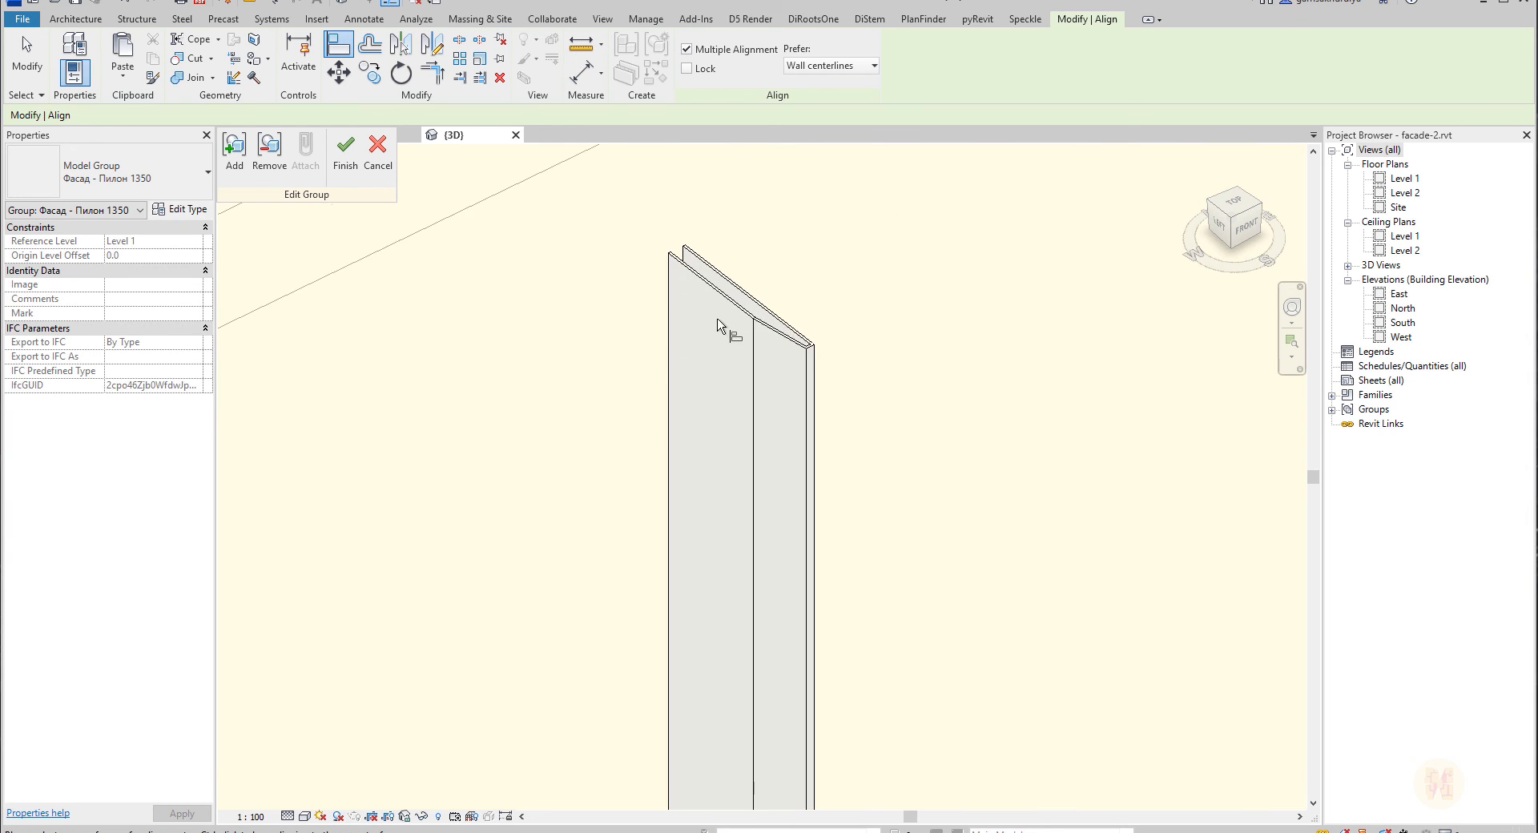
left_click(728, 303)
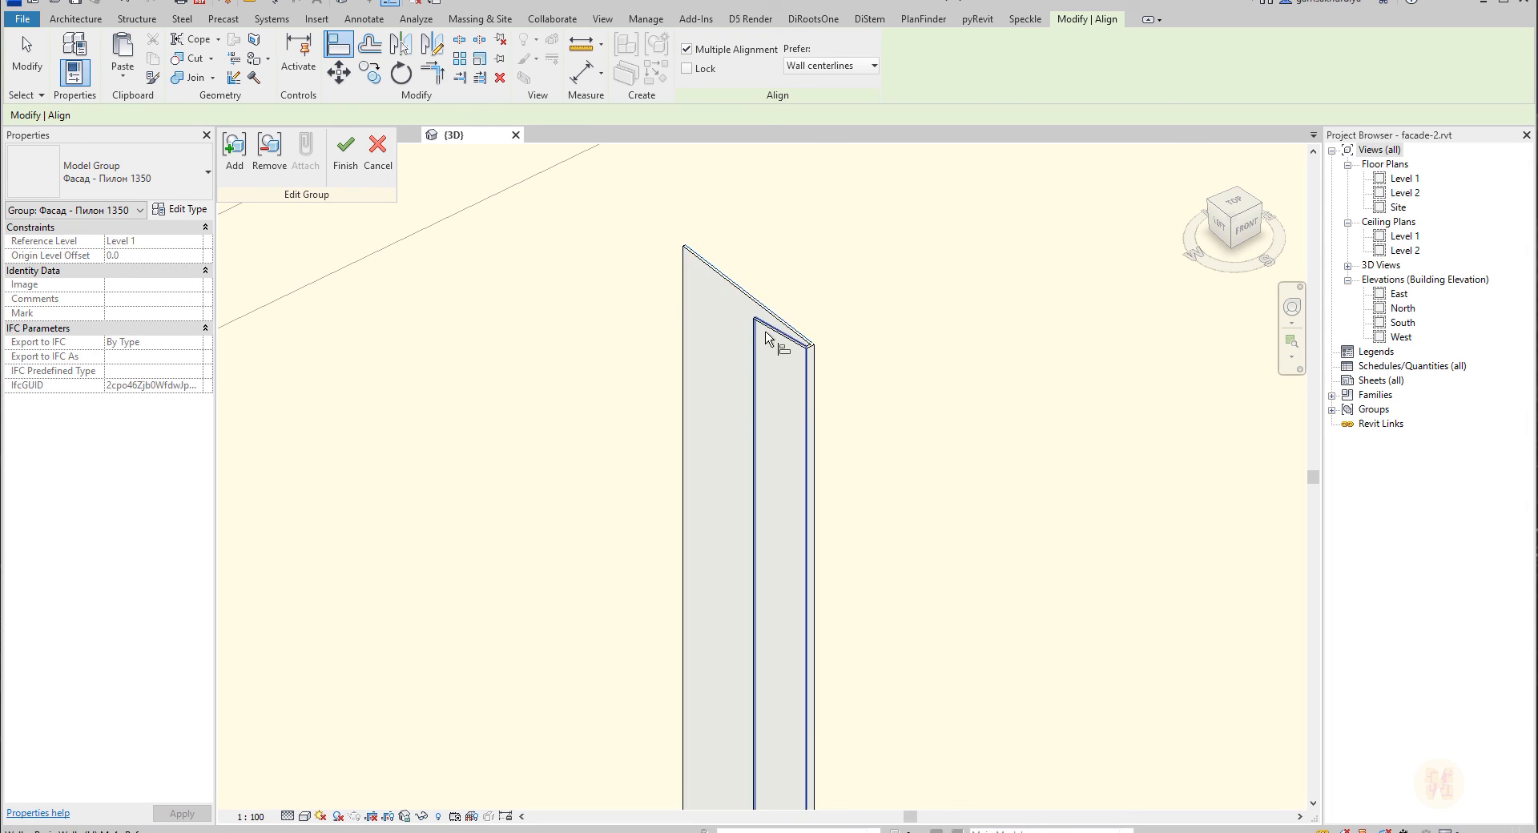
scroll(770, 280, "down", 3)
key("Escape")
key("Escape")
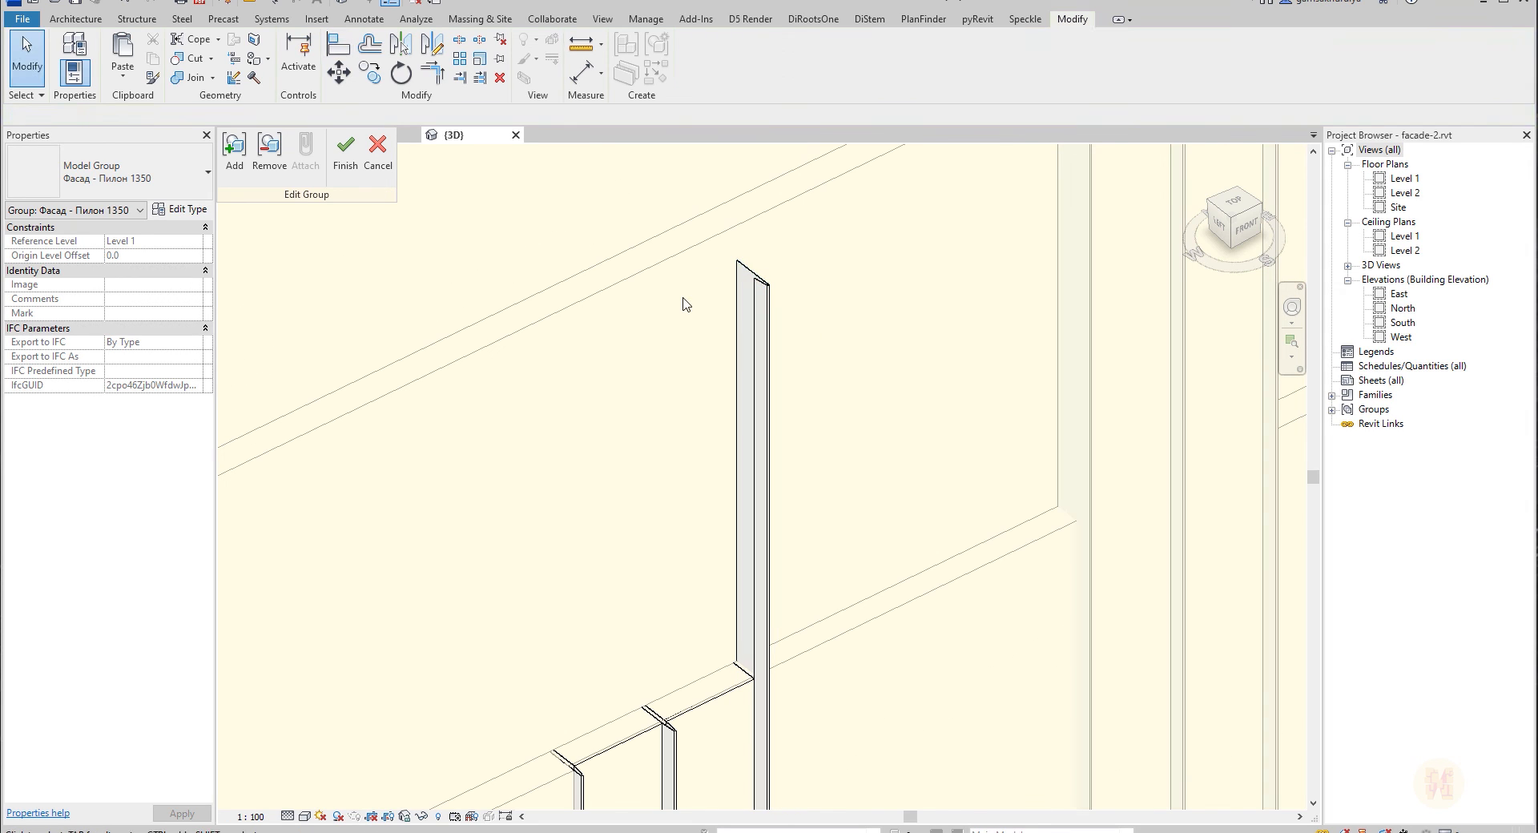
Align the farthest fin's remaining plates with the top of the wall section and finish editing the pylon group.
key("a")
key("l")
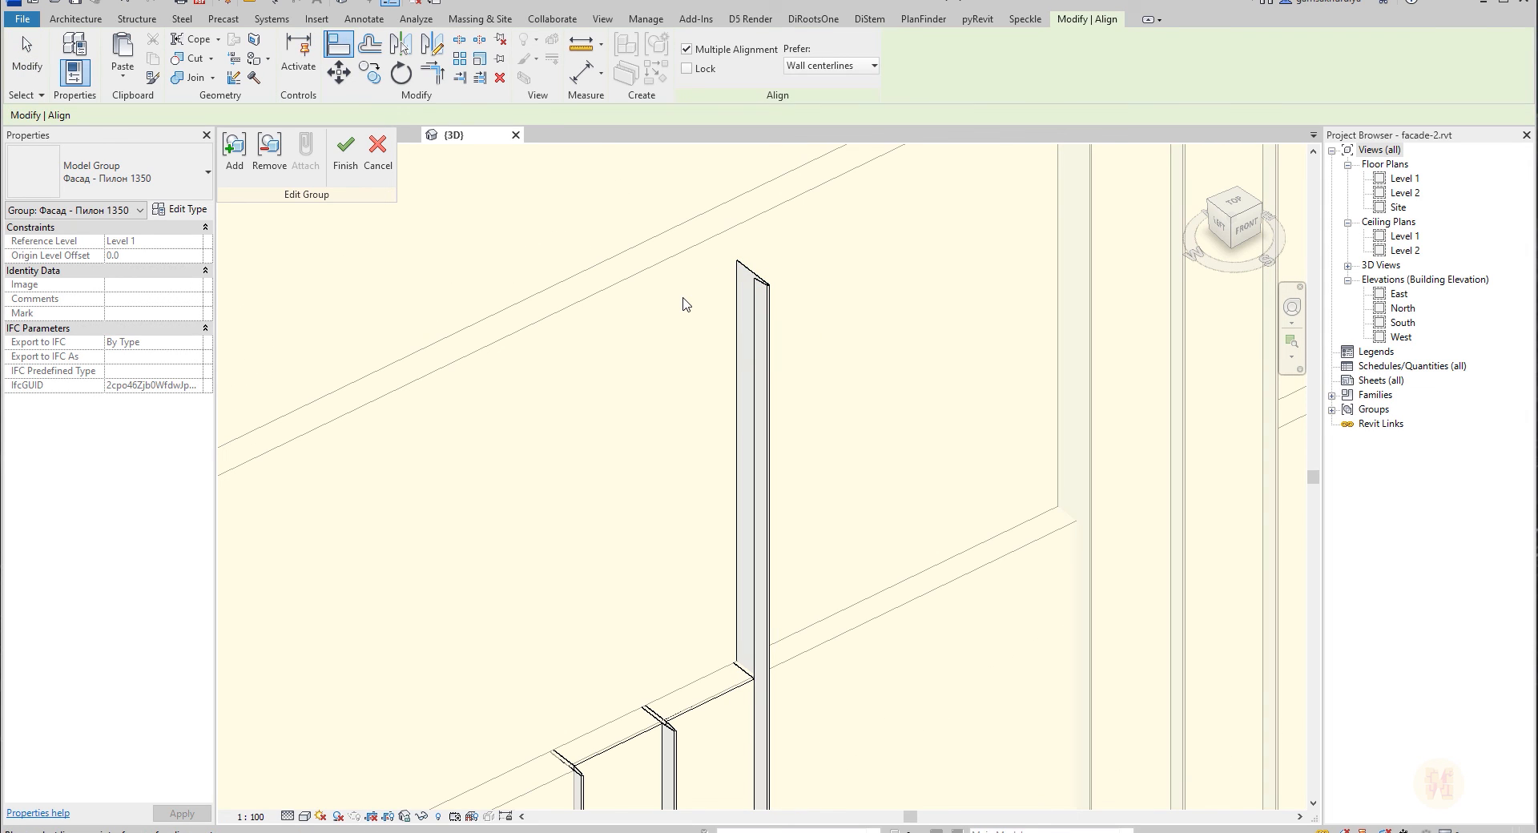
left_click(897, 584)
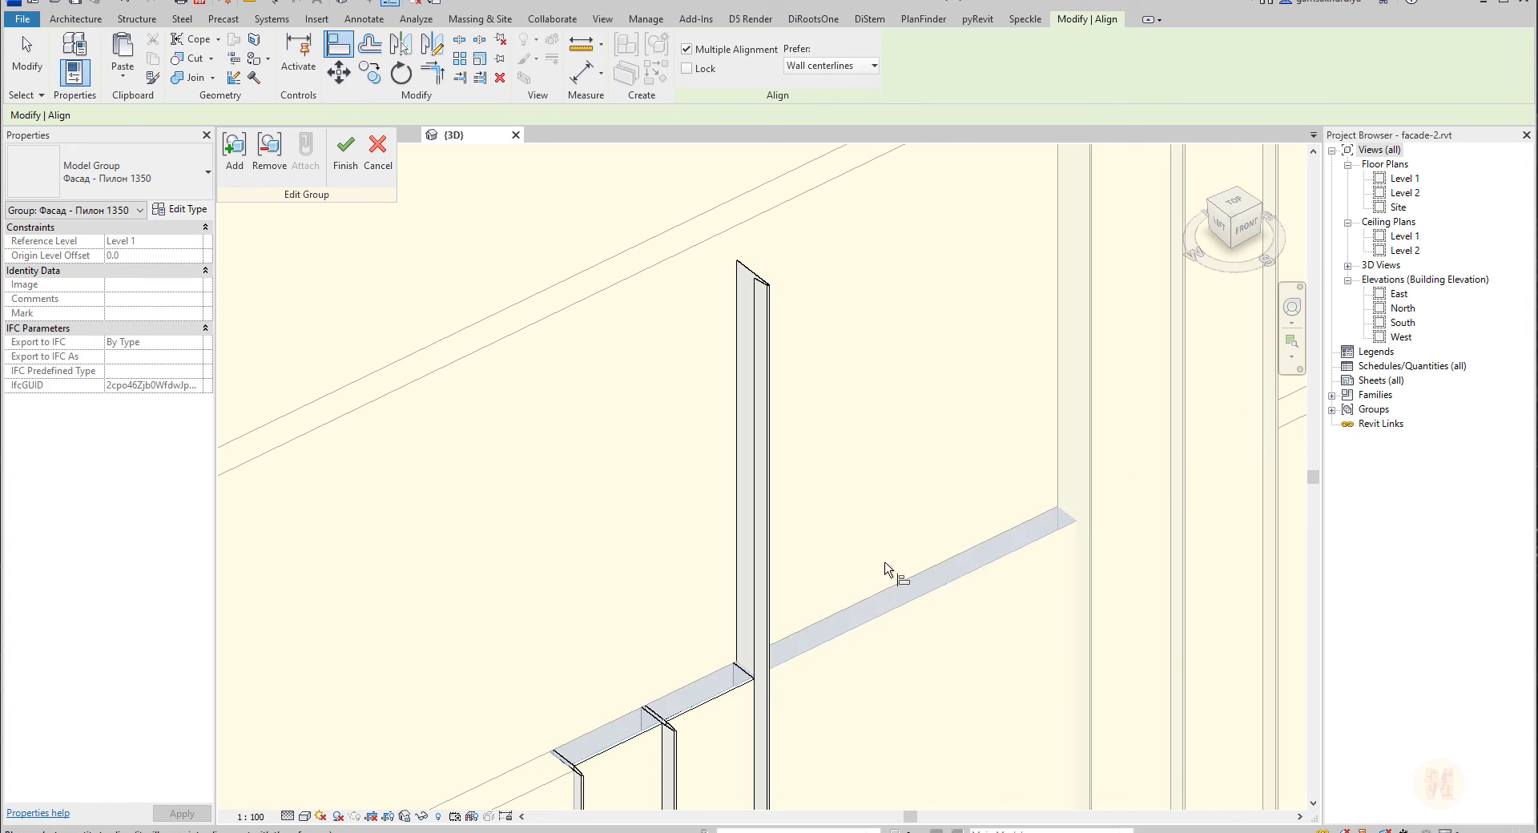
scroll(771, 288, "up", 3)
left_click(771, 290)
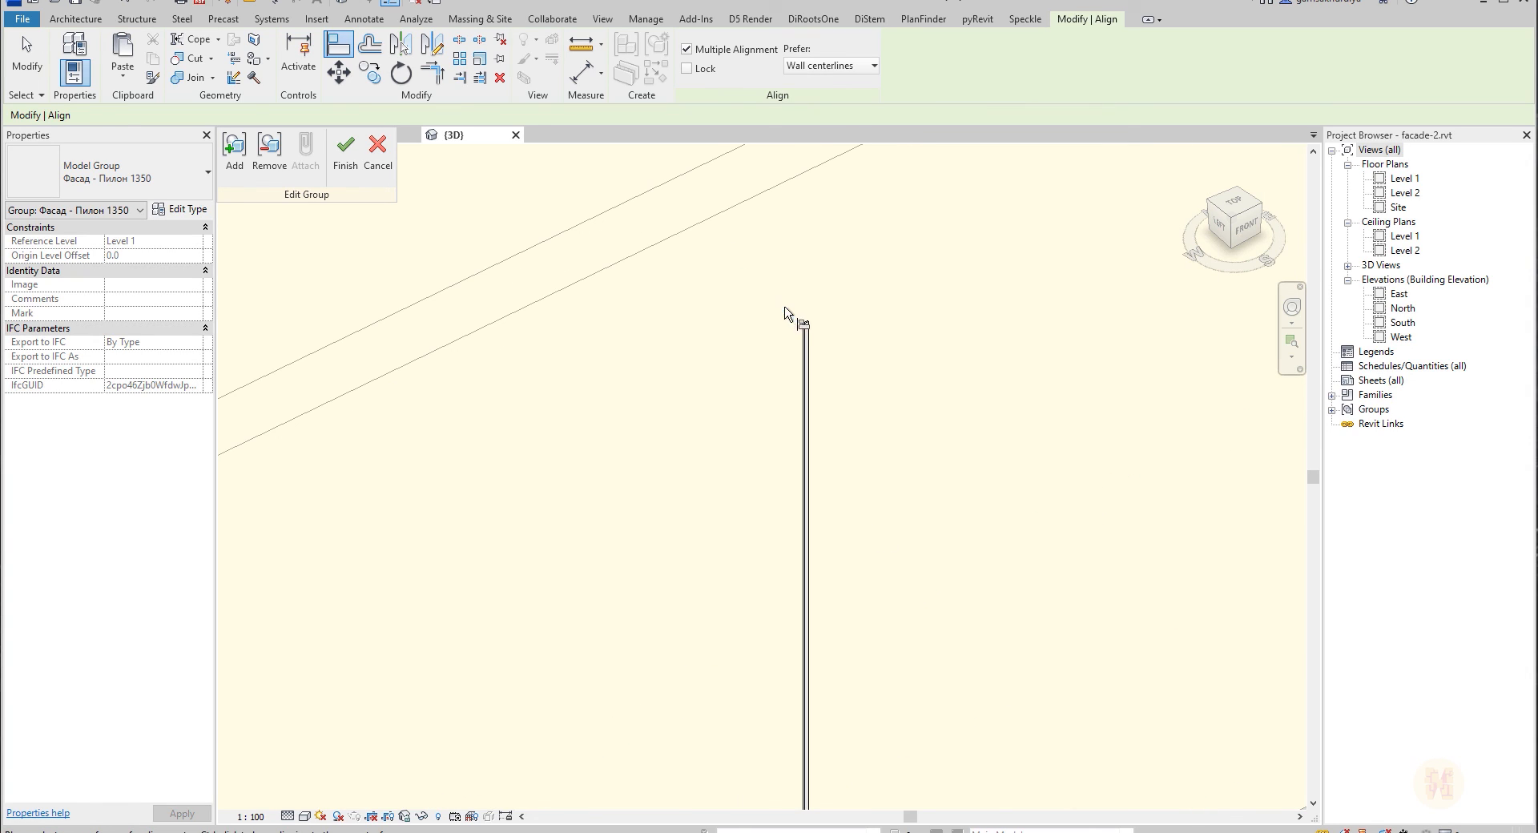
left_click(811, 323)
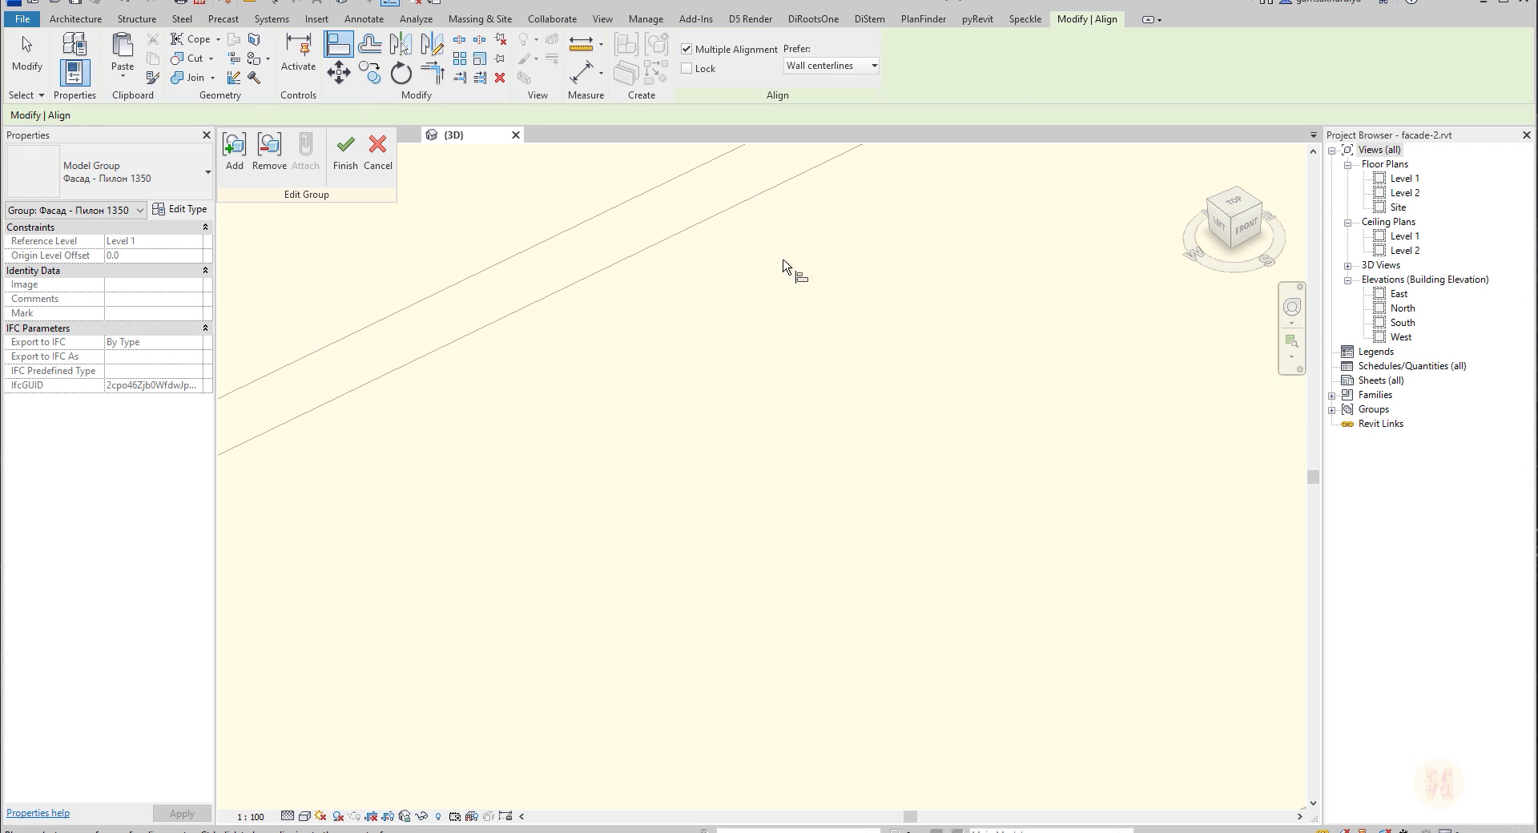
left_click(346, 156)
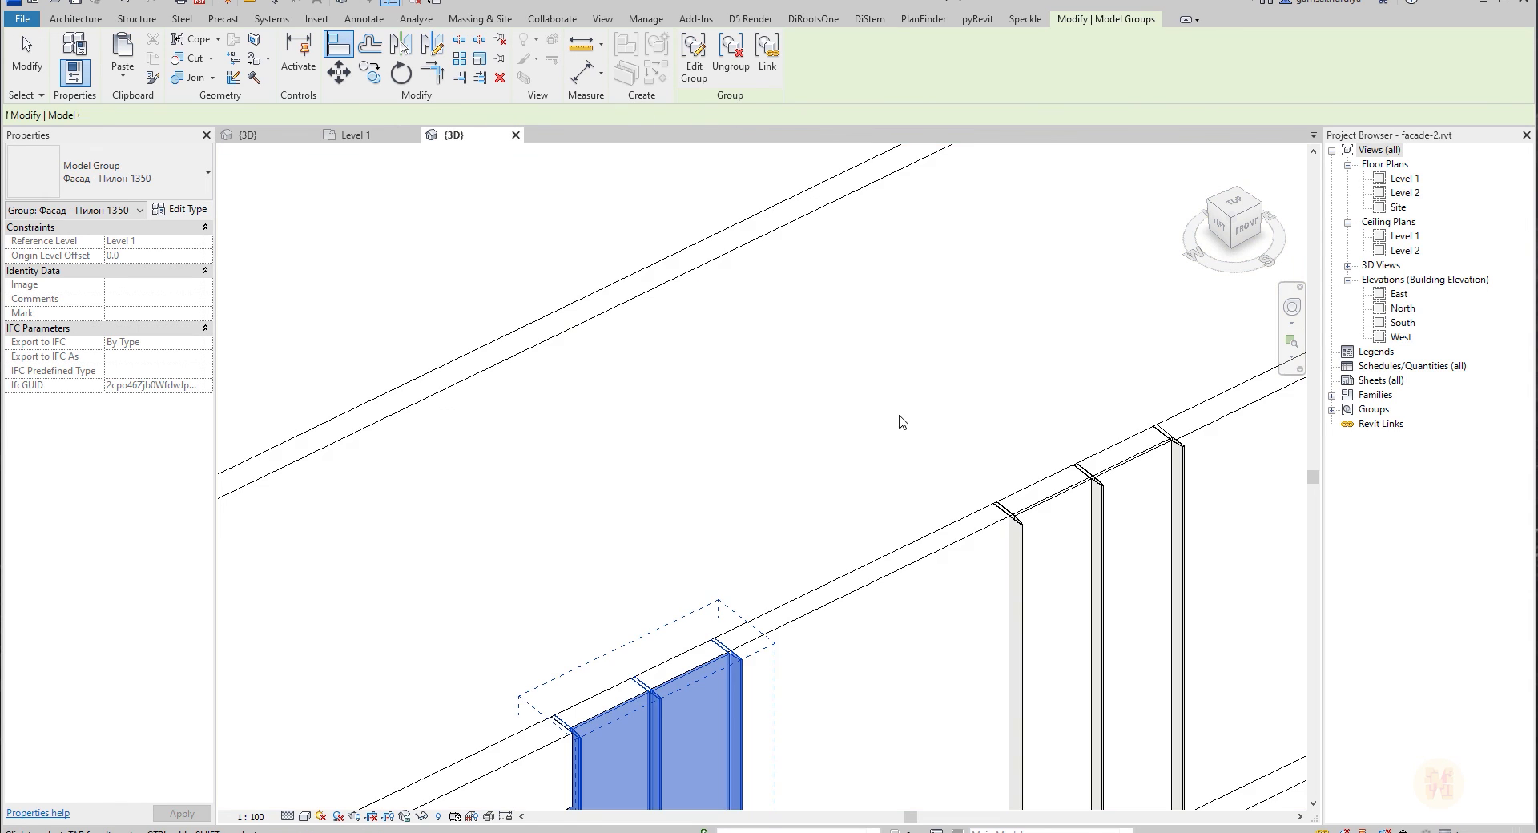
key("Escape")
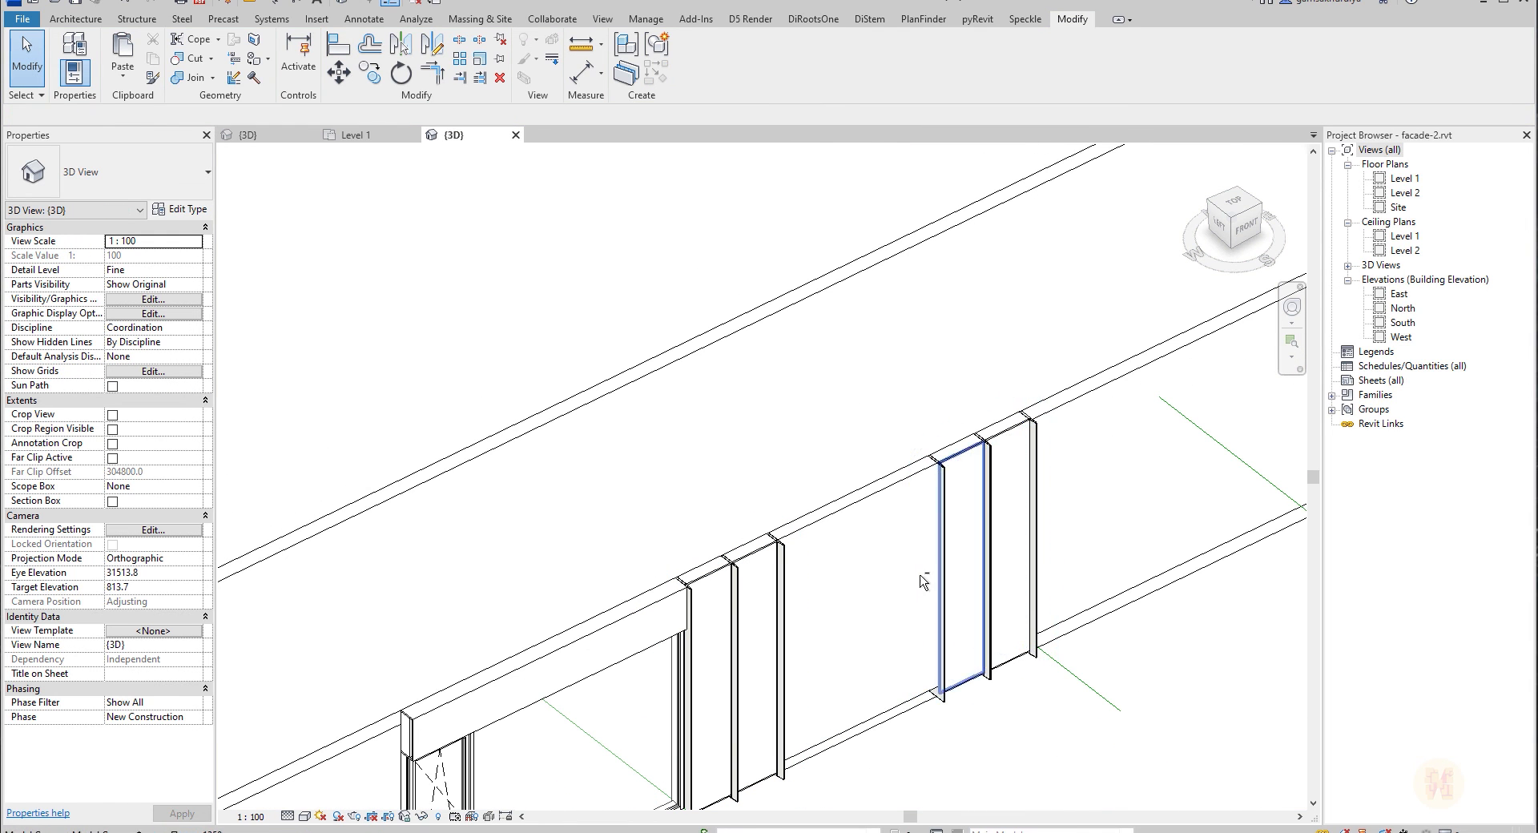
Inspect the facade in 3D and check the horizontal grille curtain wall among the separate sample facade elements.
middle_click_drag(937, 513, 751, 379, "shift")
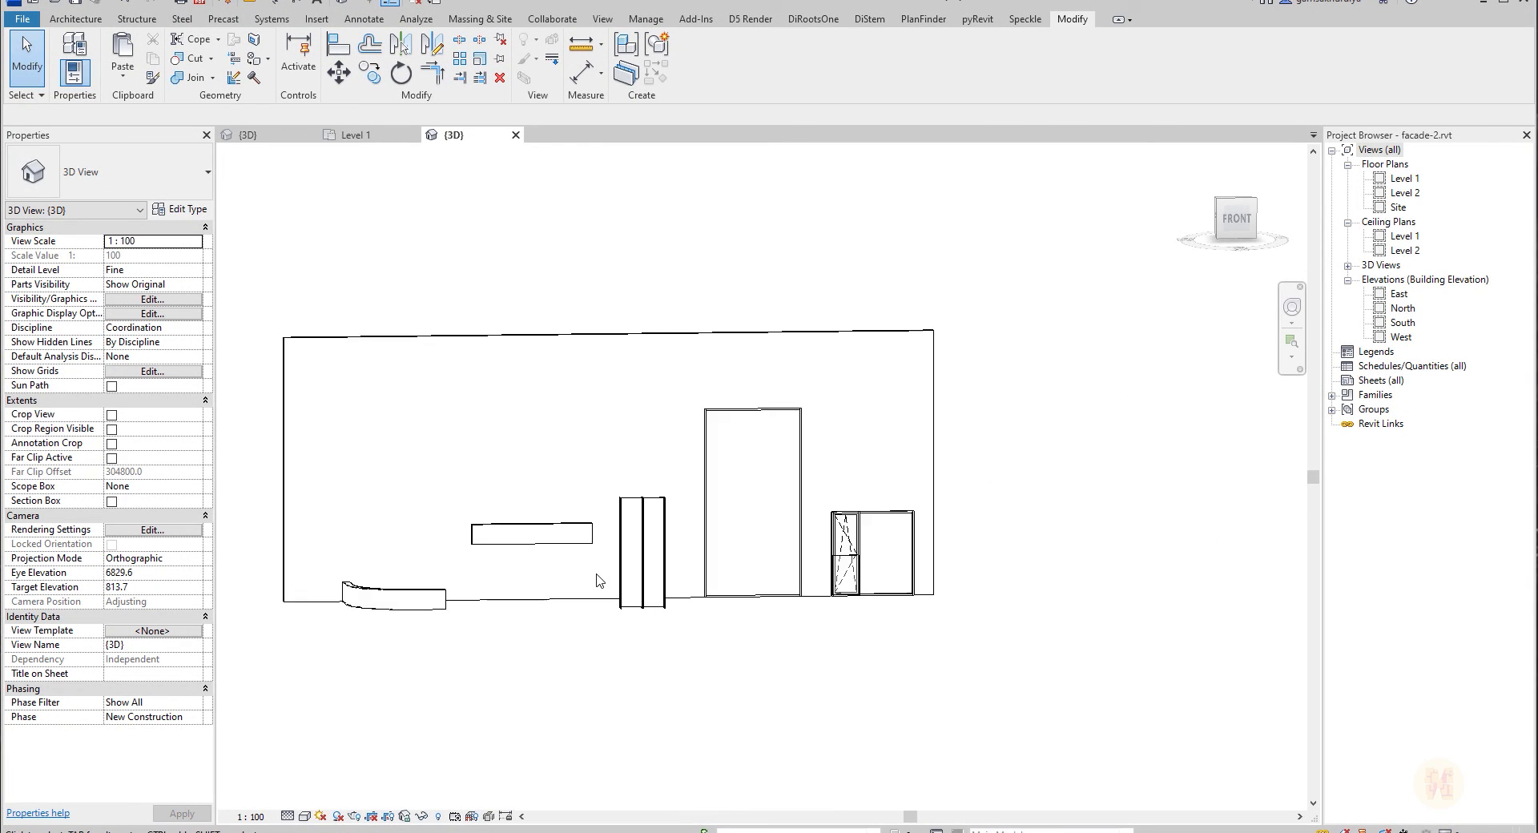
scroll(721, 597, "up", 3)
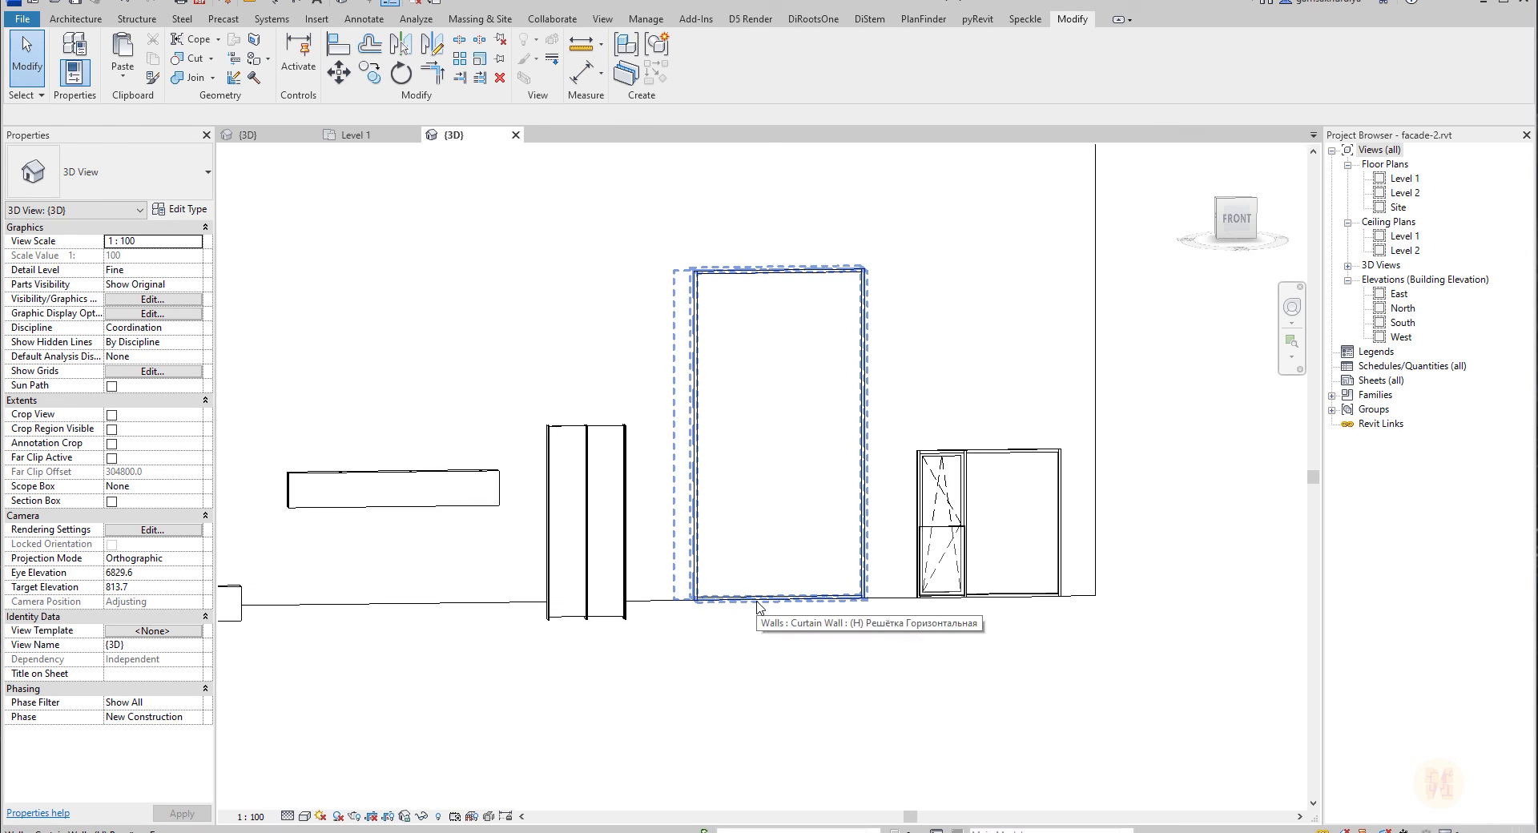
left_click(759, 607)
left_click(801, 796)
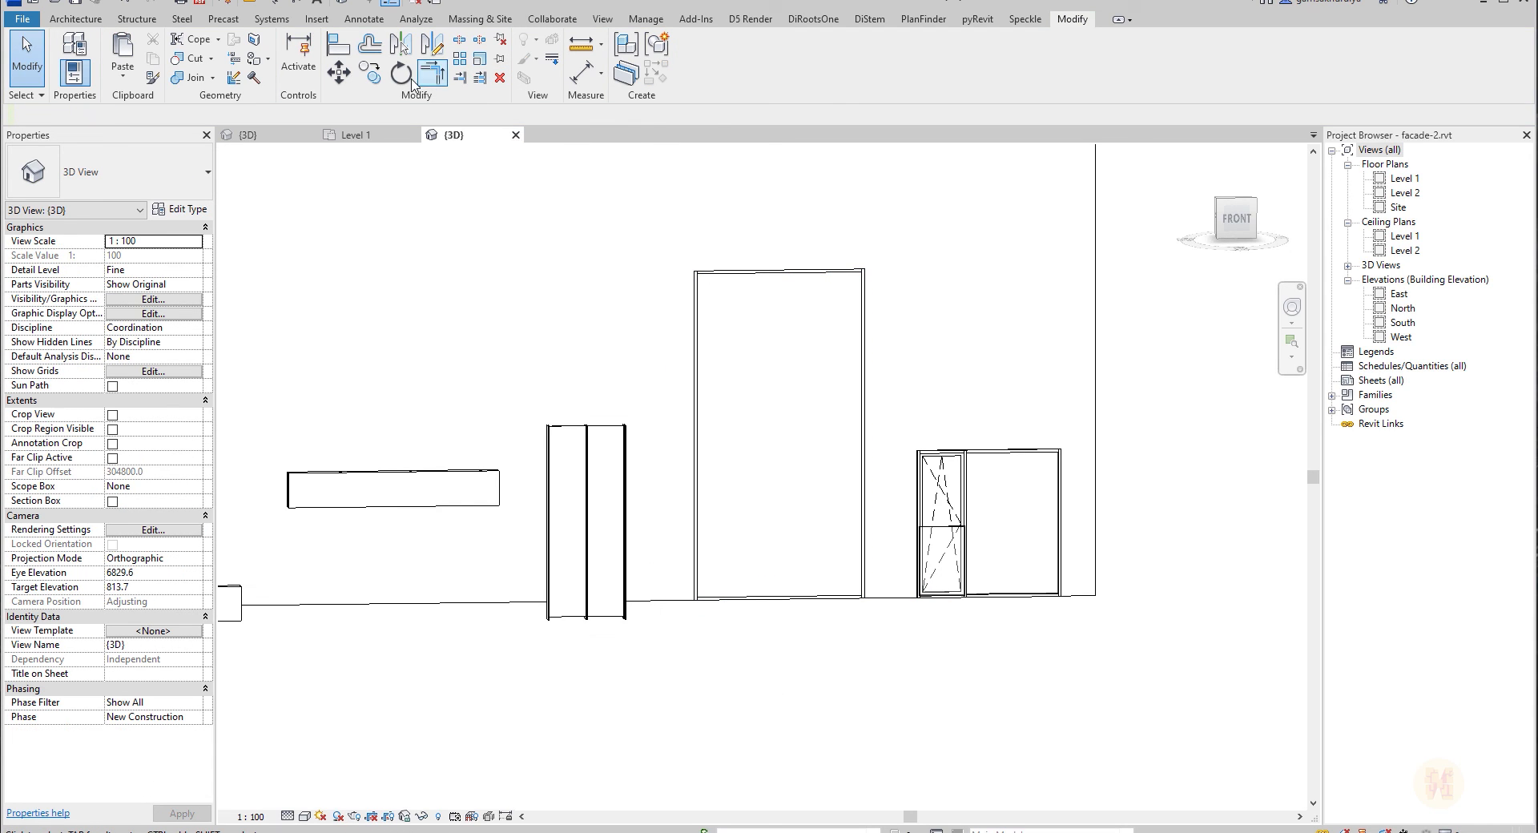
In the Level 1 plan, draw a curtain wall about 720 mm long beside the pylon group, matching the tall sample grille wall's type.
left_click(783, 612)
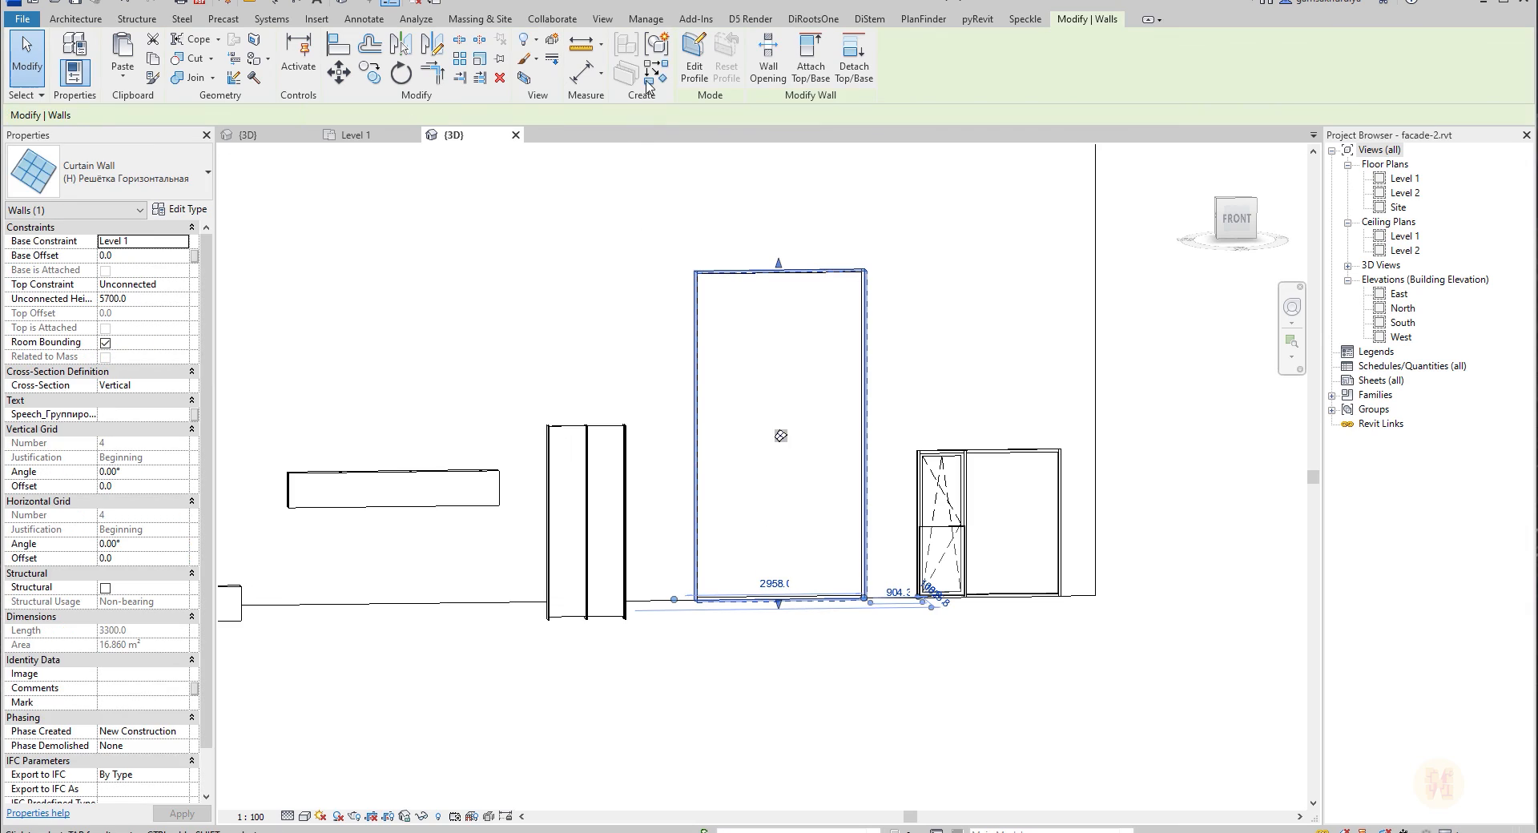
left_click(655, 73)
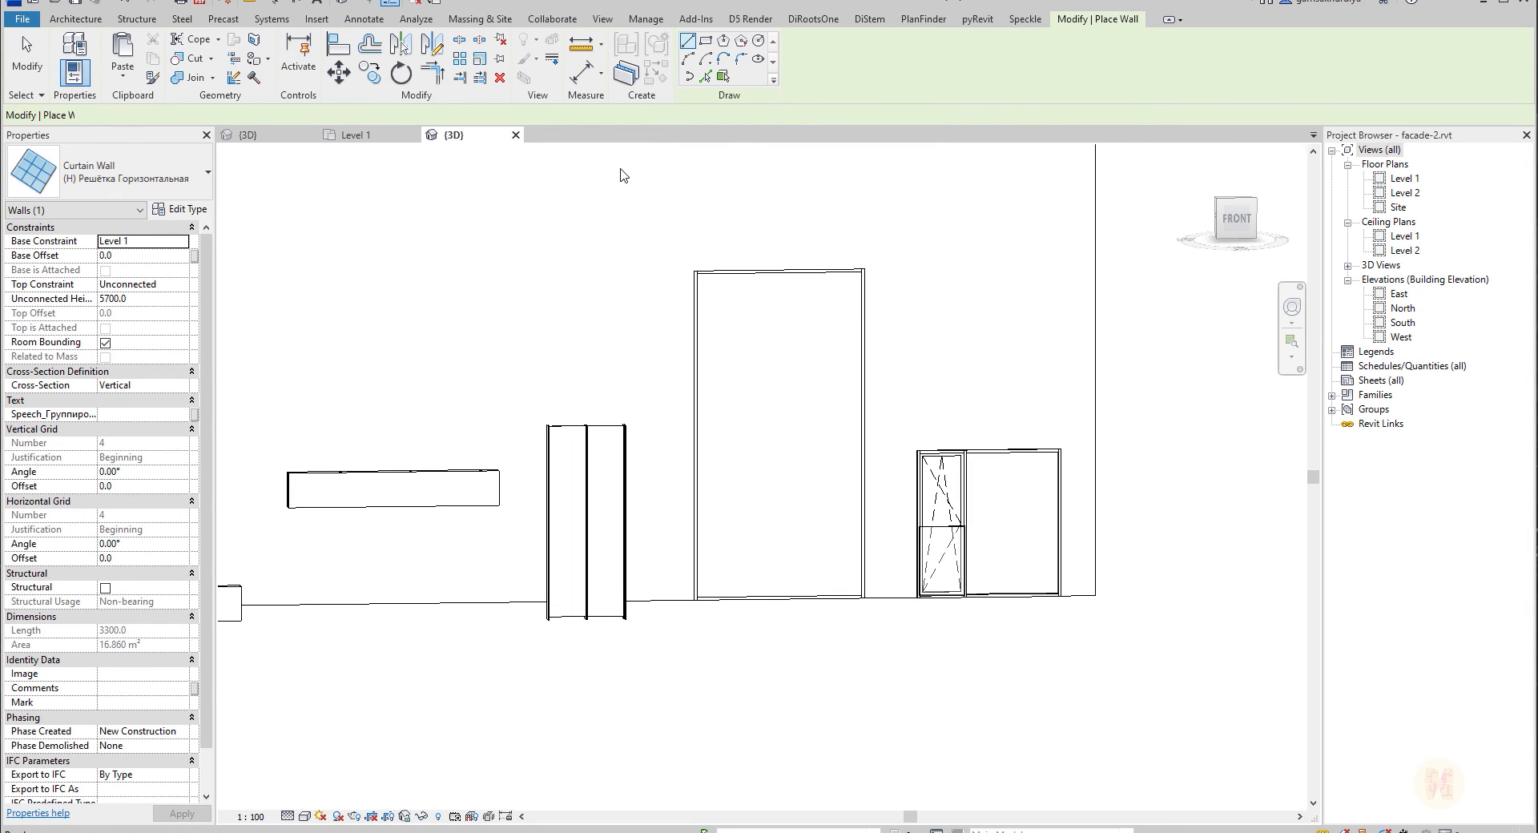
left_click(369, 137)
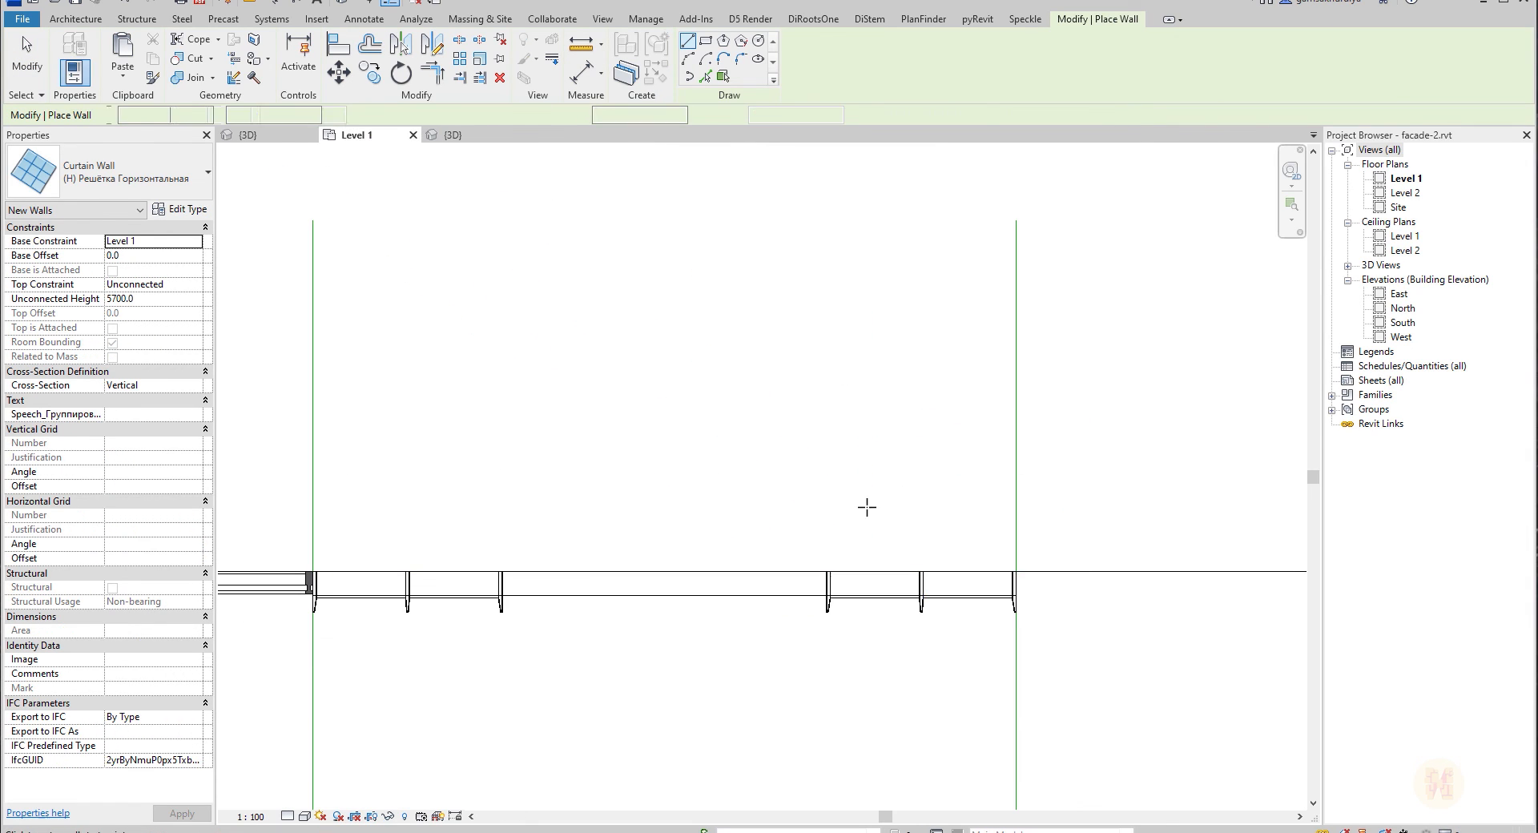
scroll(988, 473, "up", 2)
scroll(686, 481, "up", 2)
scroll(617, 434, "up", 2)
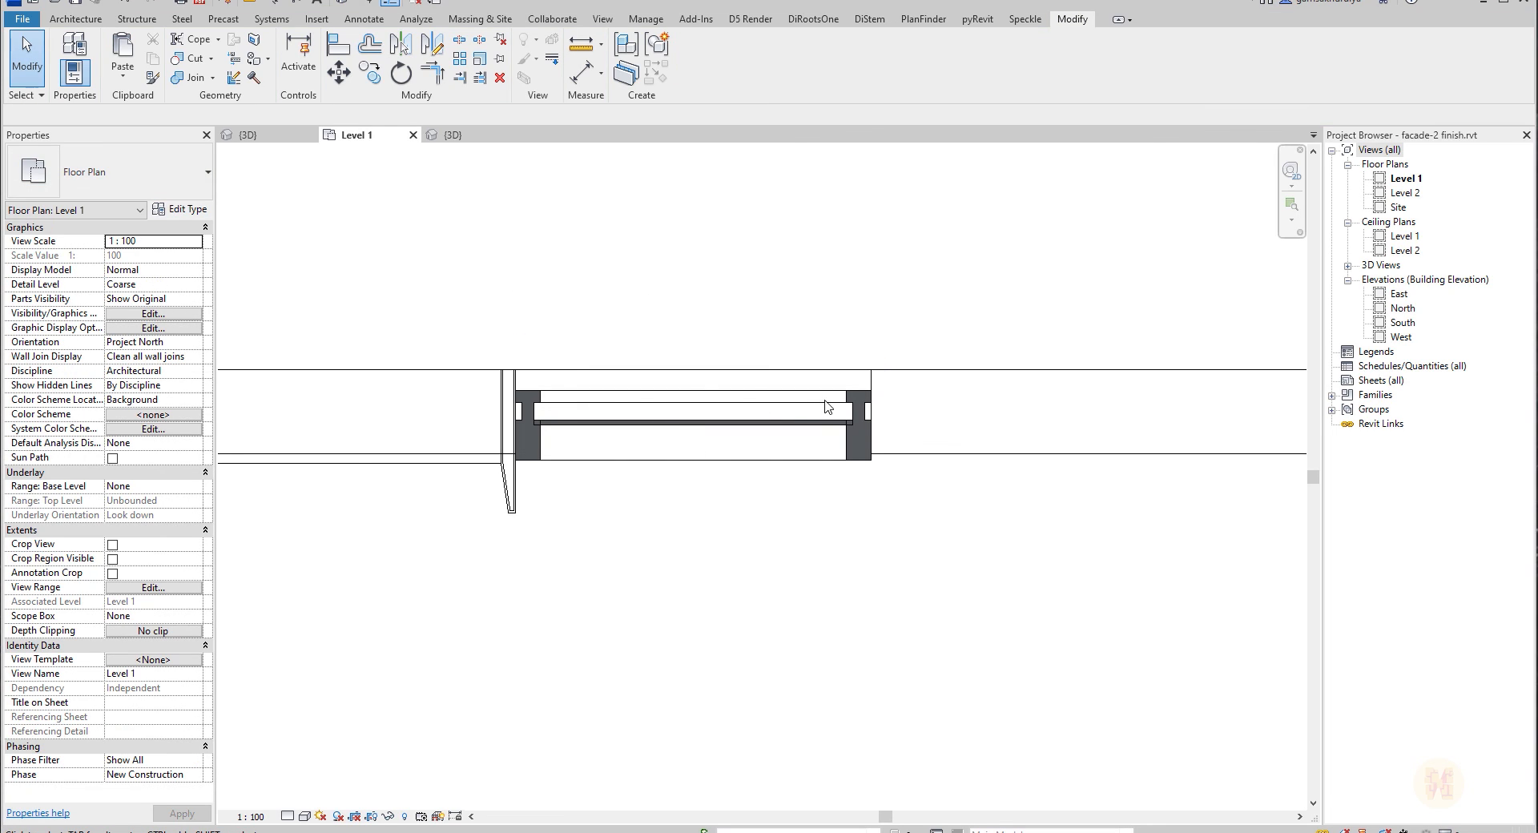
scroll(781, 434, "down", 2)
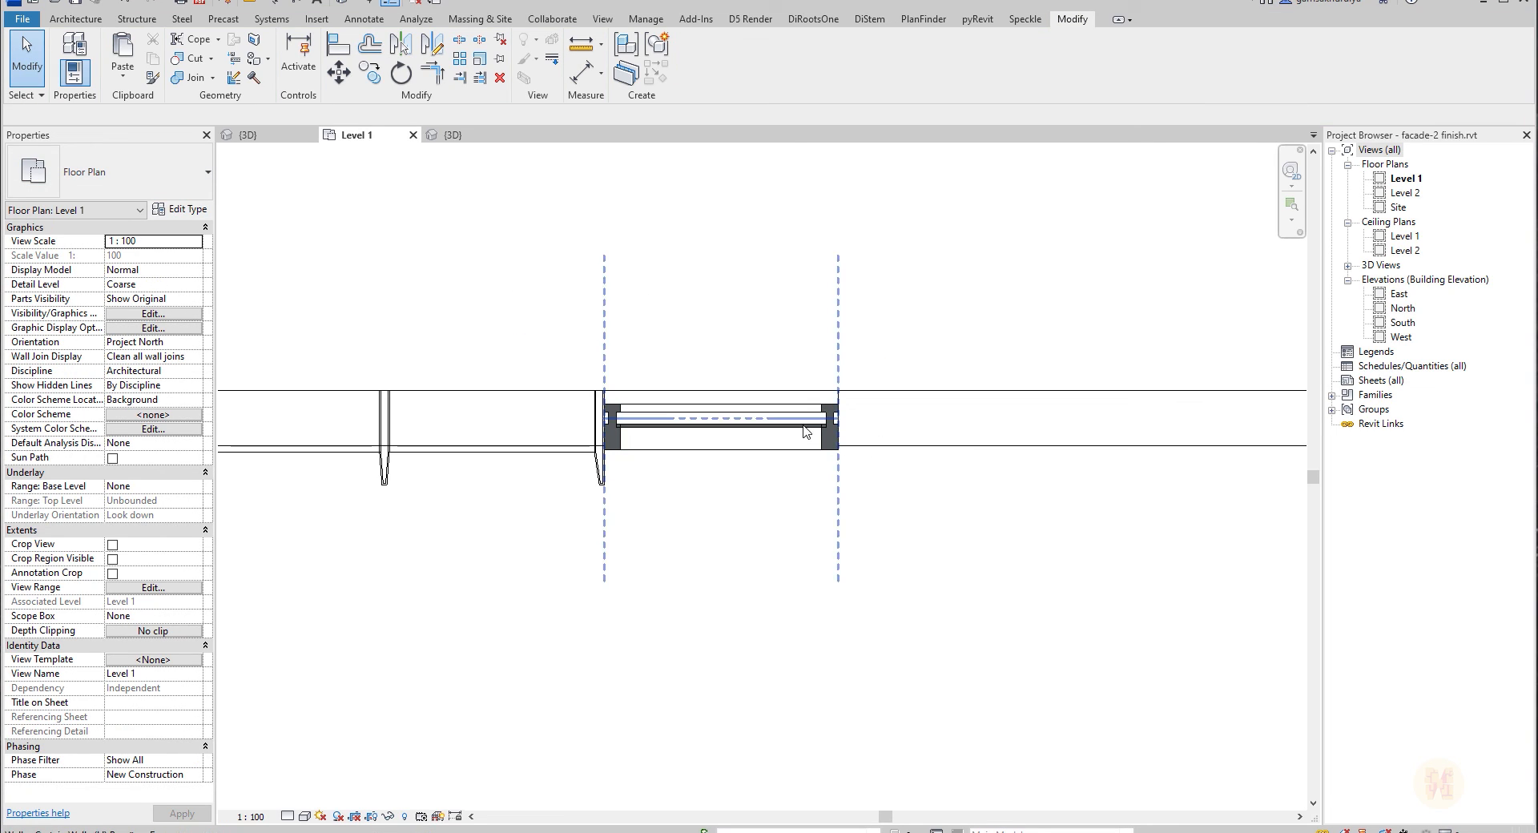
scroll(773, 425, "up", 1)
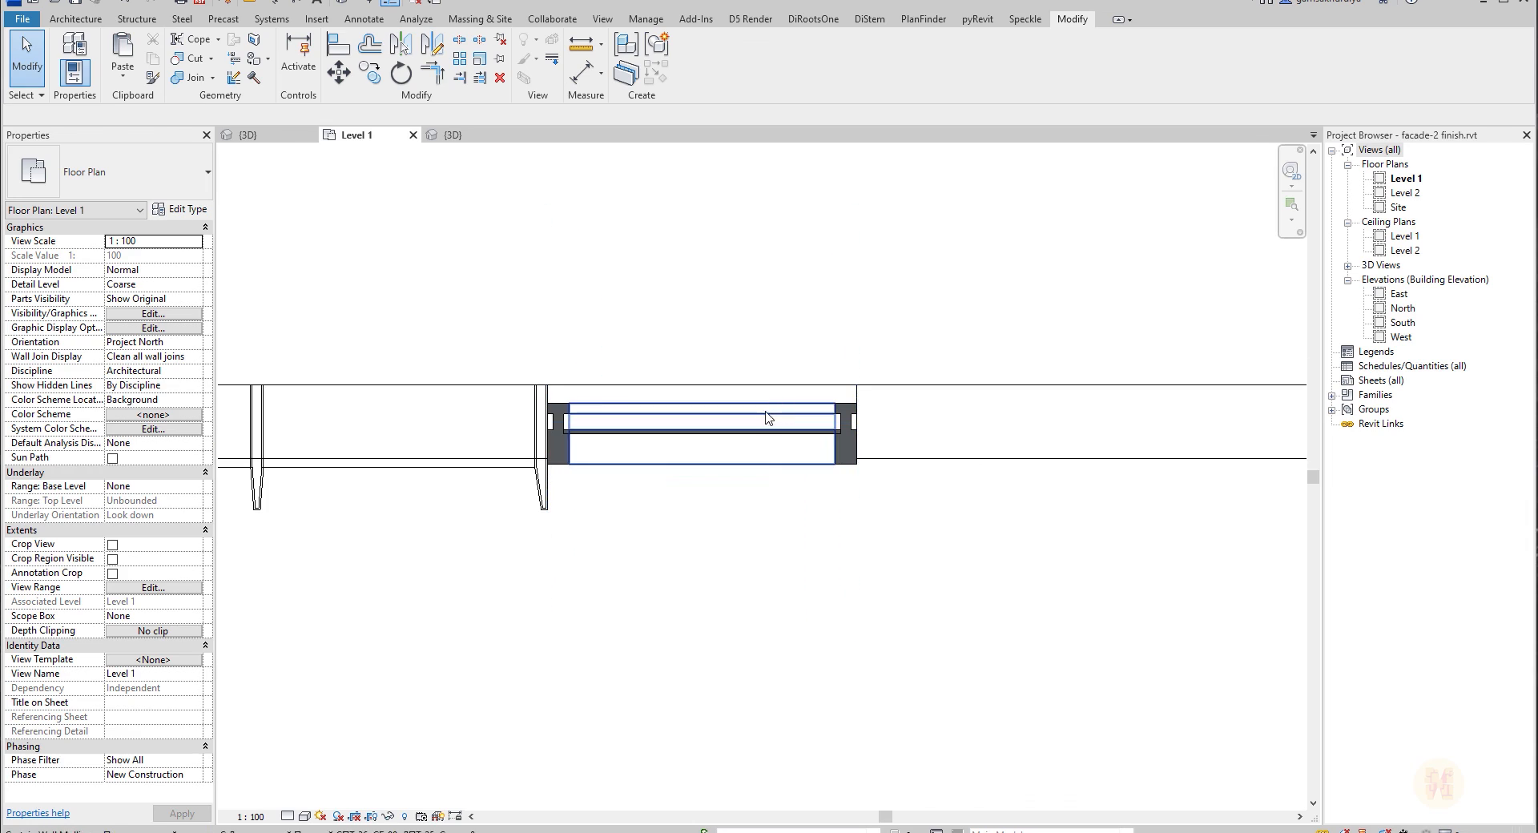
Flip the orientation of the new horizontal grille curtain wall in plan.
left_click(699, 434)
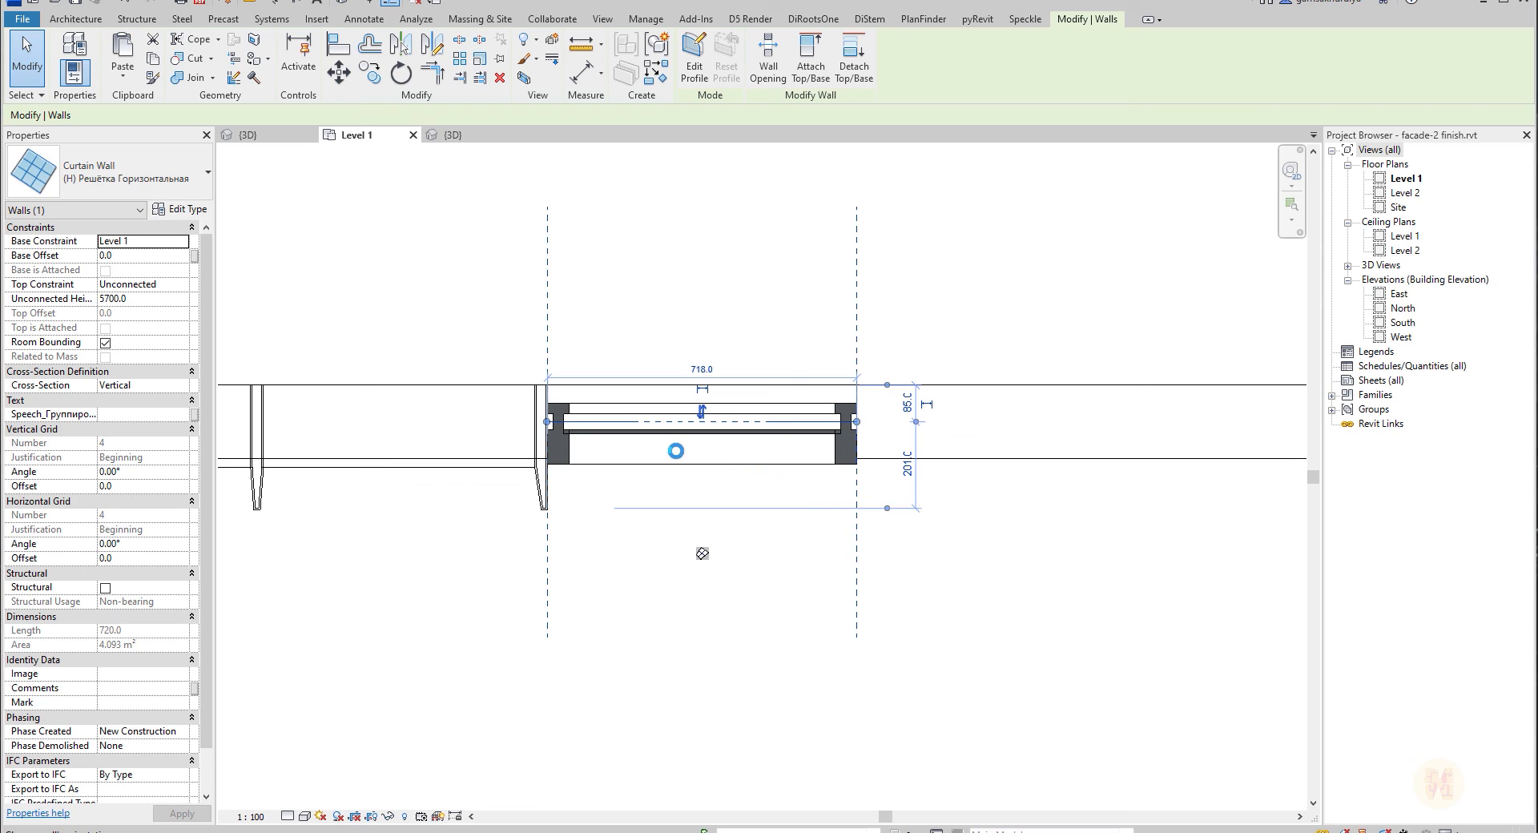
key("space")
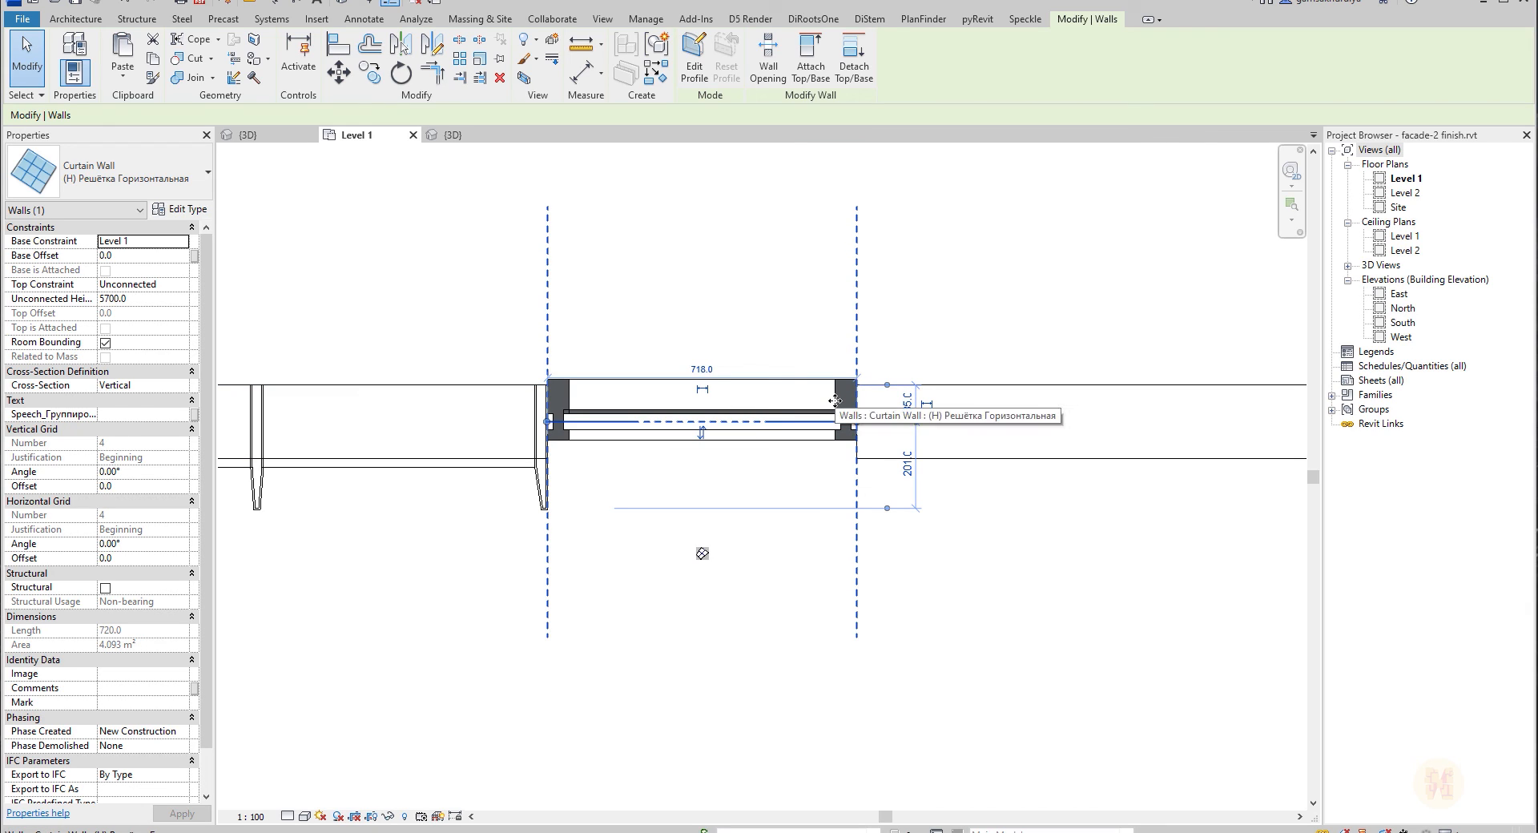
key("Escape")
key("a")
key("l")
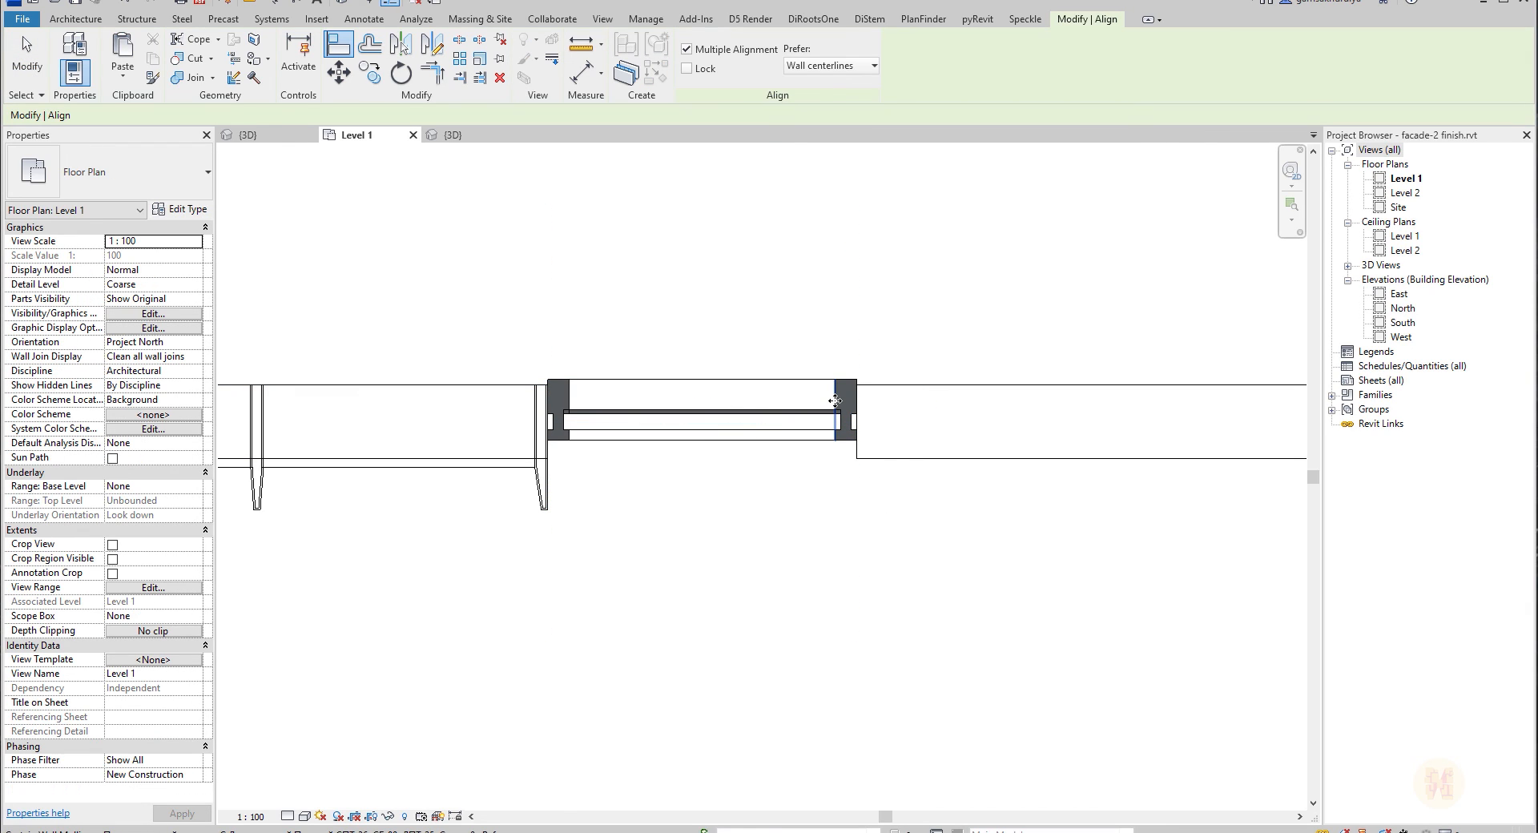
scroll(546, 387, "up", 5)
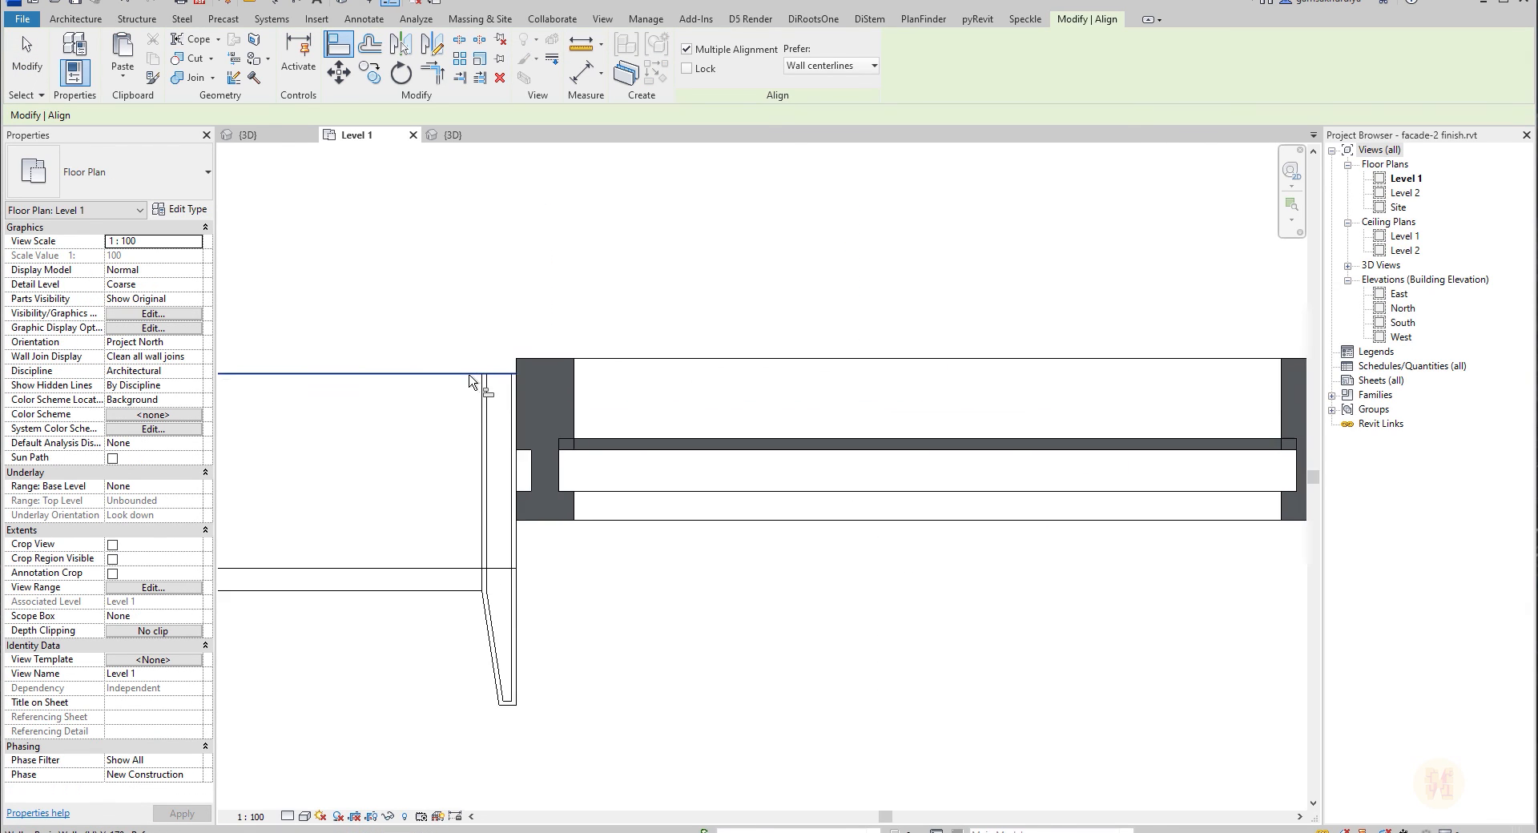
left_click(516, 373)
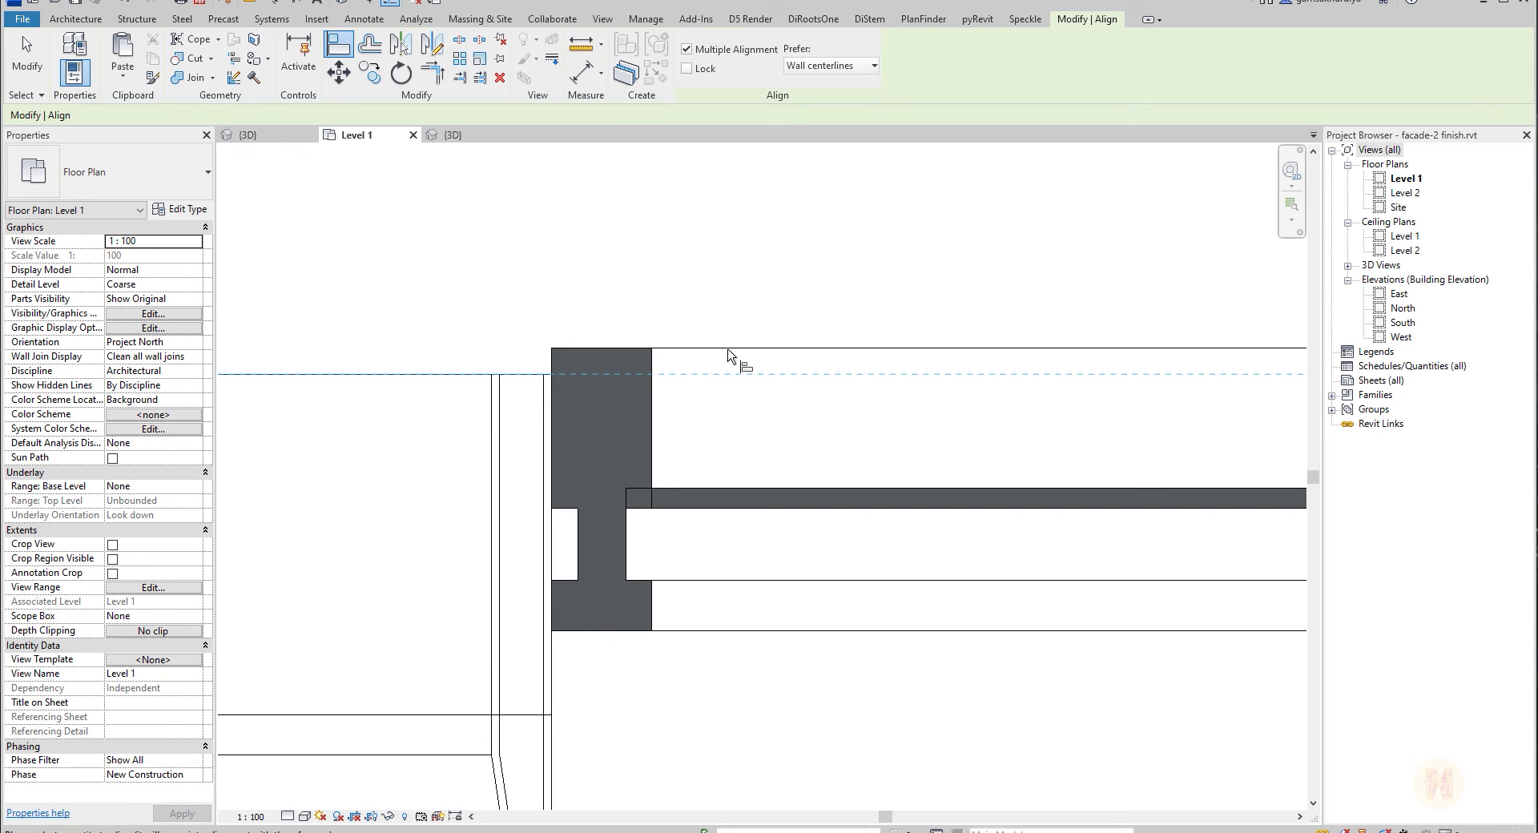
scroll(738, 352, "down", 3)
key("Escape")
key("Escape")
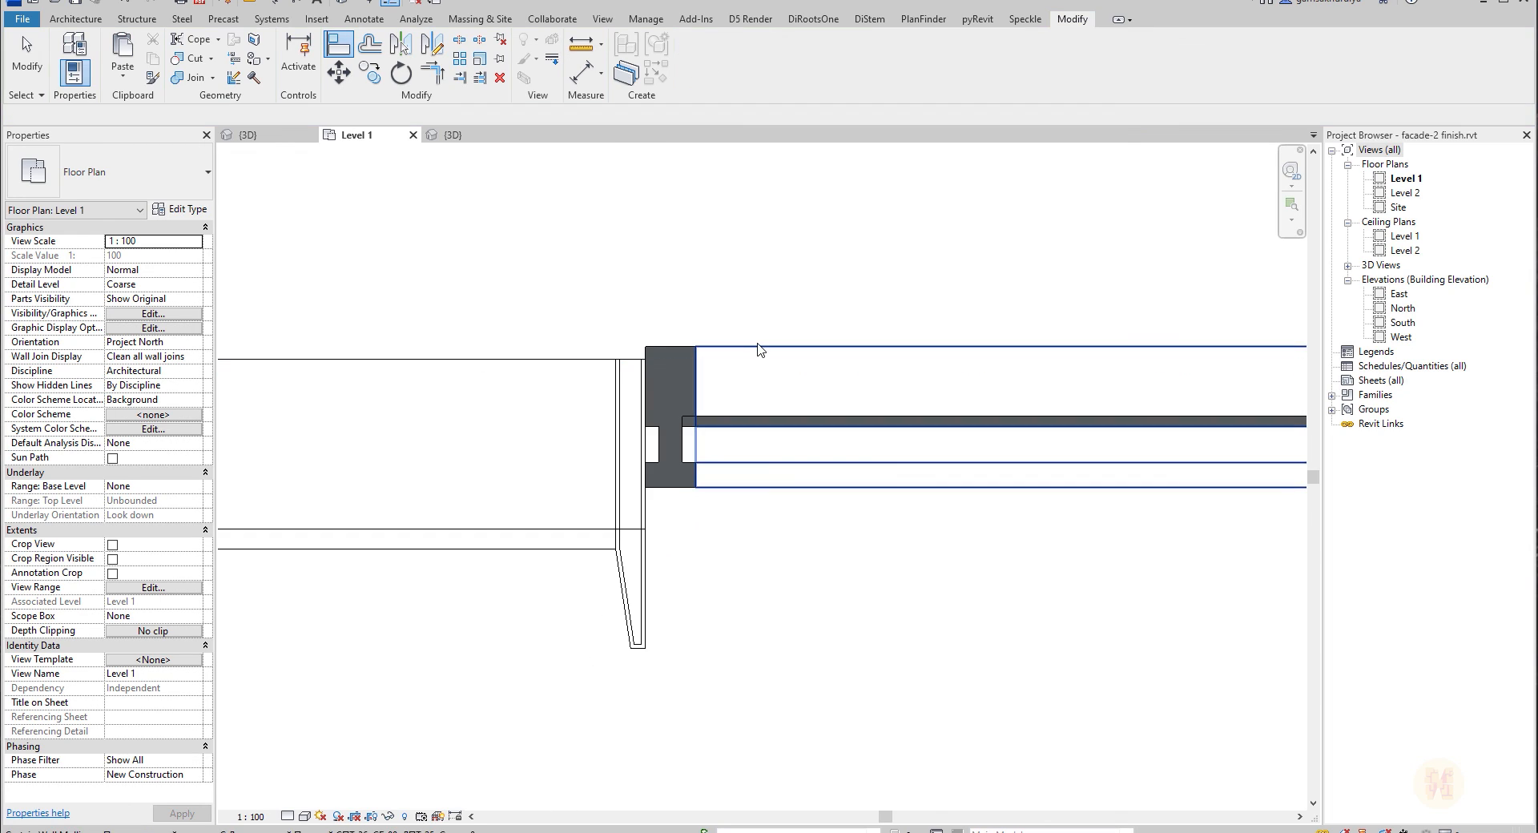
Move the grille curtain wall so its back corner meets the back line of the facade at the adjacent pylon fin.
left_click(753, 437)
scroll(753, 436, "up", 2)
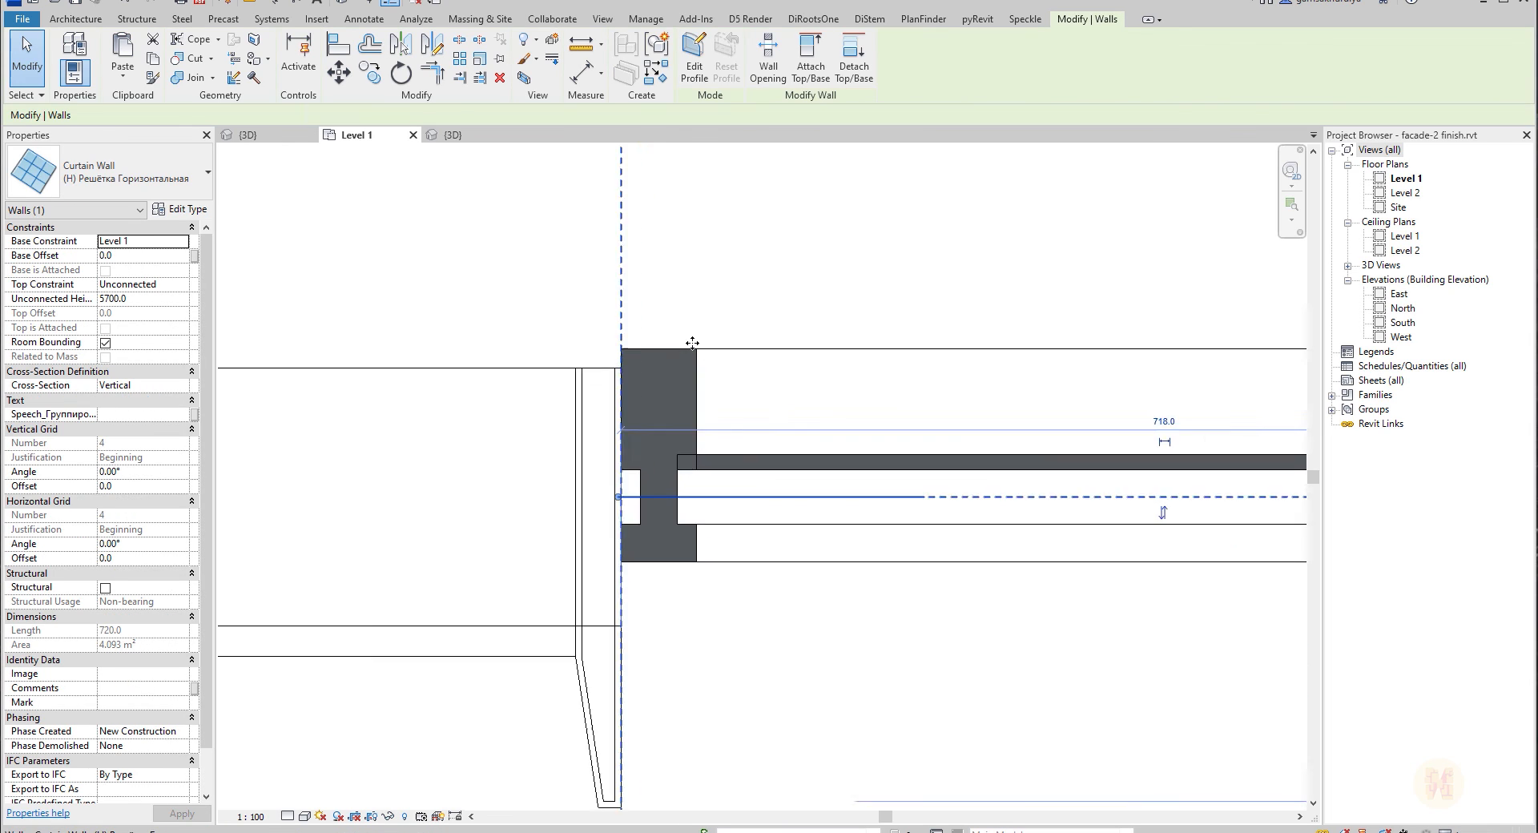
left_click(338, 73)
scroll(604, 368, "up", 2)
scroll(605, 369, "up", 2)
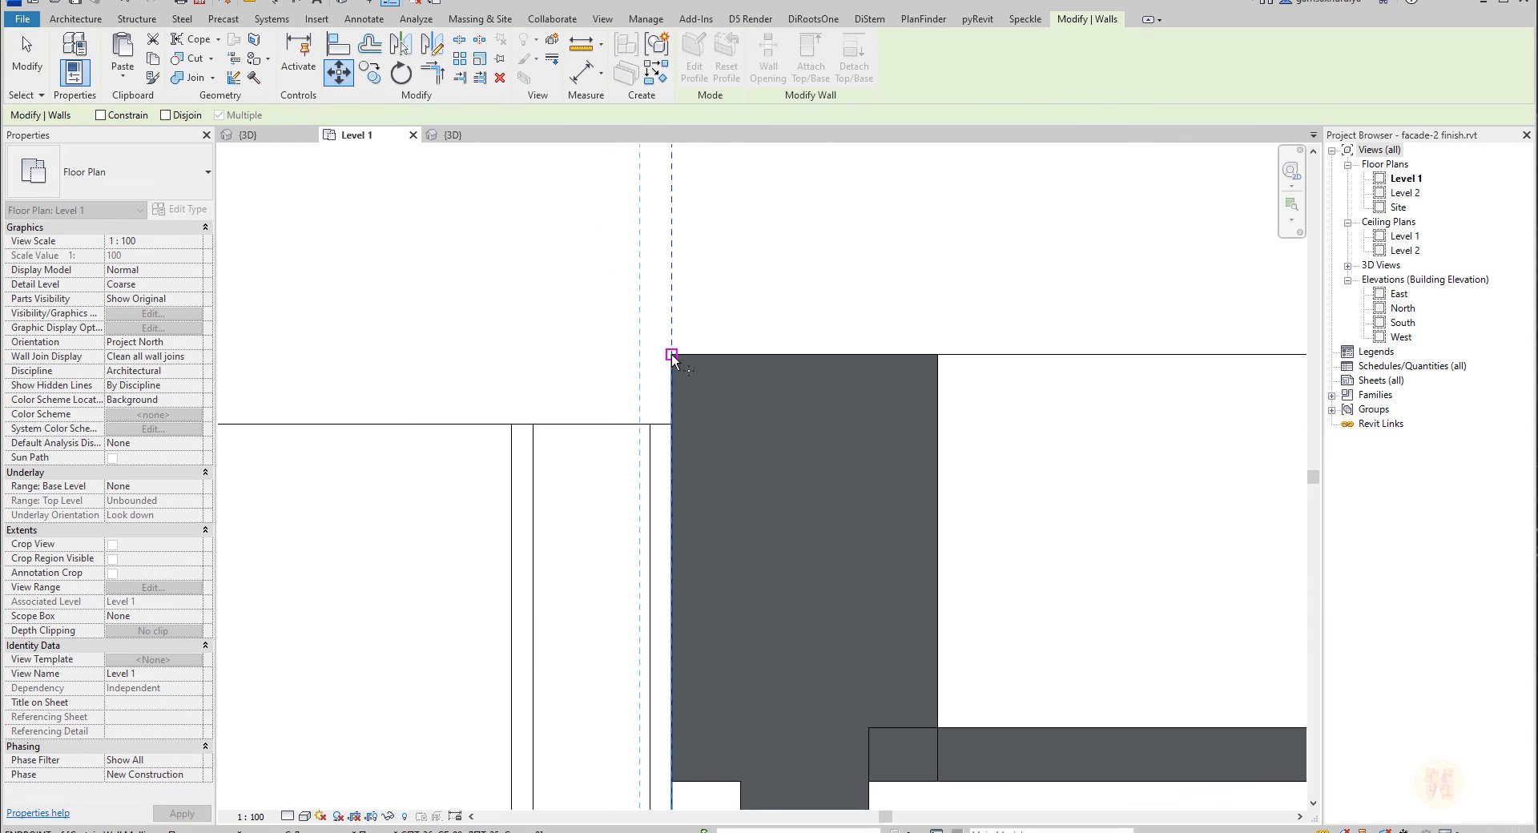
left_click(671, 354)
left_click(671, 425)
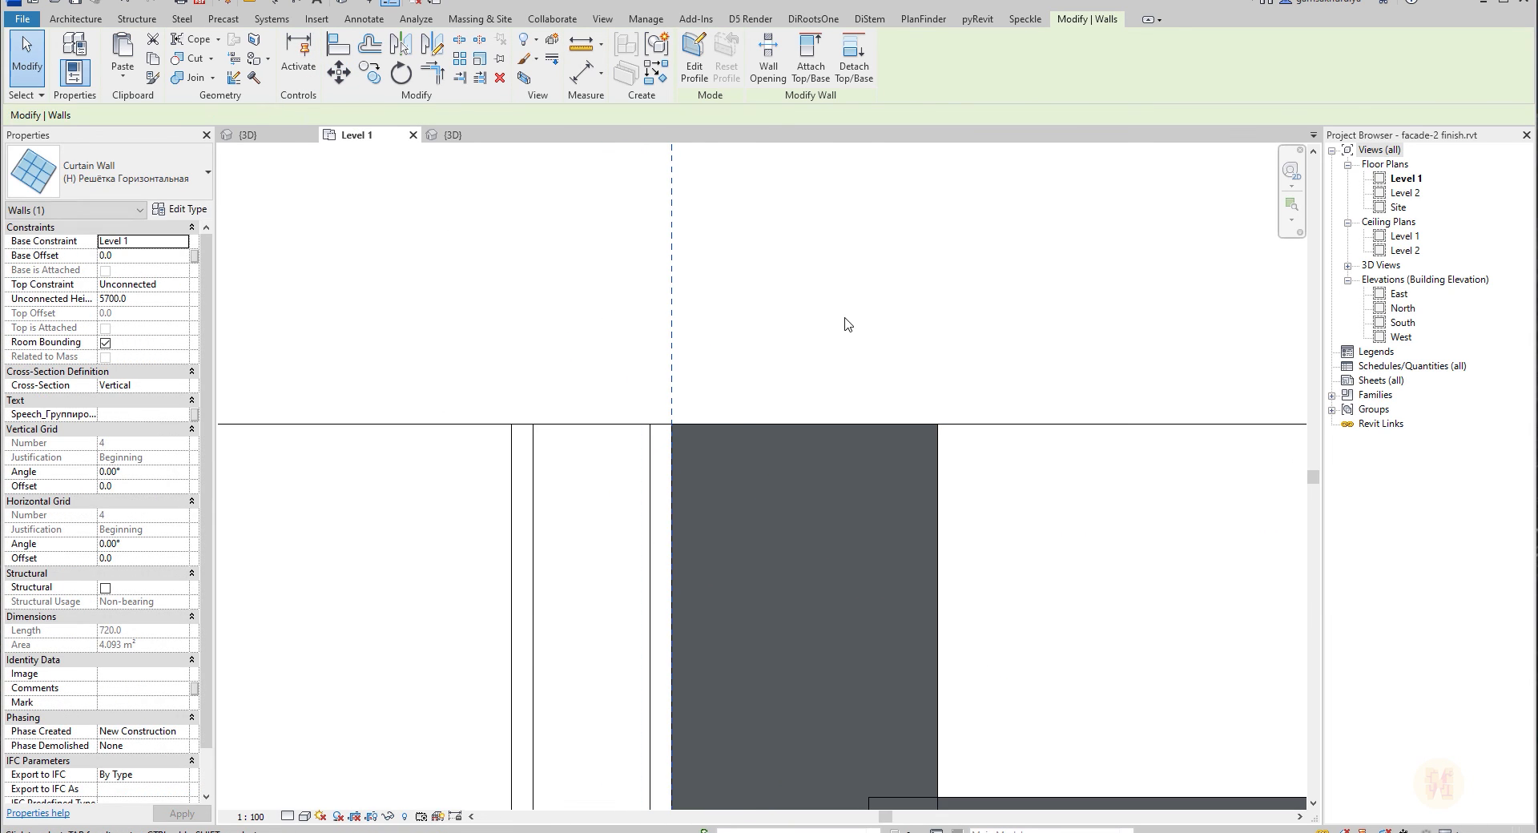
key("Escape")
scroll(842, 324, "down", 5)
scroll(724, 429, "down", 3)
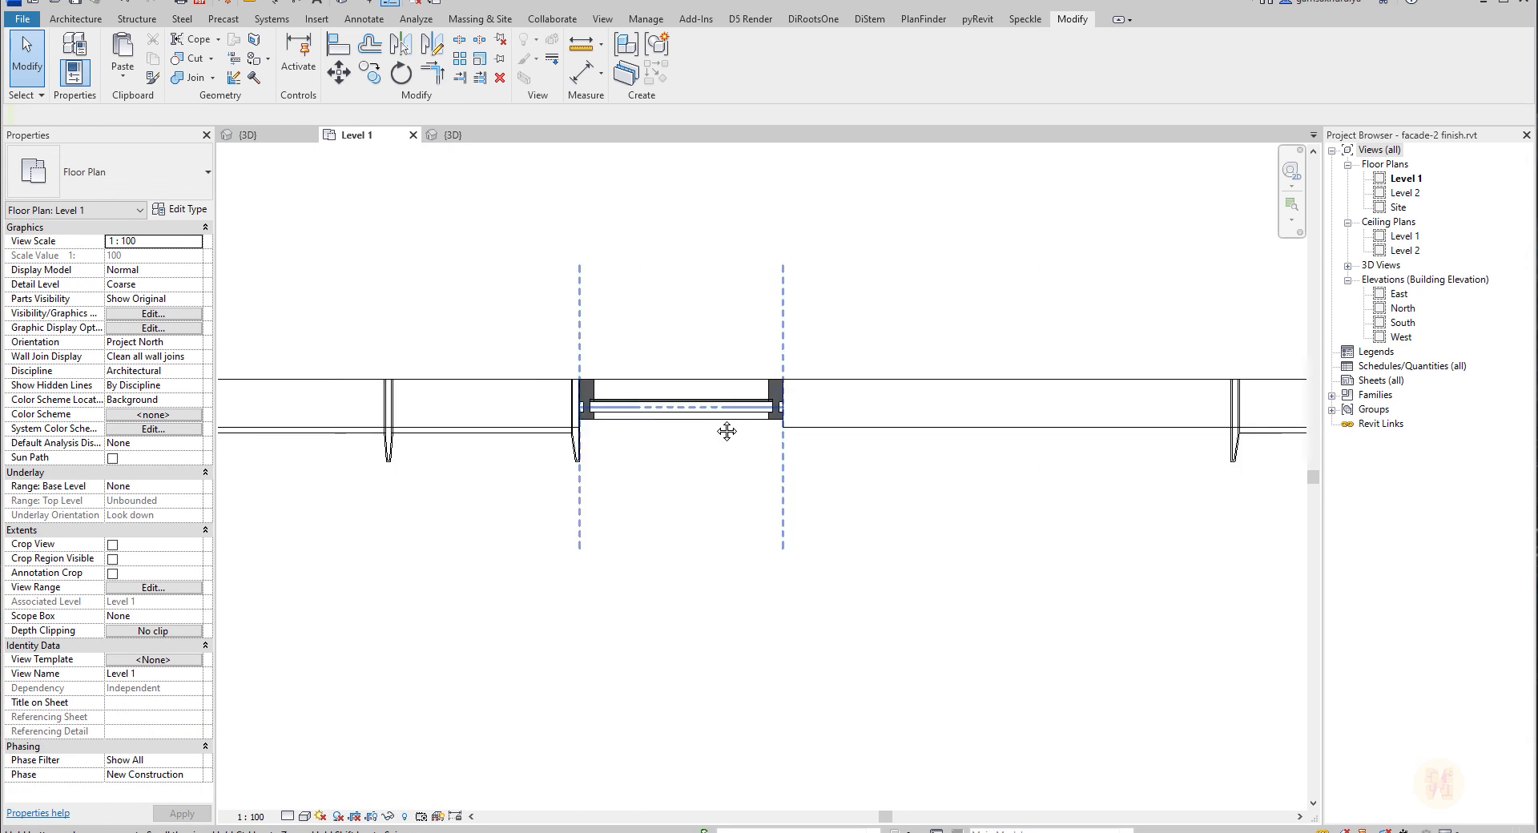
Extend the grille curtain wall's free end to the near face of the next pylon group with Align, and leave the command.
scroll(813, 437, "up", 3)
key("a")
key("l")
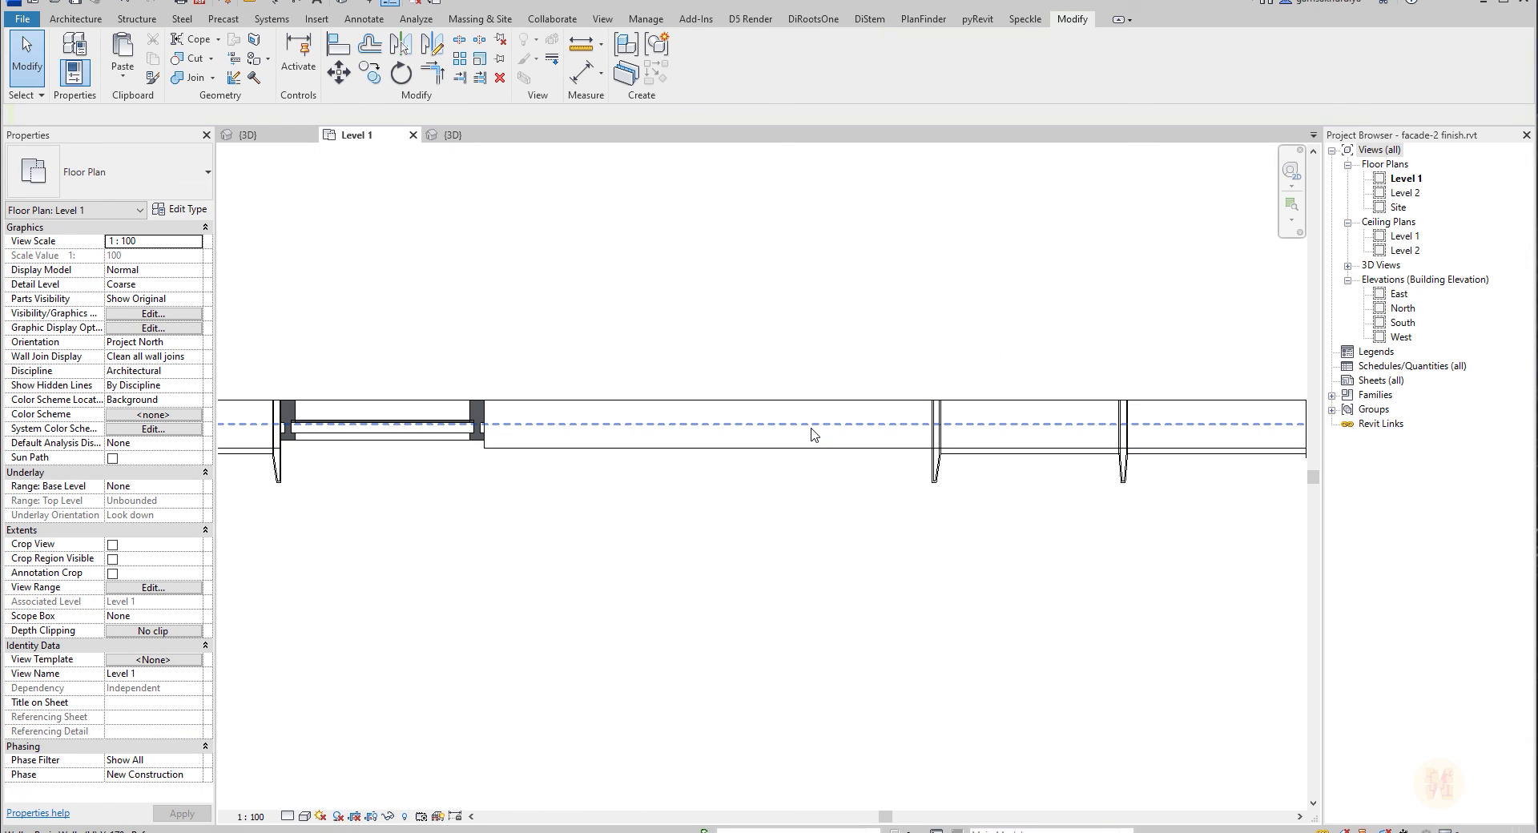
scroll(857, 439, "up", 2)
scroll(913, 441, "up", 2)
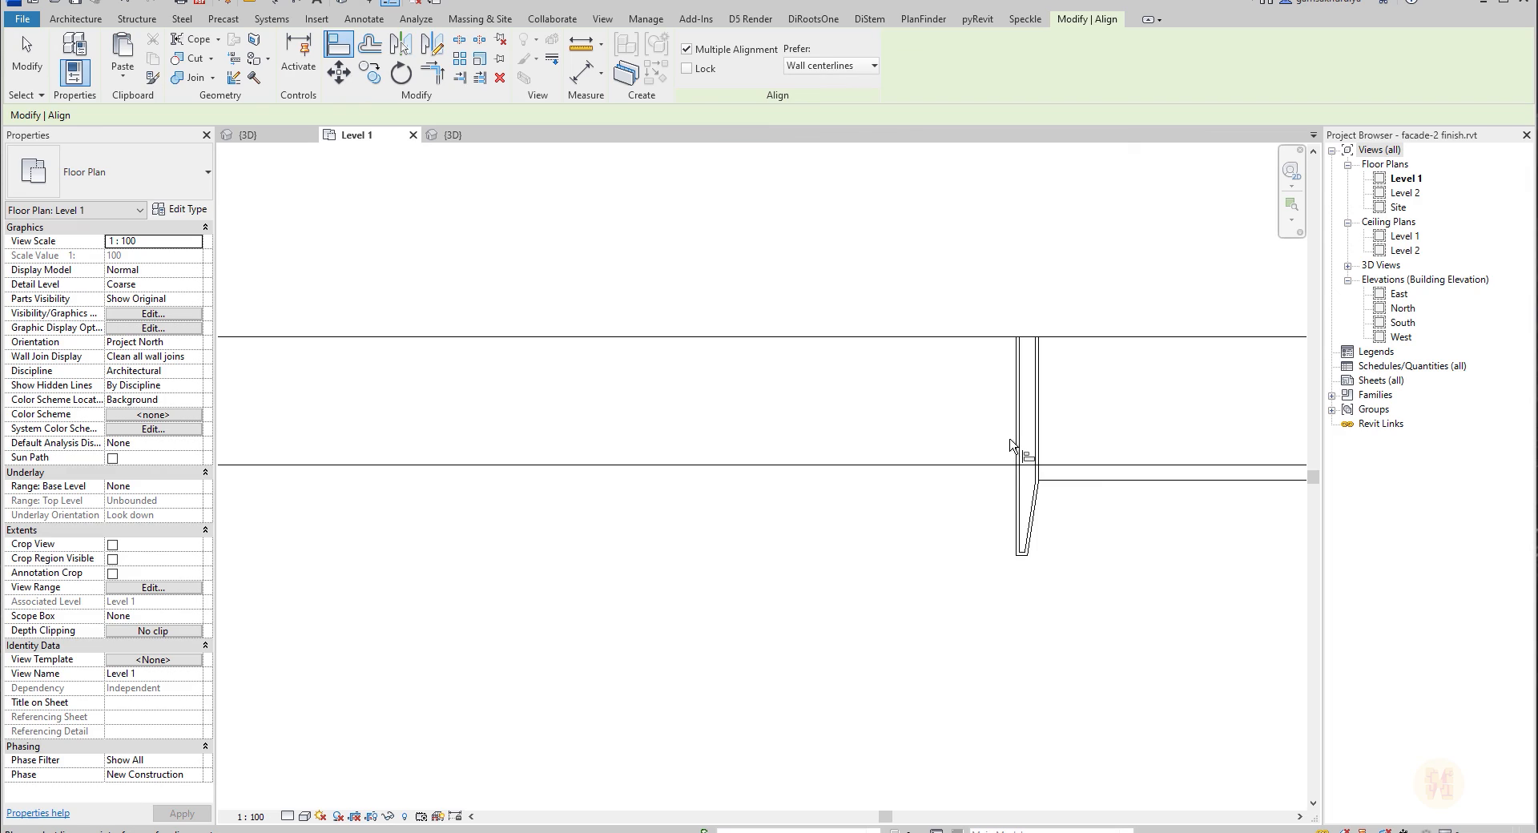
left_click(1010, 439)
middle_click_drag(580, 441, 1089, 456)
middle_click_drag(328, 476, 586, 491)
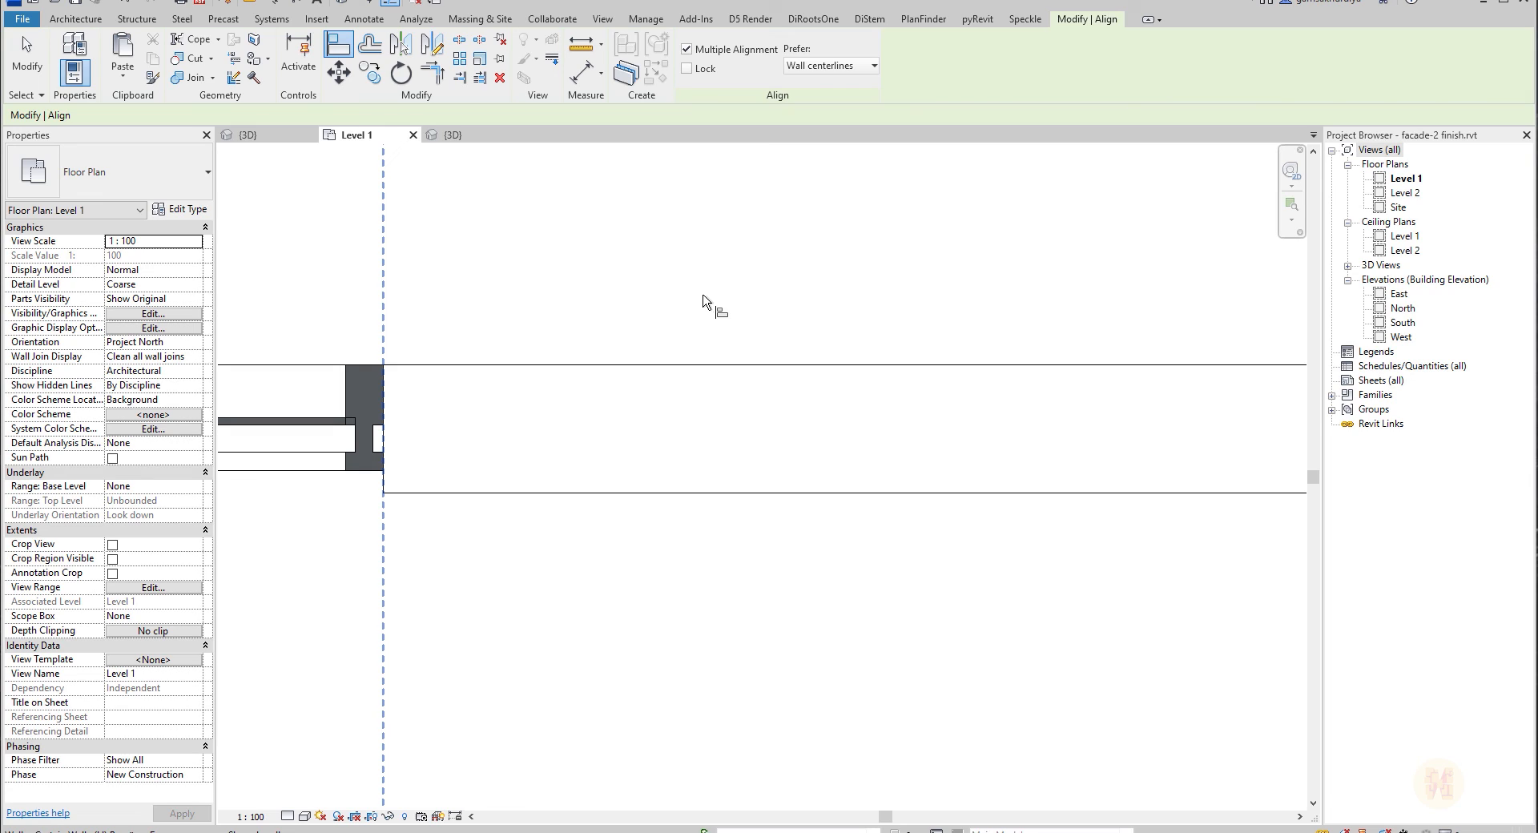
key("ctrl+z")
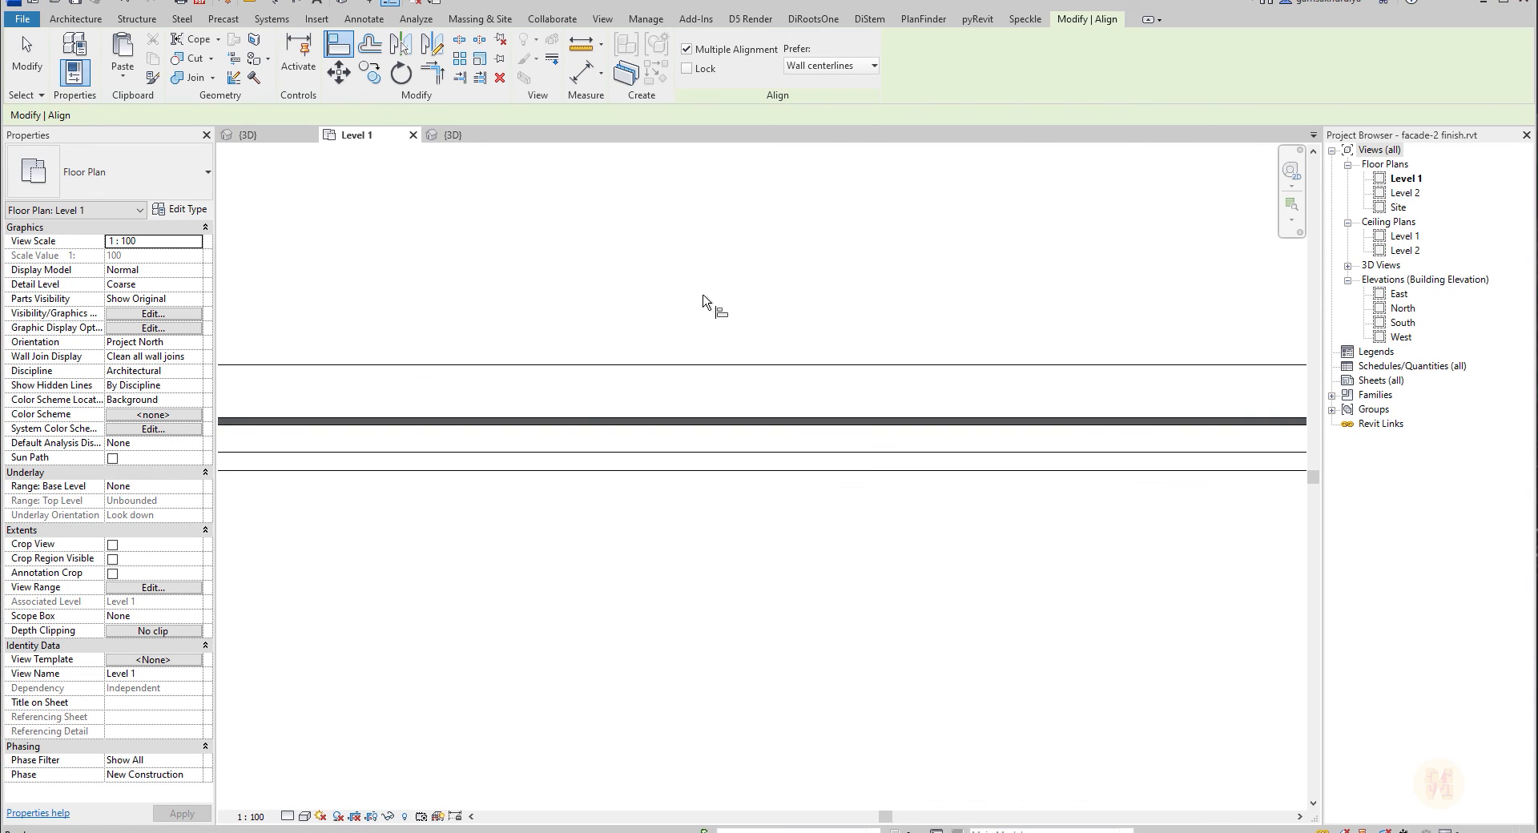
key("Escape")
In the 3D view, set the top constraint of the grille curtain wall between the pylon groups to Level 2.
left_click(452, 134)
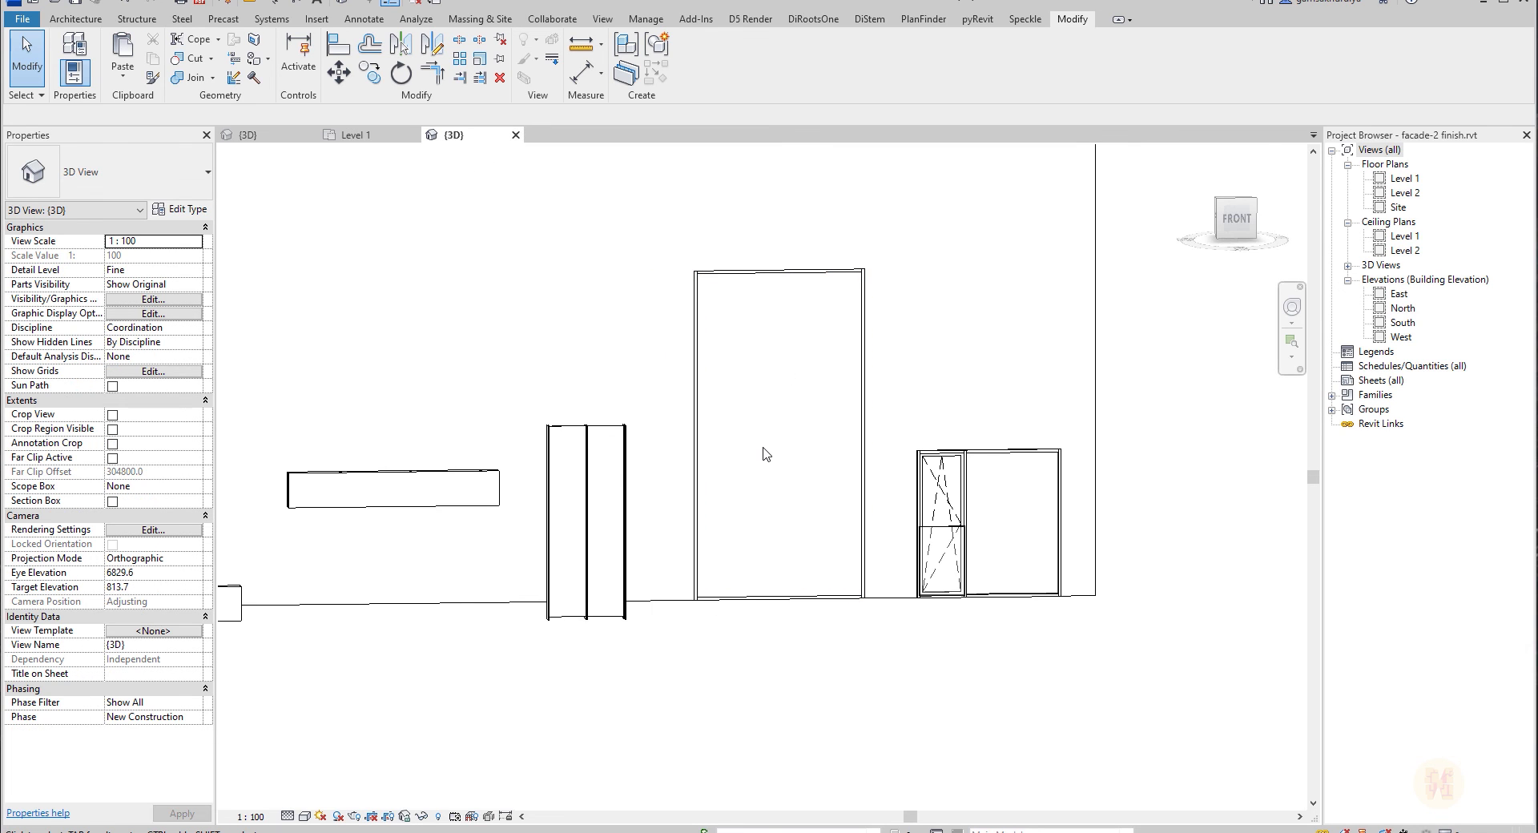
scroll(765, 454, "down", 5)
middle_click_drag(765, 454, 948, 506, "shift")
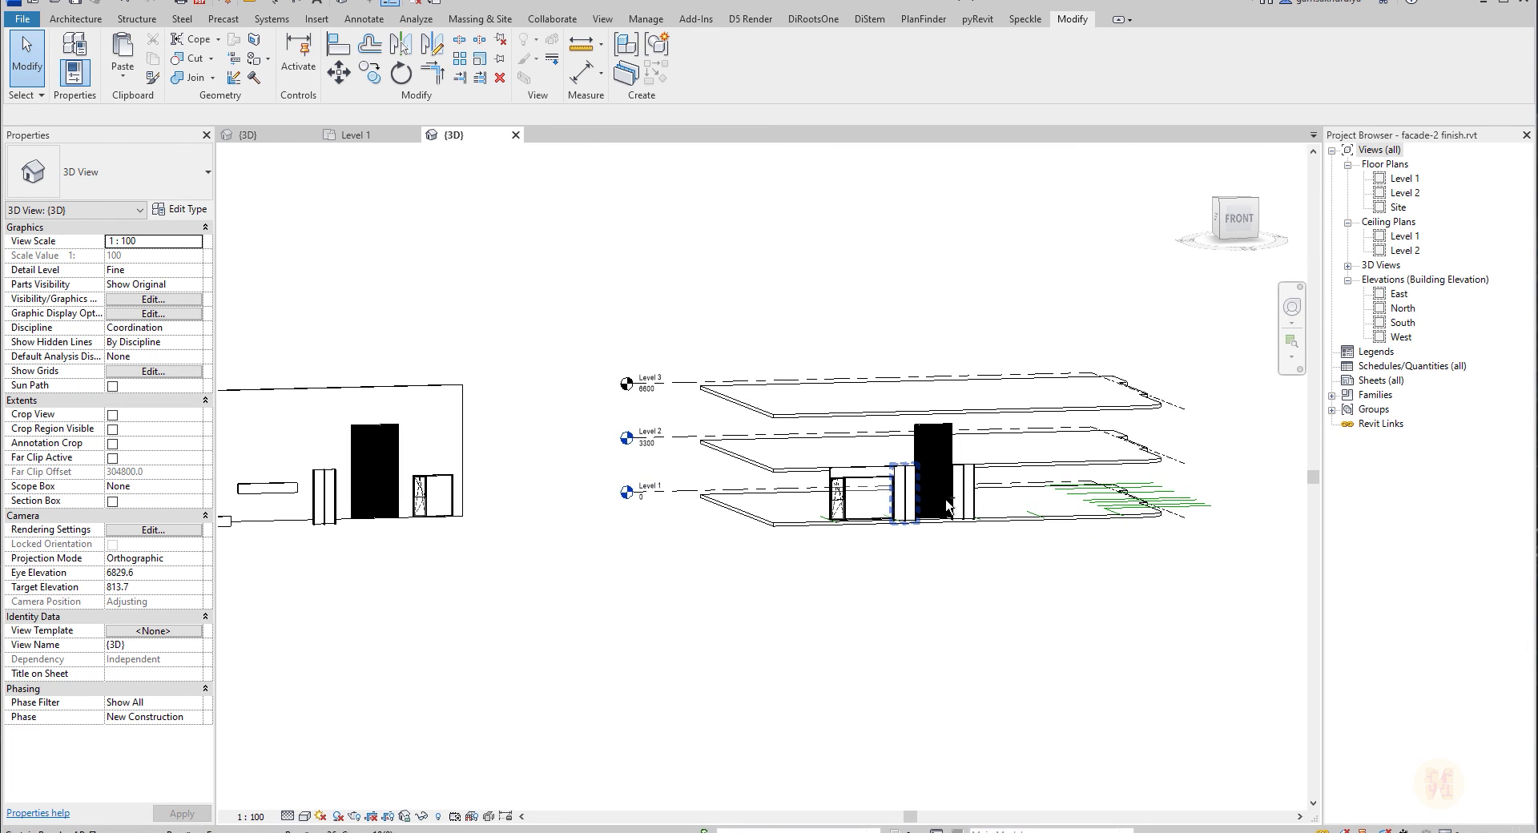
scroll(947, 506, "up", 10)
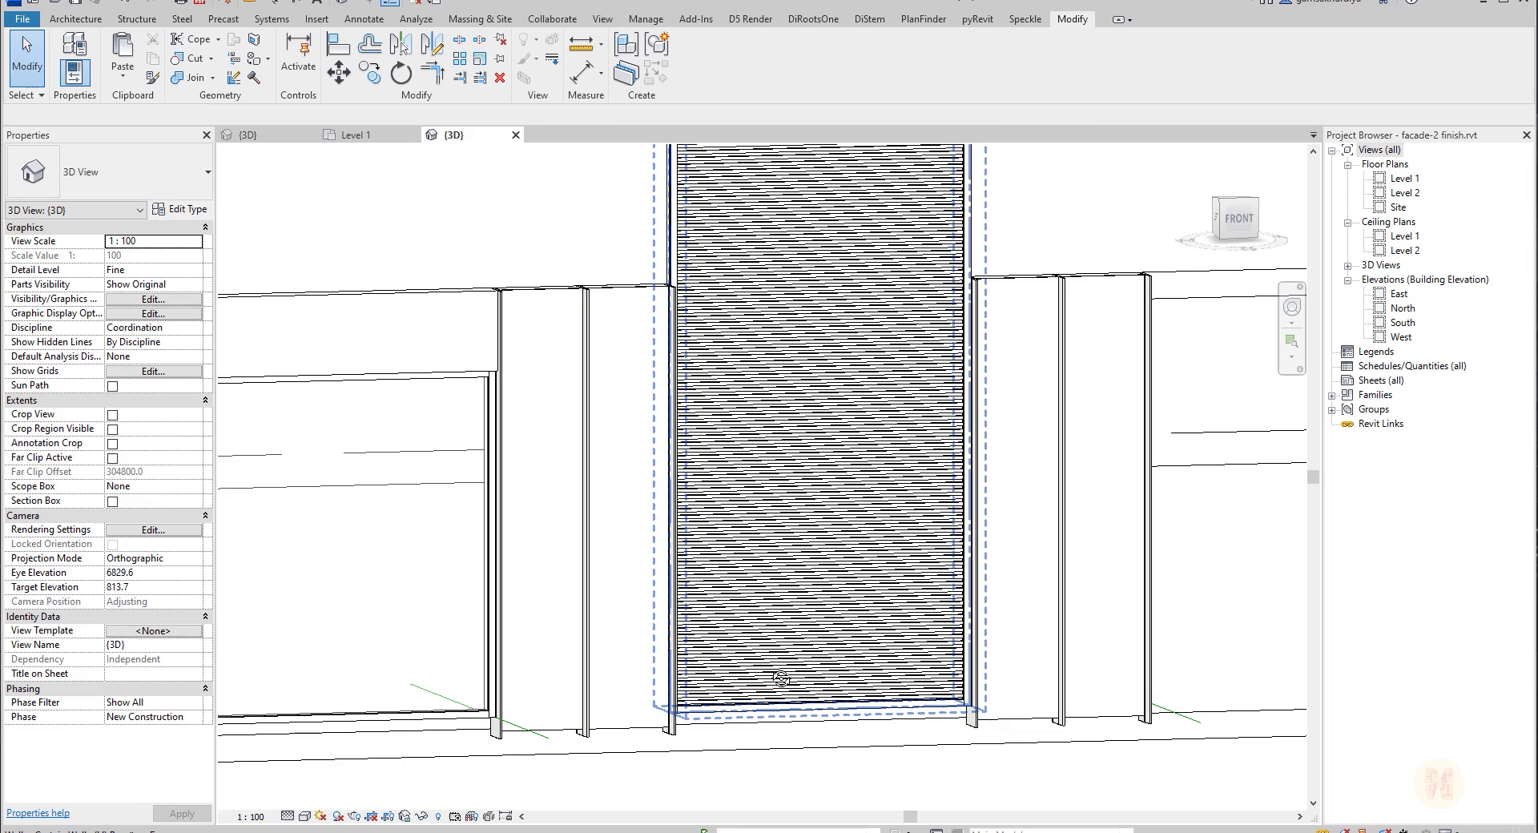
middle_click_drag(780, 678, 767, 629, "shift")
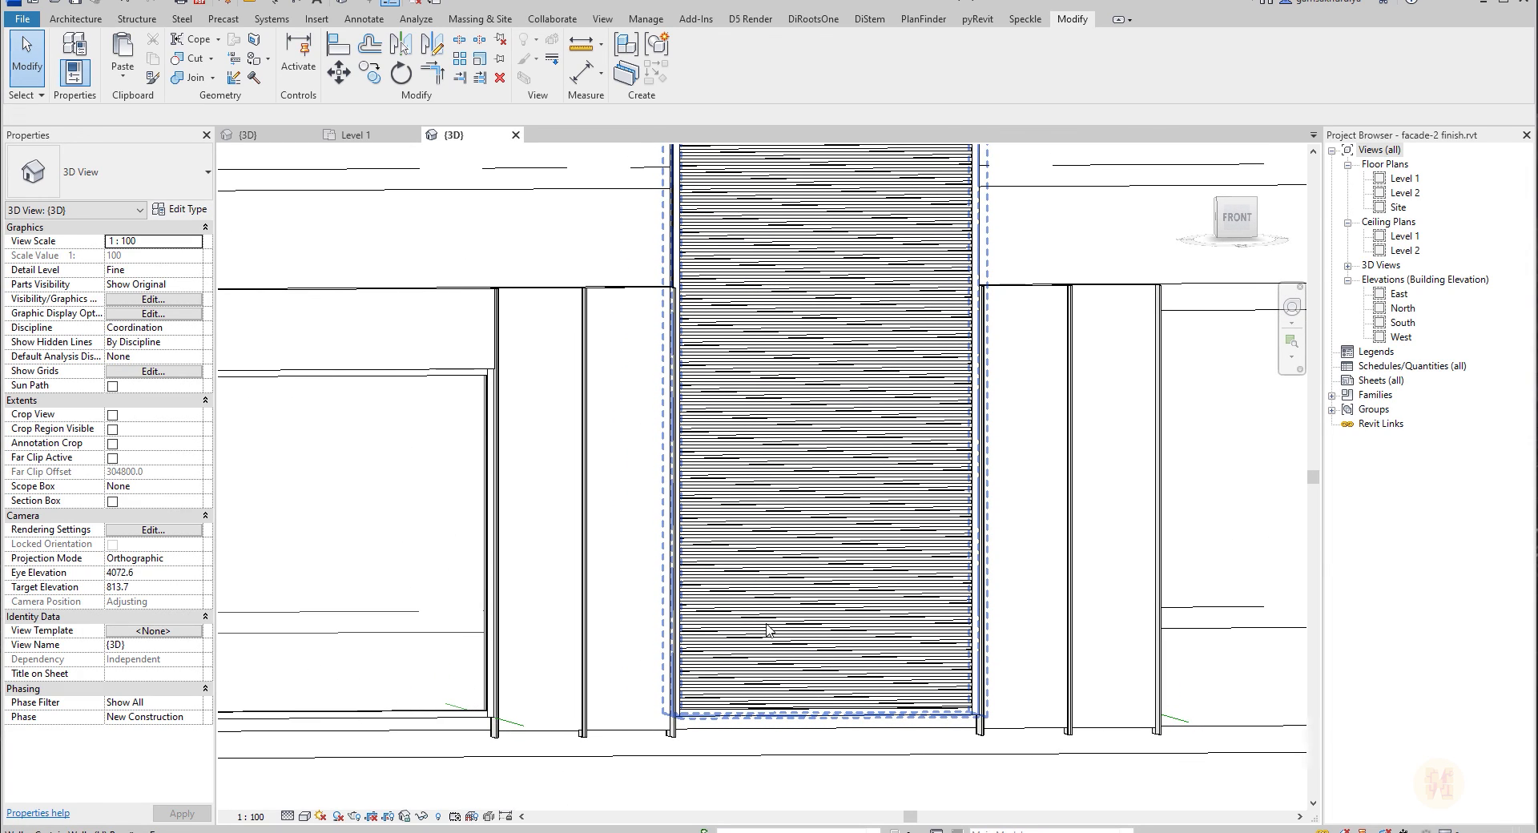
left_click(766, 628)
scroll(807, 559, "down", 2)
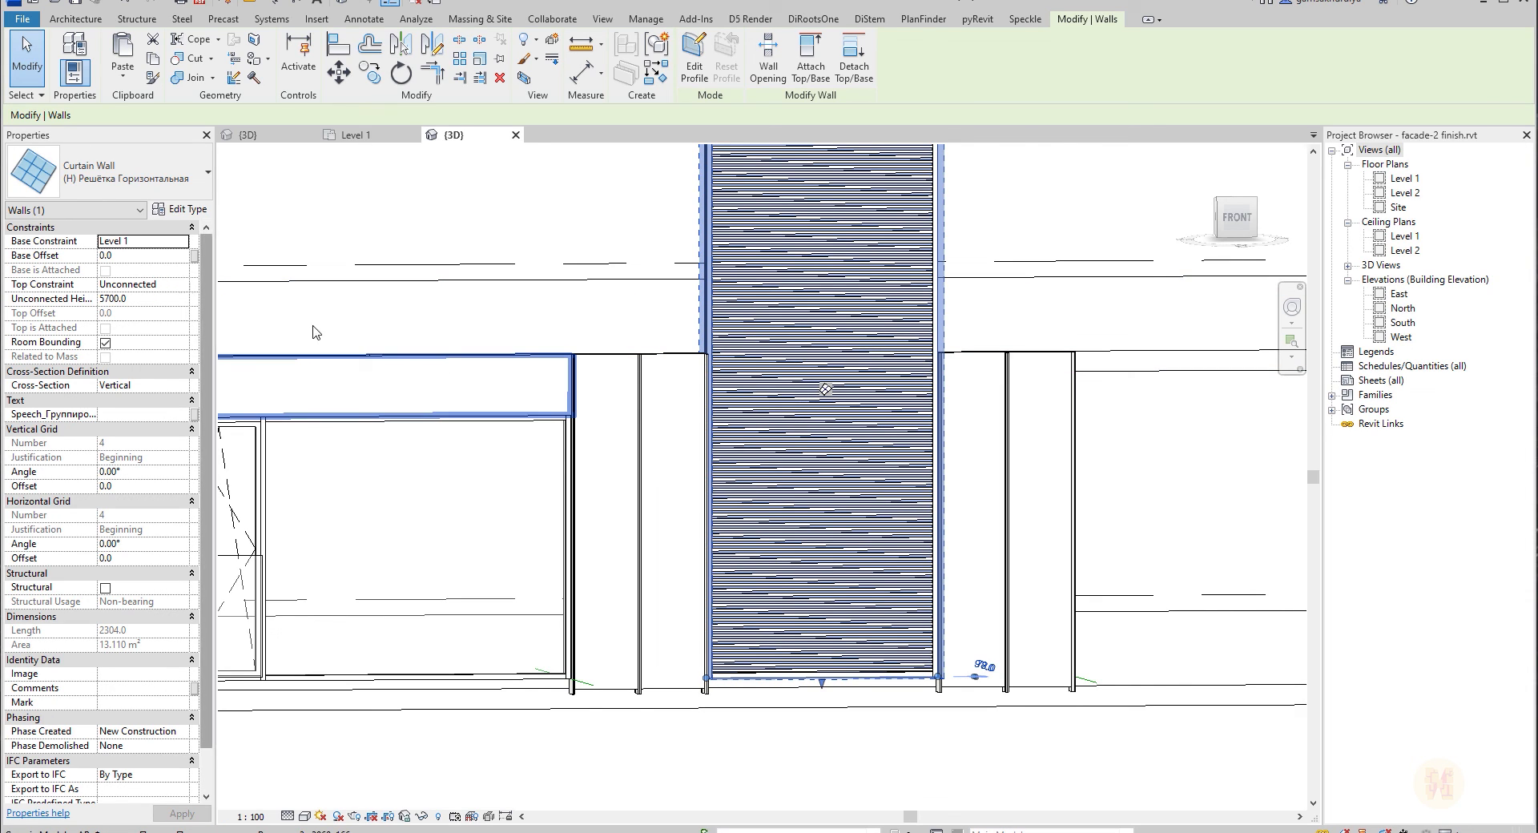
left_click(181, 287)
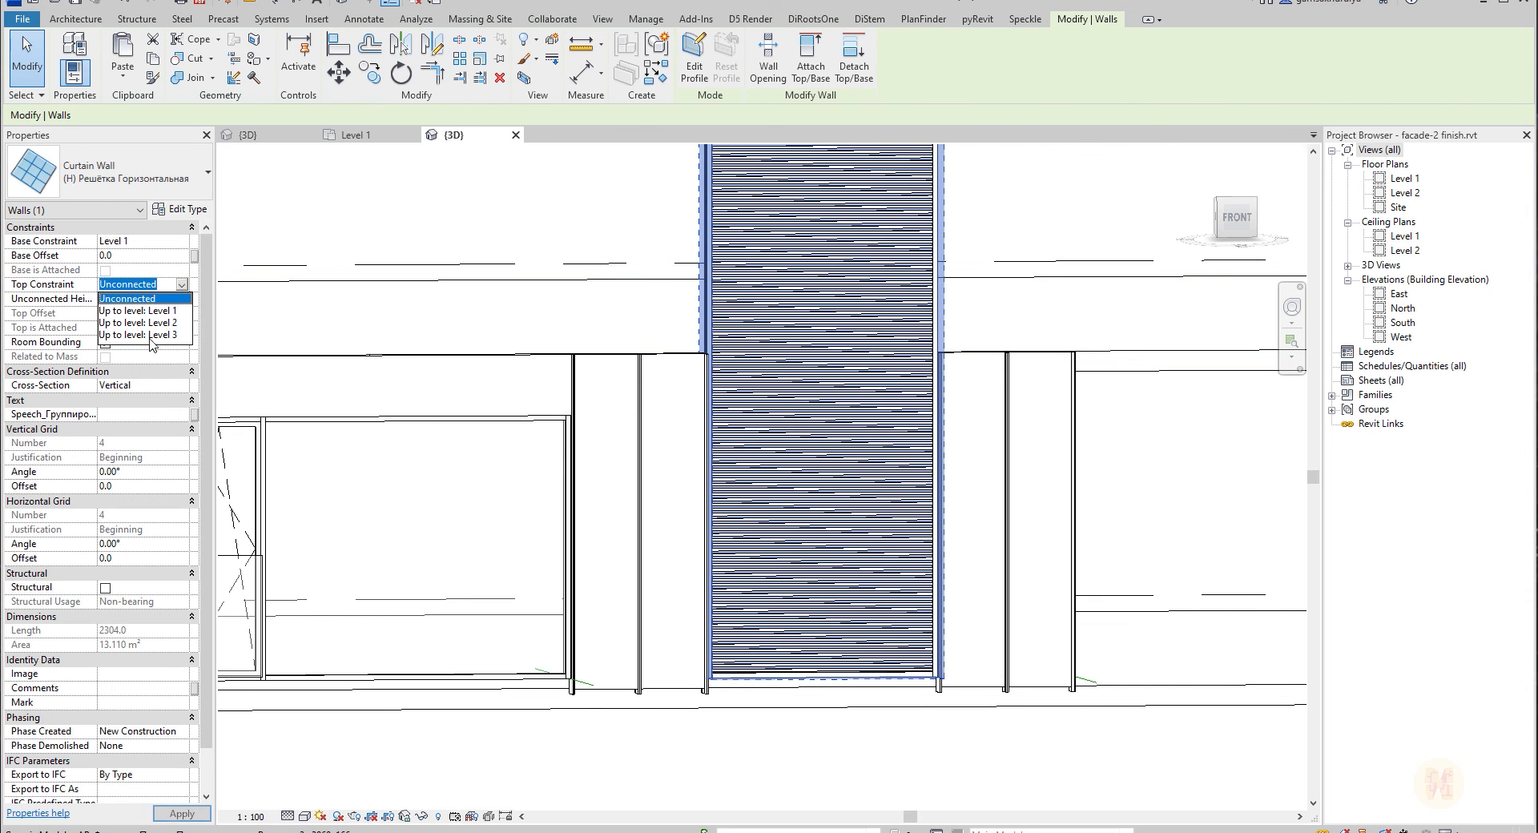
left_click(138, 324)
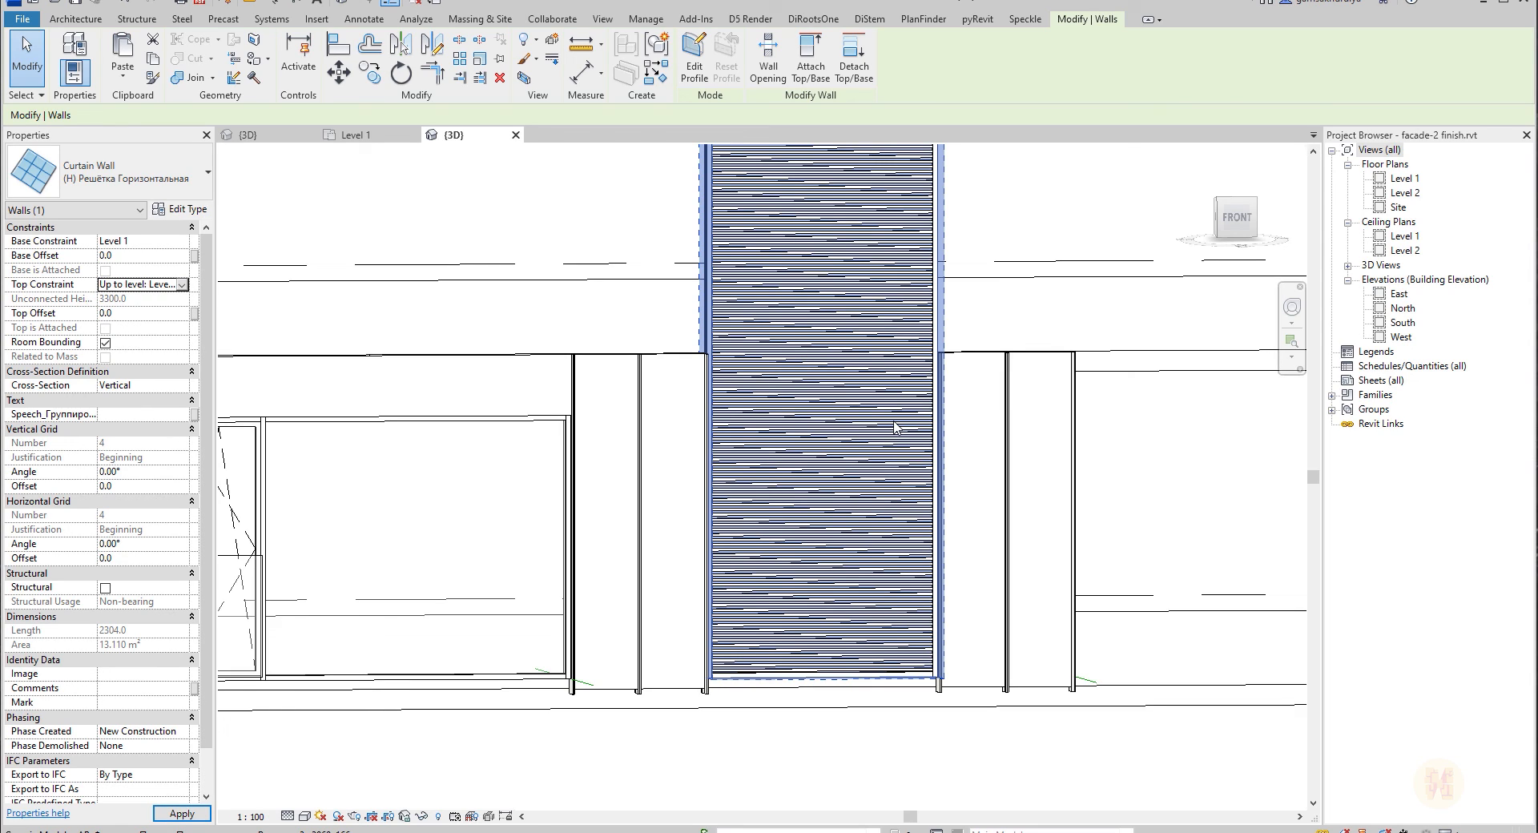
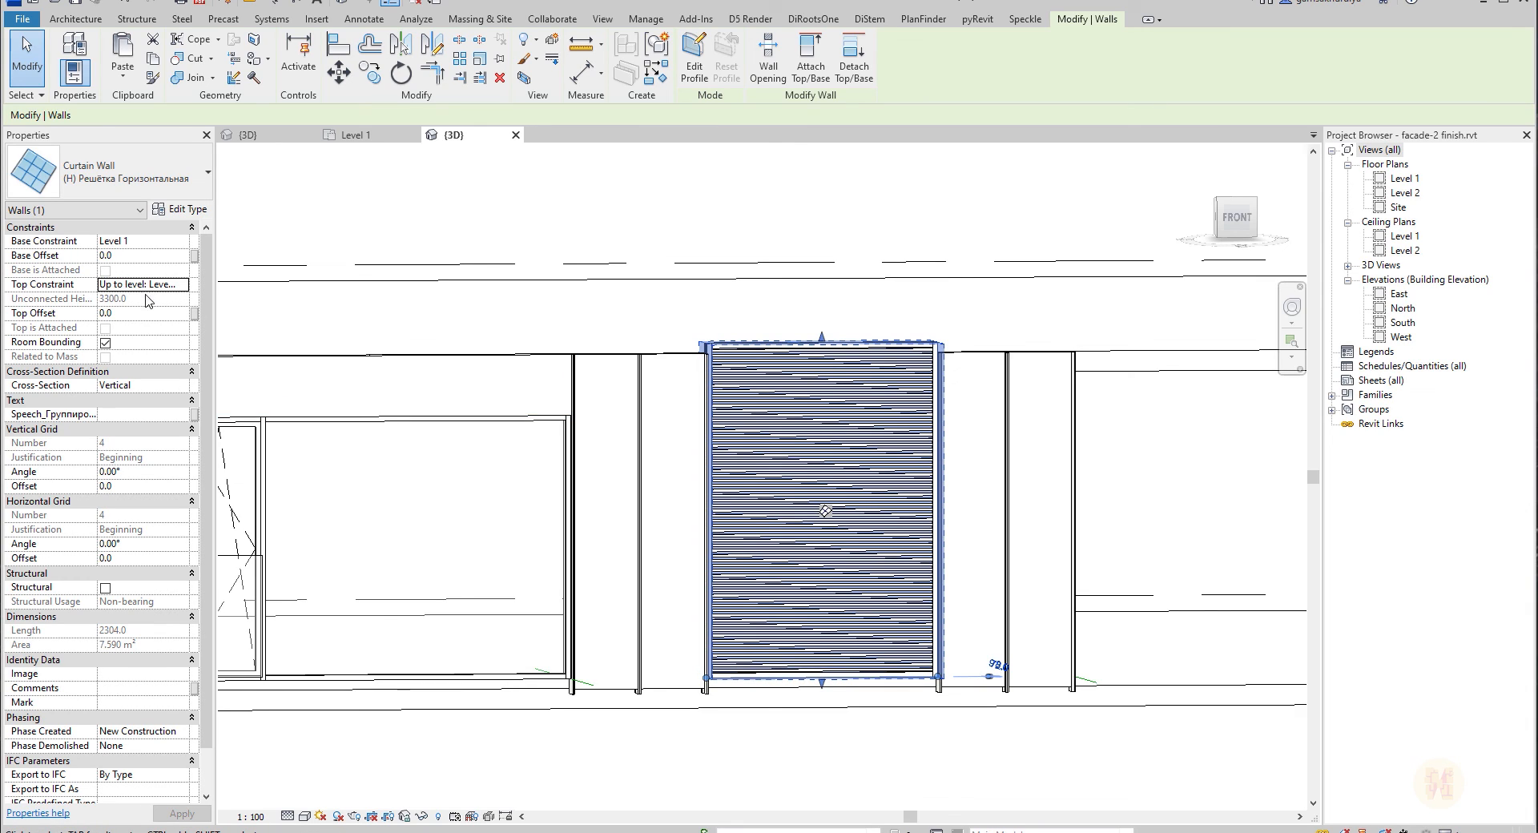
Set the grille curtain wall's base offset to -100.
left_click(145, 256)
type("-10")
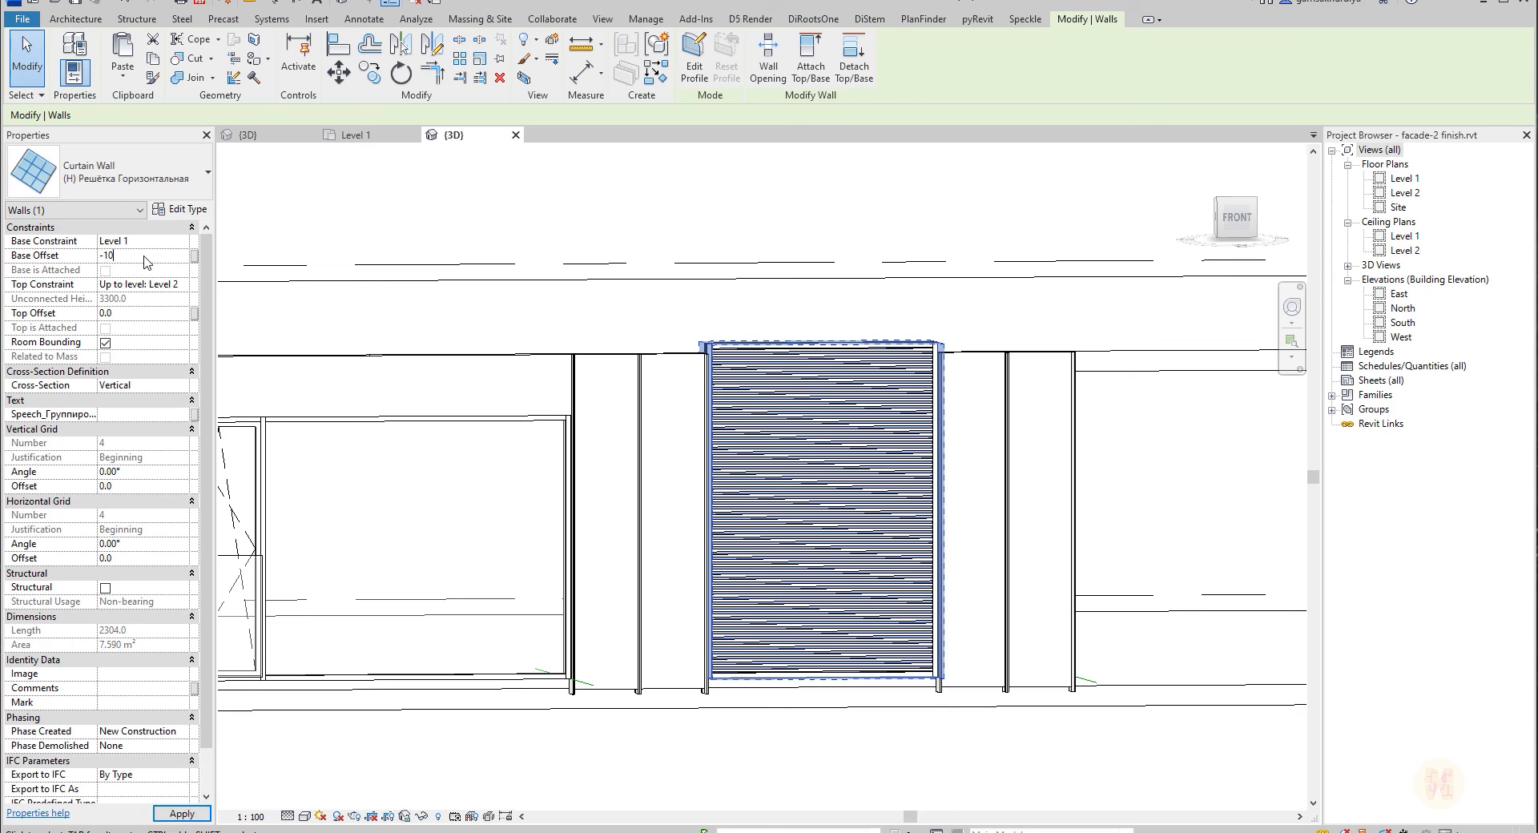
key("Return")
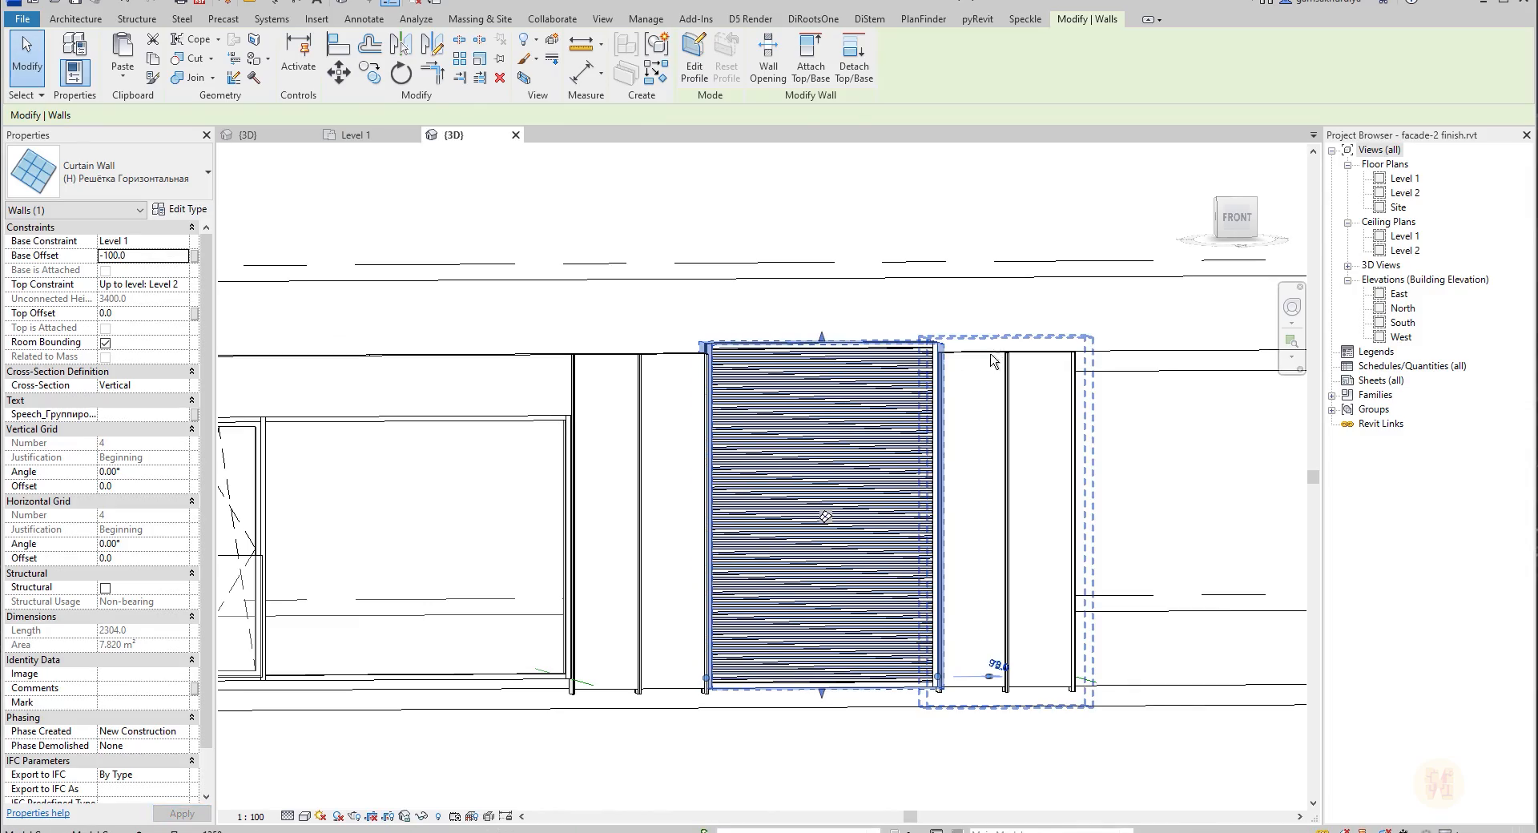
Set the grille curtain wall's top offset to -100, check its fit between the pylon fins, and deselect it.
middle_click_drag(797, 366, 954, 378, "shift")
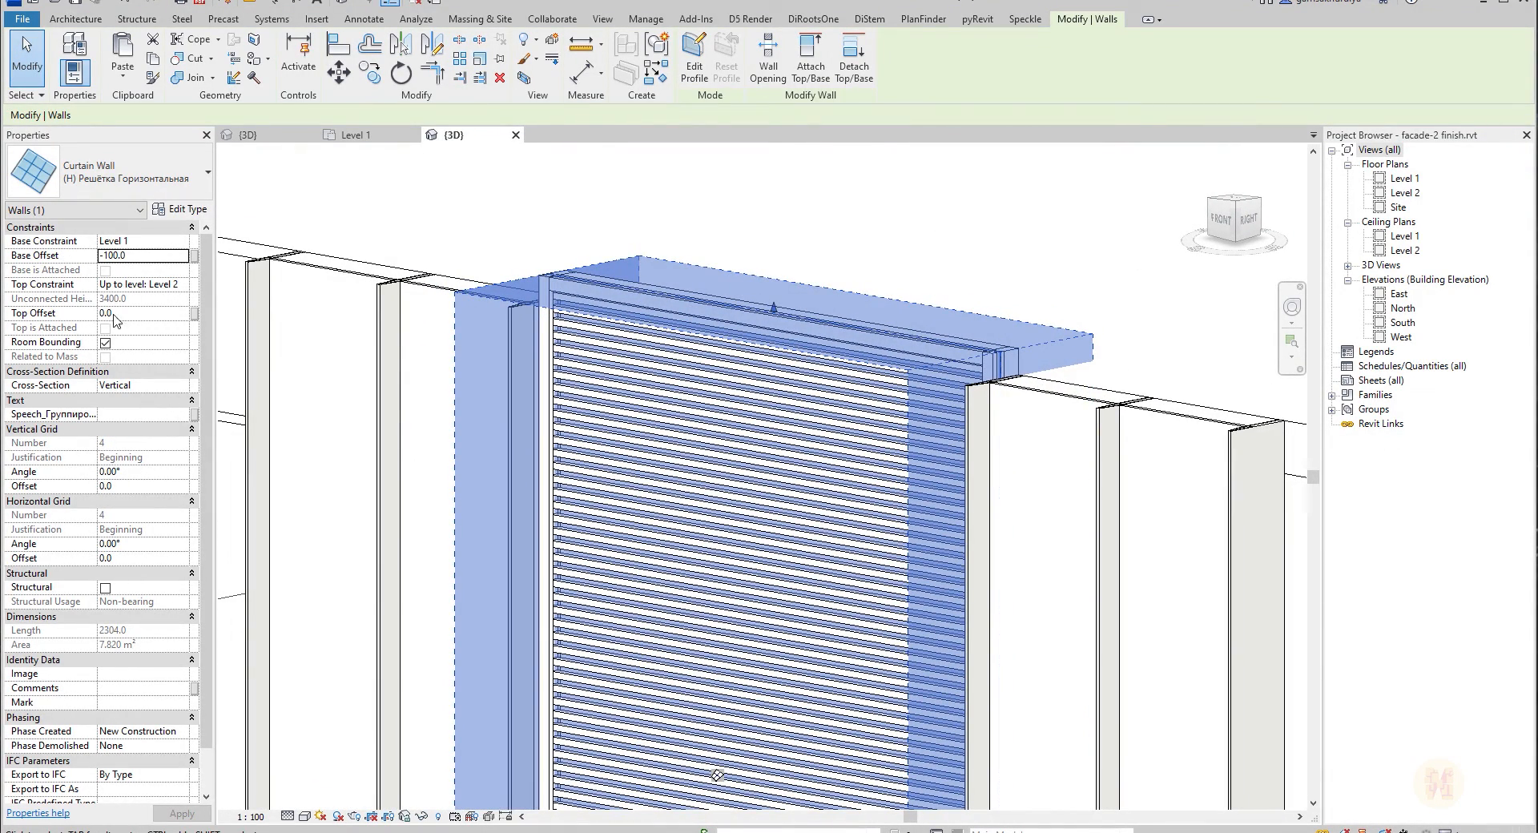
left_click(160, 313)
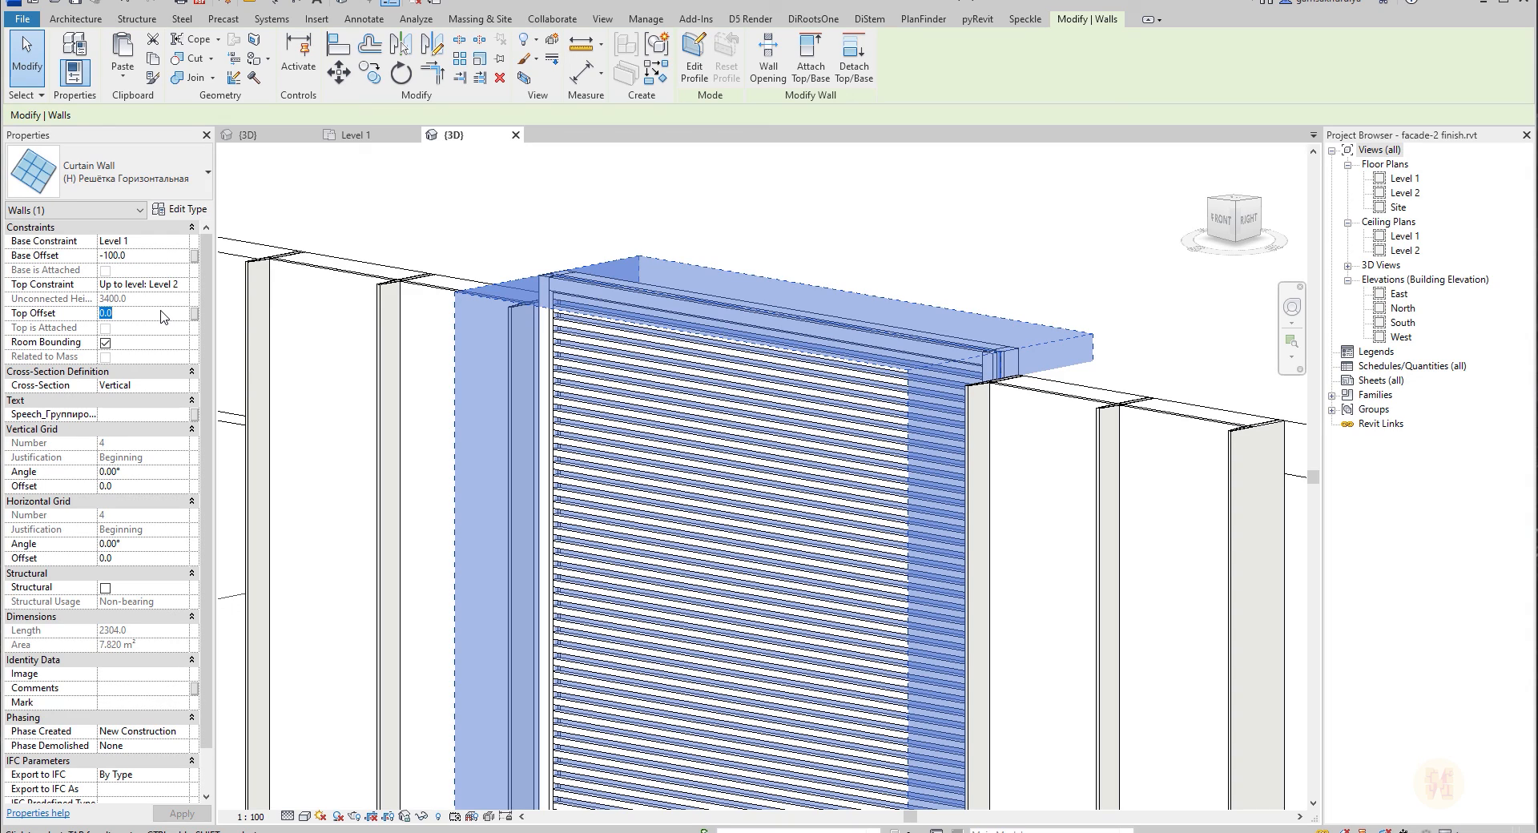
type("-10")
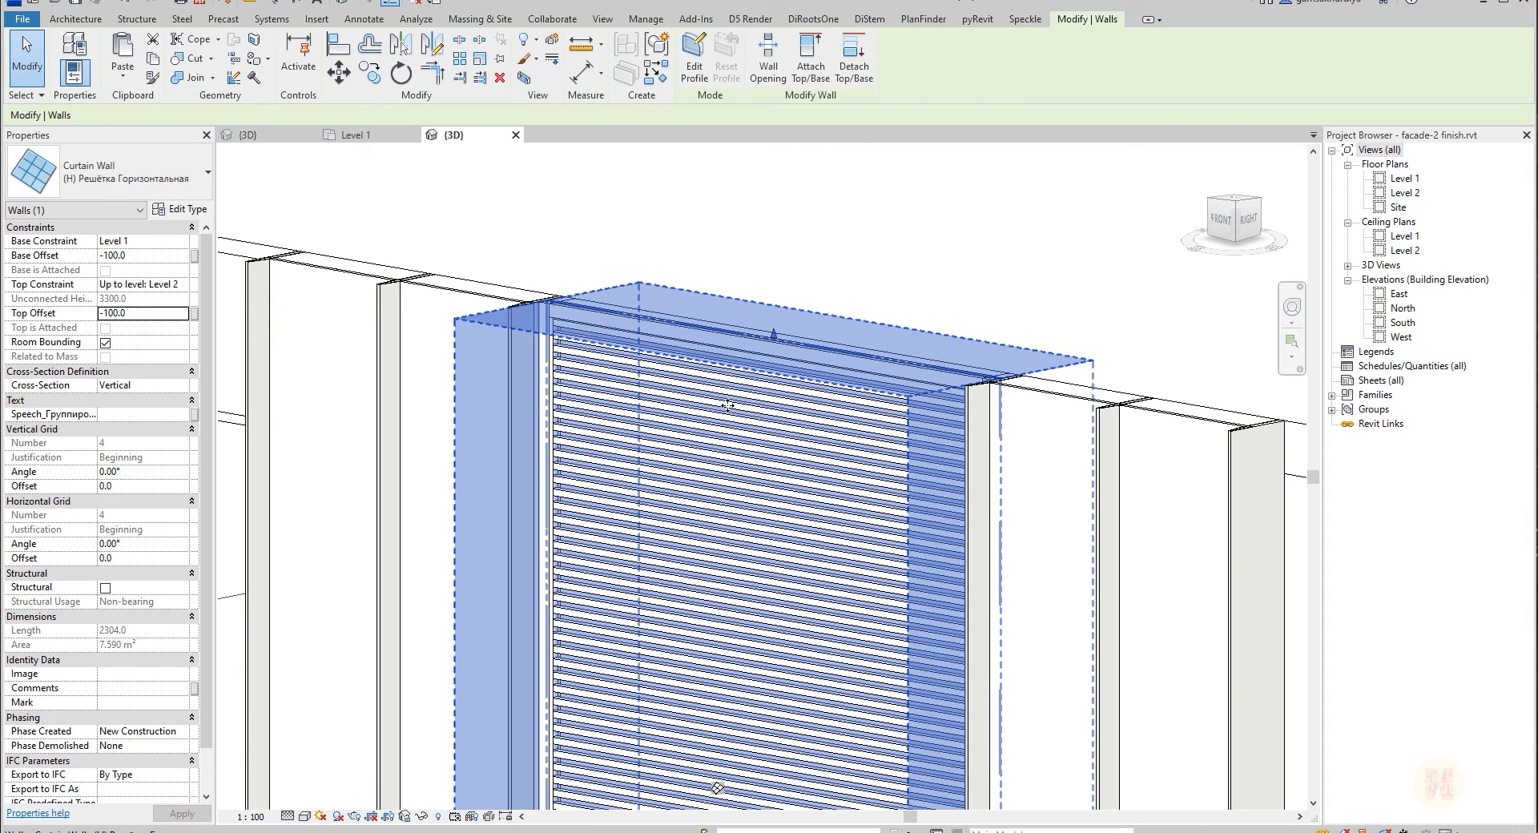
scroll(776, 570, "down", 2)
middle_click_drag(776, 570, 856, 282)
middle_click_drag(861, 461, 1016, 450, "shift")
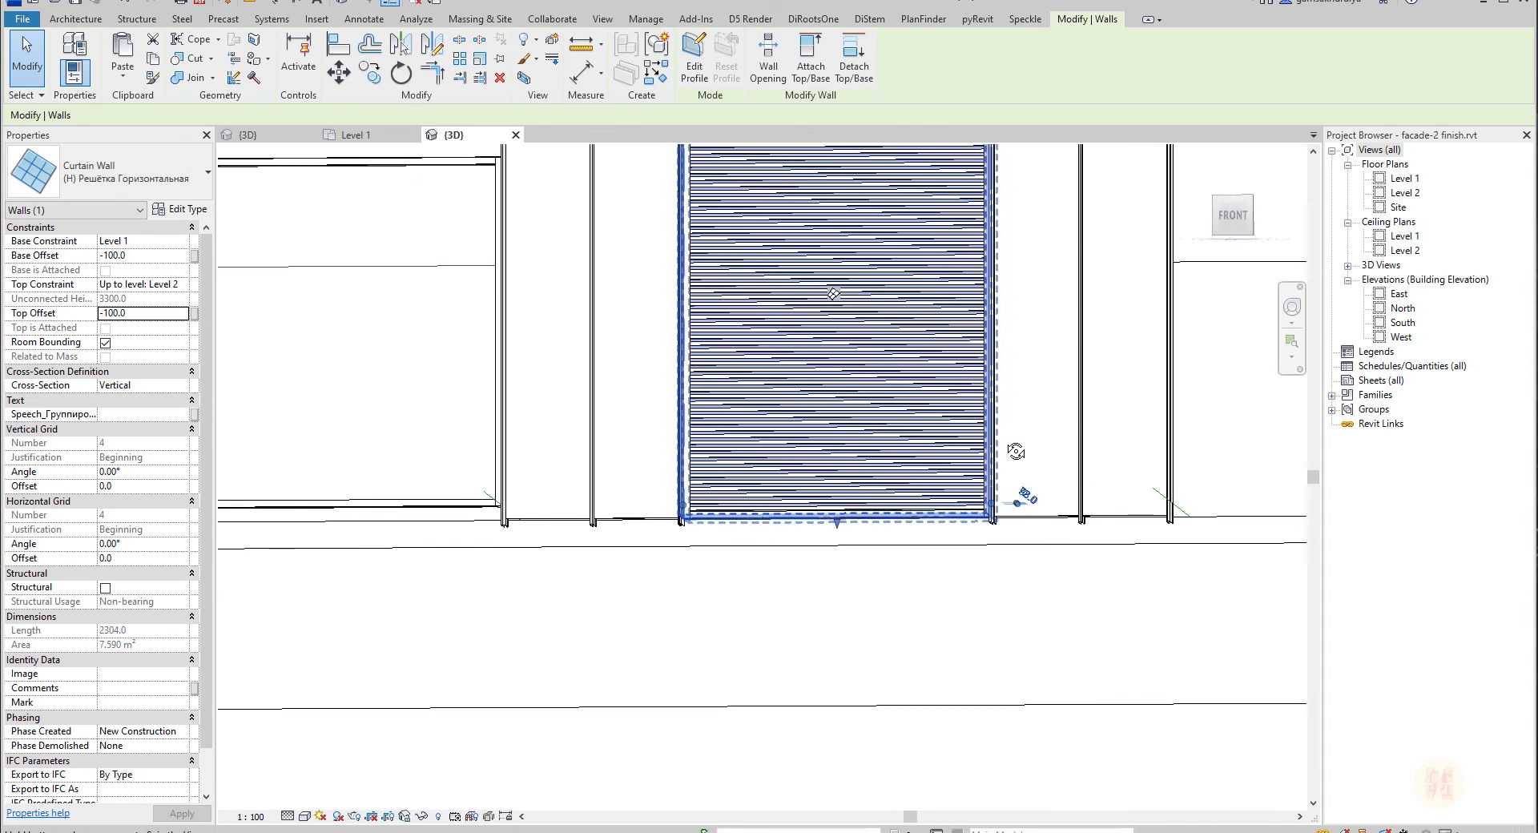
scroll(836, 521, "up", 2)
key("Escape")
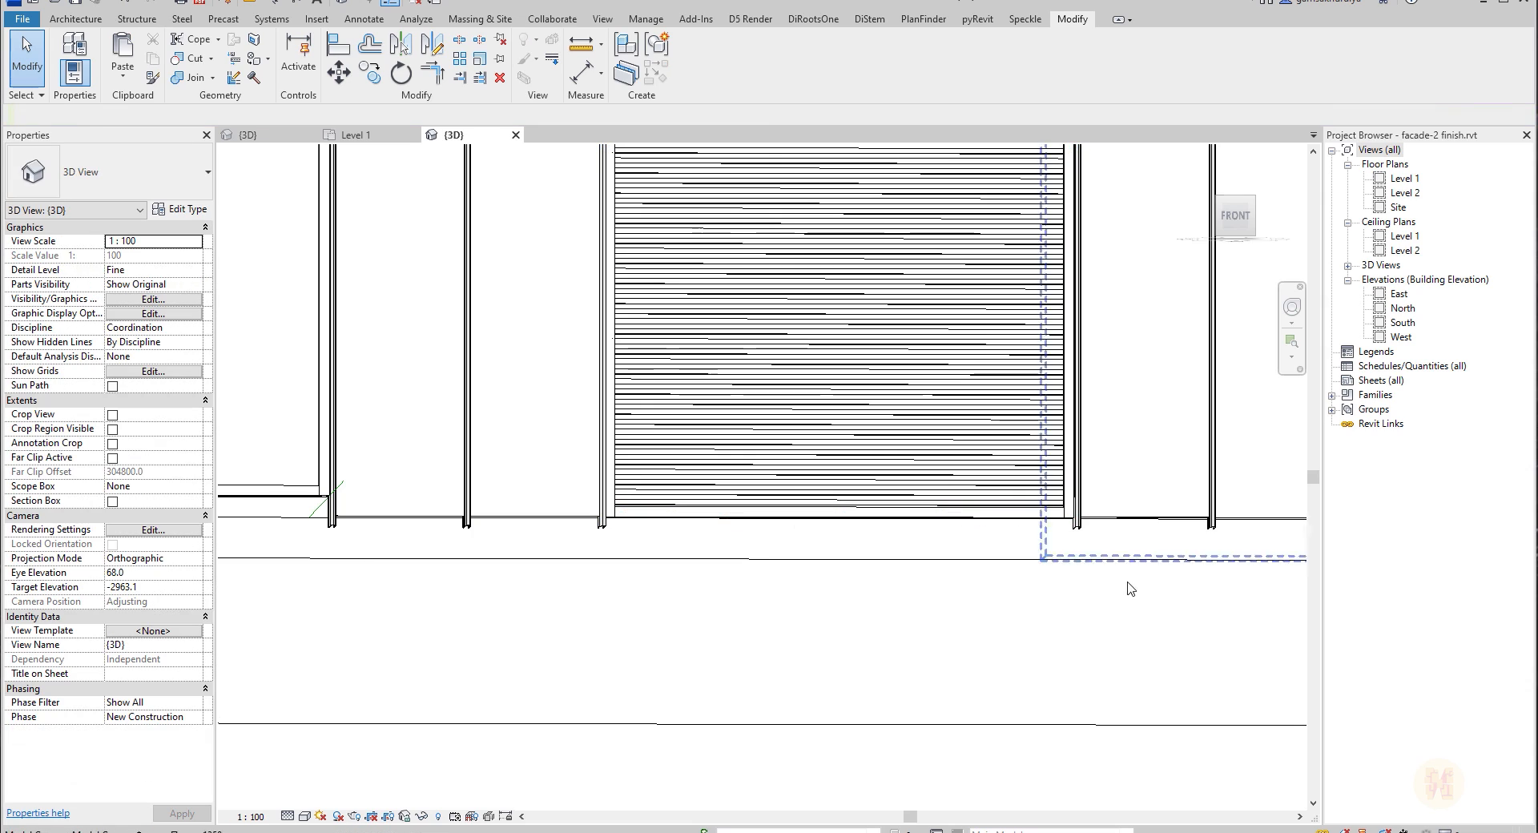
Open the pylon group Фасад - Пилон 1350 beside the grille curtain wall for editing and view its fin bottoms.
scroll(858, 531, "down", 1)
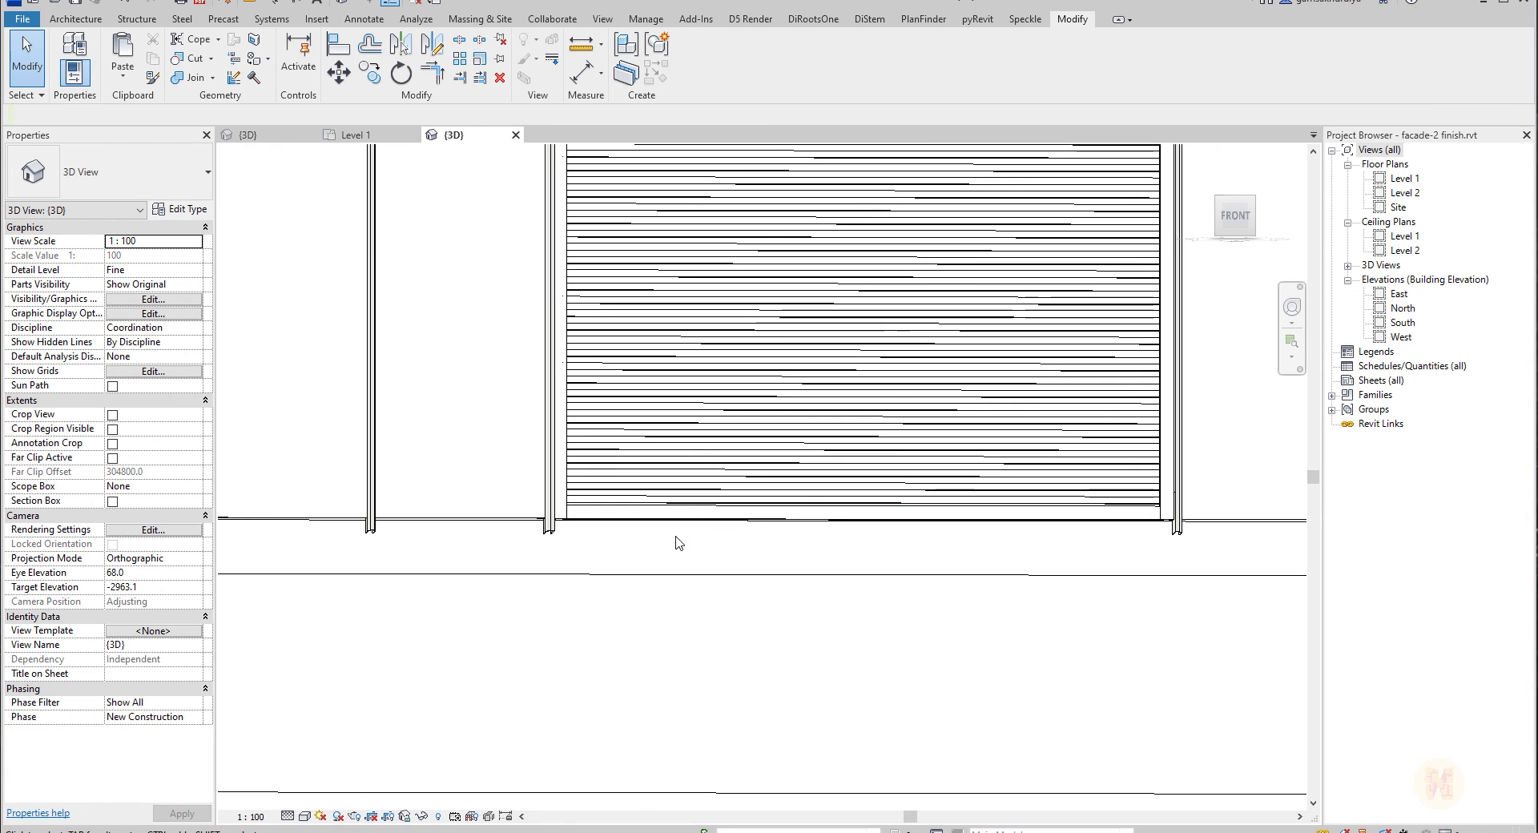
scroll(677, 542, "down", 1)
middle_click_drag(658, 559, 661, 625, "shift")
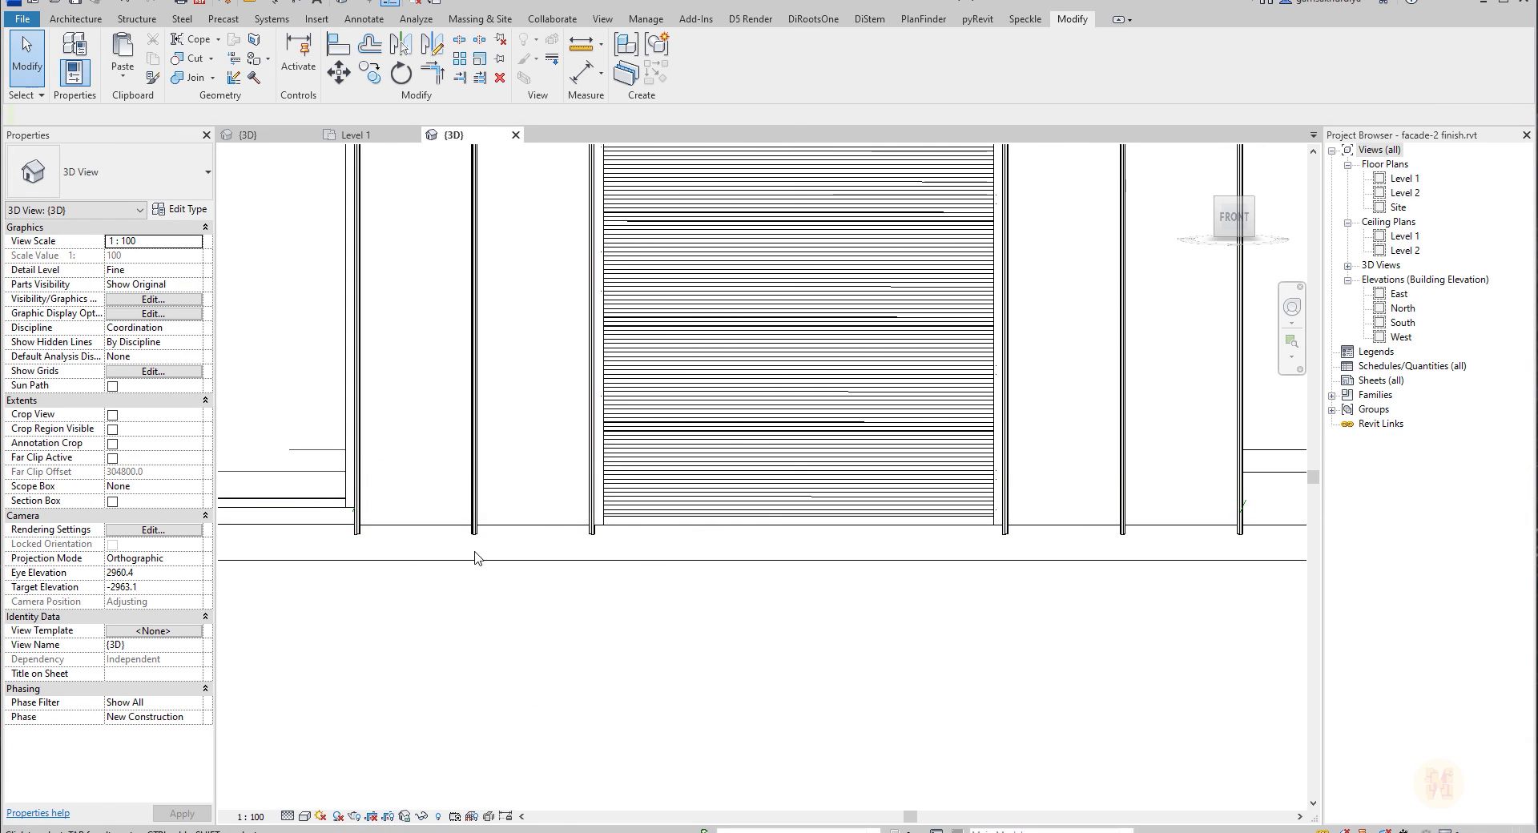
middle_click_drag(453, 554, 675, 513)
scroll(609, 551, "up", 4)
left_click(638, 504)
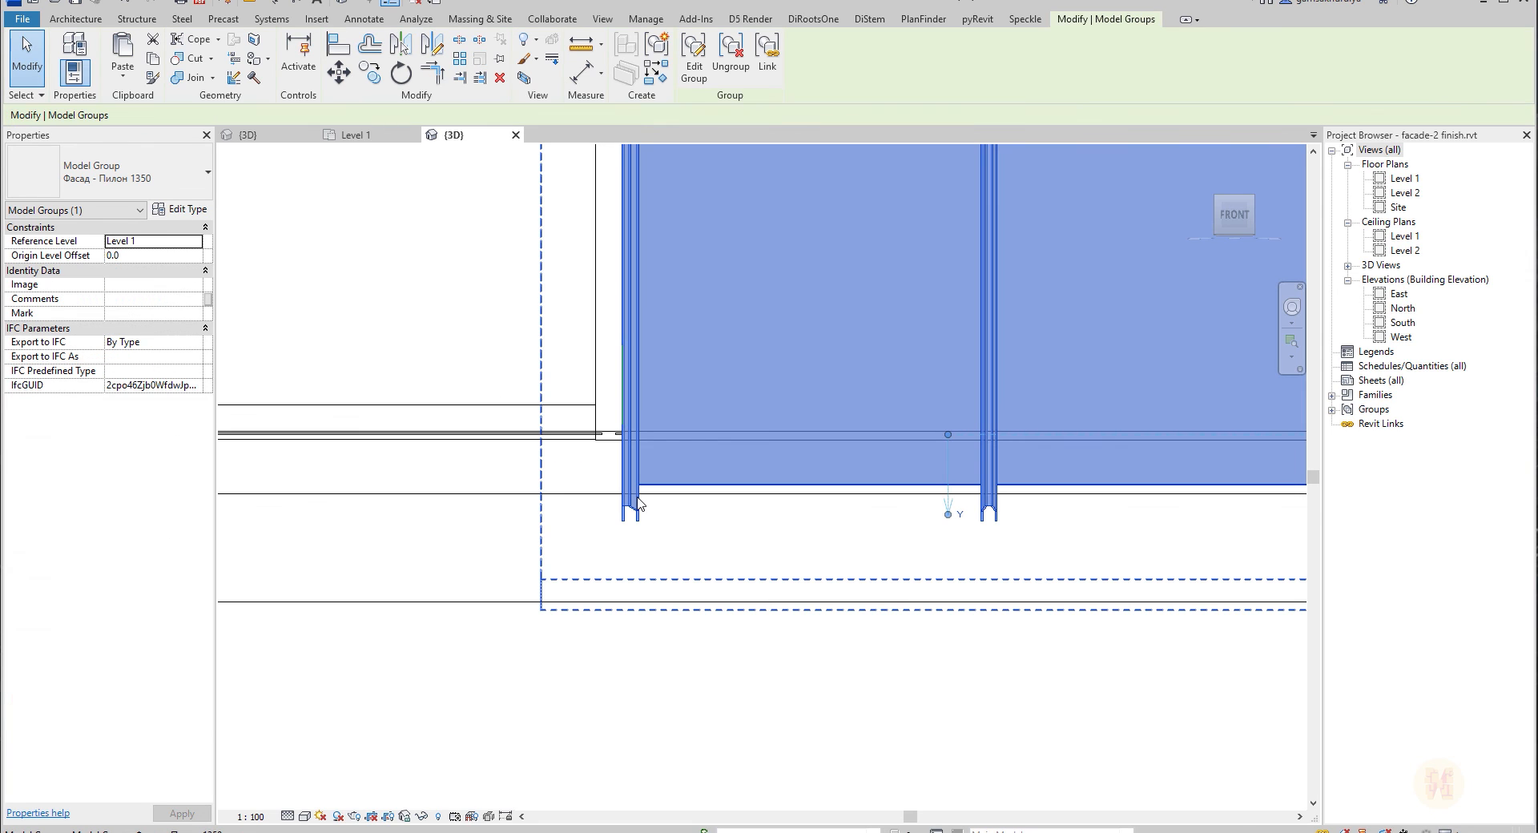
left_click(703, 48)
middle_click_drag(814, 541, 795, 583, "shift")
Align the bottoms of all the pylon fins in the group to the floor slab's lower edge, then finish the group edit and deselect it.
key("a")
key("l")
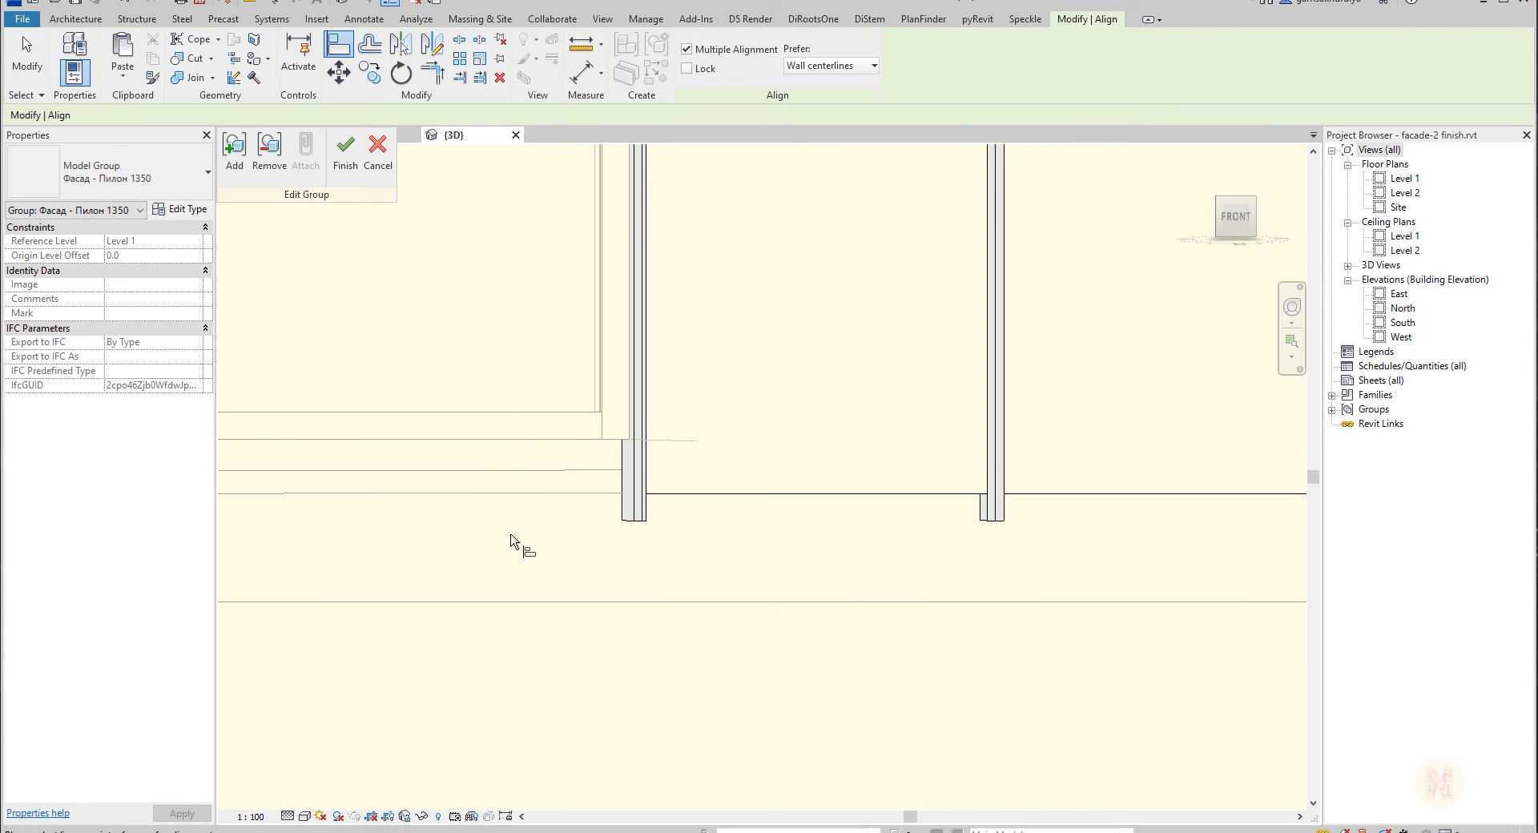
left_click(627, 521)
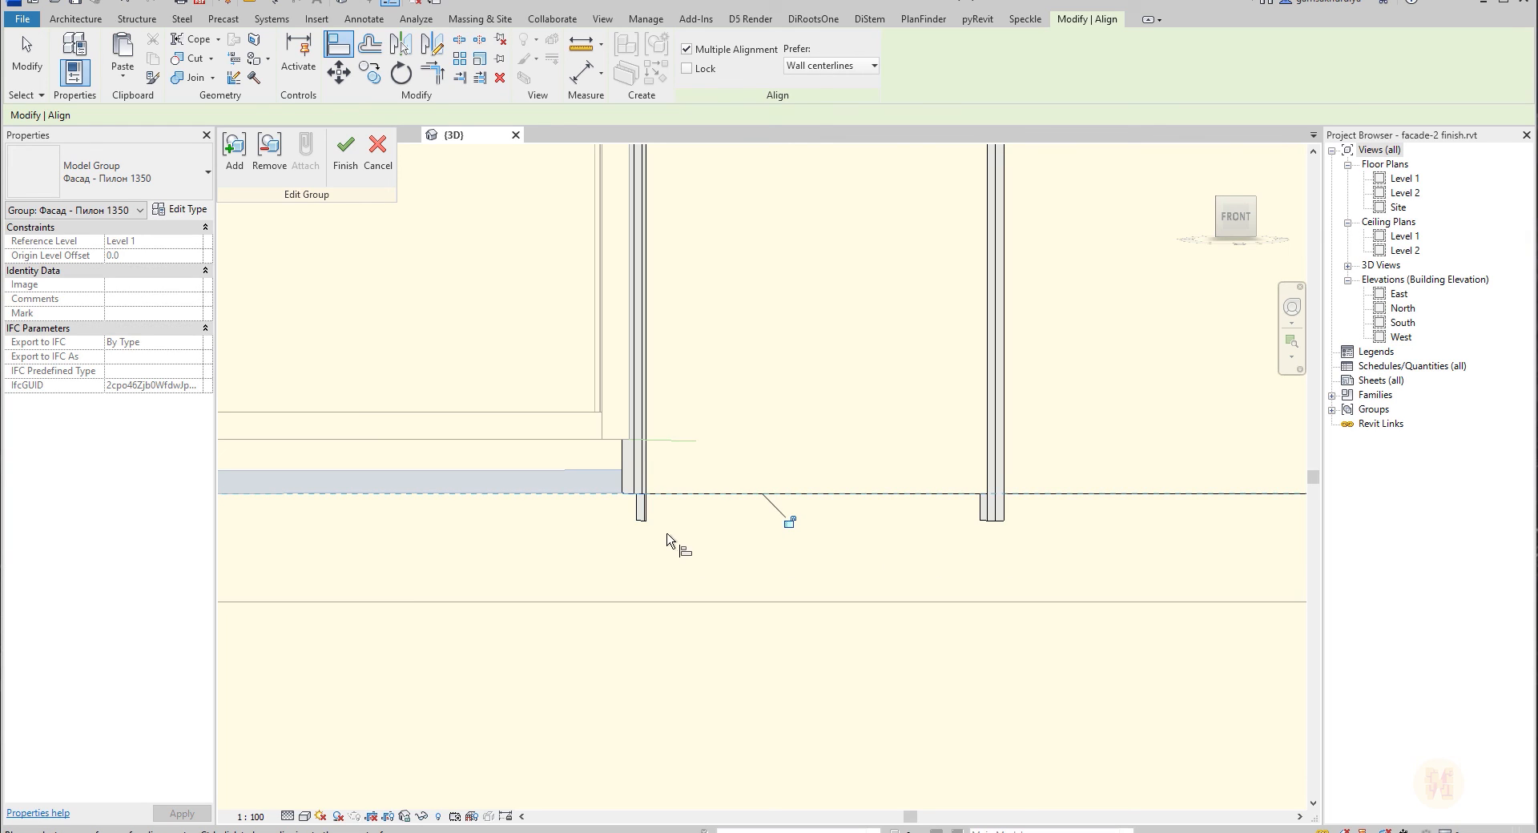
left_click(641, 521)
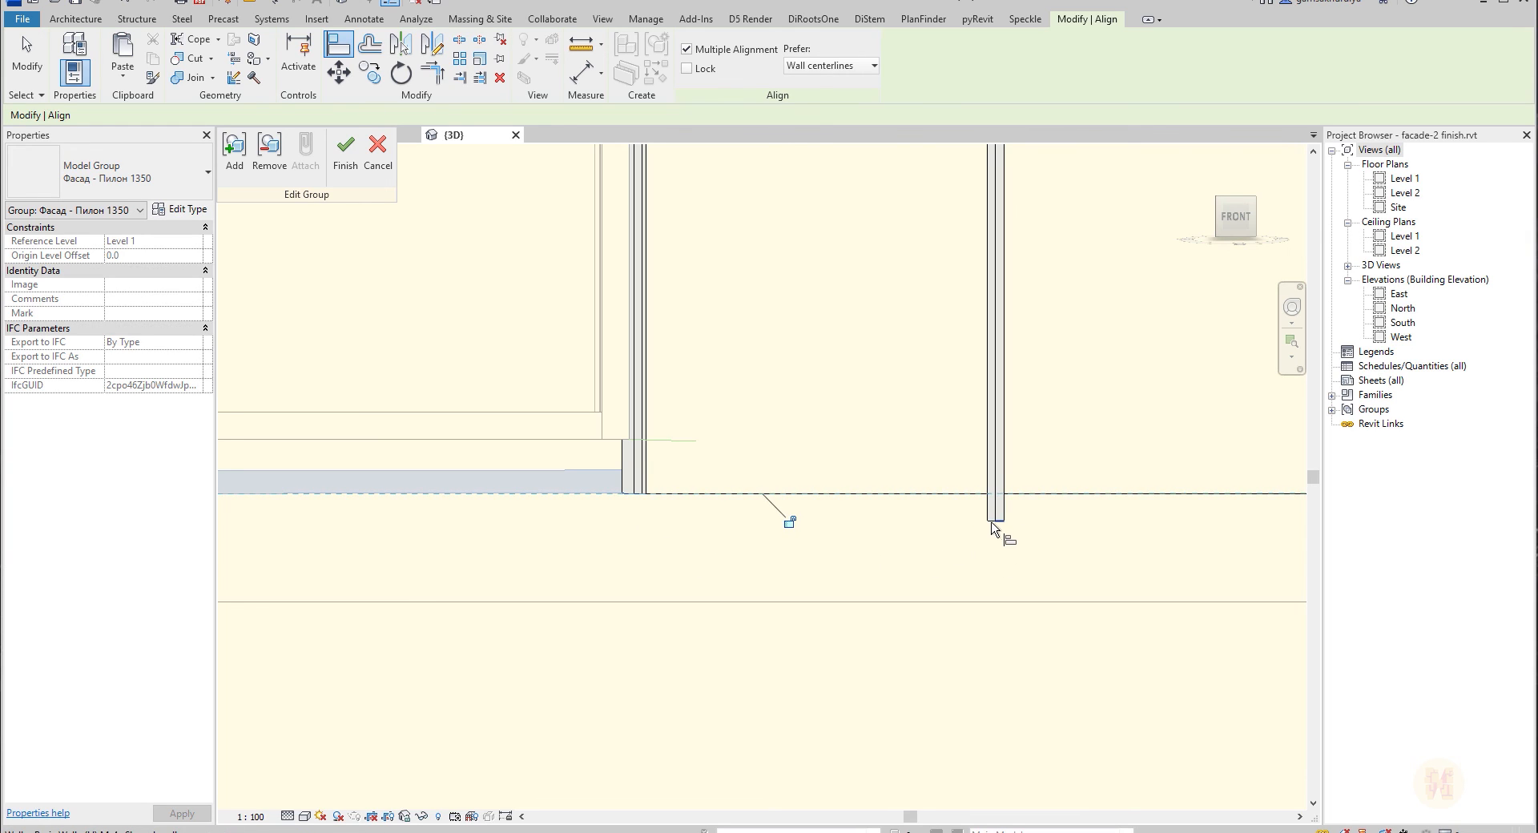
left_click(991, 524)
middle_click_drag(1003, 527, 730, 517)
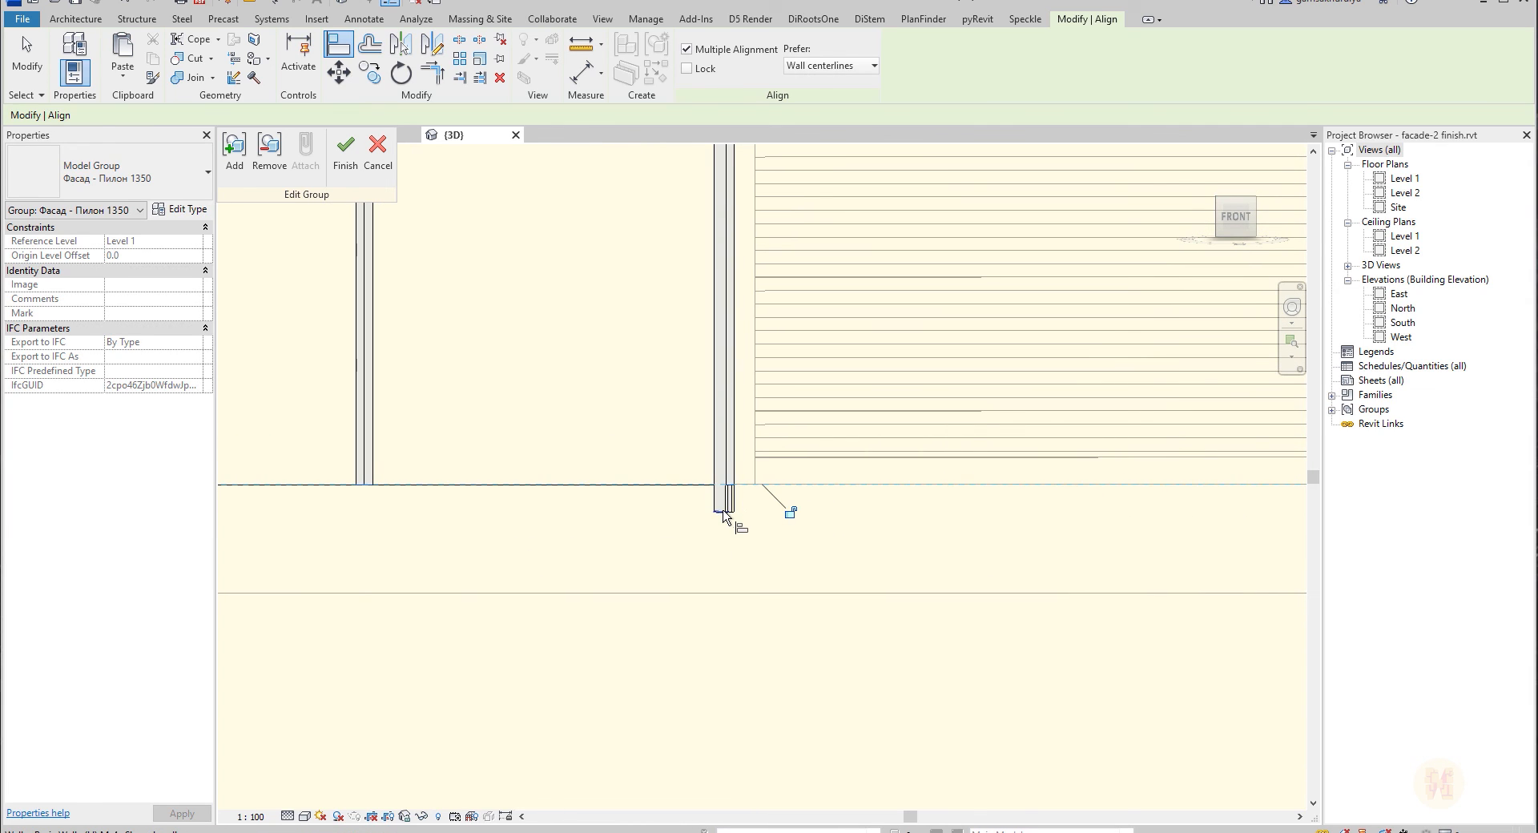
left_click(723, 515)
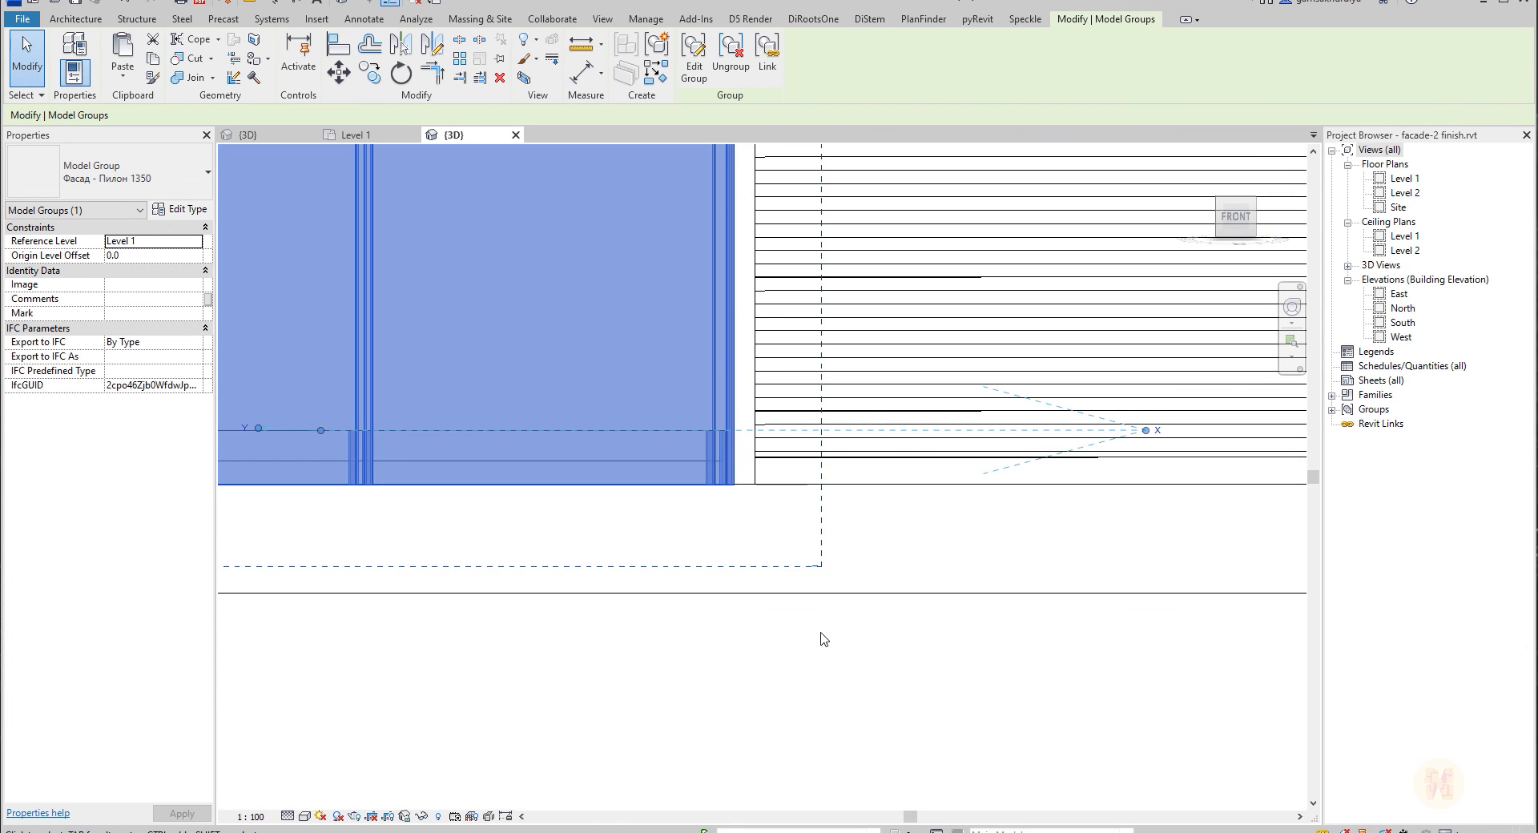
left_click(821, 638)
Examine the facade section with the window bay, pylon groups and grille in the 3D view.
scroll(794, 629, "down", 5)
scroll(833, 628, "down", 3)
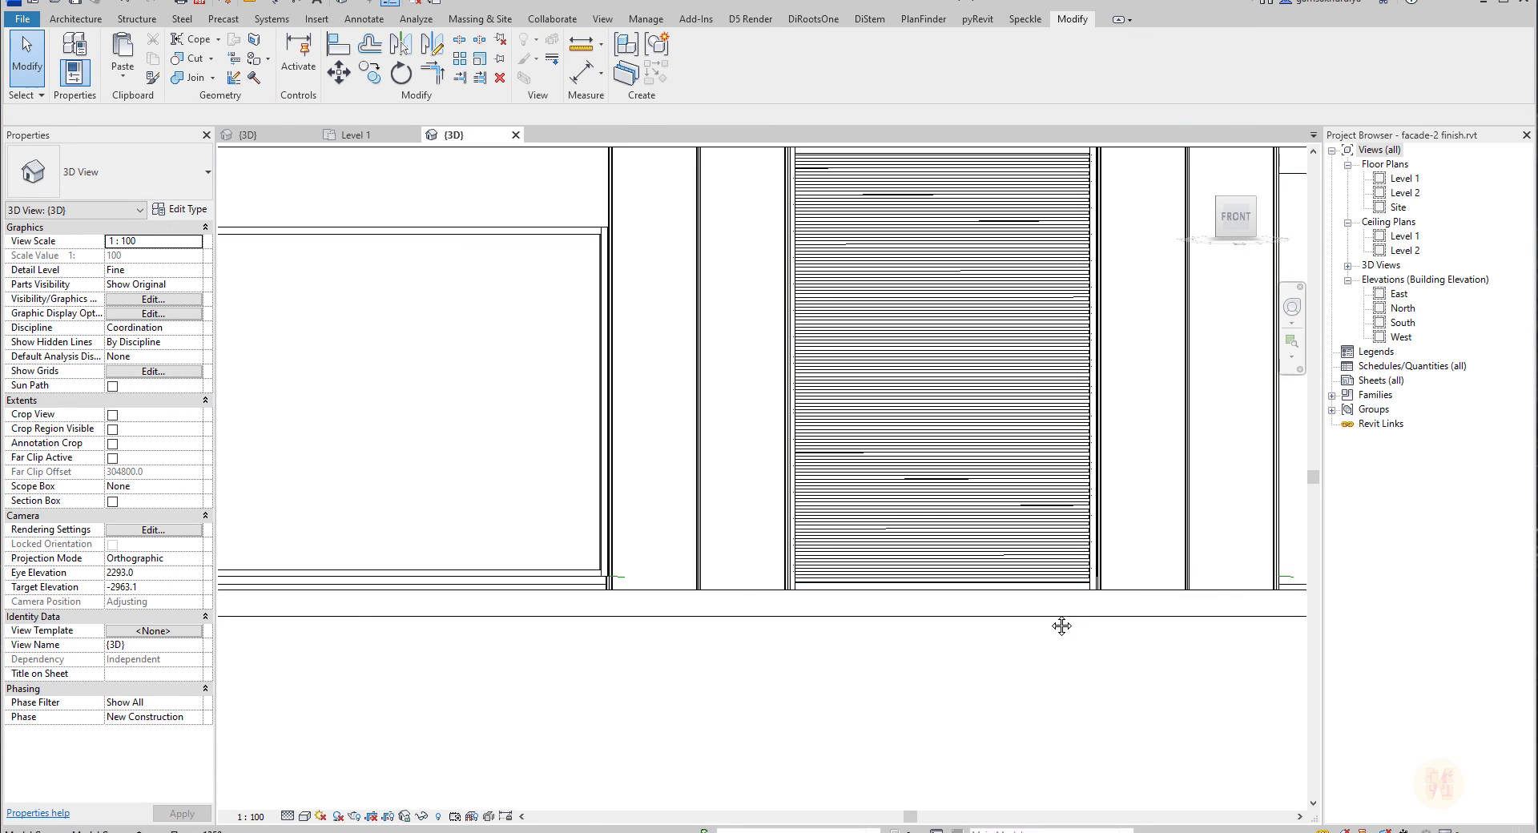
scroll(1060, 625, "down", 3)
middle_click_drag(903, 617, 745, 560, "shift")
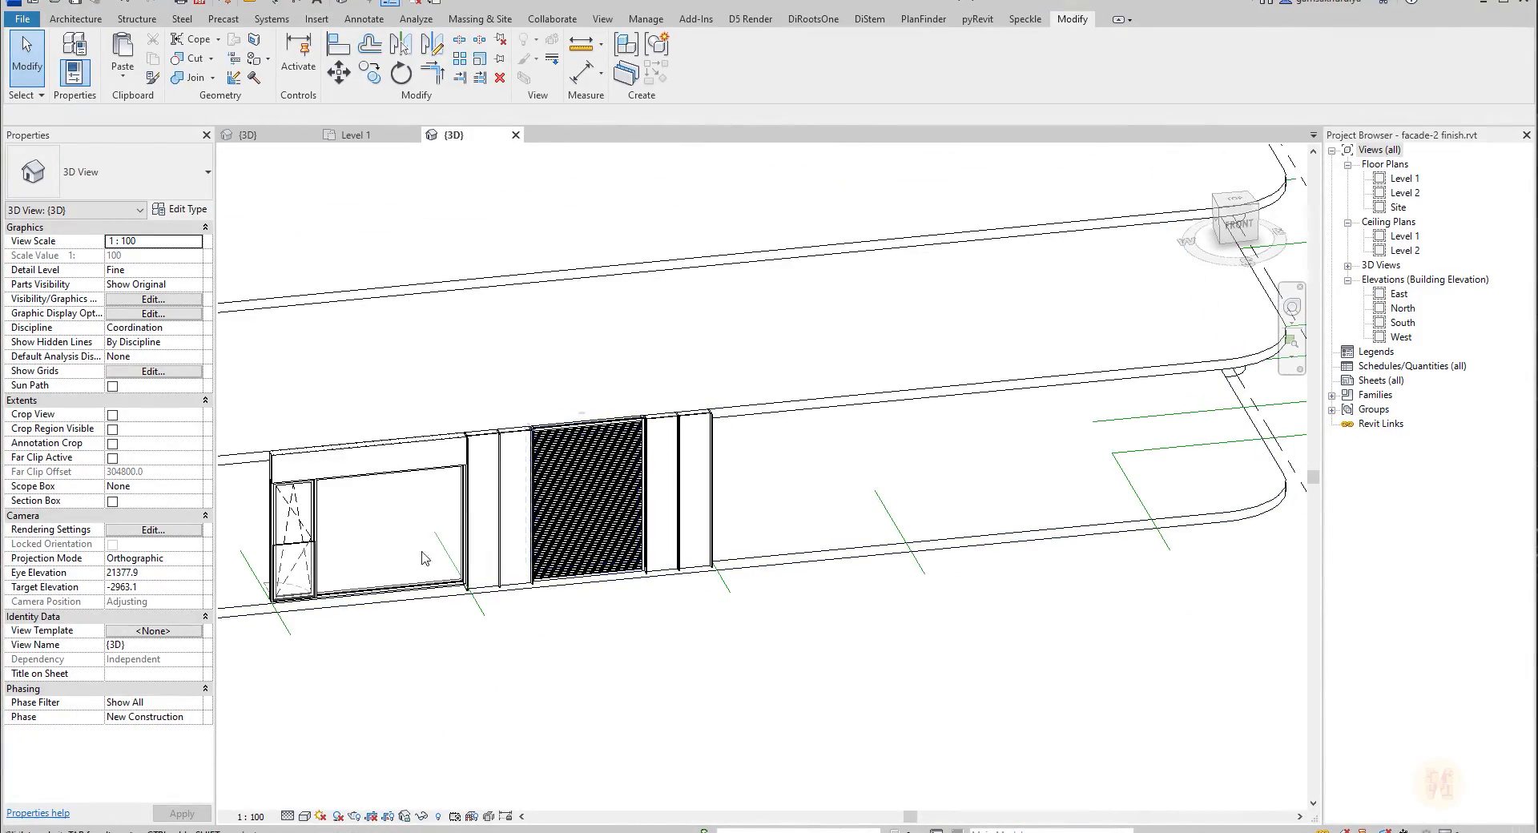
scroll(312, 632, "up", 2)
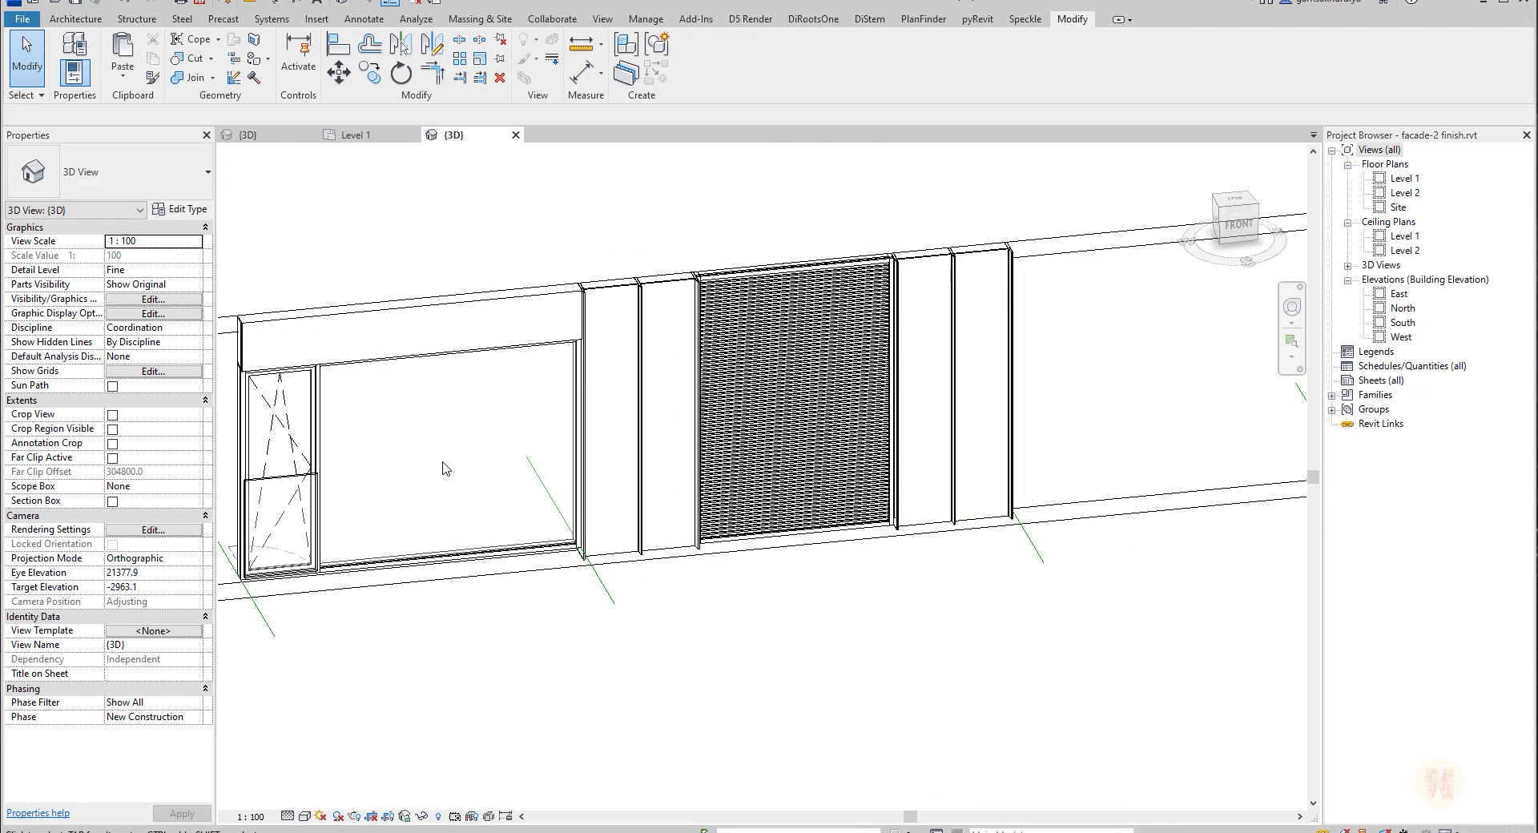
scroll(493, 439, "down", 2)
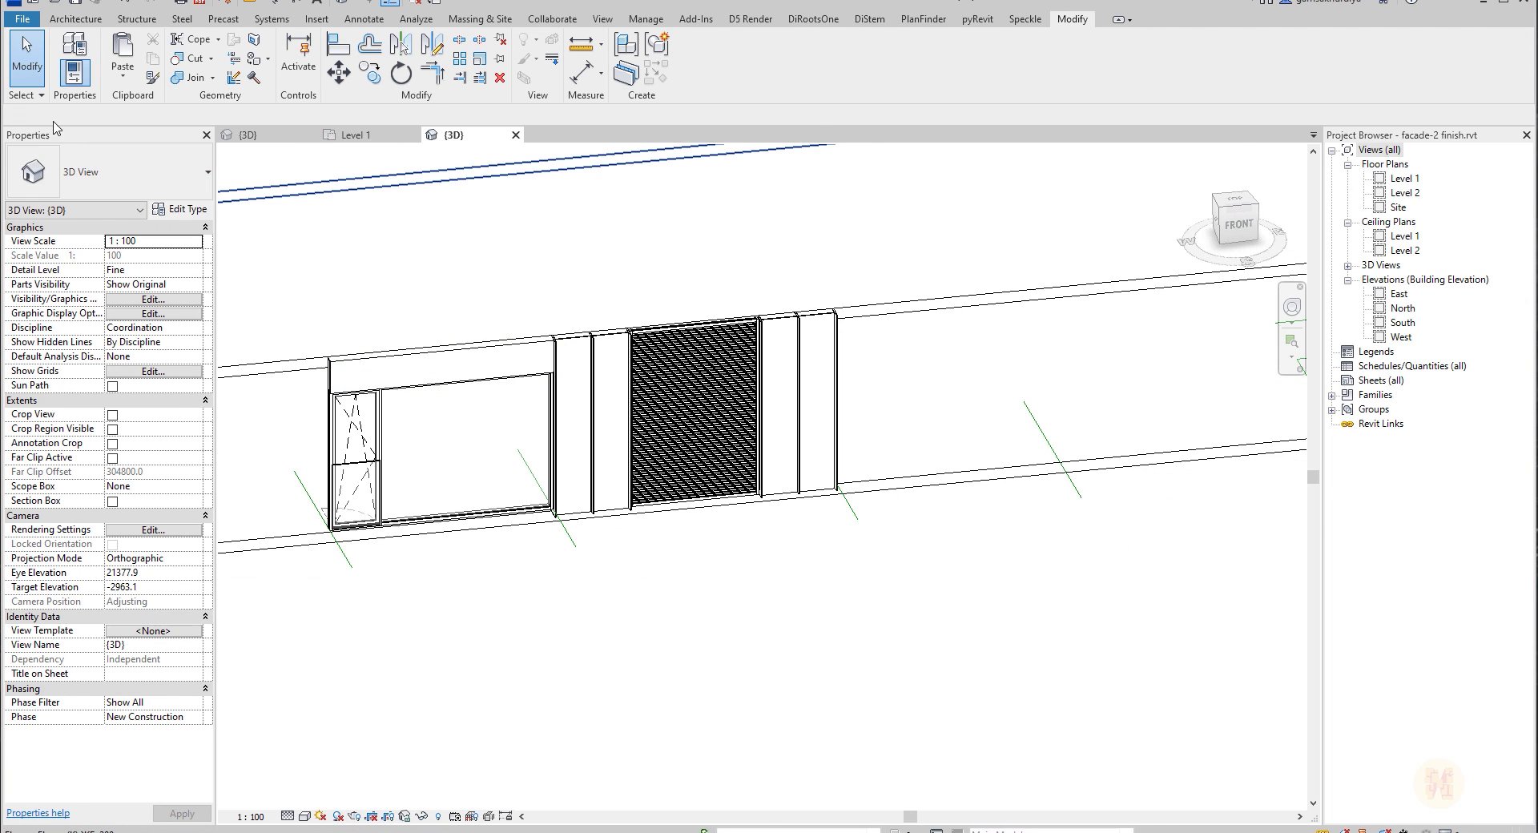
In the Level 1 plan, draw a 3960 mm curtain wall matching the first window bay's type along the slab edge beyond the second pylon group.
left_click(356, 135)
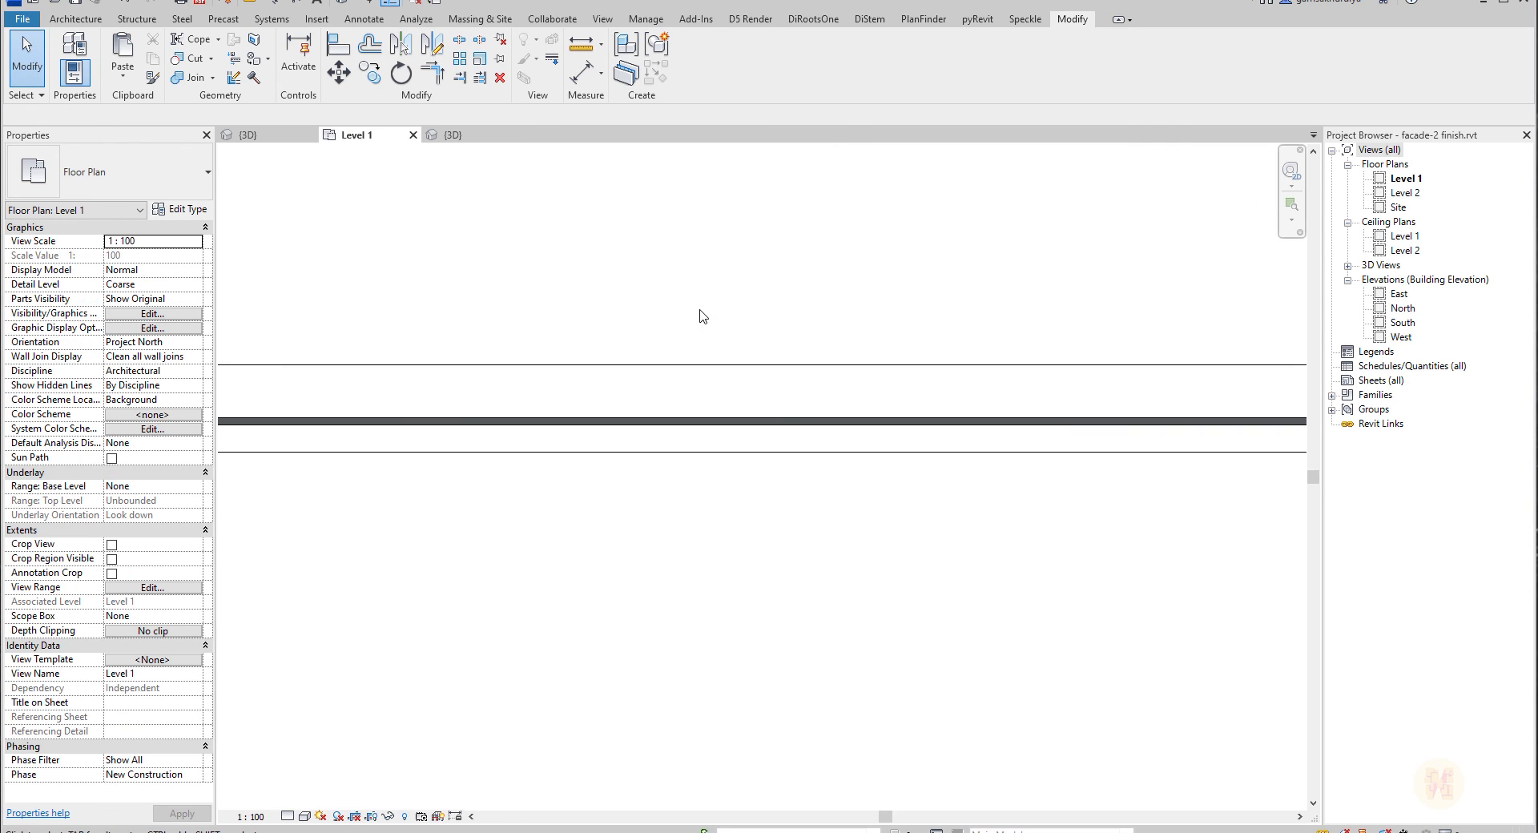
scroll(699, 317, "down", 5)
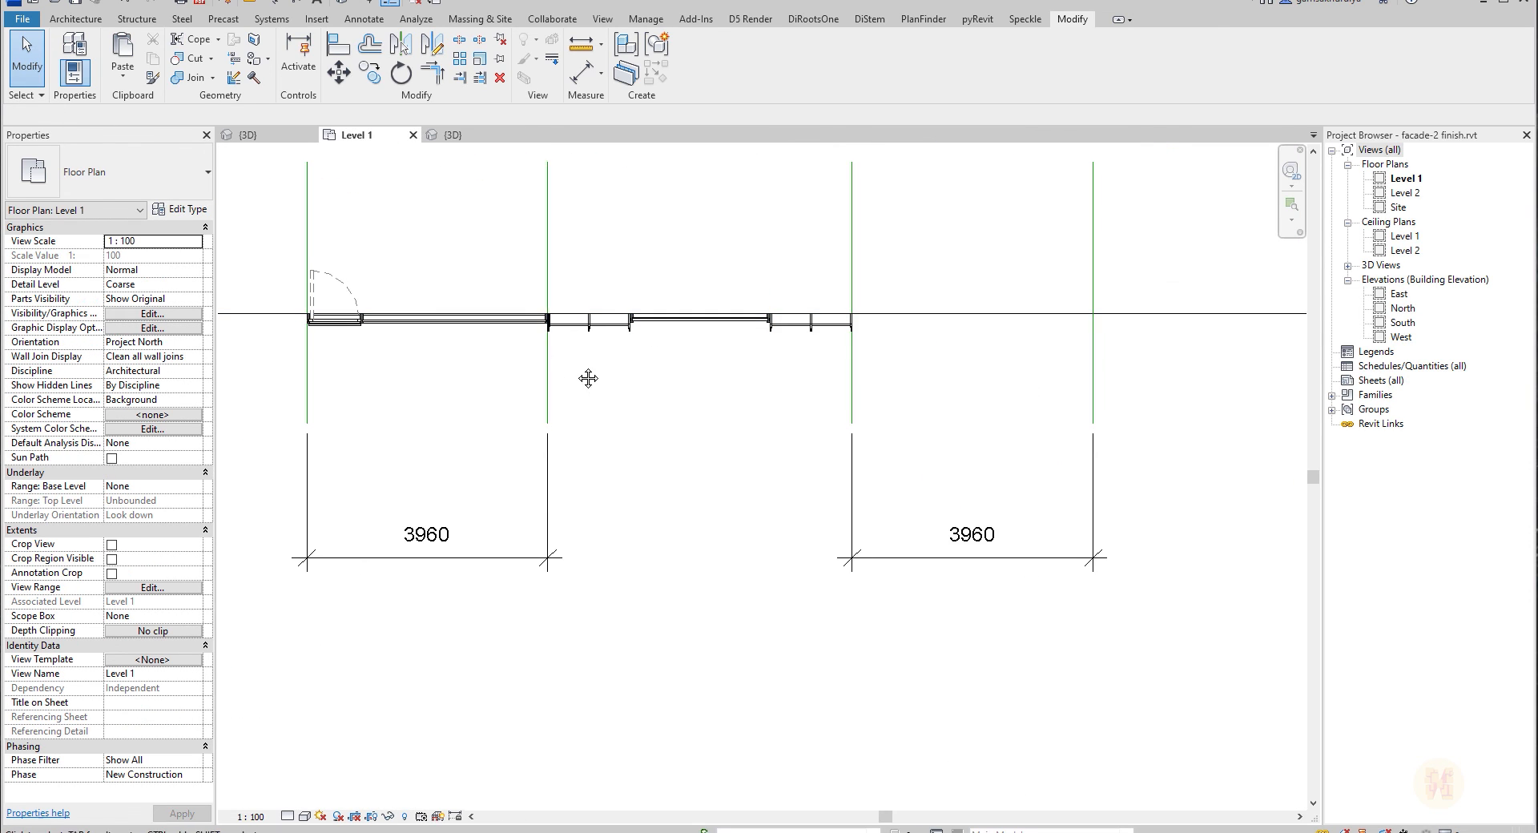
left_click(574, 440)
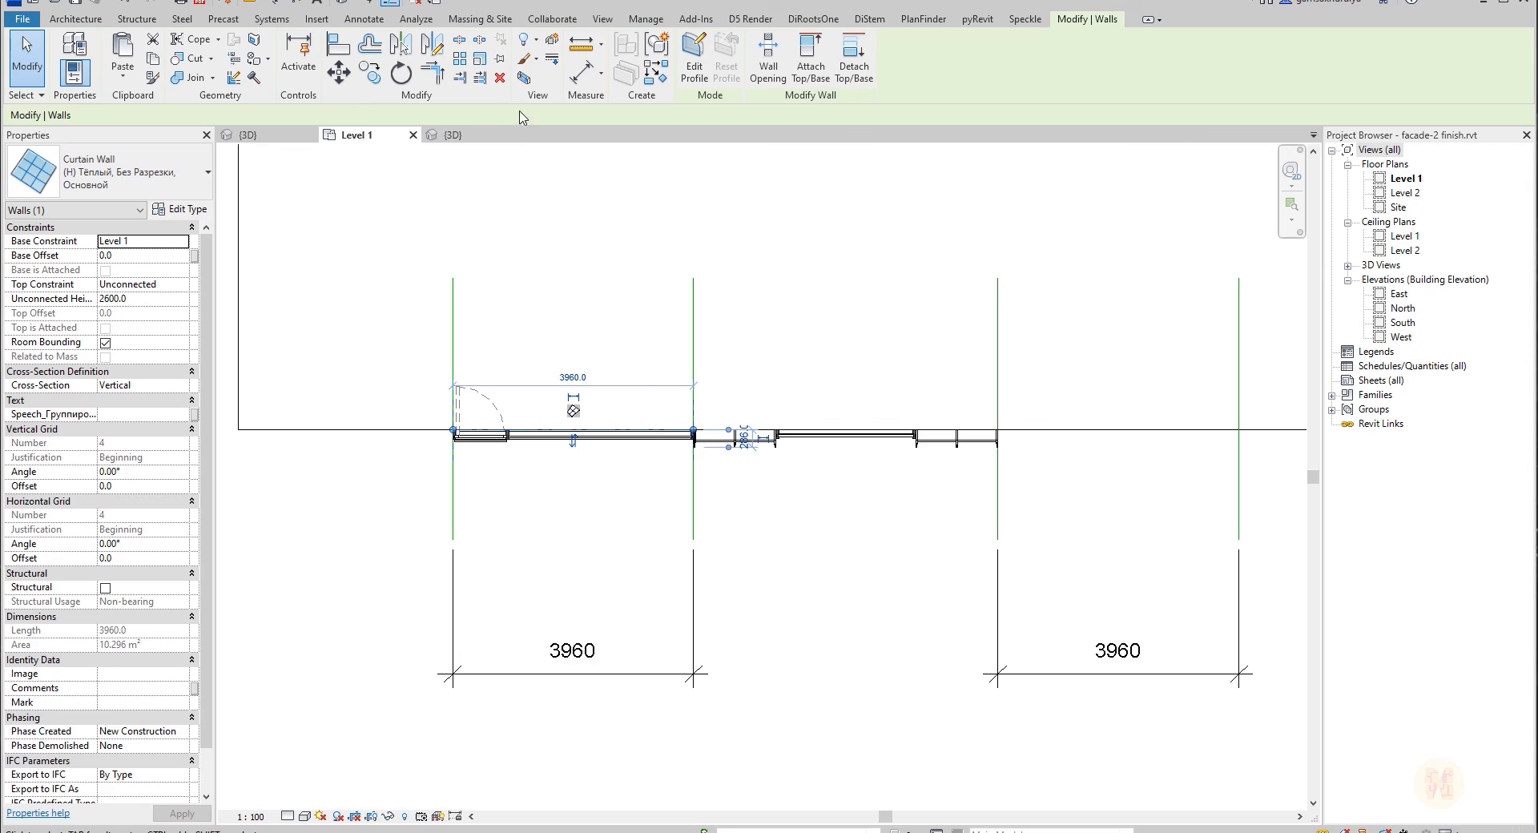
left_click(657, 70)
middle_click_drag(1098, 312, 809, 311)
scroll(892, 416, "up", 2)
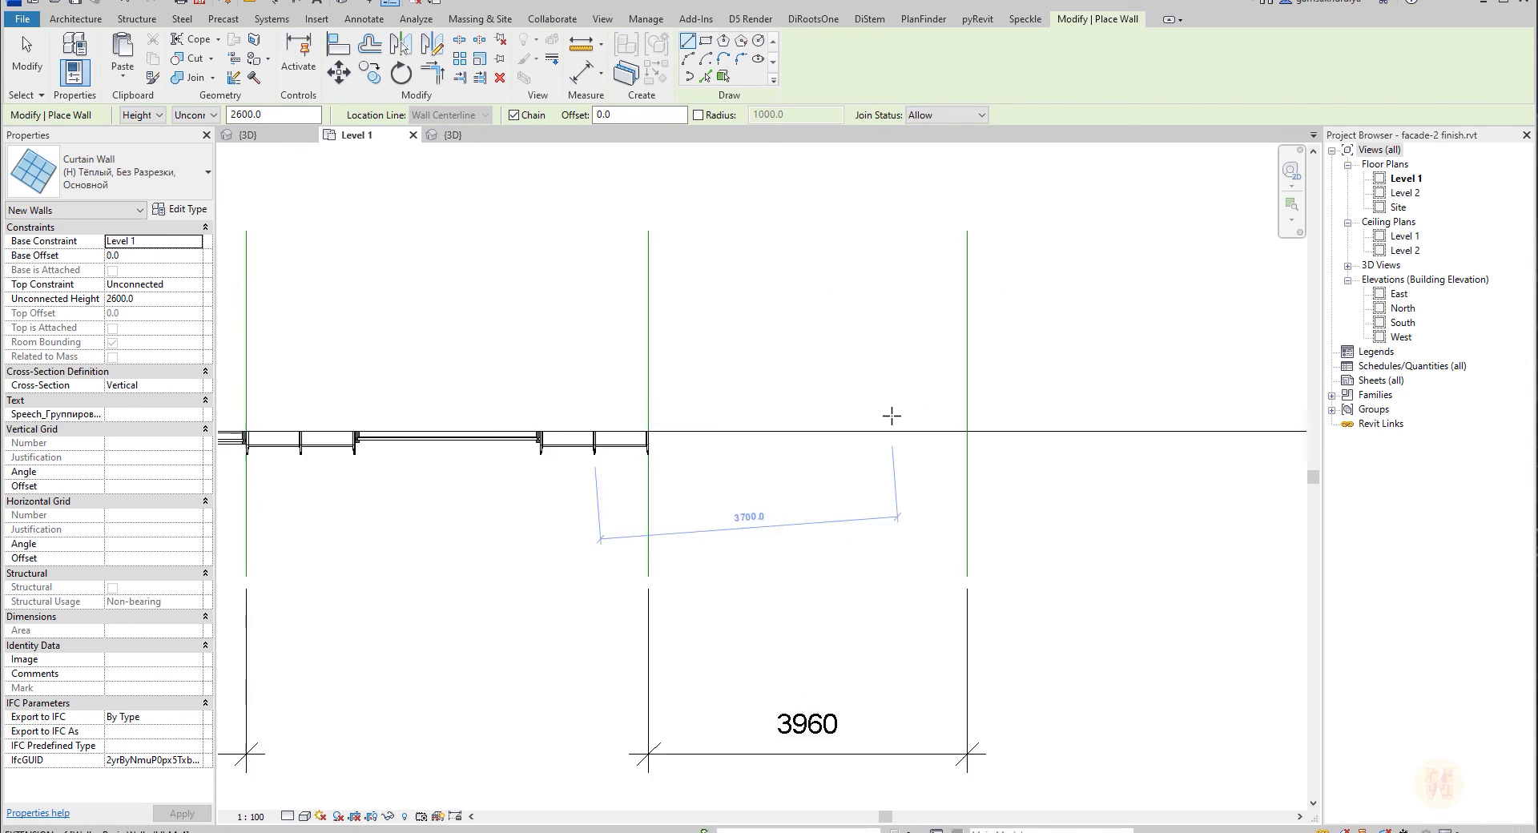
scroll(891, 415, "up", 2)
left_click(439, 438)
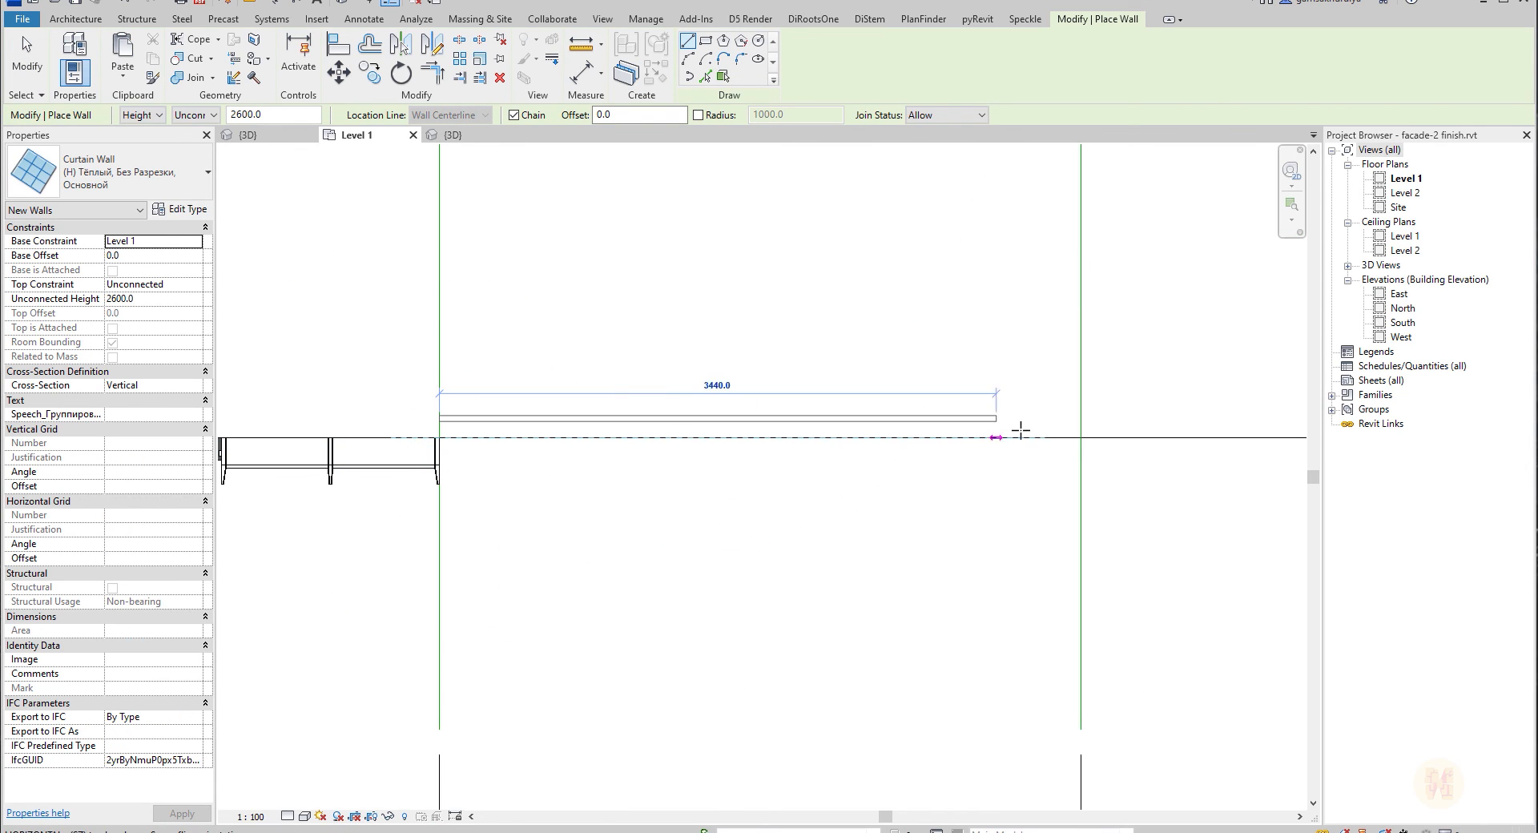
left_click(1080, 439)
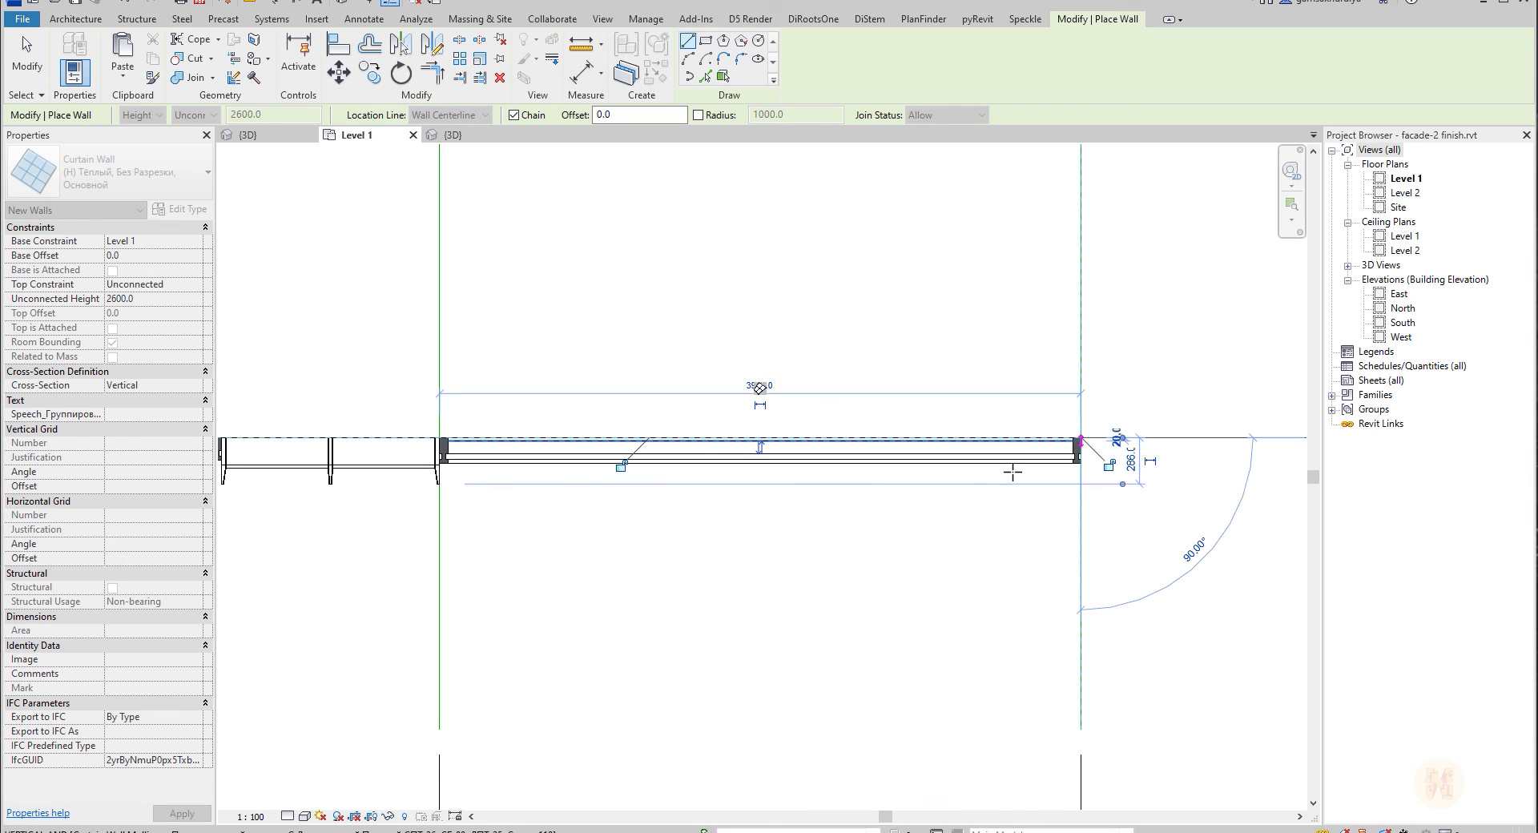
key("Escape")
key("Escape")
scroll(696, 505, "down", 2)
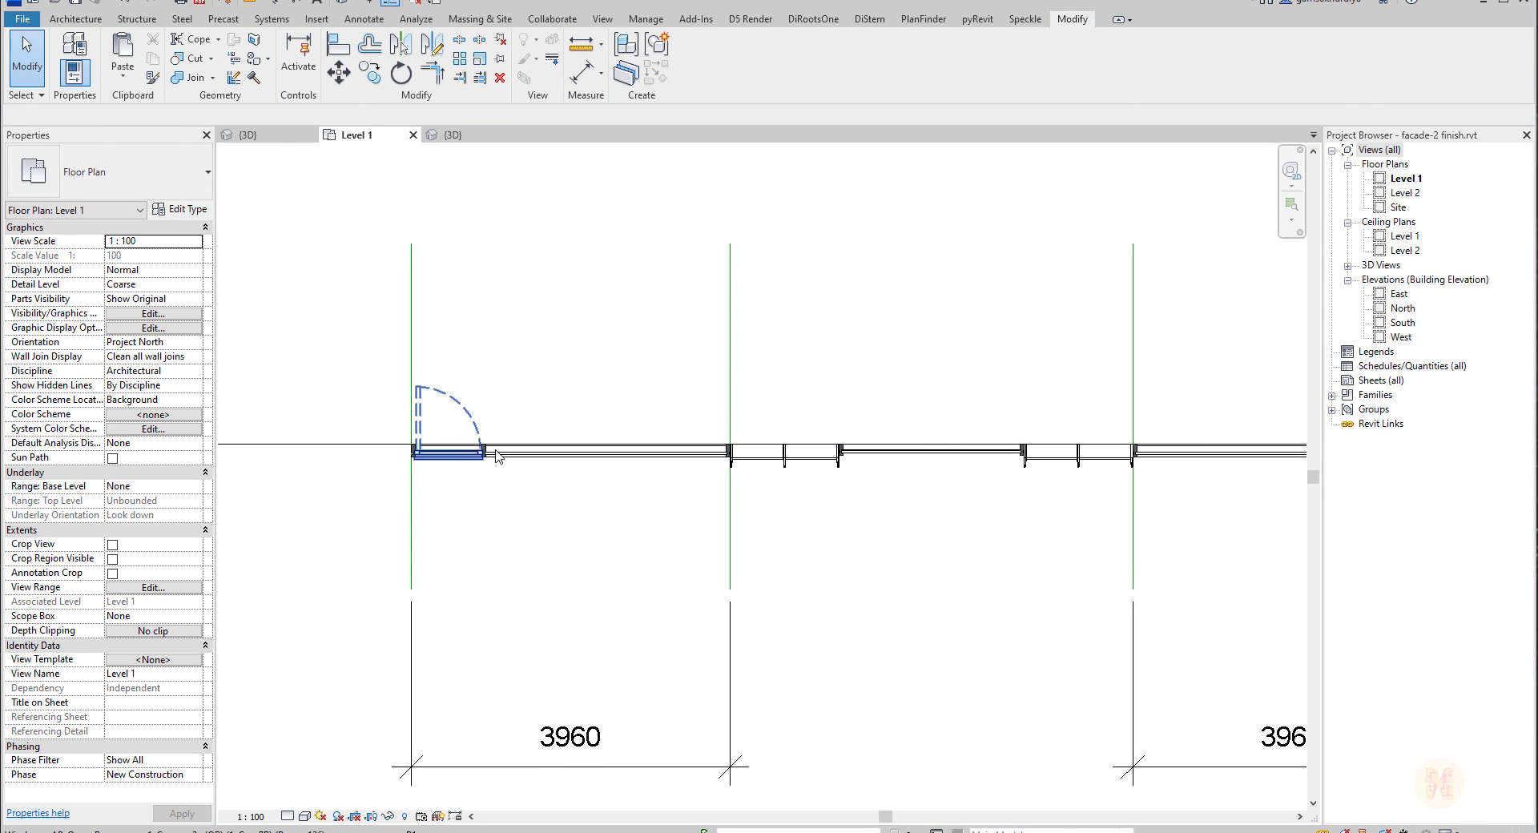
Add a vertical curtain grid line to the new curtain wall, 900 mm from its far end, and leave the command.
left_click(76, 19)
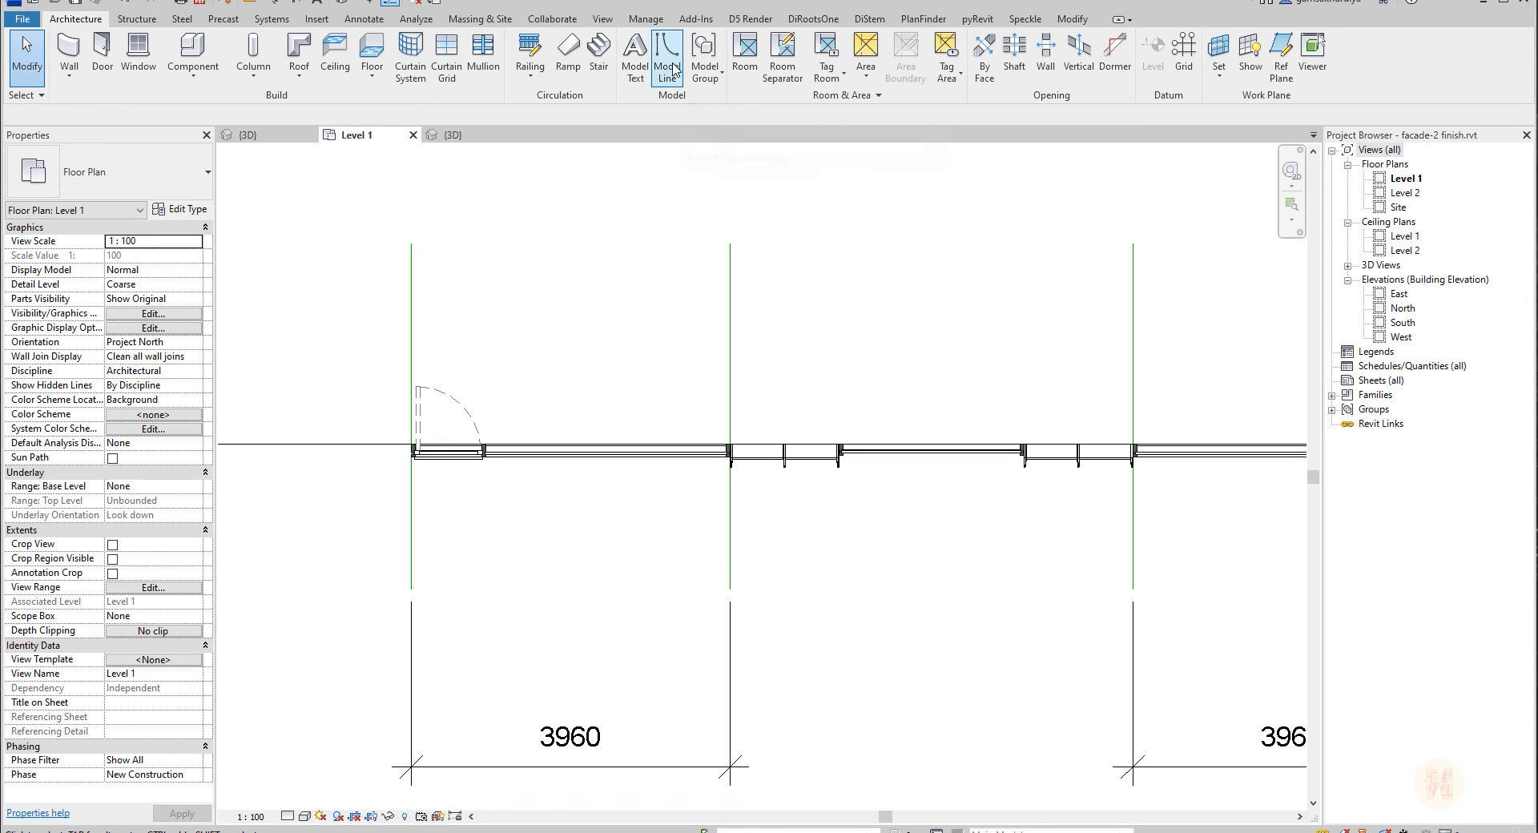
left_click(446, 56)
middle_click_drag(1005, 333, 527, 310)
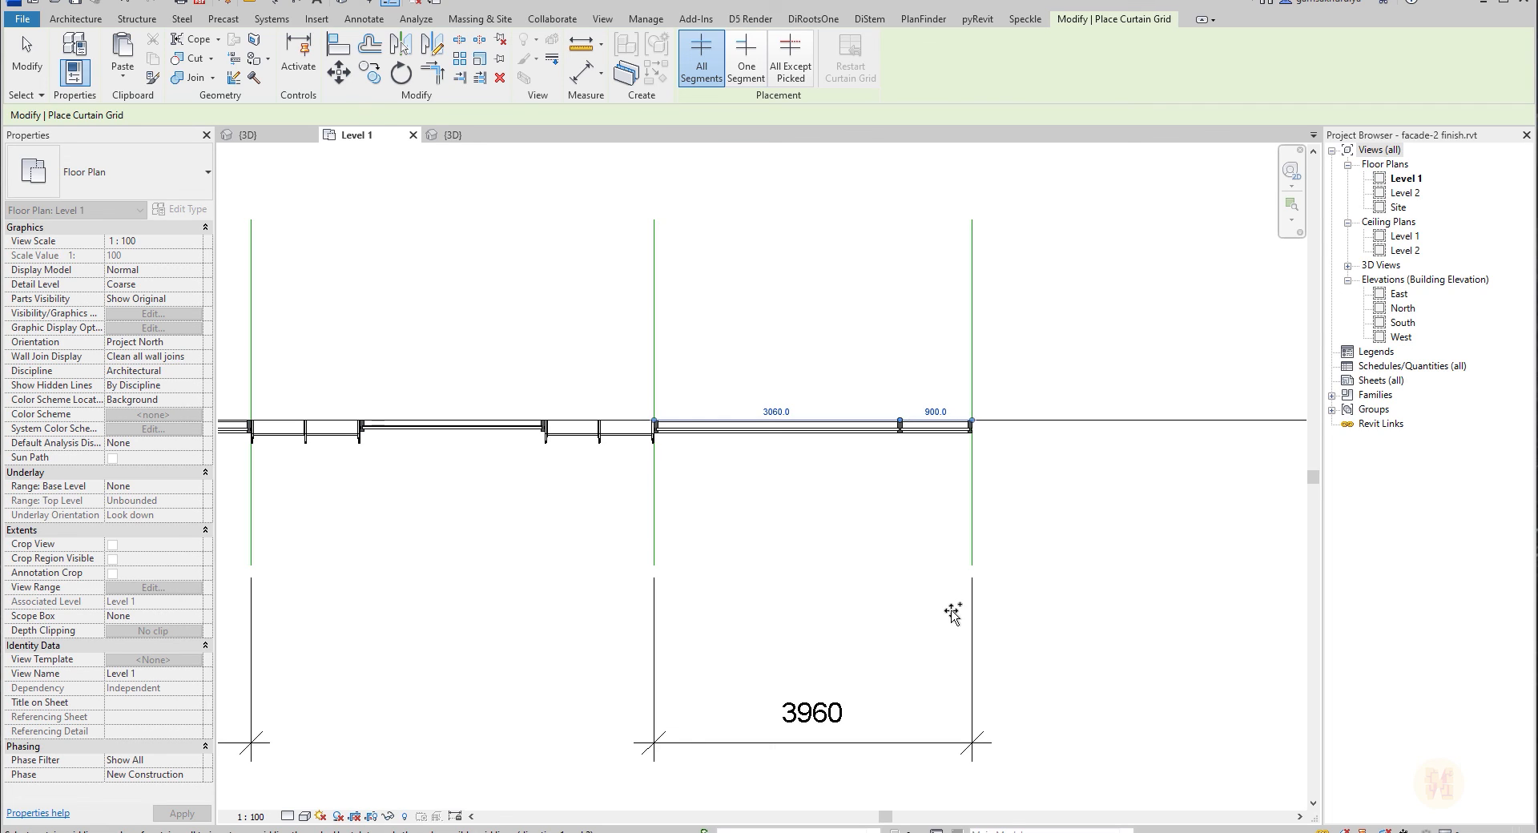
key("Escape")
key("Escape")
In the 3D view, change the new curtain wall's narrow panel to the window type (ОВ) (1-Ств-ЛВ) (Вылет 136)_ с ограждением.
left_click(452, 135)
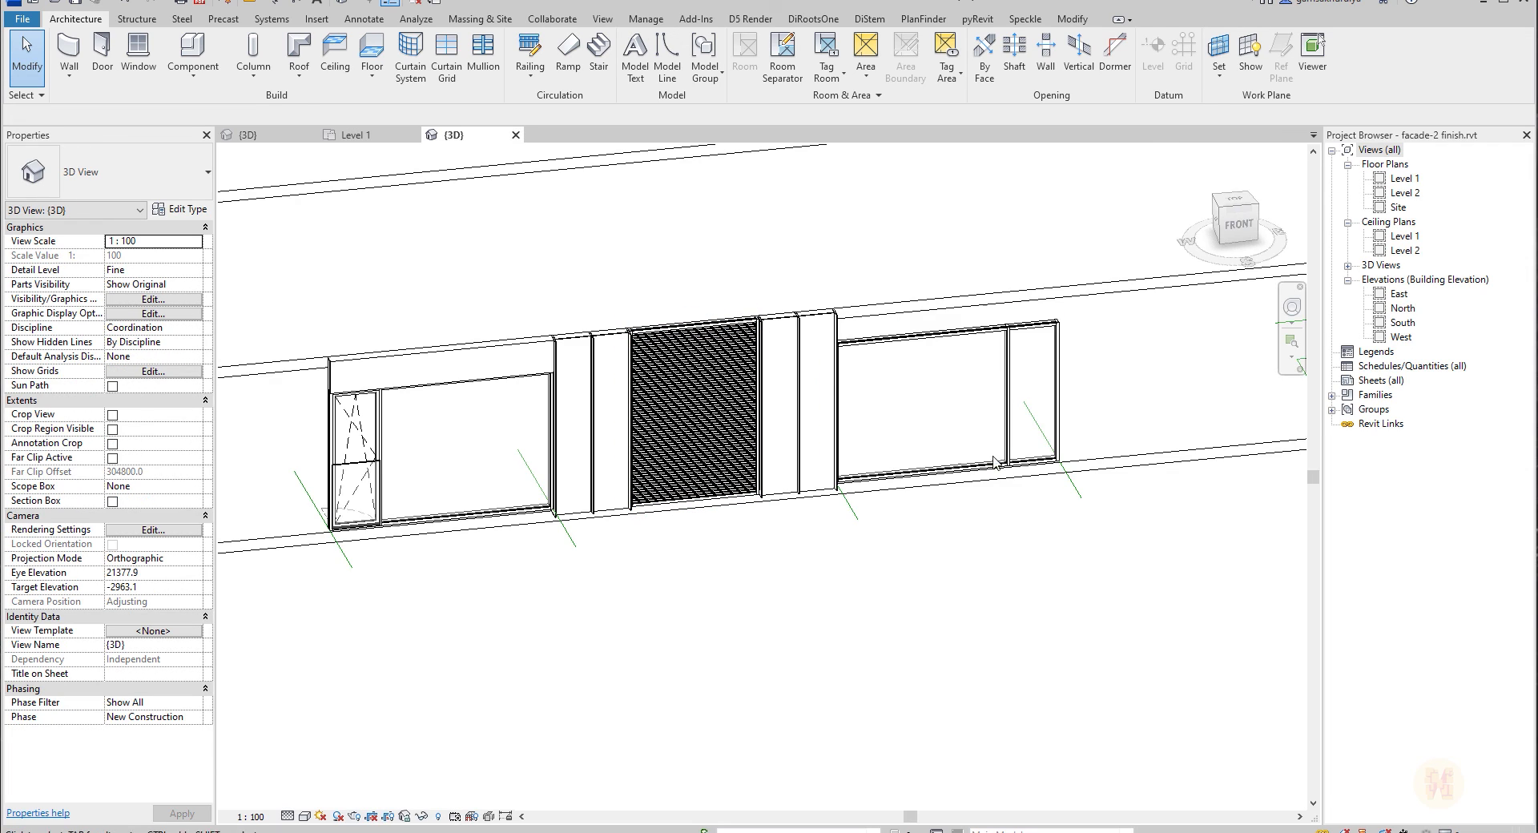
scroll(993, 461, "up", 2)
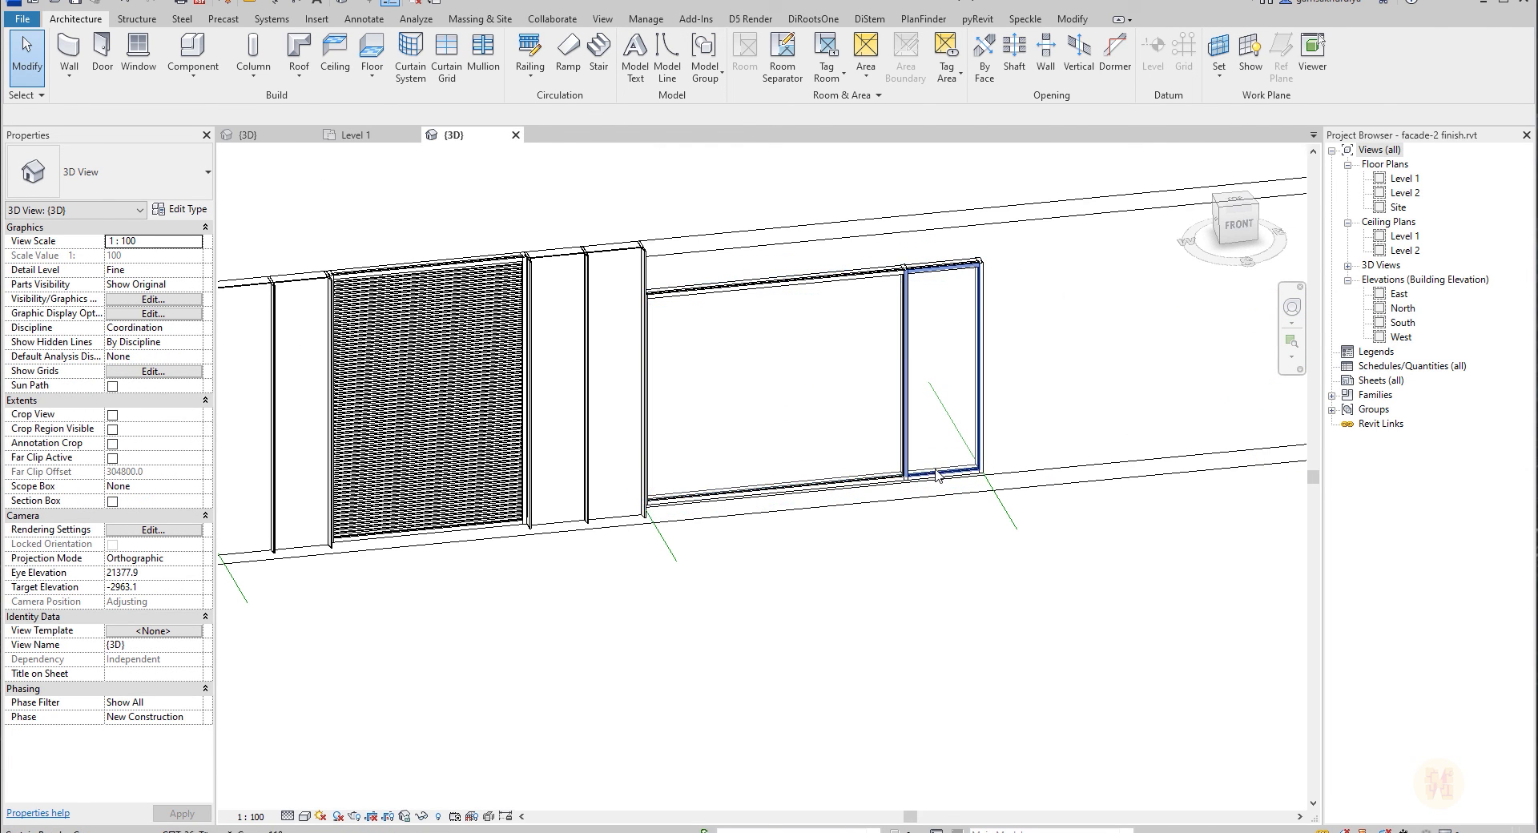
left_click(937, 475)
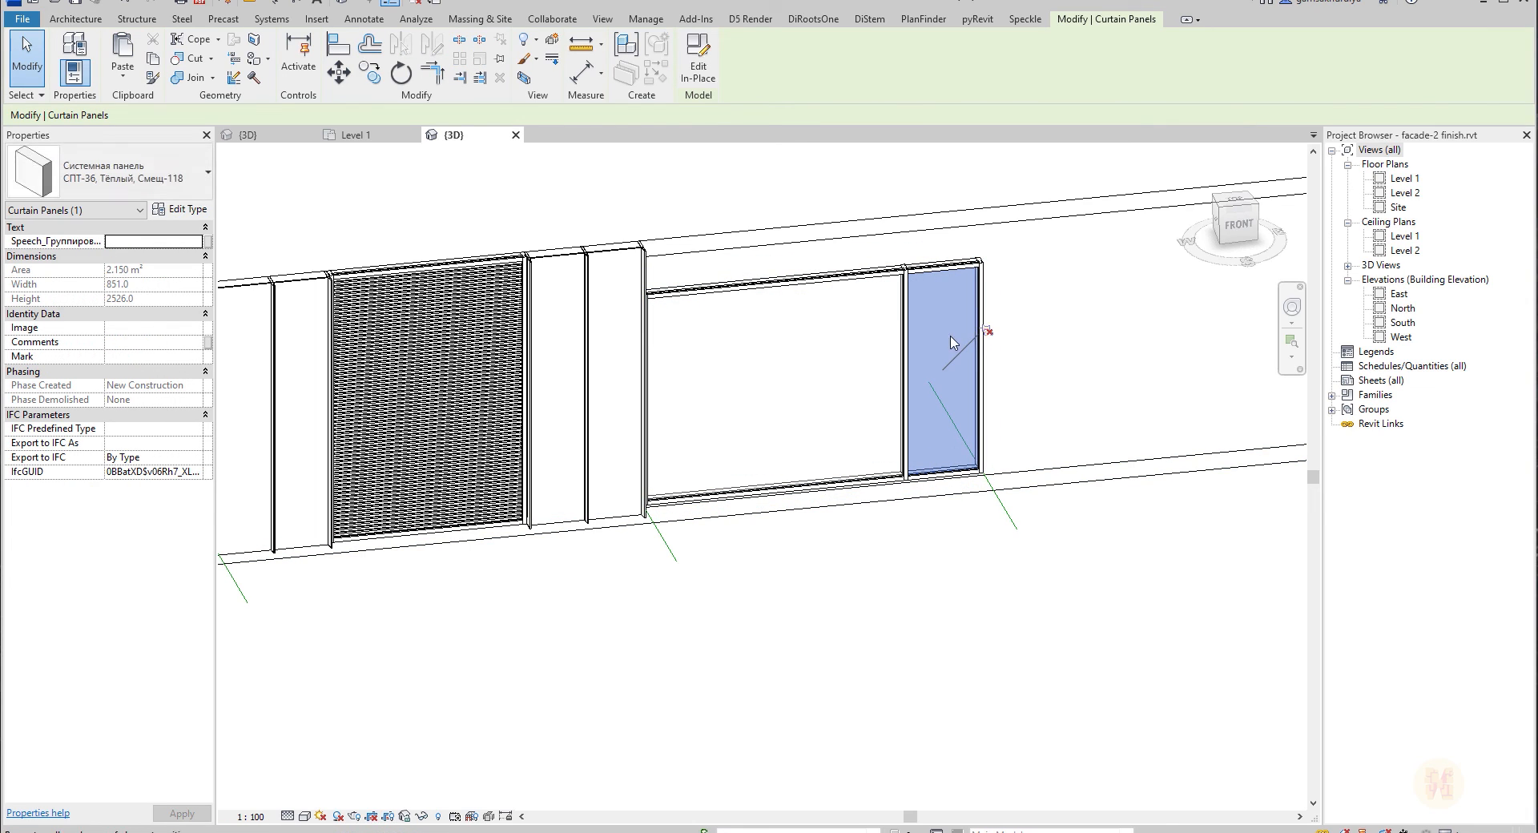
left_click(112, 171)
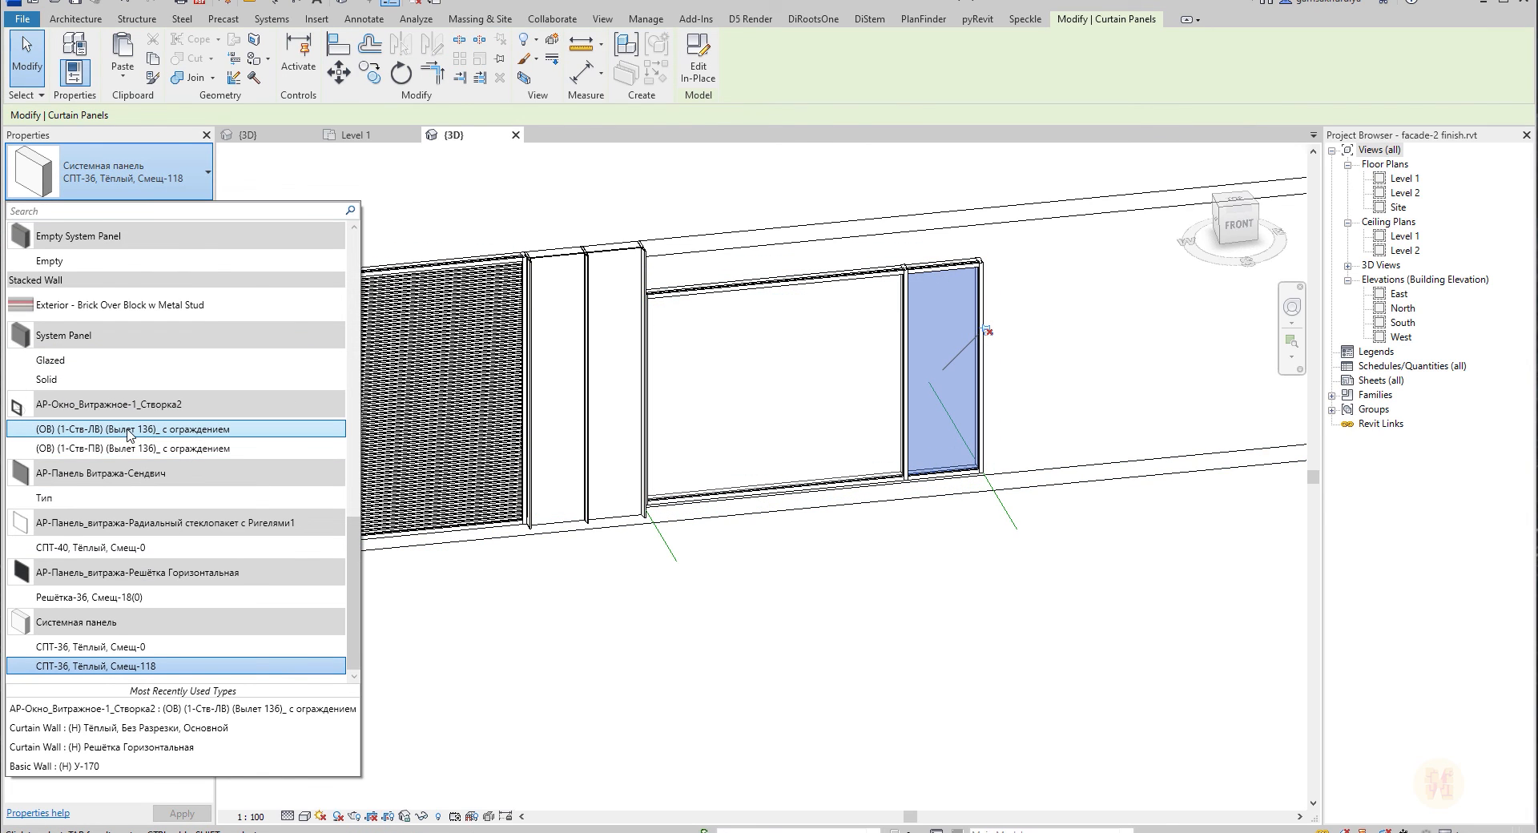
left_click(128, 430)
left_click(941, 589)
Copy the facade panel above the first window bay to roughly above the new curtain wall, and leave the command.
scroll(996, 607, "down", 3)
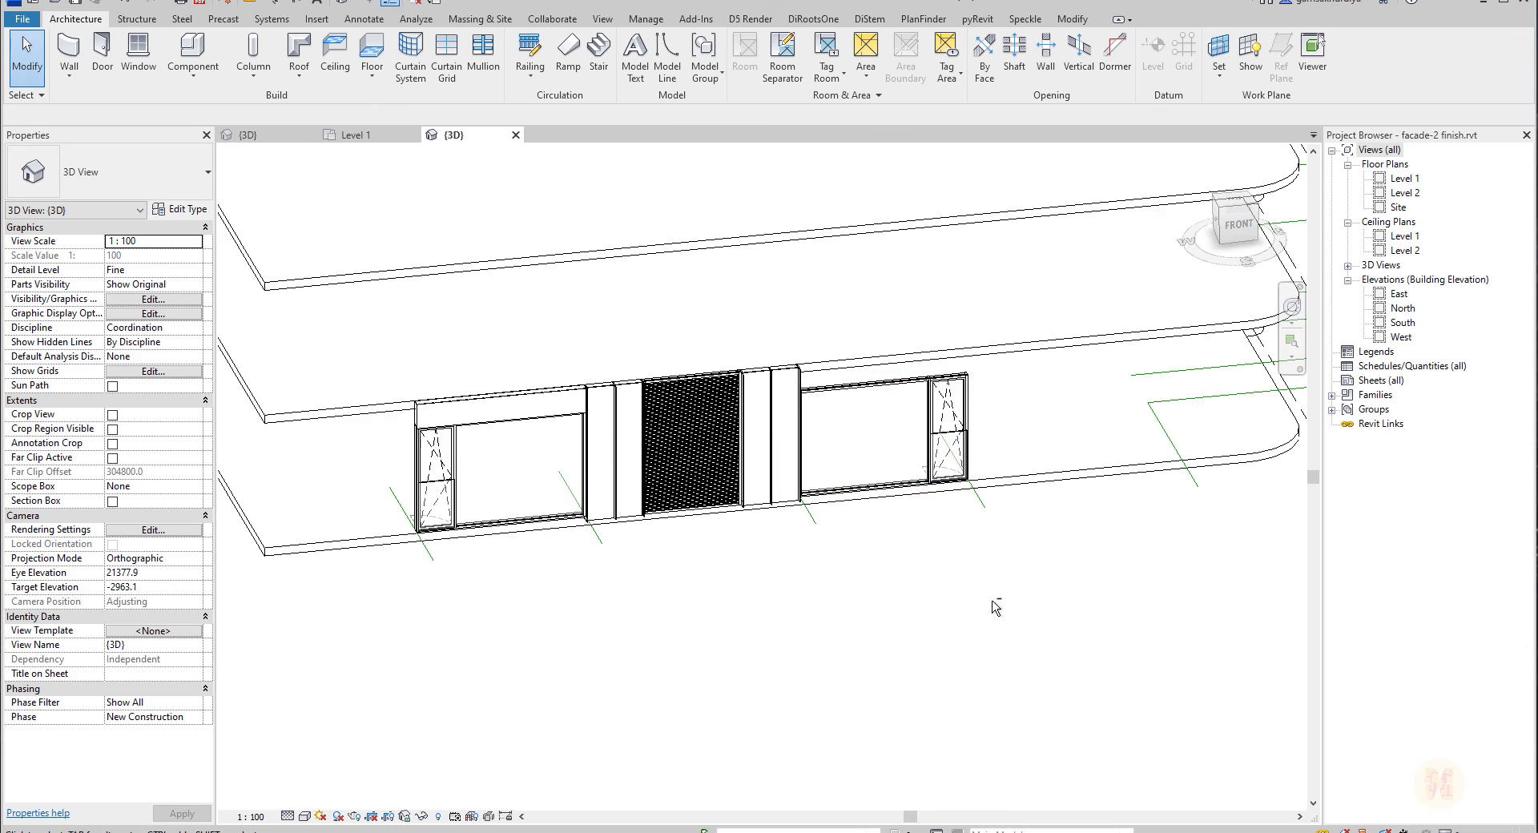
scroll(929, 610, "up", 4)
scroll(436, 417, "up", 2)
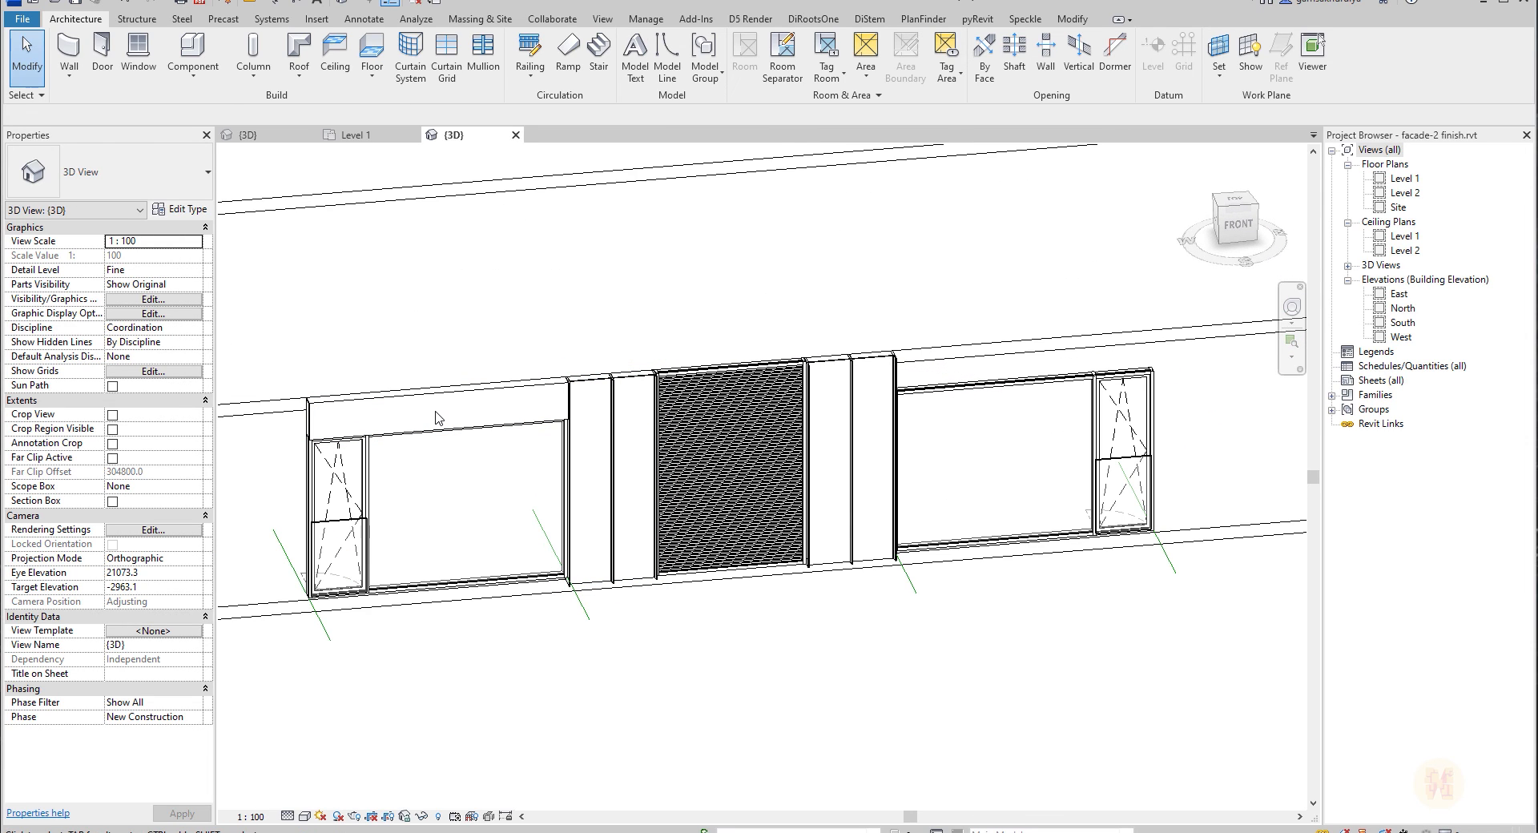
left_click(509, 386)
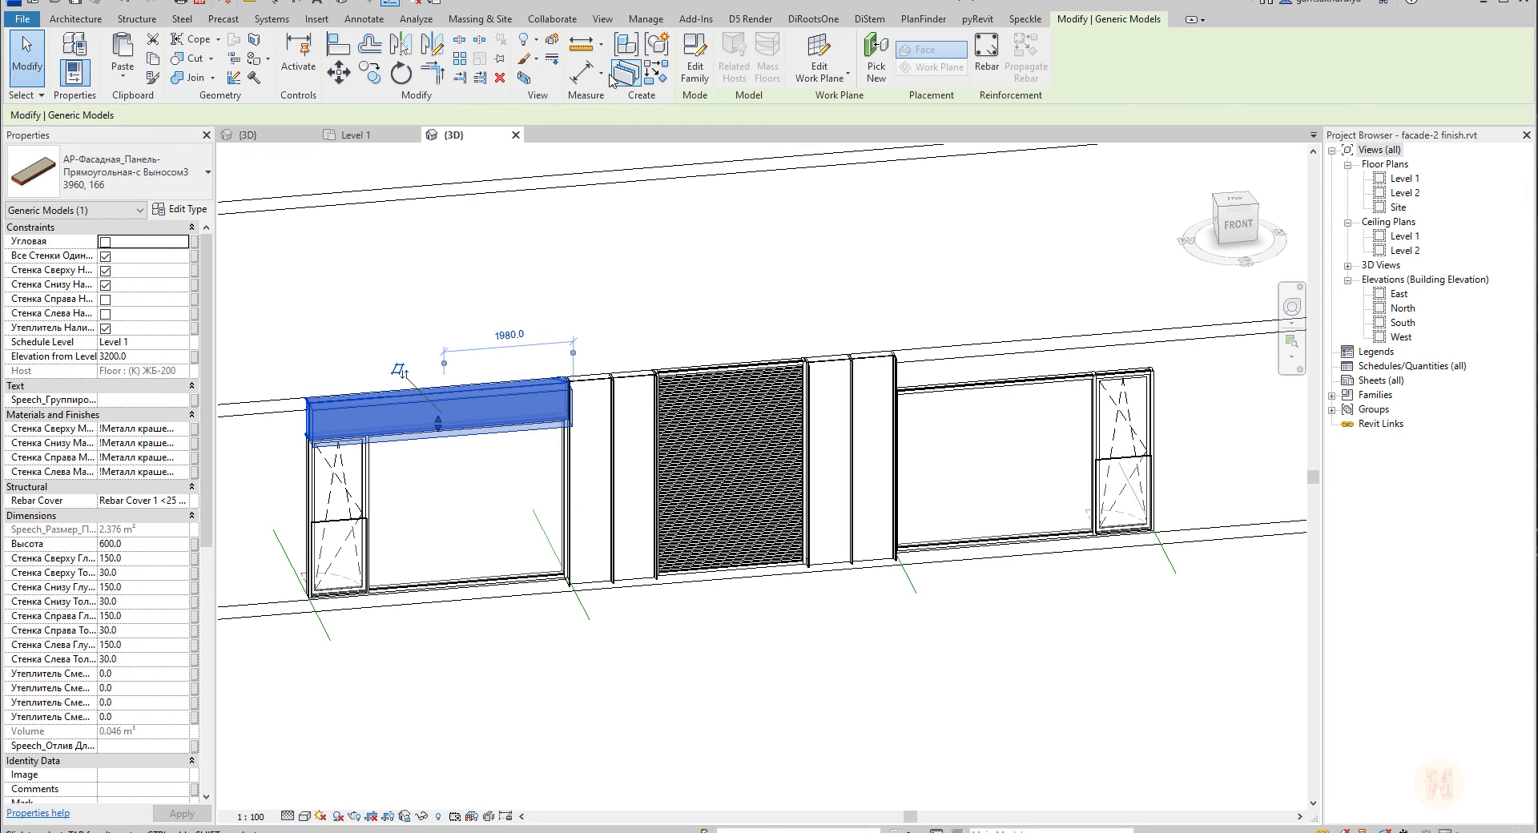
key("c")
key("o")
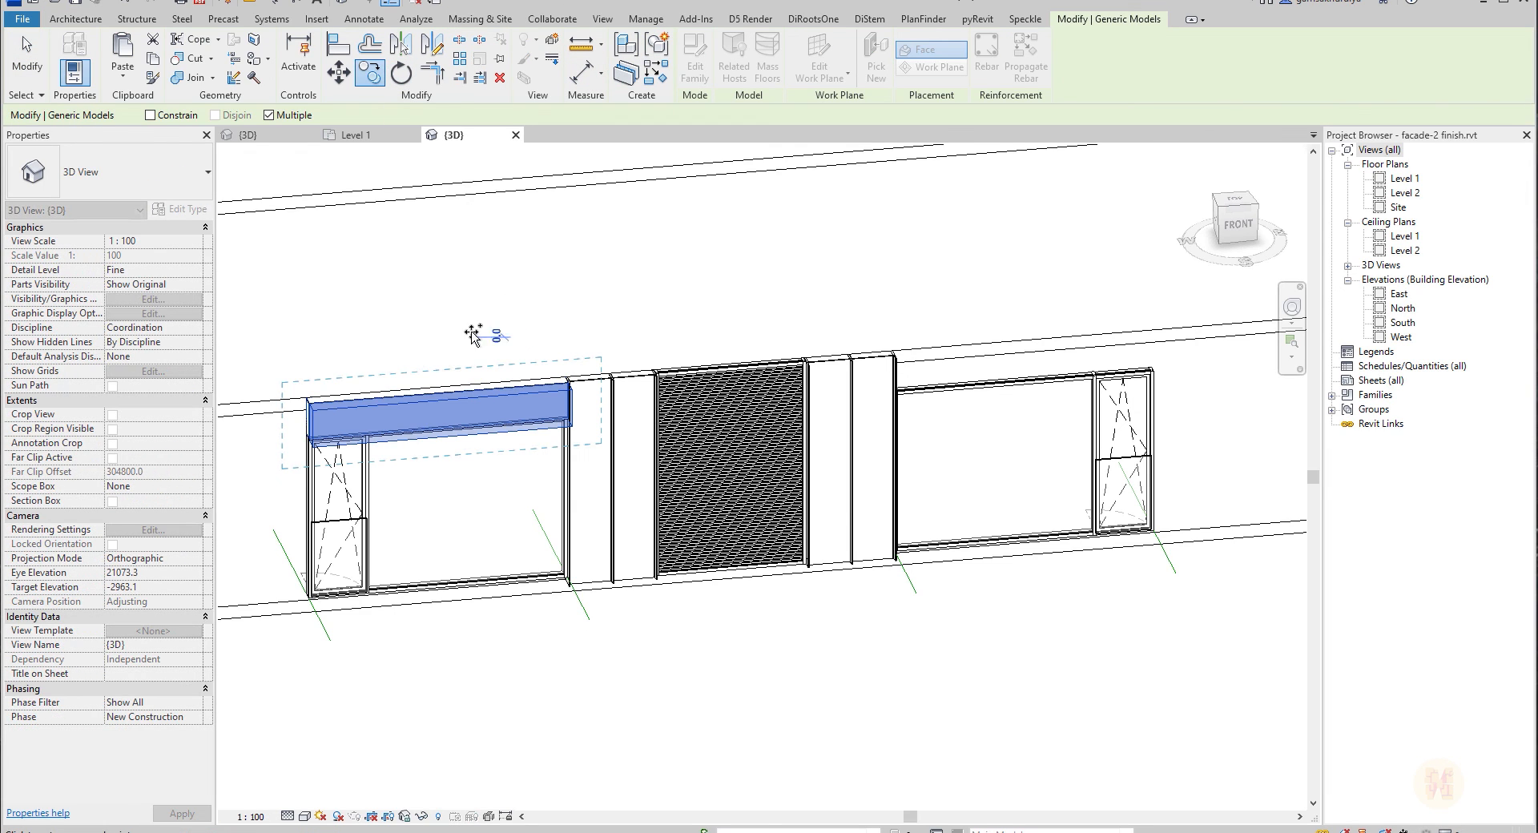
left_click(461, 336)
left_click(1115, 281)
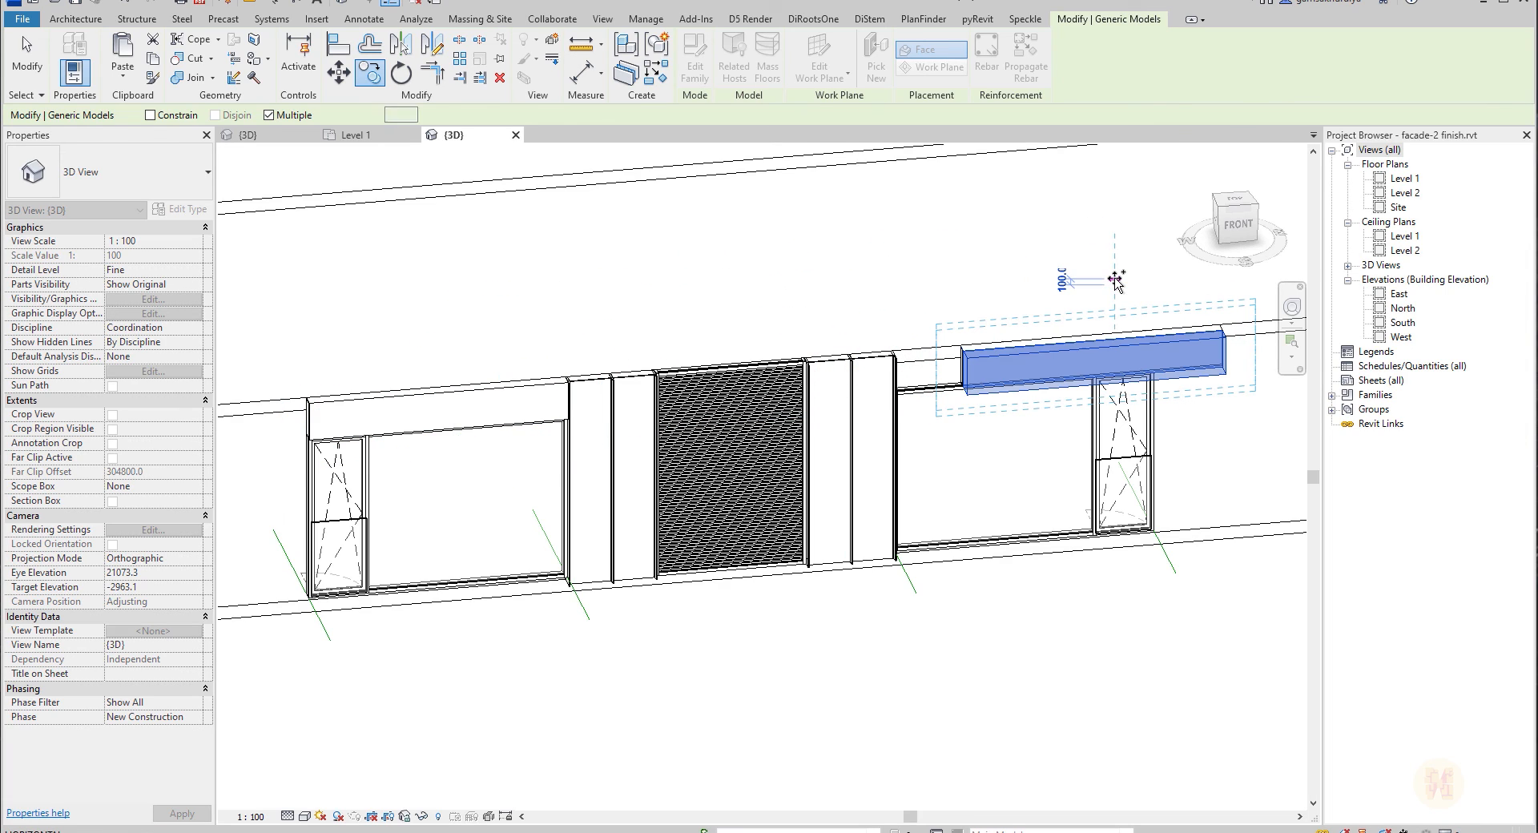
key("Escape")
key("Escape")
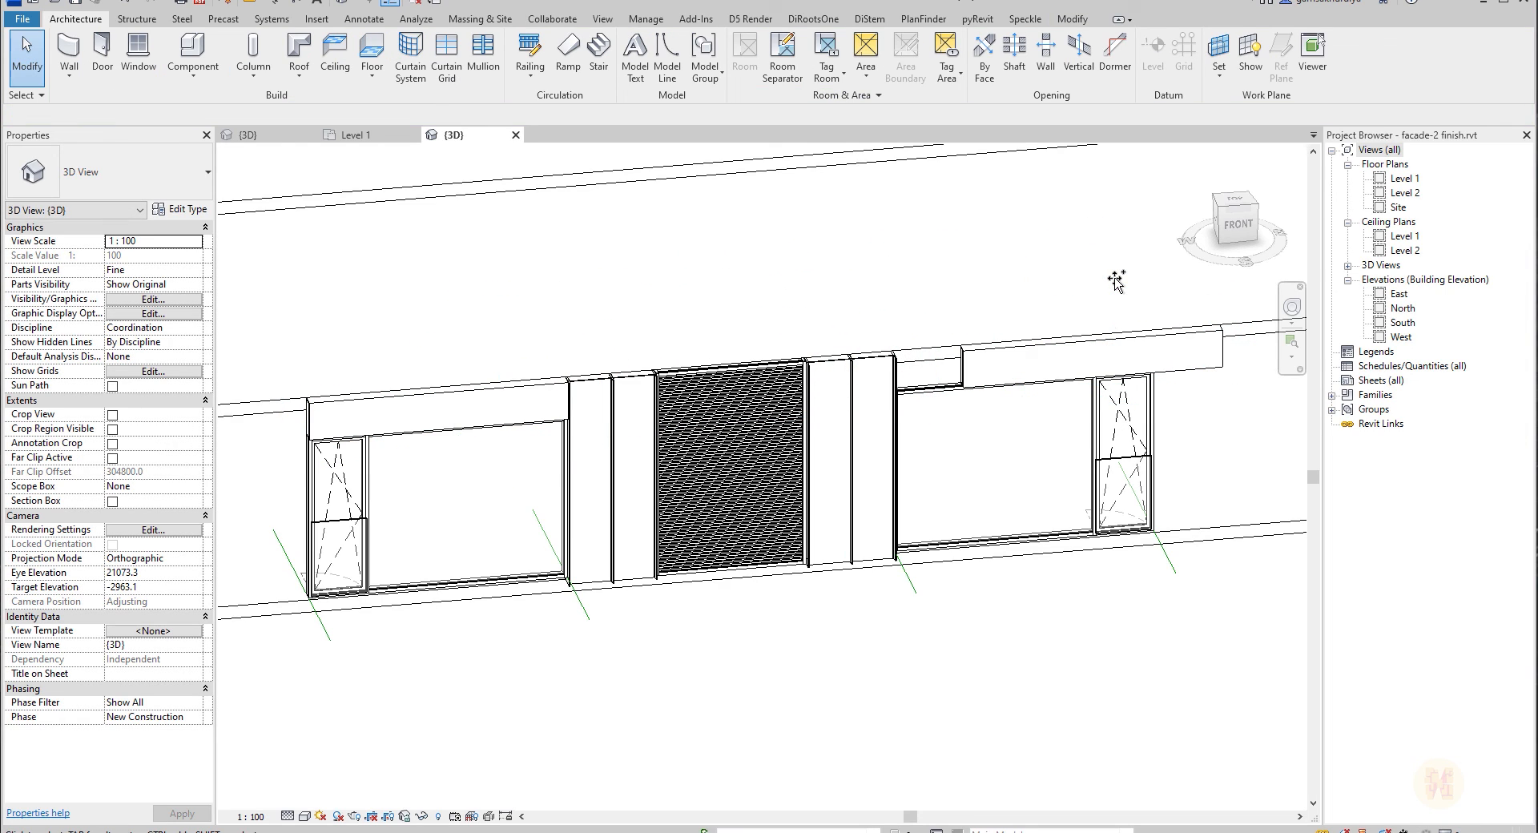
Align the copied facade panel's near end to the reference plane at the second pylon group, and check the facade's overall look.
key("a")
key("l")
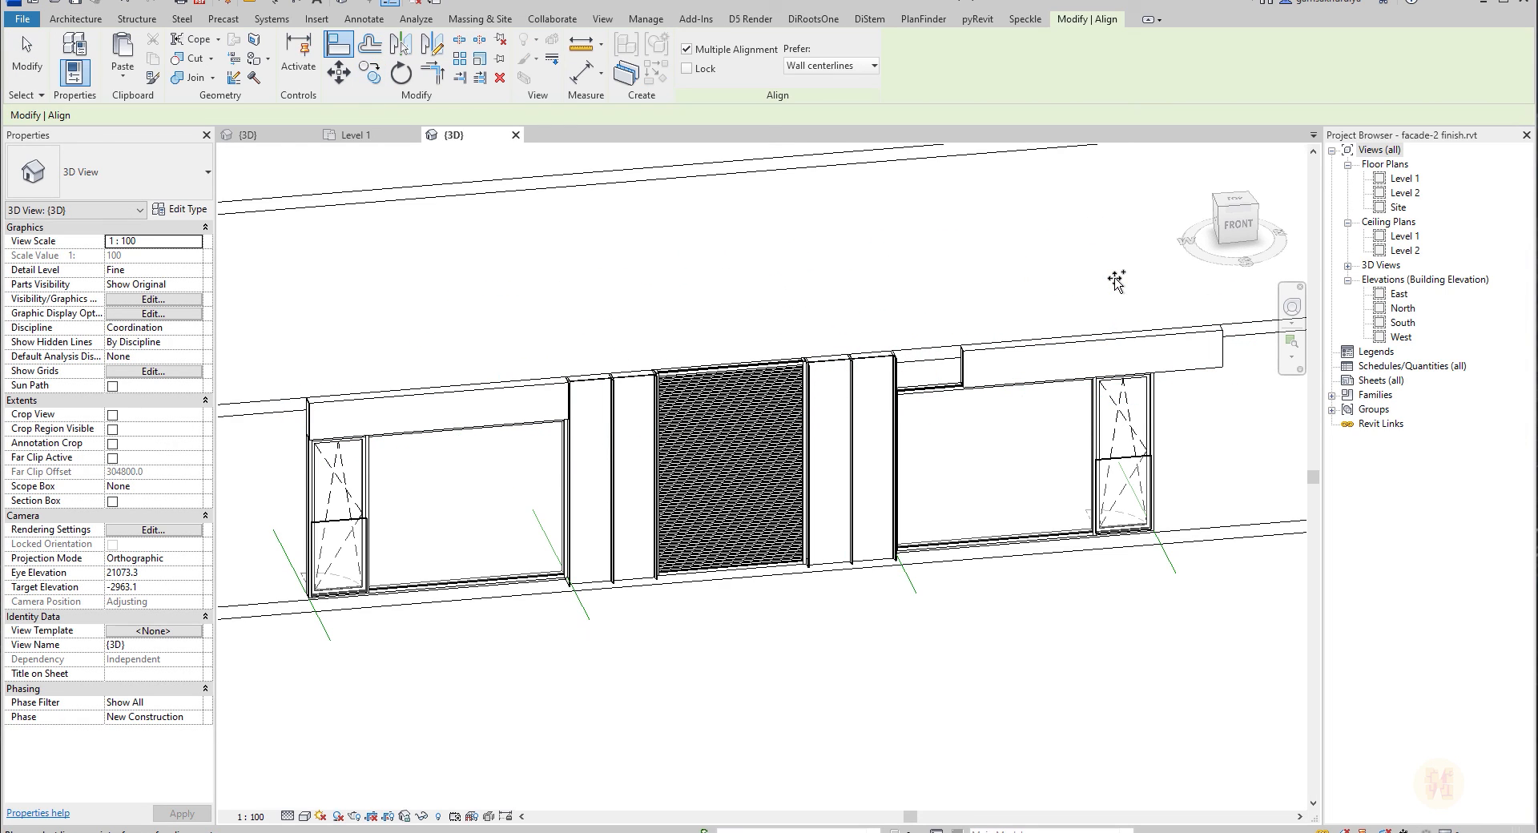
left_click(913, 590)
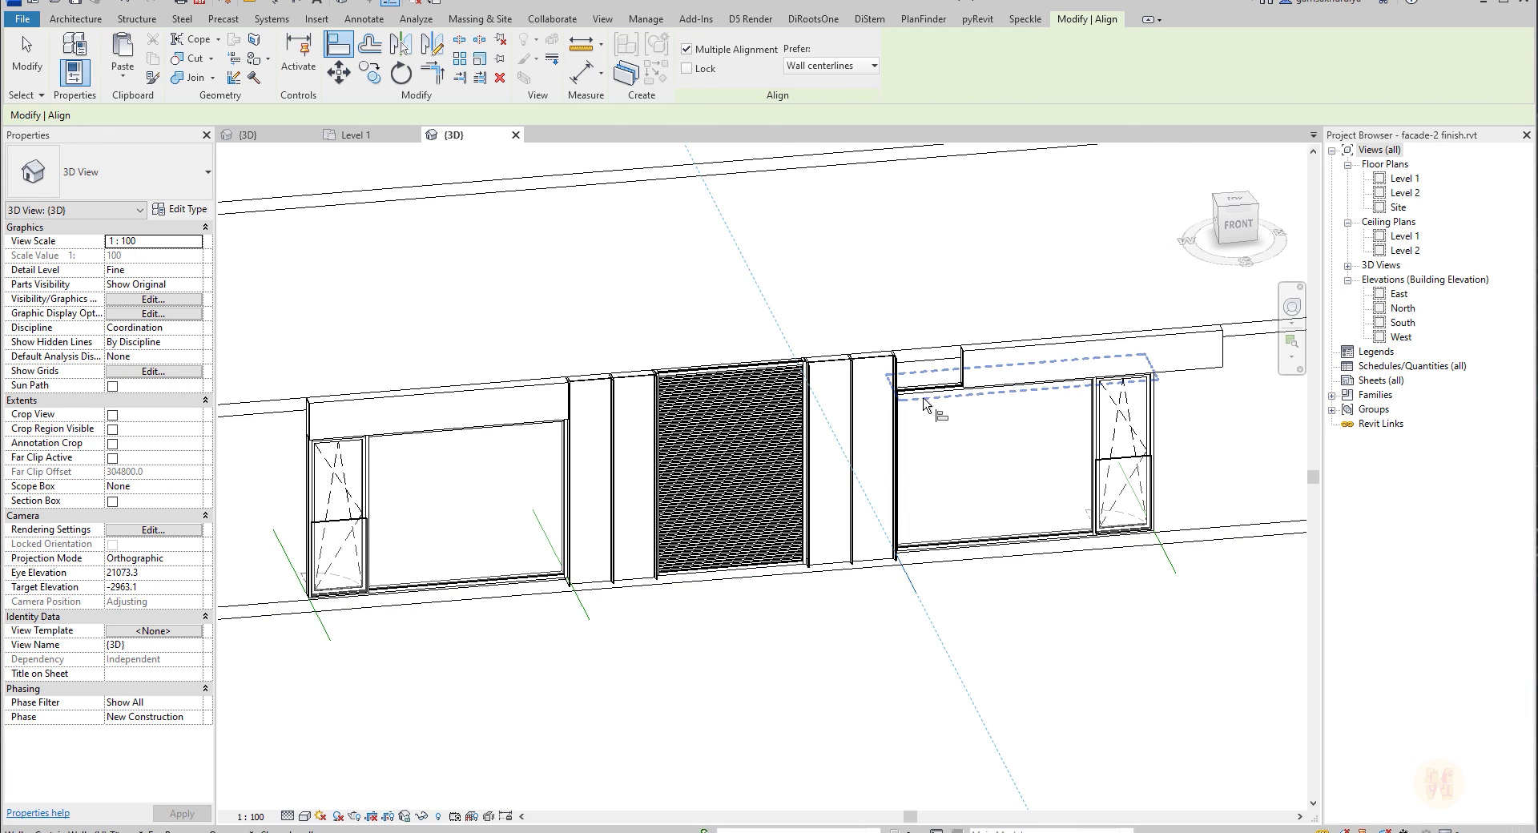
left_click(962, 375)
key("Escape")
key("Escape")
scroll(1132, 645, "down", 3)
middle_click_drag(1132, 646, 1040, 577, "shift")
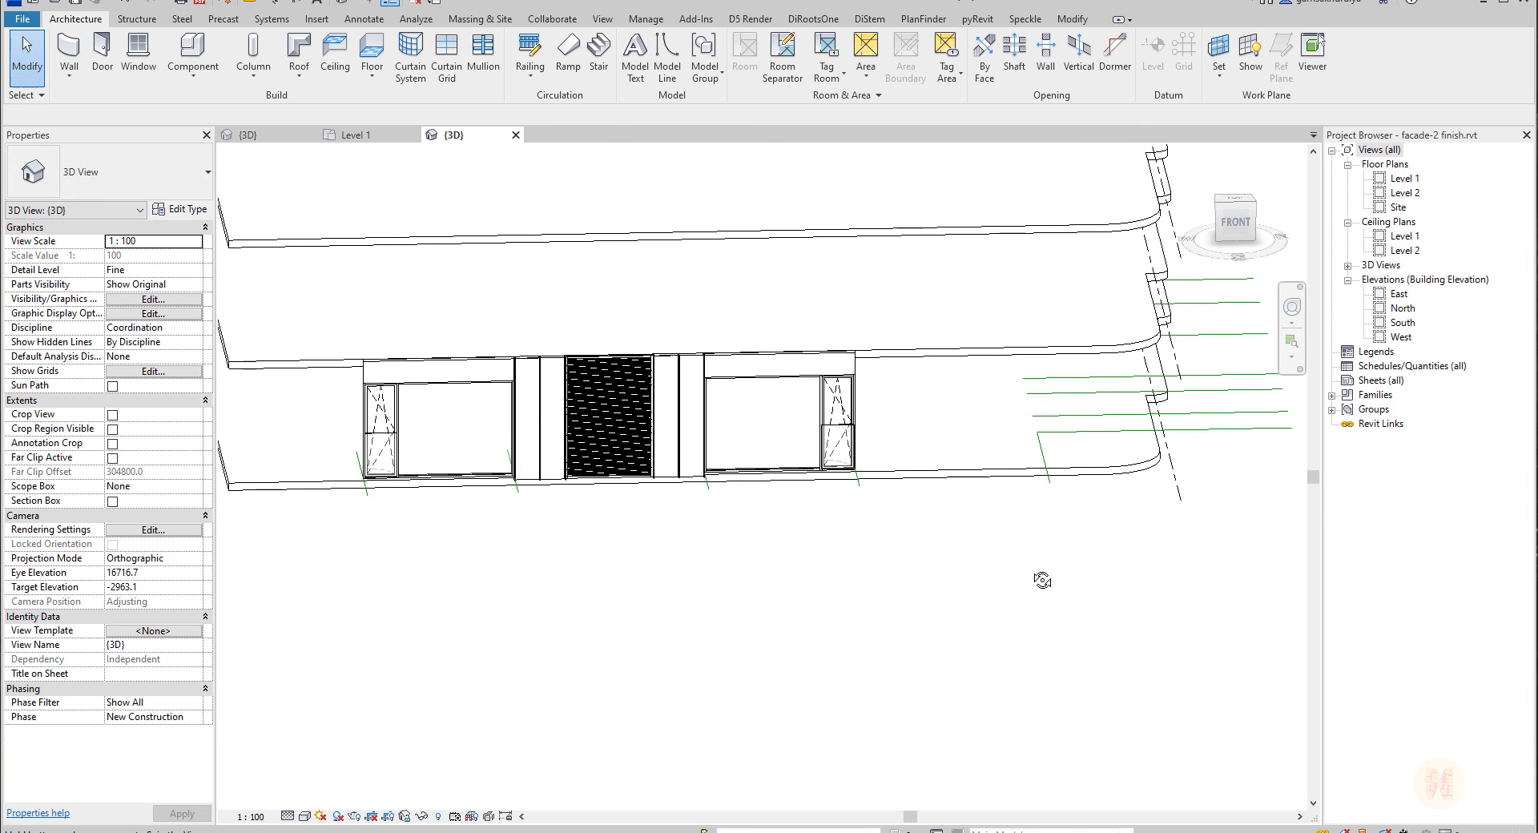
middle_click_drag(961, 457, 889, 542, "shift")
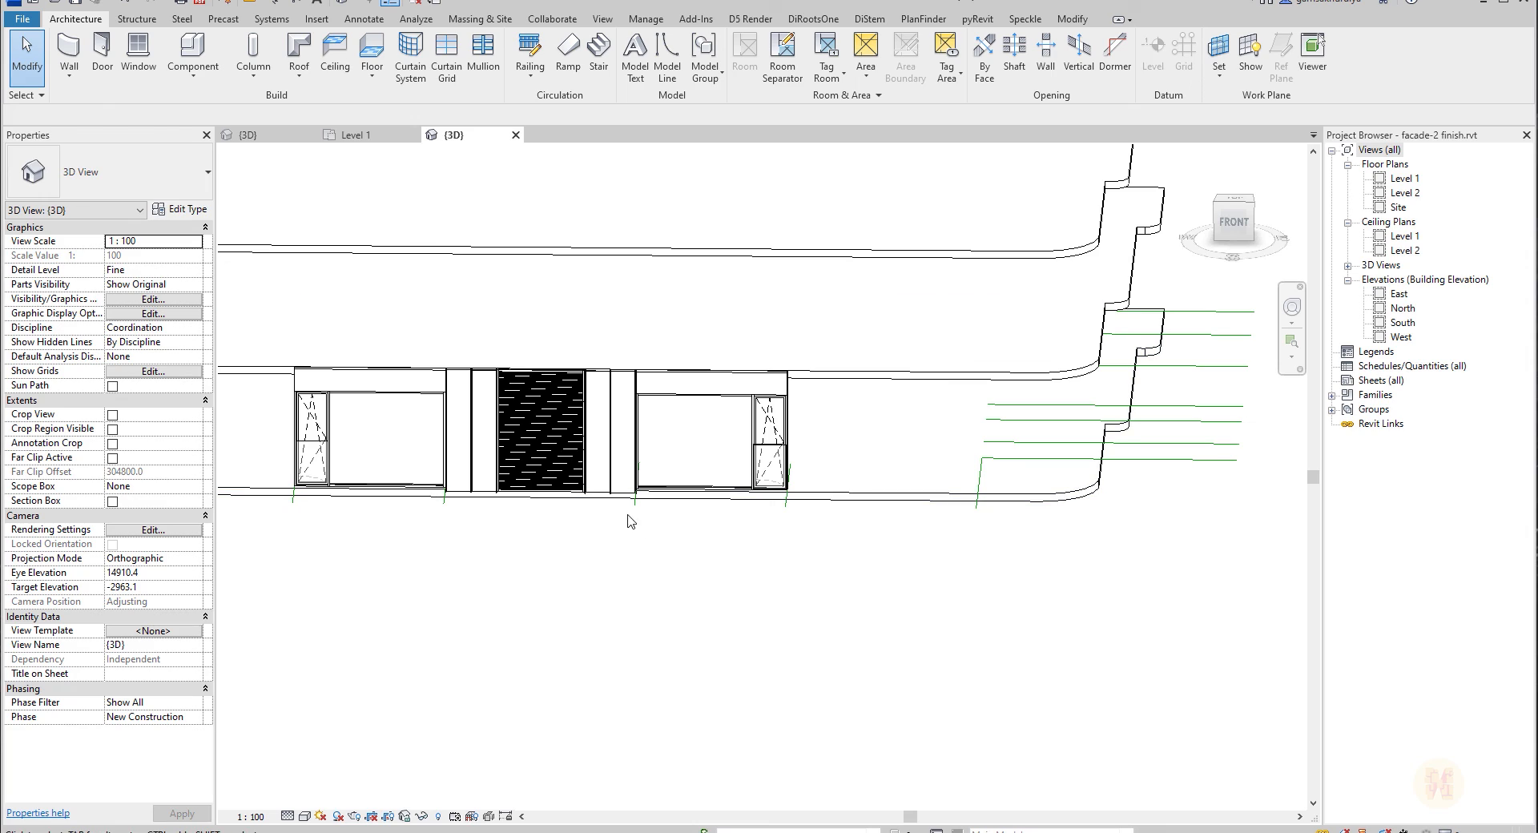
In the 3D view, select the two pylon groups together with the grille between them, and open the Level 1 plan.
scroll(545, 393, "up", 5)
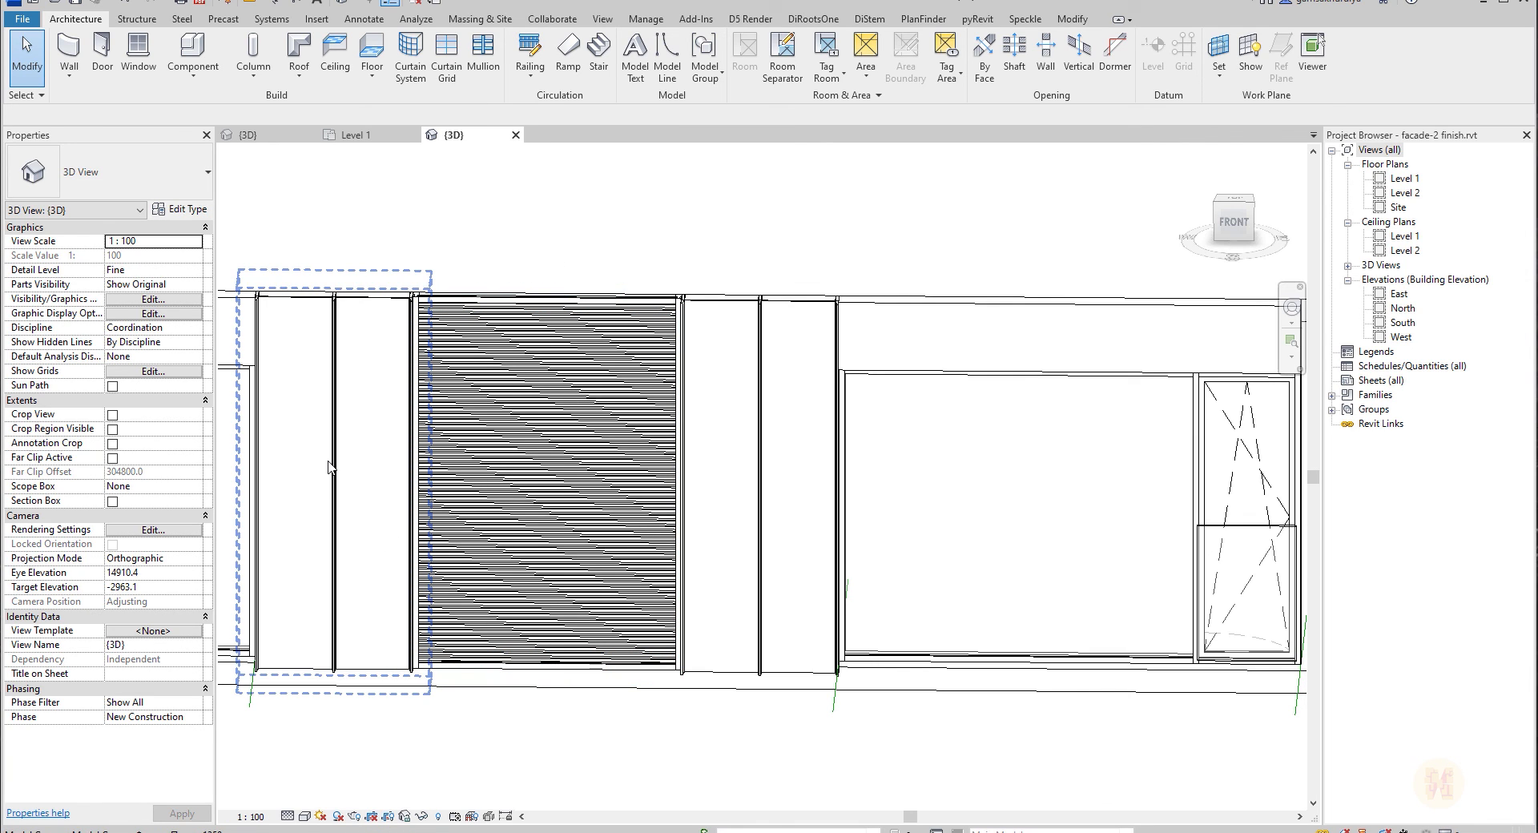
left_click(401, 426)
scroll(493, 420, "down", 3)
key("Escape")
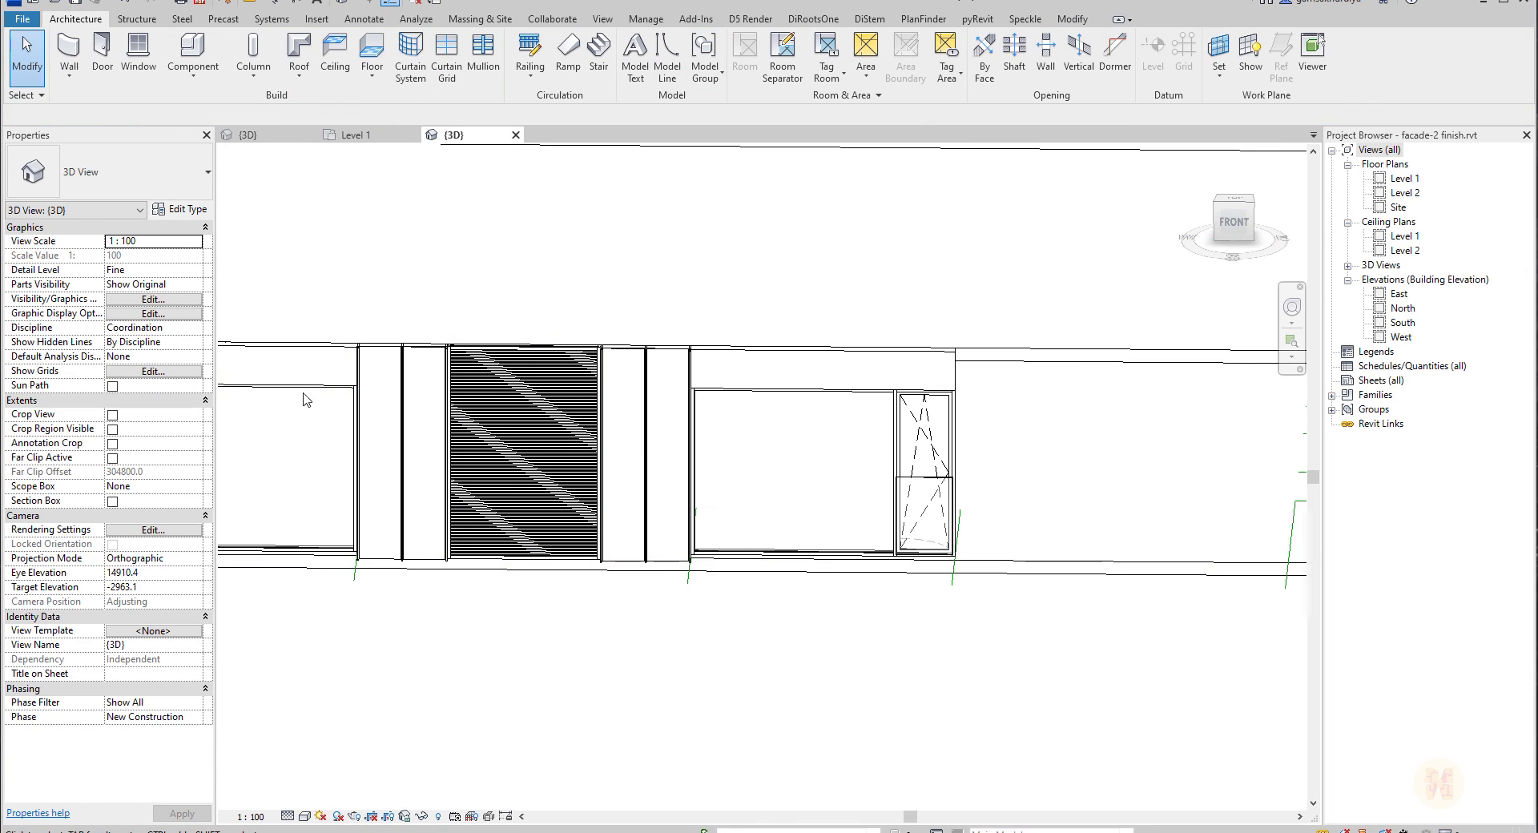
left_click_drag(321, 282, 750, 673)
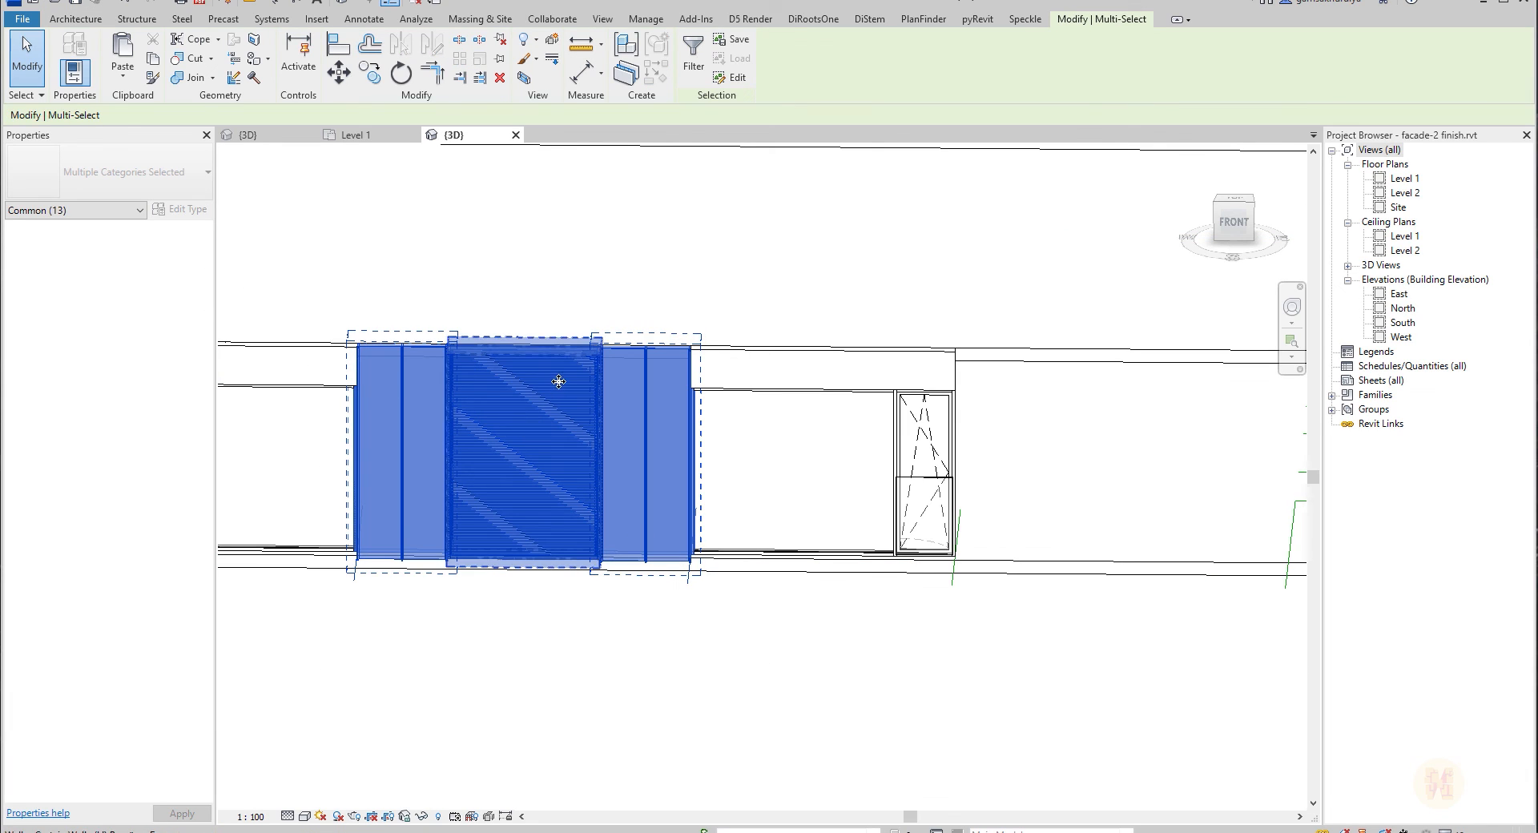
left_click(358, 135)
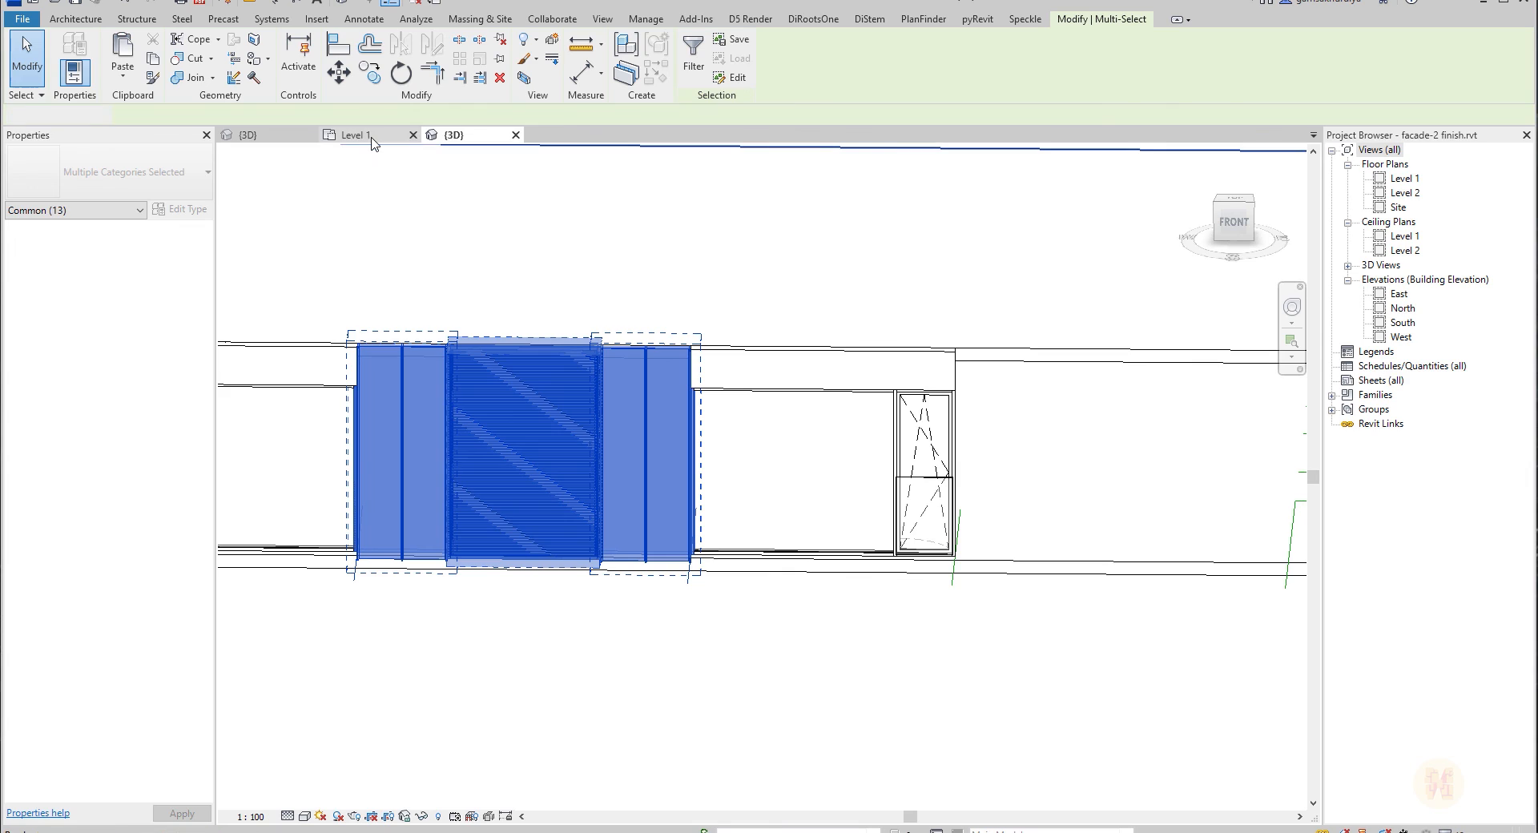
scroll(519, 513, "down", 2)
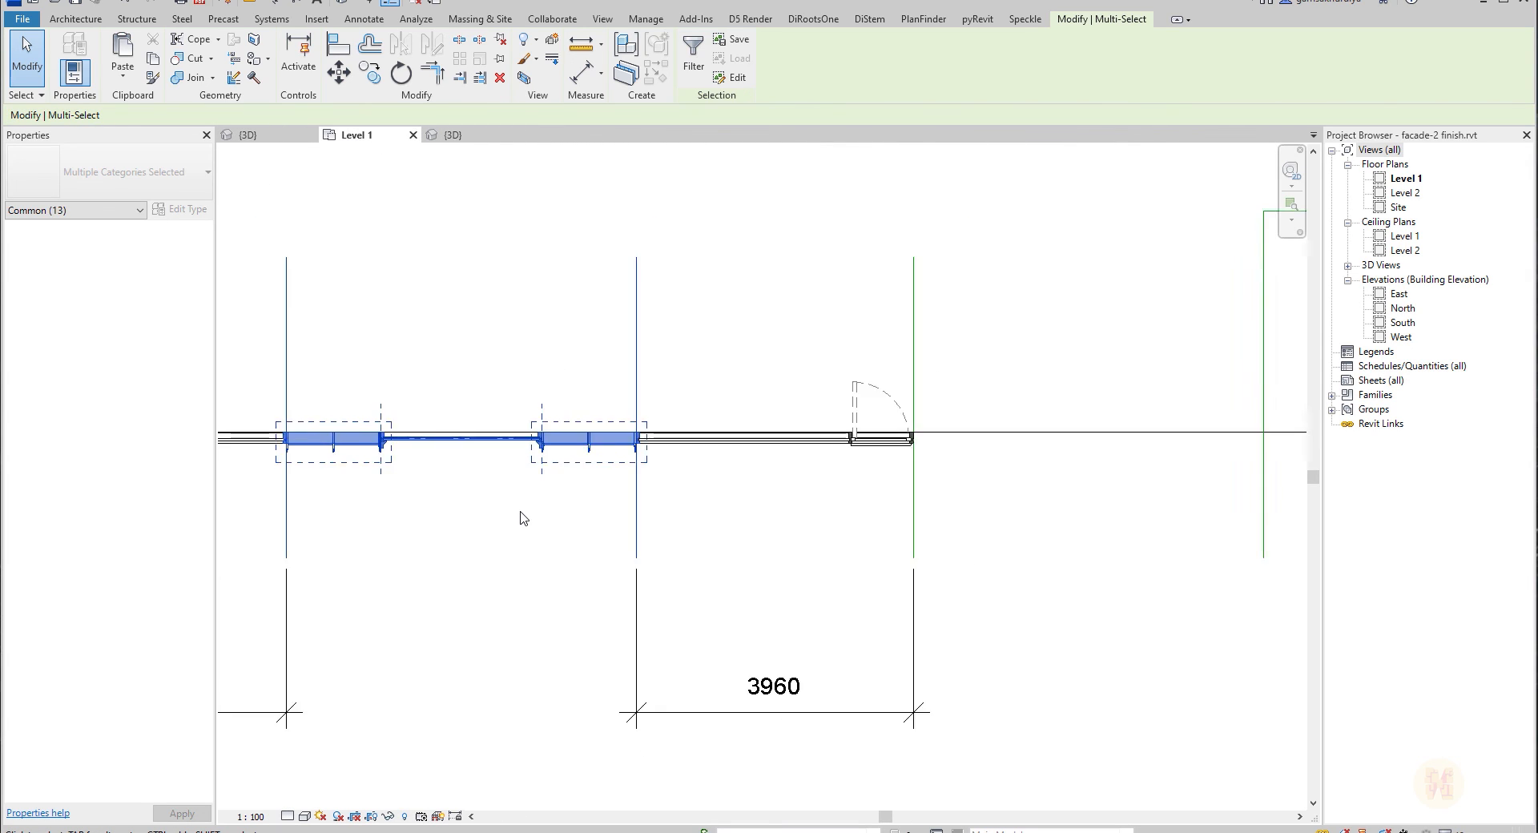
middle_click_drag(473, 574, 615, 591)
left_click(414, 530)
left_click_drag(422, 513, 792, 423)
scroll(420, 488, "up", 2)
scroll(420, 488, "up", 2)
left_click(421, 488)
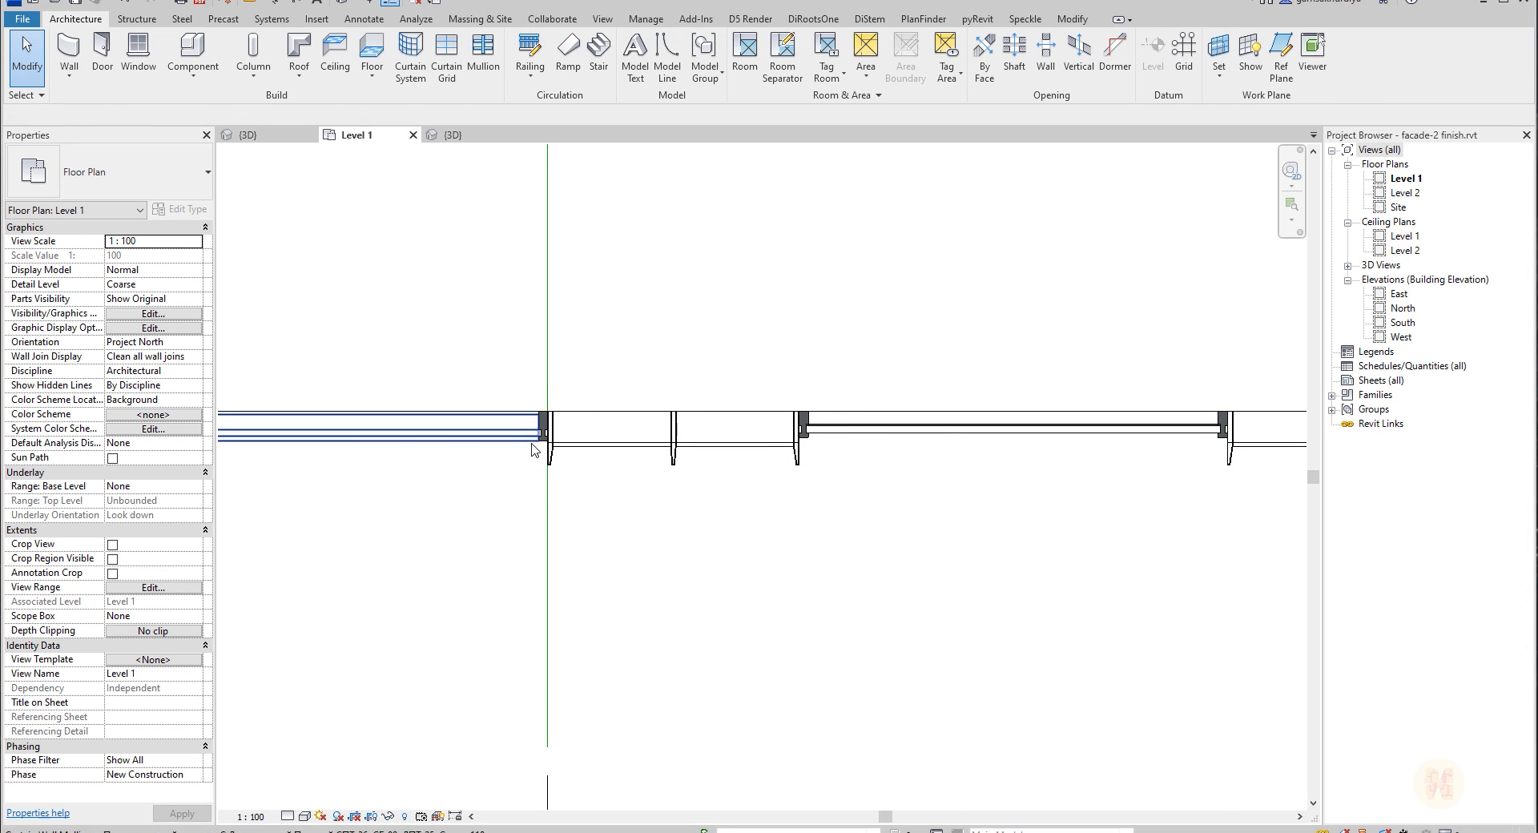
Copy the two pylon groups and the grille between them so they start at the reference plane ending the second window bay.
left_click(571, 451)
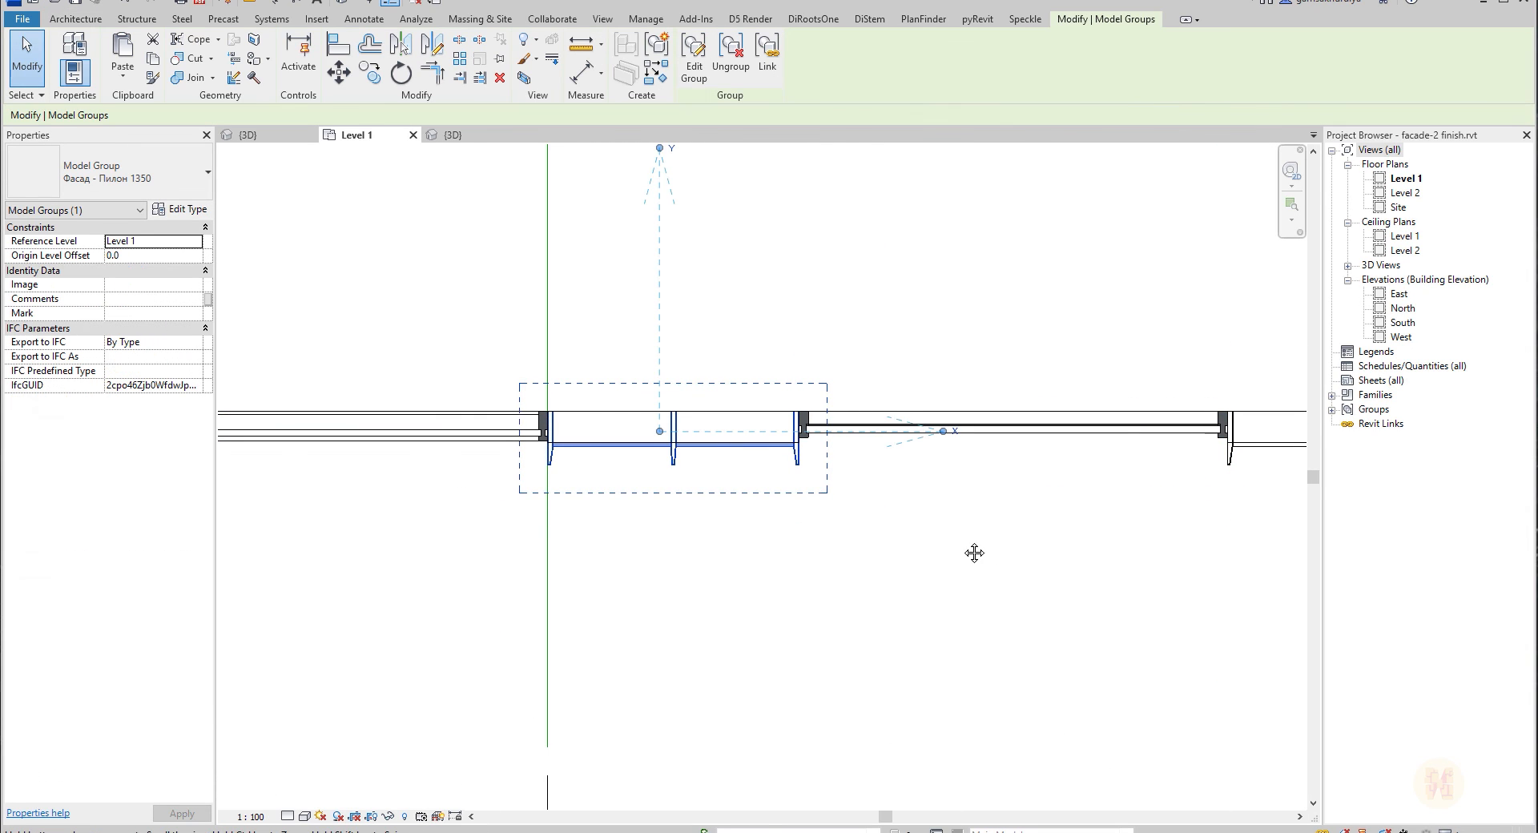
middle_click_drag(975, 553, 723, 545)
left_click(1065, 445, "ctrl")
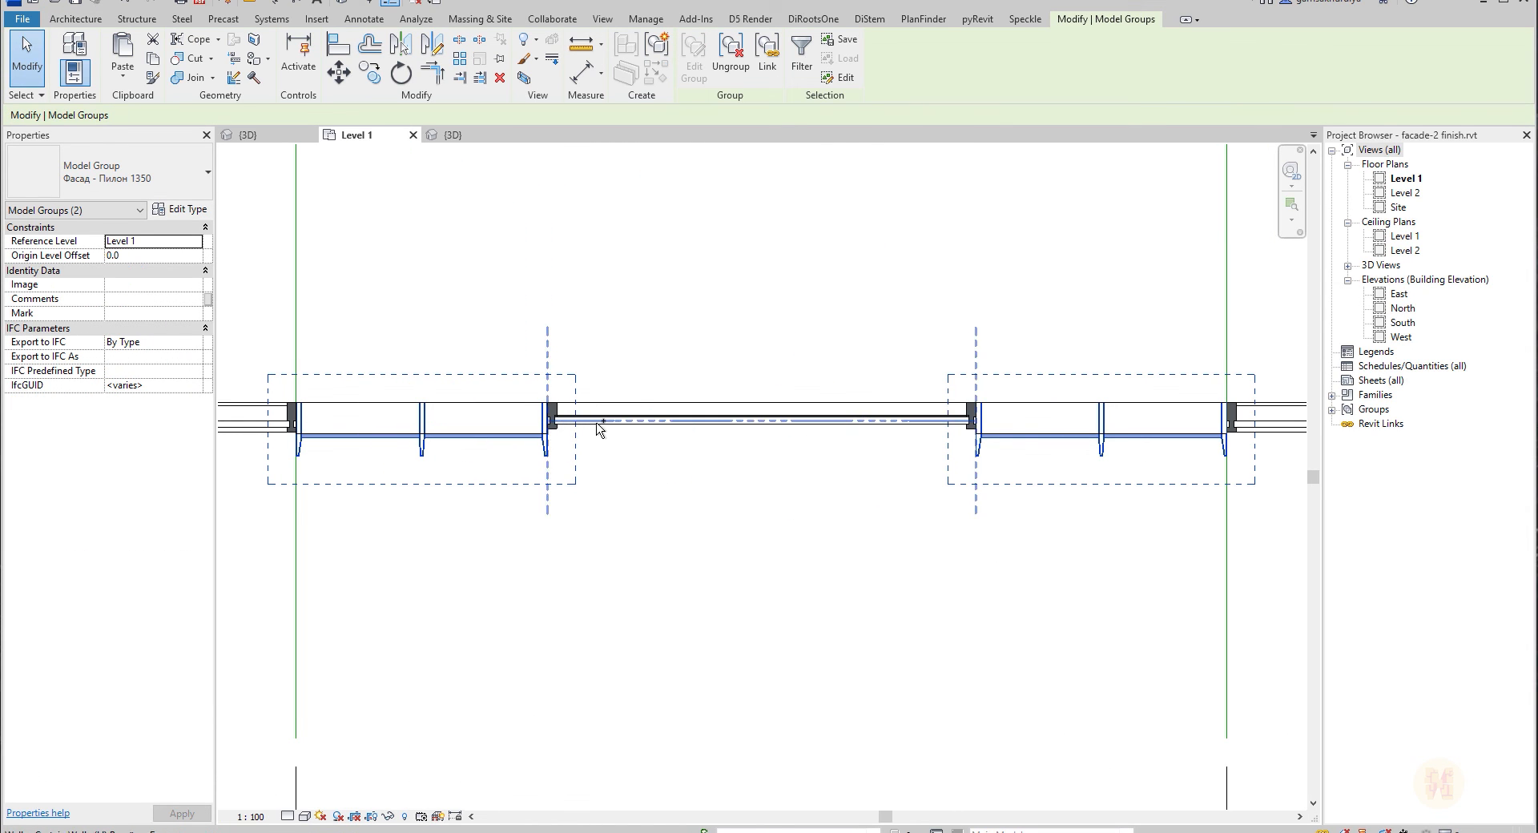
left_click(601, 422, "ctrl")
scroll(737, 540, "down", 2)
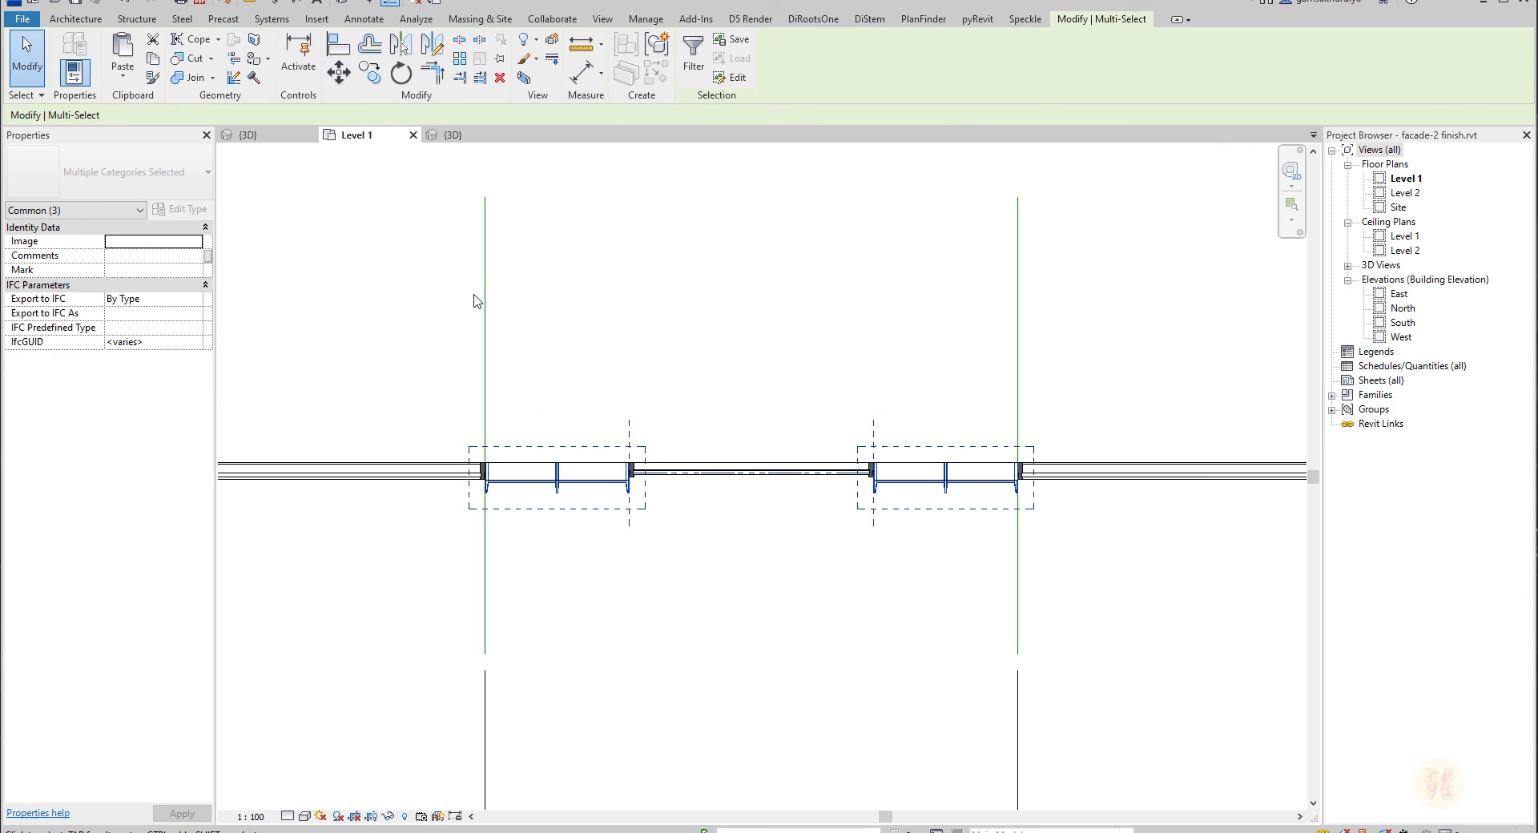
left_click(369, 72)
left_click(485, 560)
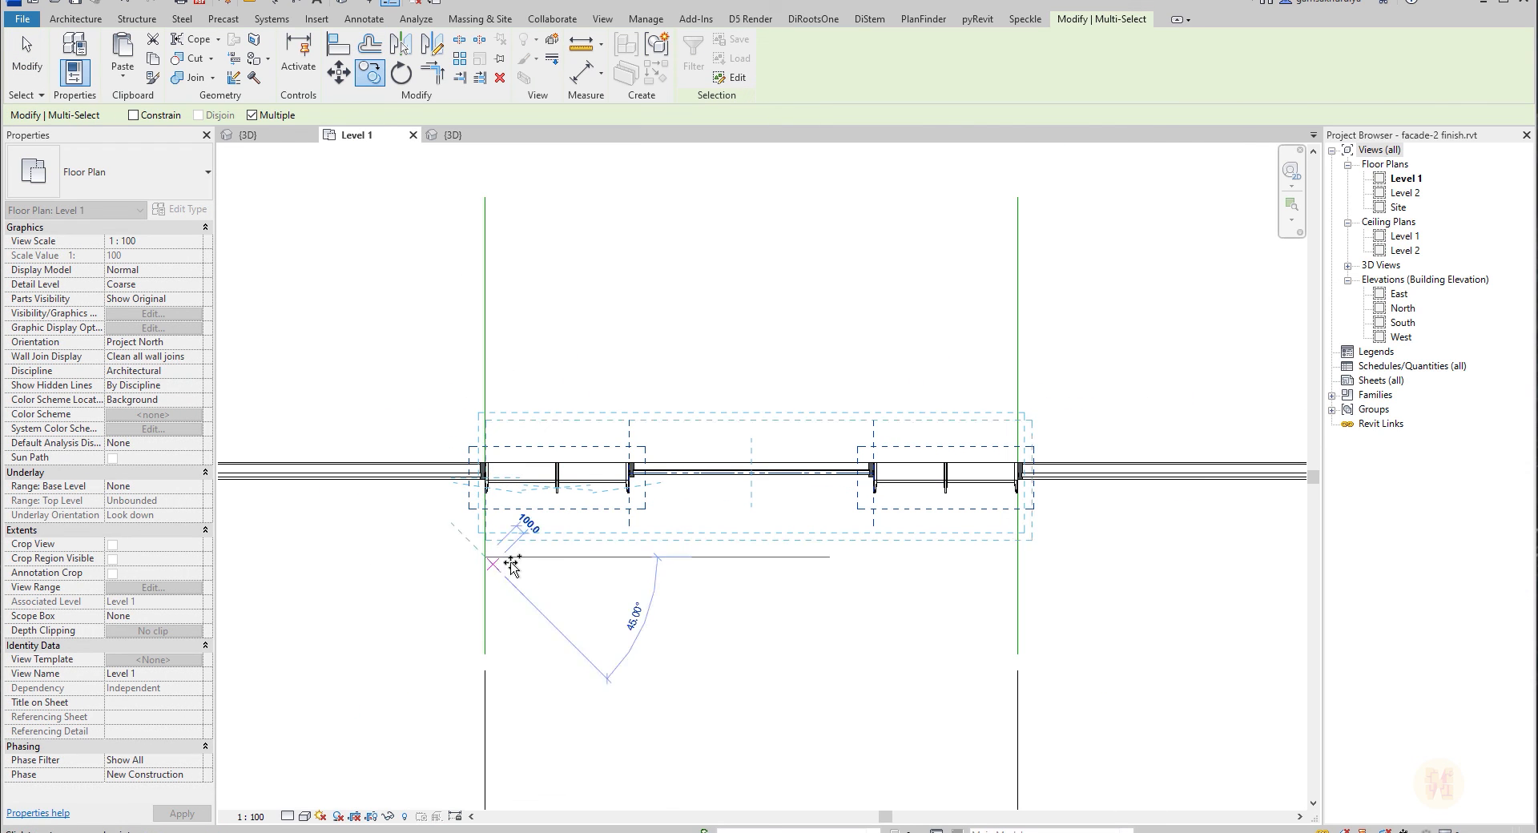
middle_click_drag(1018, 583, 423, 564)
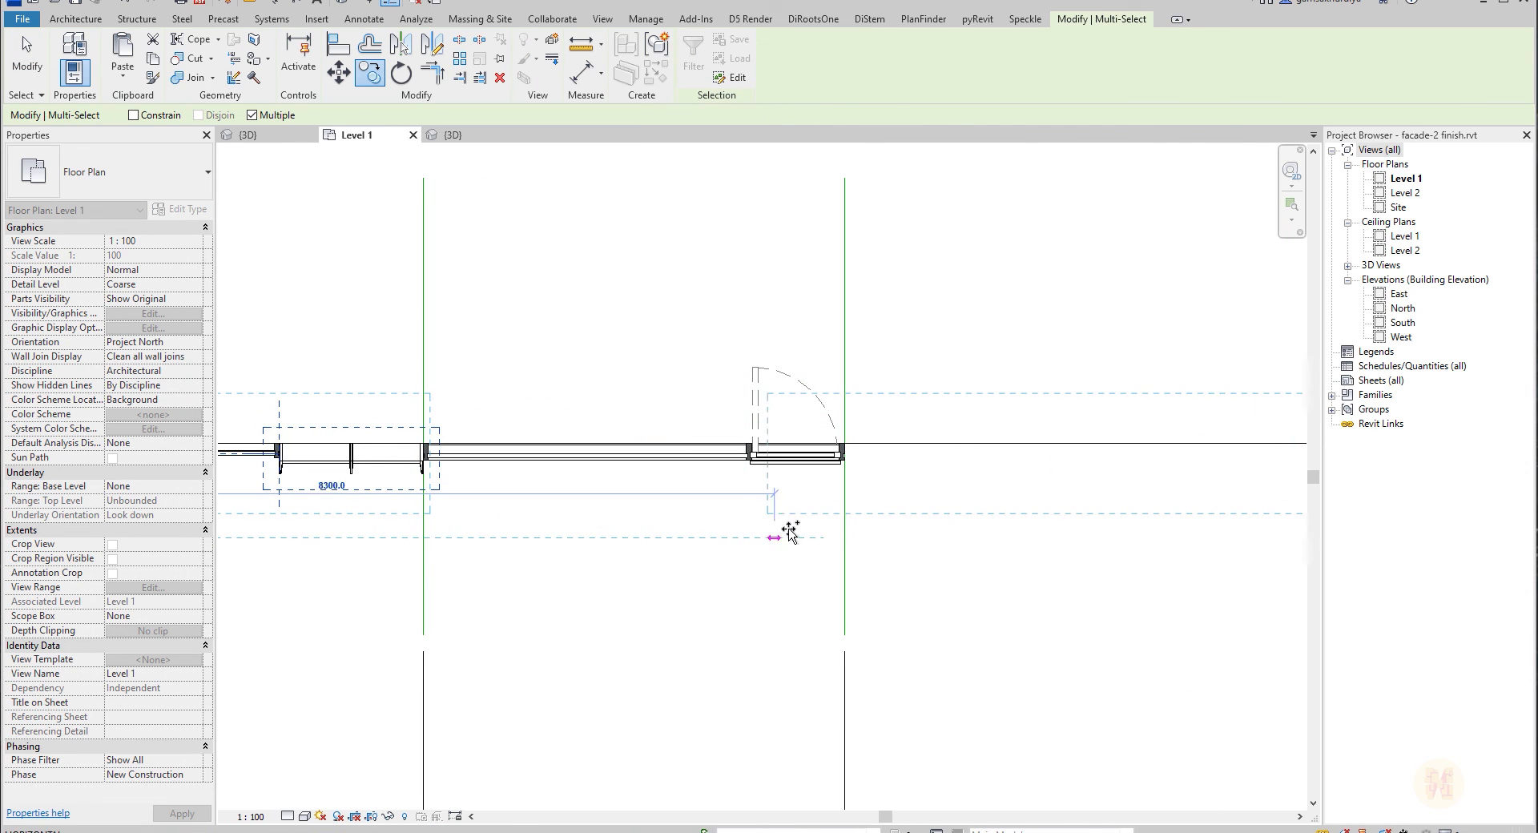
left_click(850, 535)
key("Escape")
key("Escape")
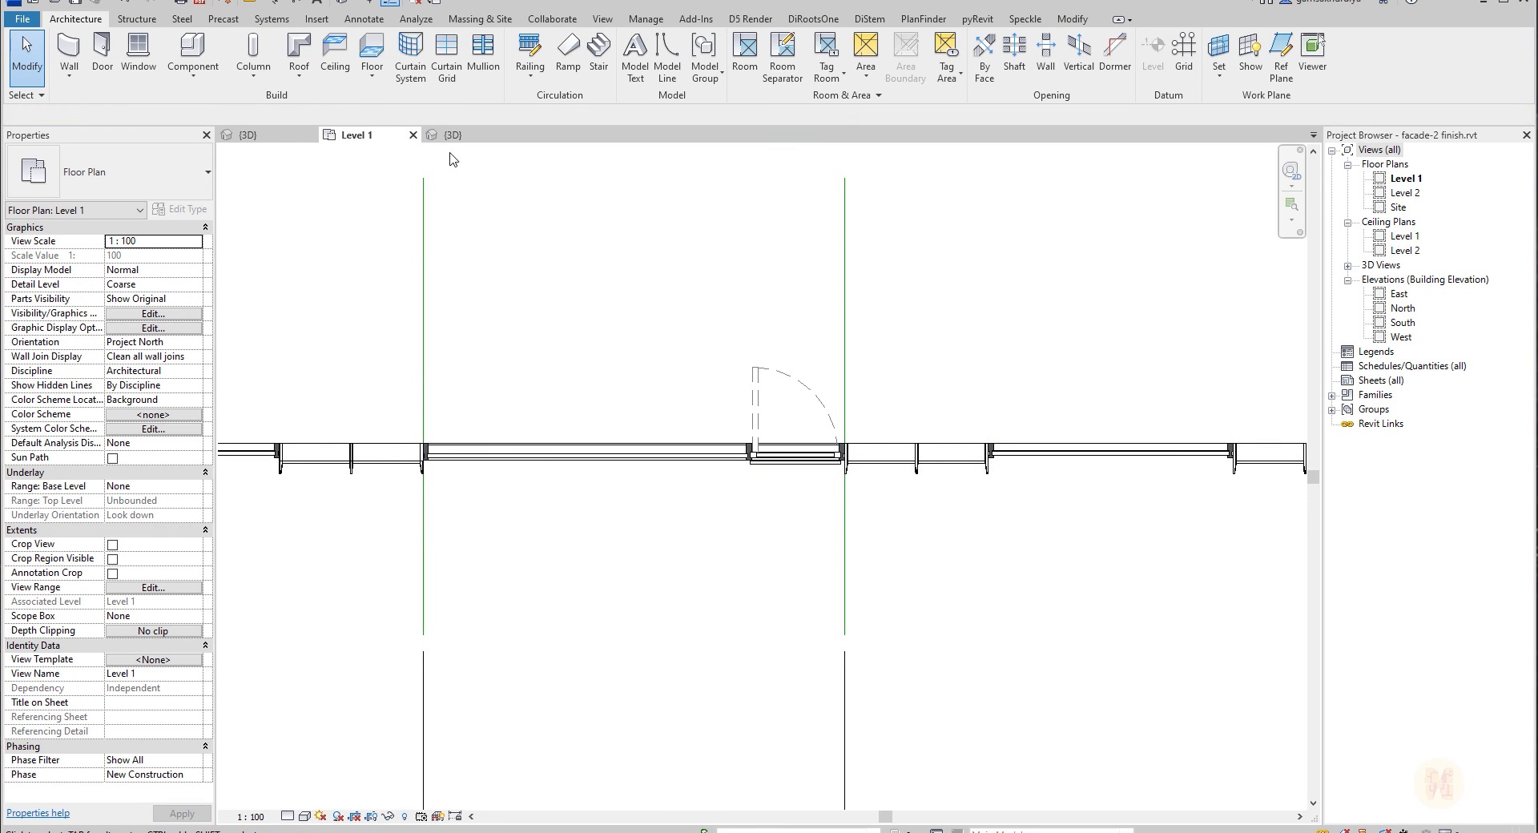
Examine the rounded corner beyond the copied pylon groups in the 3D view and in the Level 1 plan.
left_click(449, 137)
middle_click_drag(1144, 753, 970, 557)
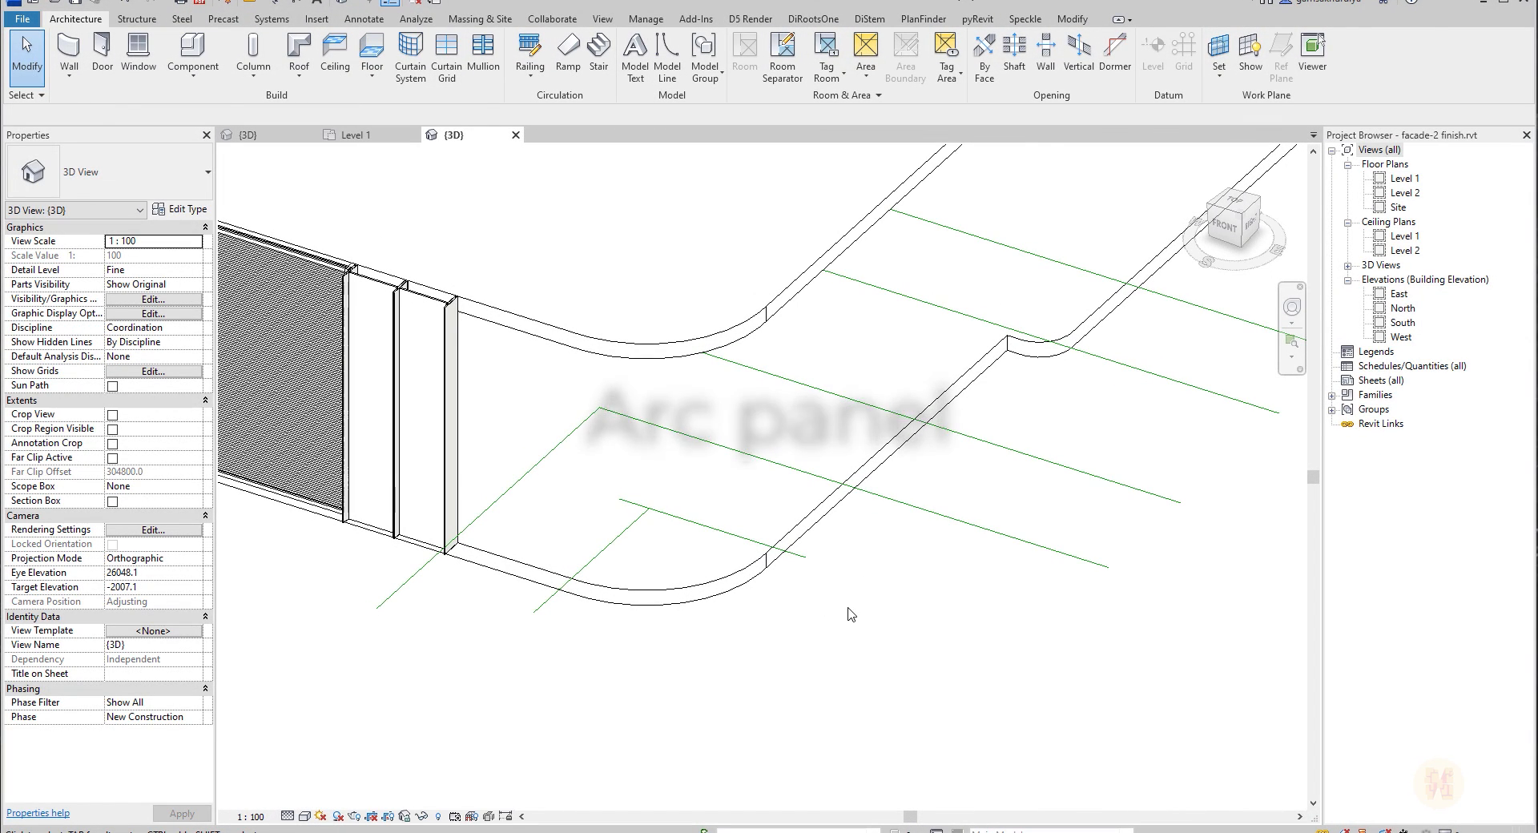
left_click(381, 141)
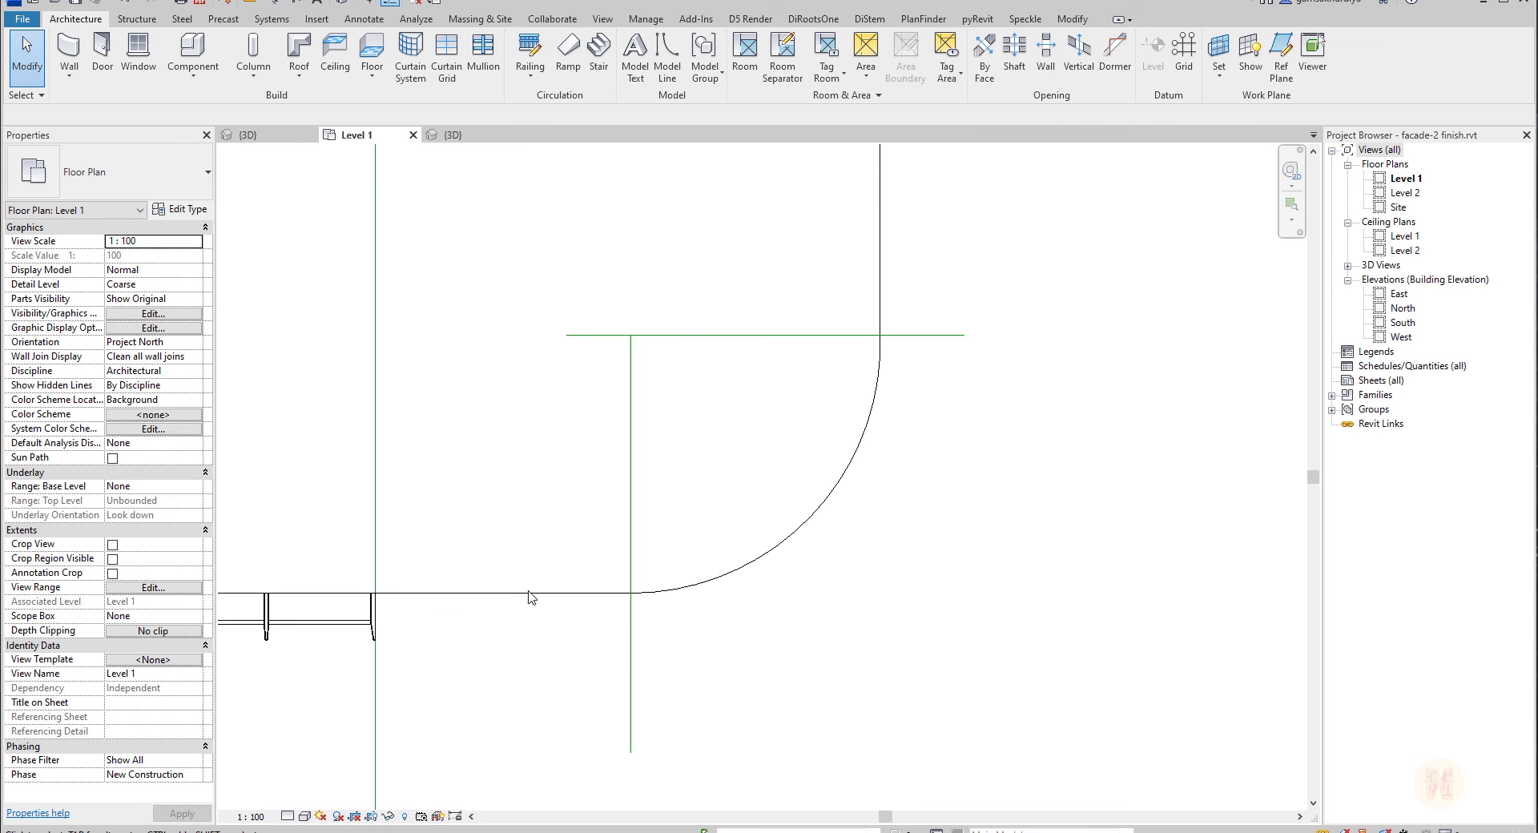
middle_click_drag(551, 647, 541, 745)
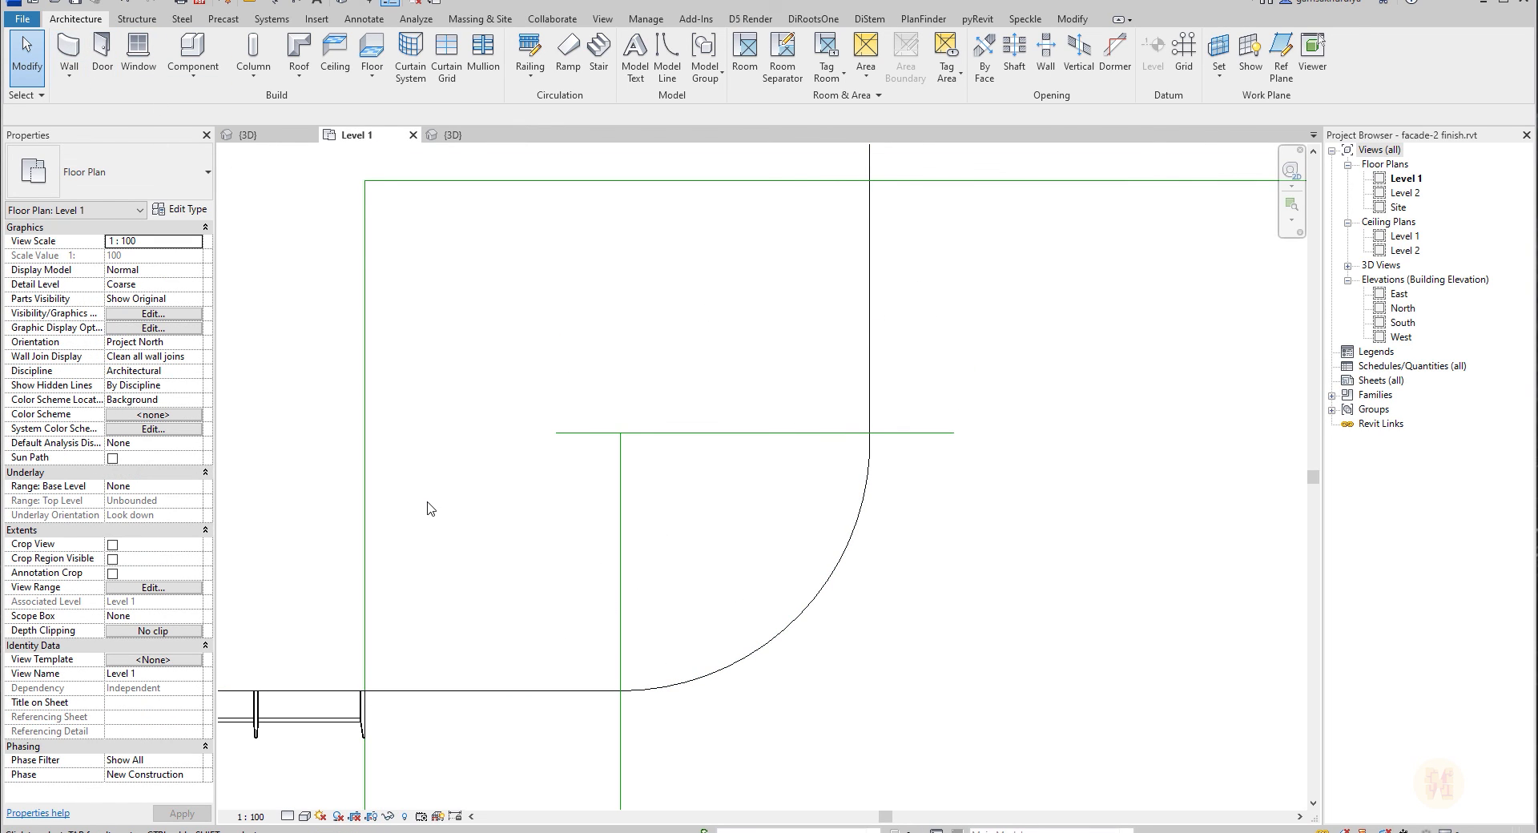
scroll(430, 509, "down", 5)
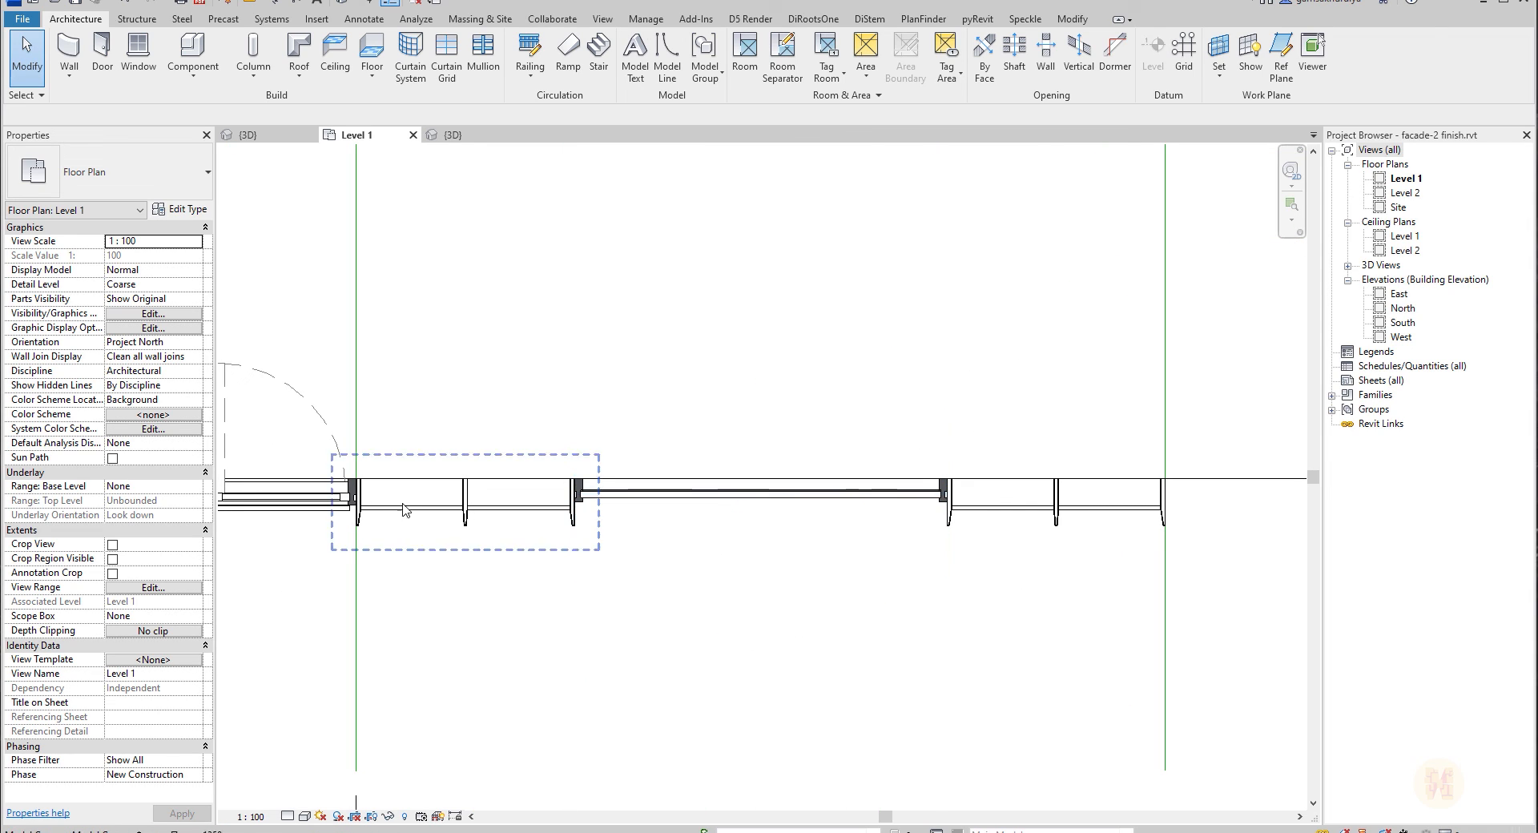
middle_click_drag(442, 499, 900, 497)
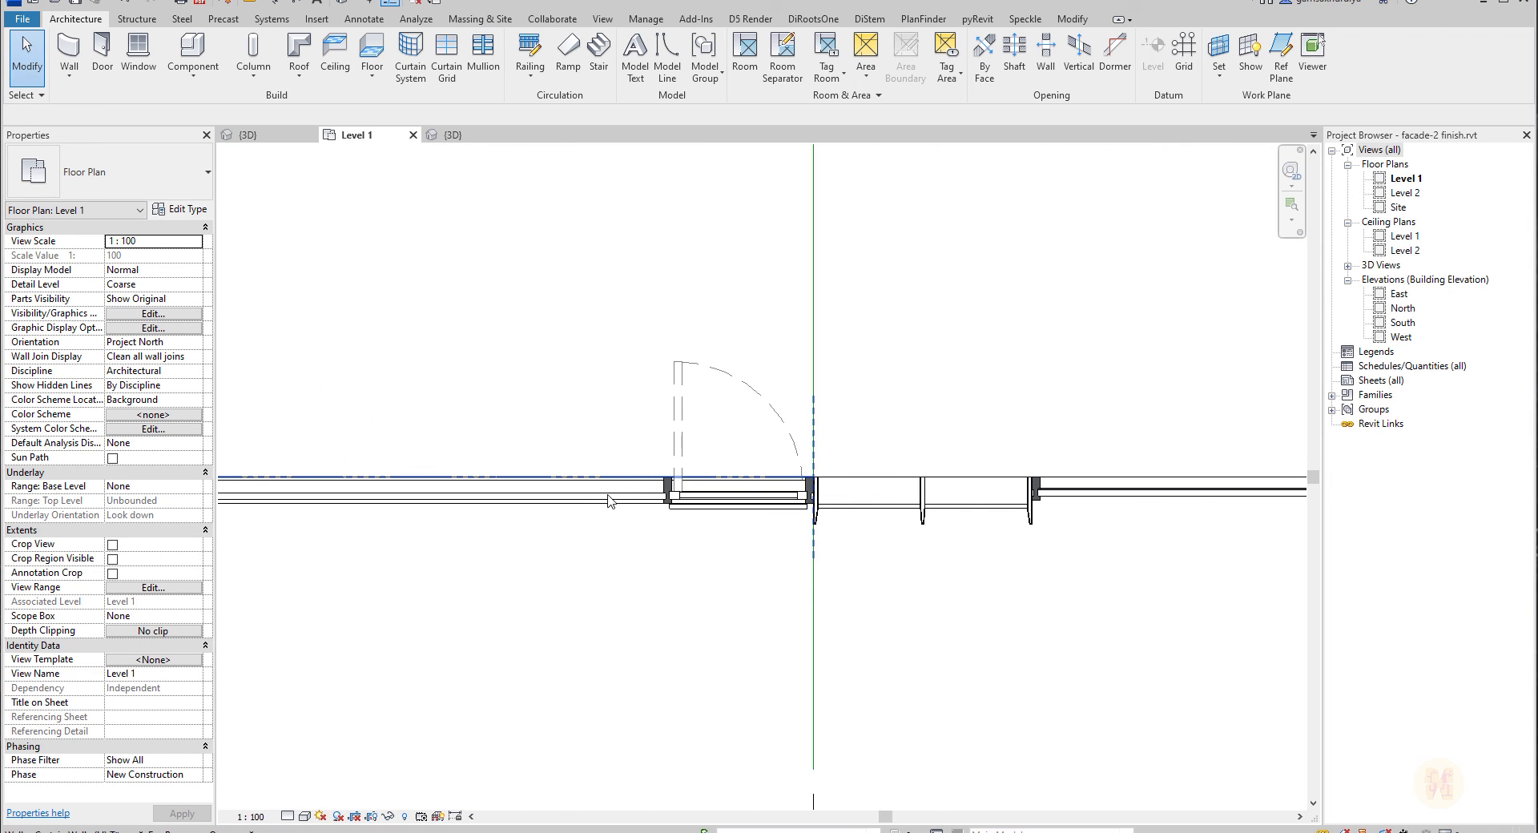
Draw a similar curtain wall, (Н) Тёплый, Без Разрезки, Основной, from the last copied pylon group to the start of the rounded corner.
left_click(608, 502)
left_click(659, 76)
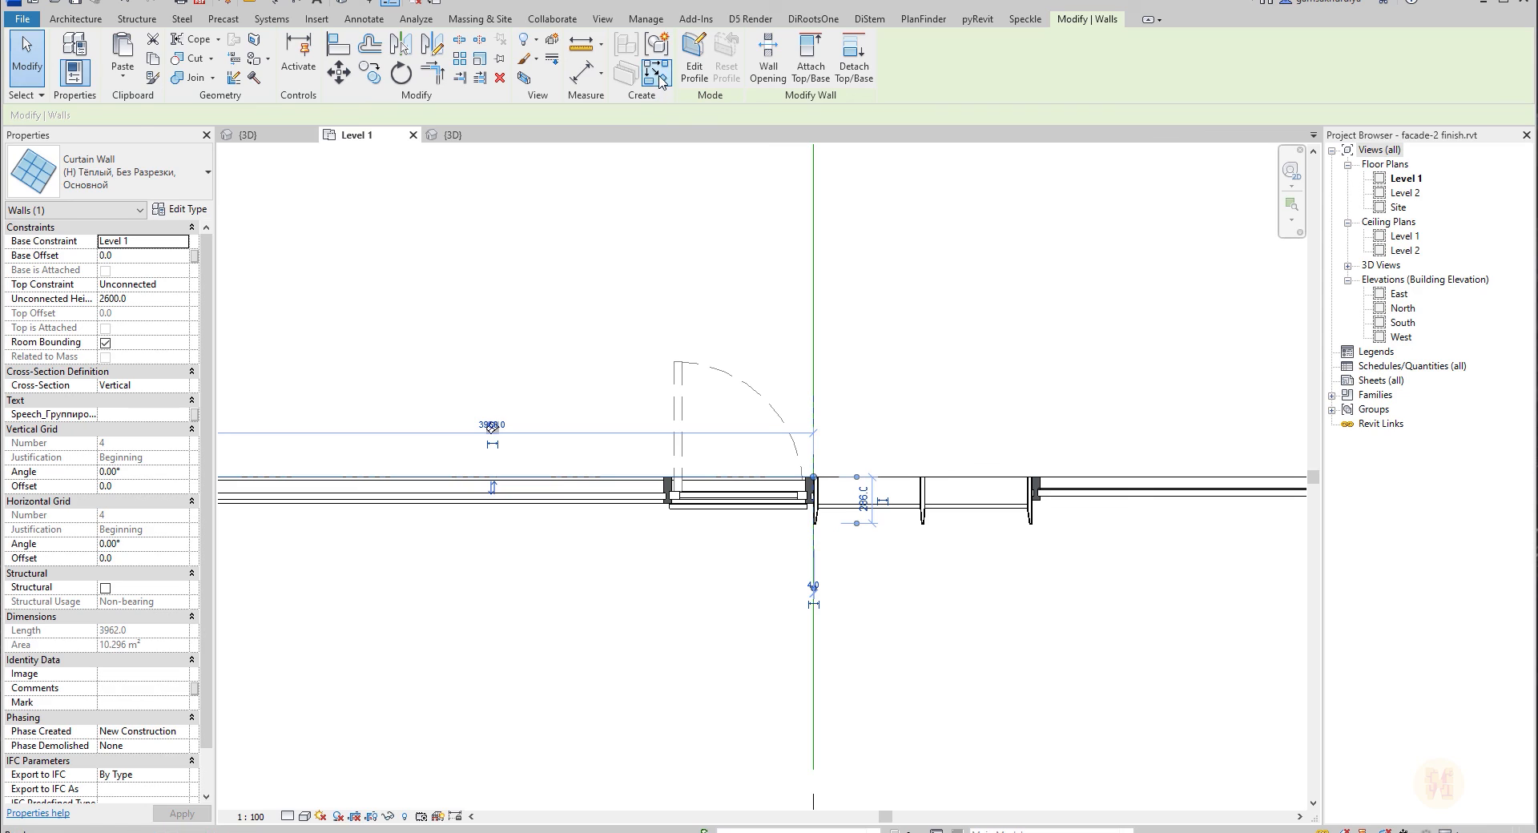
middle_click_drag(1021, 406, 398, 422)
scroll(757, 461, "up", 2)
scroll(628, 539, "up", 1)
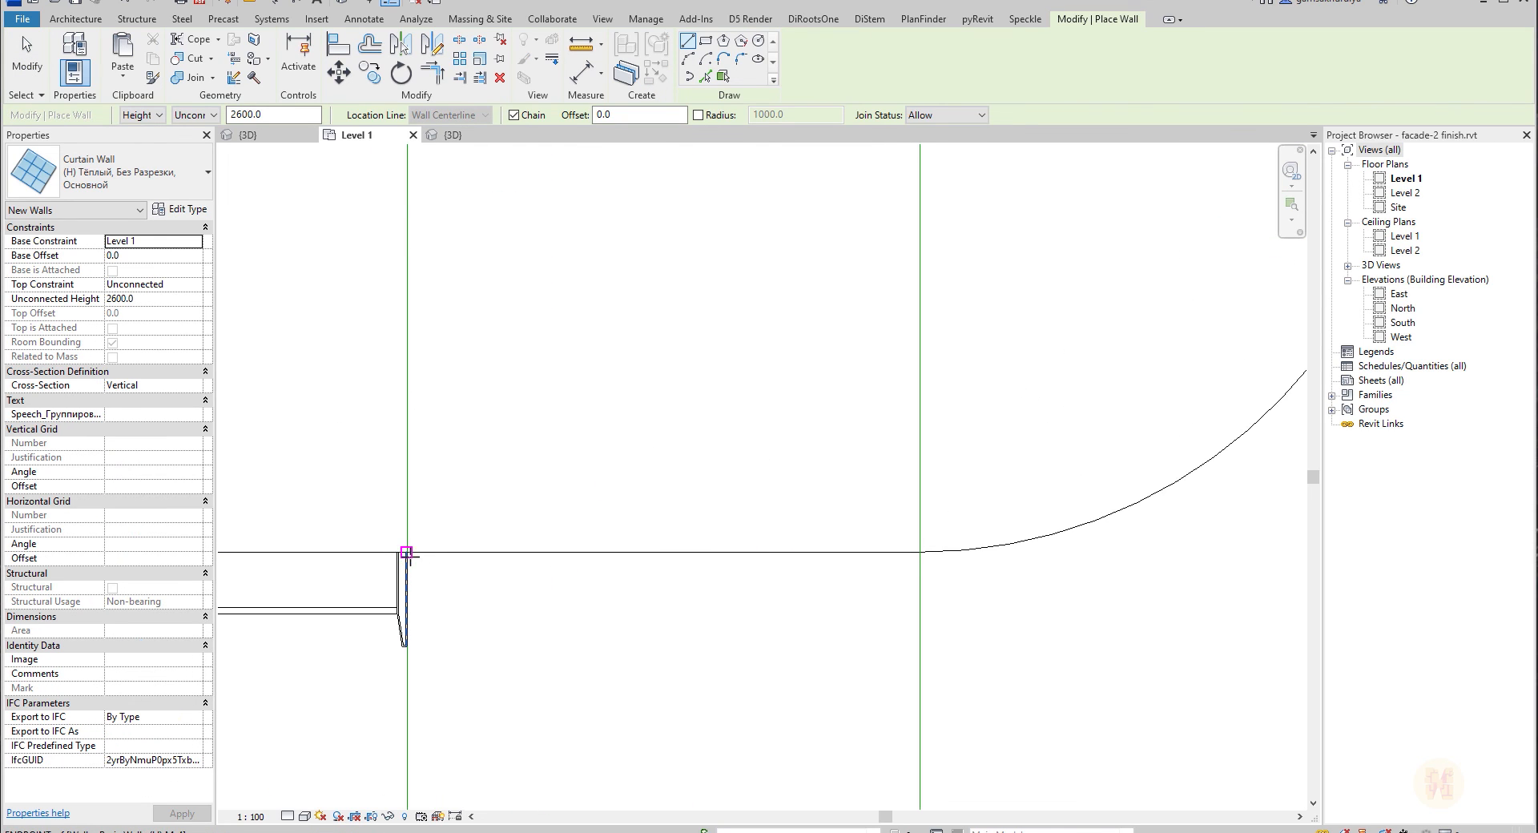
left_click(438, 550)
left_click(410, 552)
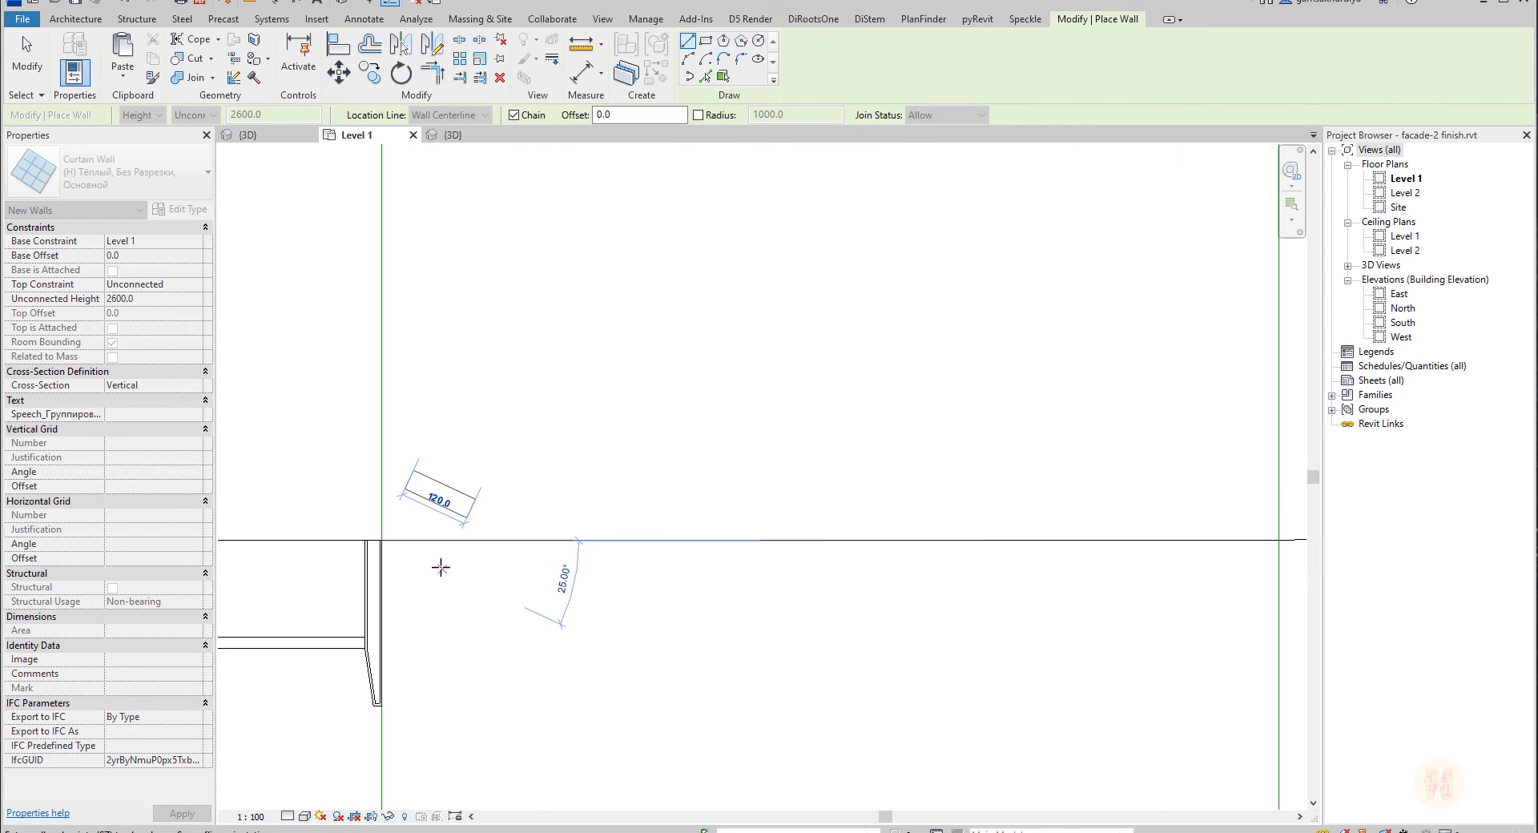
scroll(834, 564, "up", 2)
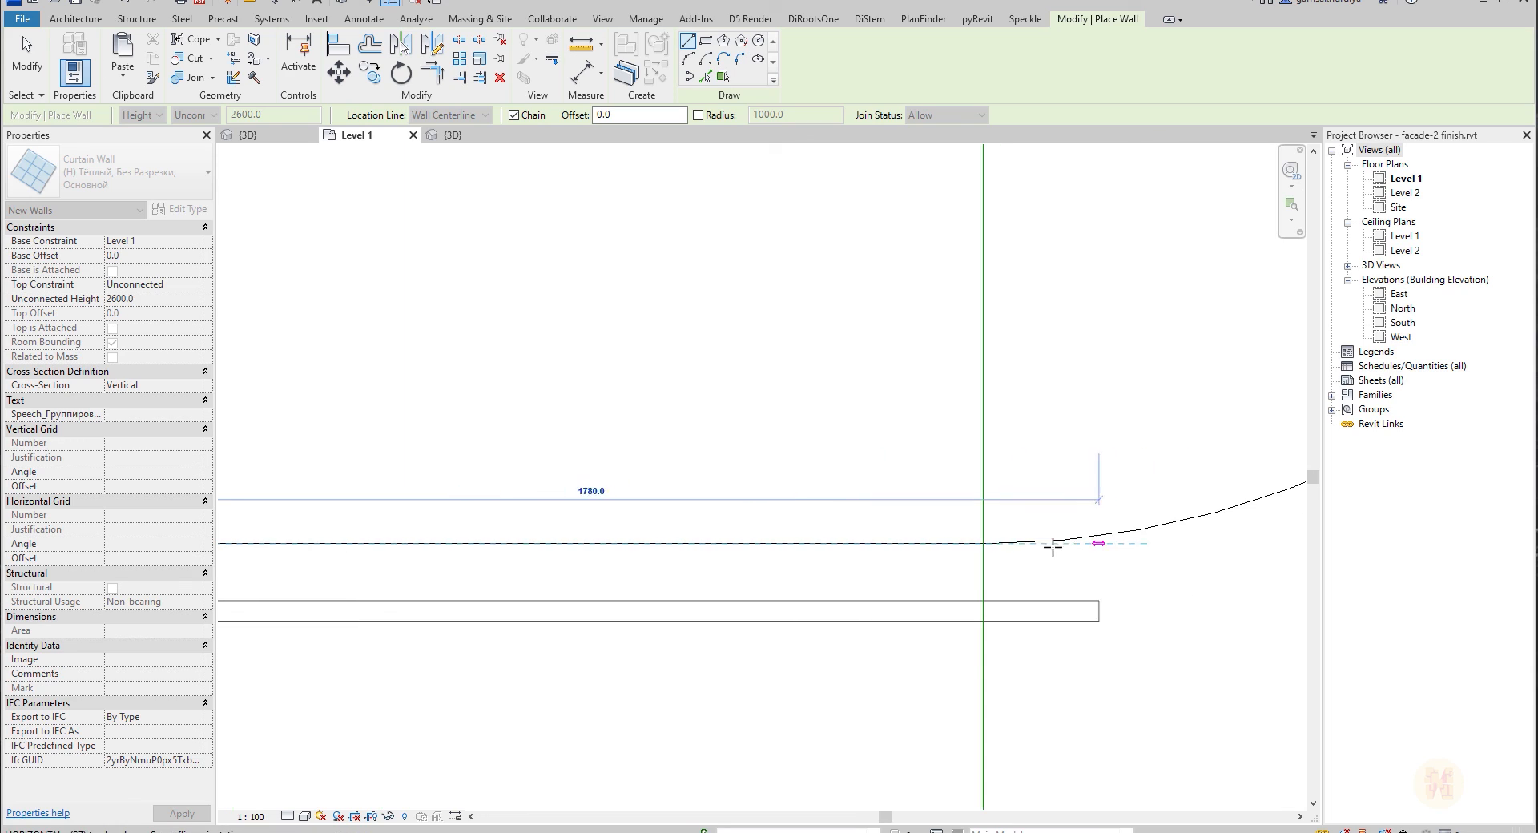
left_click(984, 543)
scroll(952, 470, "down", 4)
middle_click_drag(1085, 320, 660, 573)
key("Escape")
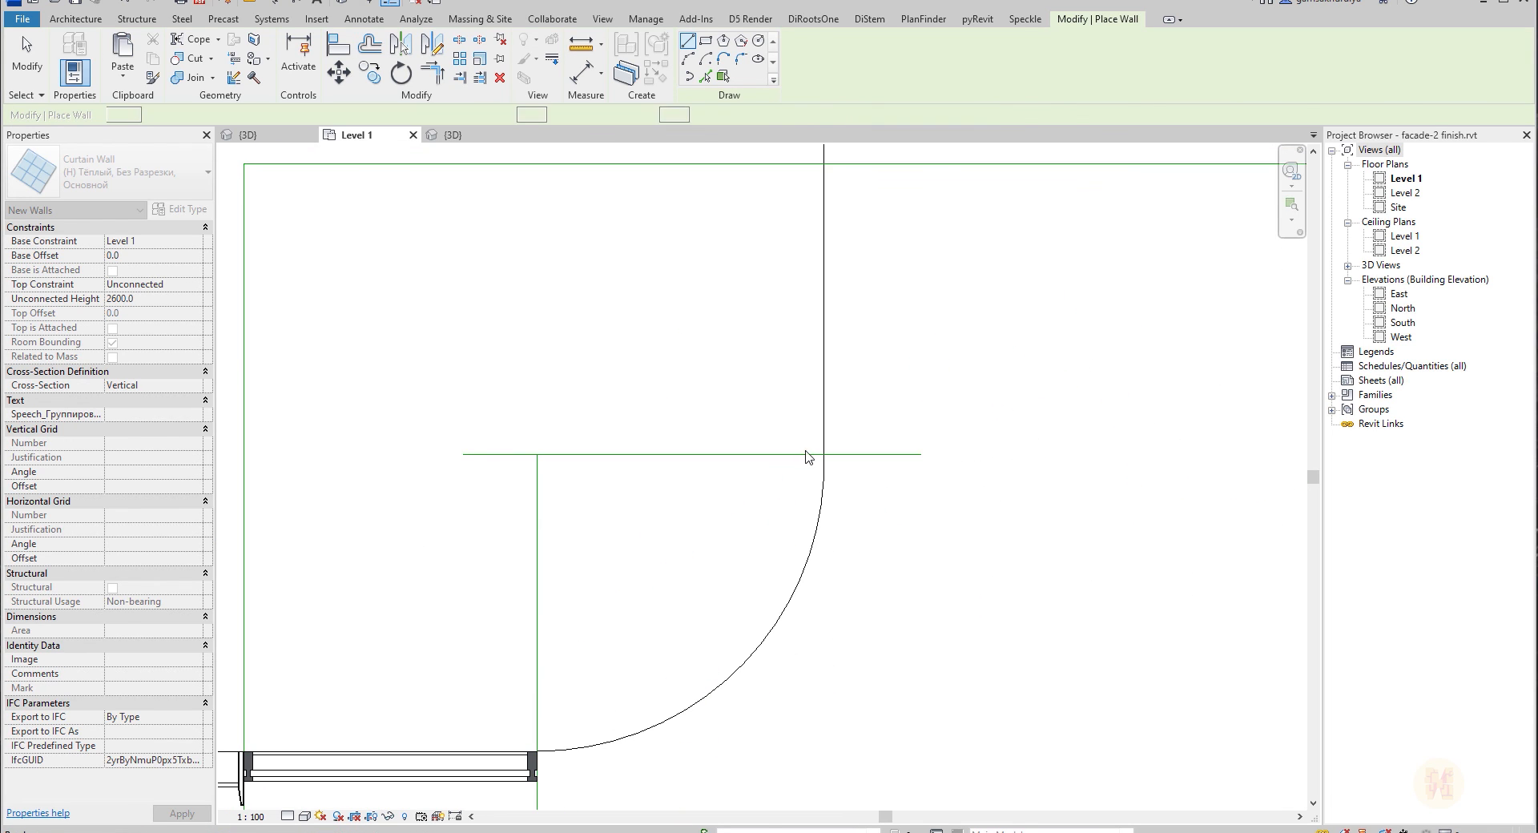
Draw another curtain wall along the side facade from the rounded corner's end to the next reference plane, flip its orientation, and leave the command.
left_click(823, 454)
middle_click_drag(840, 347, 780, 590)
scroll(762, 410, "up", 1)
key("space")
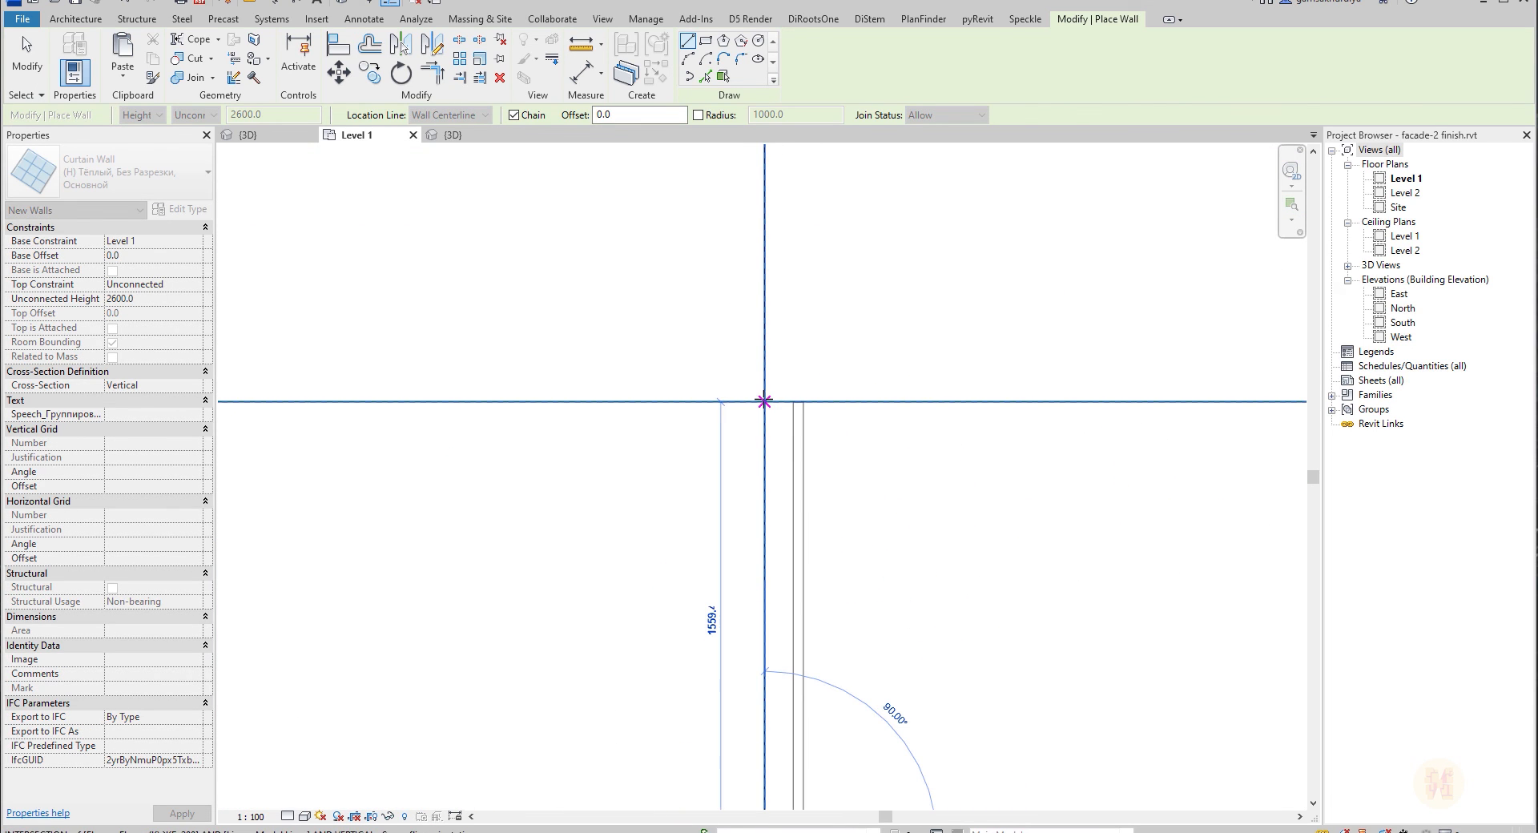
left_click(763, 404)
scroll(894, 520, "down", 3)
key("Escape")
key("Escape")
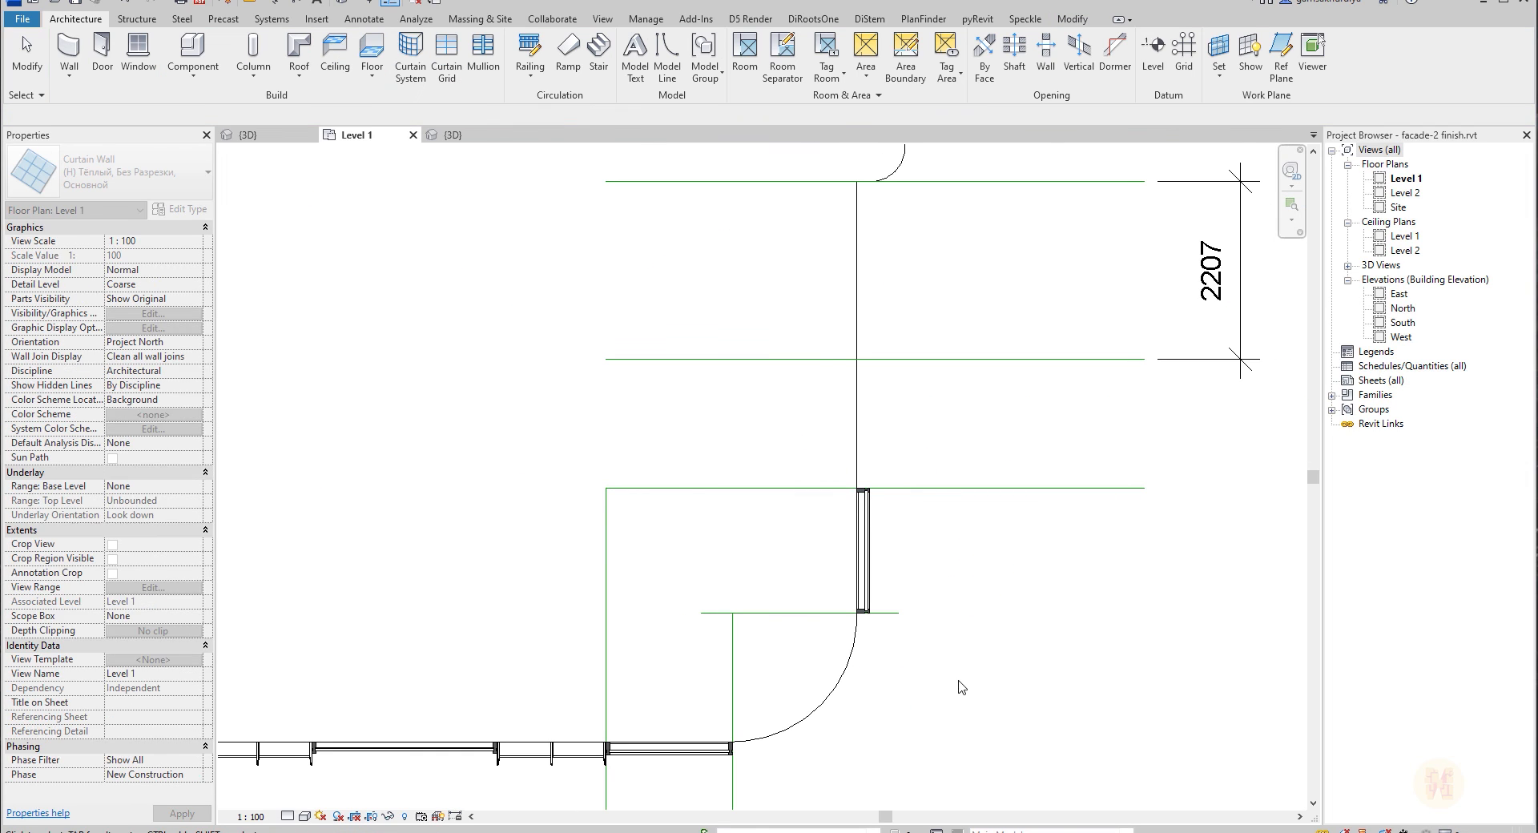
Create a similar curtain wall at the rounded corner by picking the slab's arc edge as its line.
scroll(961, 588, "up", 4)
middle_click_drag(686, 650, 786, 453)
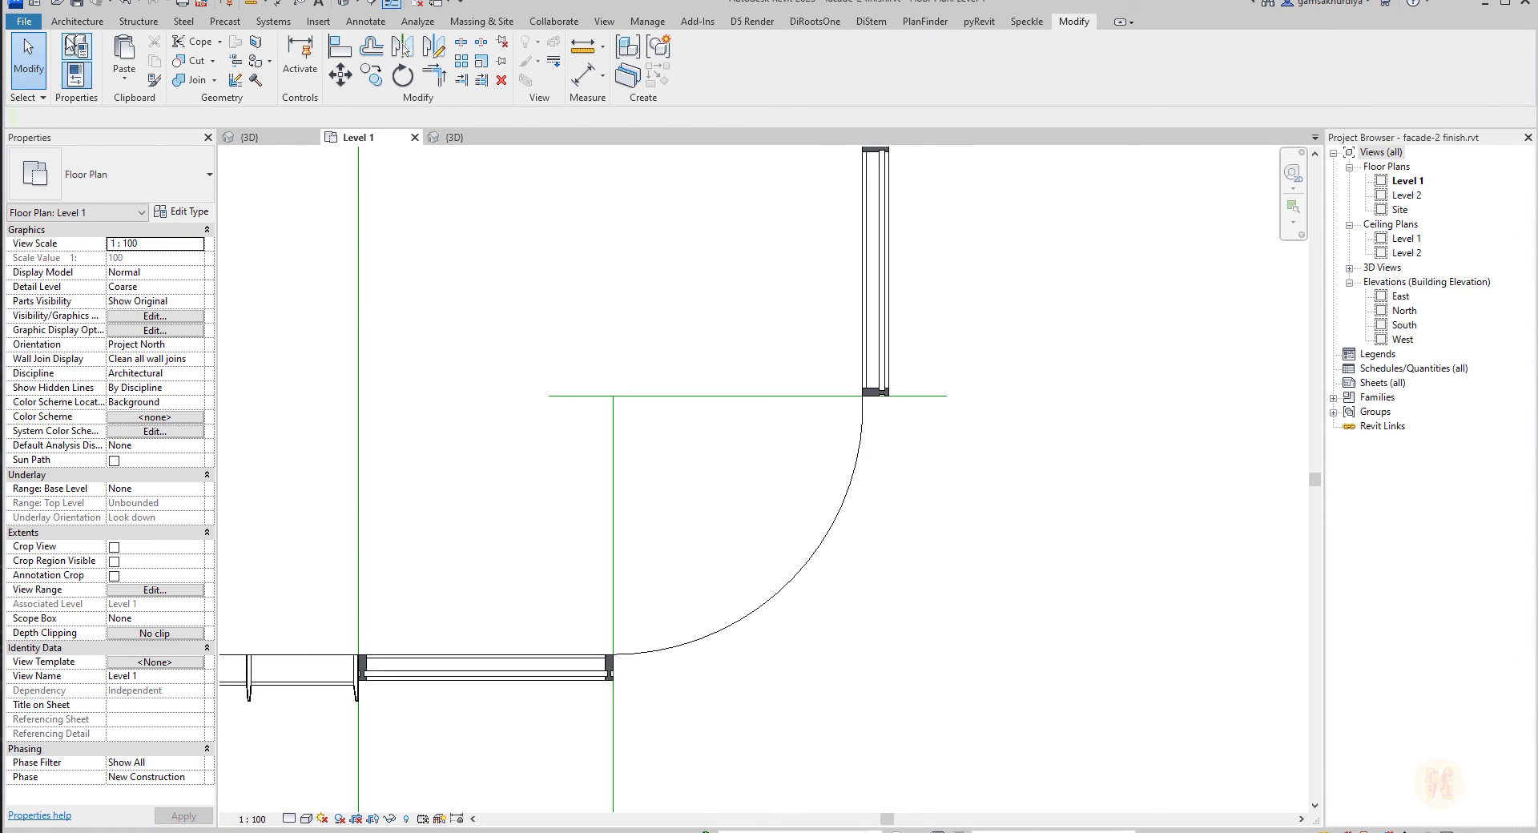
left_click(78, 21)
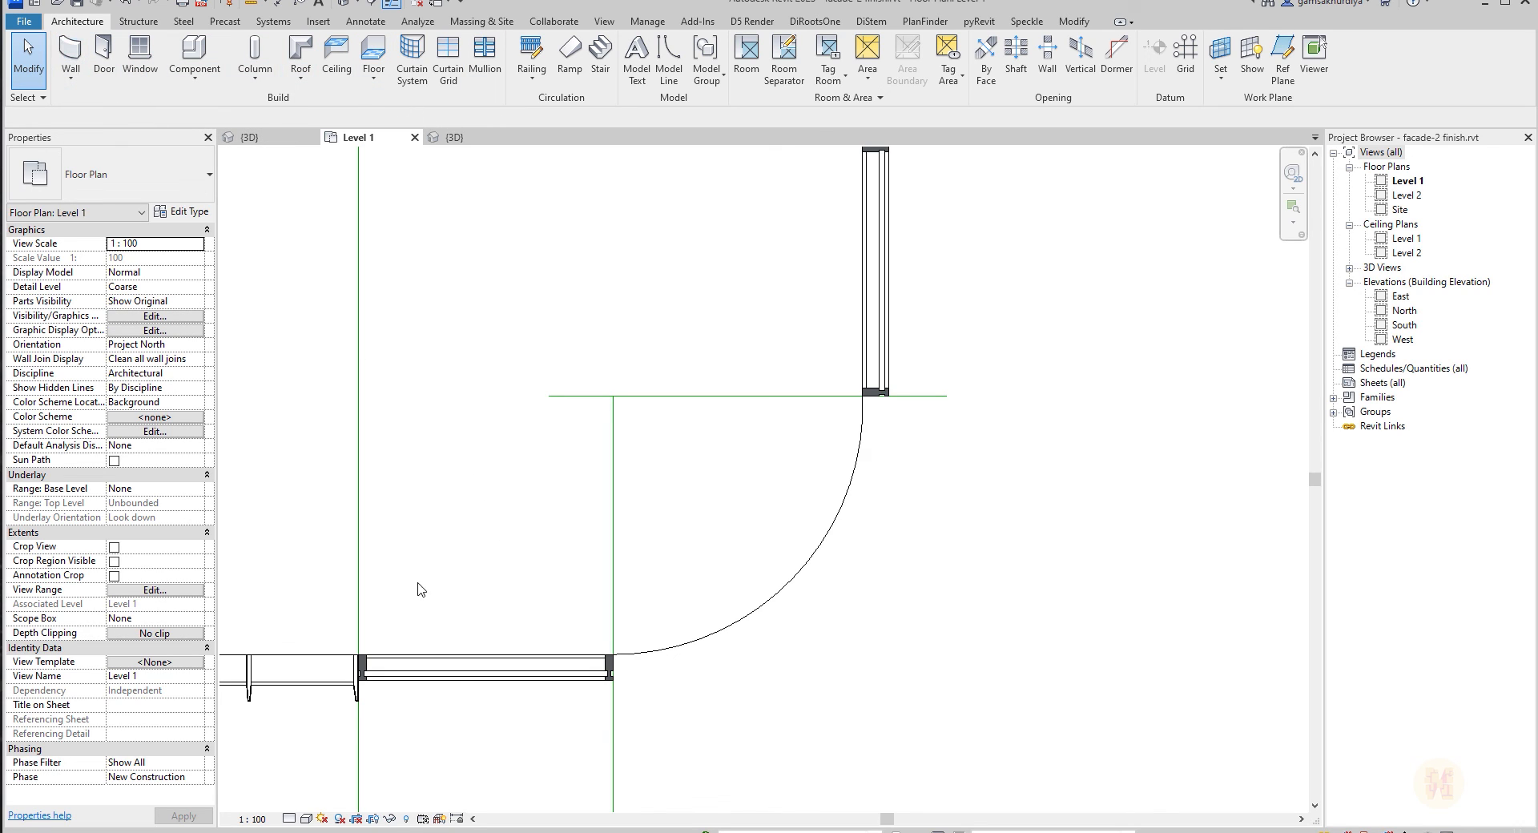
left_click(480, 679)
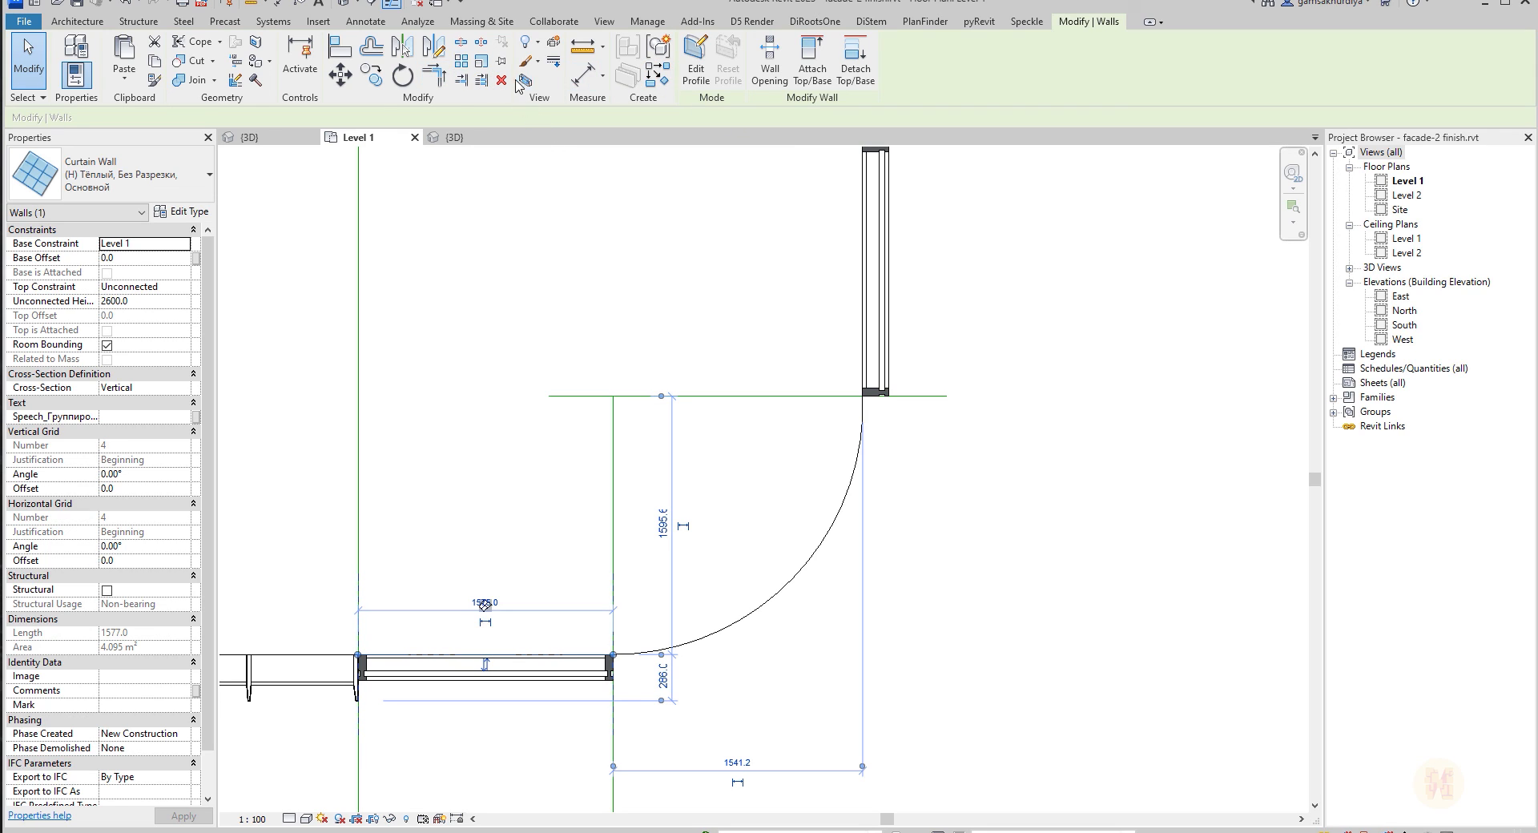
left_click(657, 73)
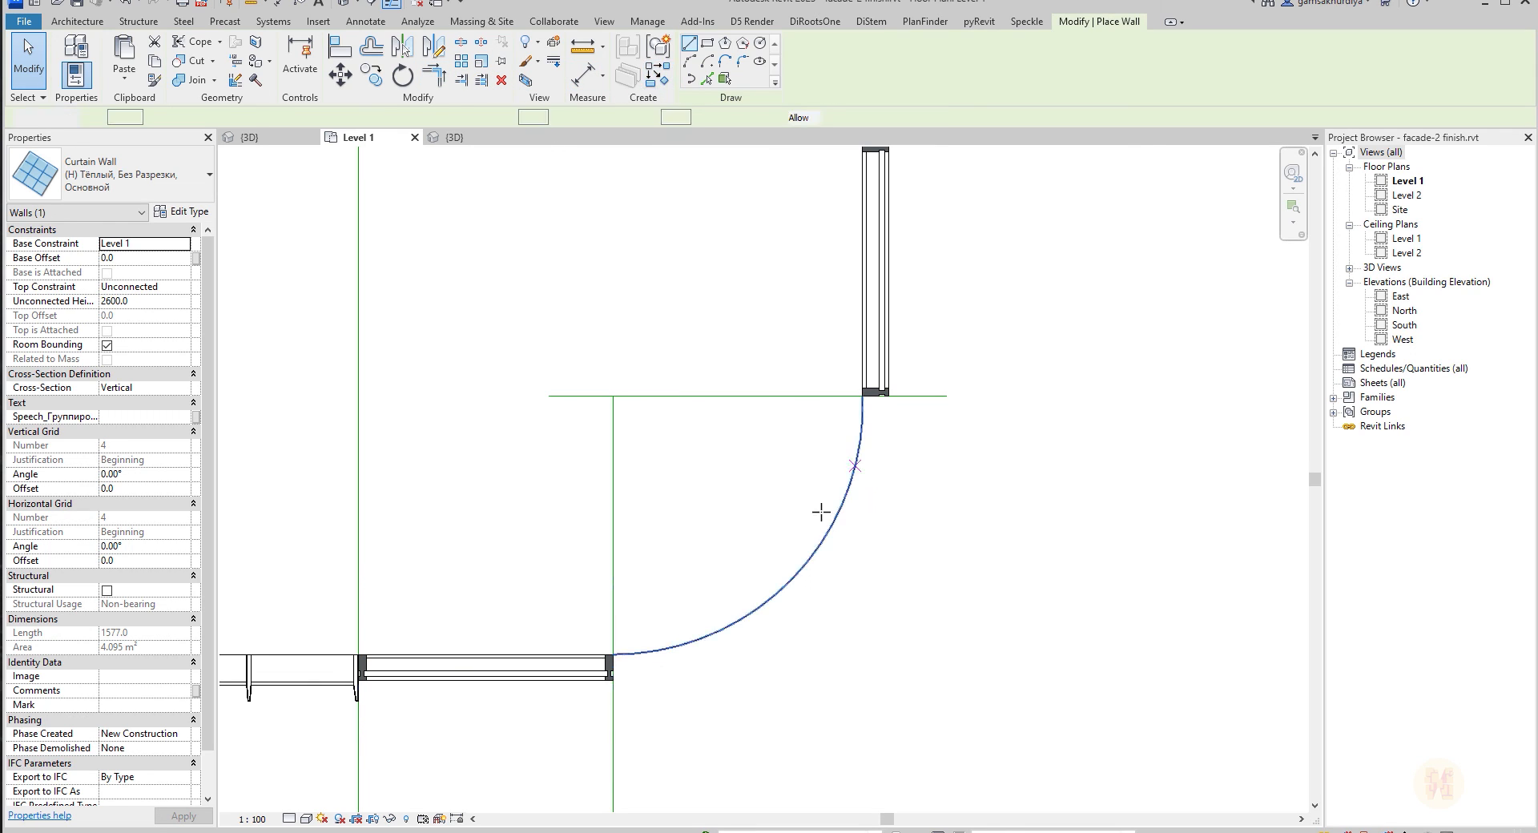
scroll(677, 627, "up", 3)
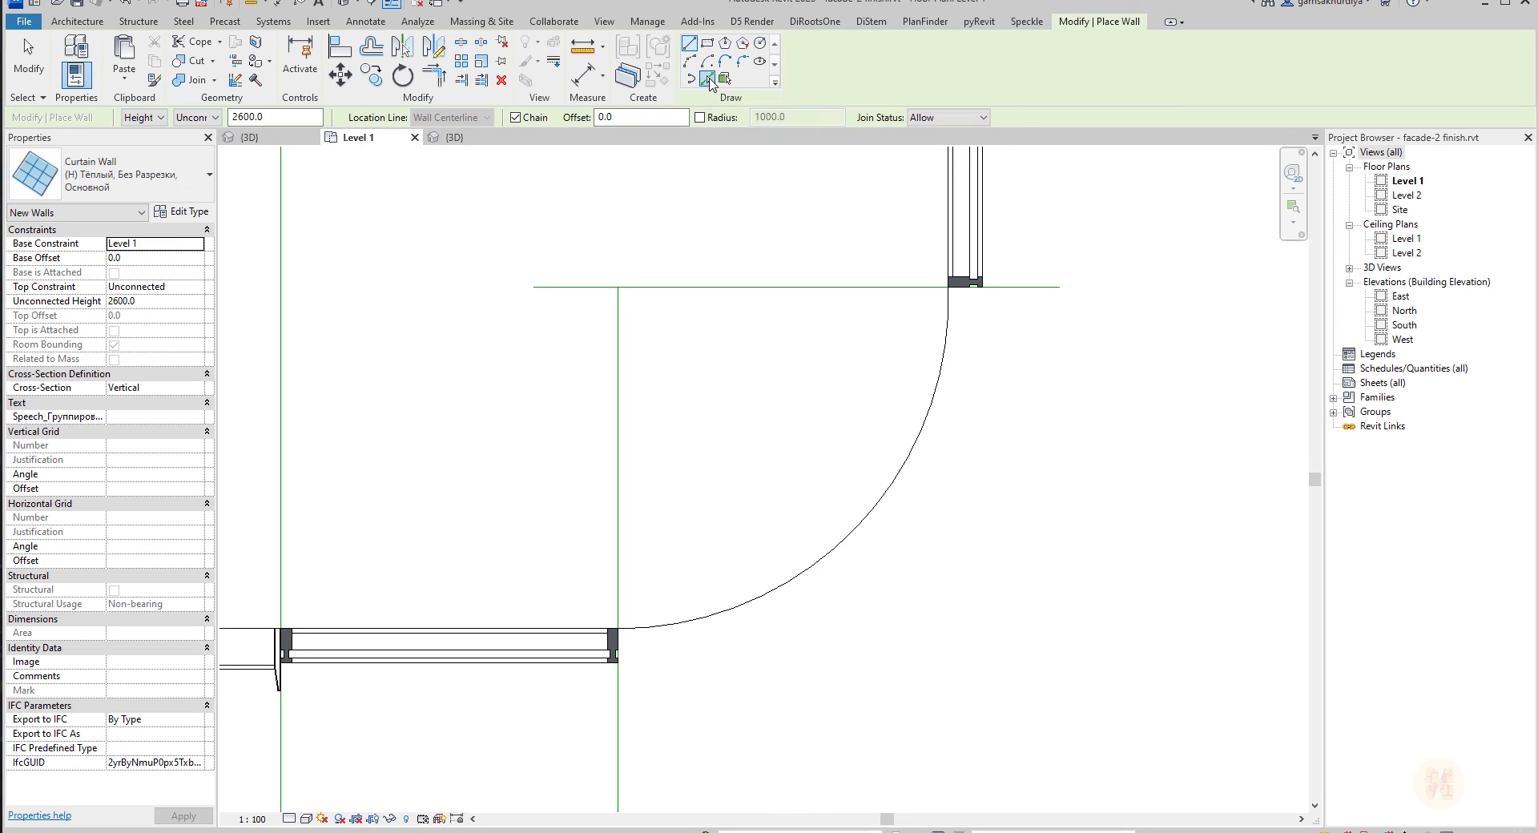
left_click(708, 80)
left_click(893, 477)
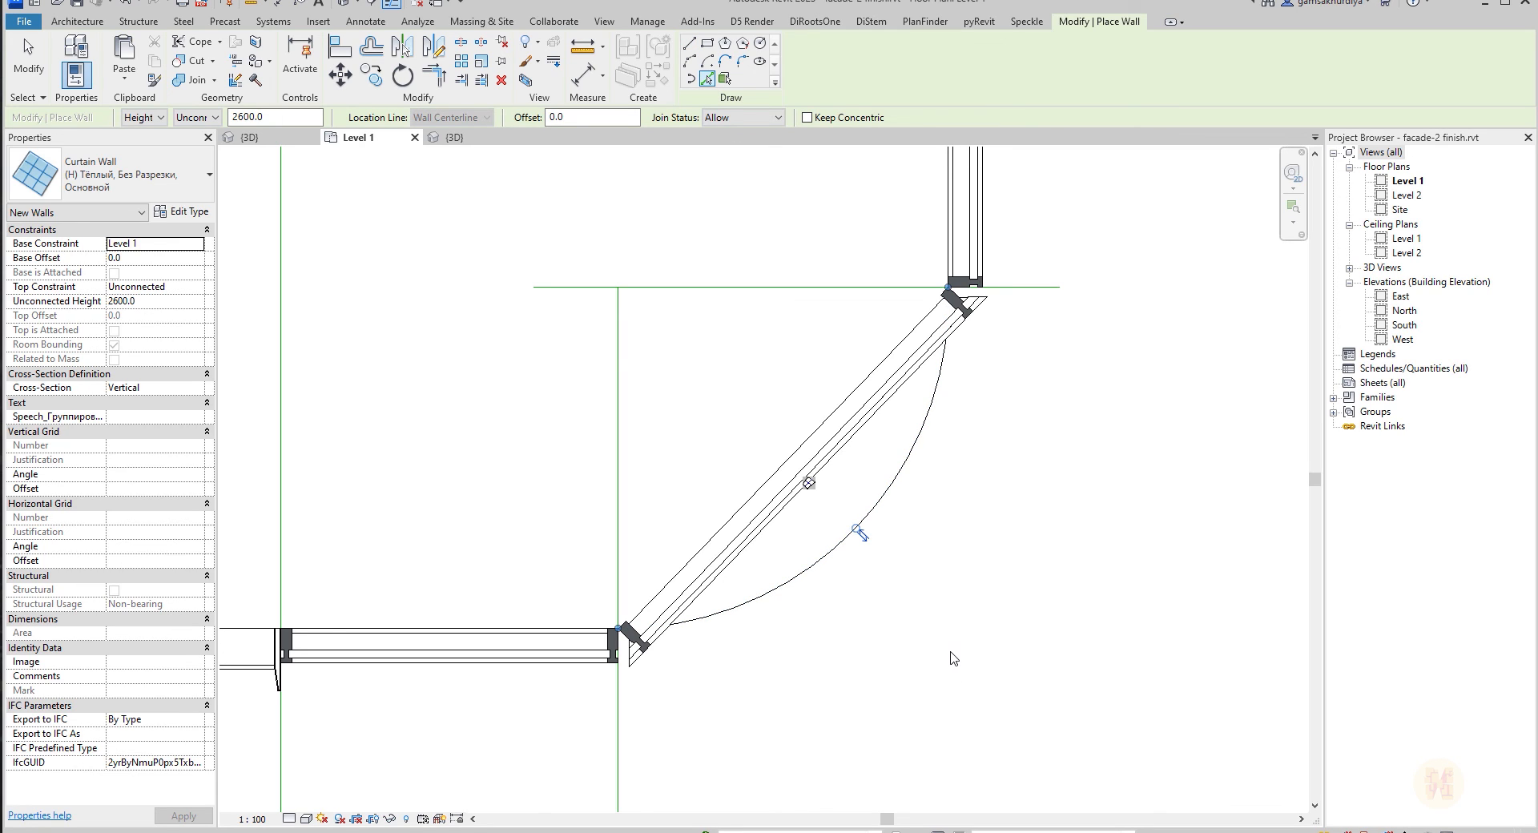
left_click(817, 671)
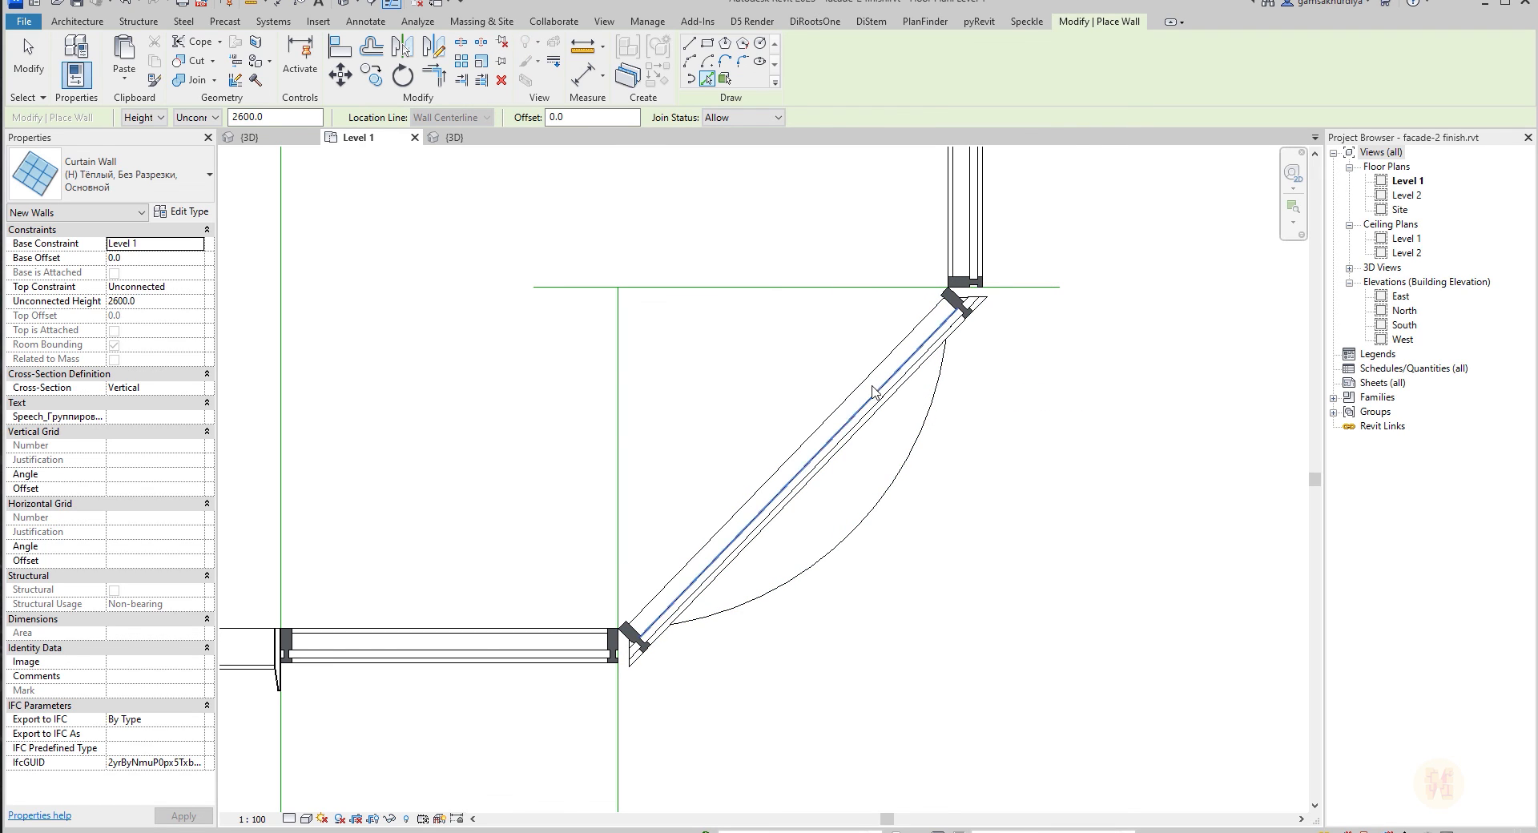
left_click(869, 384)
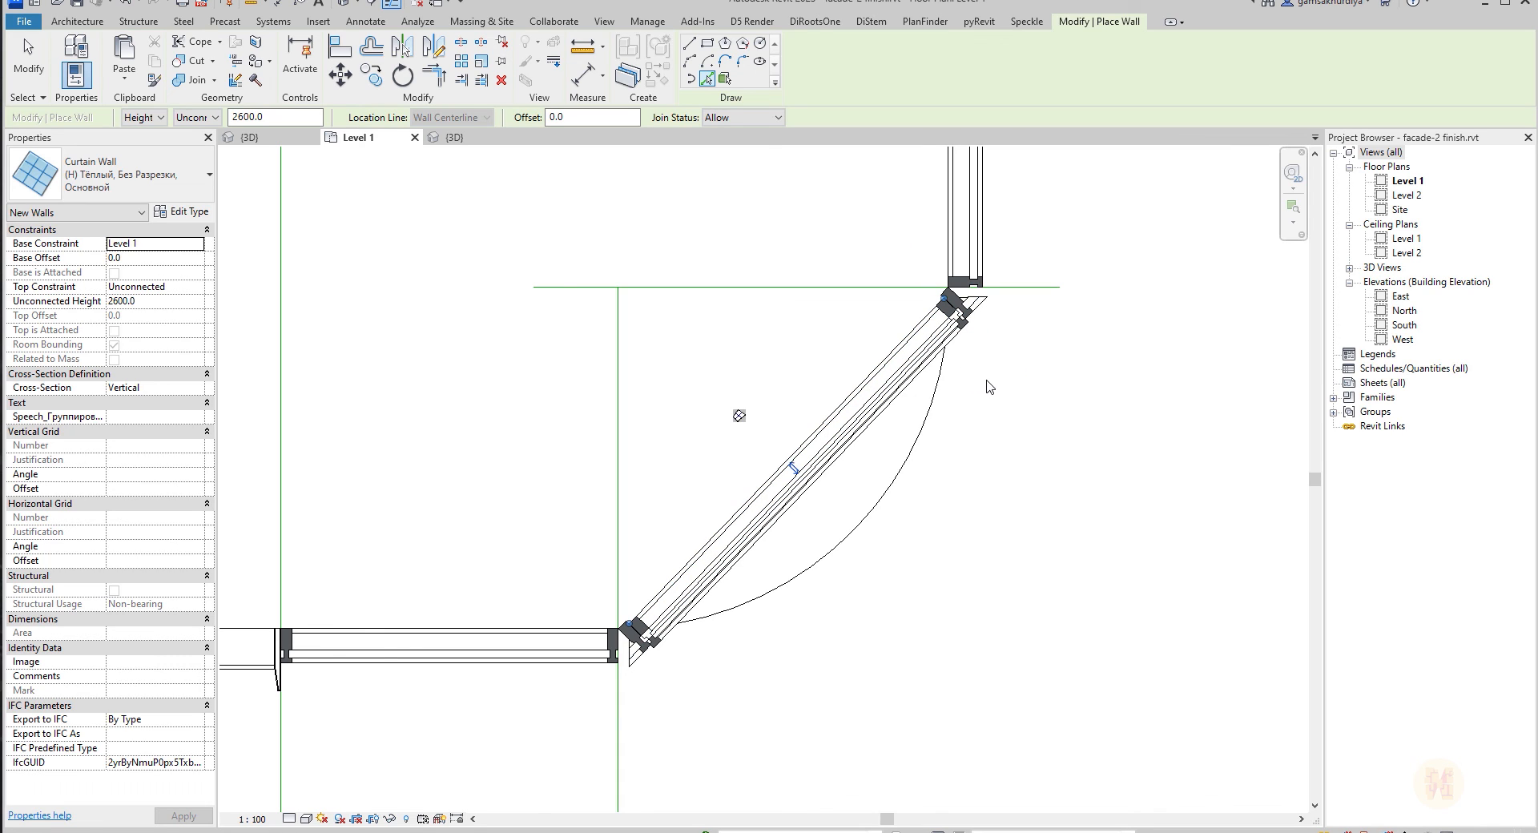
key("Escape")
key("Escape")
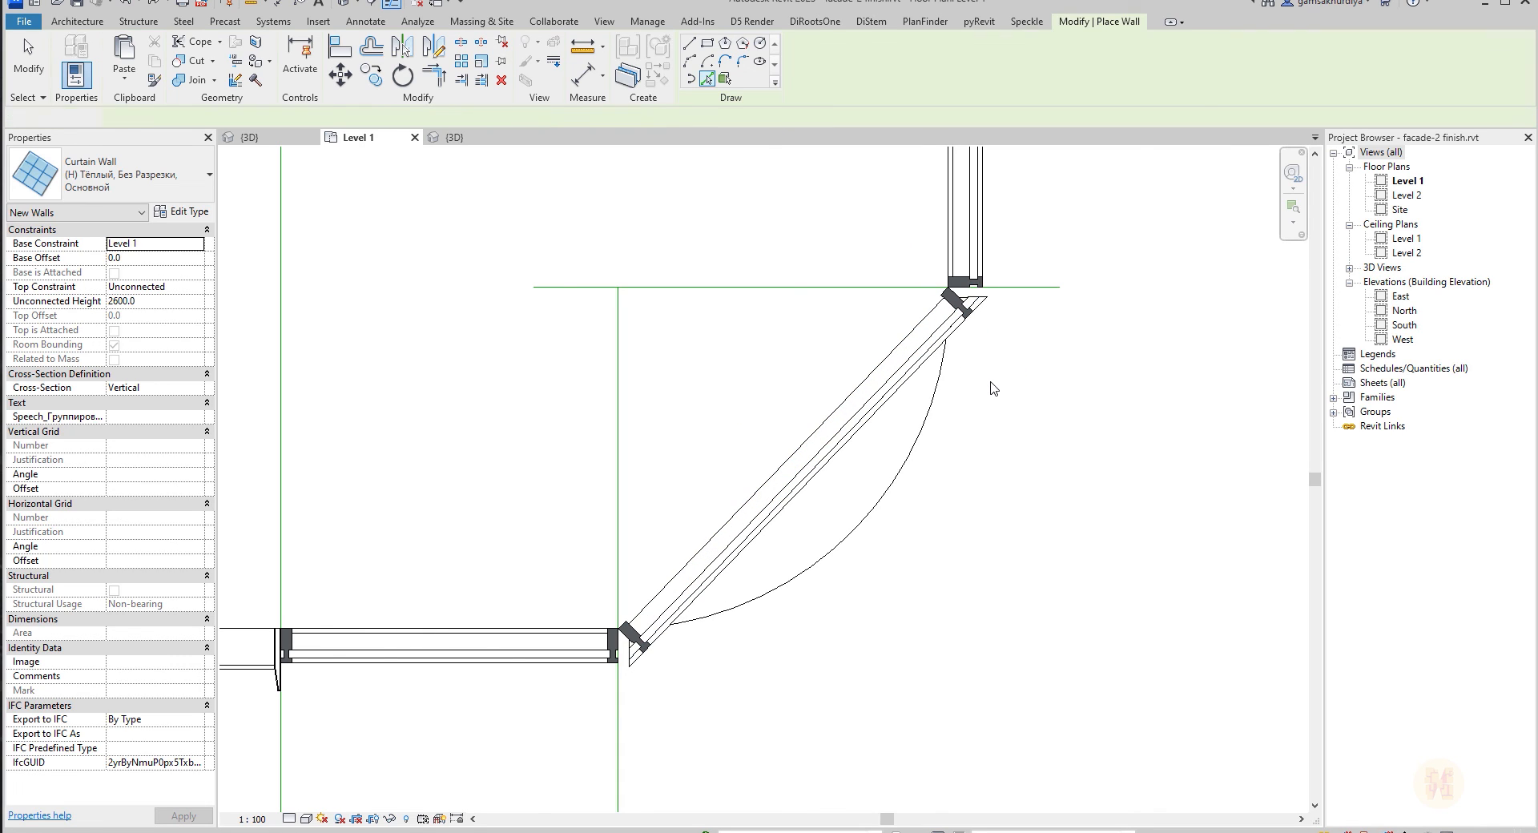
Select the horizontal mullion running along the corner curtain wall.
left_click(865, 384)
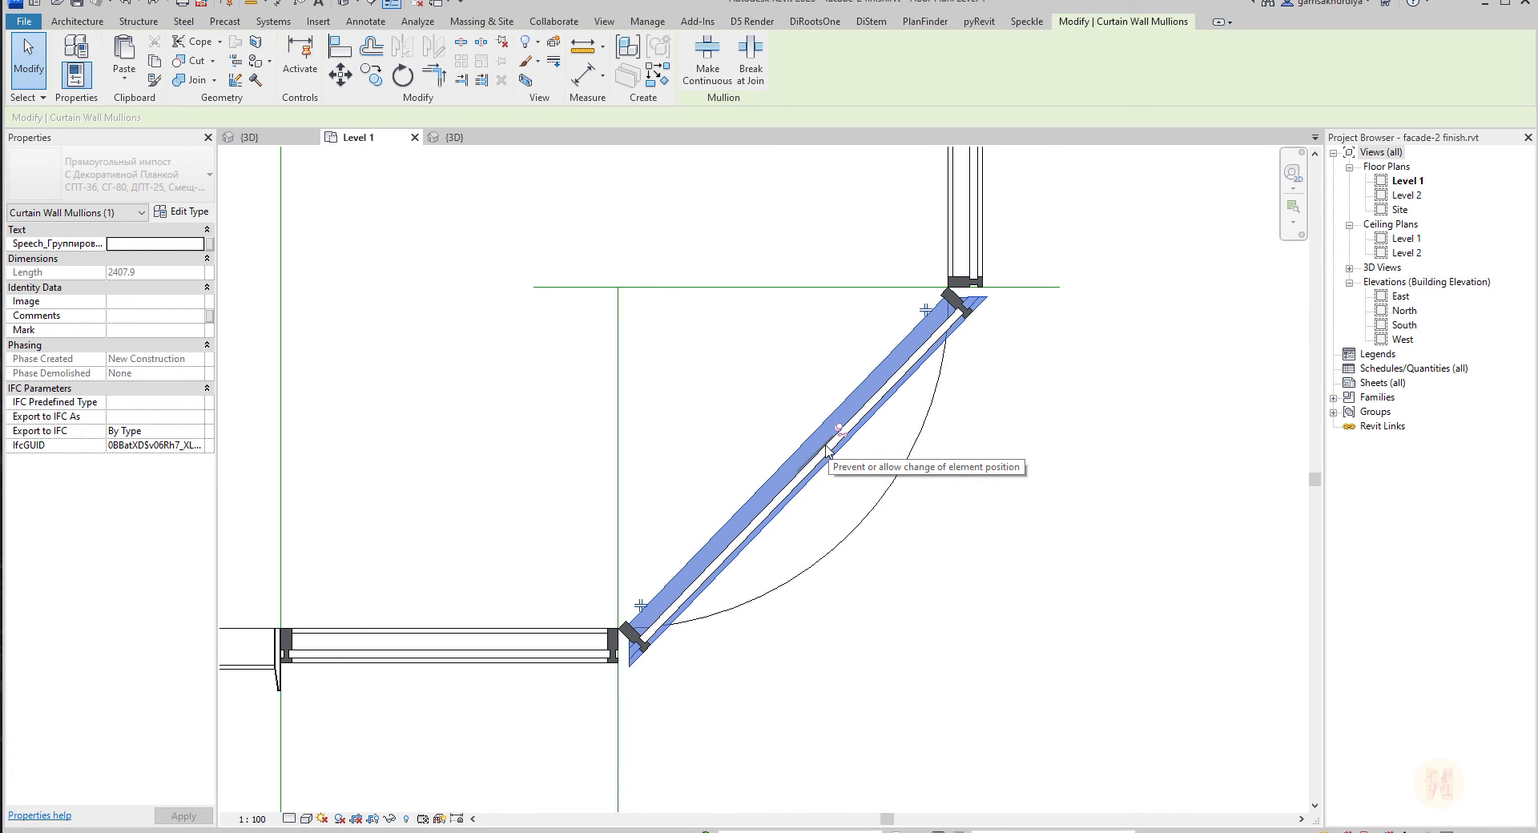
In the 3D view, select the diagonal corner curtain wall and temporarily isolate it.
left_click(454, 137)
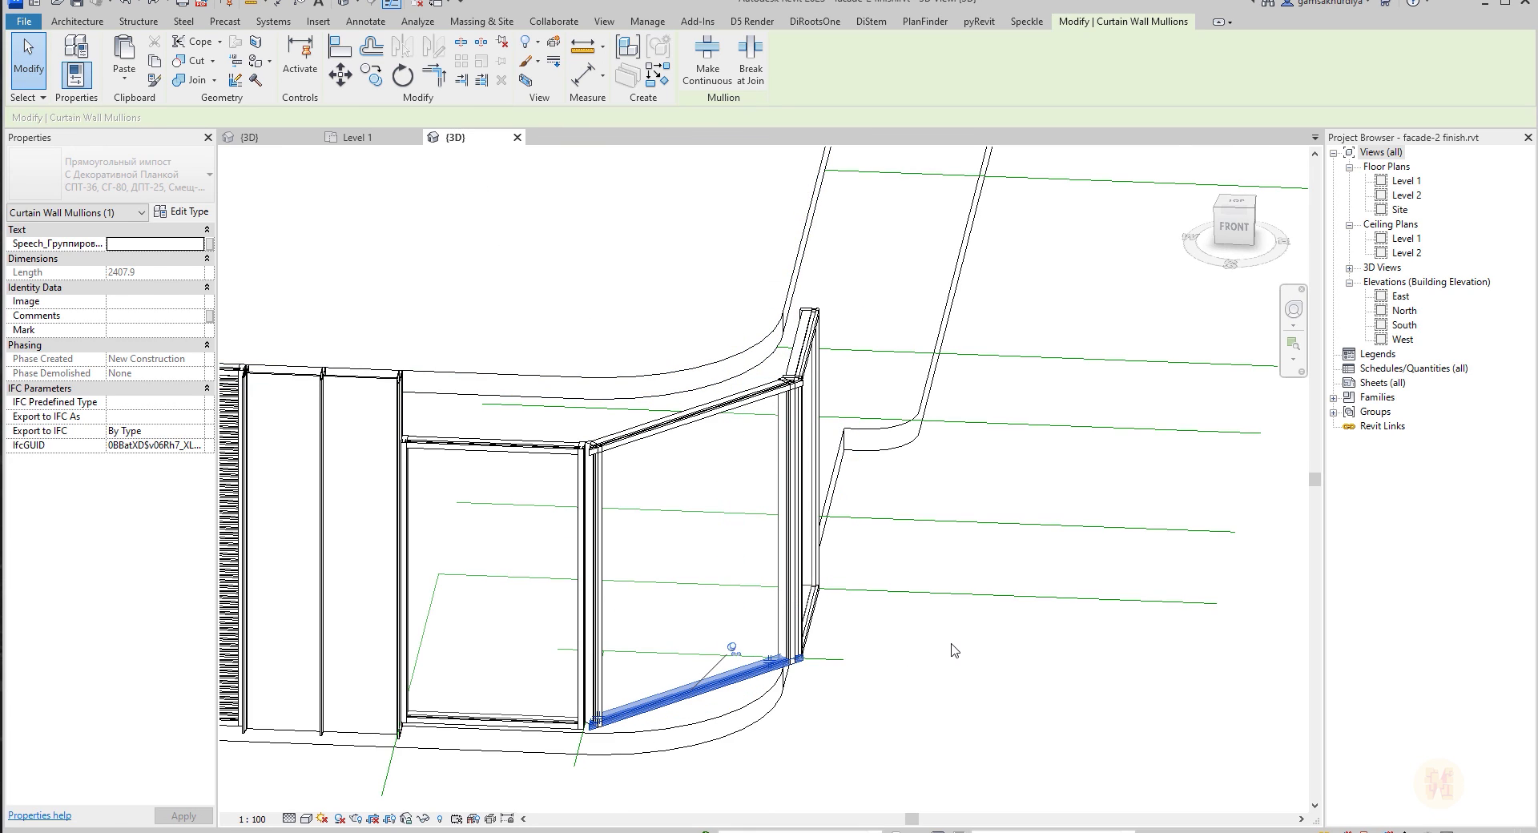
middle_click_drag(953, 651, 968, 607)
left_click(1015, 645)
left_click(719, 660)
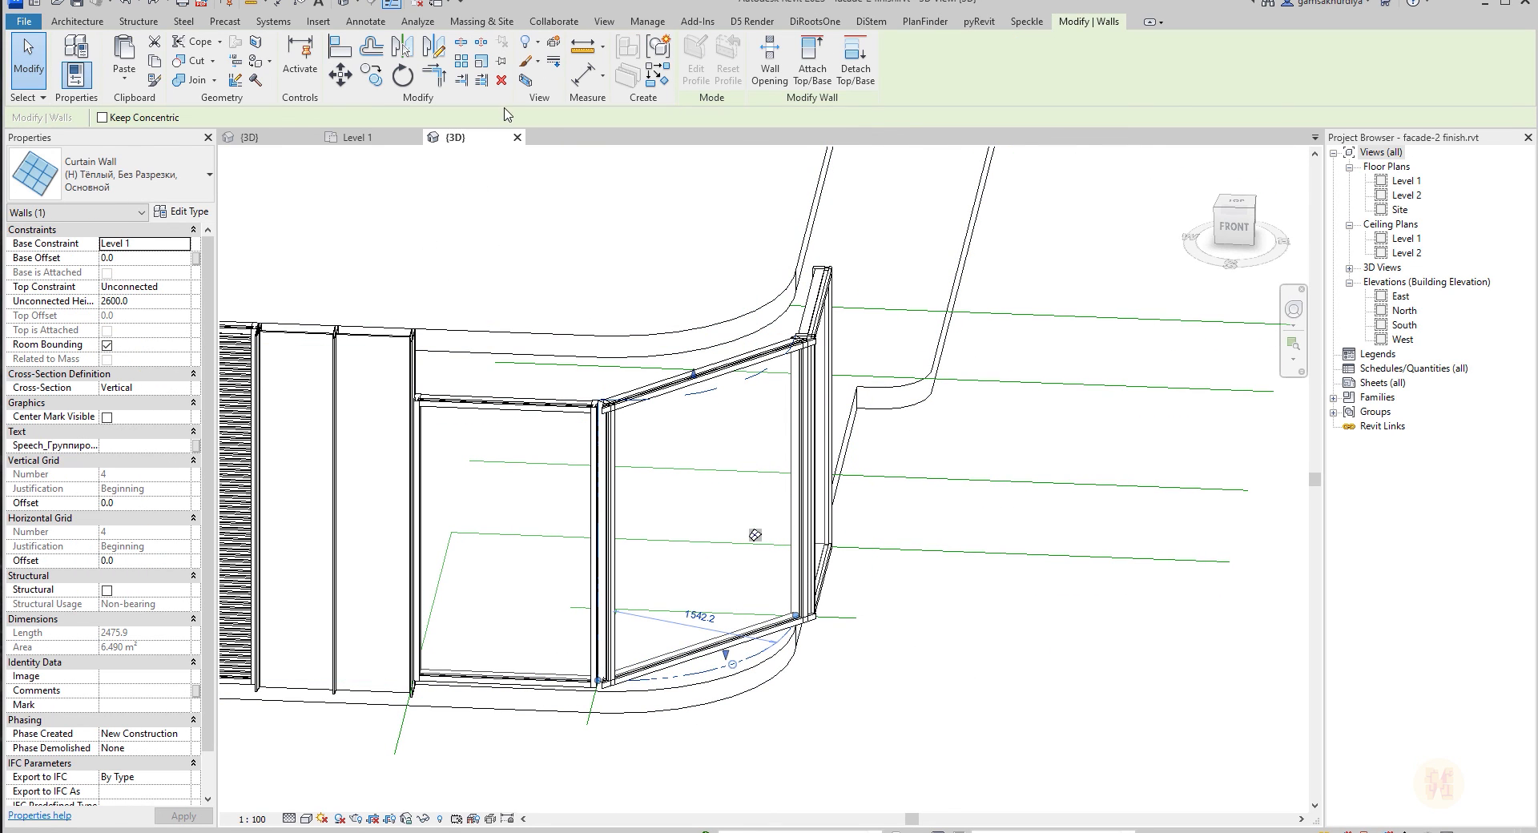
left_click(424, 818)
left_click(463, 763)
left_click(986, 686)
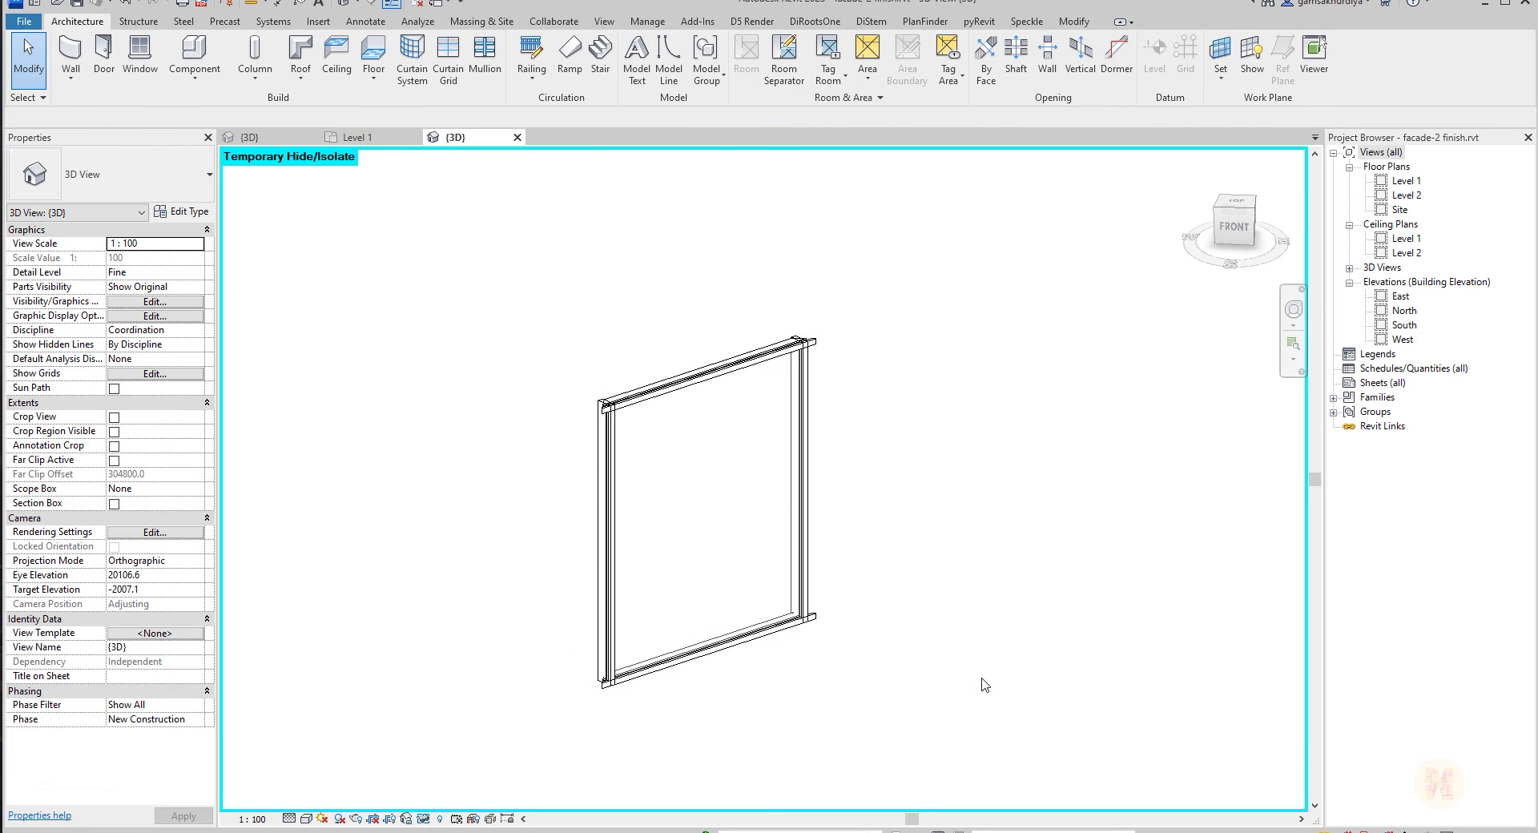
Select the isolated wall's elements, filter the selection to Curtain Wall Mullions only, and delete those mullions.
mouse_move(753, 708)
middle_mouse_down("shift")
mouse_move(830, 695)
mouse_move(741, 704)
middle_mouse_up("shift")
left_click_drag(430, 266, 941, 731)
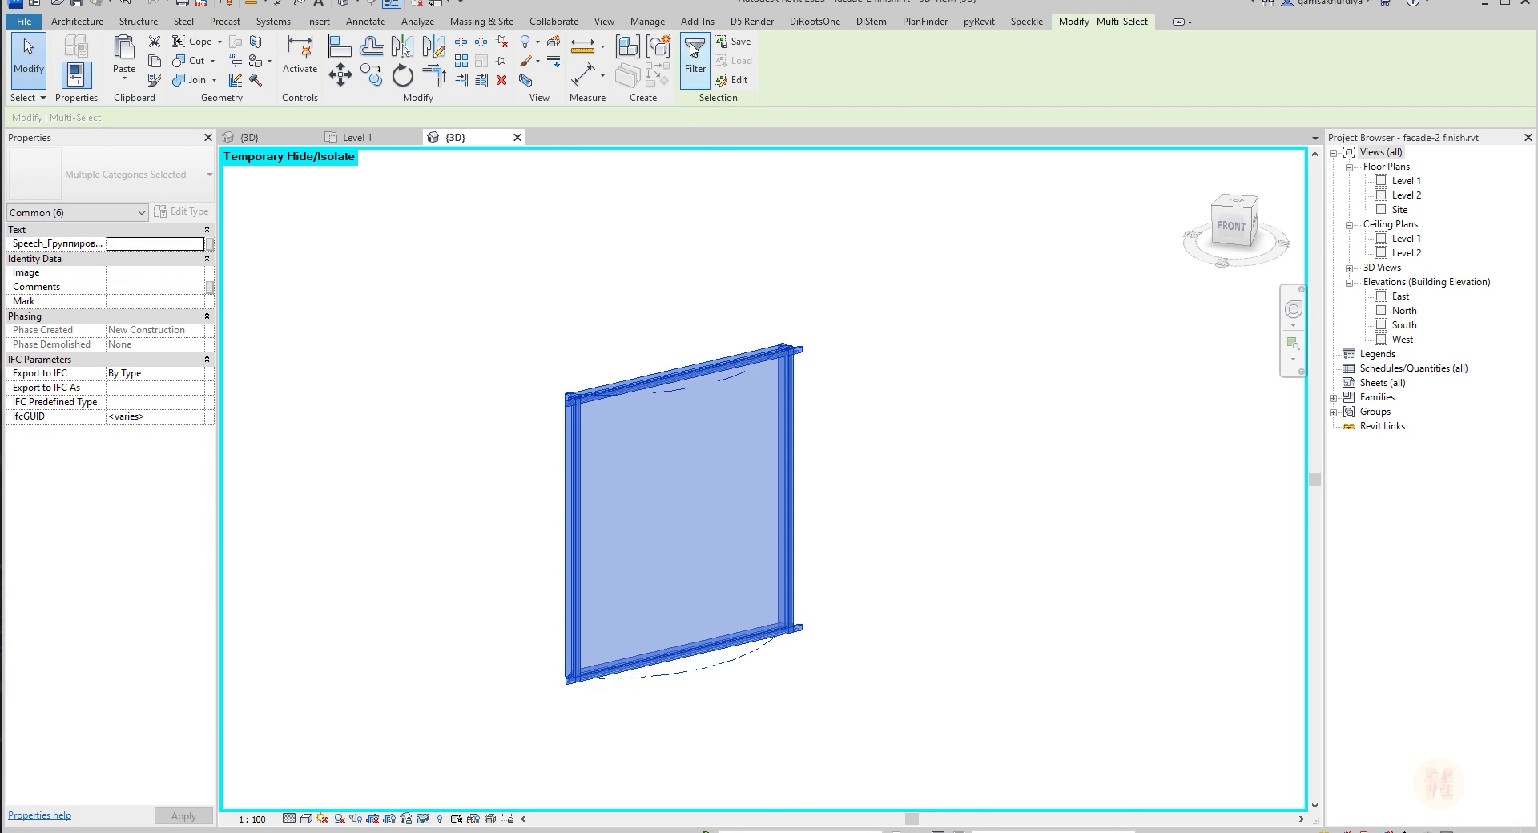
left_click(693, 52)
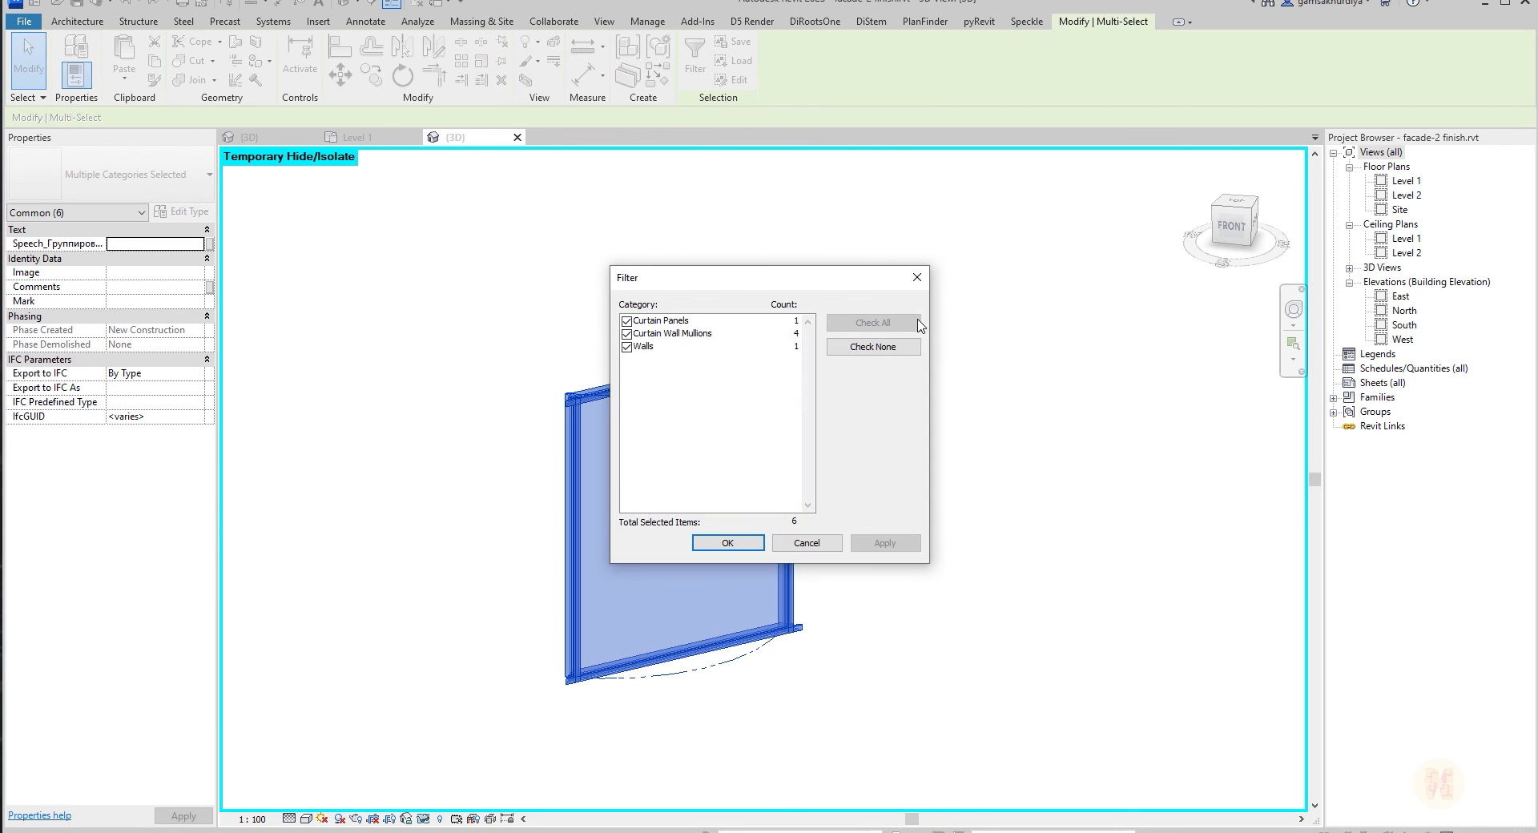
left_click(627, 334)
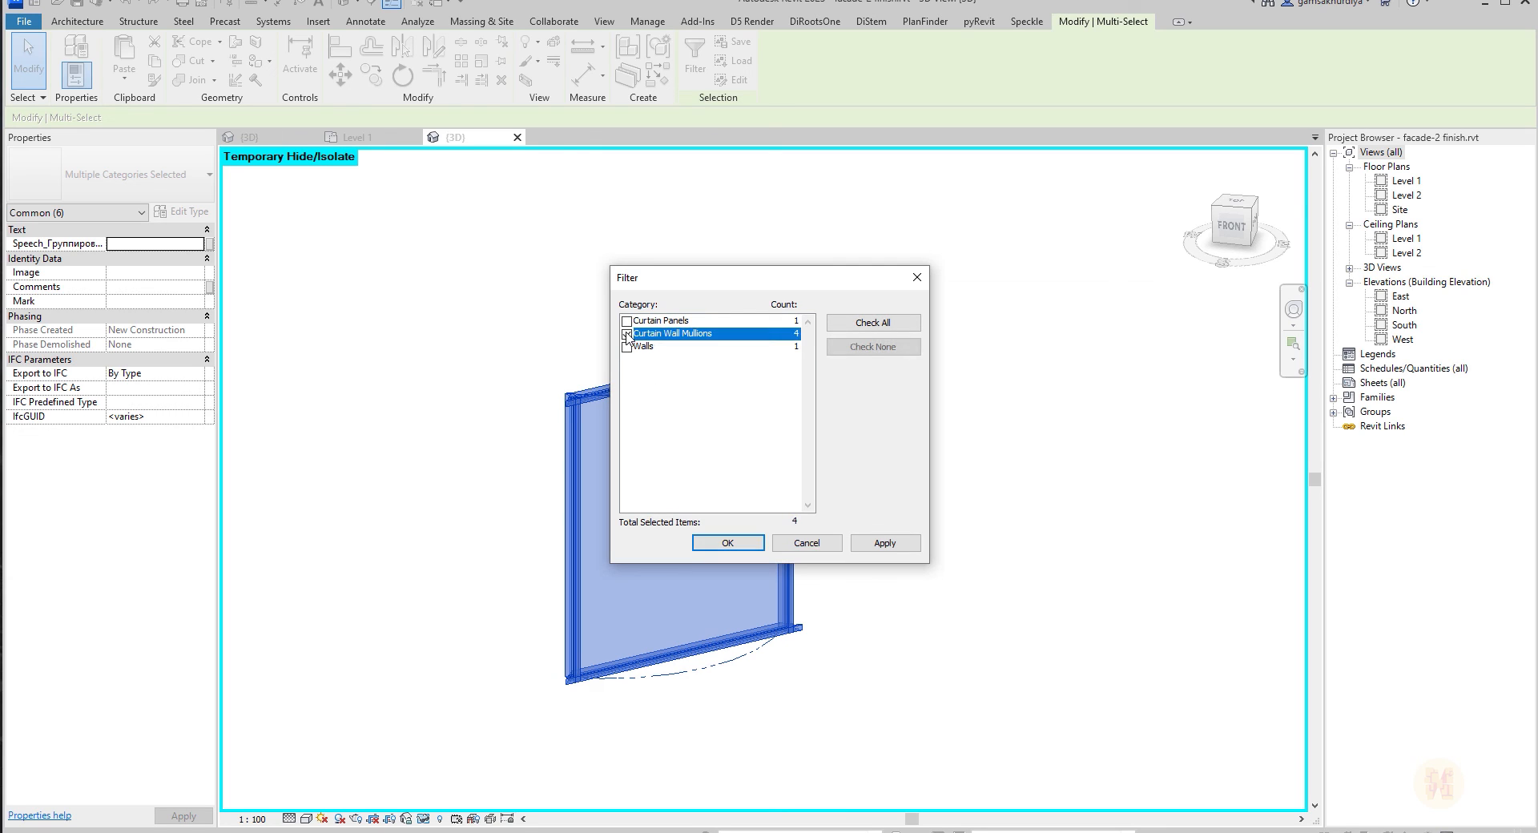
left_click(726, 542)
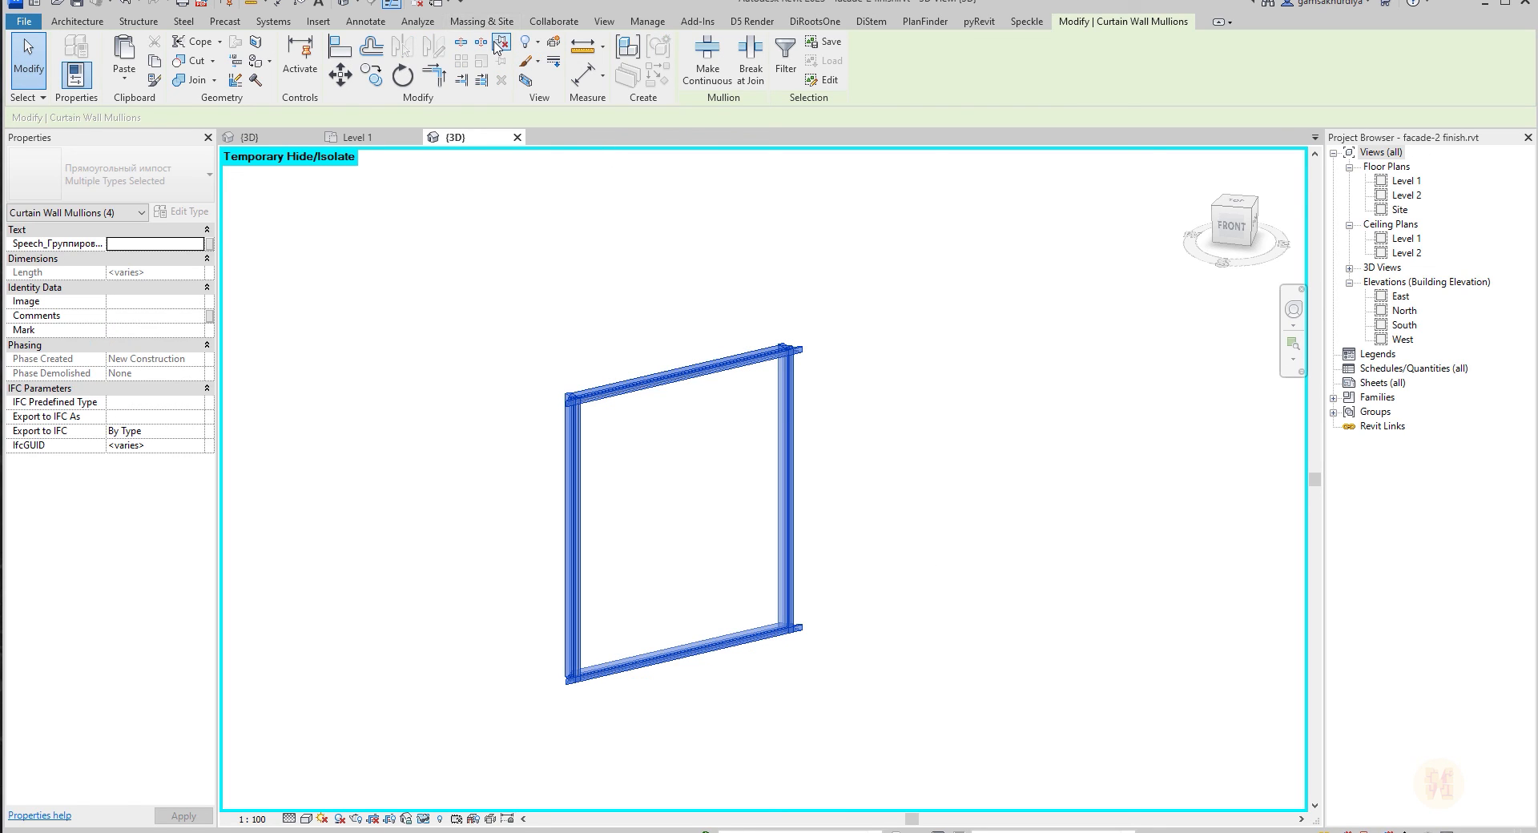
key("Delete")
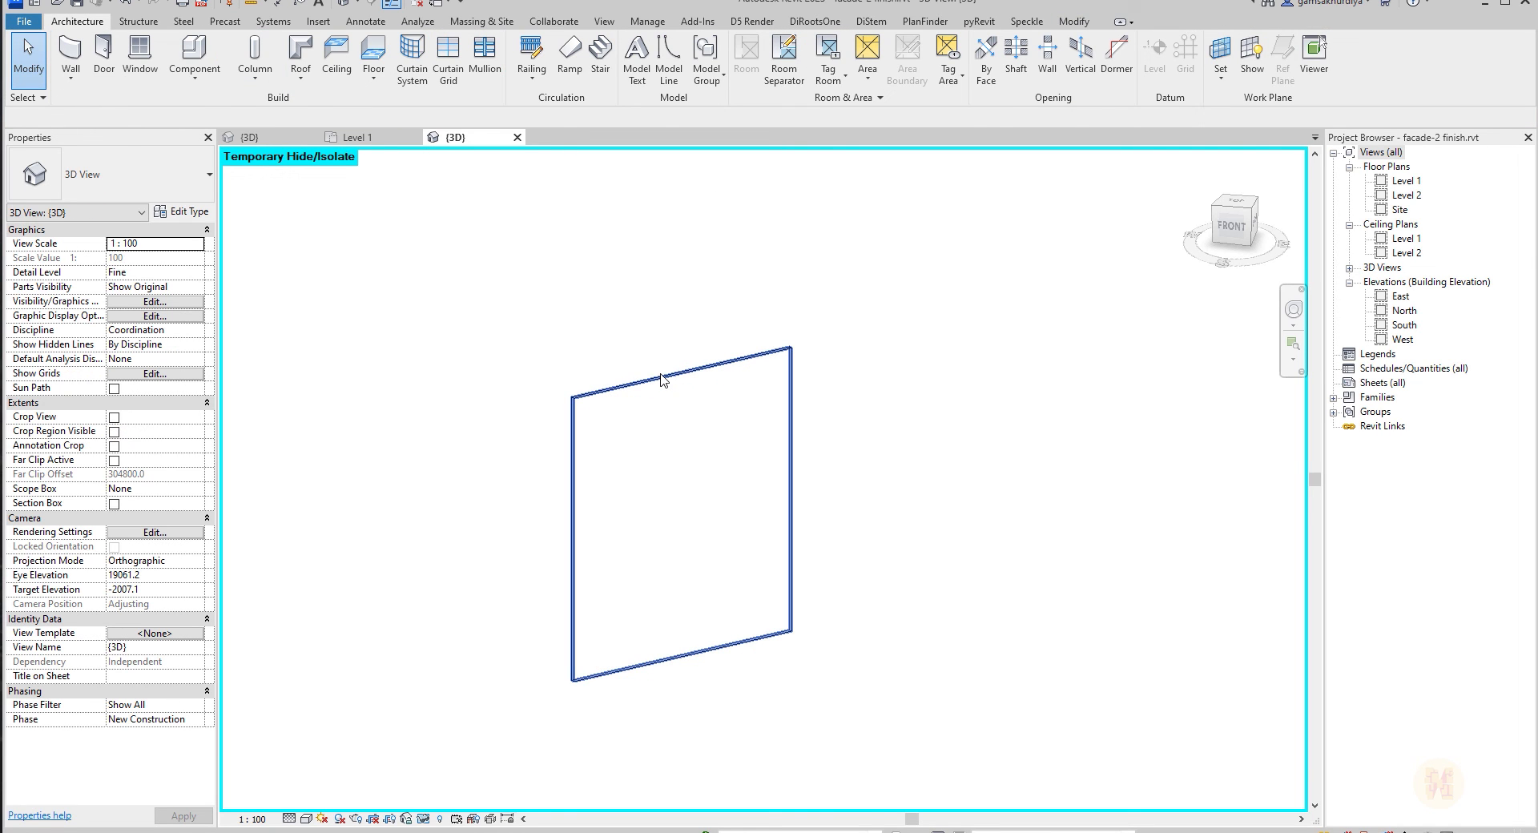
Change the remaining curtain panel's type to АР-Панель_витража-Радиальный стеклопакет с Ригелями1, СПТ-40, Тёплый, Смещ-0.
left_click(662, 379)
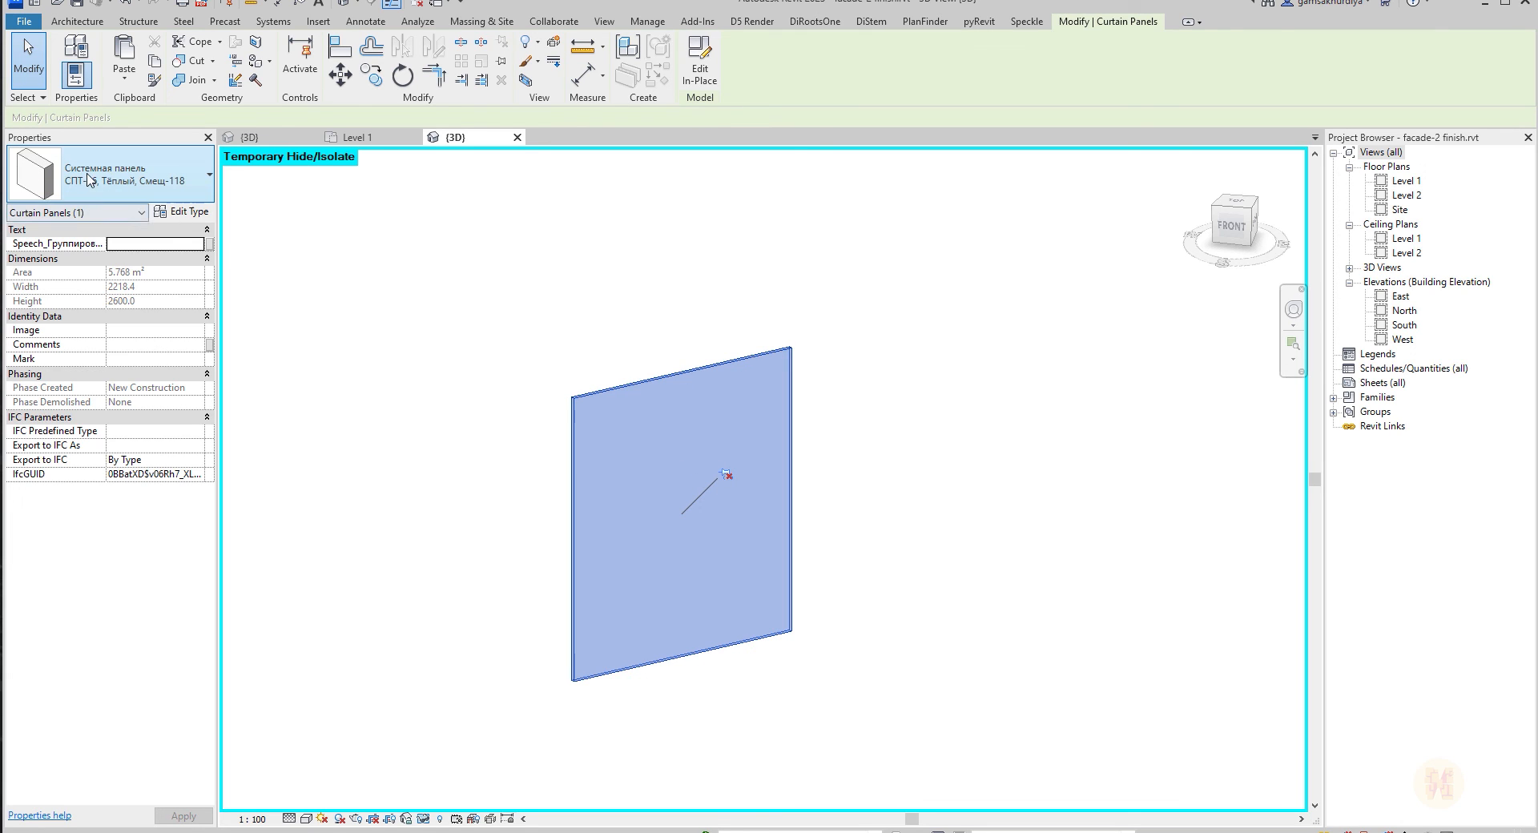
left_click(85, 200)
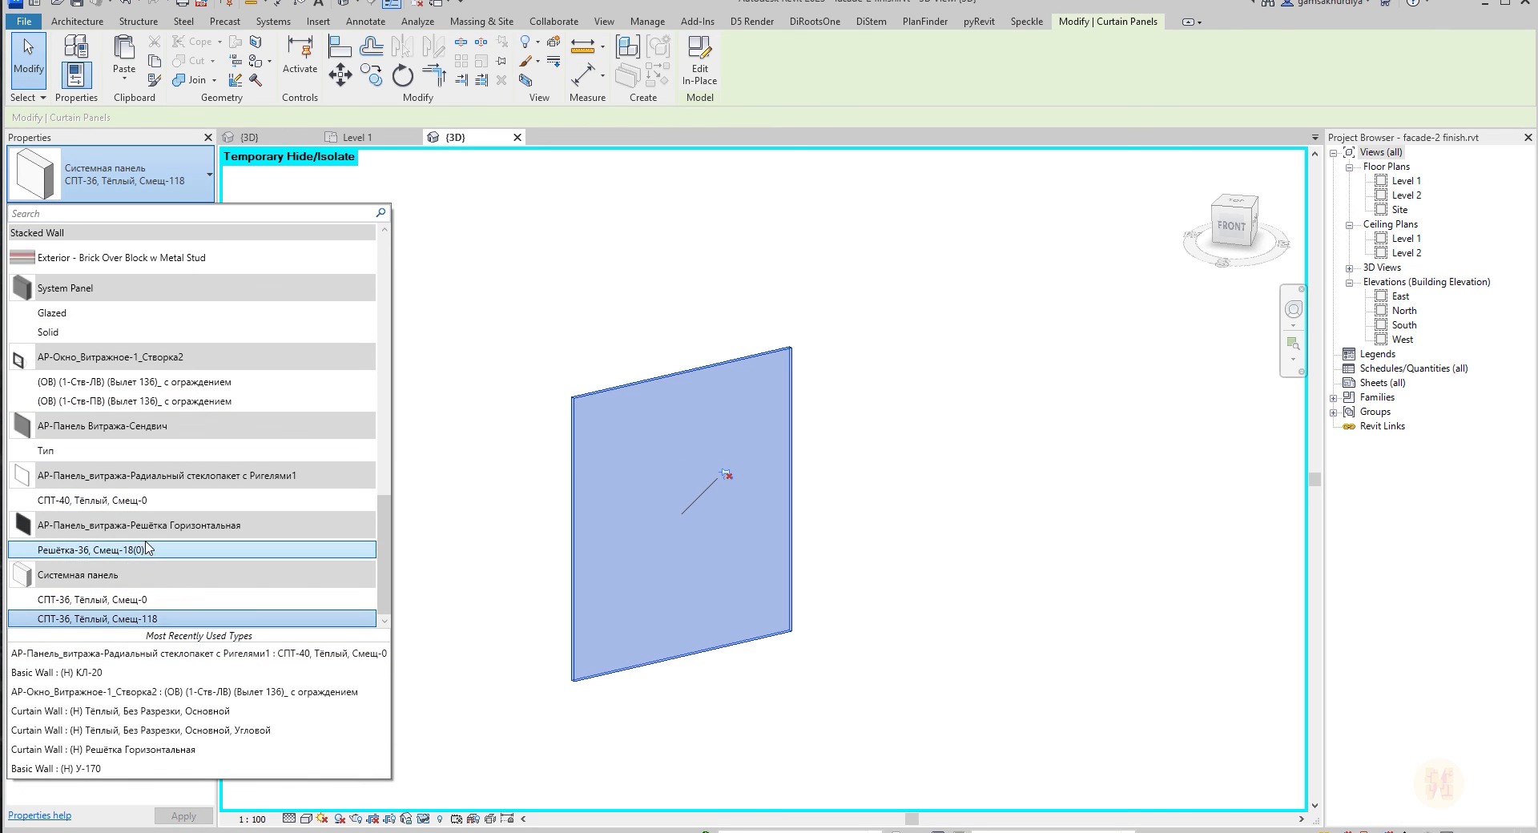
scroll(148, 550, "up", 3)
scroll(193, 551, "down", 3)
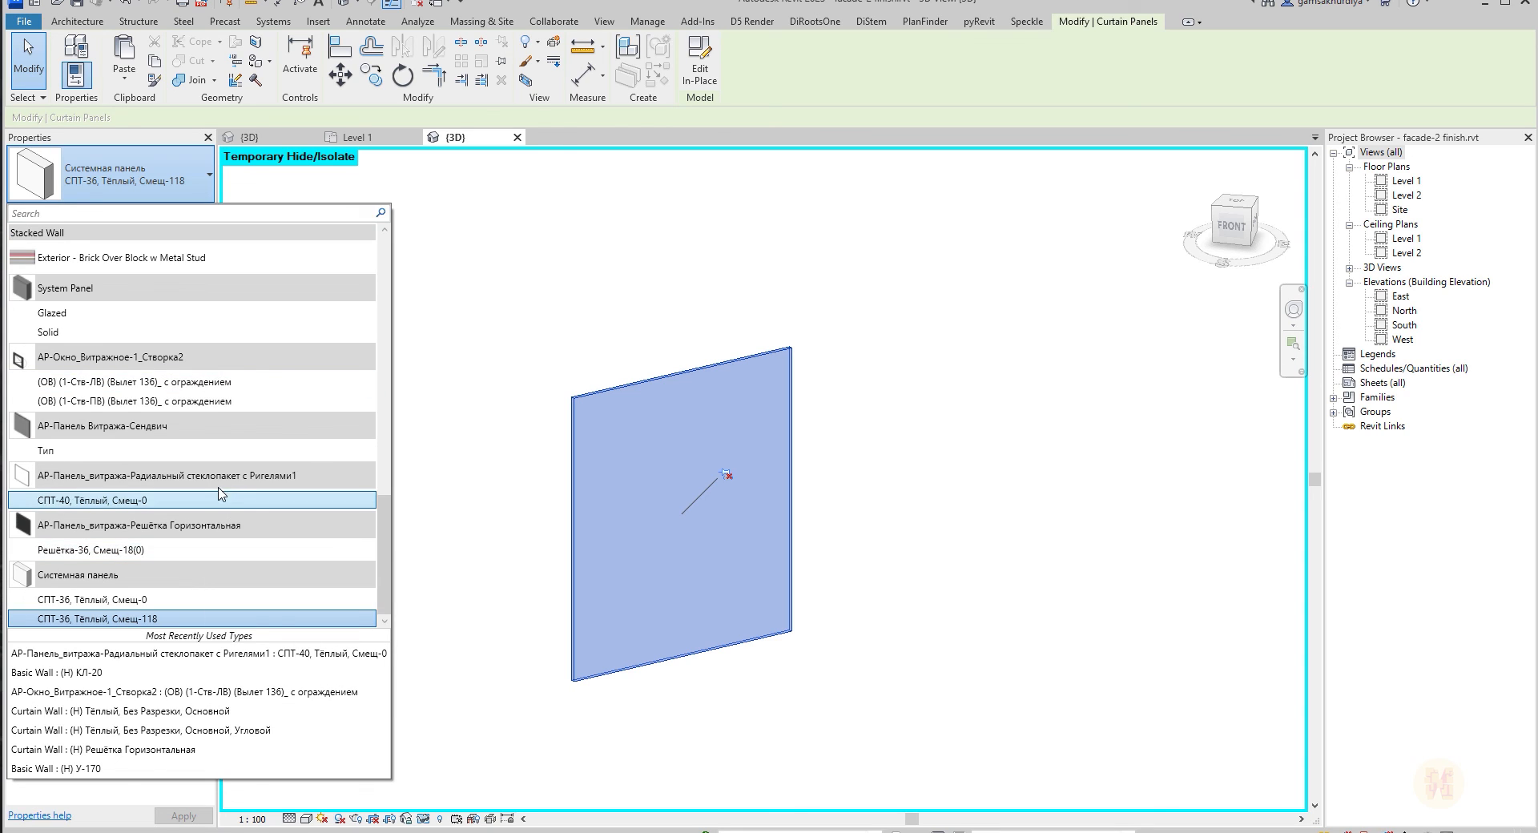
left_click(120, 500)
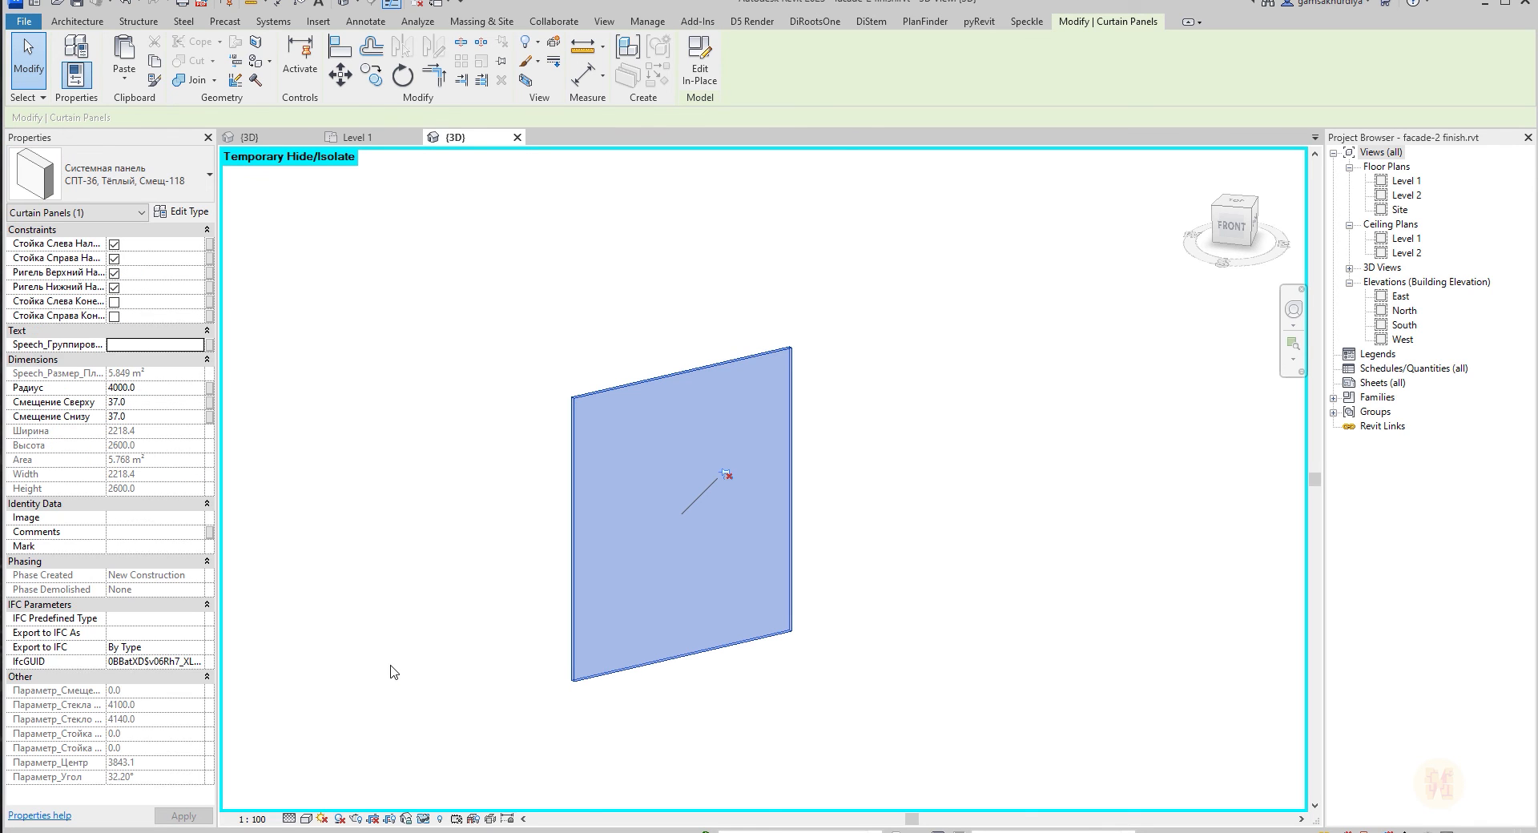
left_click(920, 515)
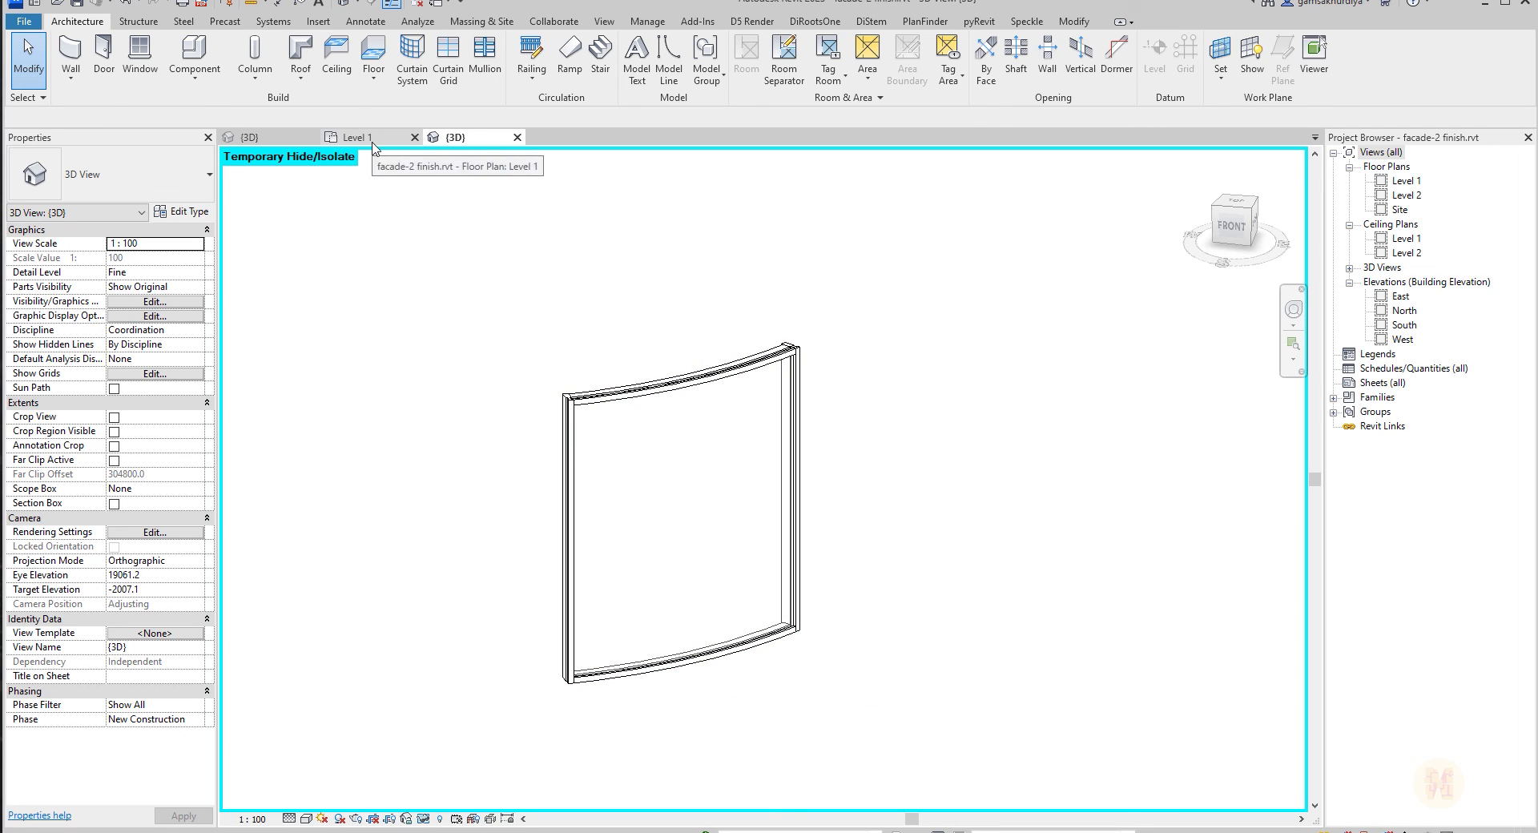
In the Level 1 plan, set the radial corner panel's Радиус to 1560 and check how its ends meet the adjoining glazing.
left_click(373, 147)
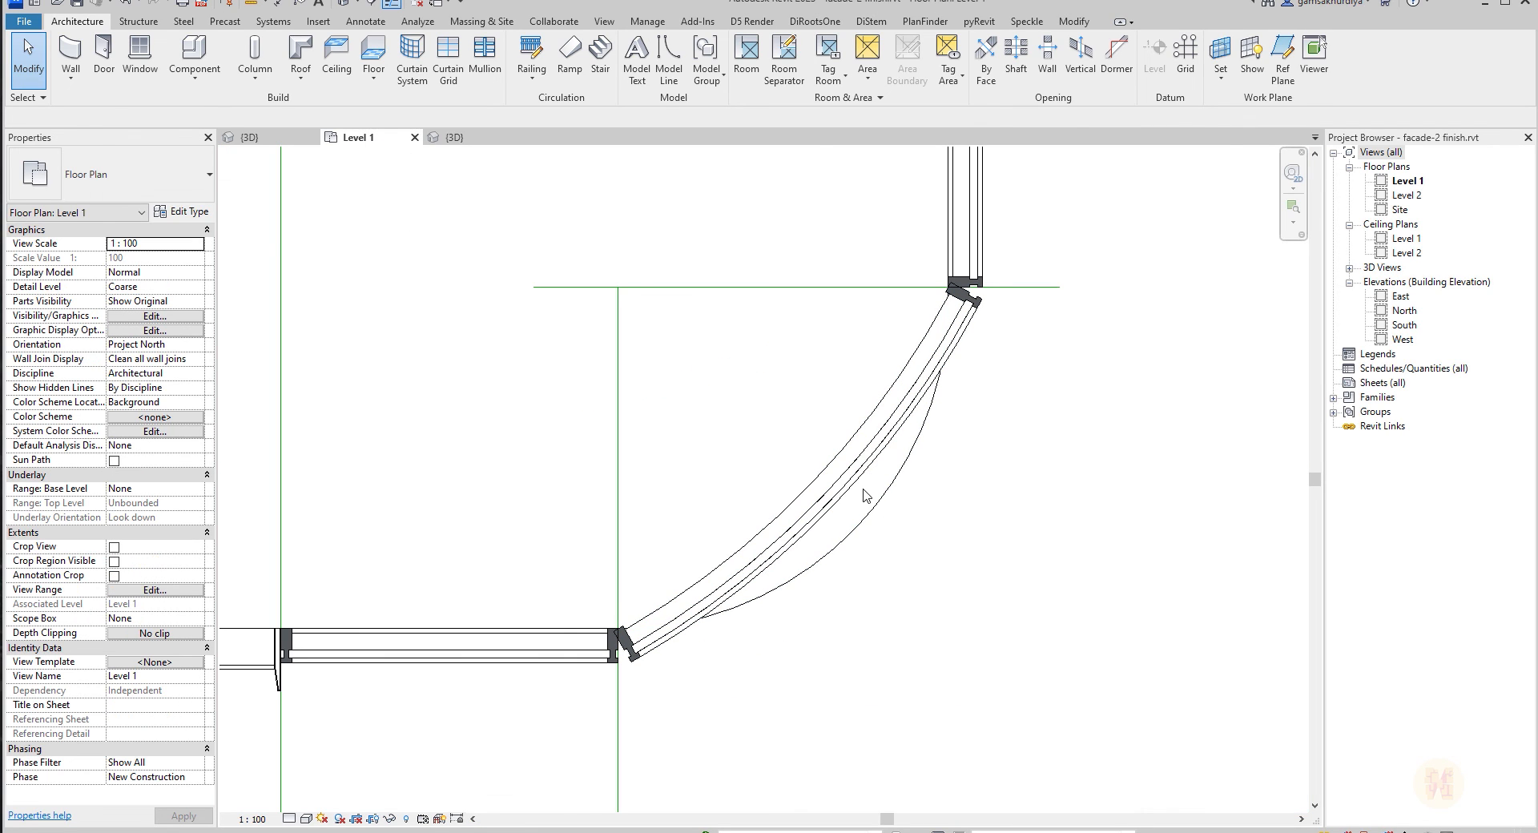
left_click(854, 485)
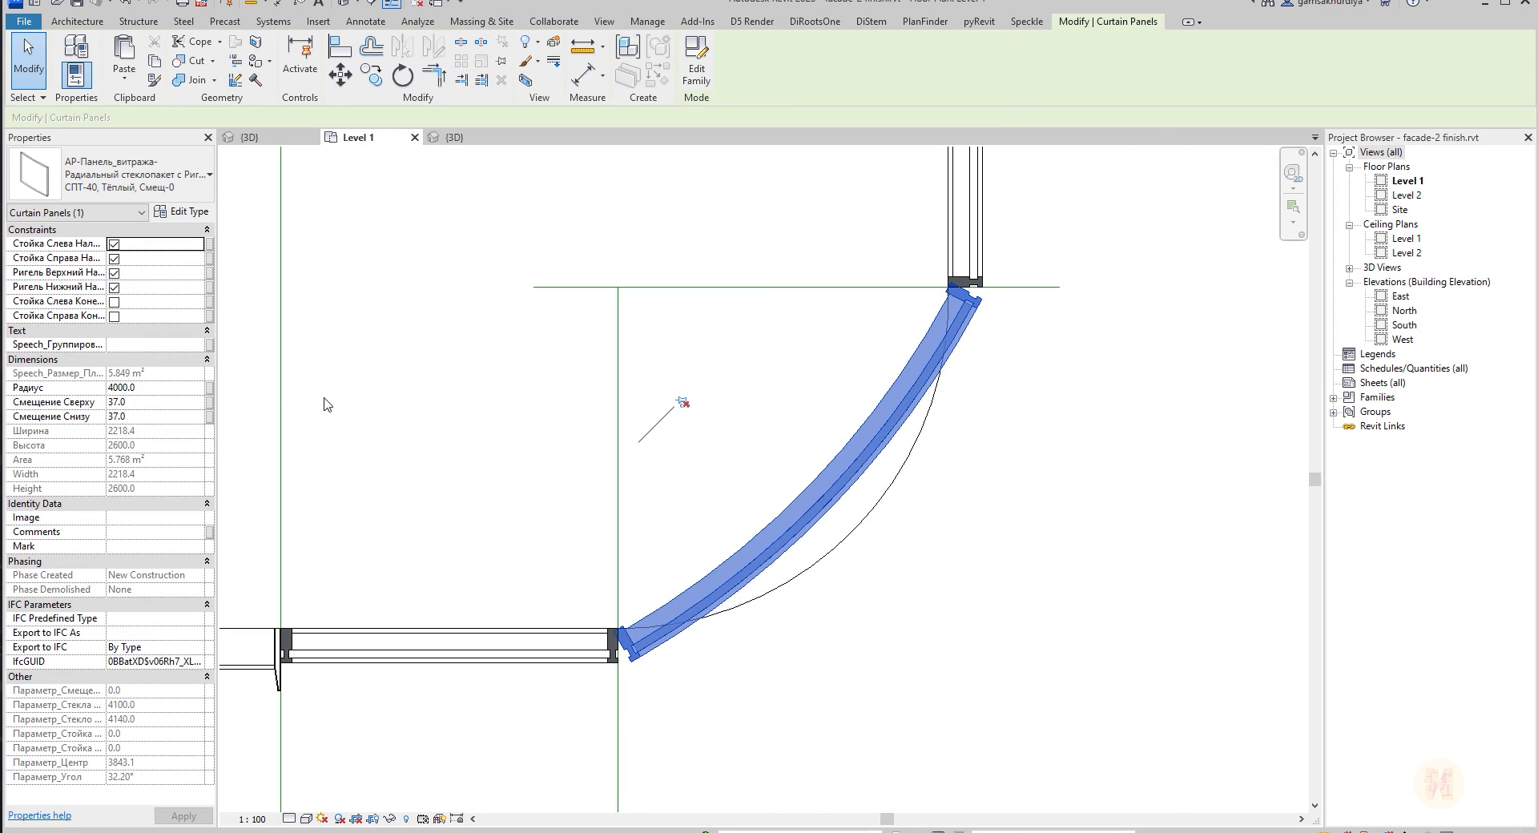
left_click(190, 389)
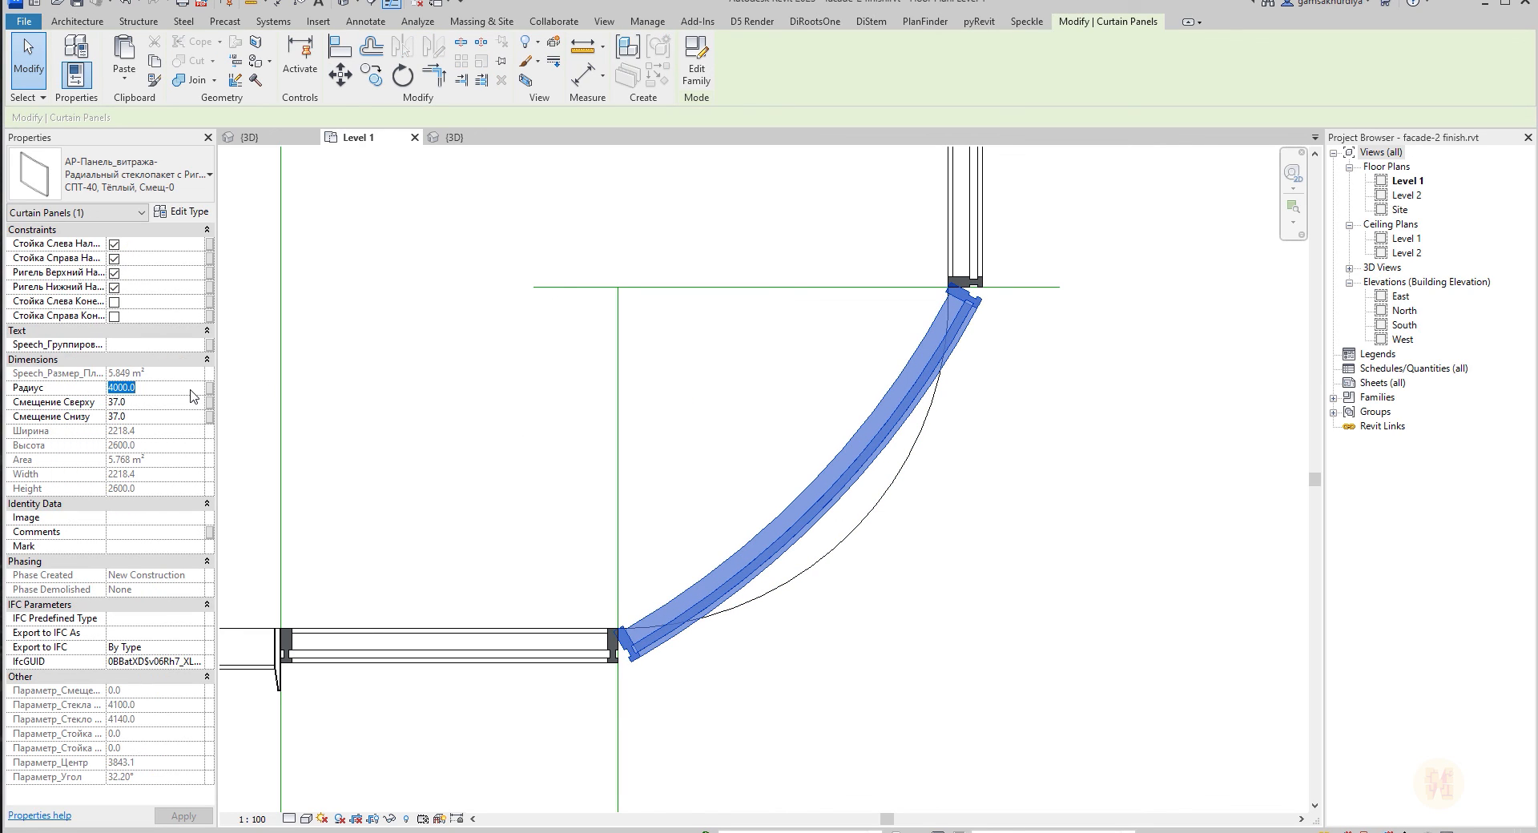
type("1560")
key("Return")
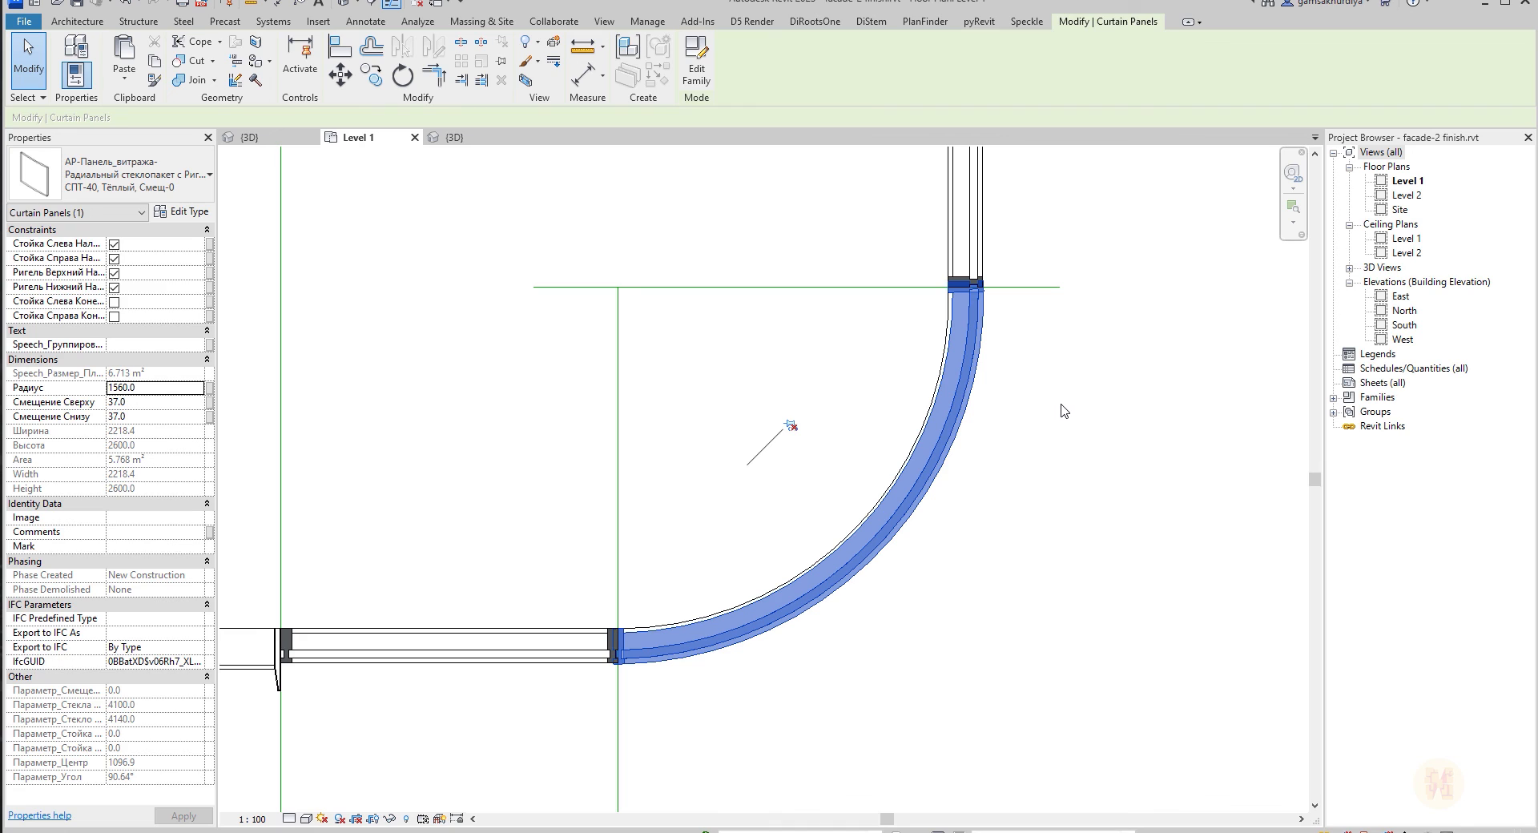
scroll(772, 585, "up", 2)
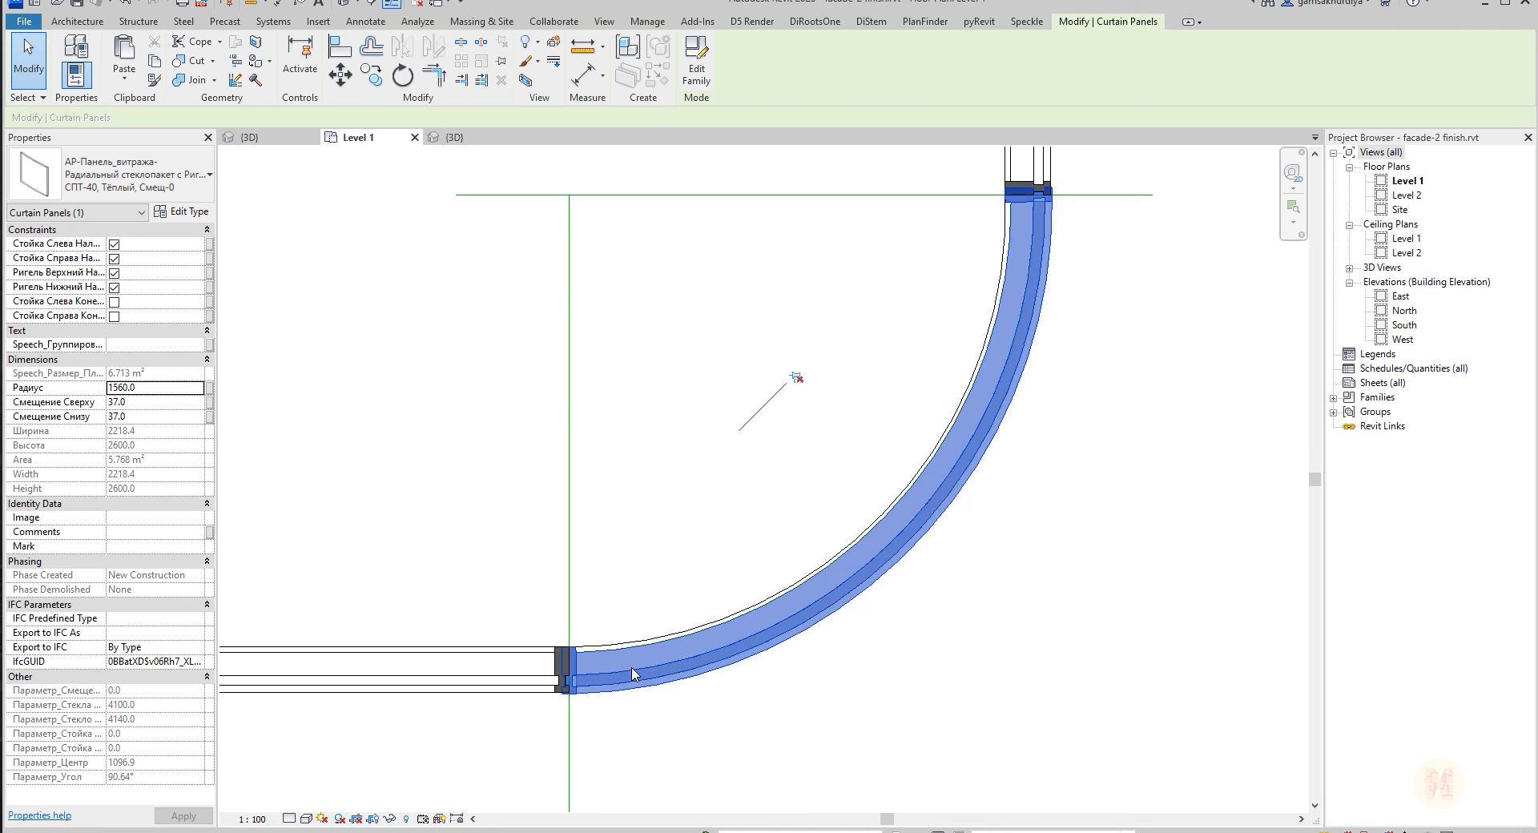
scroll(593, 705, "up", 1)
scroll(559, 646, "up", 1)
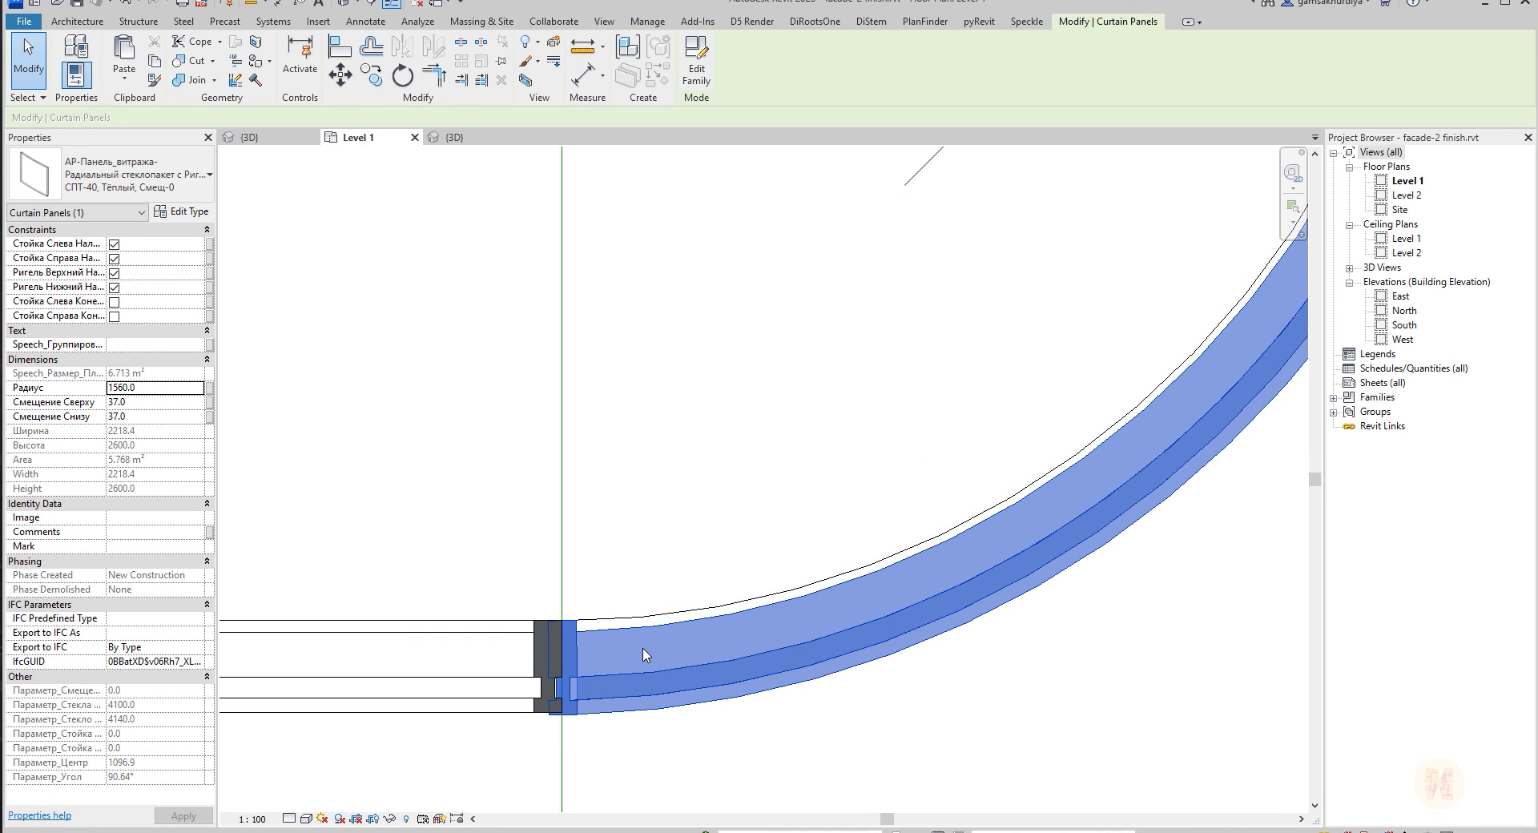
scroll(657, 657, "down", 2)
left_click(849, 707)
Unpin and delete the adjoining vertical wall's mullion that overlaps the upper end of the curved panel.
middle_click_drag(1059, 214, 865, 450)
scroll(881, 432, "up", 4)
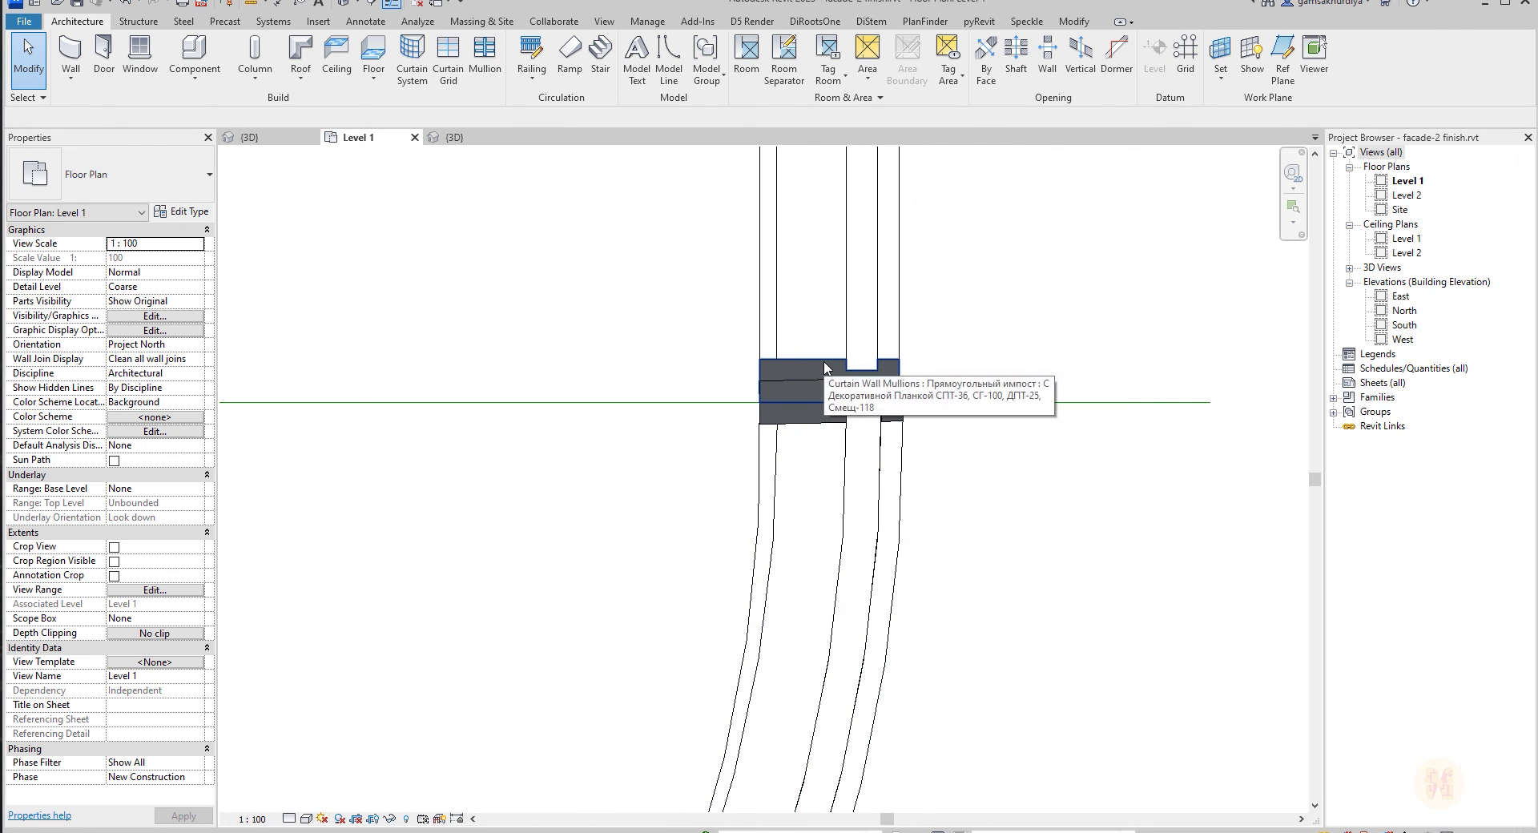
left_click(825, 367)
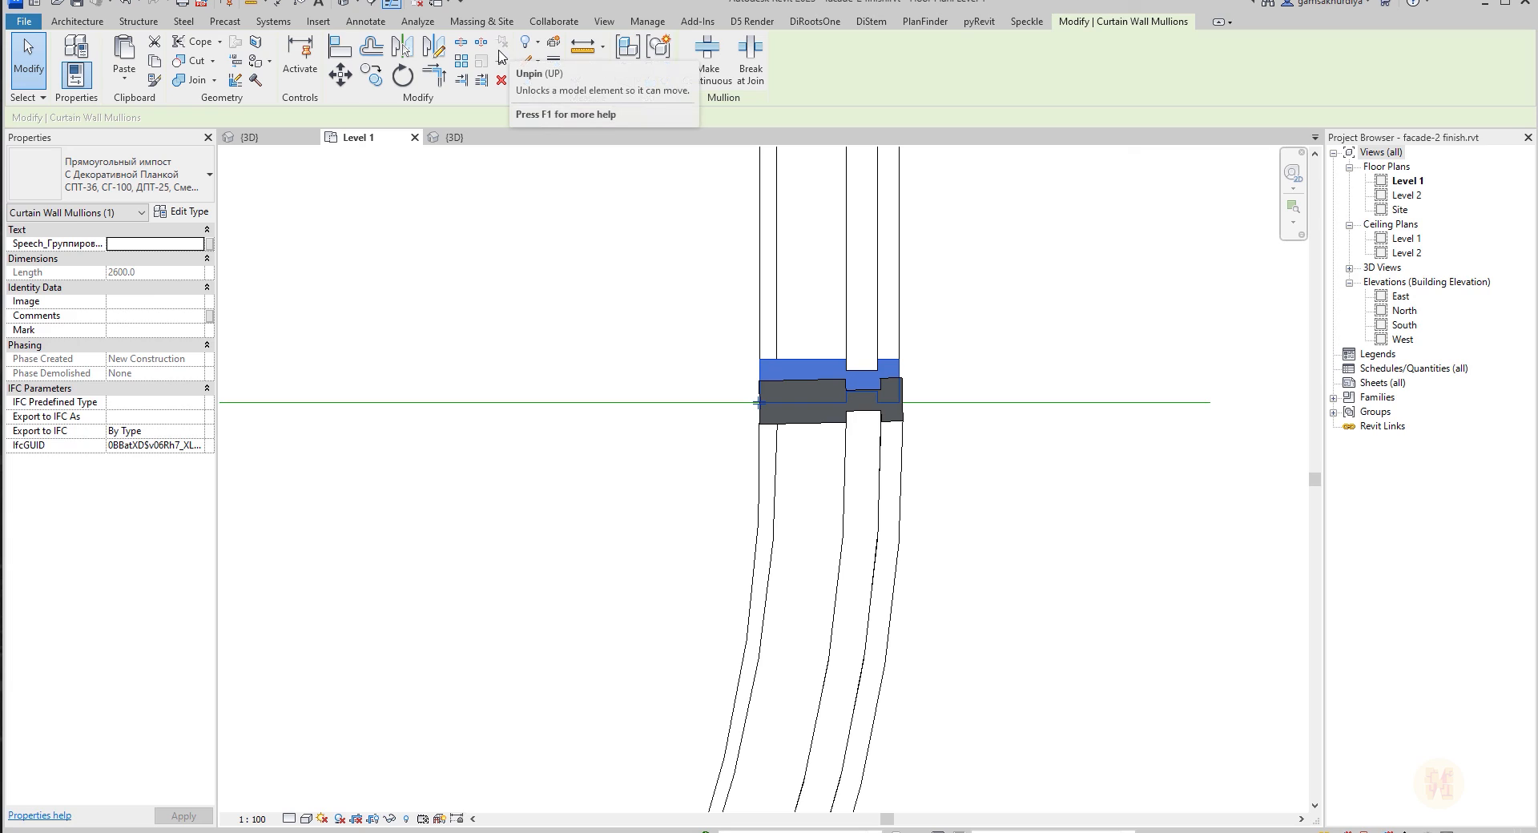
left_click(624, 286)
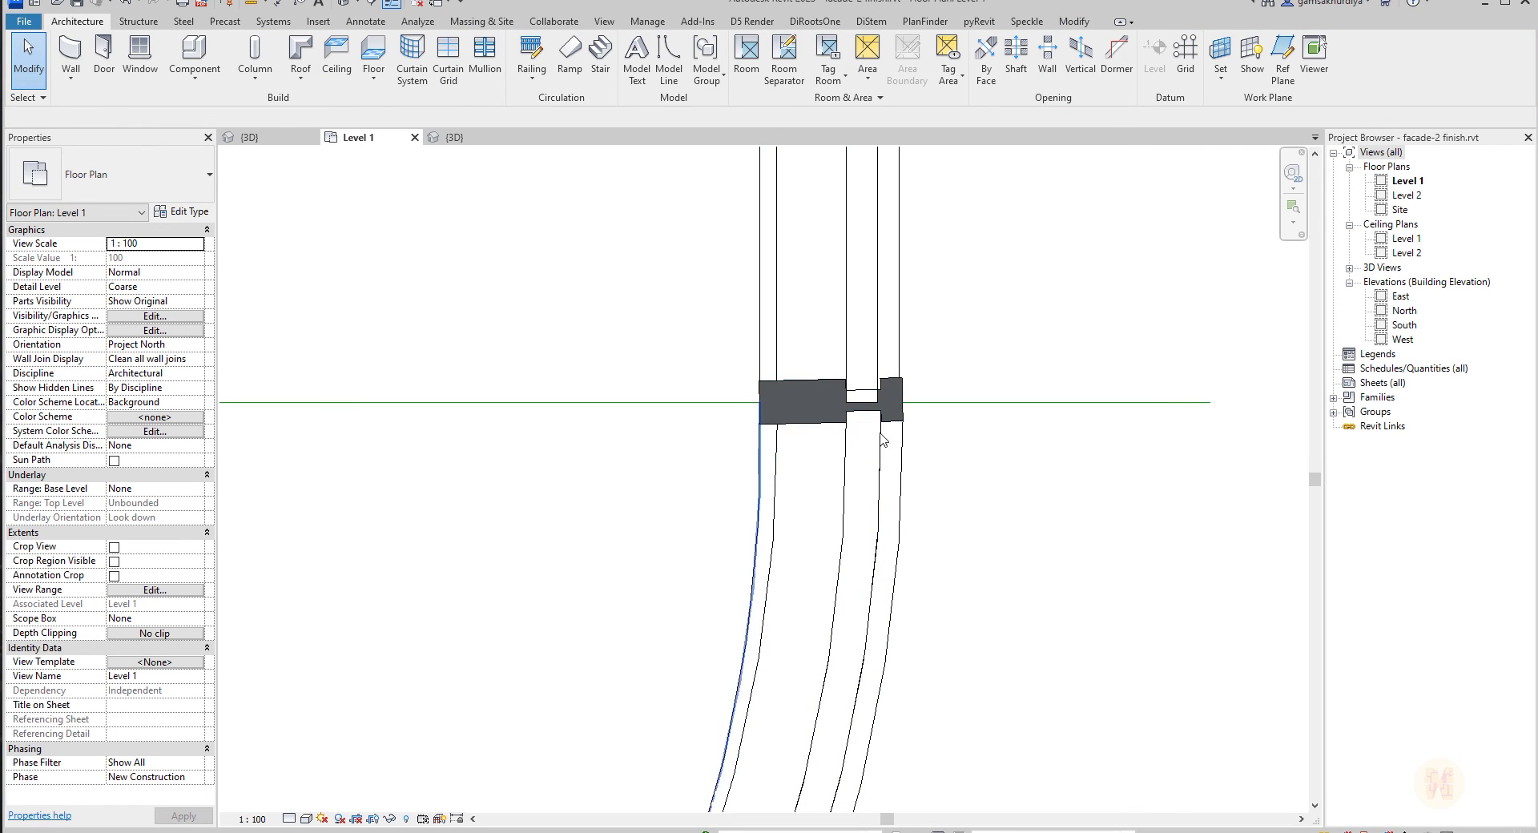
Unpin and delete the horizontal wall's mullion that overlaps the lower end of the curved panel.
scroll(821, 381, "down", 4)
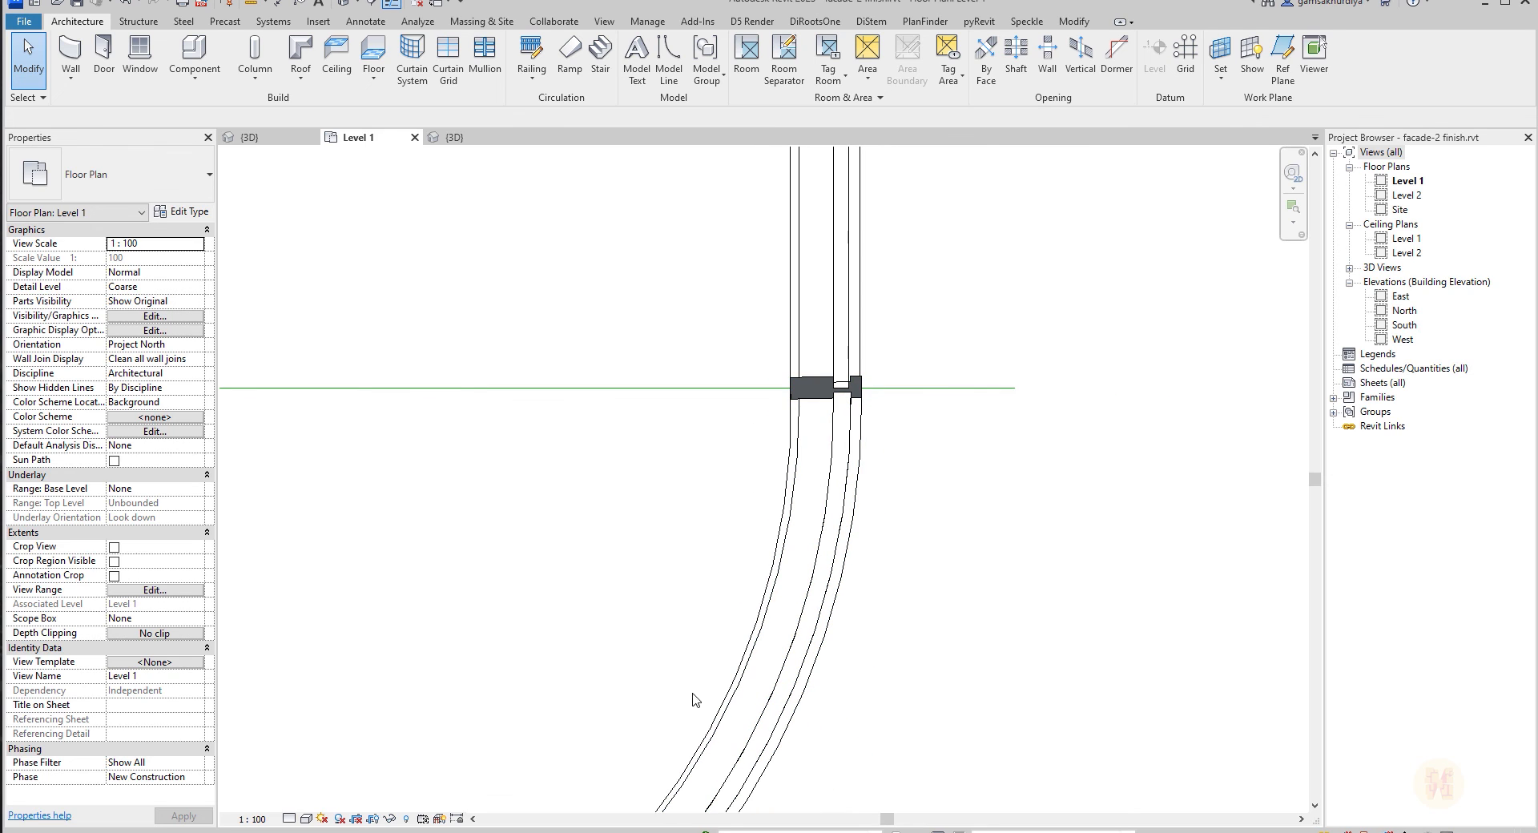
middle_click_drag(691, 695, 1156, 289)
scroll(632, 731, "up", 2)
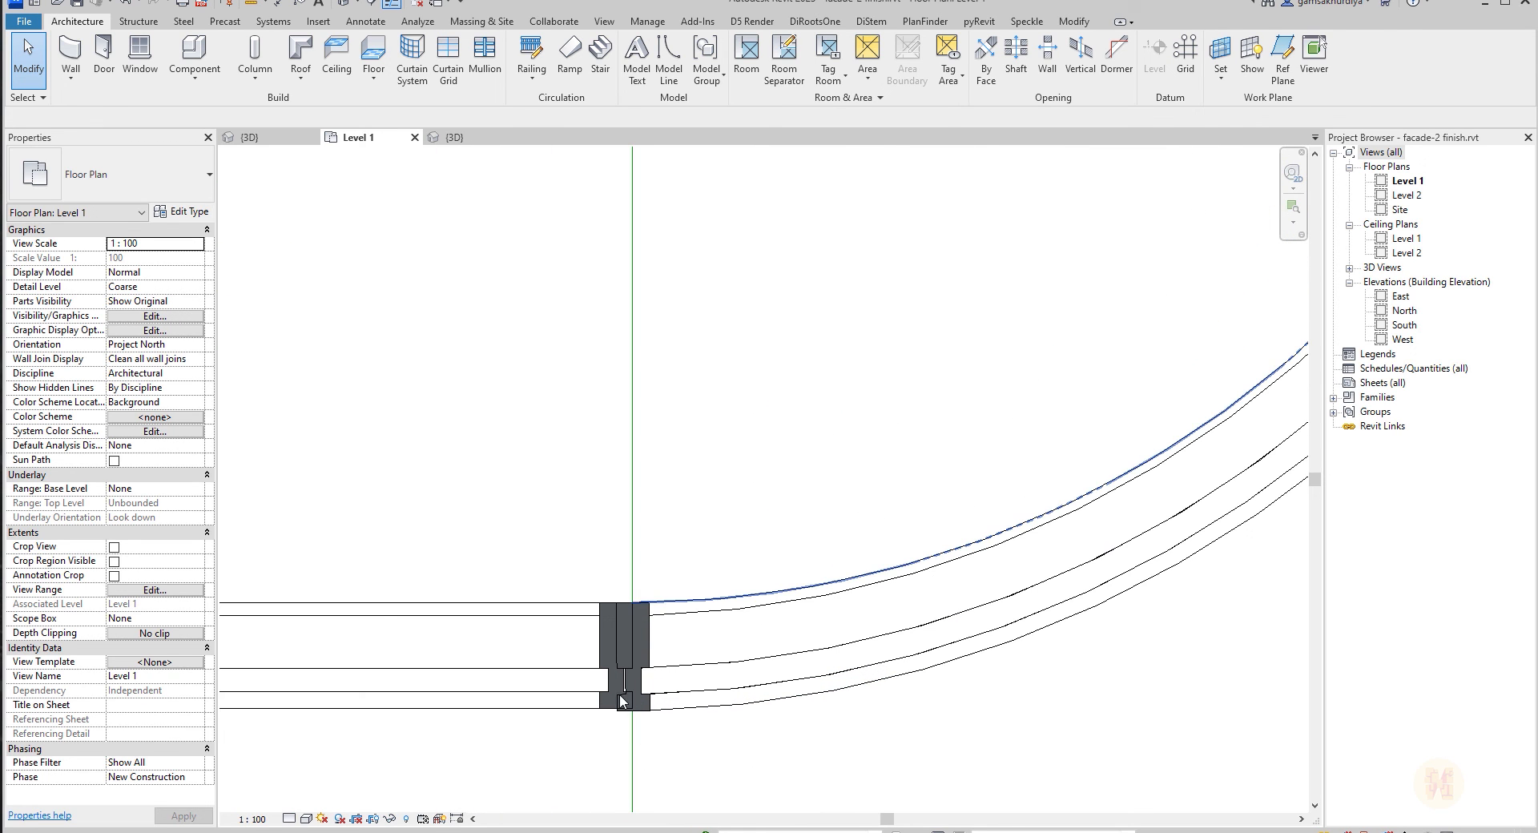
left_click(601, 655)
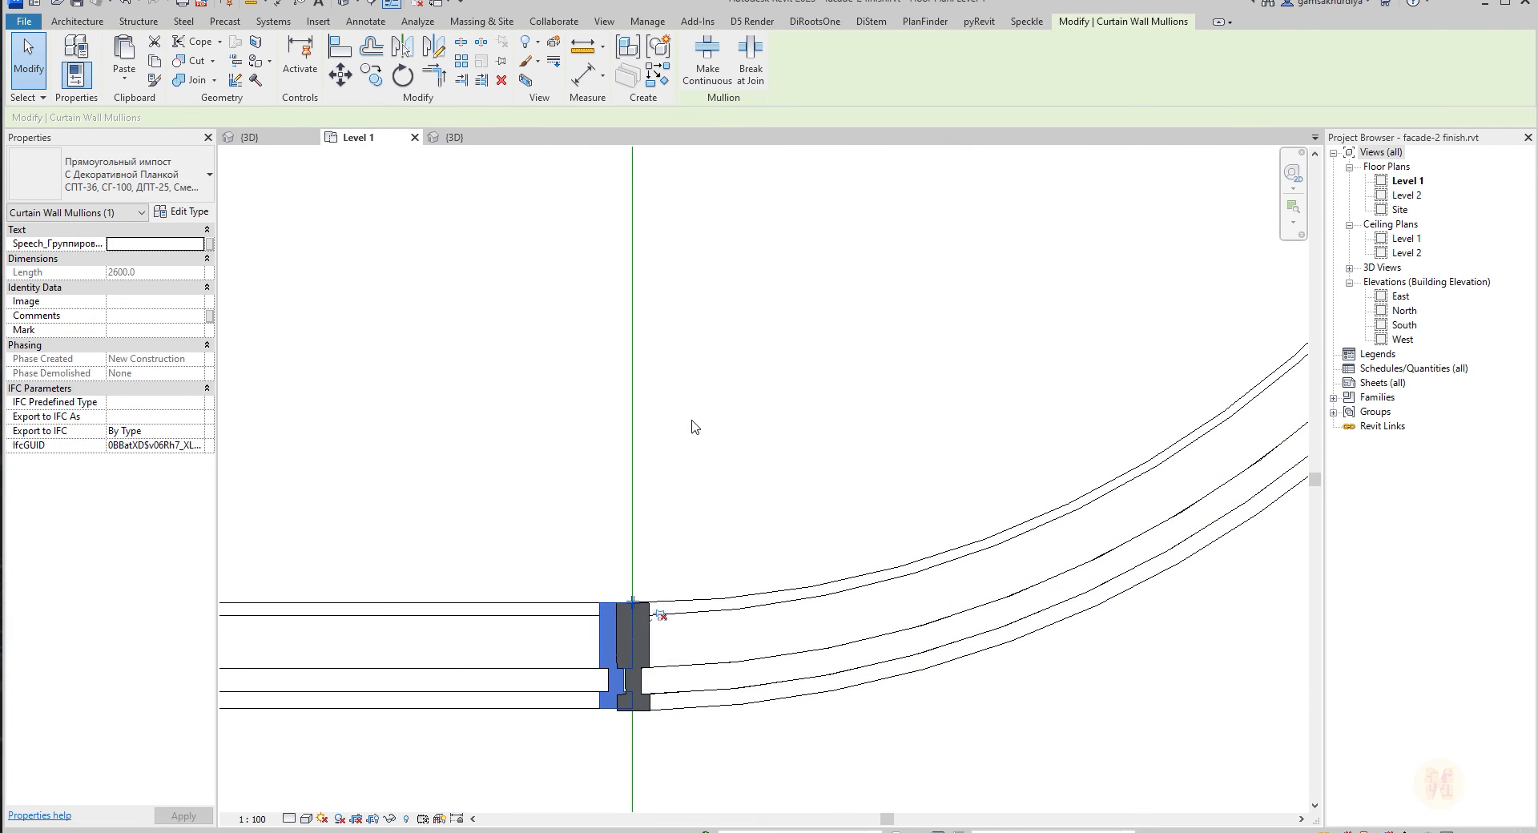
key("Escape")
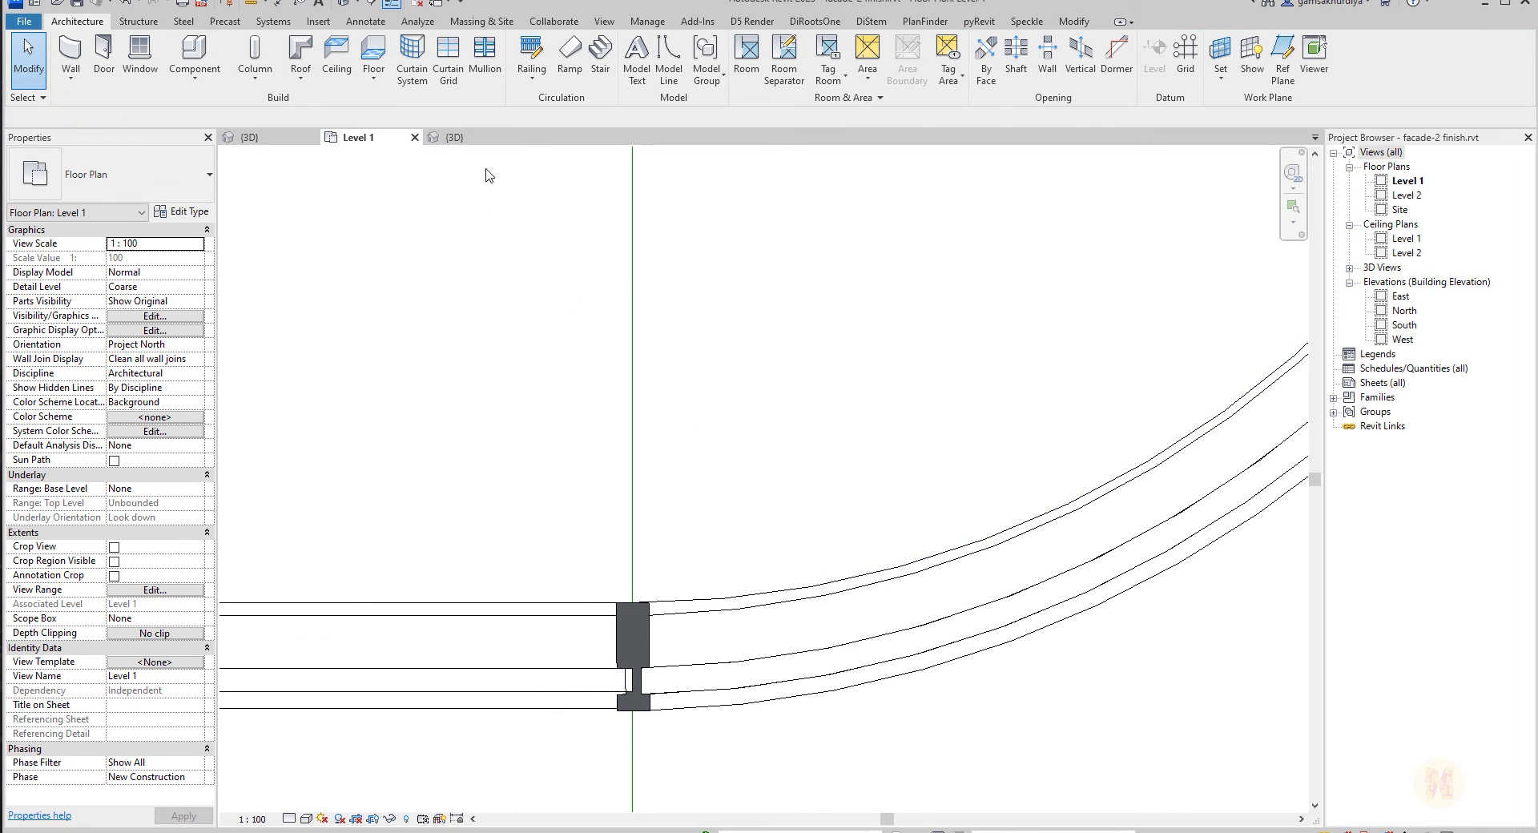
Reset the temporary isolation in the 3D view and inspect the curved corner glazing together with the whole facade.
left_click(454, 137)
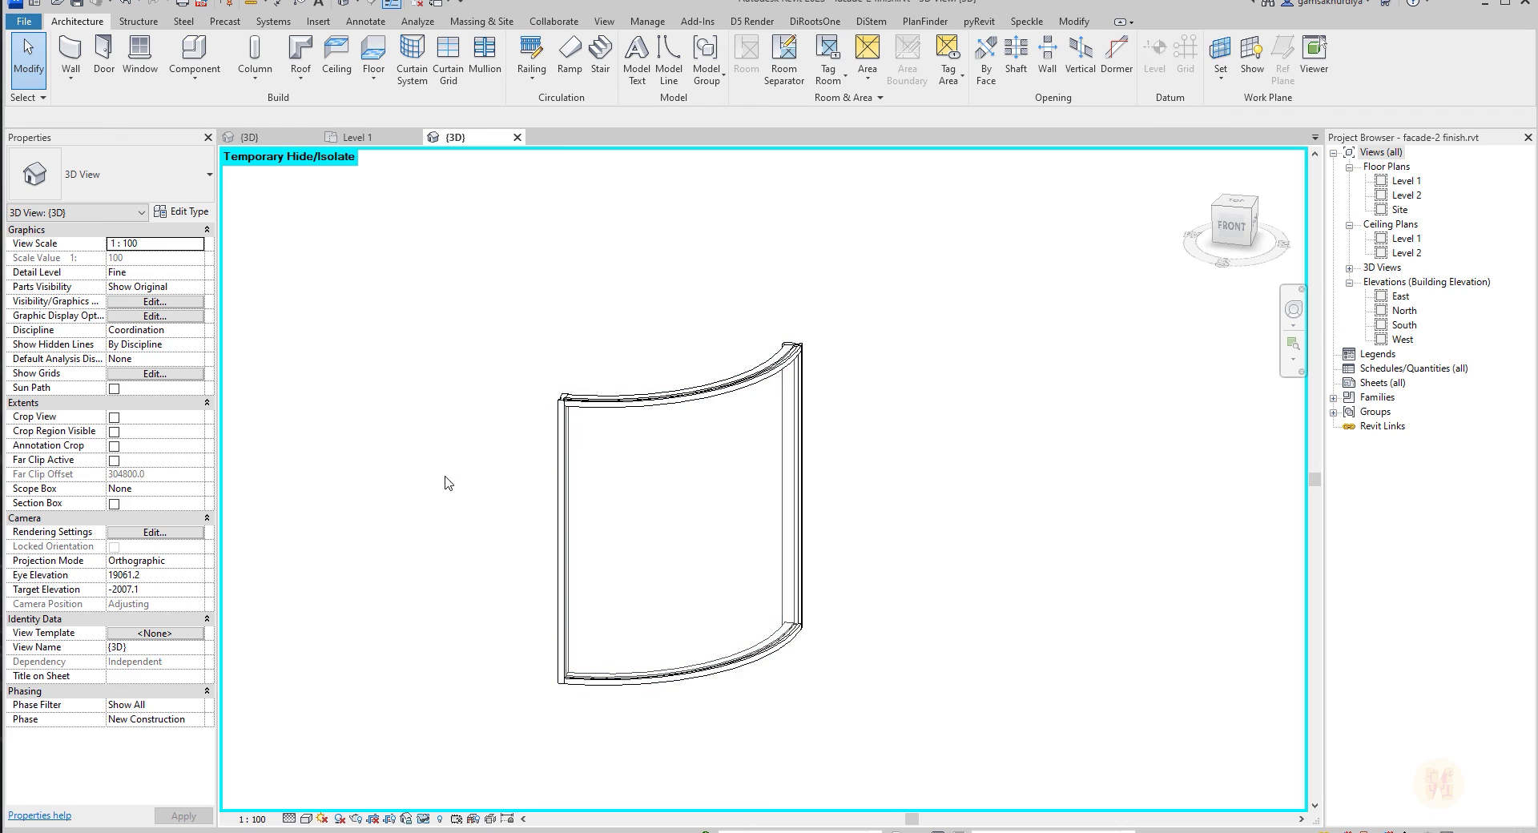
left_click(425, 818)
left_click(443, 805)
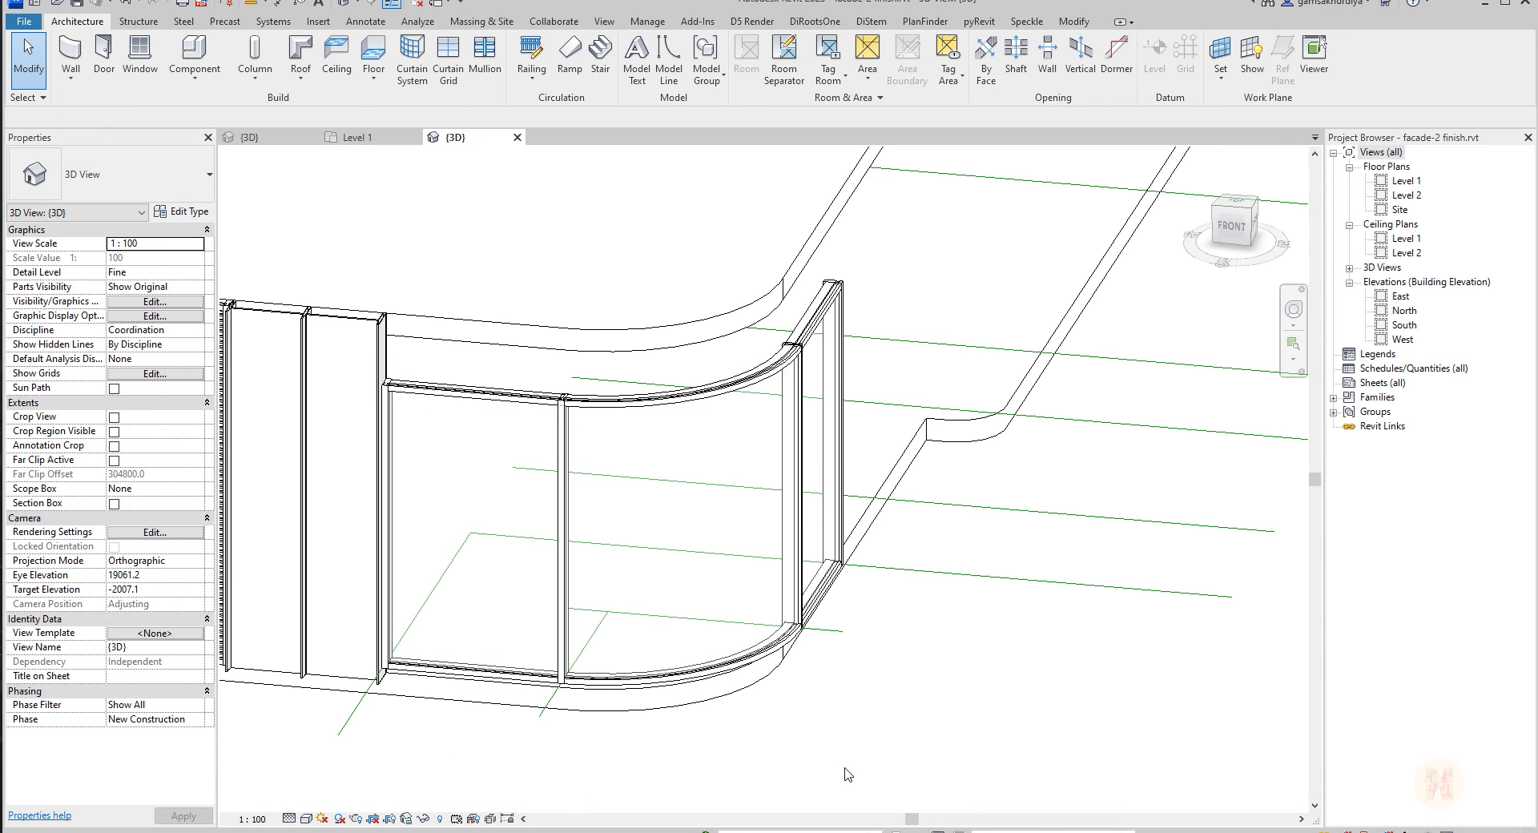
middle_click_drag(889, 724, 869, 620, "shift")
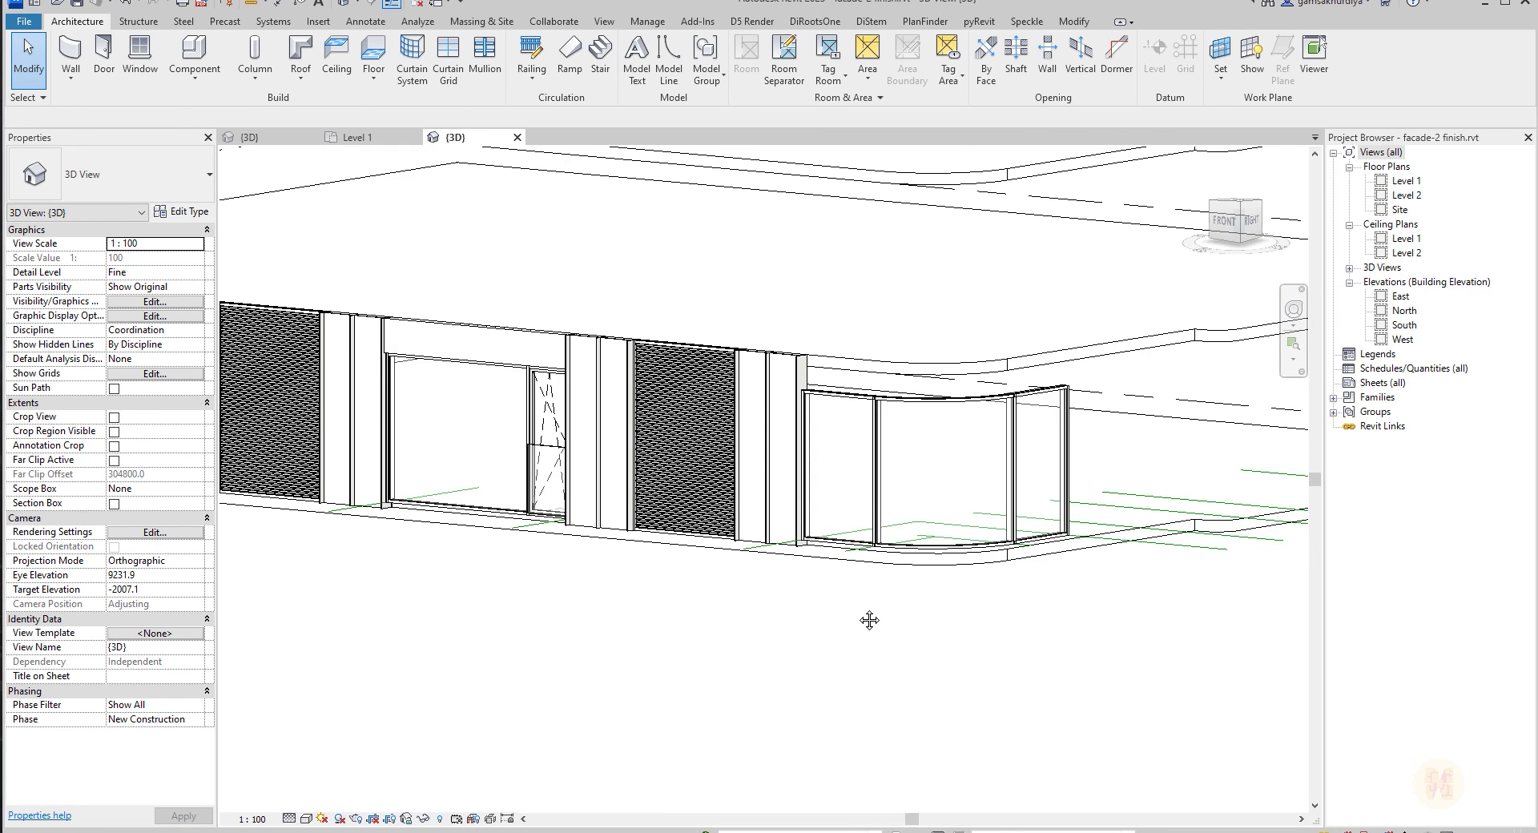
left_click(496, 336)
left_click(1089, 710)
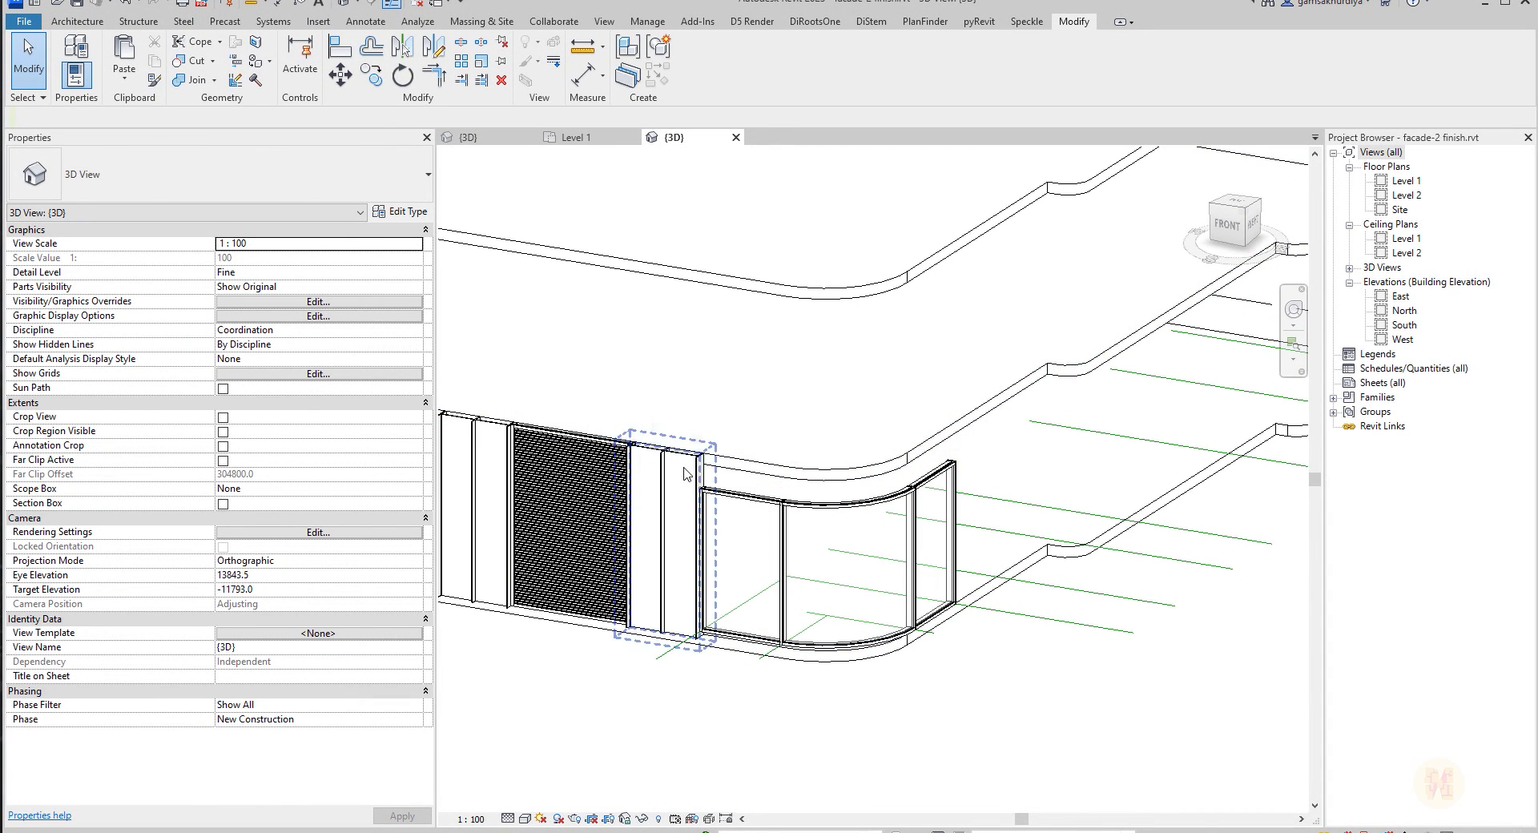
In the Level 1 plan, copy the loose curved facade panel АР-Фасадная_Панель-Прямоугольная-Радиусная с продолжением.
left_click(583, 138)
scroll(852, 460, "down", 6)
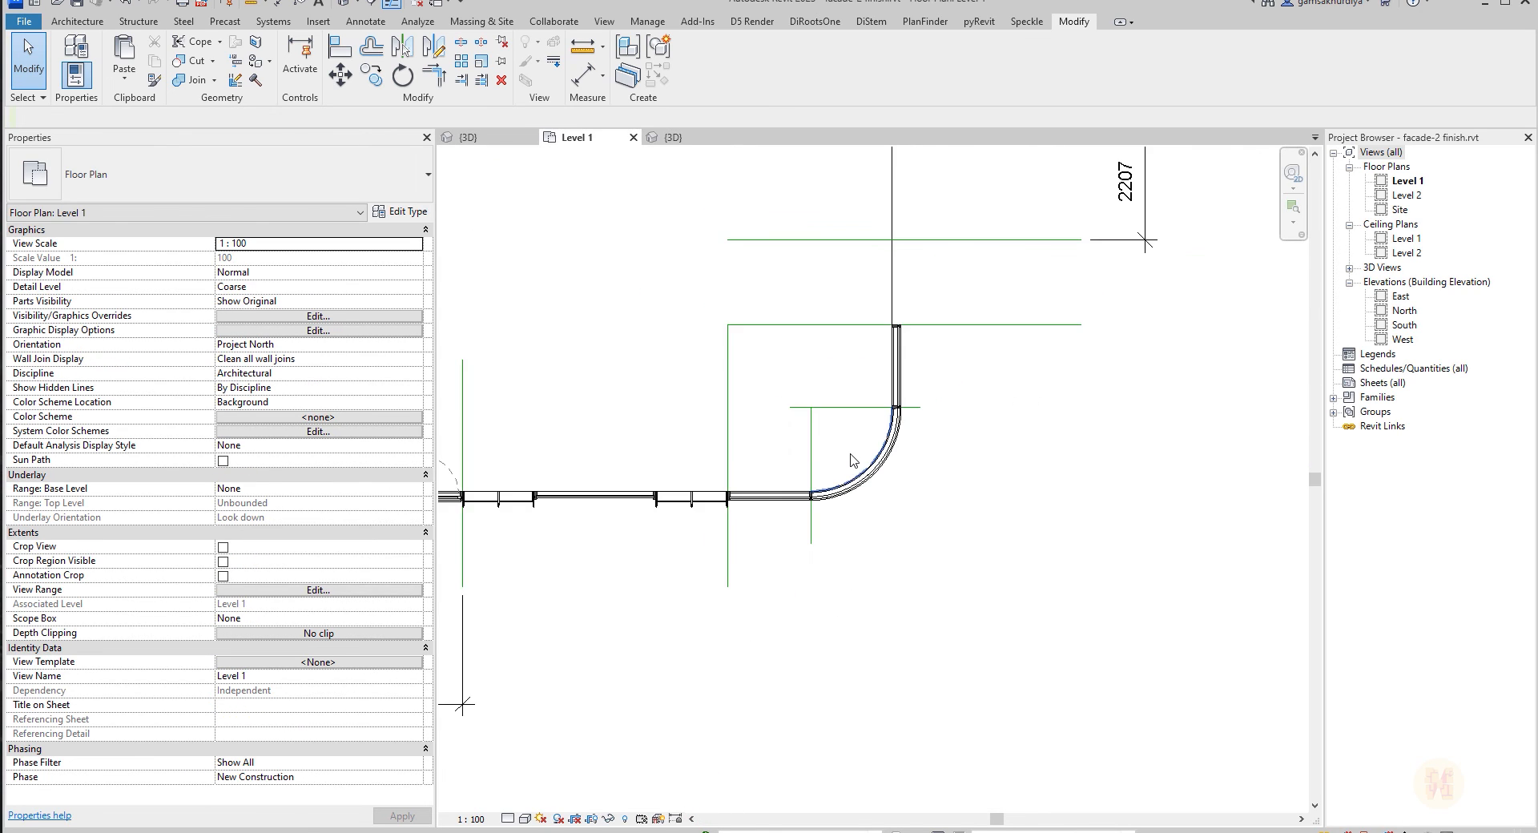
middle_click_drag(869, 476, 992, 470)
middle_click_drag(757, 520, 1313, 470)
middle_click_drag(475, 274, 752, 446)
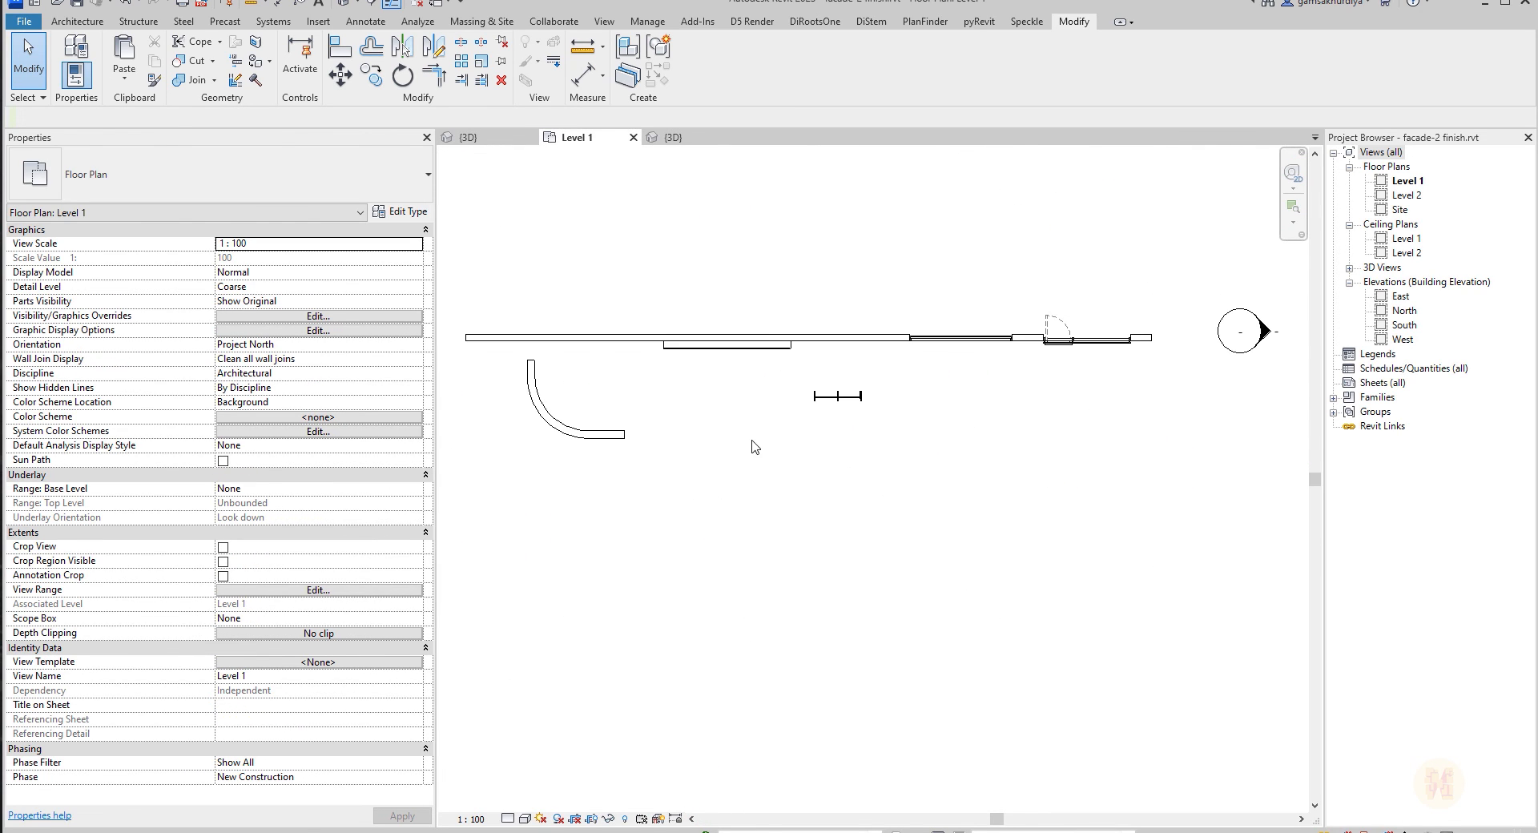
left_click(598, 430)
Paste the copied curved facade panel outside the building's rounded glazed corner and select it.
middle_click_drag(1091, 610, 667, 524)
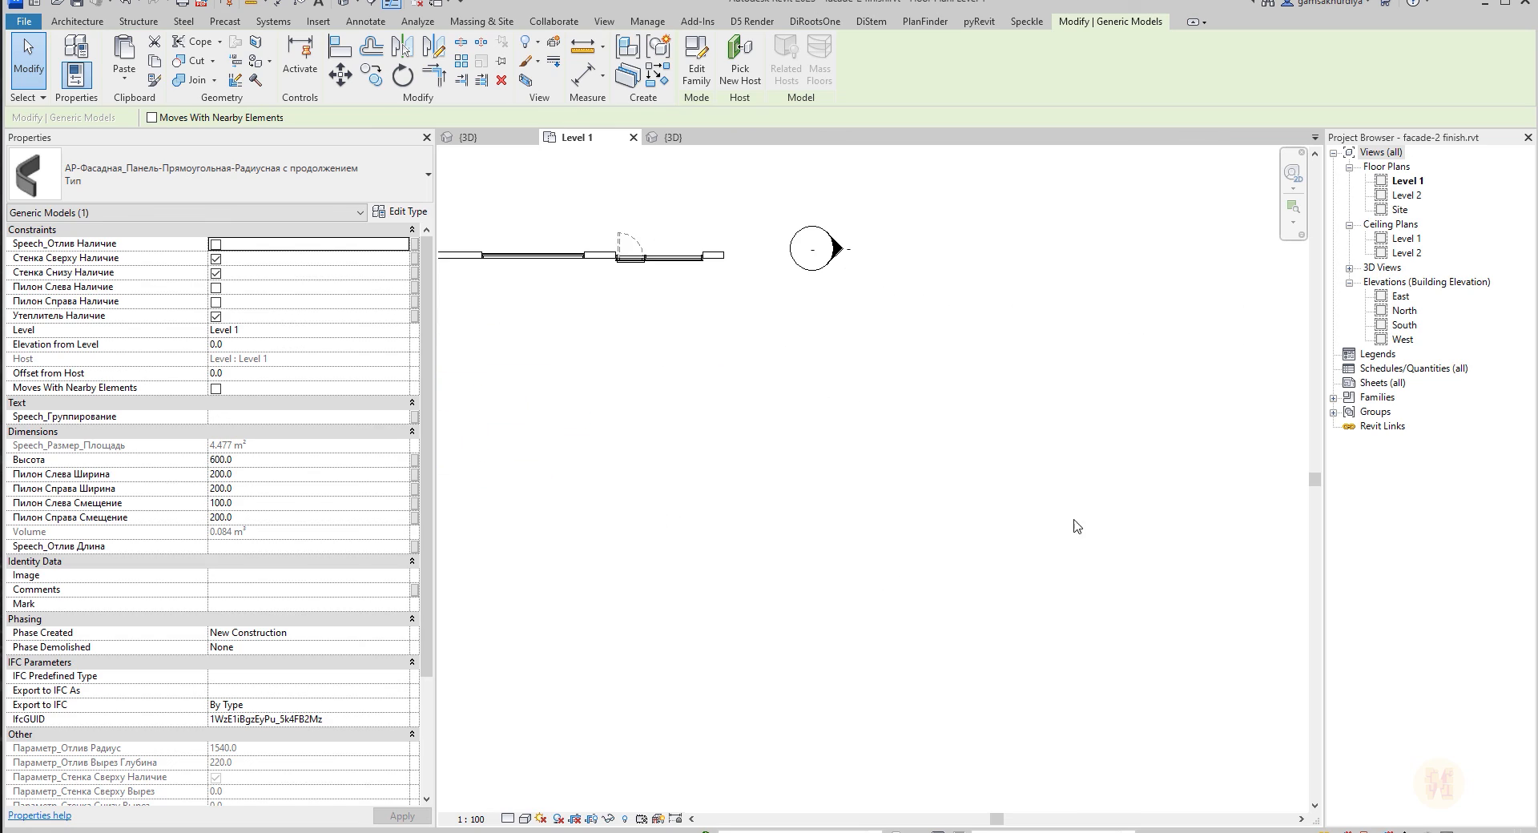
middle_click_drag(1072, 523, 497, 553)
middle_click_drag(1096, 614, 595, 544)
middle_click_drag(919, 597, 668, 602)
key("ctrl+v")
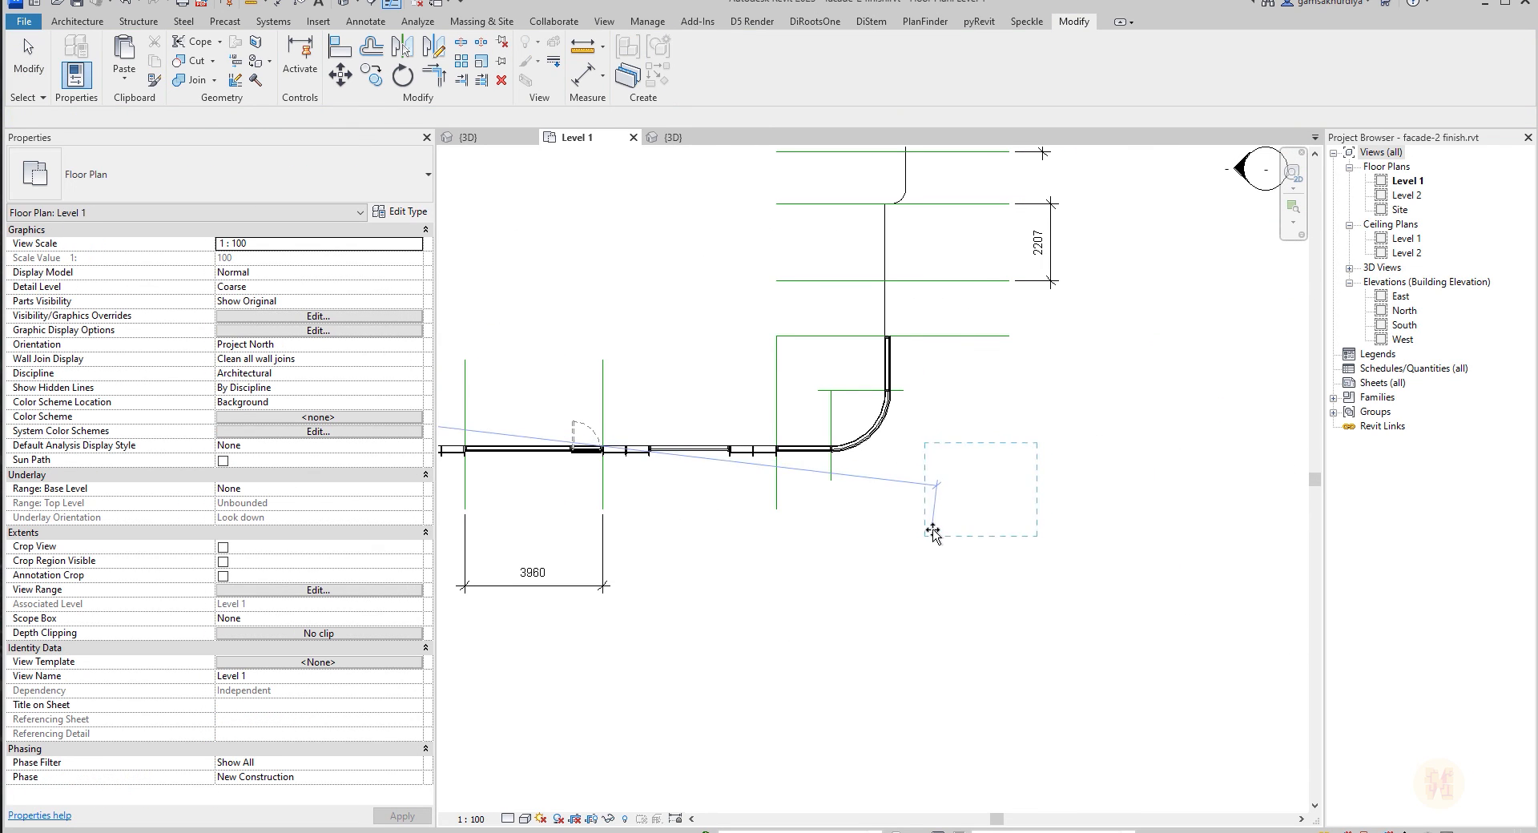
left_click(919, 551)
scroll(895, 477, "up", 2)
left_click(1021, 569)
left_click(996, 594)
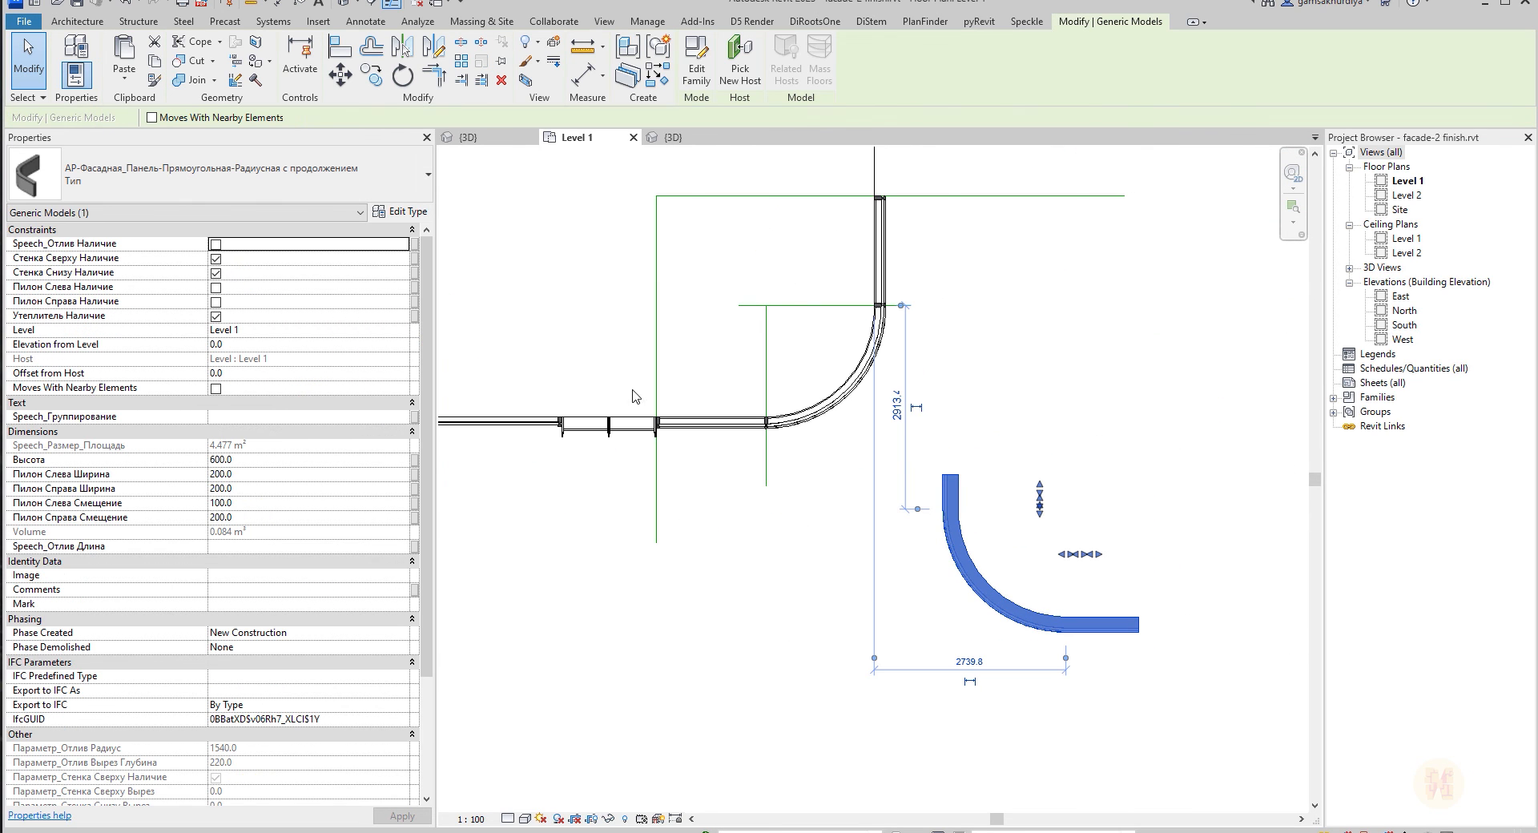
Rotate the pasted curved facade panel so its bend roughly follows the building's rounded corner.
left_click(402, 76)
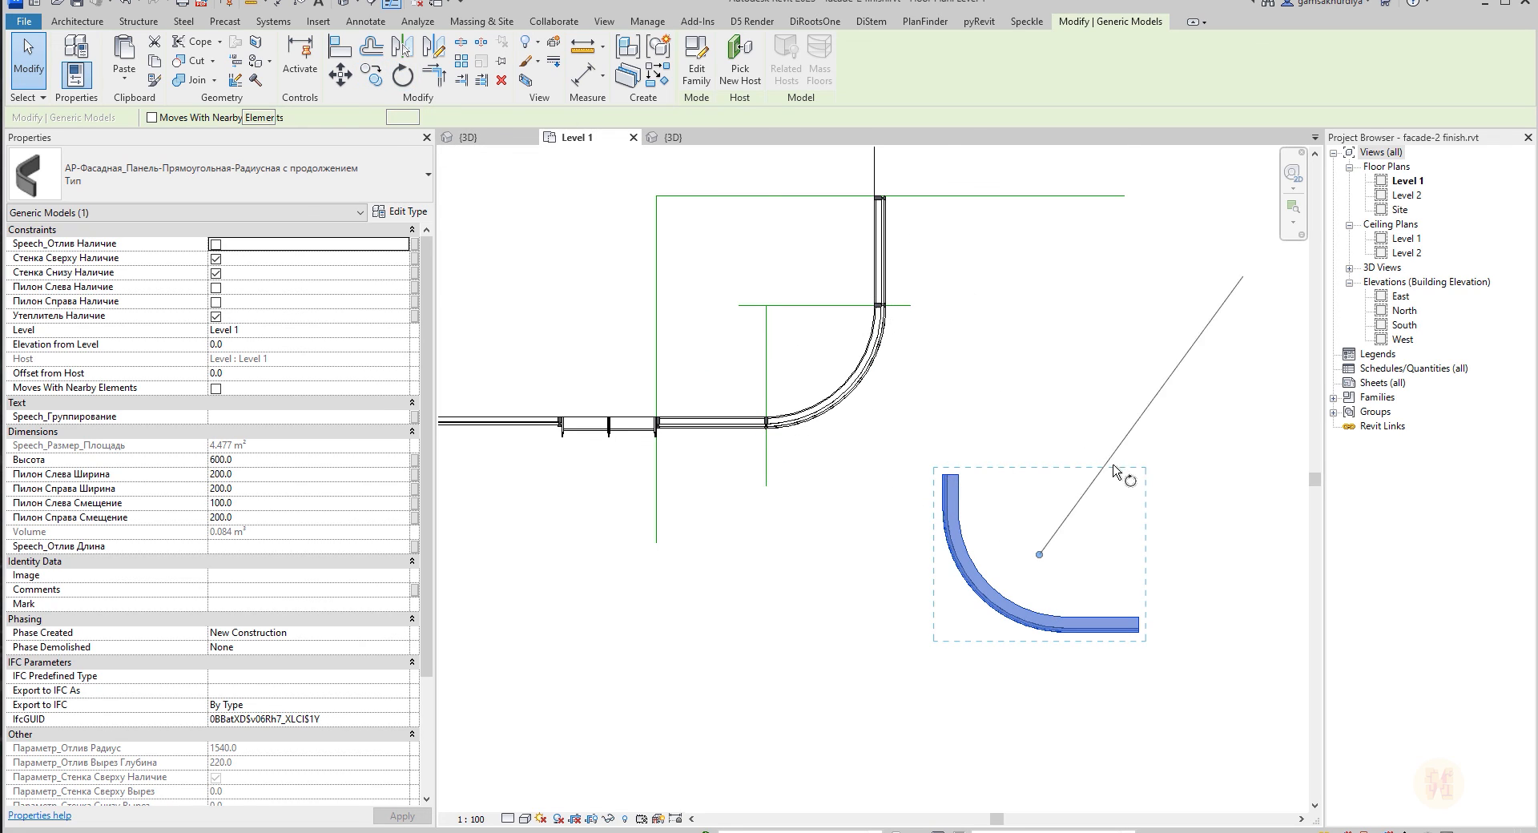
left_click(1242, 514)
left_click(985, 400)
scroll(944, 453, "up", 2)
left_click(933, 463)
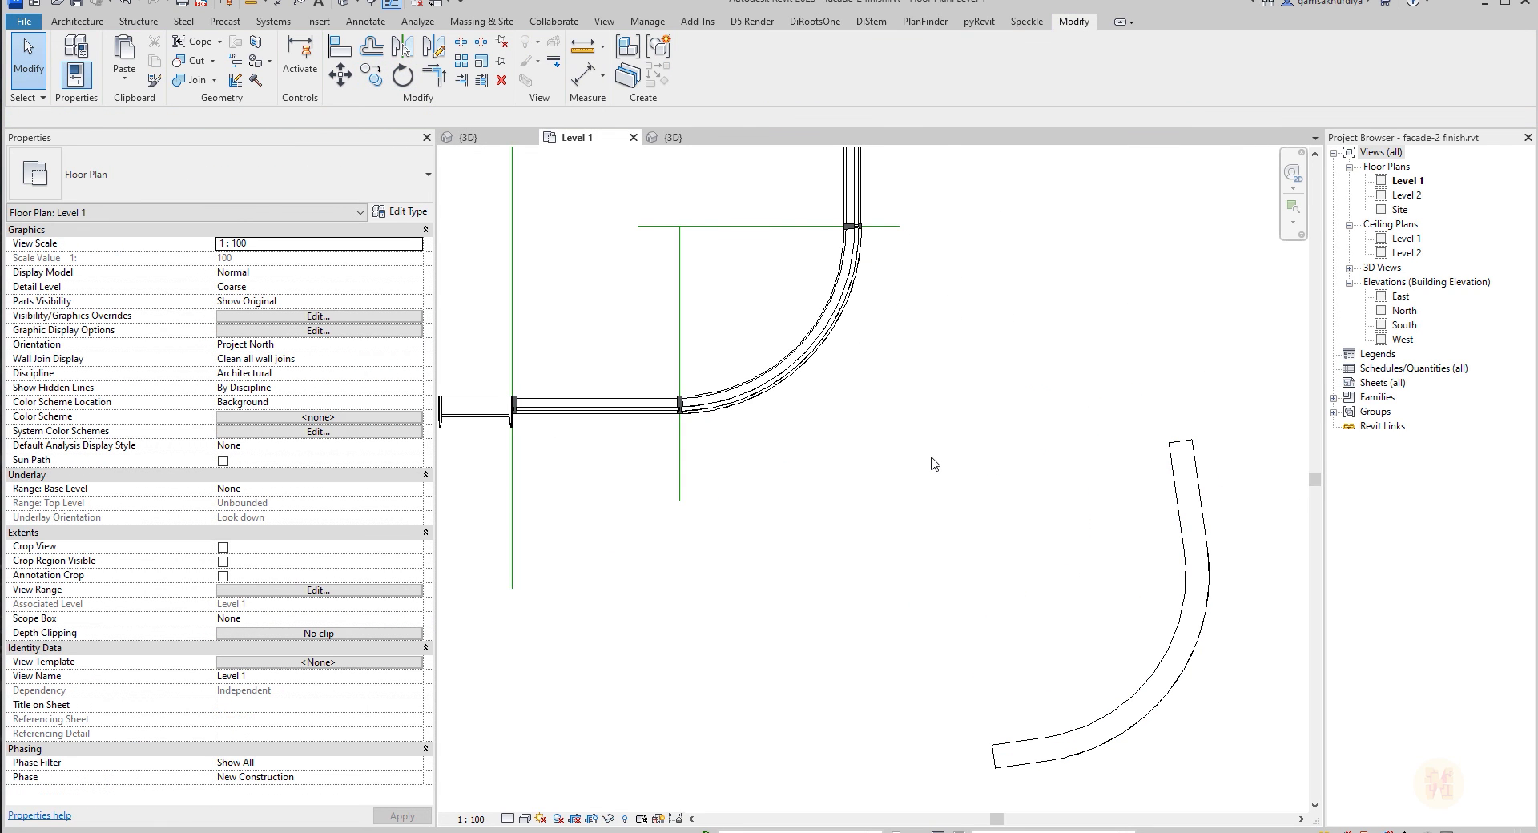
Align the inner edge of the curved panel's horizontal leg with the inner edge of the horizontal glazed wall.
key("a")
key("l")
scroll(484, 475, "up", 1)
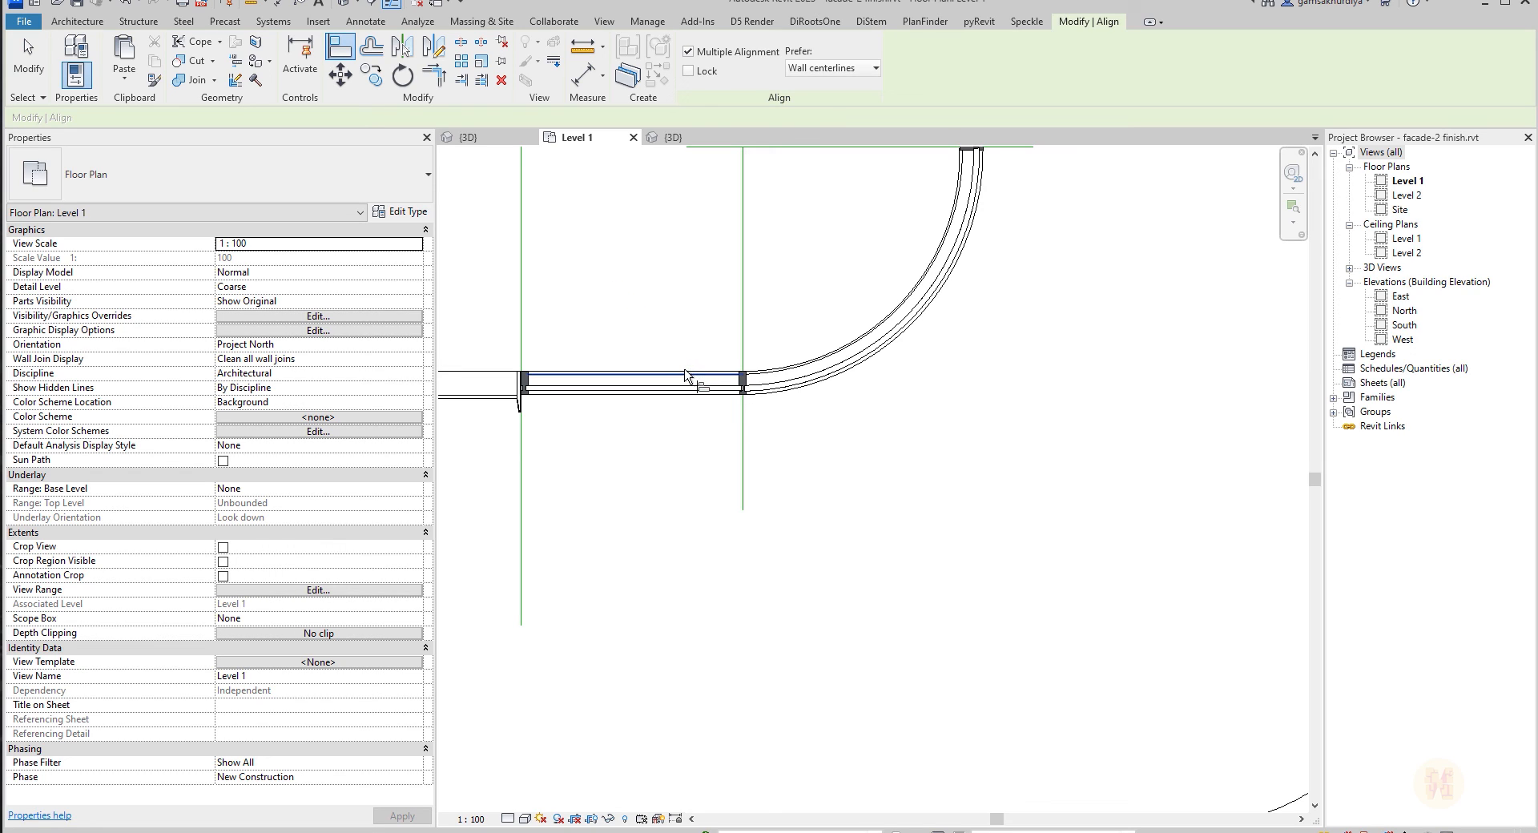
left_click(686, 372)
scroll(732, 400, "down", 2)
left_click(1046, 690)
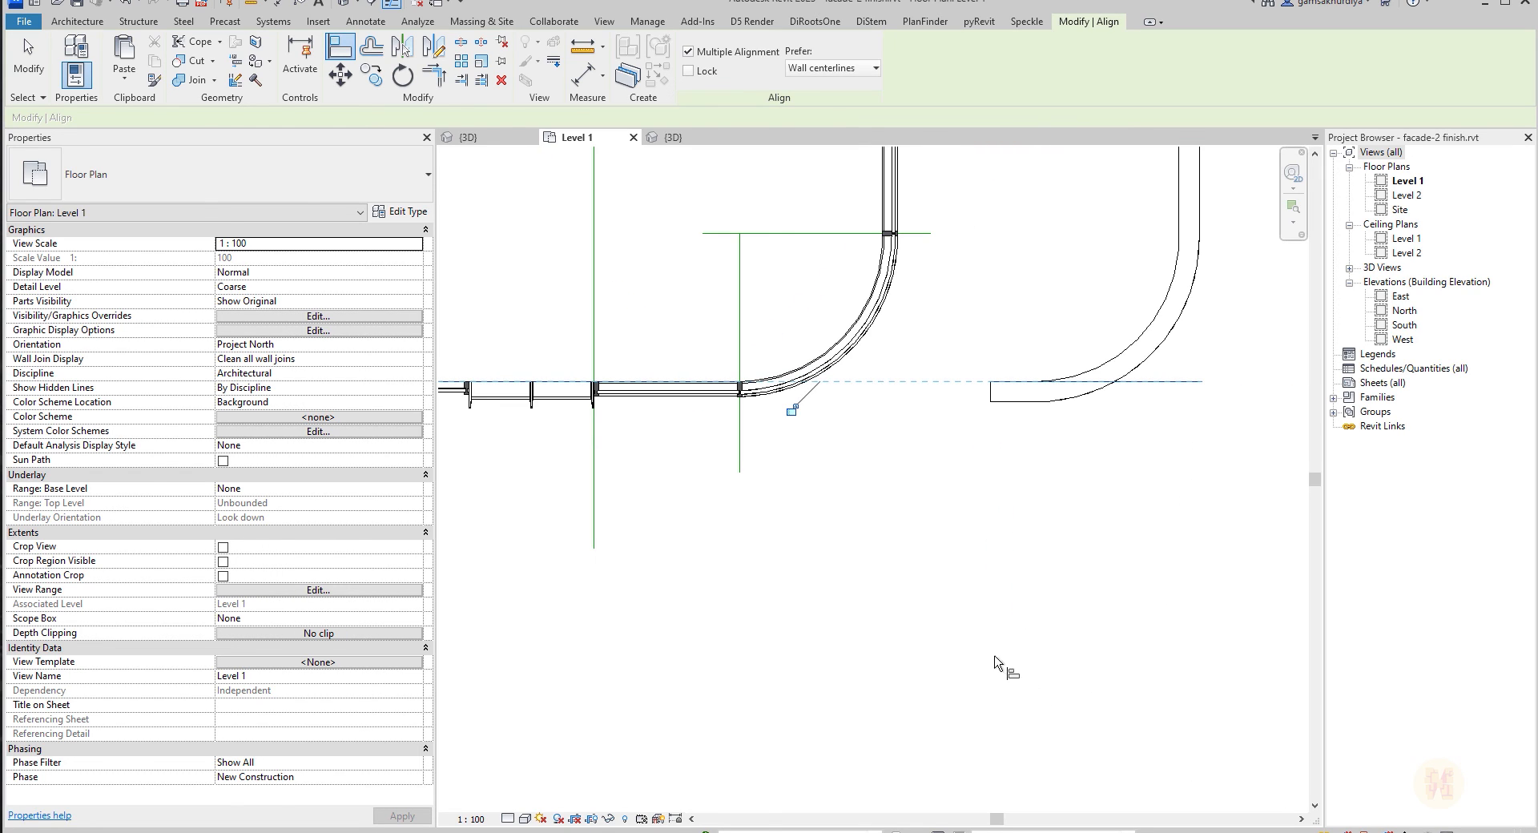
Align the inner edge of the curved panel's vertical leg with the inner edge of the vertical glazed wall.
scroll(879, 272, "up", 2)
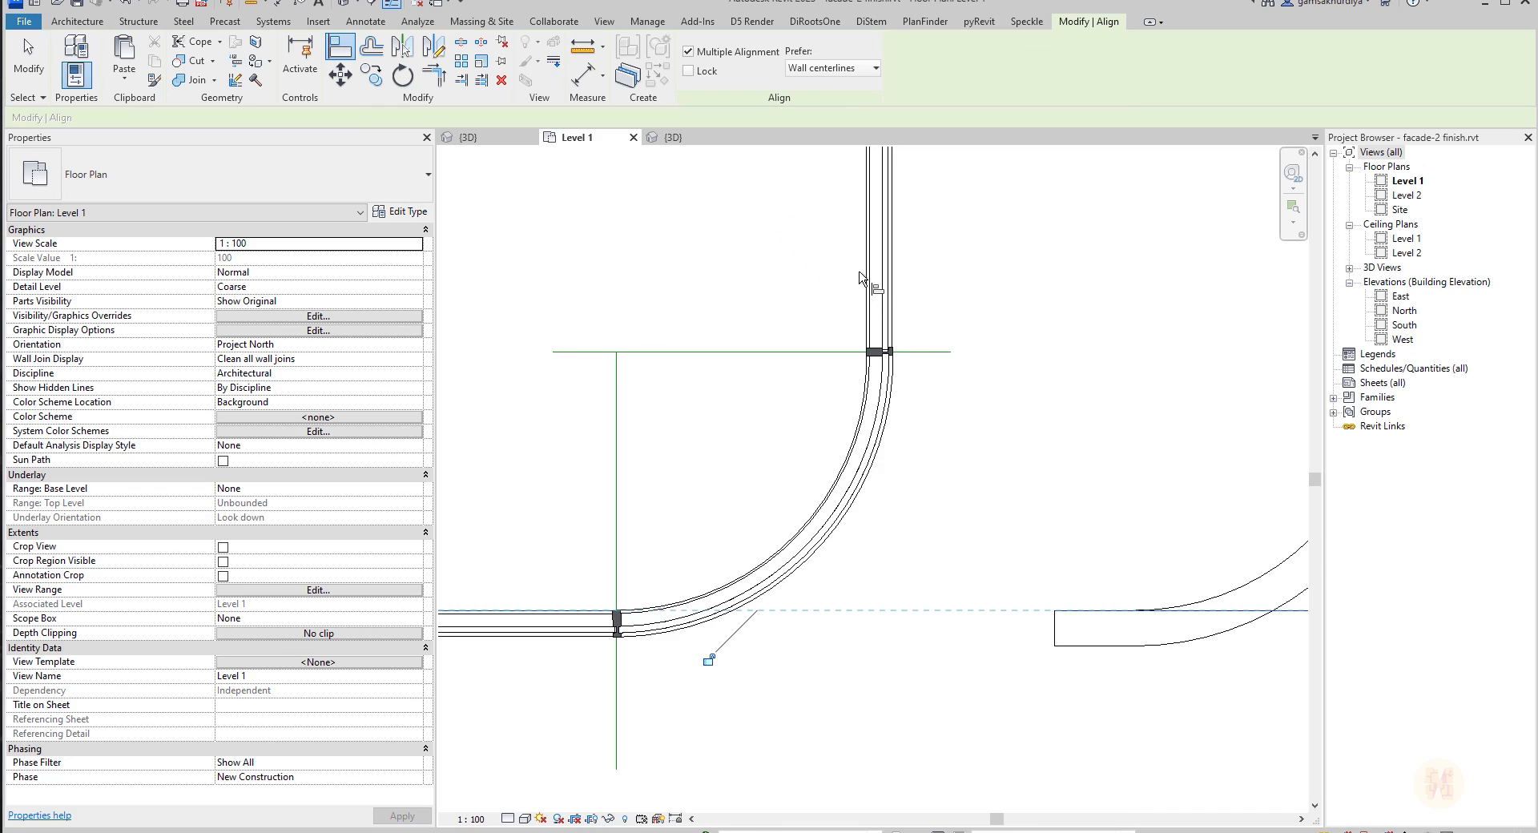
key("Escape")
left_click(863, 284)
middle_click_drag(1129, 281, 817, 352)
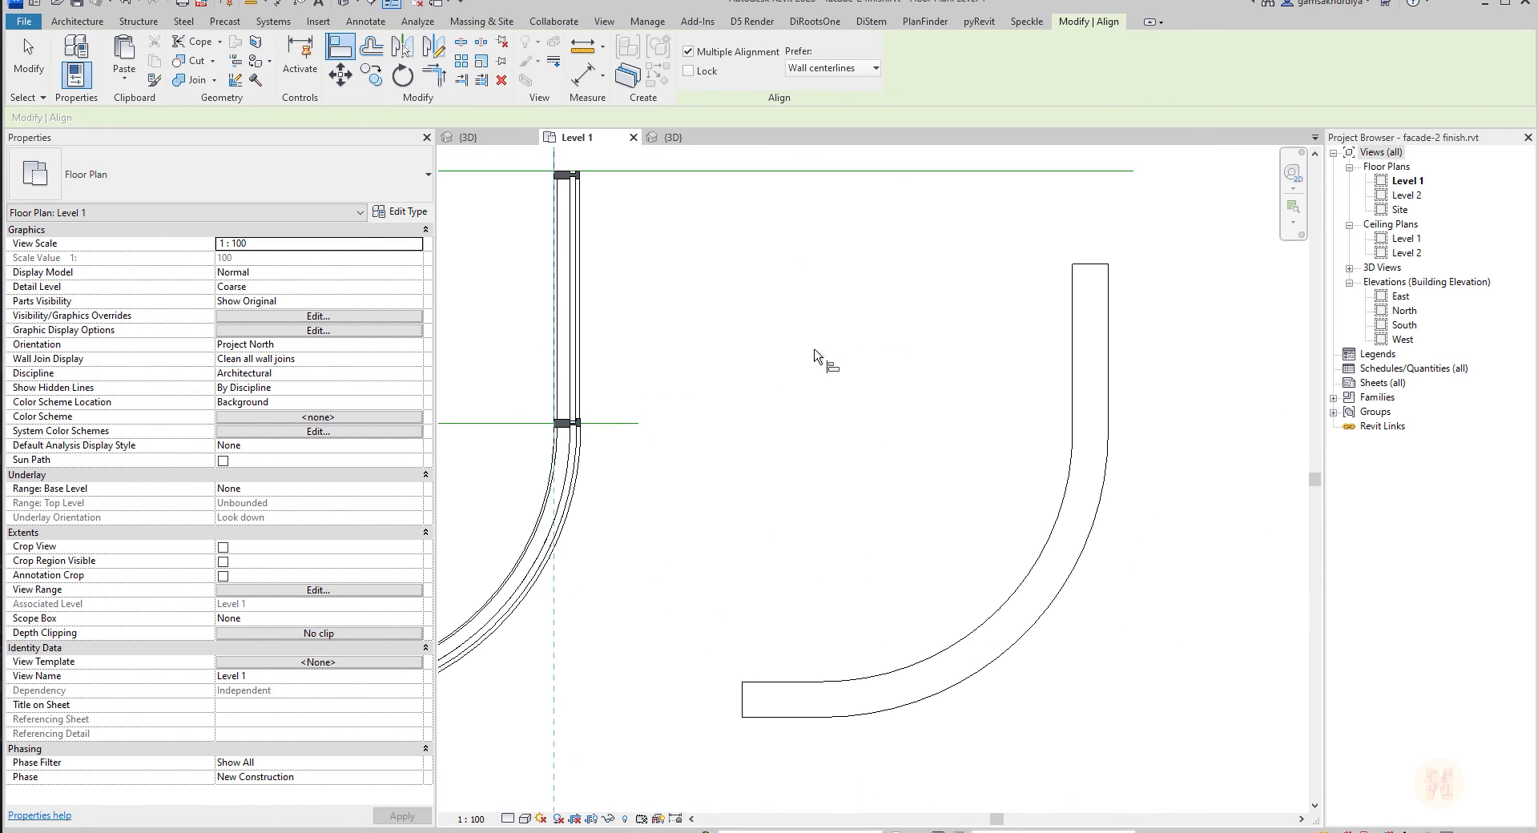
left_click(1075, 333)
scroll(800, 268, "down", 3)
middle_click_drag(793, 459, 1074, 462)
scroll(869, 481, "up", 3)
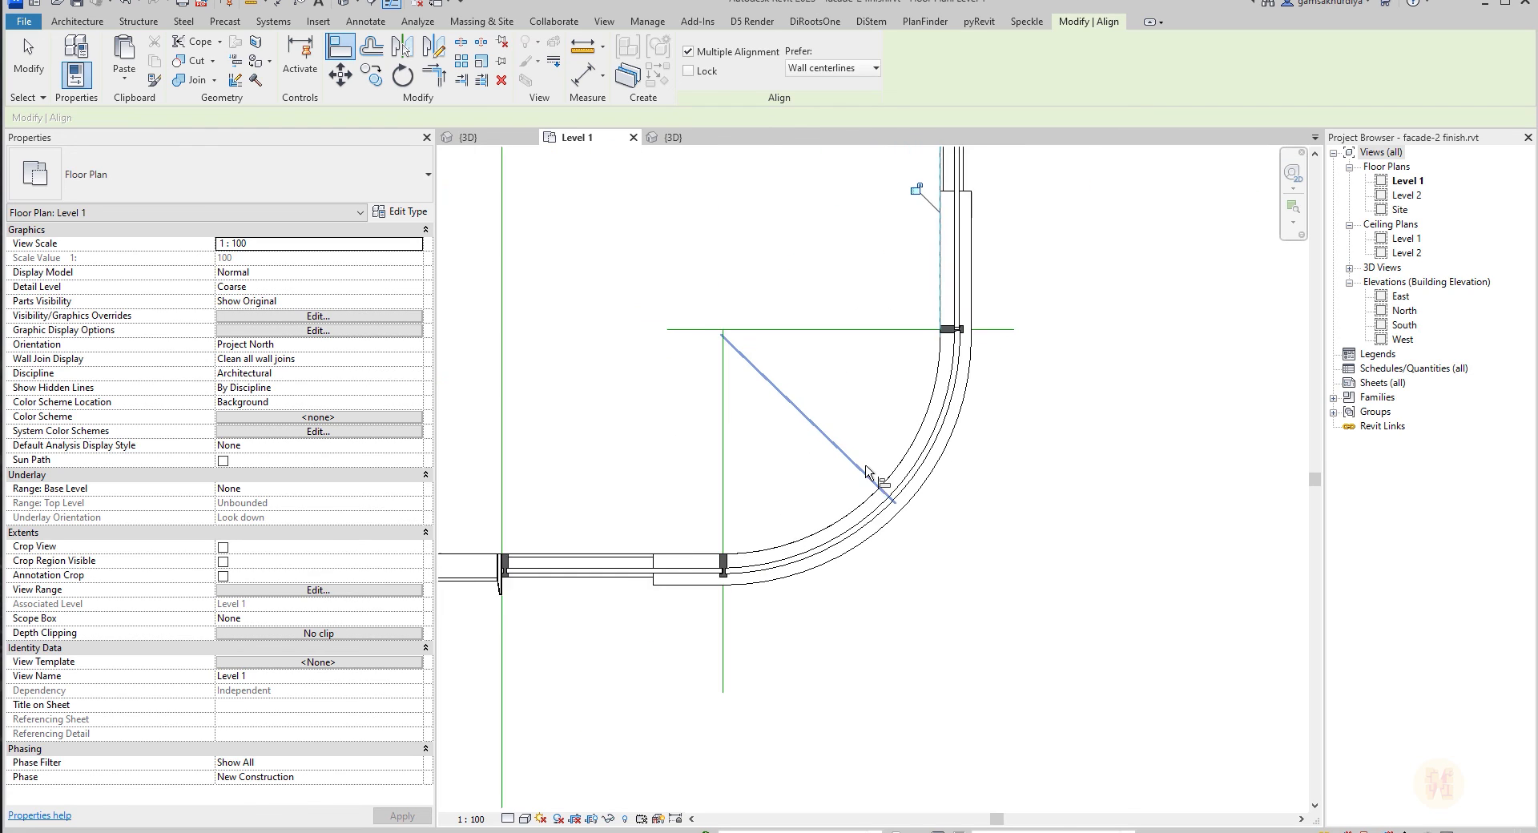
key("Escape")
key("Escape")
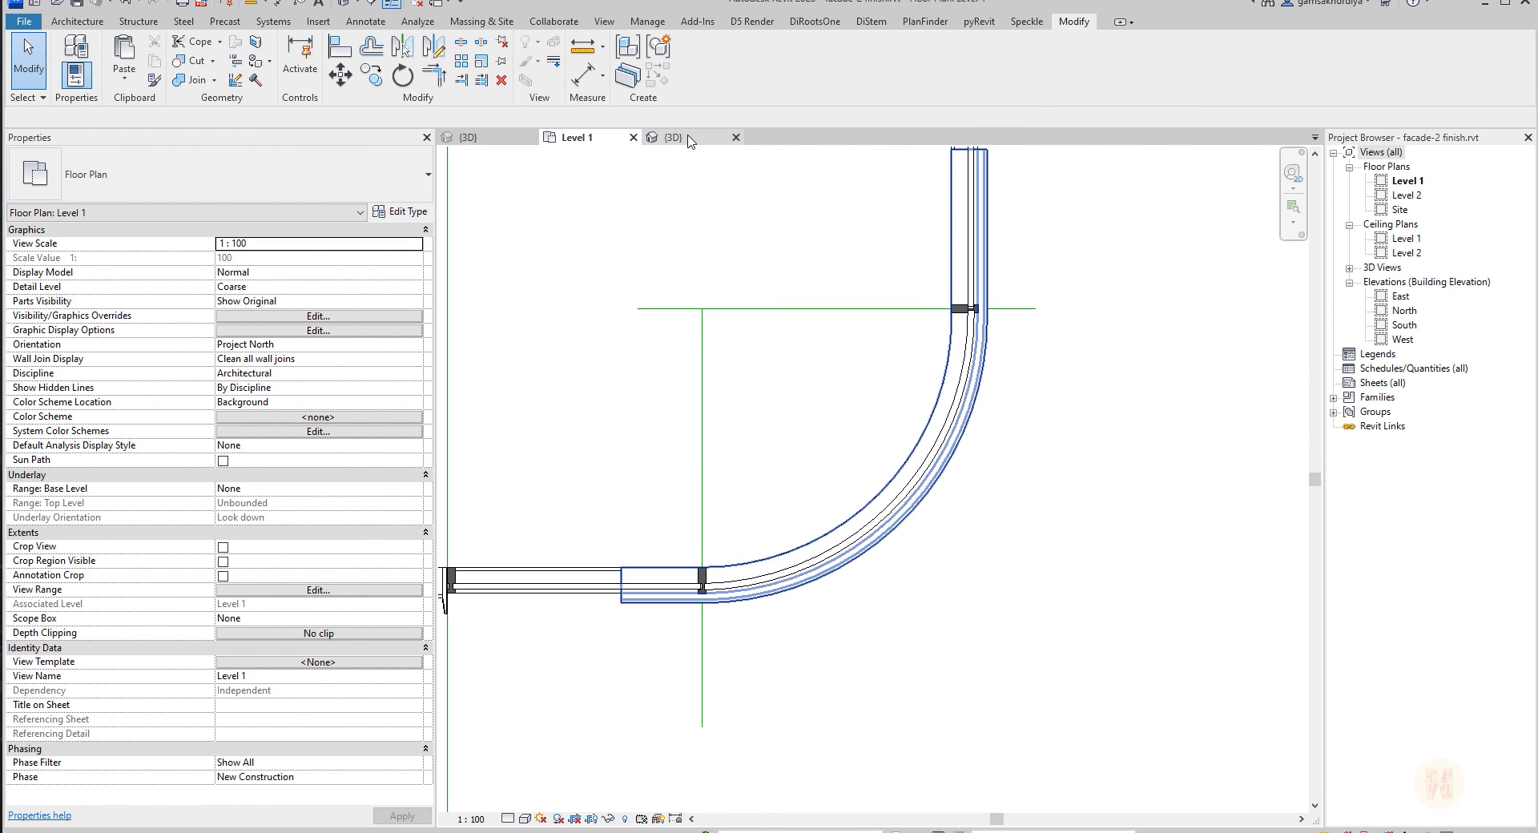
In the 3D view, assign the curved facade panel at the rounded corner to Level 2.
left_click(672, 137)
middle_click_drag(1064, 621, 961, 596, "shift")
scroll(773, 572, "up", 2)
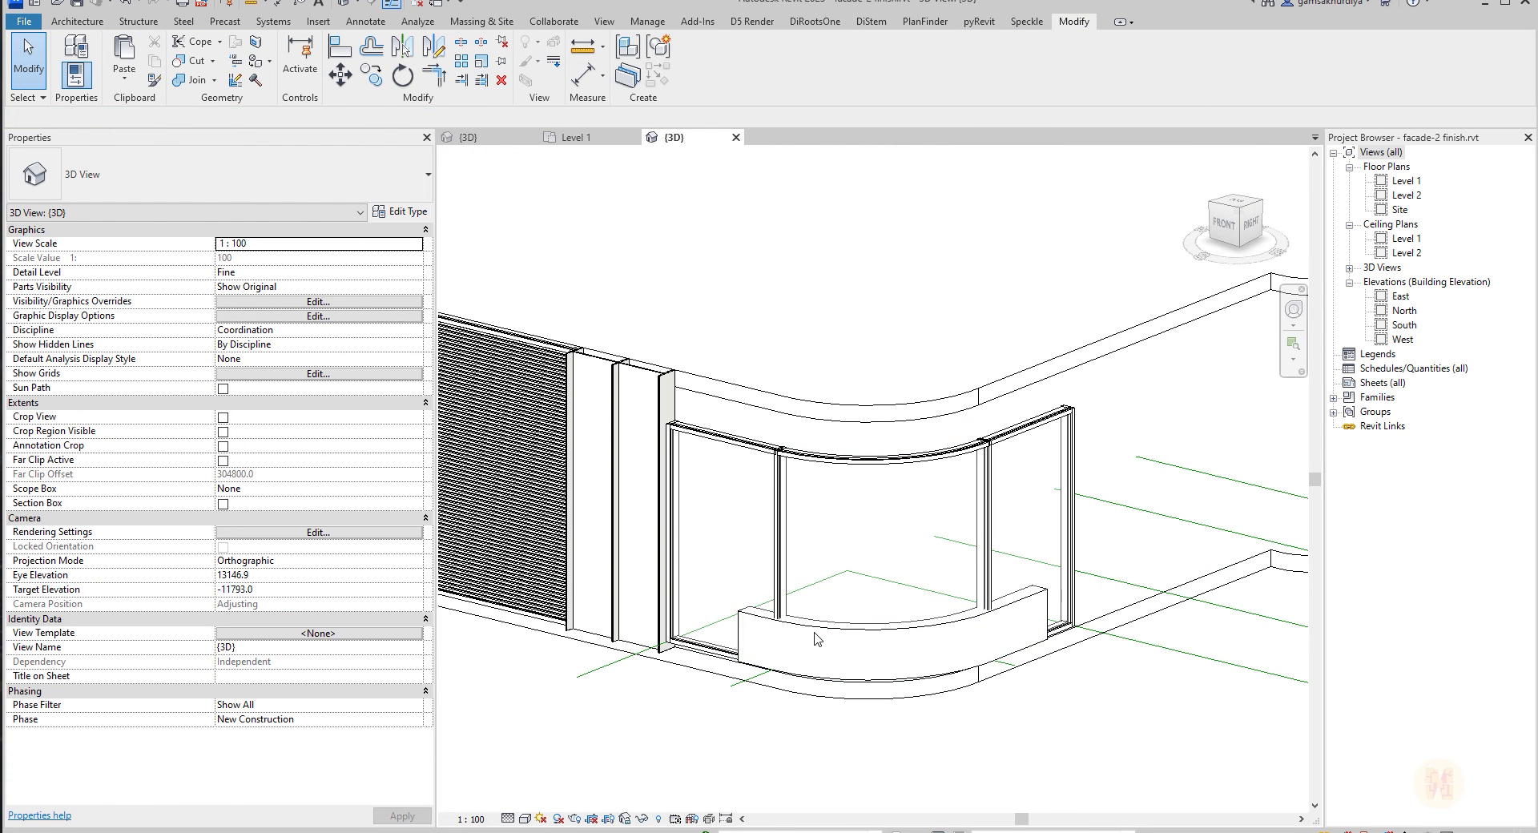
left_click(833, 629)
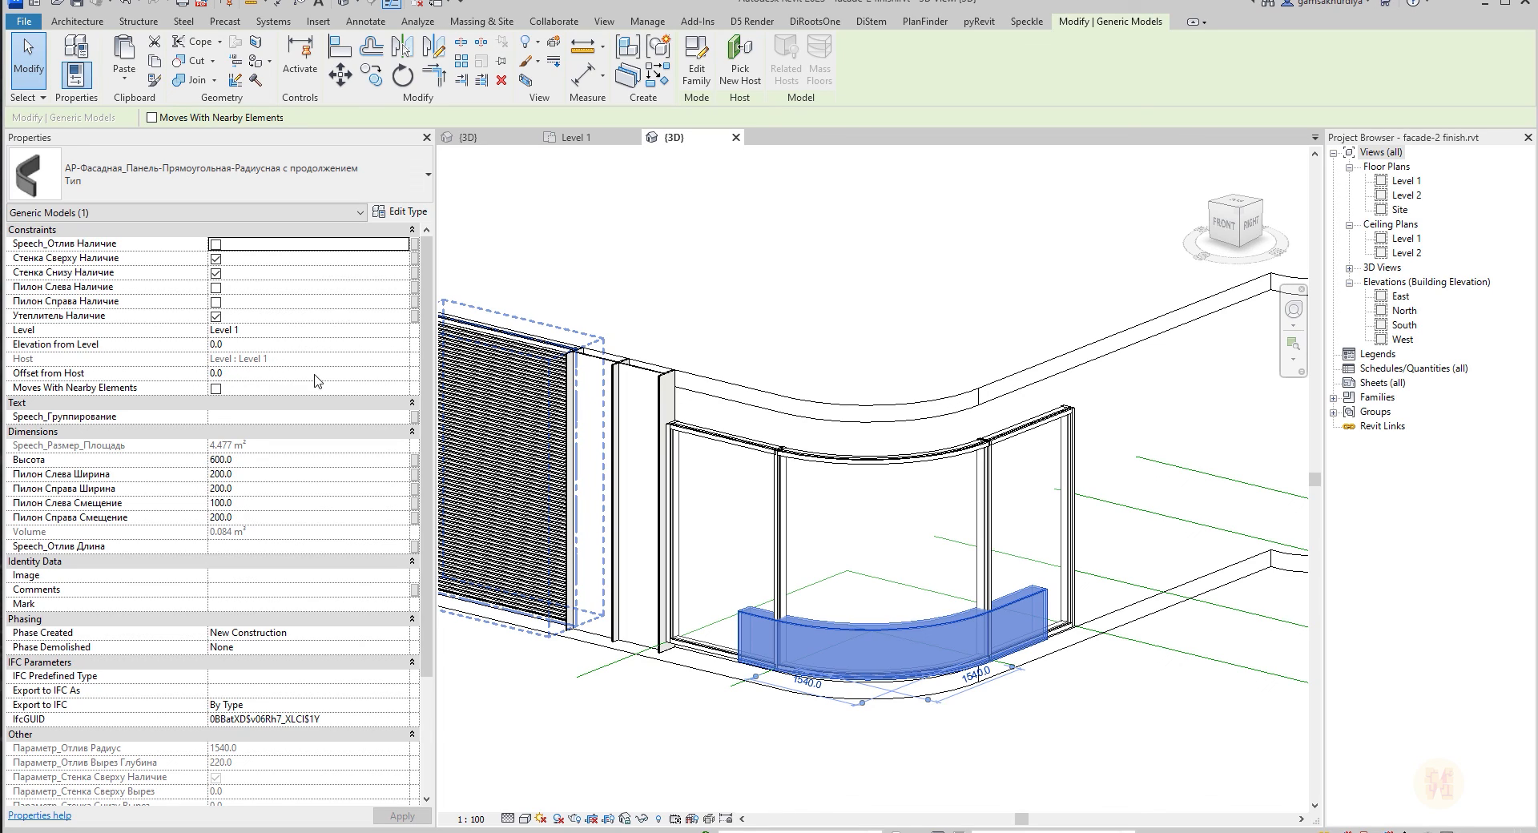
left_click(317, 374)
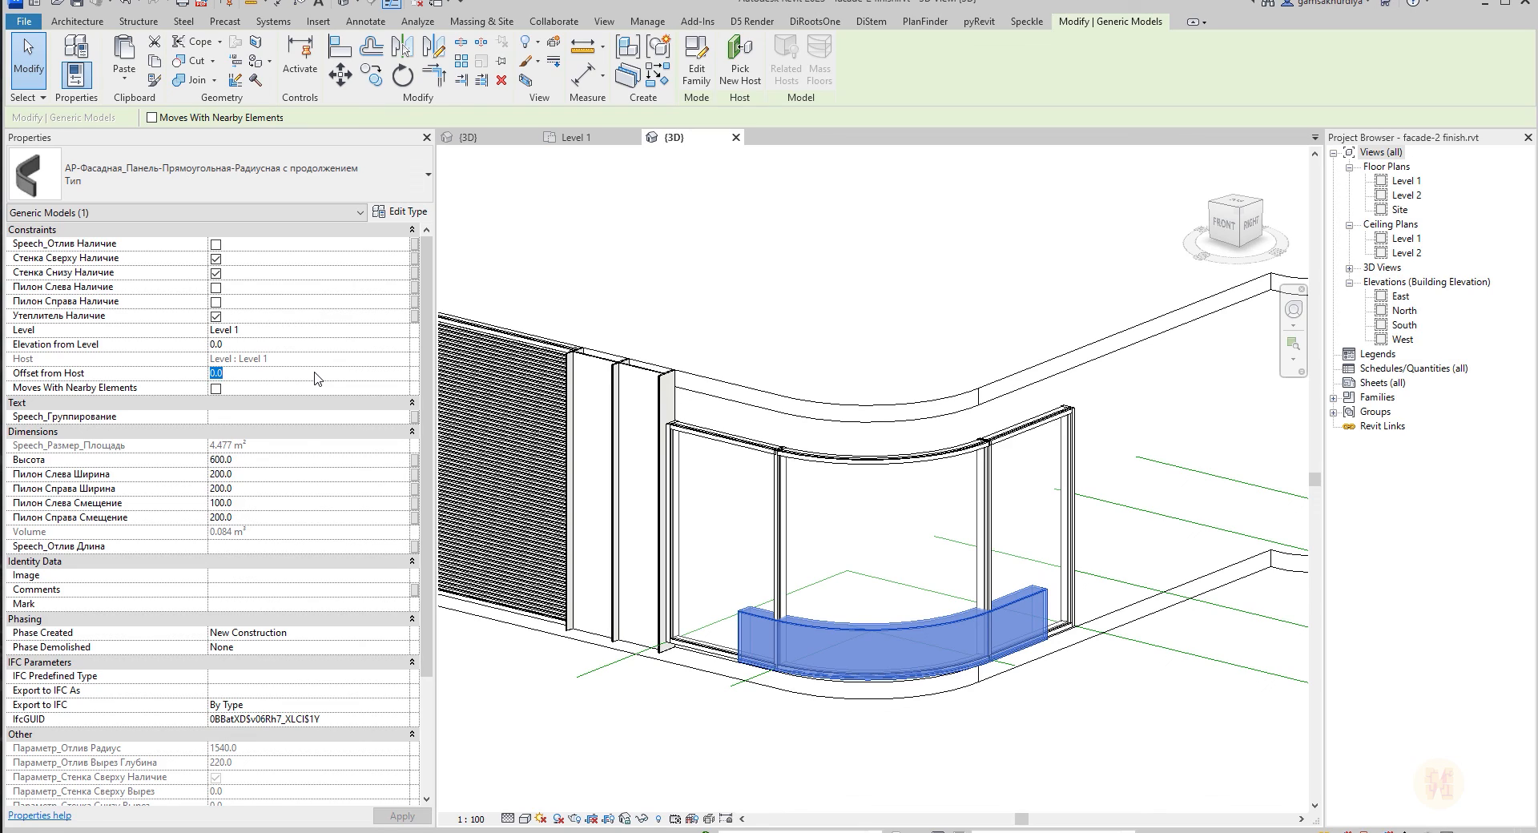
left_click(341, 329)
left_click(264, 356)
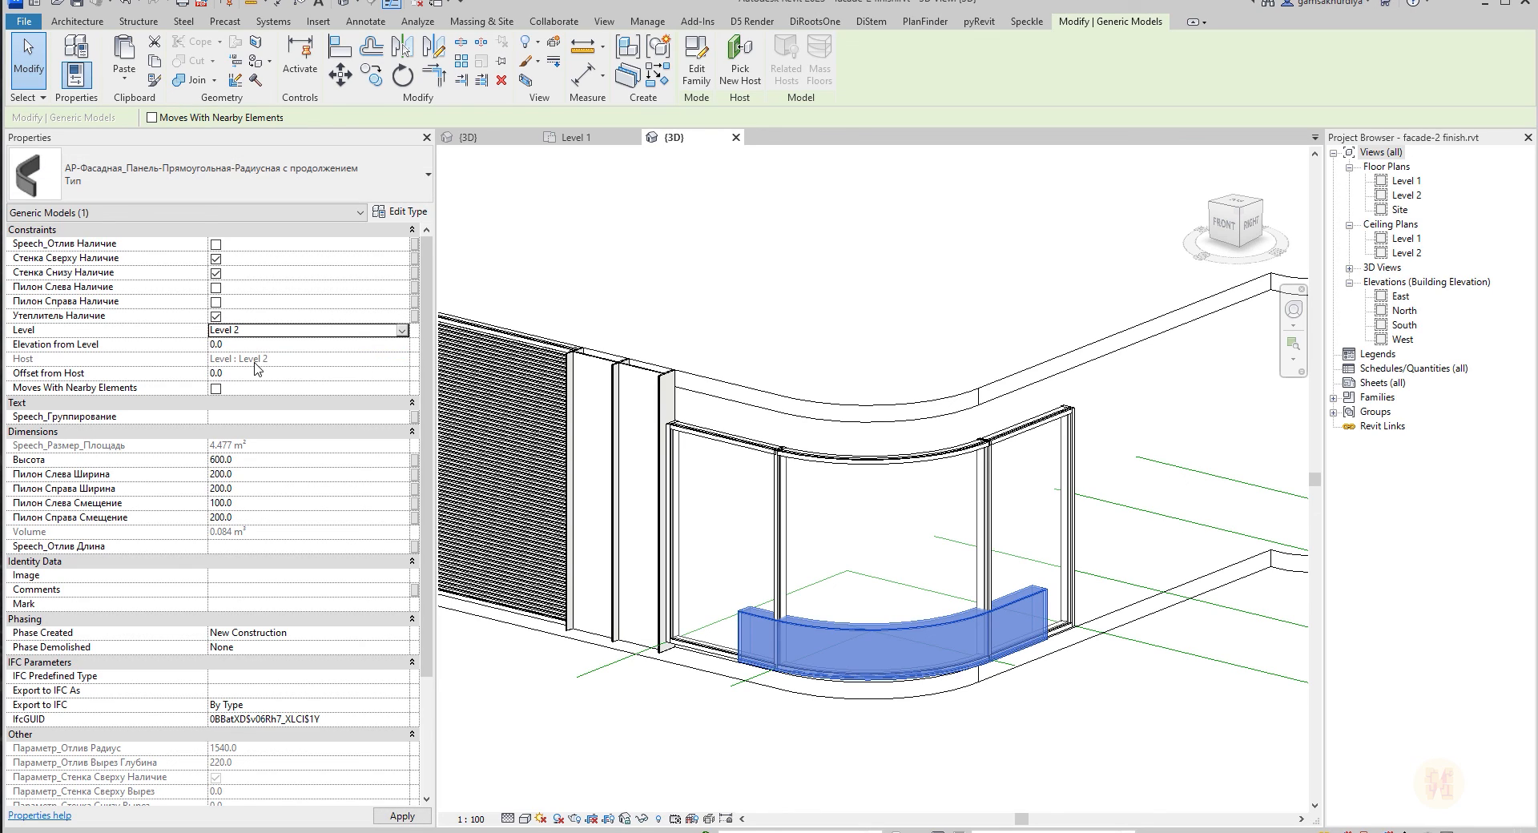
Set the curved panel's Elevation from Level to -600.
left_click(258, 377)
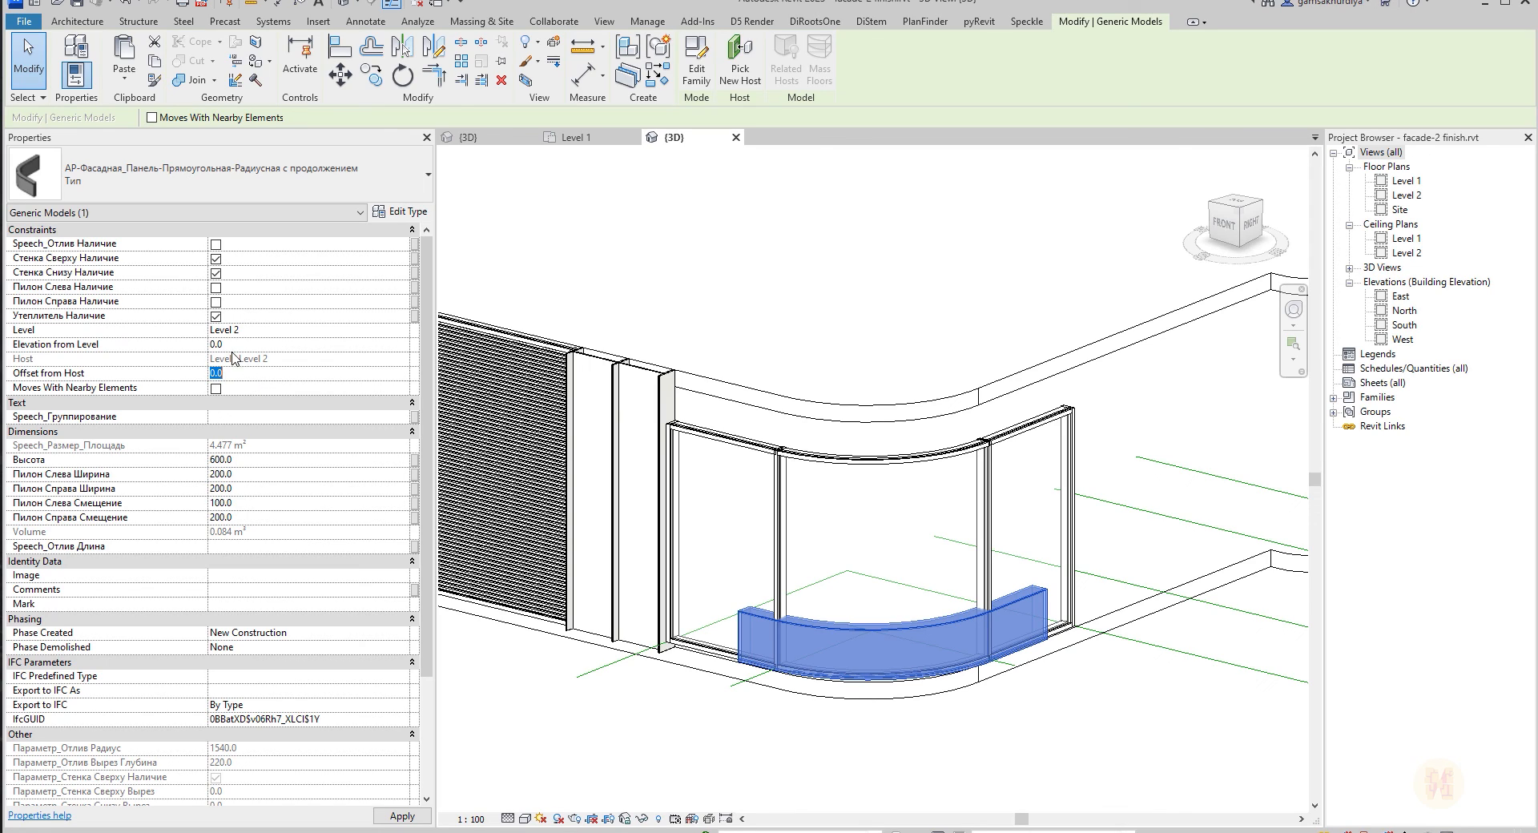
left_click(240, 344)
type("-600")
key("Return")
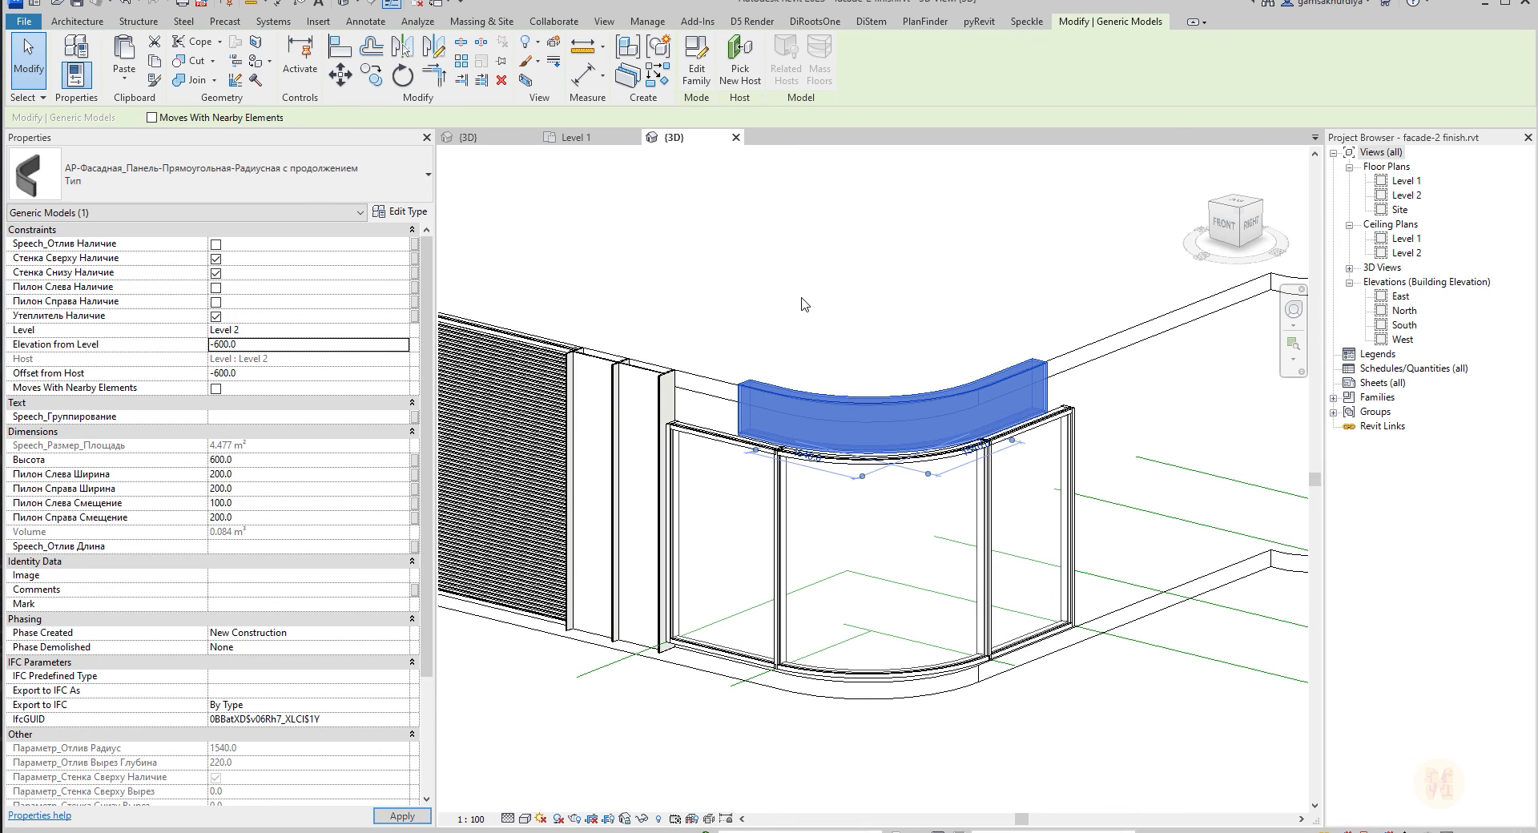
Check the curved panel against the slab and glazing in a front view and set its Elevation from Level to -750.
middle_click_drag(849, 354, 1030, 277, "shift")
scroll(919, 319, "up", 2)
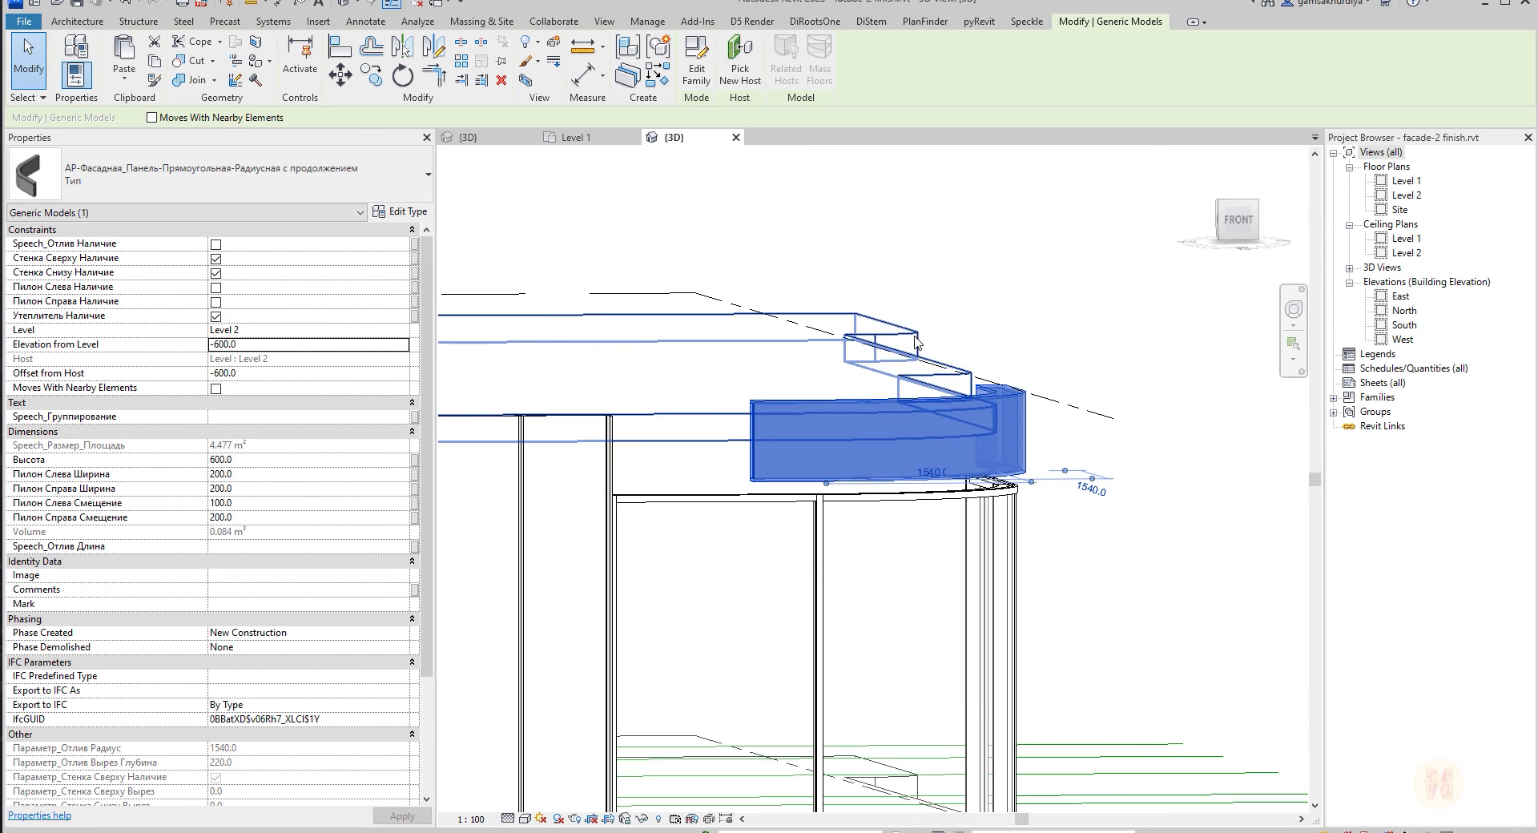
left_click(286, 344)
type("-")
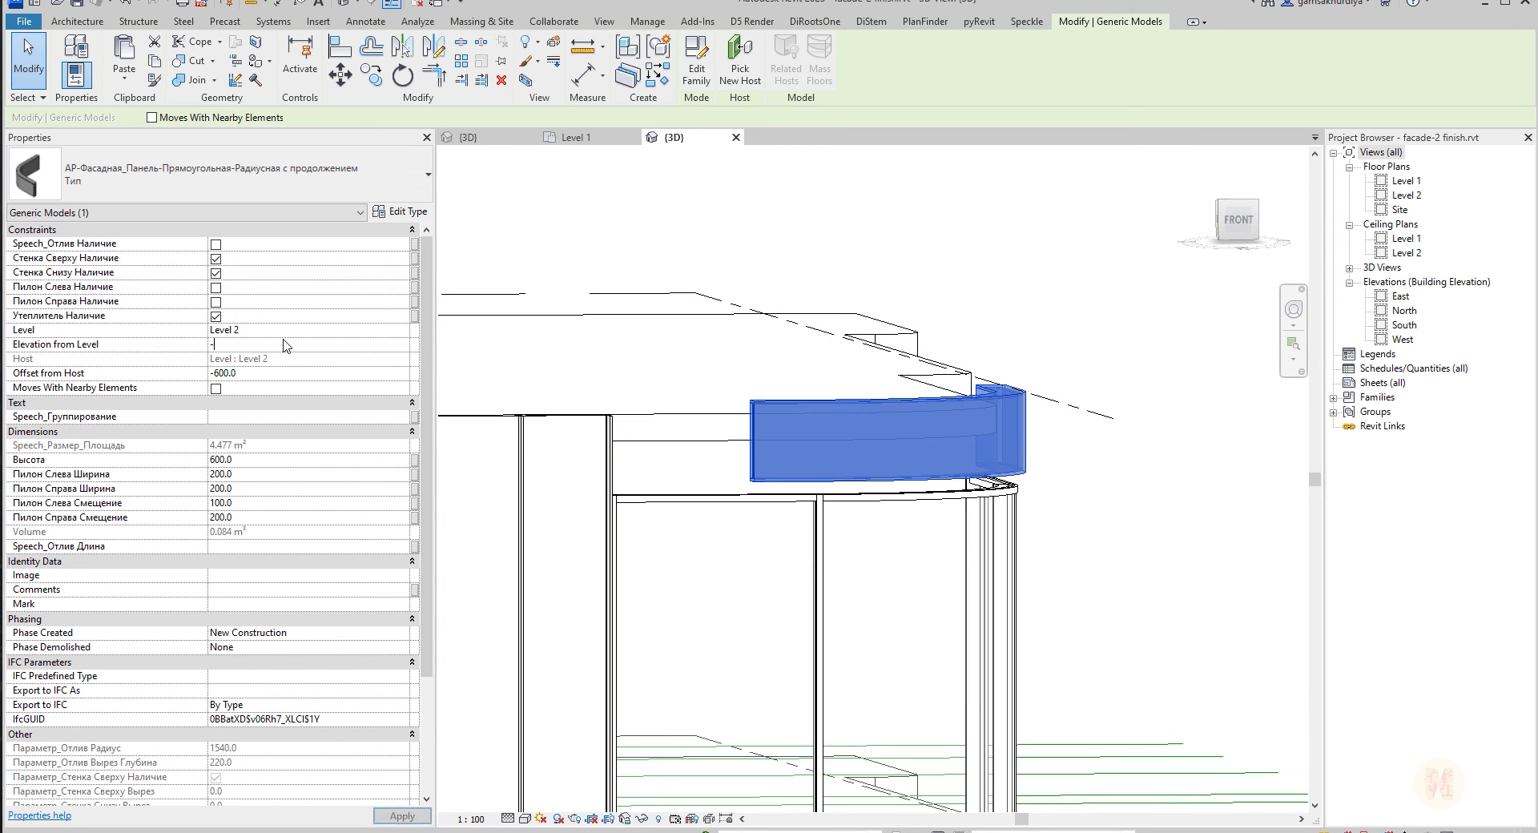
type("750")
key("Return")
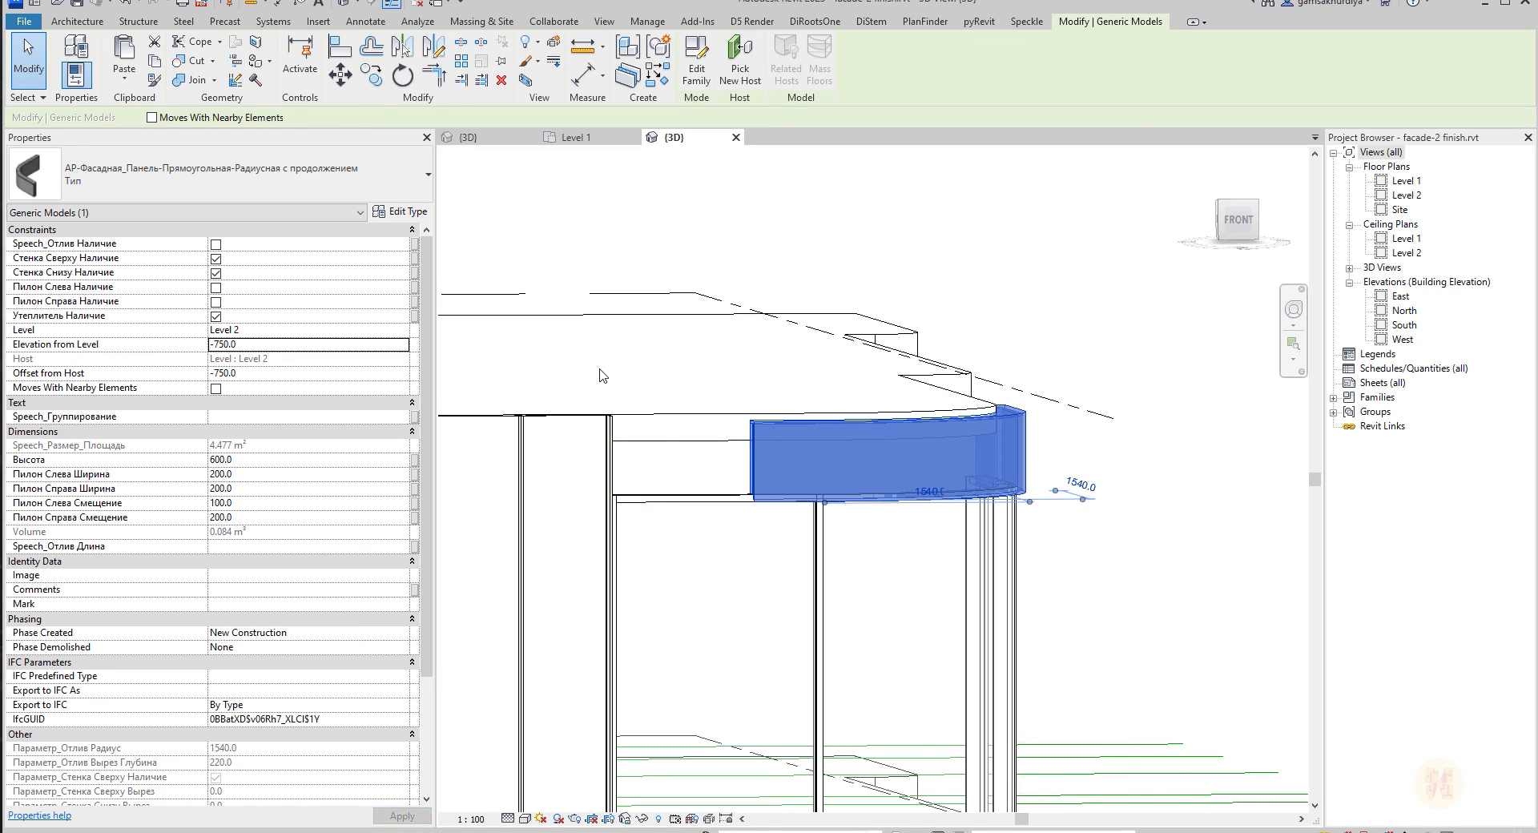
Set the curved panel's Elevation from Level to -700.
left_click(266, 344)
type("-")
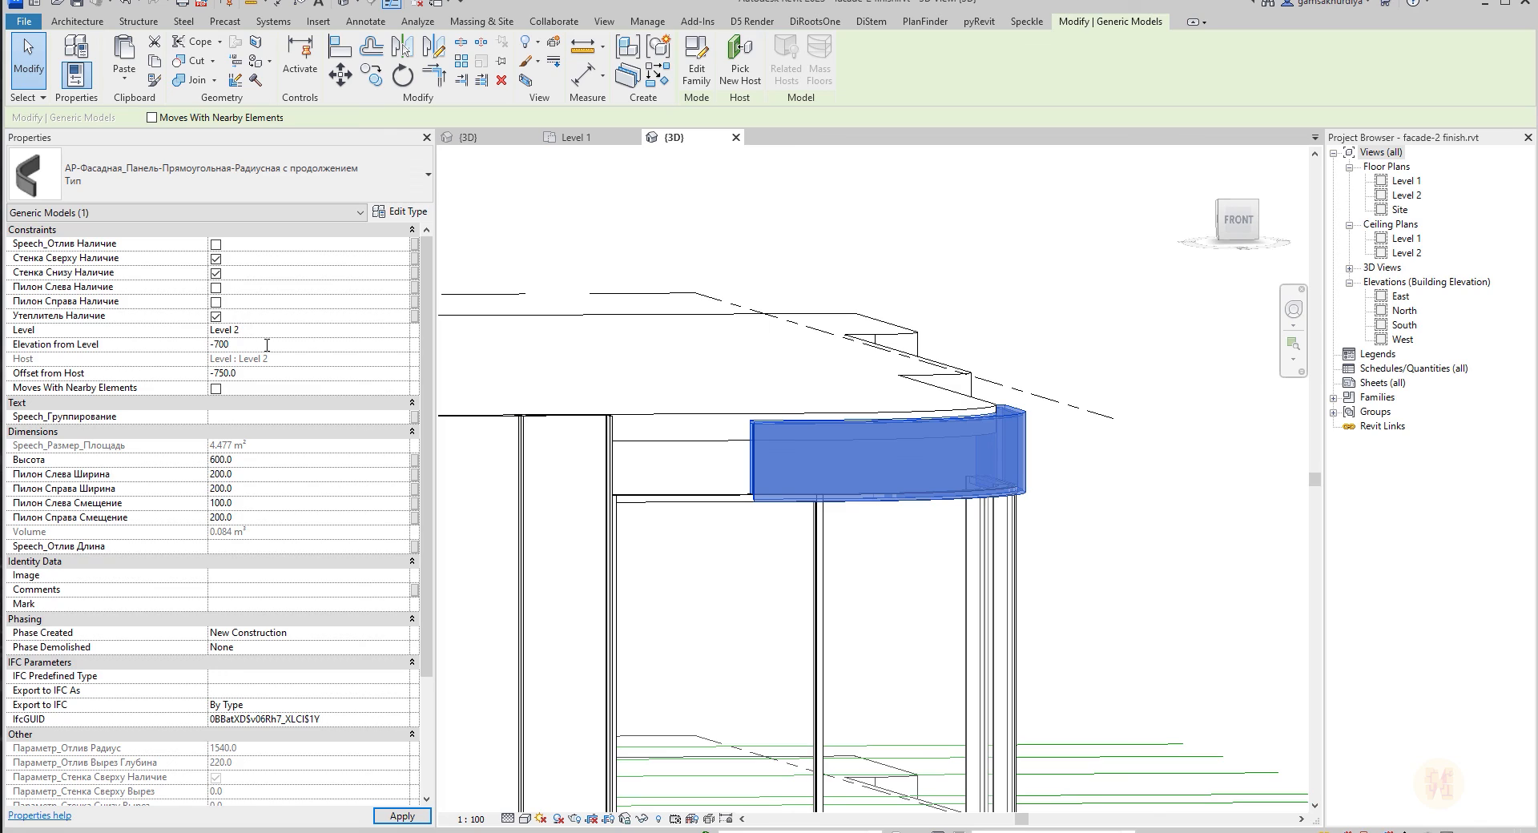
type("700")
key("Return")
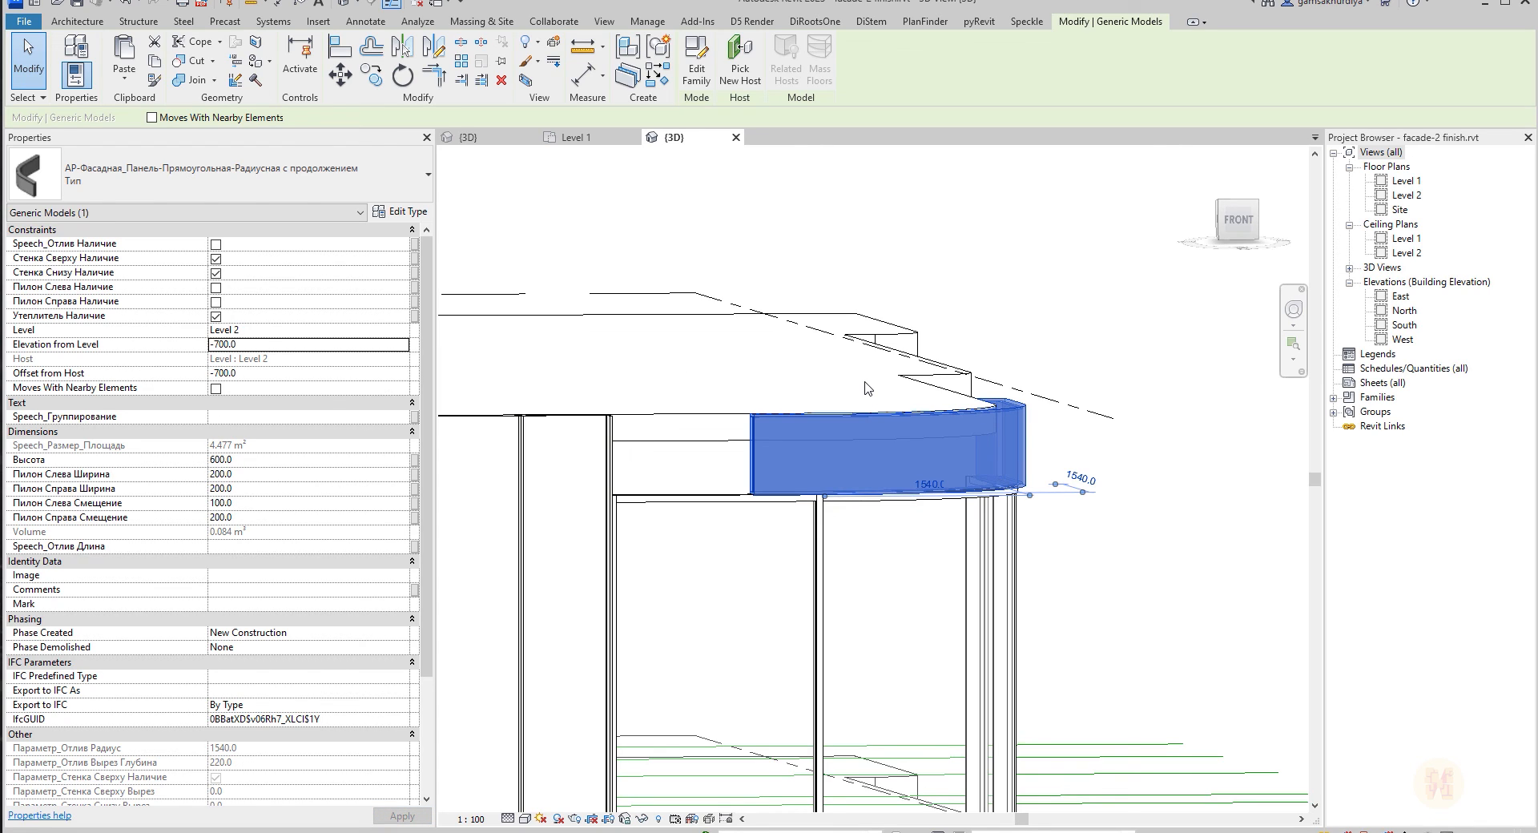
key("Escape")
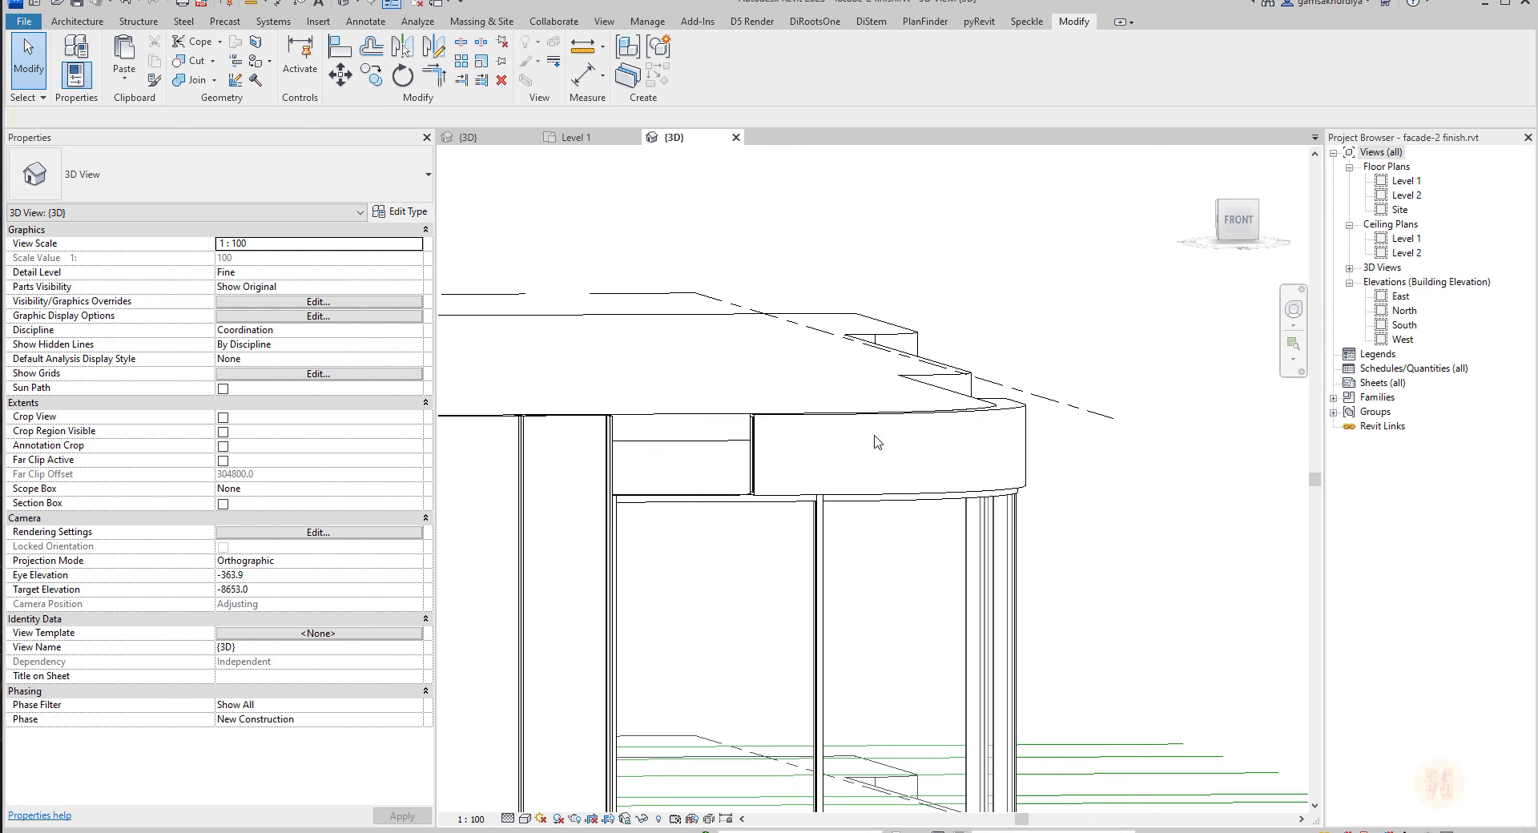
Change the curved panel's type width on the front facade side so that leg reaches the neighbouring vertical pier.
middle_click_drag(977, 443, 655, 446, "shift")
scroll(709, 443, "up", 4)
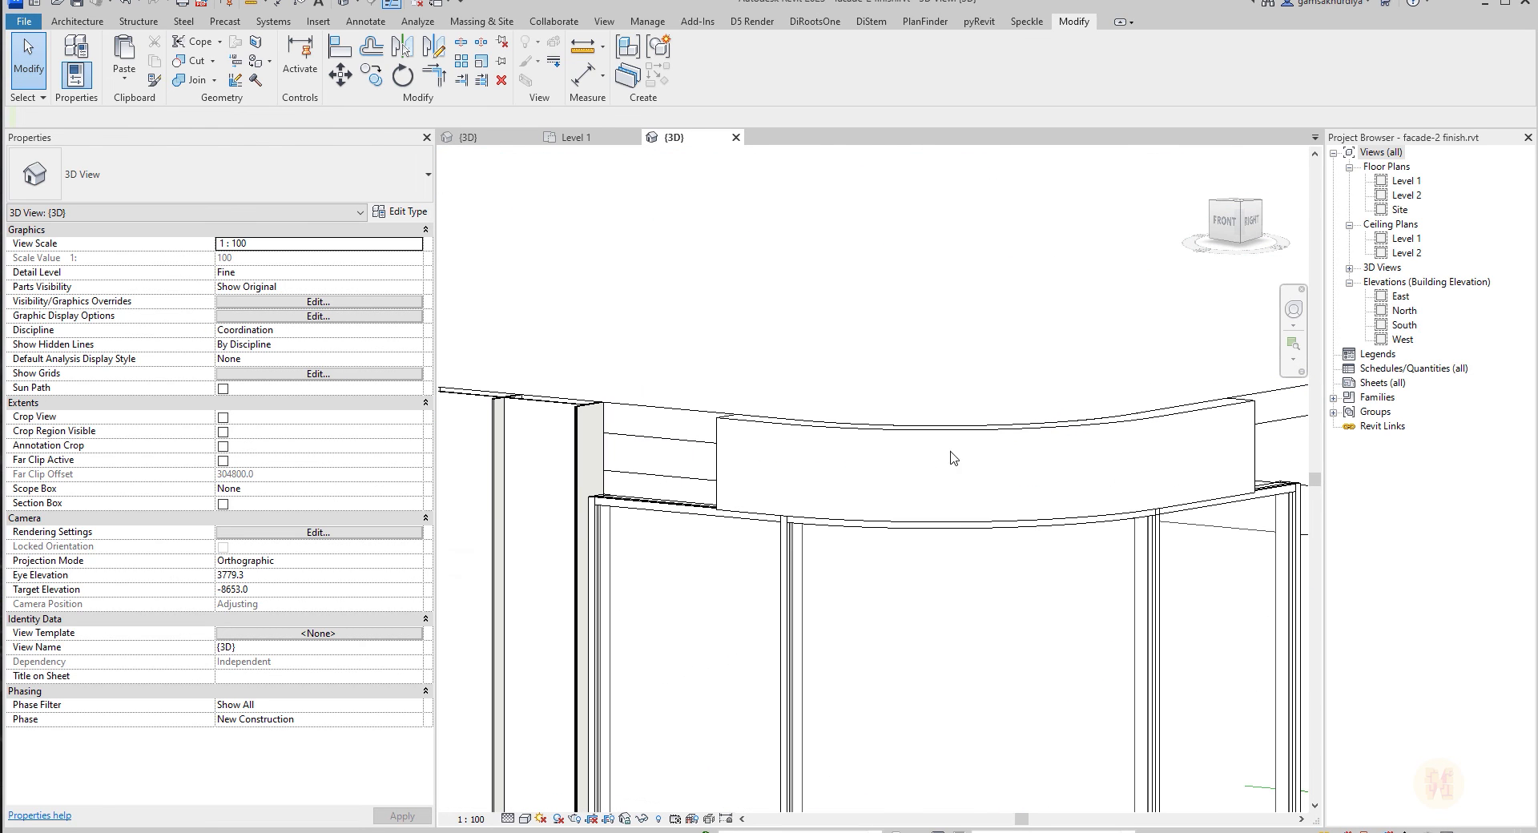
left_click(785, 435)
middle_click_drag(785, 435, 766, 491, "shift")
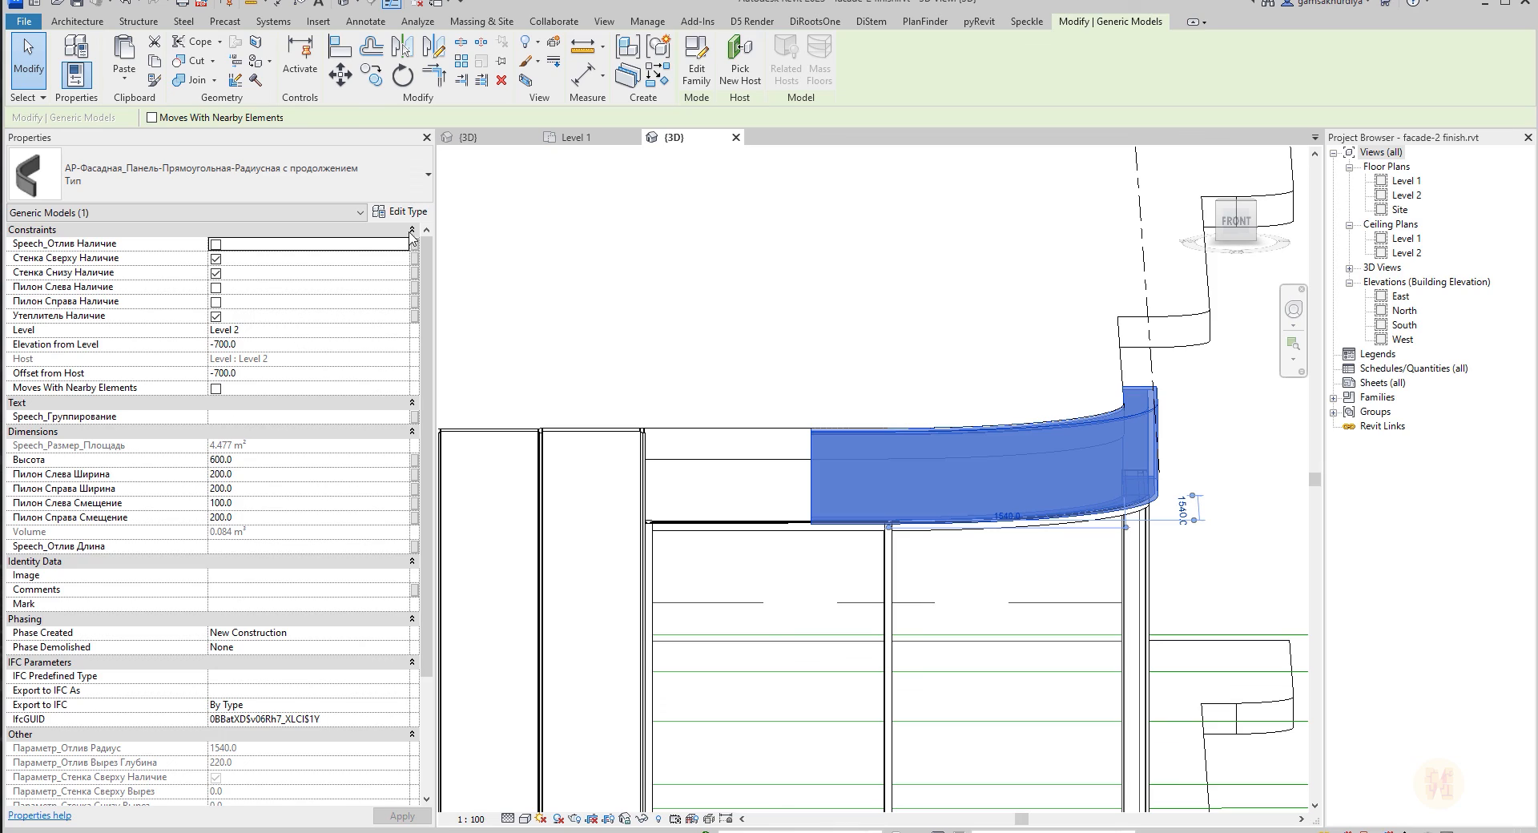
left_click(398, 211)
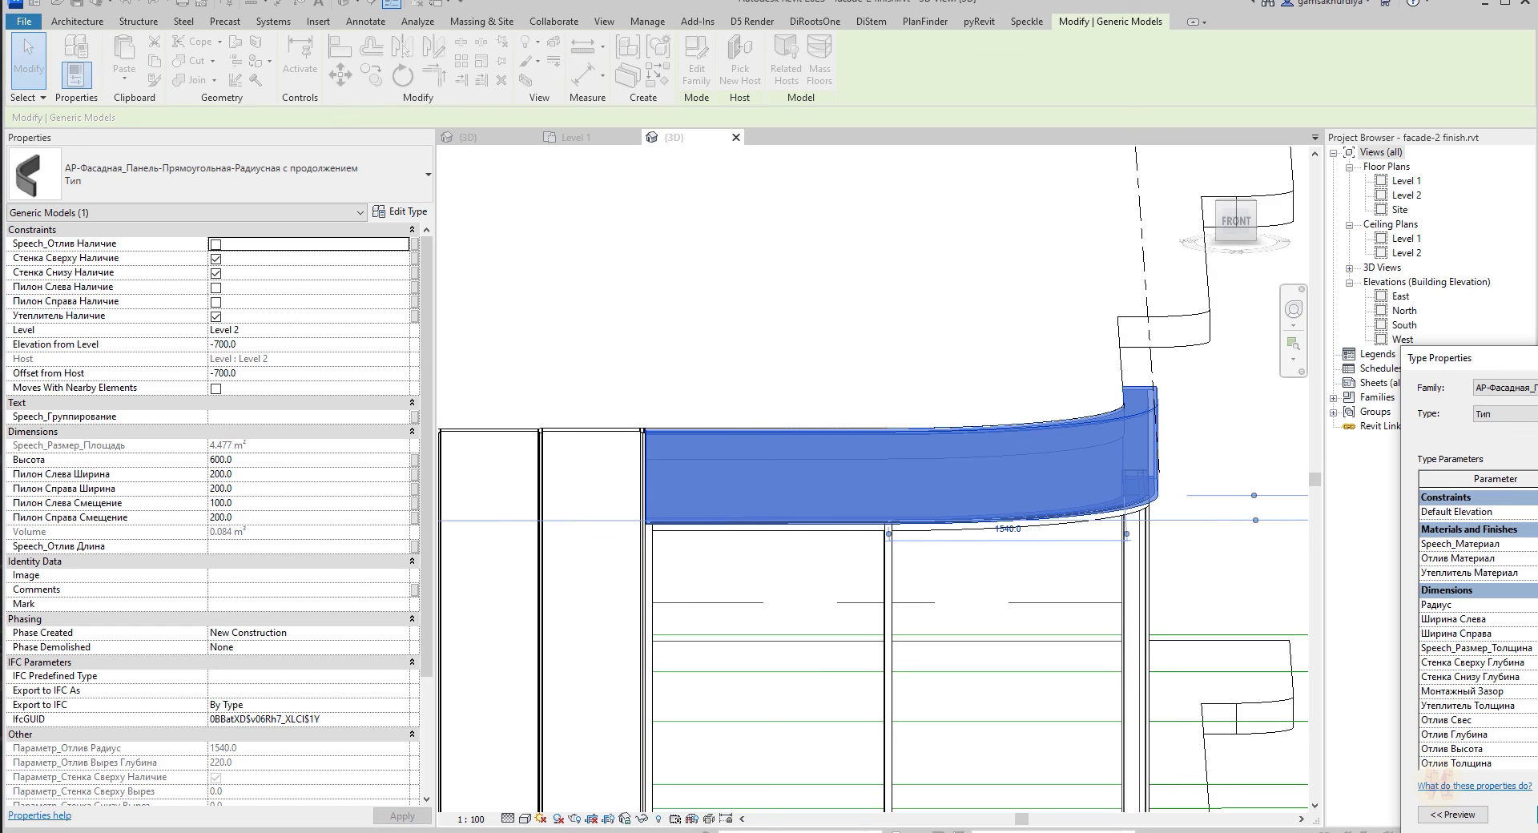
key("Return")
middle_click_drag(801, 609, 1009, 464, "shift")
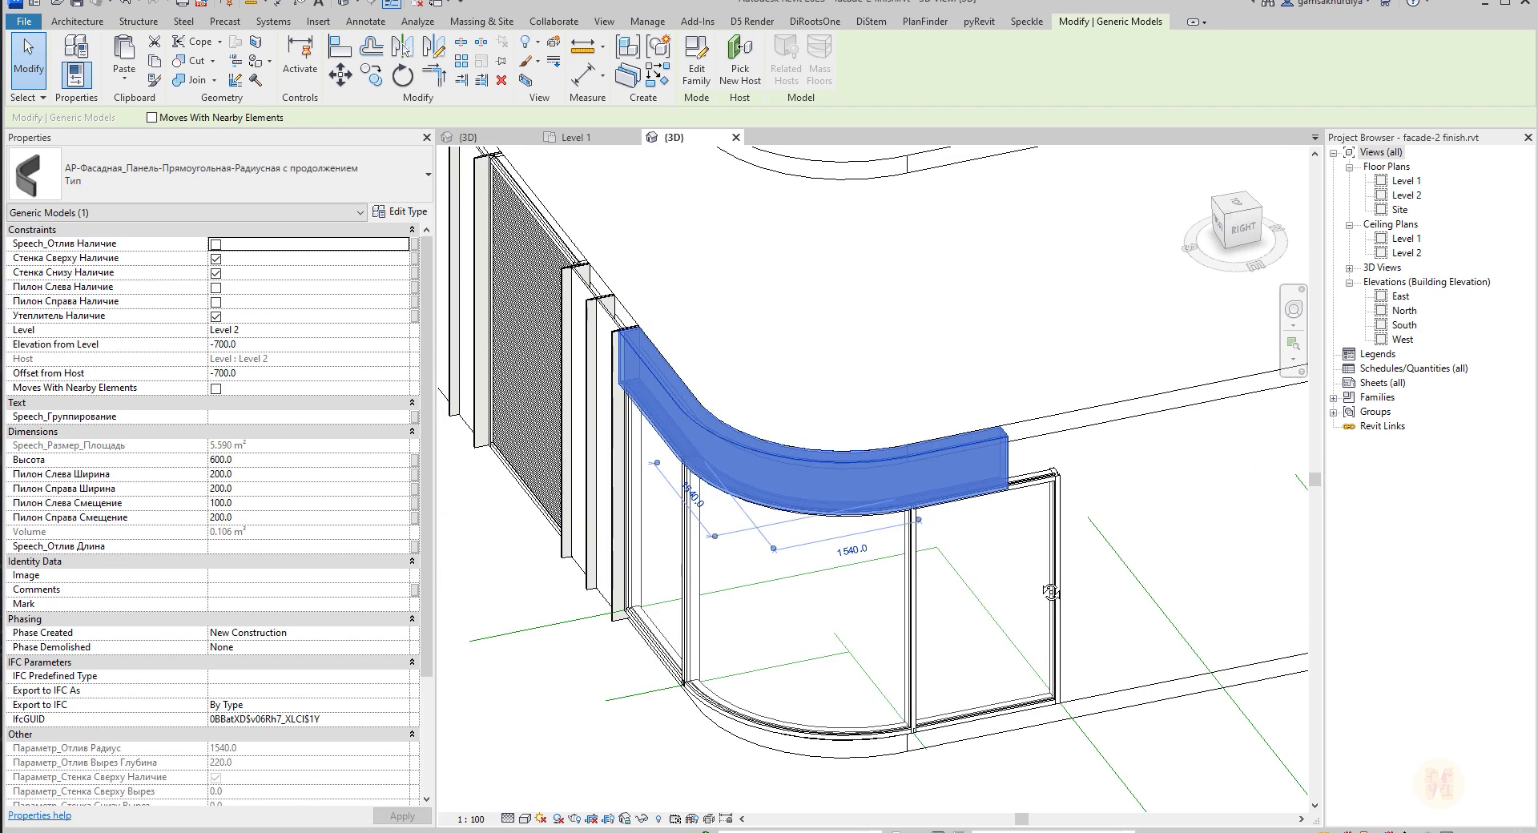
scroll(1001, 451, "up", 3)
key("Escape")
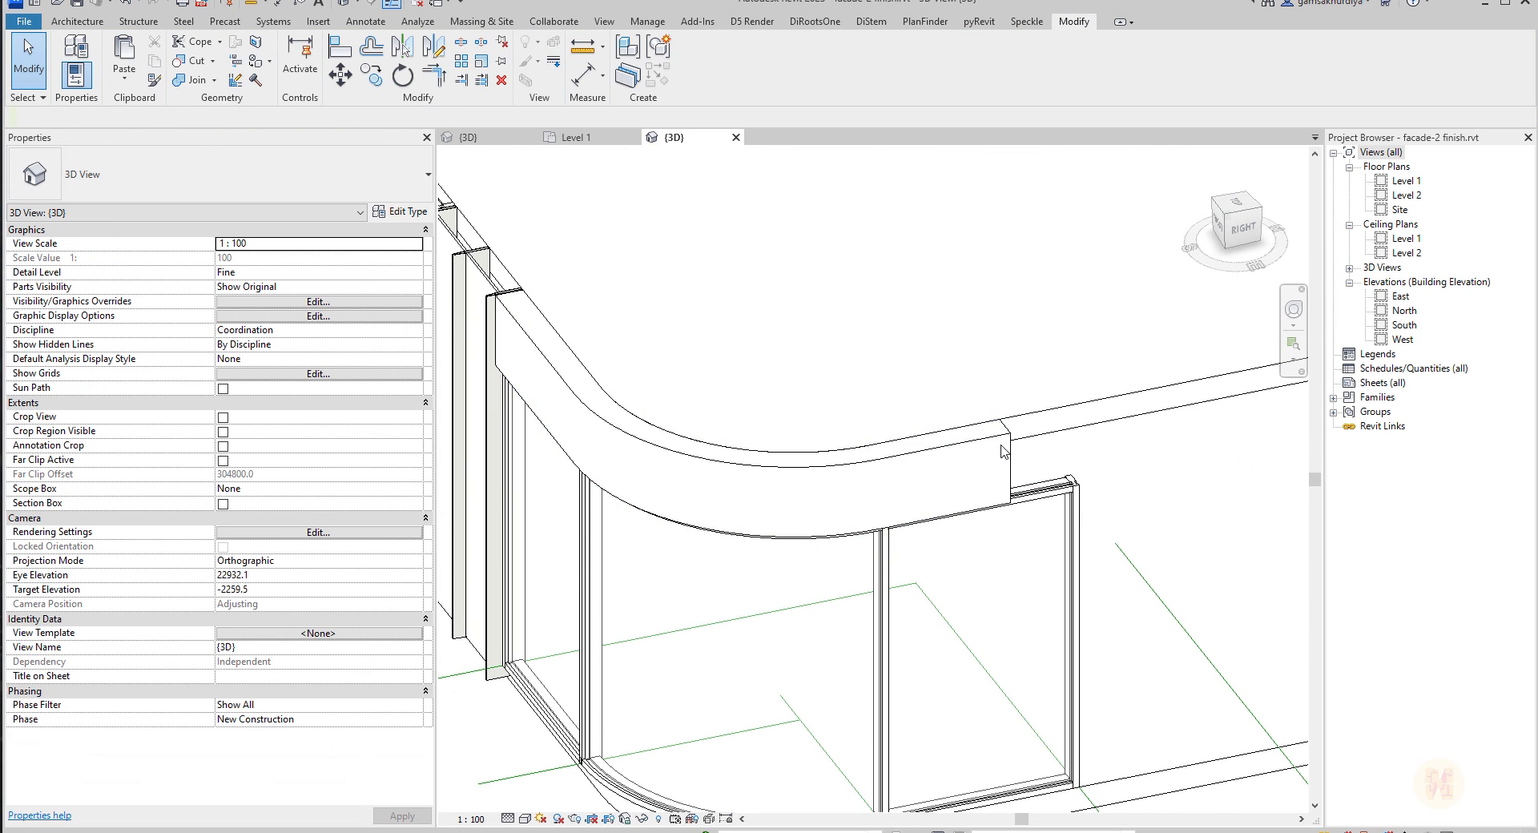
Increase the curved panel's type width on the right facade side to extend that leg towards the glazing's end mullion.
left_click(850, 461)
left_click(400, 211)
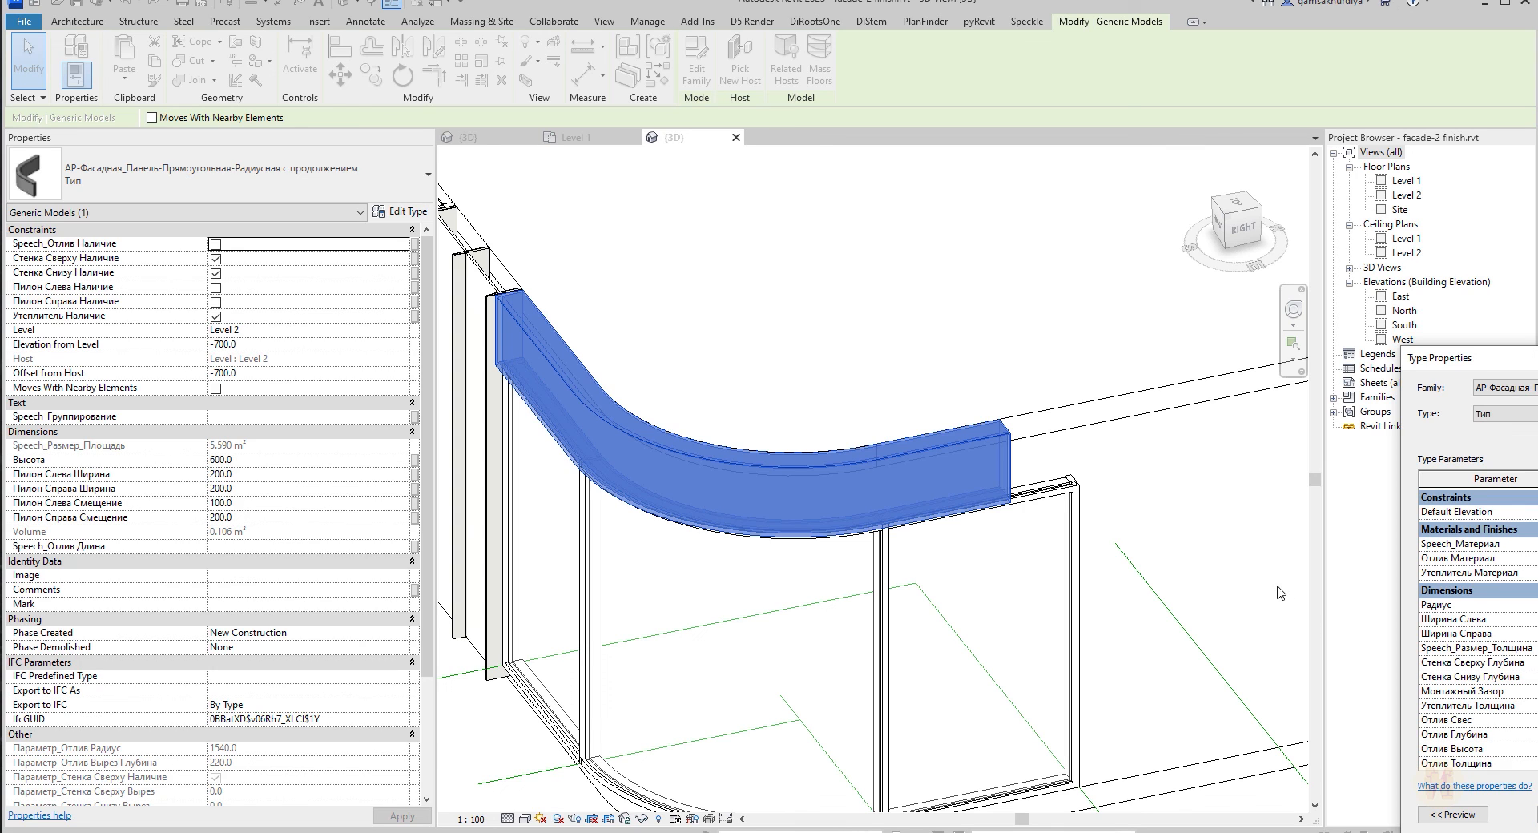
left_click(1133, 583)
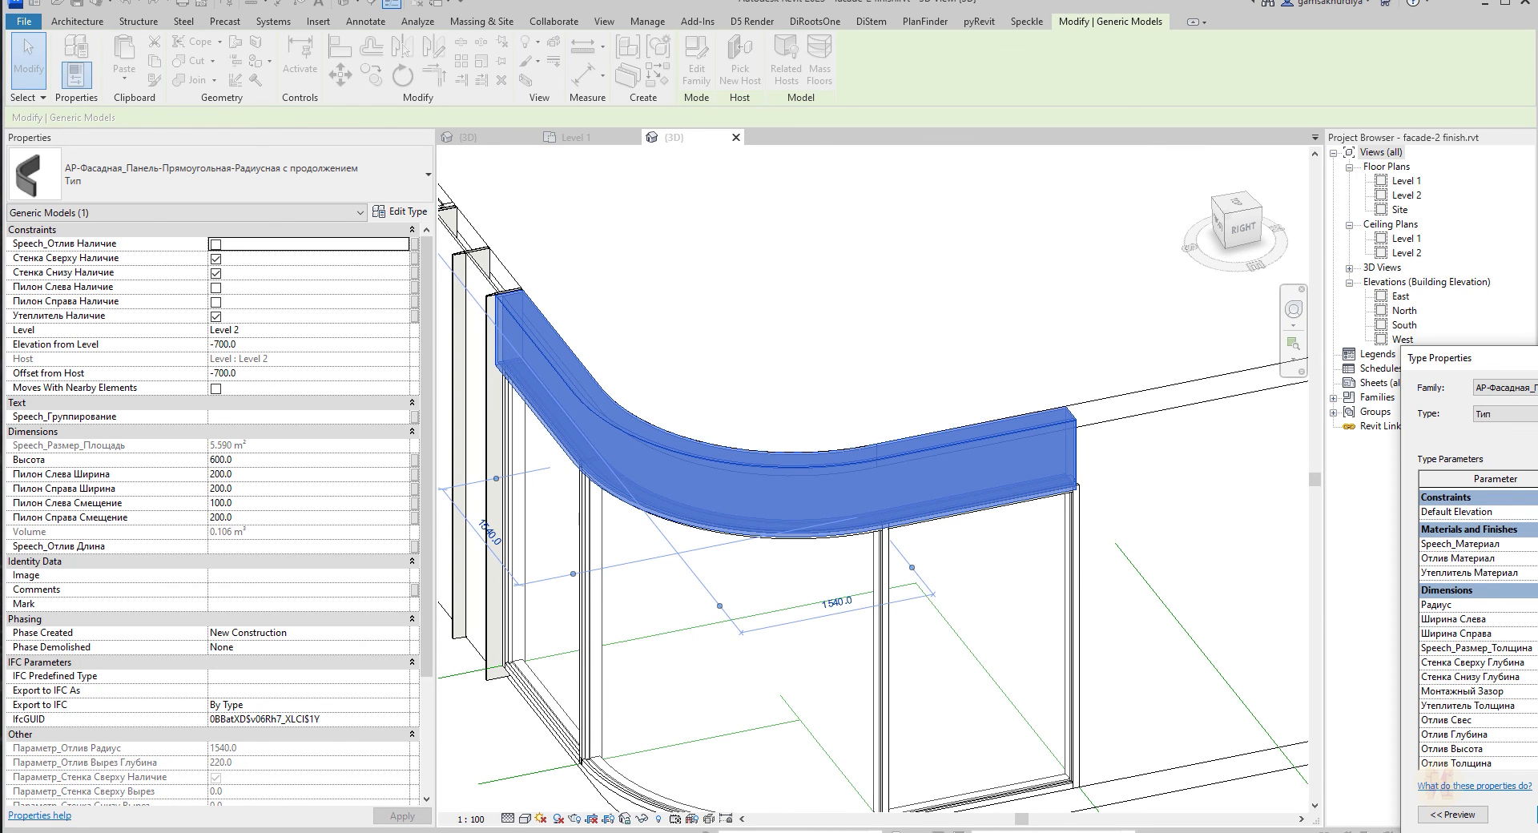
middle_click_drag(1249, 553, 1433, 535, "shift")
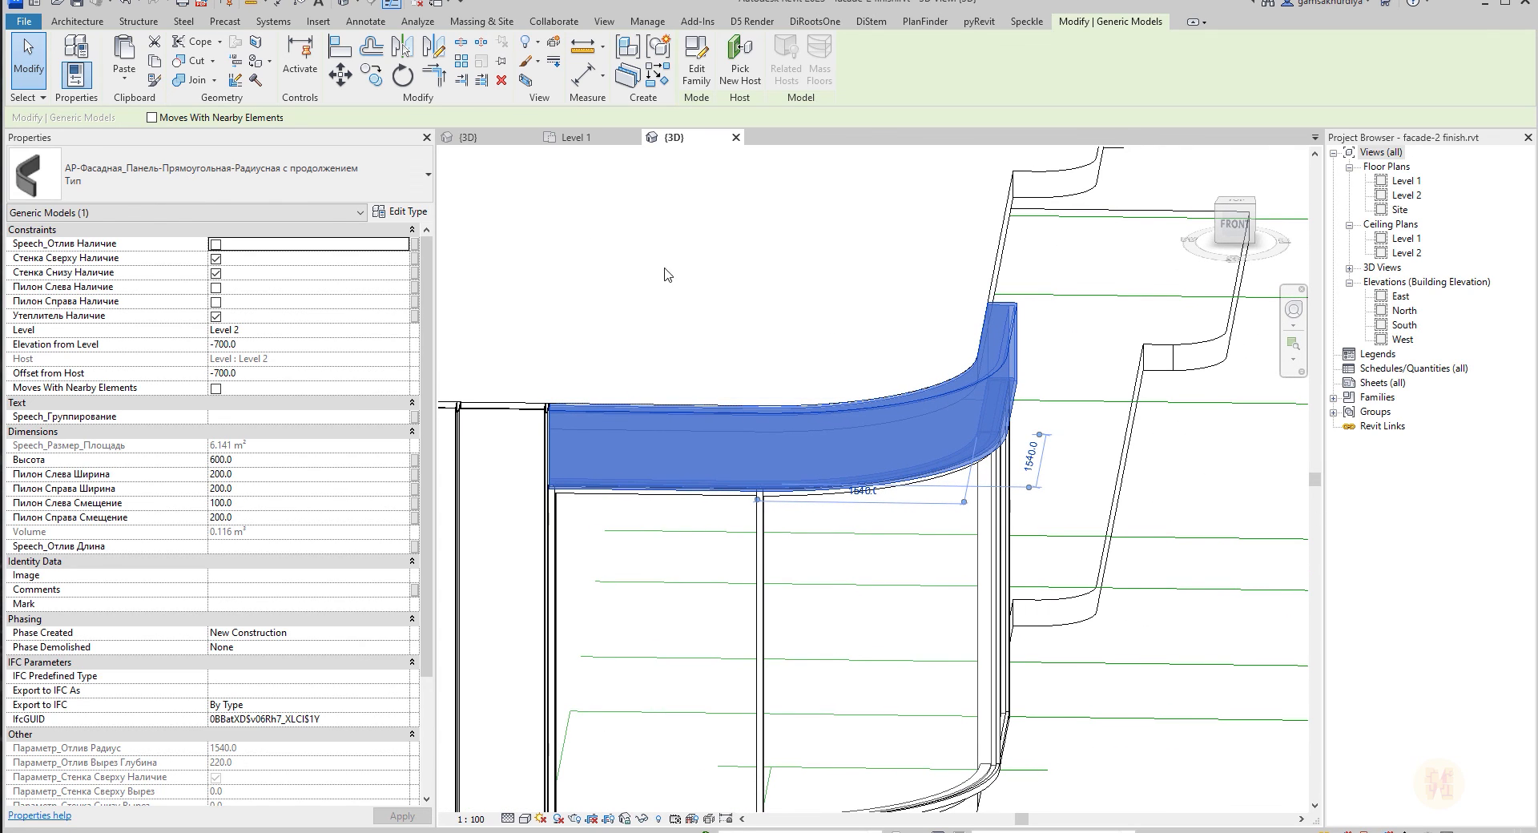
Fine-tune the type width of the curved panel's right-facade leg to match the outer edge of the glazing's end mullion.
left_click(573, 137)
scroll(986, 454, "up", 4)
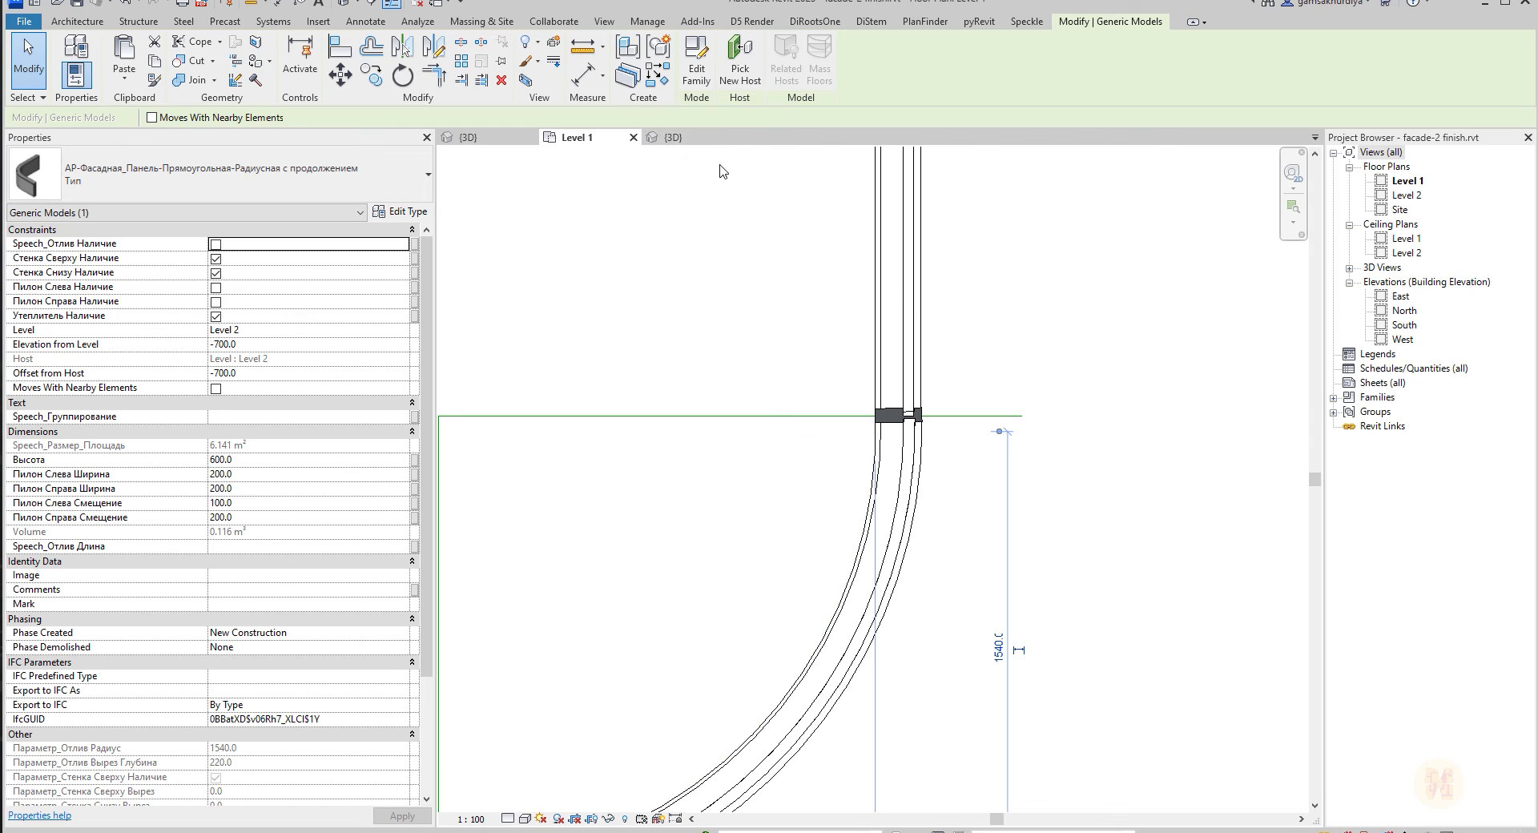
left_click(675, 142)
middle_click_drag(1122, 445, 1026, 491, "shift")
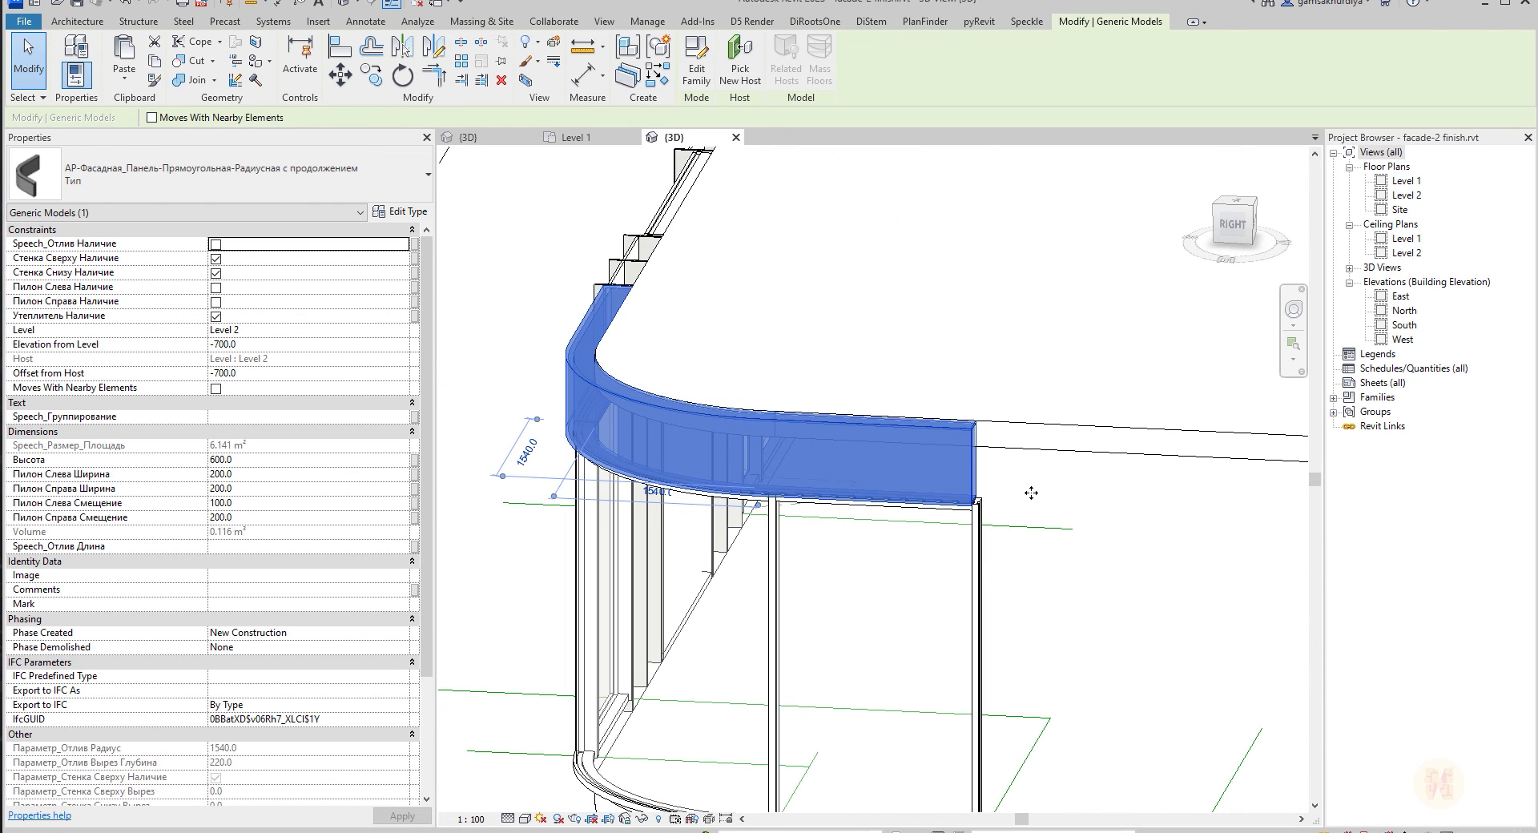
scroll(1026, 491, "up", 2)
left_click(398, 212)
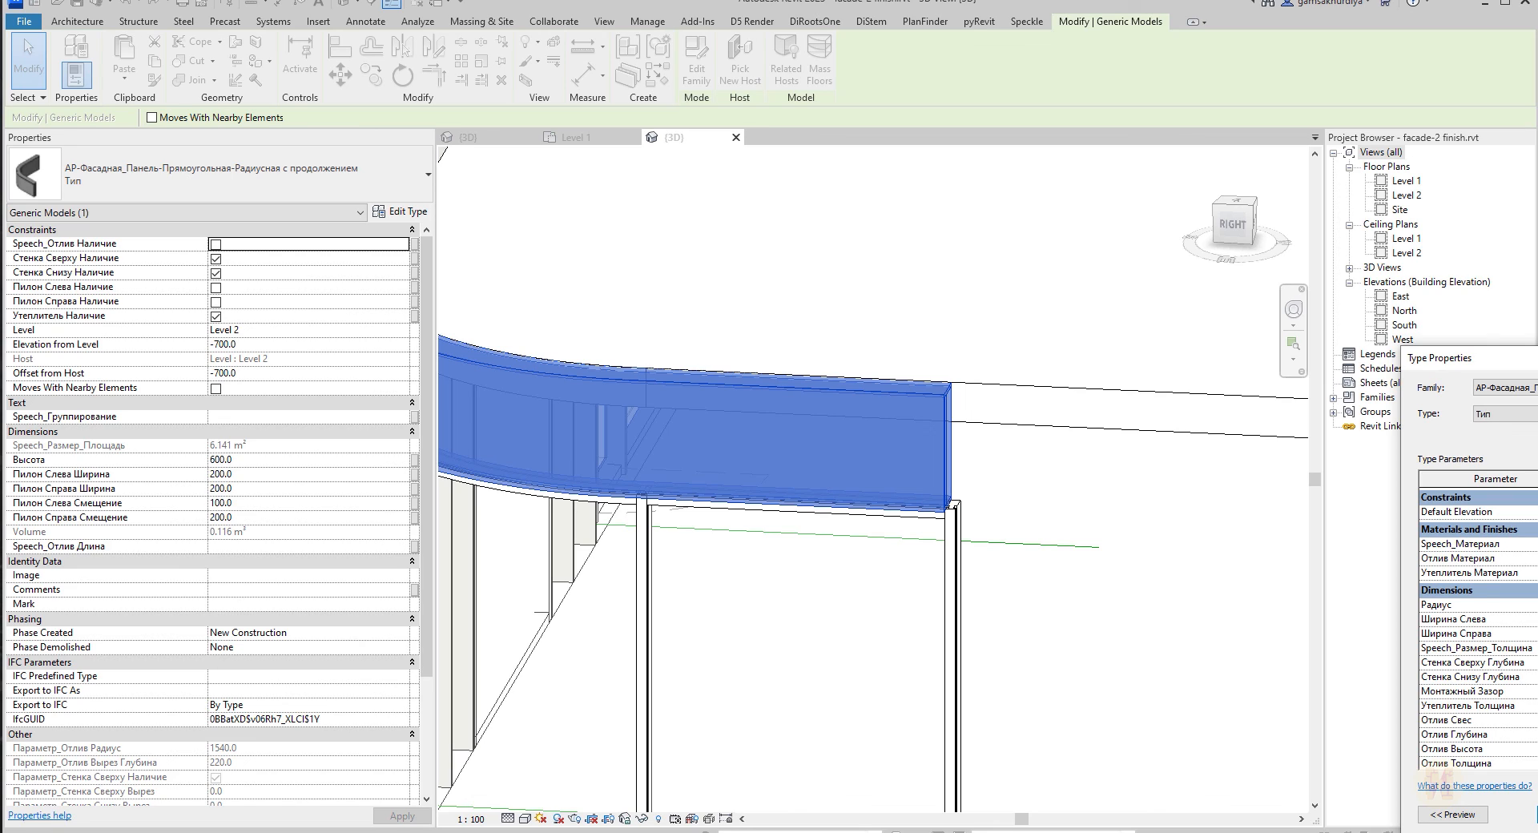
left_click(1537, 815)
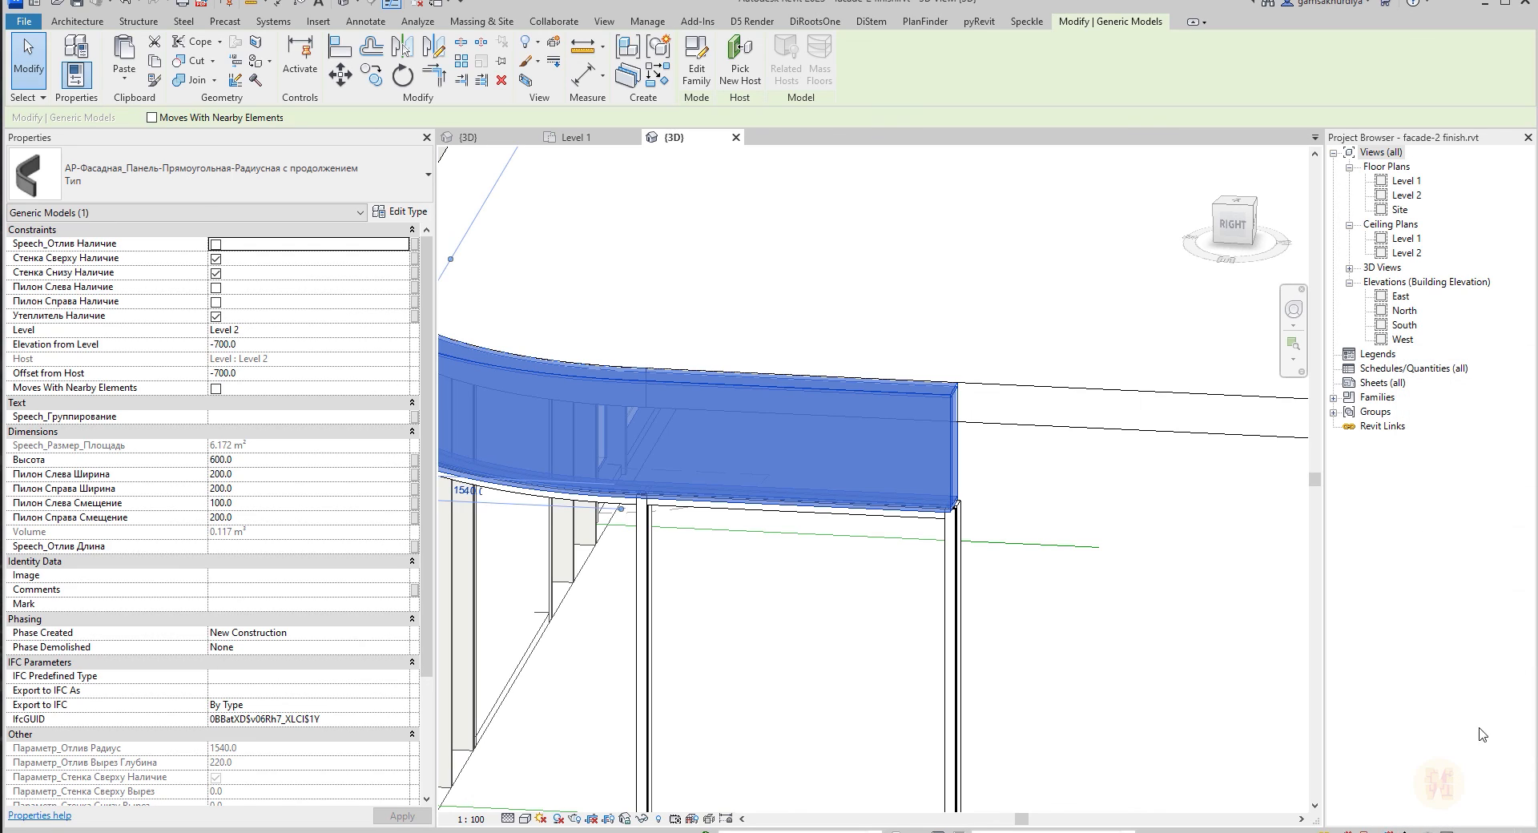
left_click(396, 211)
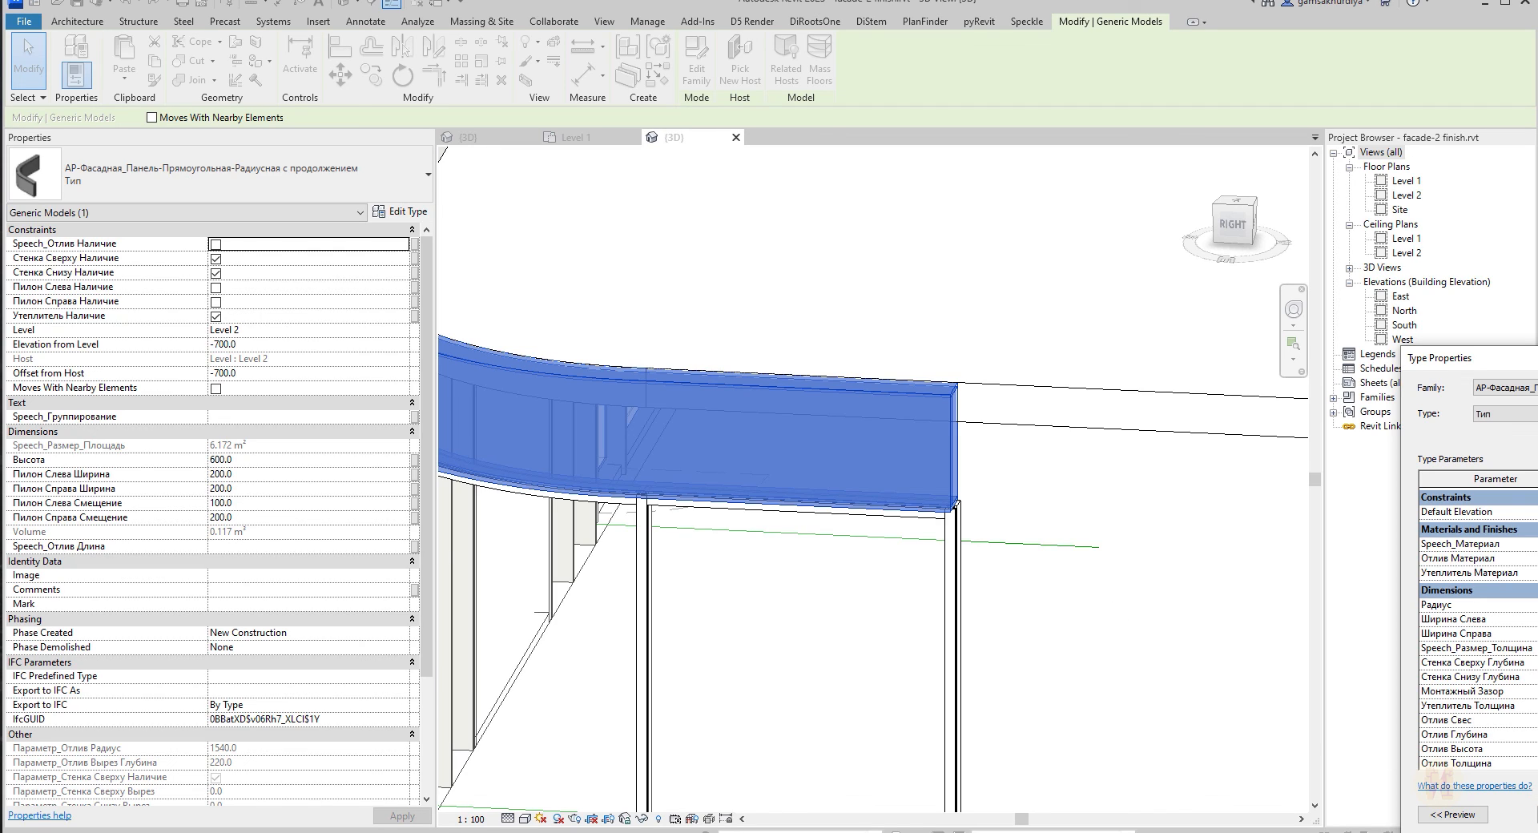
left_click(1537, 814)
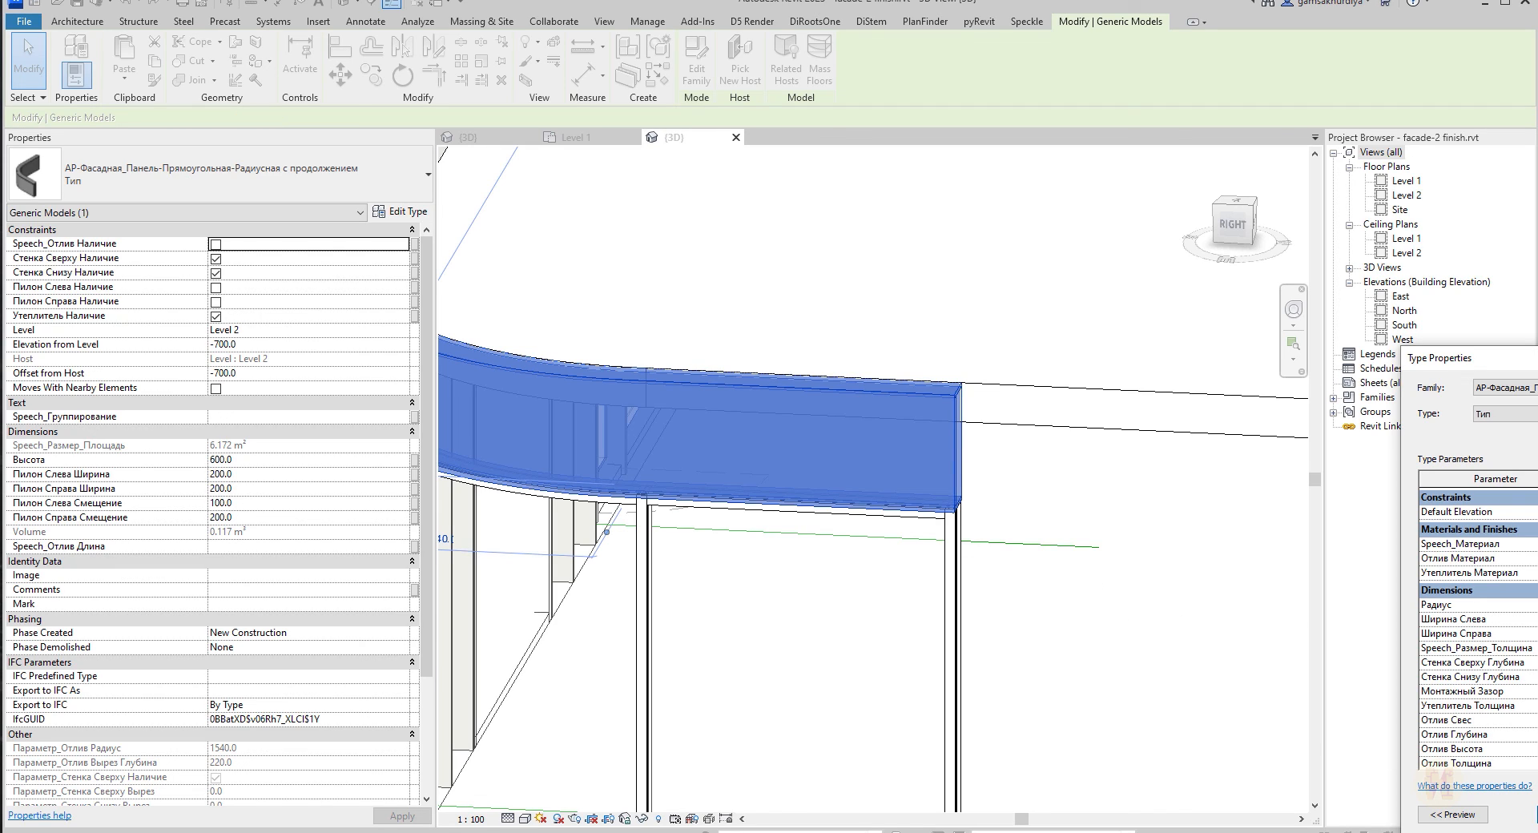
scroll(865, 458, "up", 6)
middle_click_drag(950, 537, 985, 456, "shift")
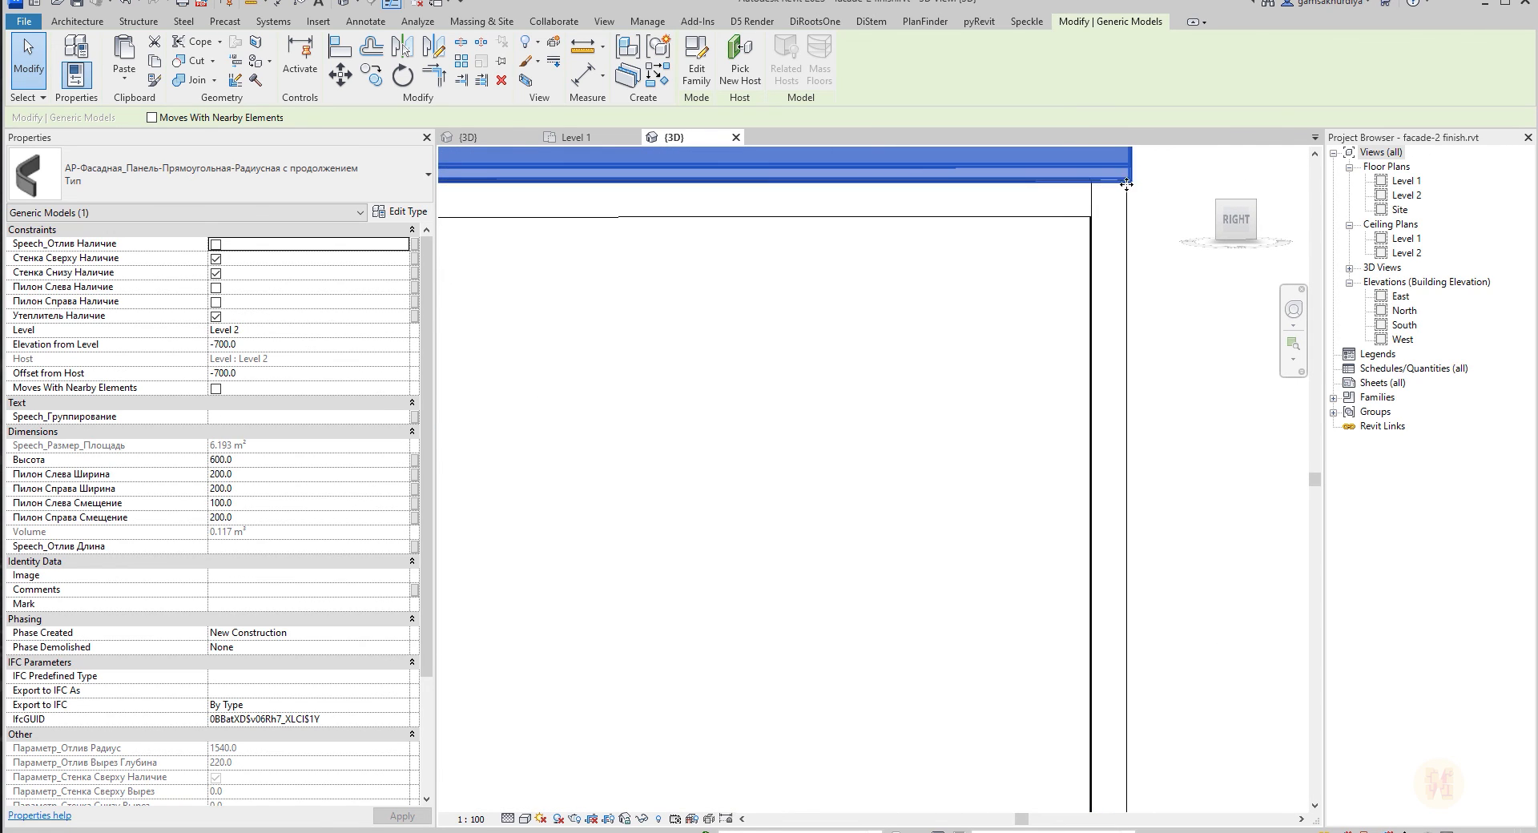
Examine the fitted curved corner panel and the side facade's rounded slab edges in 3D.
scroll(1062, 407, "down", 9)
middle_click_drag(978, 583, 1207, 718, "shift")
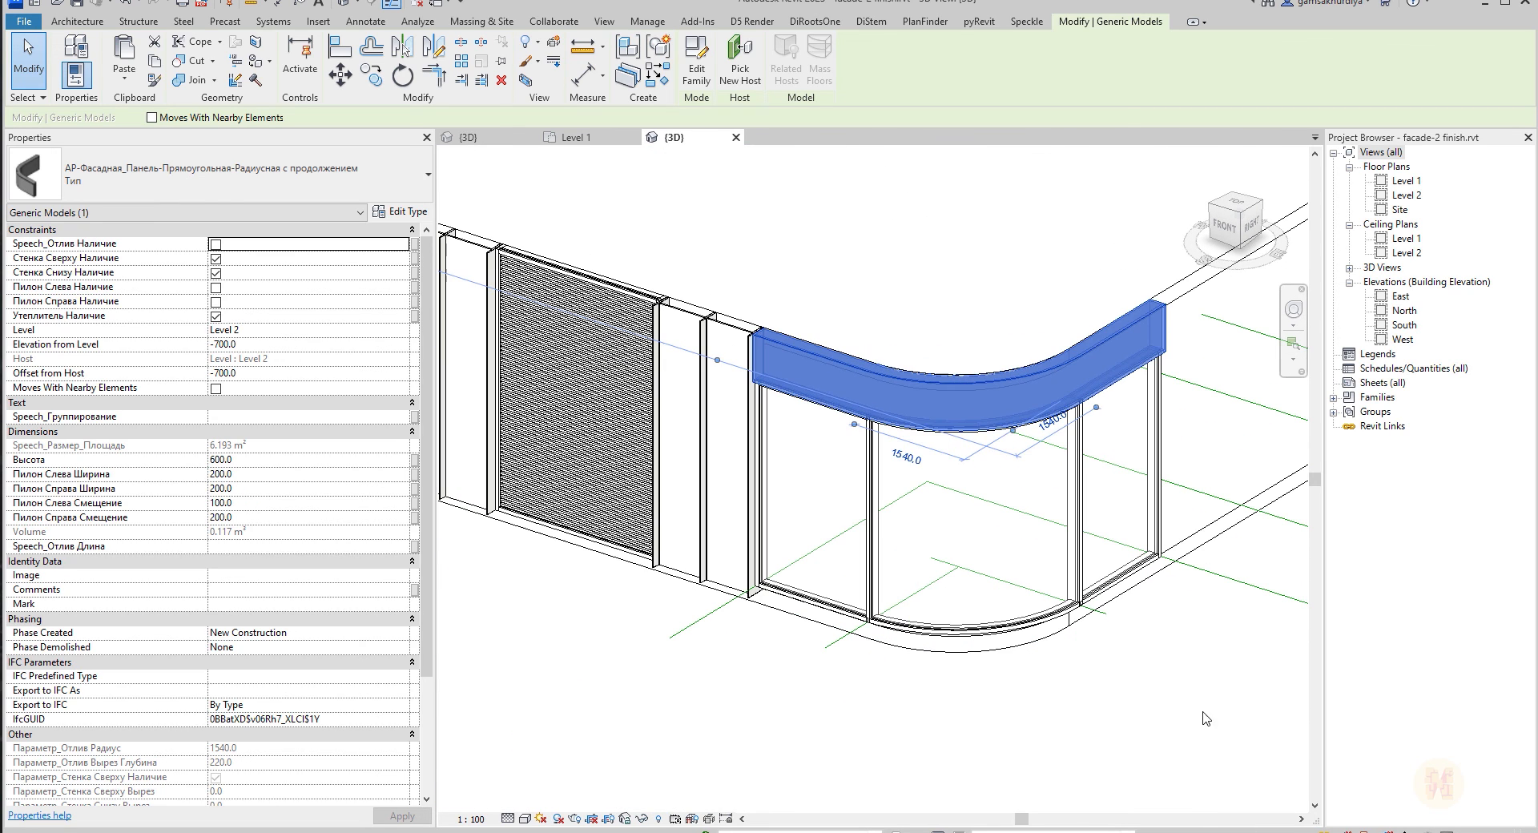
left_click(1134, 725)
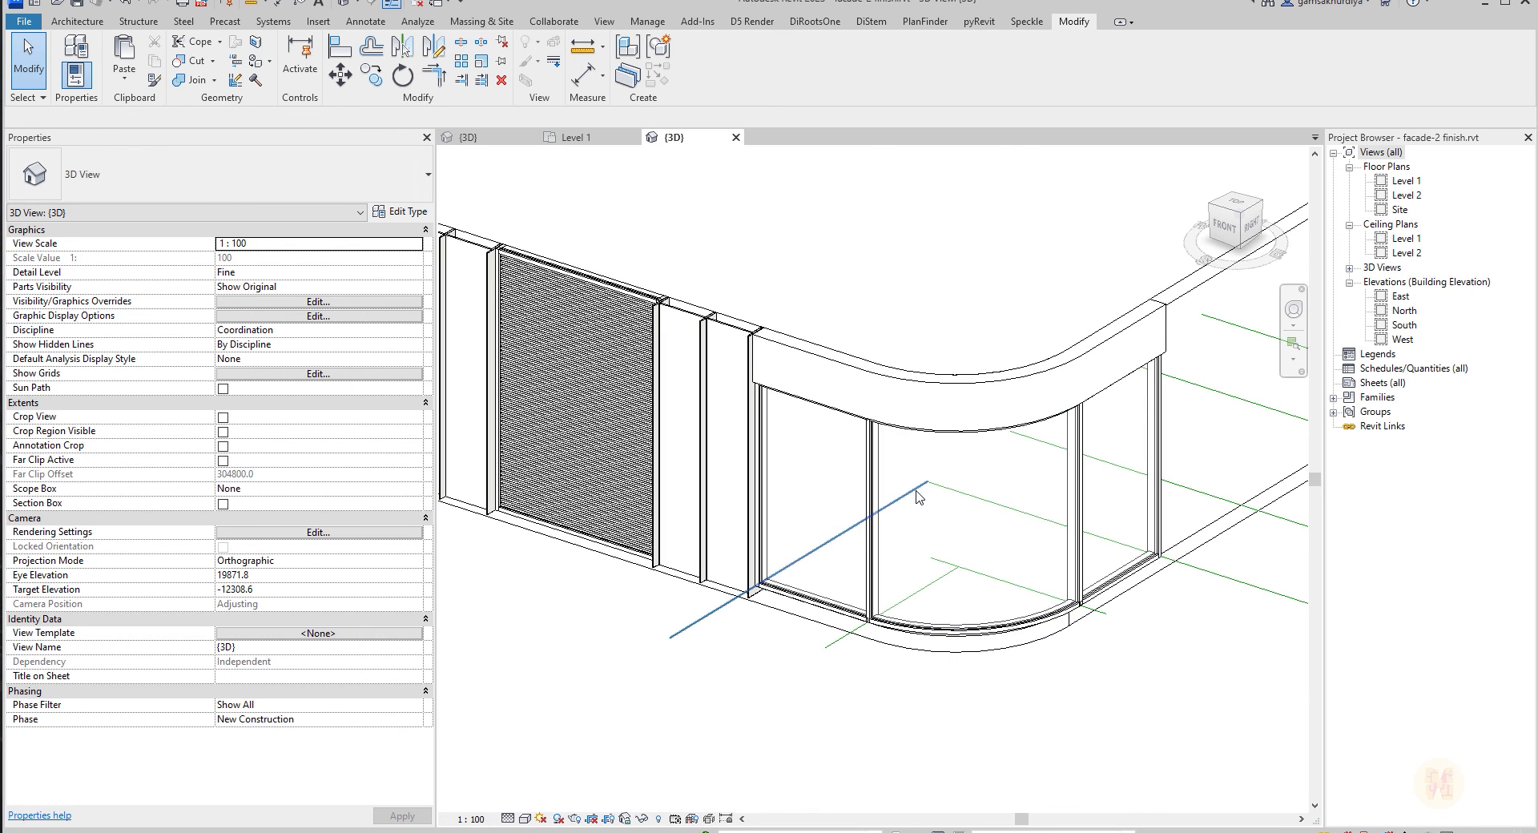
scroll(838, 490, "down", 6)
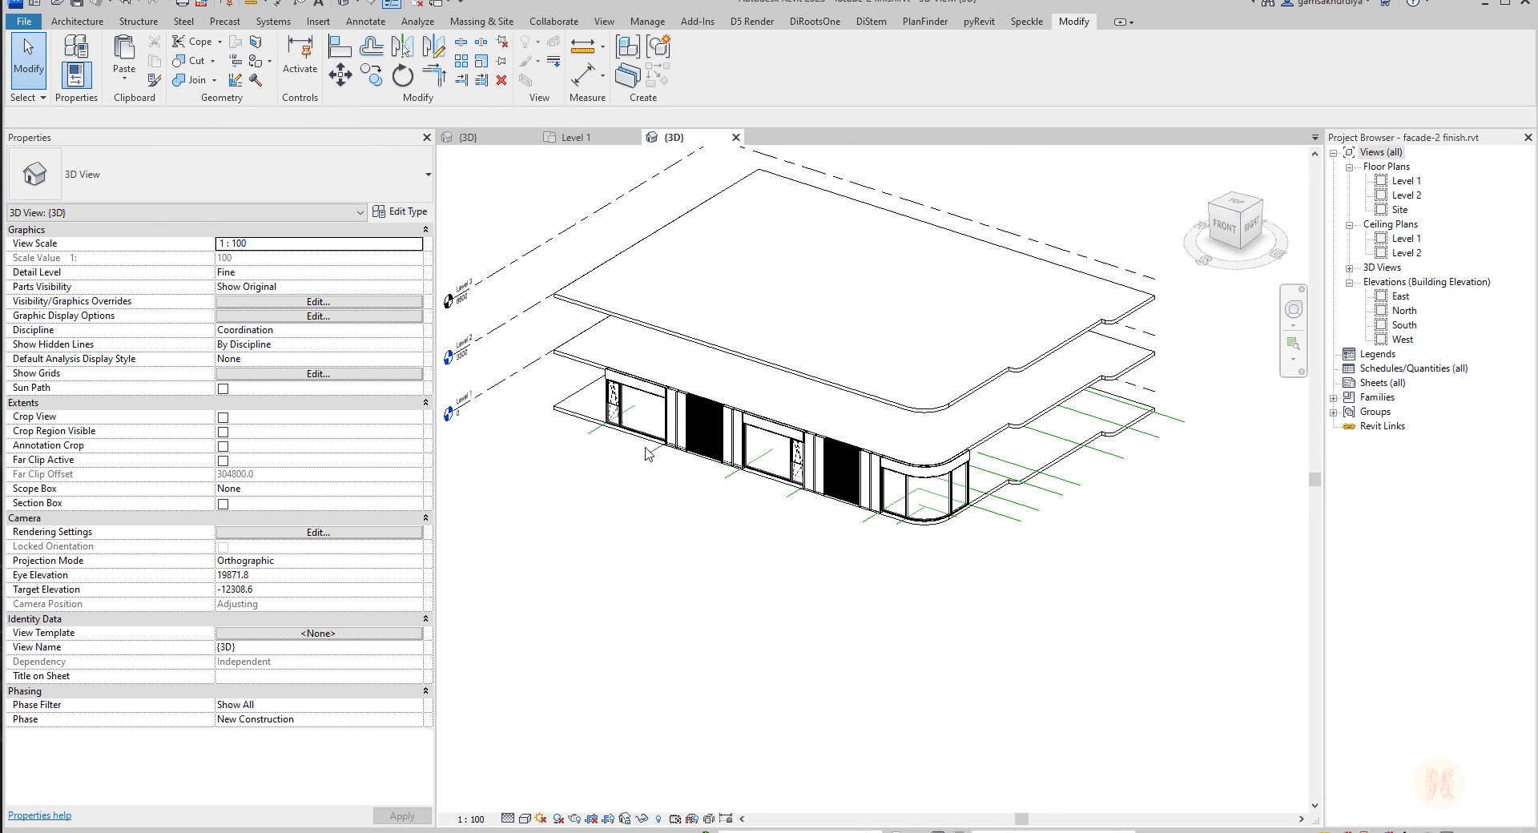
scroll(953, 540, "up", 6)
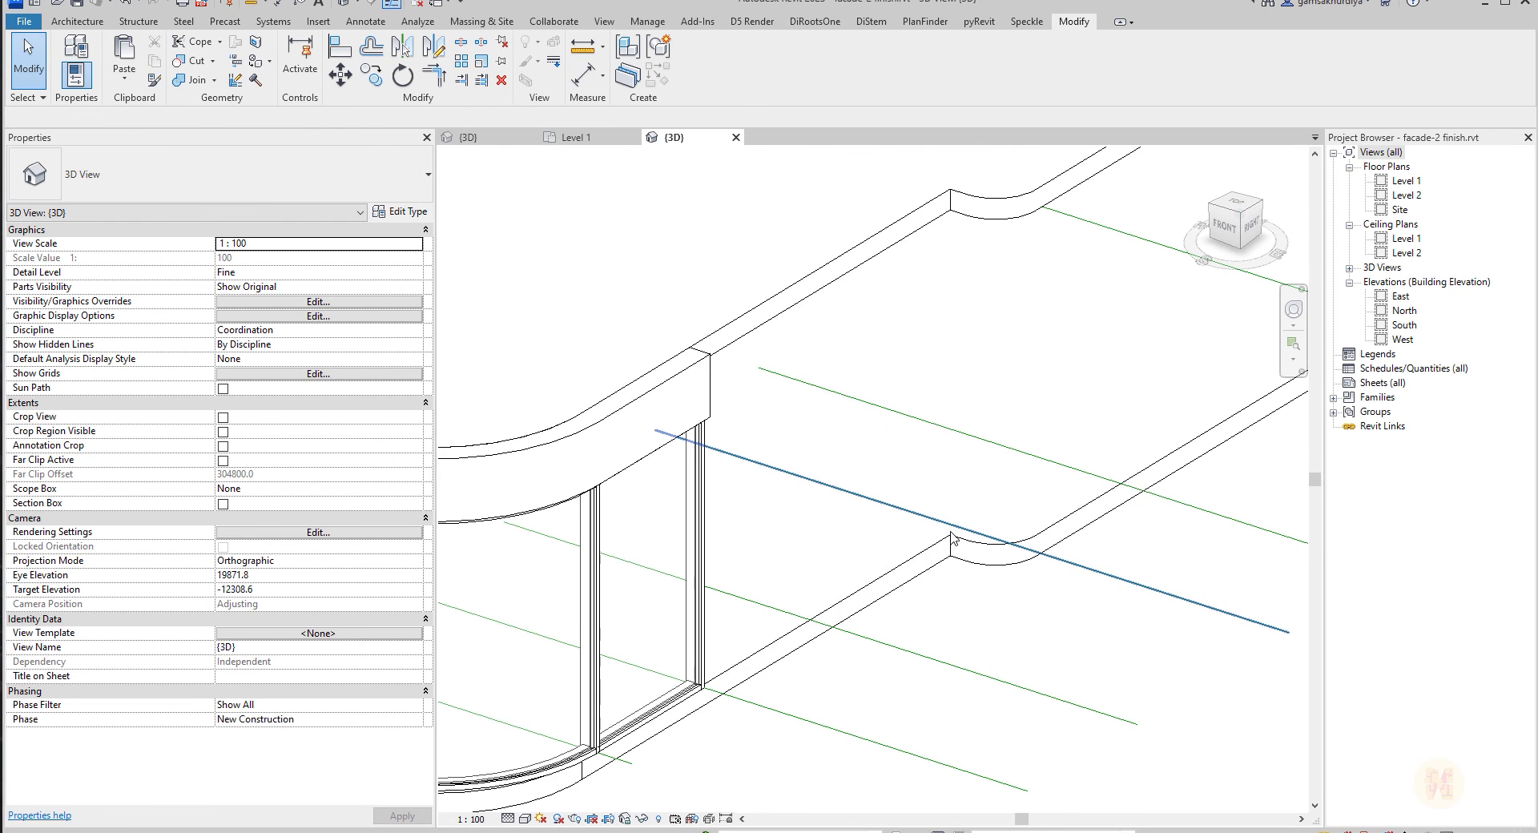
scroll(801, 545, "down", 4)
scroll(719, 543, "up", 2)
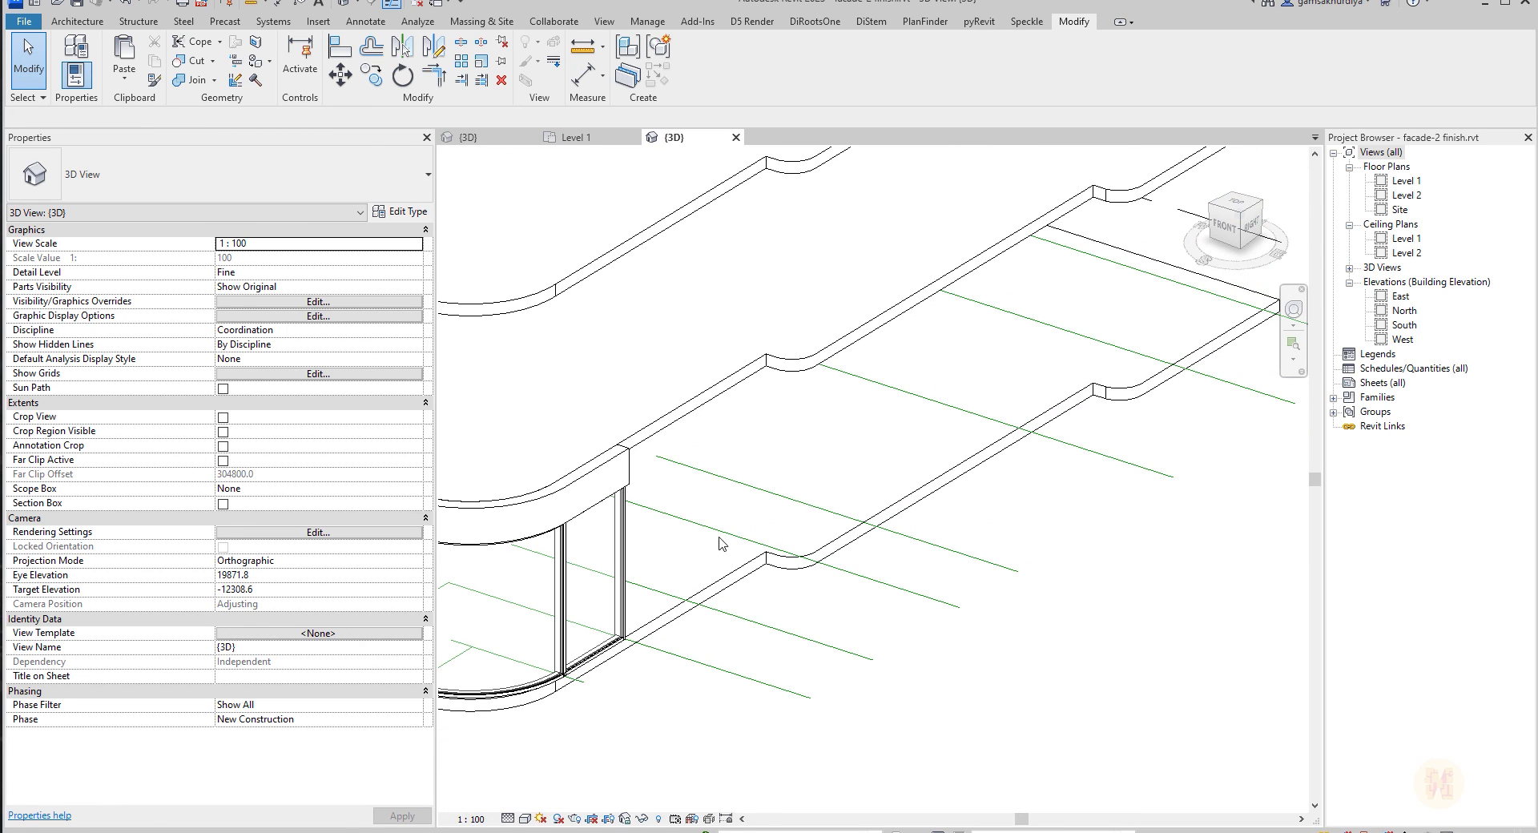
Inspect the Фасад - Пилон 1350 group beside the corner glazing in the Level 1 floor plan.
left_click(592, 142)
scroll(918, 407, "down", 5)
middle_click_drag(811, 463, 1094, 451)
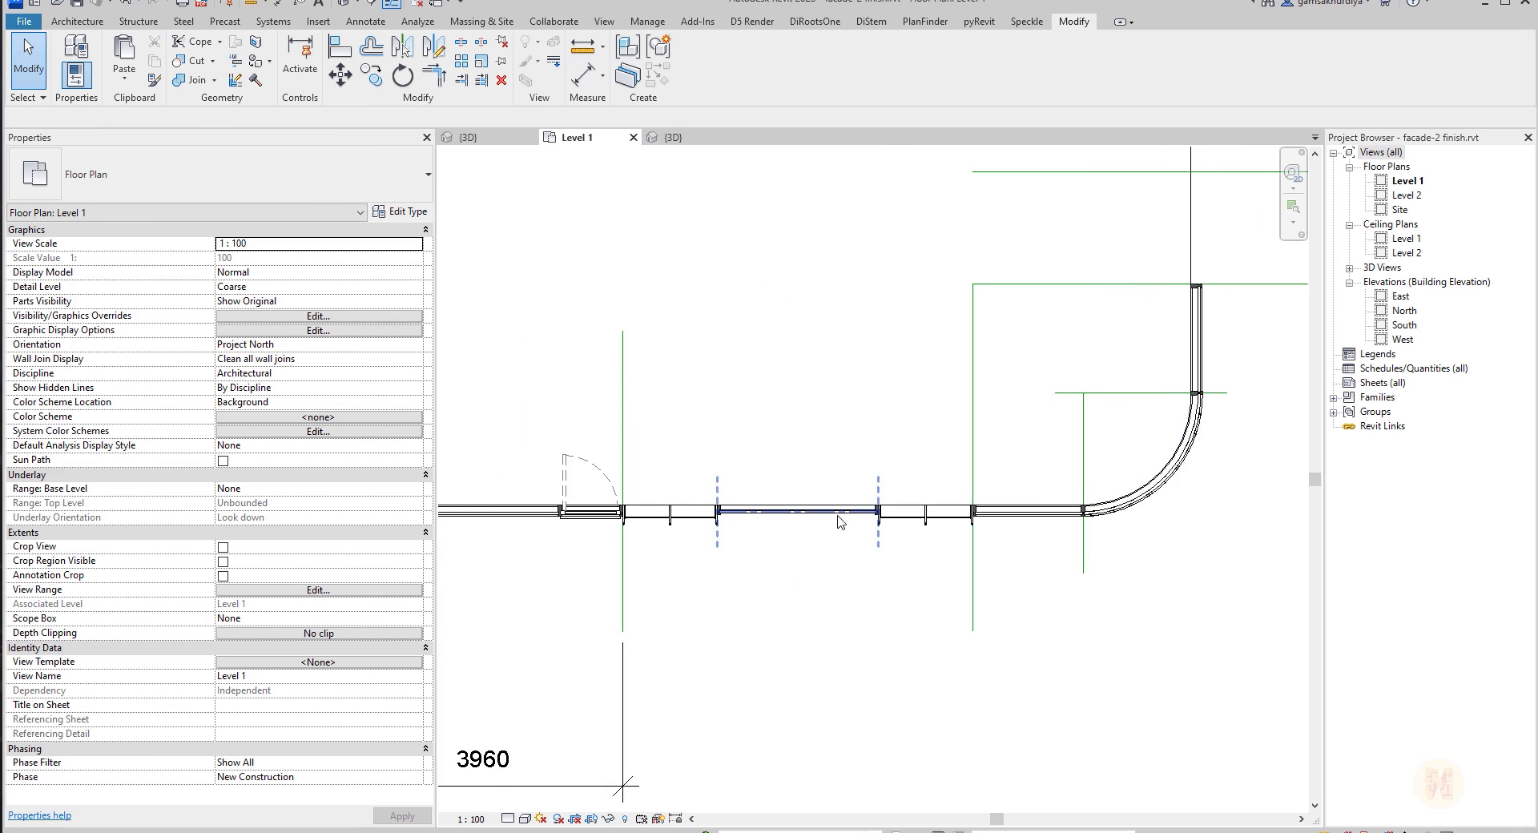
middle_click_drag(1001, 479, 724, 566)
scroll(963, 400, "up", 2)
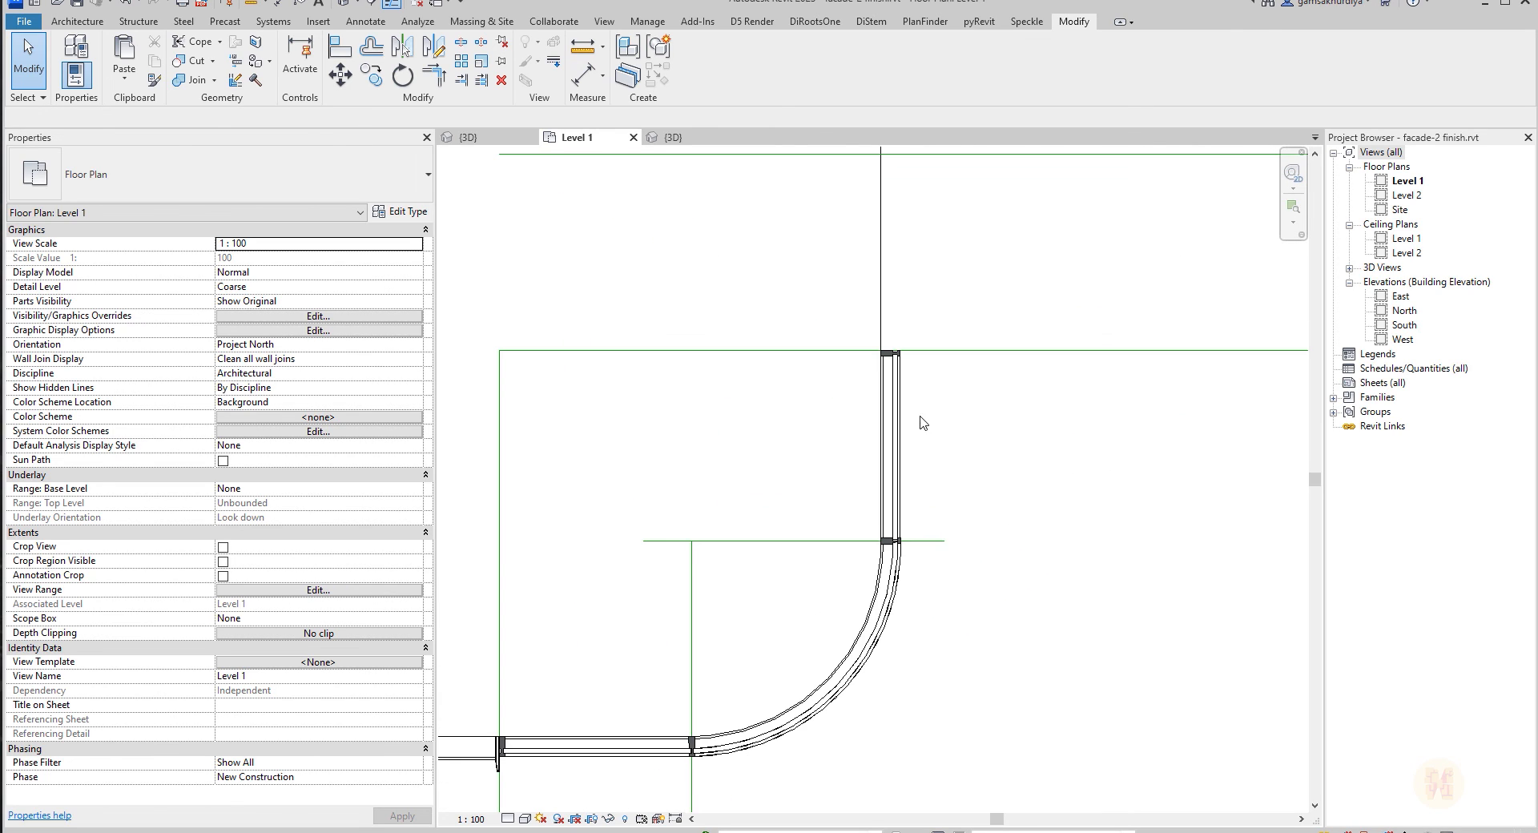
middle_click_drag(552, 685, 925, 509)
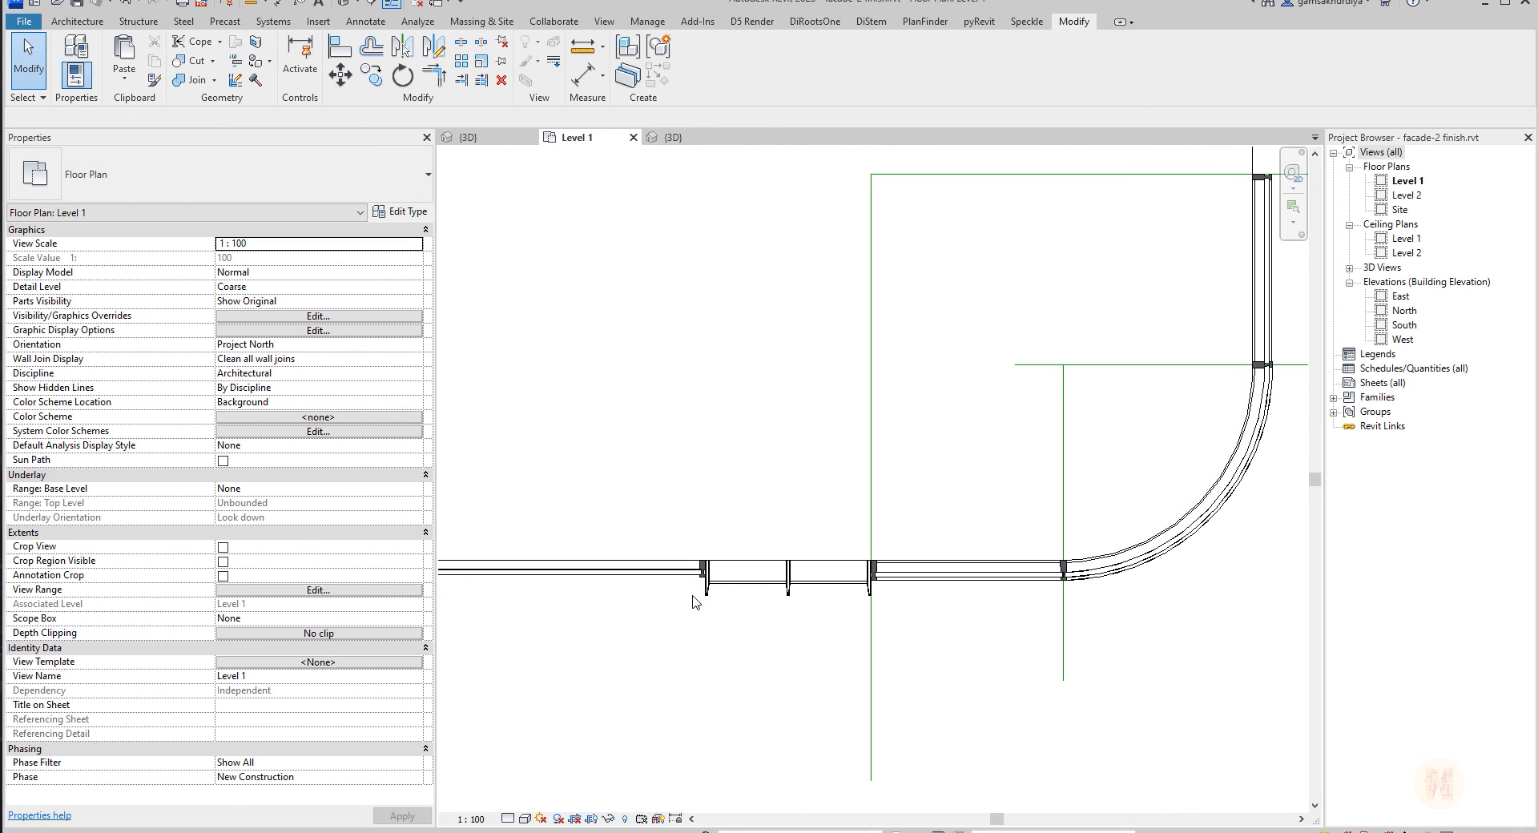
left_click(756, 563)
scroll(753, 560, "up", 3)
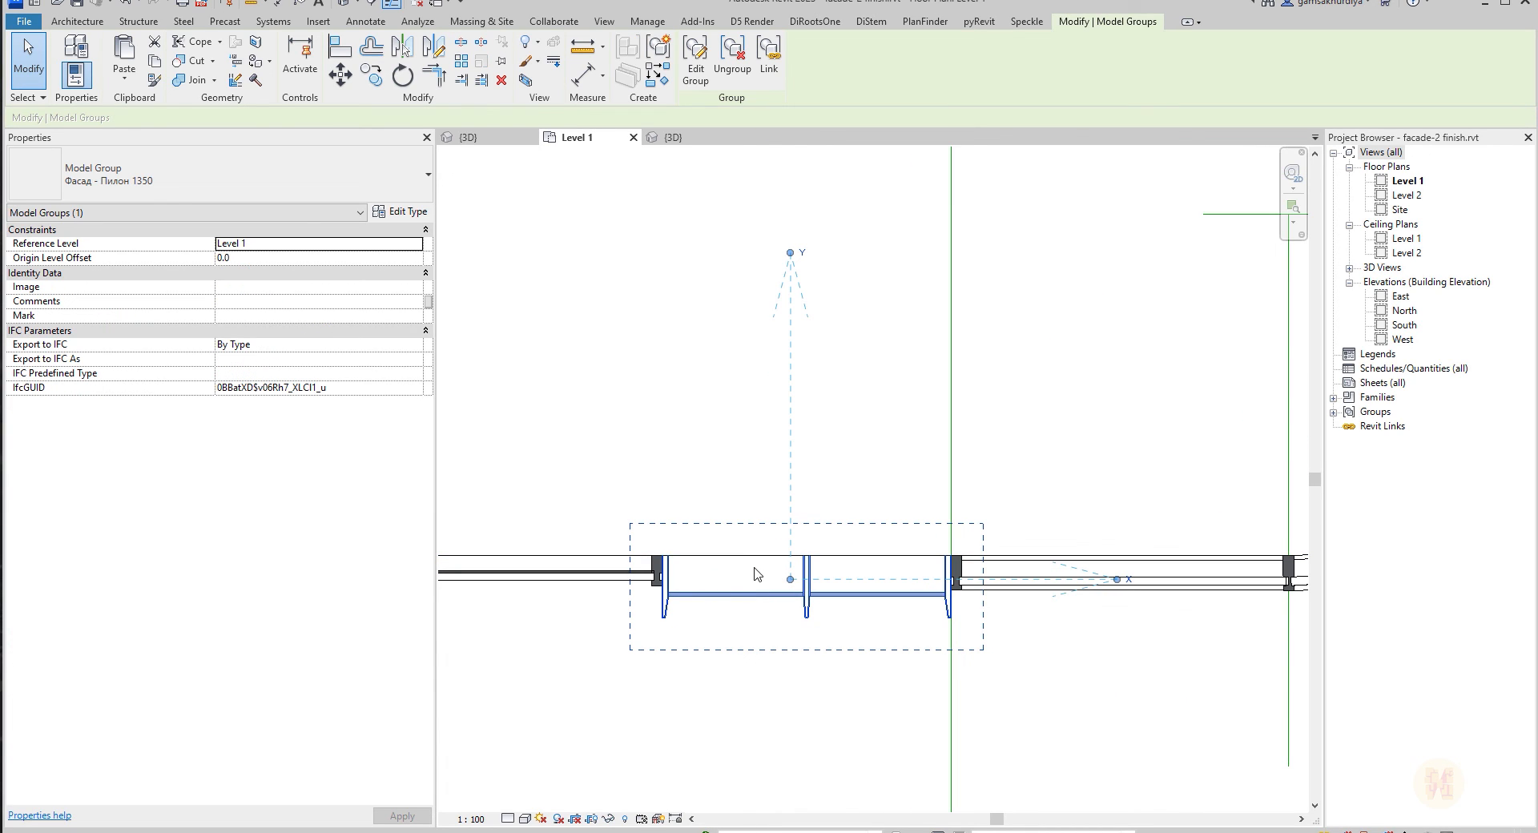
key("Escape")
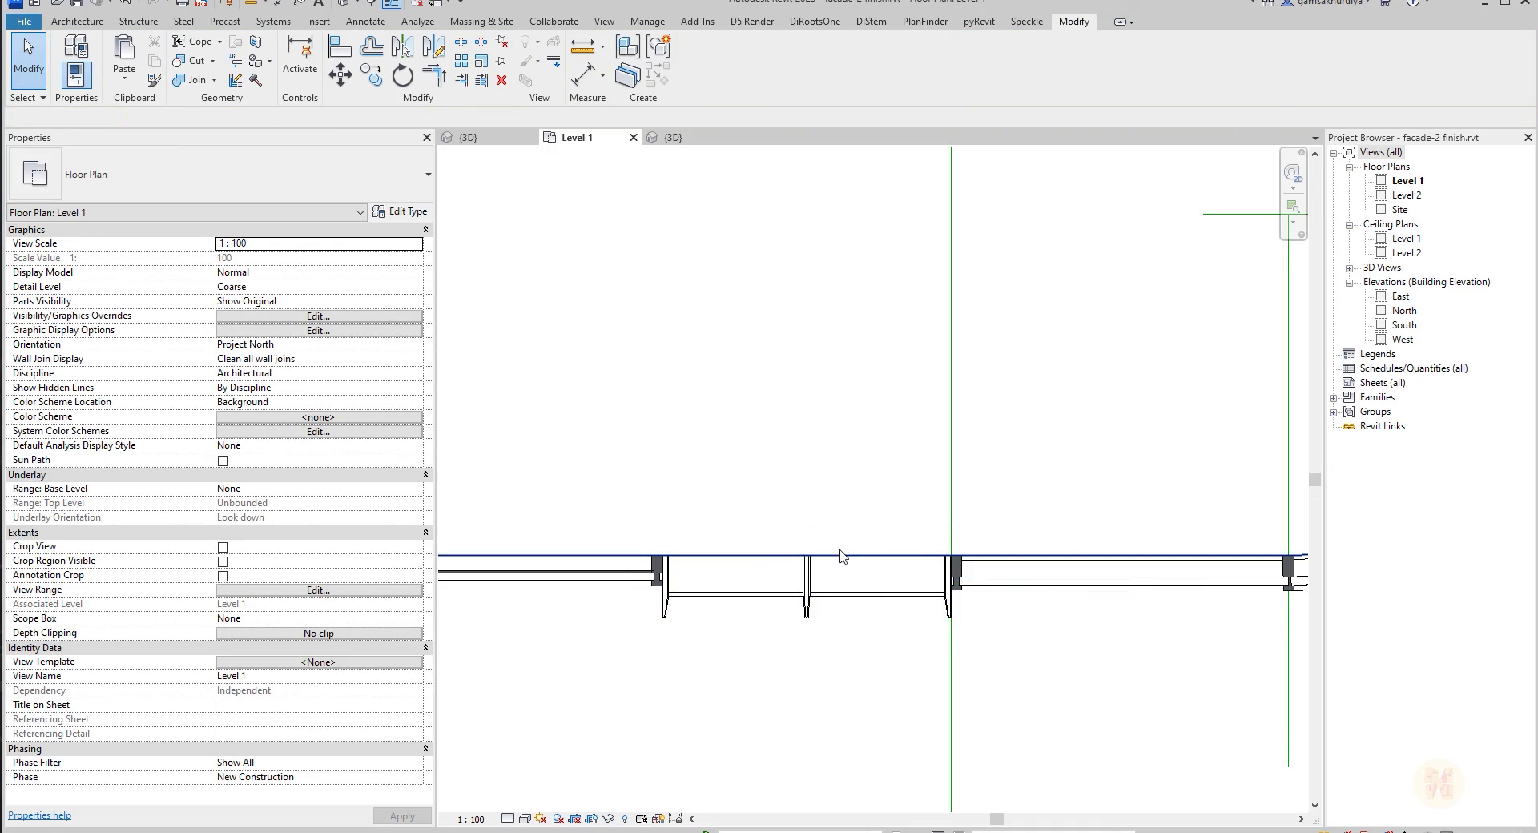
Examine the front facade's pier groups and the louvred panel's upper mullion from above in the 3D view.
left_click(672, 137)
middle_click_drag(684, 543, 1069, 543)
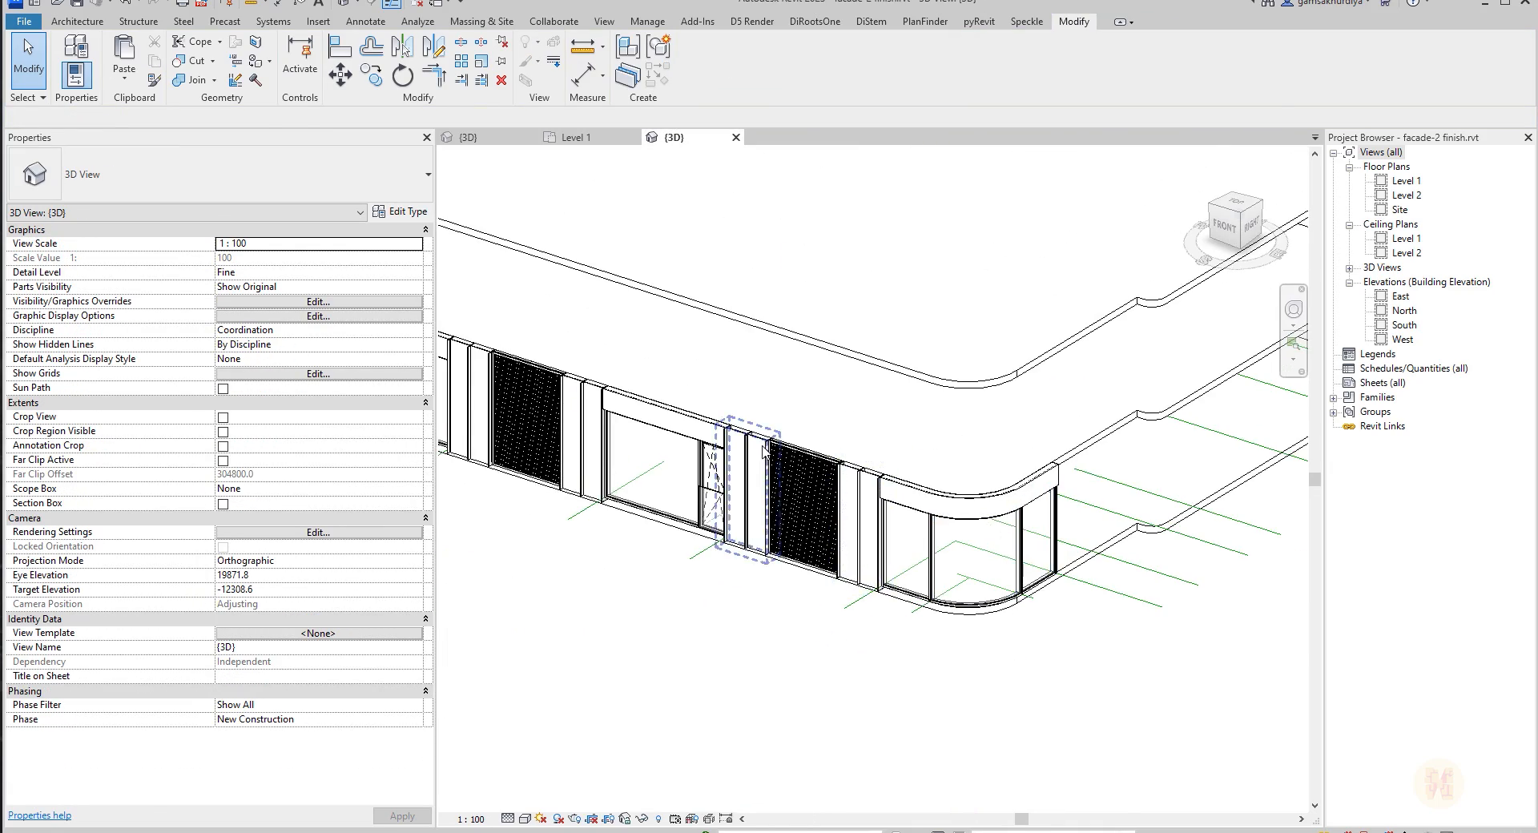
scroll(789, 461, "up", 5)
mouse_move(921, 506)
middle_mouse_down("shift")
mouse_move(933, 600)
mouse_move(961, 648)
middle_mouse_up("shift")
scroll(1008, 517, "up", 2)
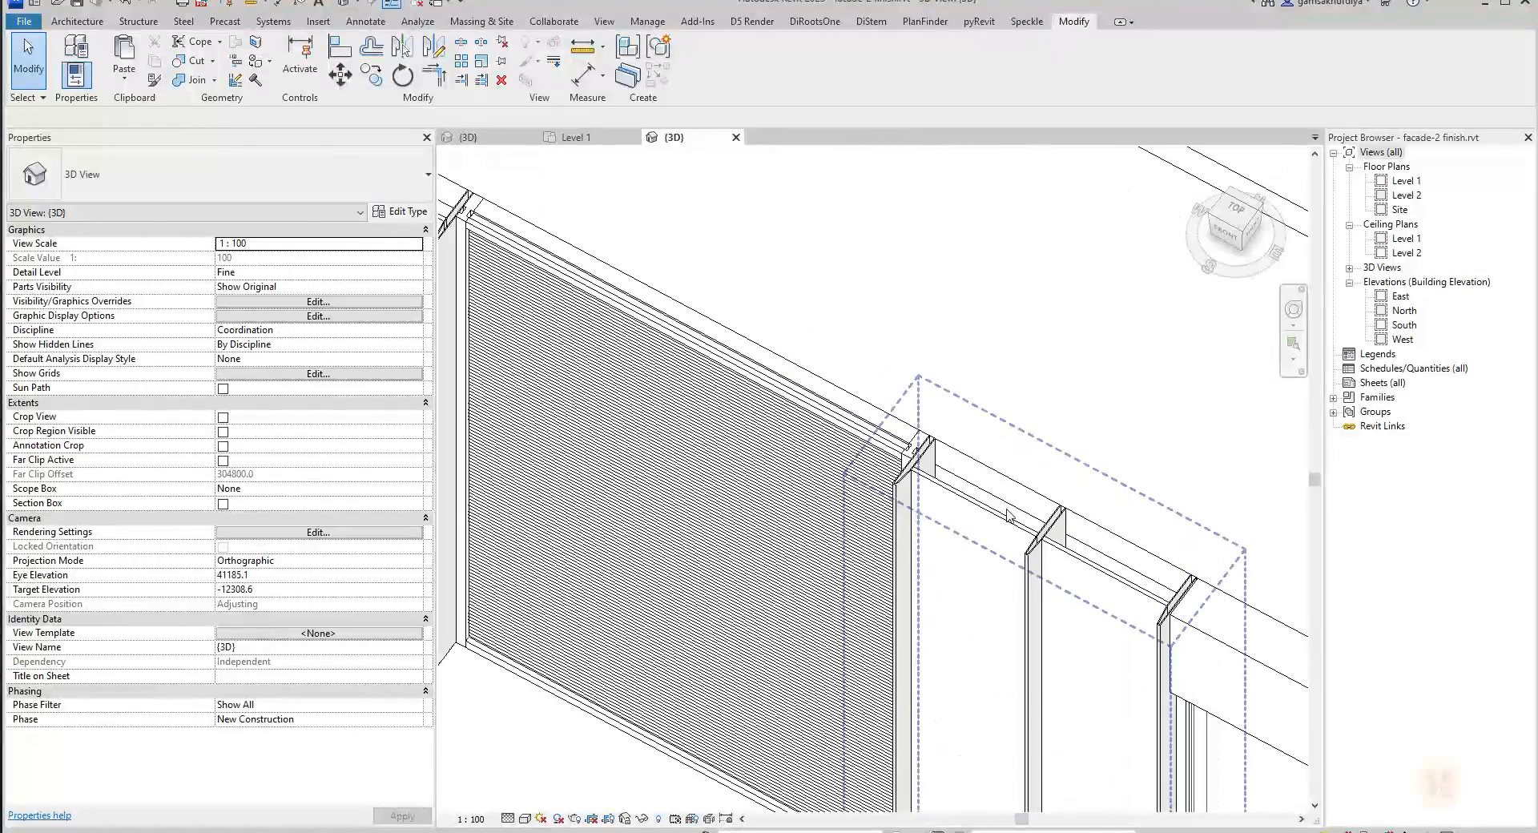
left_click(1003, 522)
scroll(1002, 522, "down", 4)
middle_click_drag(1002, 522, 978, 683, "shift")
left_click(775, 704)
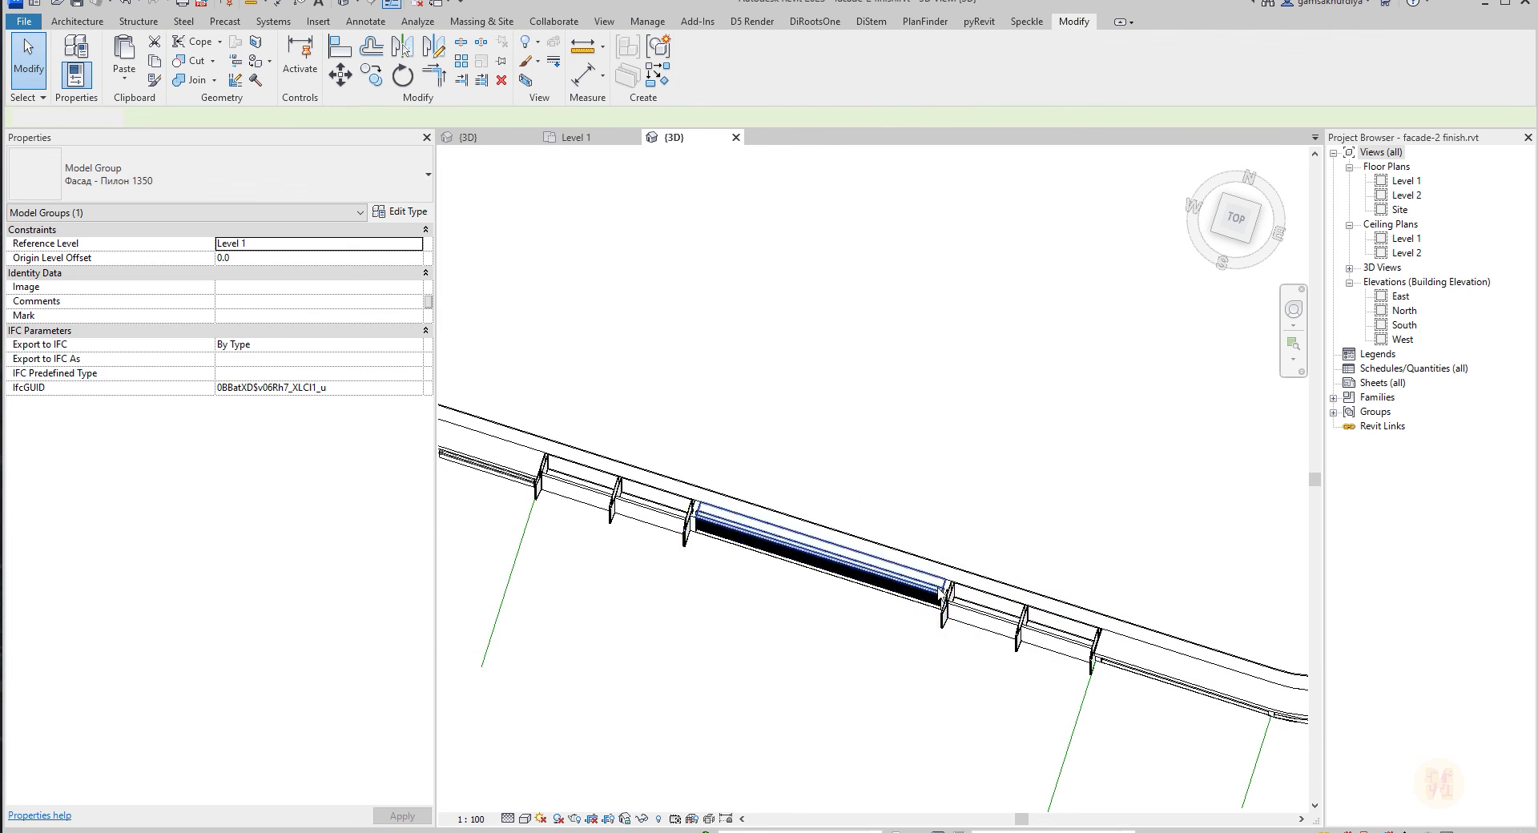
scroll(912, 589, "up", 3)
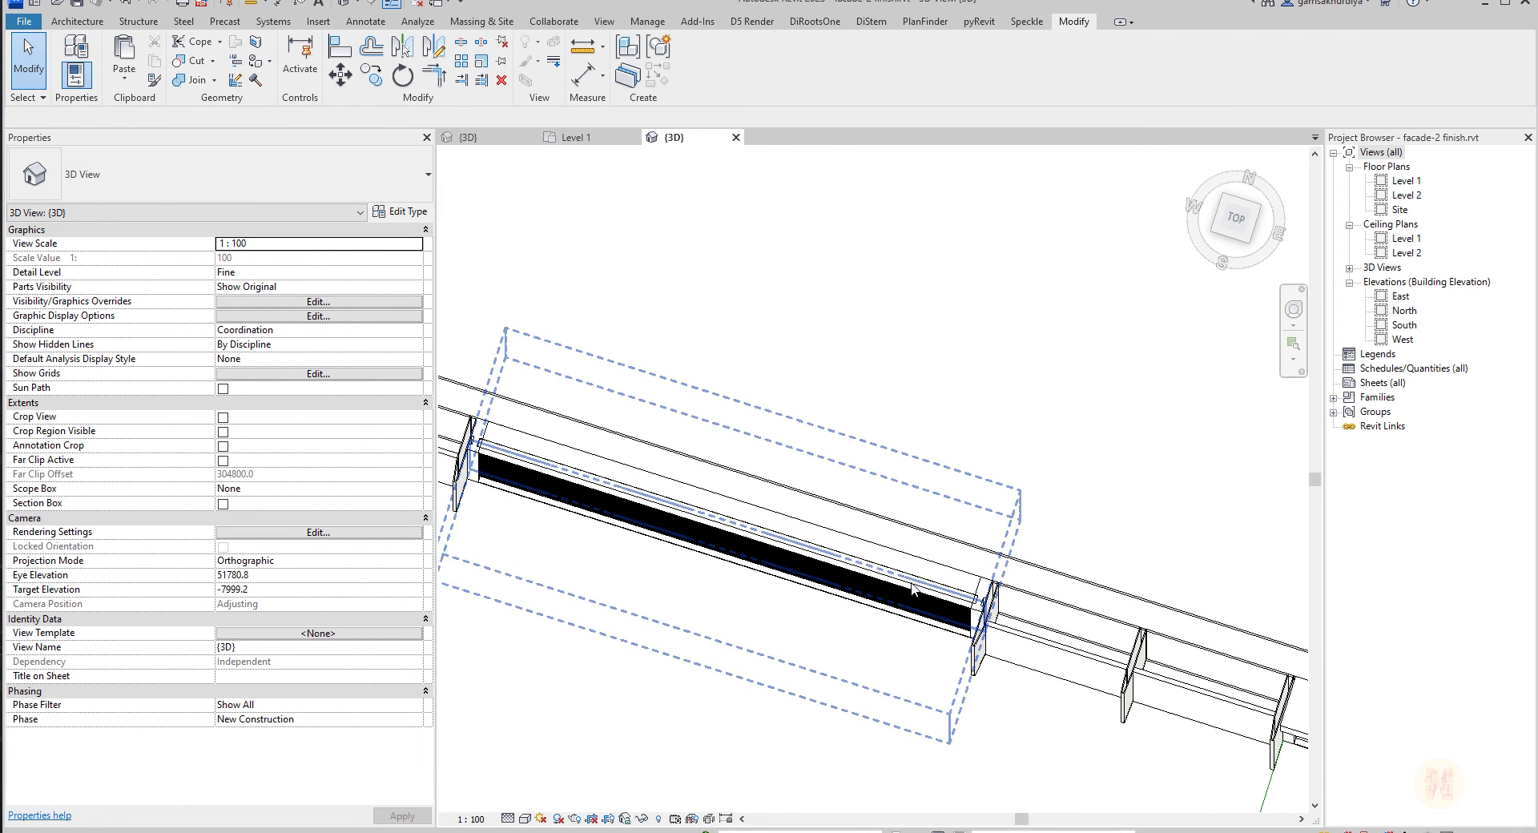
left_click(960, 591)
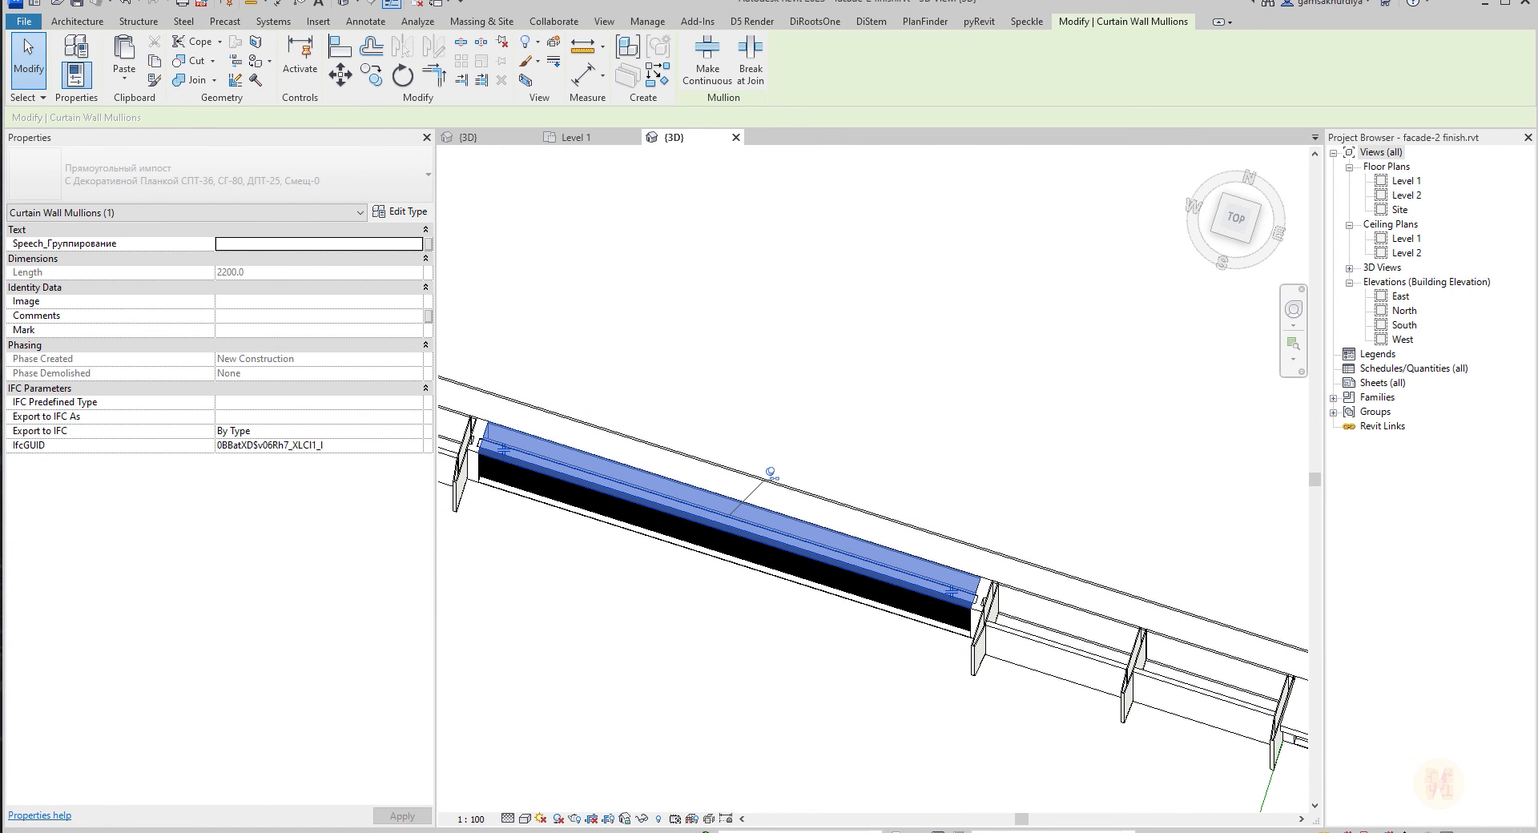
scroll(694, 404, "down", 3)
middle_click_drag(751, 522, 702, 761, "shift")
left_click(703, 761)
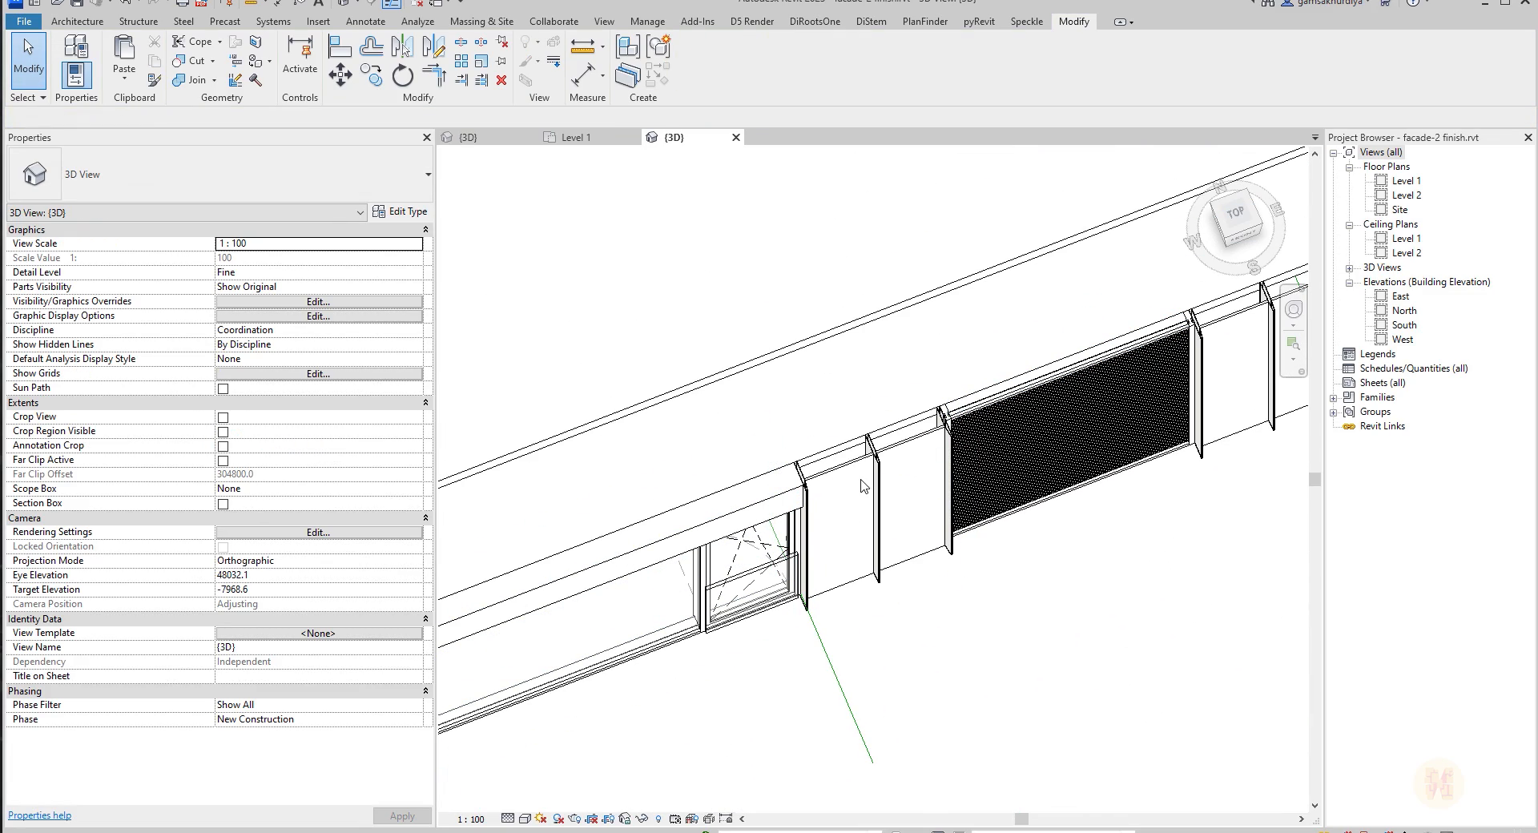
Open the Level 1 floor plan and set its detail level to Fine.
left_click(570, 137)
scroll(727, 587, "up", 5)
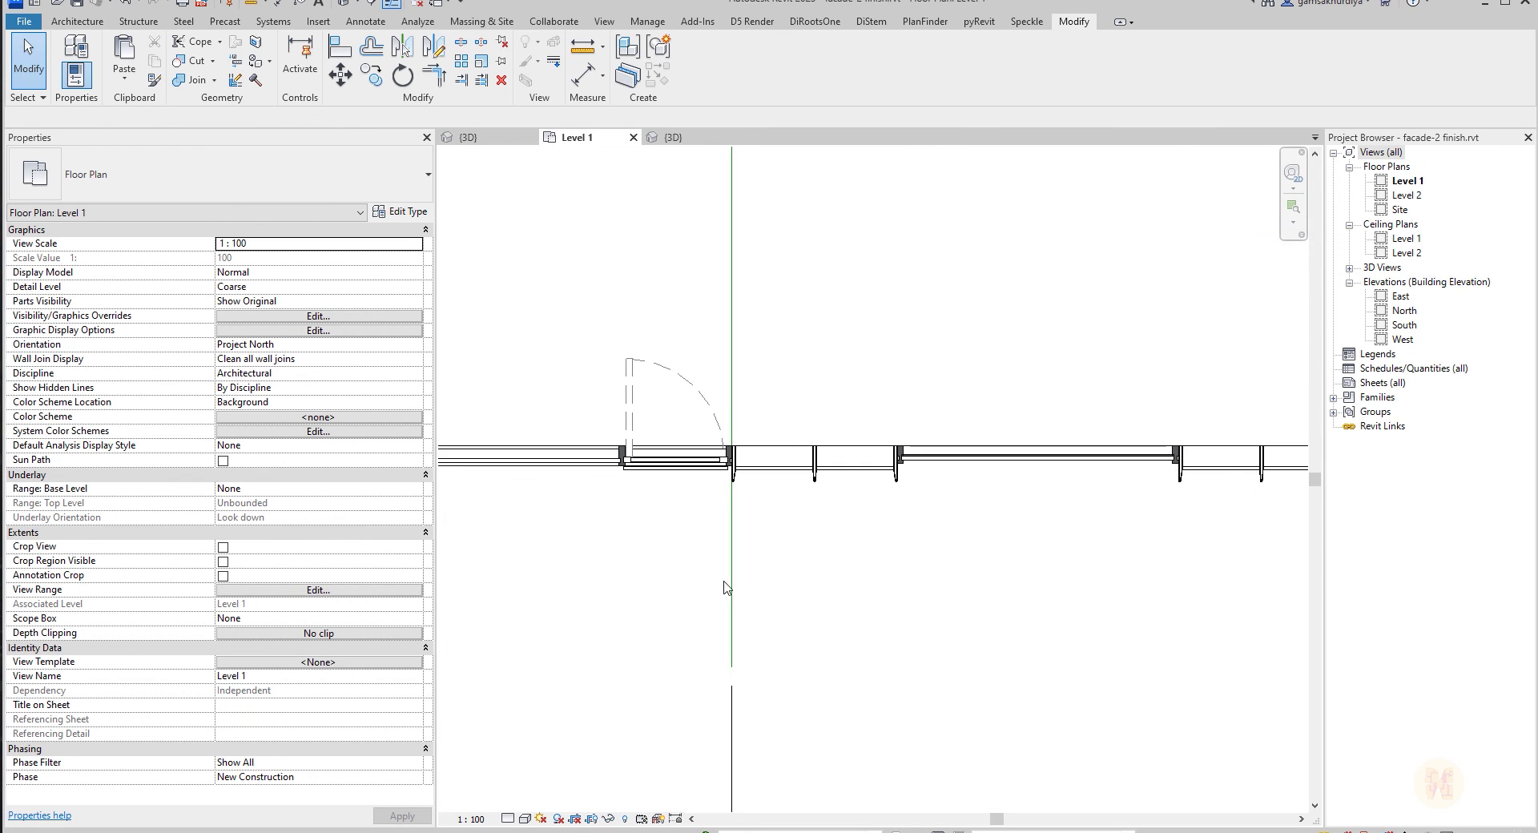
left_click(508, 818)
left_click(548, 806)
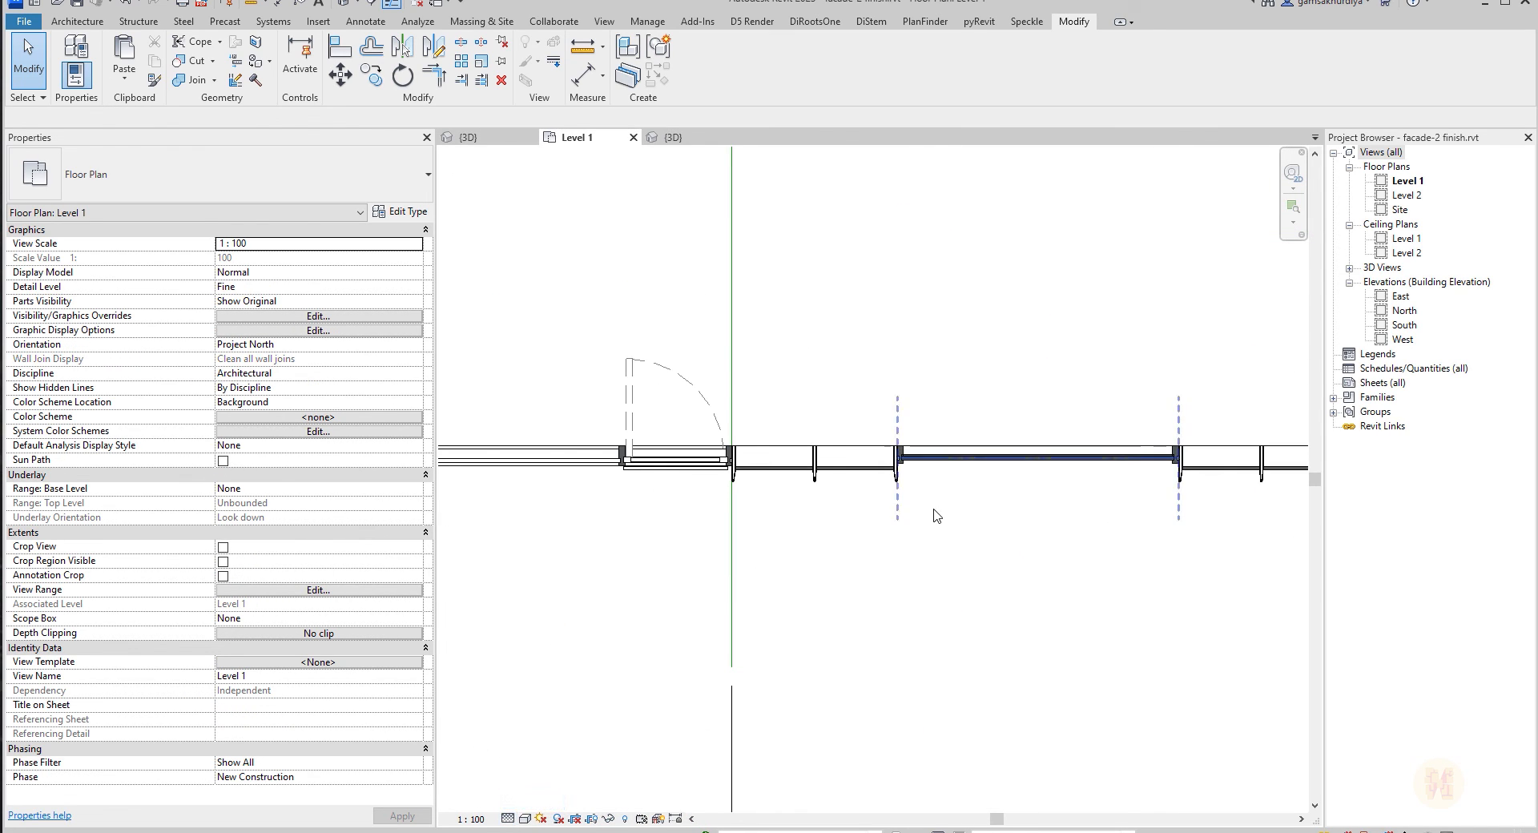
Copy the insulated walls from the completed pier to the empty pier beside the door, matching the corner points where the piers meet their mullions.
scroll(934, 516, "down", 1)
scroll(561, 458, "up", 6)
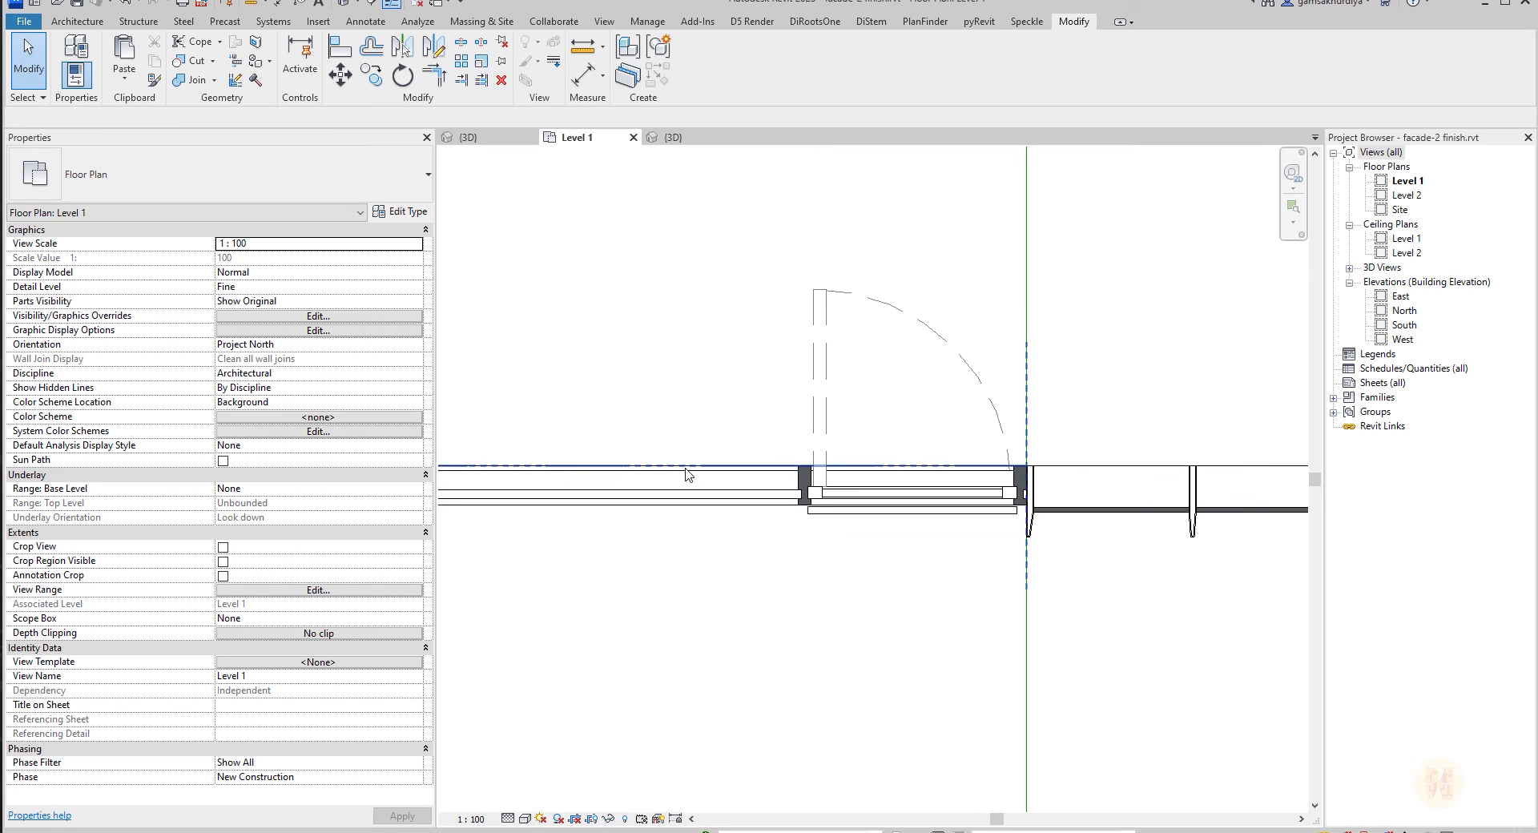
scroll(684, 487, "down", 4)
middle_click_drag(685, 488, 1249, 491)
scroll(794, 472, "up", 2)
scroll(794, 472, "up", 1)
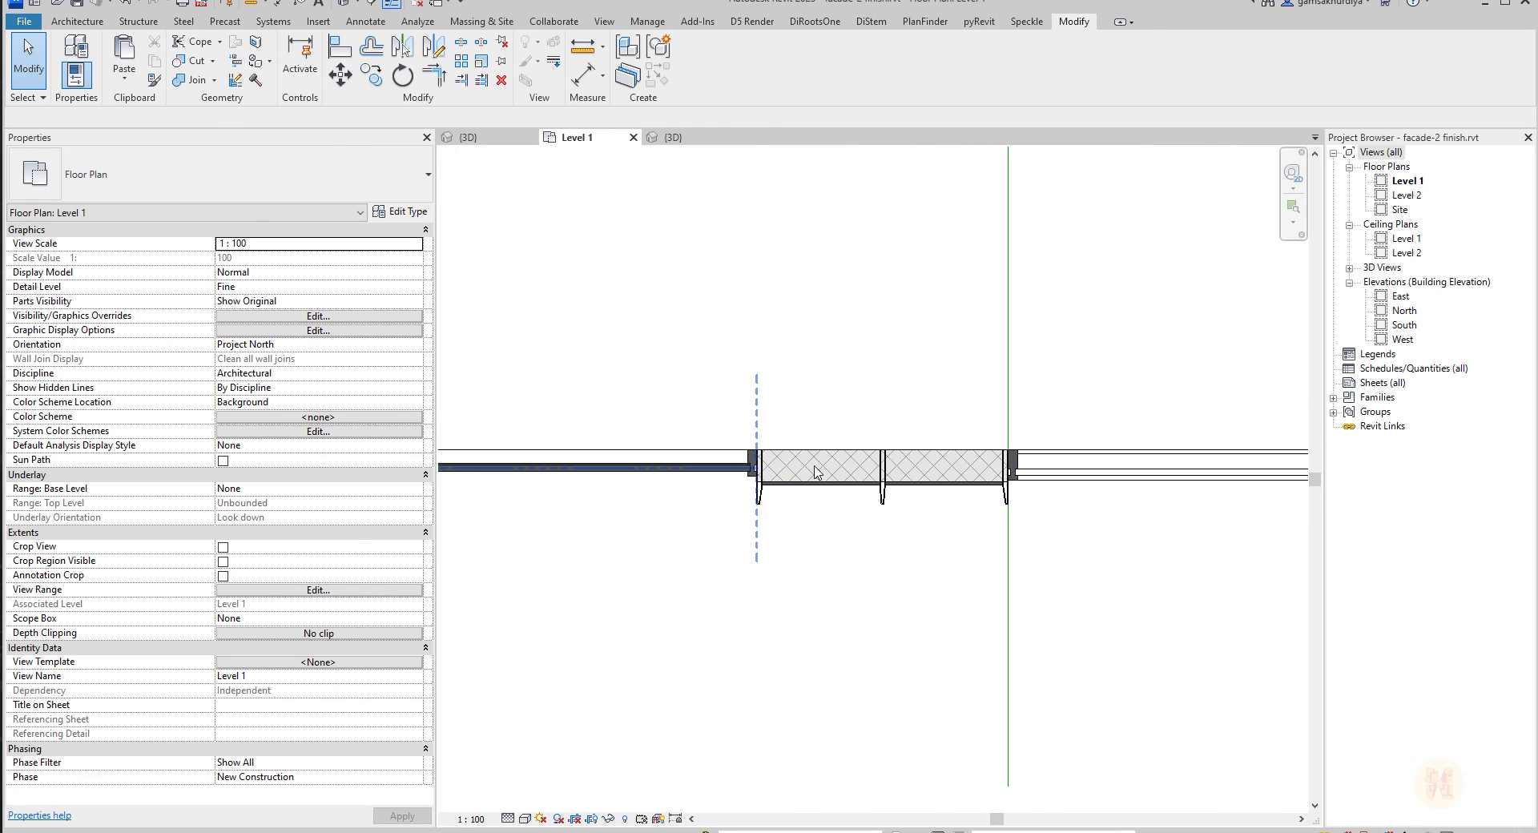
left_click(843, 470)
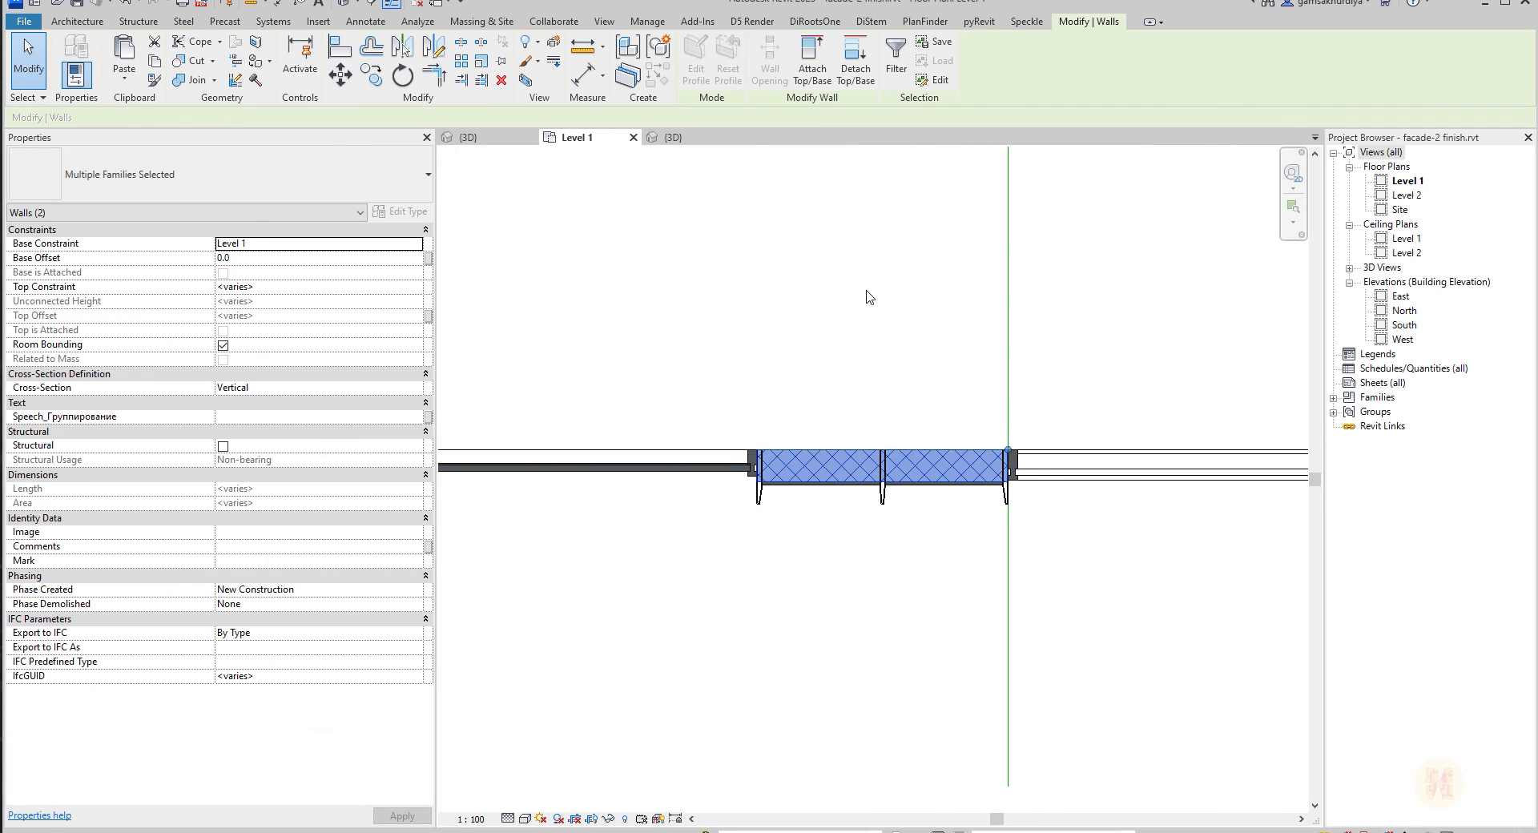
left_click(368, 78)
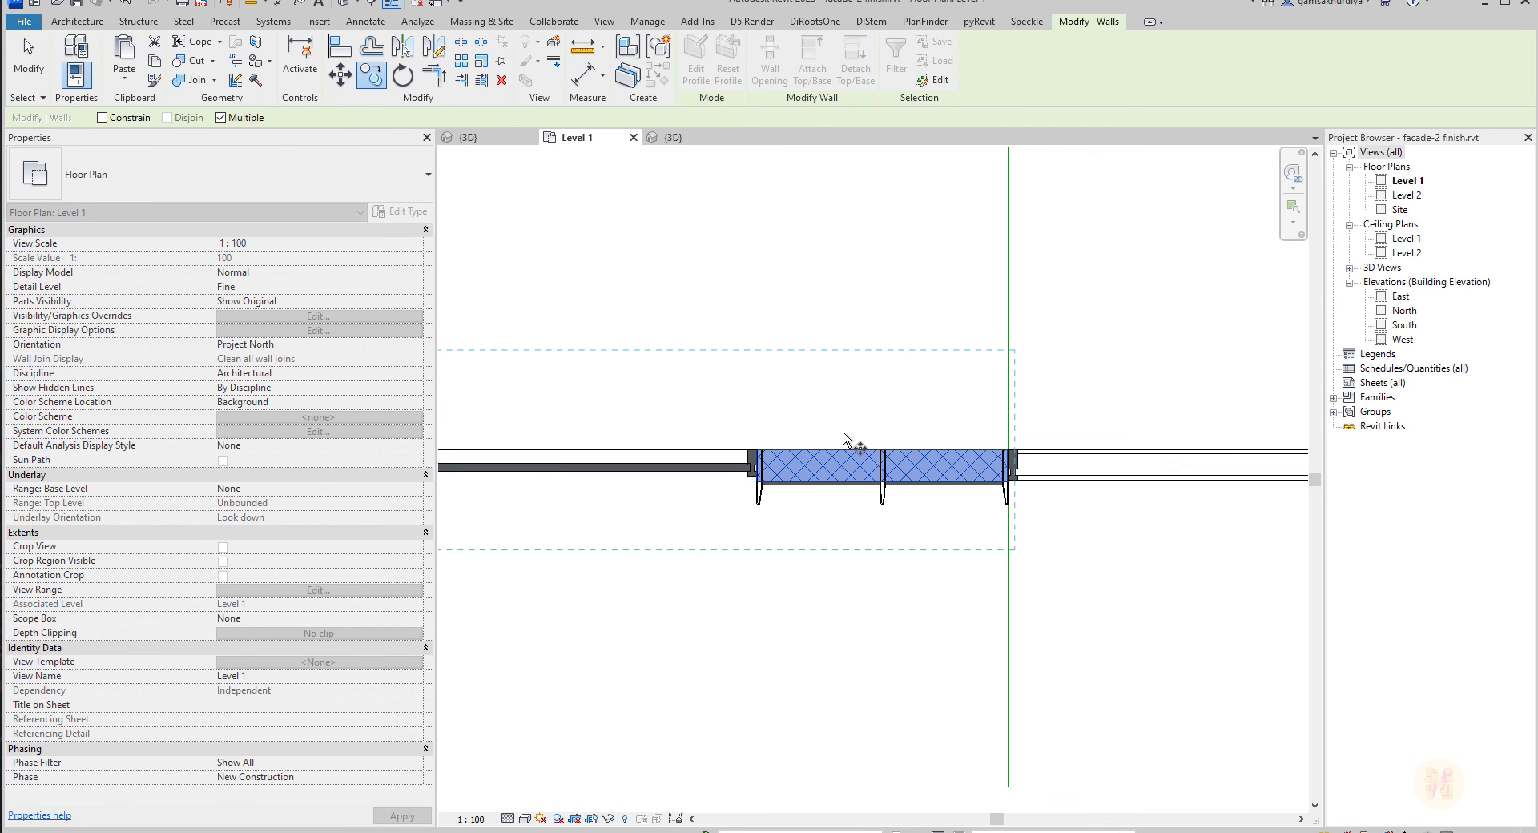
scroll(728, 464, "up", 4)
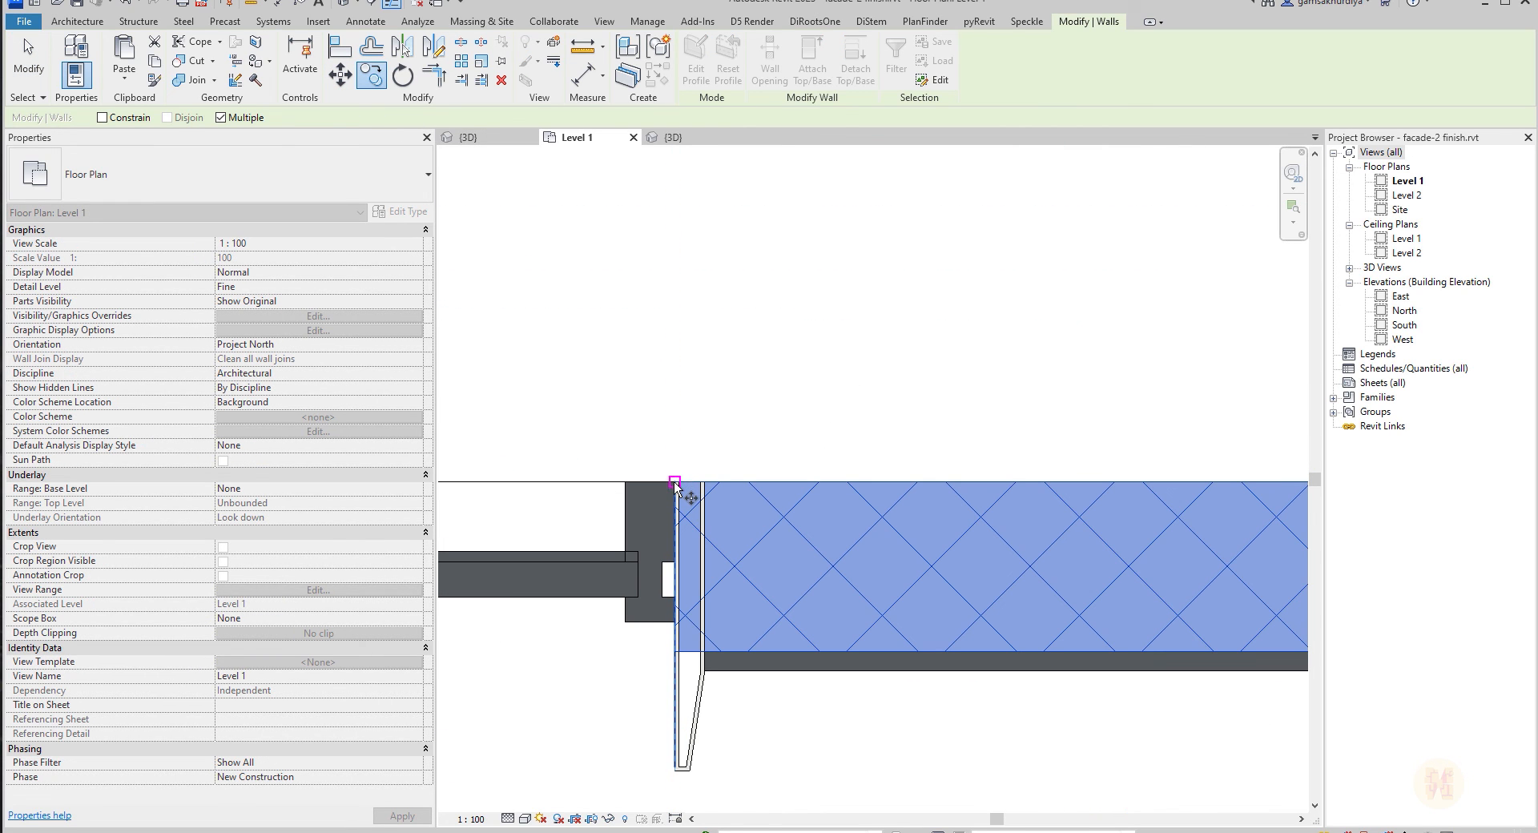
left_click(675, 481)
scroll(677, 477, "down", 4)
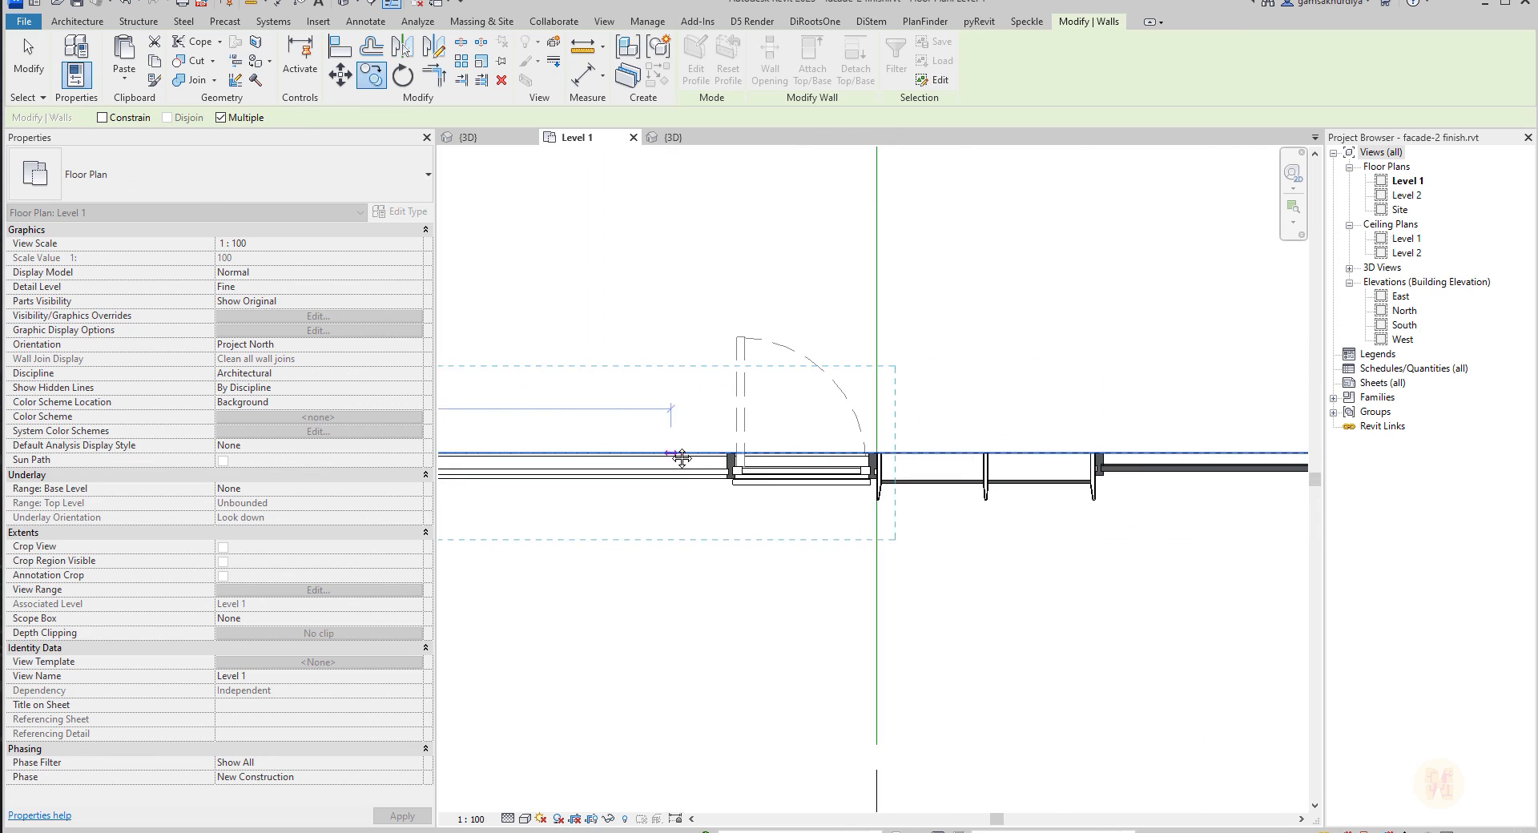
middle_click_drag(954, 447, 603, 456)
scroll(497, 449, "up", 4)
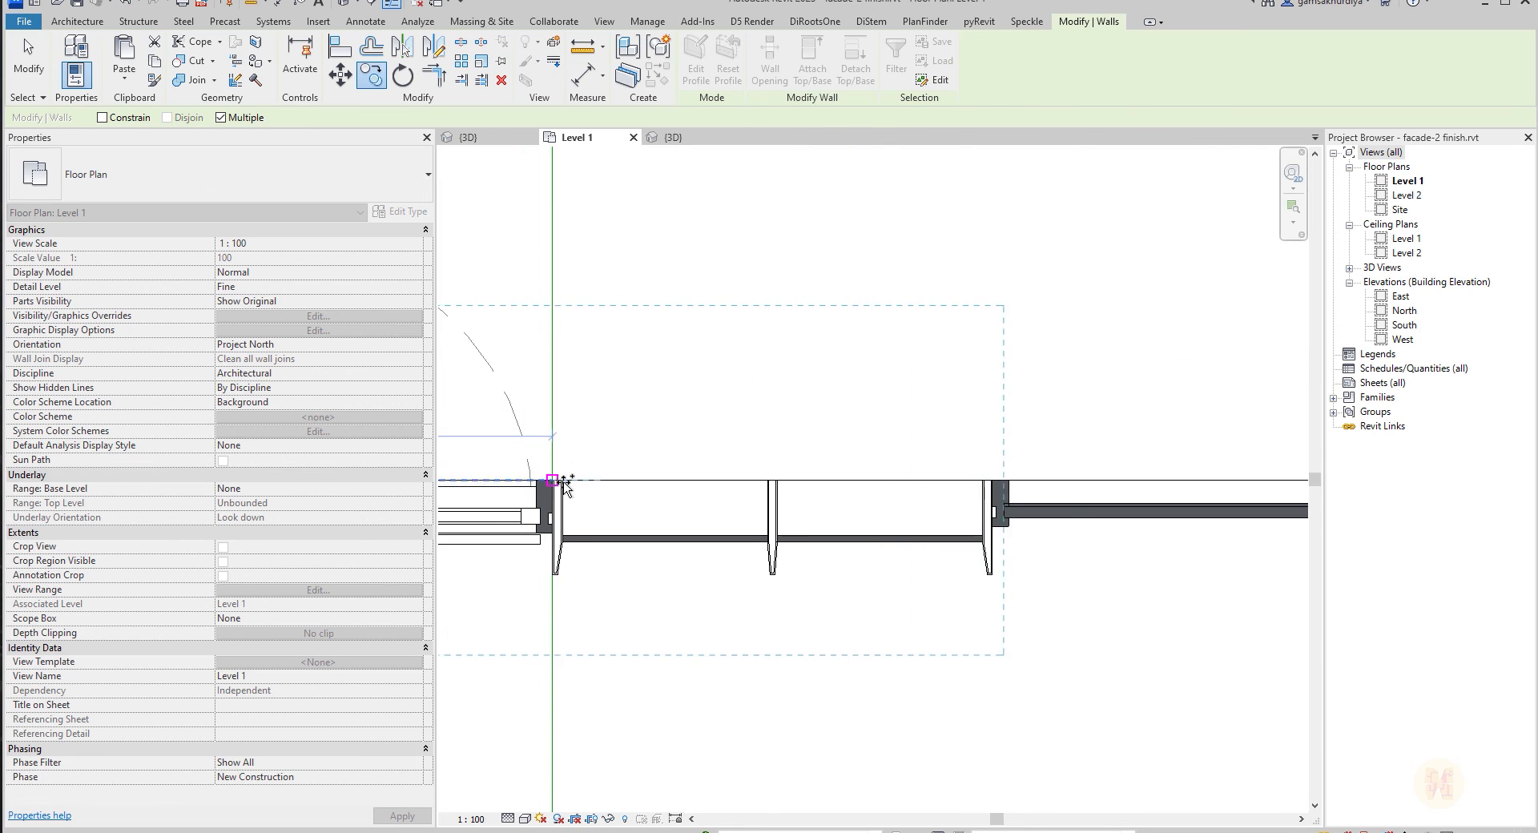
scroll(561, 483, "up", 4)
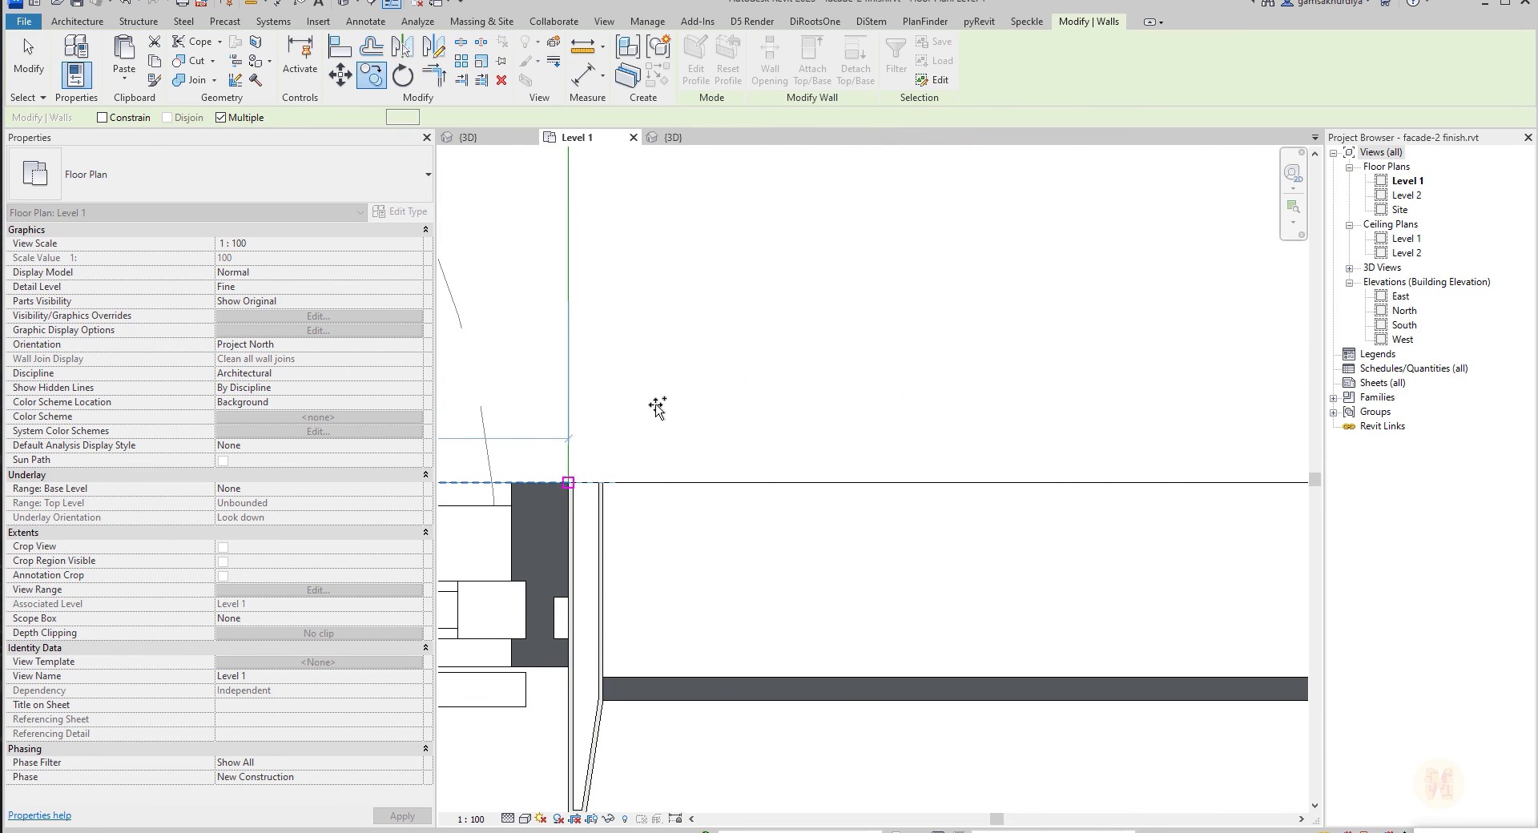
left_click(568, 483)
scroll(659, 407, "down", 6)
key("Escape")
key("Escape")
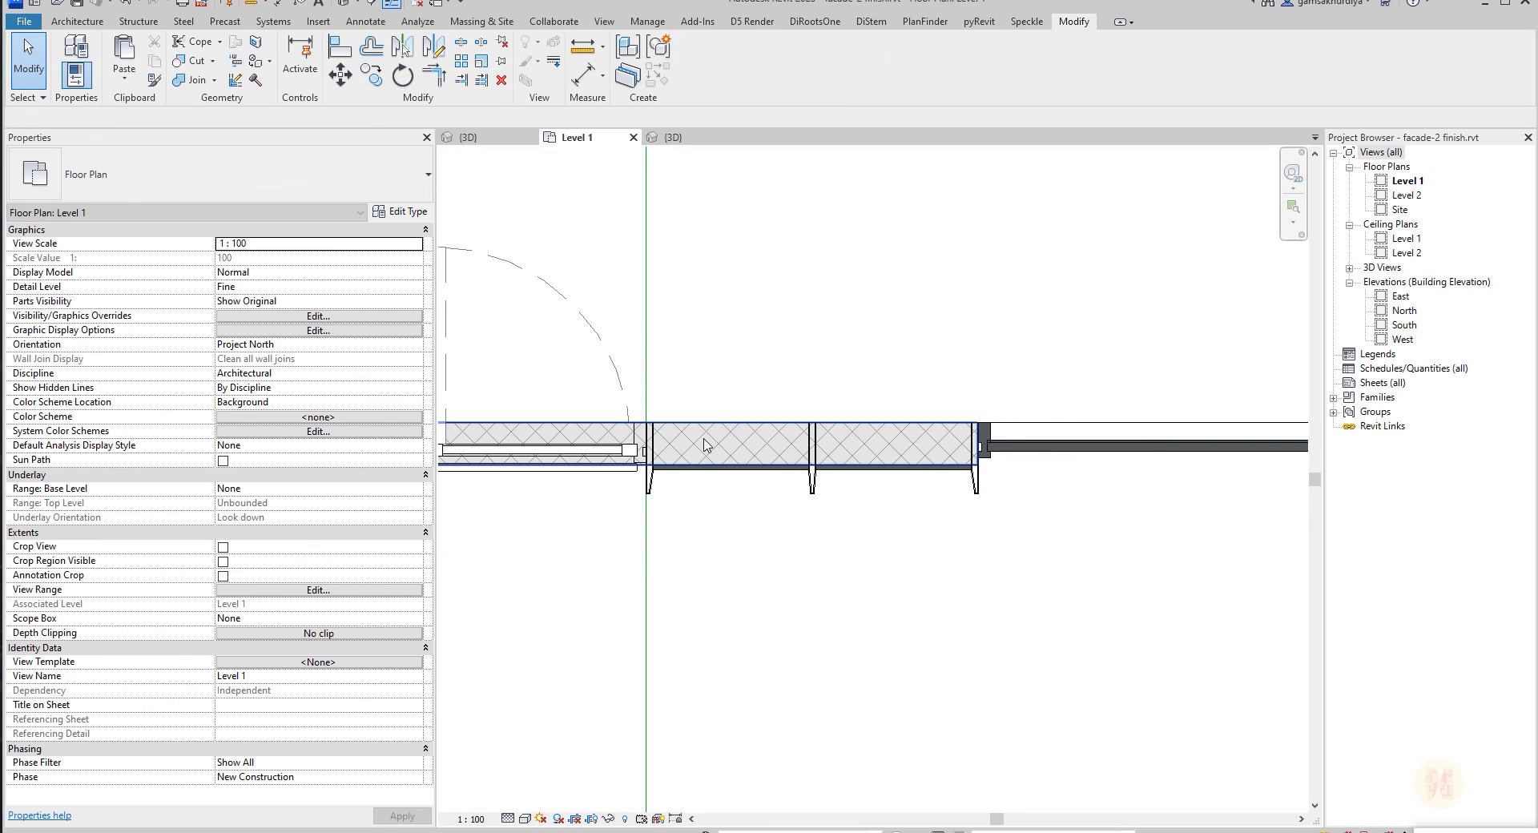
Shorten the copied (Н) У-170 wall so it starts at the pier edge beside the door instead of running behind the glazing.
left_click(704, 446)
scroll(705, 445, "down", 3)
middle_click_drag(704, 445, 1019, 539)
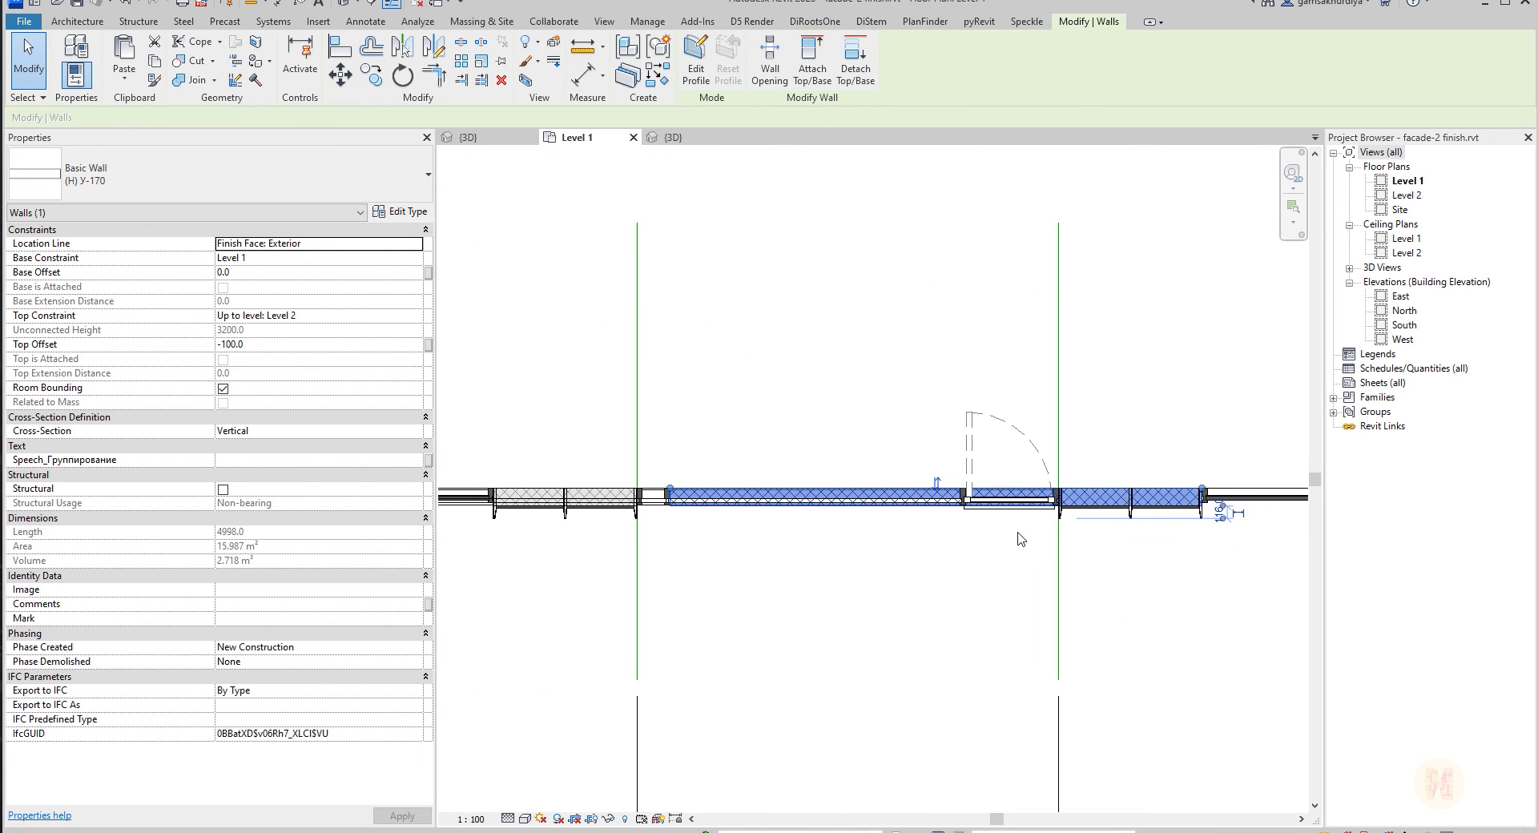
left_click_drag(670, 488, 1059, 488)
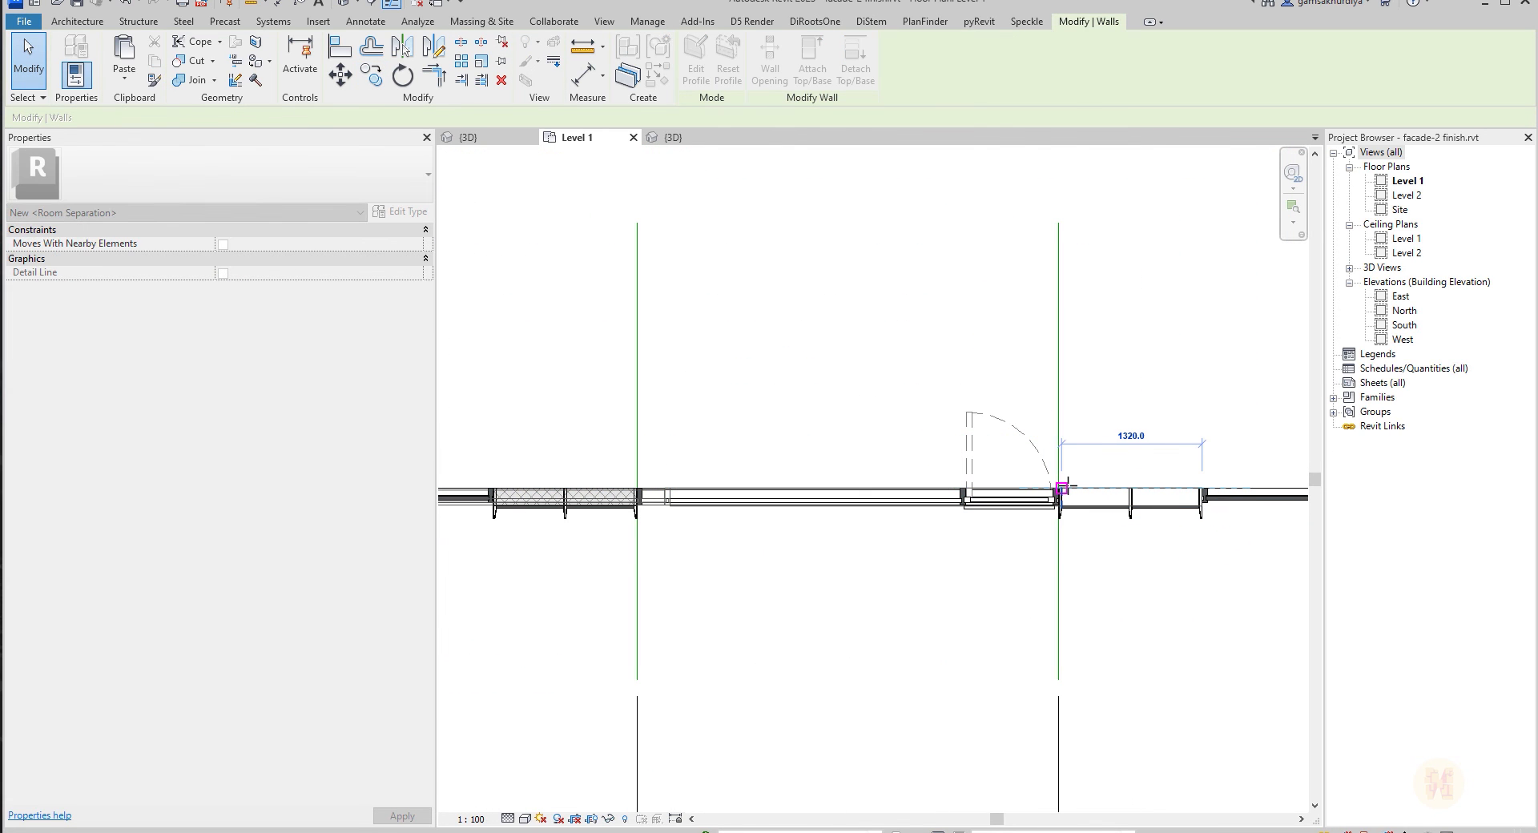
Extend the copied wall's other end past the louvred panel to the outer edge of the pier next to the corner glazing.
middle_click_drag(1181, 526, 741, 527)
scroll(782, 487, "up", 2)
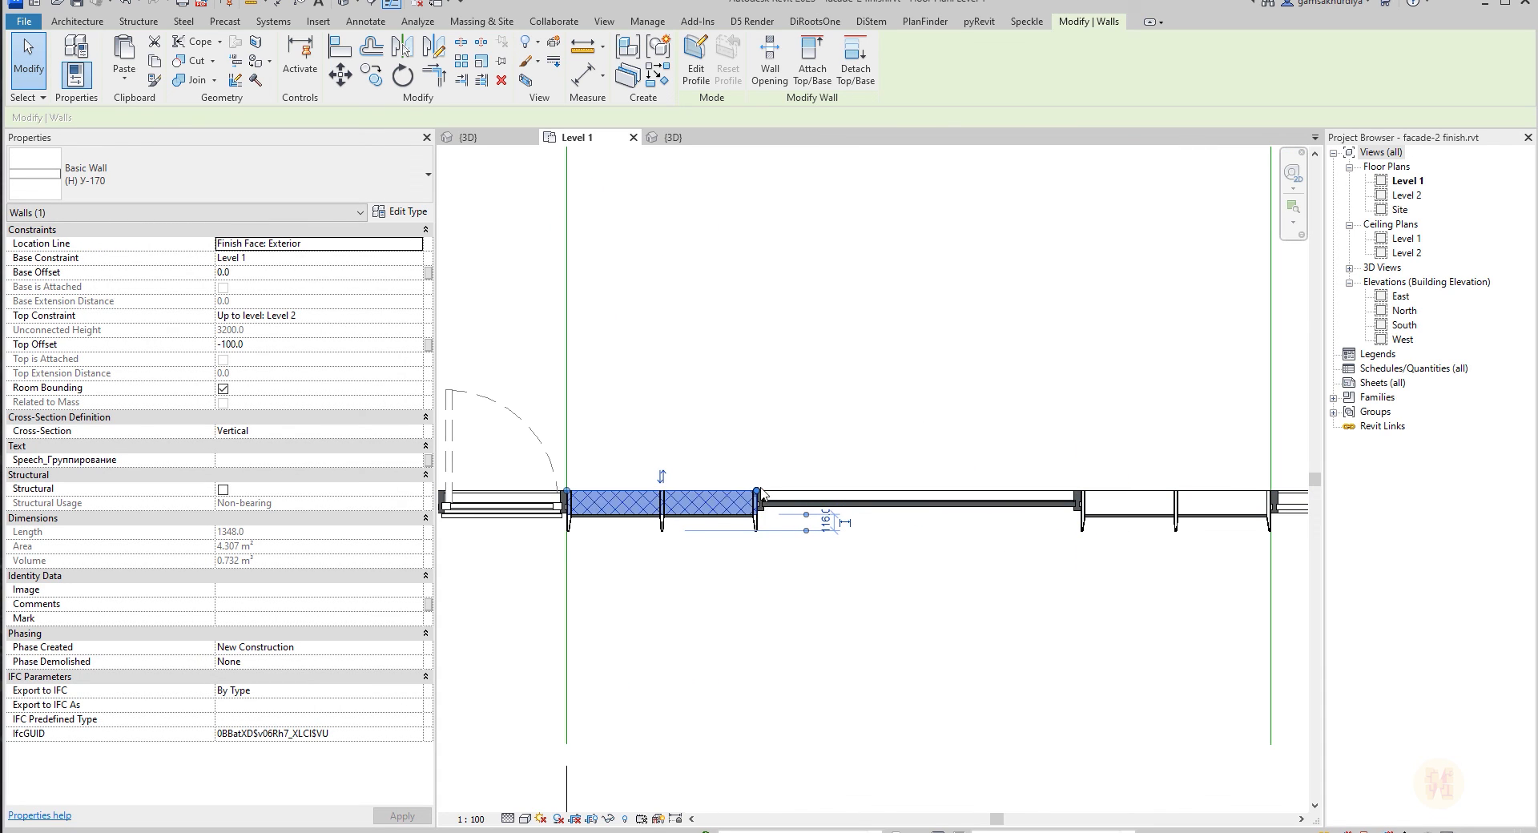
left_click_drag(757, 489, 1274, 490)
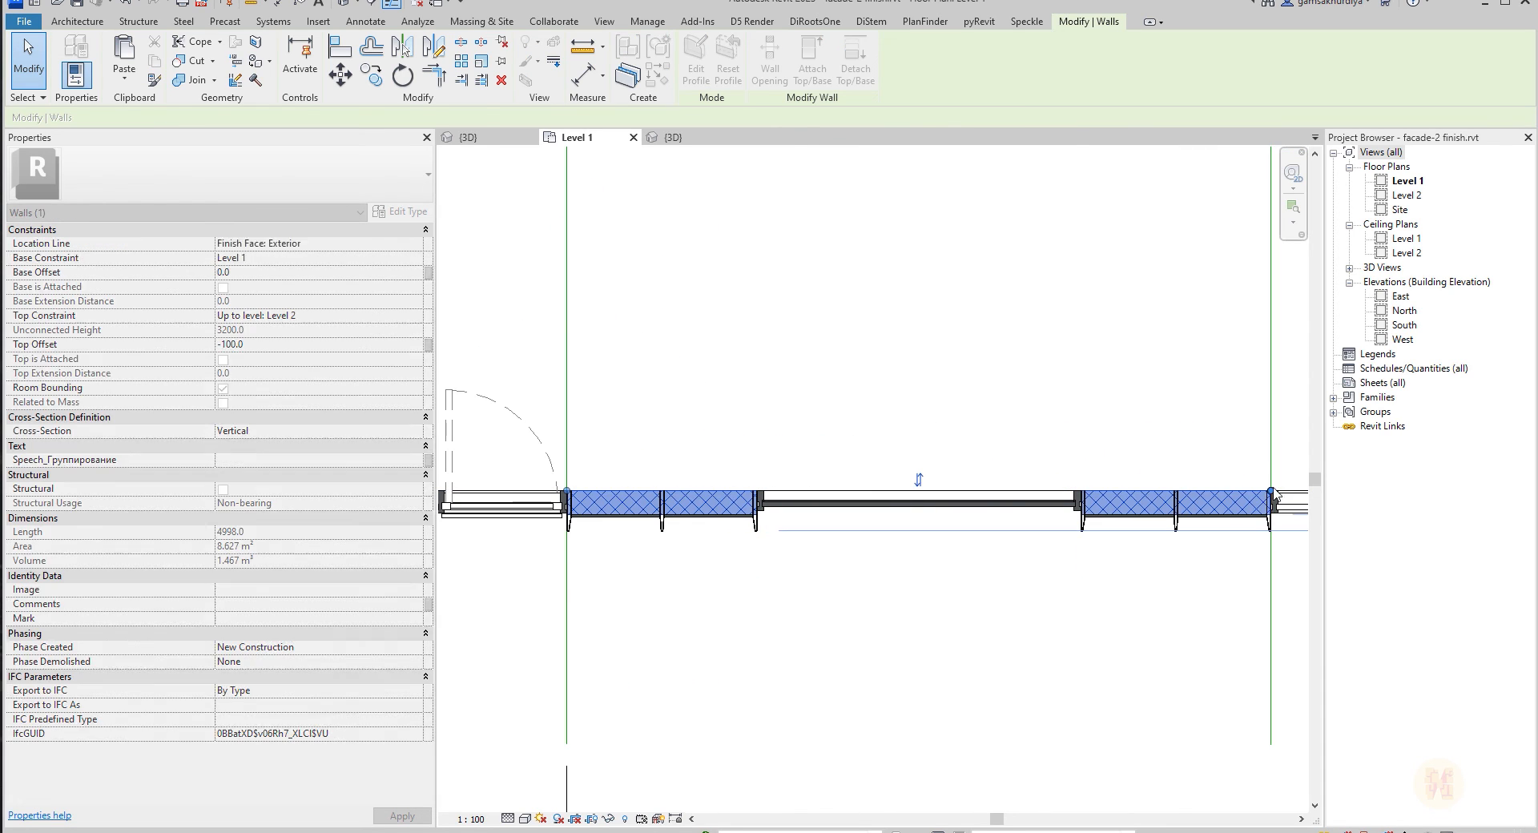
left_click(1108, 635)
scroll(969, 601, "down", 2)
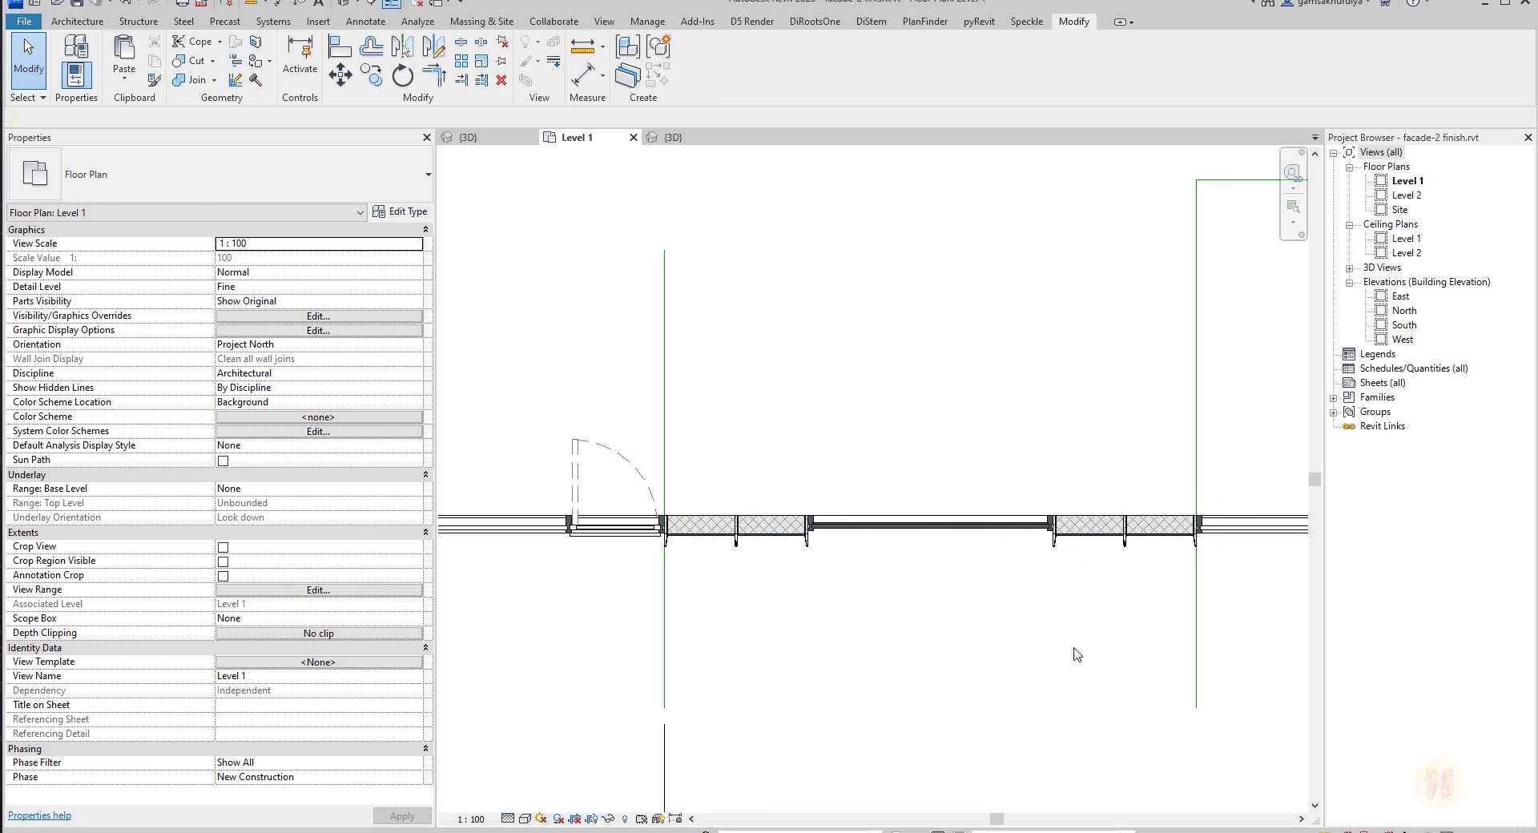
Copy both pier groups, the louvred curtain wall between them and the insulated wall to the open area beyond the rounded corner.
scroll(623, 529, "up", 1)
left_click(585, 515)
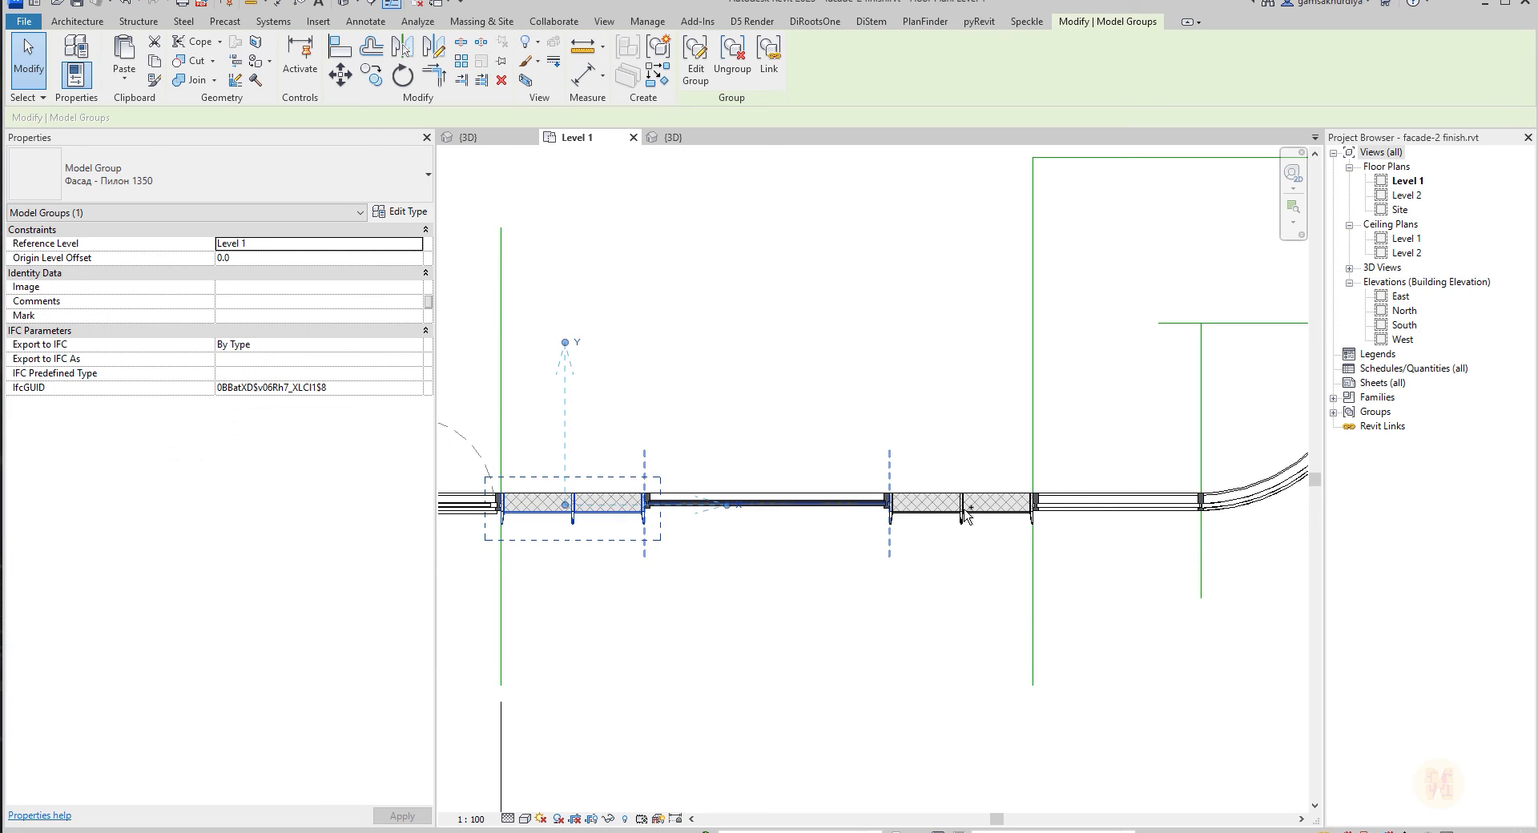
left_click(917, 521, "ctrl")
left_click(825, 511, "ctrl")
scroll(663, 516, "up", 2)
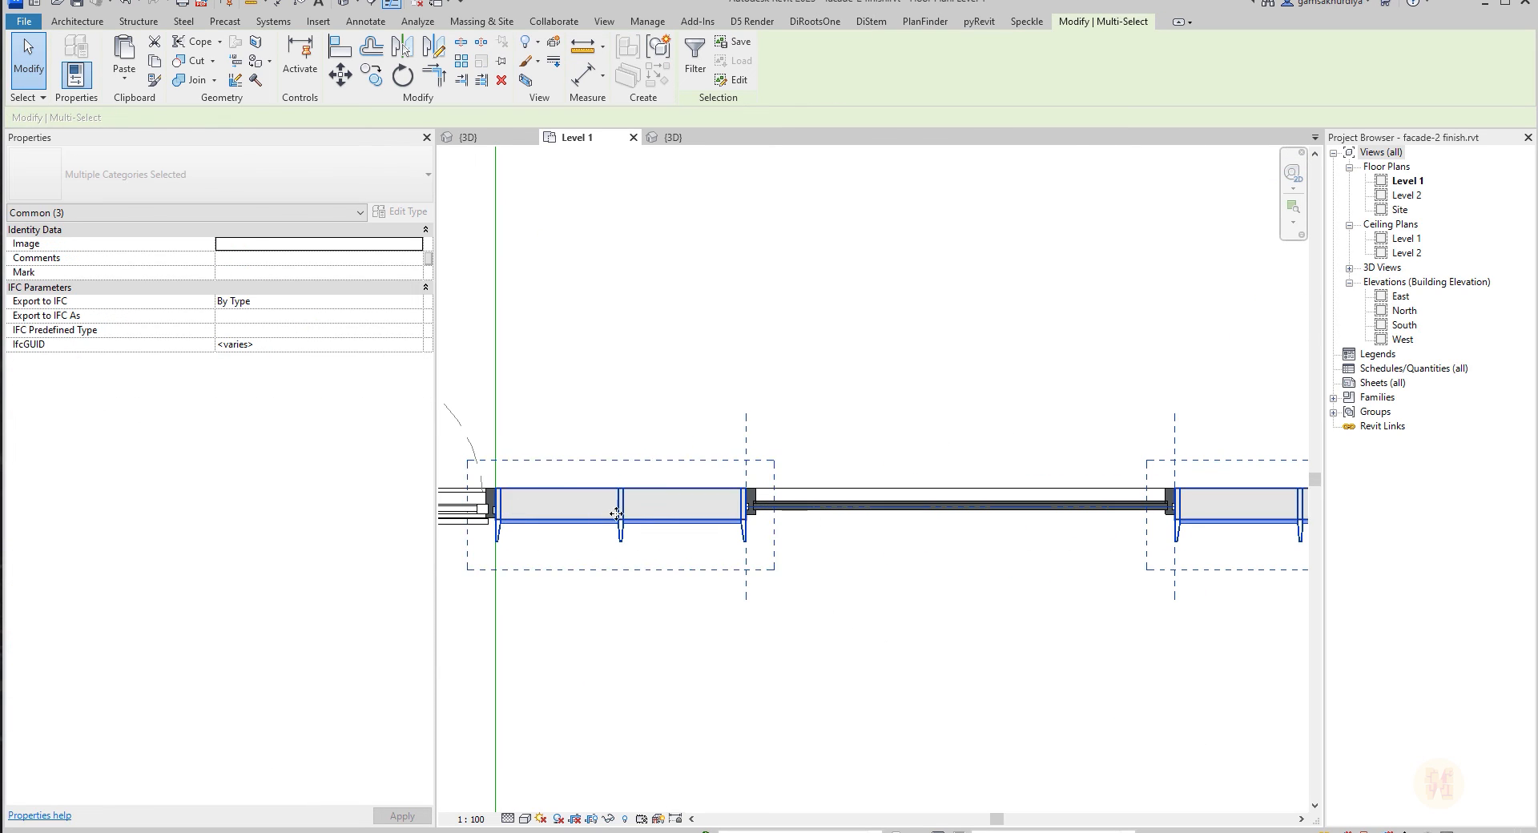
left_click(662, 503, "ctrl")
scroll(663, 503, "down", 4)
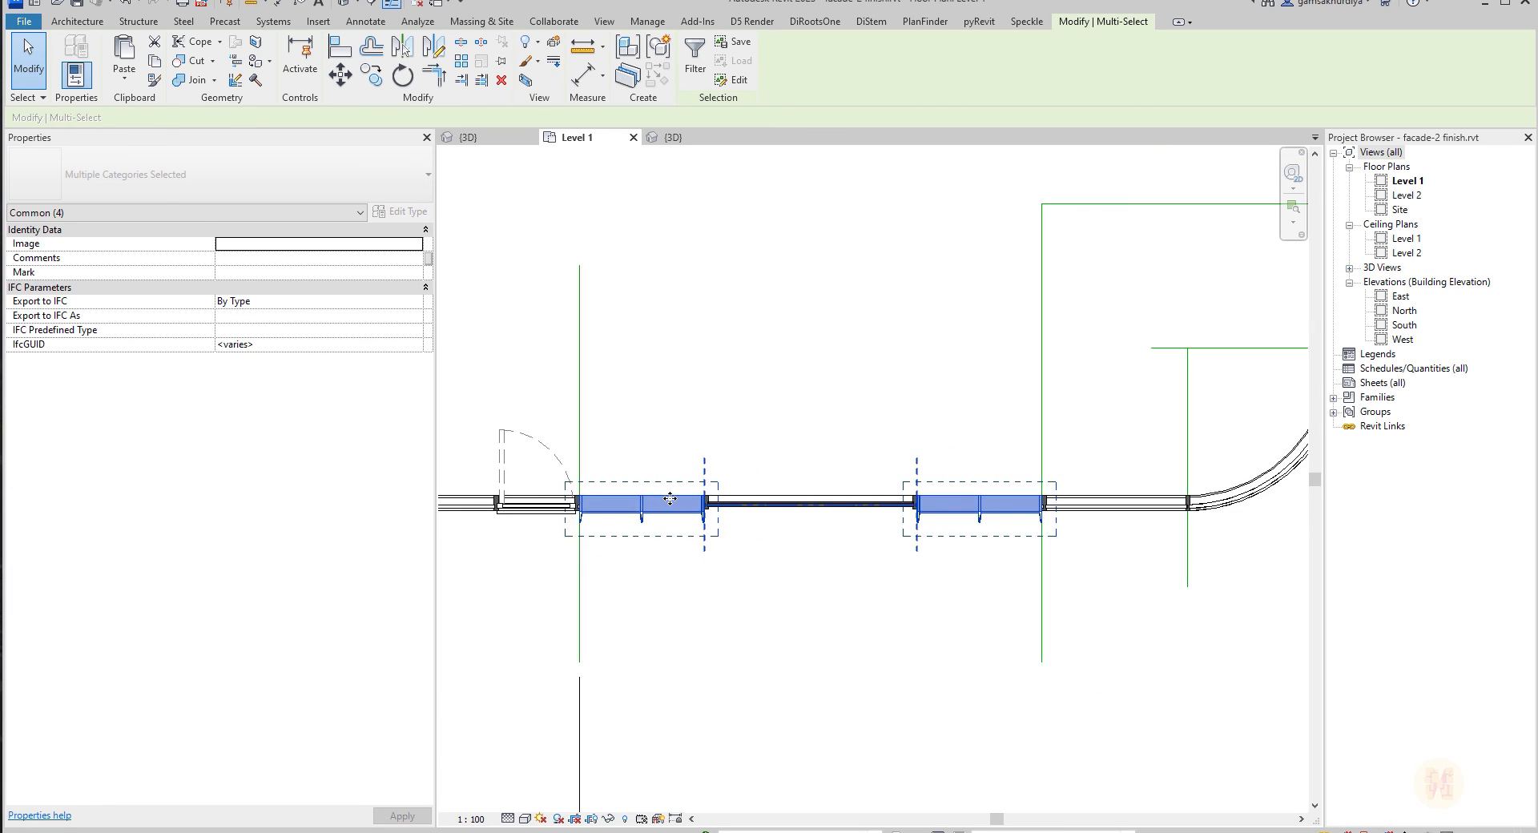
middle_click_drag(921, 529, 725, 572)
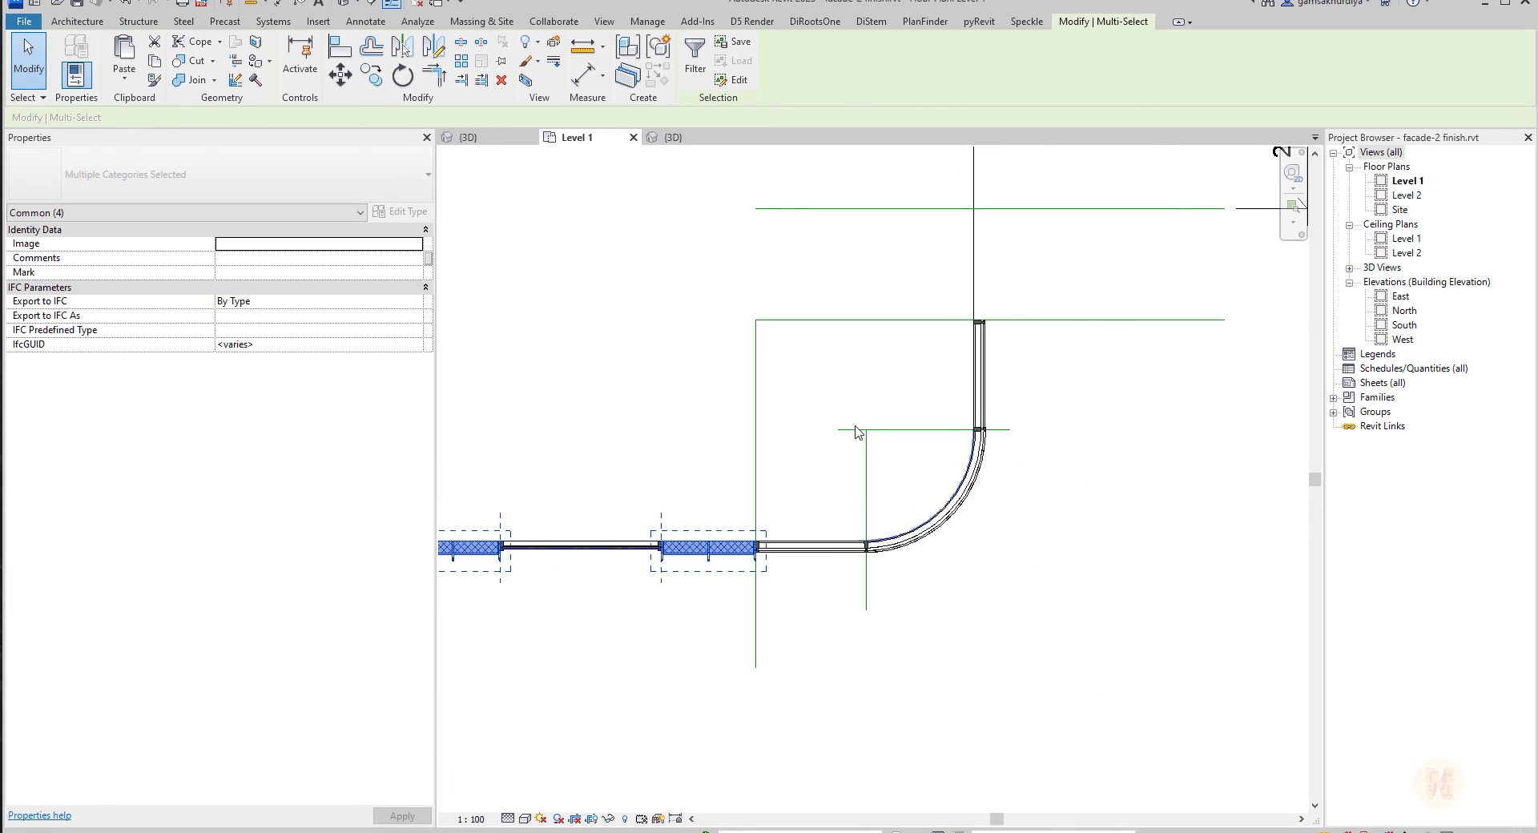
left_click(375, 79)
left_click(713, 553)
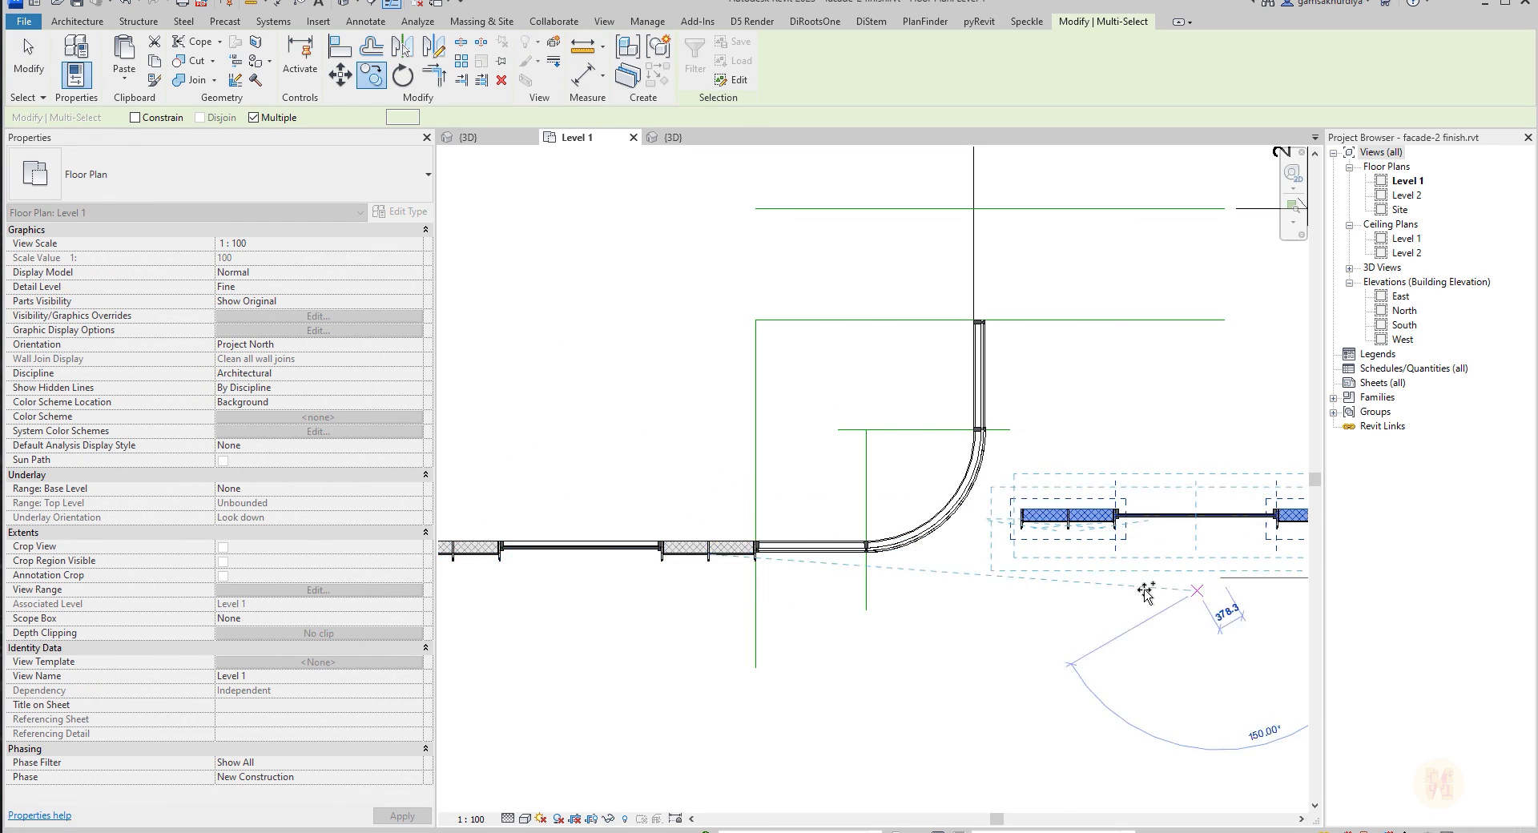
middle_click_drag(1145, 592, 777, 525)
key("Escape")
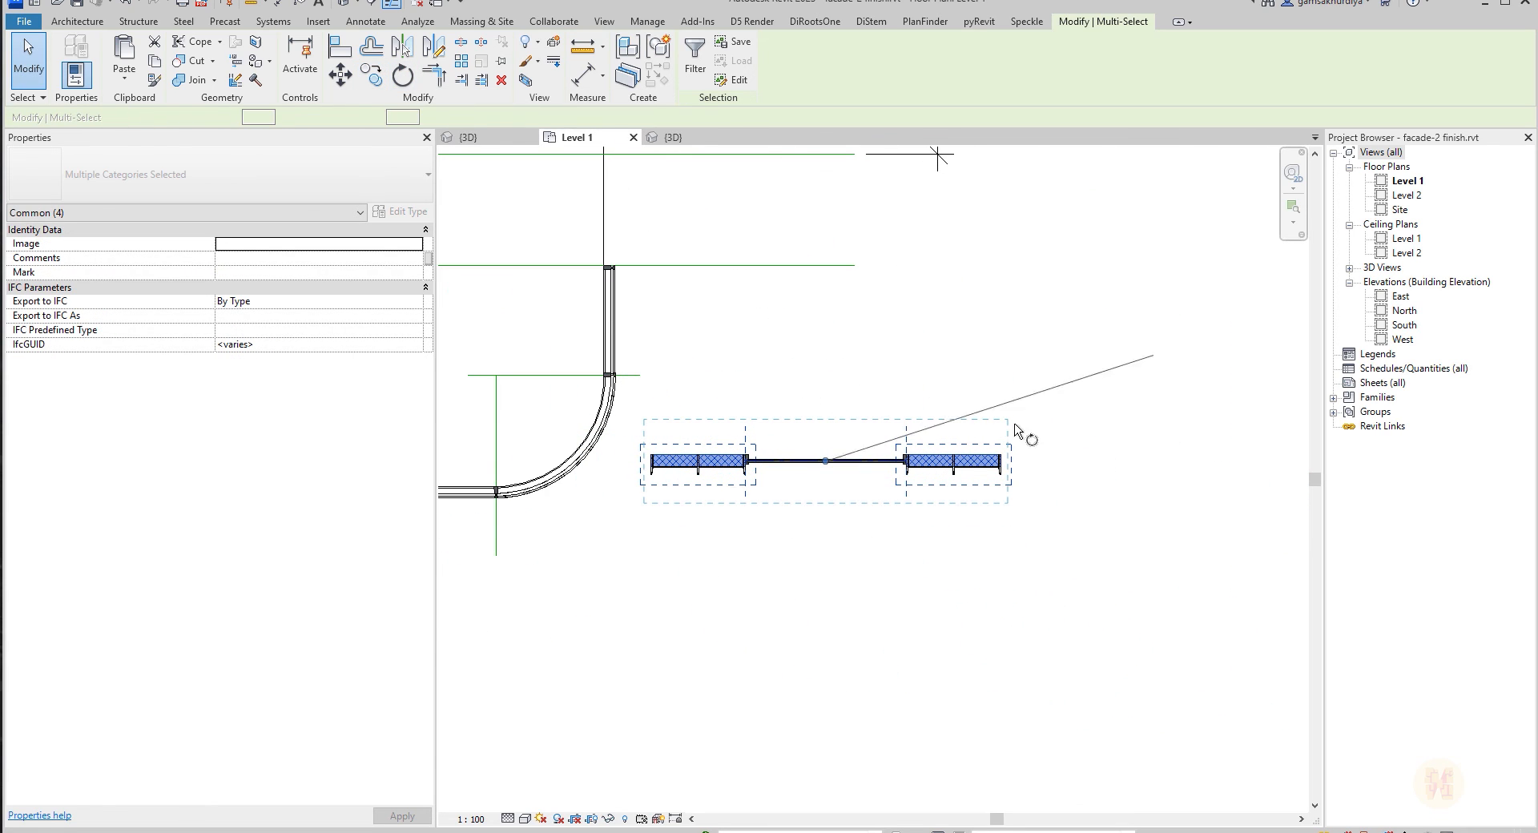
Rotate the copied pier assembly 90° so its fins face outward from the side facade.
key("r")
key("o")
left_click(1031, 461)
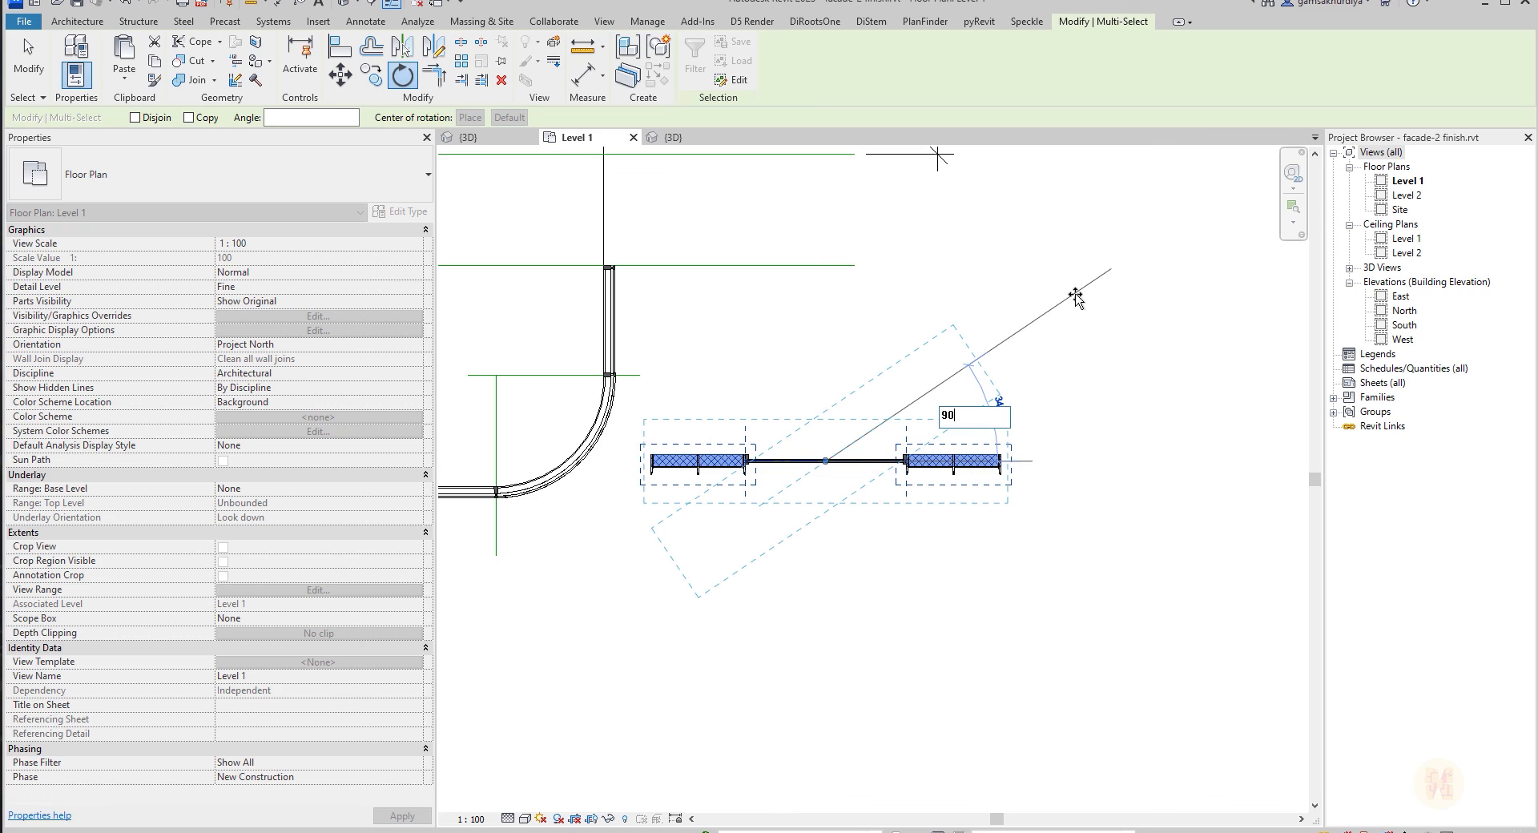
key("Return")
middle_click_drag(920, 463, 1066, 543)
scroll(1017, 585, "up", 1)
left_click(1012, 402)
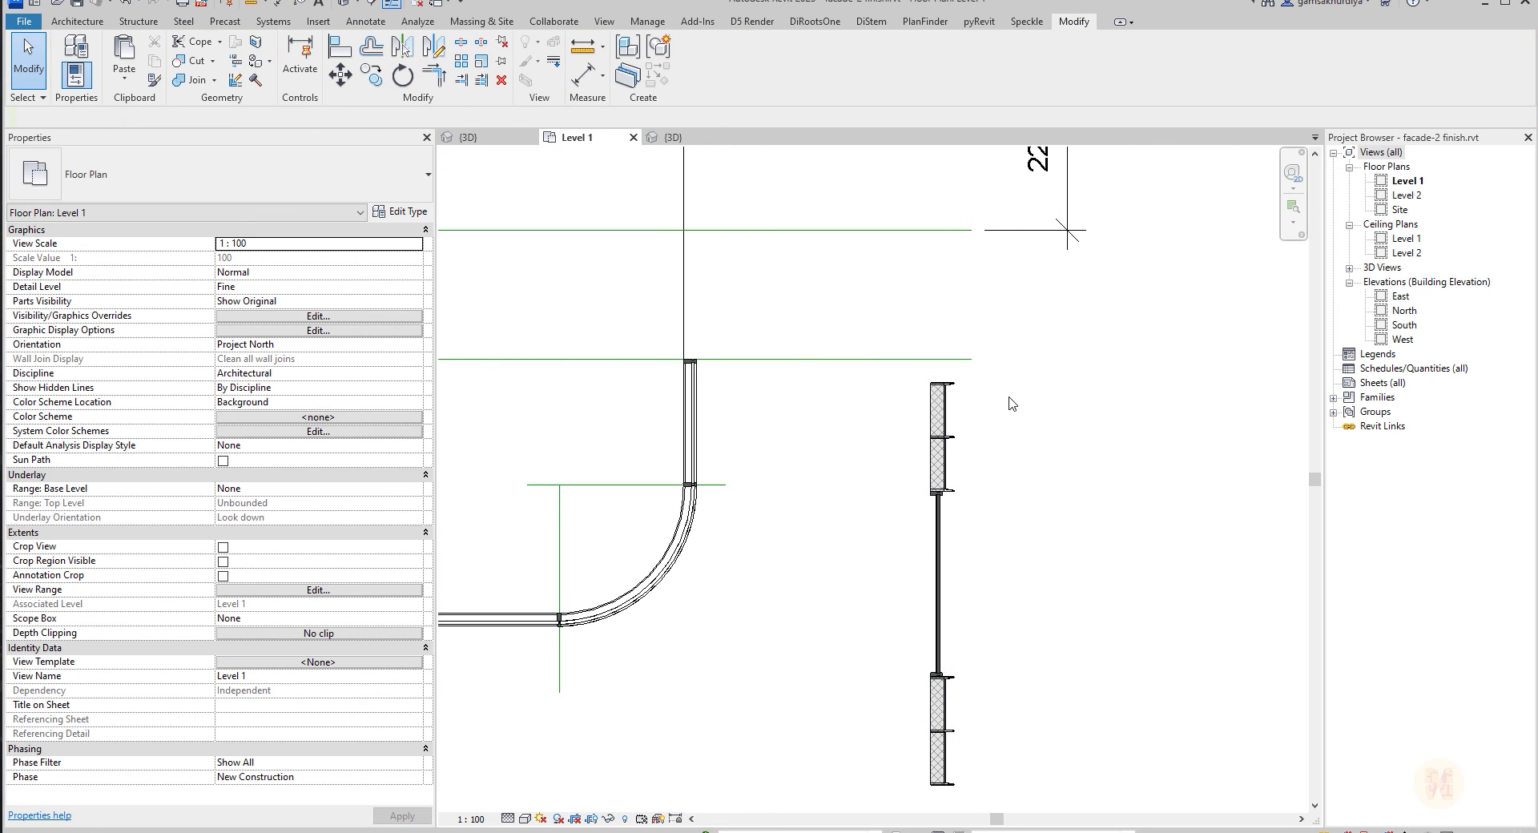
left_click_drag(1007, 566, 881, 611)
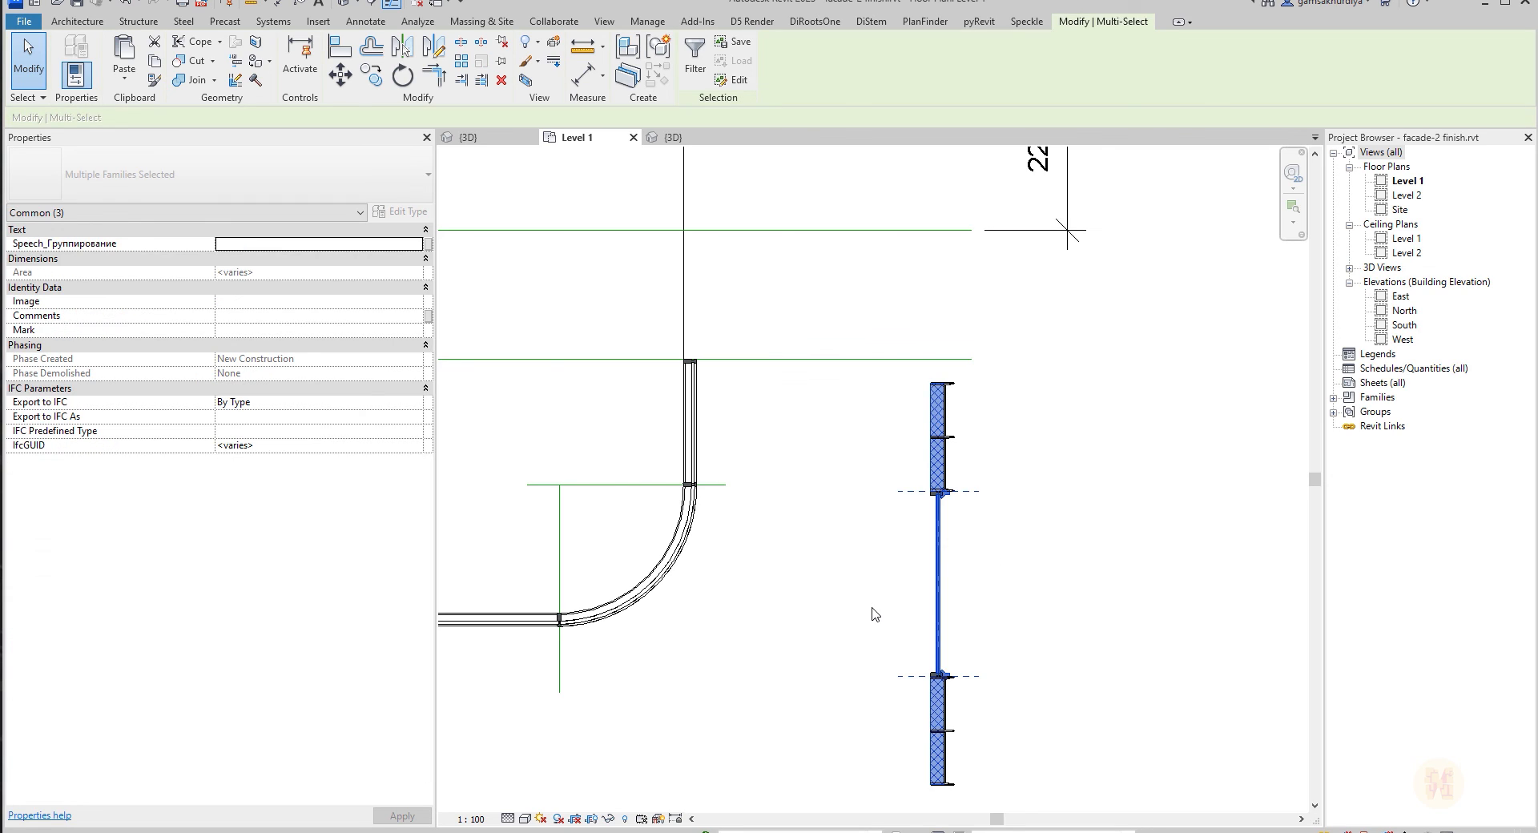
key("Delete")
key("ctrl+z")
Delete the louvred curtain wall and the upper pier group from the rotated copy, keeping the insulated wall and lower pier.
left_click(935, 555)
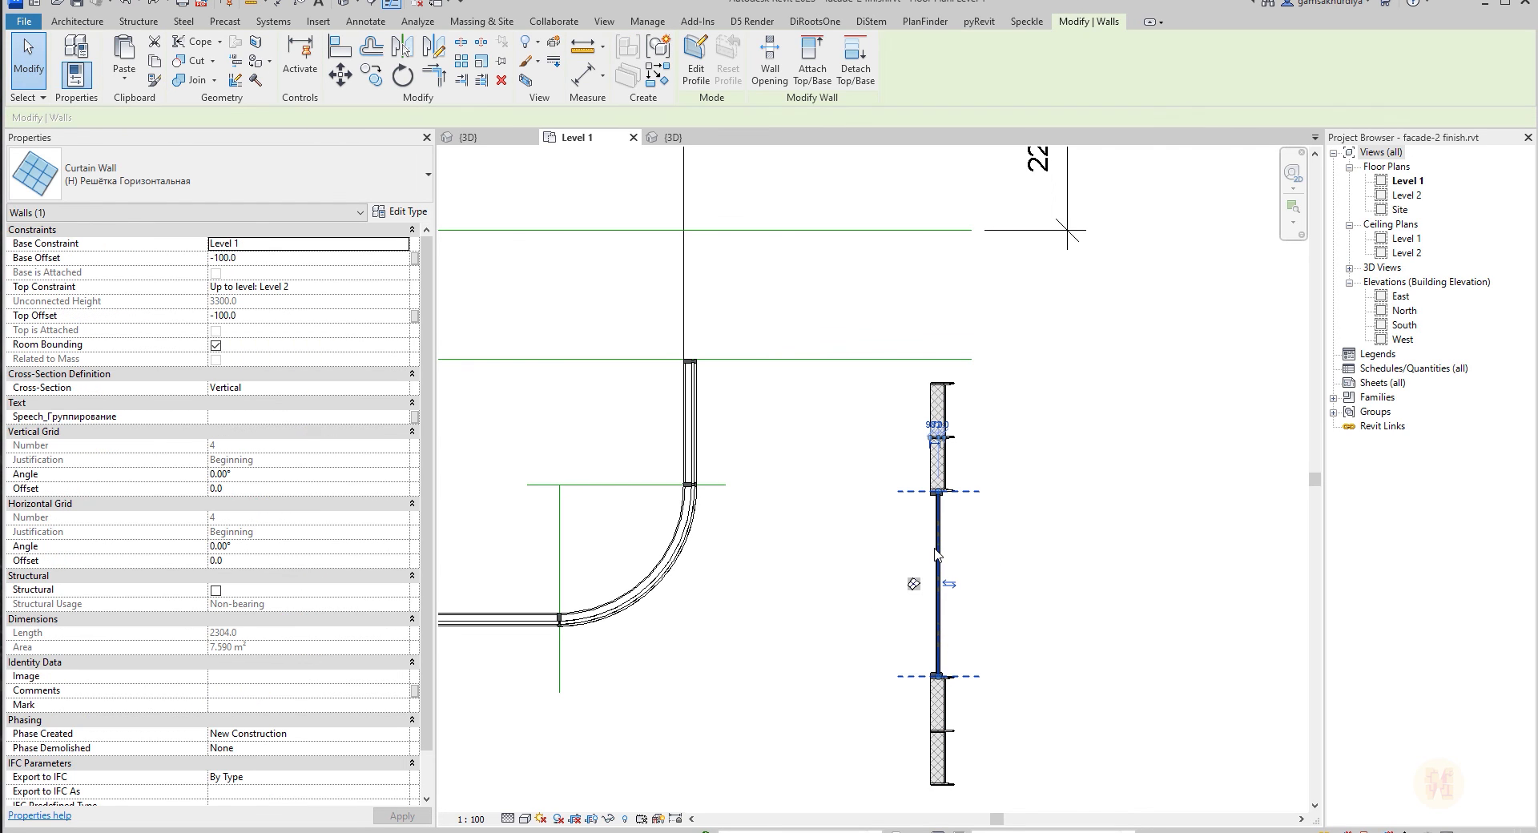
key("Escape")
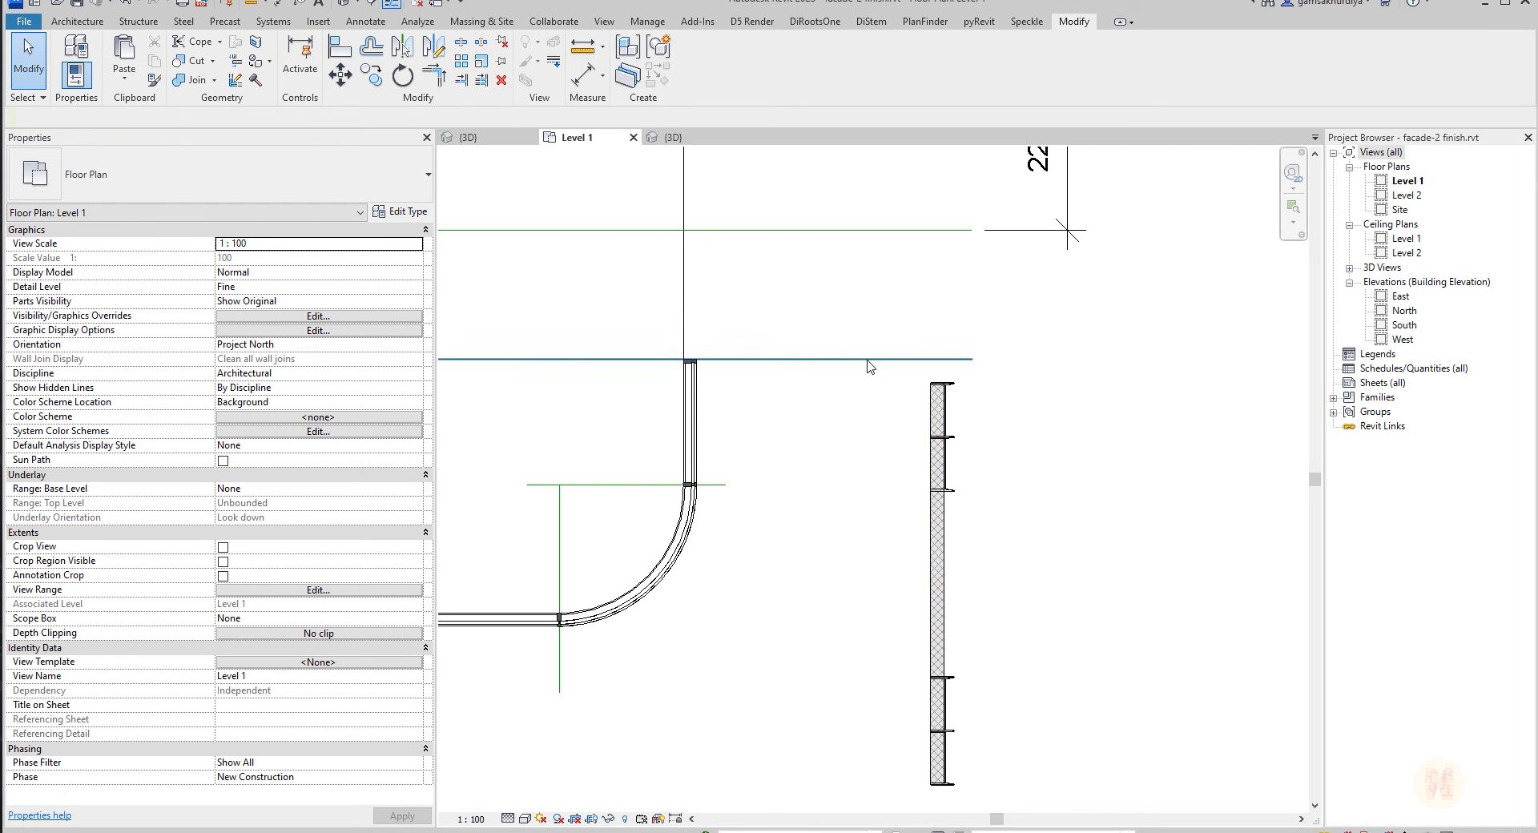
left_click_drag(873, 382, 1029, 525)
key("Delete")
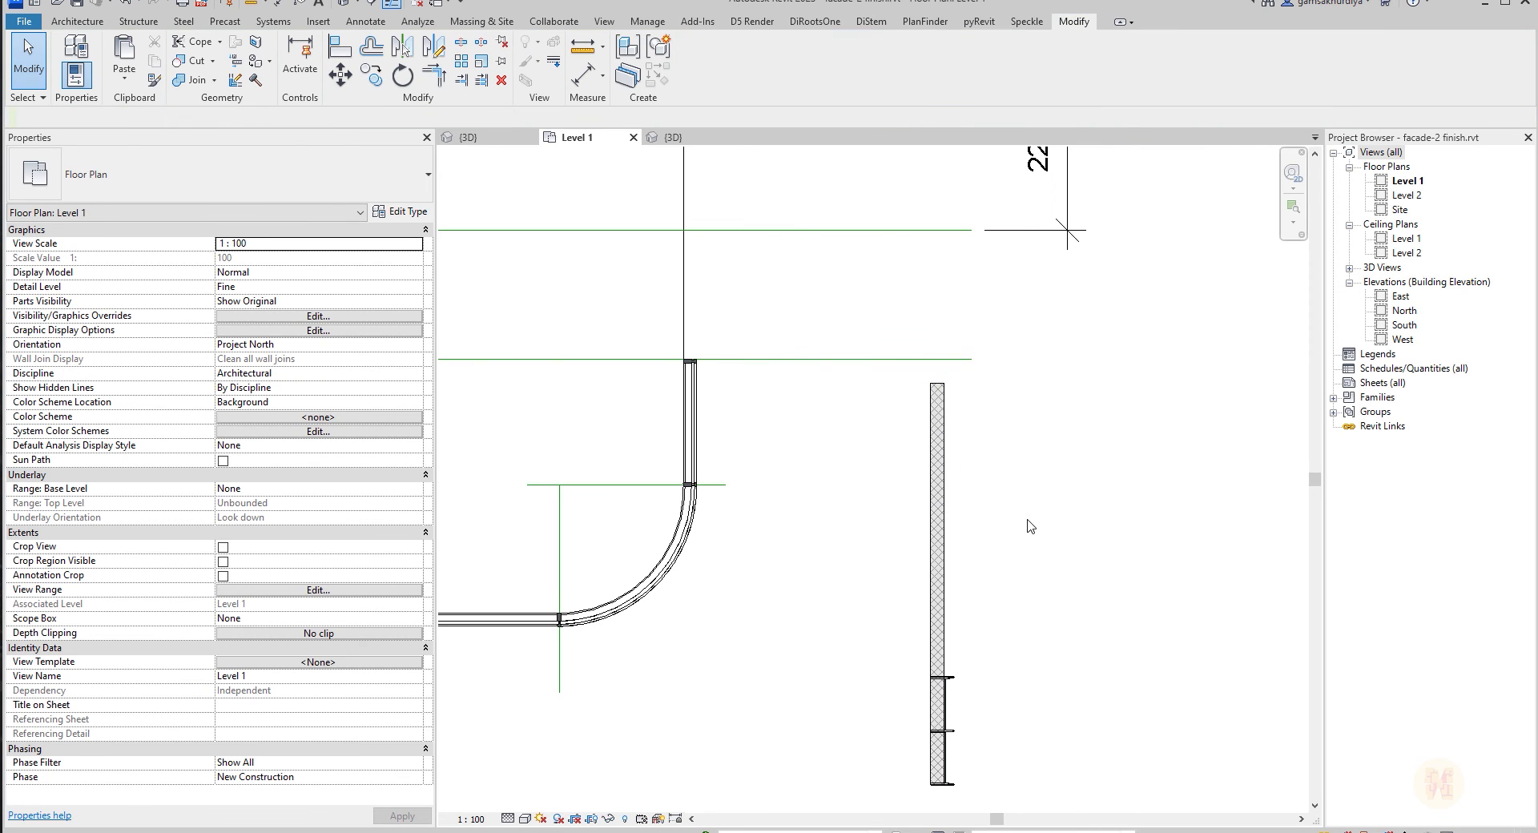
Move the remaining pier group and insulated wall from their lower inner corner to the end mullion of the side glazing past the curve.
middle_click_drag(789, 408, 1039, 373)
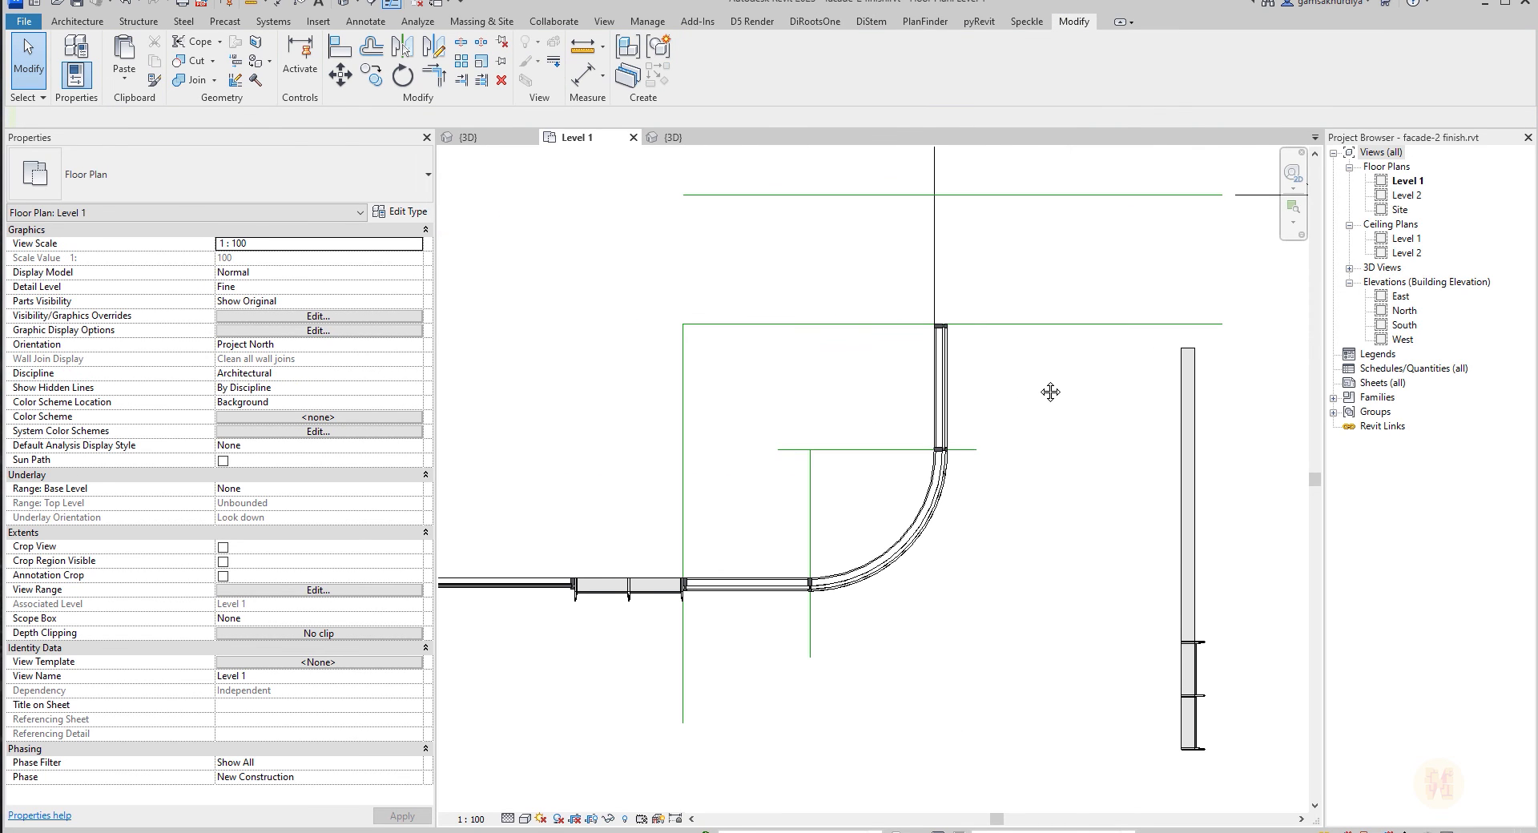
middle_click_drag(1109, 449, 983, 347)
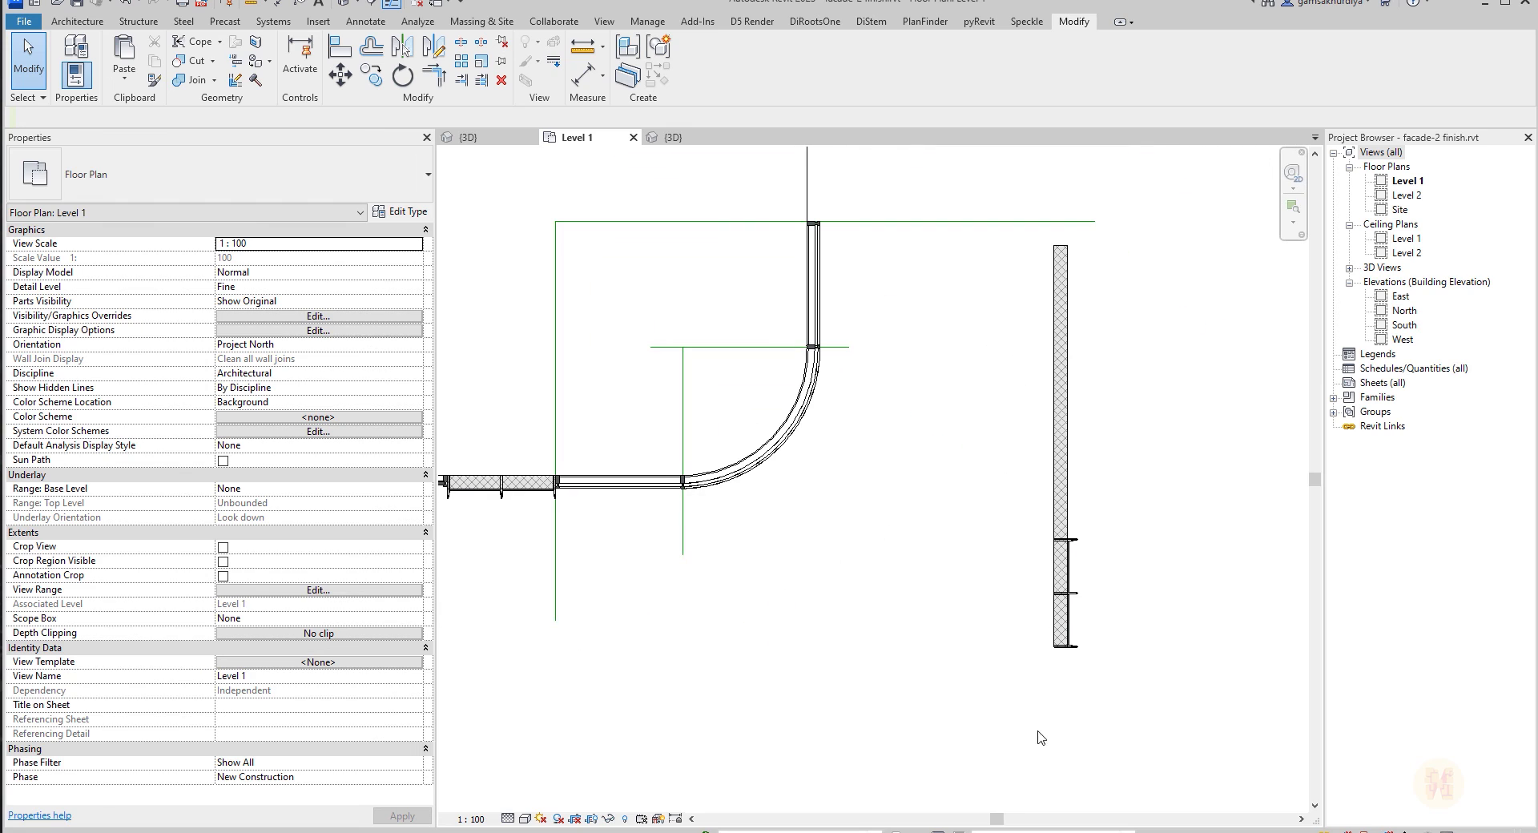
left_click(1055, 561)
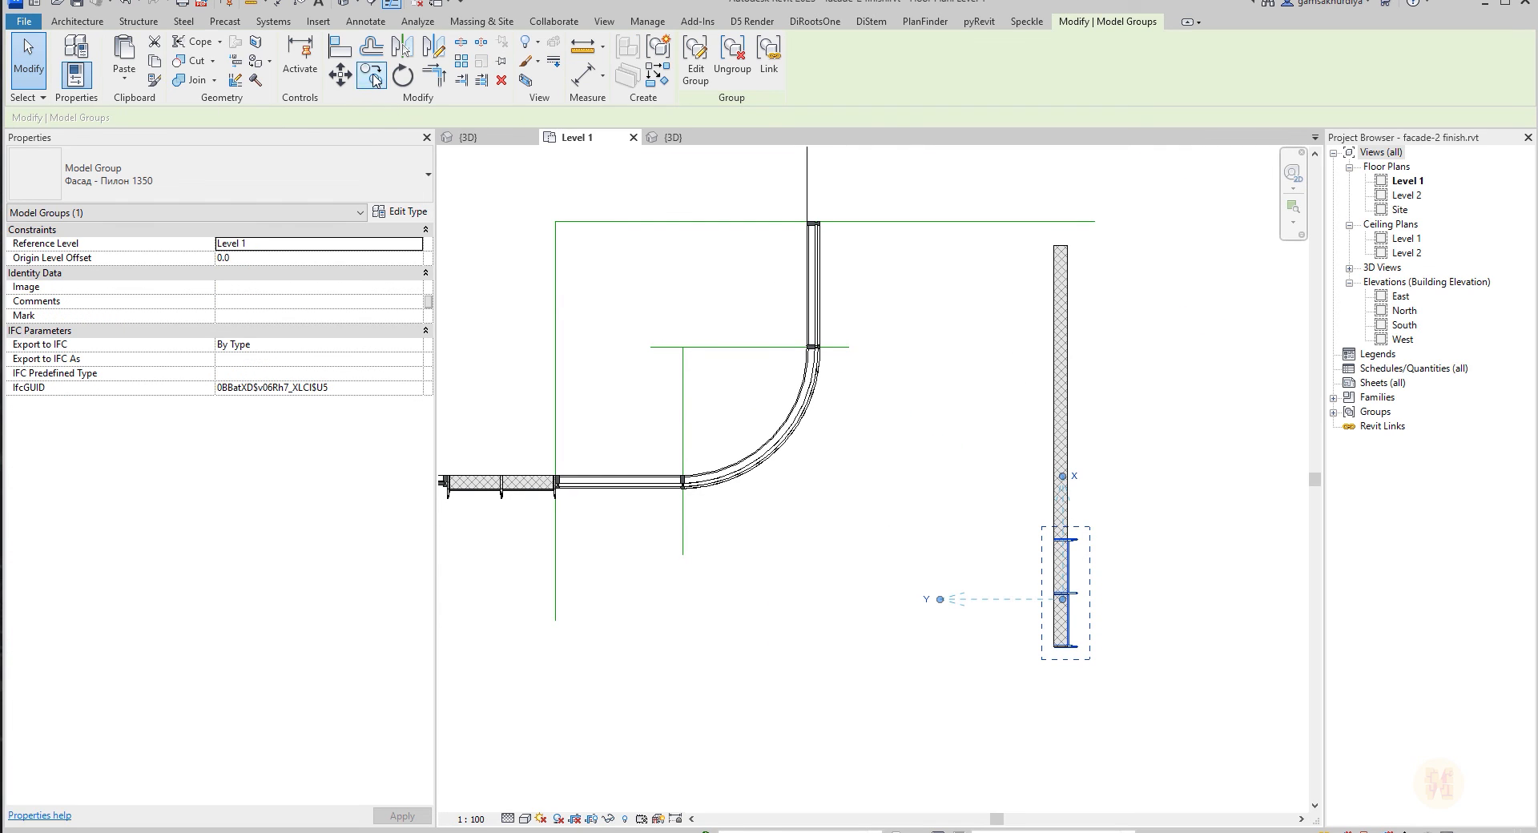
left_click(1060, 497, "ctrl")
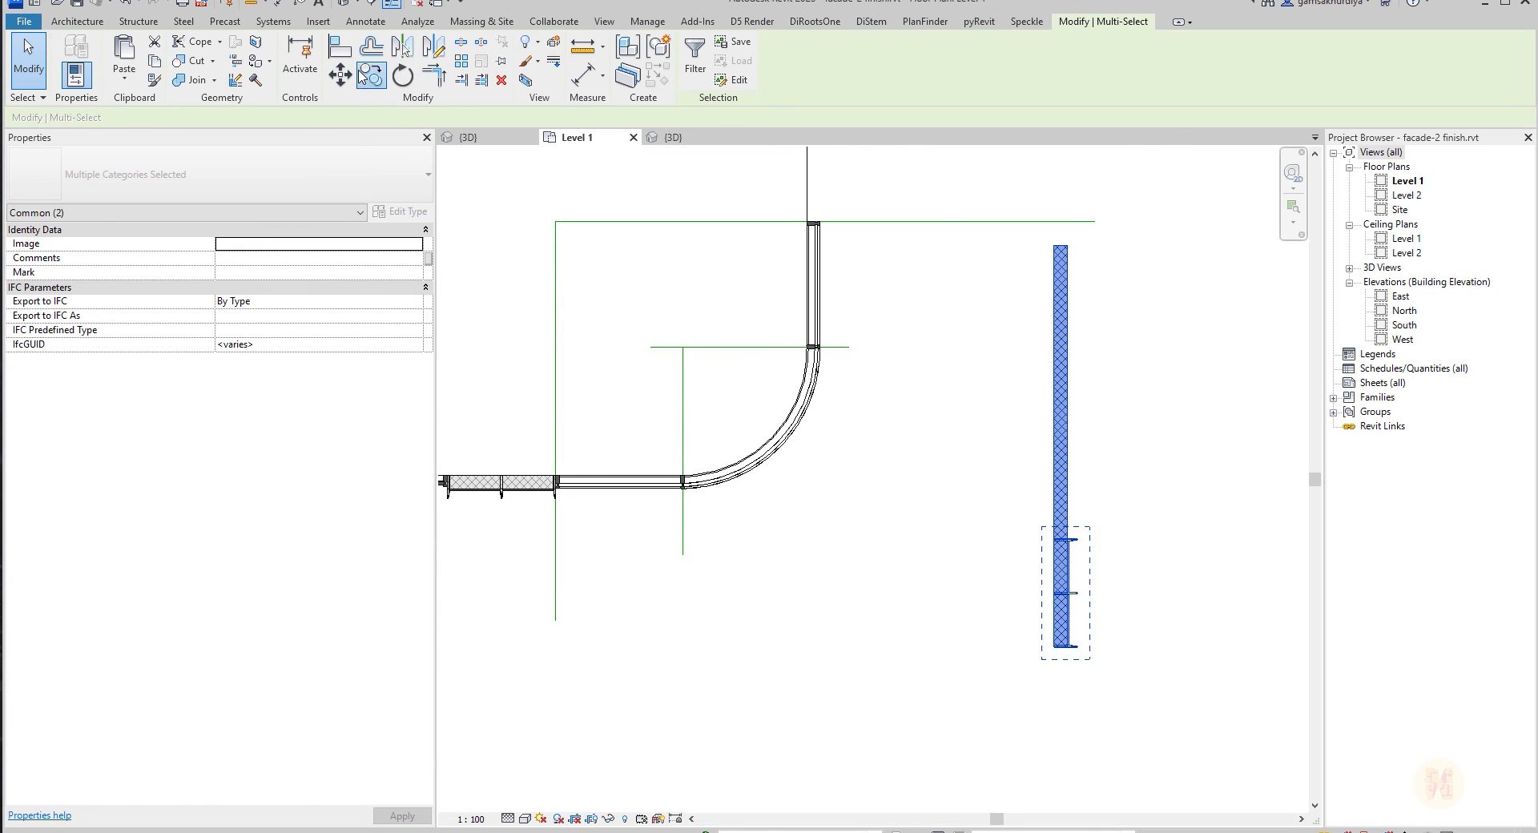
left_click(362, 74)
scroll(1058, 689, "up", 5)
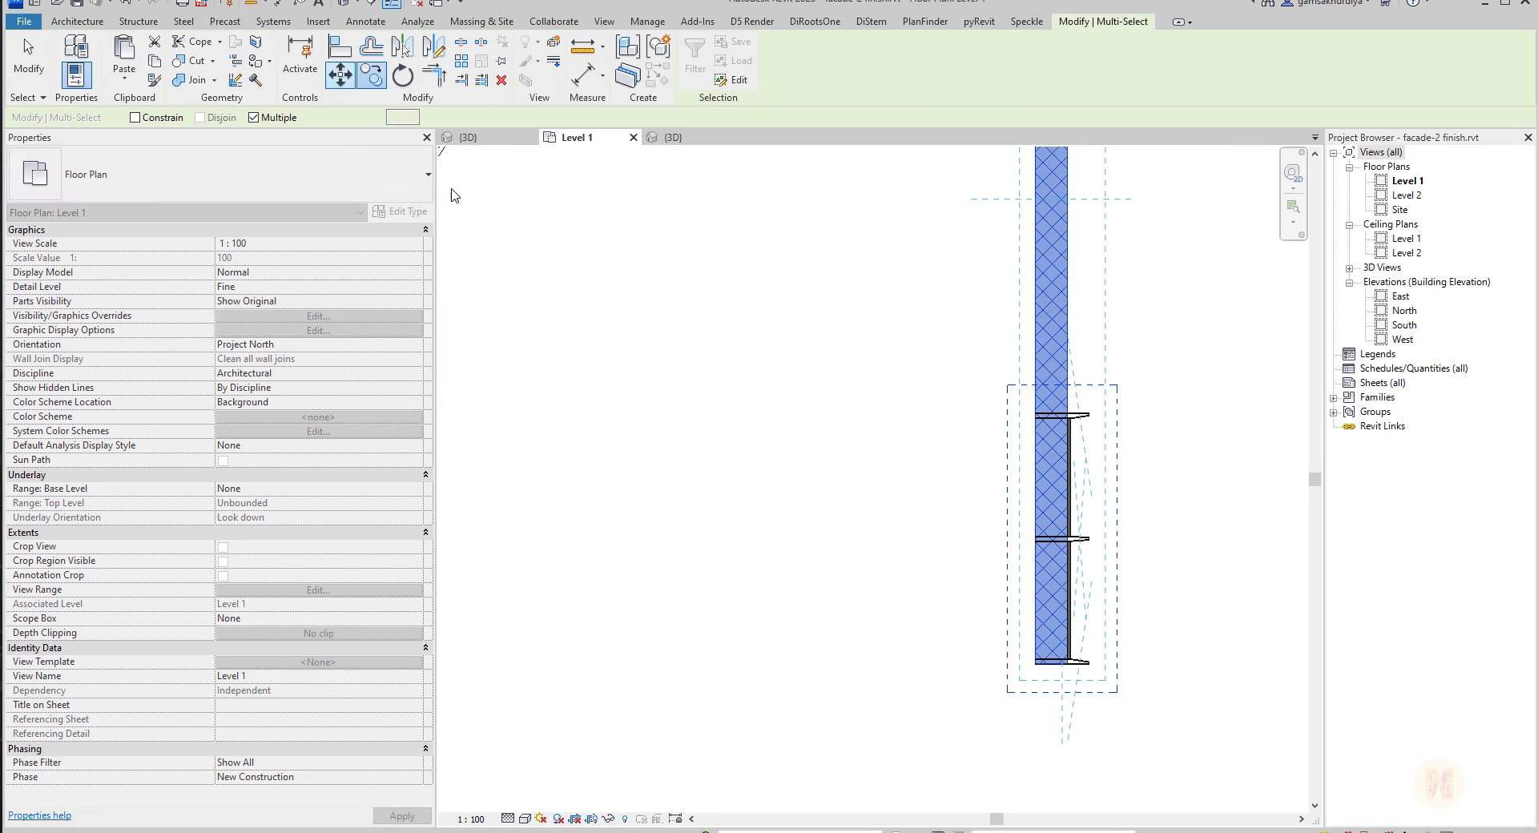
left_click(1036, 664)
scroll(1041, 679, "down", 3)
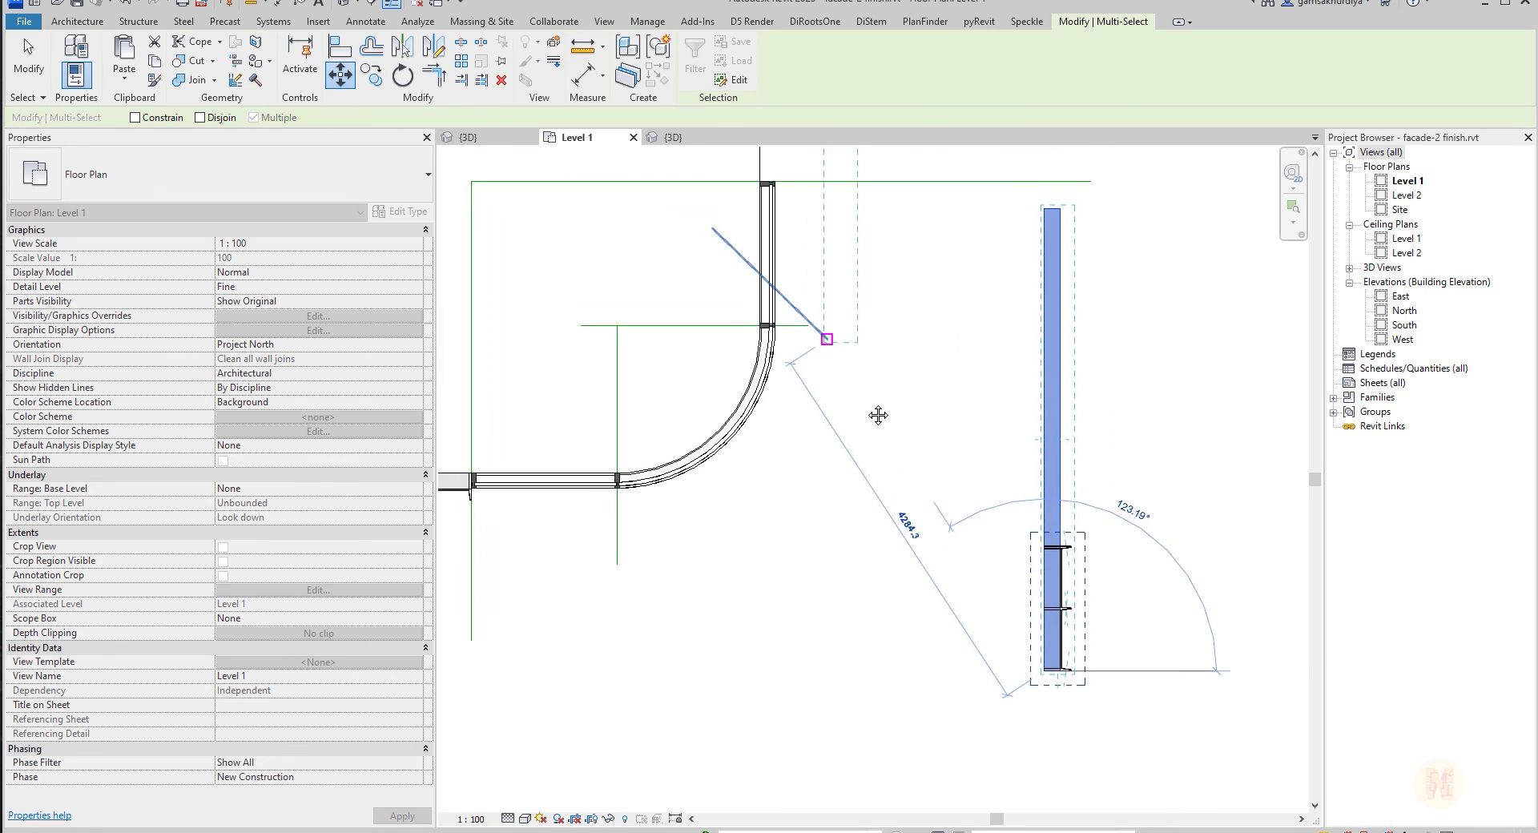
scroll(837, 385, "up", 6)
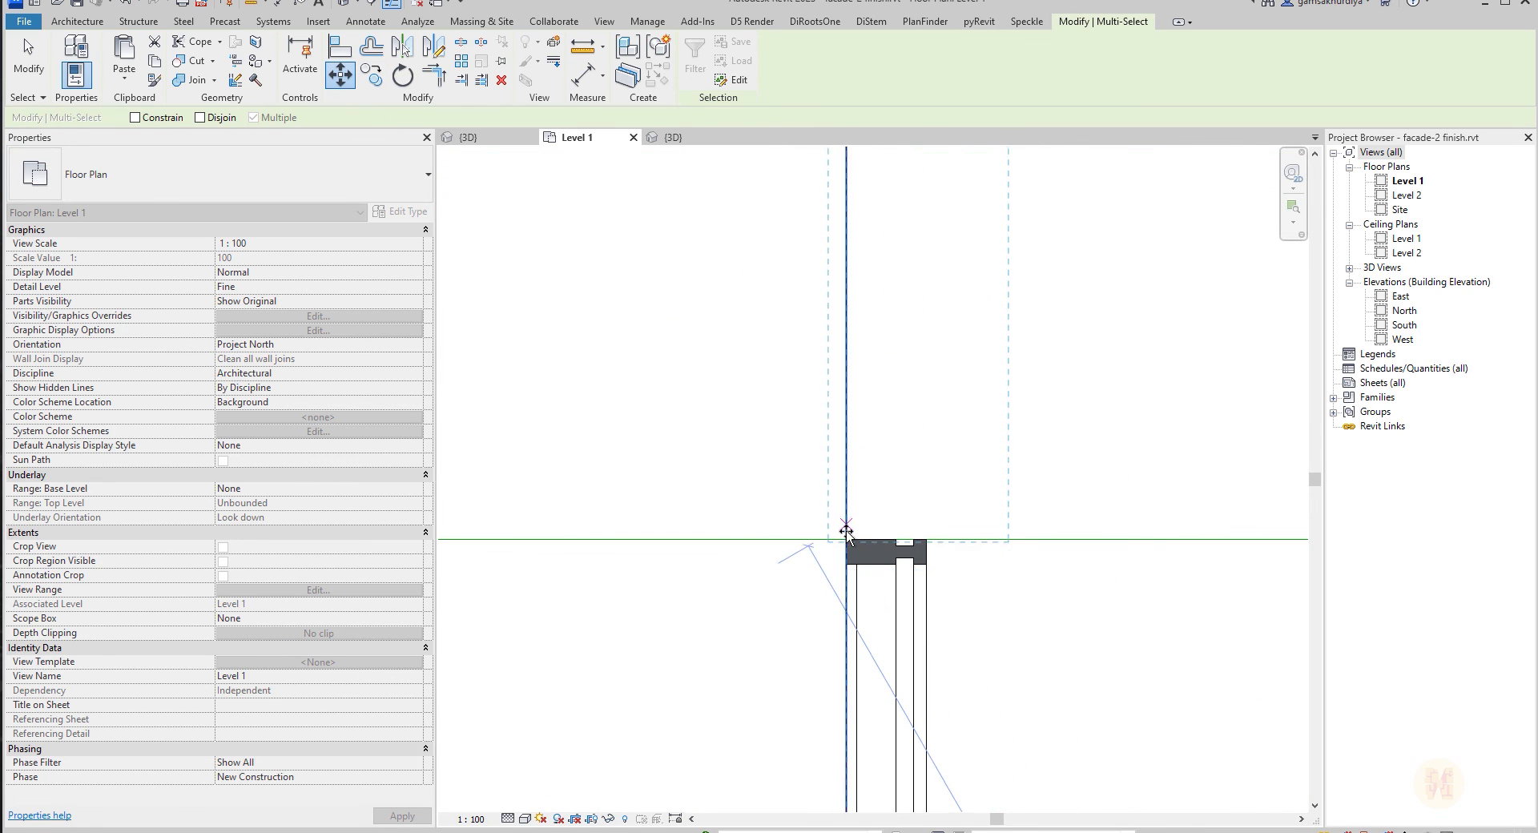
left_click(846, 530)
scroll(1113, 671, "down", 2)
key("Escape")
scroll(1085, 585, "down", 2)
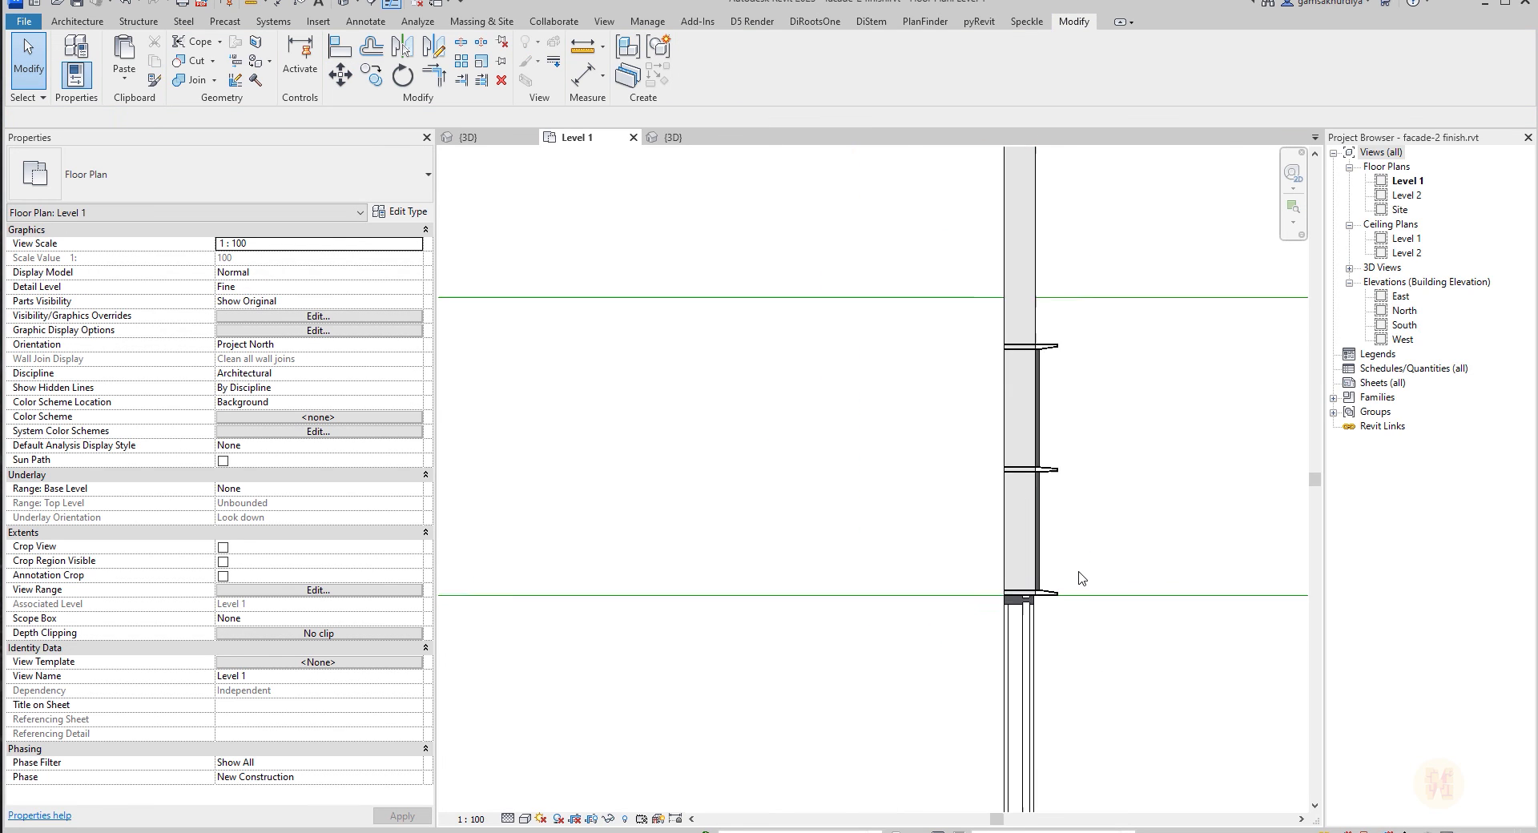
Shorten the moved (Н) У-170 wall so its far end stops at the upper edge of the side pier.
scroll(1065, 593, "down", 2)
left_click(937, 429)
scroll(967, 427, "down", 2)
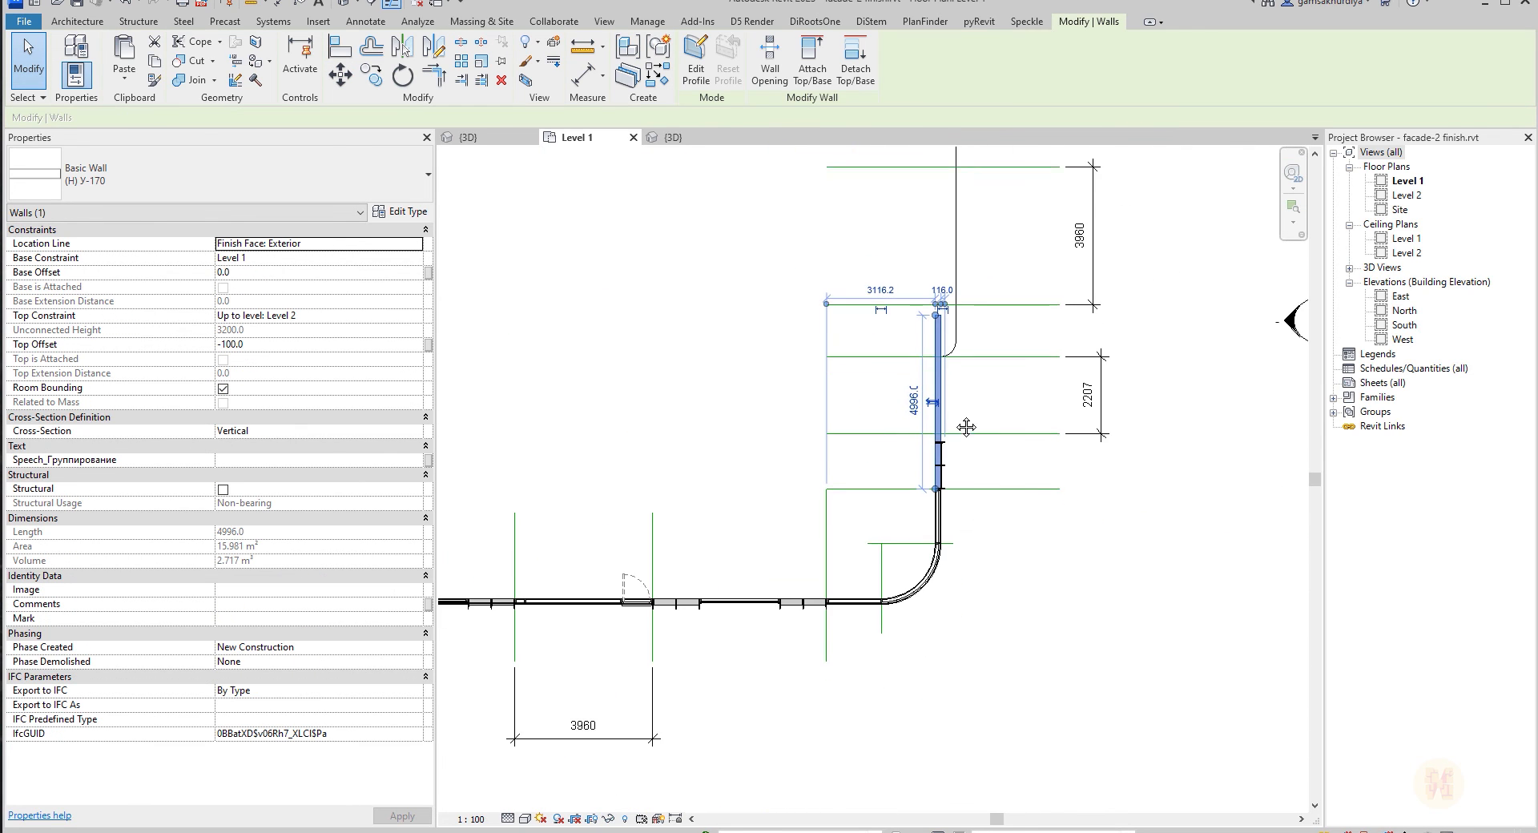
scroll(949, 312, "up", 5)
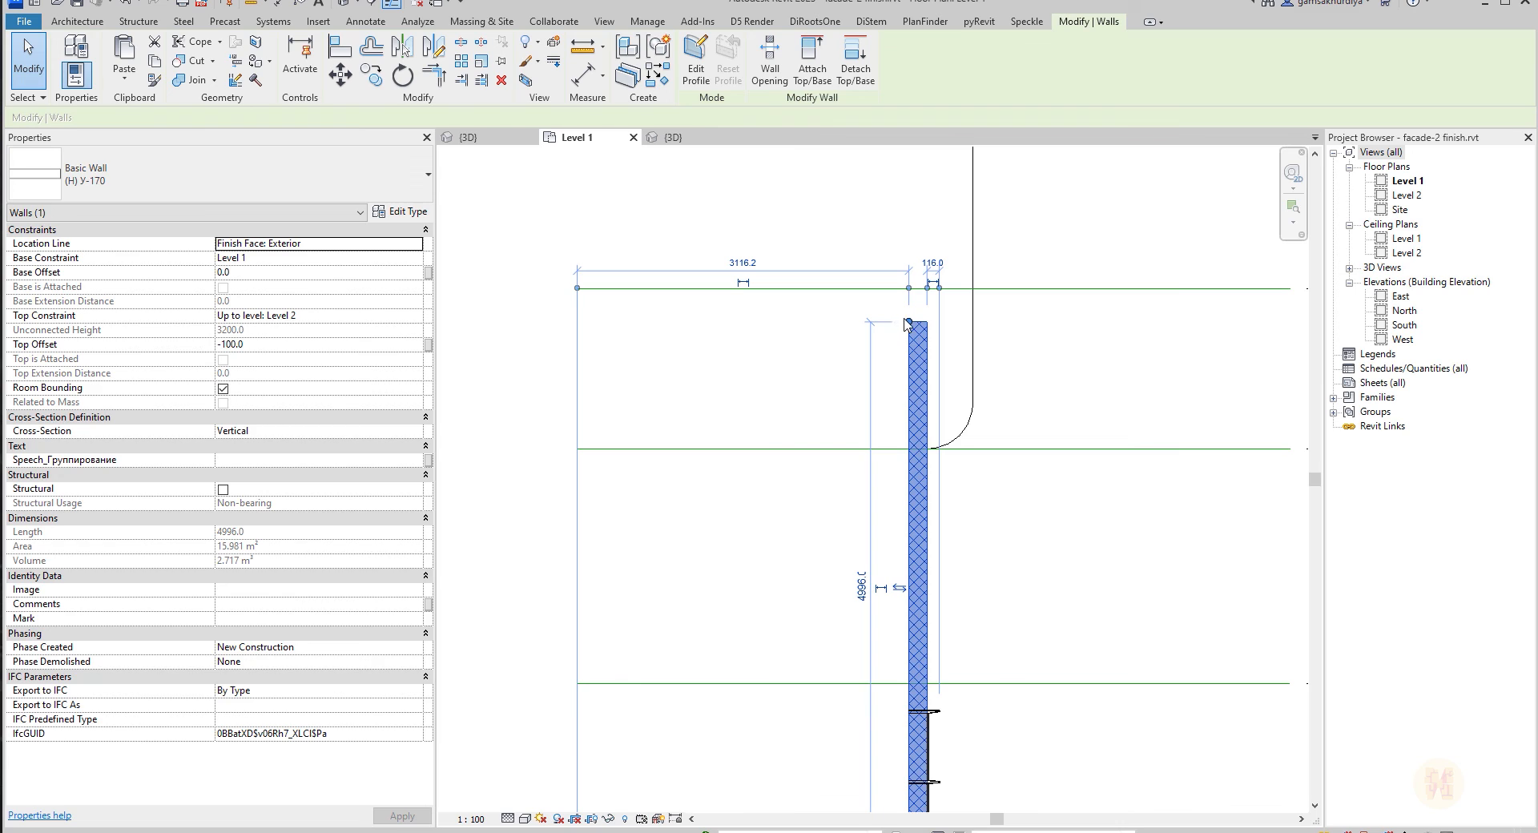
left_click_drag(908, 322, 908, 710)
left_click(1041, 717)
Align the horizontal reference line just above the side pier with the pier's upper outer edge.
scroll(917, 733, "up", 3)
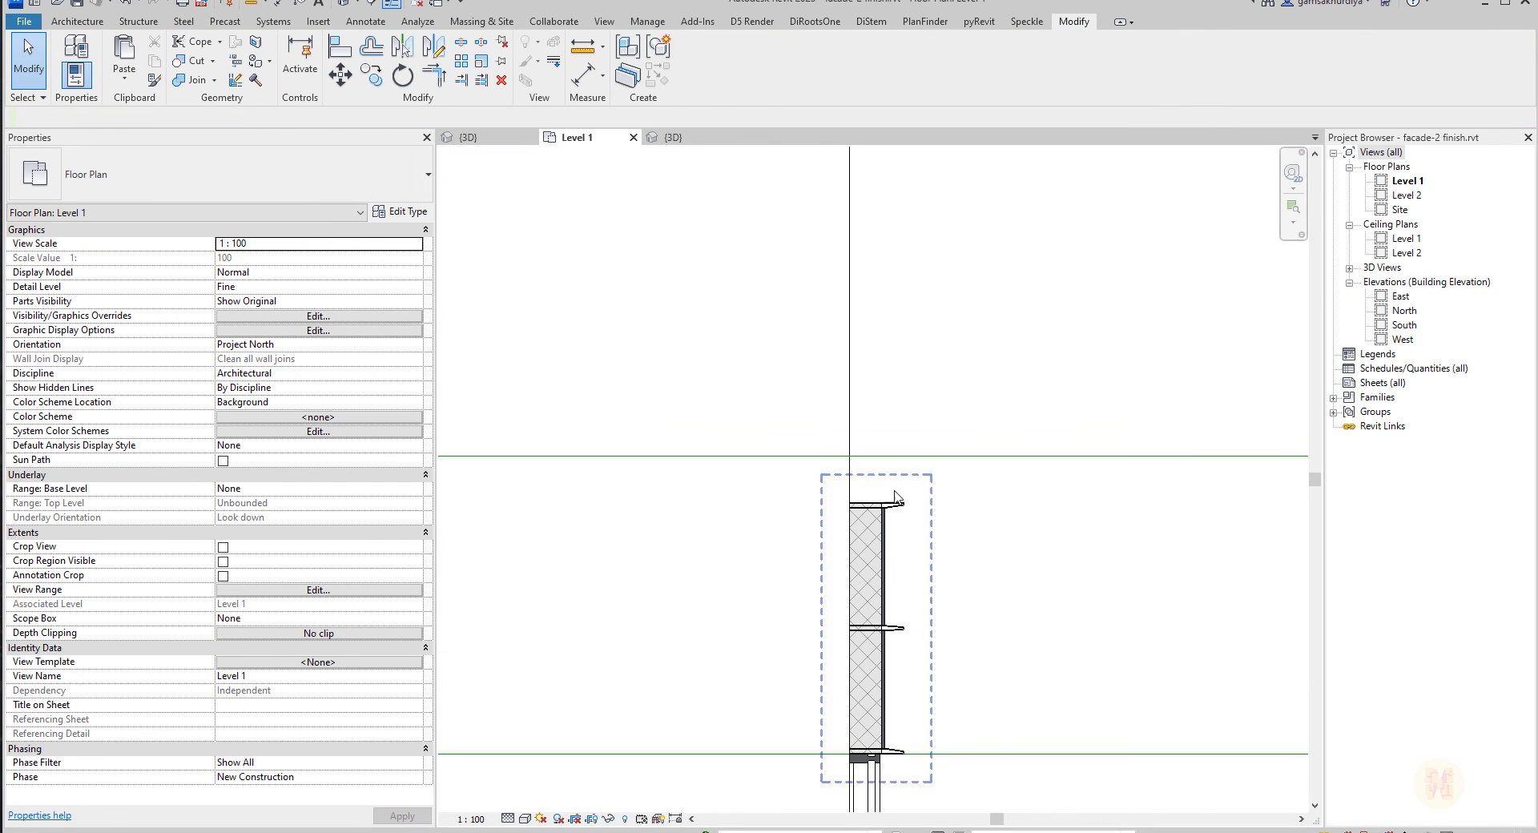
left_click(910, 455)
scroll(913, 456, "down", 4)
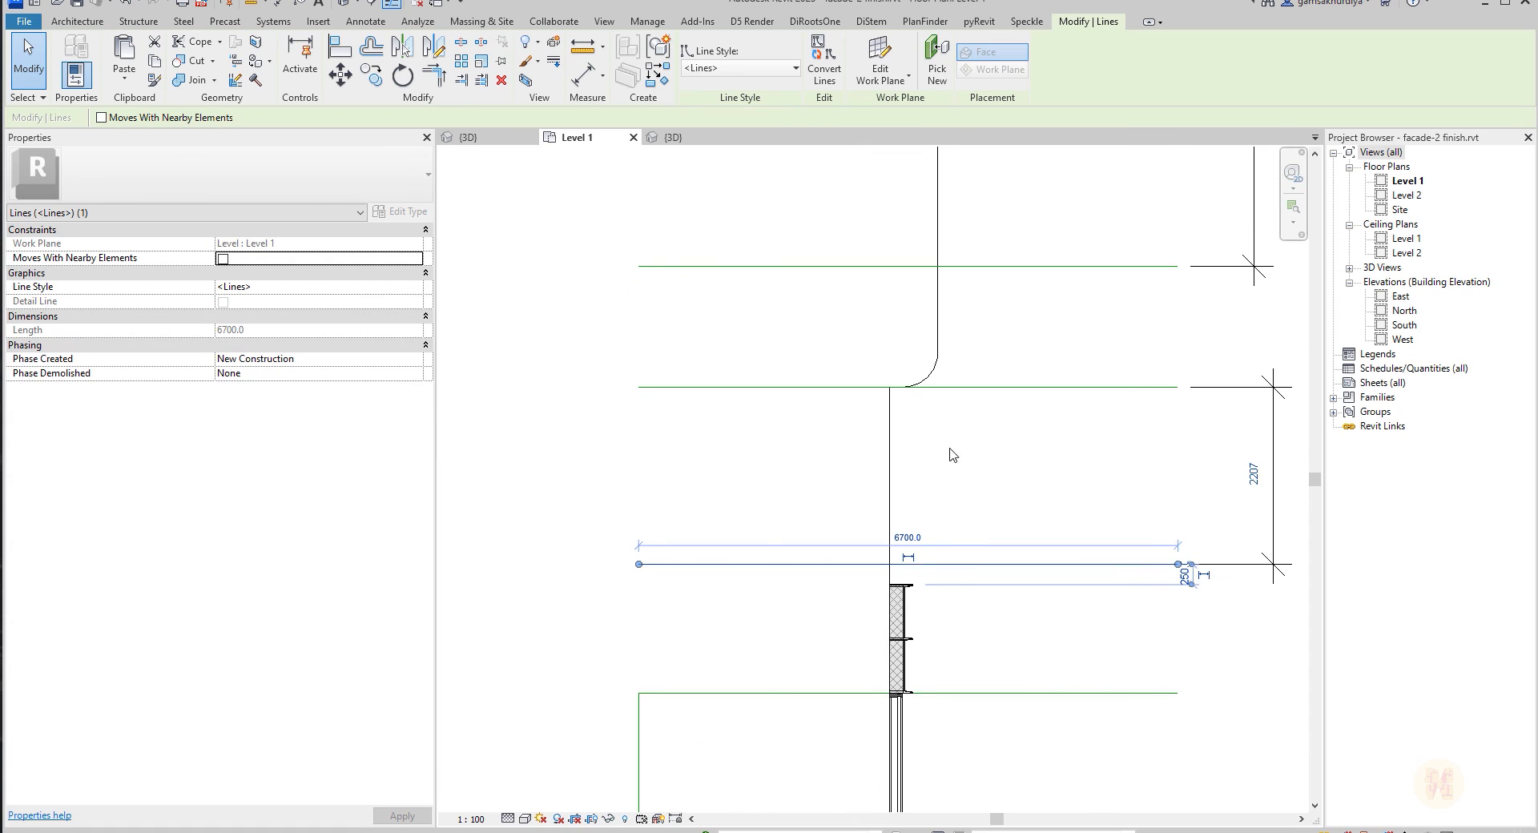
scroll(961, 597, "up", 5)
key("Escape")
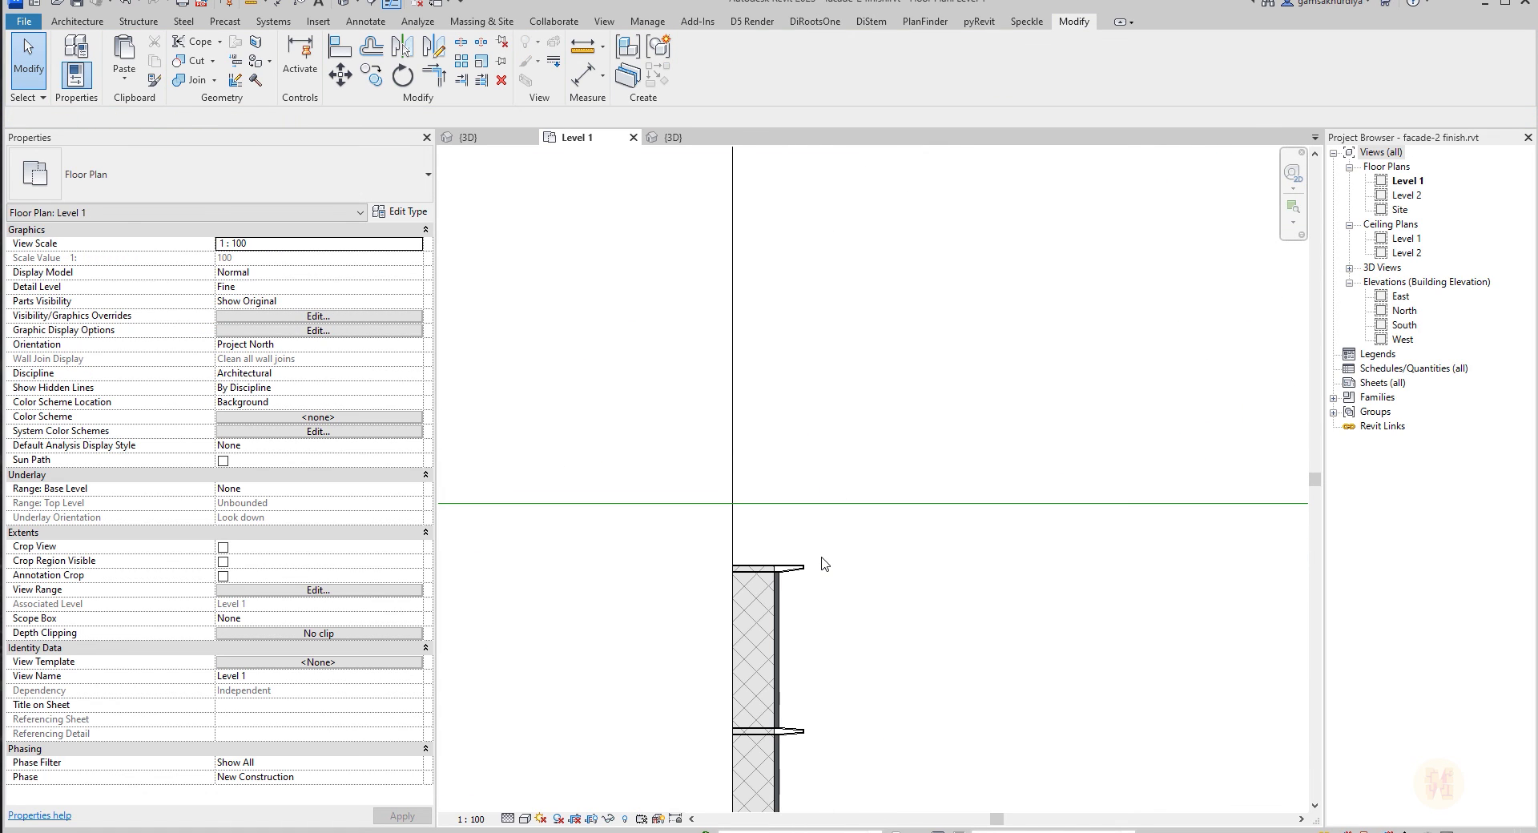
key("a")
key("l")
left_click(767, 567)
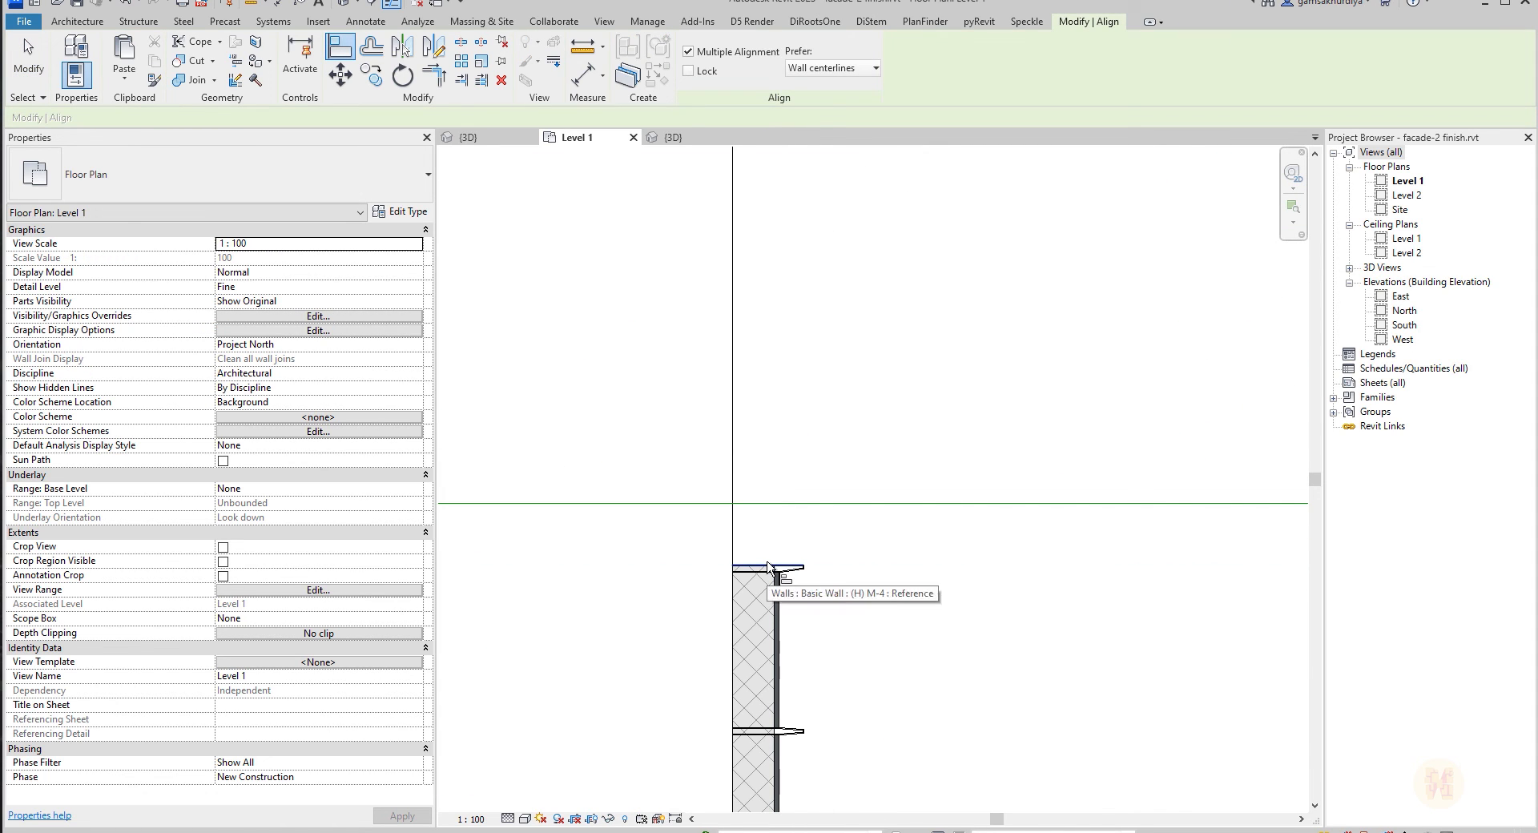
left_click(777, 505)
scroll(782, 518, "down", 2)
key("Escape")
Move the reference line at the facade's outward step so its dimension from the line at the side pier's upper edge is 2400.
left_click(968, 539)
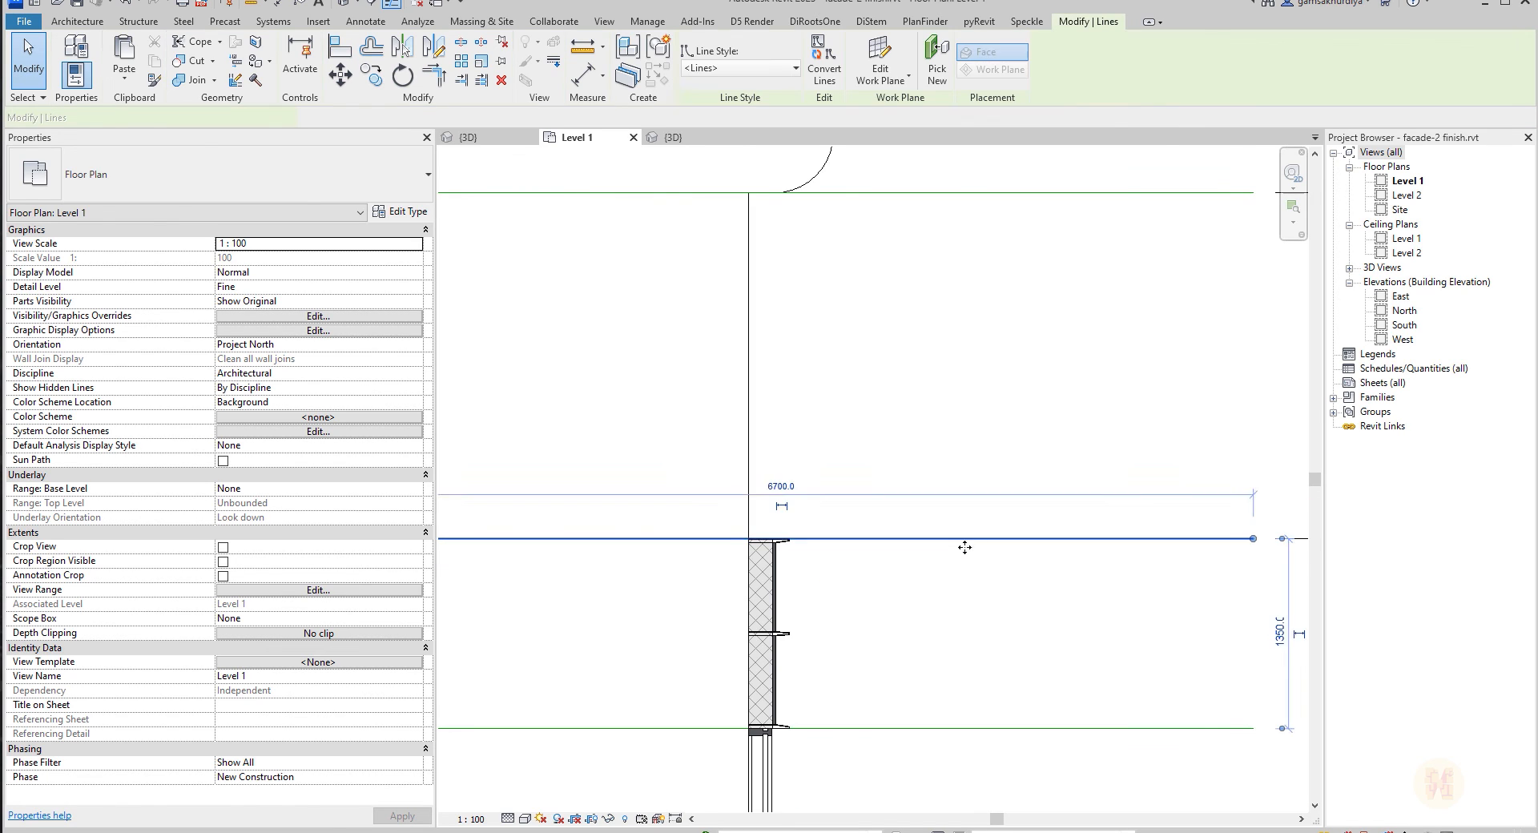
scroll(801, 593, "up", 4)
key("Escape")
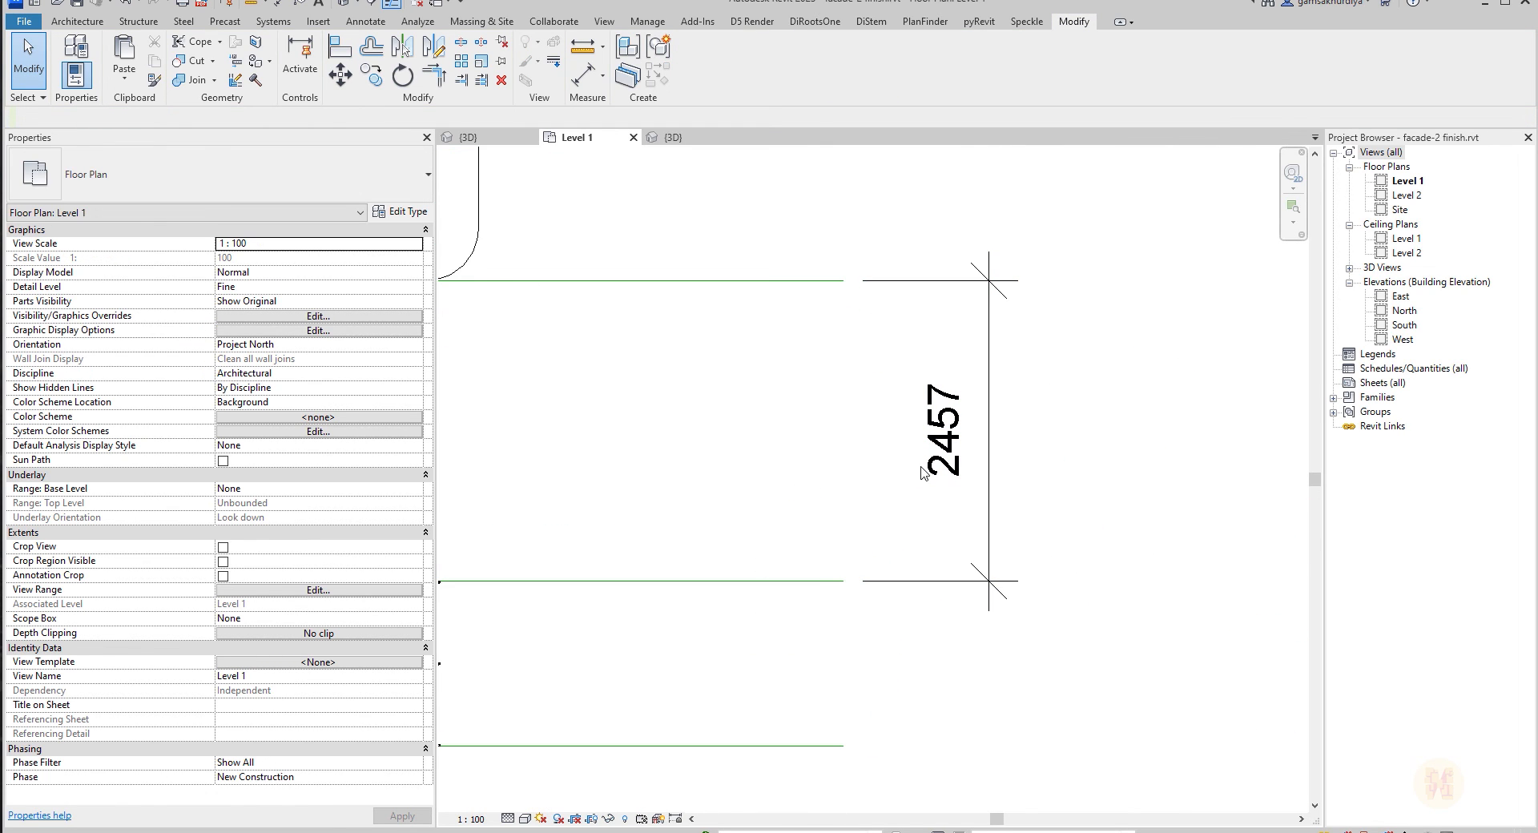
scroll(921, 472, "down", 2)
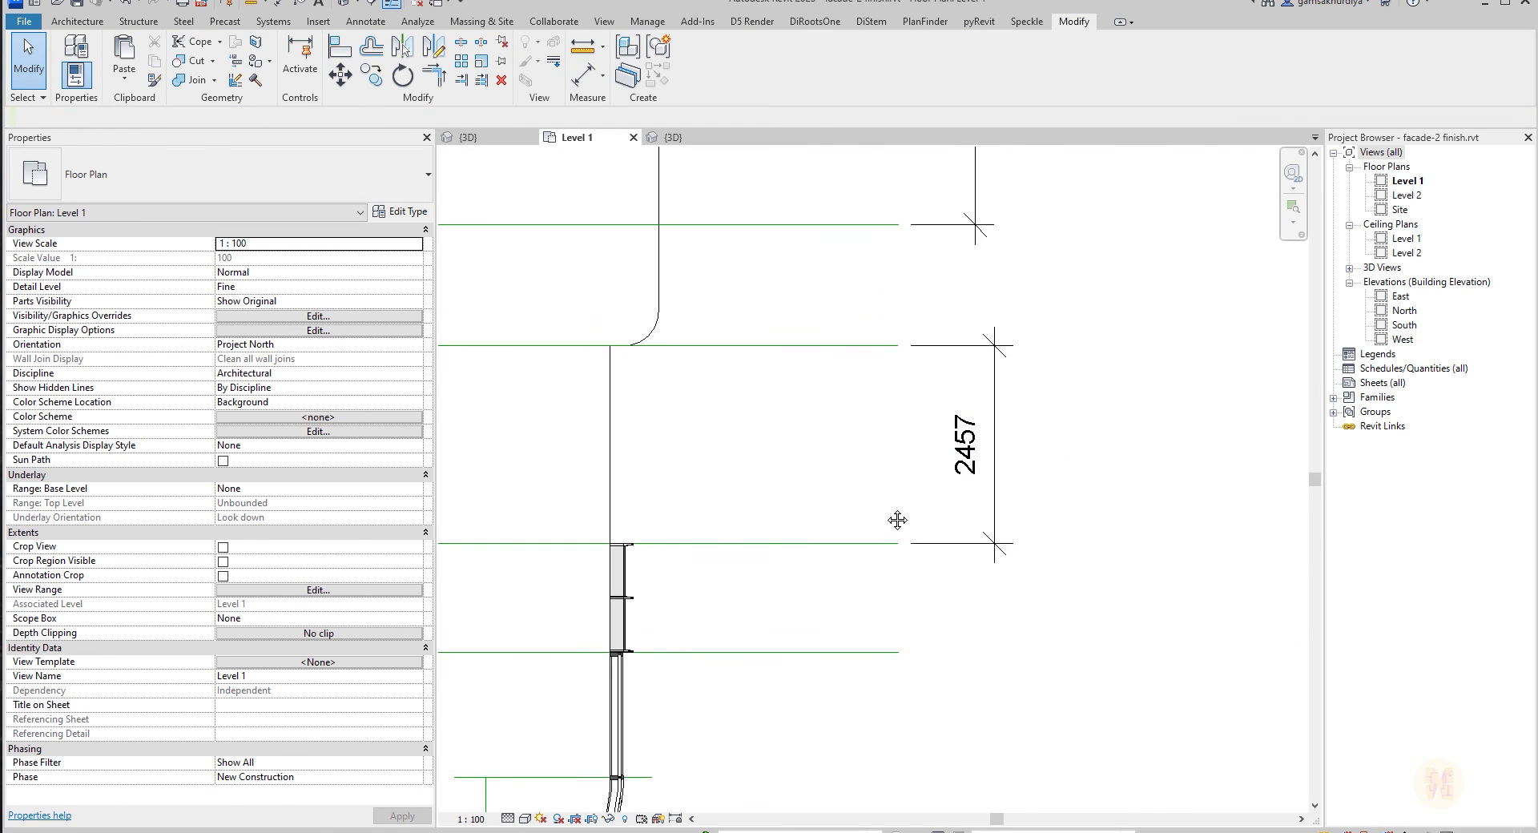
left_click(737, 346)
left_click(993, 444)
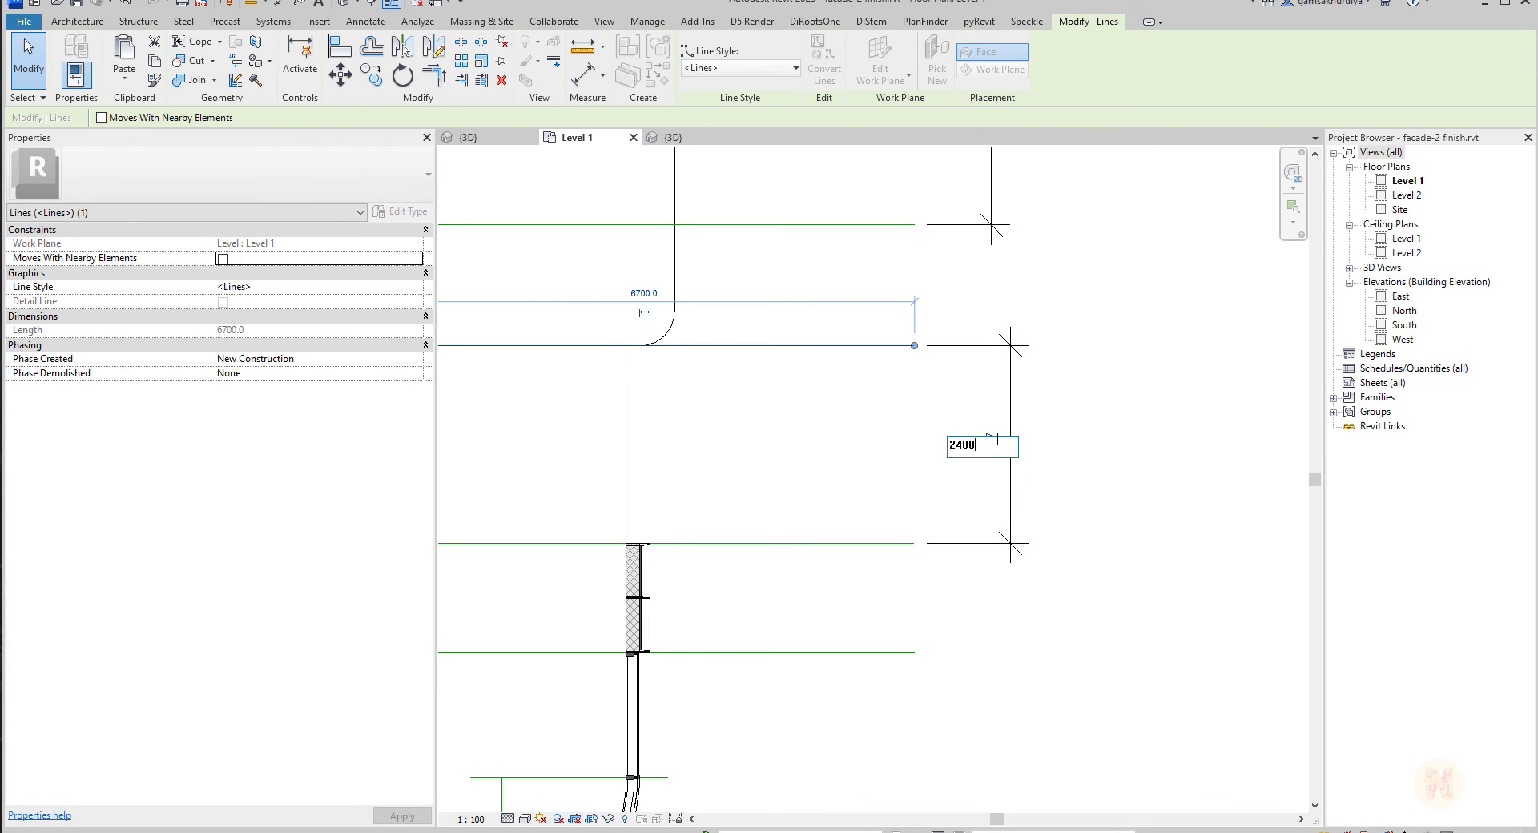
type("2400")
key("Return")
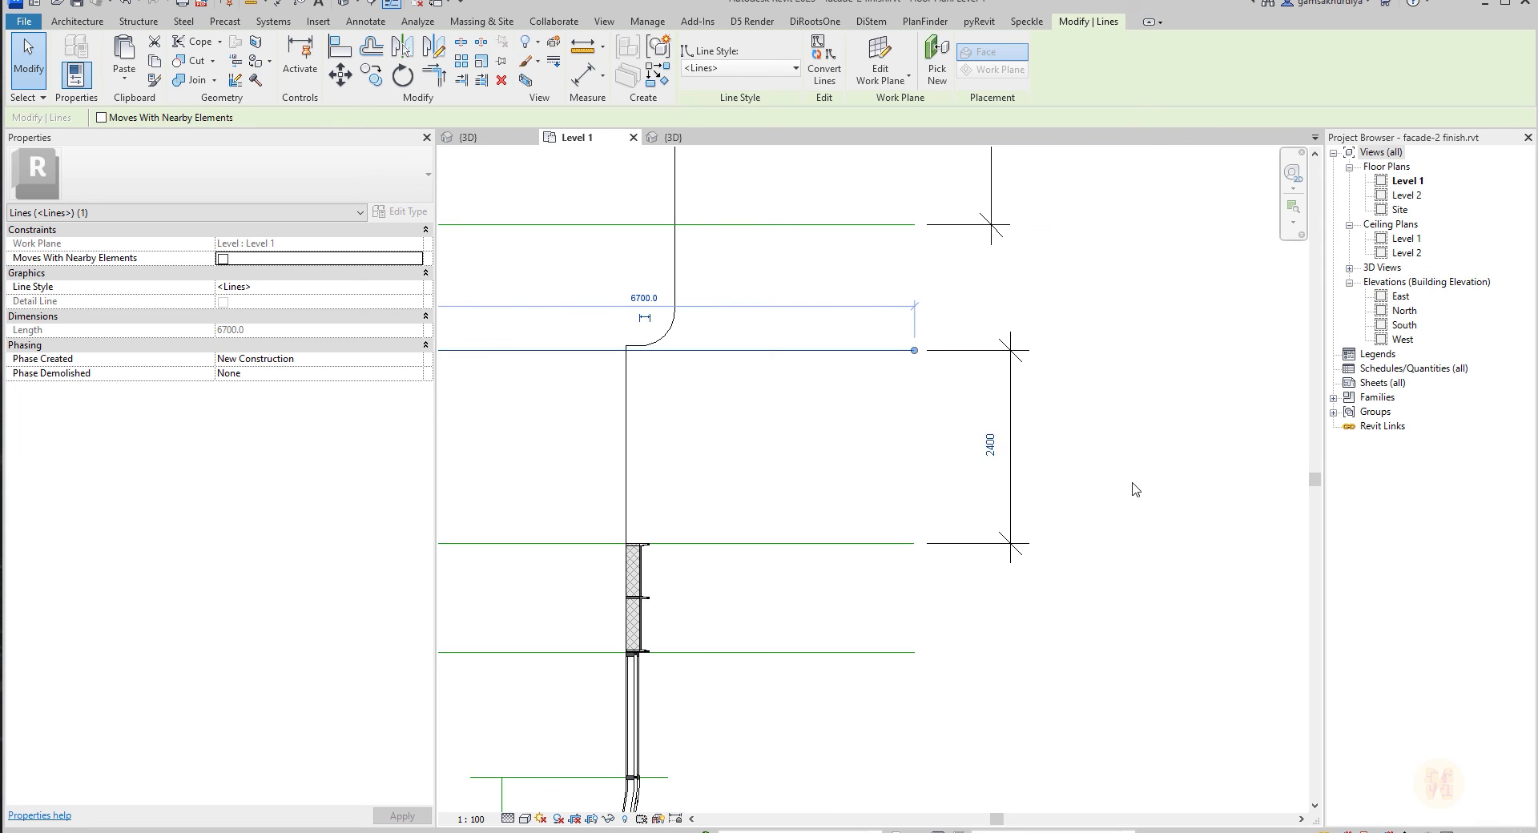
left_click(1130, 473)
scroll(901, 568, "up", 5)
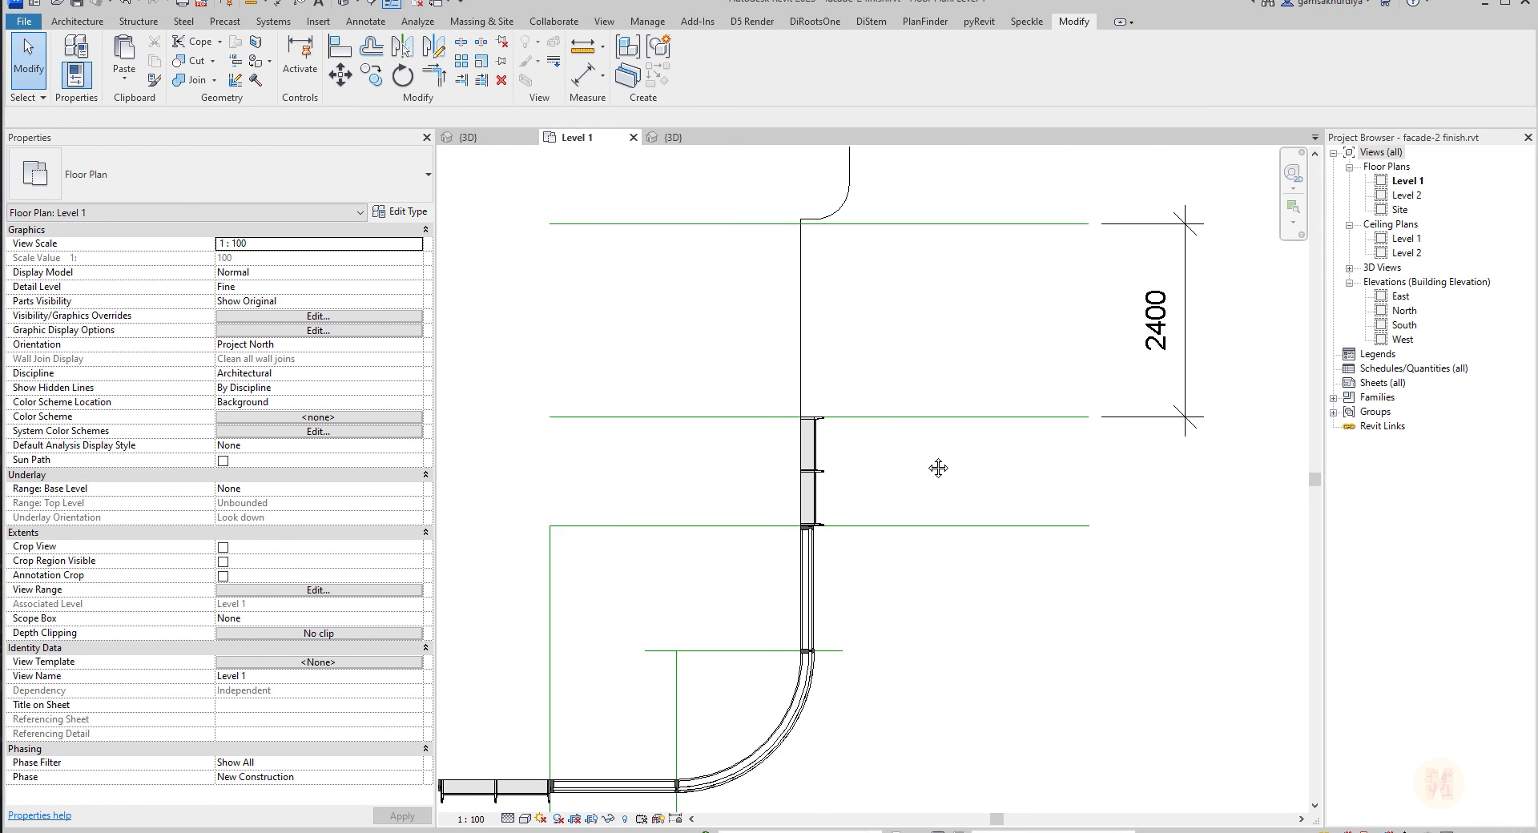
scroll(701, 577, "up", 4)
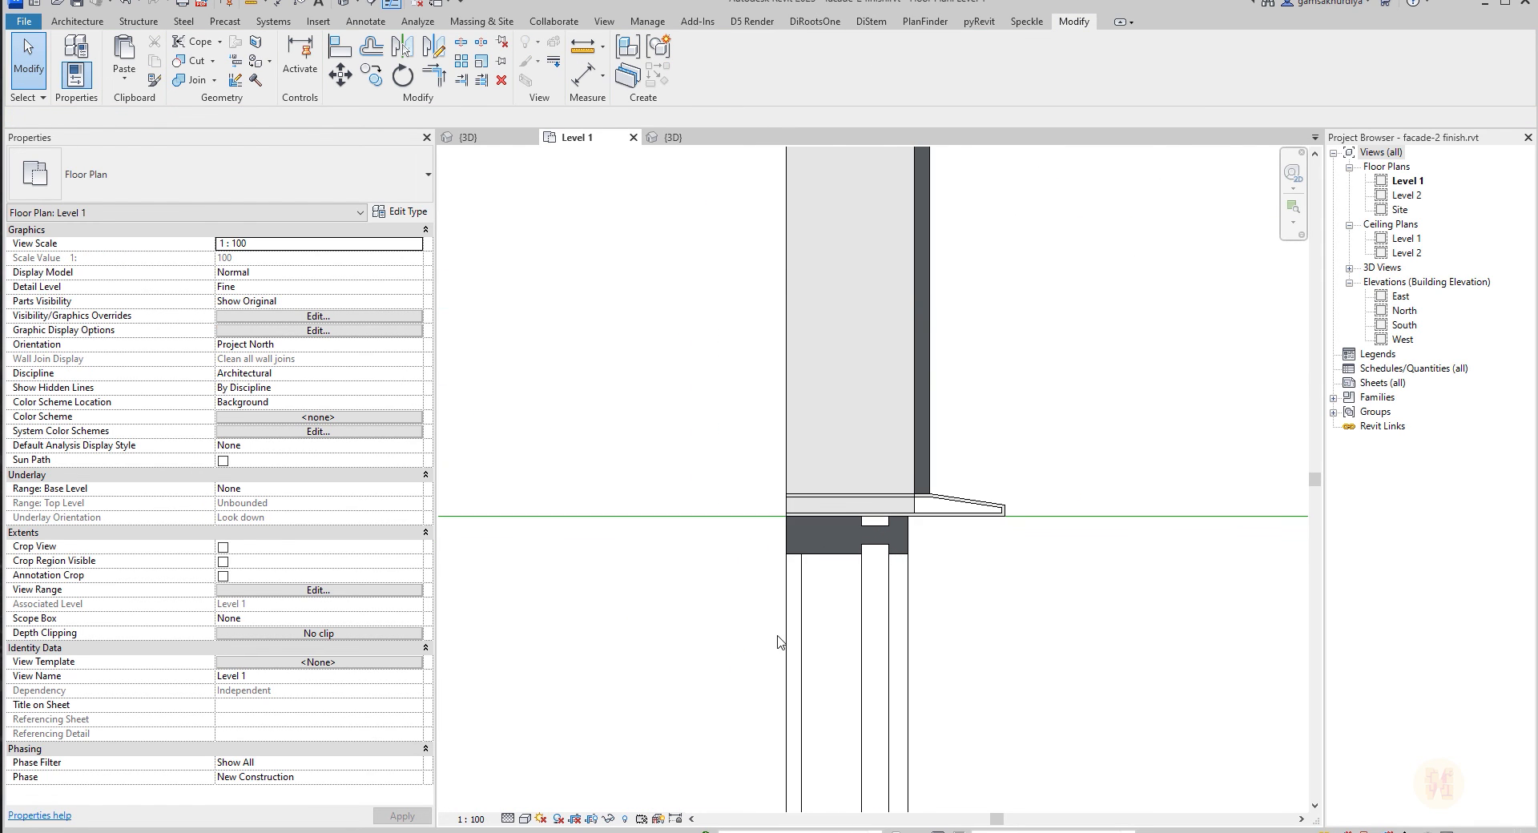
scroll(891, 572, "down", 3)
scroll(894, 577, "down", 4)
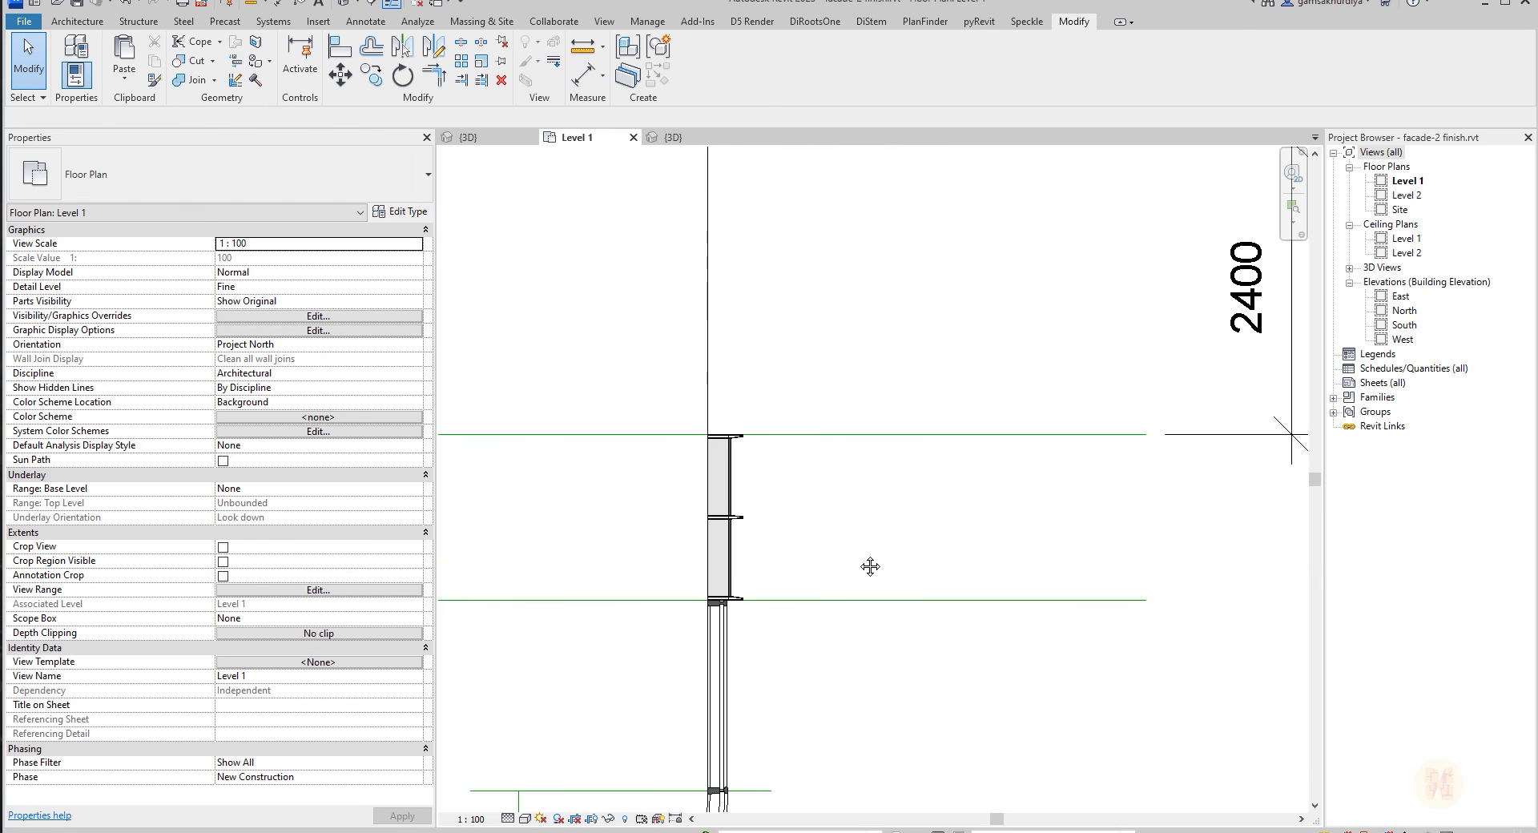
scroll(841, 505, "up", 2)
middle_click_drag(841, 505, 866, 565)
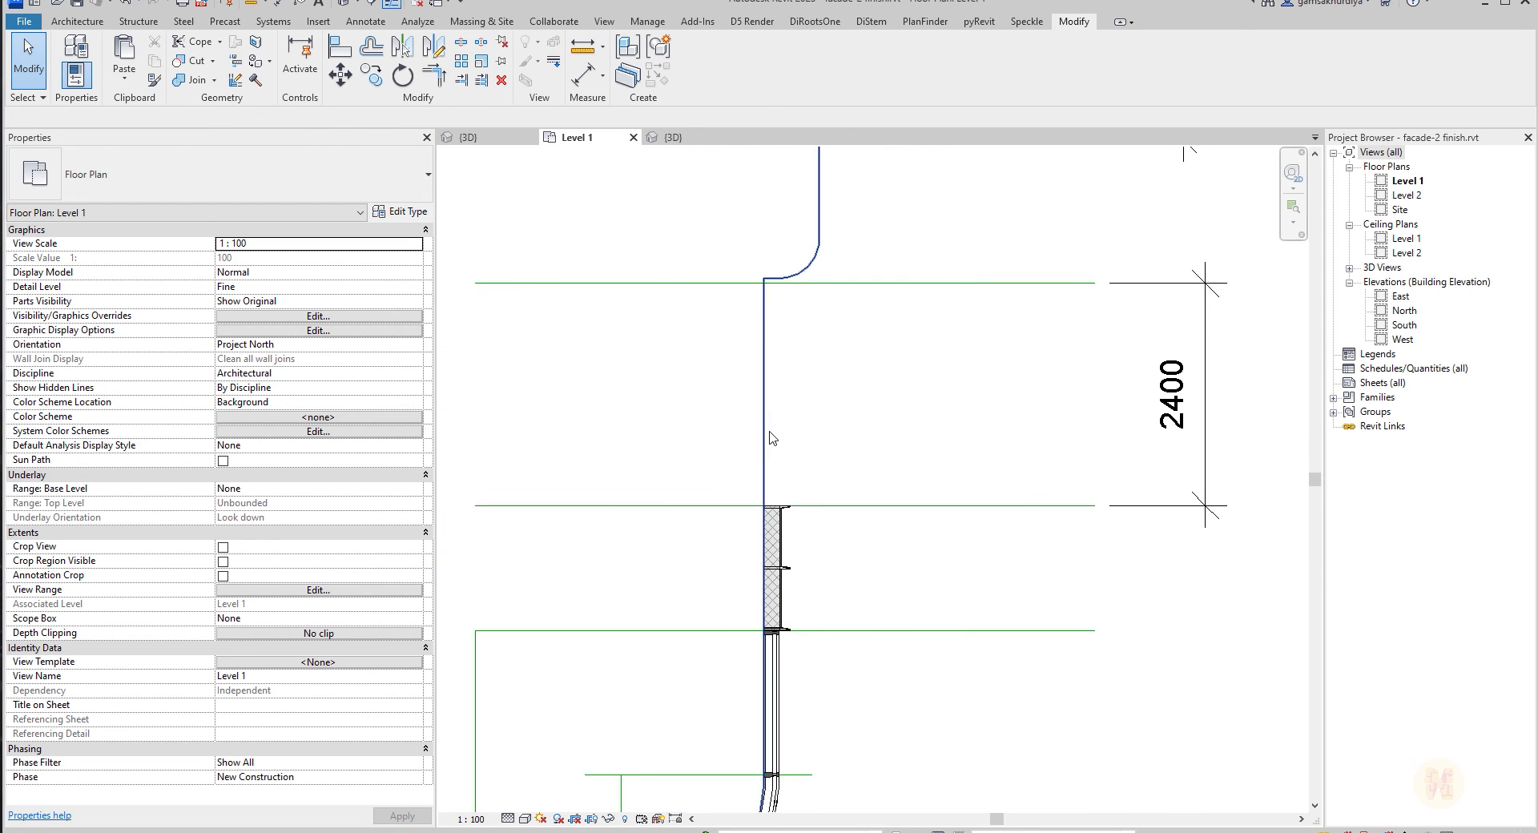
Examine the side pier and the open bays past the rounded corner in the 3D view.
left_click(672, 137)
scroll(921, 529, "down", 3)
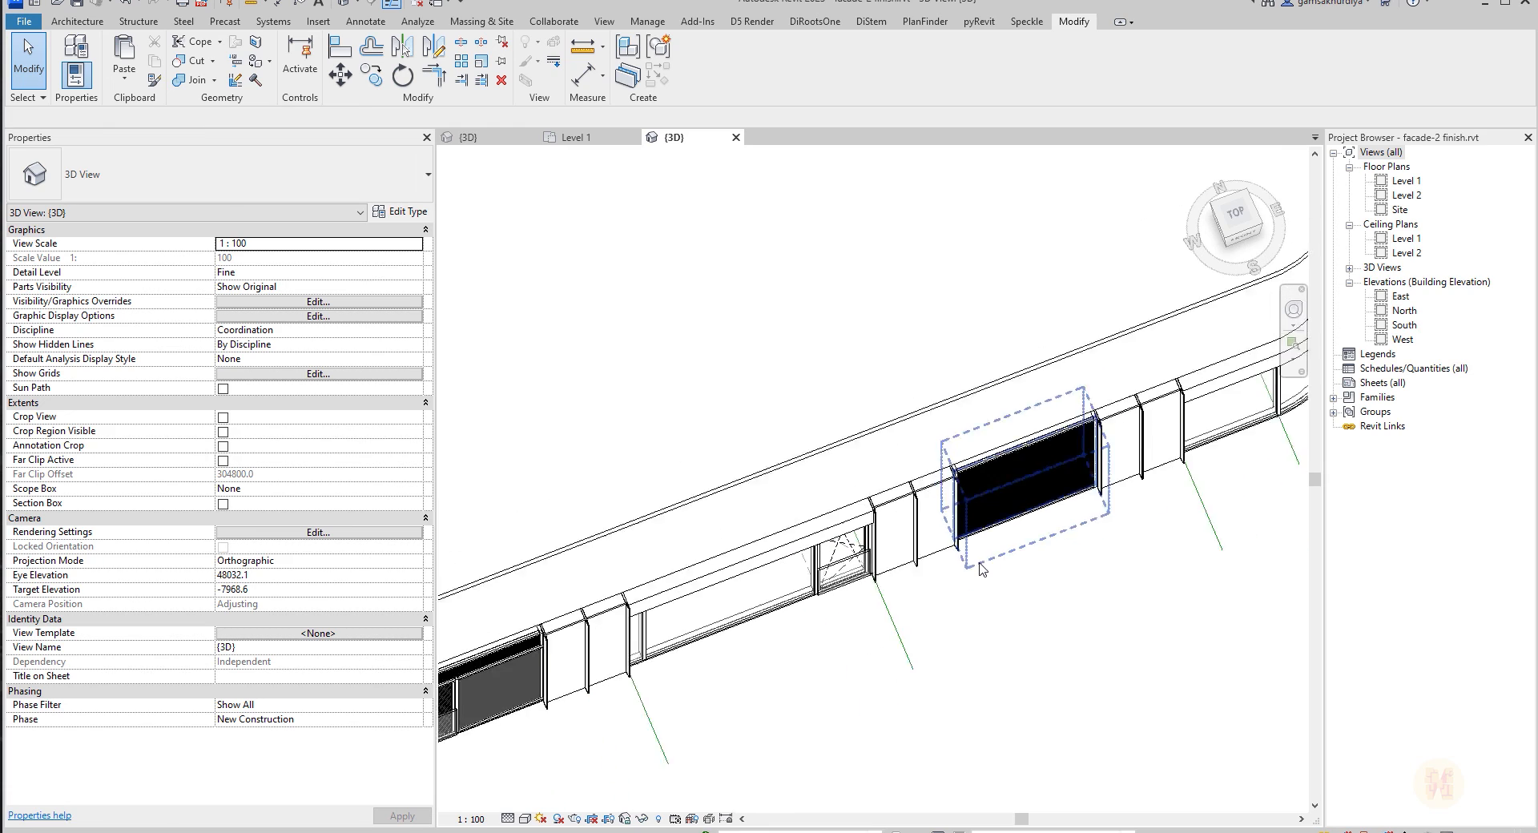
scroll(765, 376, "up", 3)
middle_click_drag(1142, 589, 1129, 578, "shift")
middle_click_drag(1129, 578, 927, 437)
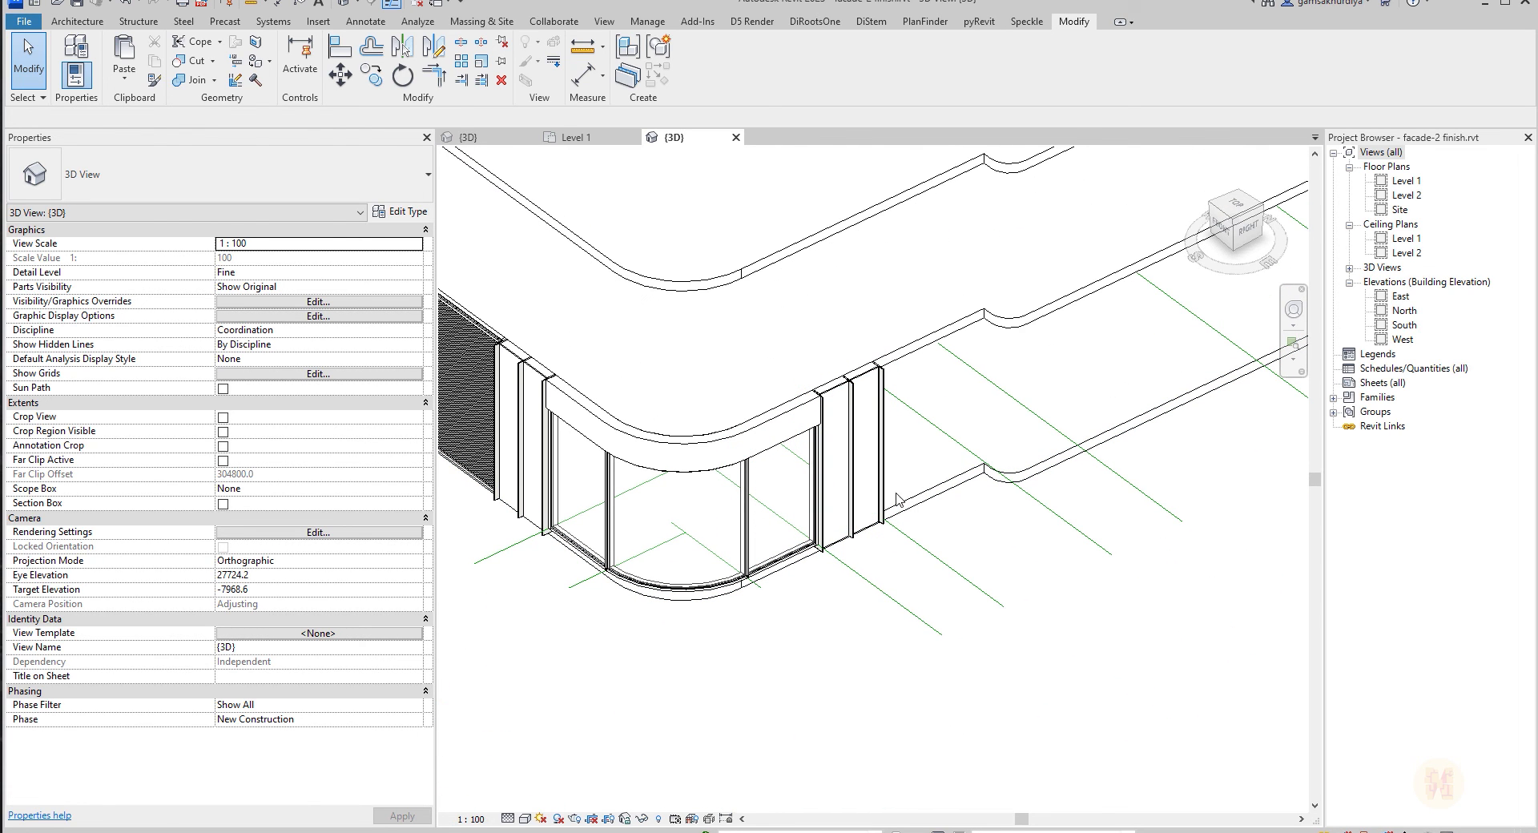
middle_click_drag(897, 501, 961, 486)
Draw a matching (Н) Тёплый, Без Разрезки, Основной curtain wall from the side pier's upper inner corner to the reference line at the facade step.
key("ctrl+Tab")
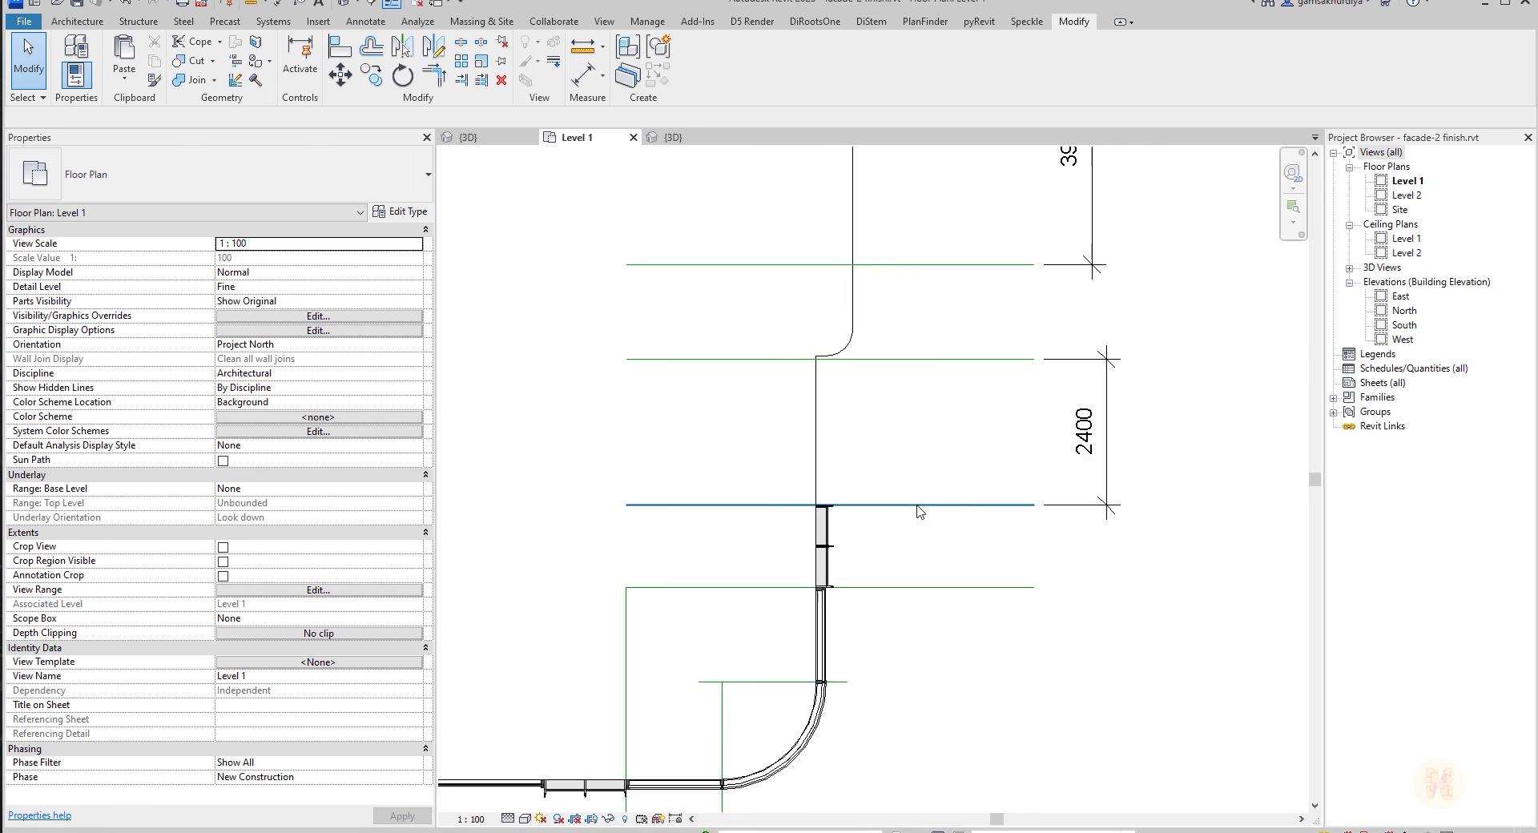
scroll(916, 508, "down", 2)
middle_click_drag(849, 605, 1157, 456)
scroll(765, 582, "up", 4)
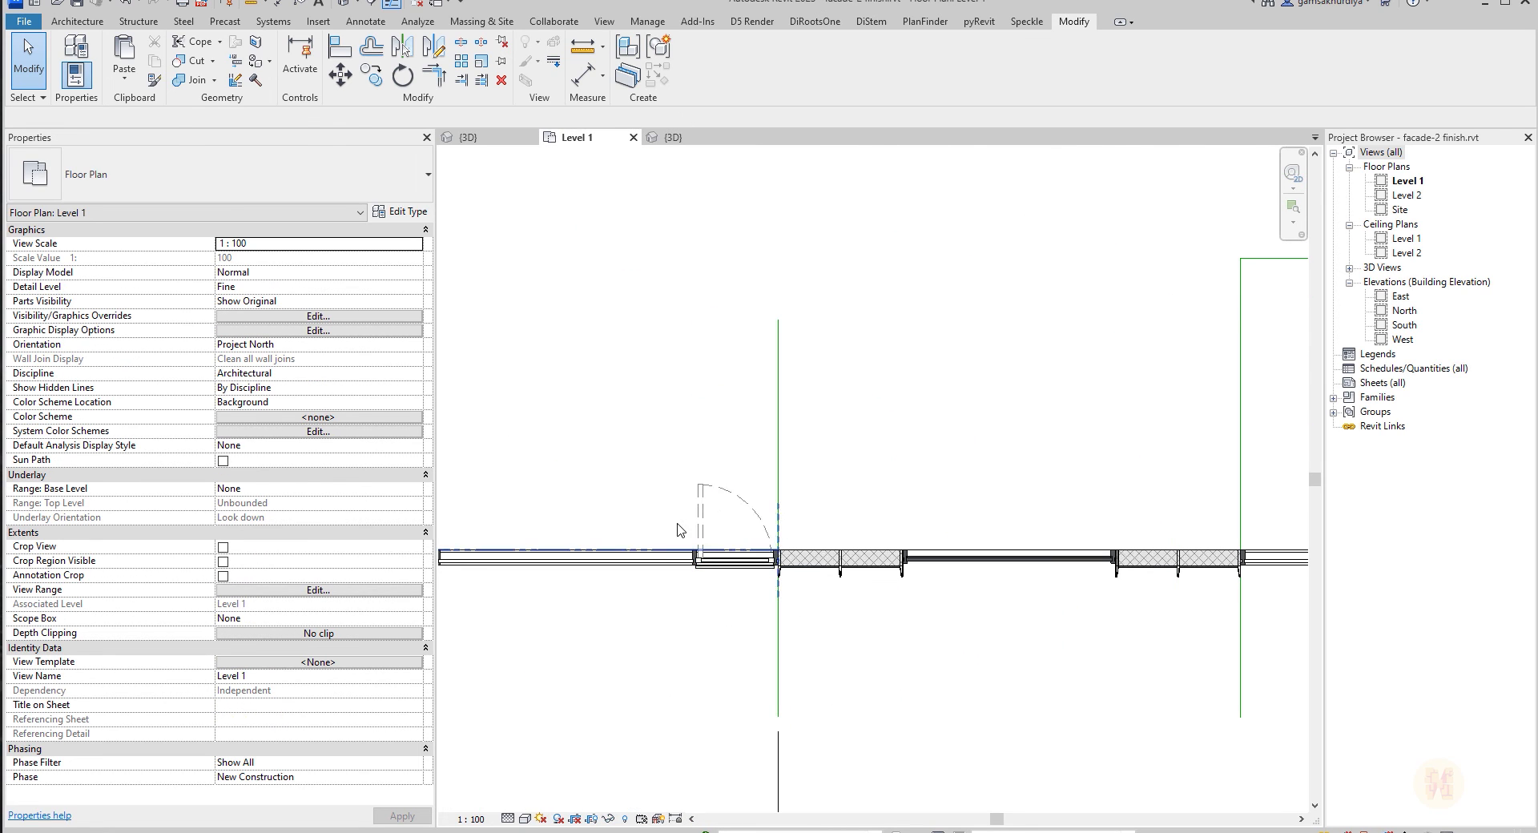
left_click(646, 563)
middle_click_drag(685, 631, 889, 602)
left_click(889, 602)
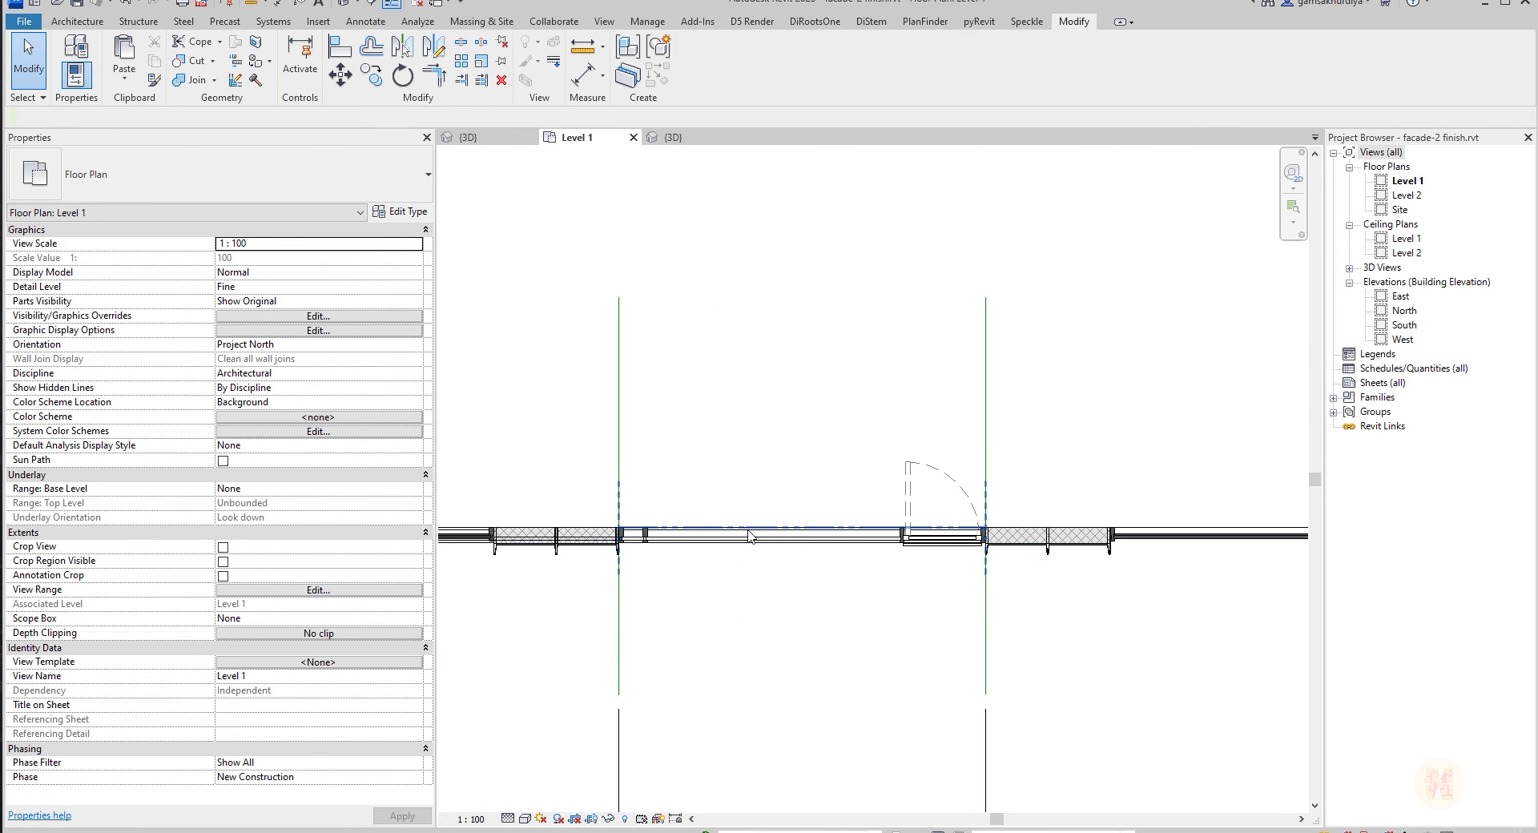
left_click(751, 537)
middle_click_drag(1072, 419, 487, 669)
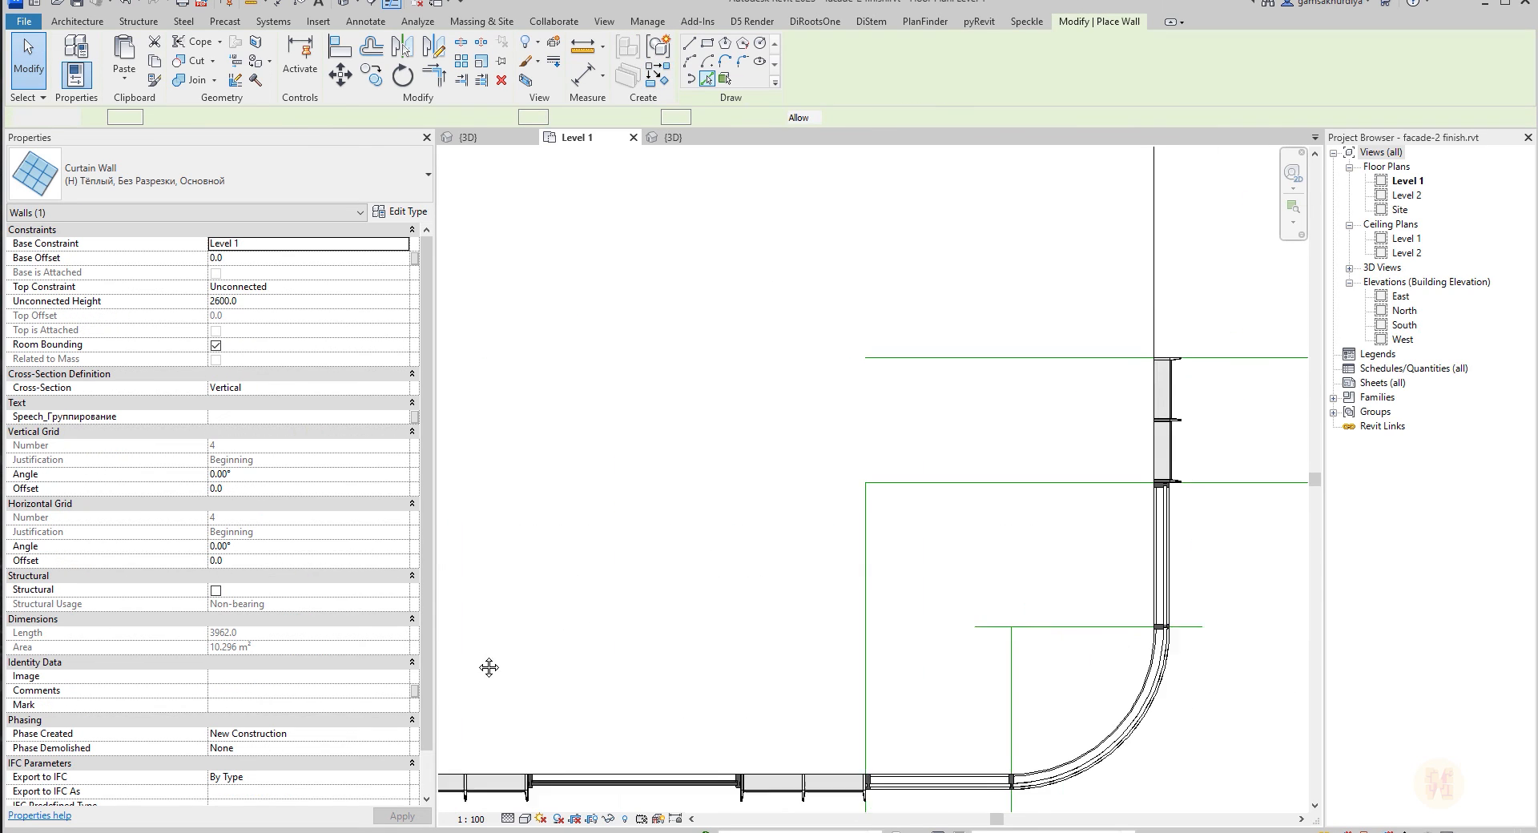
middle_click_drag(971, 466, 618, 570)
middle_click_drag(855, 404, 824, 508)
scroll(768, 547, "up", 2)
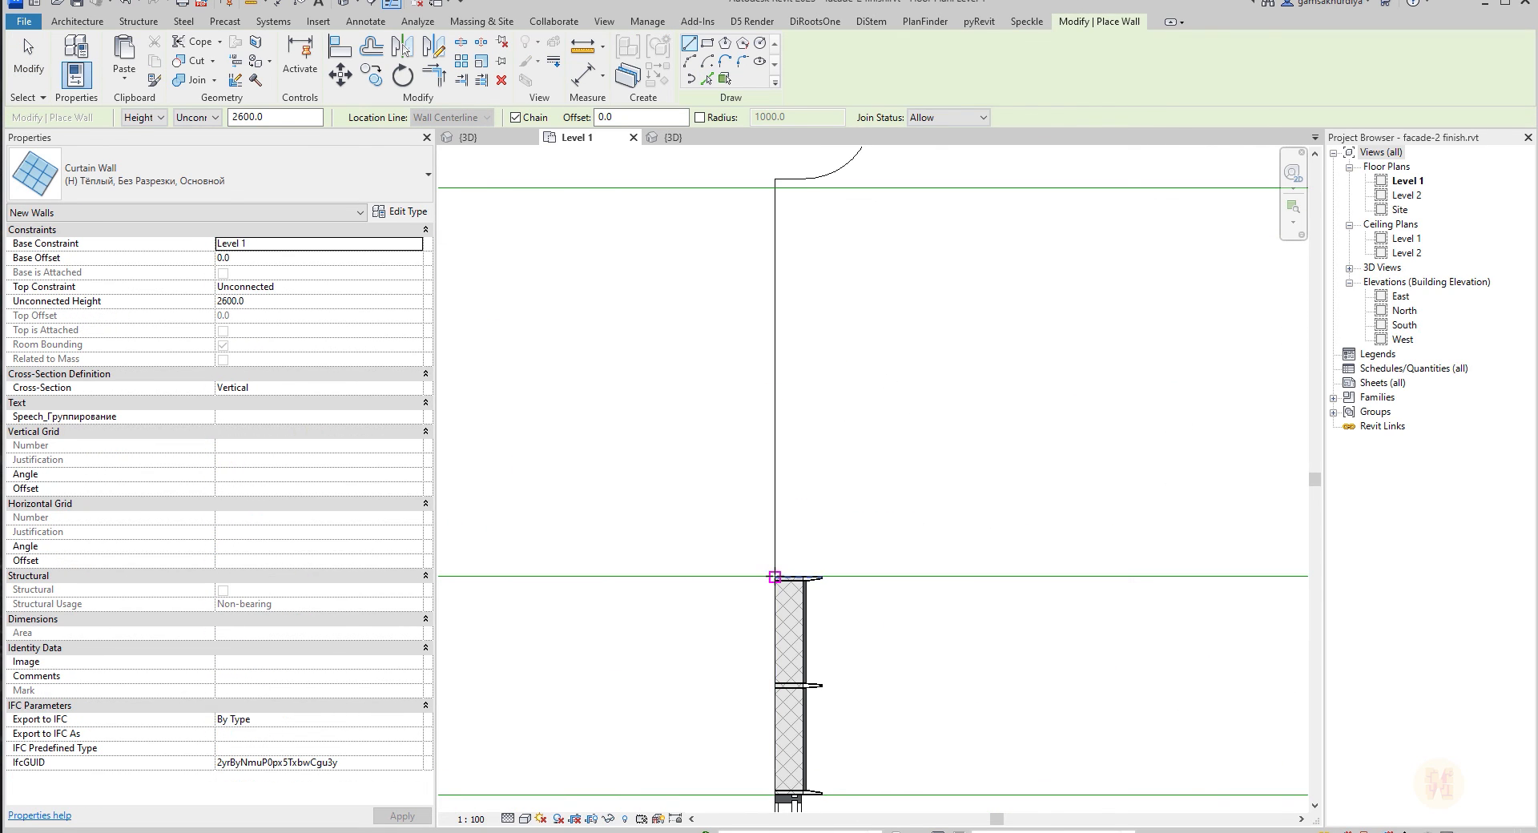
left_click(774, 575)
middle_click_drag(765, 437, 764, 568)
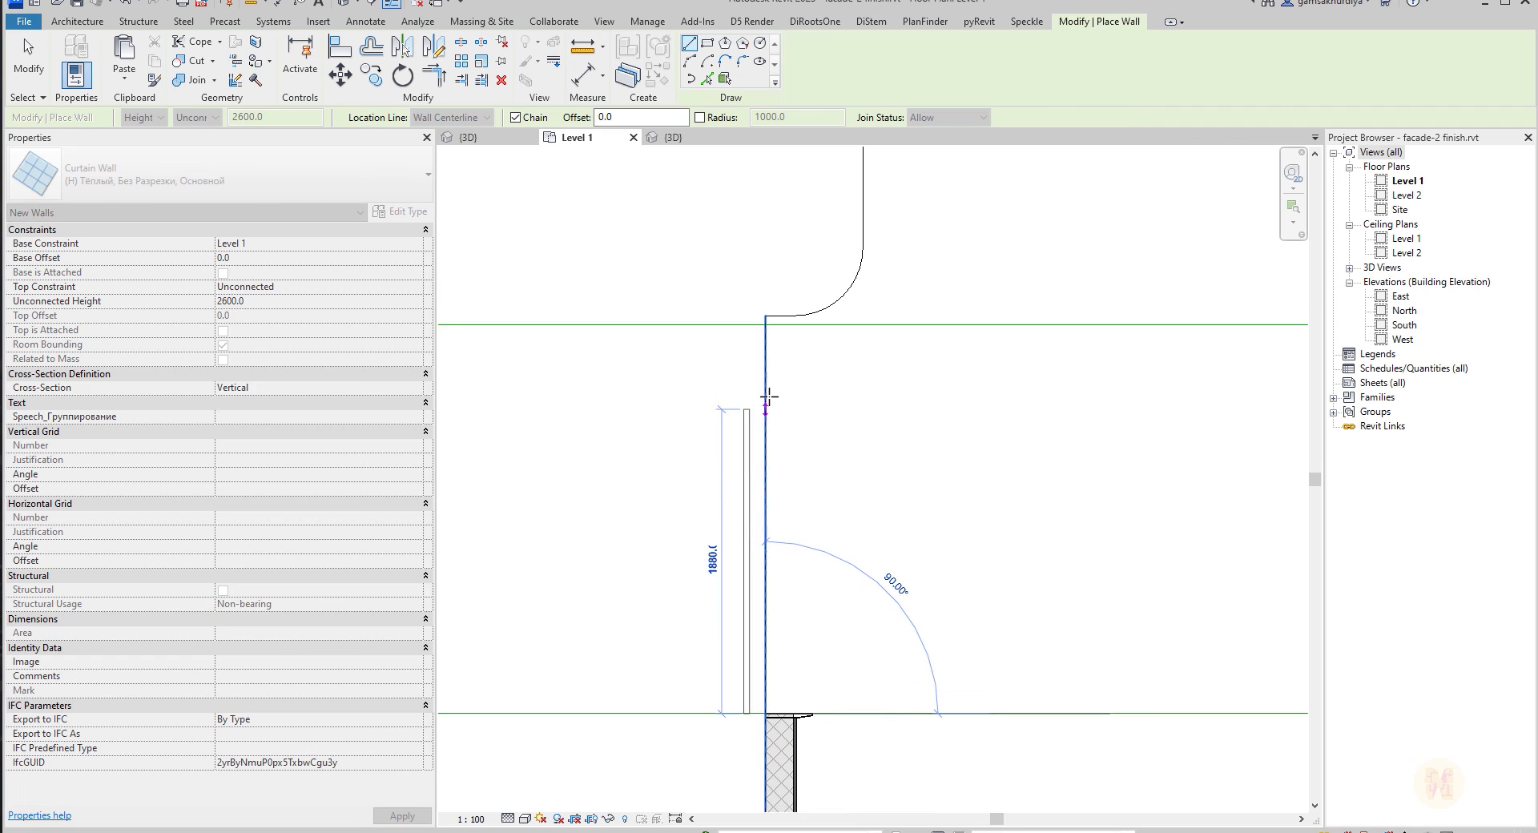
middle_click_drag(766, 287, 765, 324)
key("Escape")
key("Escape")
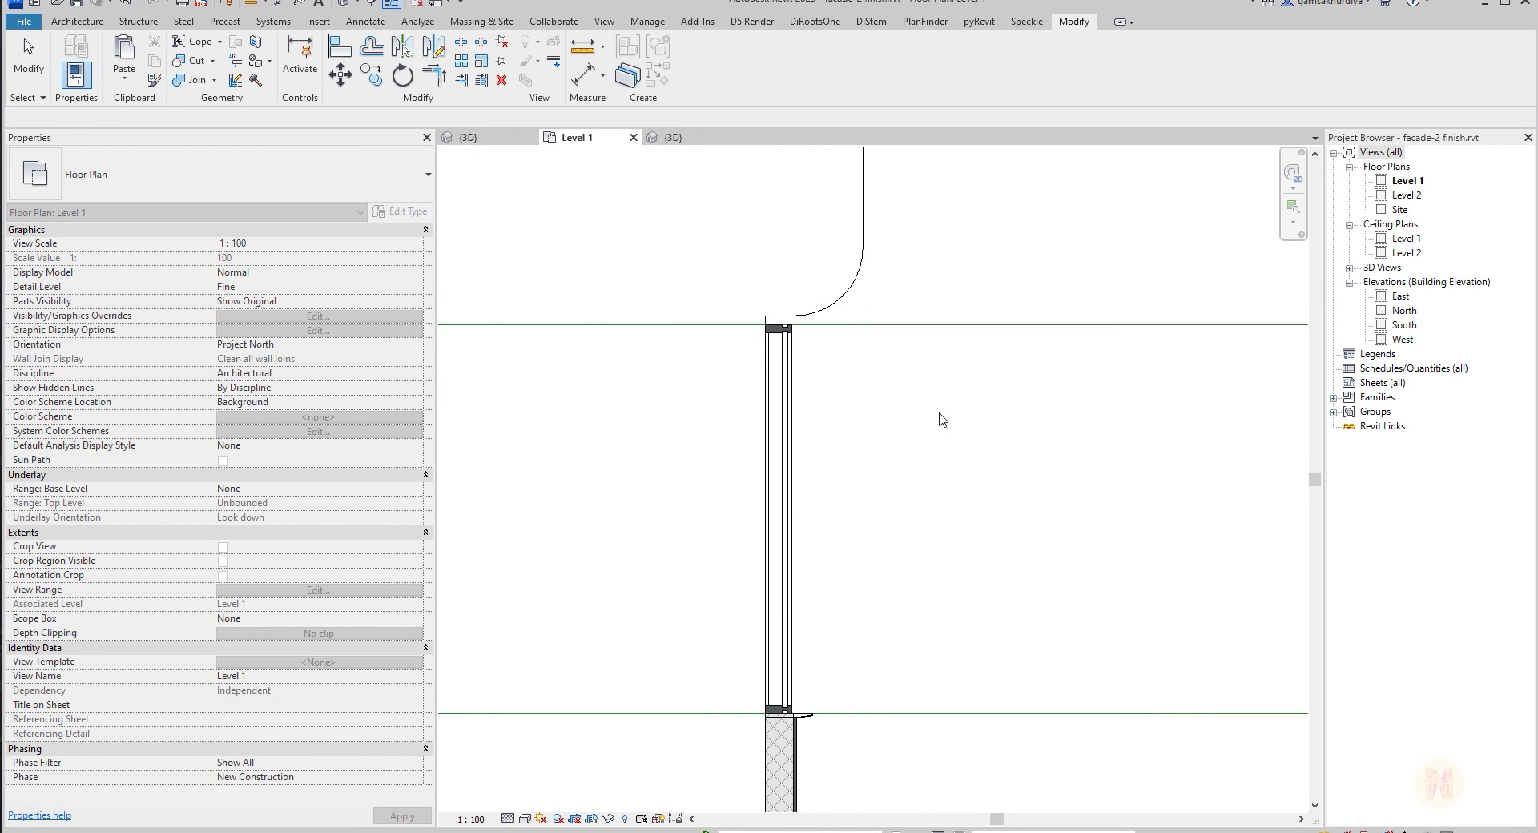
Try to rotate a copy of the front facade's 3960, 166 panel onto the side facade about the corner of the two reference lines.
left_click(668, 137)
scroll(940, 522, "down", 1)
middle_click_drag(1069, 503, 982, 390, "shift")
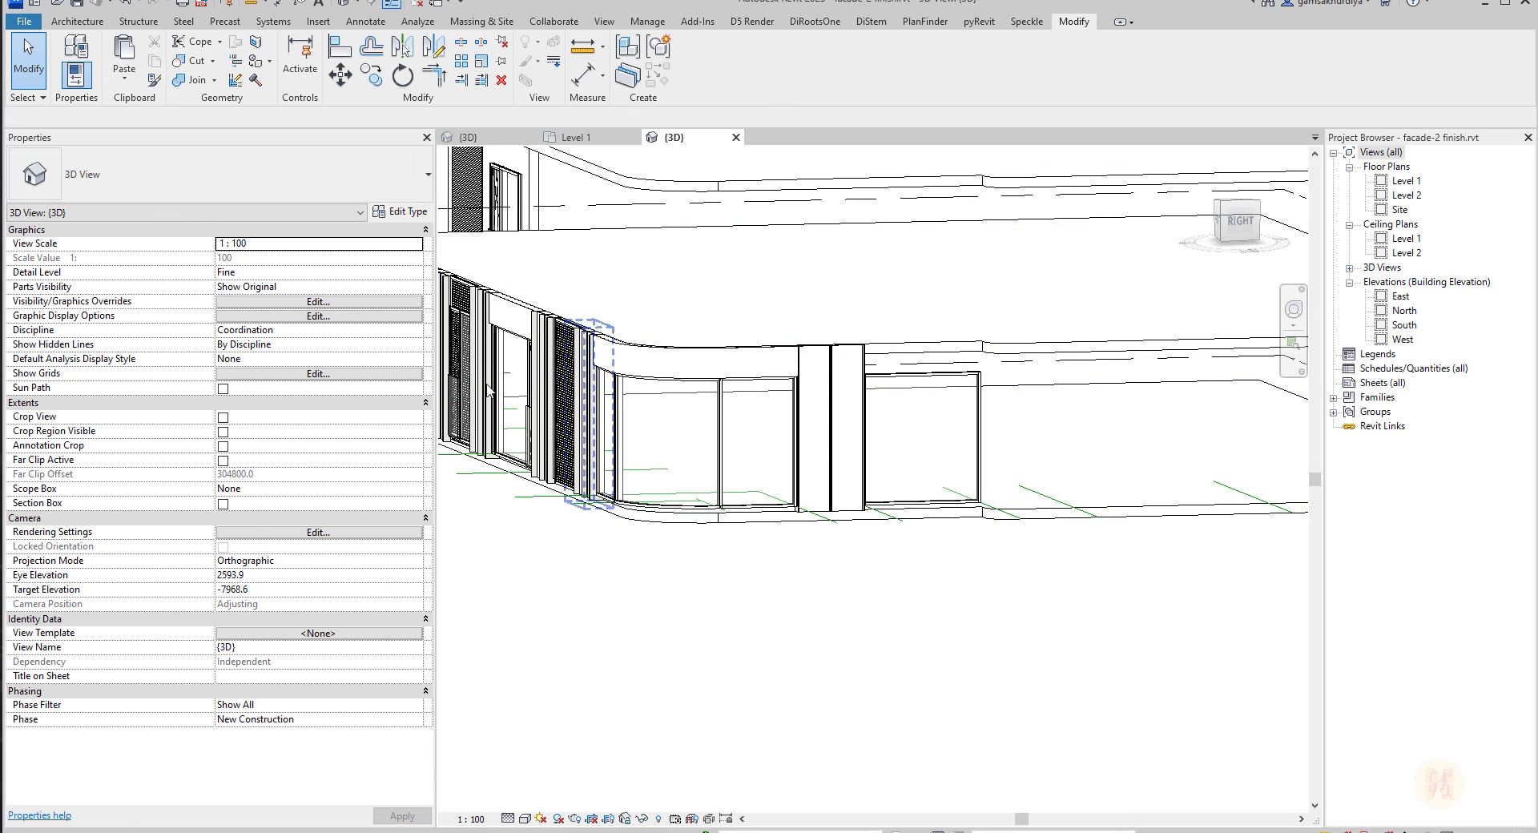
left_click(513, 316)
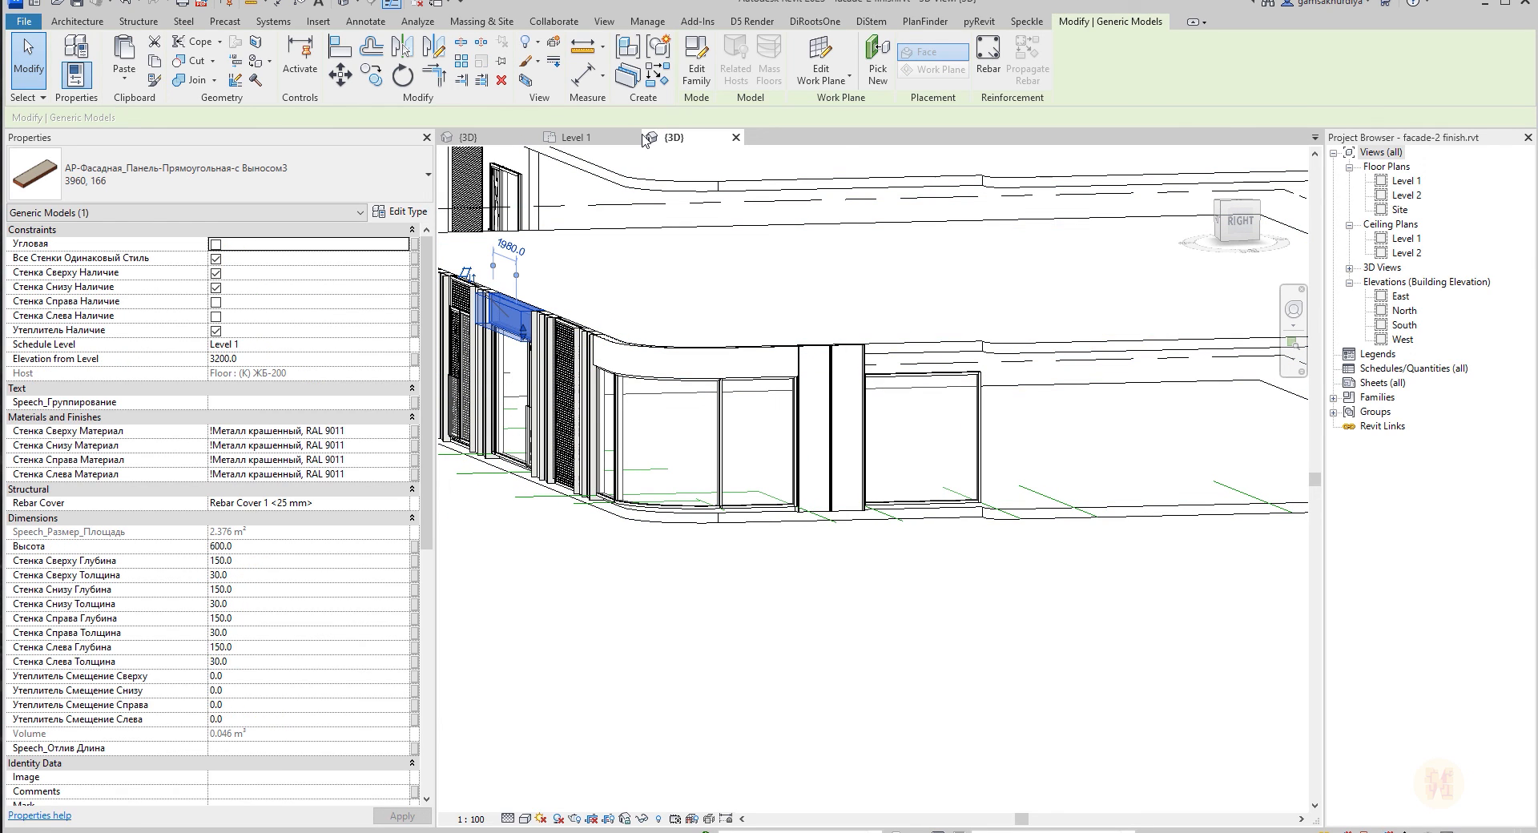
left_click(575, 137)
scroll(850, 471, "down", 2)
middle_click_drag(851, 557, 943, 320)
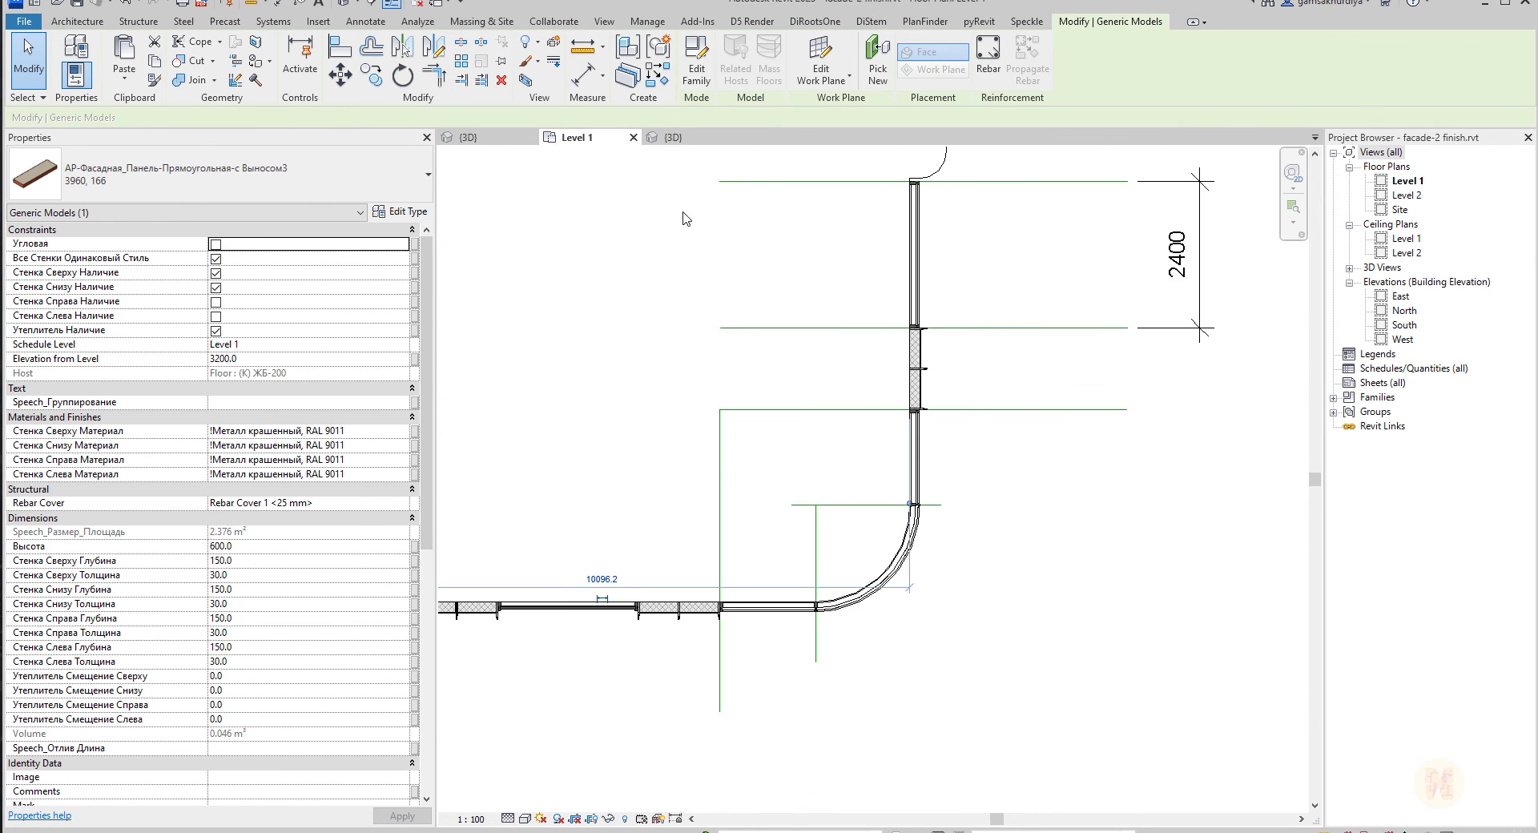
left_click(407, 76)
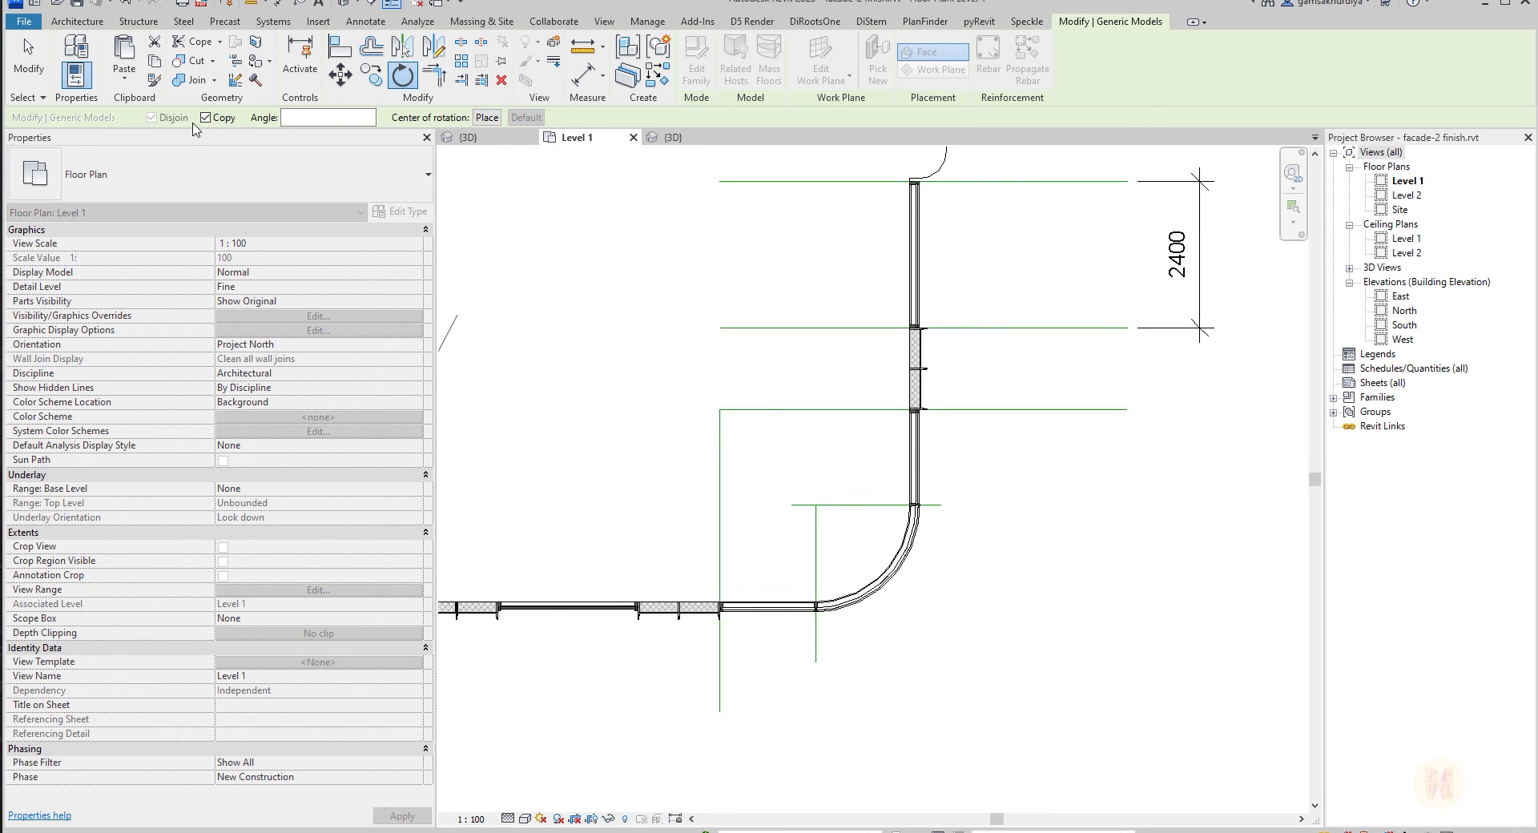
left_click(719, 409)
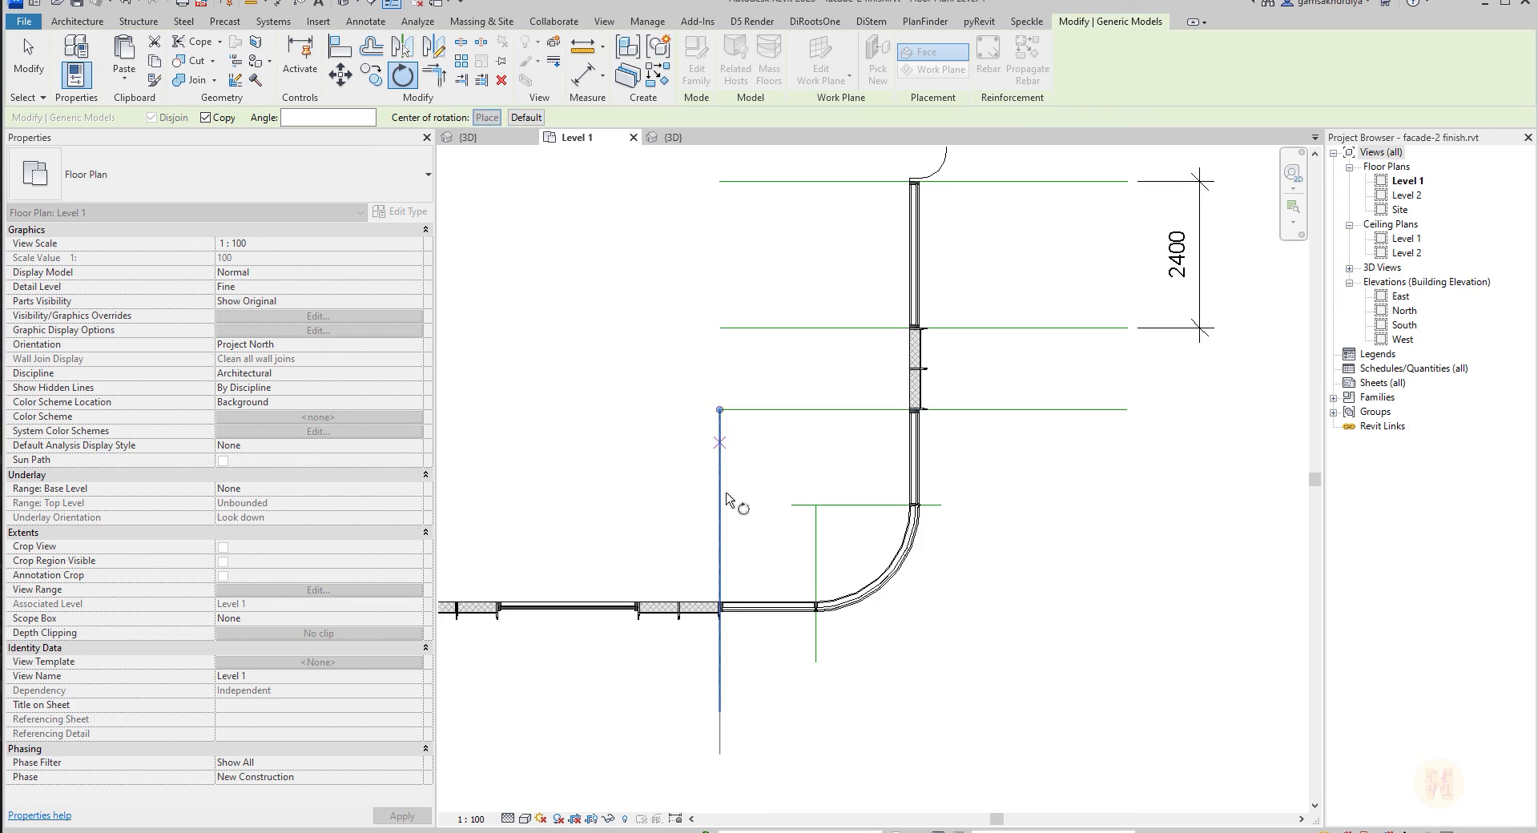
left_click(719, 561)
left_click(823, 411)
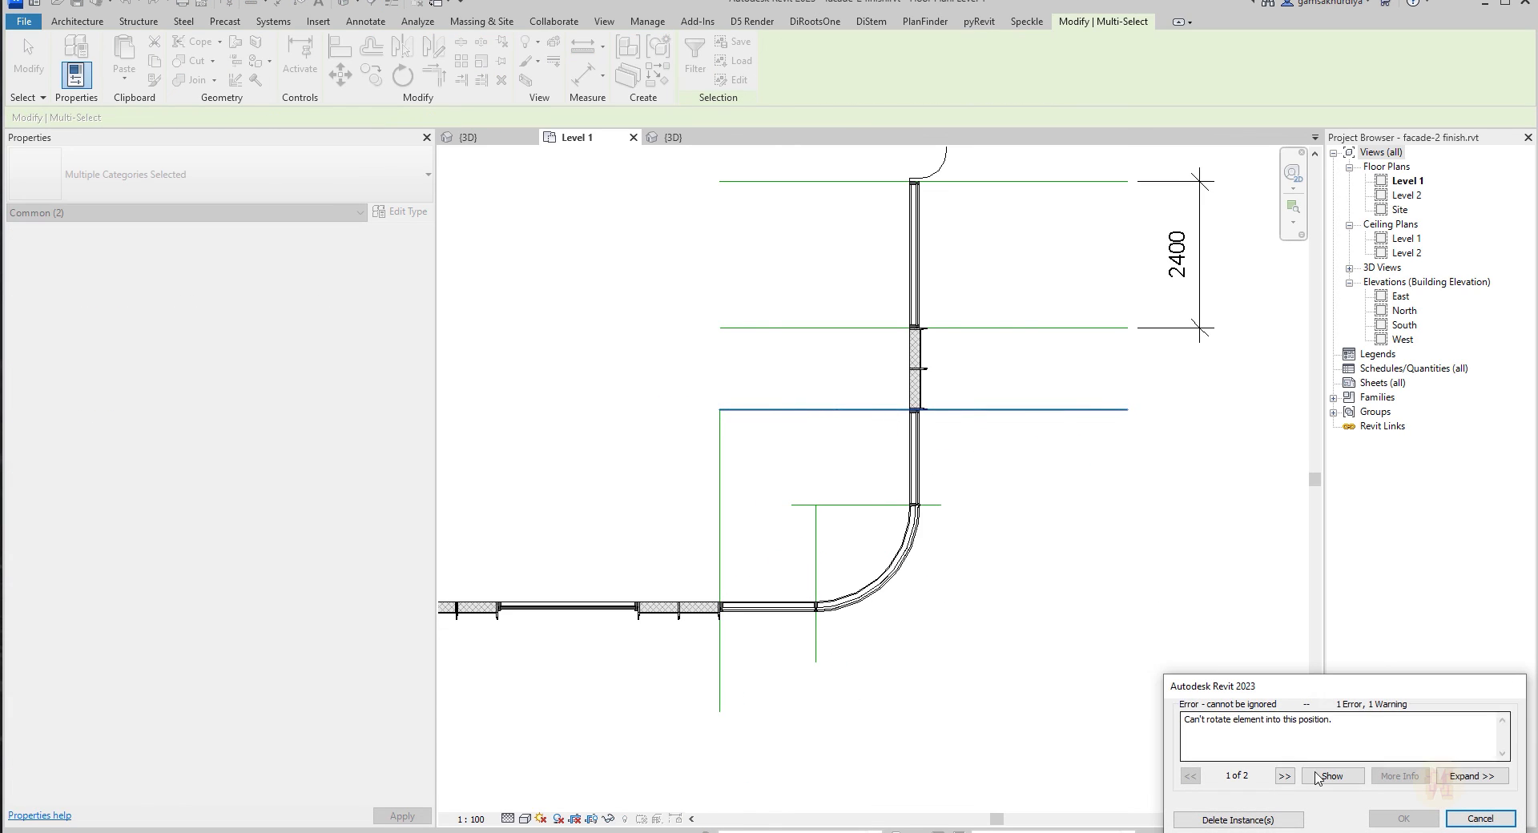
left_click(1258, 819)
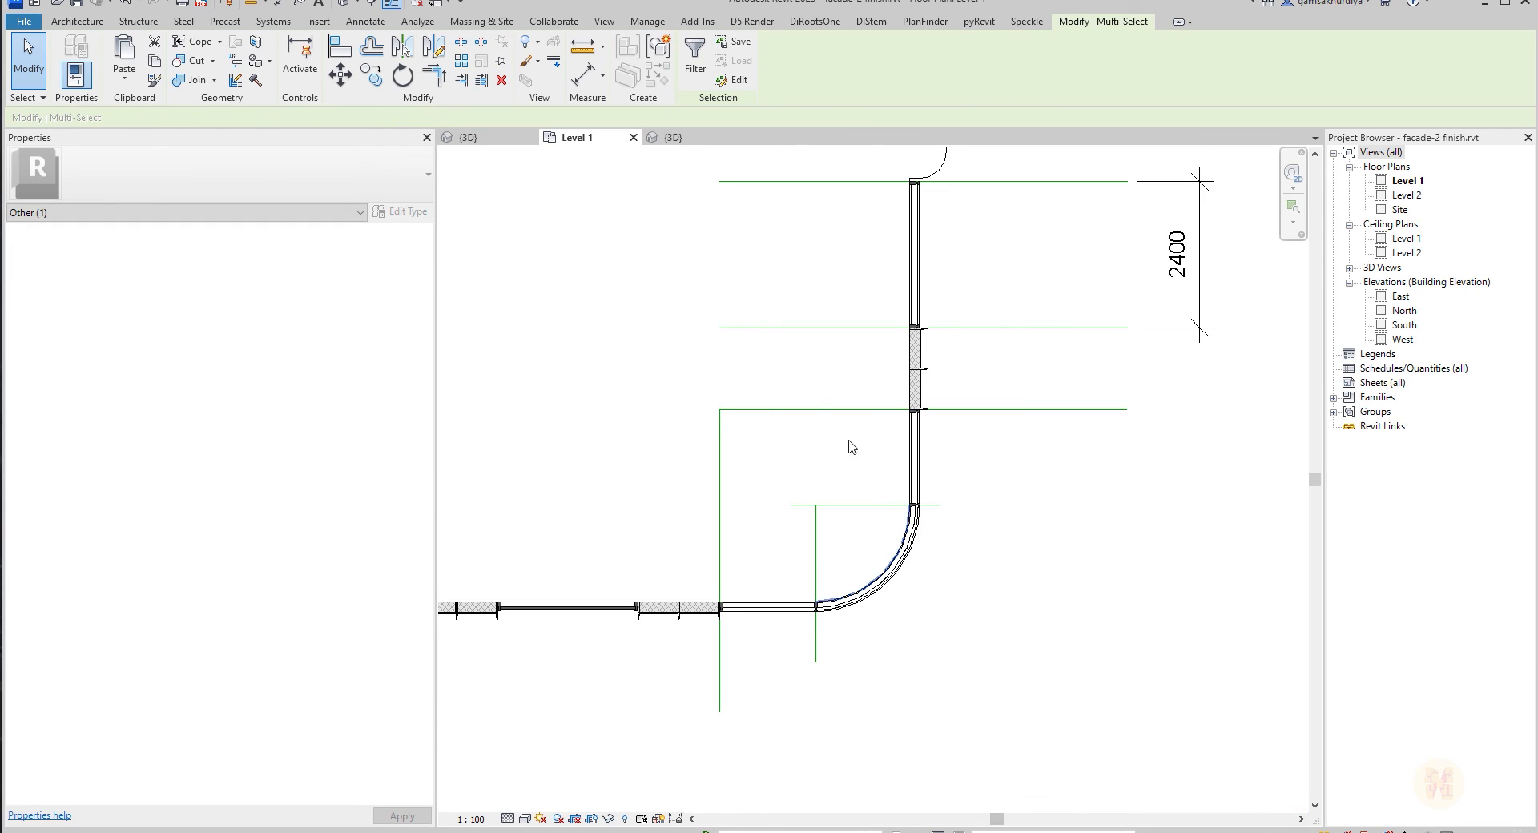
Copy the 3960, 166 panel above the front door glazing to the free space beyond the rounded corner.
left_click(672, 137)
scroll(934, 452, "down", 3)
middle_click_drag(903, 618, 1041, 545, "shift")
scroll(1040, 546, "down", 2)
middle_click_drag(1154, 528, 917, 567, "shift")
scroll(952, 503, "up", 3)
left_click(867, 509)
middle_click_drag(867, 508, 869, 538, "shift")
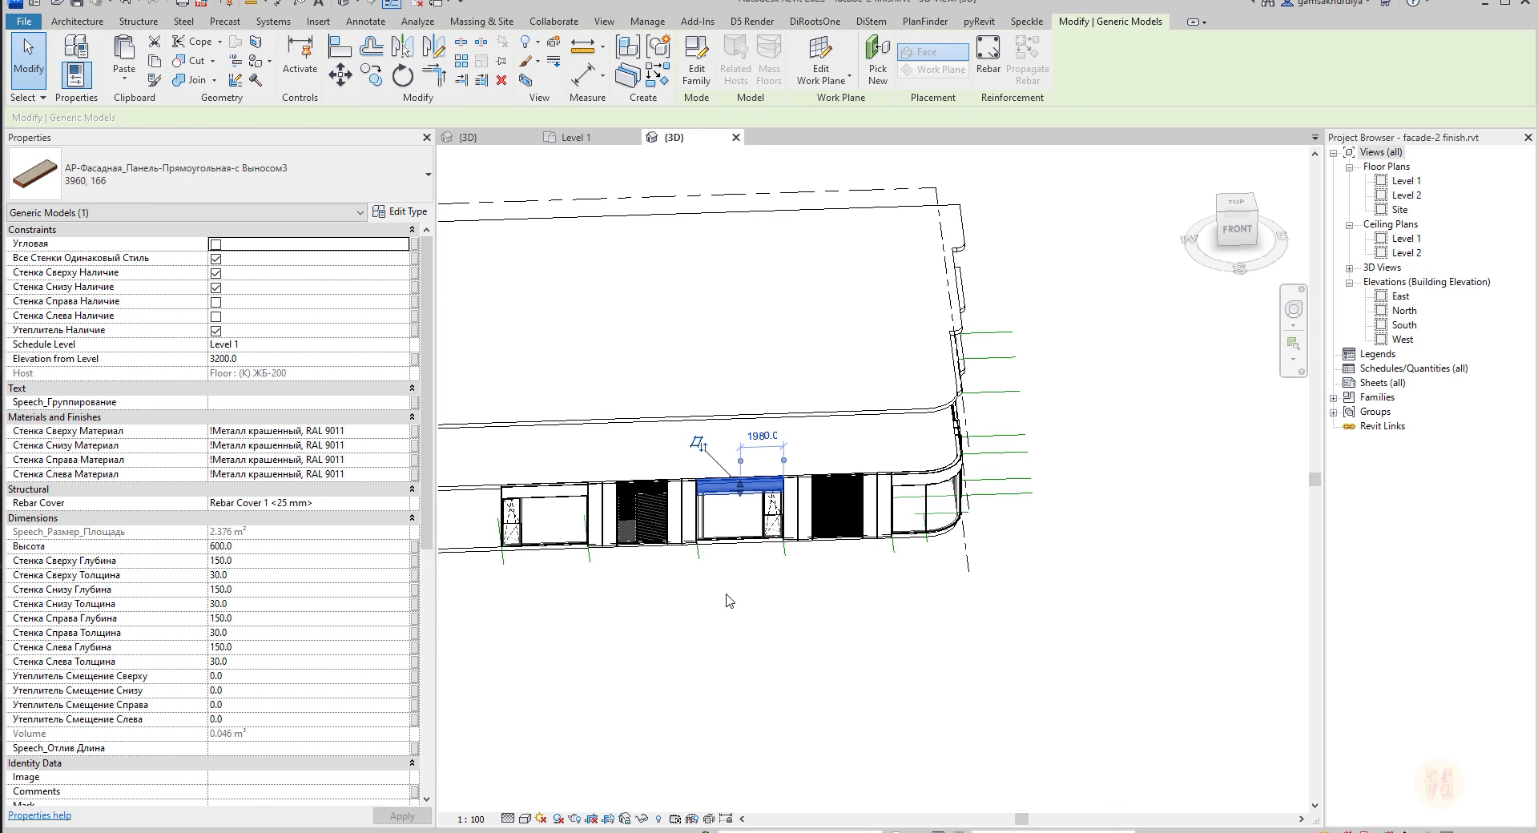
left_click(381, 76)
left_click(756, 622)
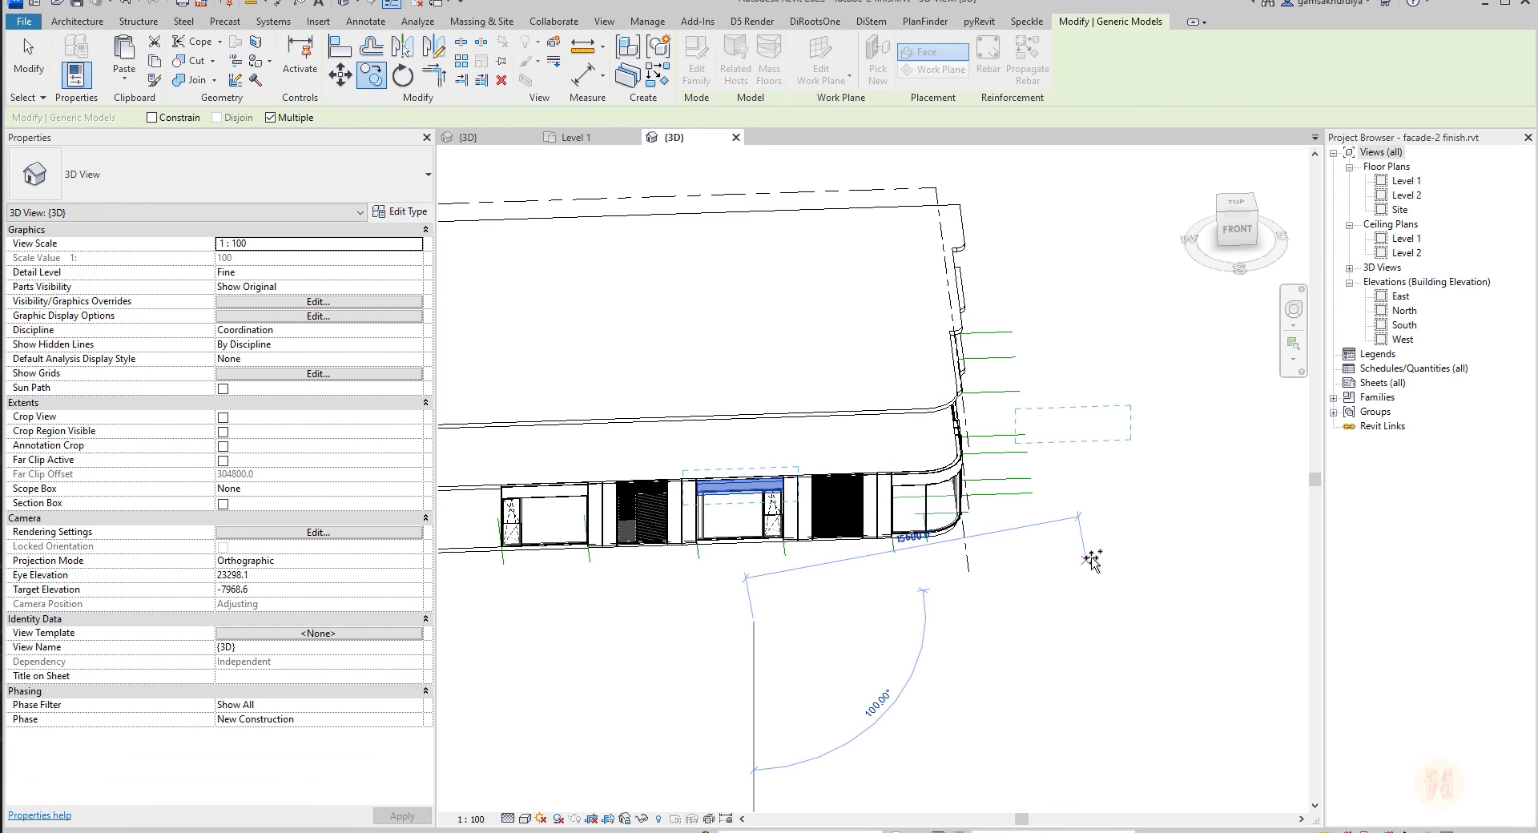
left_click(1085, 560)
key("Escape")
key("Escape")
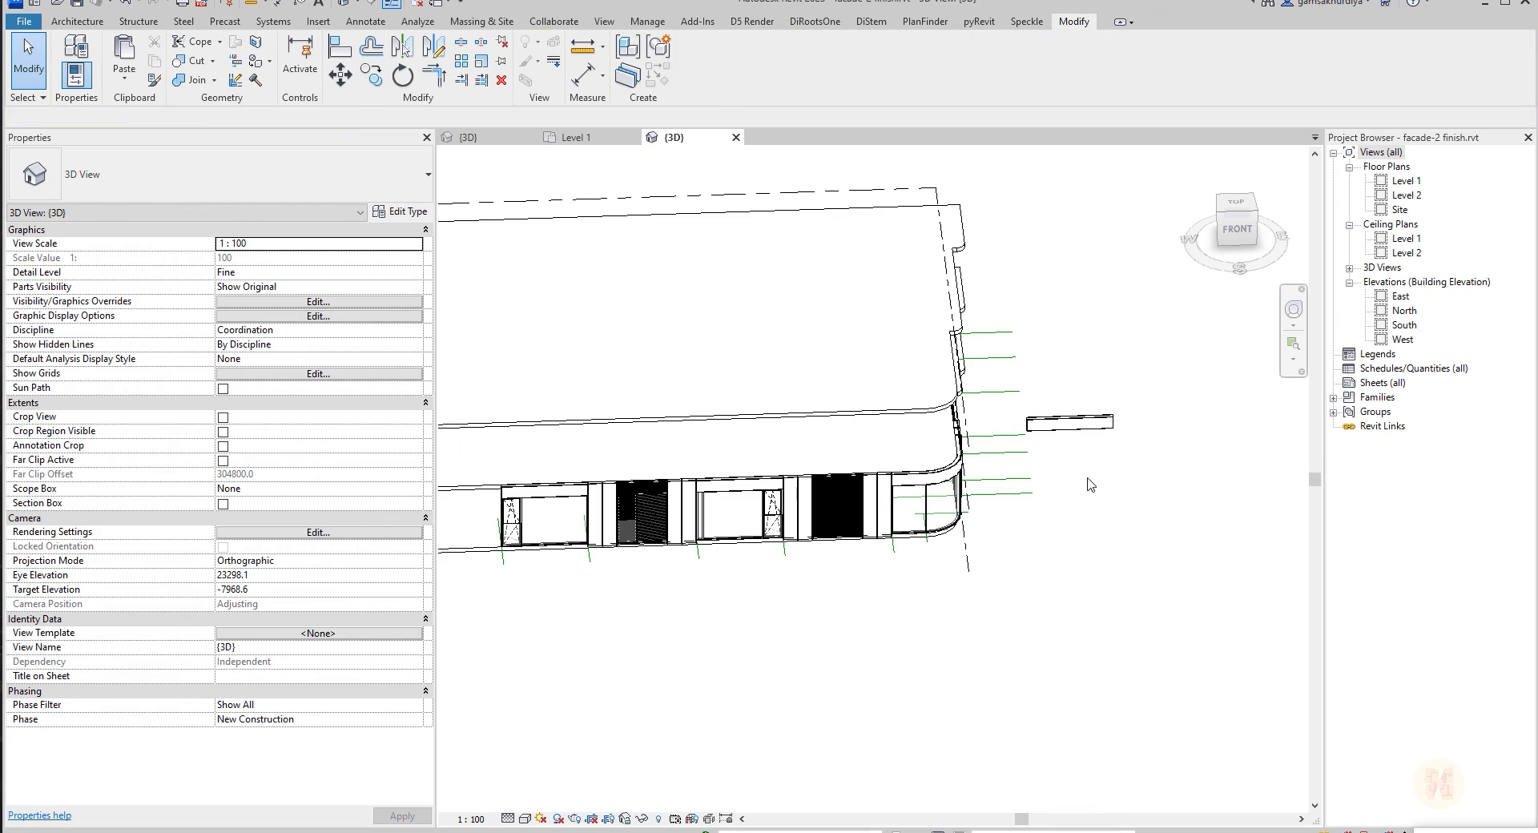
middle_click_drag(1128, 473, 1111, 576, "shift")
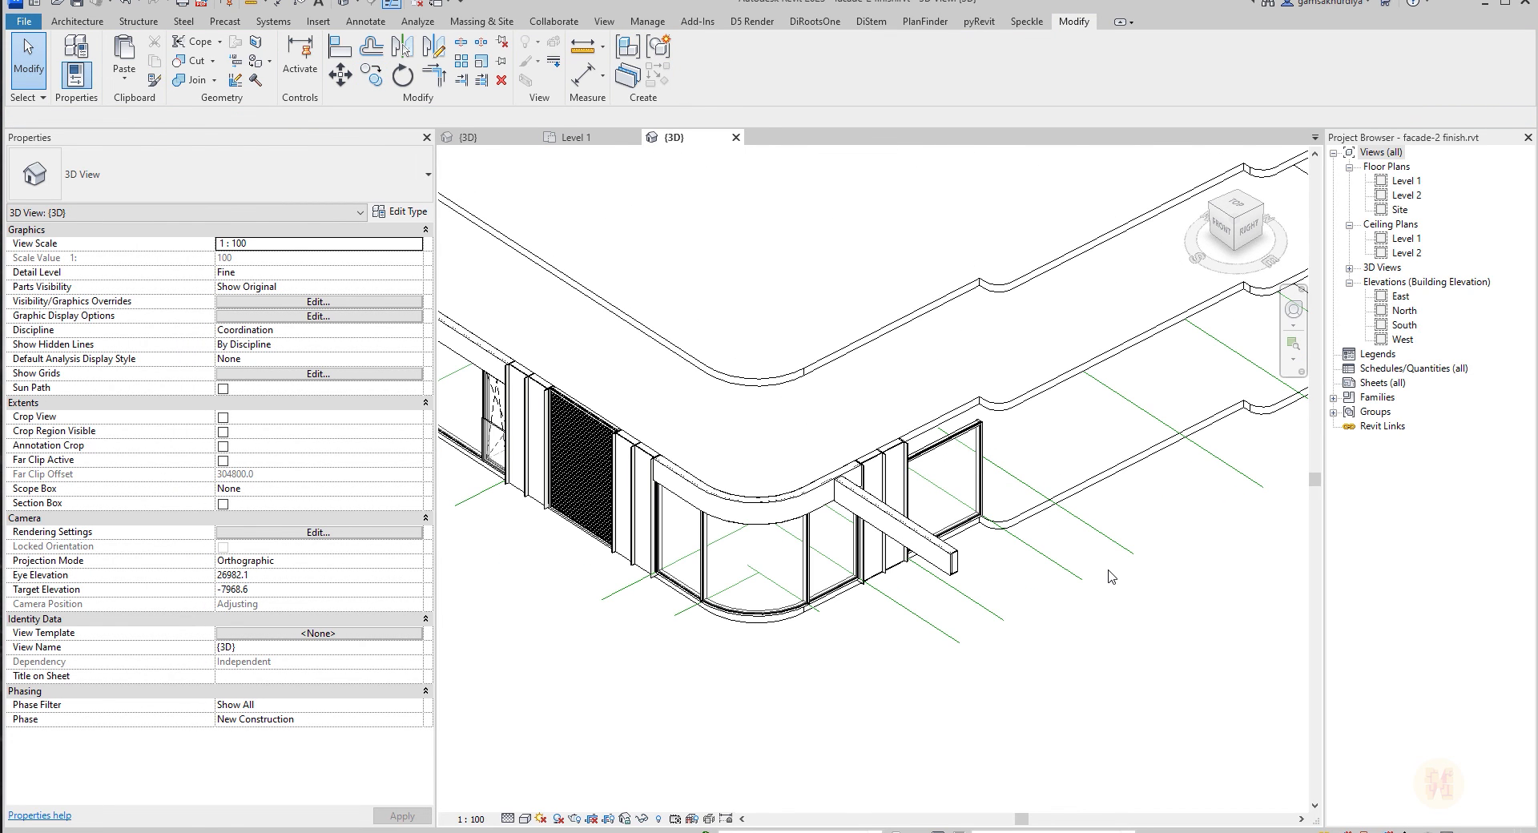
key("a")
key("l")
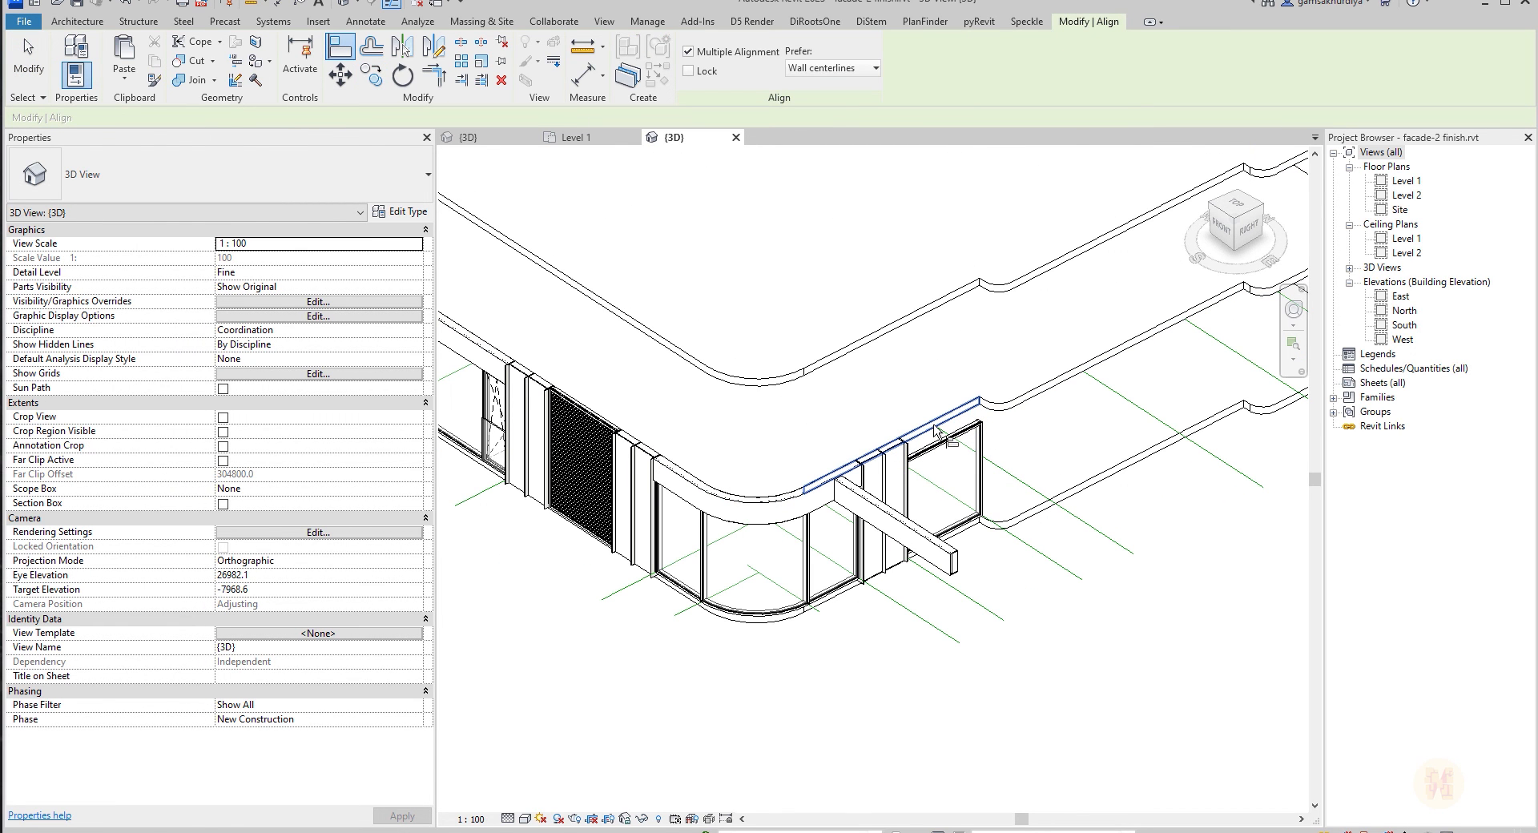
middle_click_drag(1035, 591, 628, 576, "shift")
scroll(582, 497, "up", 2)
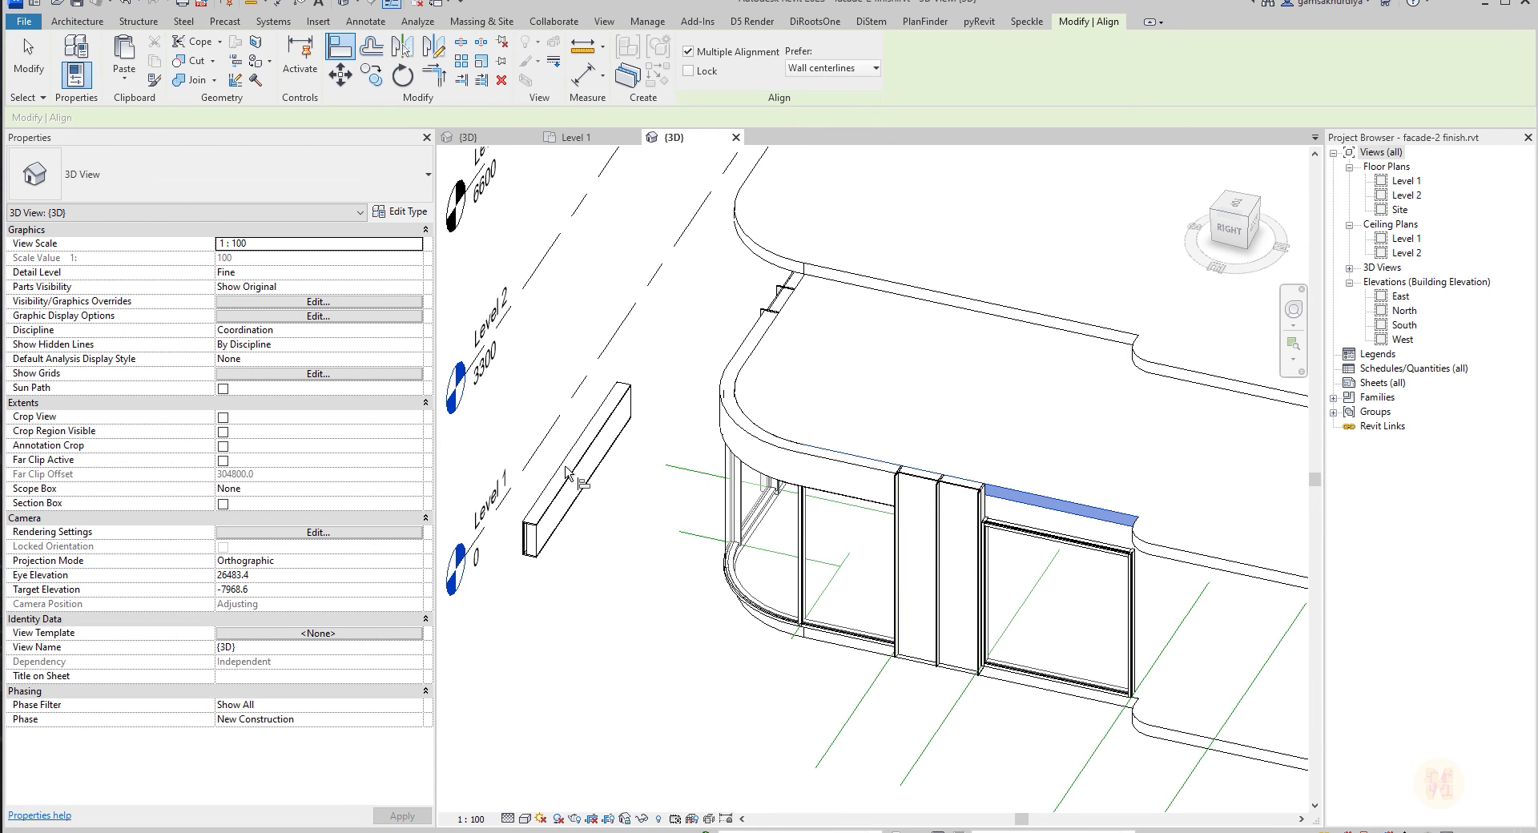
key("Escape")
Rehost the copied panel on the slab edge face above the new side glazing.
left_click(570, 474)
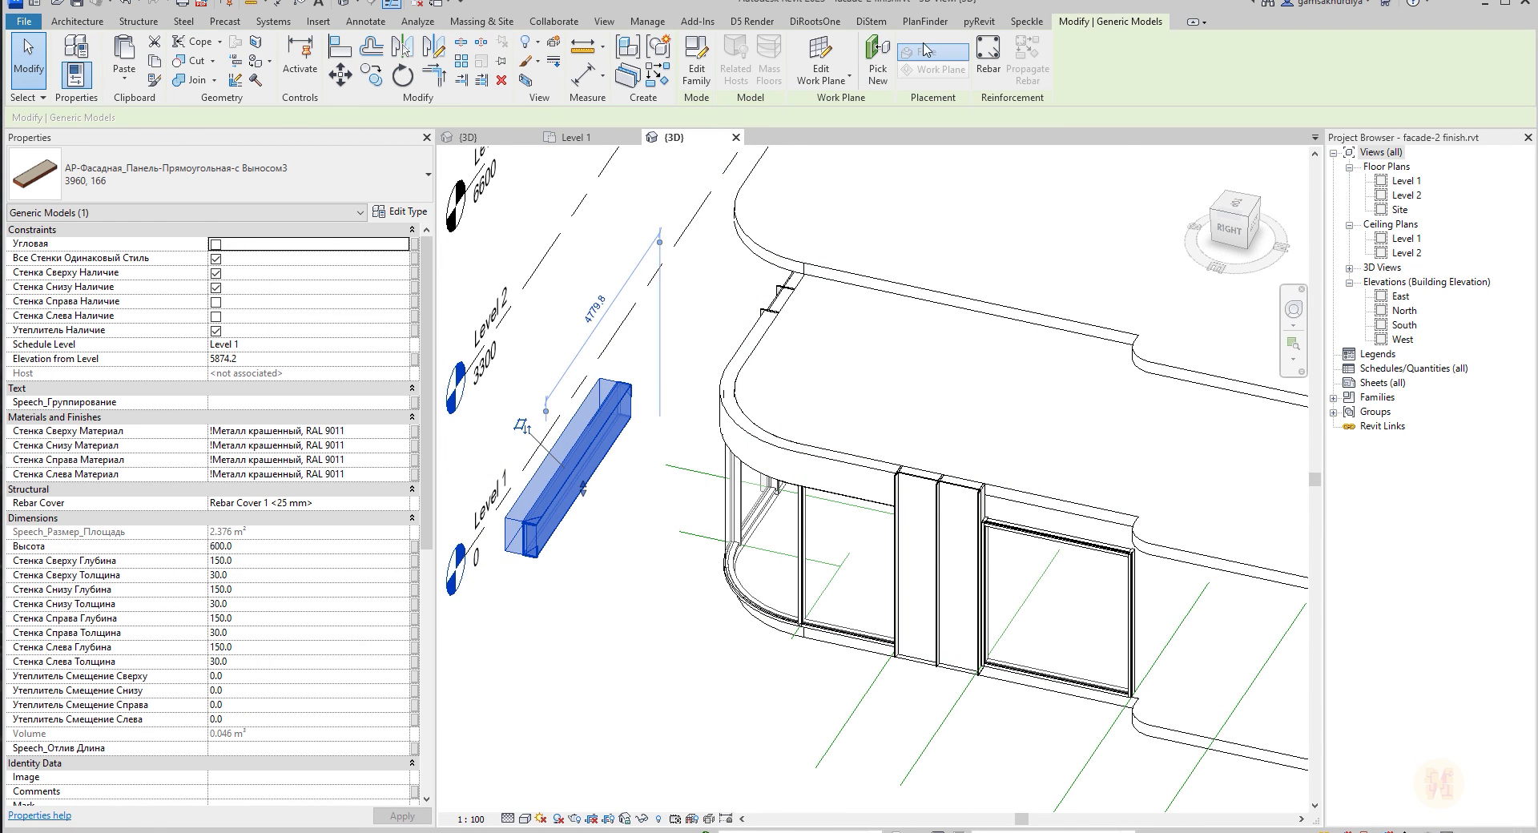
left_click(1064, 506)
key("Escape")
scroll(1021, 573, "down", 2)
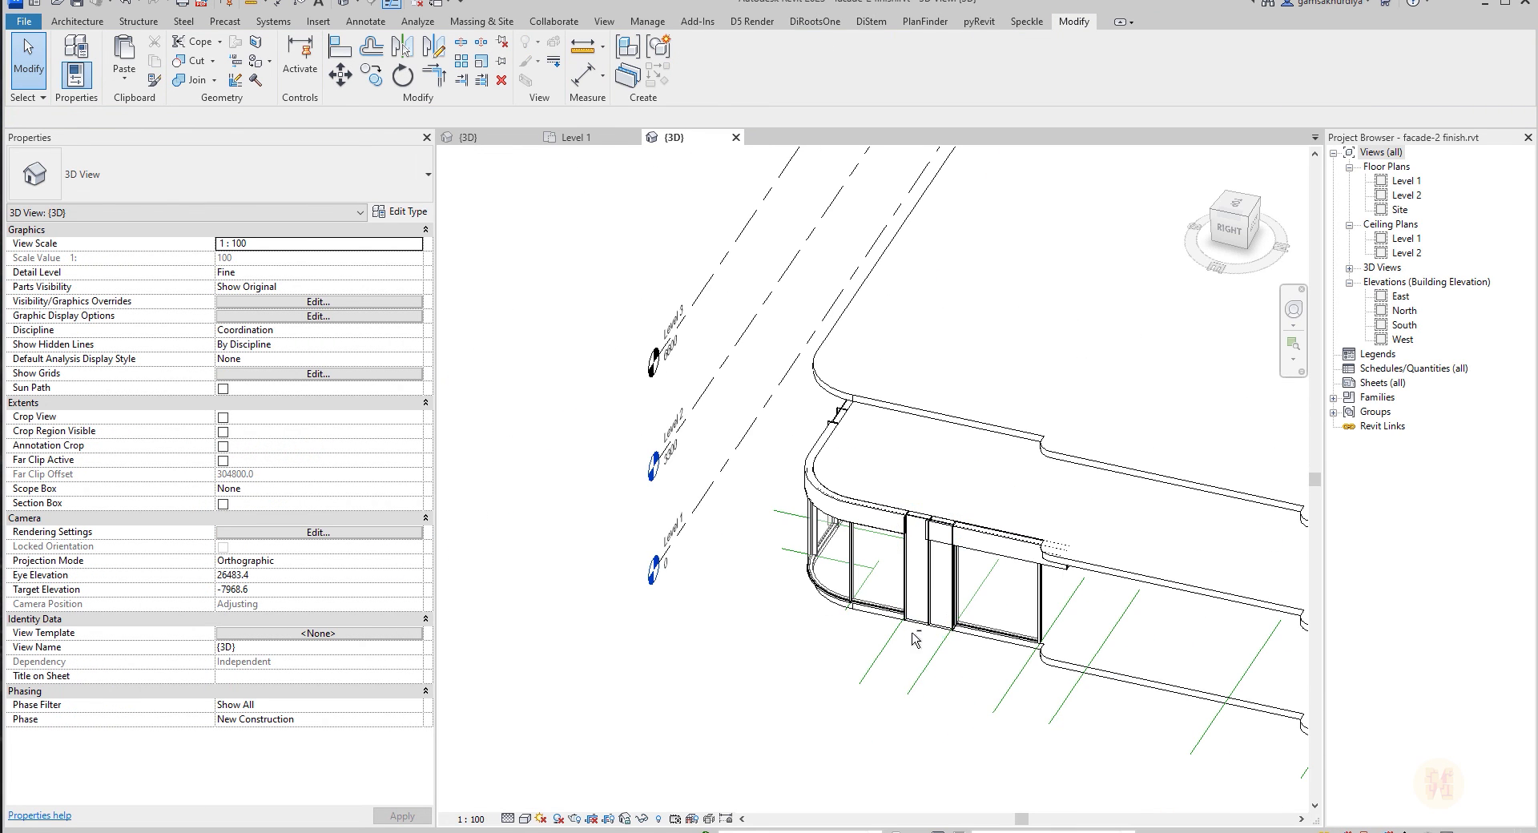
Examine the rehosted panel's length against the side glazing and the front panel in the 3D view and the Level 1 plan.
middle_click_drag(1021, 573, 839, 664, "shift")
scroll(923, 472, "up", 2)
left_click(863, 454)
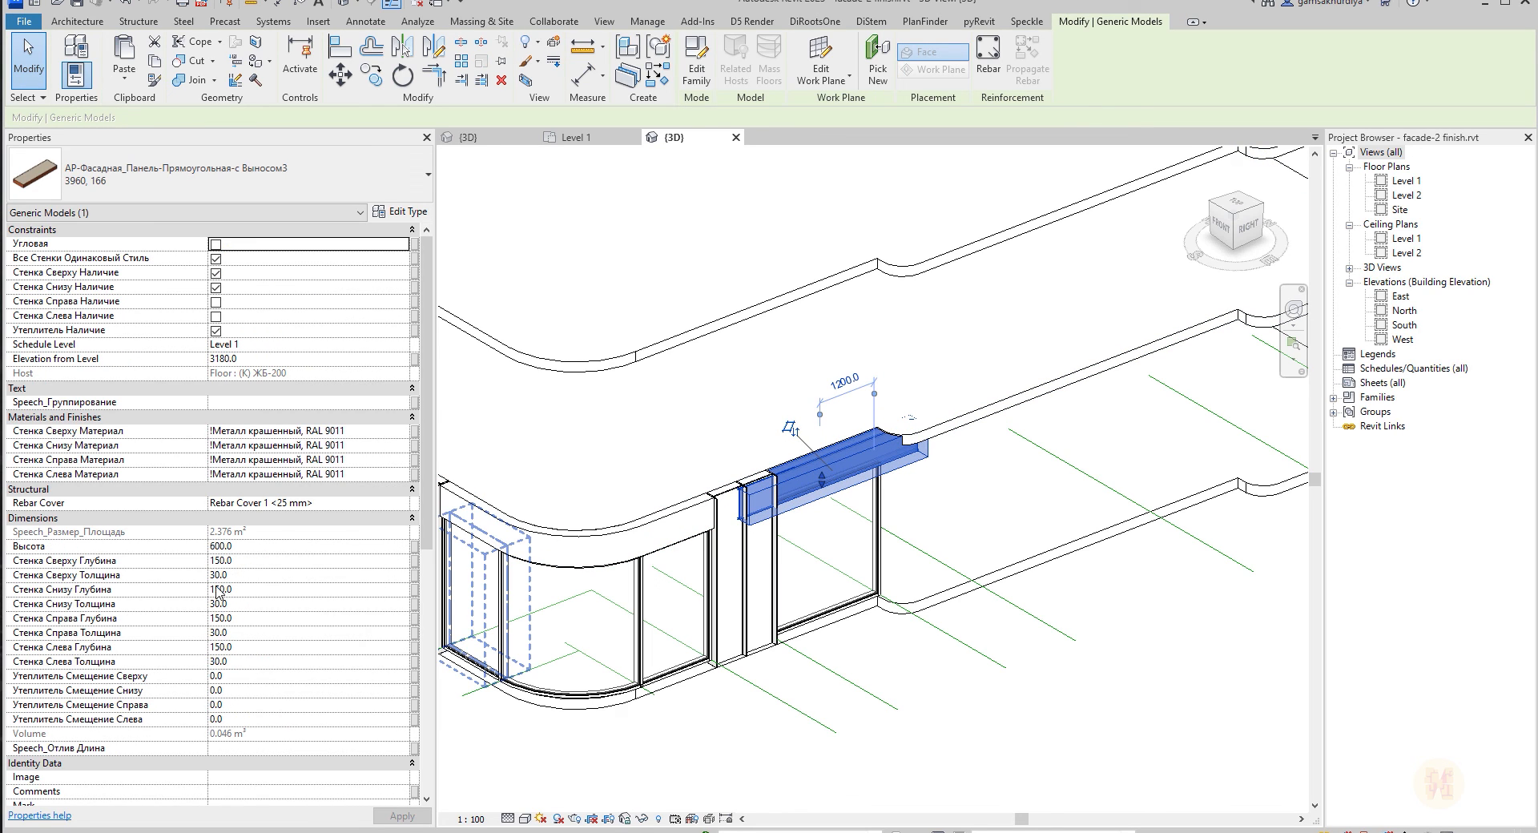
middle_click_drag(922, 543, 1421, 561)
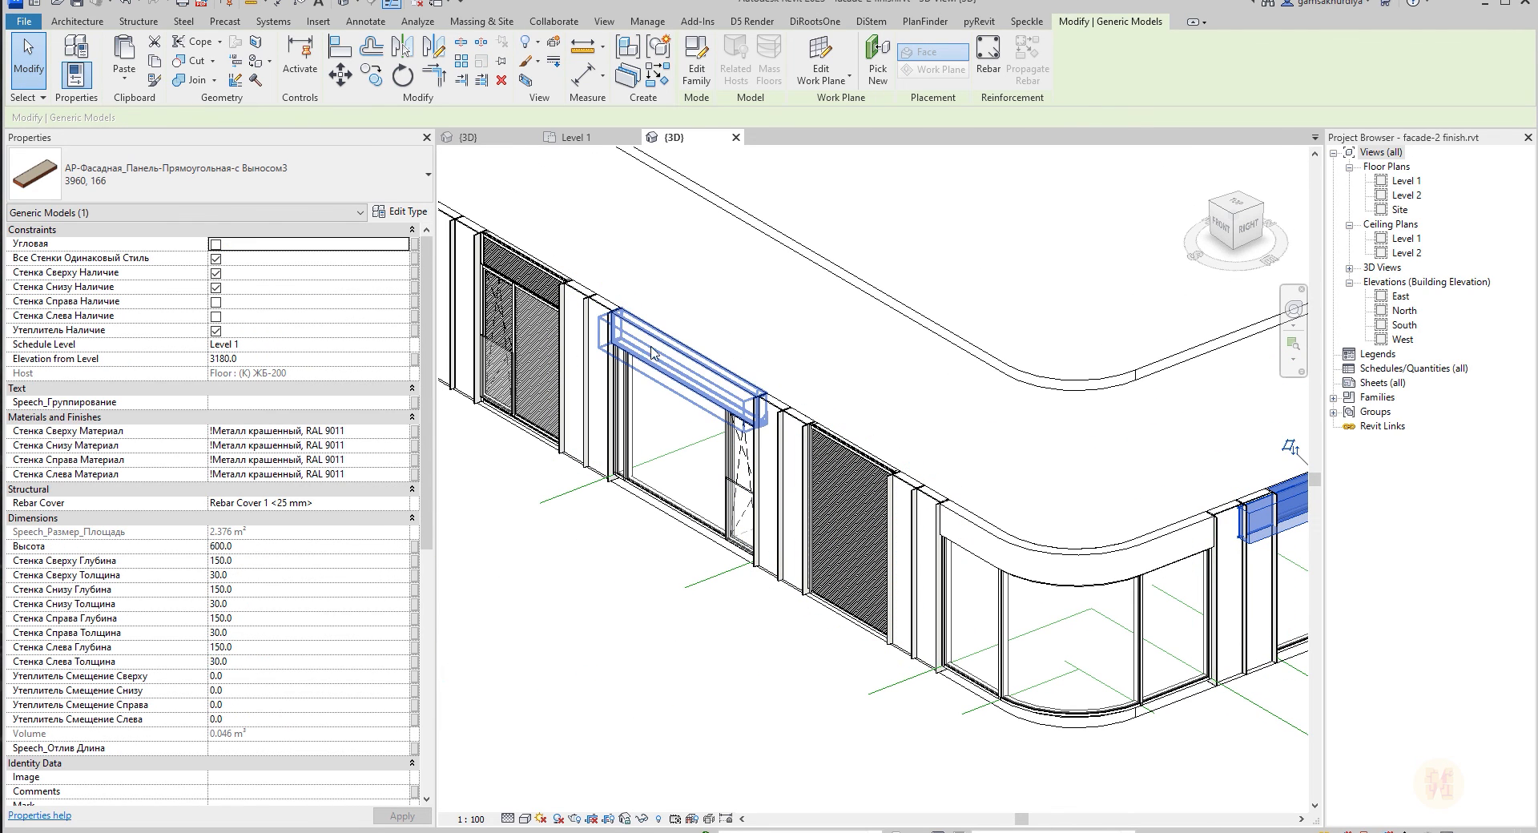
middle_click_drag(923, 573, 478, 552)
scroll(912, 464, "up", 2)
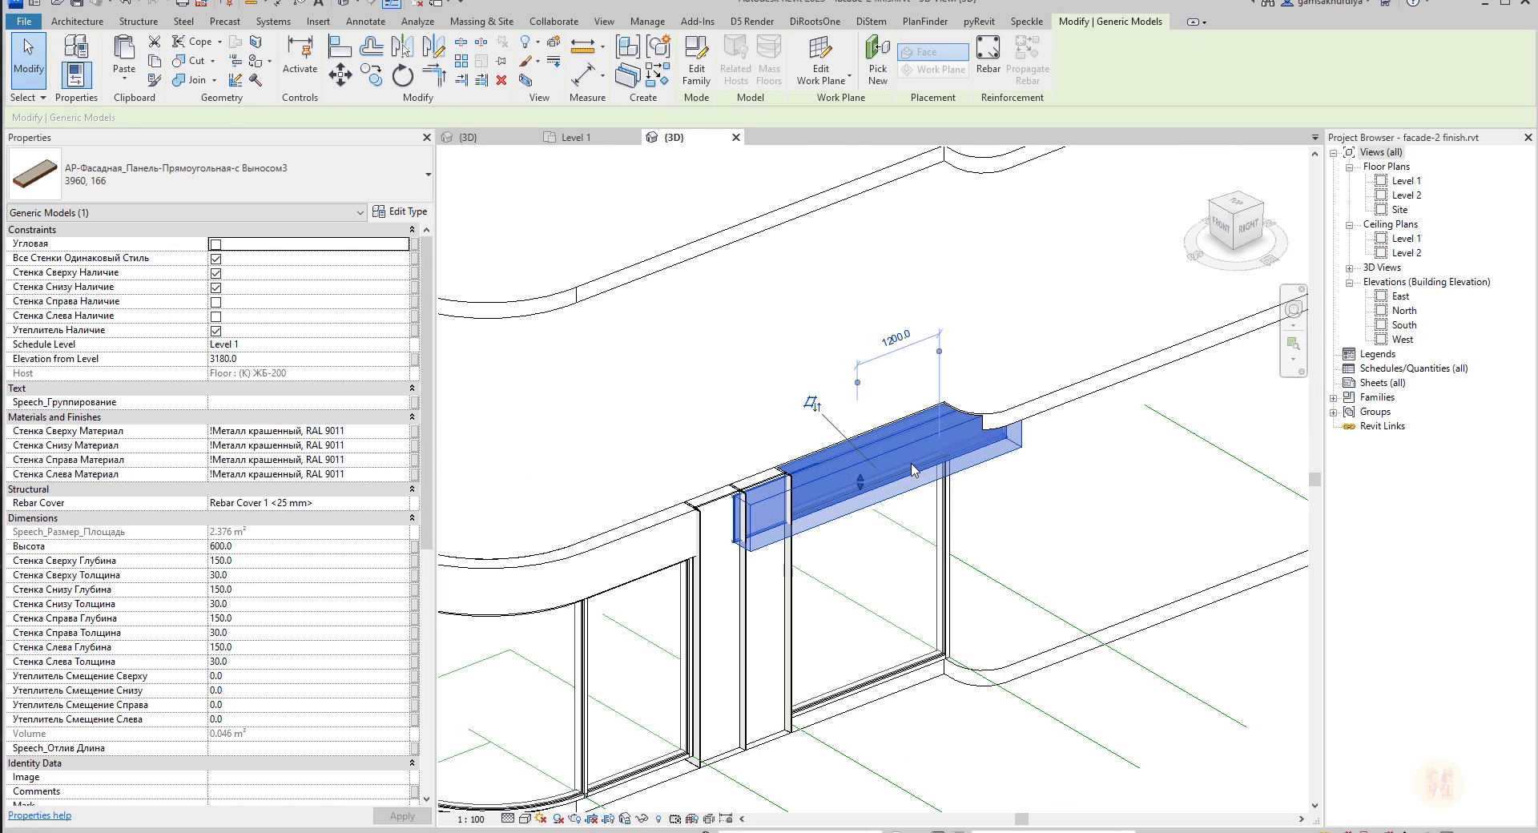
scroll(913, 470, "up", 1)
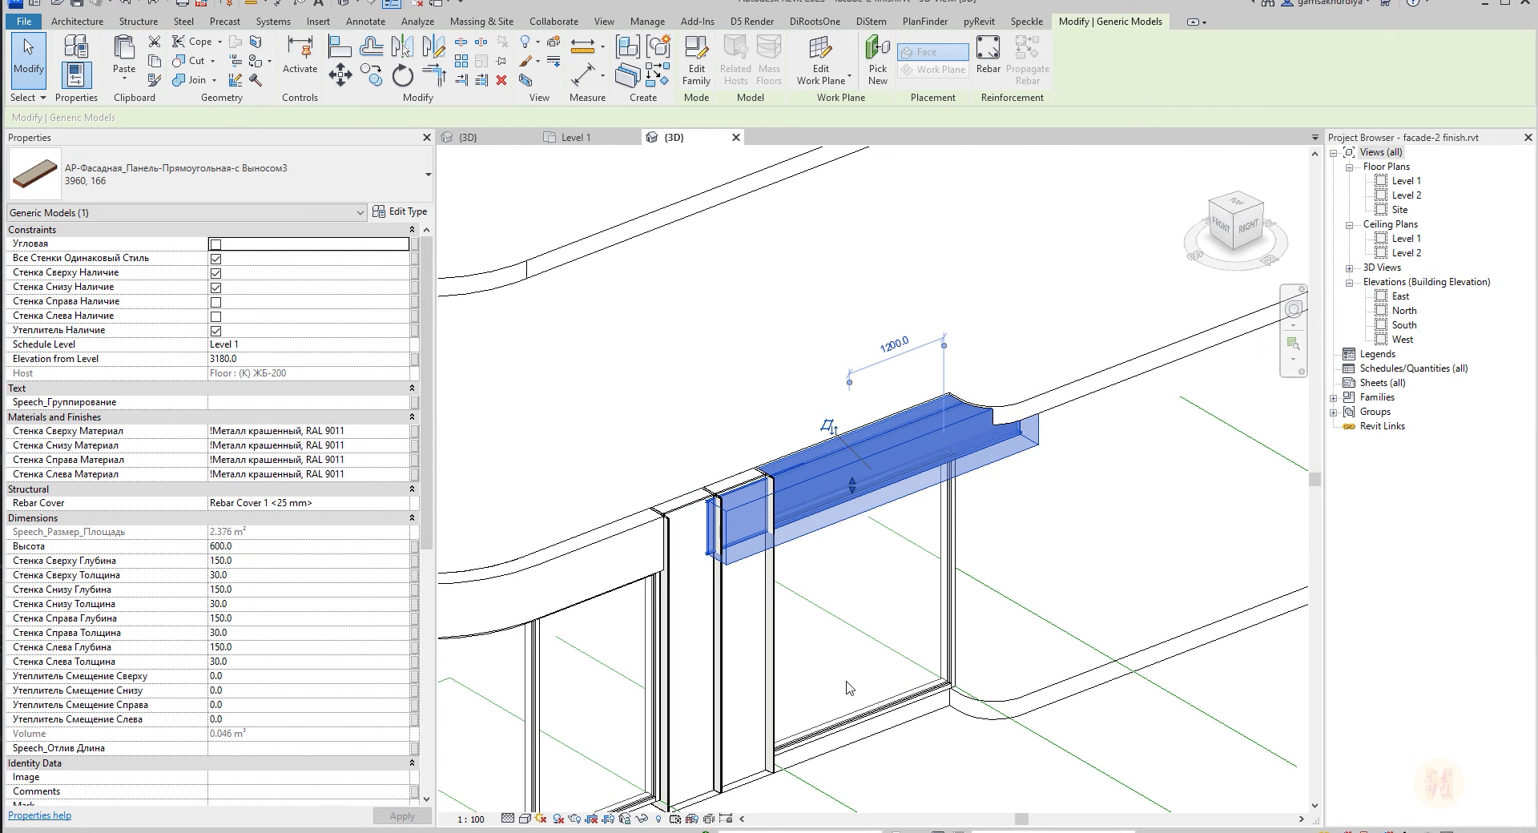
left_click(573, 137)
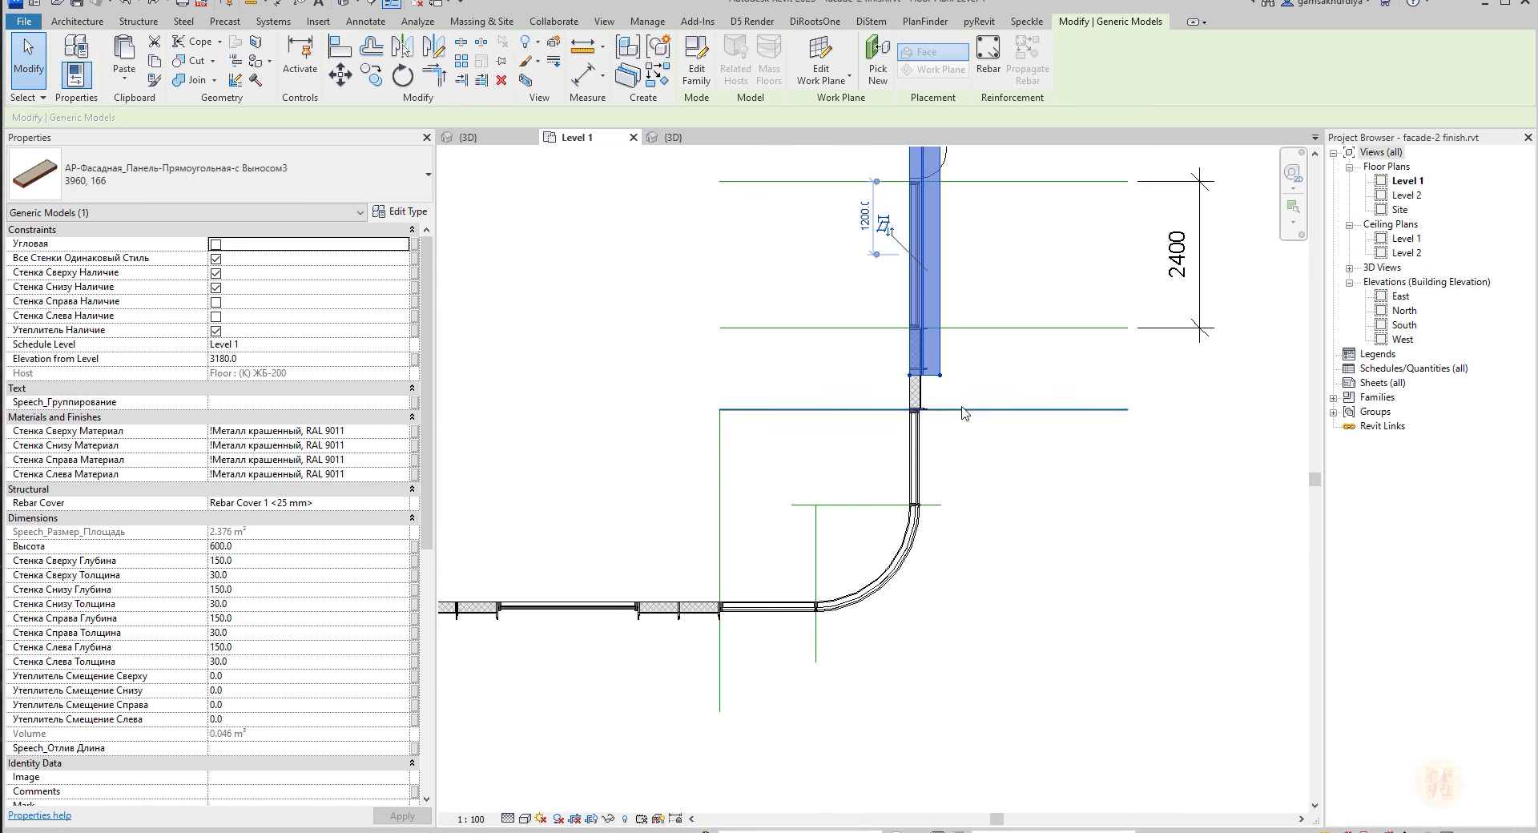
scroll(1073, 368, "down", 2)
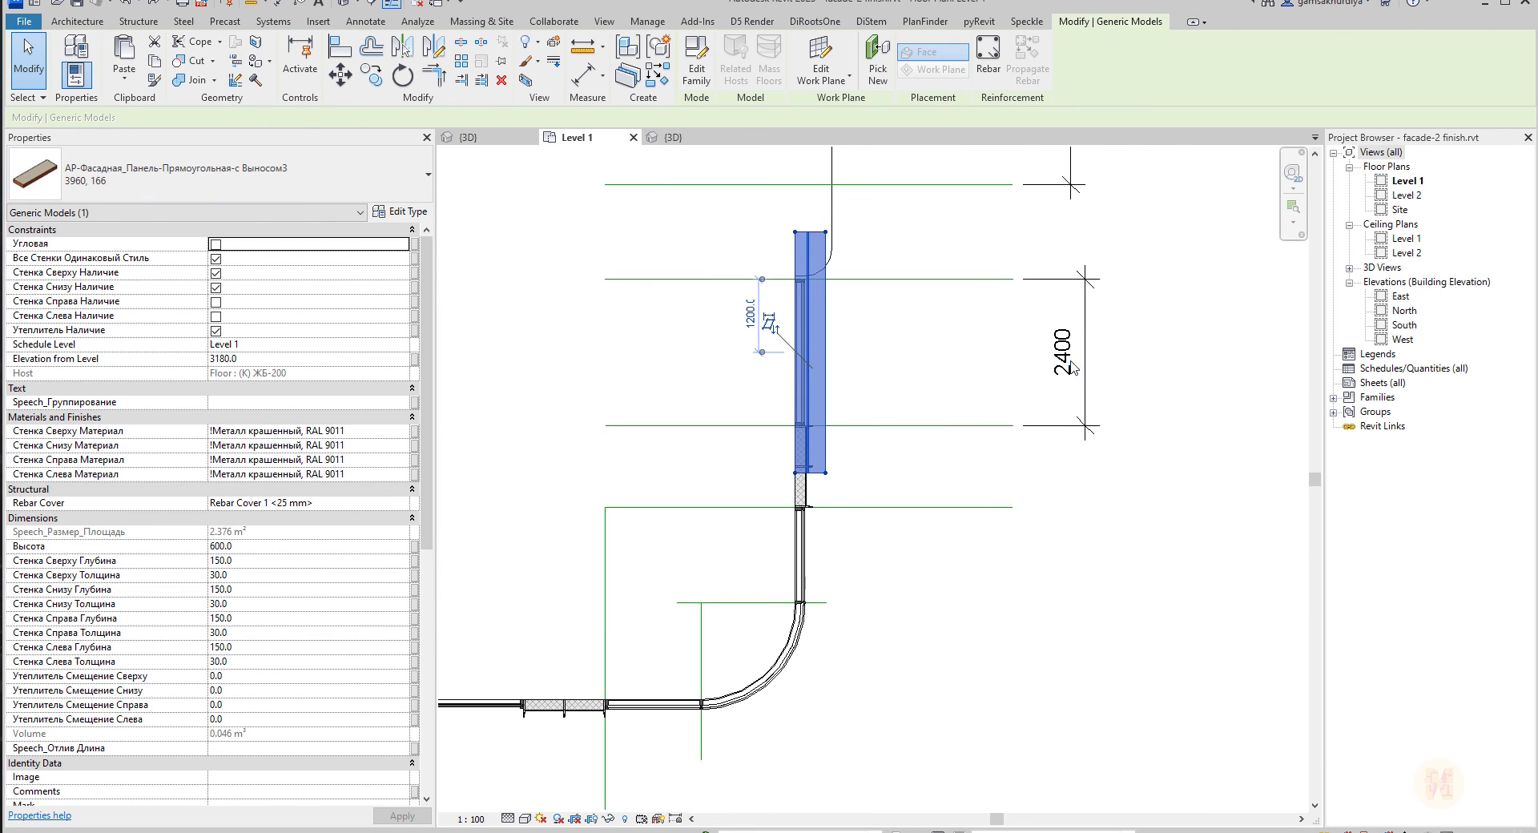
Duplicate the rehosted panel's type under the name "2400, 167".
left_click(676, 137)
left_click(401, 212)
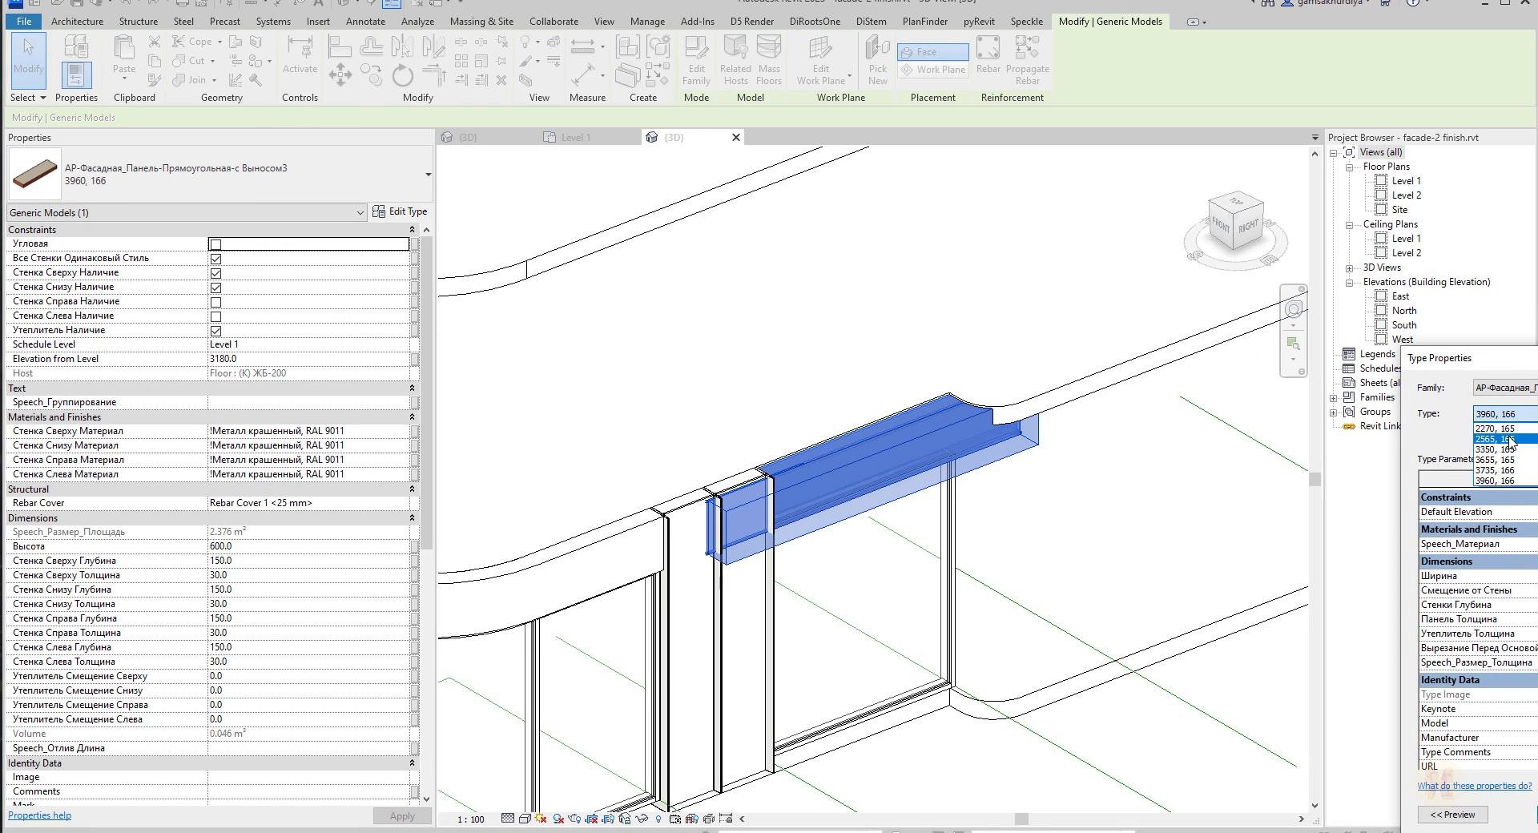
key("alt+d")
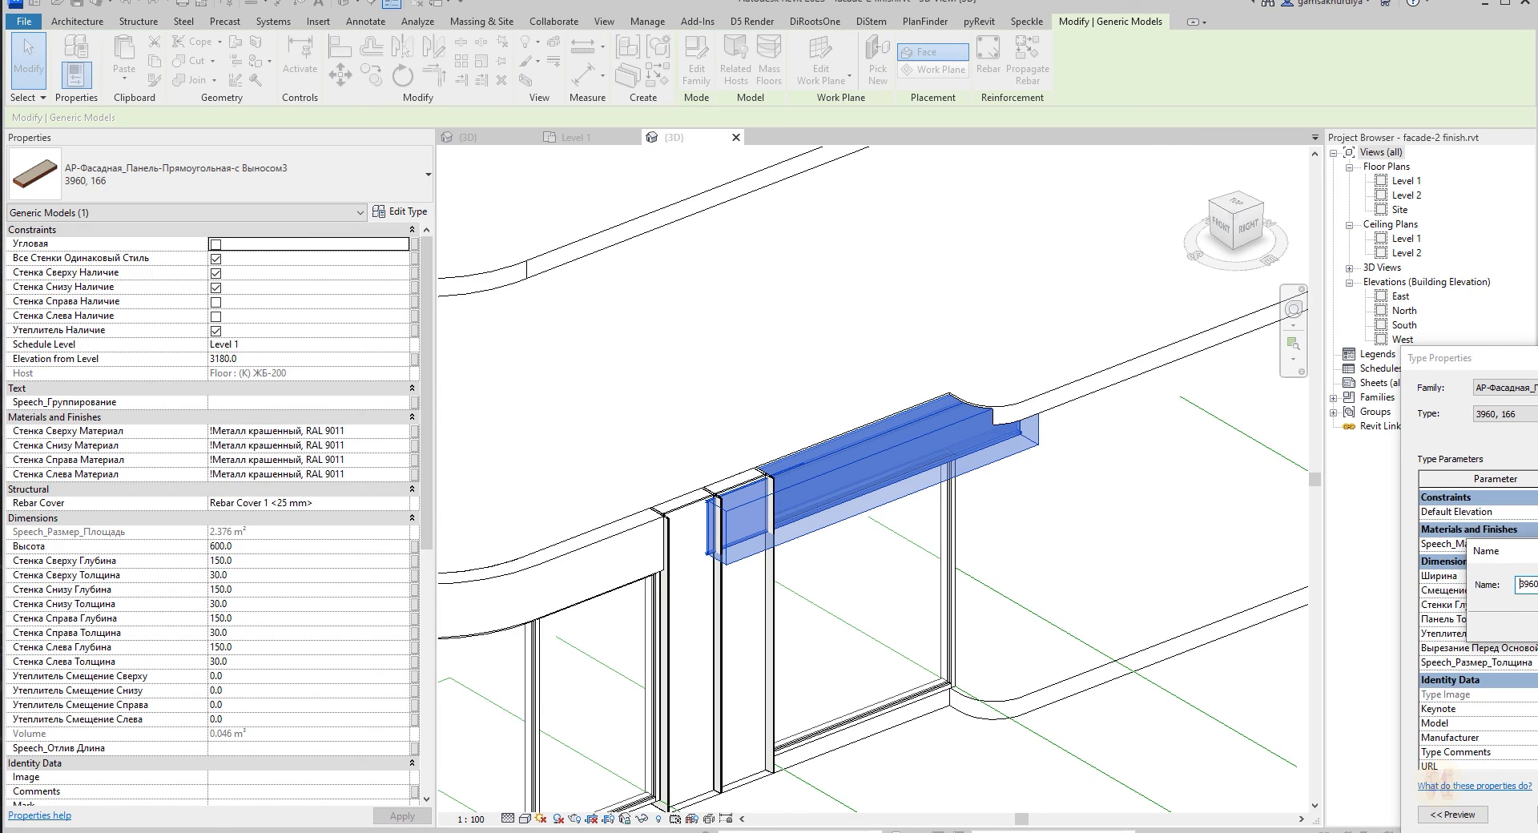
left_click_drag(1537, 551, 1048, 439)
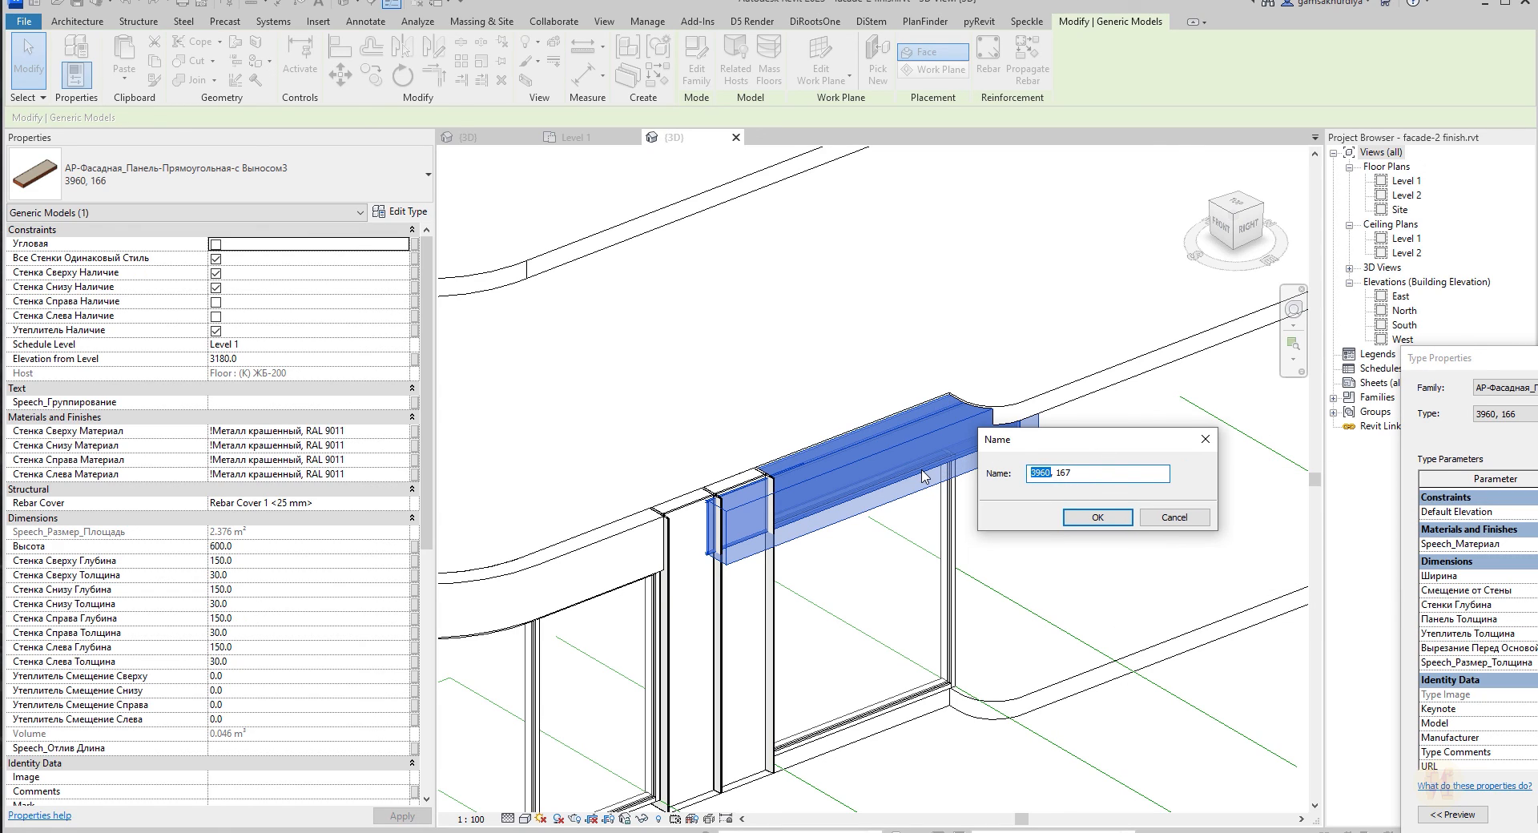
key("Return")
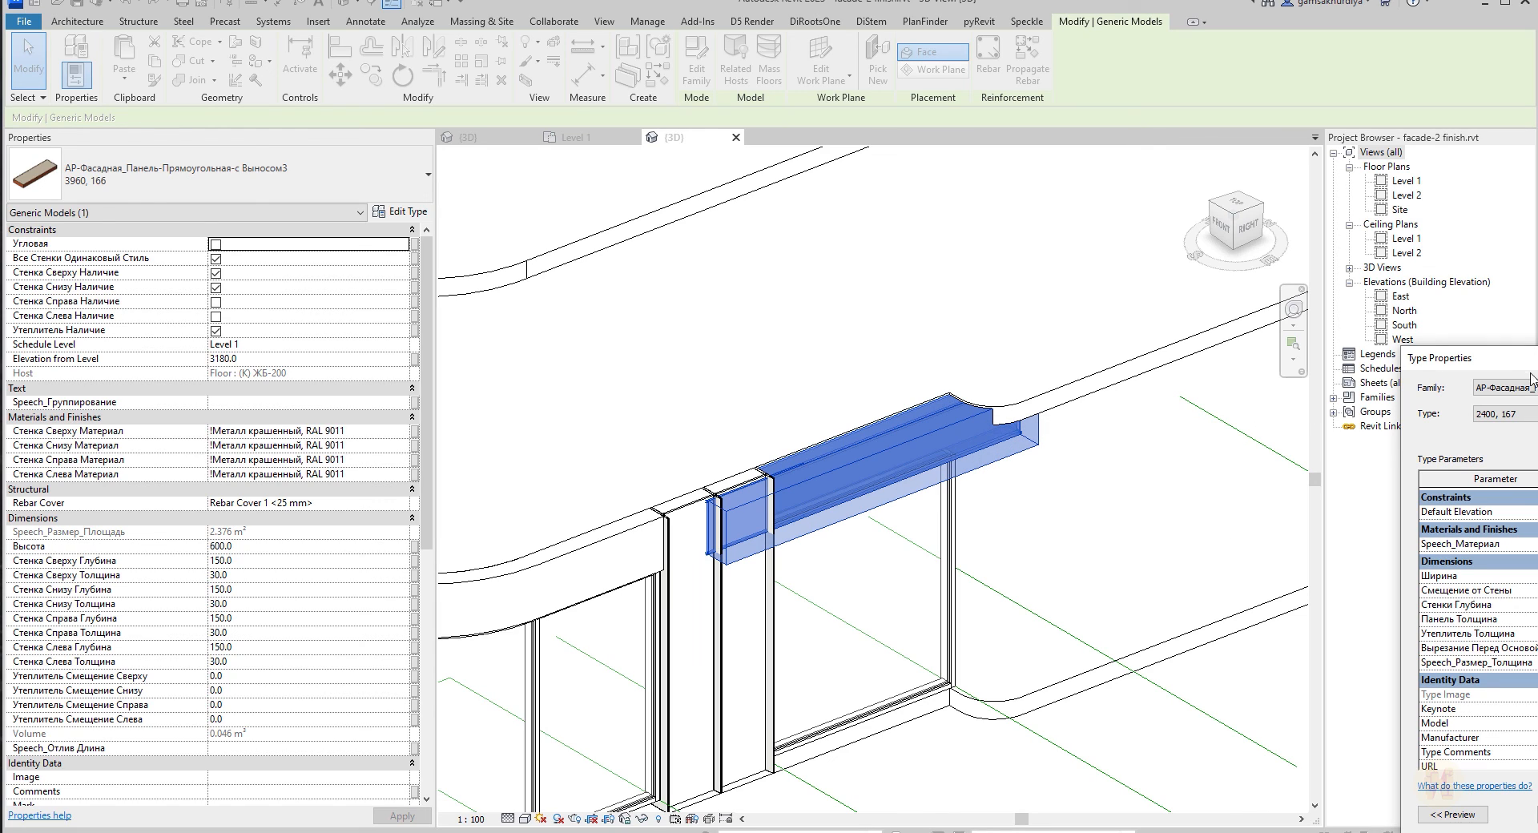
Set the width (Ширина) of panel type "2400, 167" to 2400 and check the resized panel above the side glazing.
left_click_drag(1481, 358, 793, 250)
left_click(948, 460)
left_click(949, 460)
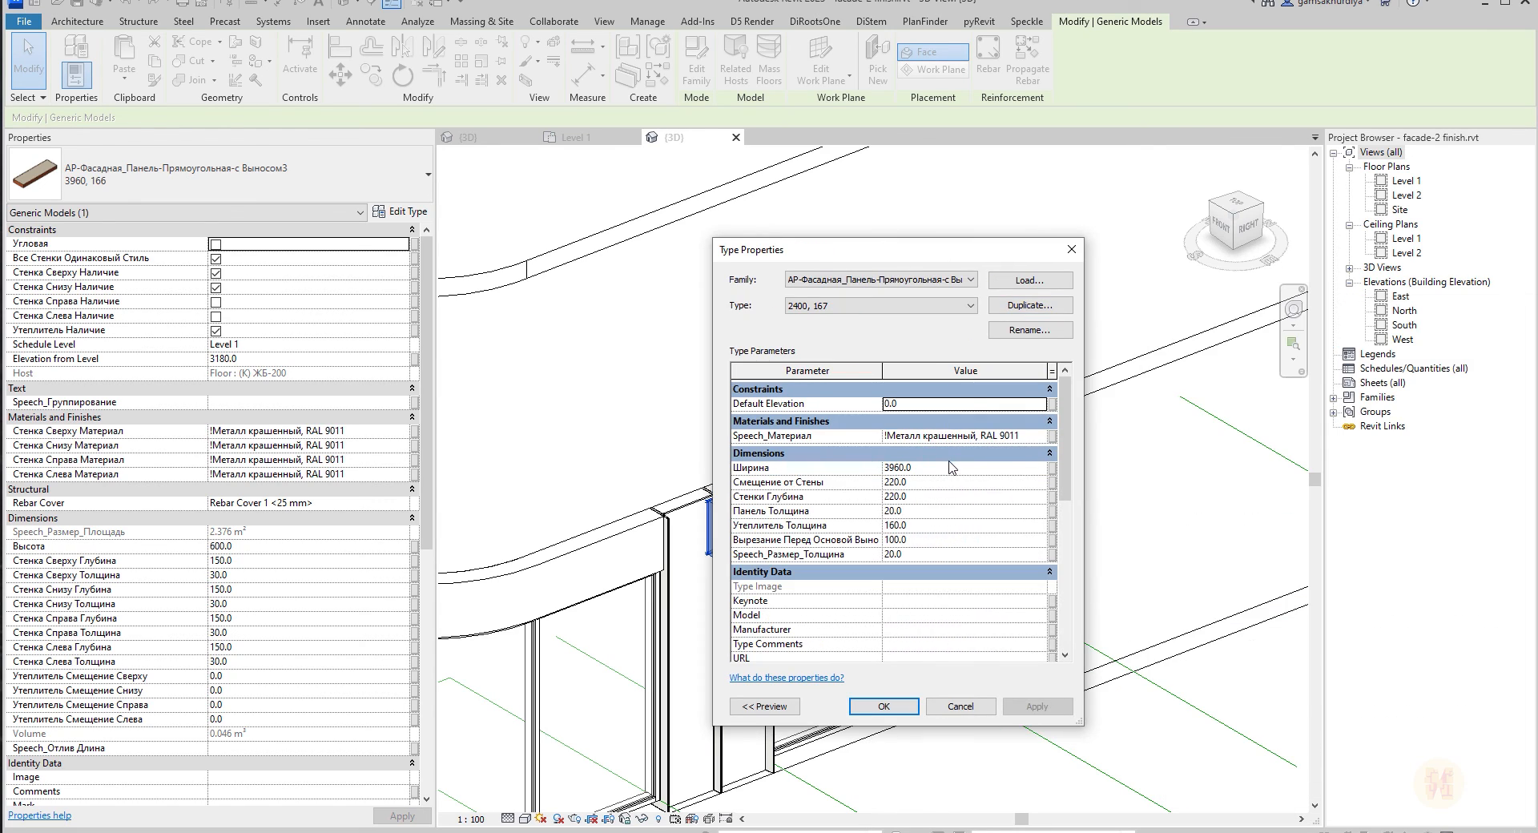
left_click(951, 469)
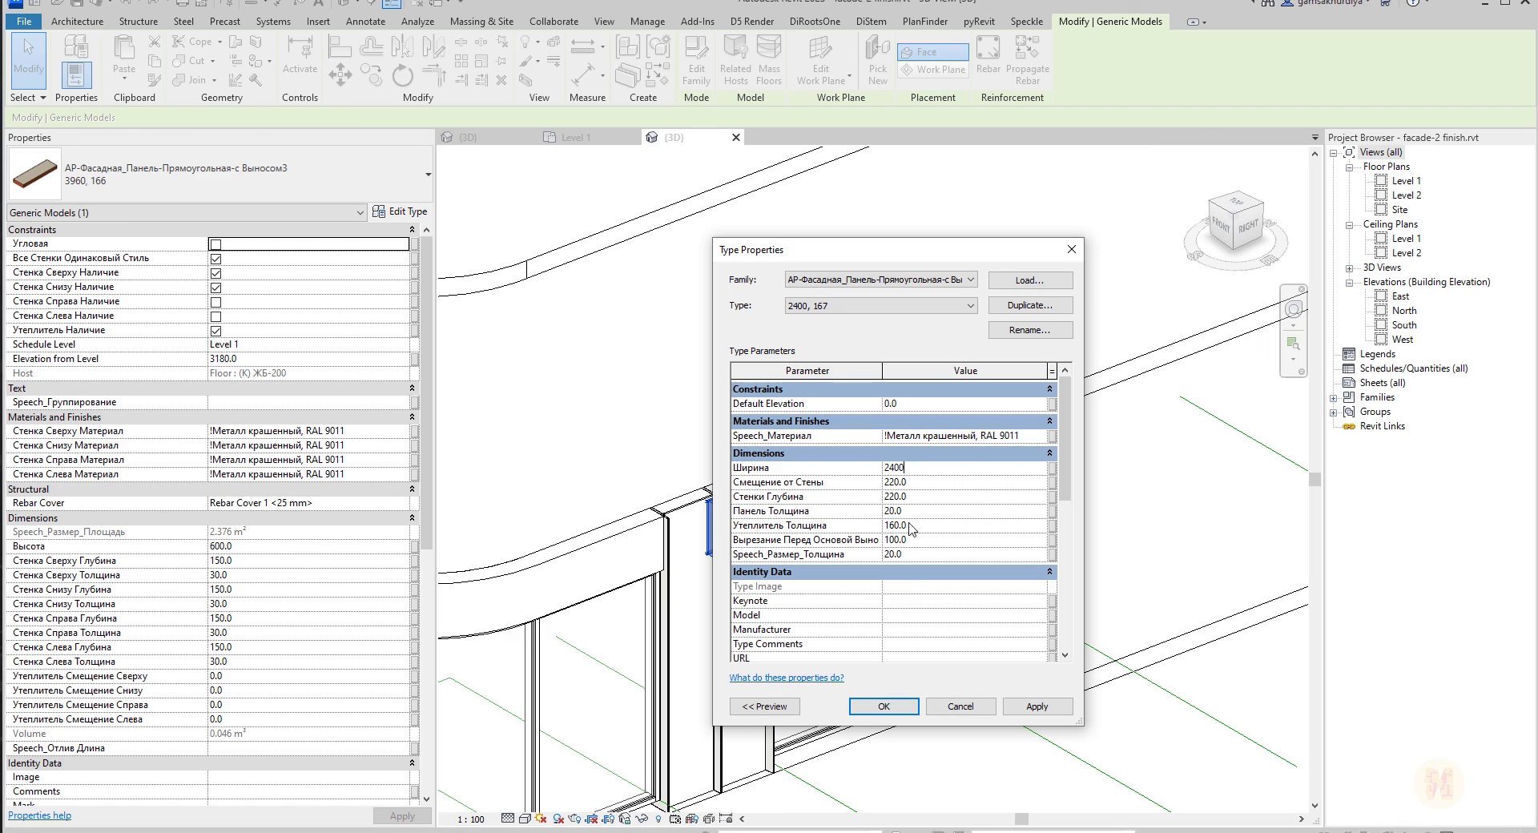
left_click(892, 712)
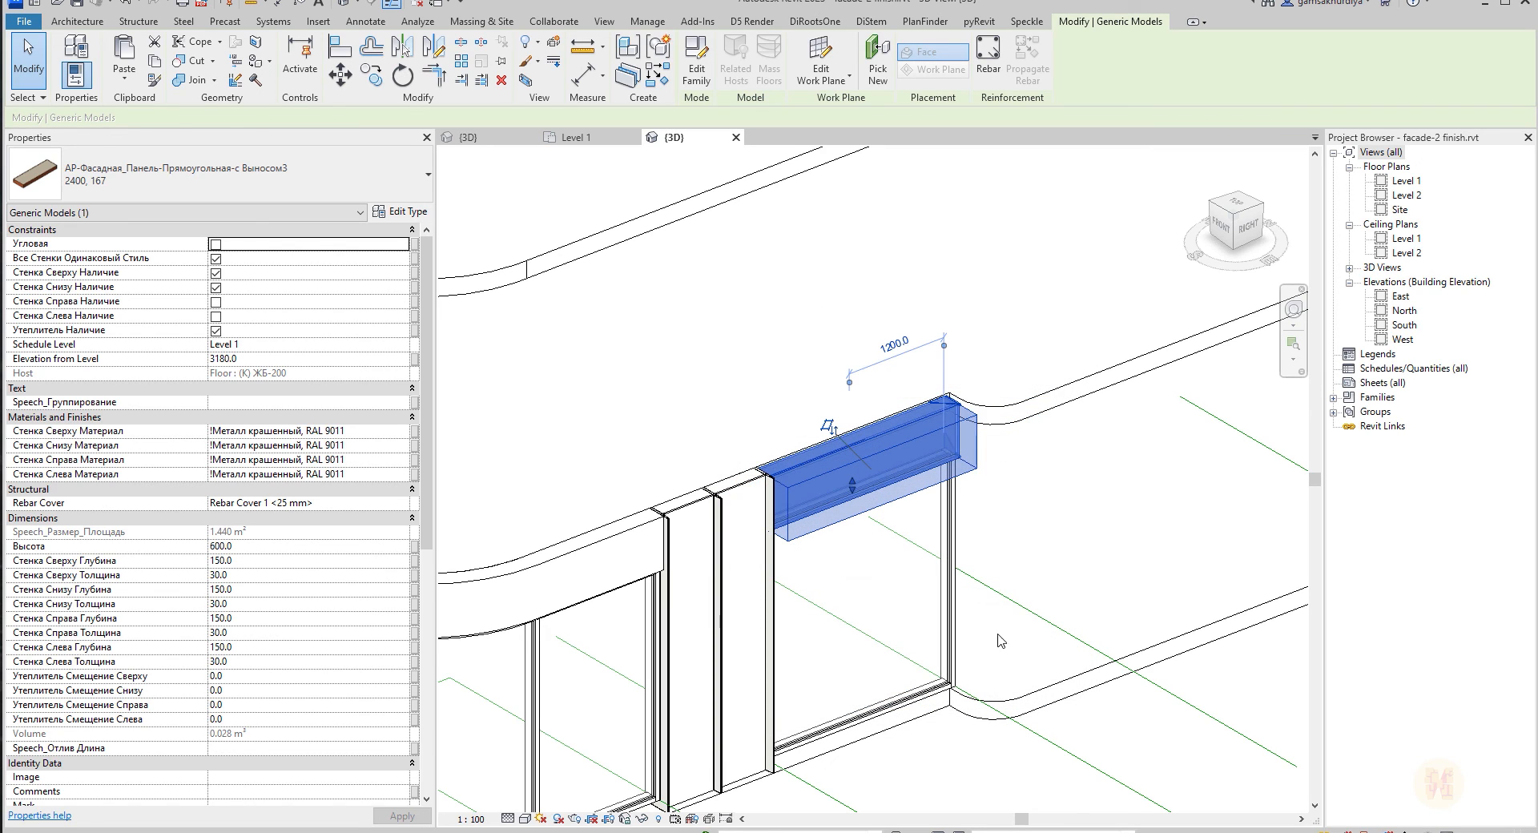
left_click(1000, 518)
middle_click_drag(1105, 500, 940, 497, "shift")
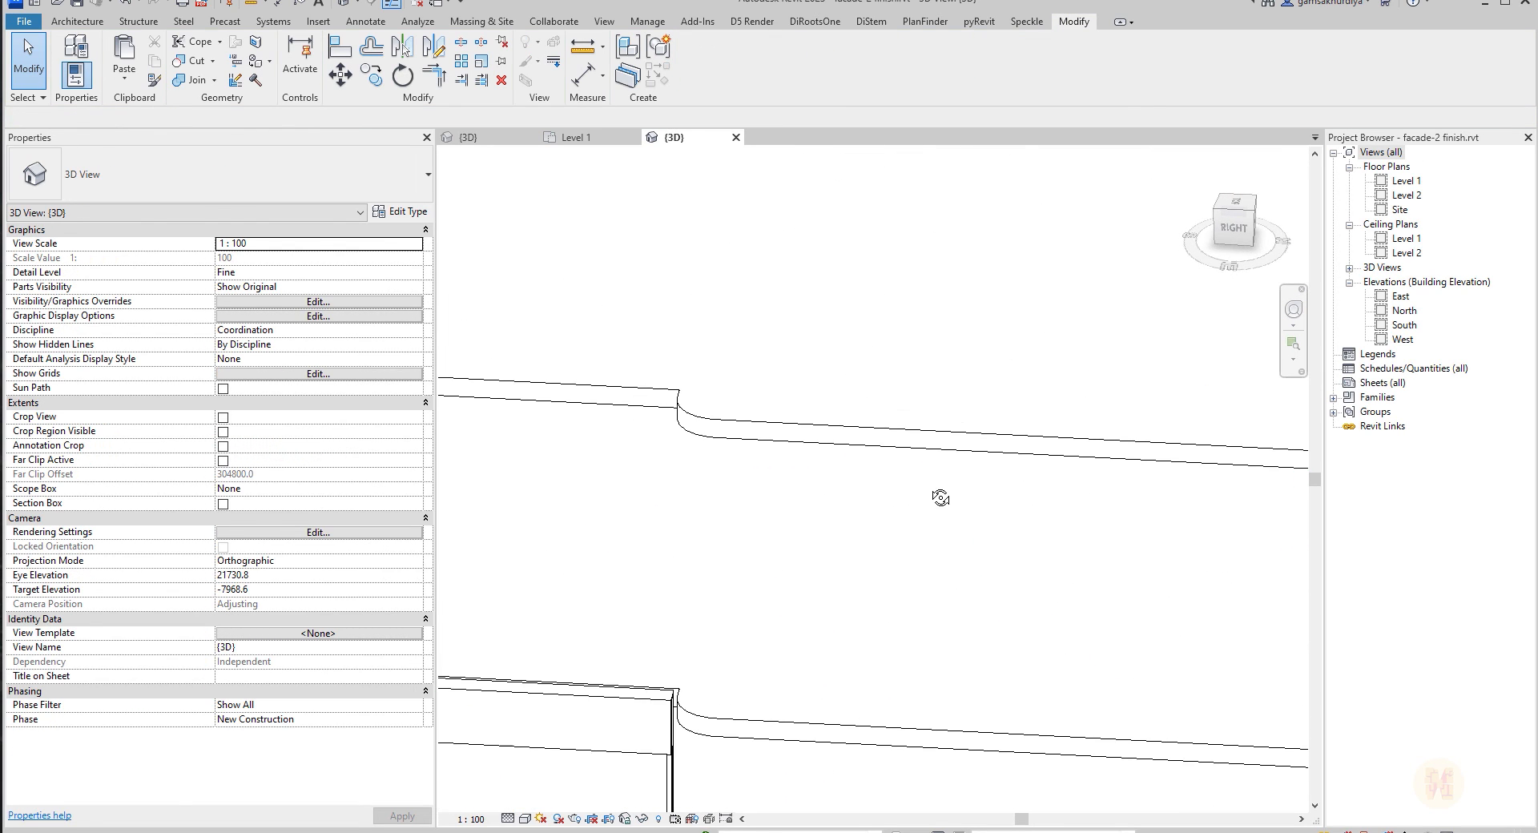
middle_click_drag(670, 648, 897, 390)
scroll(622, 549, "up", 2)
scroll(623, 552, "up", 2)
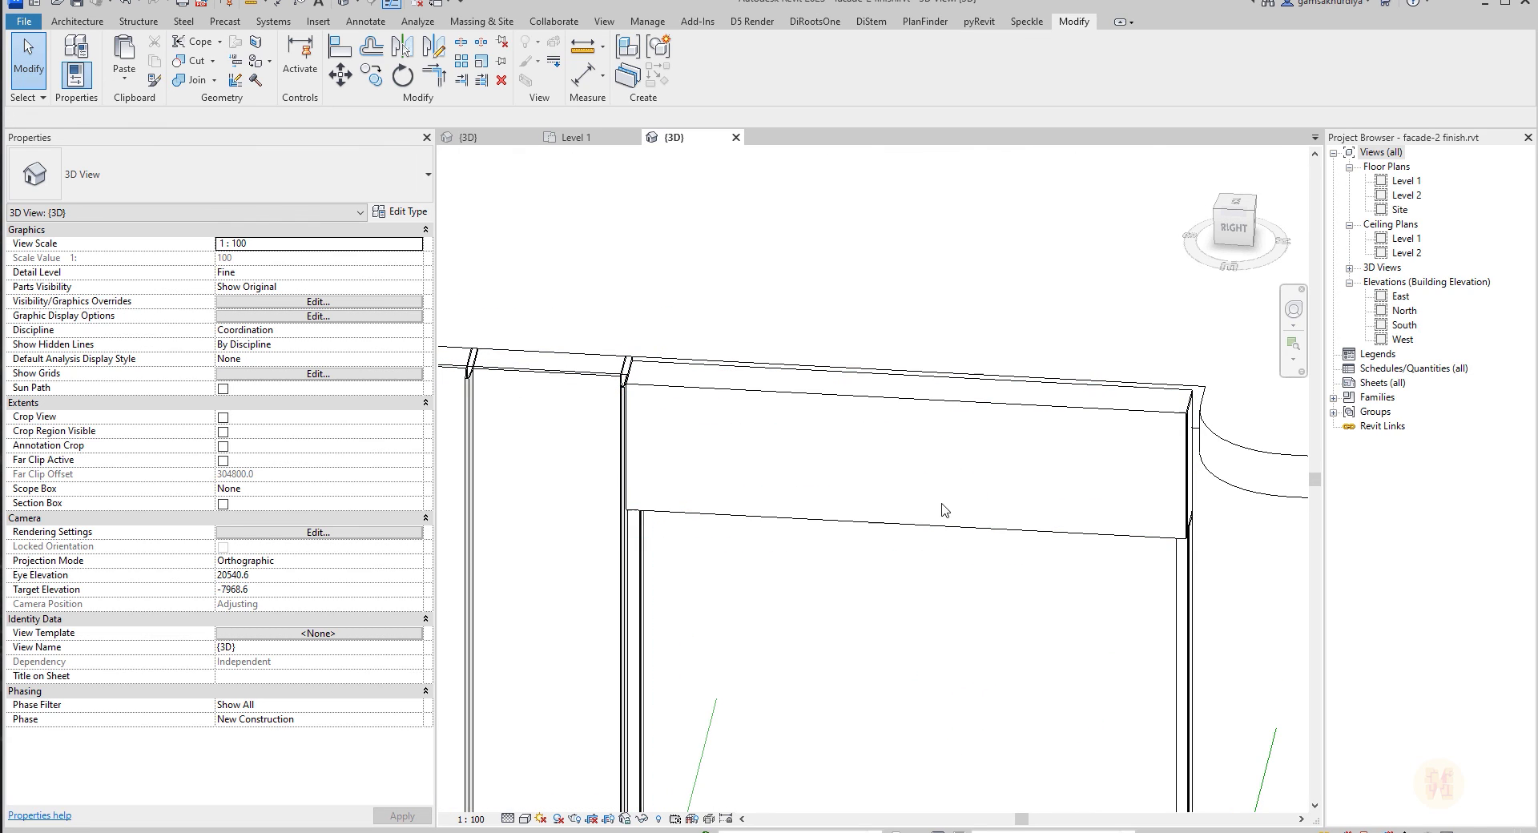
middle_click_drag(1009, 579, 899, 618)
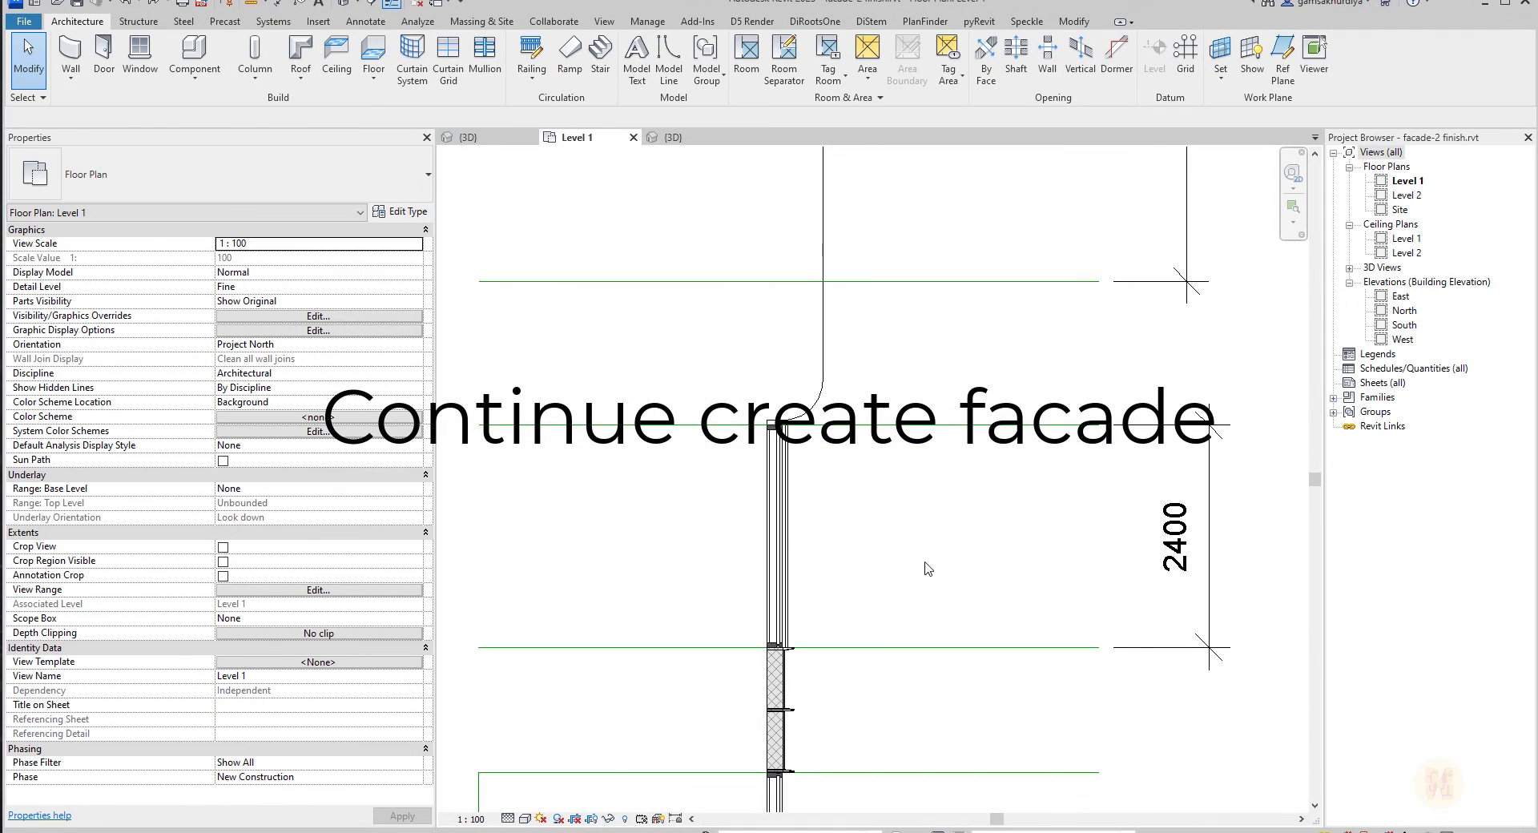
Choose the (Н) КЛ-20 basic wall type for a new wall near the rounded slab corner in the Level 1 plan.
scroll(1019, 574, "down", 1)
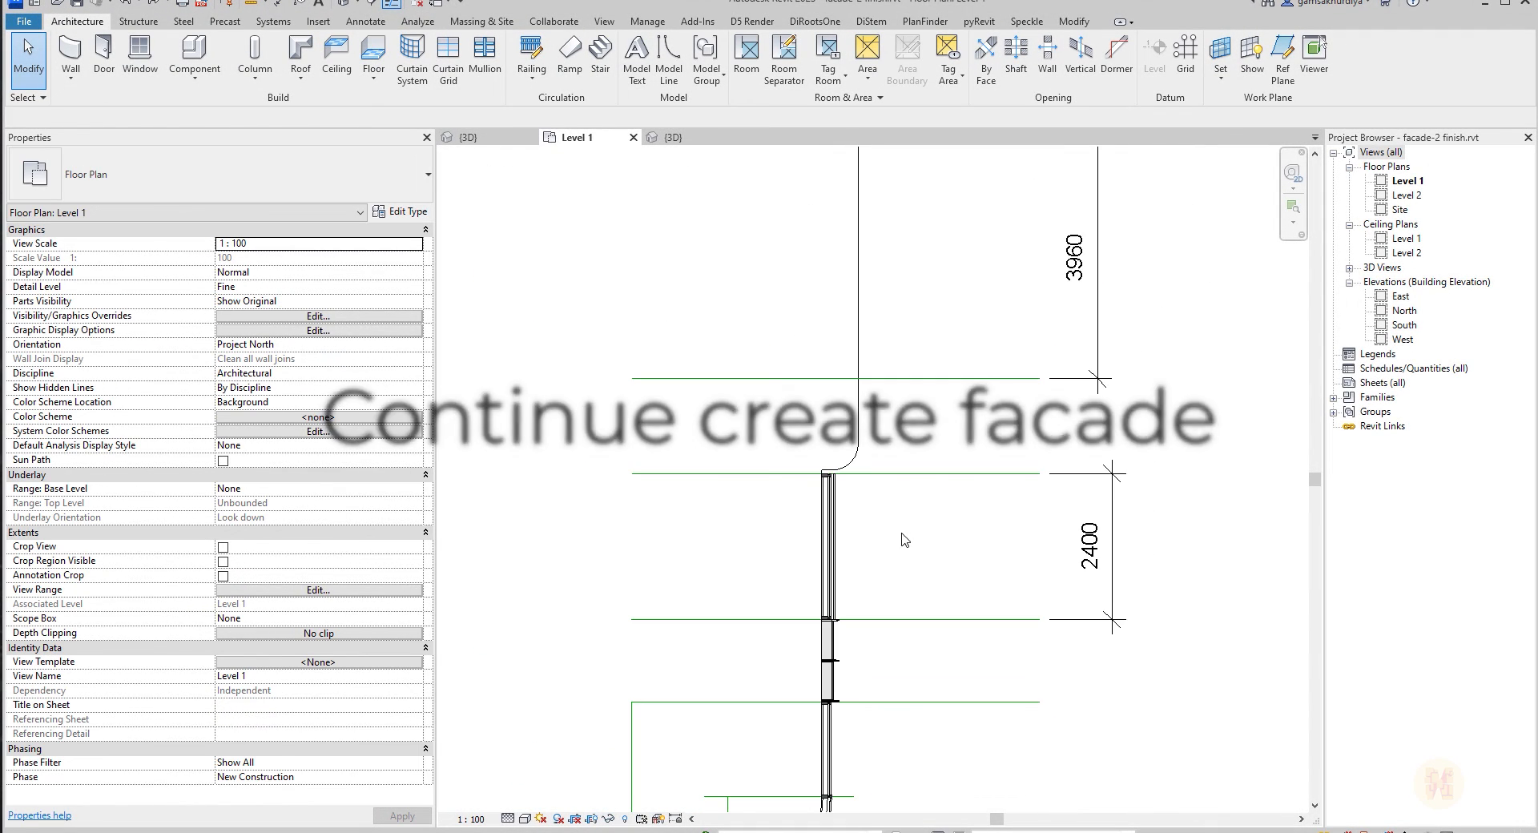
scroll(807, 481, "up", 2)
scroll(807, 480, "up", 4)
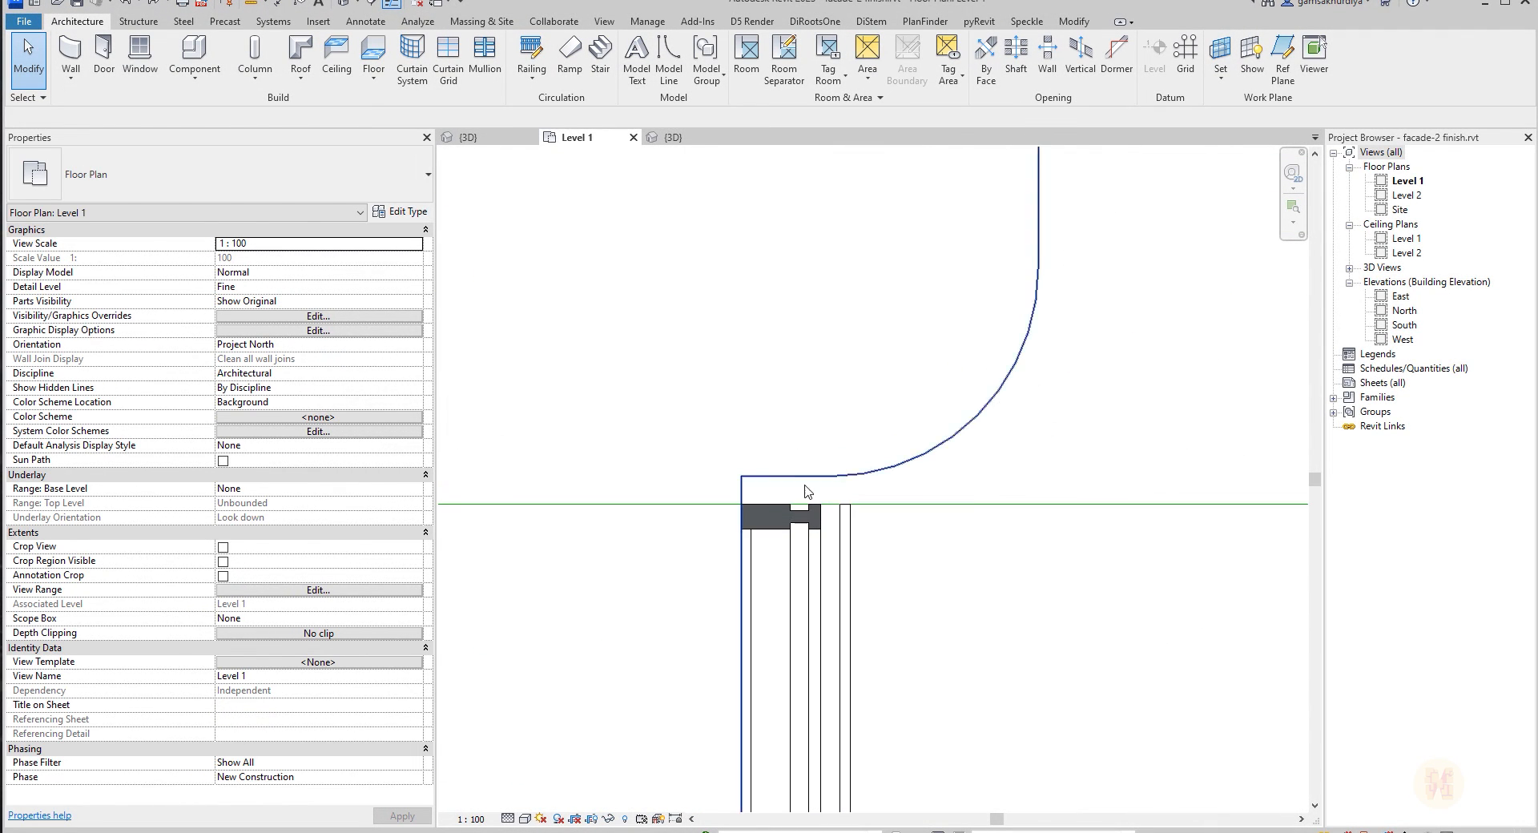
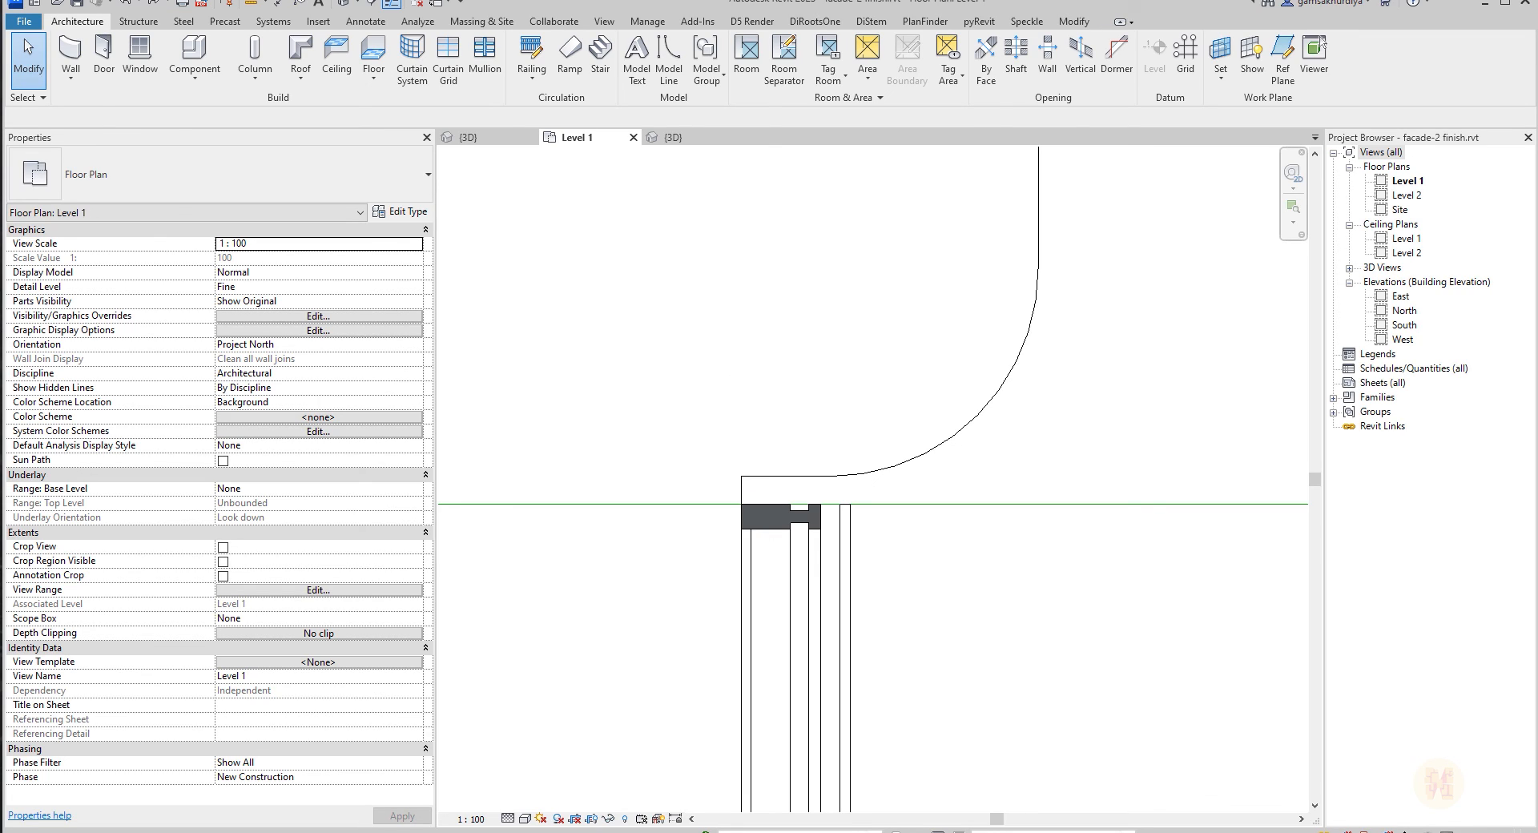
left_click(70, 55)
left_click(189, 180)
scroll(256, 382, "up", 4)
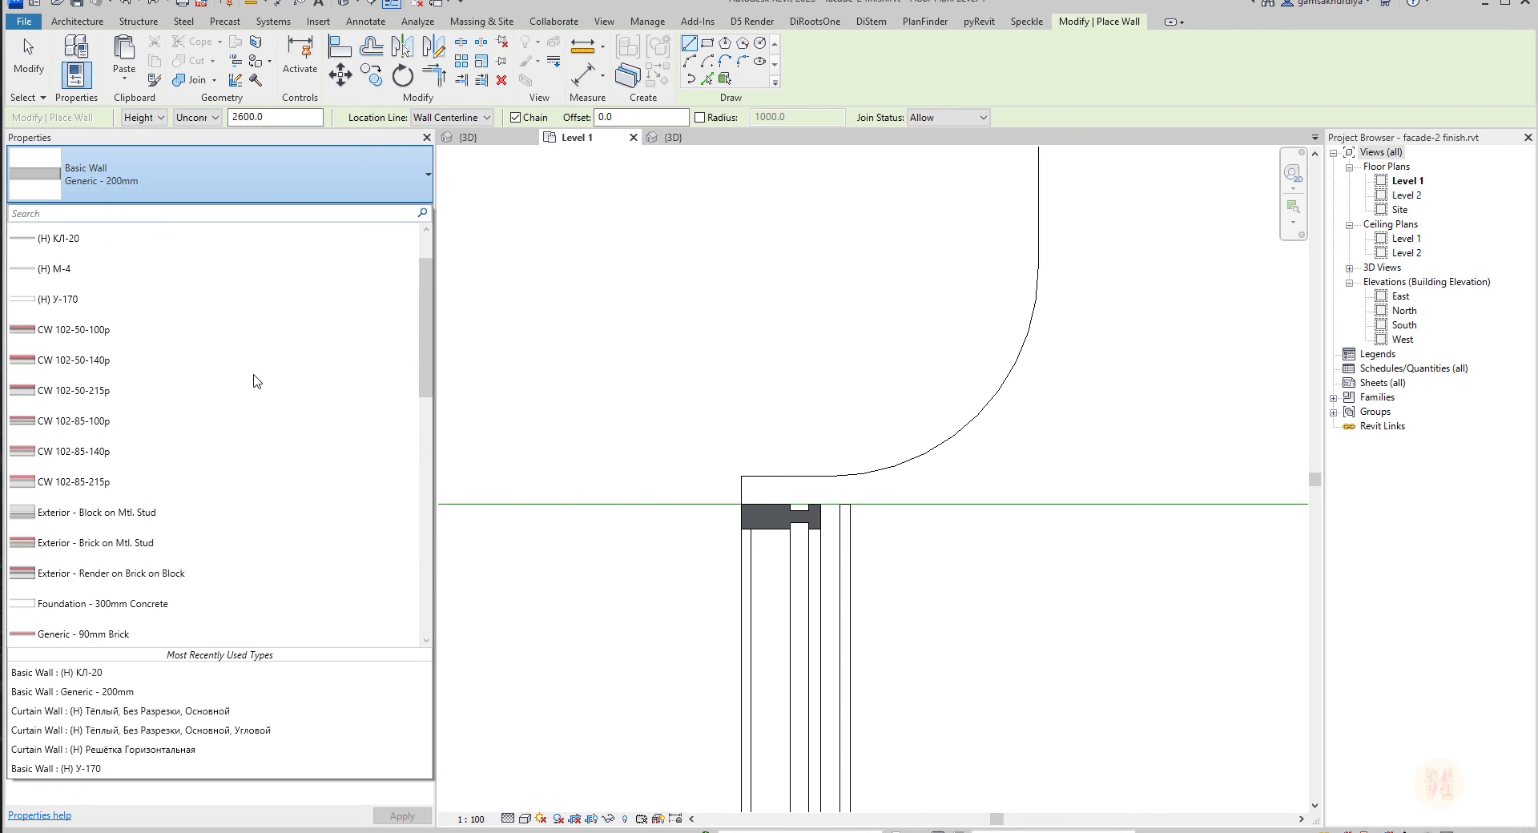
scroll(256, 381, "up", 1)
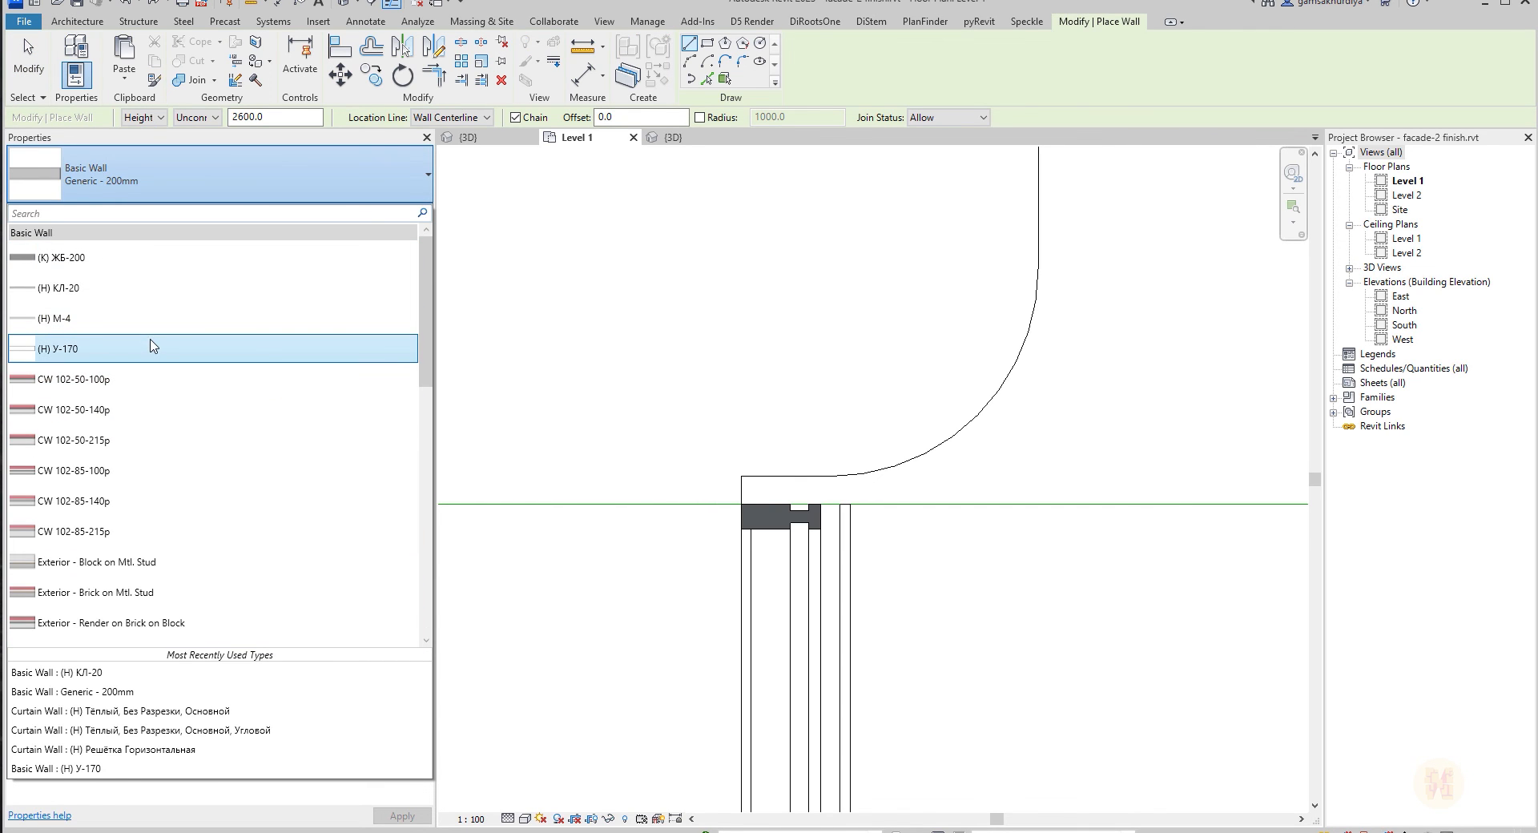
left_click(130, 289)
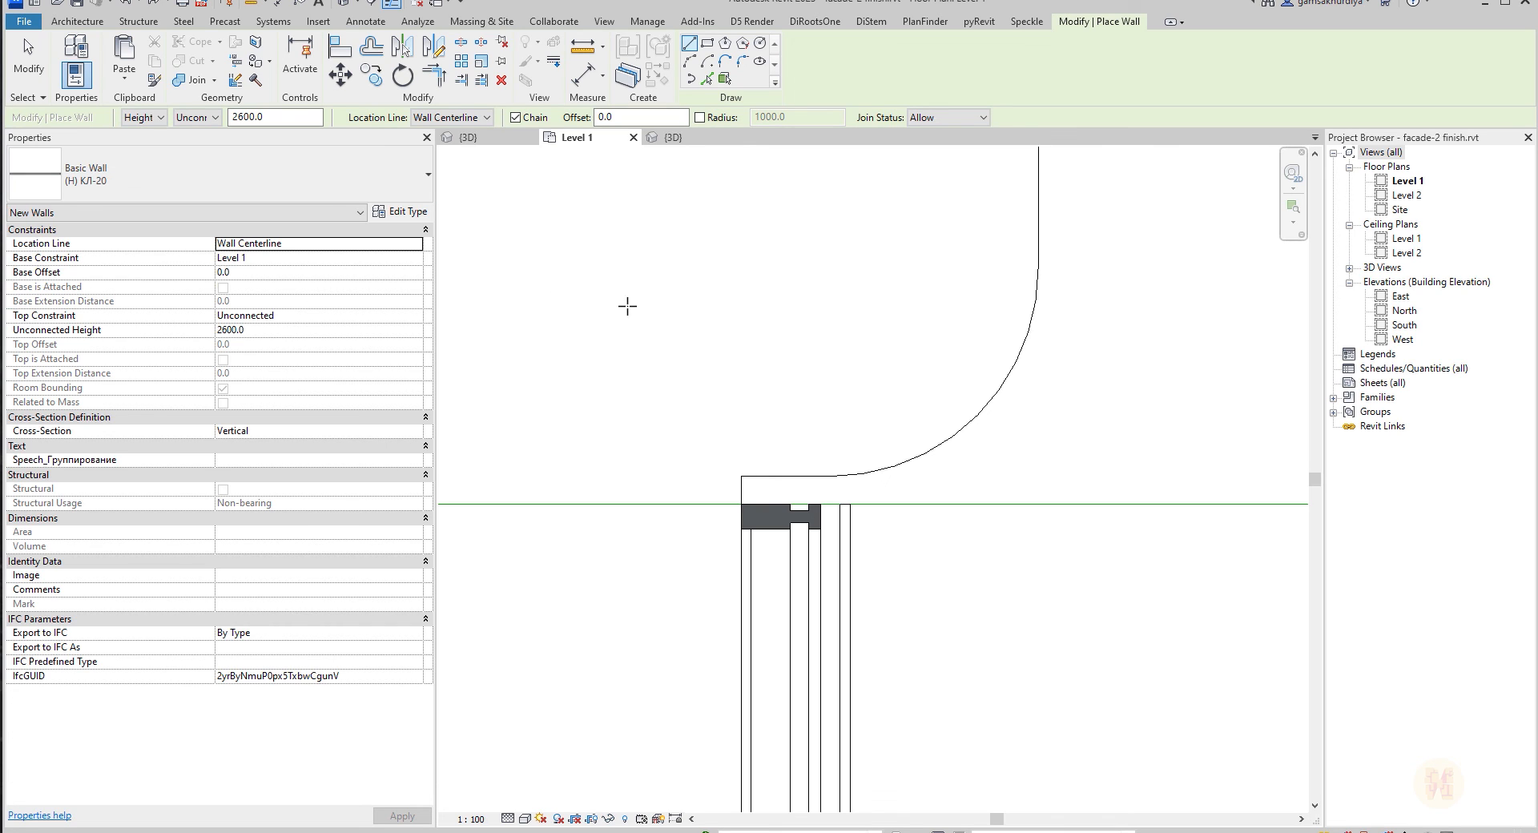
scroll(709, 322, "up", 2)
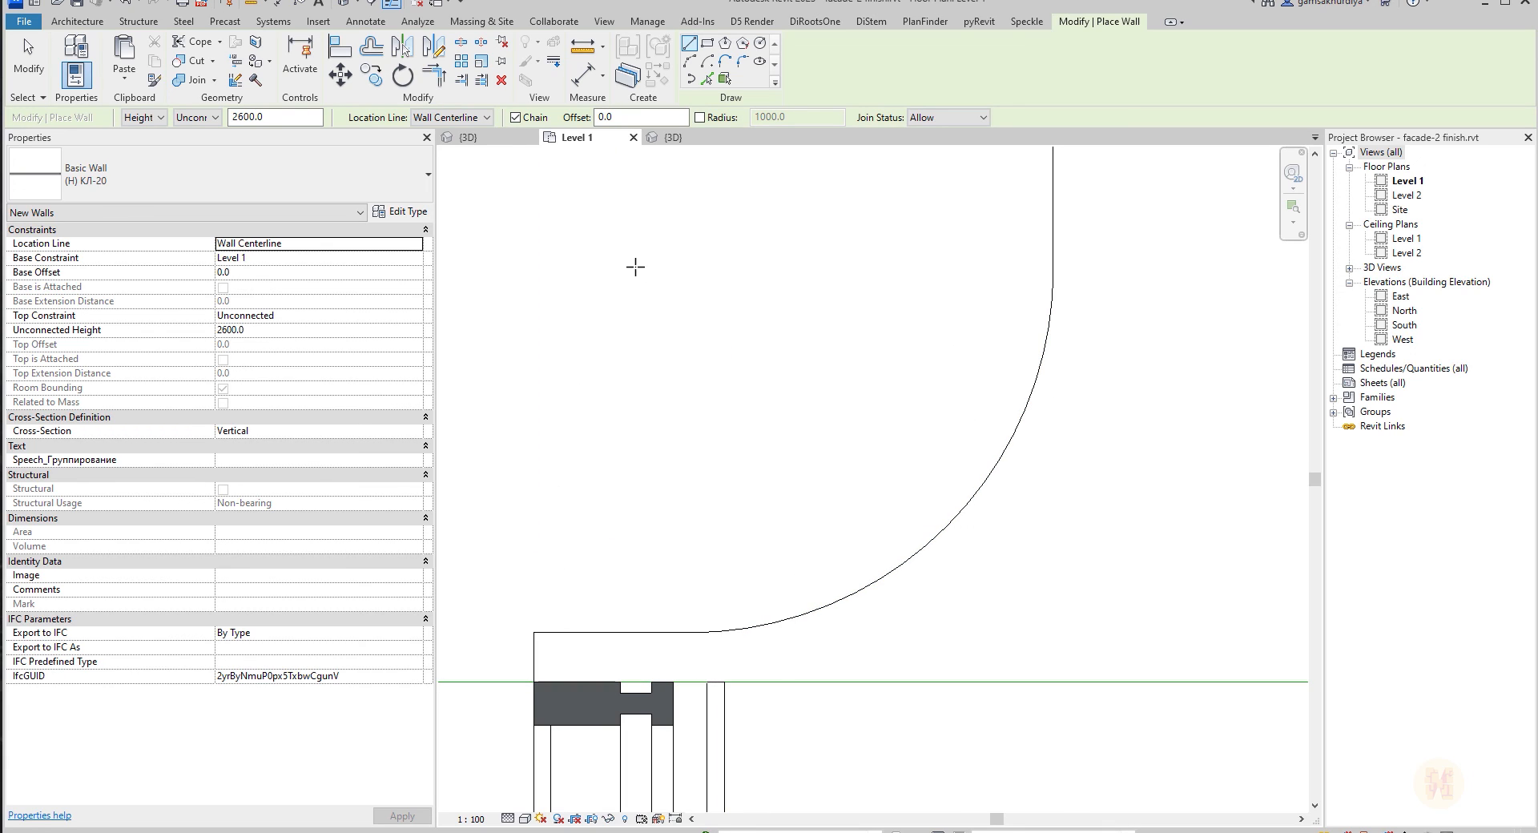
Measure the distance between the slab's short straight edge and the reference plane at the end of the side glazing.
left_click(596, 80)
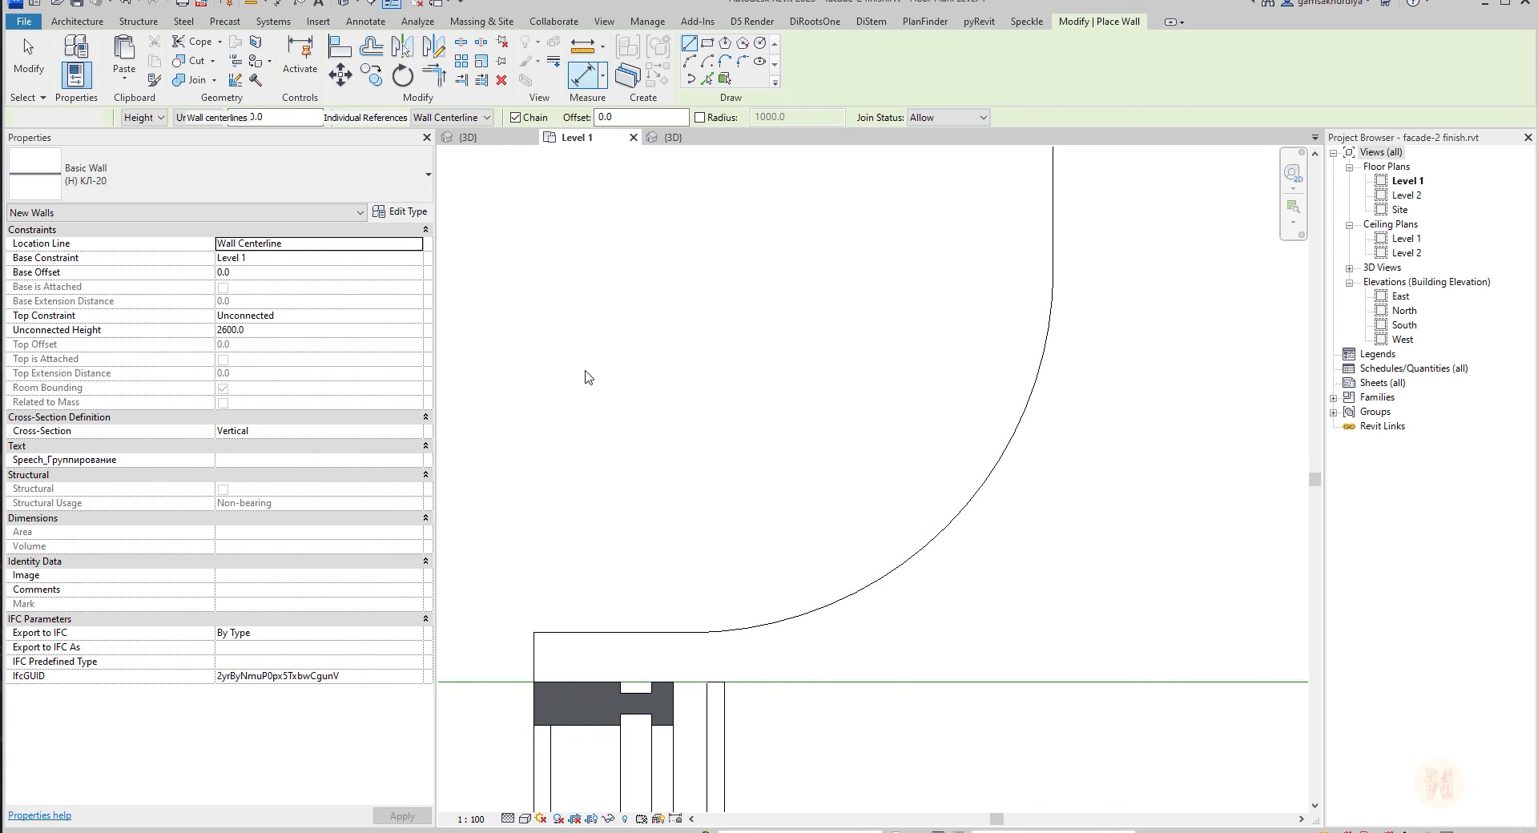
left_click(551, 632)
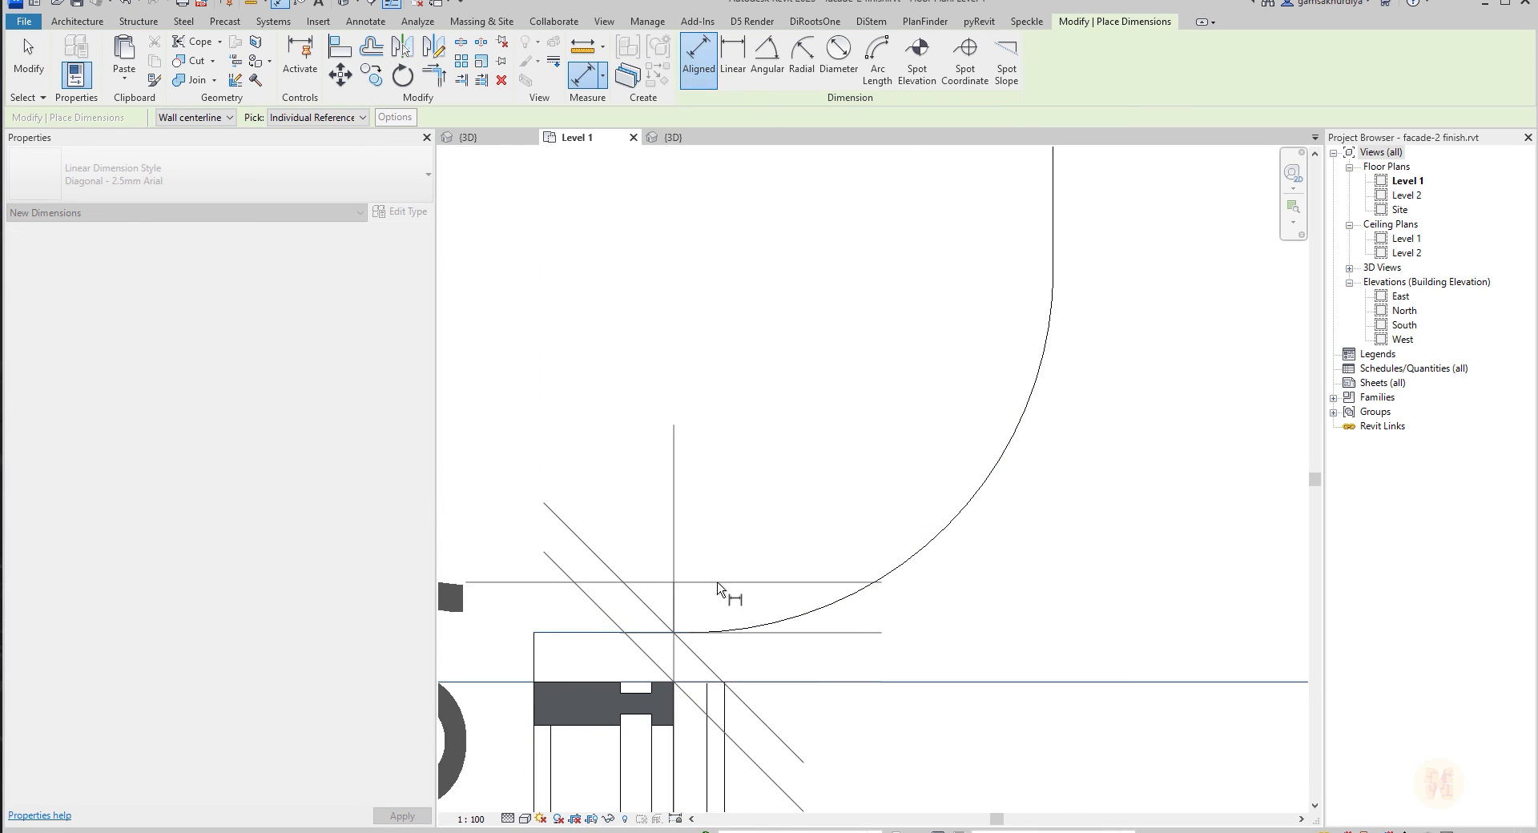
key("Escape")
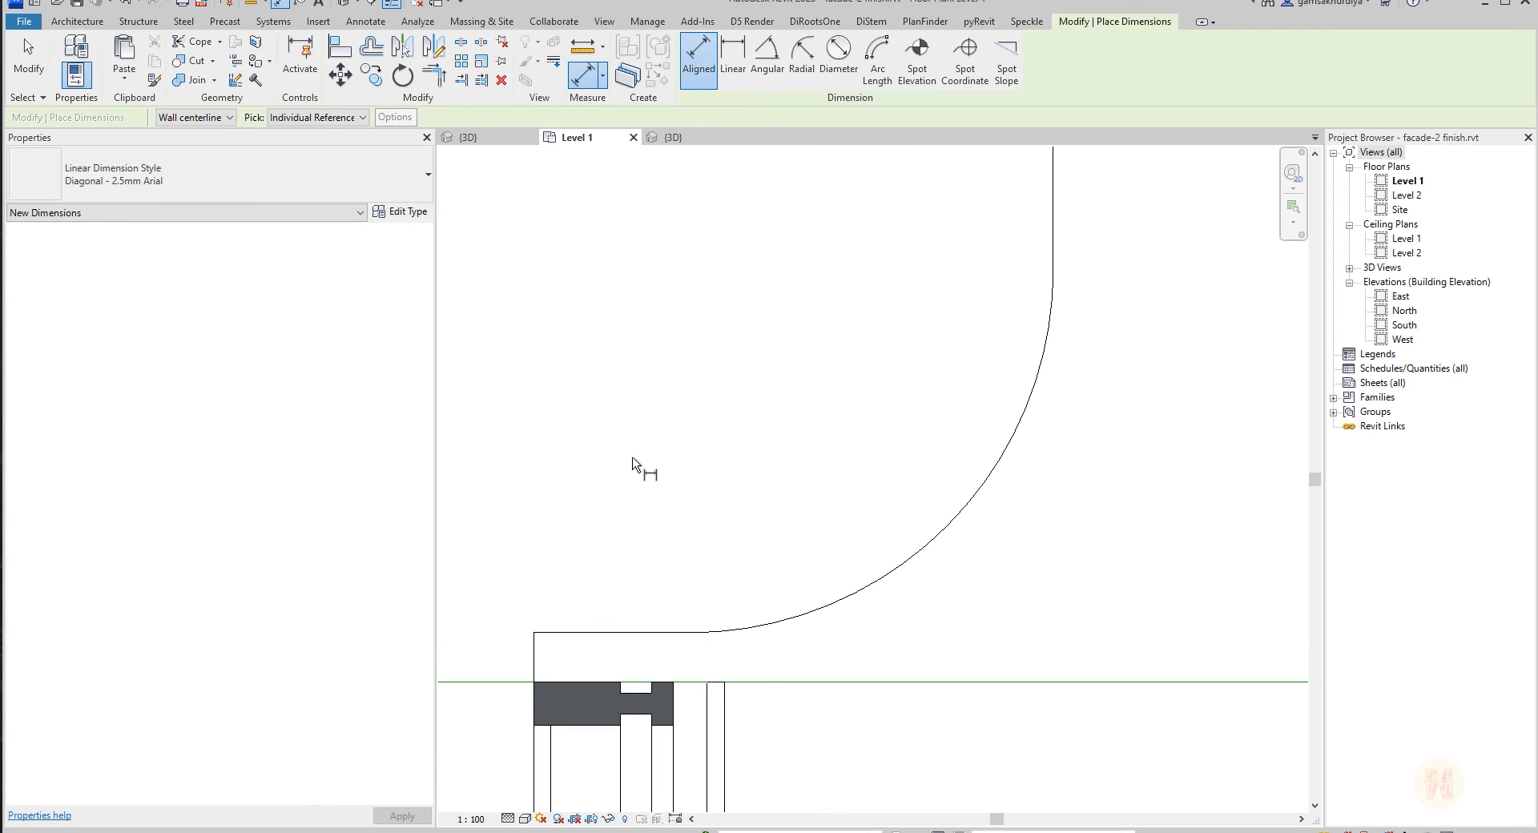
key("Escape")
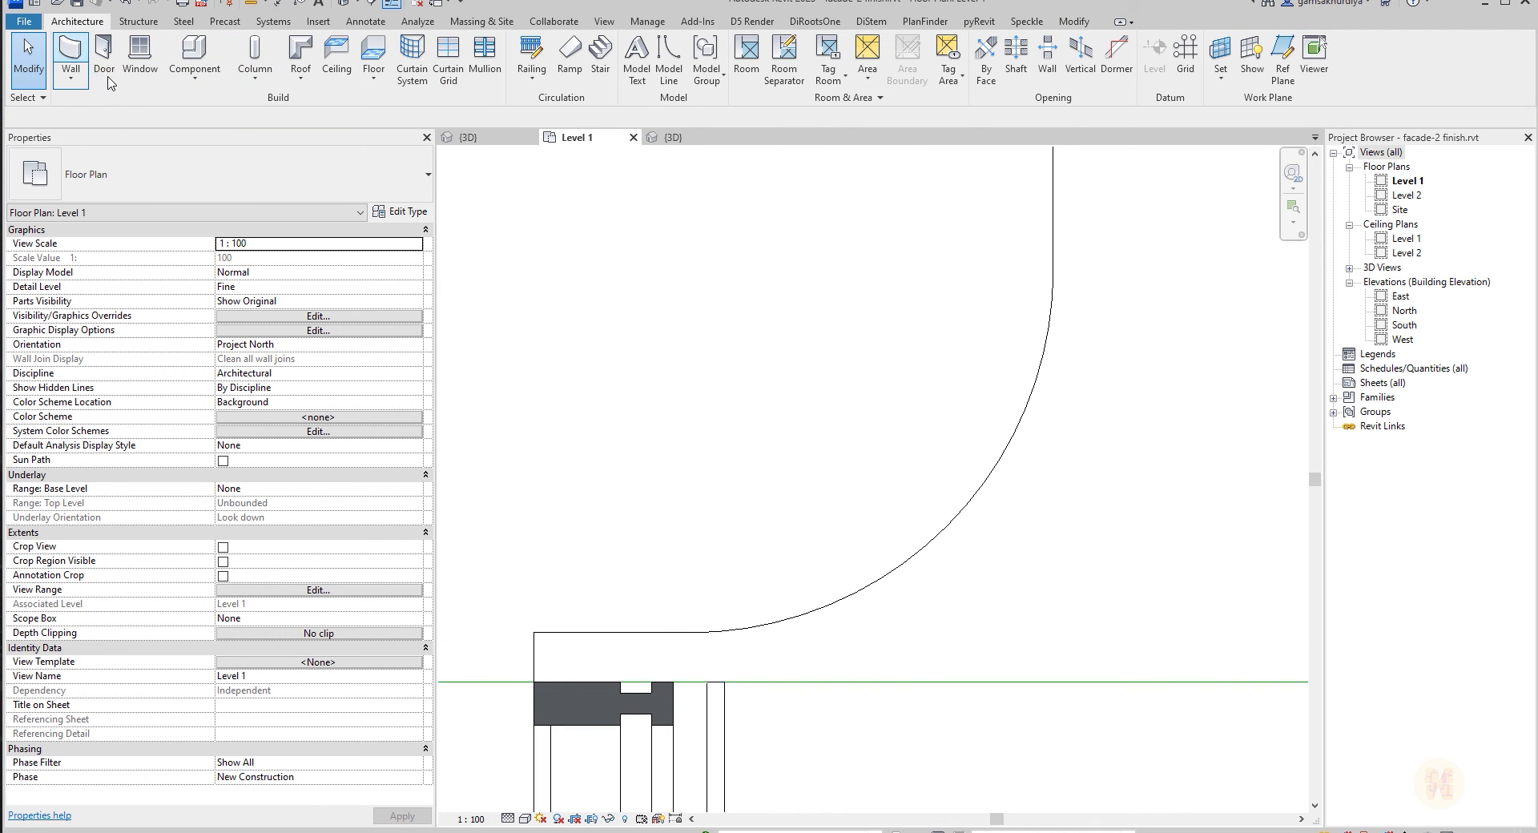
Place (Н) КЛ-20 walls along the slab's short edge, rounded corner and long straight edge, using Finish Face: Exterior and a 57 offset.
left_click(71, 56)
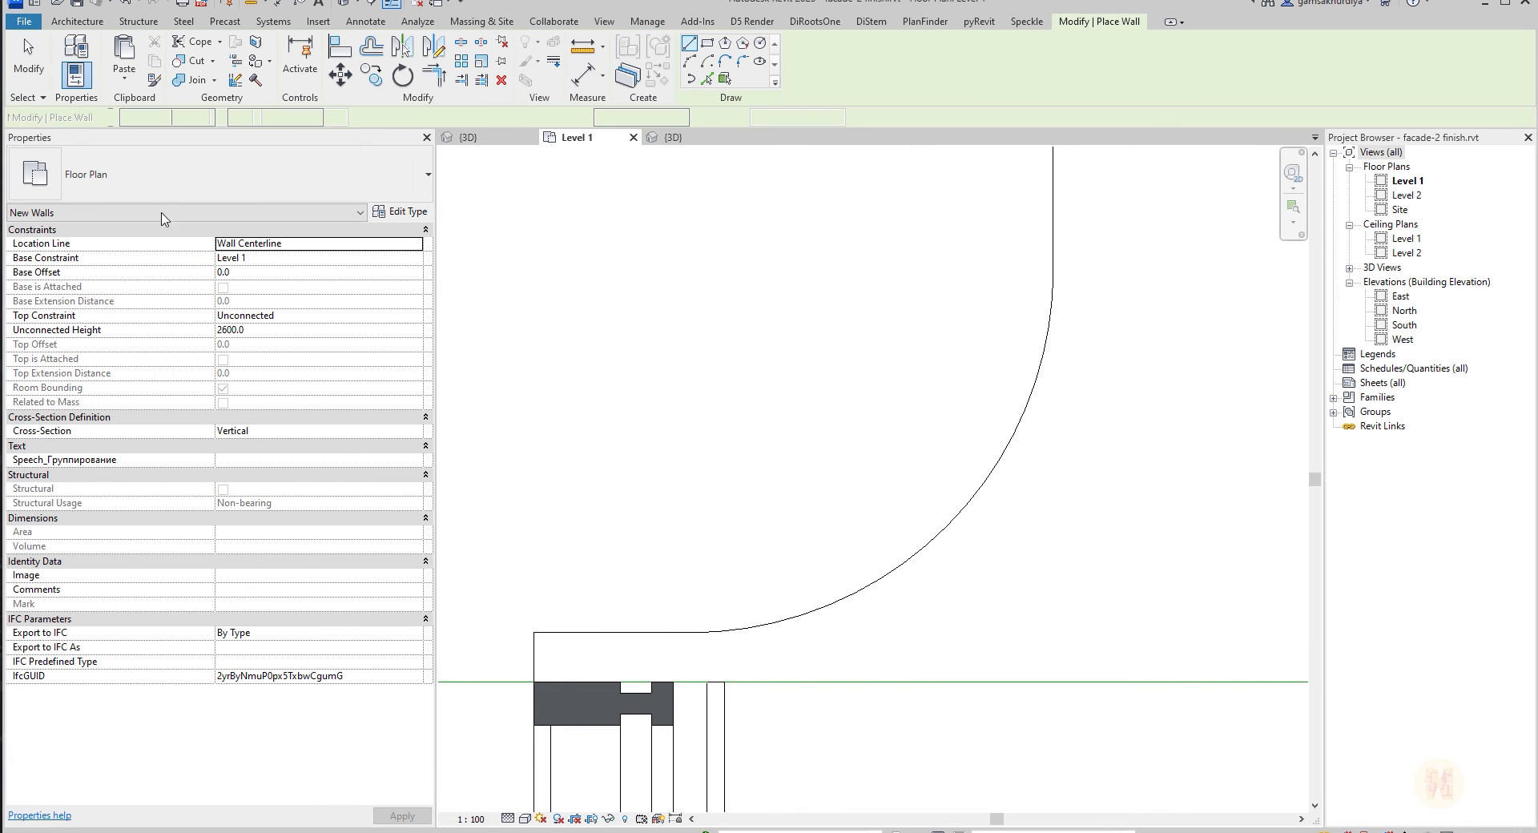
left_click(706, 82)
left_click(473, 118)
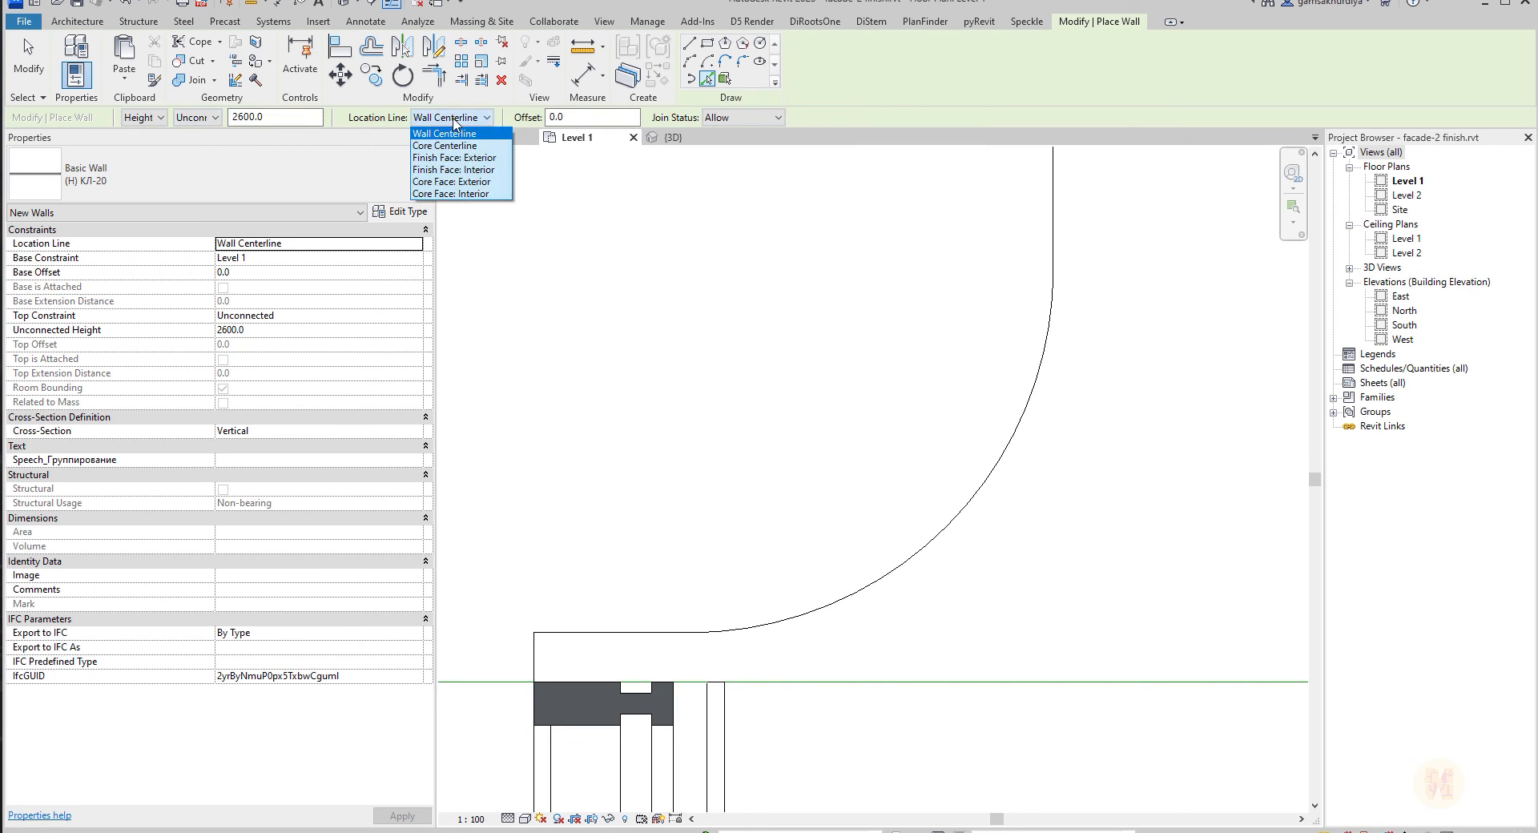
left_click(487, 157)
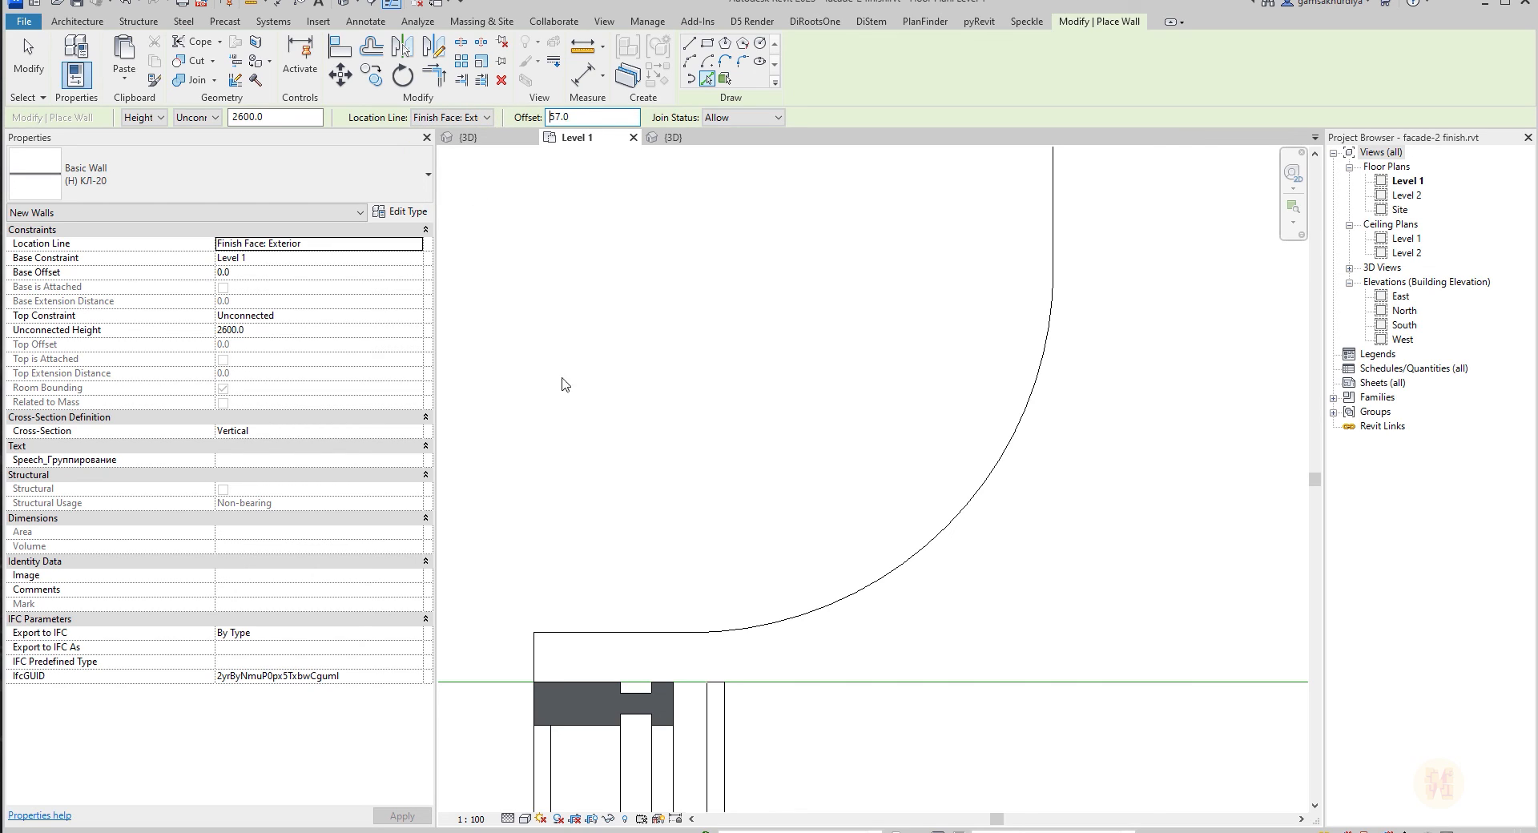
left_click(679, 645)
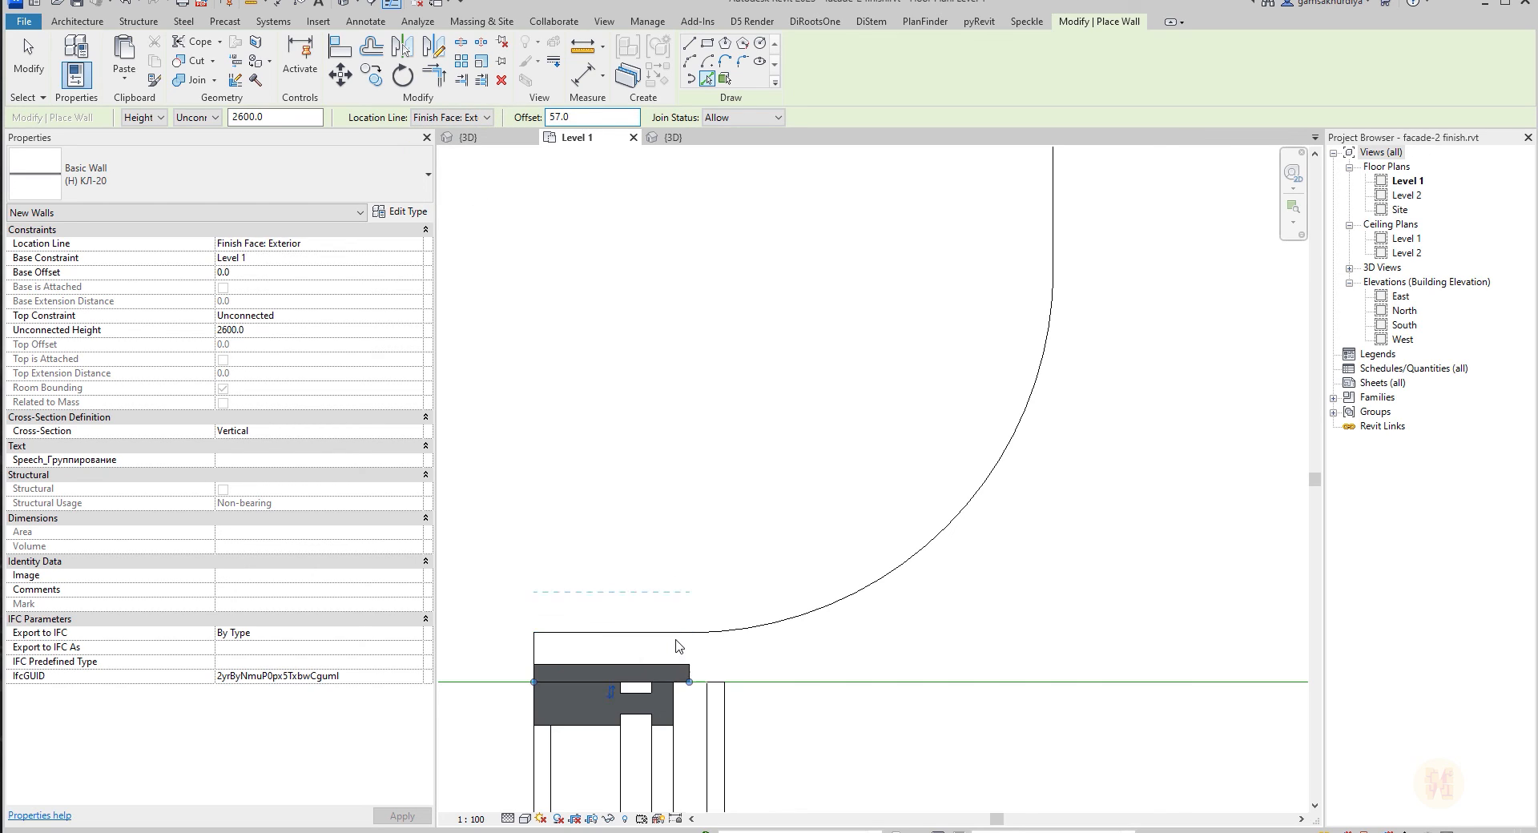
left_click(841, 606)
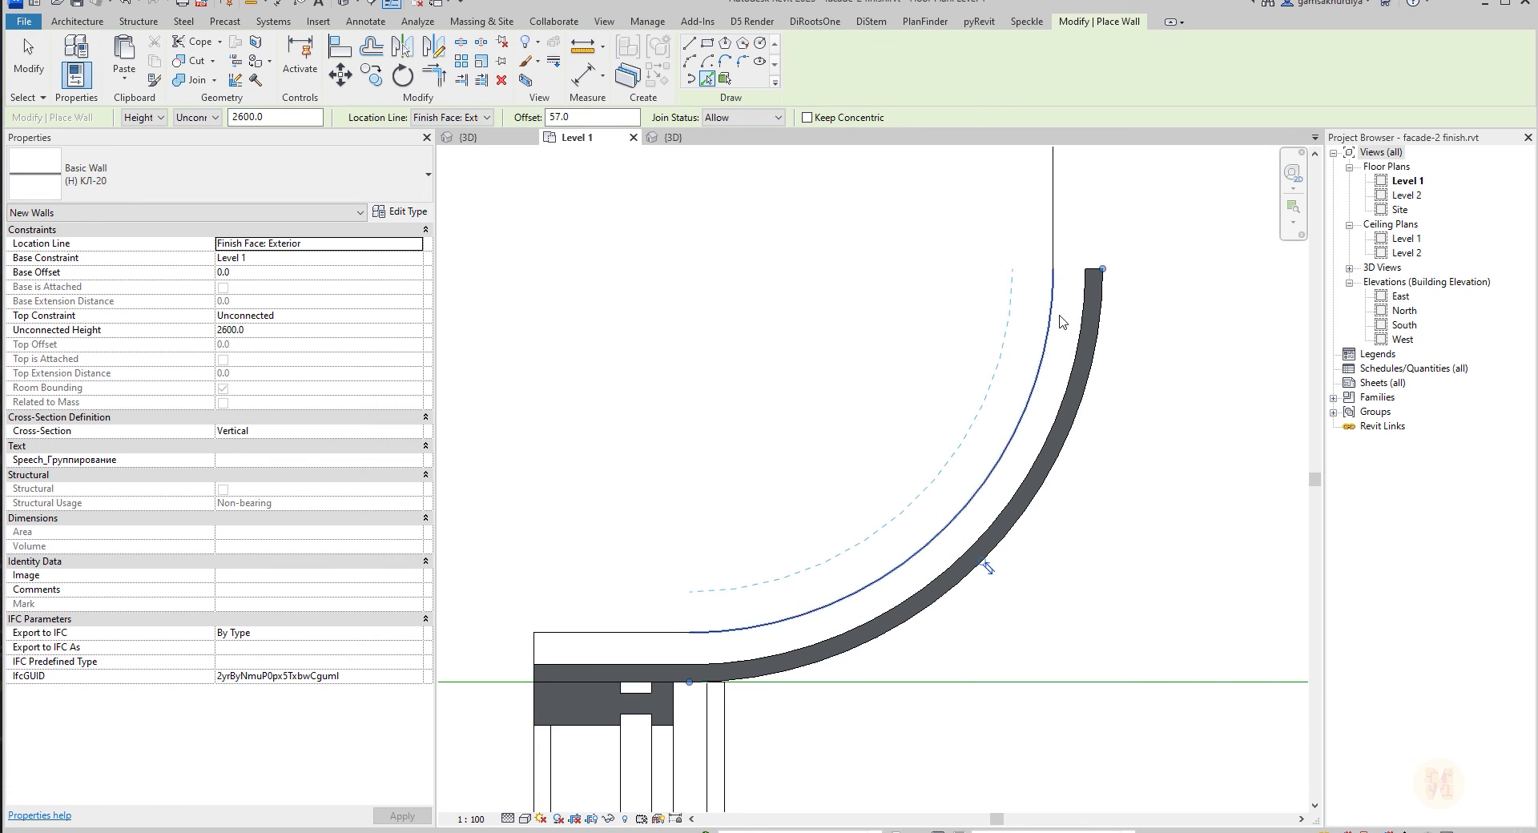
left_click(1052, 248)
scroll(1031, 365, "down", 3)
middle_click_drag(1178, 398, 969, 574)
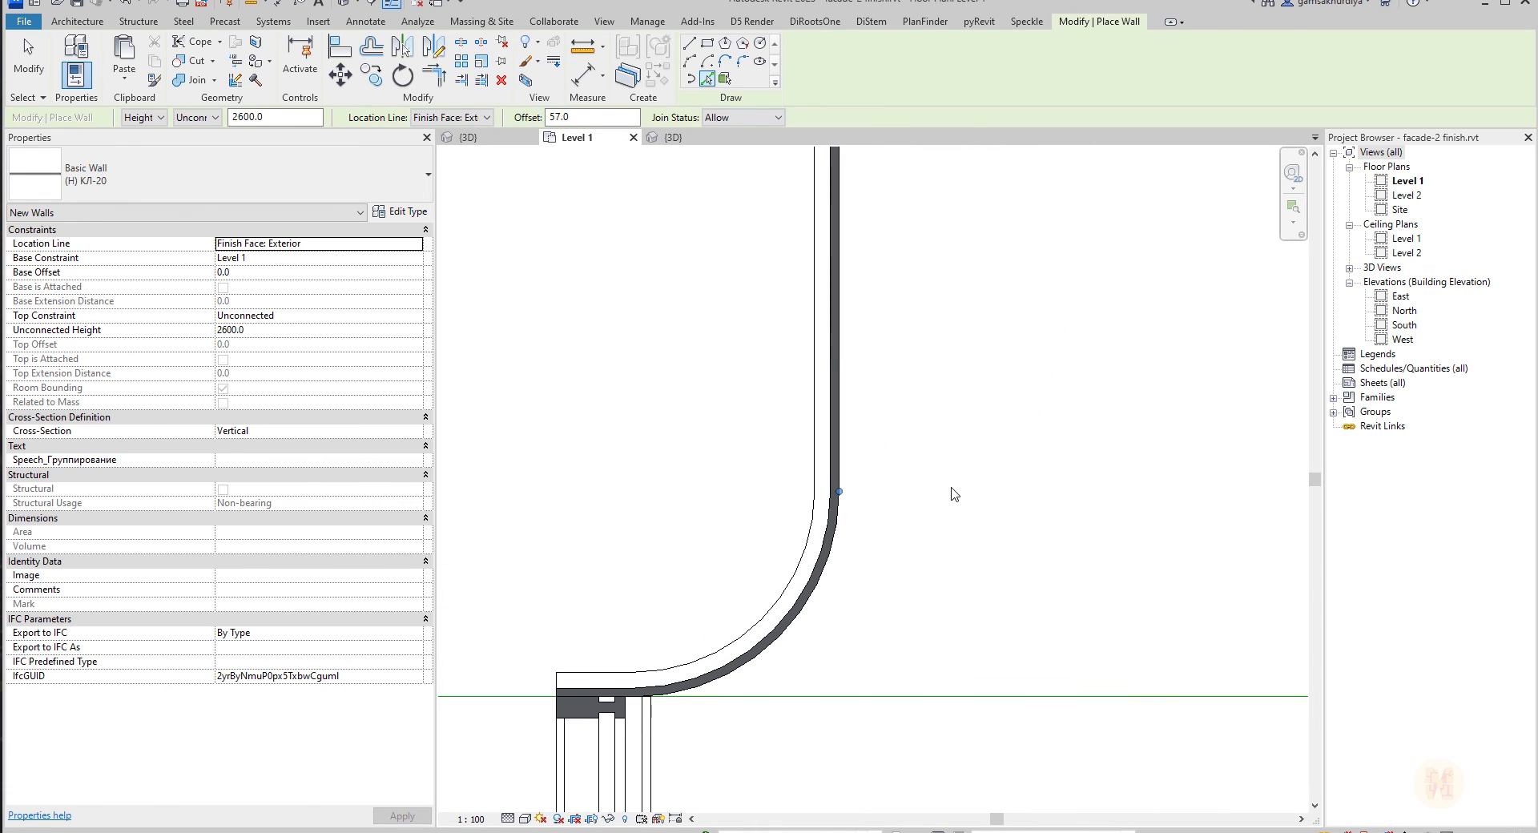
key("Escape")
key("Escape")
Try to align the far end of the long straight wall with the reference plane, and undo the alignment.
scroll(854, 346, "down", 2)
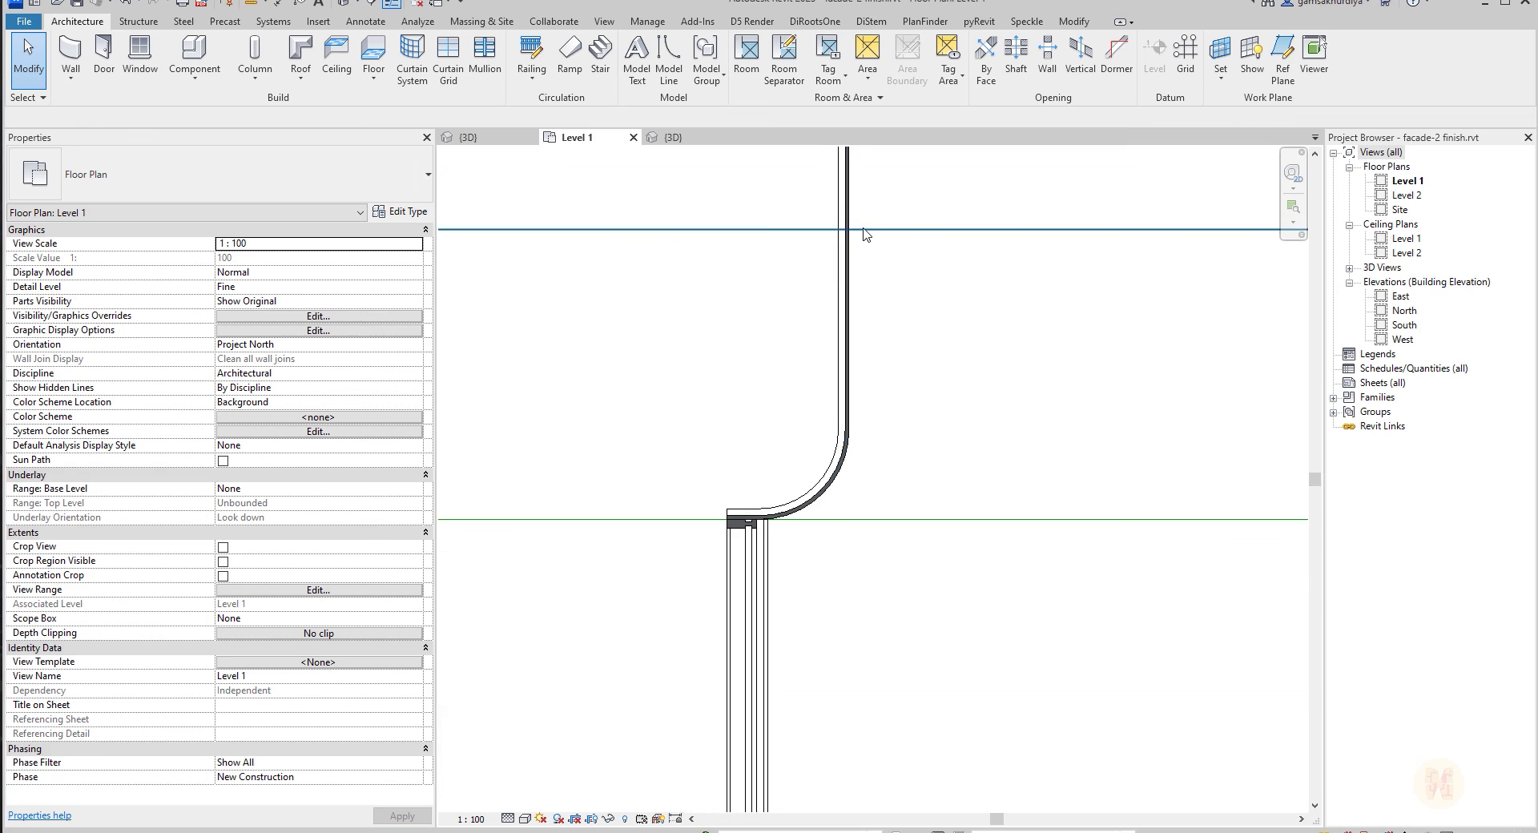
key("a")
key("l")
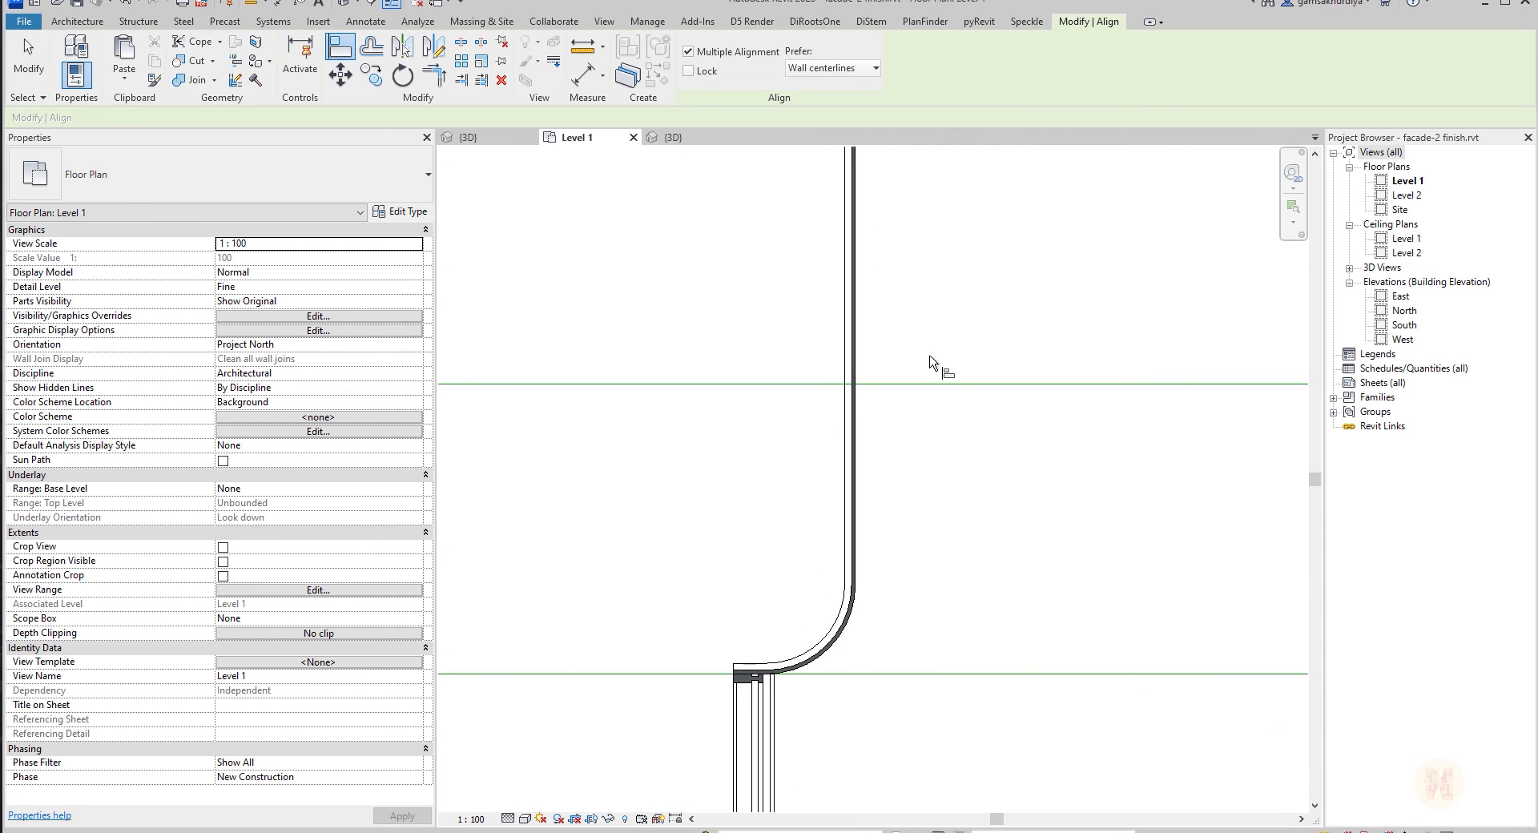
scroll(944, 390, "down", 1)
middle_click_drag(936, 343, 935, 723)
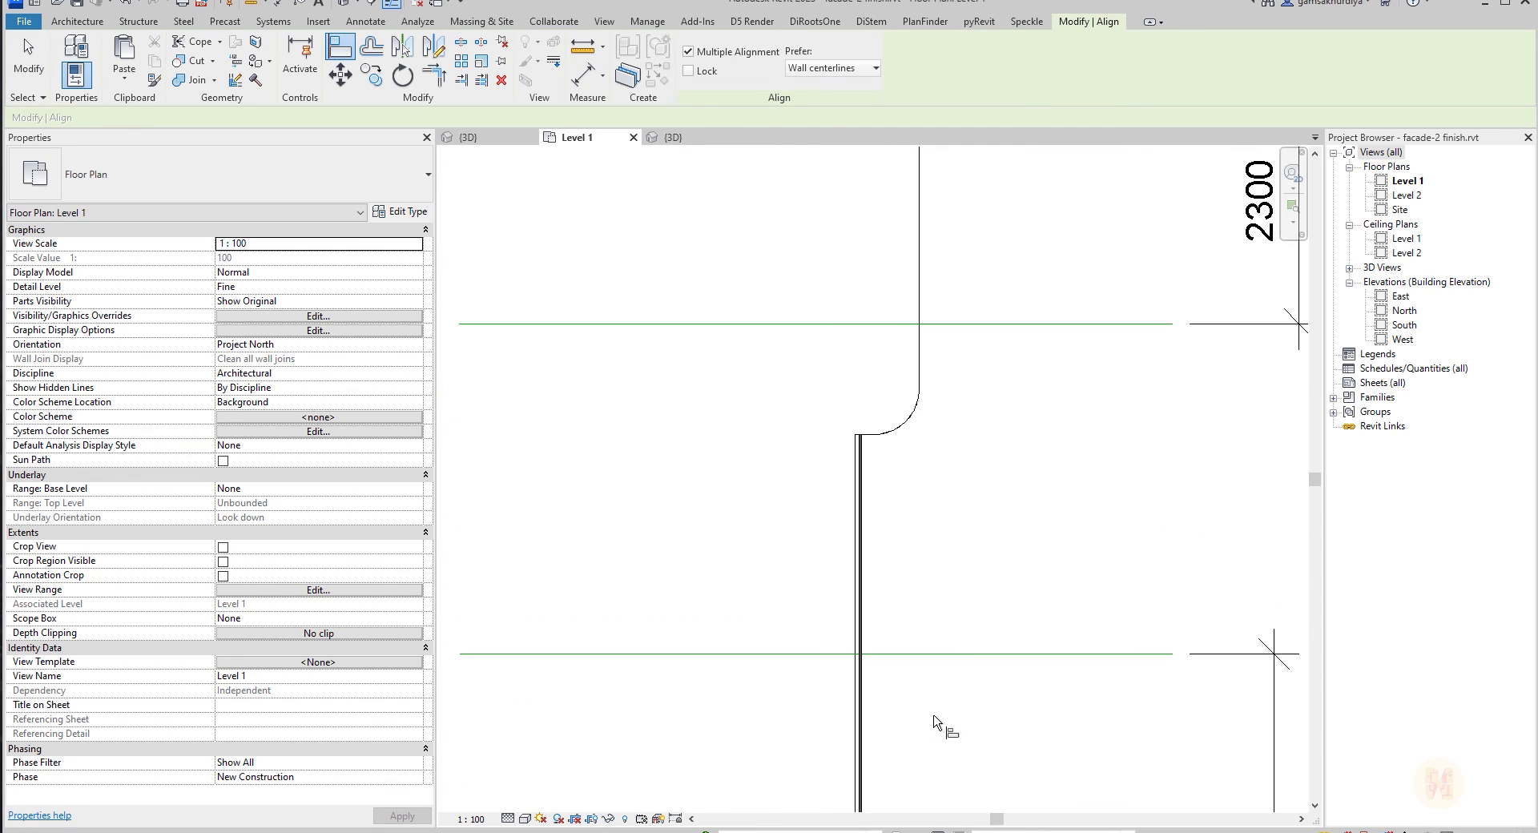
left_click(857, 441)
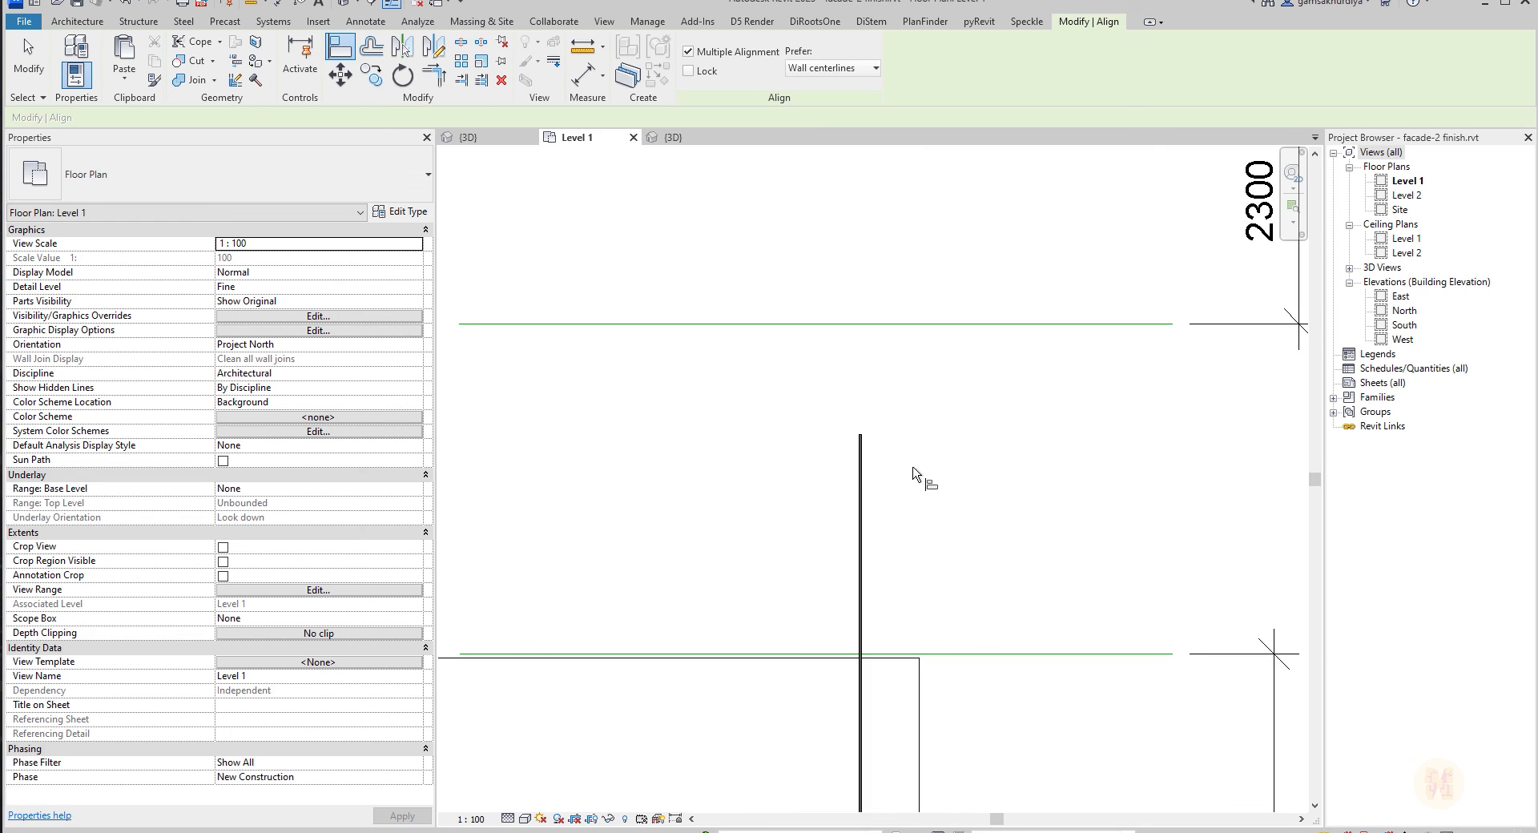
key("ctrl+z")
key("Escape")
Shorten the long straight wall and align its end with the first reference plane past the rounded corner, where the 3960 dimension starts.
left_click(862, 448)
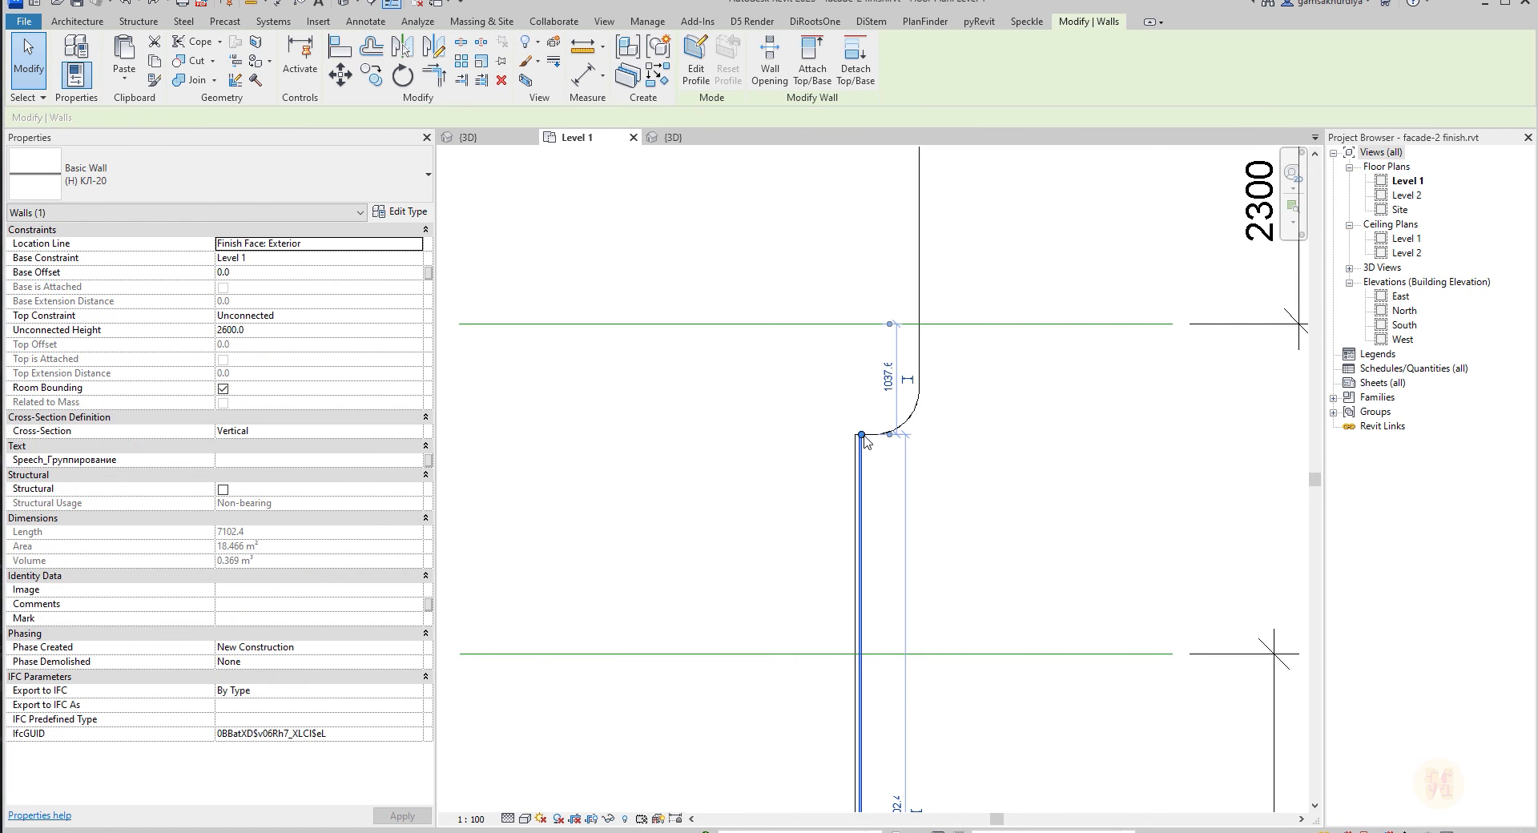
left_click_drag(863, 436, 860, 731)
middle_click_drag(860, 731, 925, 414)
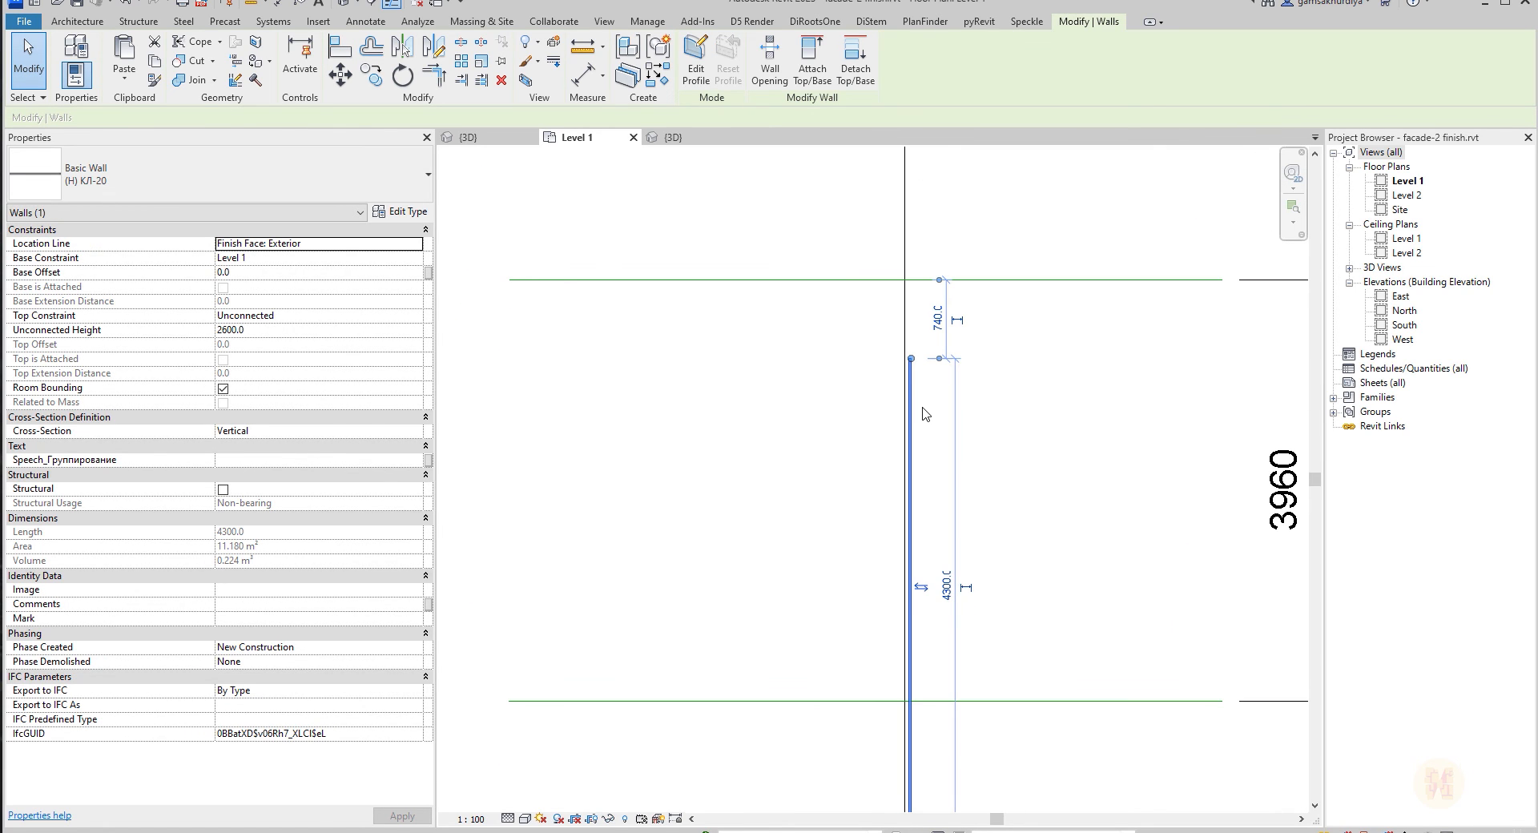
key("a")
key("l")
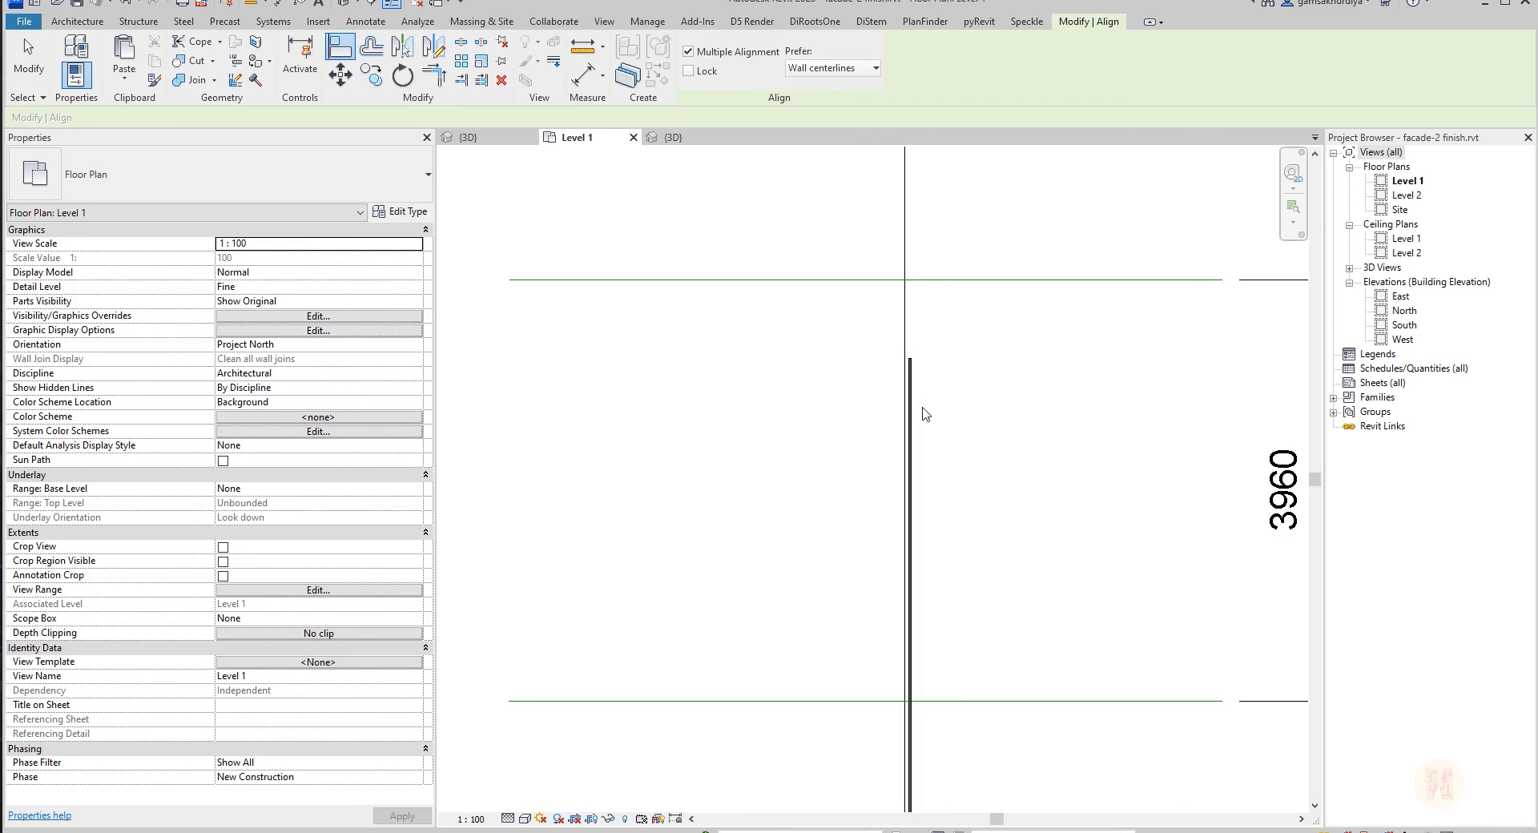
left_click(981, 703)
left_click(915, 360)
scroll(961, 424, "down", 3)
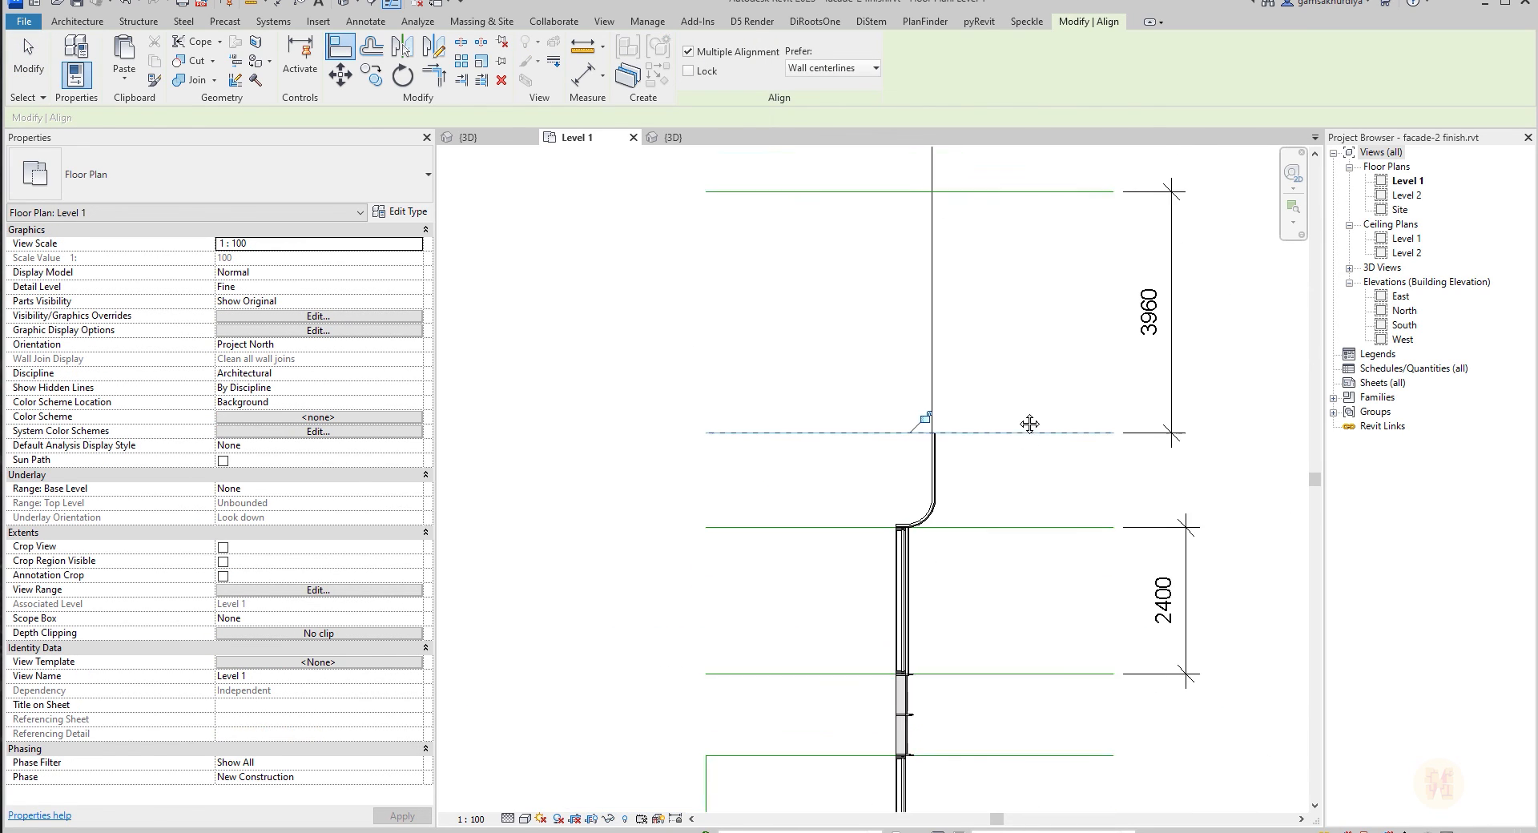
scroll(921, 440, "up", 6)
key("Escape")
scroll(872, 496, "down", 5)
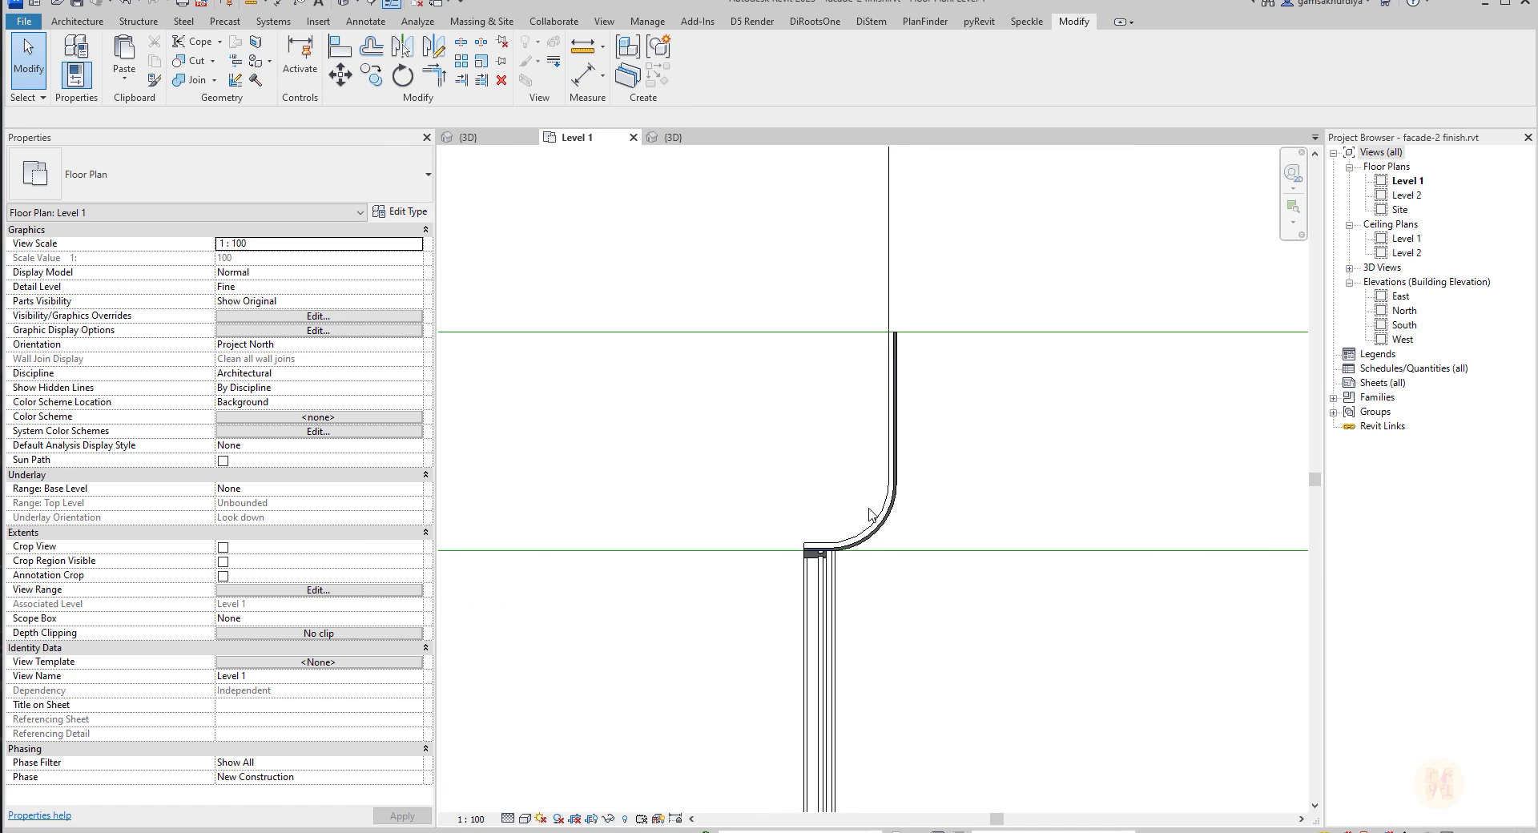
Place (Н) У-170 walls with Finish Face: Exterior and 0 offset along the slab's short edge, rounded corner and long straight edge.
middle_click_drag(878, 591, 961, 168)
middle_click_drag(852, 450, 969, 161)
scroll(965, 402, "up", 2)
scroll(970, 408, "up", 2)
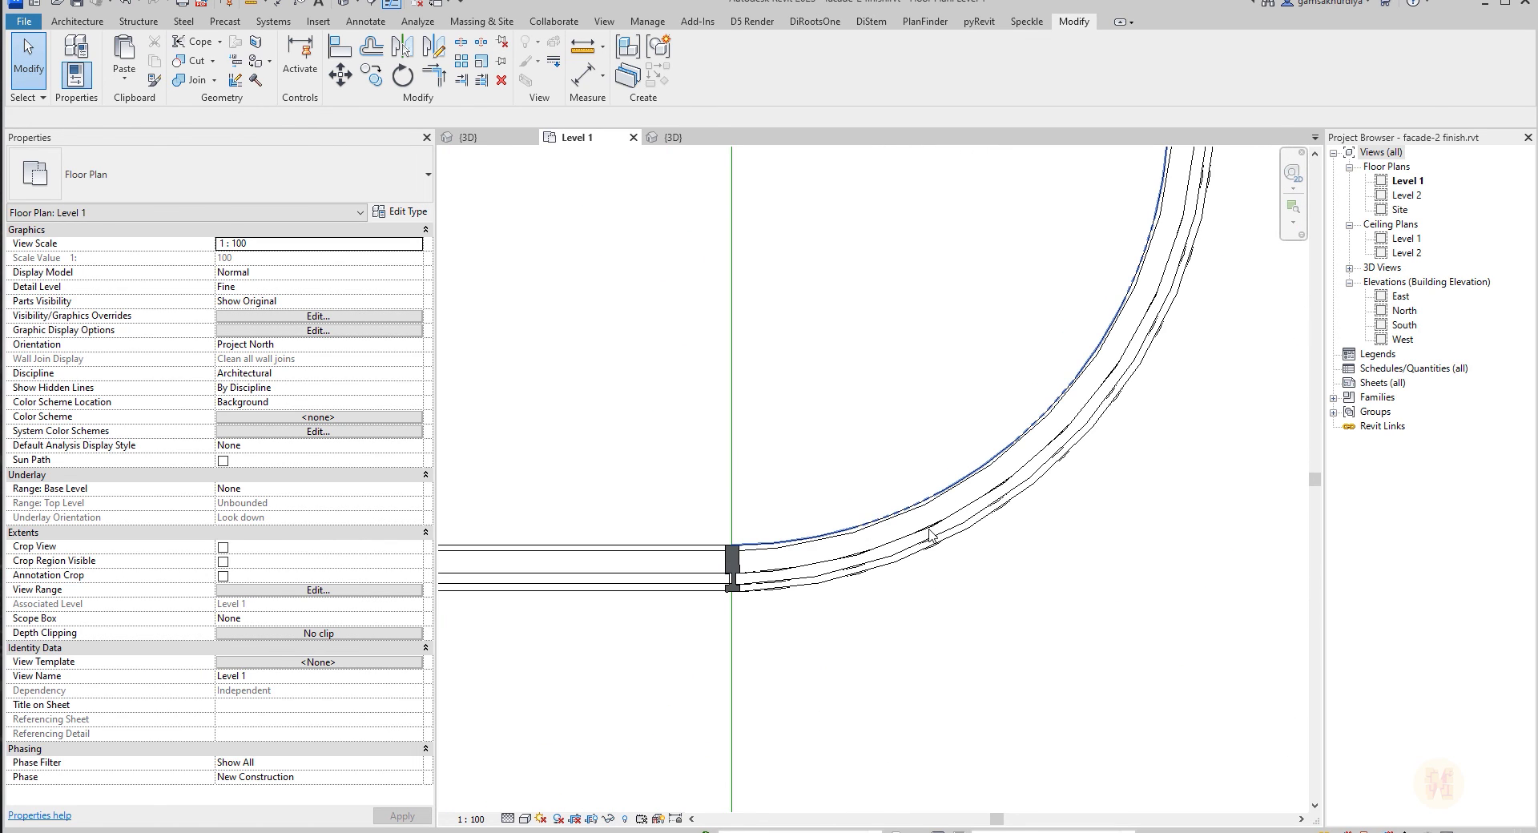
middle_click_drag(657, 570, 1210, 540)
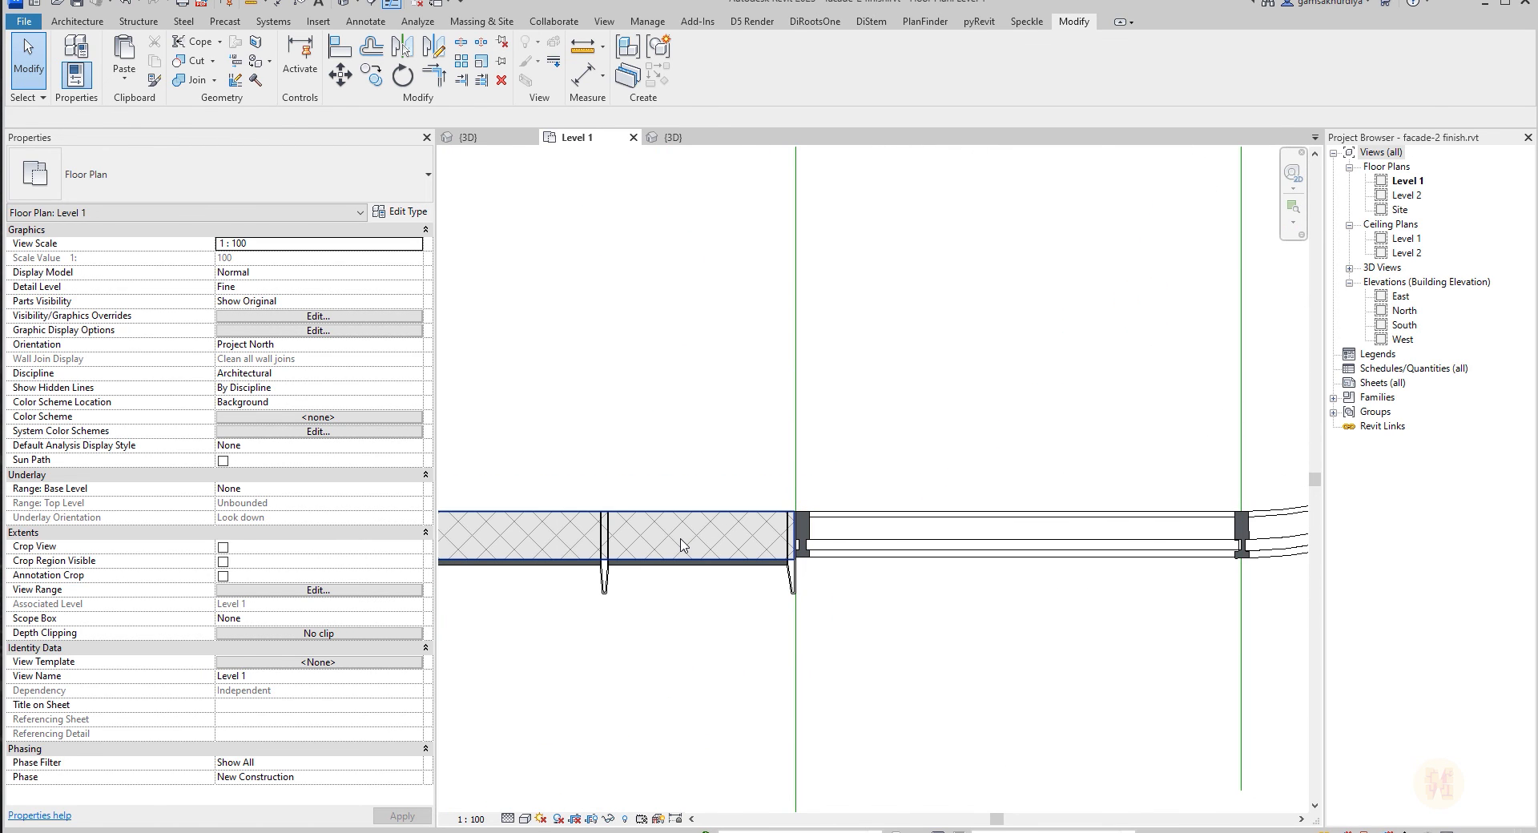
left_click(682, 544)
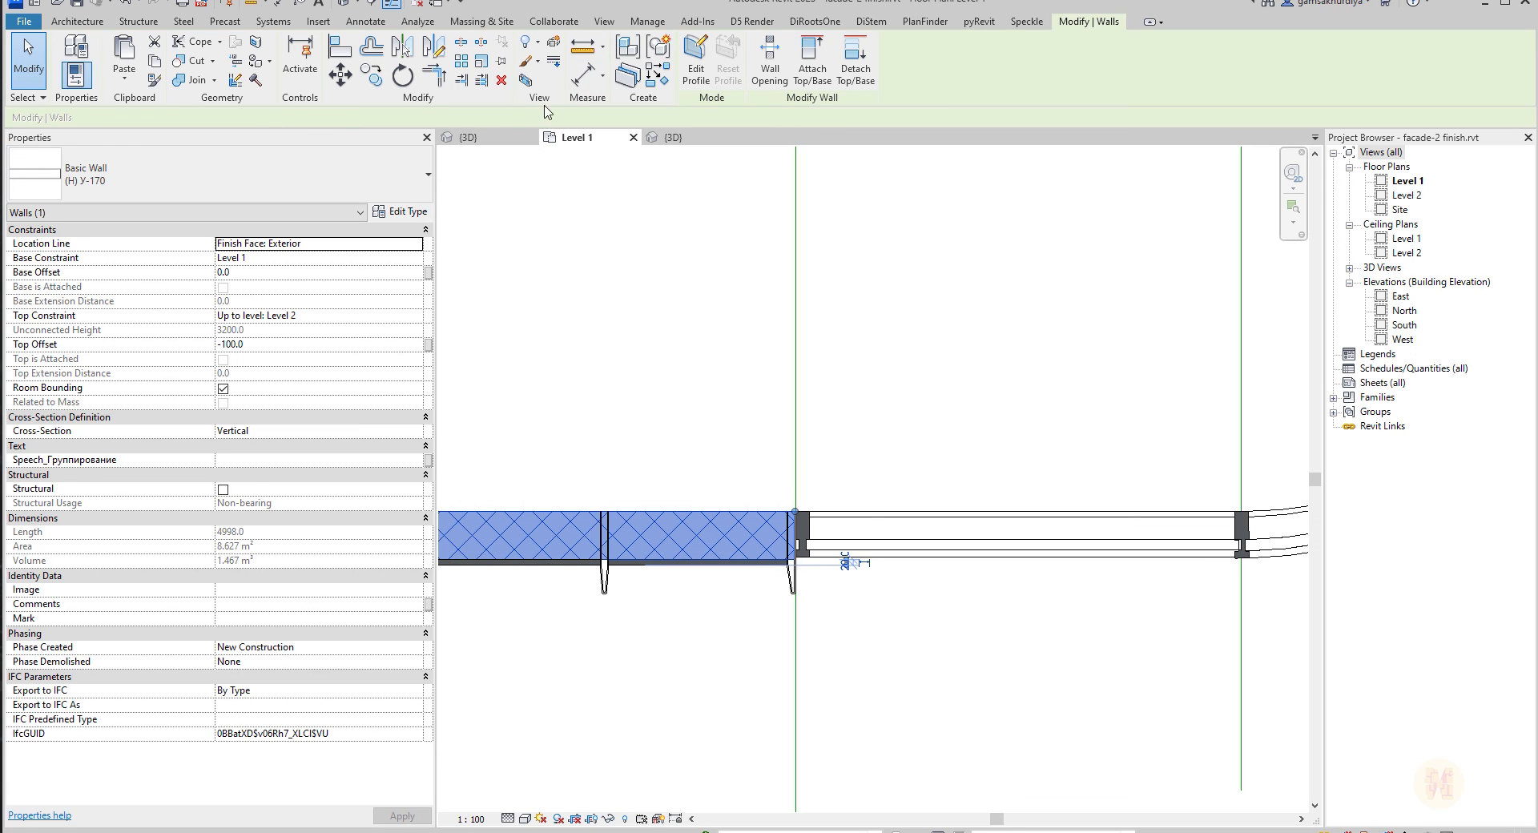
left_click(662, 84)
scroll(897, 481, "down", 2)
middle_click_drag(1009, 404, 827, 761)
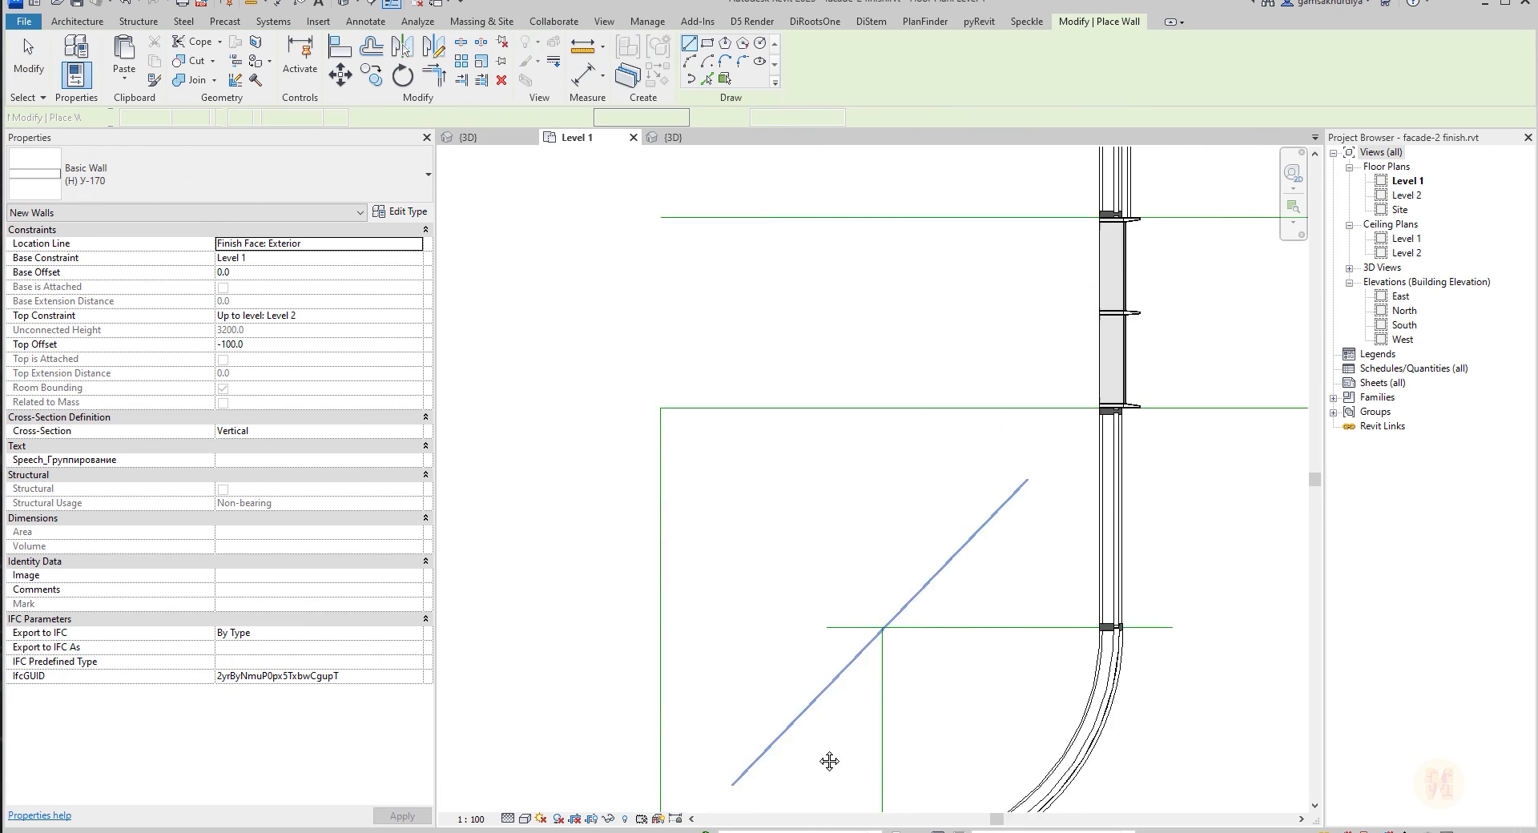
middle_click_drag(1041, 329, 779, 704)
middle_click_drag(902, 355, 909, 539)
scroll(848, 412, "up", 6)
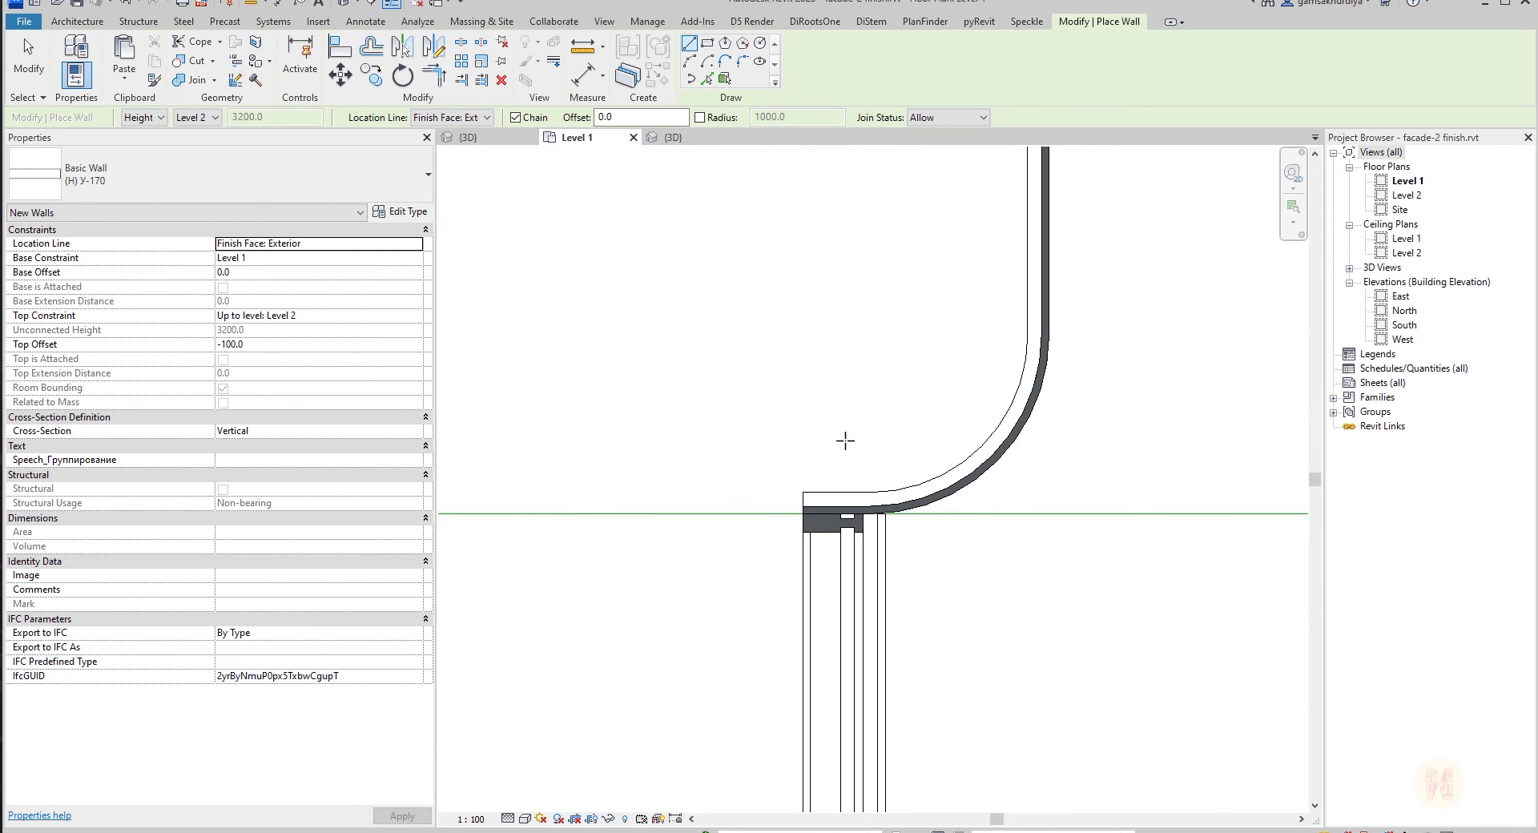
left_click(775, 524)
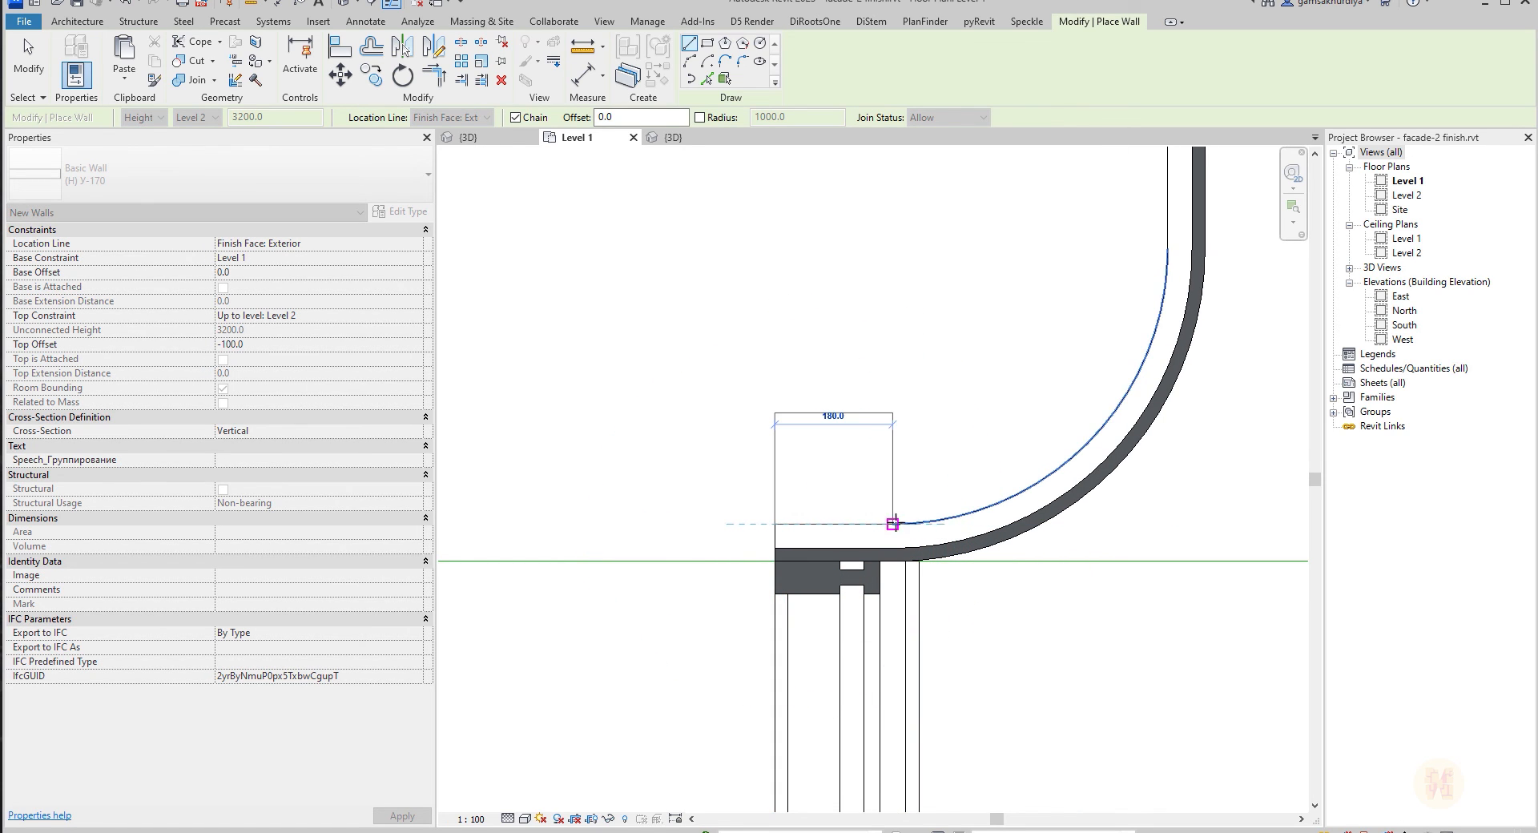
left_click(707, 77)
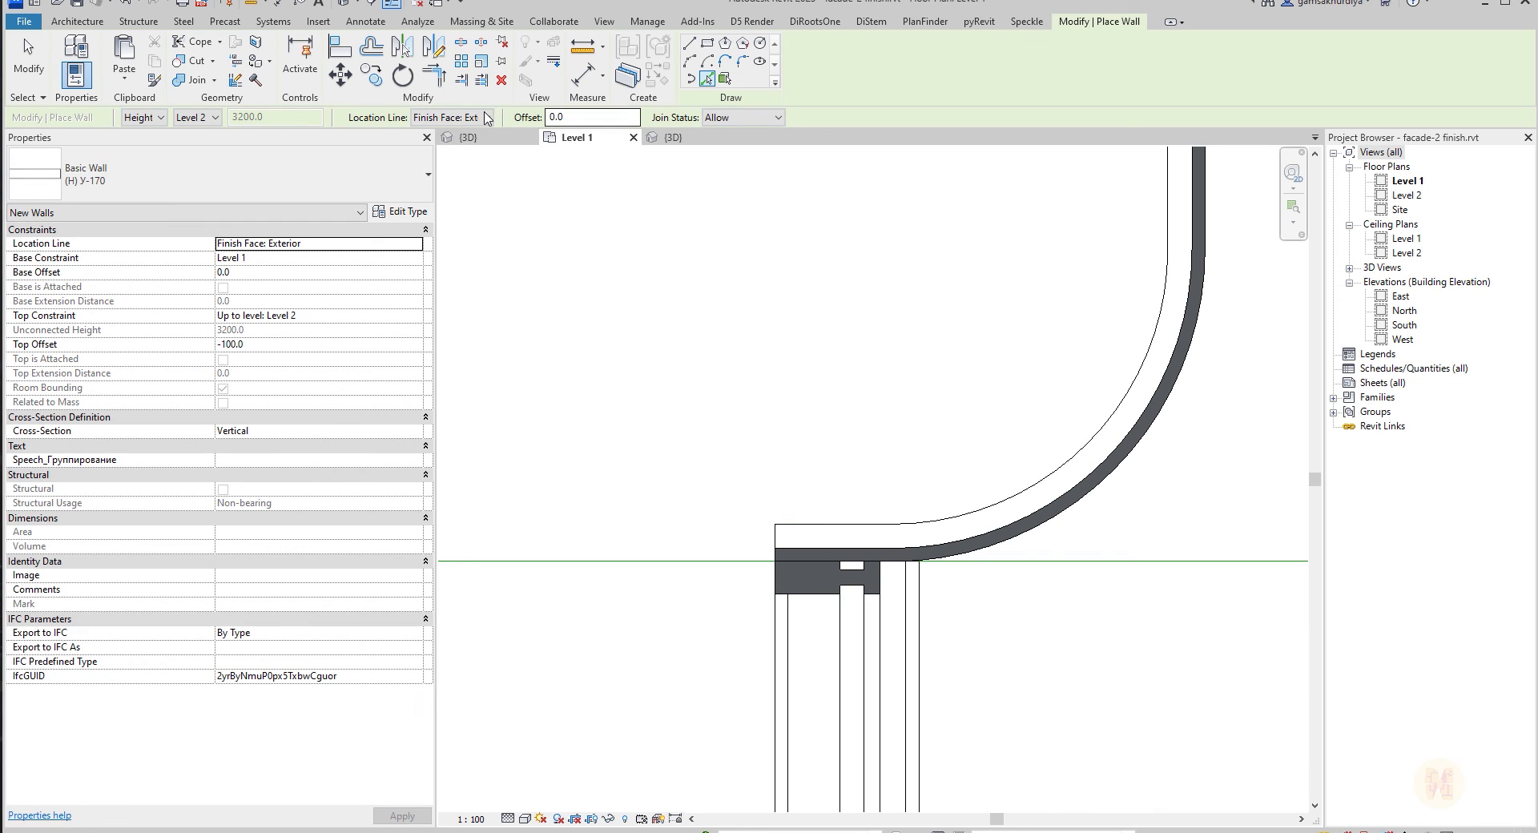
left_click(959, 519)
middle_click_drag(1151, 256, 1027, 525)
left_click(1037, 471)
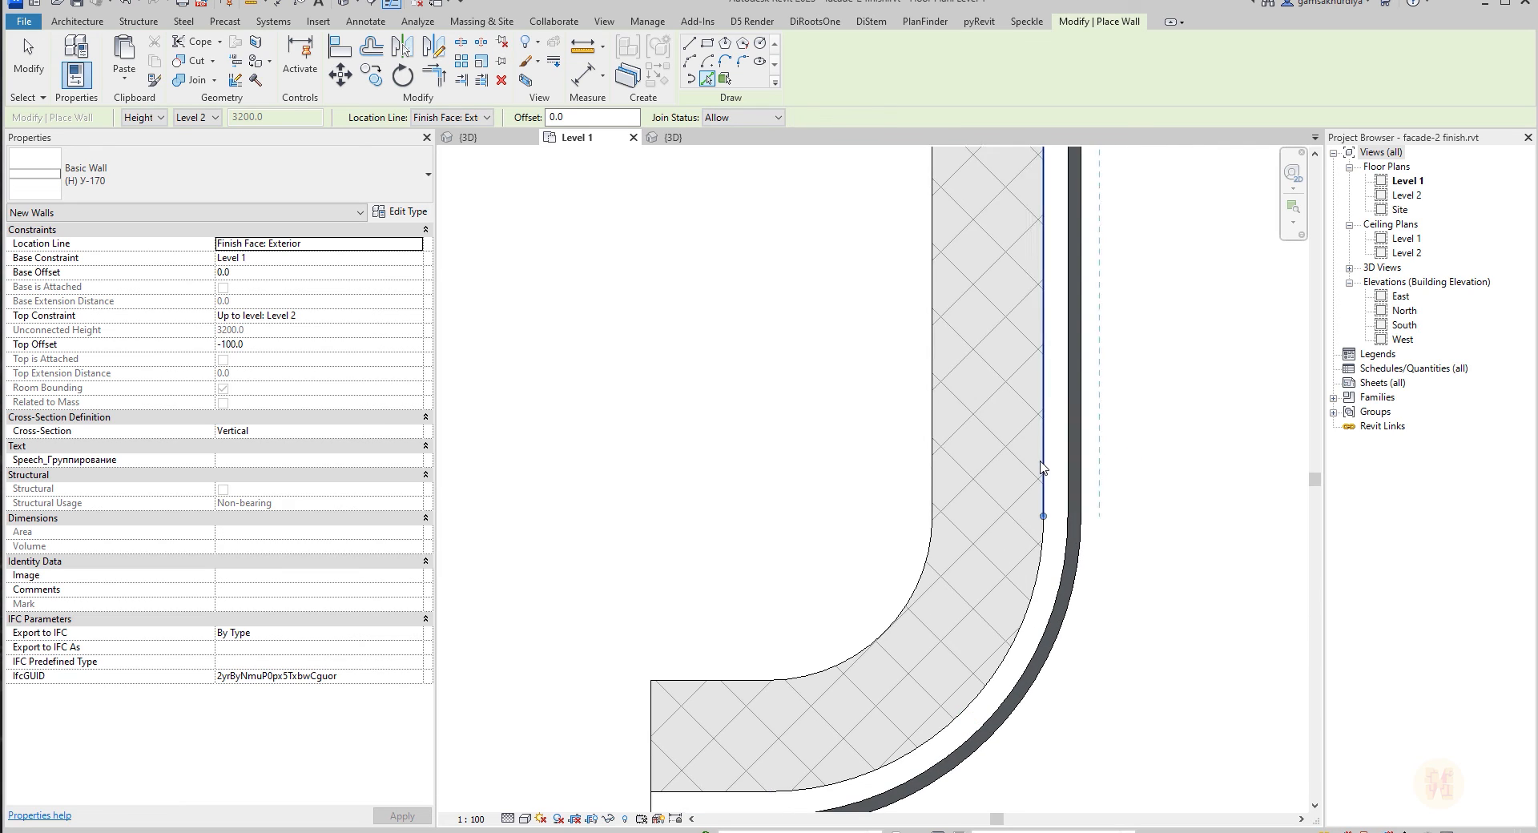
scroll(1025, 457, "down", 4)
key("Escape")
key("Escape")
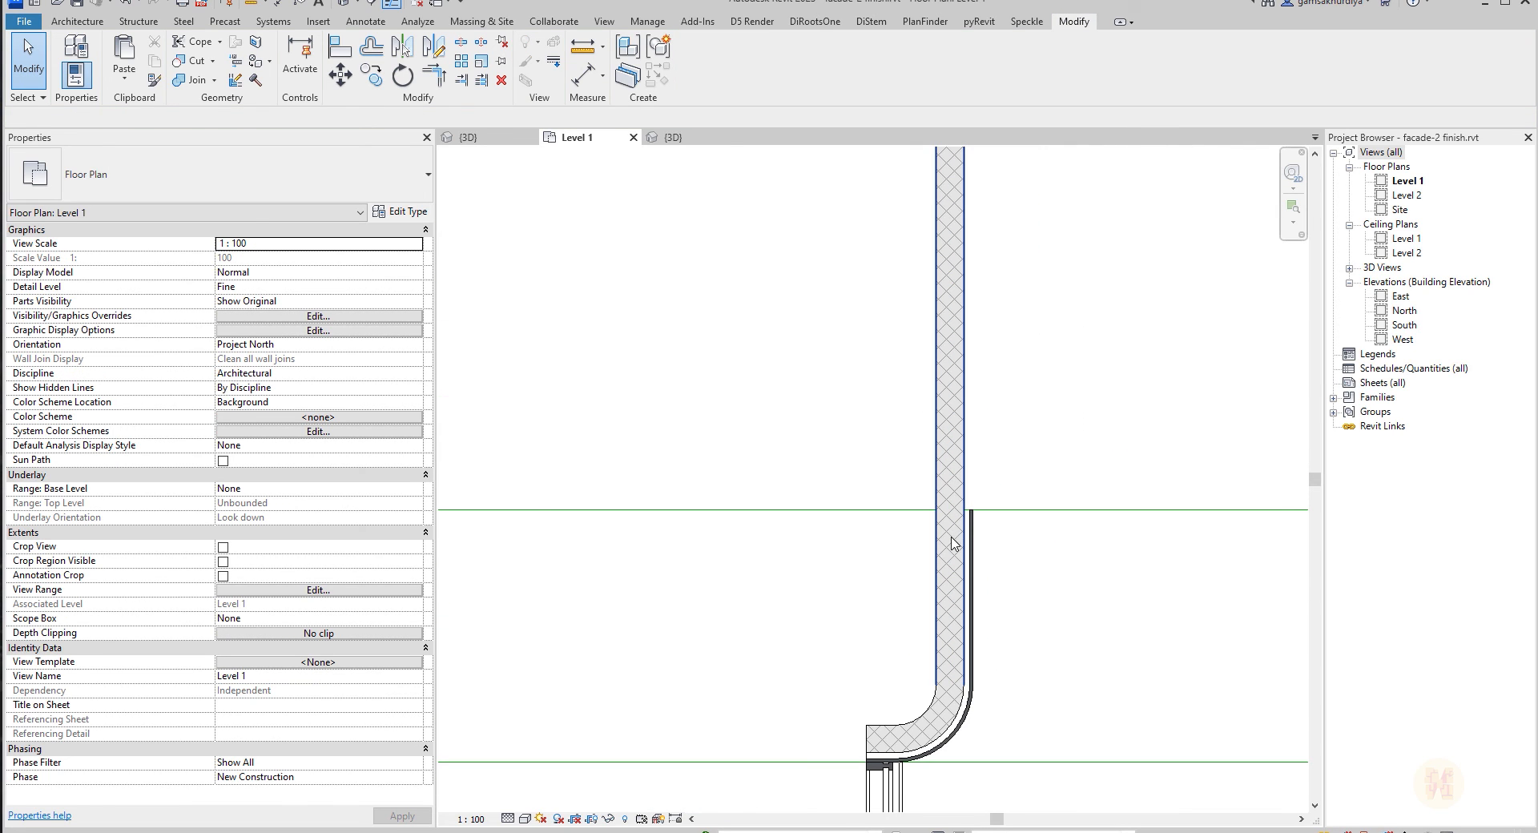
Split the long straight (Н) У-170 wall just past the reference plane beyond the rounded corner and delete its far segment.
key("s")
key("l")
left_click(964, 447)
key("Escape")
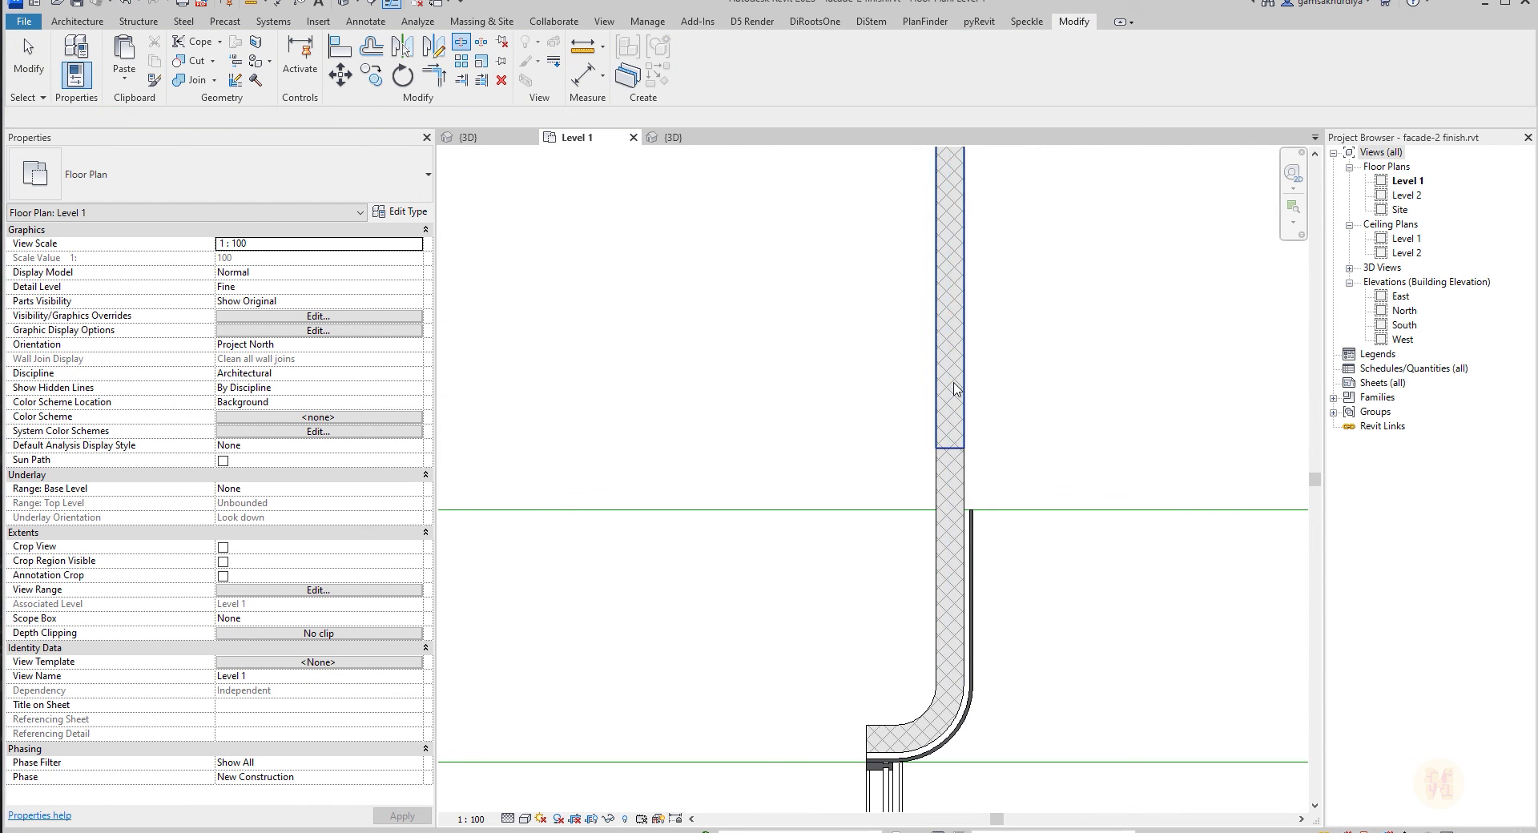
left_click(953, 385)
key("Delete")
Shorten the remaining straight (Н) У-170 wall to end at the reference plane beyond the rounded corner, level with the cladding wall.
left_click(942, 498)
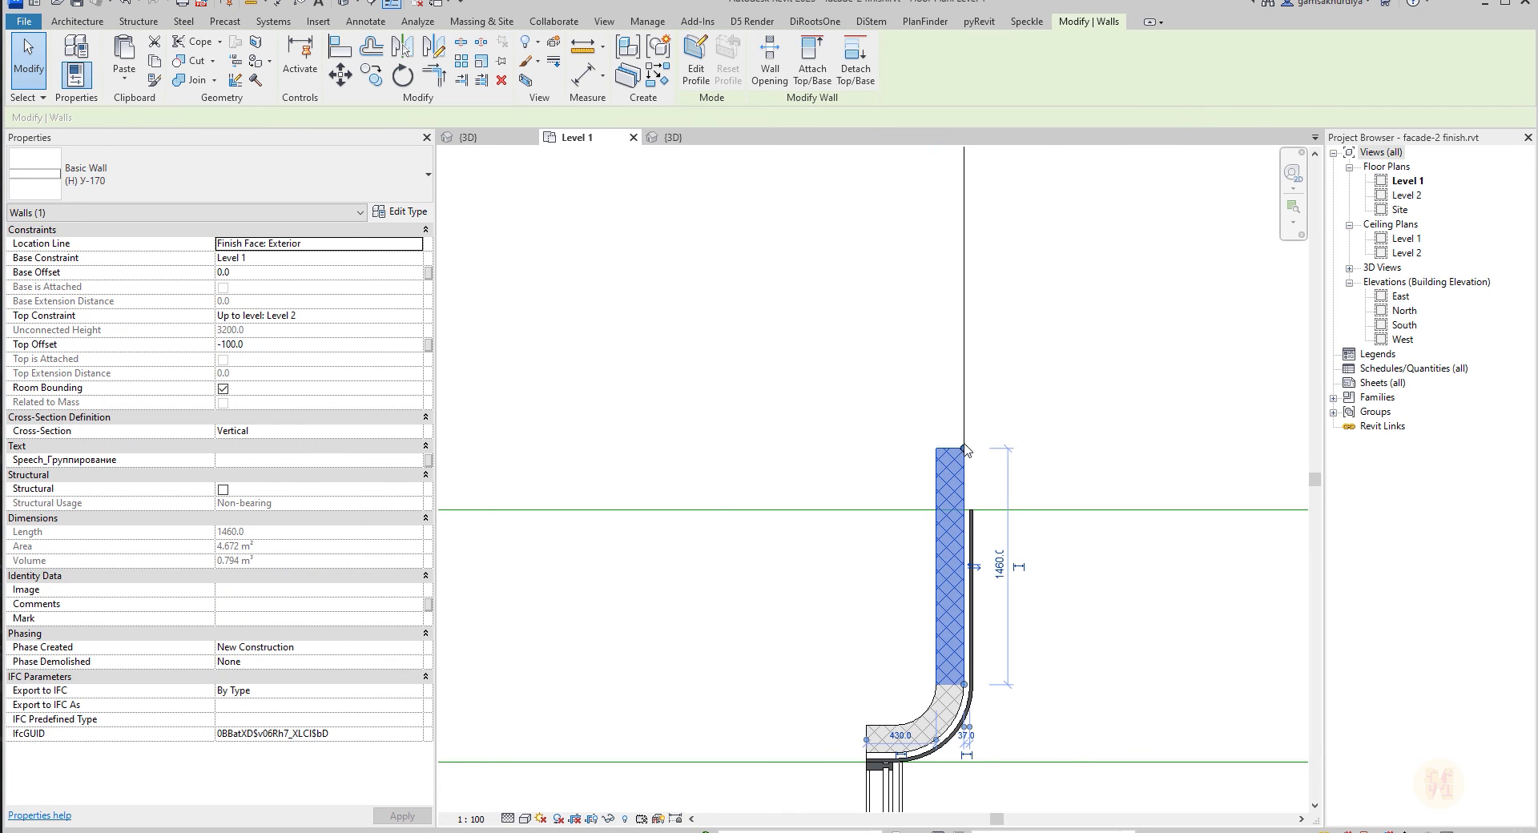
left_click_drag(963, 448, 961, 503)
left_click(1092, 429)
scroll(1092, 561, "down", 2)
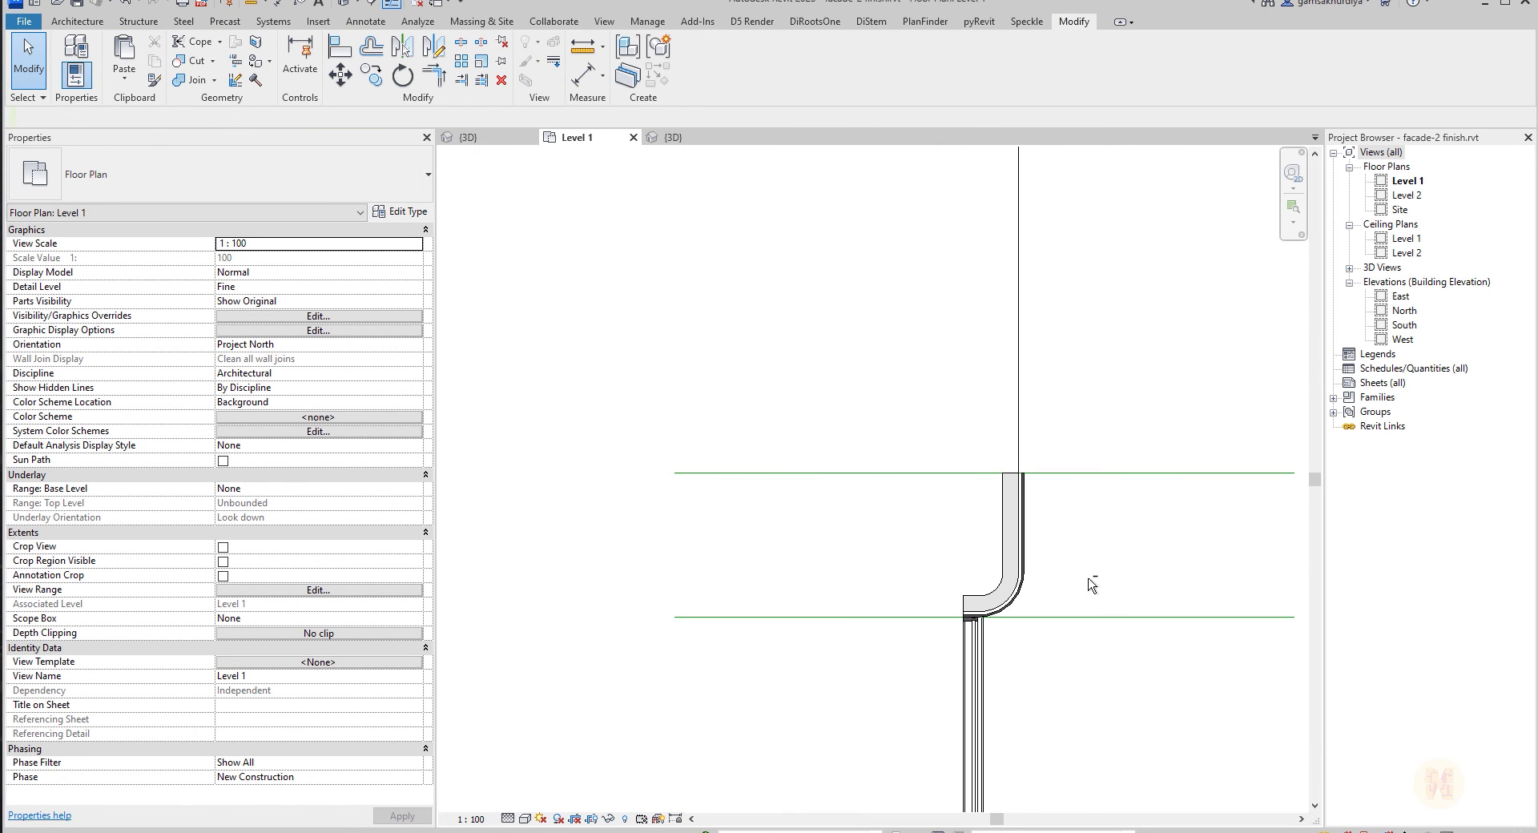
Delete the short straight (Н) КЛ-20 wall between the side glazing's end mullion and the rounded corner.
middle_click_drag(1092, 584, 963, 455)
middle_click_drag(856, 553, 1063, 224)
scroll(885, 474, "up", 3)
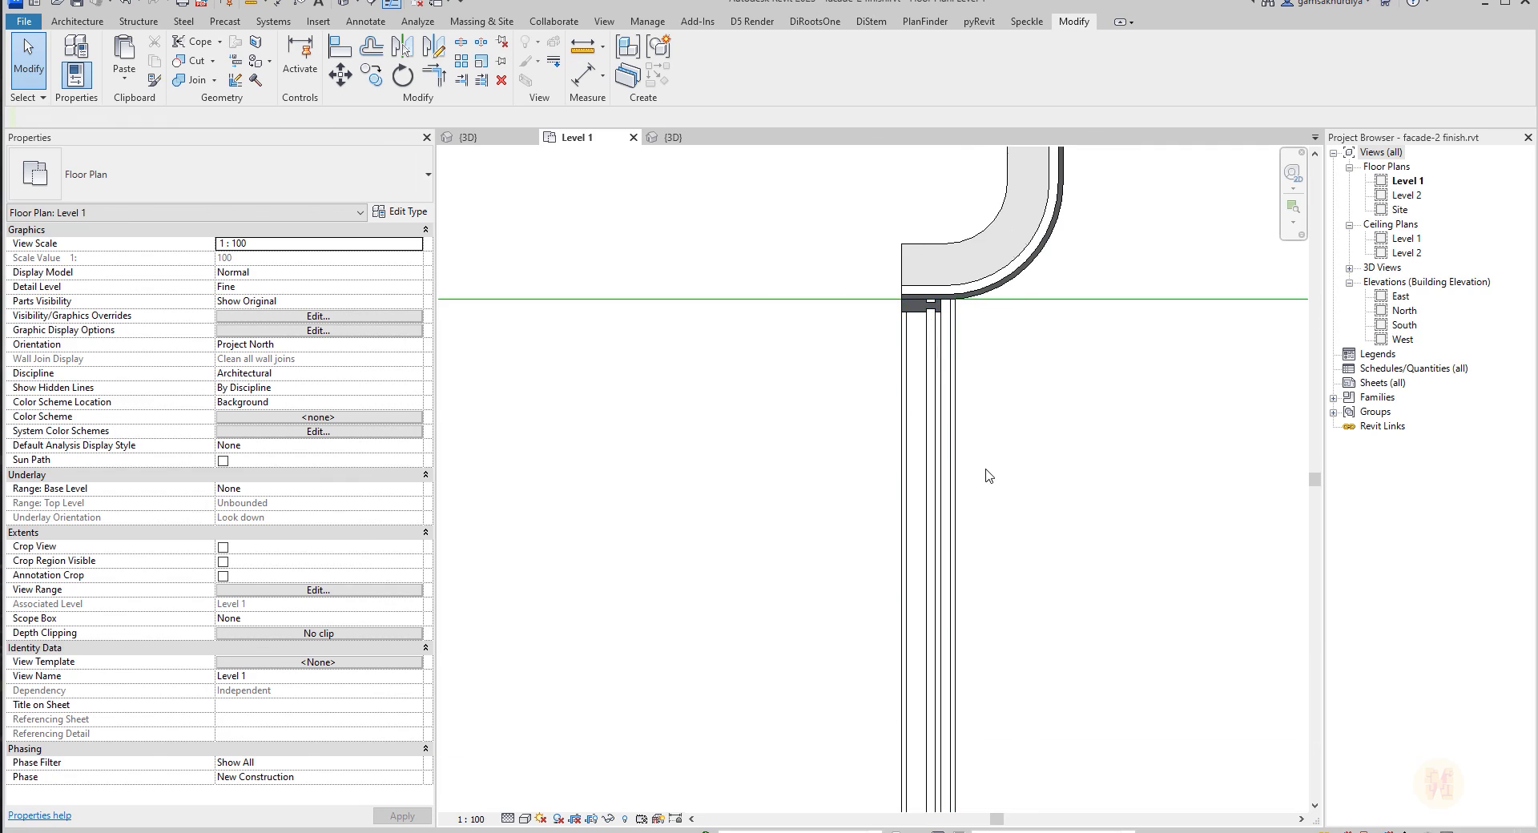
scroll(912, 276, "up", 1)
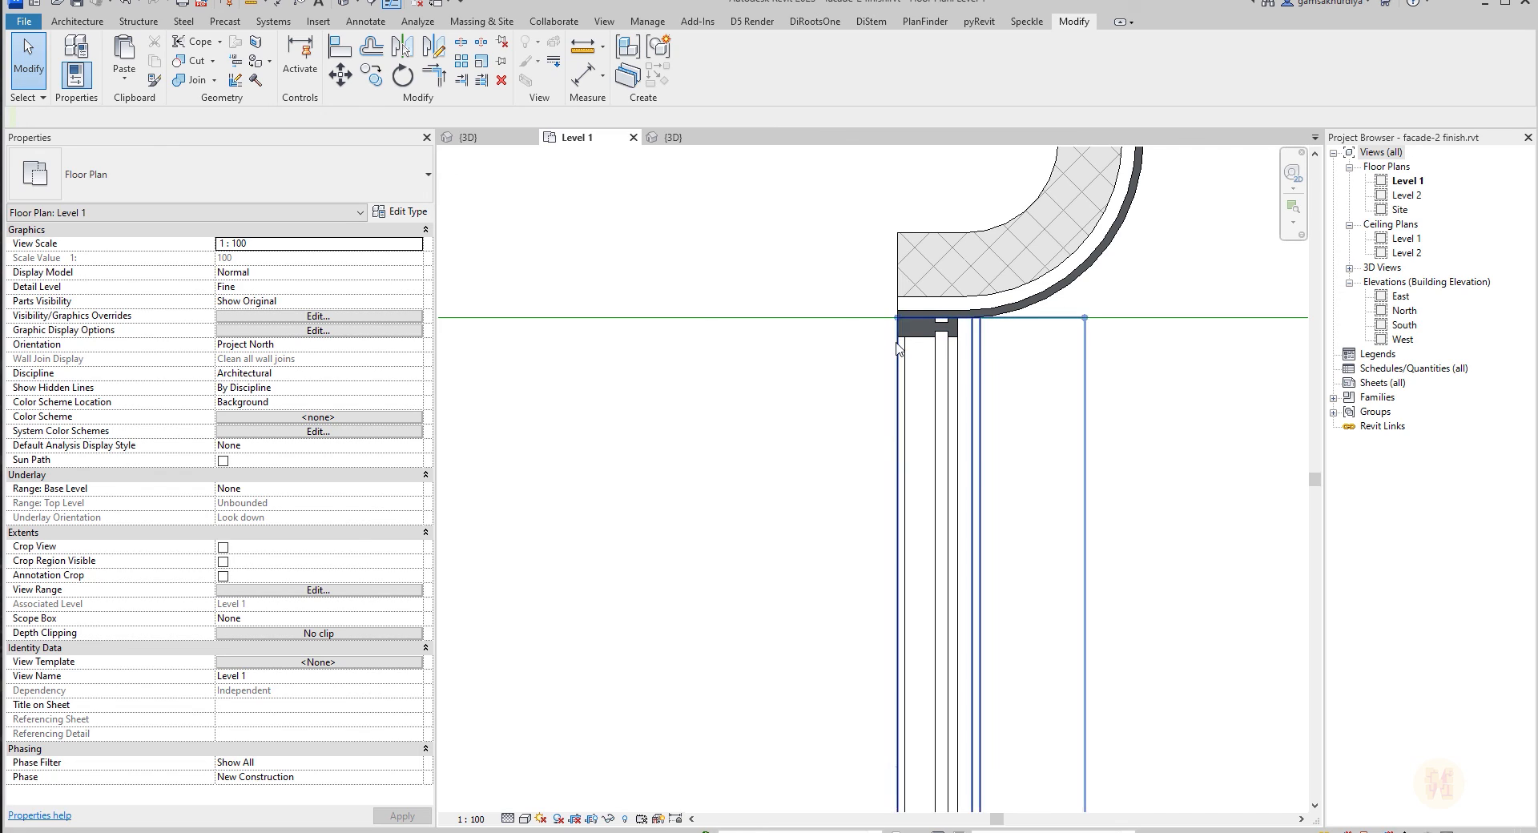
scroll(873, 329, "down", 3)
middle_click_drag(1008, 454, 1035, 351)
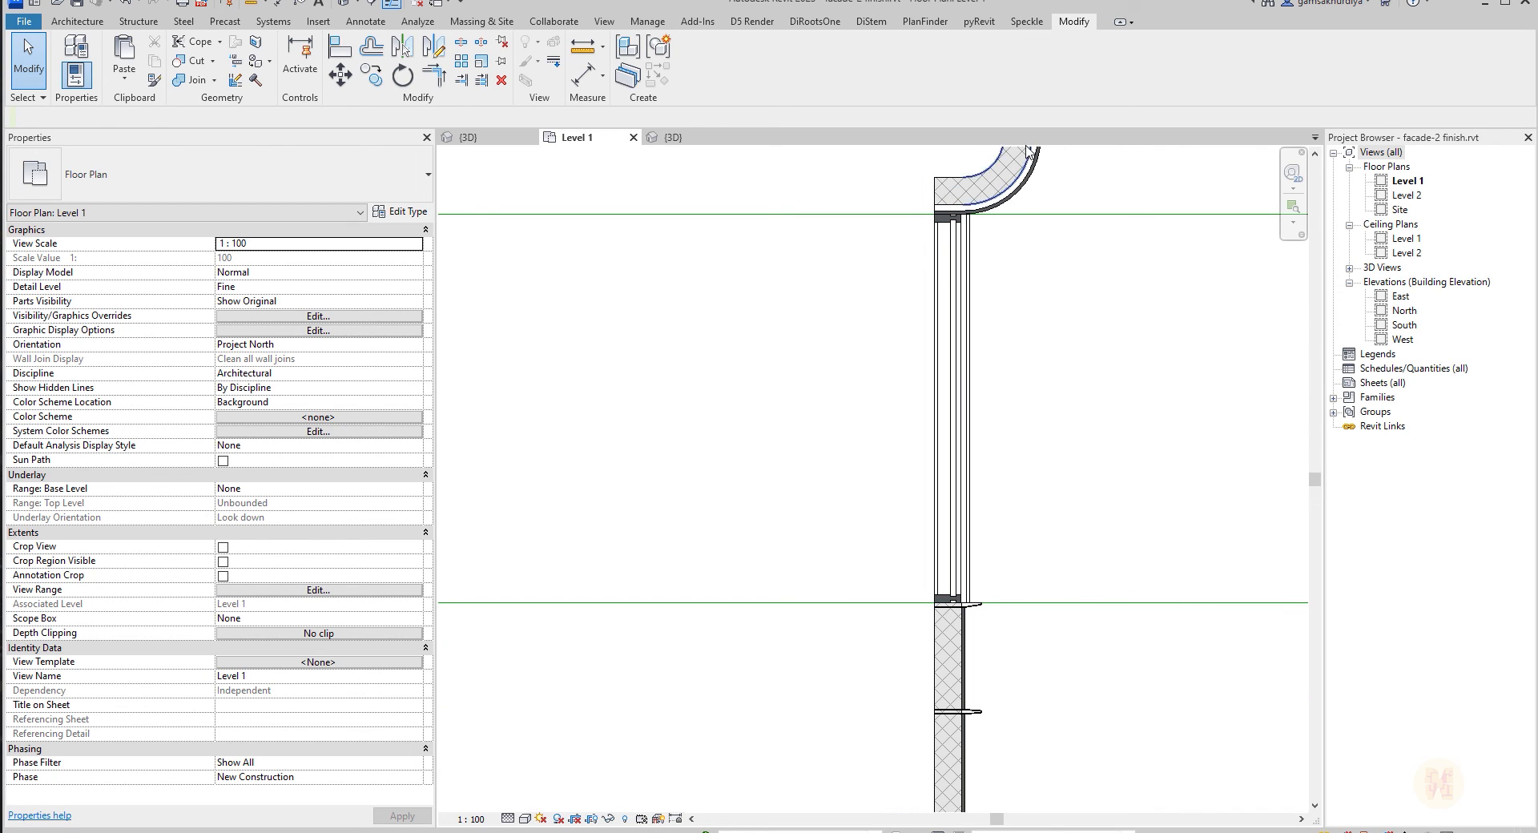
scroll(930, 192, "up", 2)
scroll(975, 314, "up", 3)
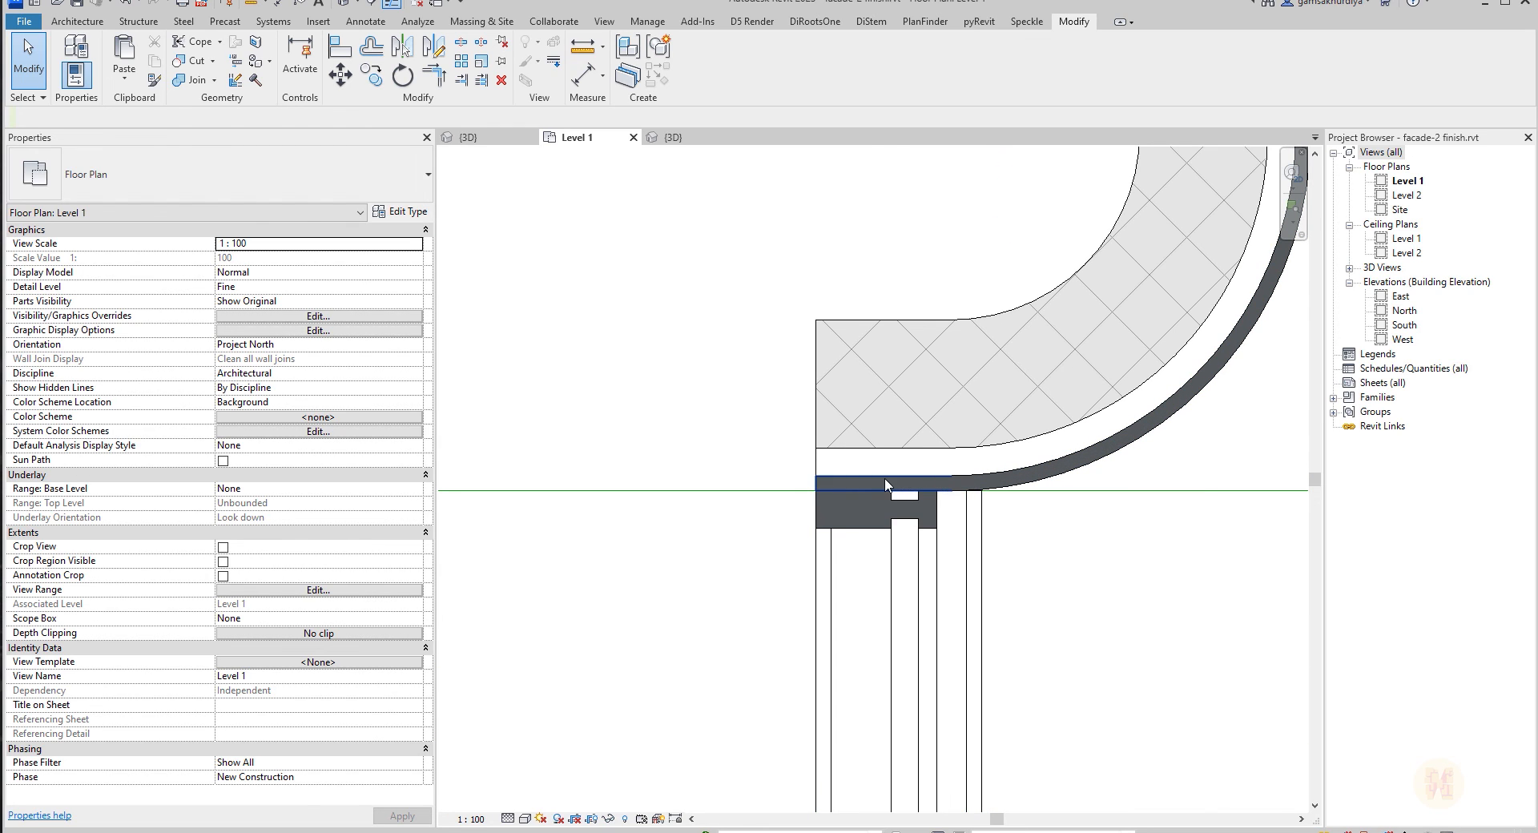
left_click(911, 483)
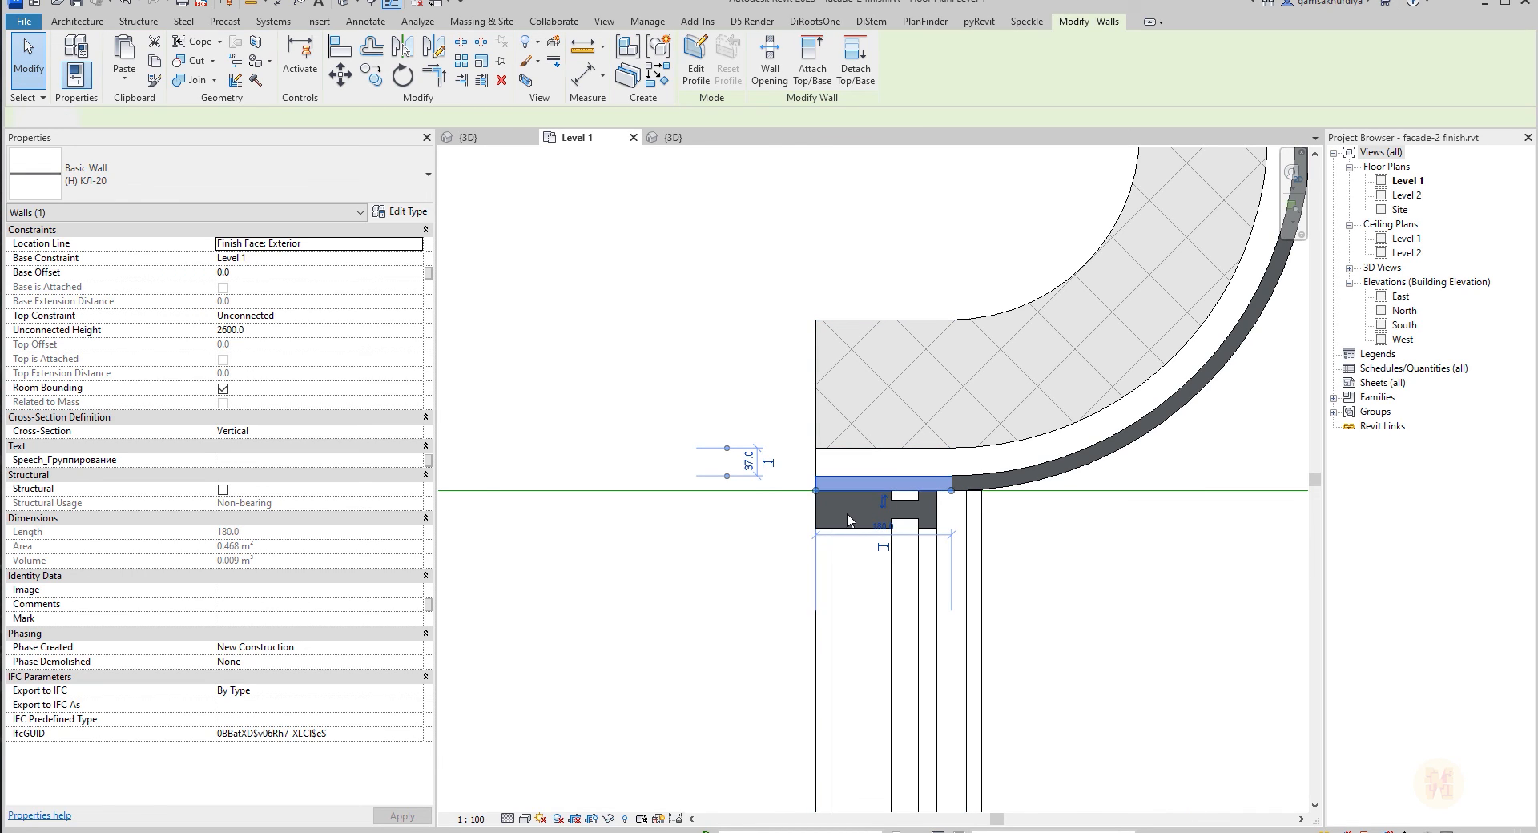
key("Escape")
Extend the side glazing's curtain wall past the reference plane to the outer face of the short (Н) У-170 wall.
left_click(832, 497)
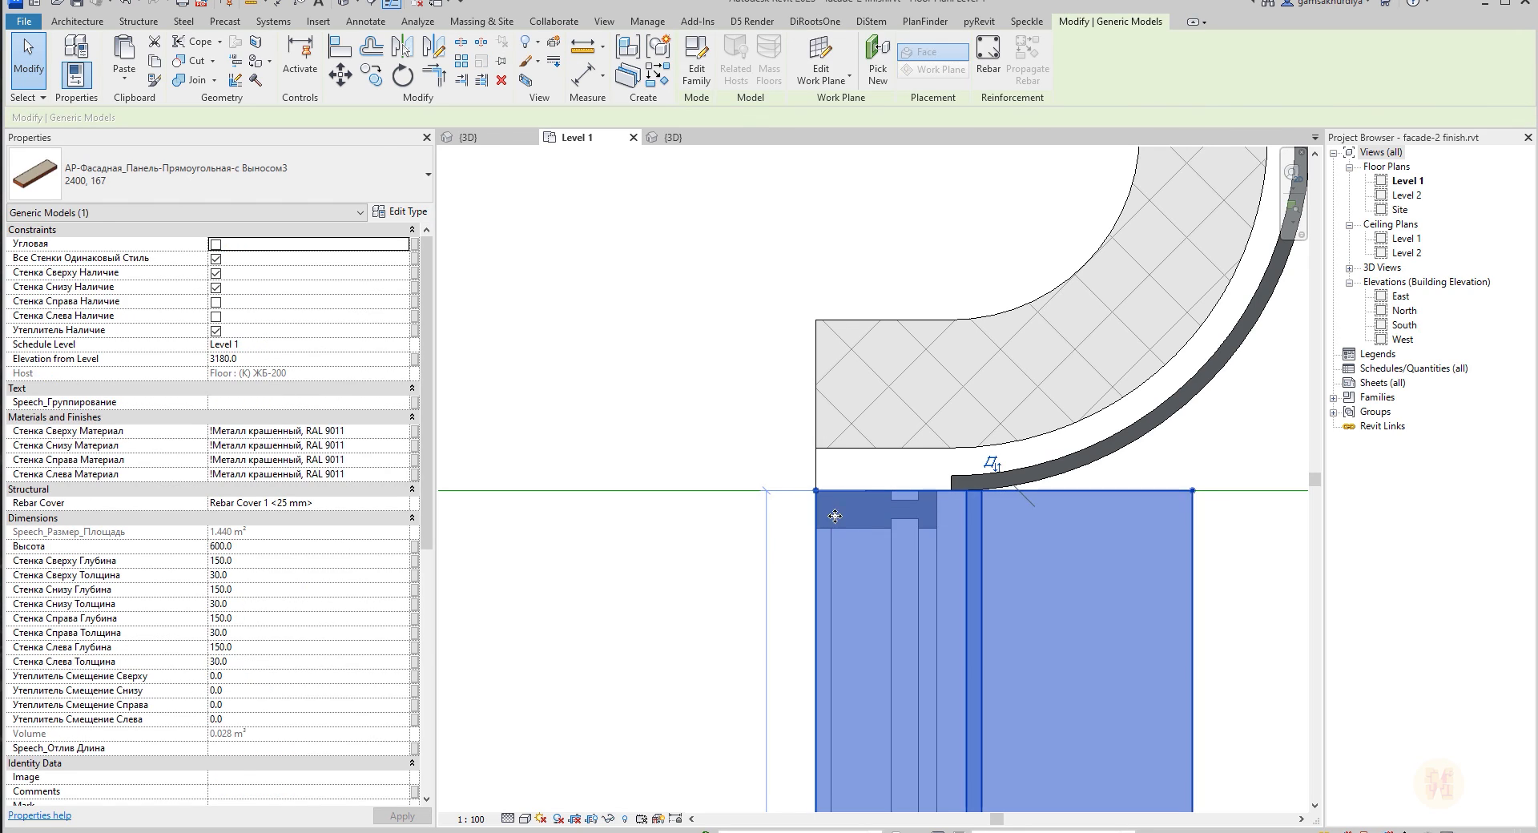
key("Escape")
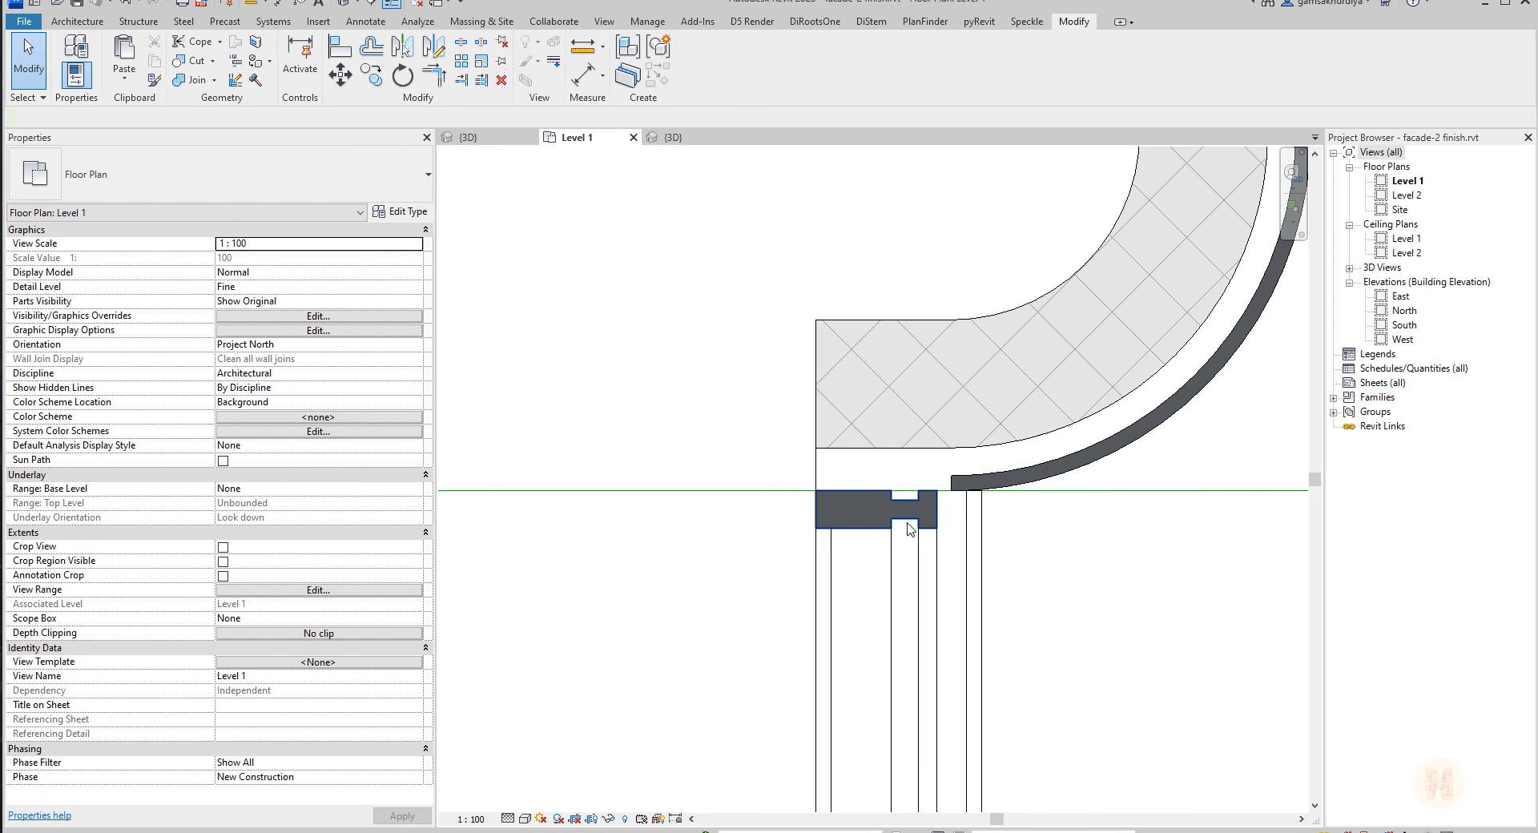
left_click(910, 527)
key("Escape")
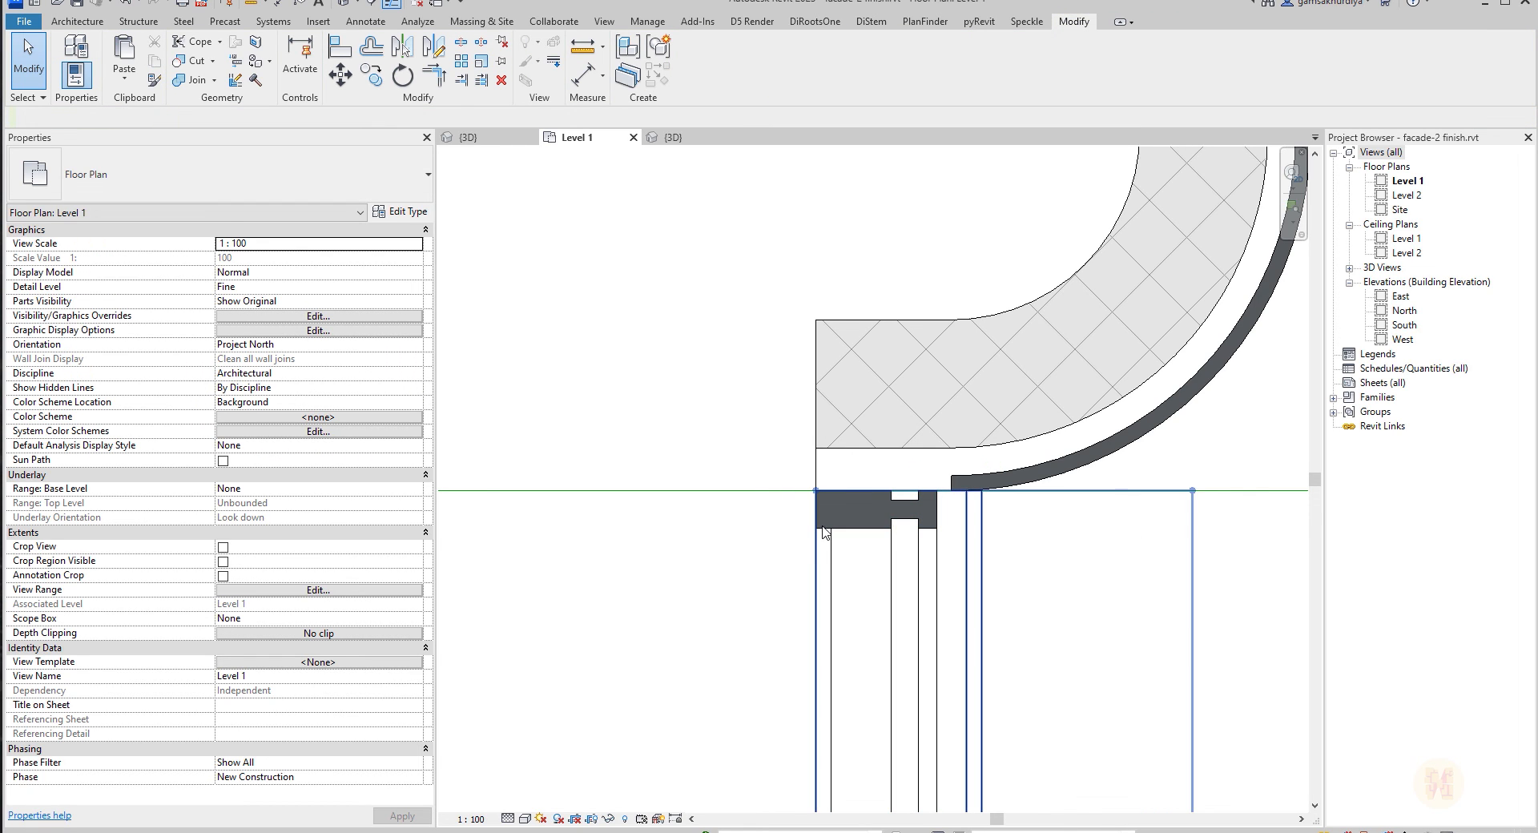
left_click(817, 550)
key("Escape")
left_click(984, 555)
key("Escape")
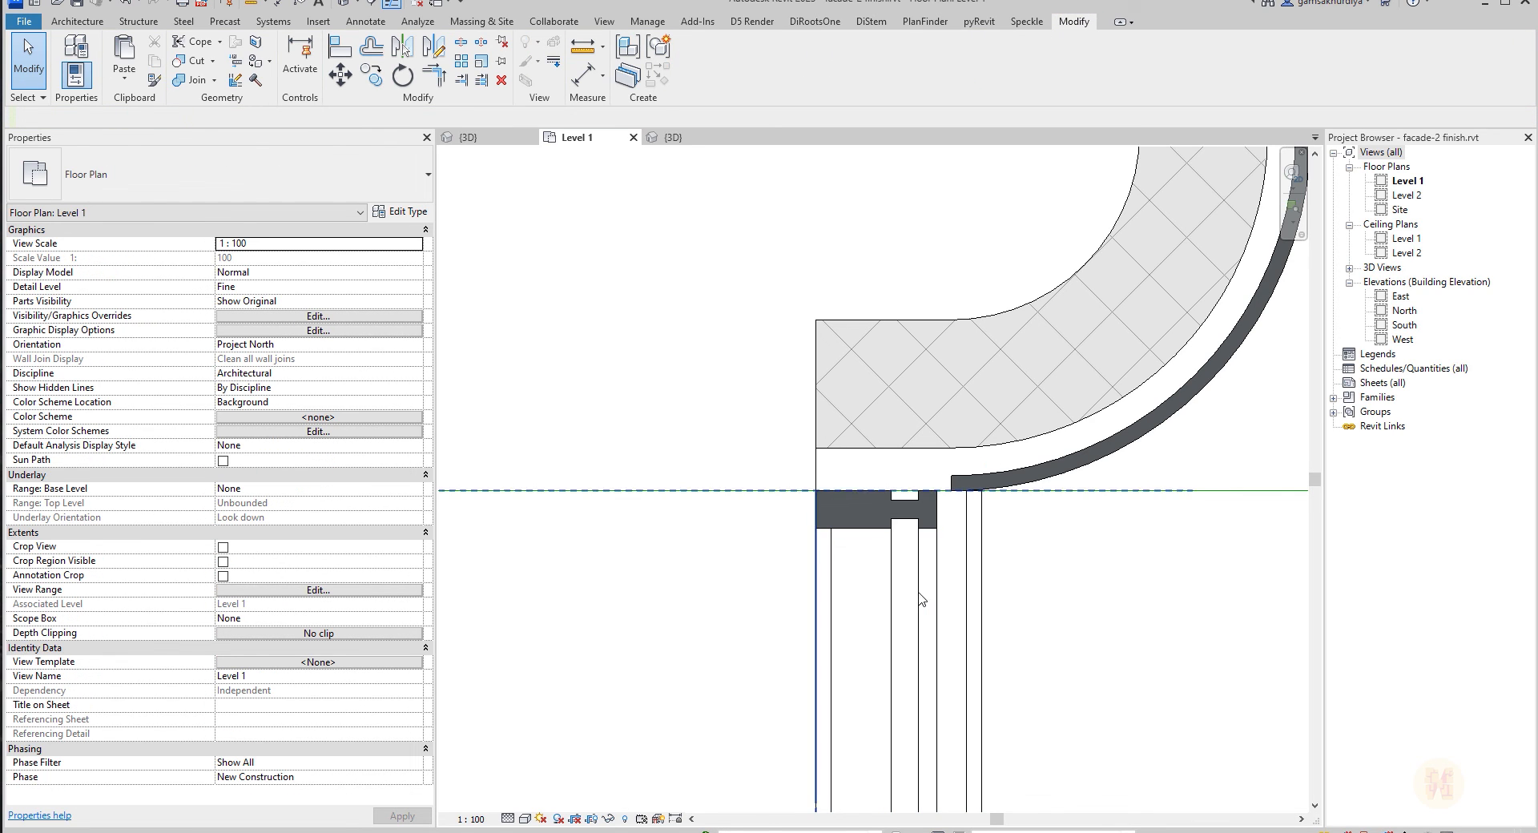
left_click(933, 587)
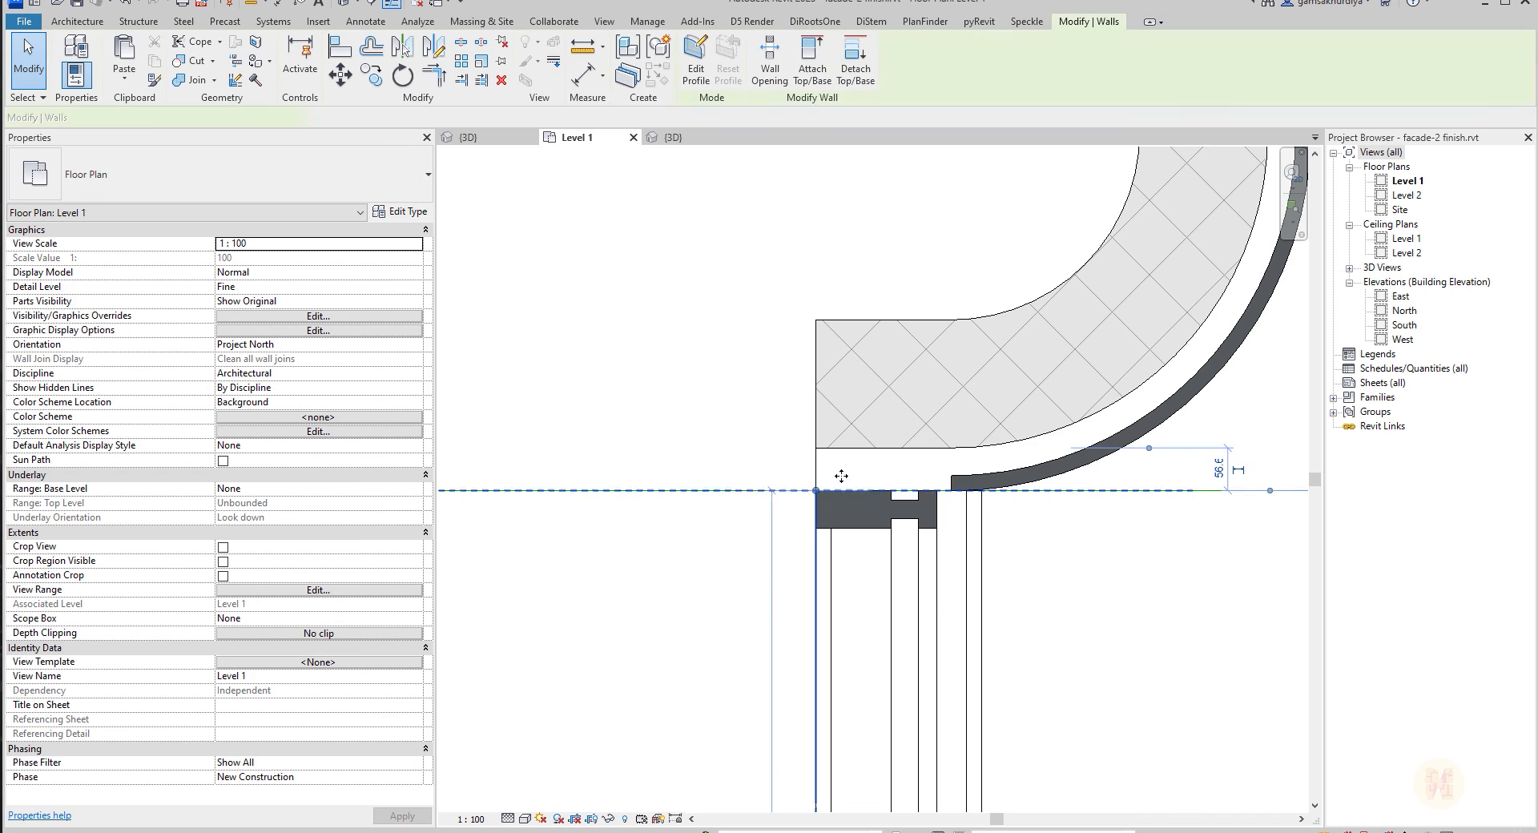
left_click_drag(815, 490, 816, 449)
key("Escape")
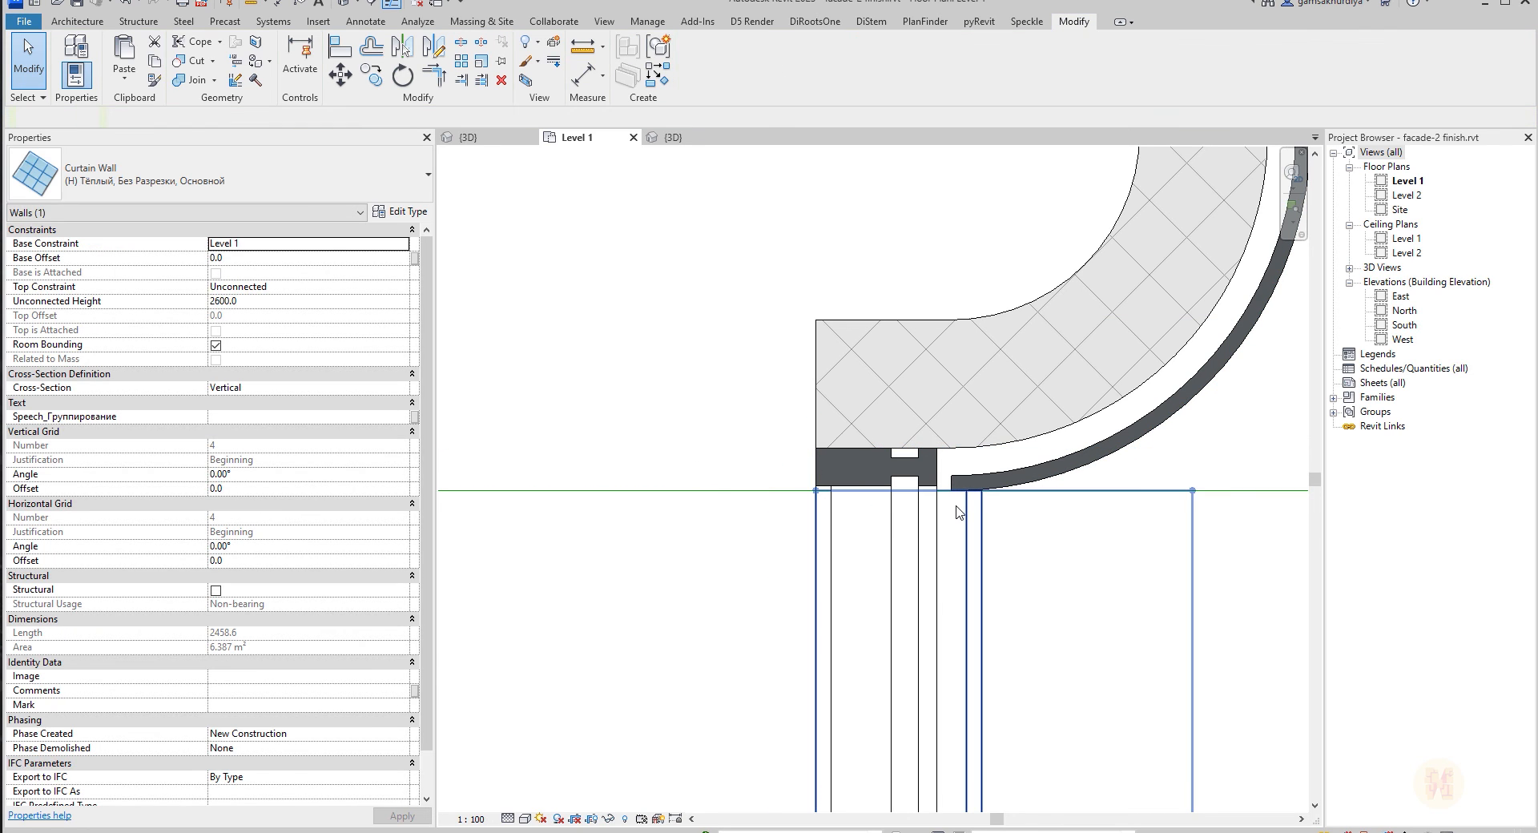
Draw a short (Н) КЛ-20 wall from the end of the curved cladding wall to the outer side of the glazing's end mullion.
left_click(970, 492)
scroll(970, 464, "up", 2)
key("Escape")
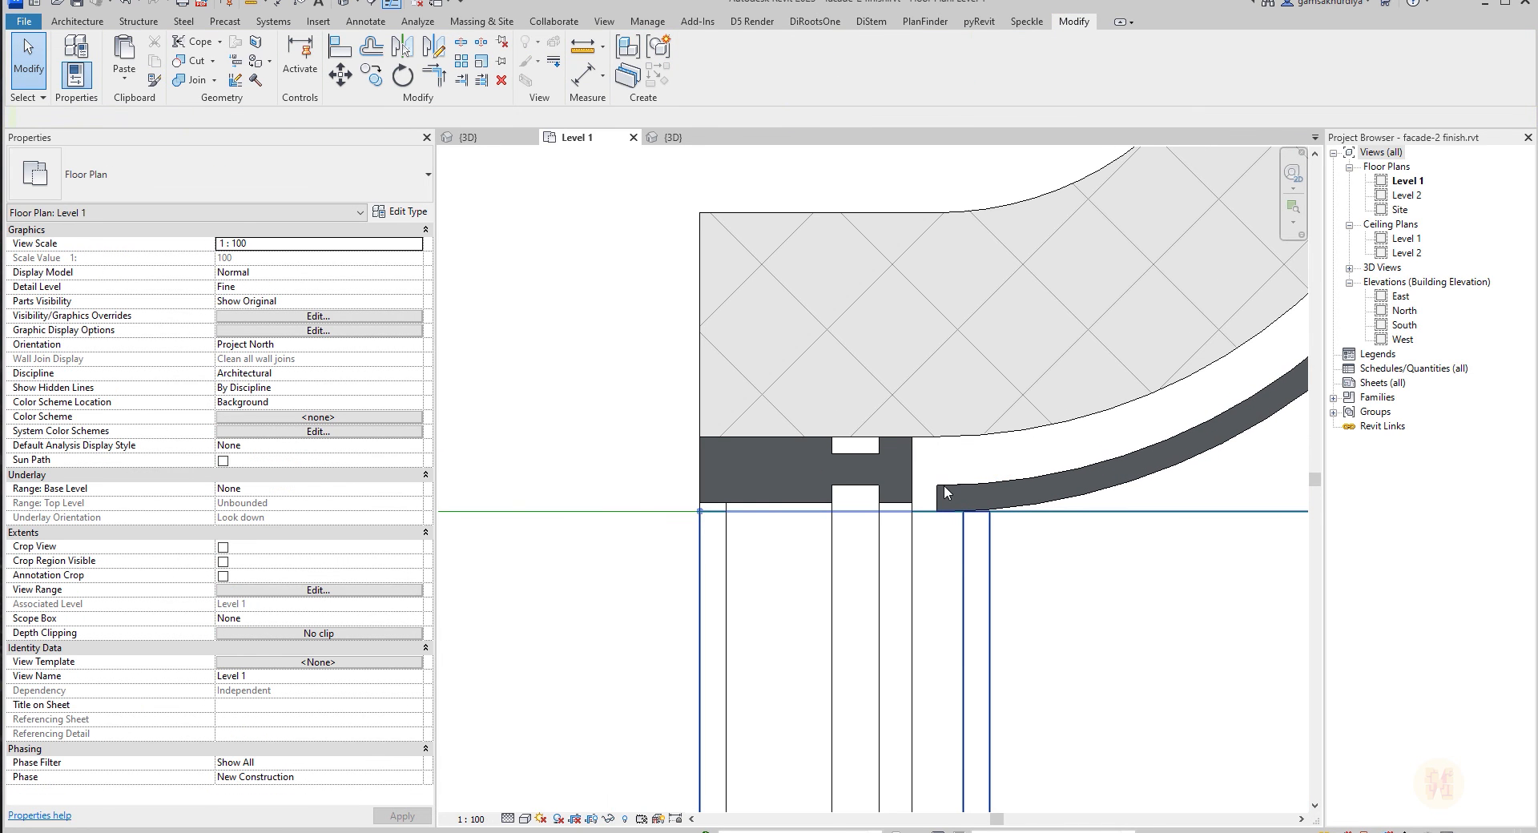
left_click(943, 486)
key("Escape")
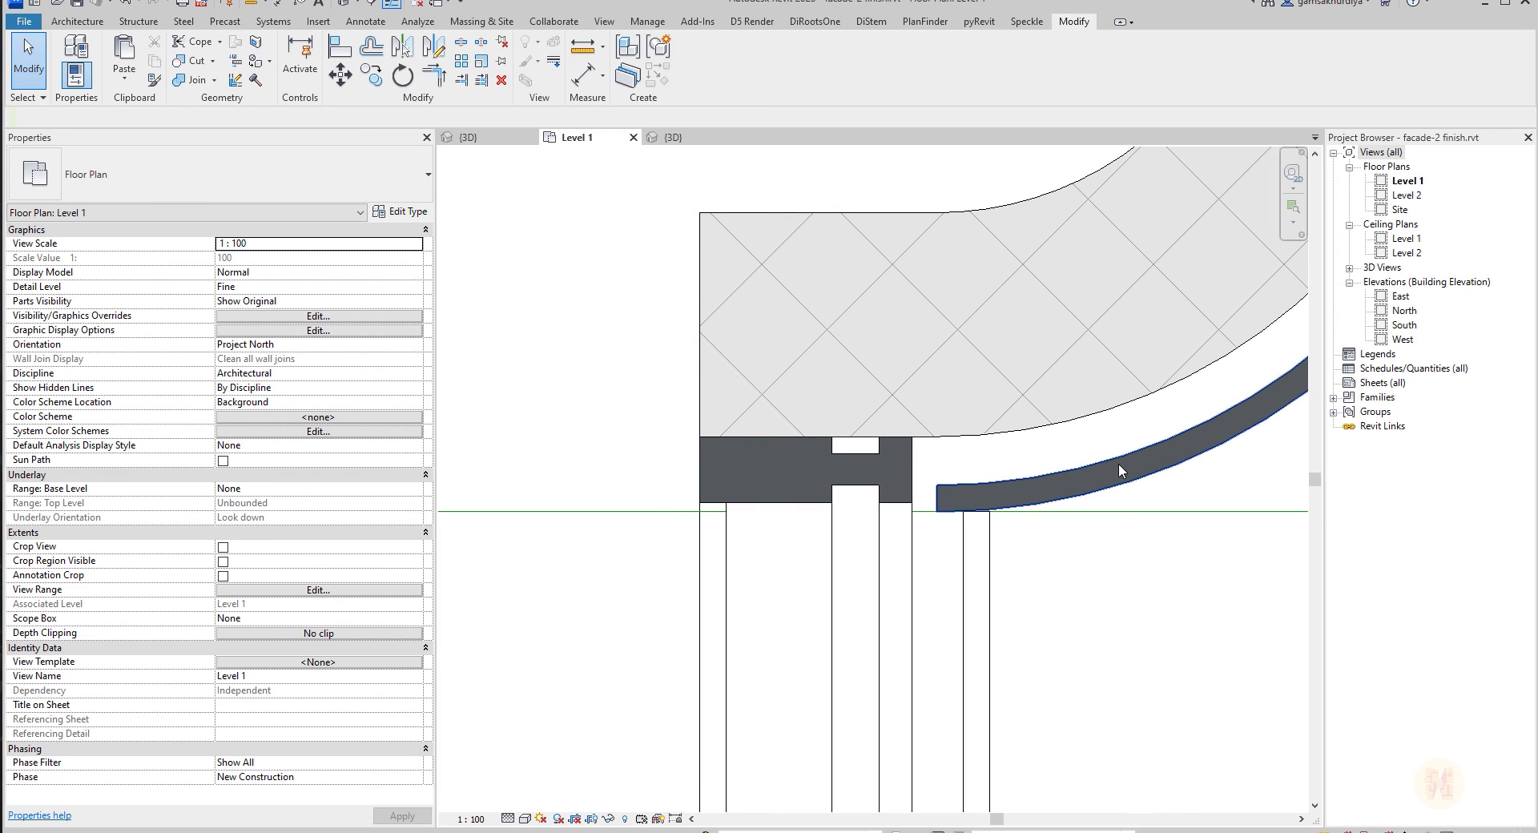
left_click(1118, 465)
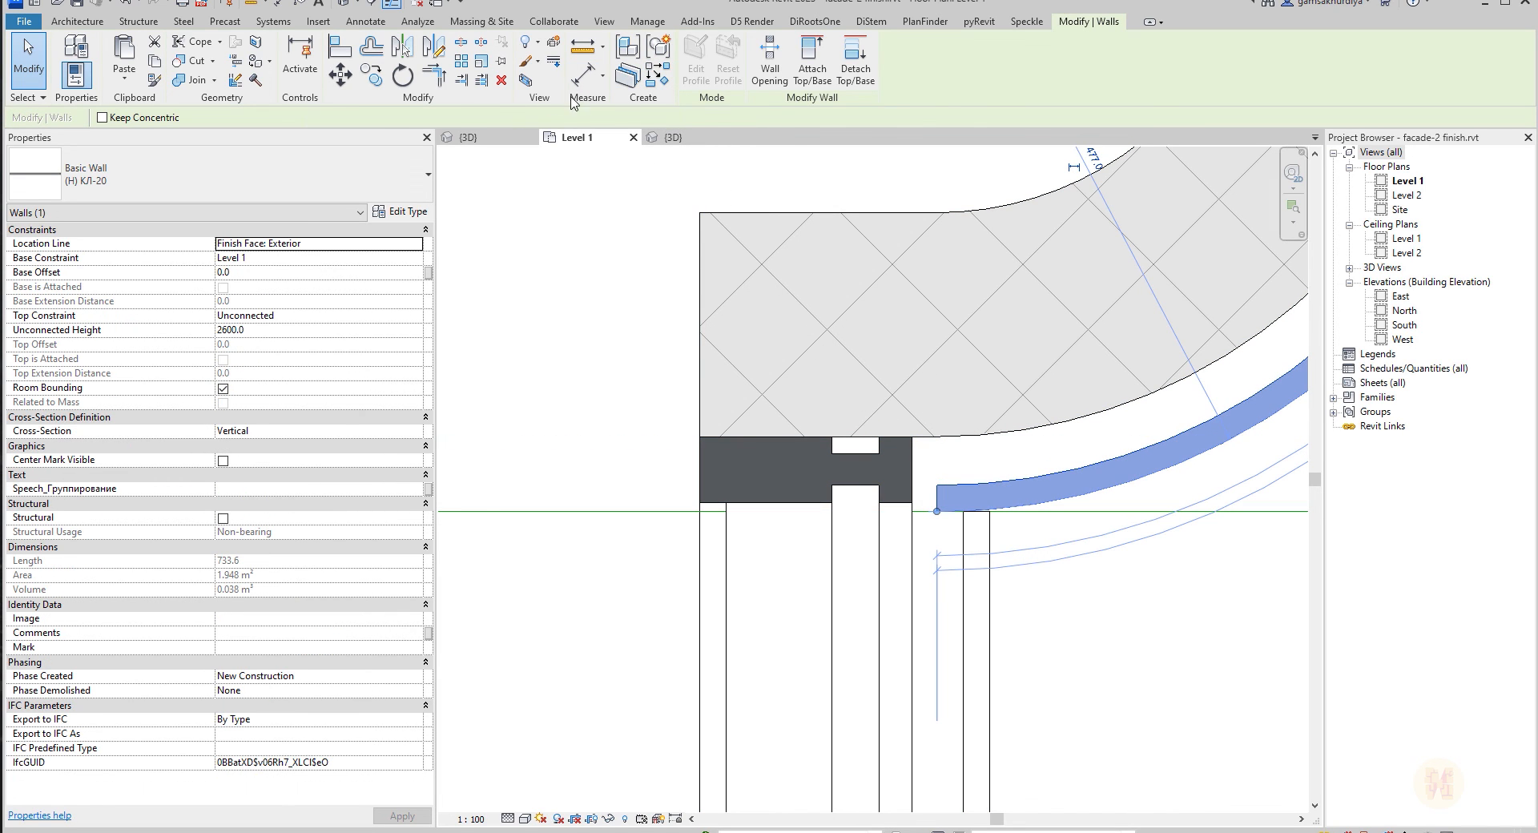
left_click(657, 73)
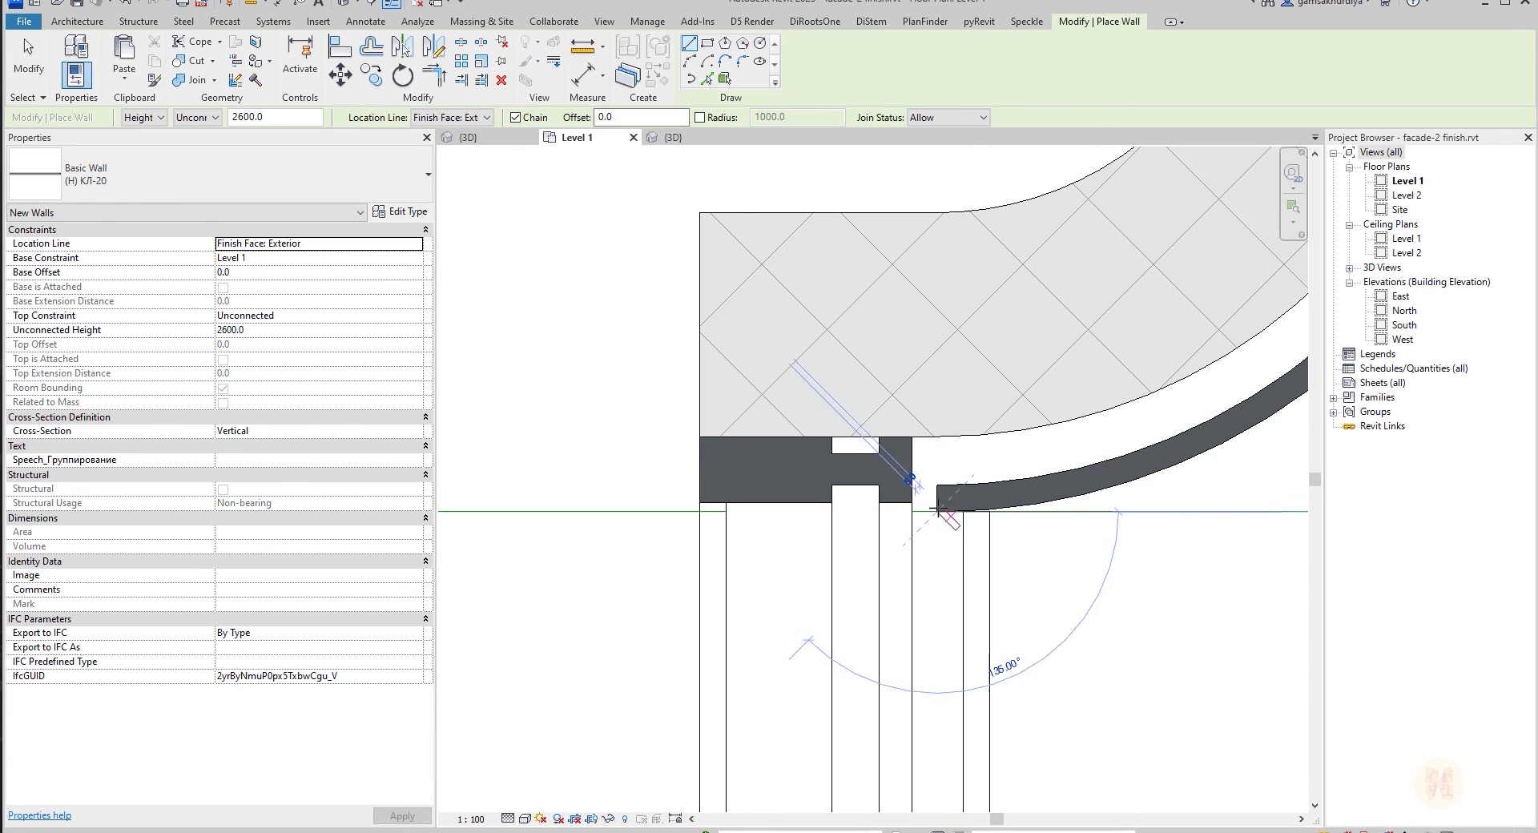
left_click(909, 511)
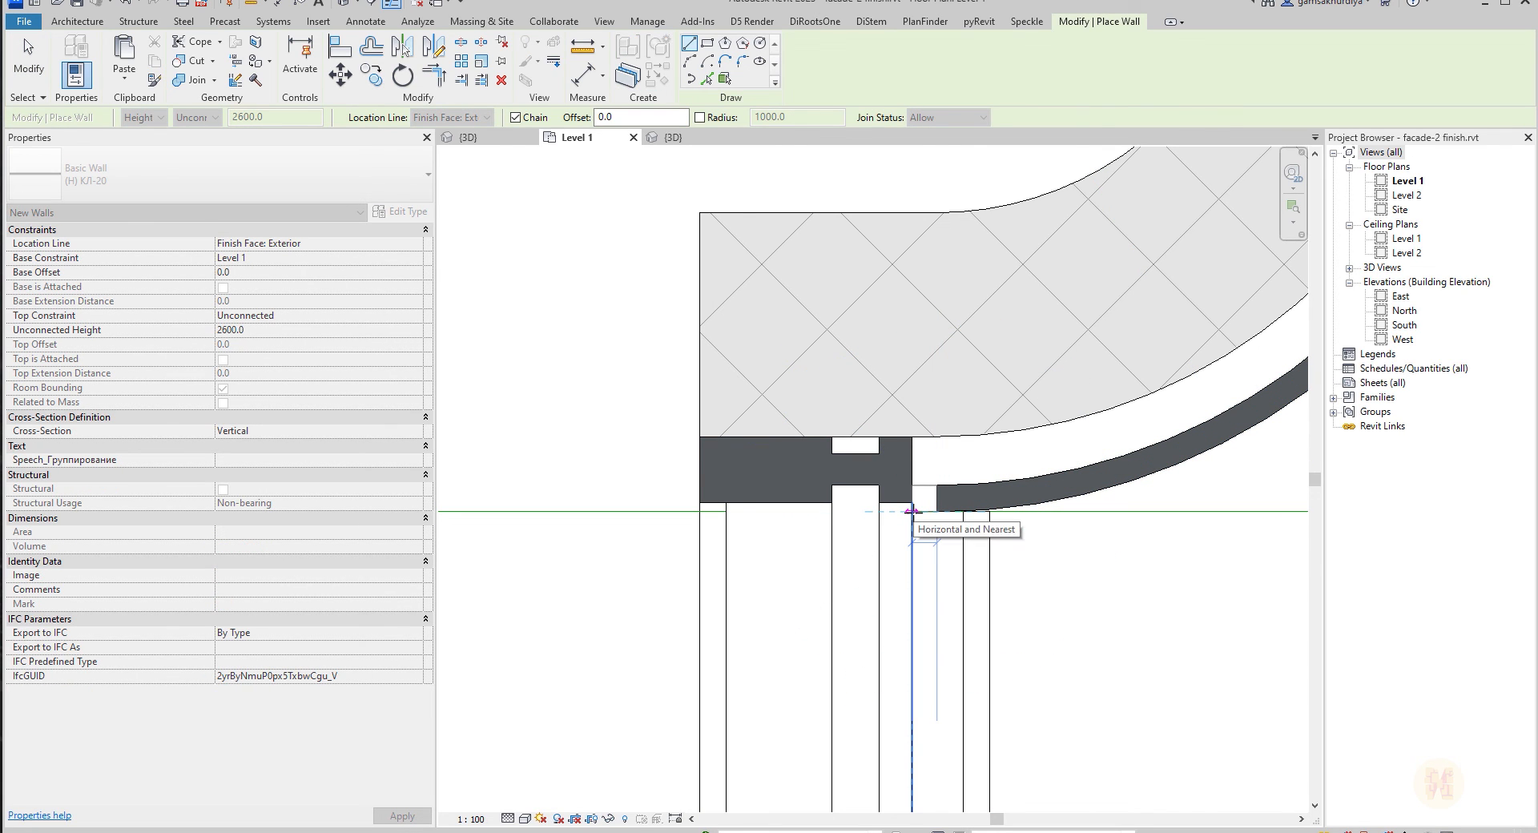
left_click(911, 511)
key("Escape")
key("Escape")
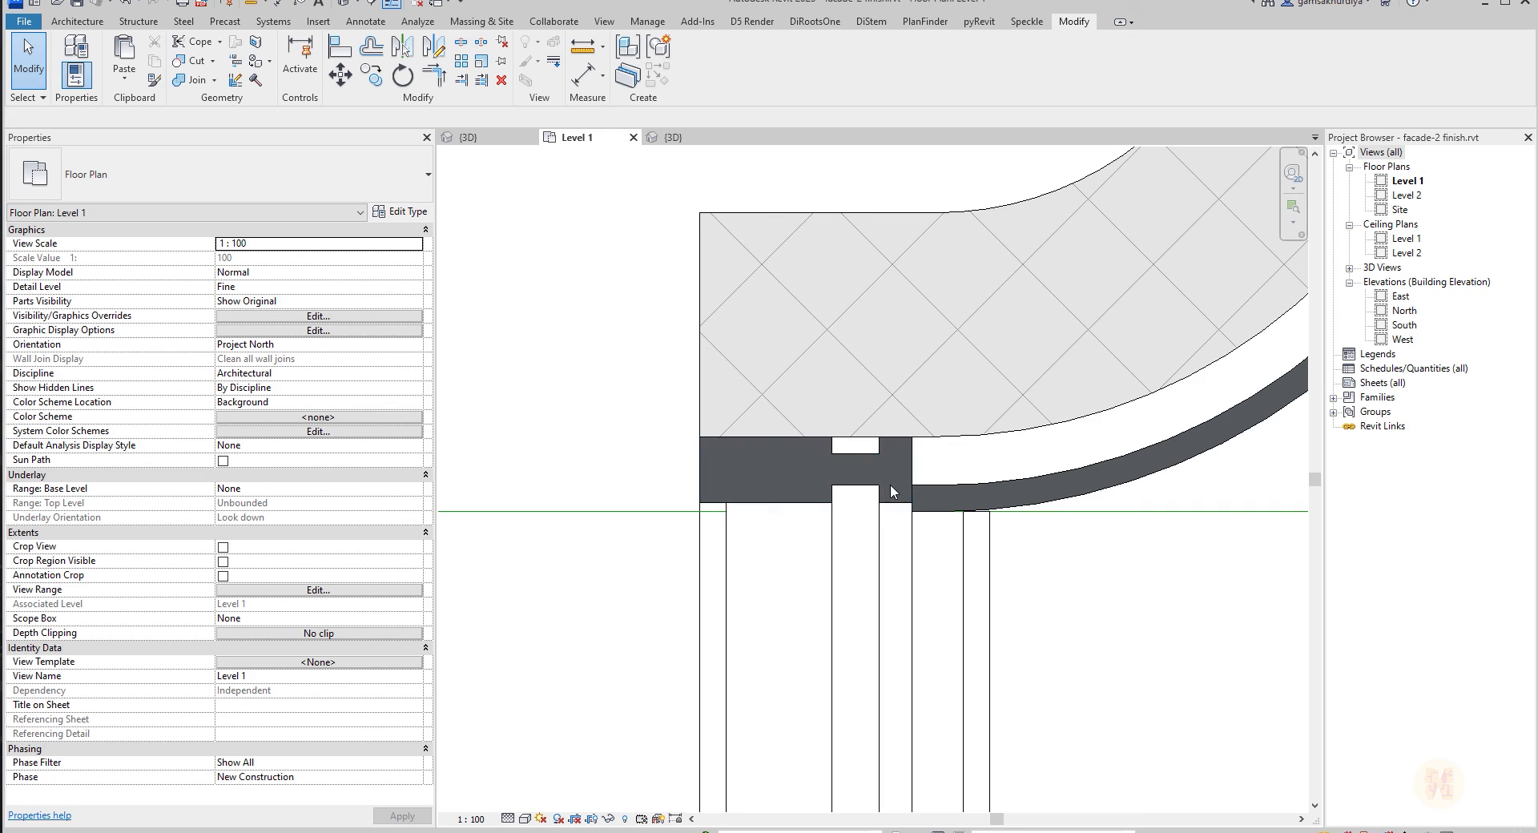
Try to align the face of the glazing's end mullion with the reference plane, and undo the alignment.
left_click(889, 494)
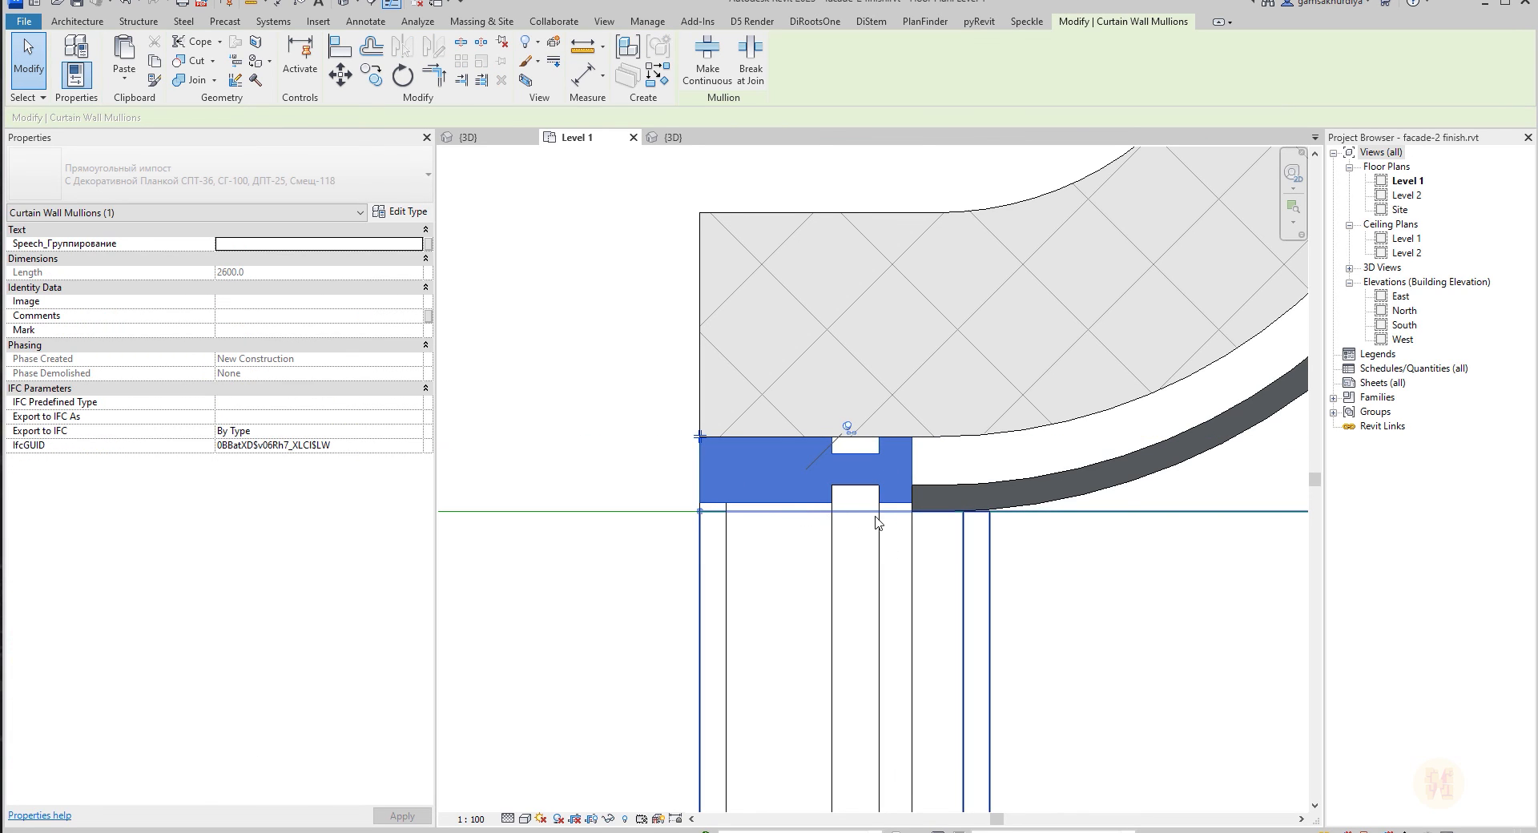
key("Escape")
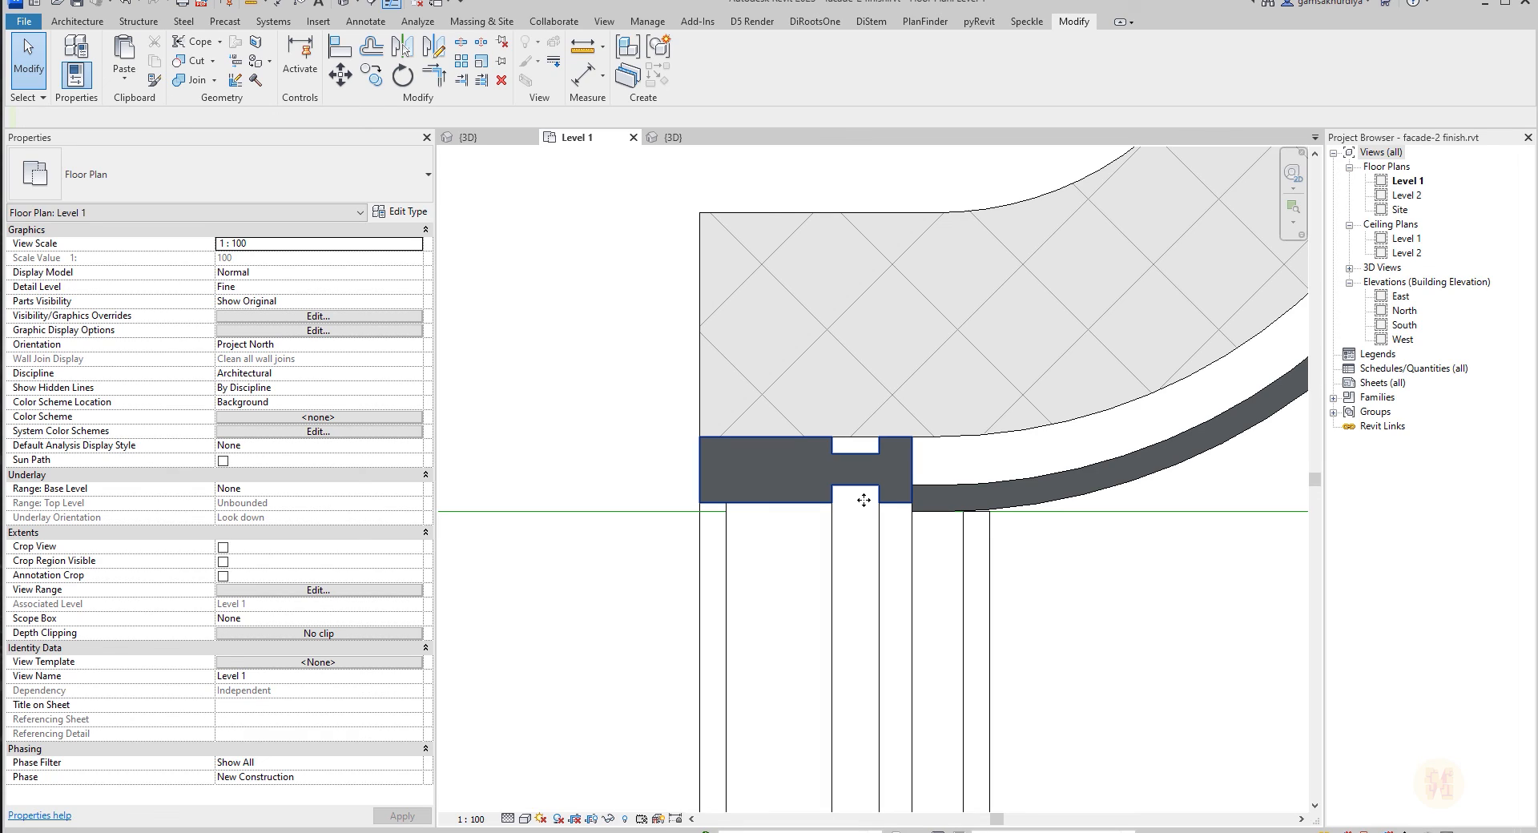
key("a")
key("l")
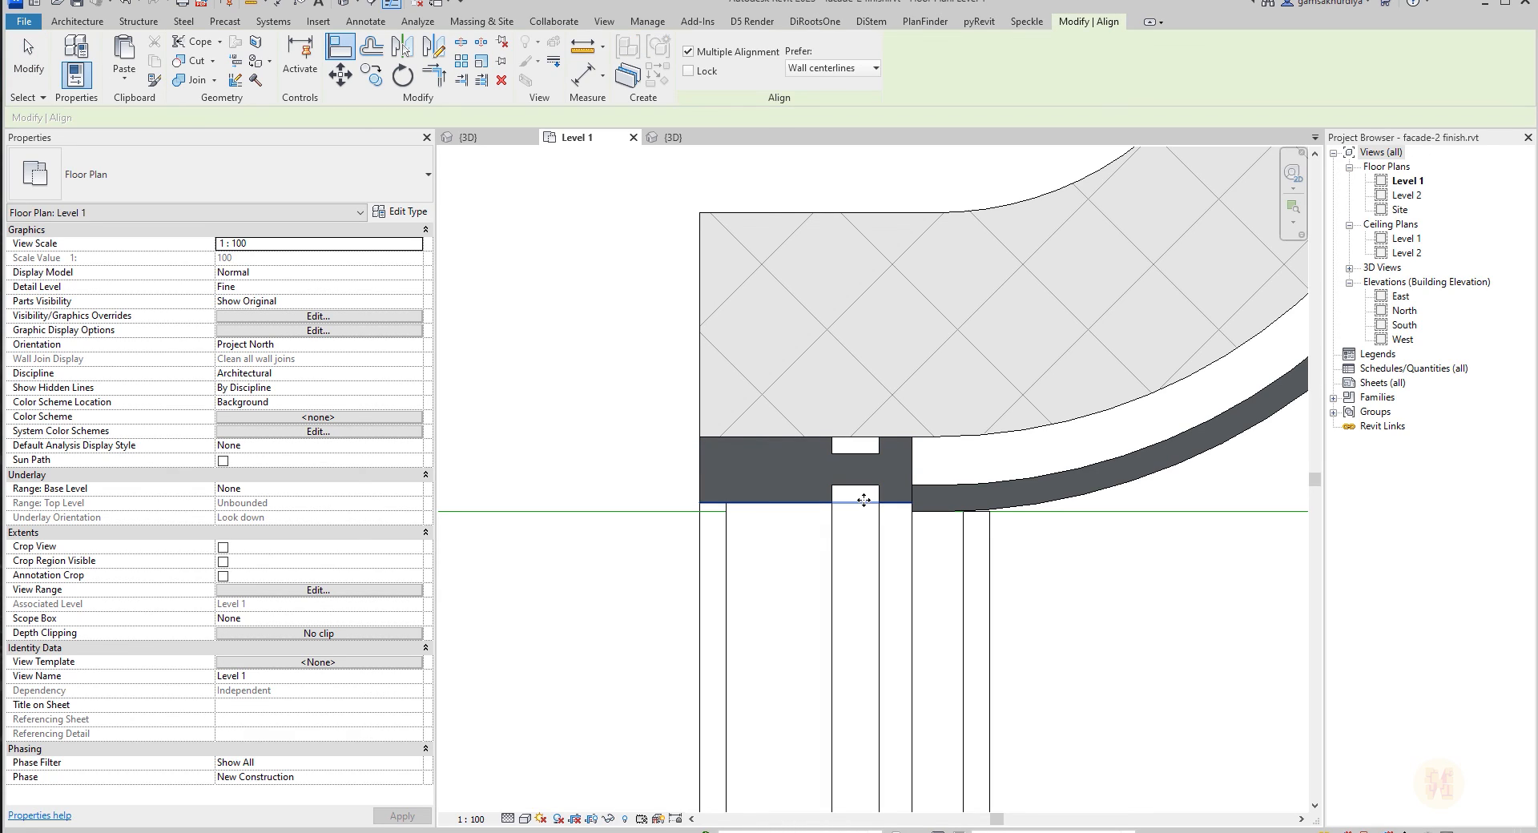
left_click(686, 513)
left_click(718, 503)
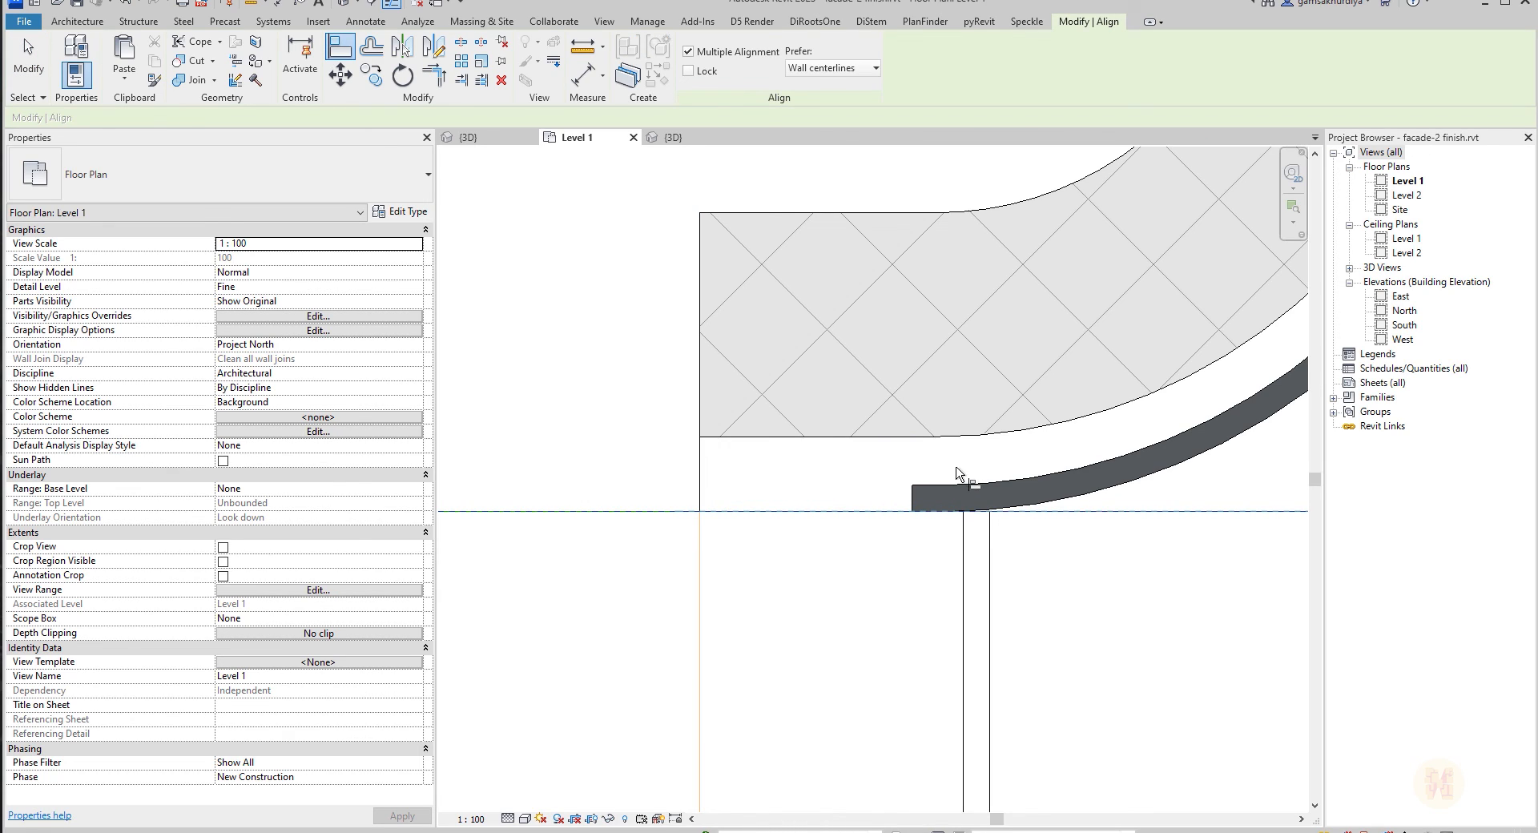
key("Escape")
key("Escape")
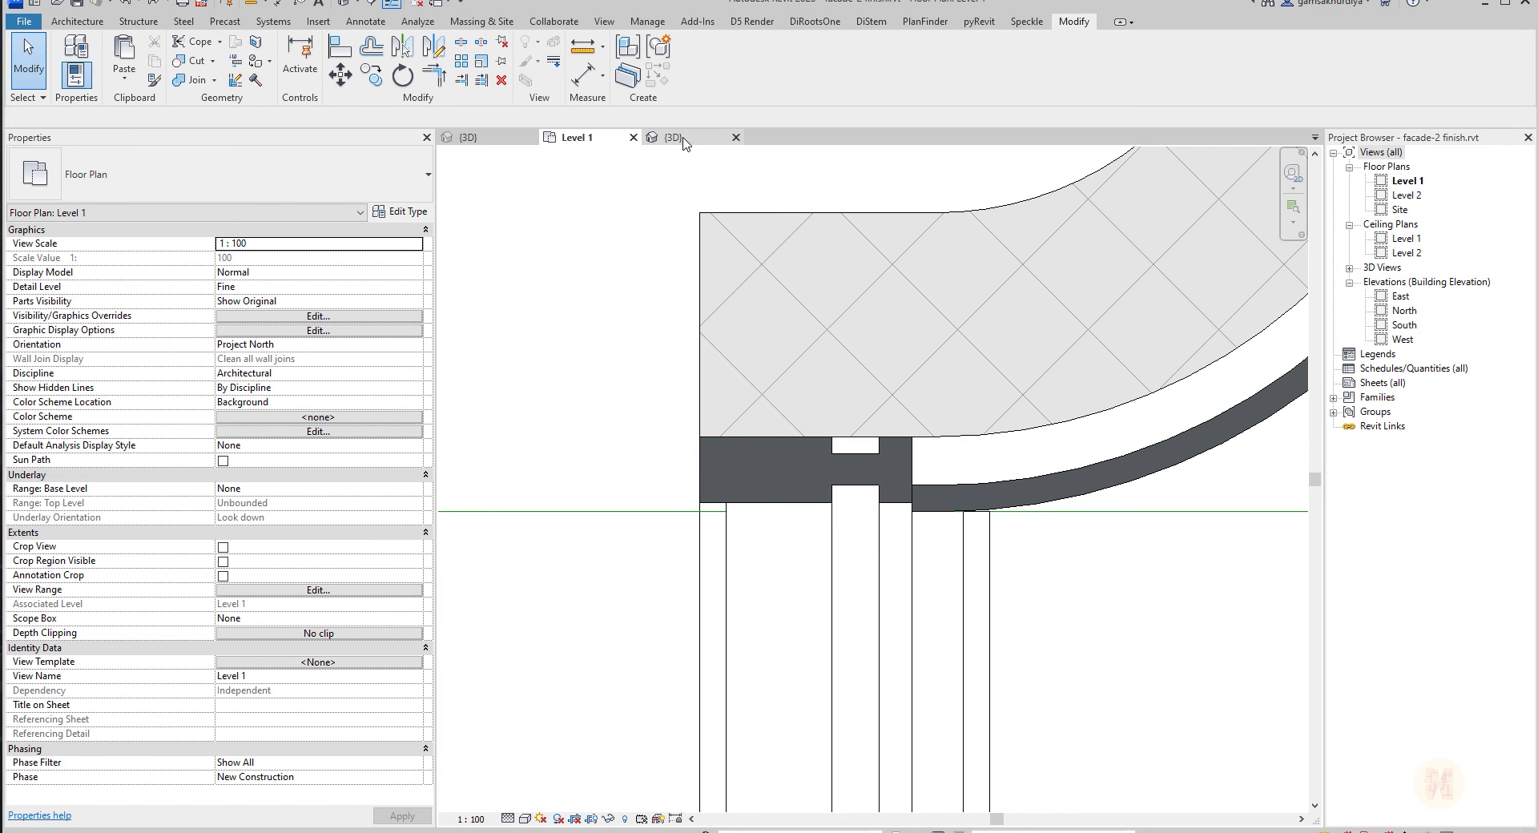
In the 3D view, align the top of the curved cladding wall with the top of the wall above the side glazing.
left_click(673, 137)
middle_click_drag(982, 532, 652, 627, "shift")
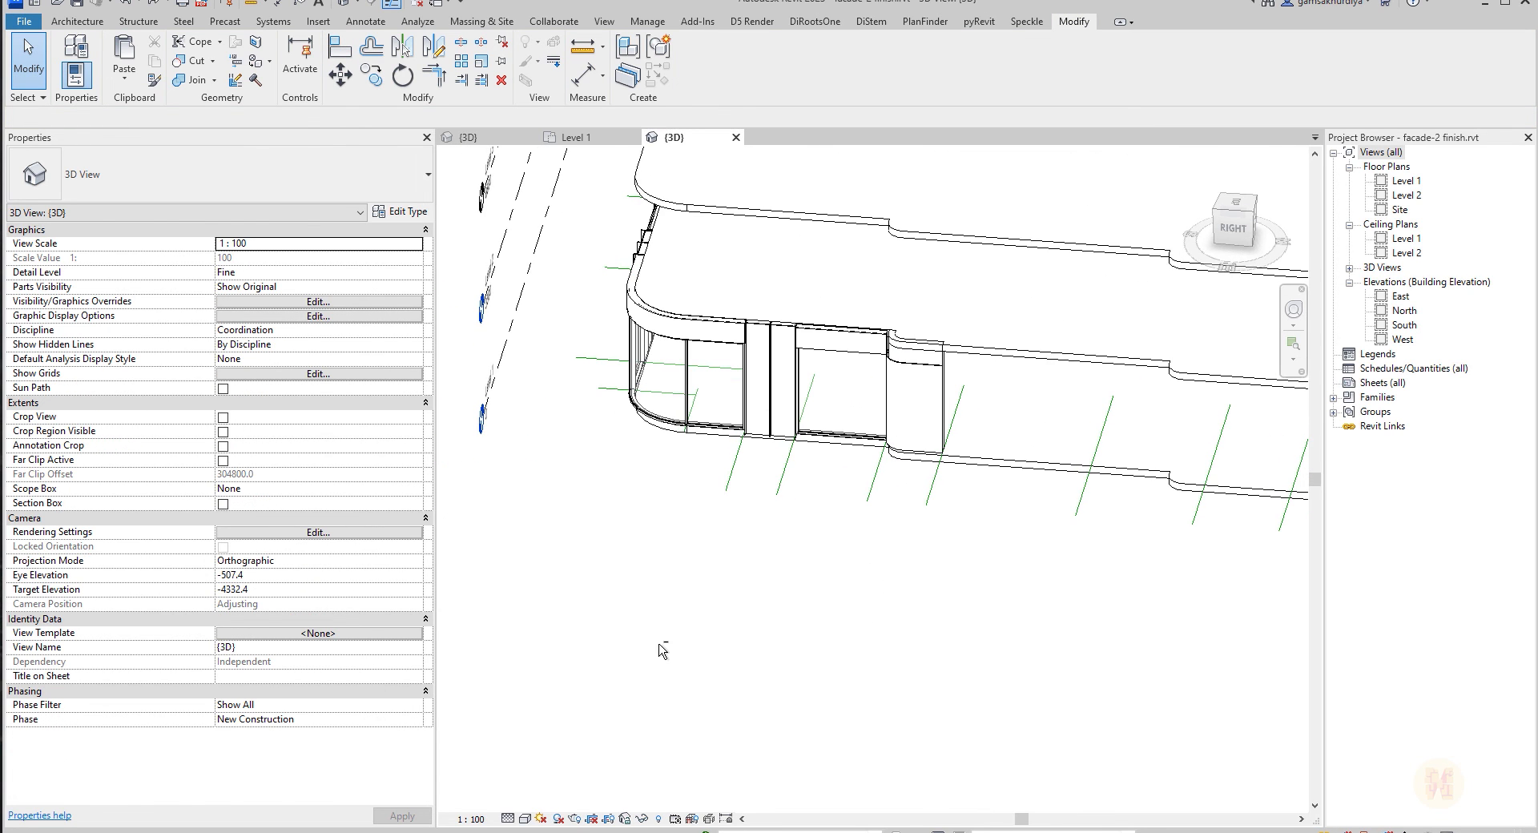
scroll(762, 380, "up", 4)
scroll(895, 358, "up", 3)
middle_click_drag(915, 366, 958, 375, "shift")
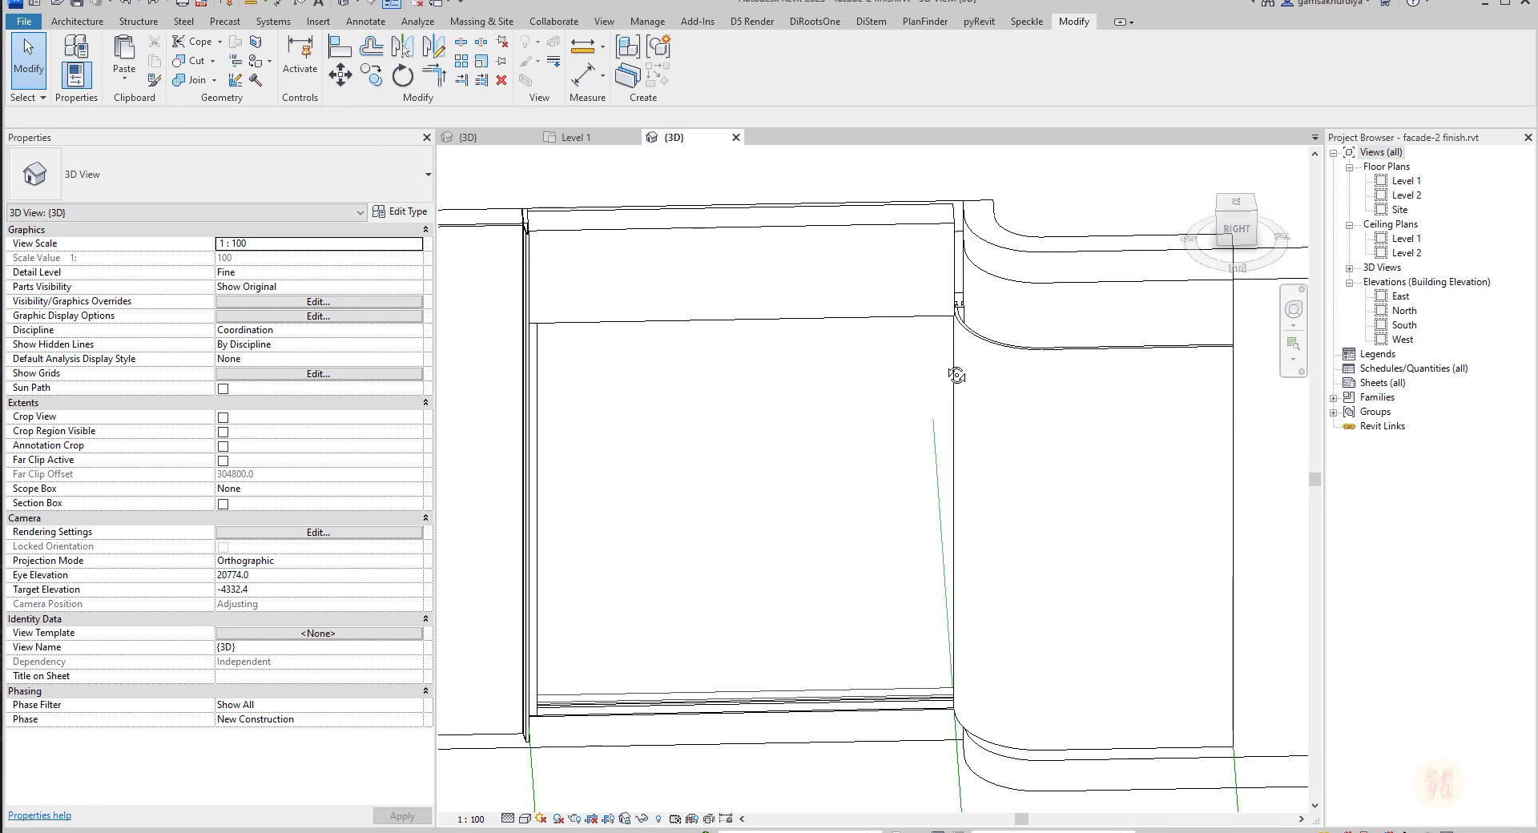
scroll(978, 242, "up", 3)
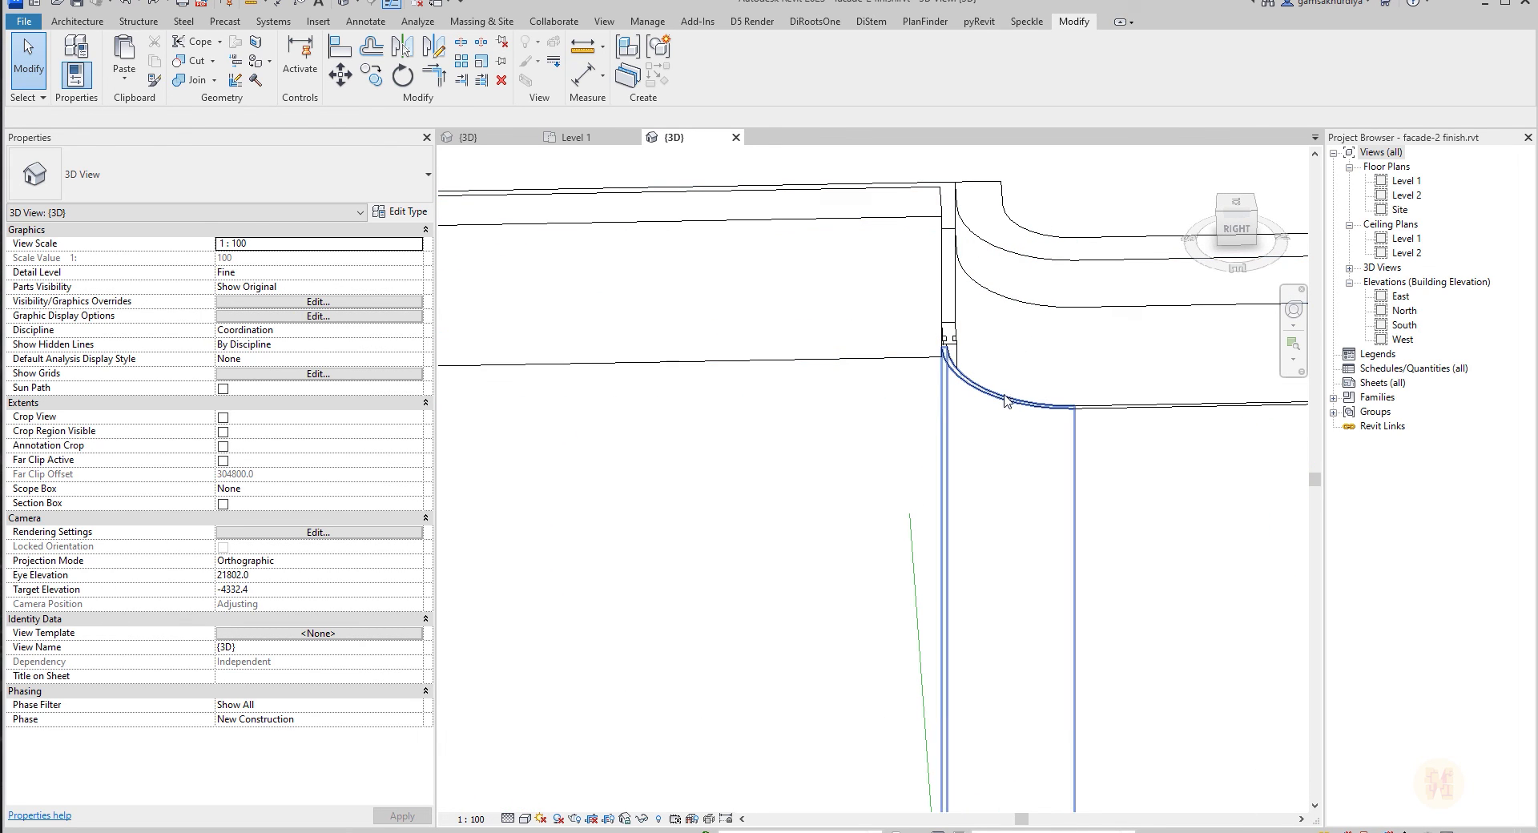
key("a")
key("l")
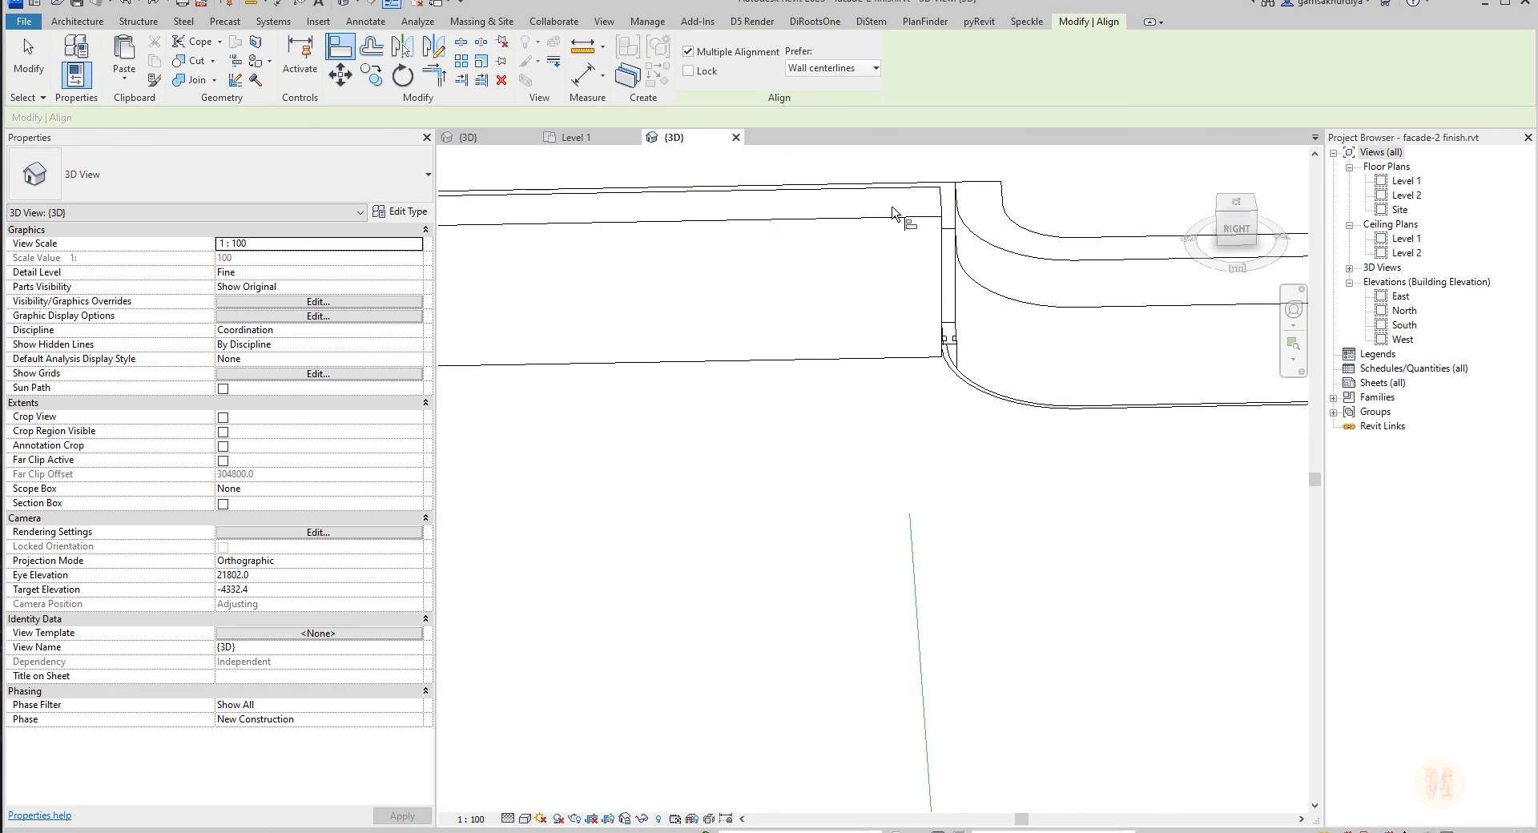
key("Tab")
key("Tab")
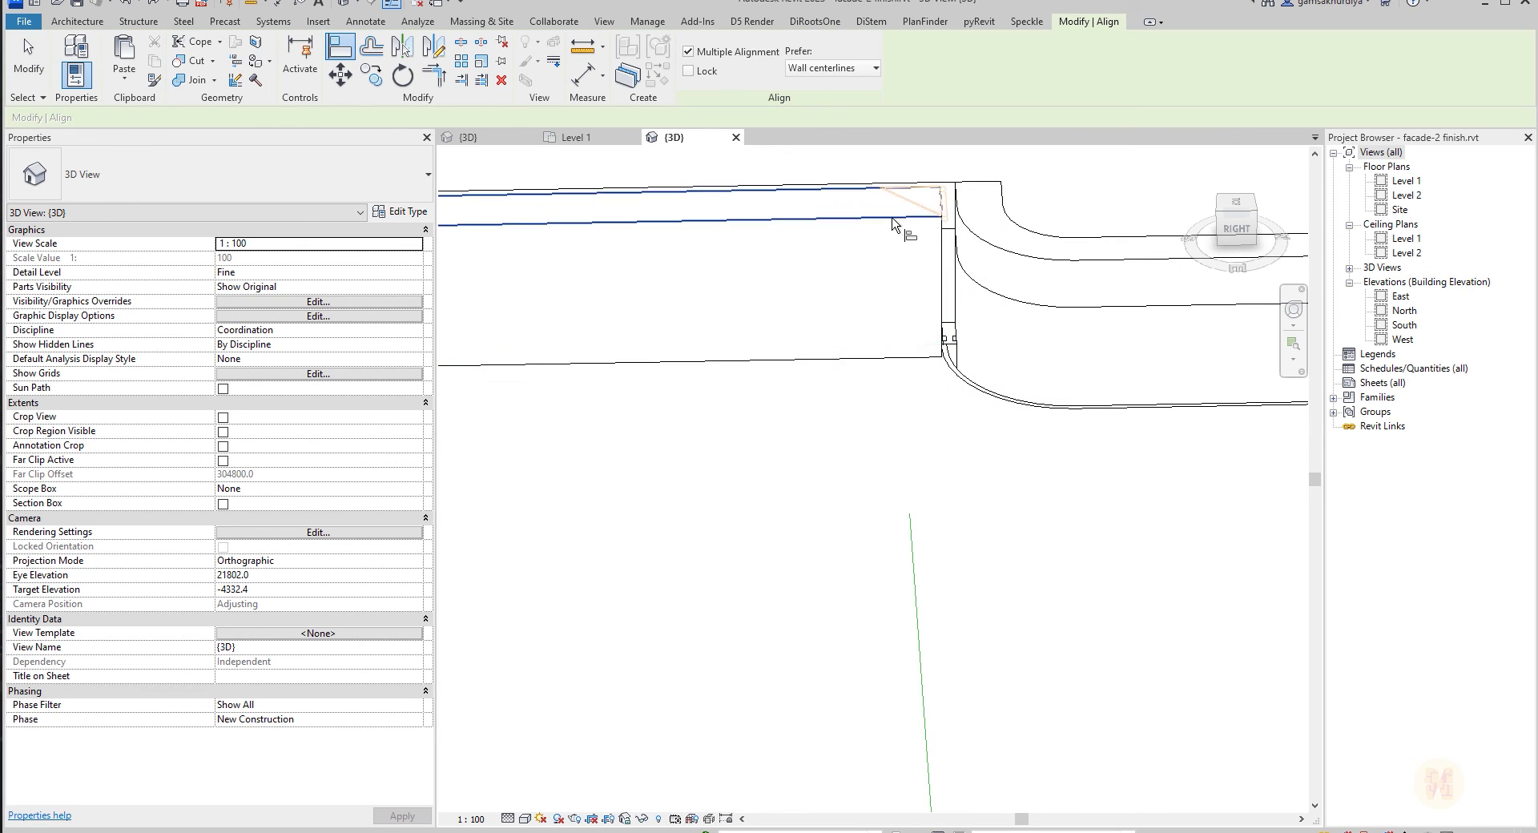
left_click(892, 223)
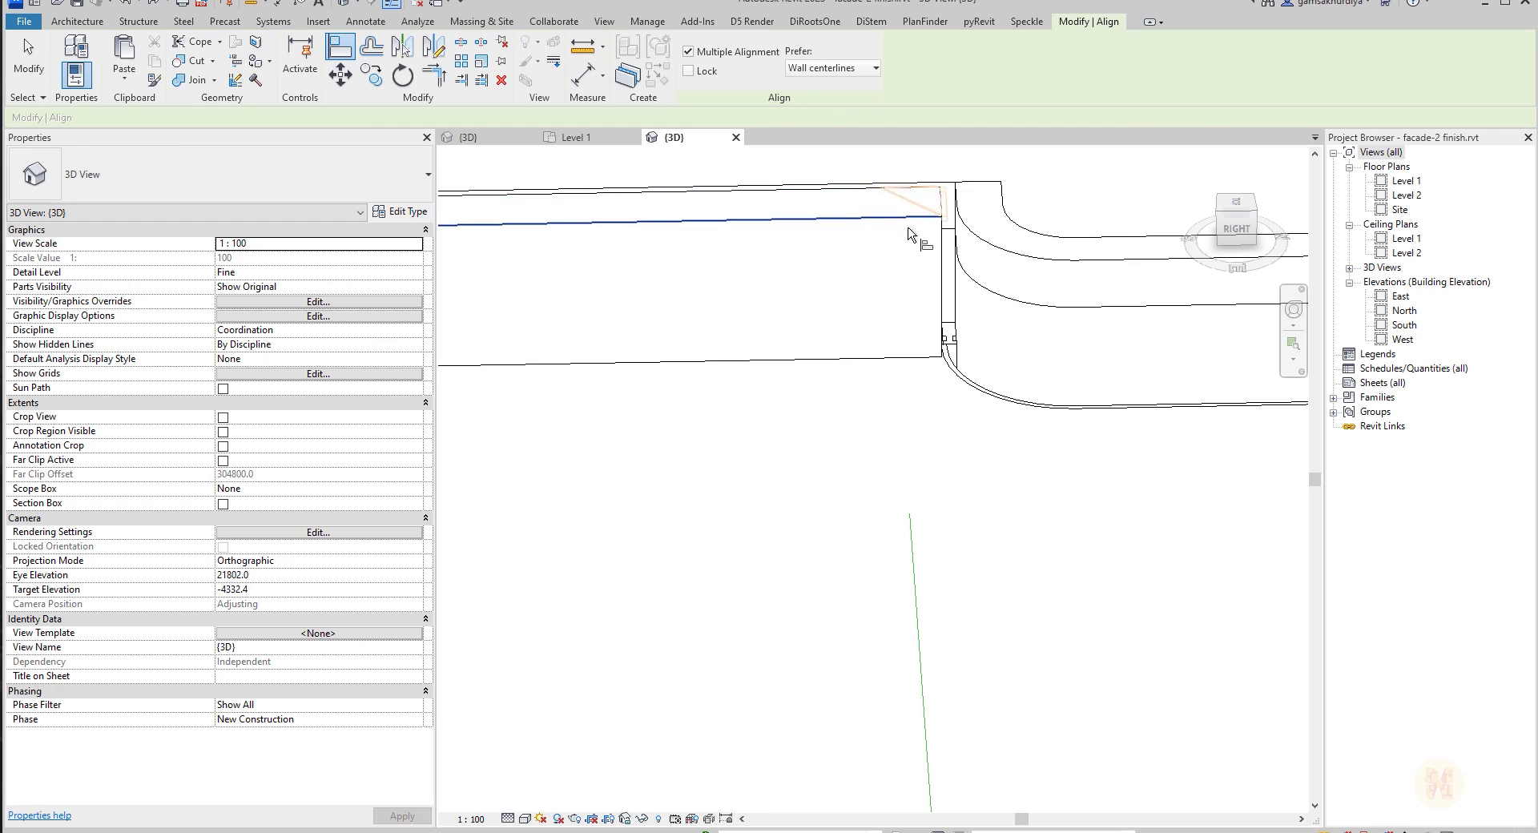
left_click(960, 383)
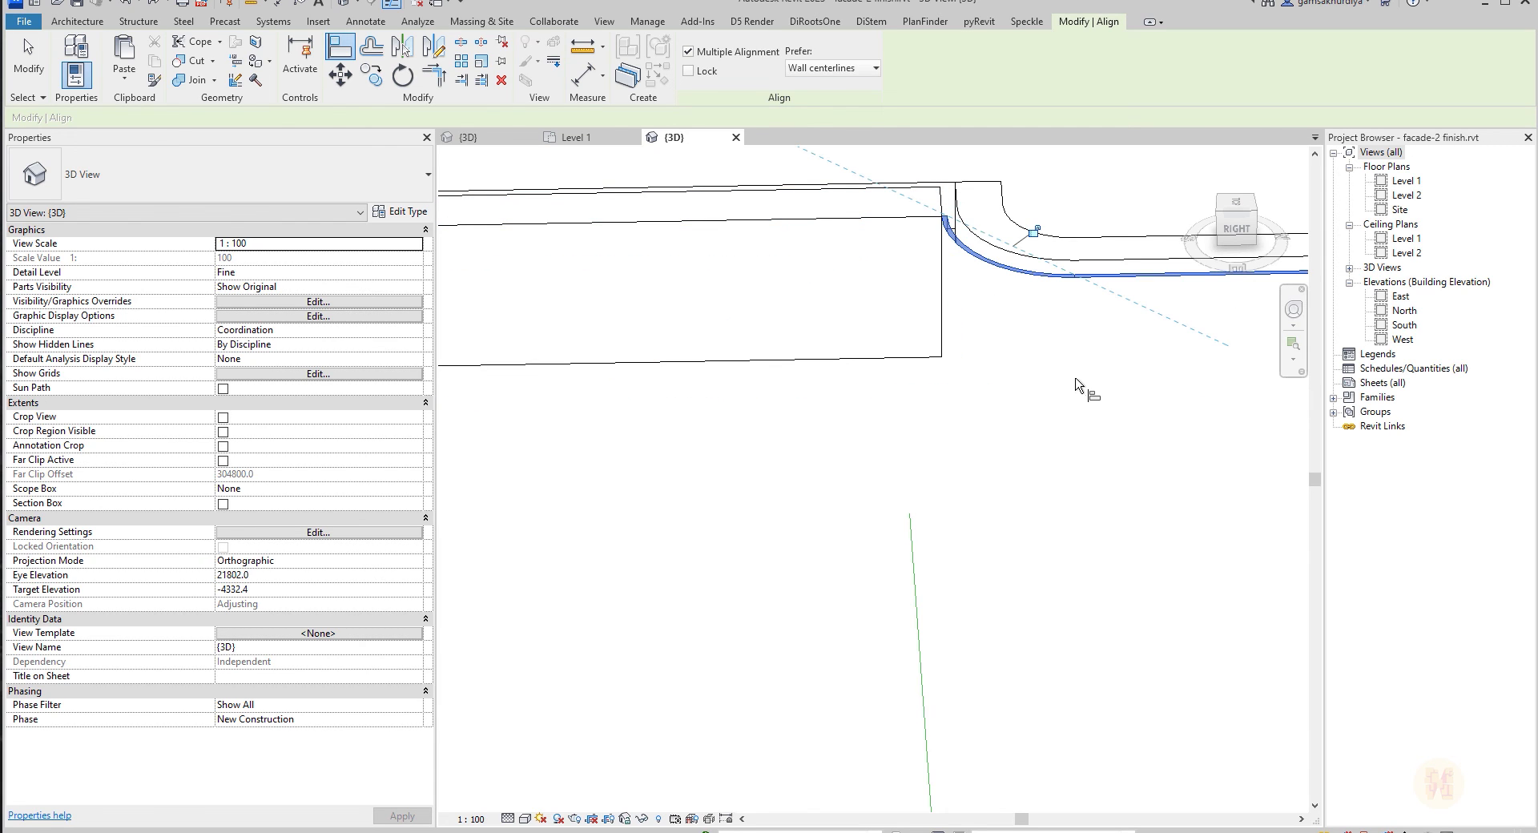
middle_click_drag(1087, 390, 996, 361, "shift")
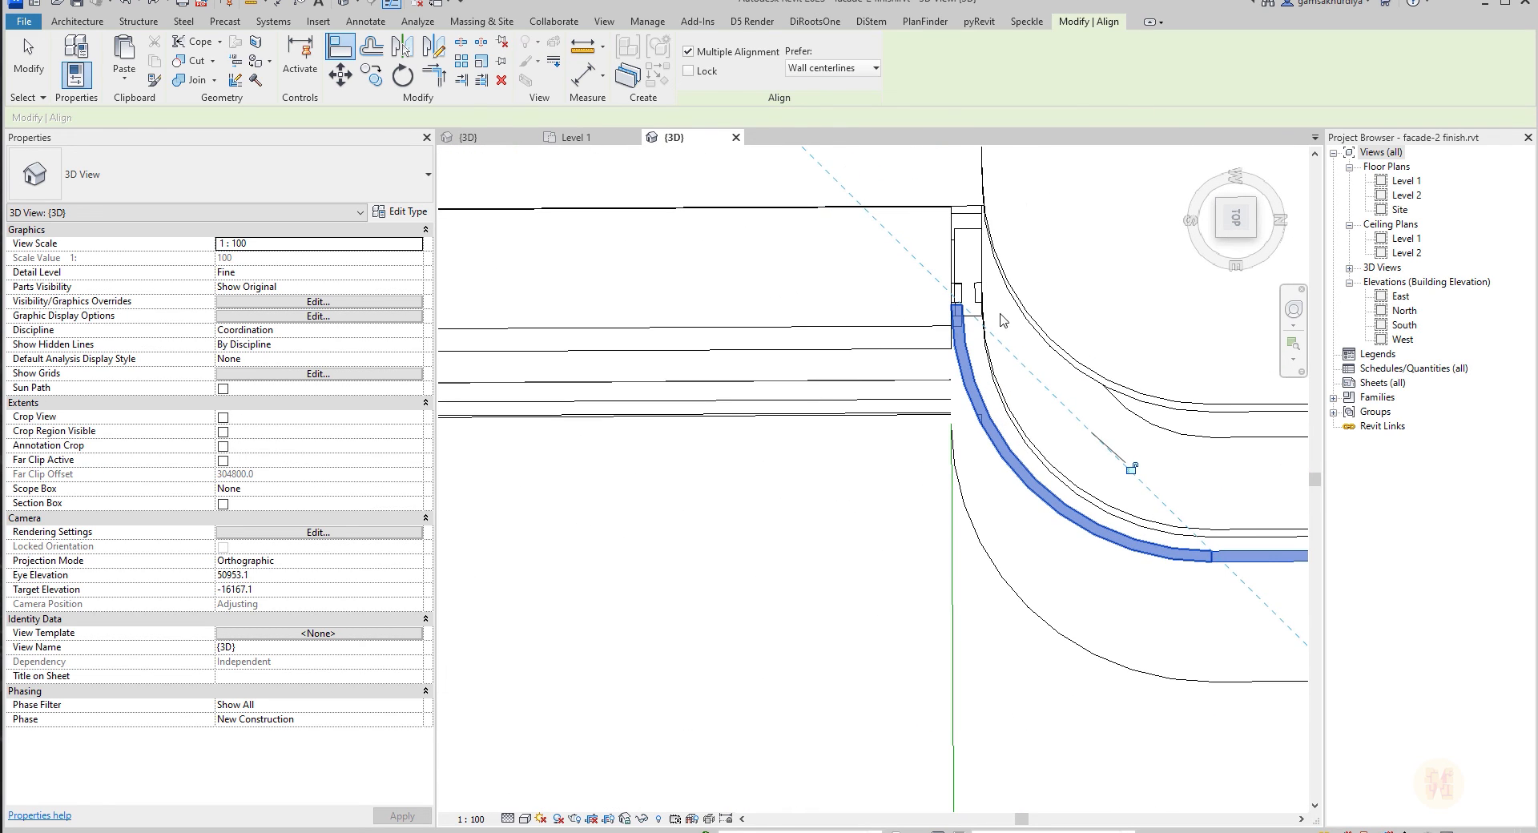
scroll(973, 274, "down", 1)
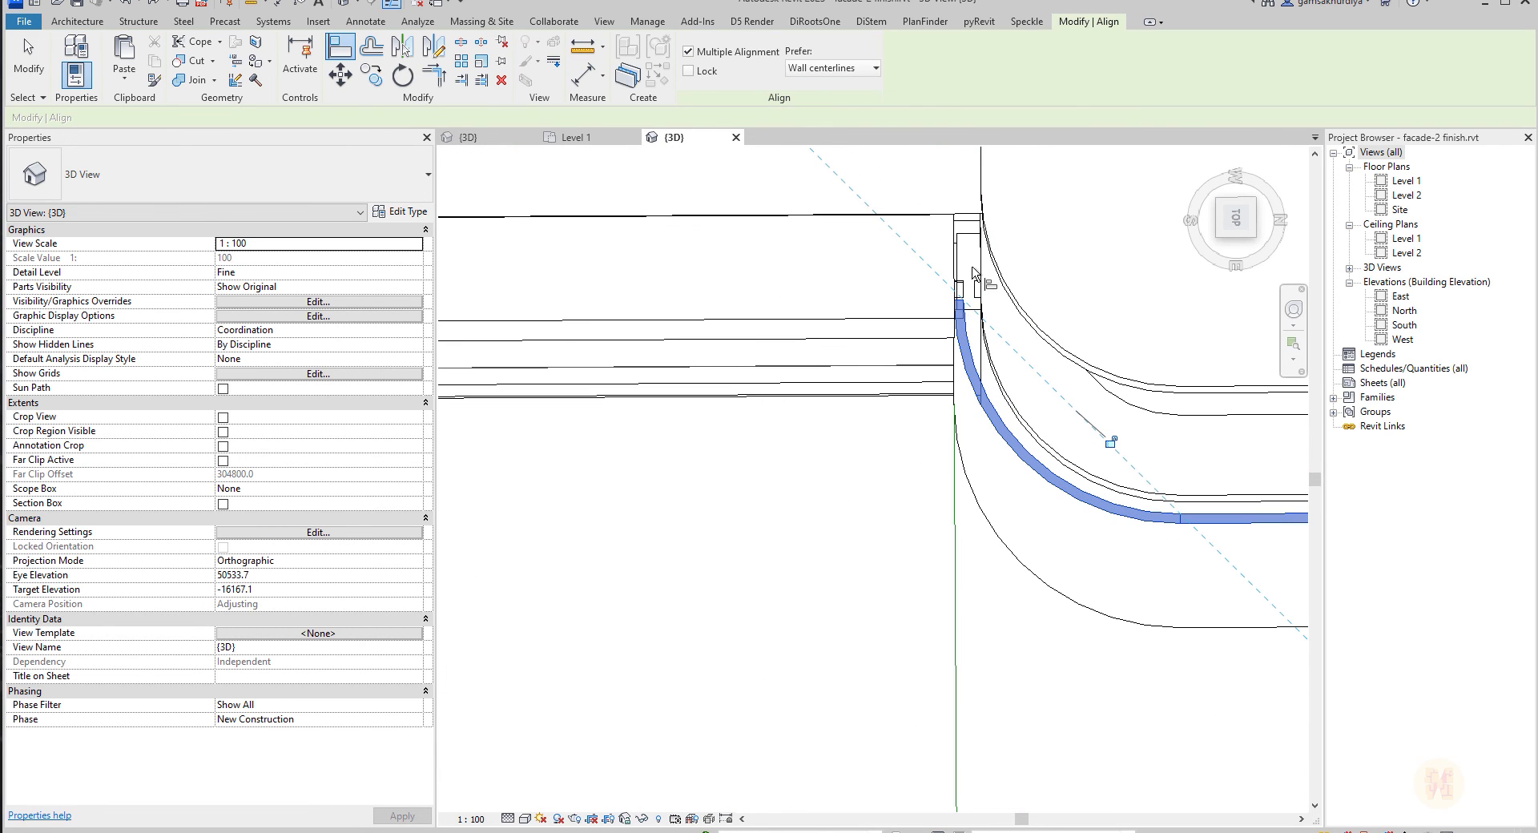
key("Escape")
key("Escape")
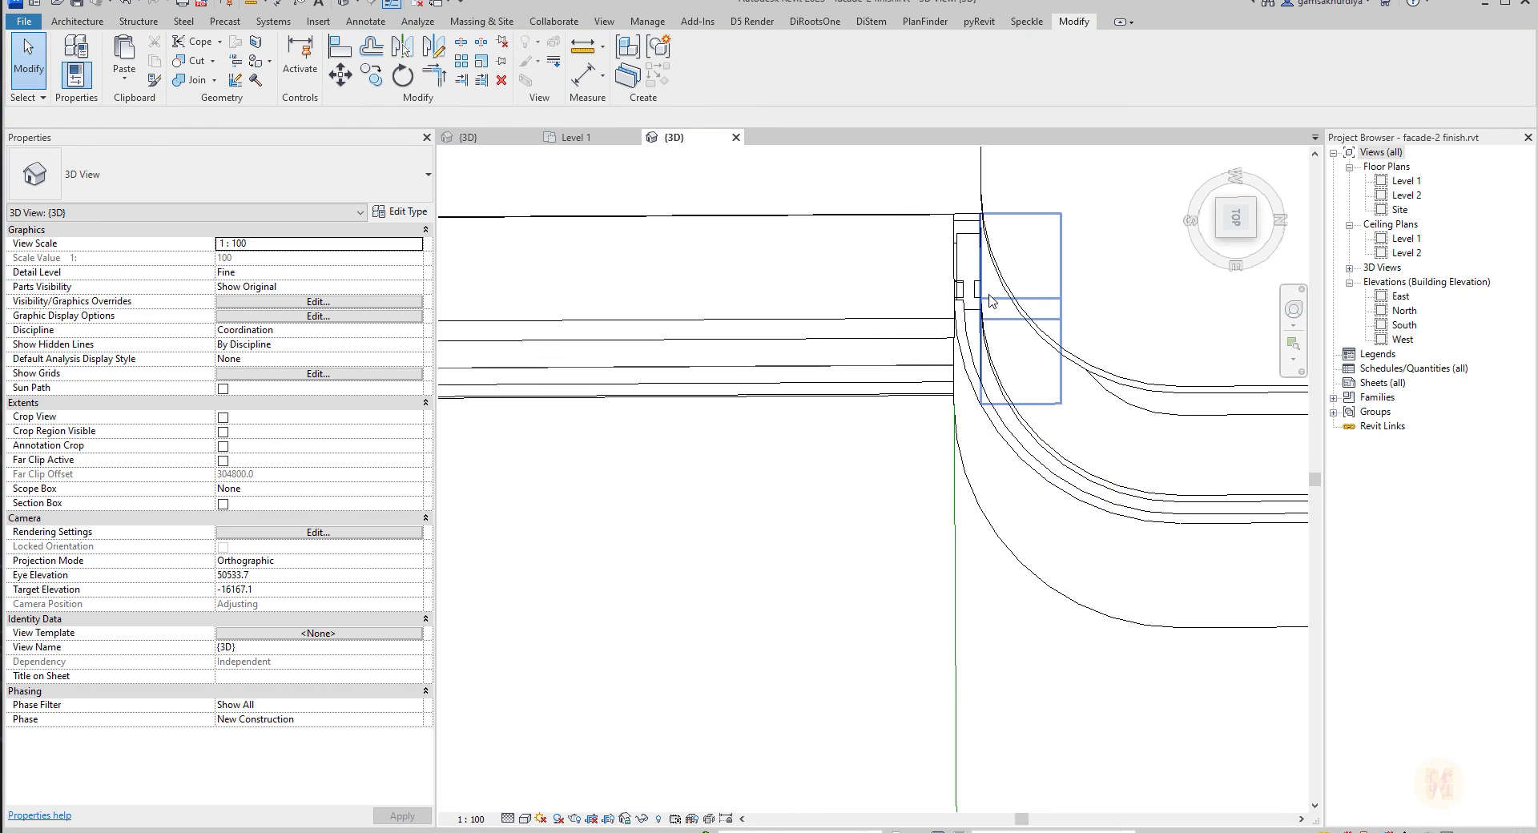
Align the top of the short cladding wall beside the glazing's end mullion with the tops of the adjoining walls.
scroll(990, 301, "down", 2)
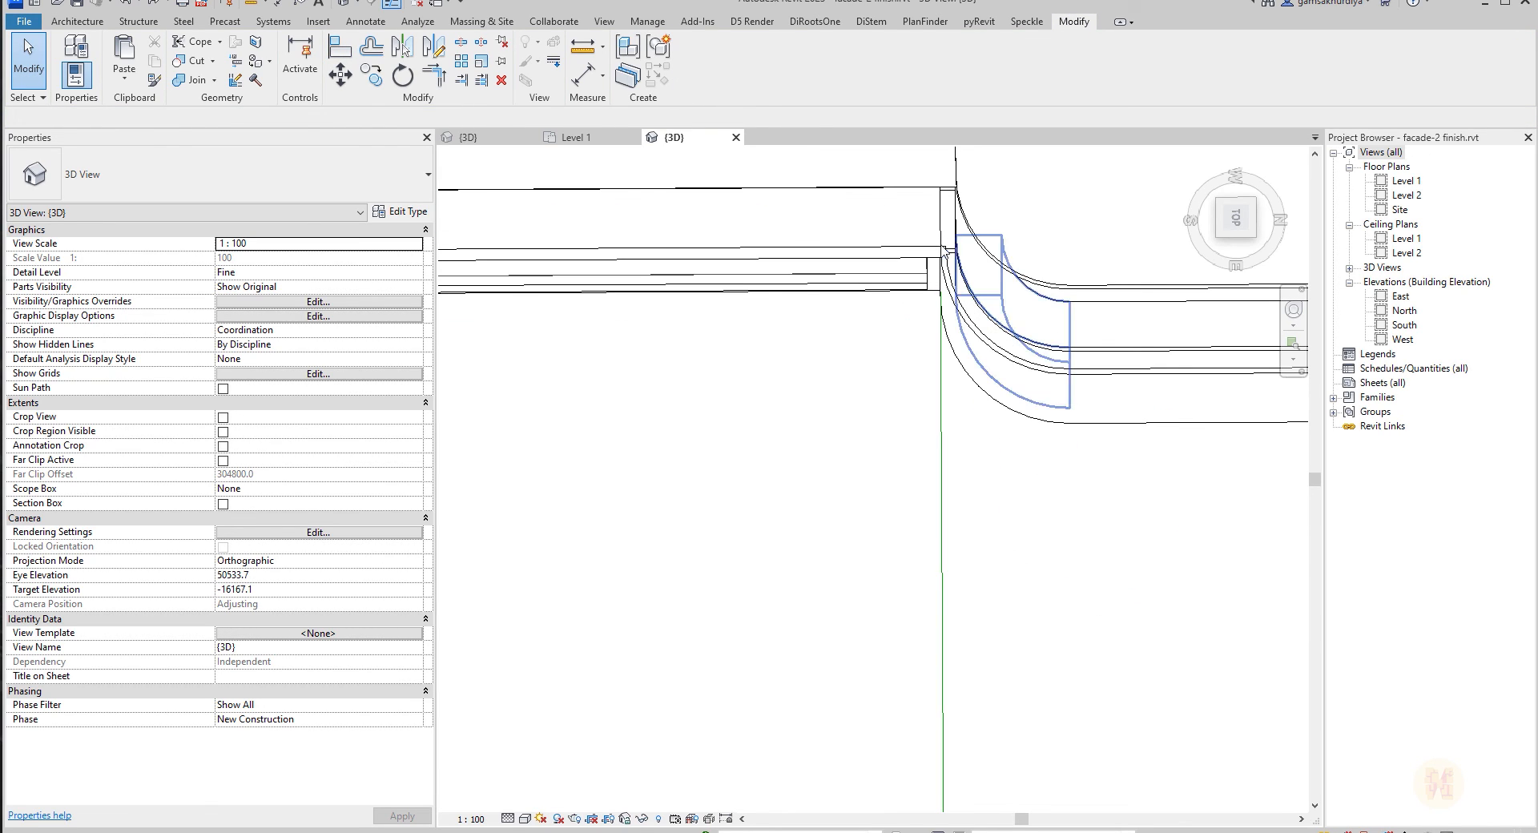
left_click(576, 137)
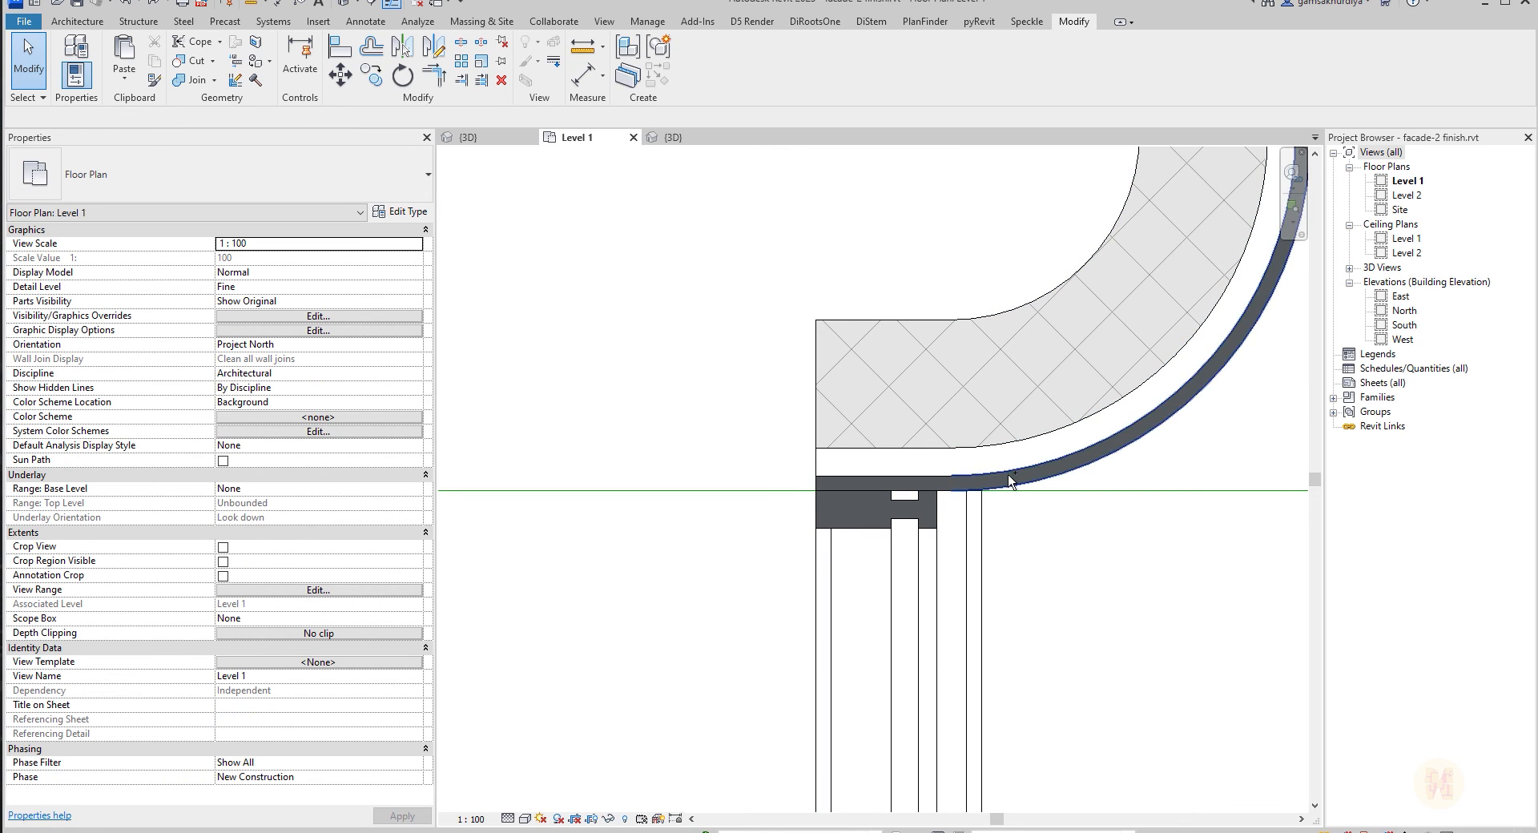
left_click(675, 138)
key("a")
key("l")
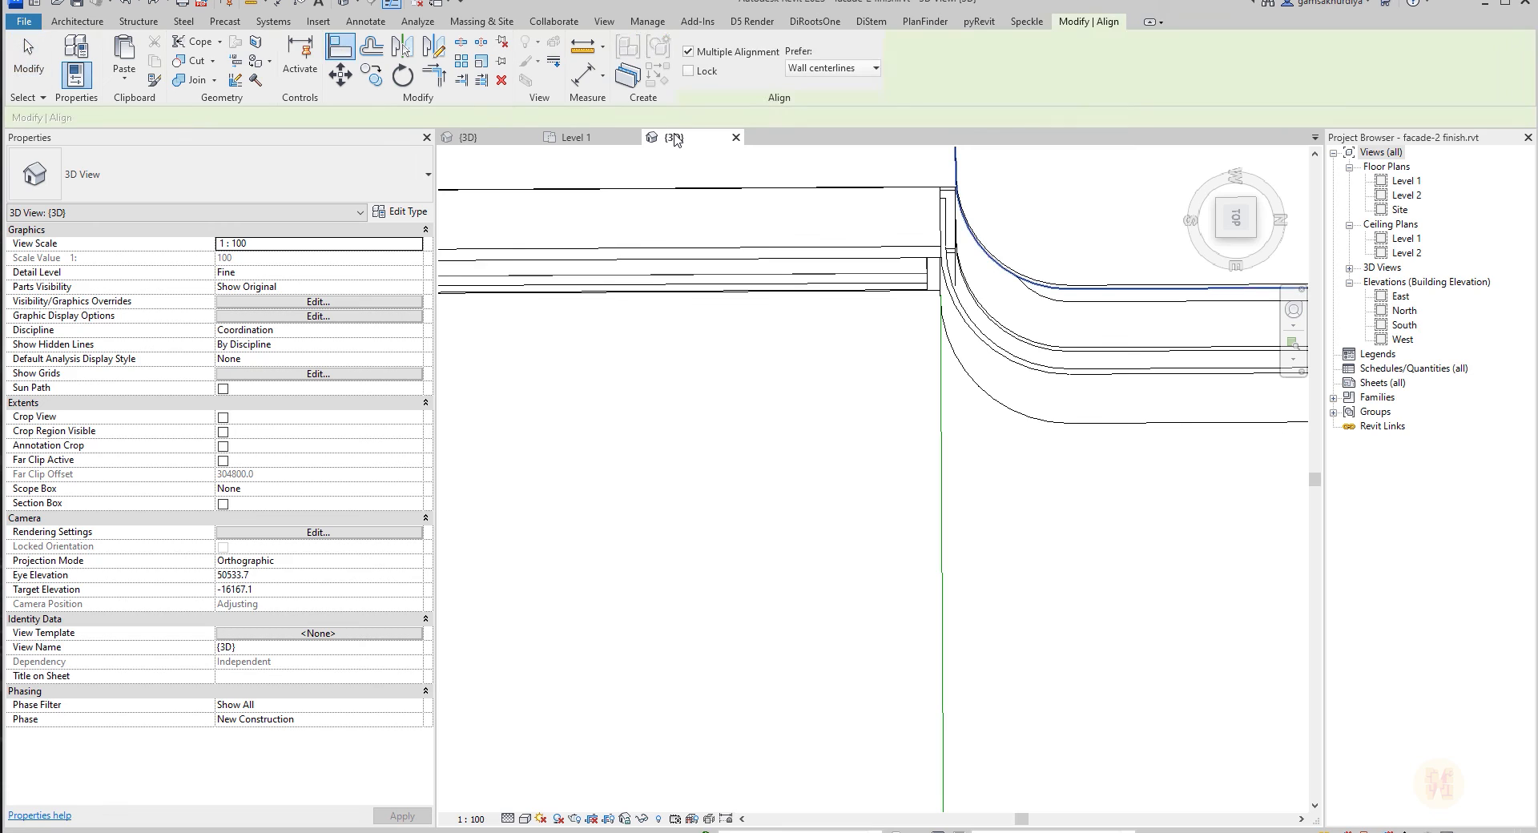
left_click(1064, 295)
middle_click_drag(1064, 297, 1041, 267, "shift")
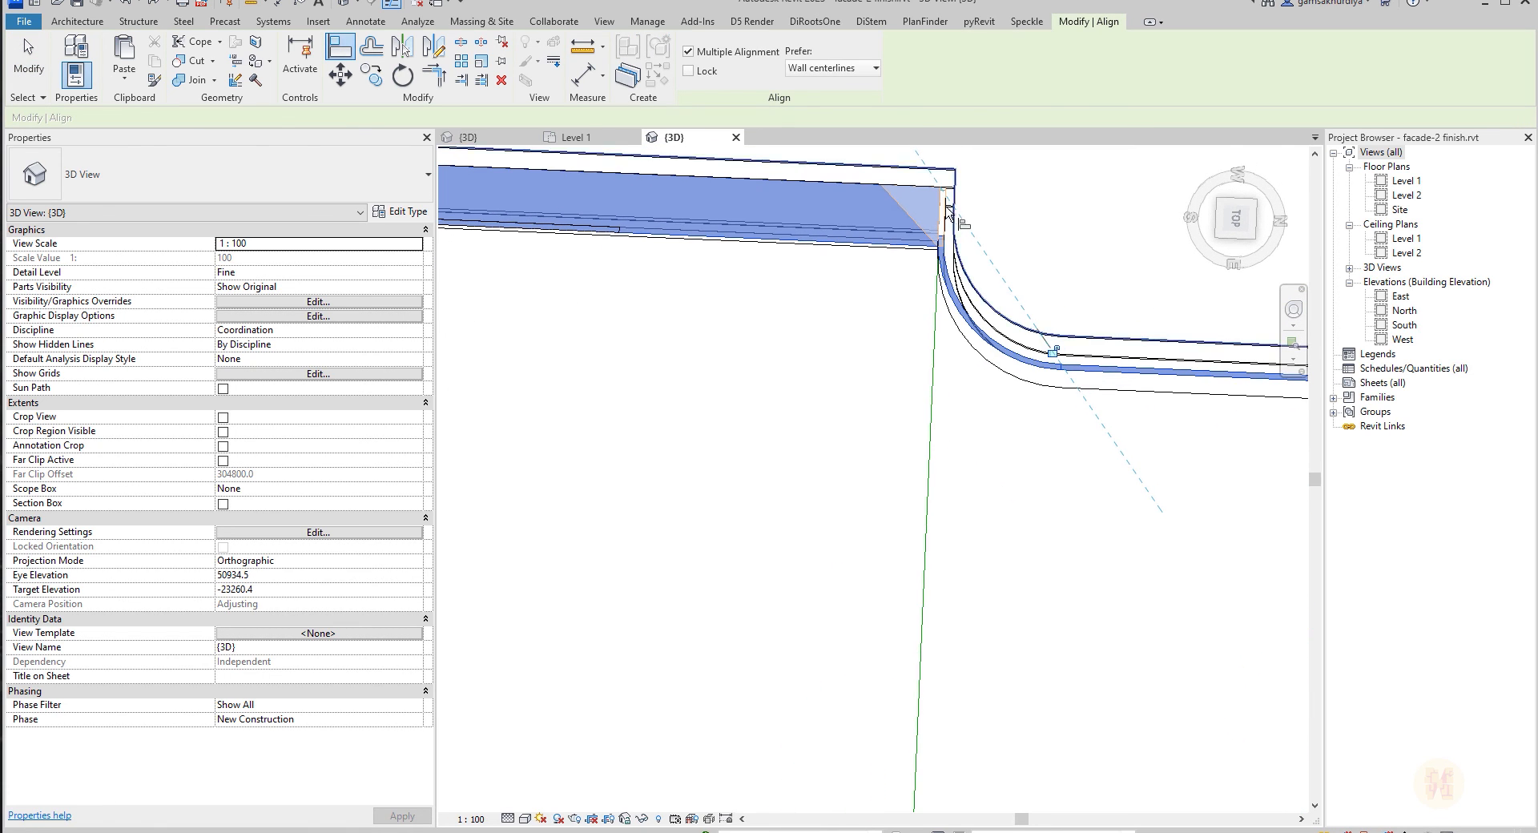
scroll(956, 219, "up", 6)
left_click(959, 271)
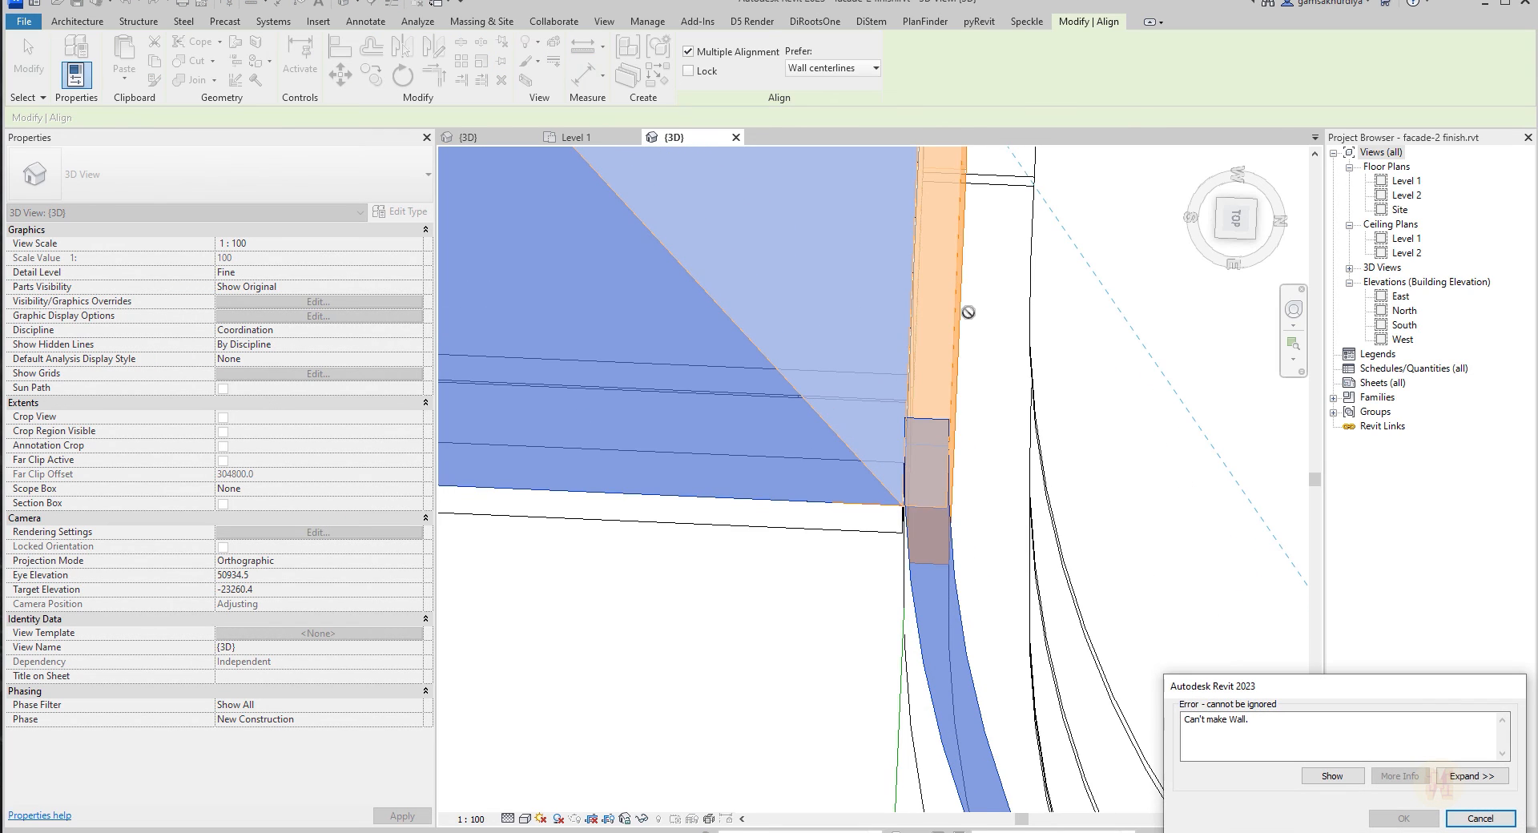
left_click(1477, 818)
middle_click_drag(987, 364, 925, 356, "shift")
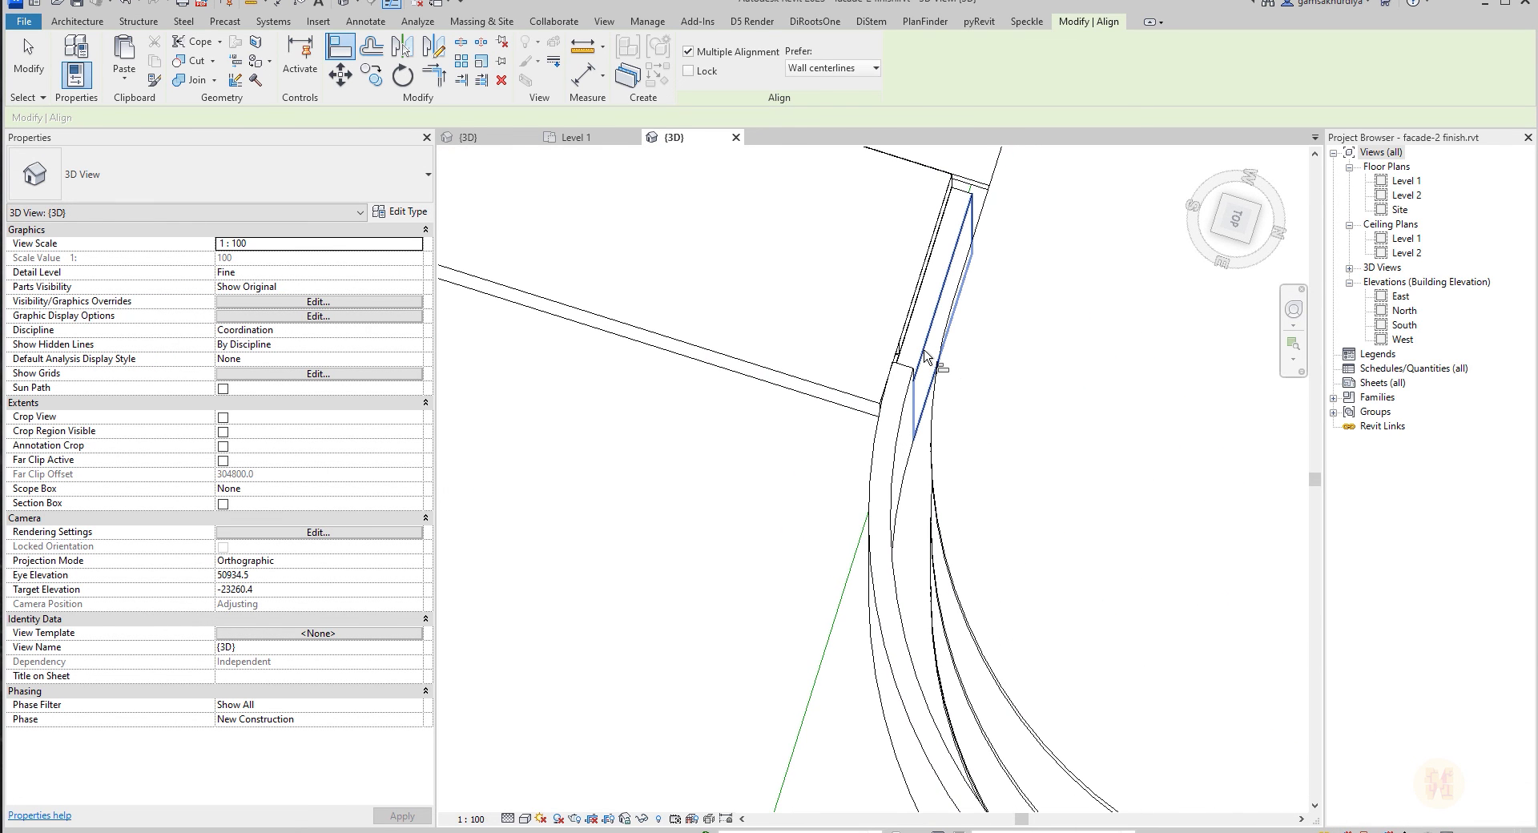
left_click(901, 426)
key("Escape")
key("Escape")
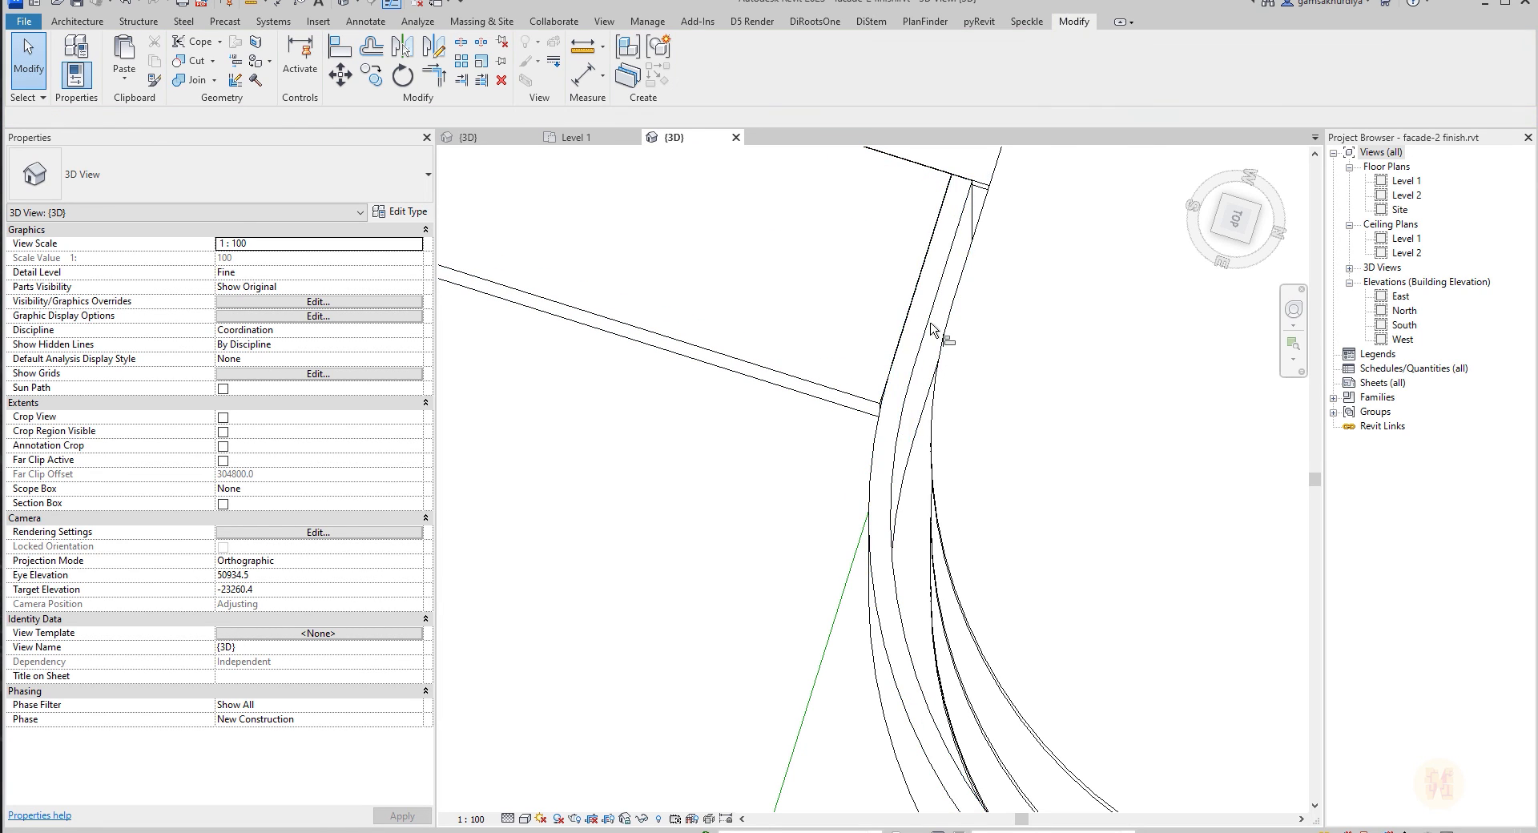
Select the whole ground-floor facade and filter the selection to every category except Lines.
middle_click_drag(931, 328, 999, 379, "shift")
scroll(999, 380, "down", 3)
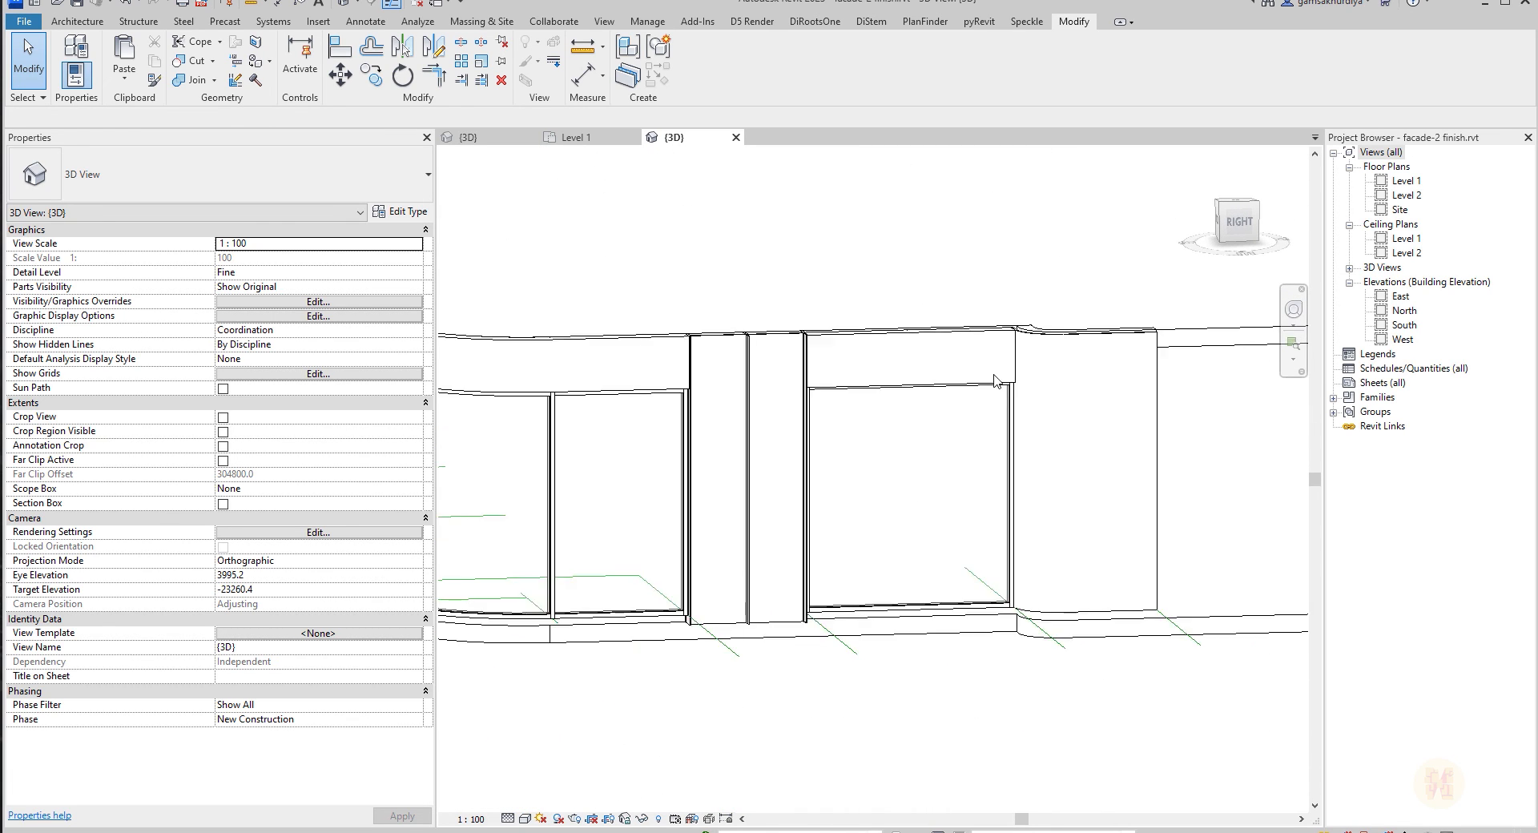
middle_click_drag(789, 468, 1070, 433, "shift")
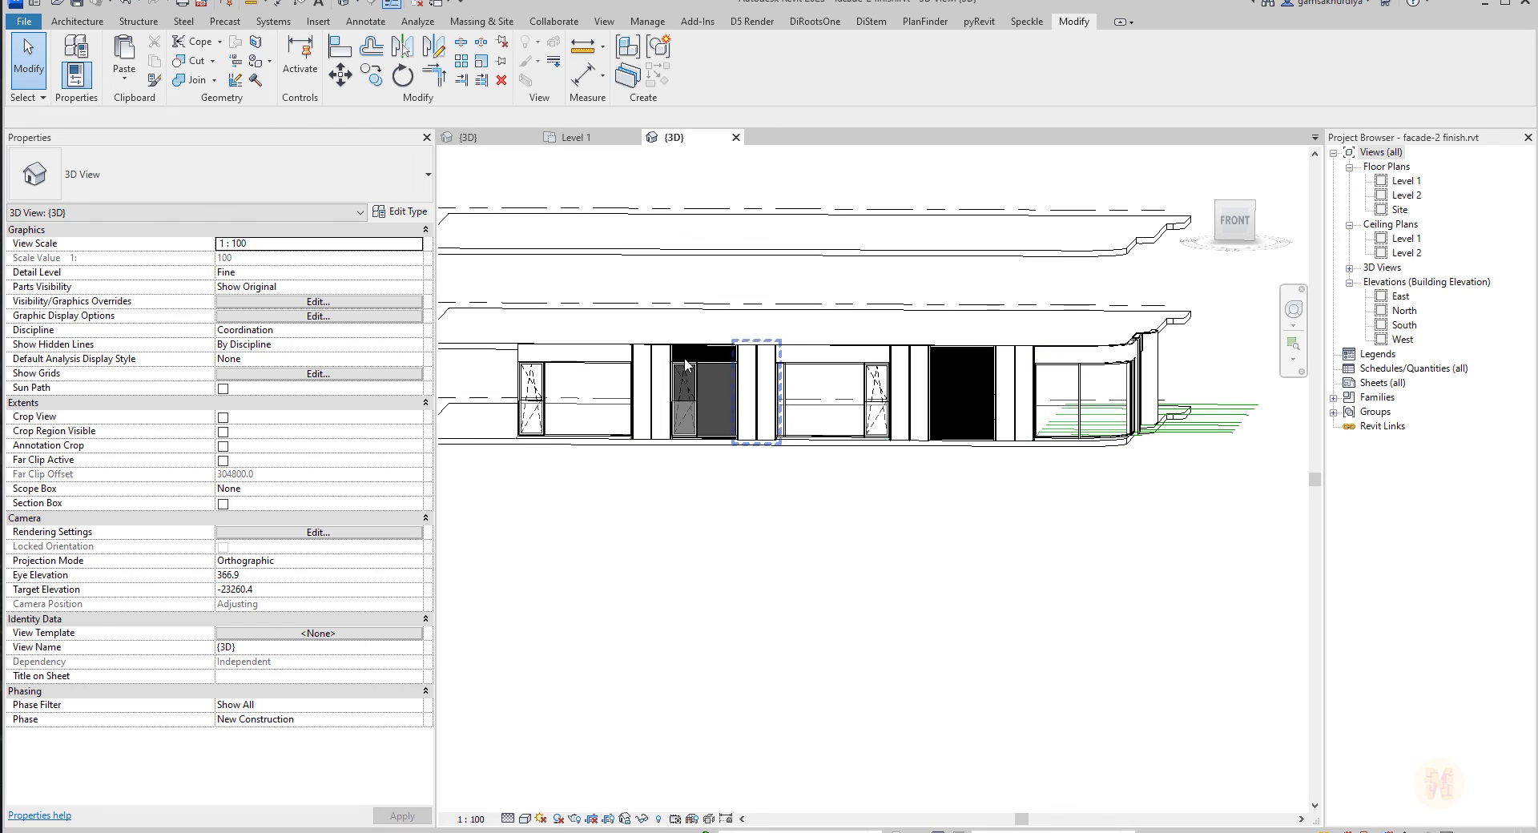
left_click_drag(506, 266, 1166, 516)
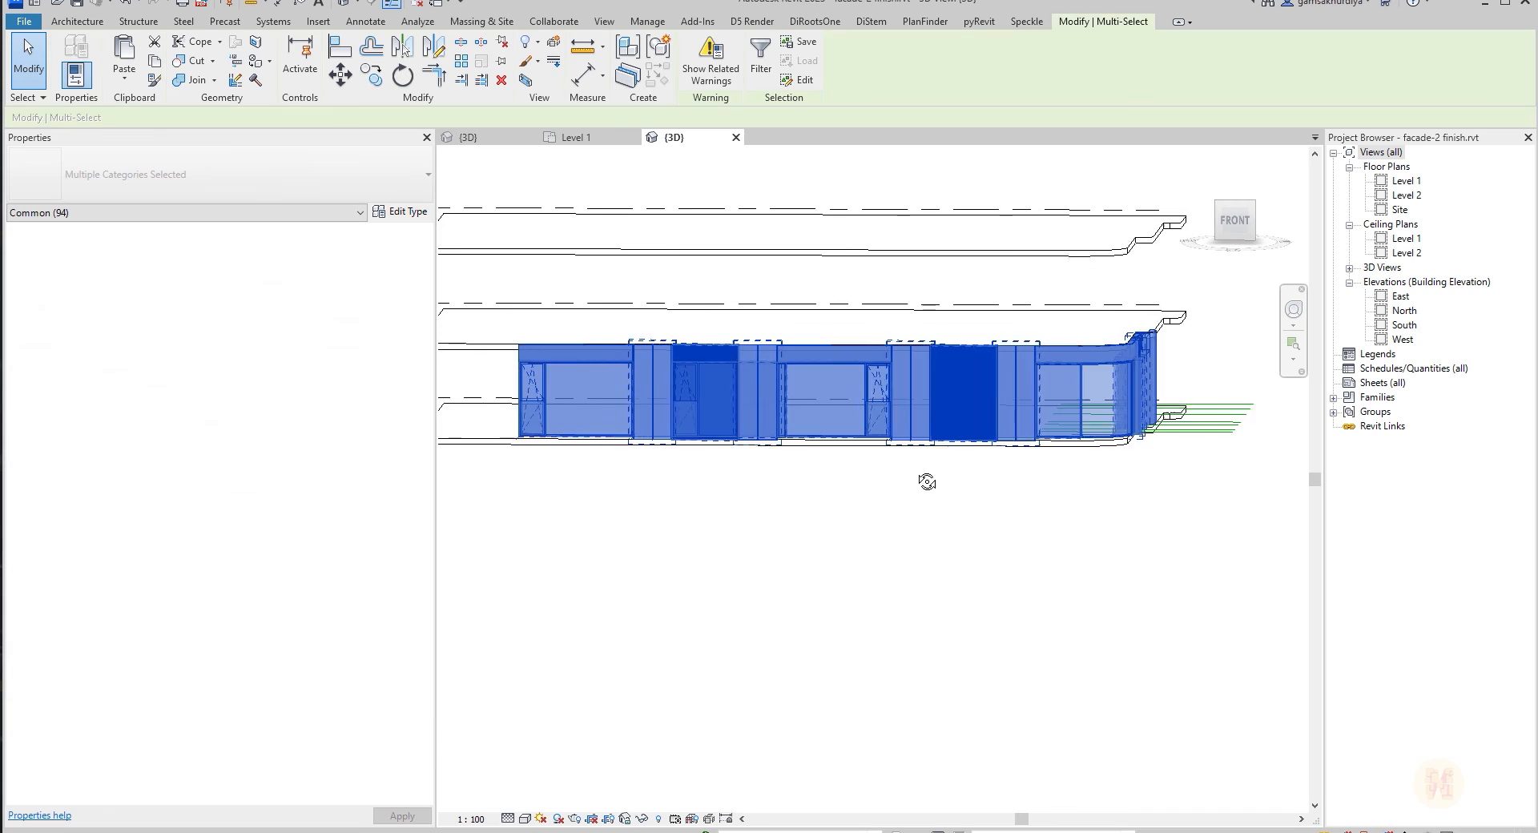
middle_click_drag(926, 480, 993, 553, "shift")
left_click(757, 60)
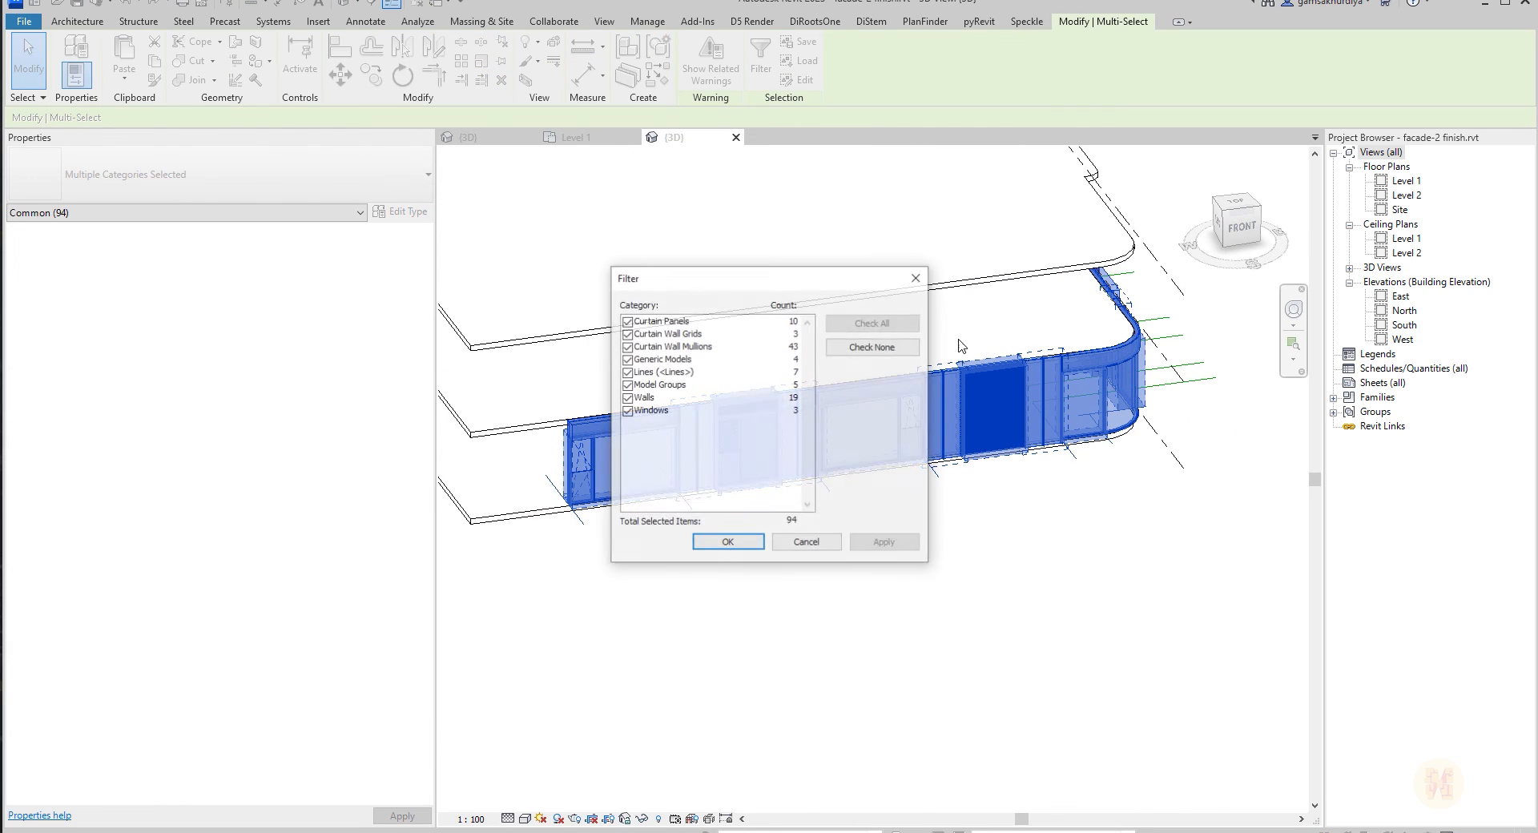
left_click(873, 346)
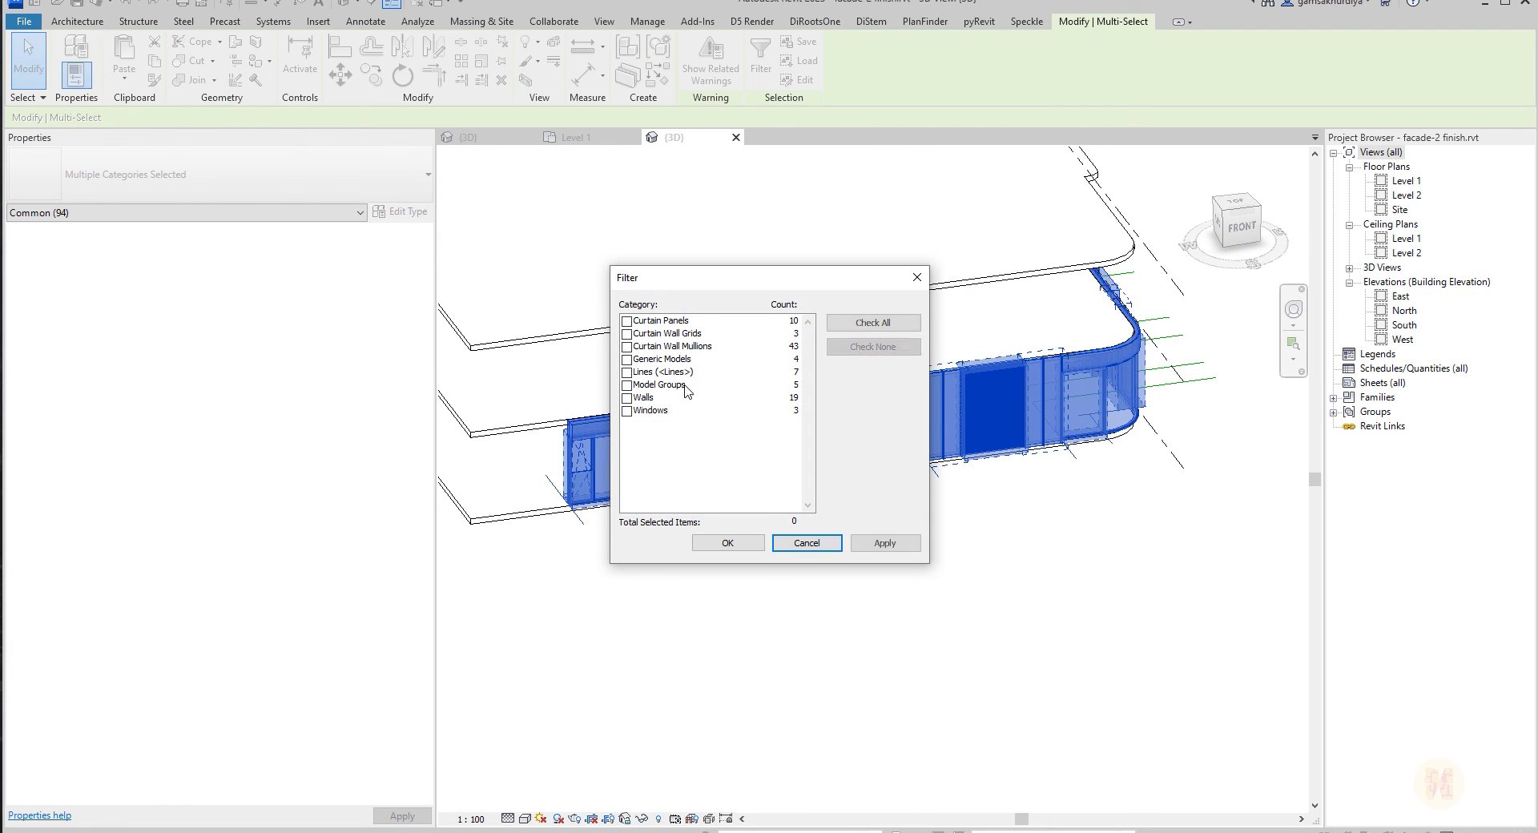
left_click(627, 372)
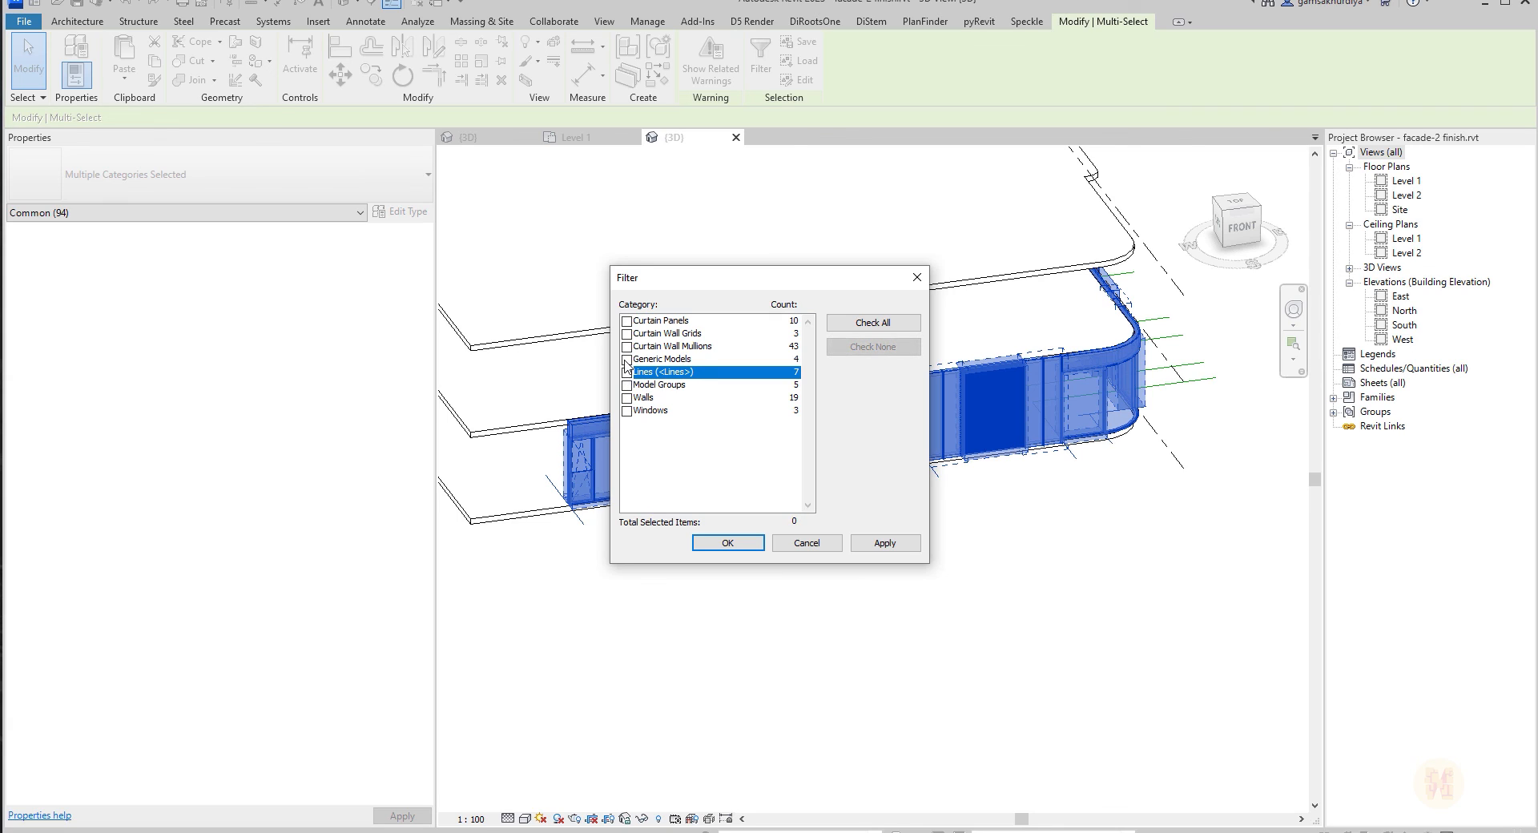
left_click(628, 359)
left_click(627, 346)
left_click(627, 334)
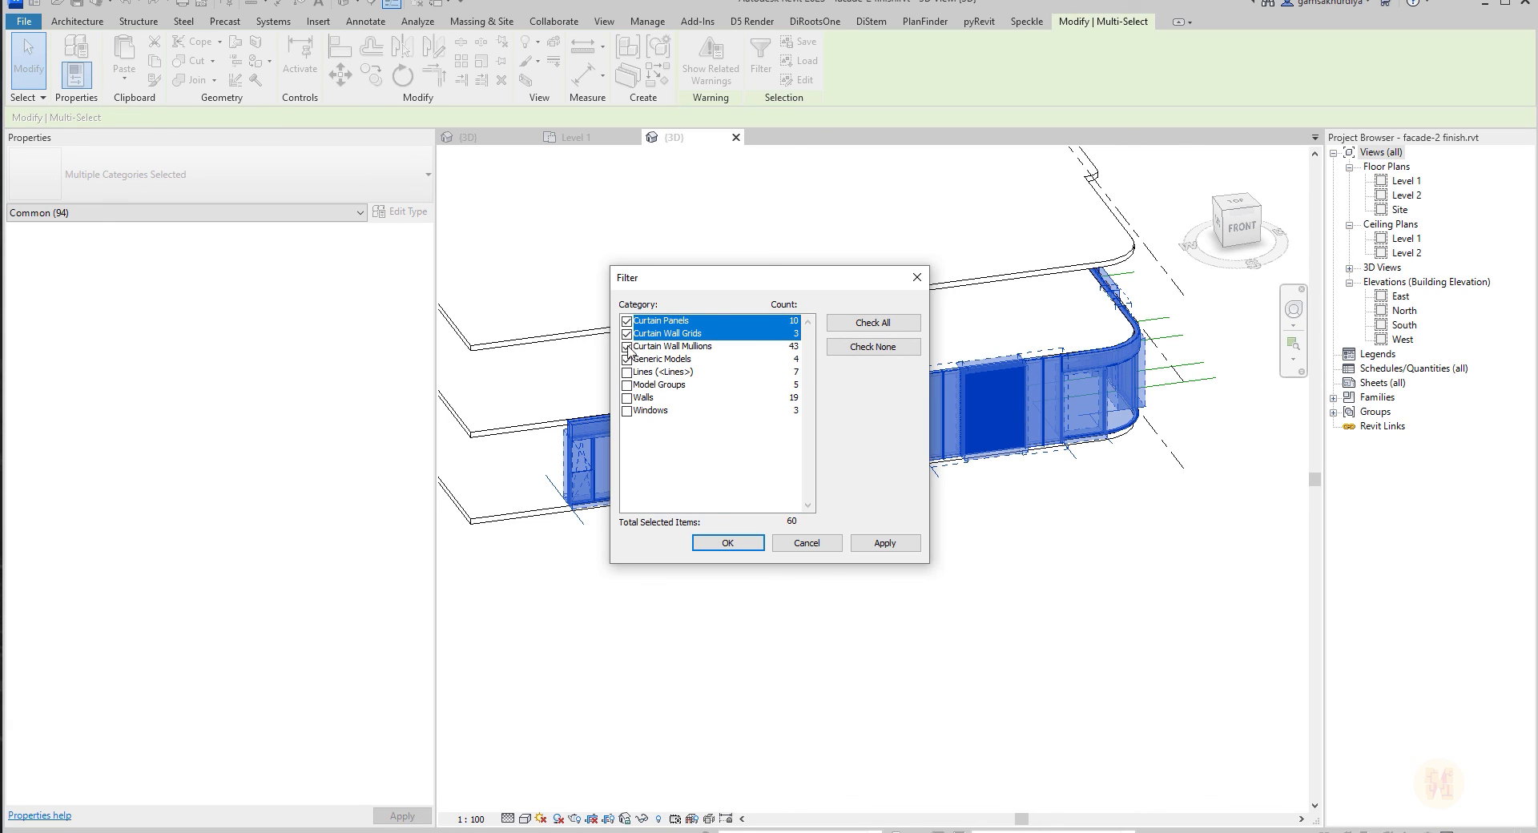
left_click(627, 385)
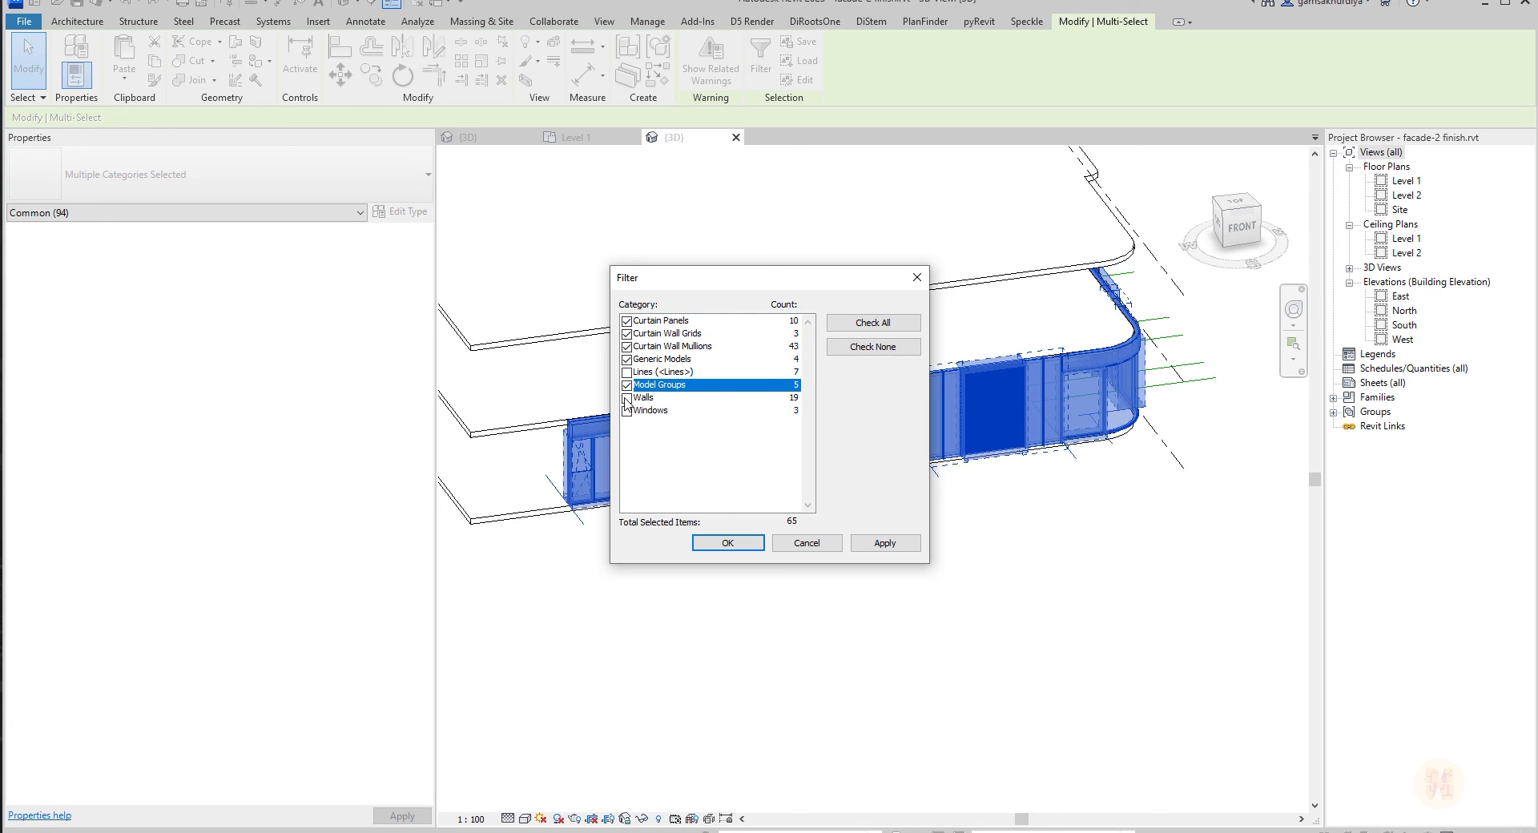
left_click(627, 398)
left_click(627, 411)
left_click(724, 545)
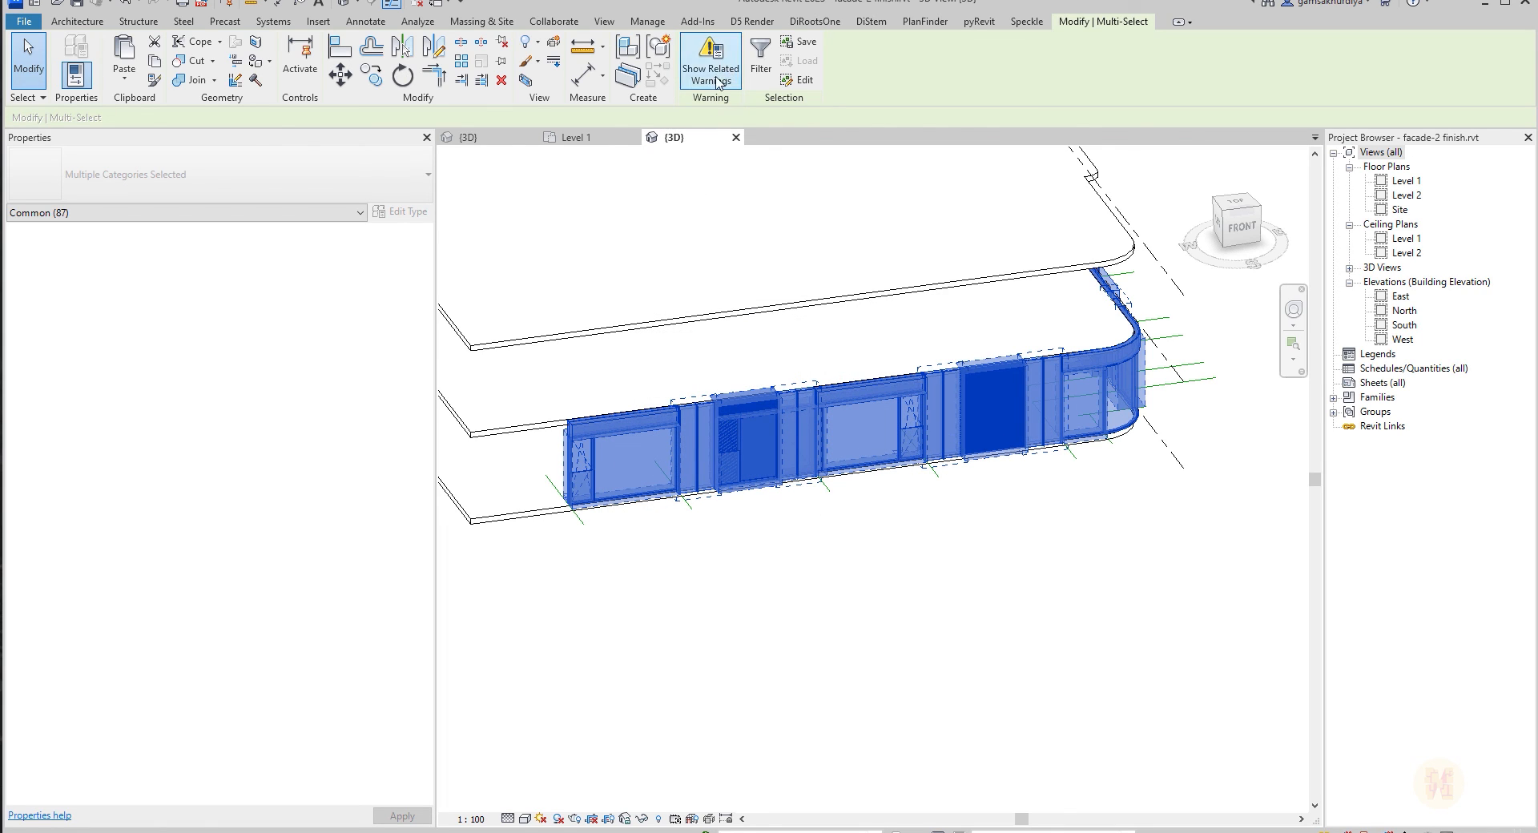
Create a model group named level_1 from the selected facade elements.
left_click(651, 54)
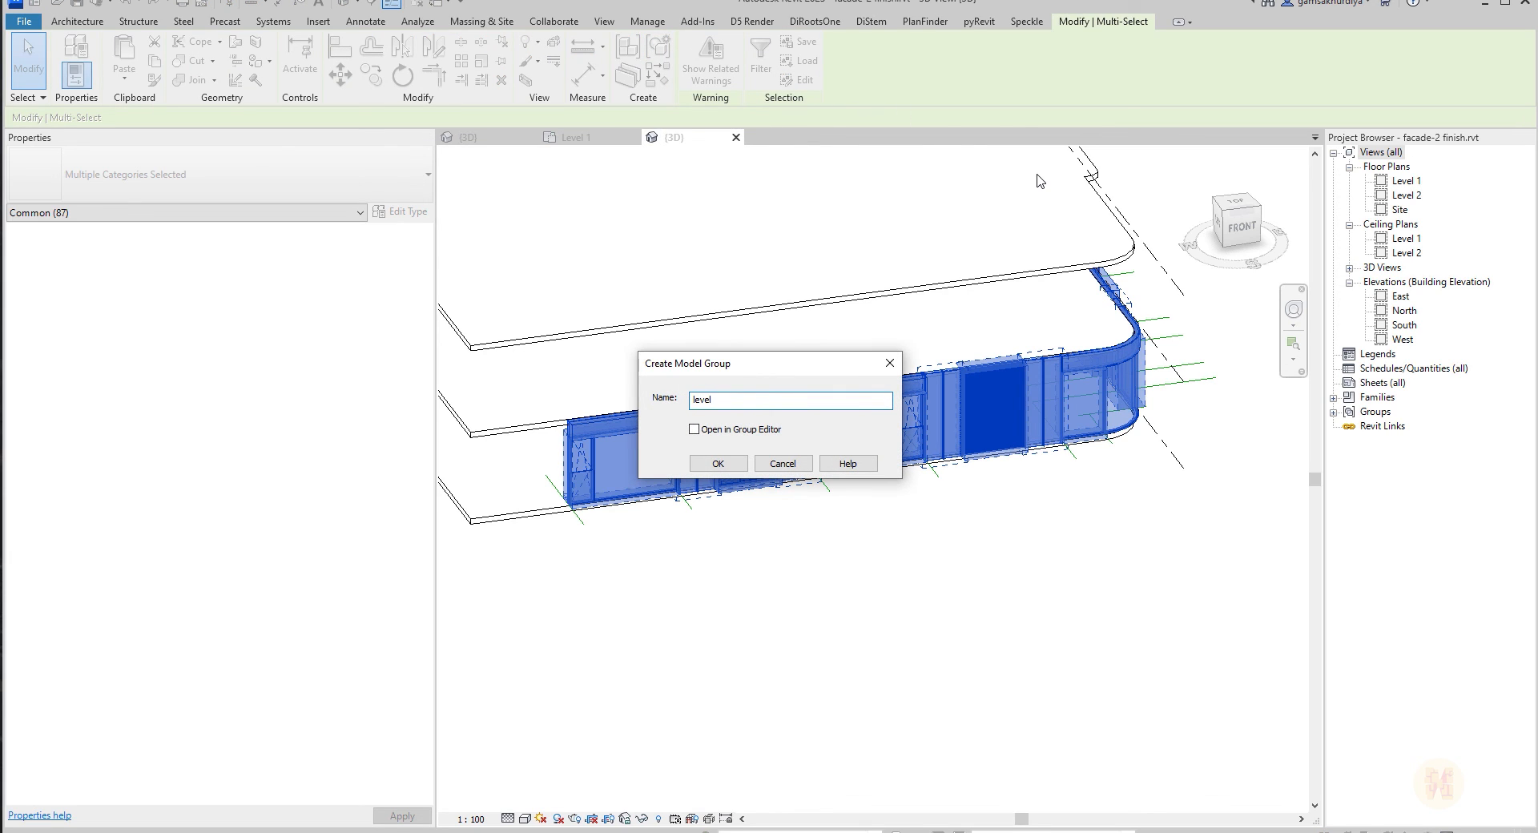
key("Return")
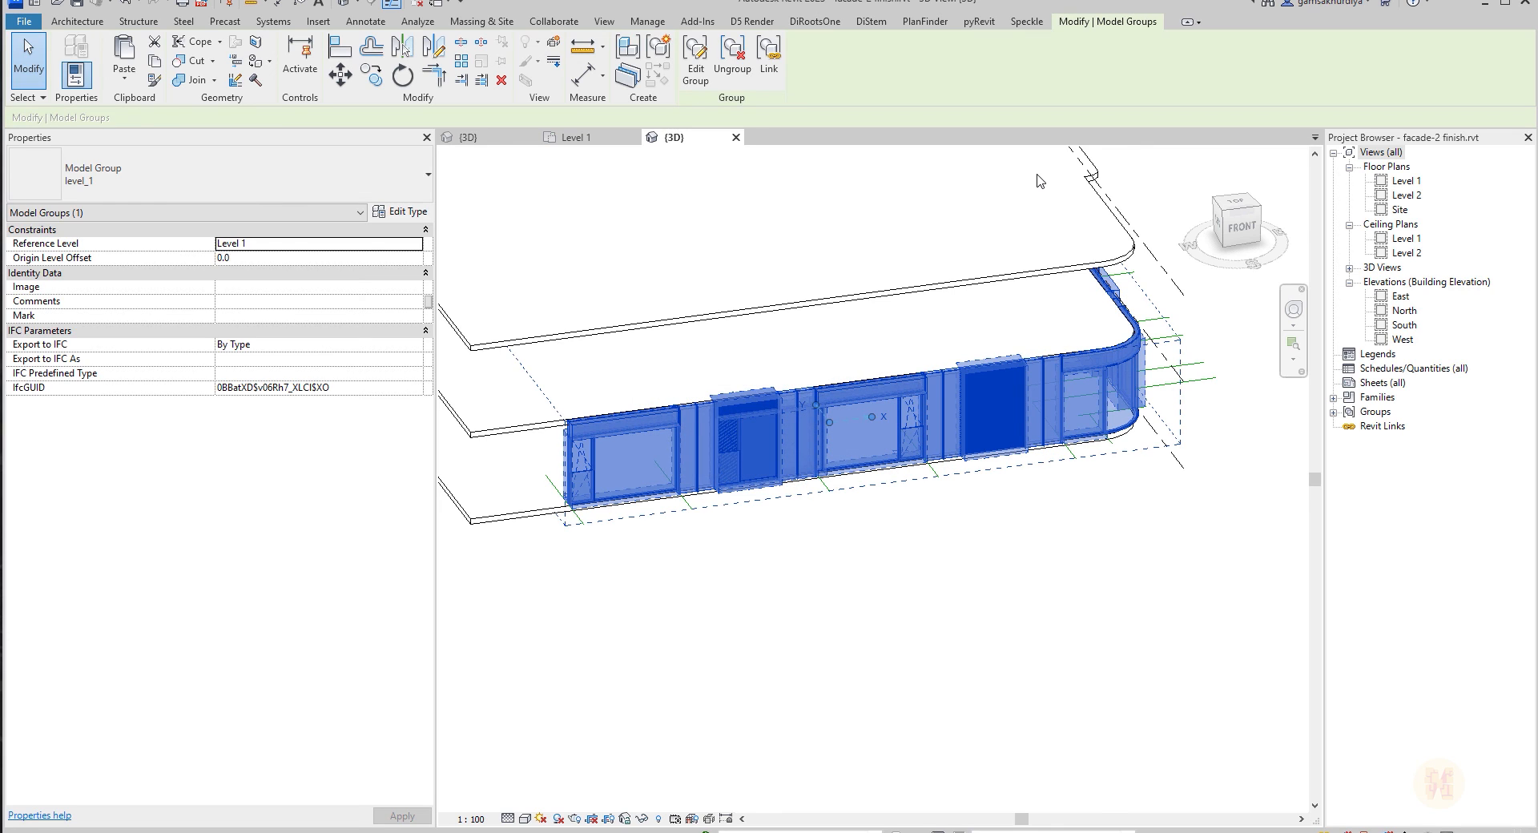
key("Escape")
Copy the level_1 facade group and paste it aligned to Level 2.
middle_click_drag(983, 515, 881, 473, "shift")
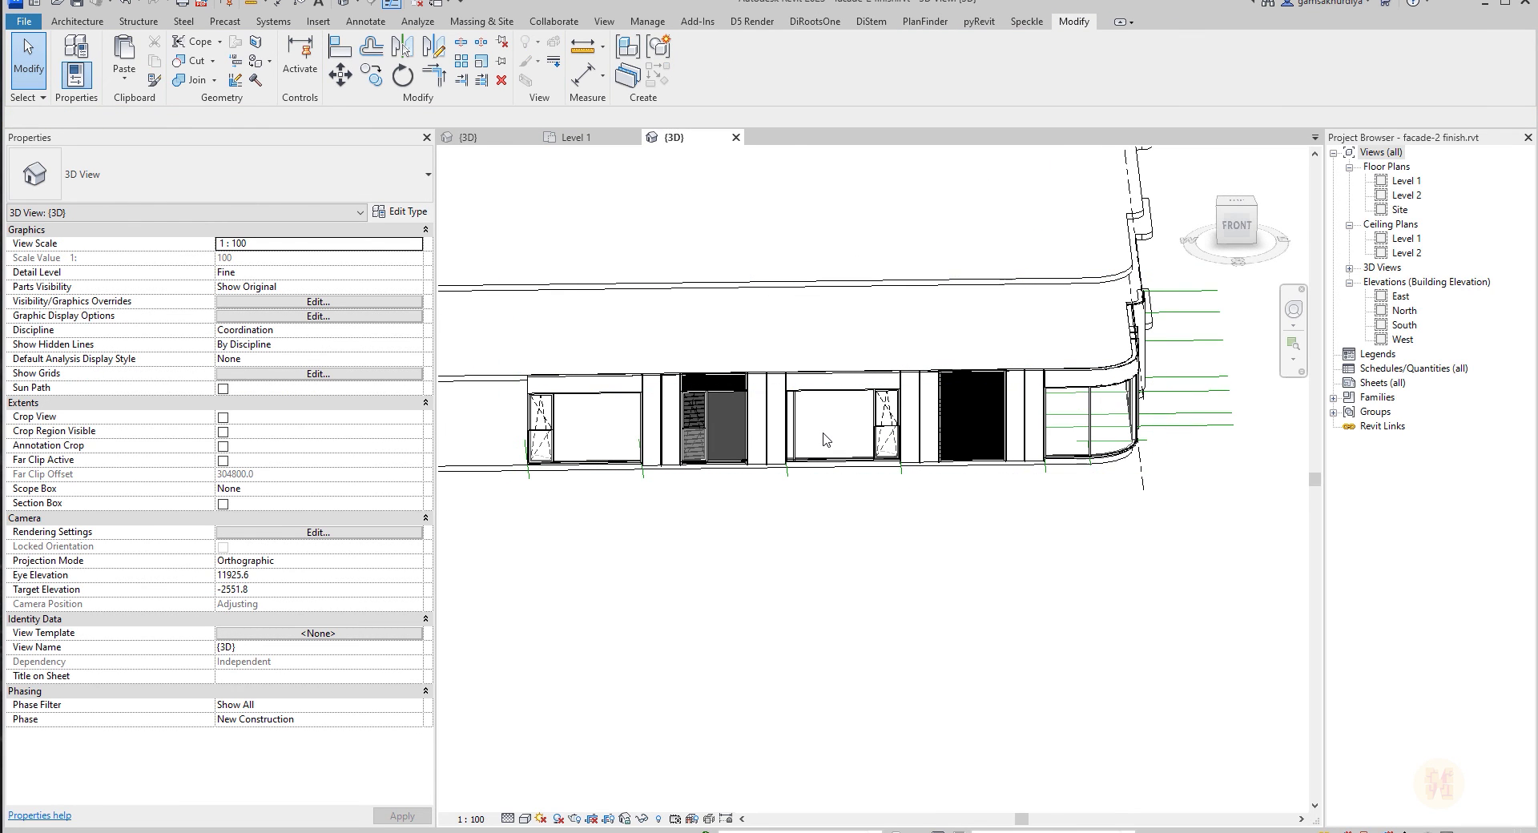
left_click(777, 435)
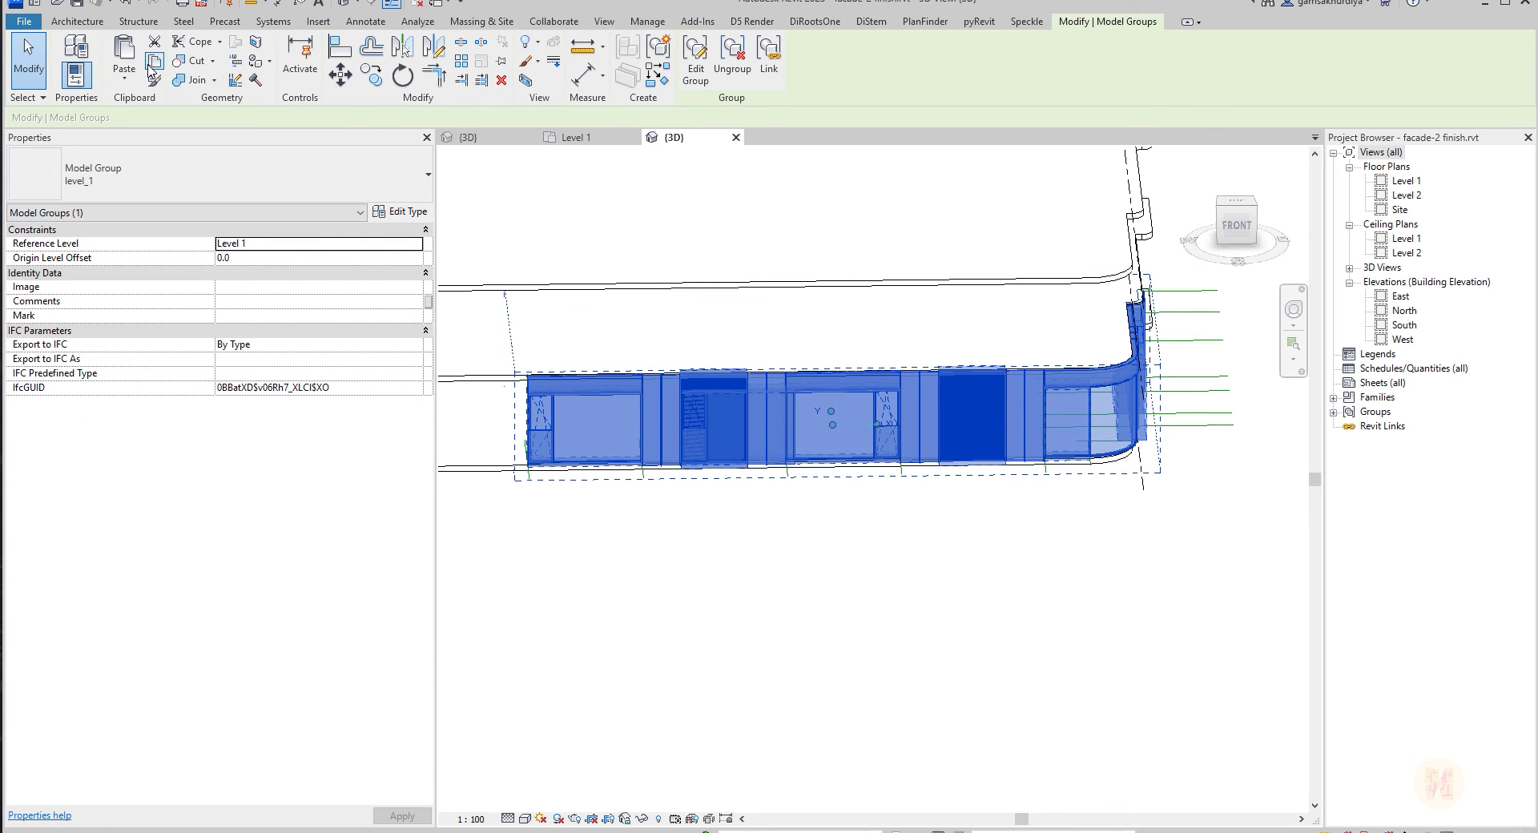
left_click(130, 85)
left_click(185, 136)
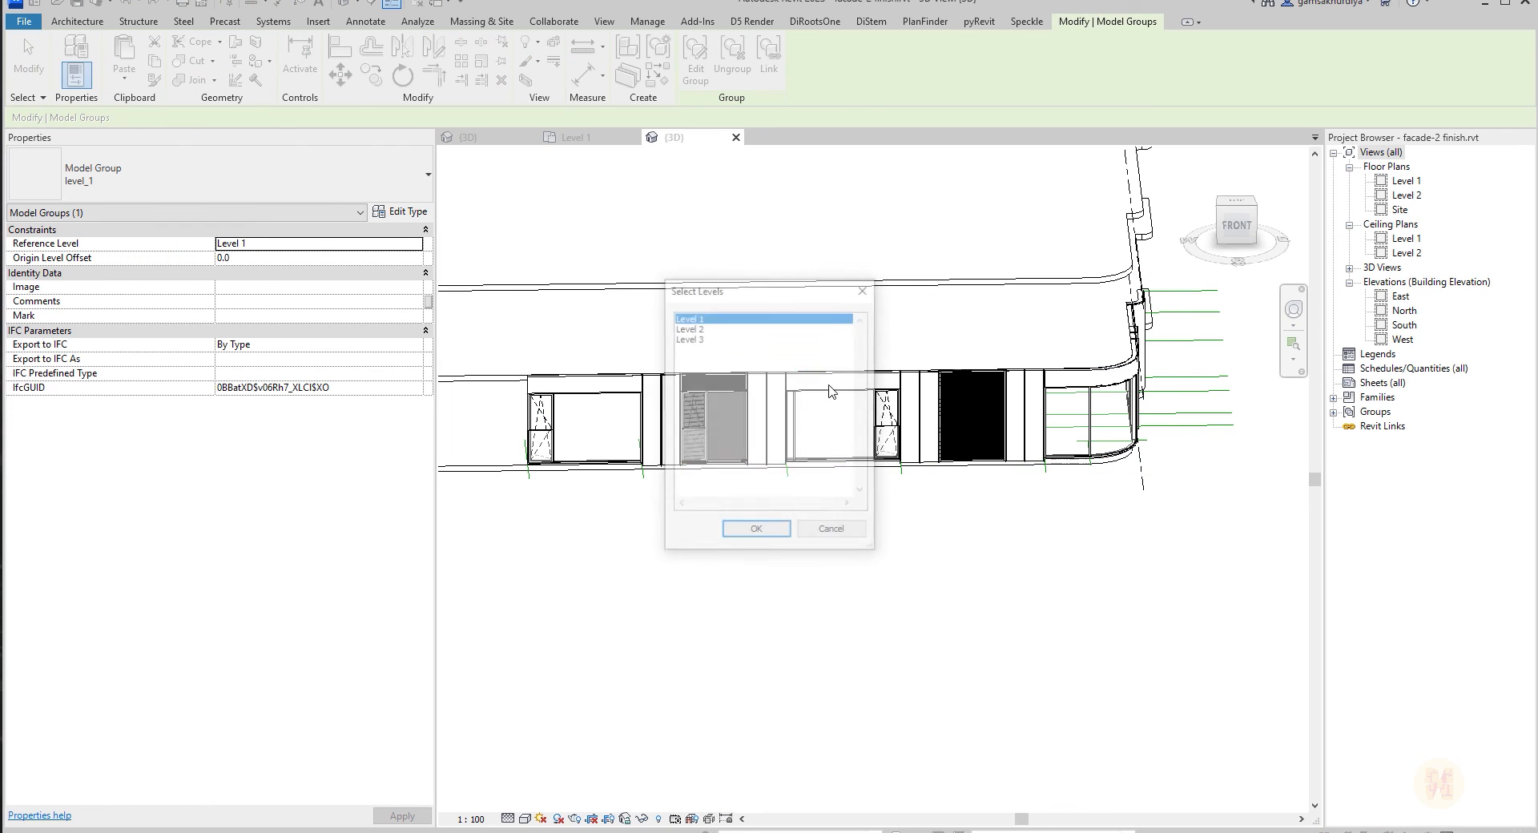
left_click(687, 327)
left_click(740, 533)
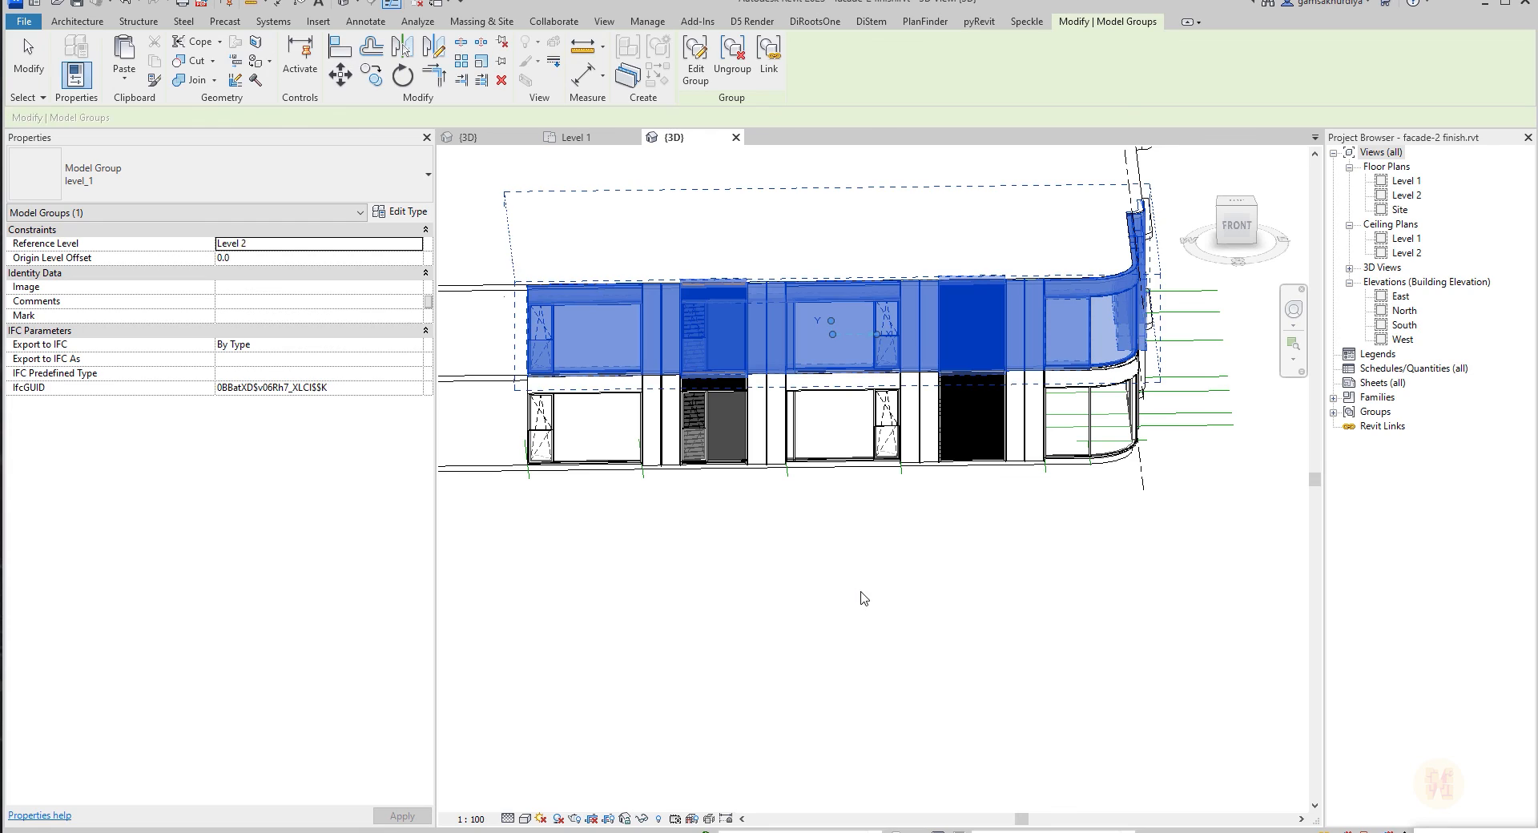
key("Escape")
Inspect the two stacked facade storeys and open the family of the upper-floor window in the slatted bay.
middle_click_drag(920, 542, 1205, 583, "shift")
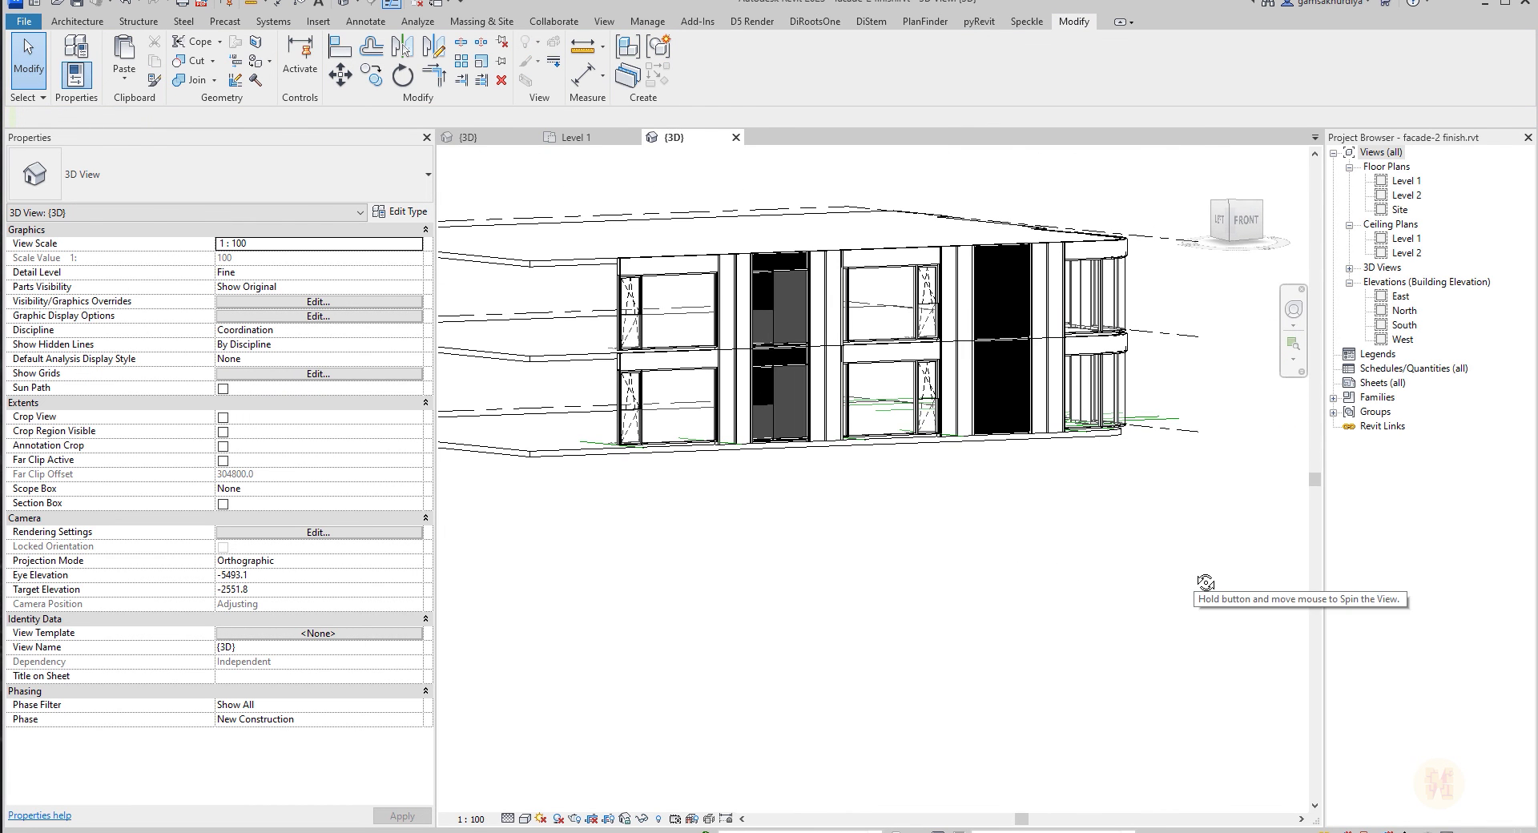
scroll(838, 299, "up", 6)
middle_click_drag(933, 390, 1033, 329, "shift")
middle_click_drag(1017, 424, 949, 336, "shift")
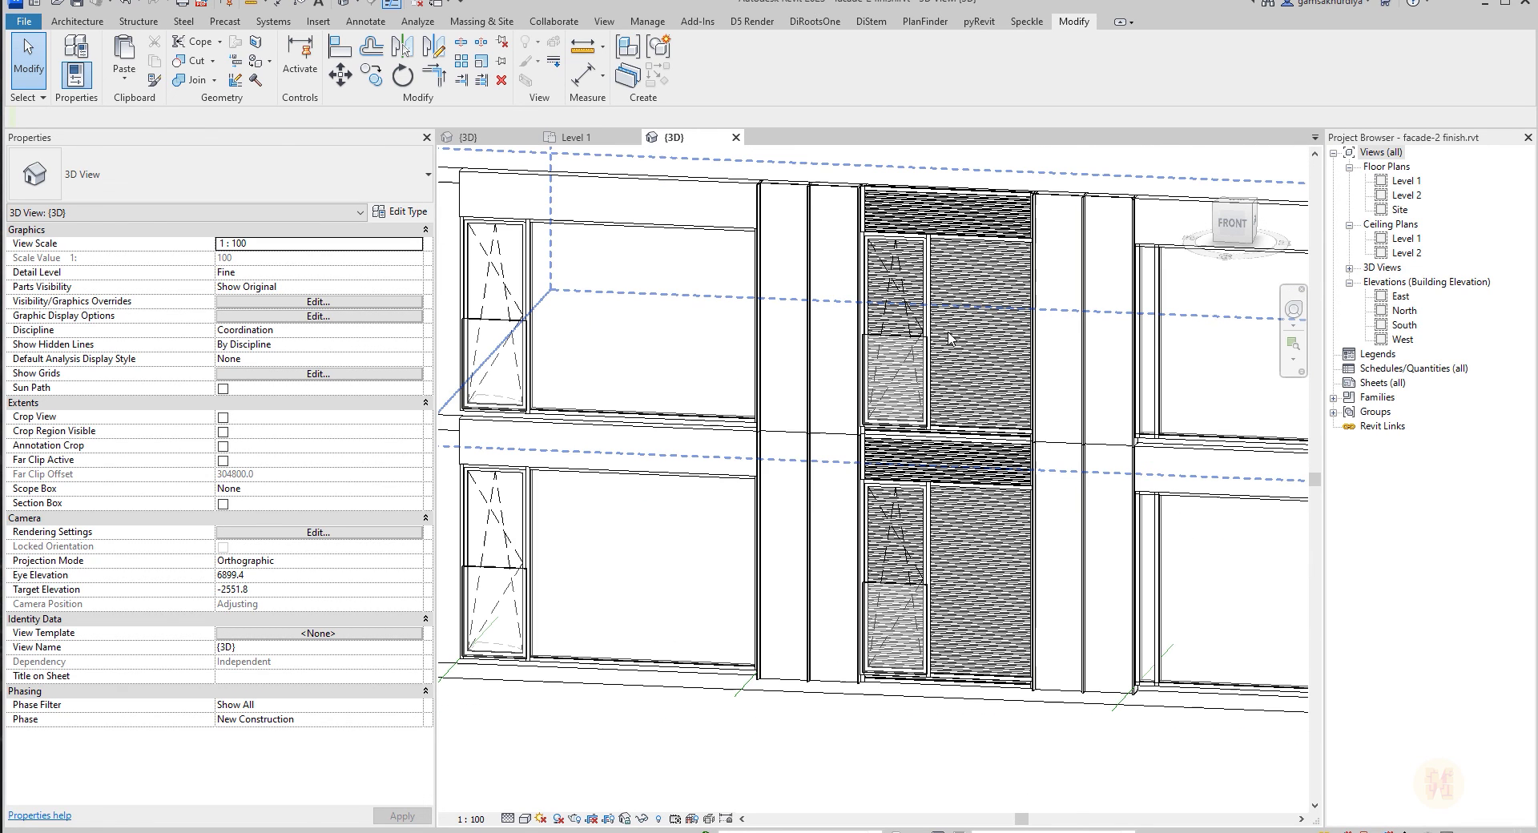
left_click(905, 362)
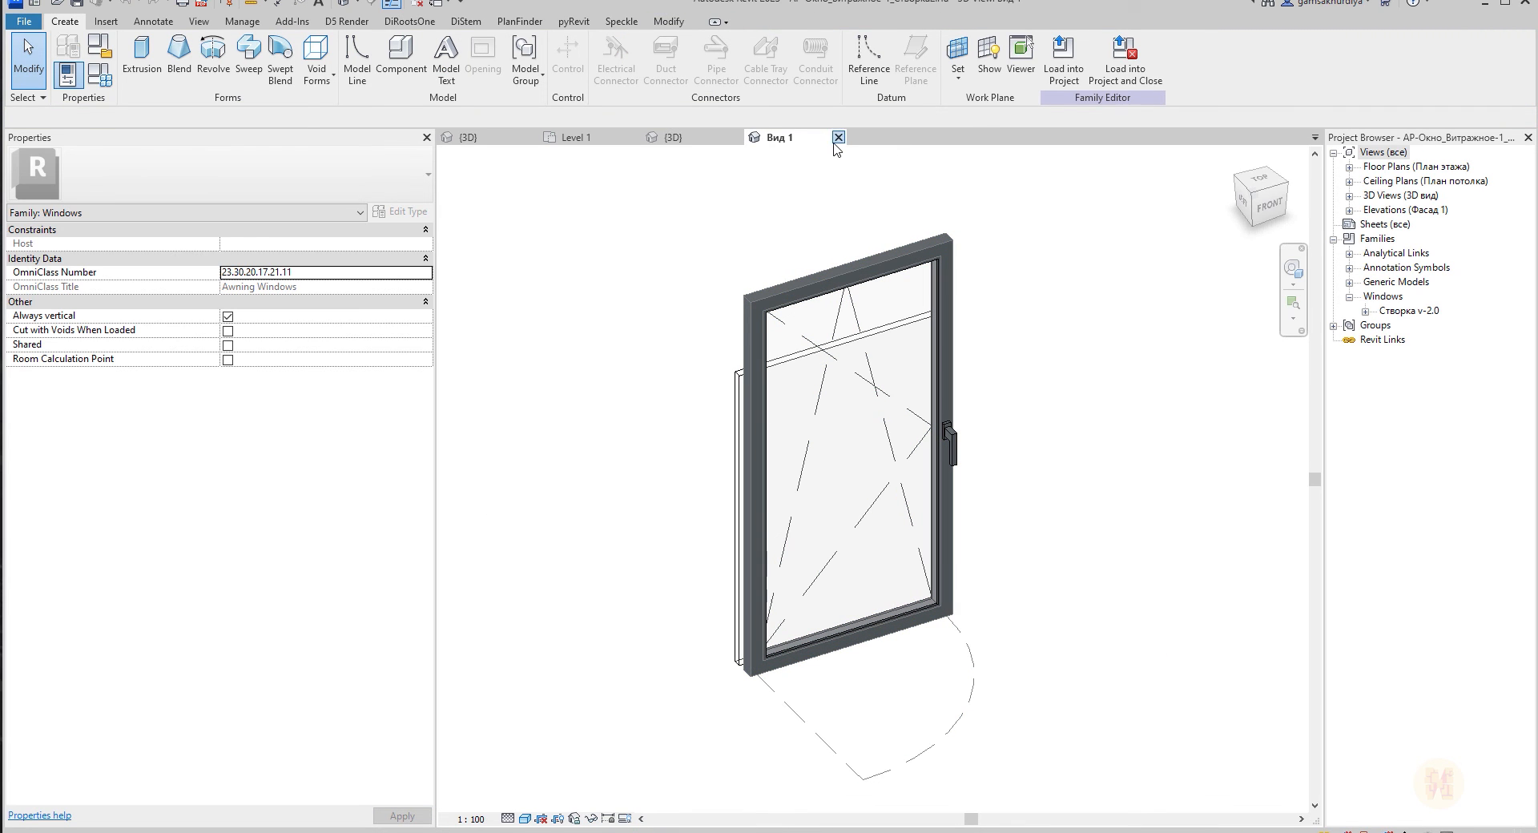
Close the window family and open the upper-storey level_1 facade group for editing.
left_click(837, 137)
left_click(981, 497)
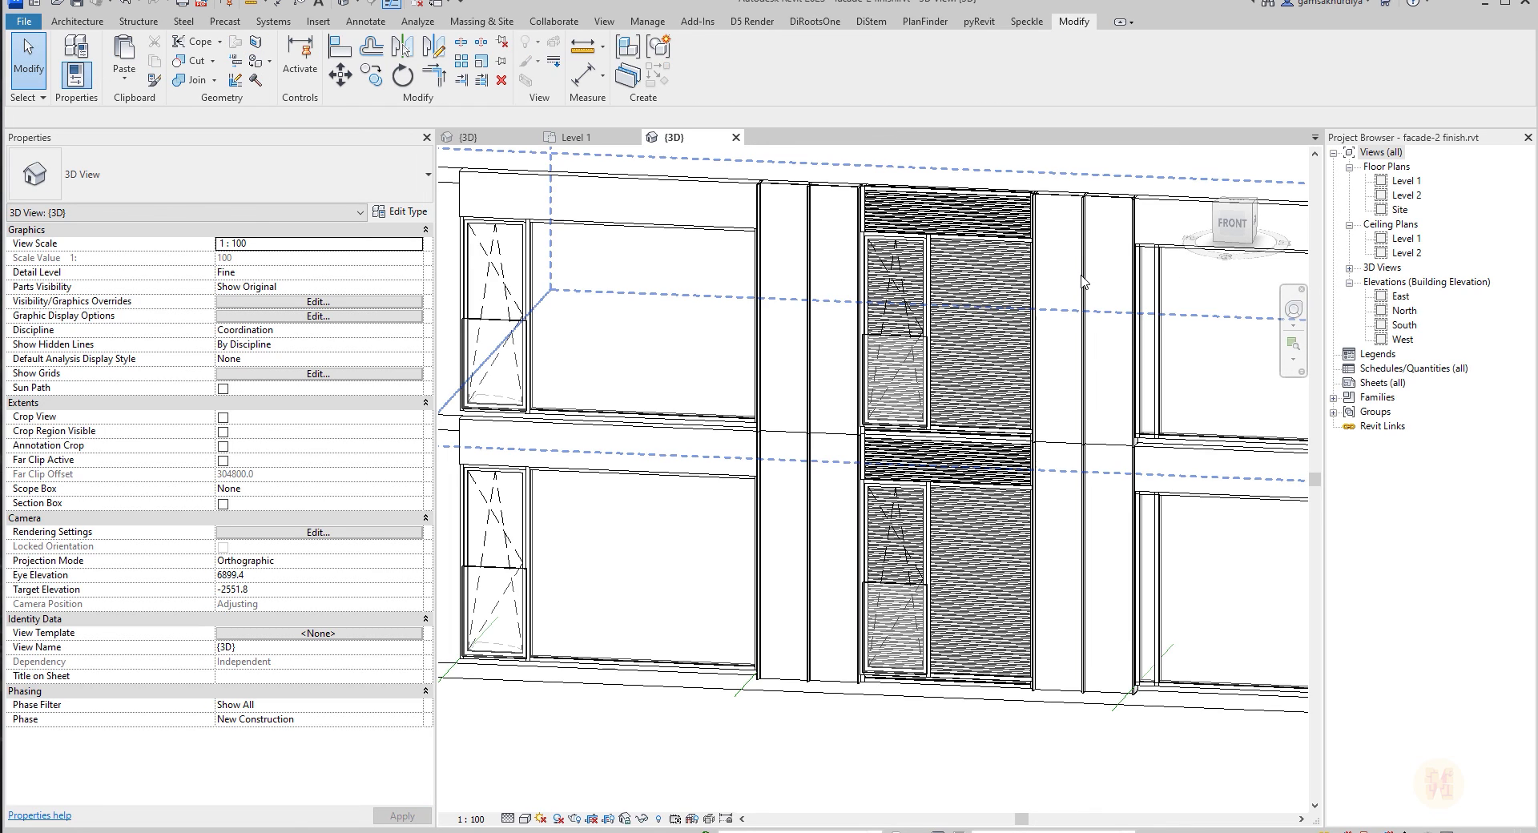
left_click(1084, 282)
left_click(695, 67)
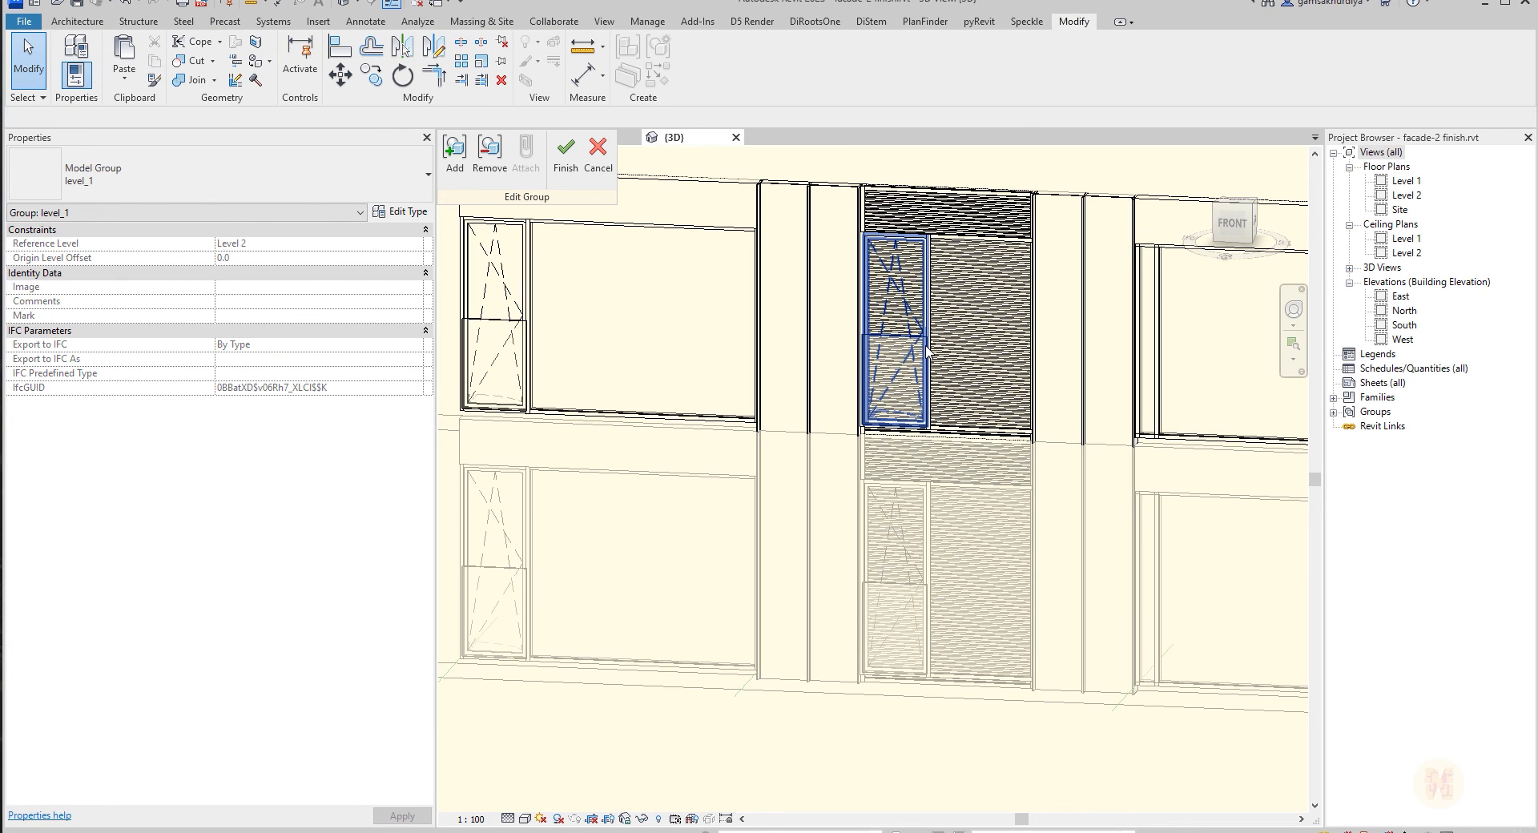
Delete the curtain wall with its opening window from the slatted bay and finish editing the level_1 group.
left_click(926, 349)
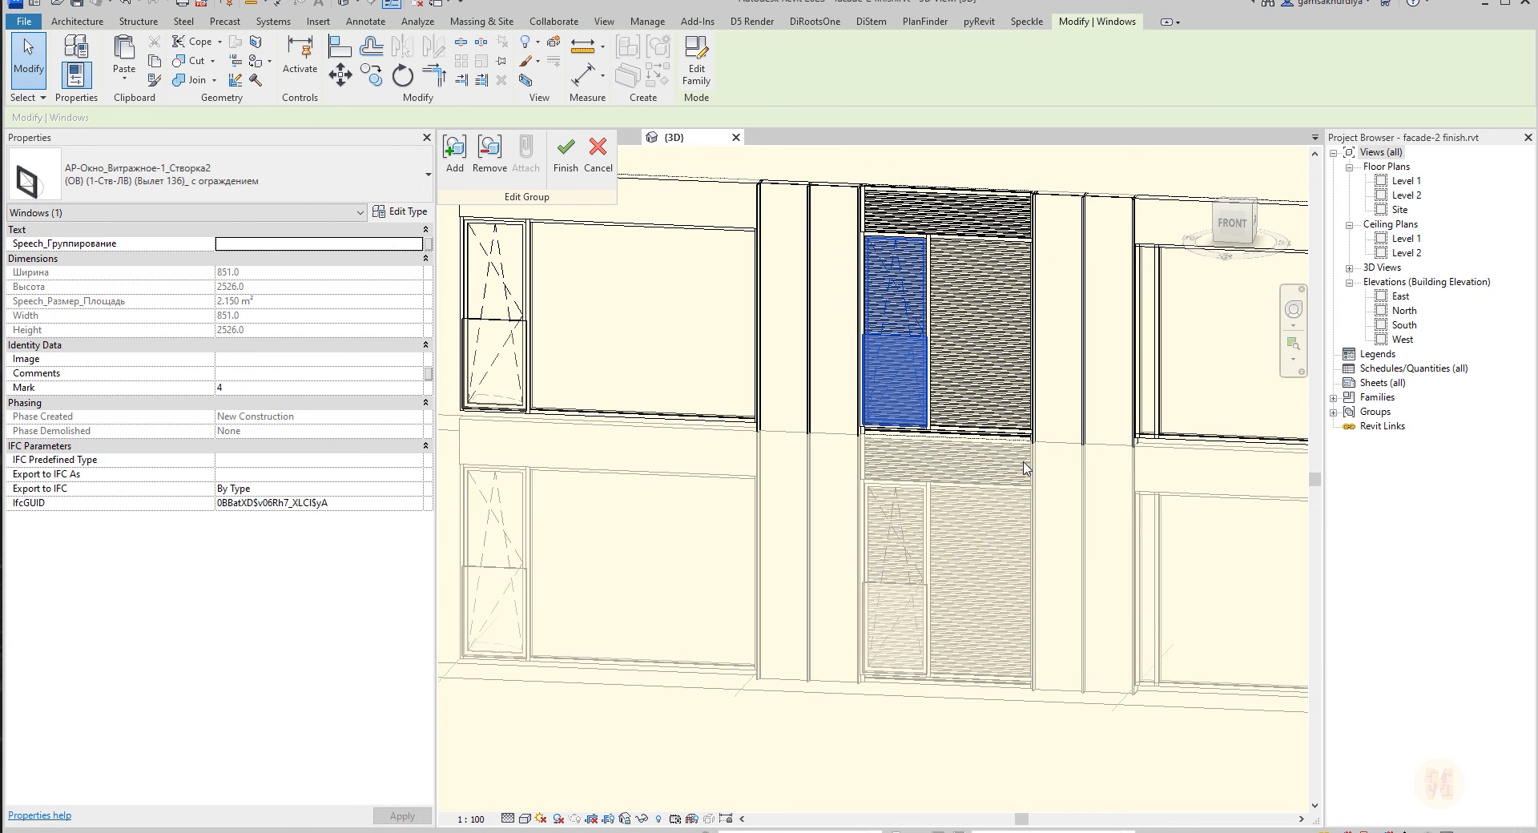
left_click(894, 577)
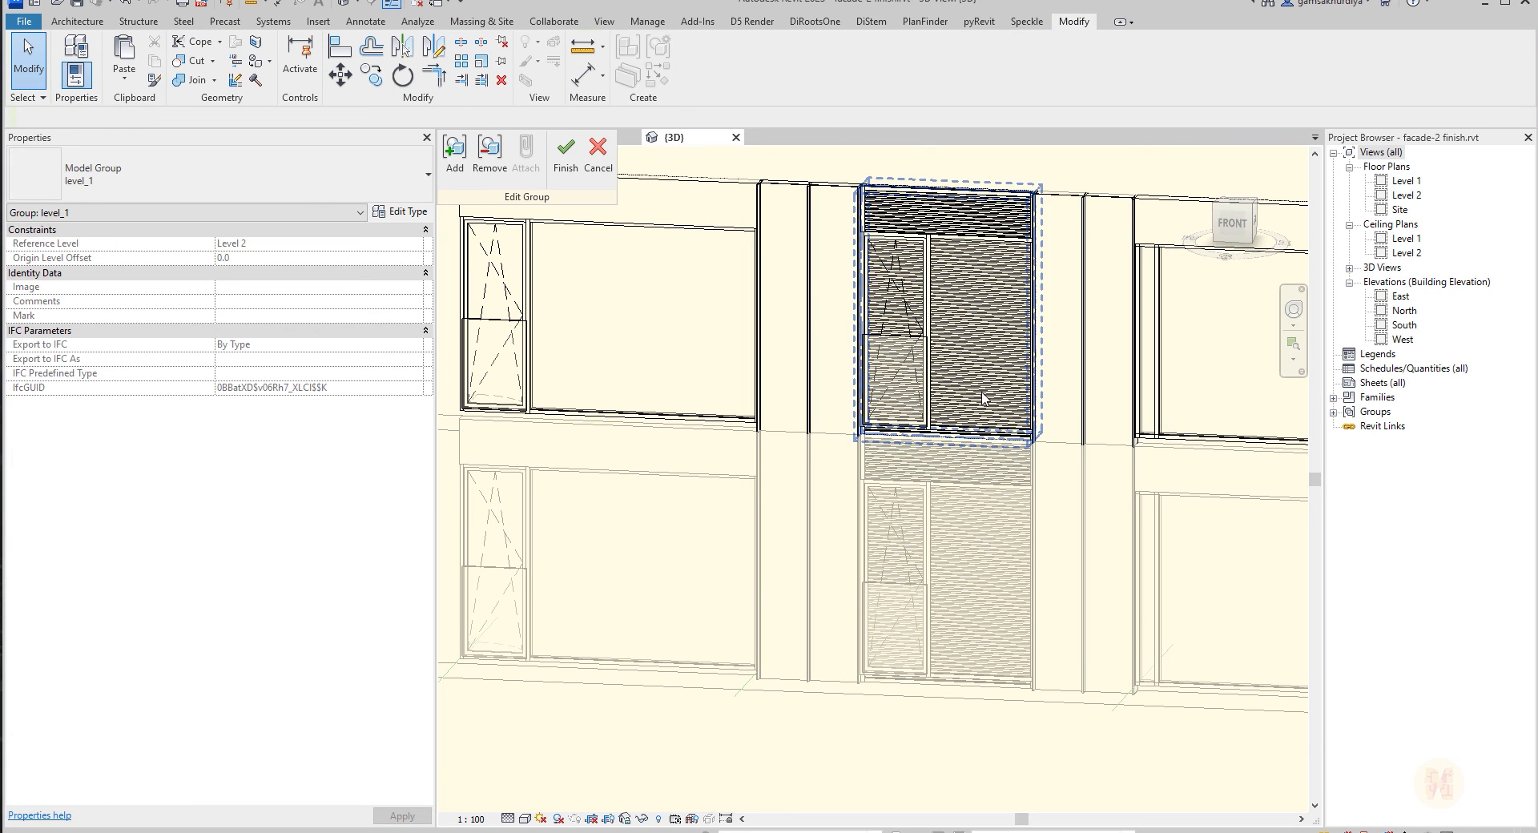
left_click(977, 243)
key("Escape")
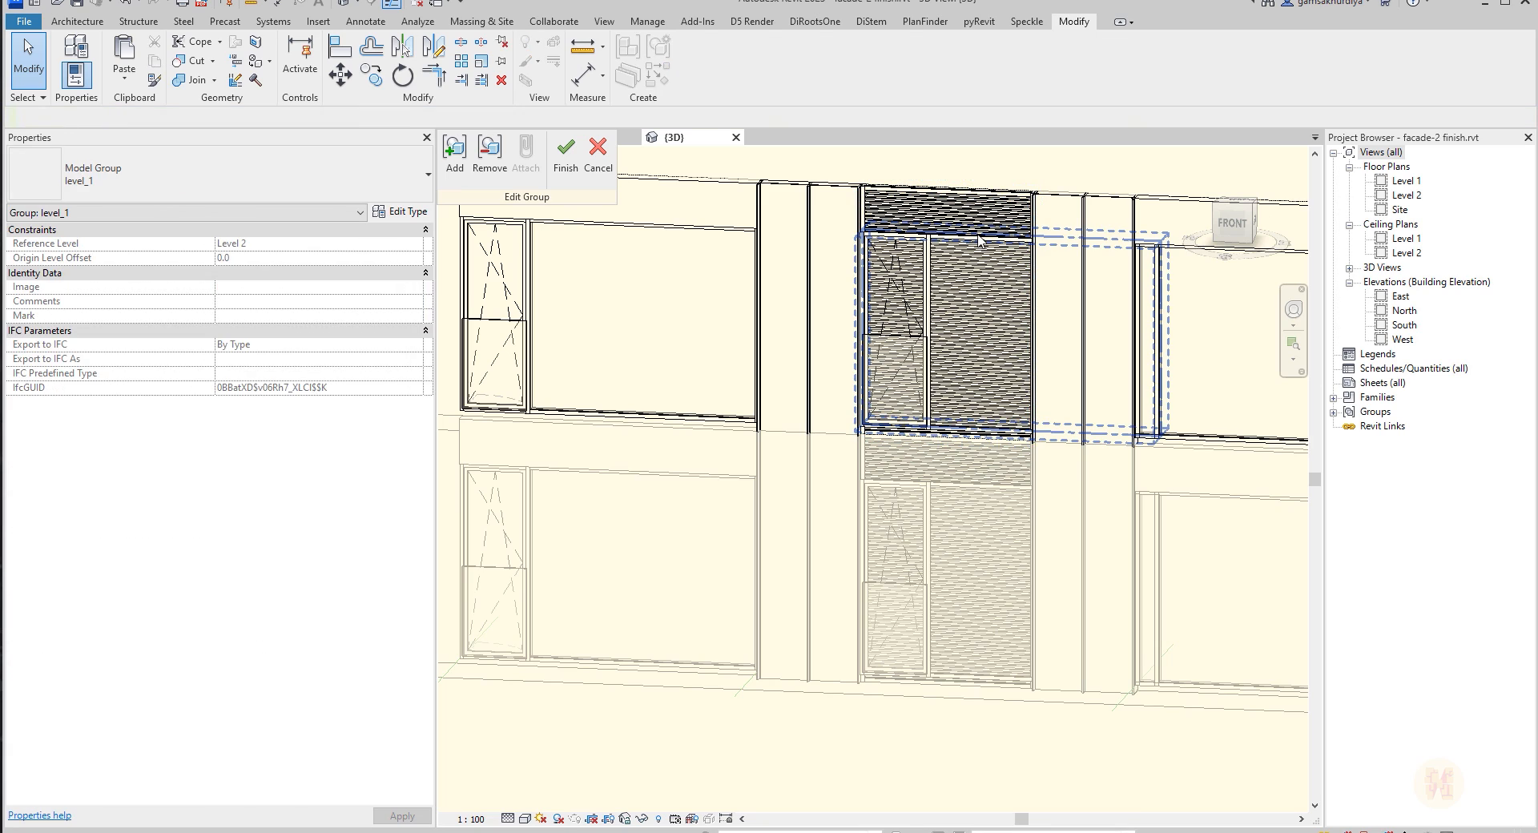
left_click(979, 240)
key("Escape")
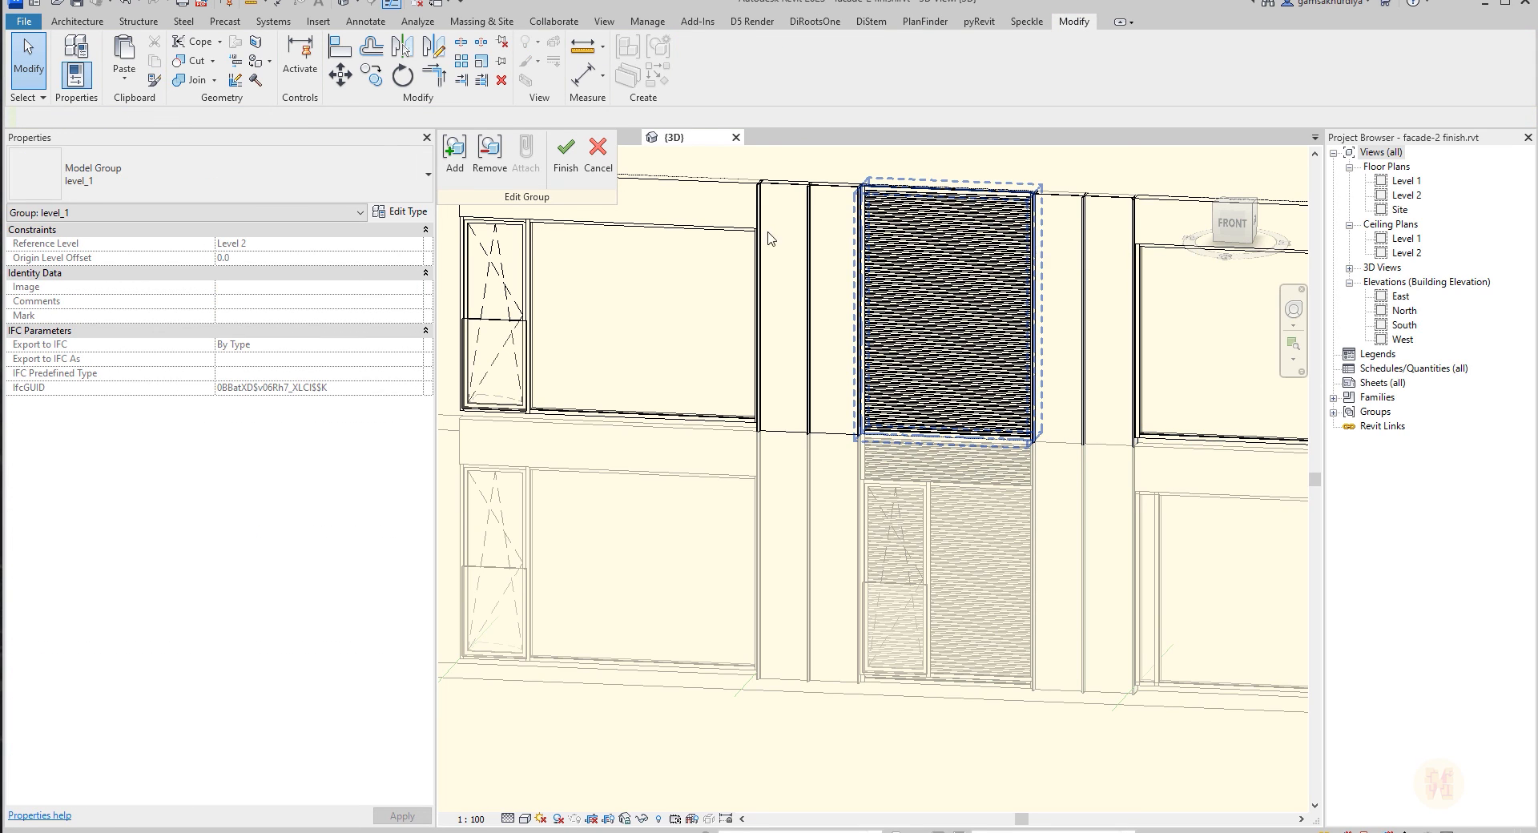
left_click(566, 149)
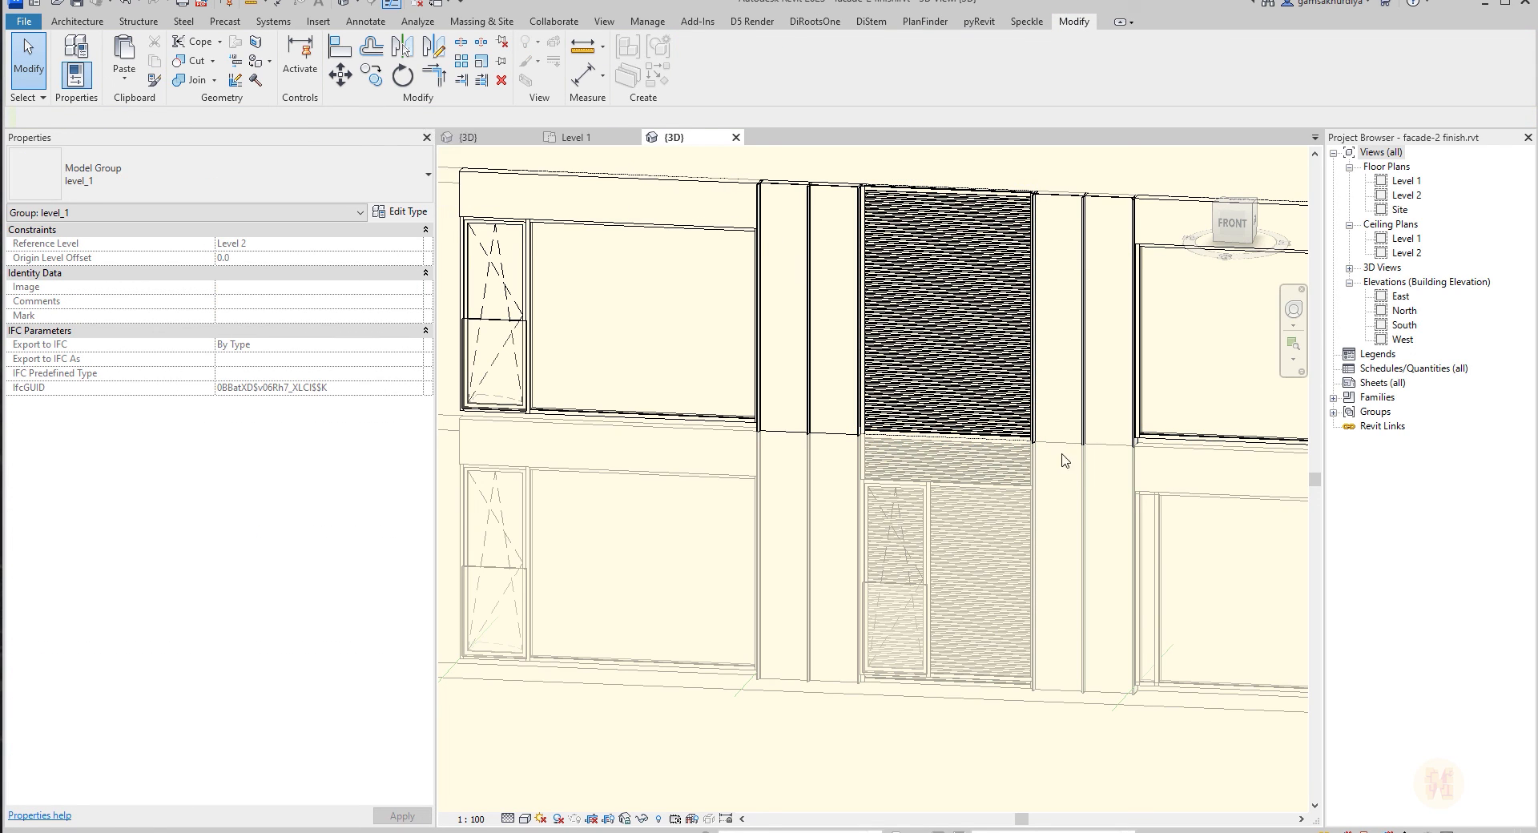
key("Escape")
Examine the slatted bays and glazing of both facade storeys from several angles.
scroll(1131, 663, "down", 5)
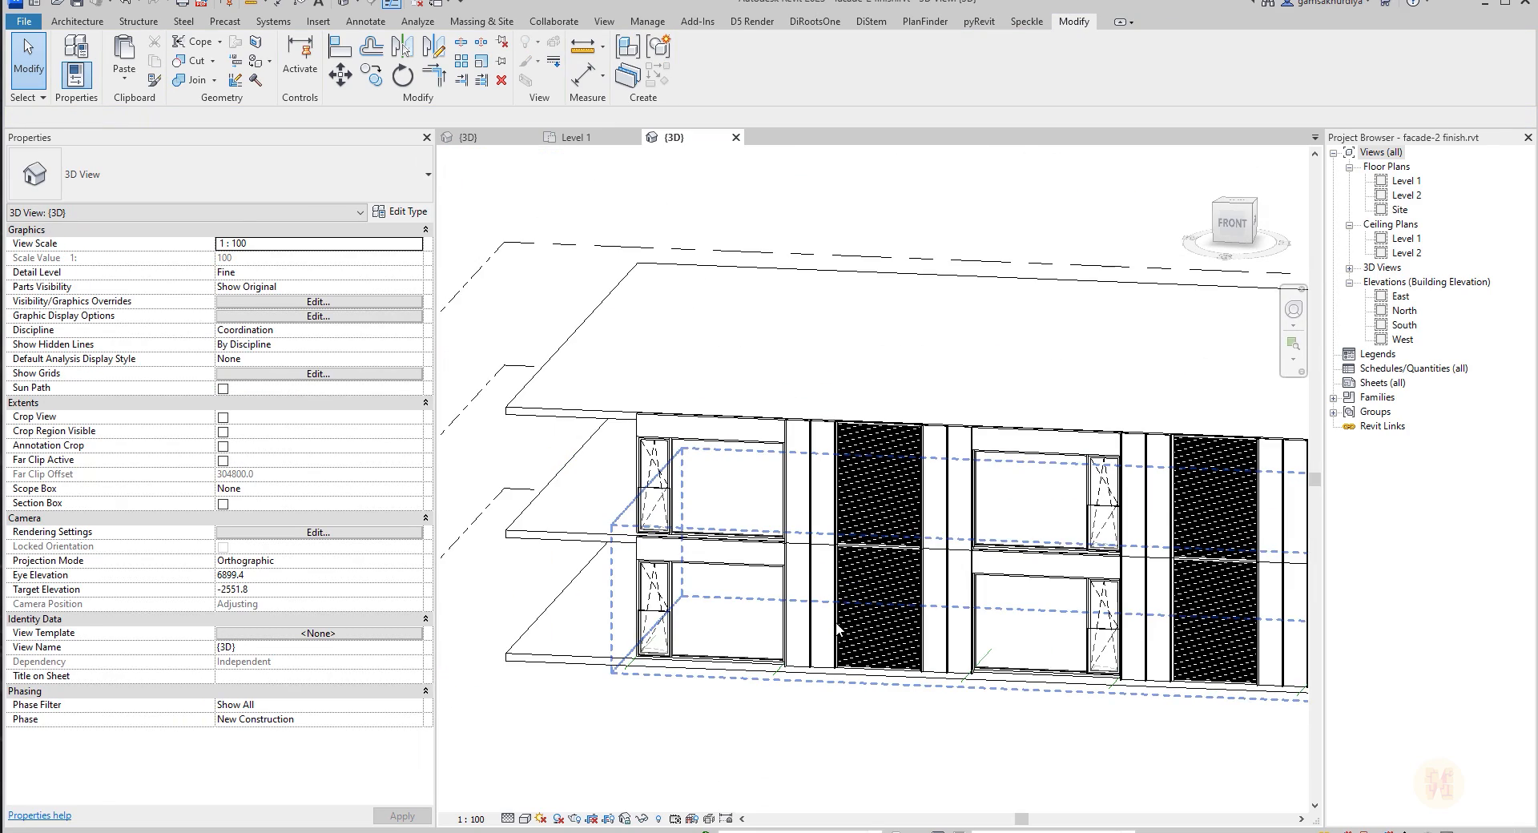
middle_click_drag(1132, 663, 897, 575, "shift")
scroll(807, 711, "up", 3)
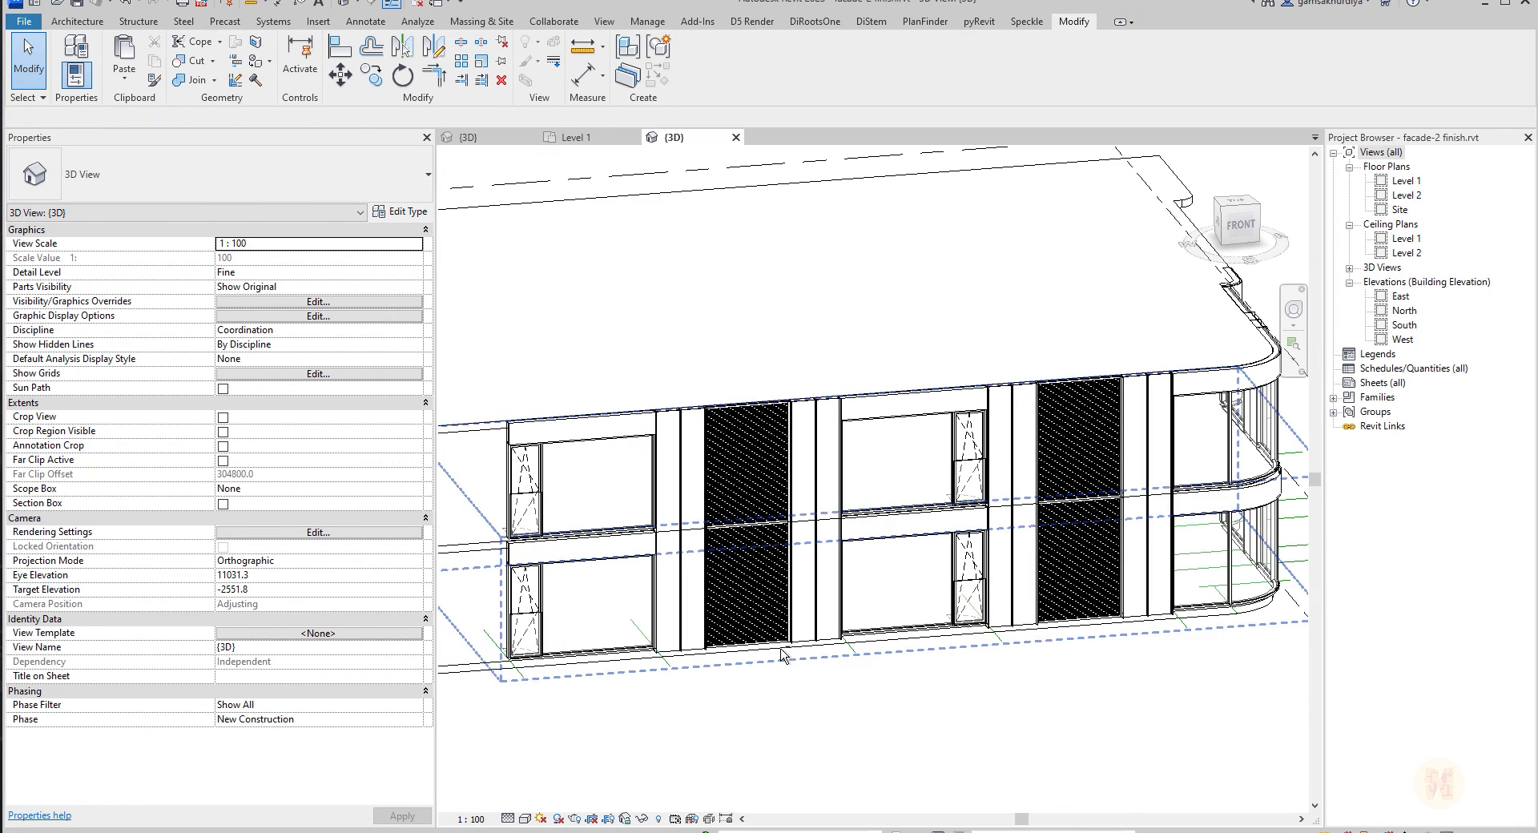
middle_click_drag(782, 652, 1121, 677, "shift")
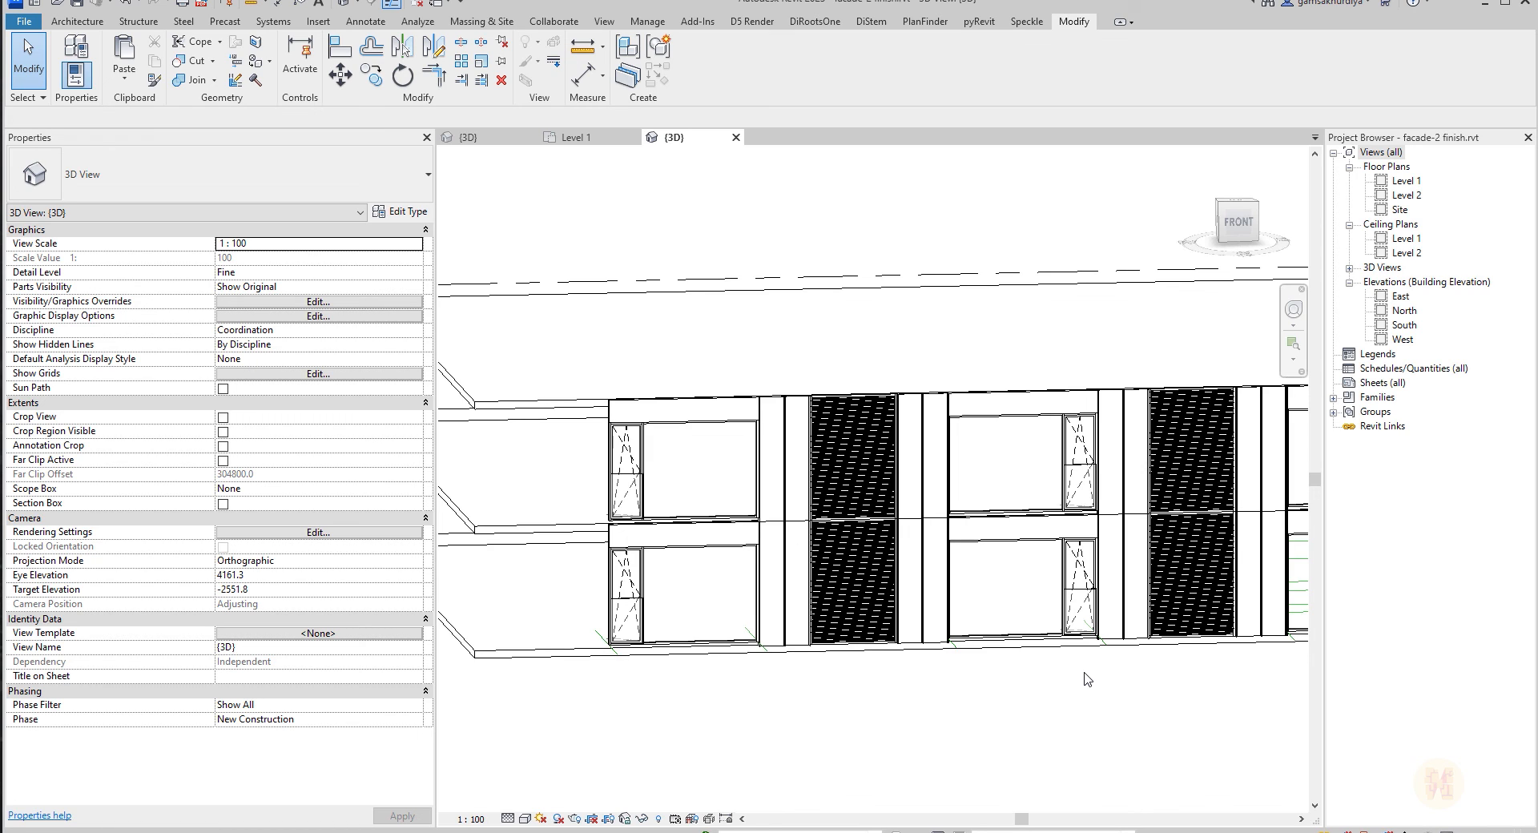
scroll(1087, 679, "down", 5)
middle_click_drag(1087, 679, 974, 579, "shift")
scroll(882, 571, "up", 3)
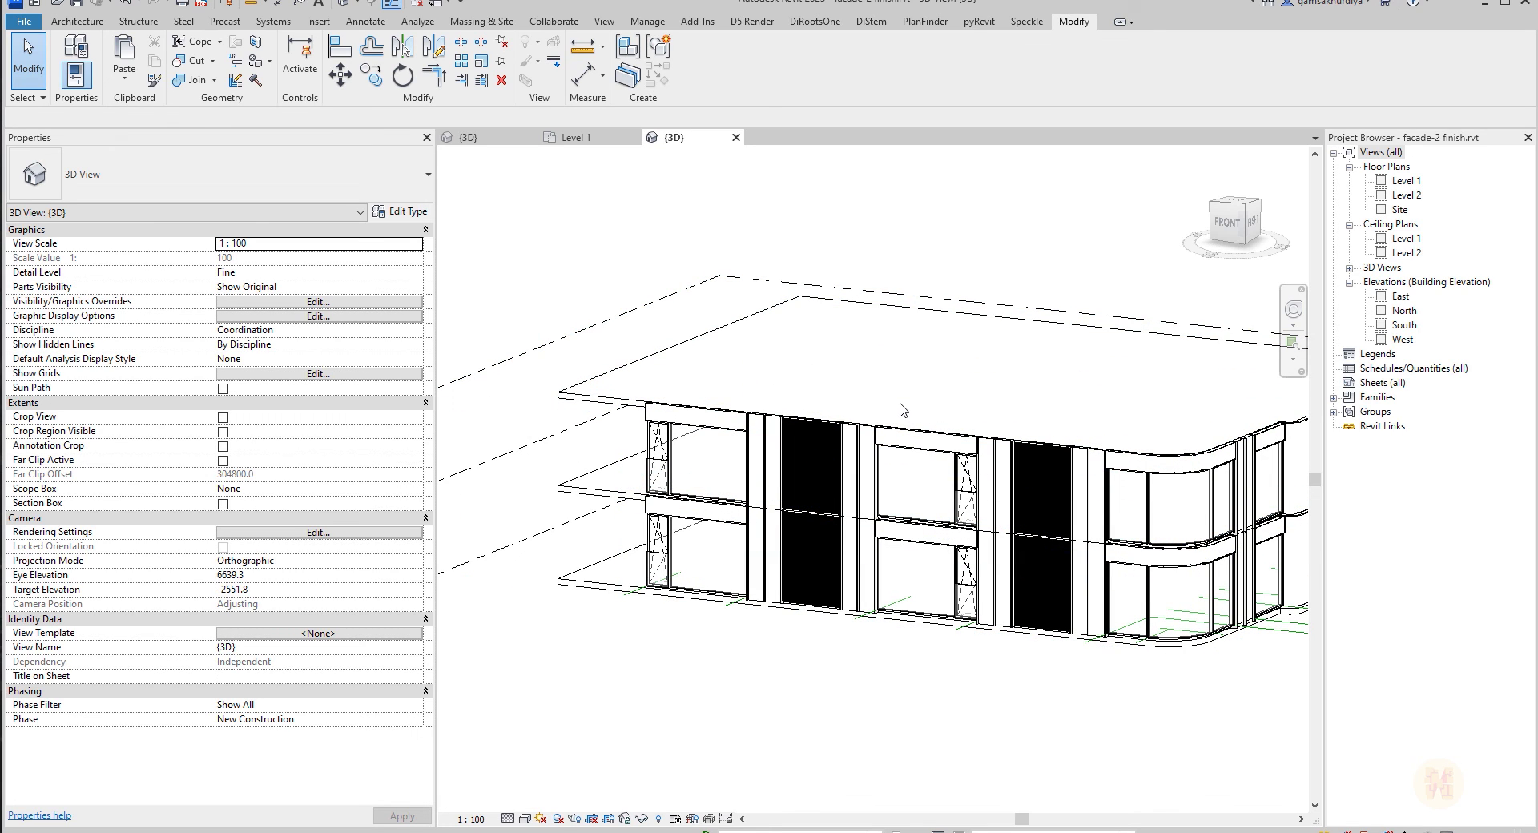
left_click(815, 465)
scroll(814, 464, "up", 3)
key("Escape")
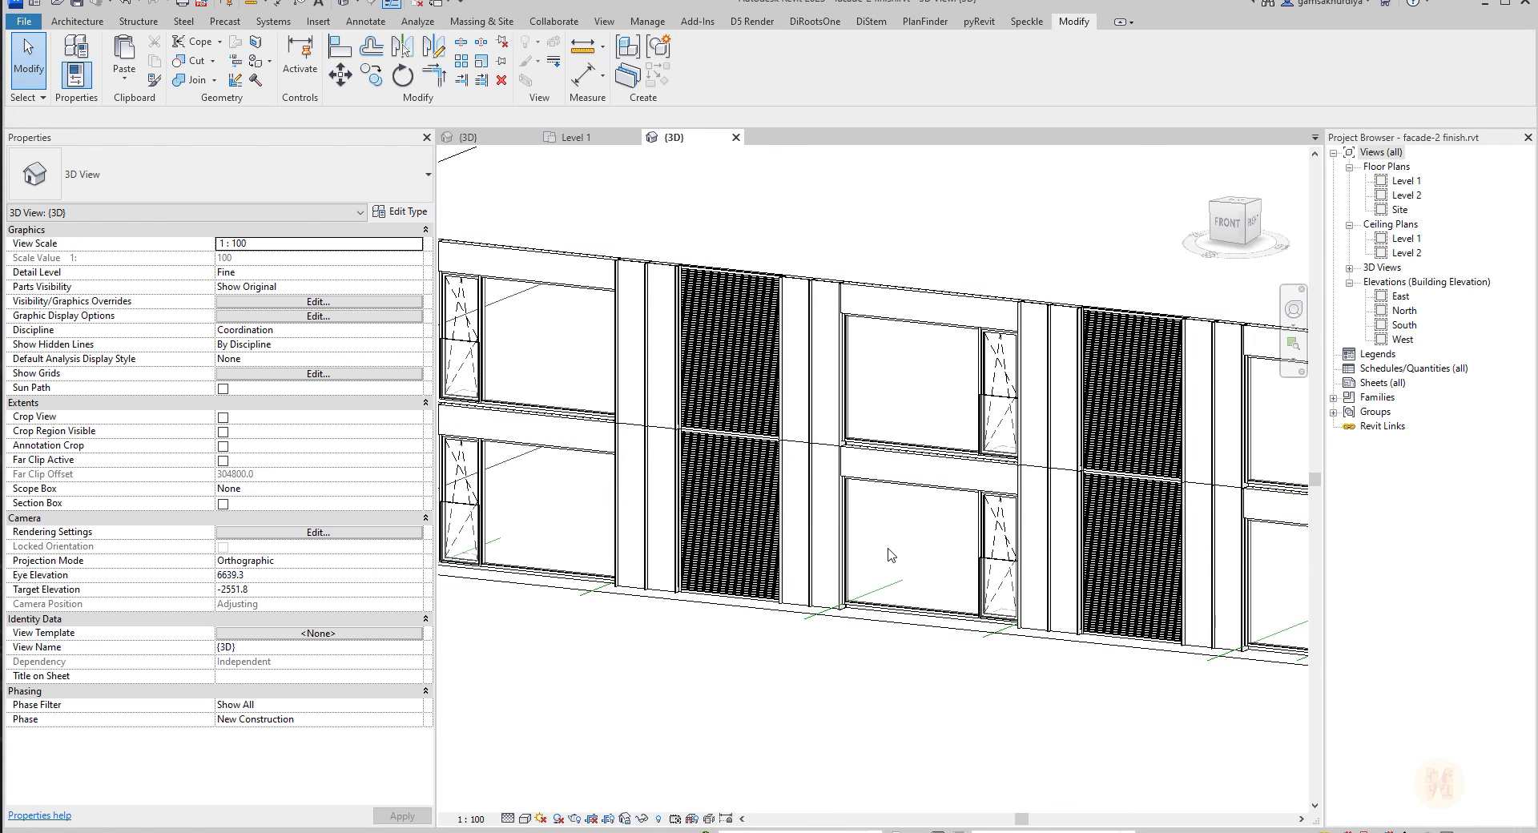
In the Level 1 floor plan, set up a new basic wall of type (К) ЖБ-200 at the insulated pier beside the opening window.
left_click(587, 137)
scroll(1082, 436, "down", 4)
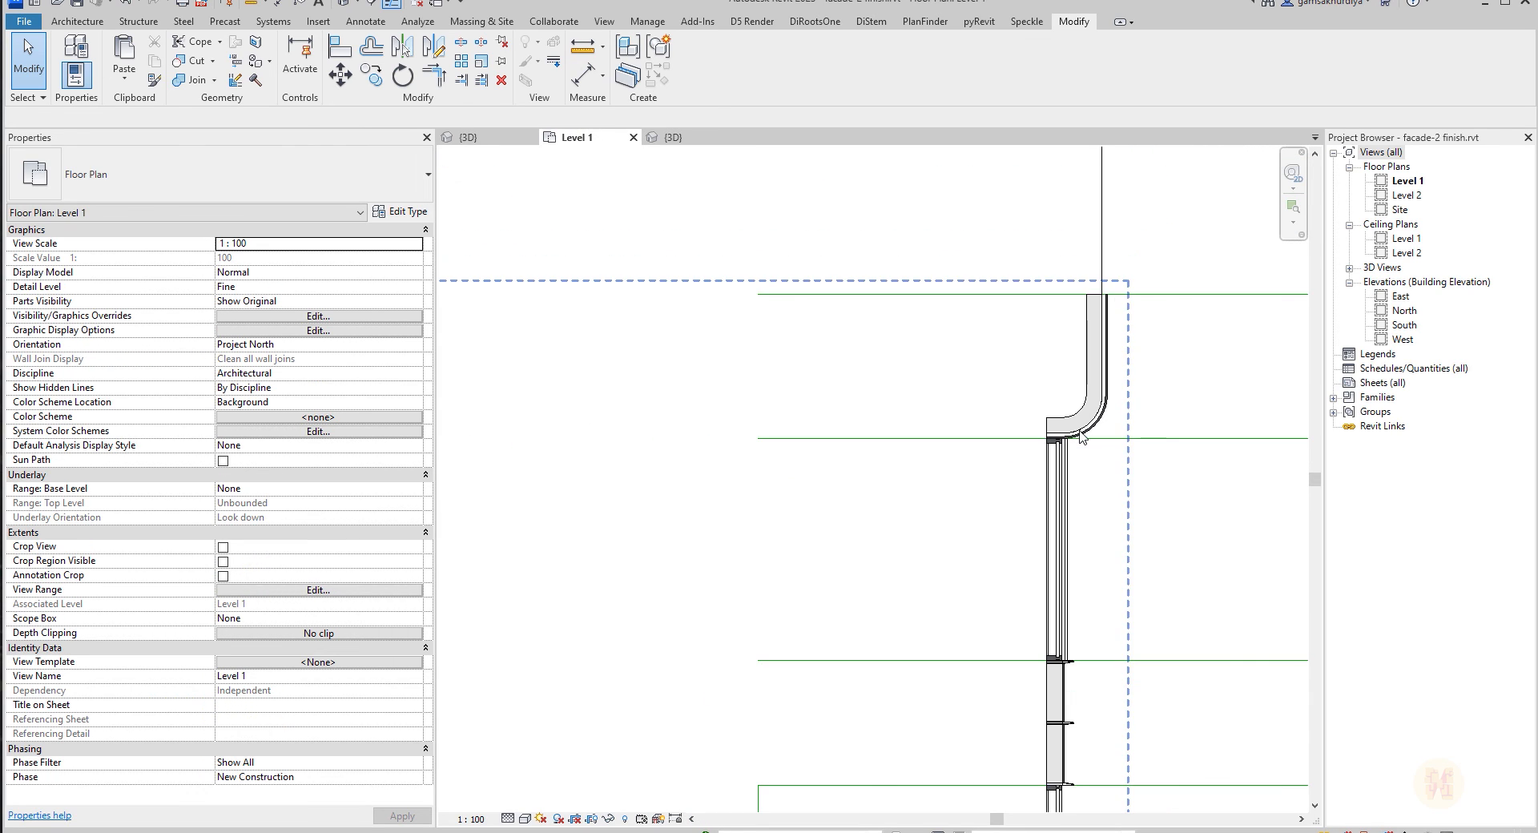
scroll(1081, 436, "down", 5)
middle_click_drag(958, 570, 1199, 419)
scroll(1020, 606, "up", 3)
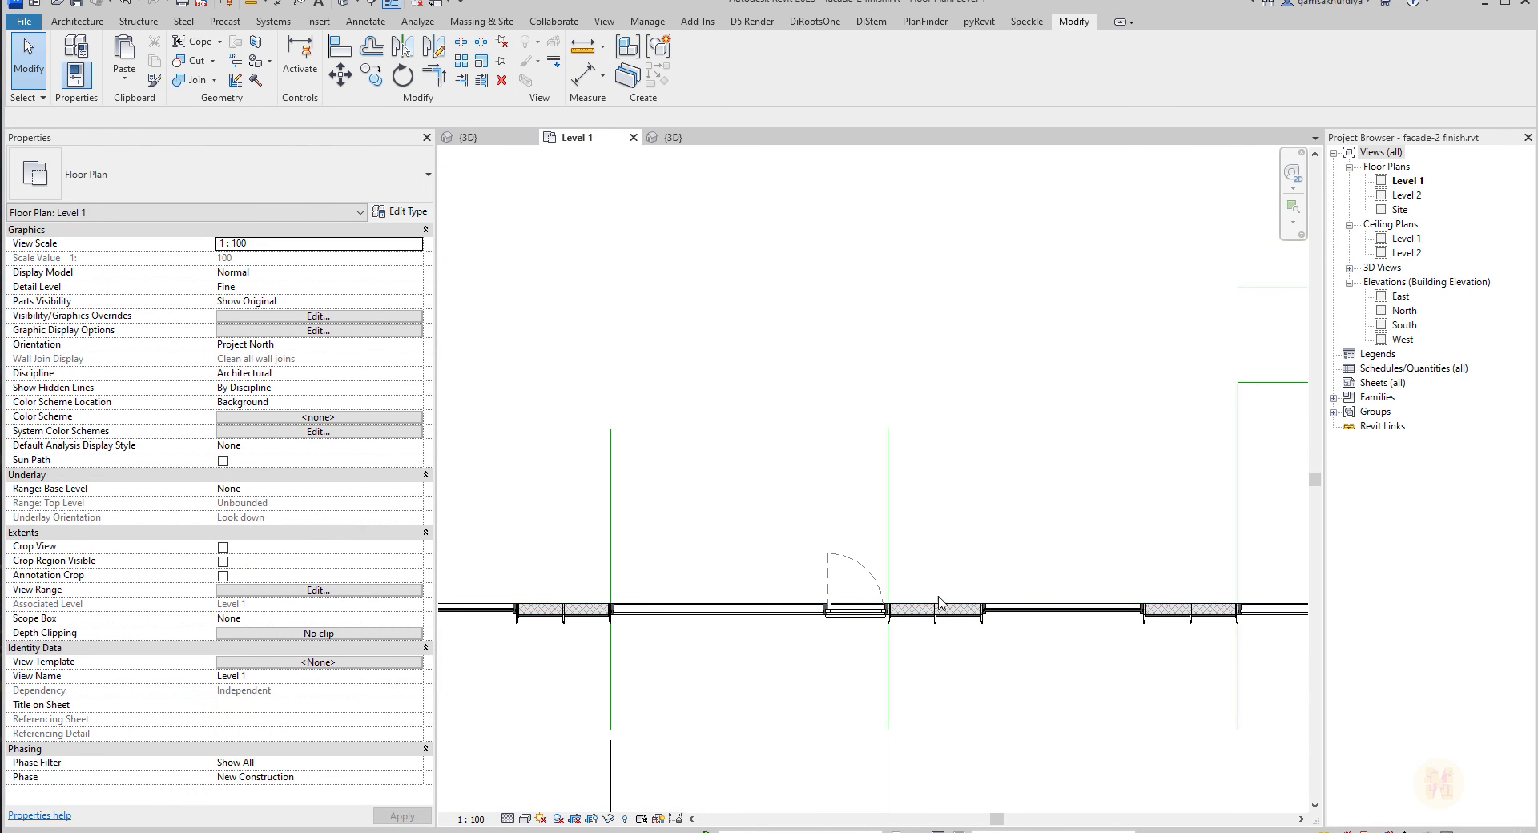
scroll(939, 602, "up", 5)
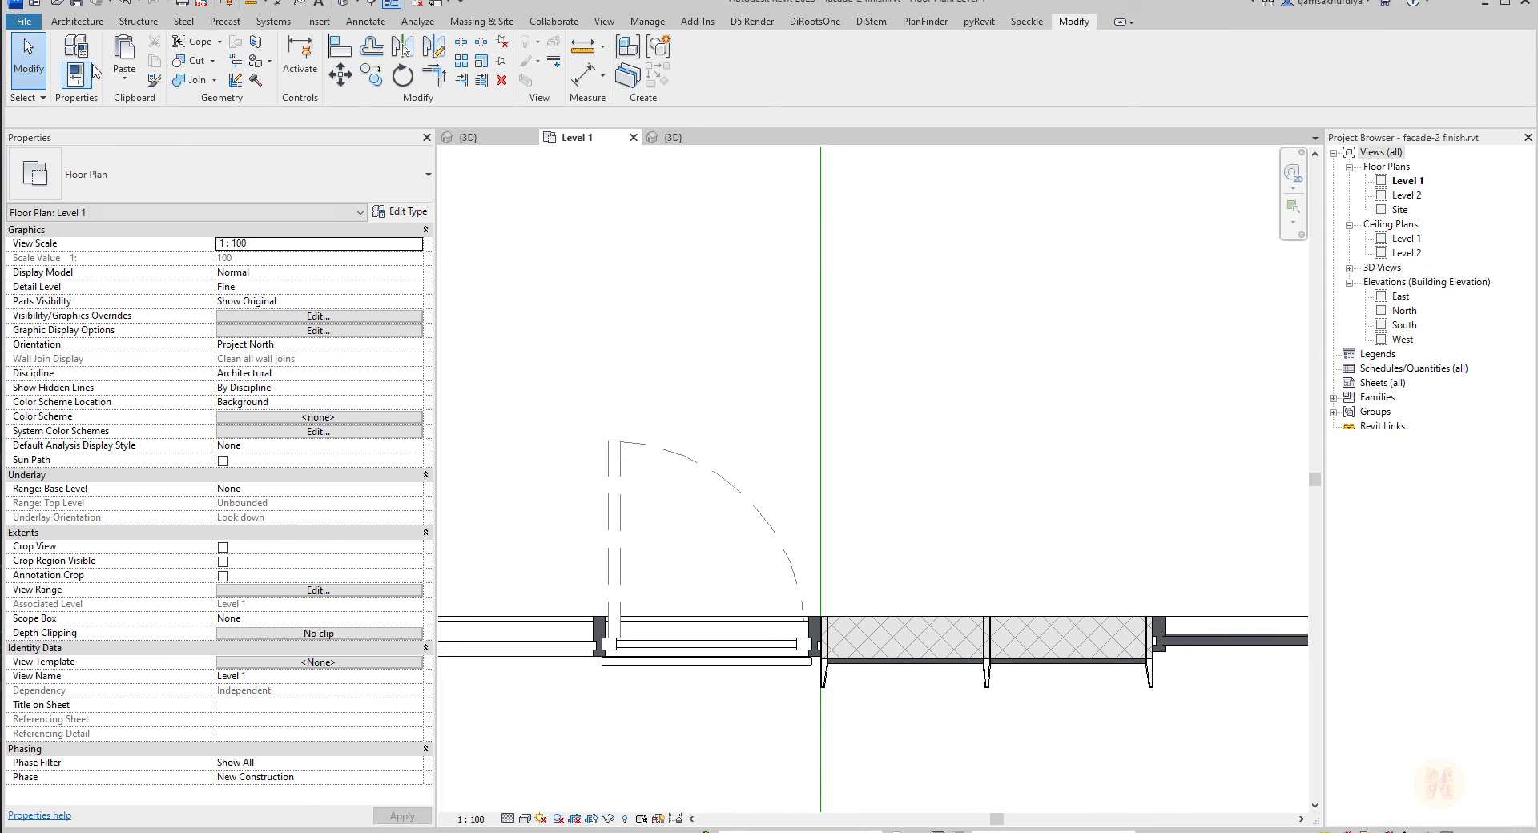
left_click(66, 24)
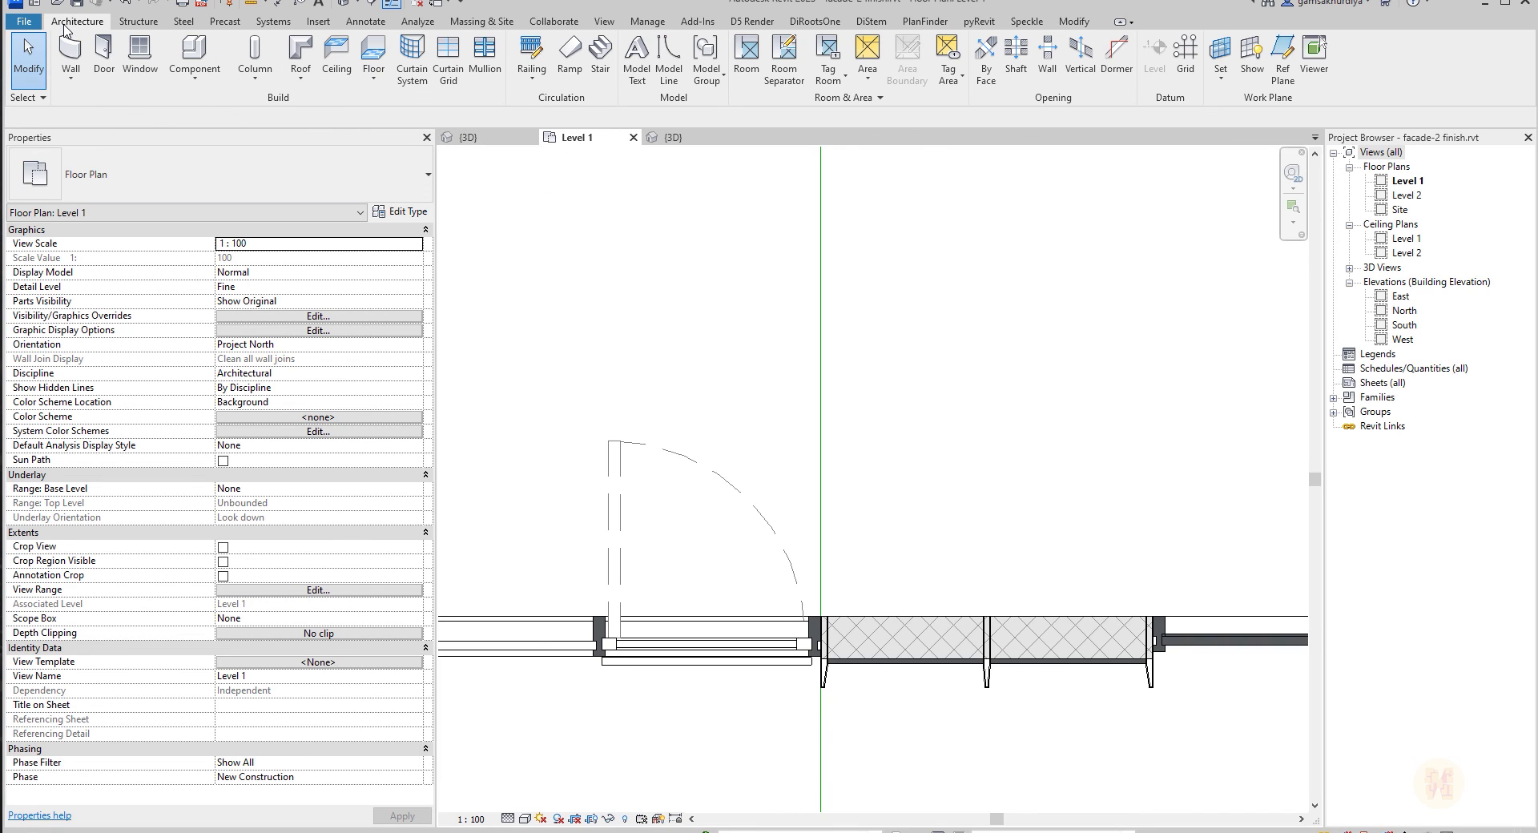
left_click(69, 56)
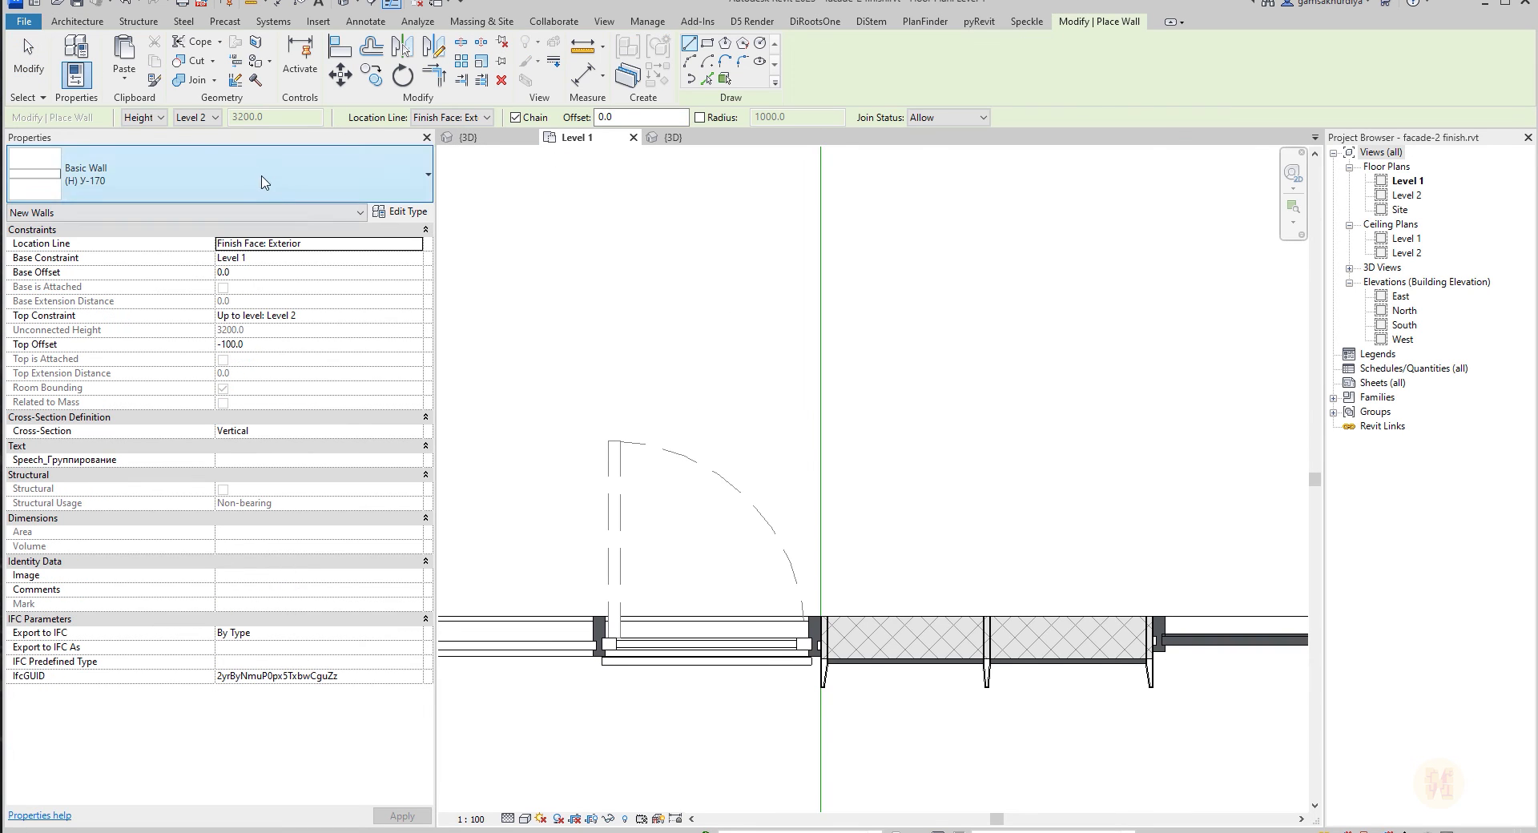
left_click(241, 174)
scroll(244, 448, "up", 2)
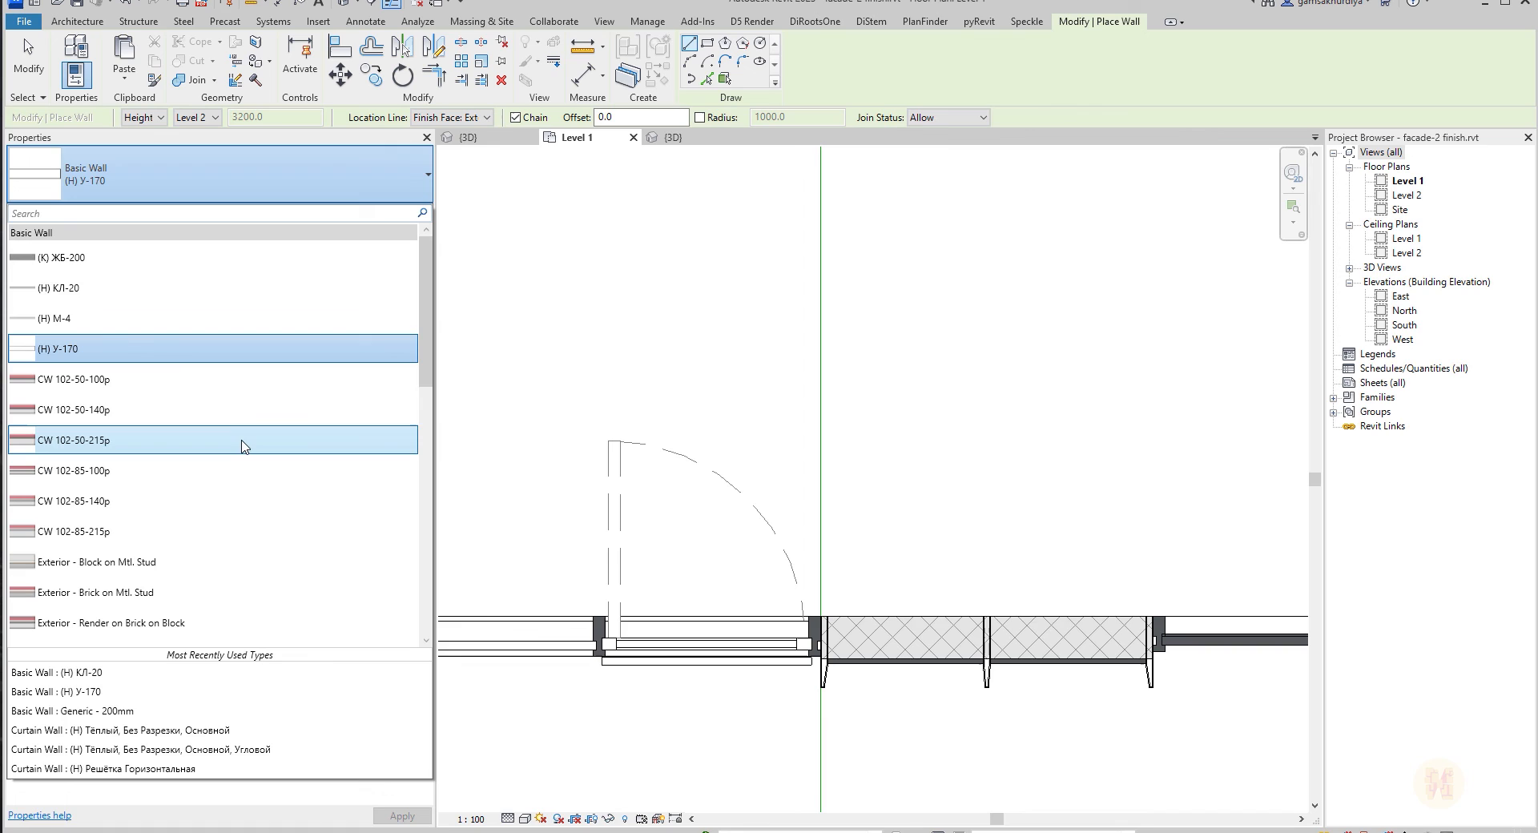
left_click(104, 260)
Set the location line to Finish Face: Exterior and draw a 1350 mm wall along the inner face of this pier.
middle_click_drag(948, 499, 836, 456)
scroll(836, 519, "up", 2)
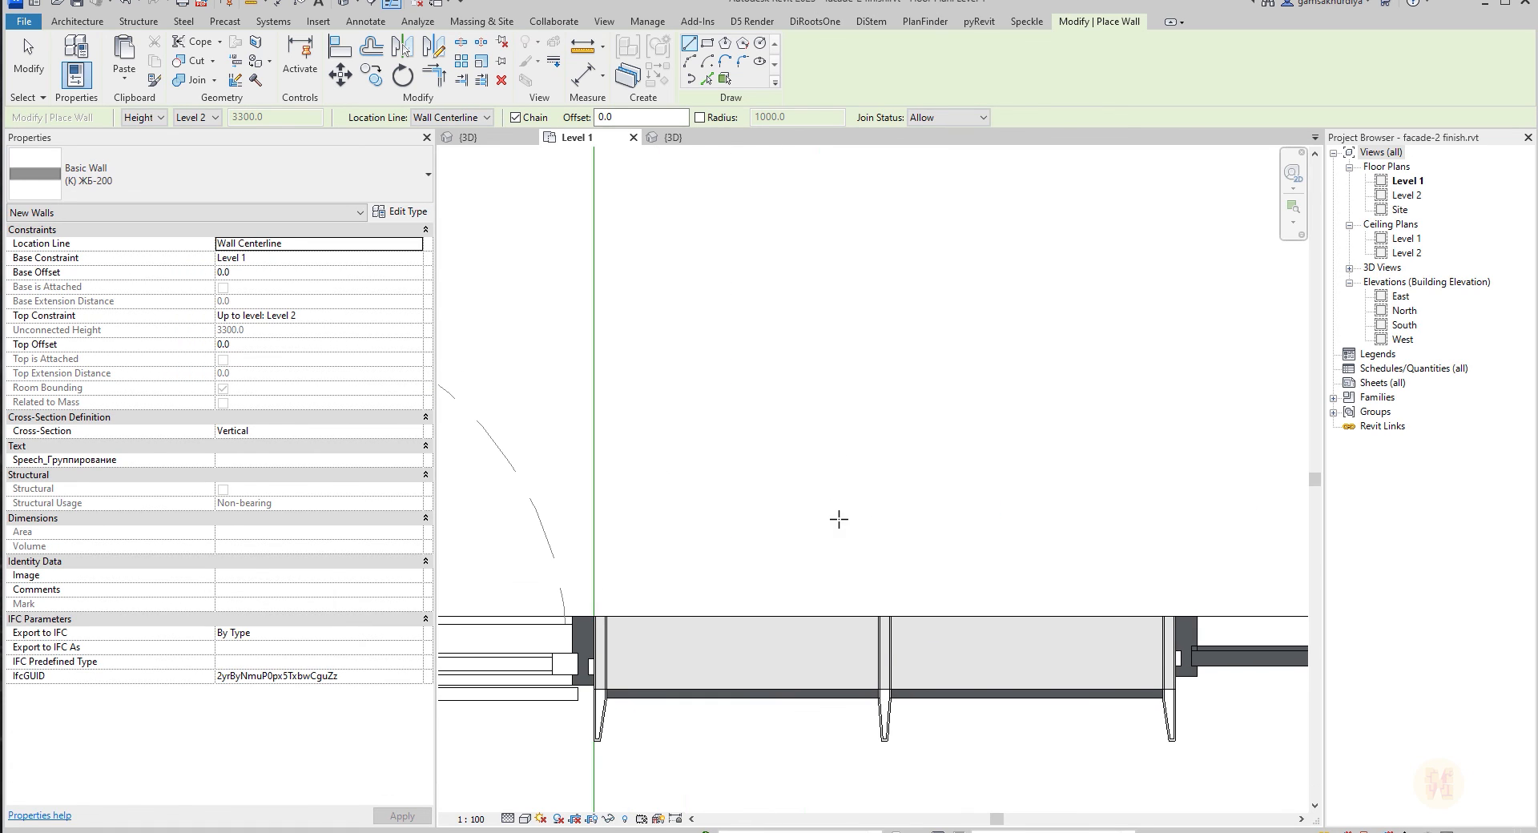
scroll(593, 603, "up", 1)
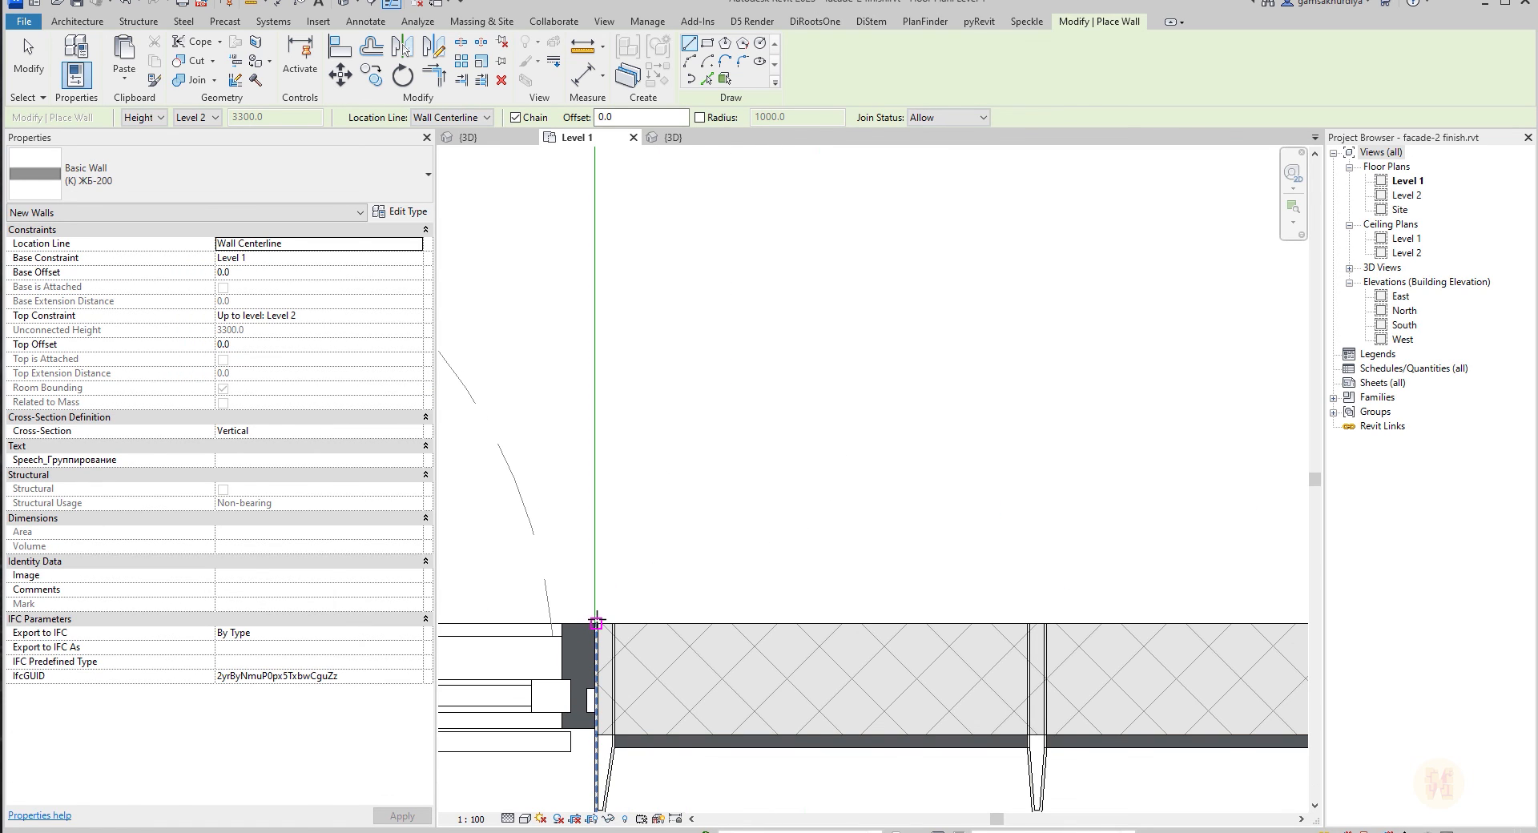
left_click(593, 617)
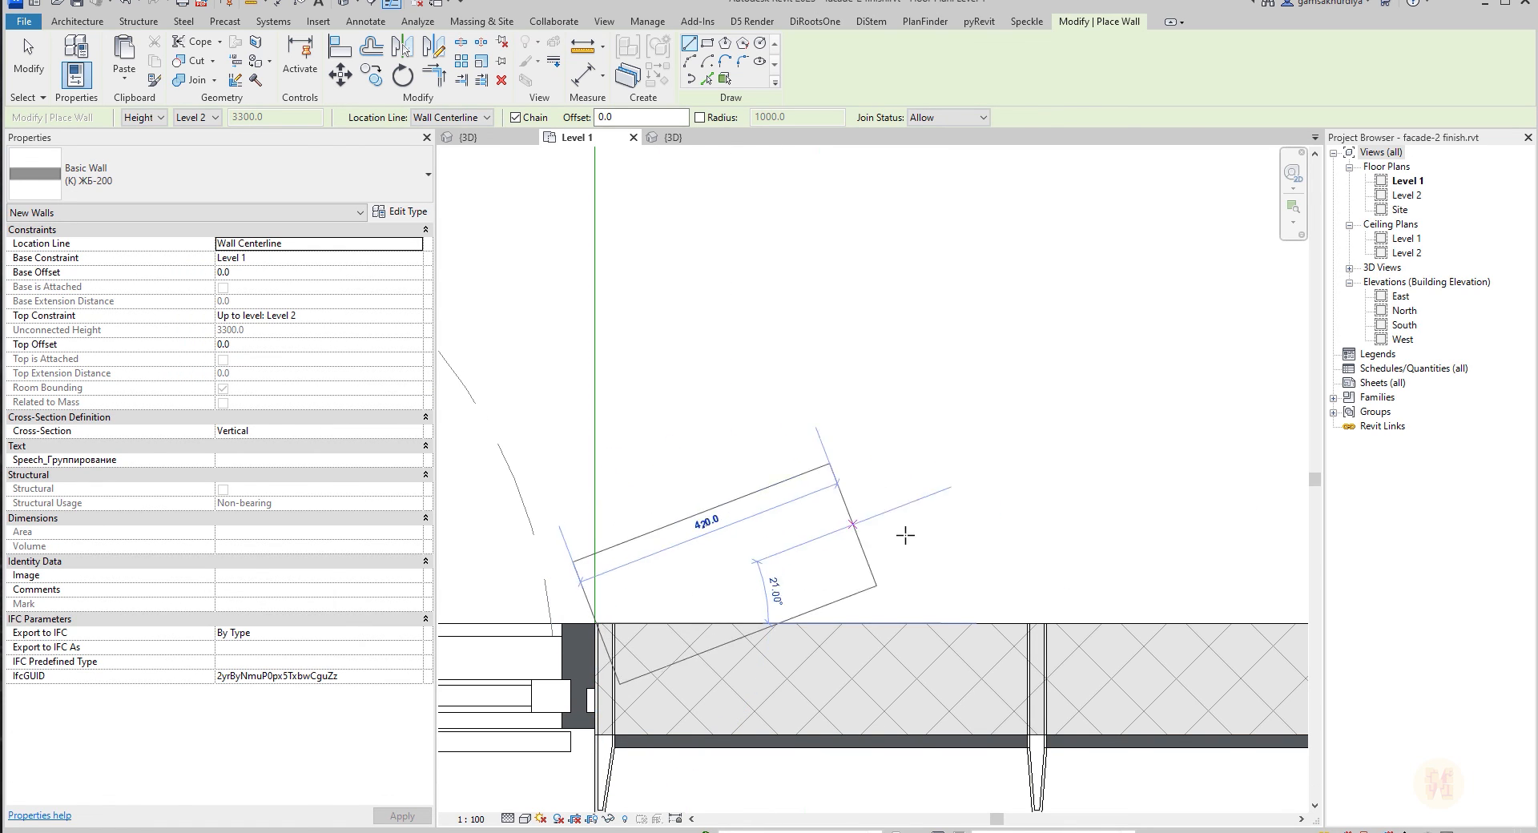
left_click(456, 117)
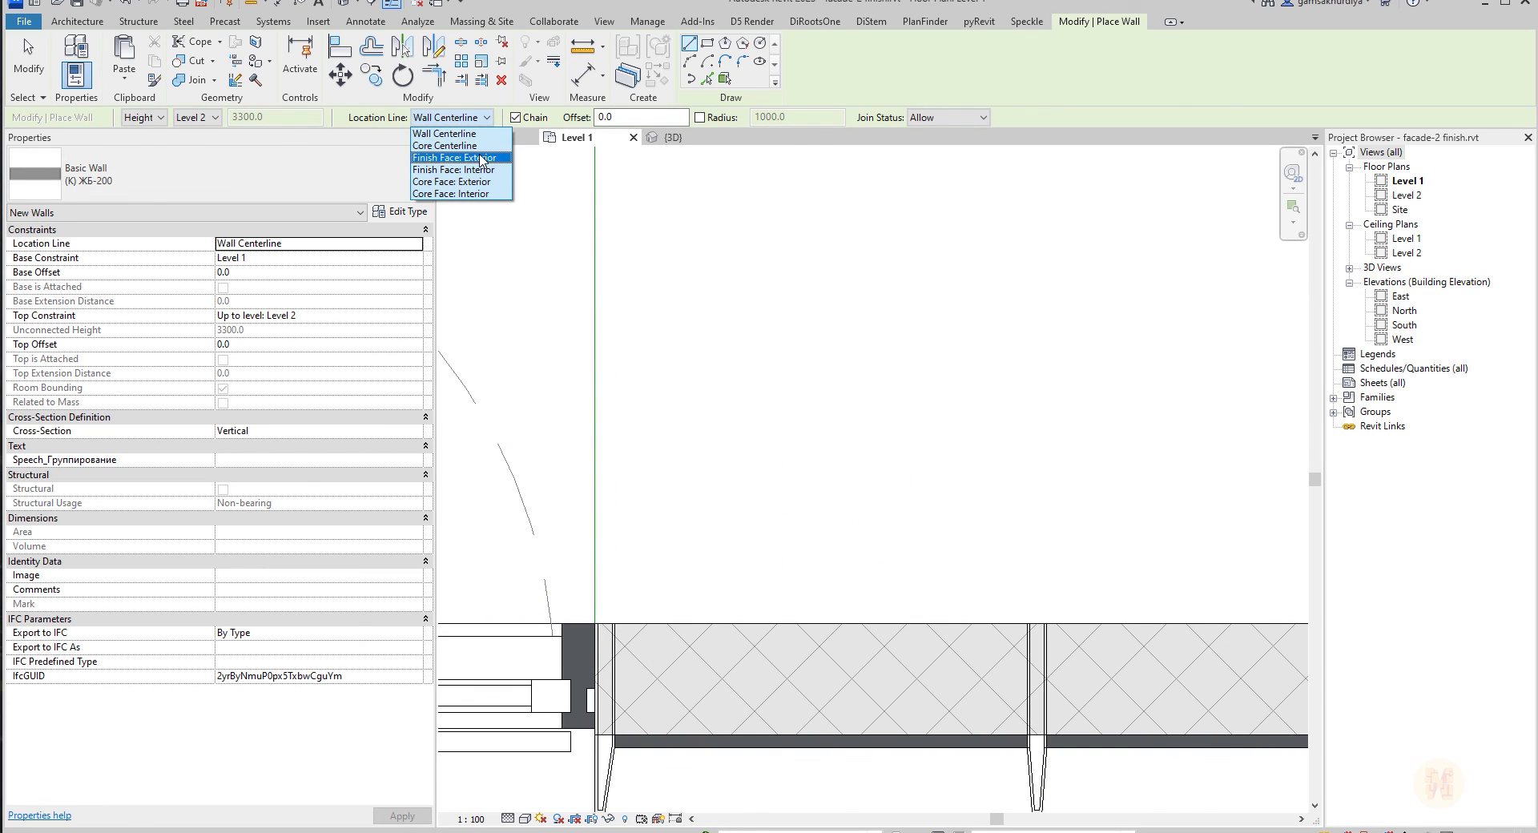
left_click(481, 158)
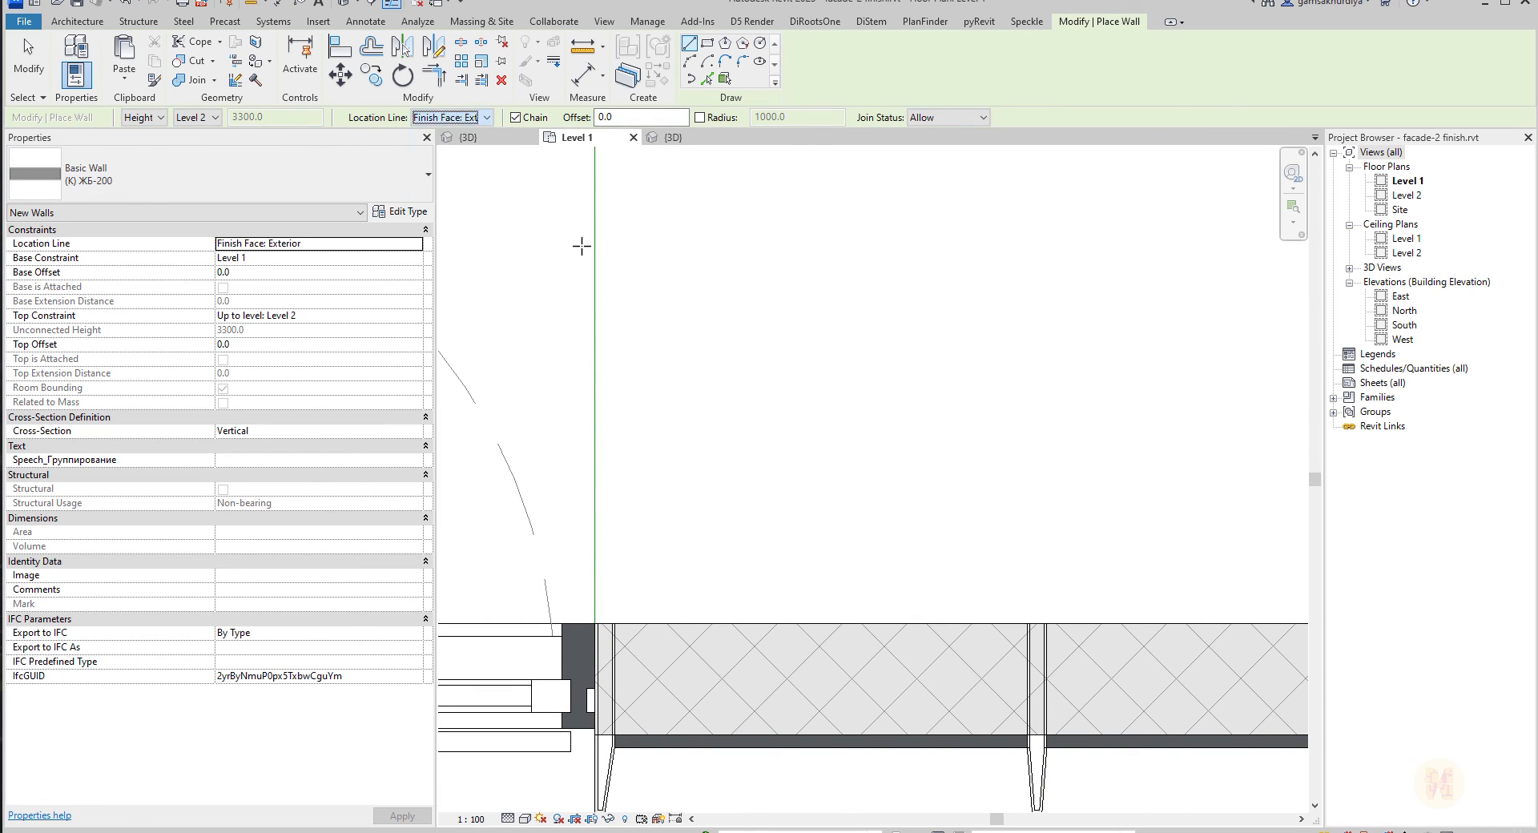
left_click(596, 623)
mouse_move(1129, 535)
middle_mouse_down()
mouse_move(922, 525)
mouse_move(970, 481)
middle_mouse_up()
left_click(1000, 571)
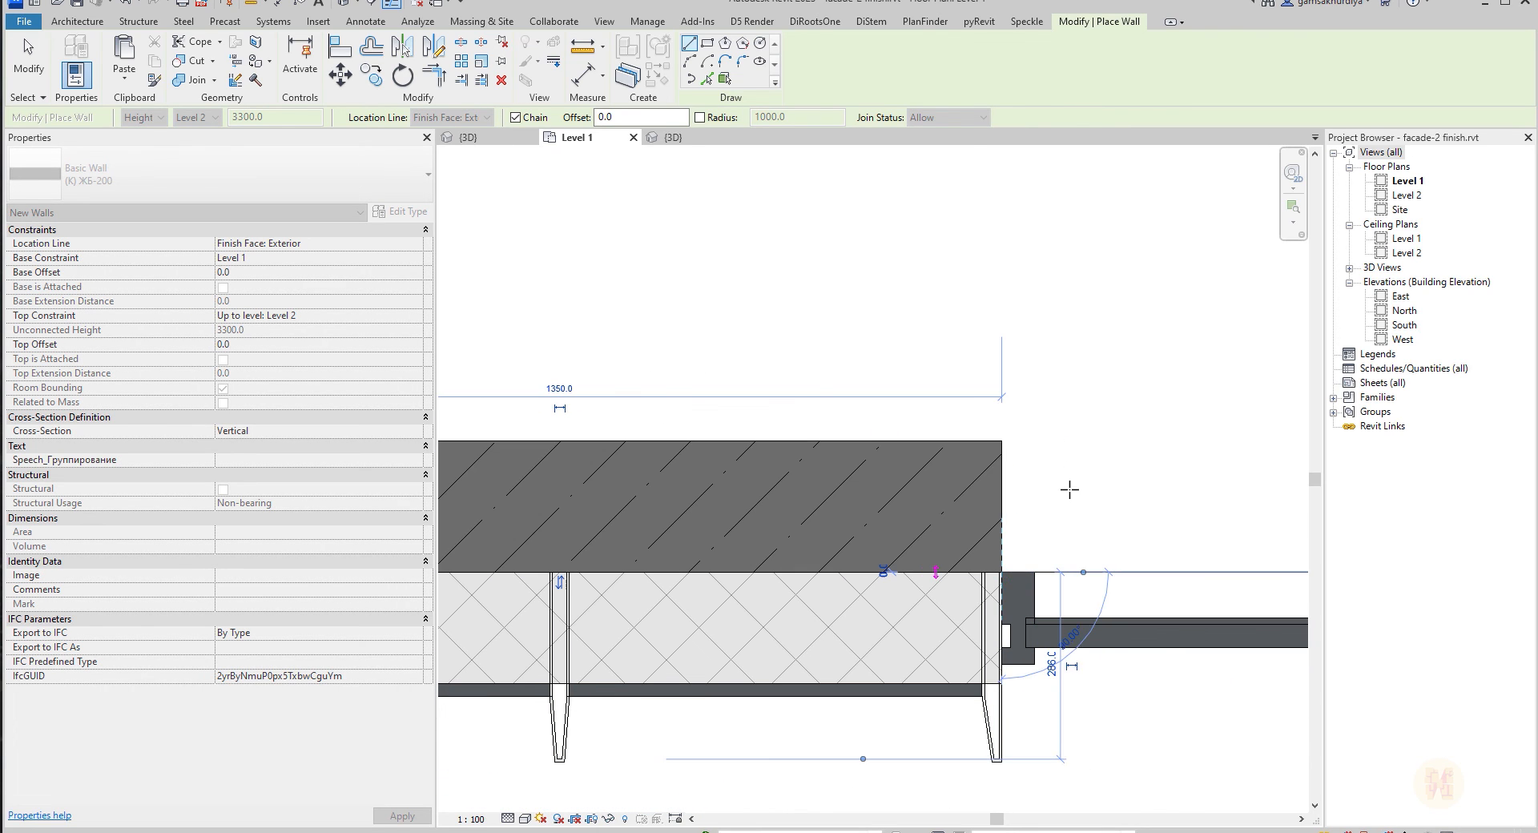
key("Escape")
key("Escape")
Create a similar (К) ЖБ-200 wall along the full inner face of the next insulated pier to the left.
scroll(1071, 405, "down", 3)
middle_click_drag(633, 424, 1106, 506)
middle_click_drag(579, 518, 1002, 522)
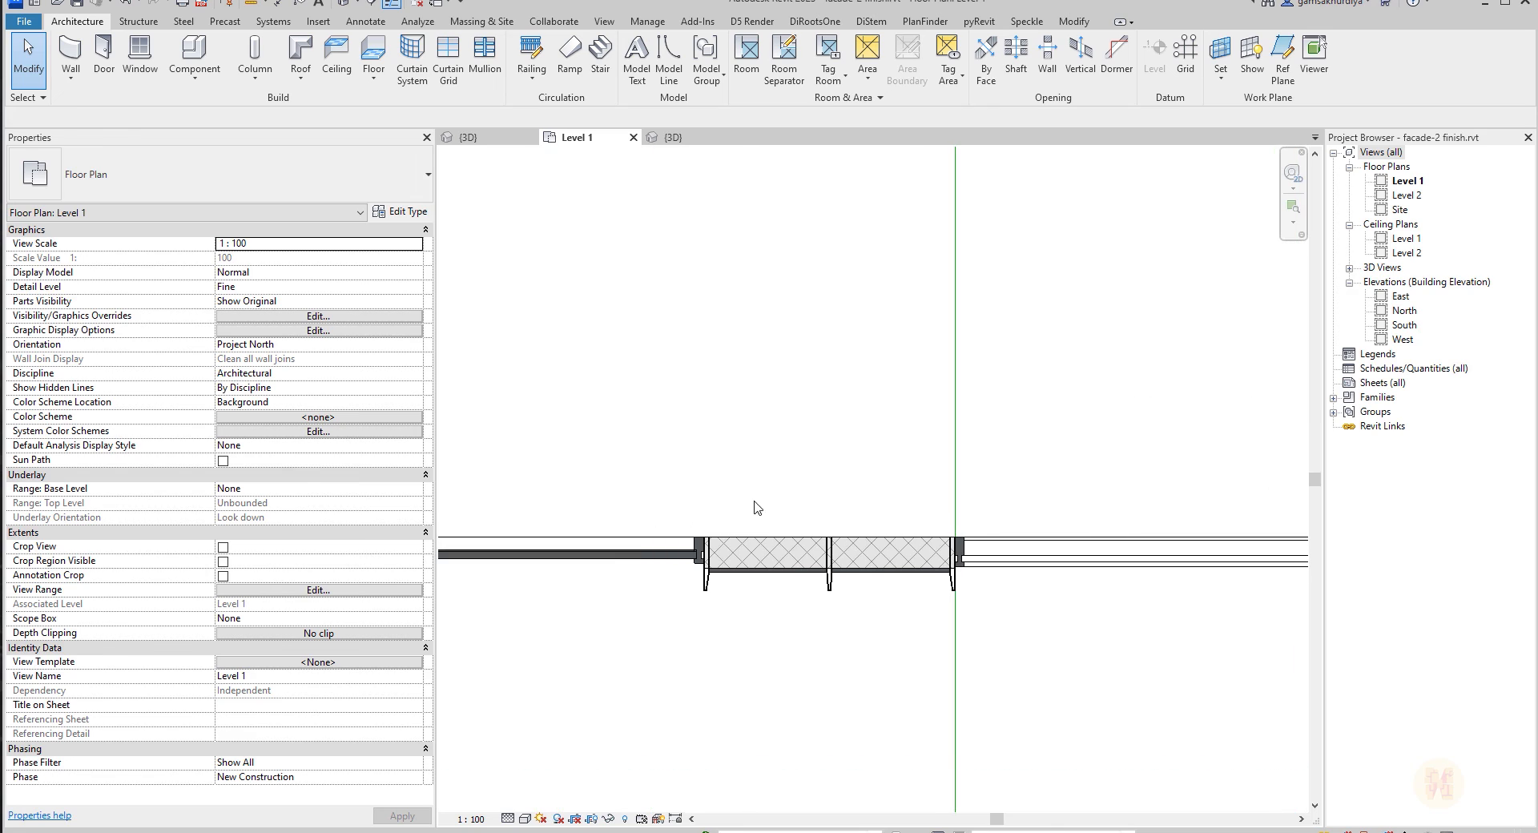
scroll(797, 496, "up", 7)
scroll(878, 468, "down", 8)
middle_click_drag(1279, 410, 801, 401)
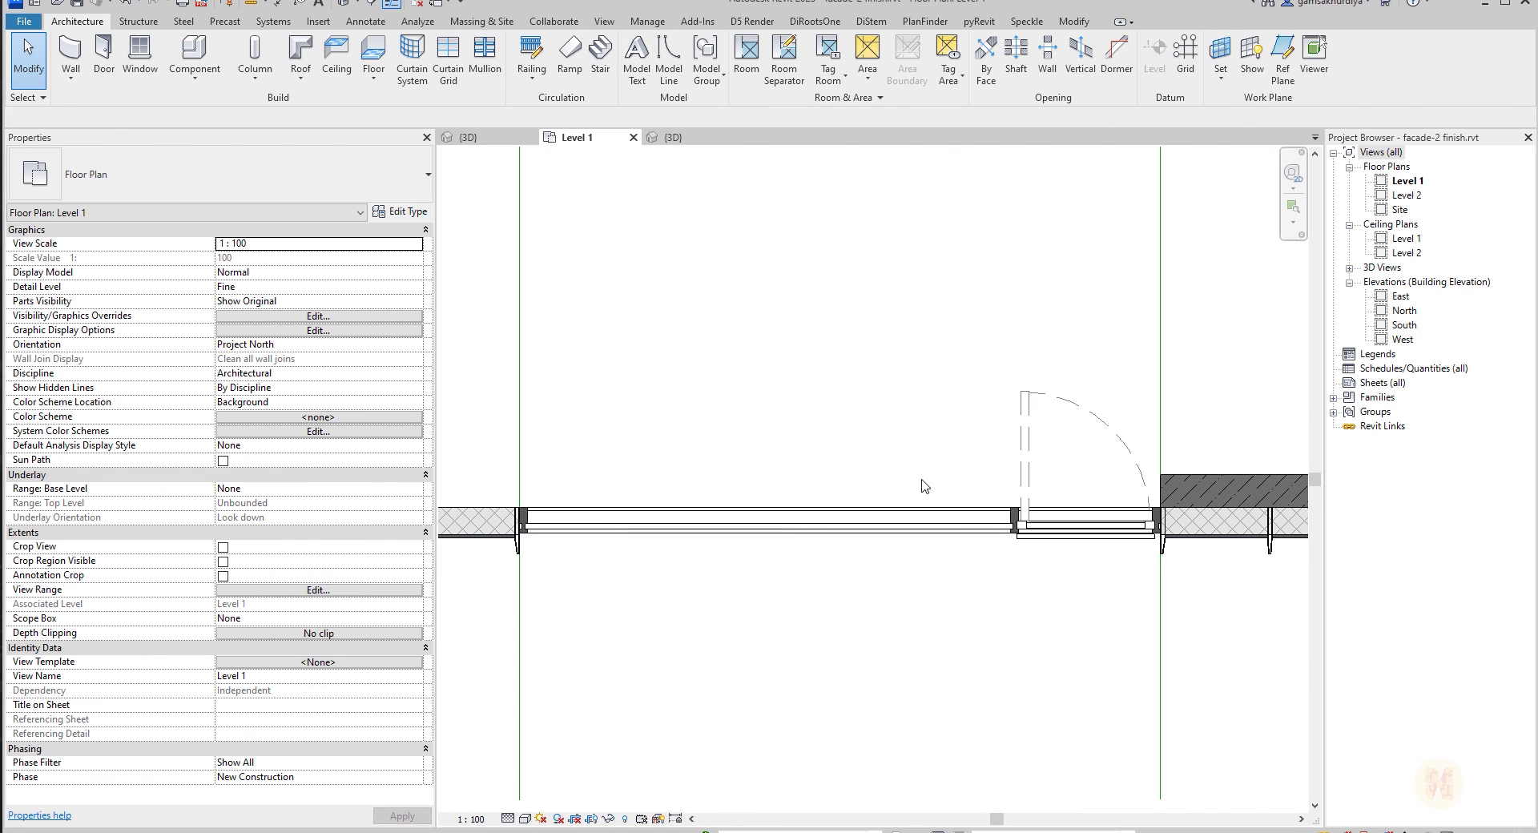
left_click(1221, 476)
key("c")
key("s")
middle_click_drag(557, 461, 913, 477)
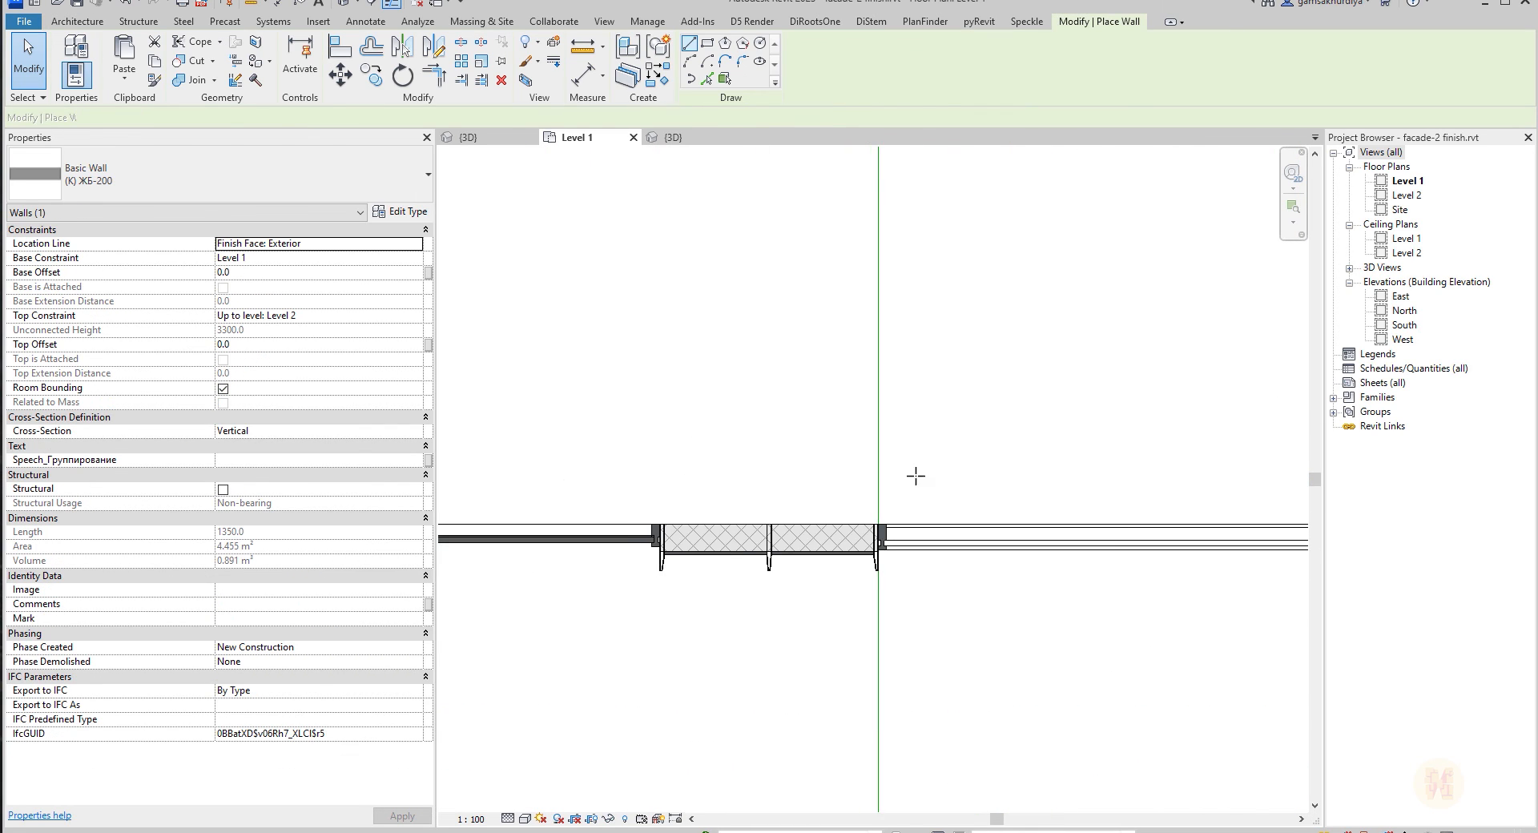
scroll(676, 508, "up", 6)
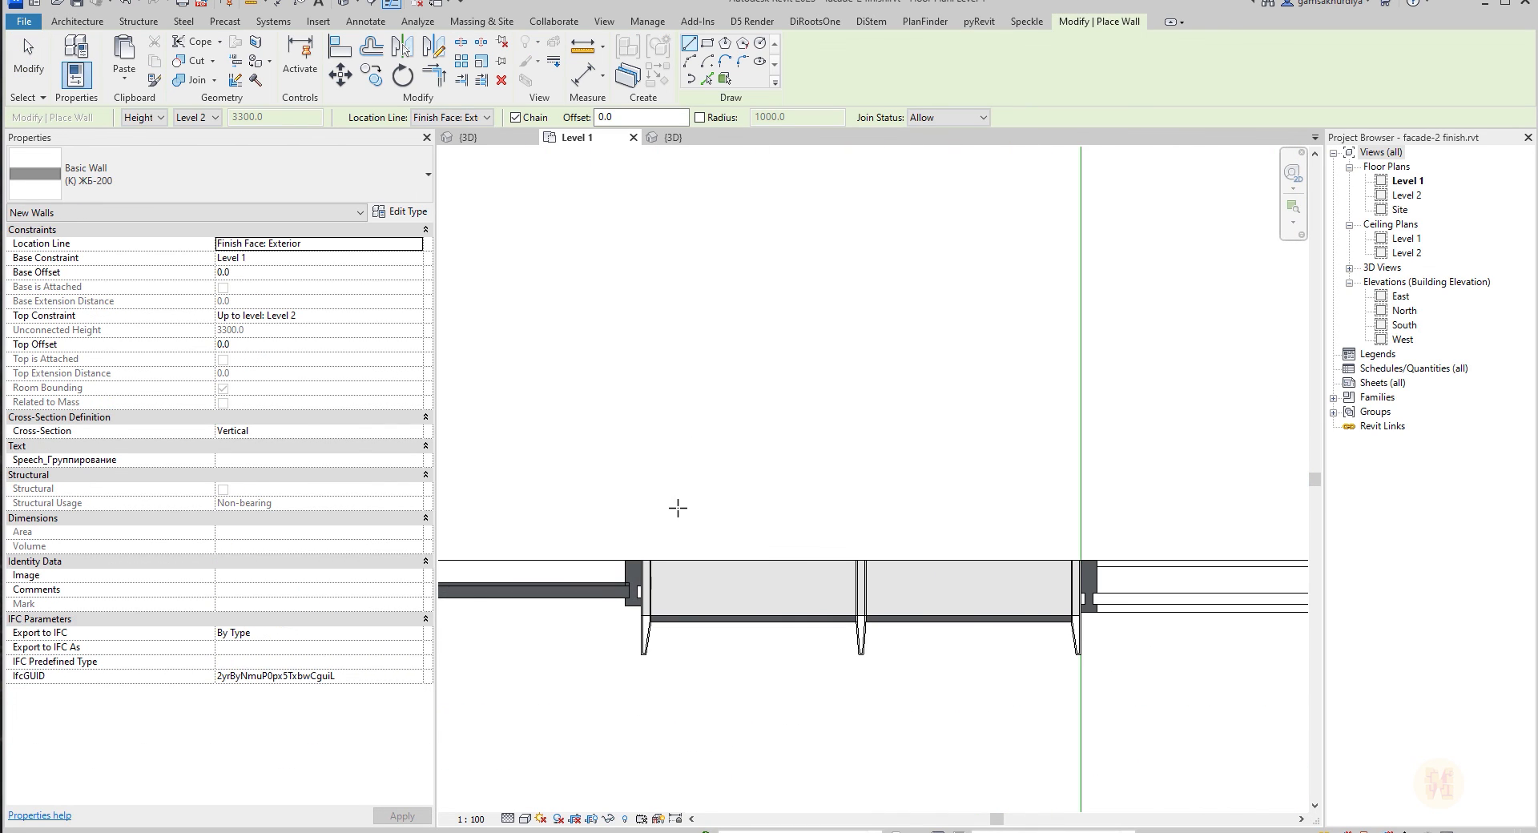
left_click(633, 561)
middle_click_drag(1297, 562, 1126, 535)
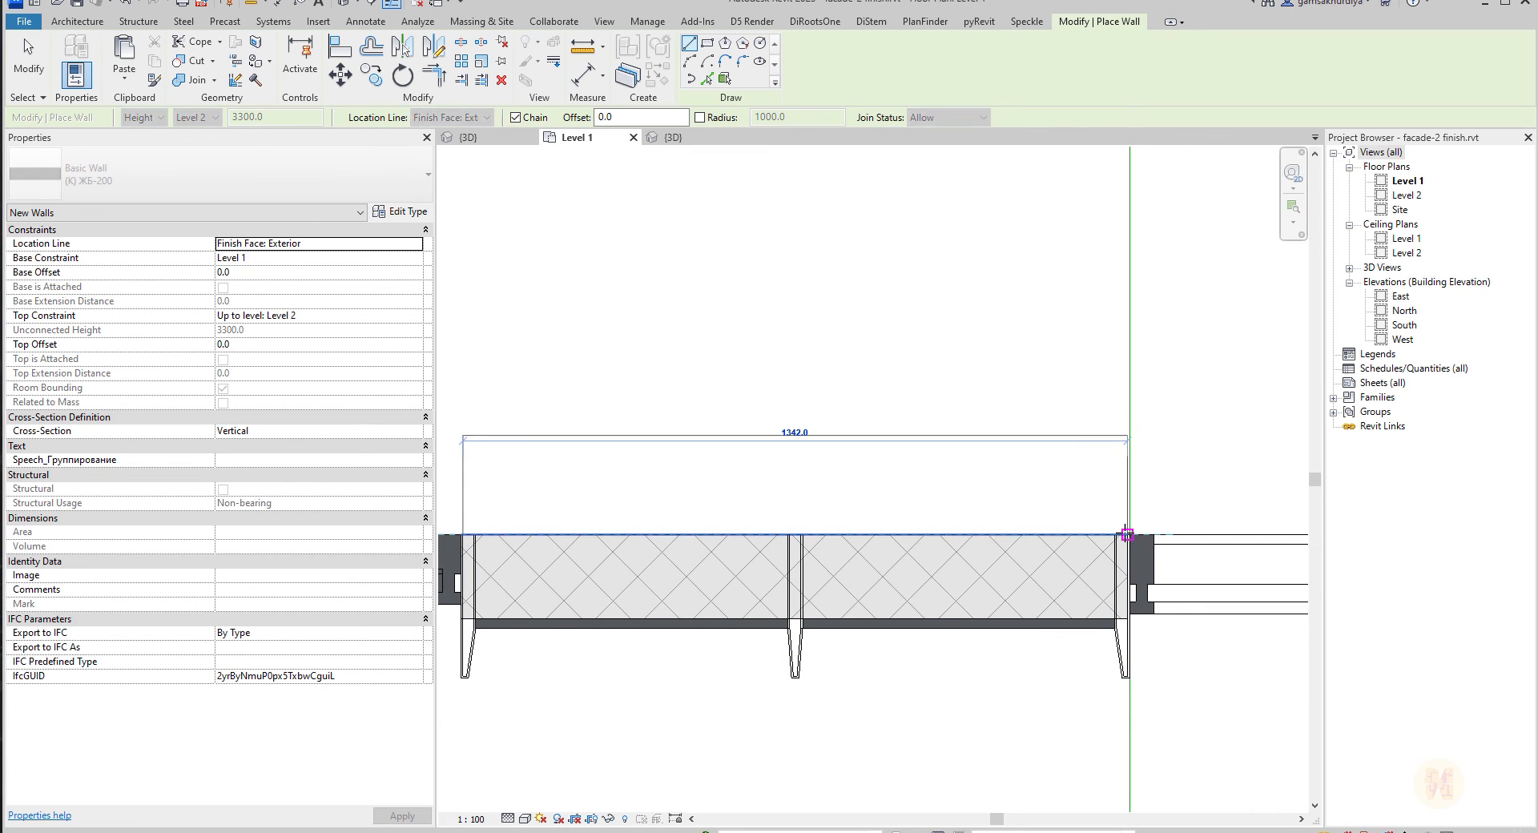
left_click(1126, 534)
scroll(1076, 457, "down", 3)
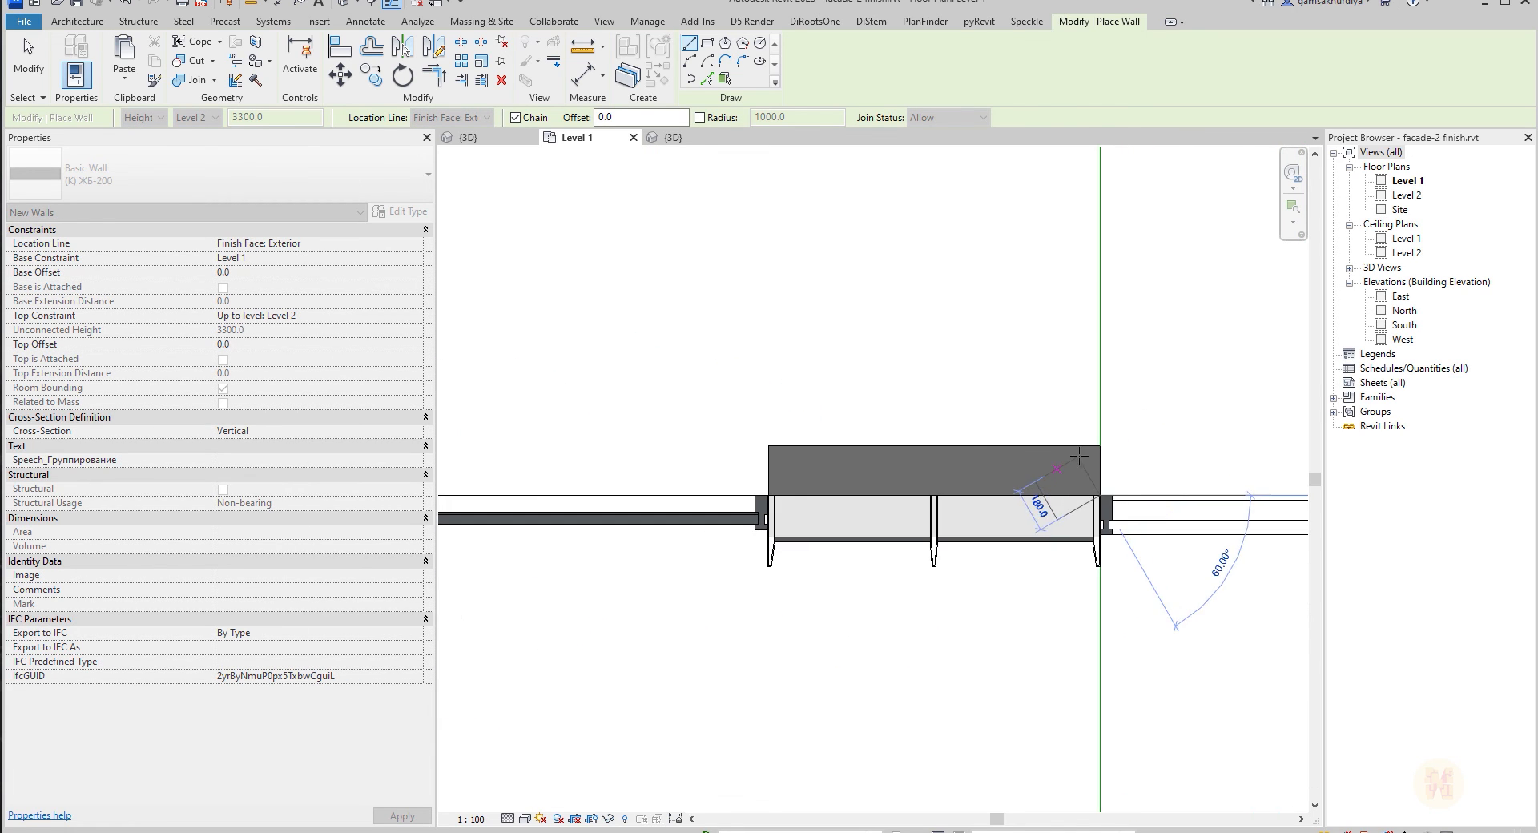
scroll(1079, 456, "down", 2)
scroll(958, 455, "down", 2)
key("Escape")
Draw another 1350 mm (К) ЖБ-200 wall behind the insulated pier on the far side of the slatted bay.
middle_click_drag(628, 443, 924, 515)
scroll(881, 524, "up", 5)
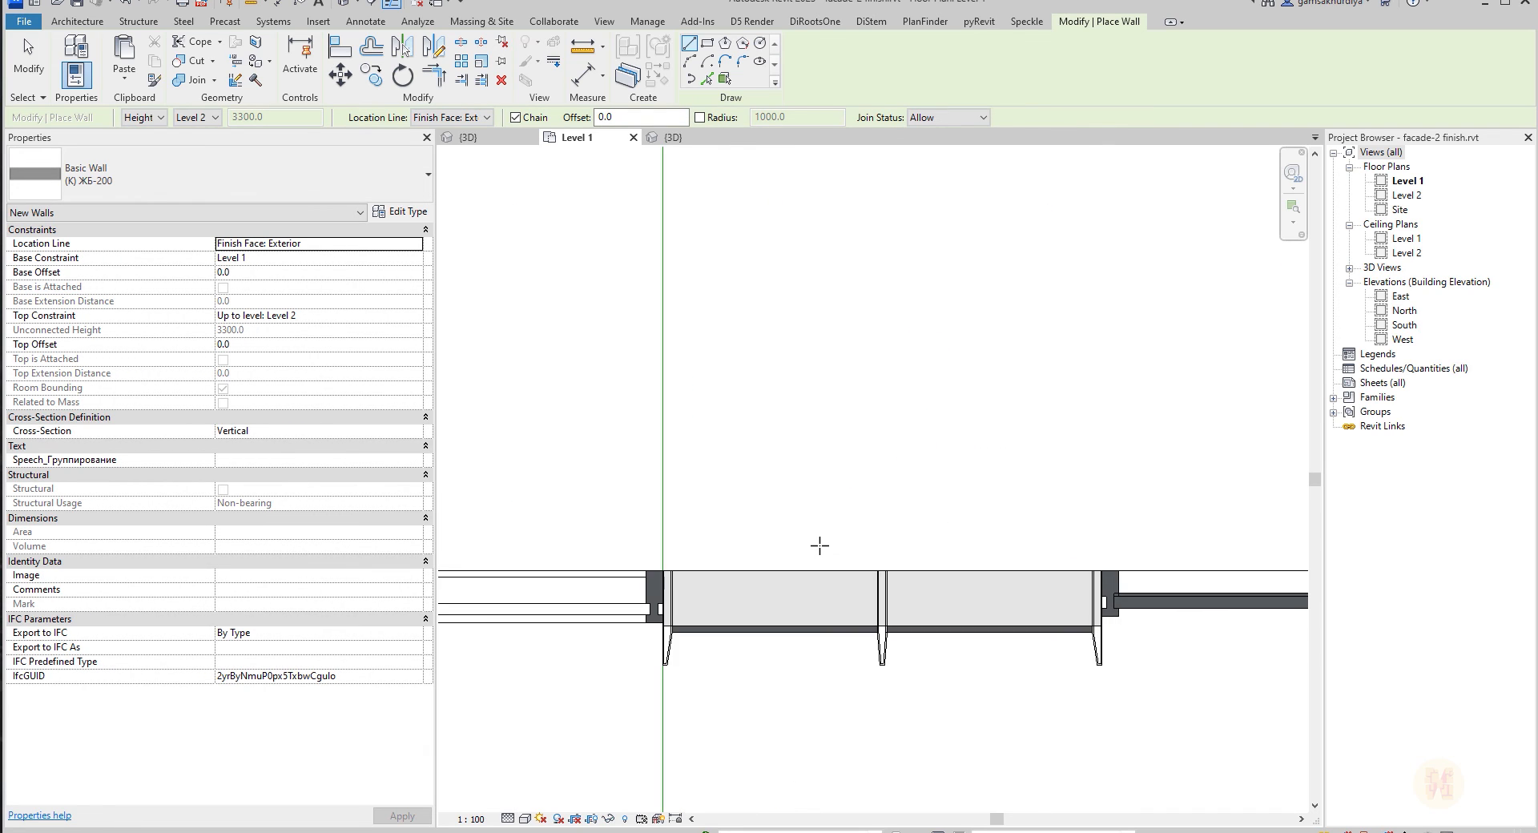
scroll(820, 545, "up", 2)
left_click(580, 586)
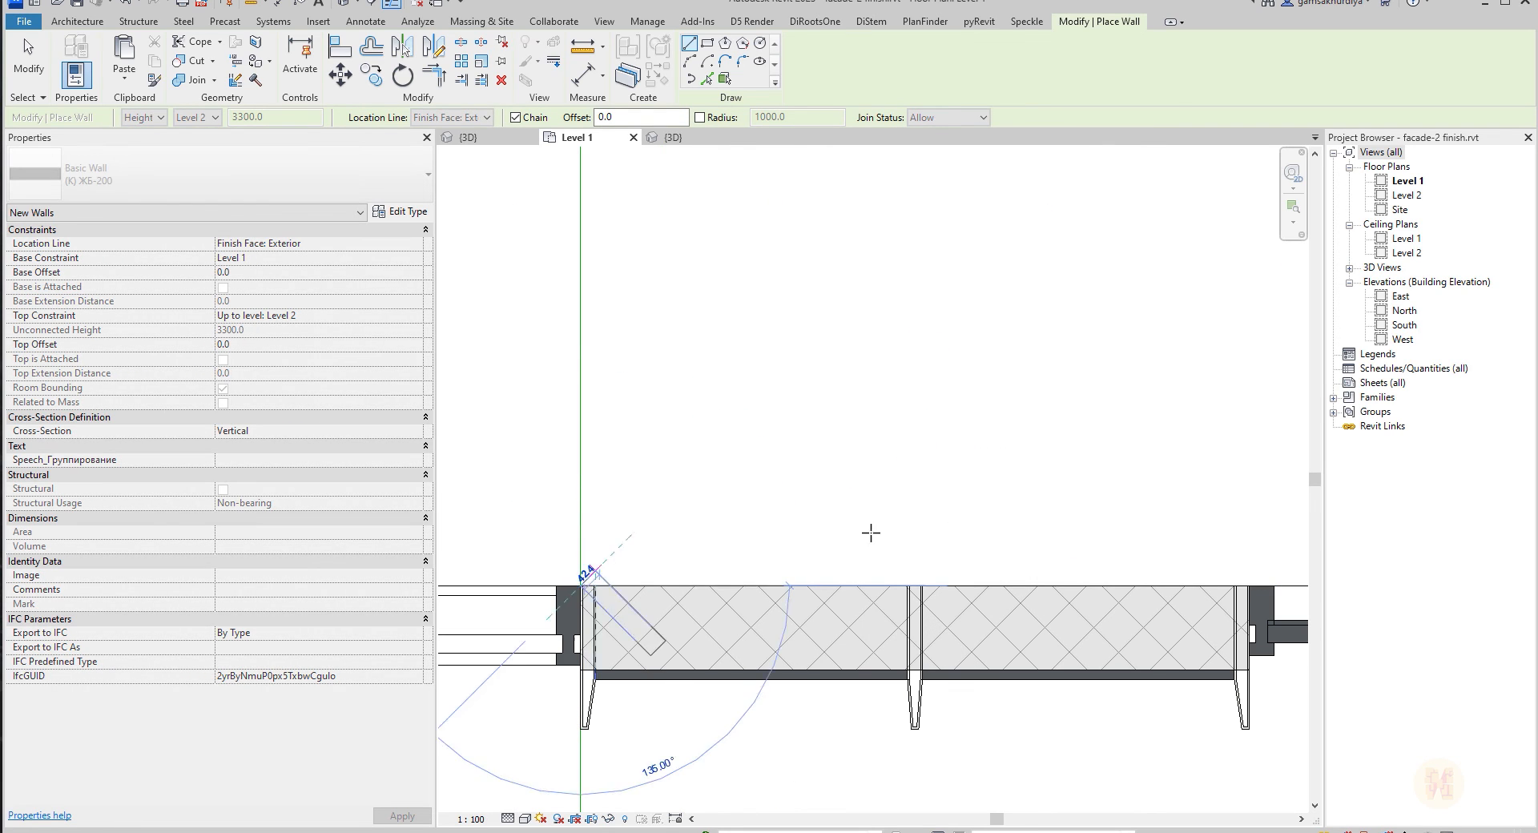
left_click(1250, 582)
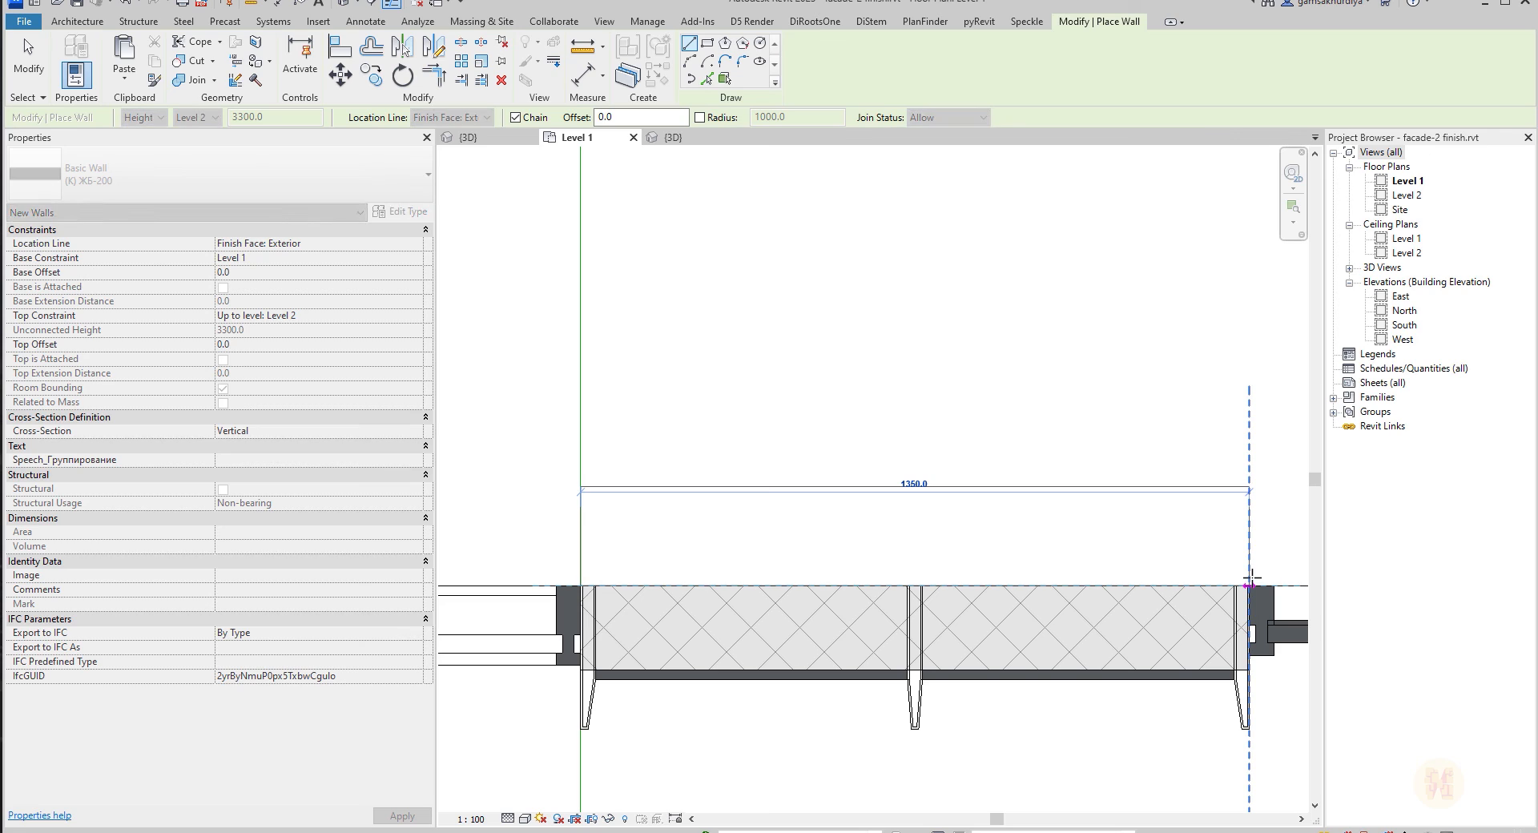
key("Escape")
key("Escape")
scroll(1122, 496, "down", 2)
scroll(1120, 491, "down", 5)
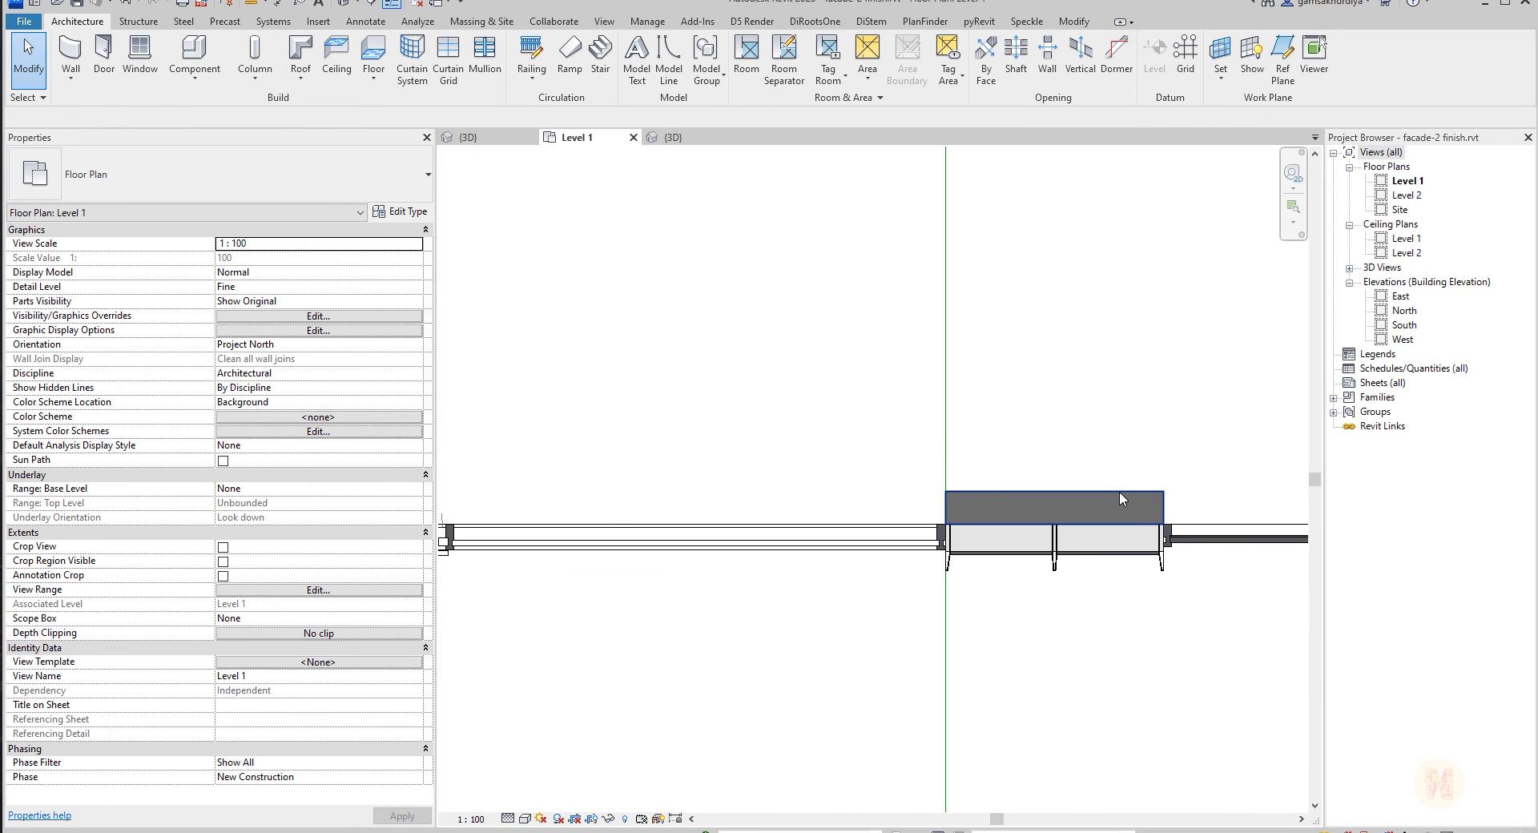
middle_click_drag(1069, 541, 848, 508)
middle_click_drag(1070, 491, 806, 481)
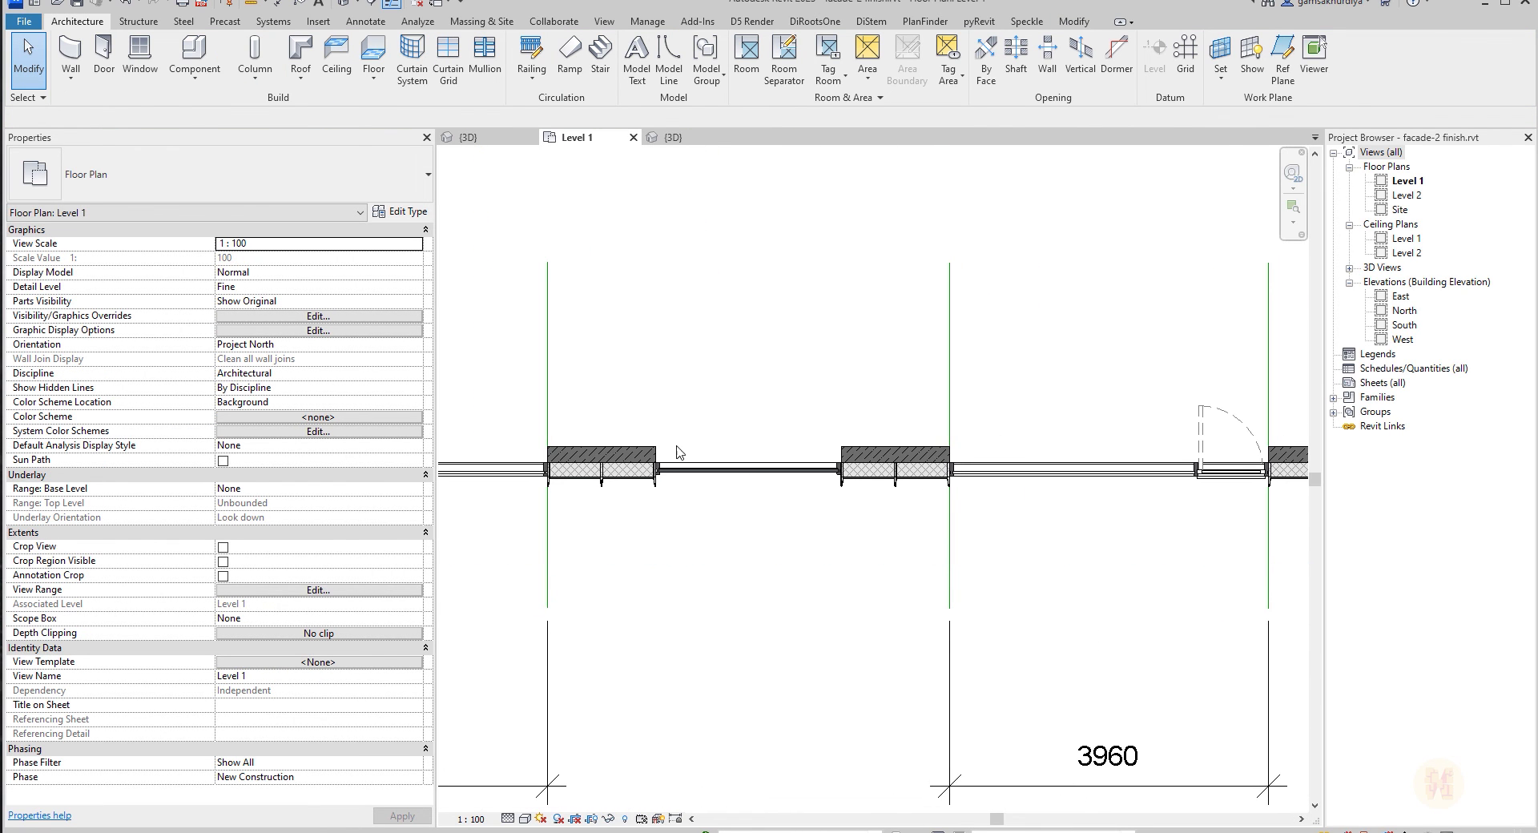
Create a similar (К) ЖБ-200 wall, 1350 mm long, behind the next insulated pier to the right, beyond the slatted bay.
middle_click_drag(1180, 466, 830, 488)
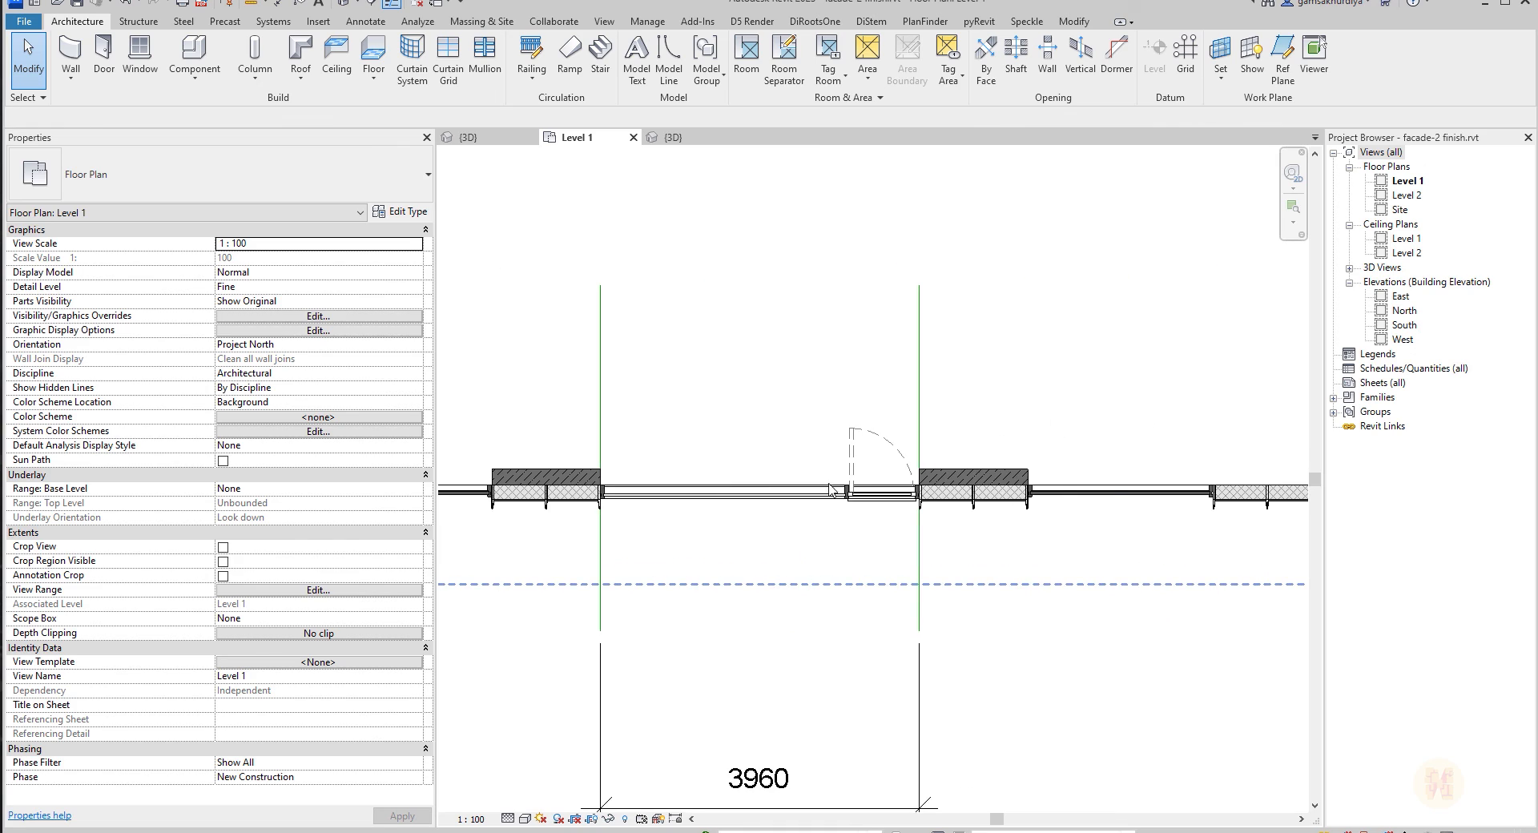
left_click(974, 479)
scroll(1073, 480, "up", 1)
middle_click_drag(1053, 475, 831, 488)
scroll(715, 464, "up", 4)
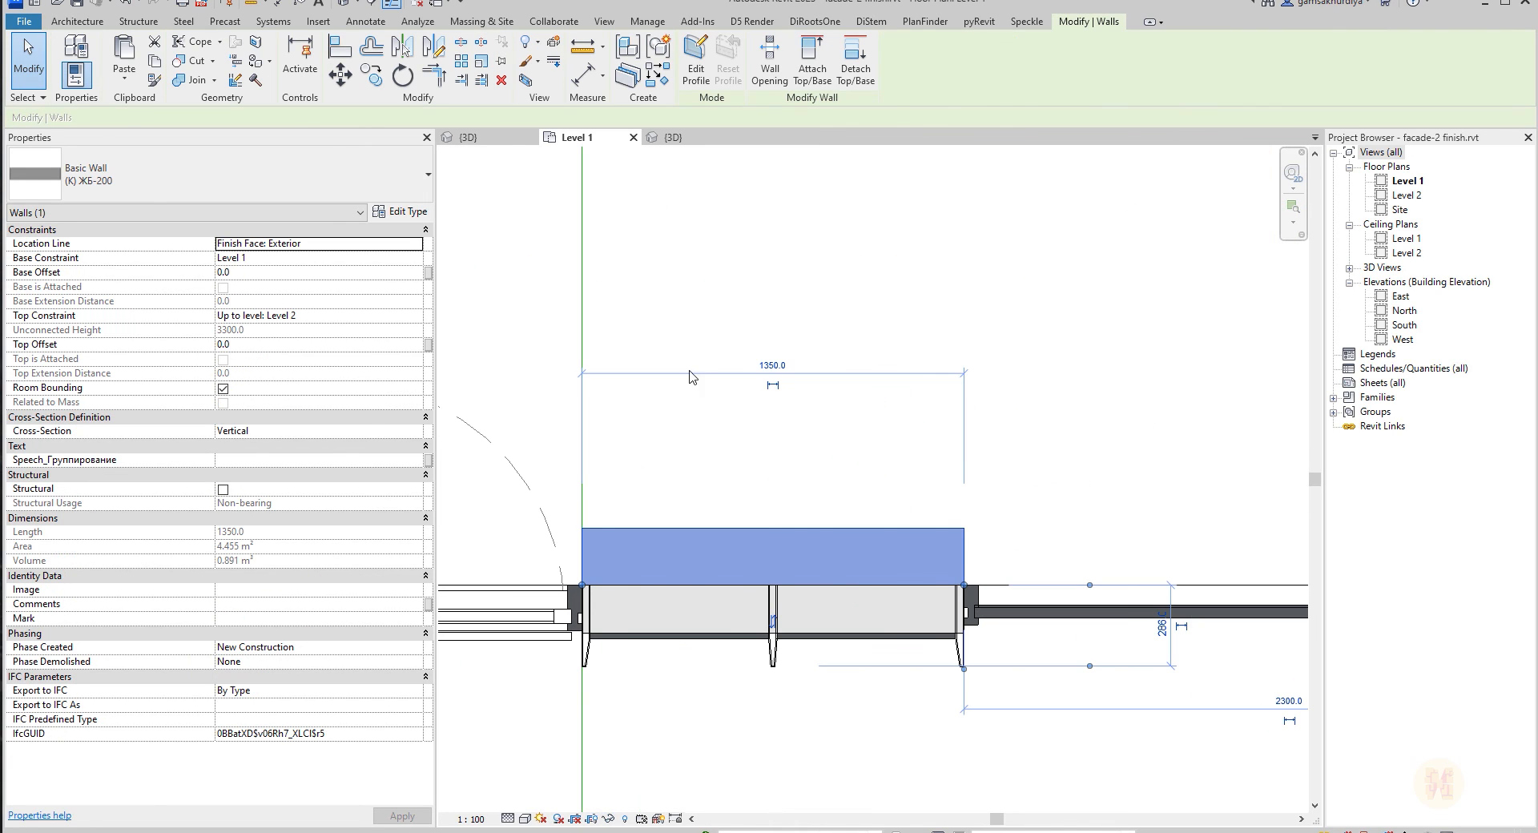
left_click(642, 78)
middle_click_drag(1133, 467, 707, 464)
scroll(708, 546, "up", 3)
scroll(691, 529, "up", 1)
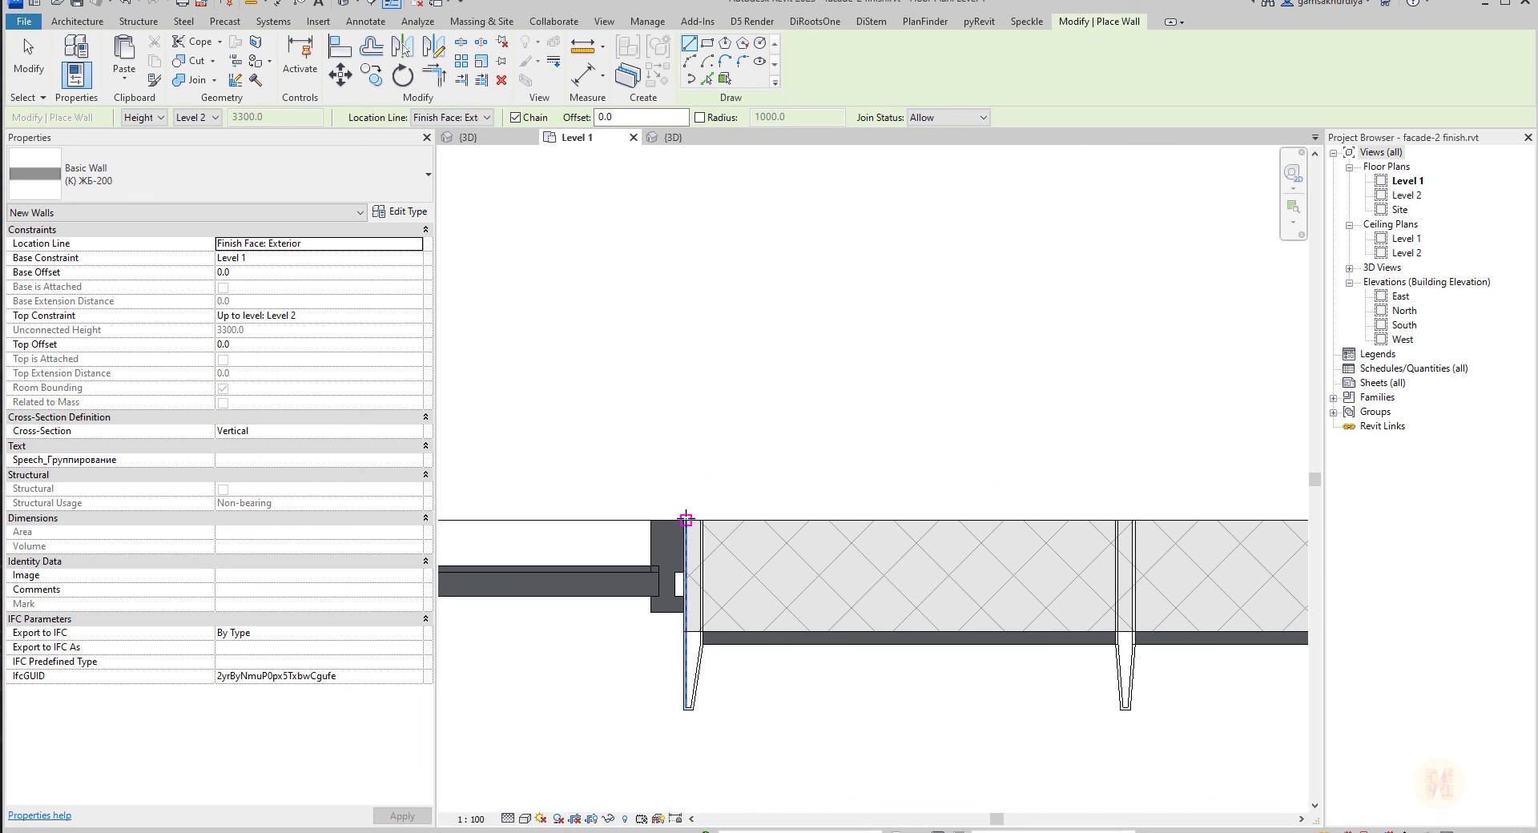
left_click(682, 519)
middle_click_drag(1215, 499, 927, 505)
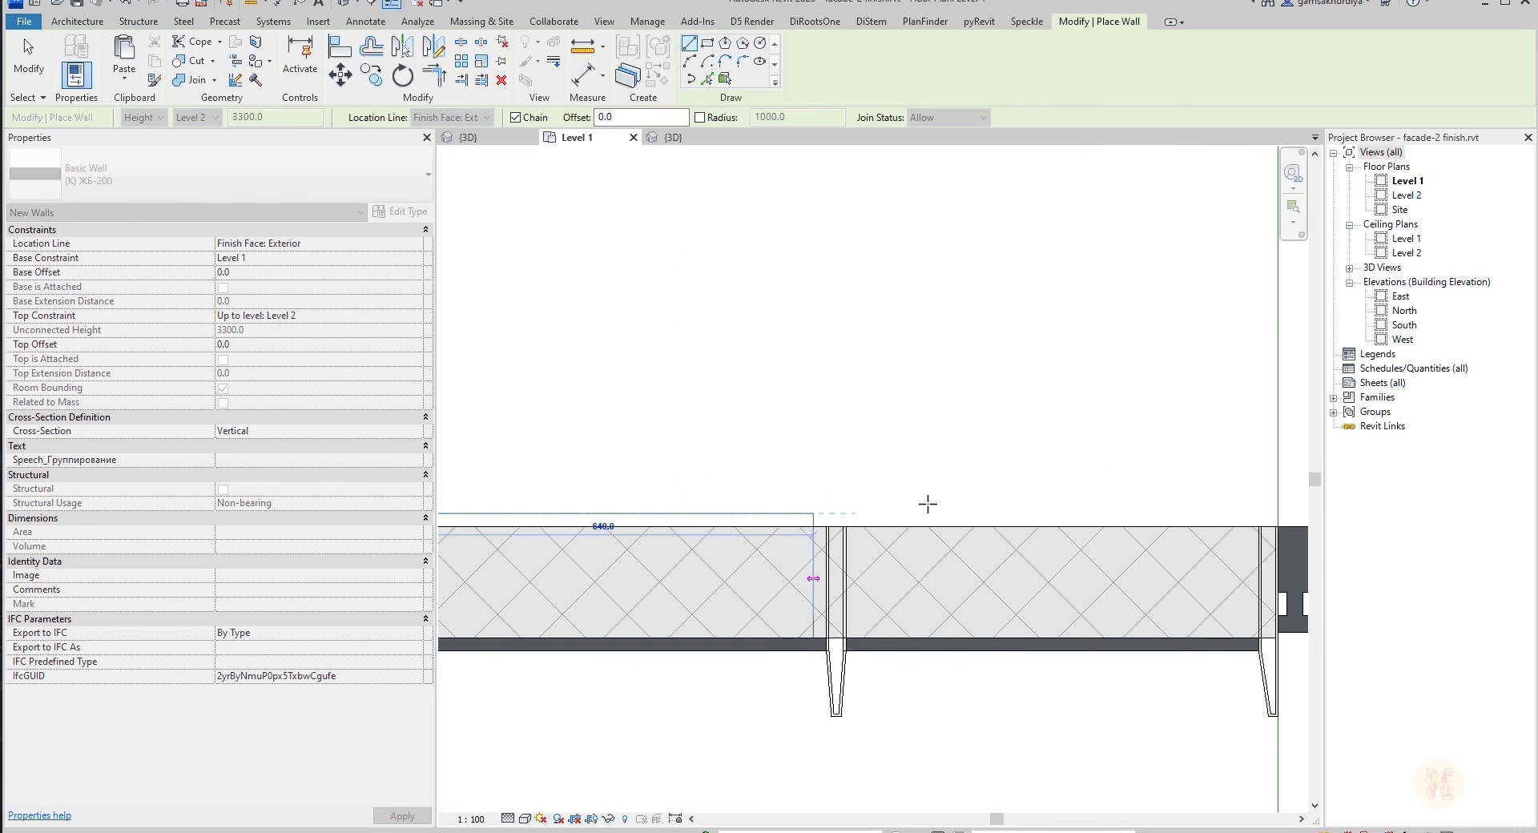
middle_click_drag(1189, 529, 1060, 530)
left_click(1151, 520)
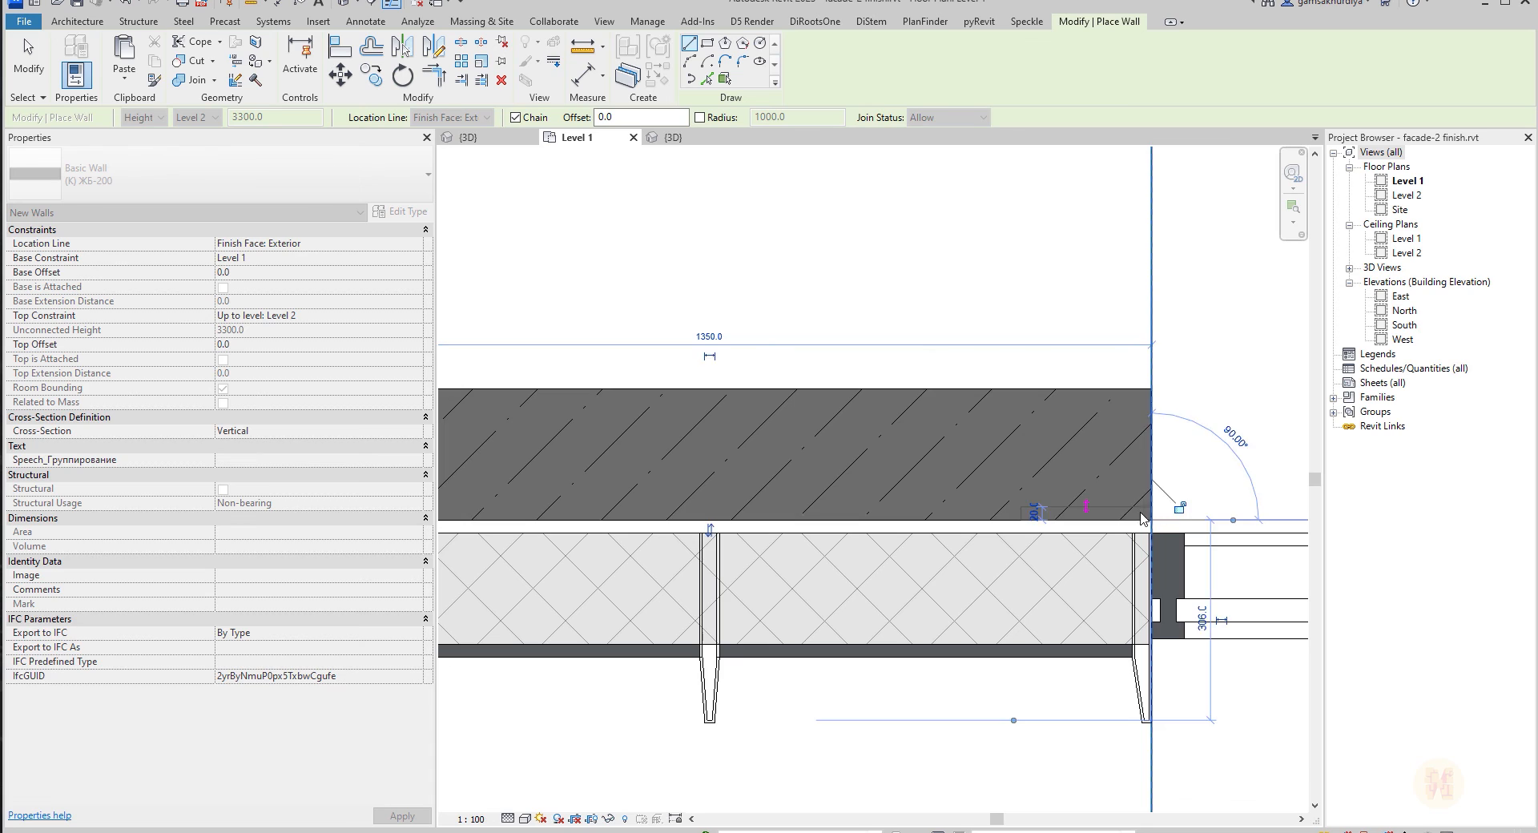
Align the new wall's exterior face flush with the inner face of the pier's insulation.
key("Escape")
key("Escape")
key("a")
key("l")
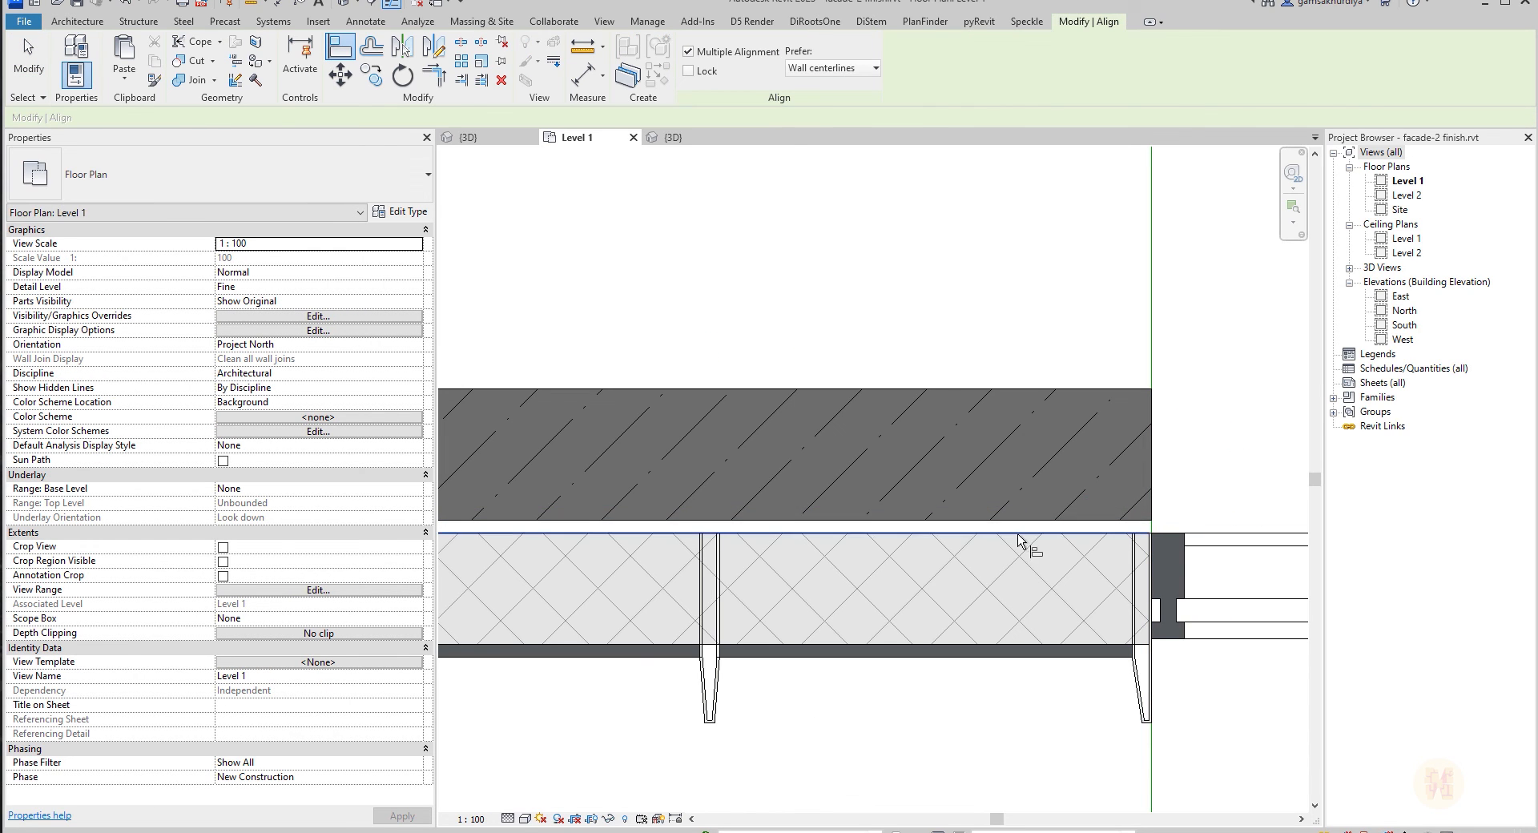
key("Escape")
scroll(1035, 483, "down", 7)
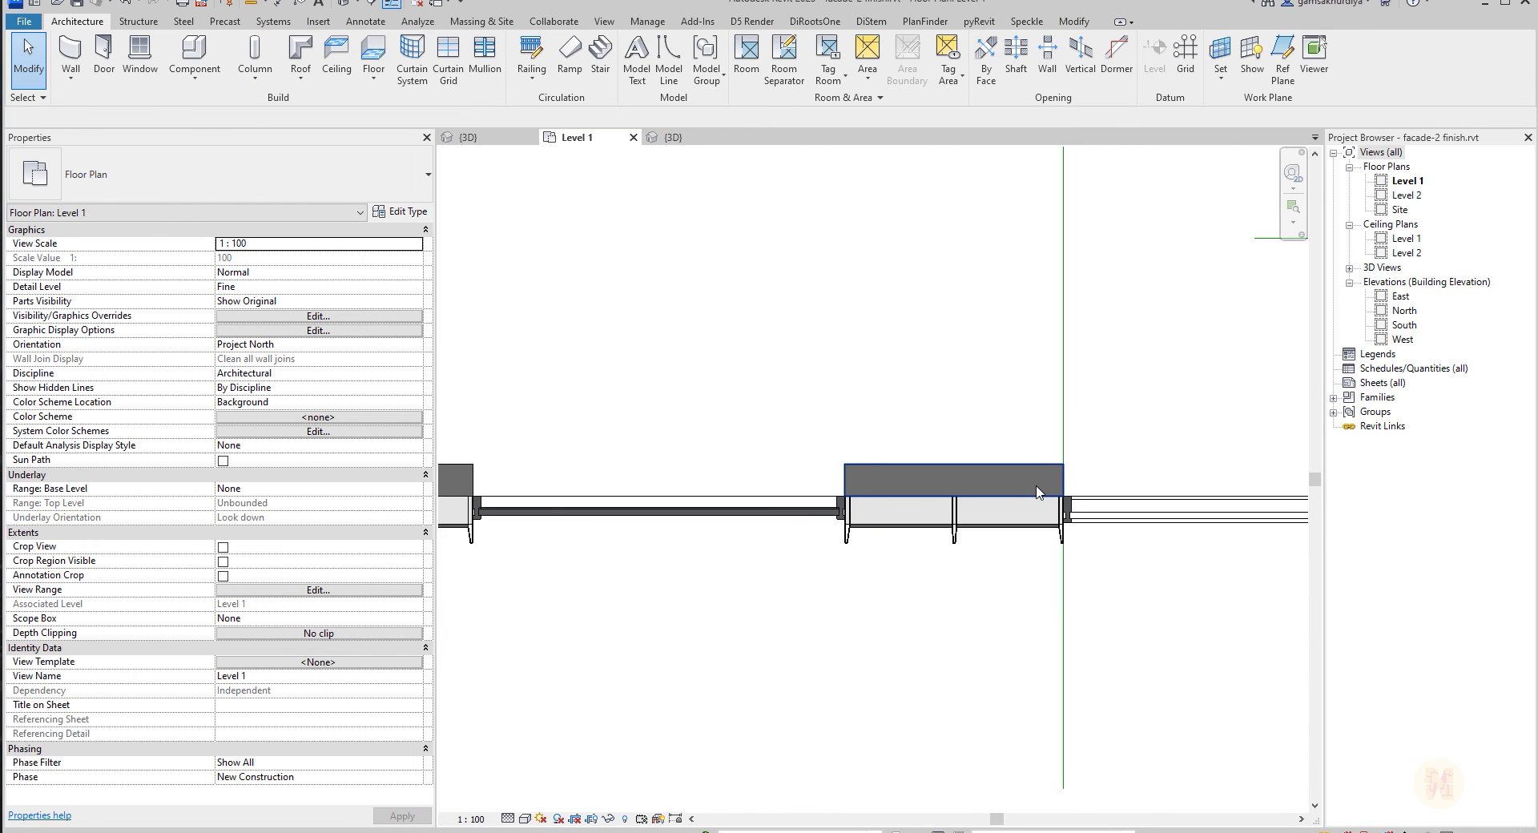
Switch to the building's 3D view and show the new concrete walls from inside the building.
left_click(672, 136)
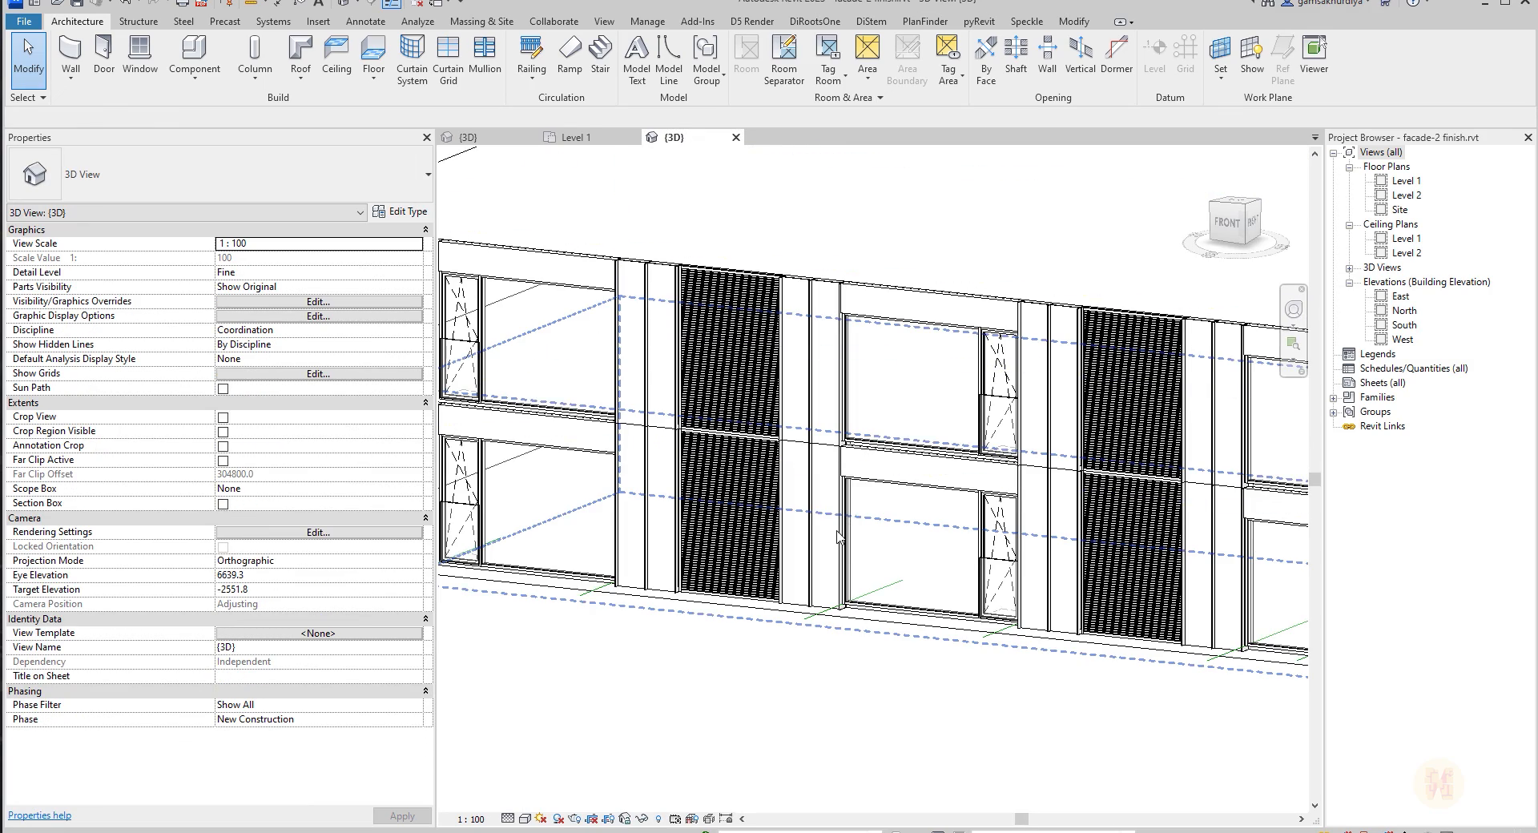
scroll(686, 628, "down", 5)
middle_click_drag(686, 628, 1192, 491, "shift")
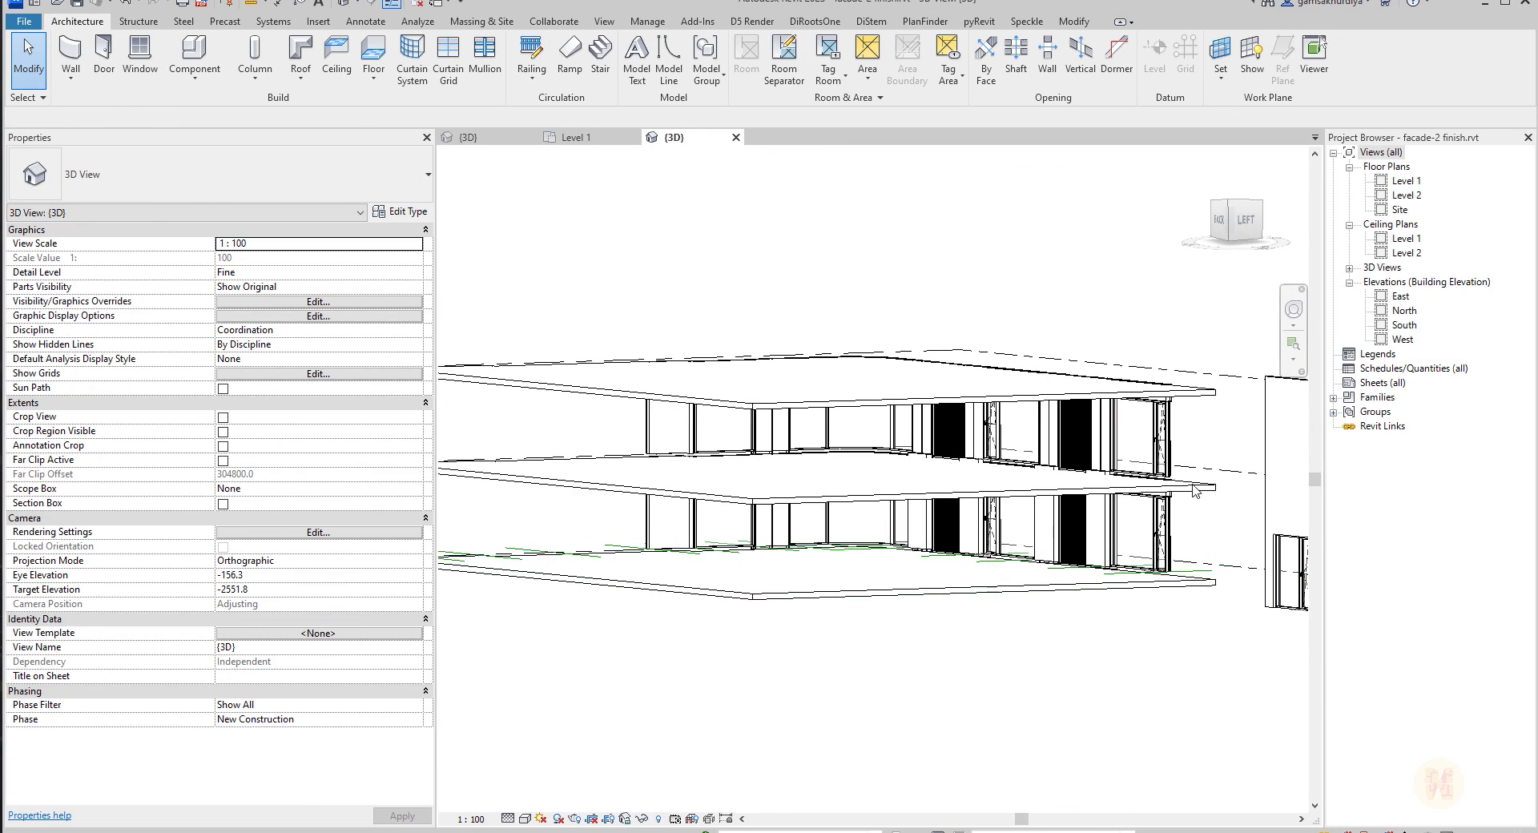
scroll(1145, 436, "up", 4)
scroll(1100, 491, "up", 3)
middle_click_drag(1091, 549, 1041, 553, "shift")
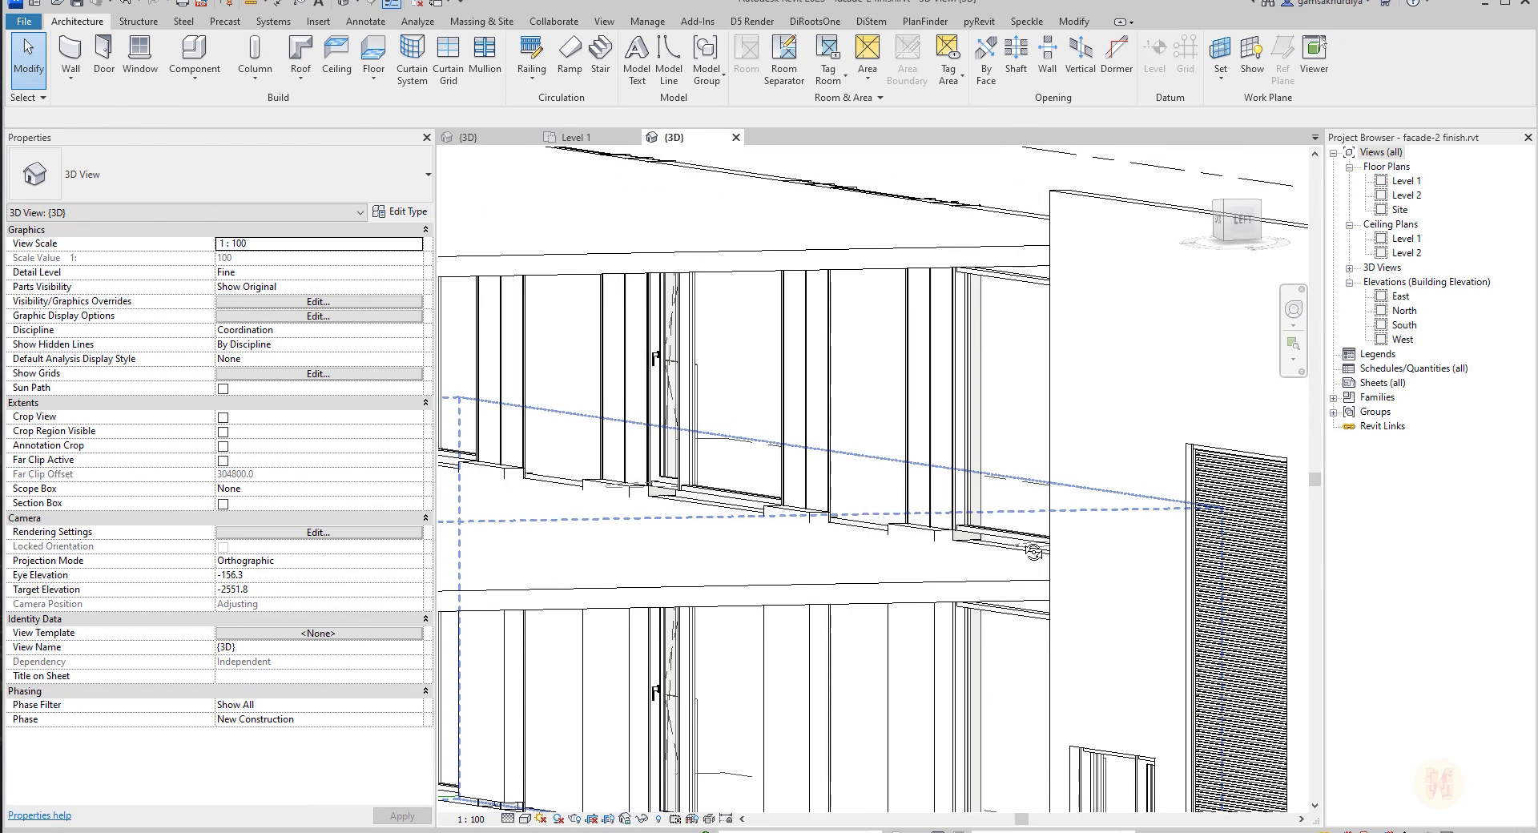
Select the four Level 1 (К) ЖБ-200 walls and set their Top Offset to -250.
key("Tab")
left_click(937, 637)
left_click(797, 657, "ctrl")
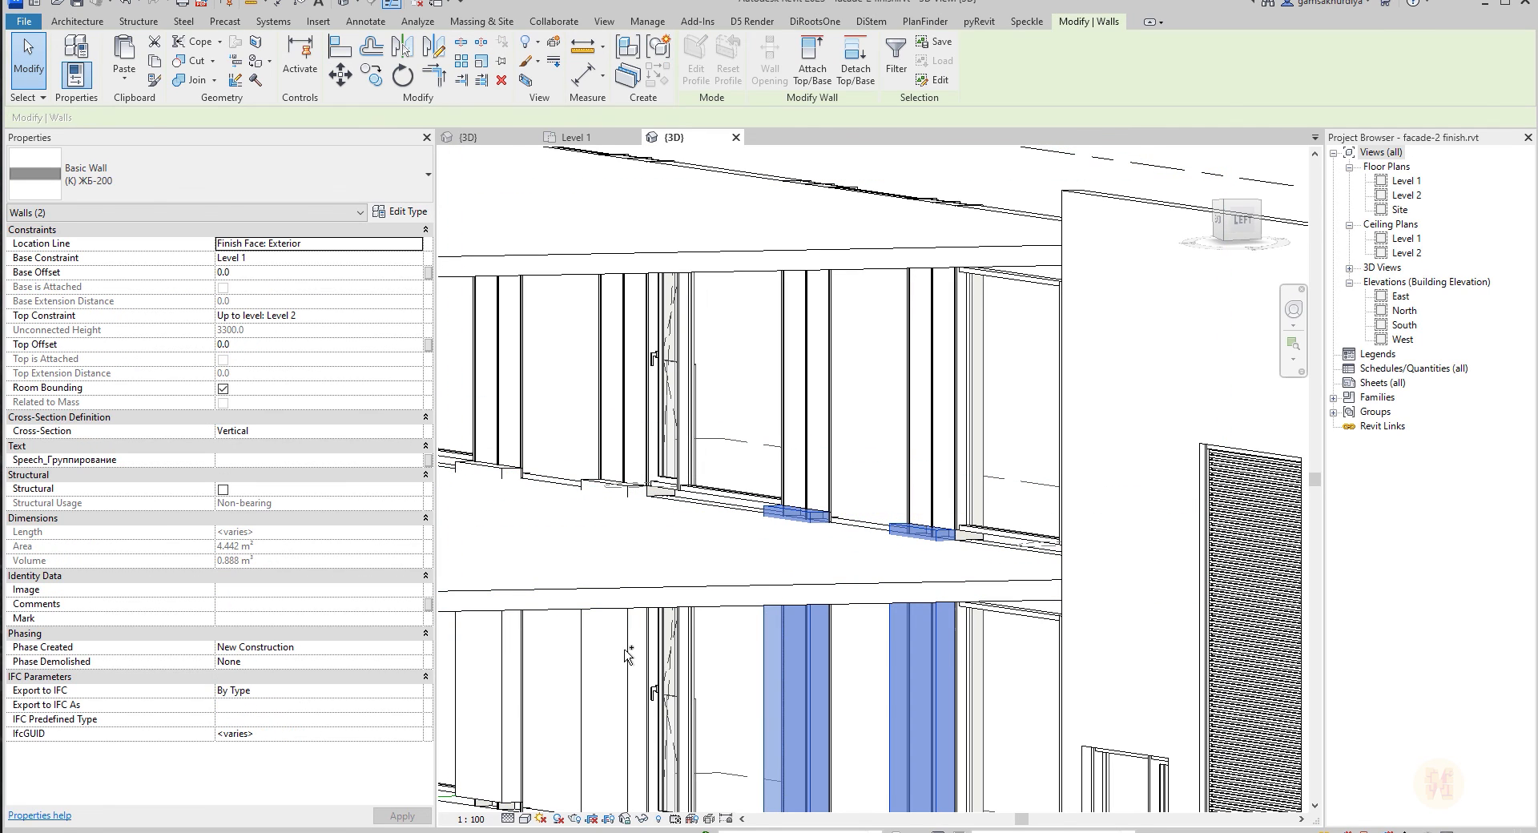
left_click(613, 673, "ctrl")
left_click(489, 681, "ctrl")
middle_click_drag(642, 675, 695, 562, "shift")
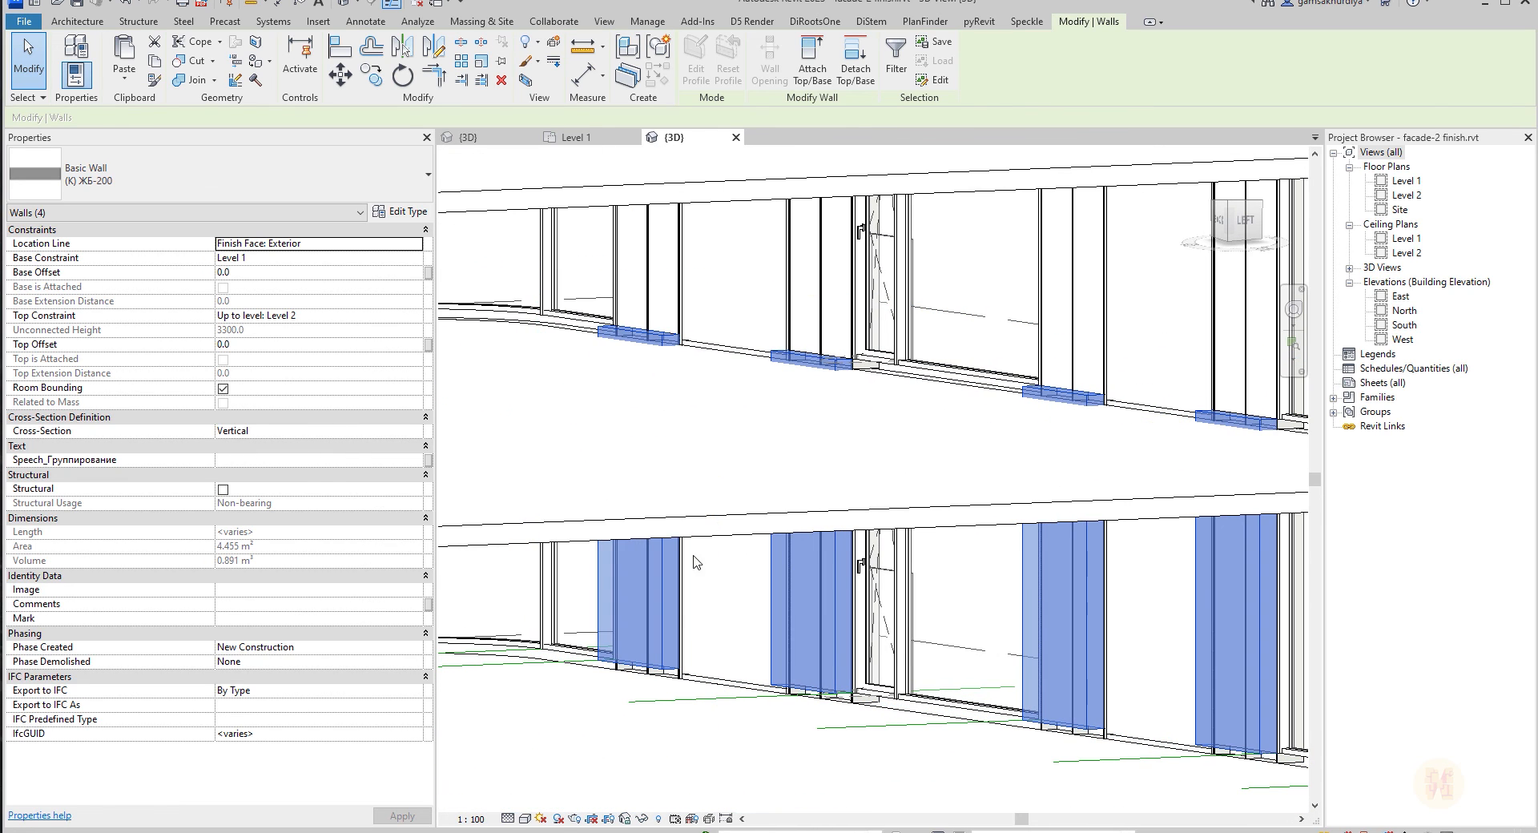
left_click(413, 315)
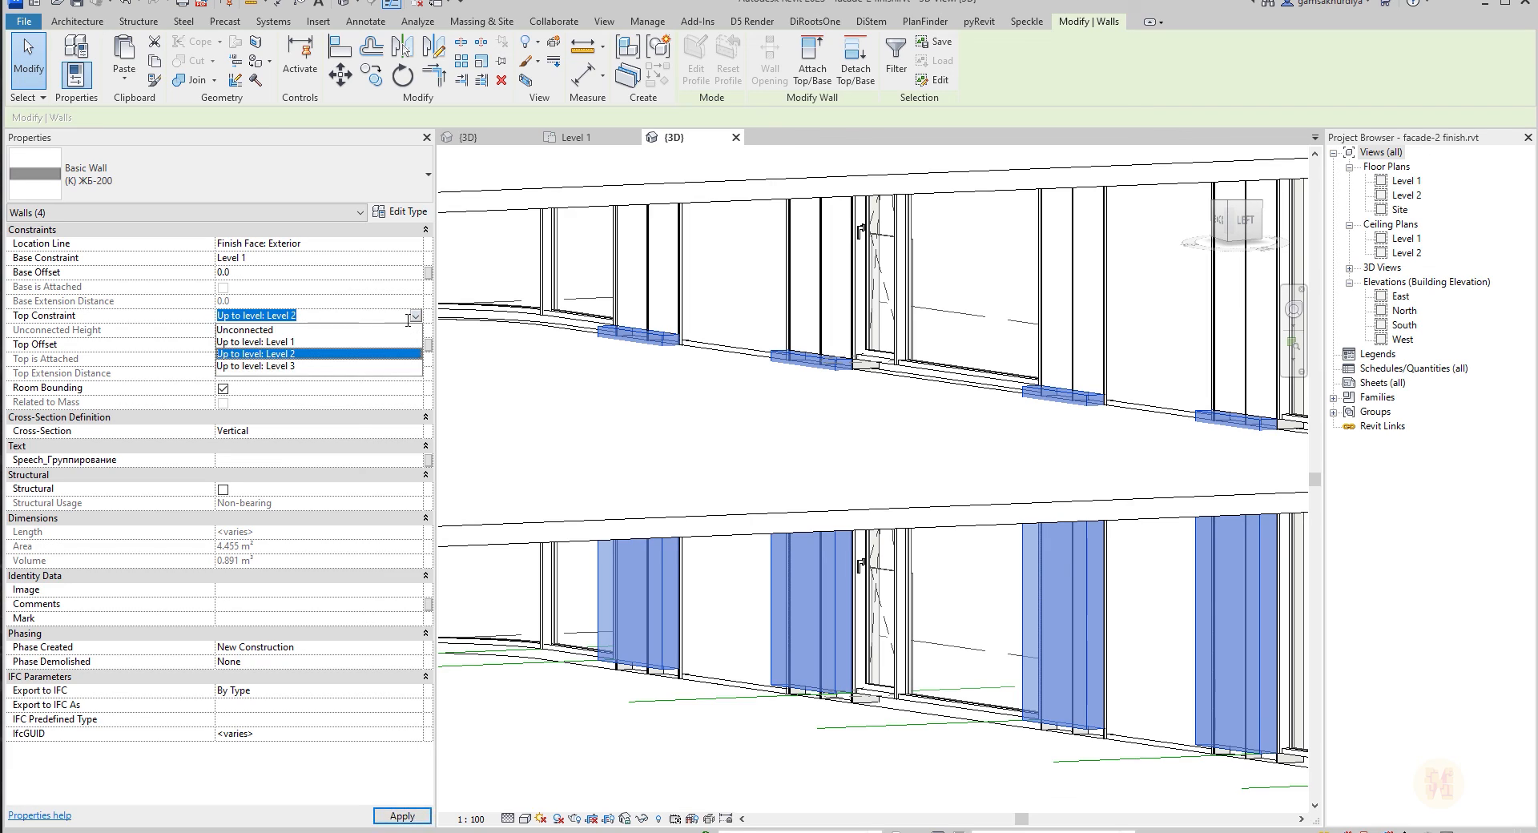
key("Tab")
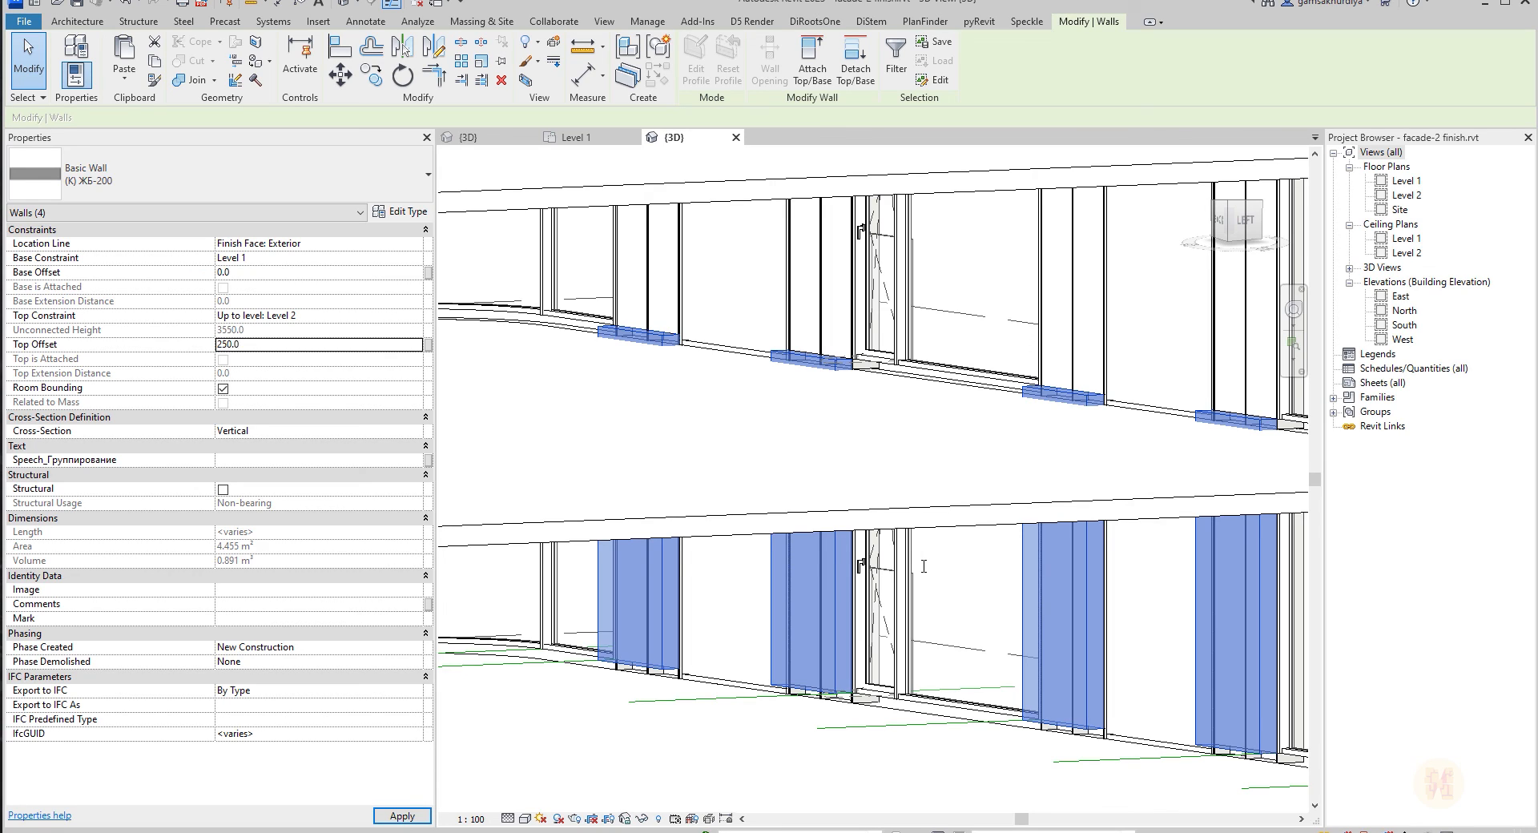
key("Return")
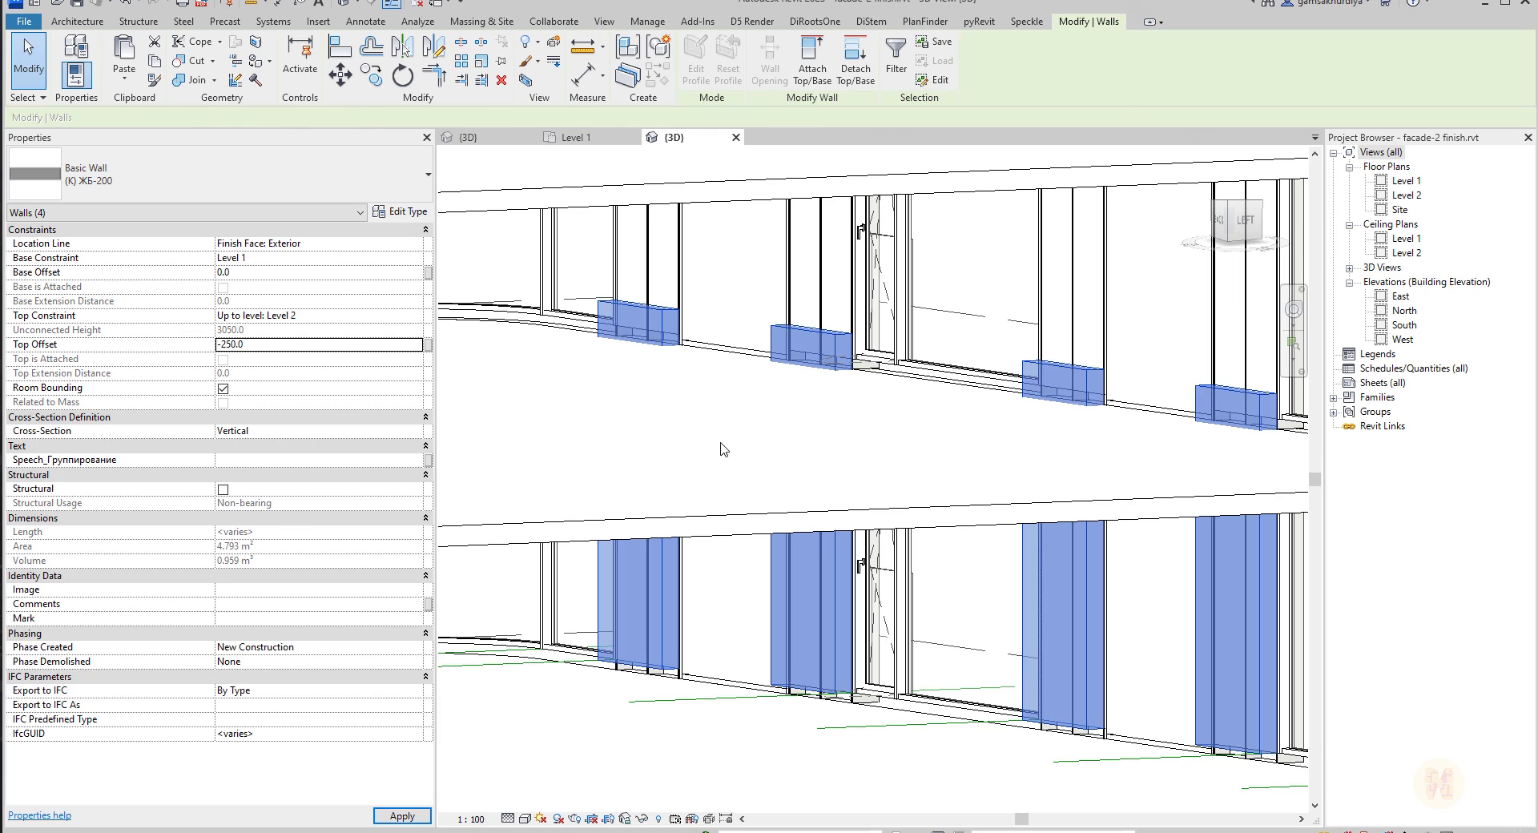
key("Return")
scroll(927, 476, "up", 4)
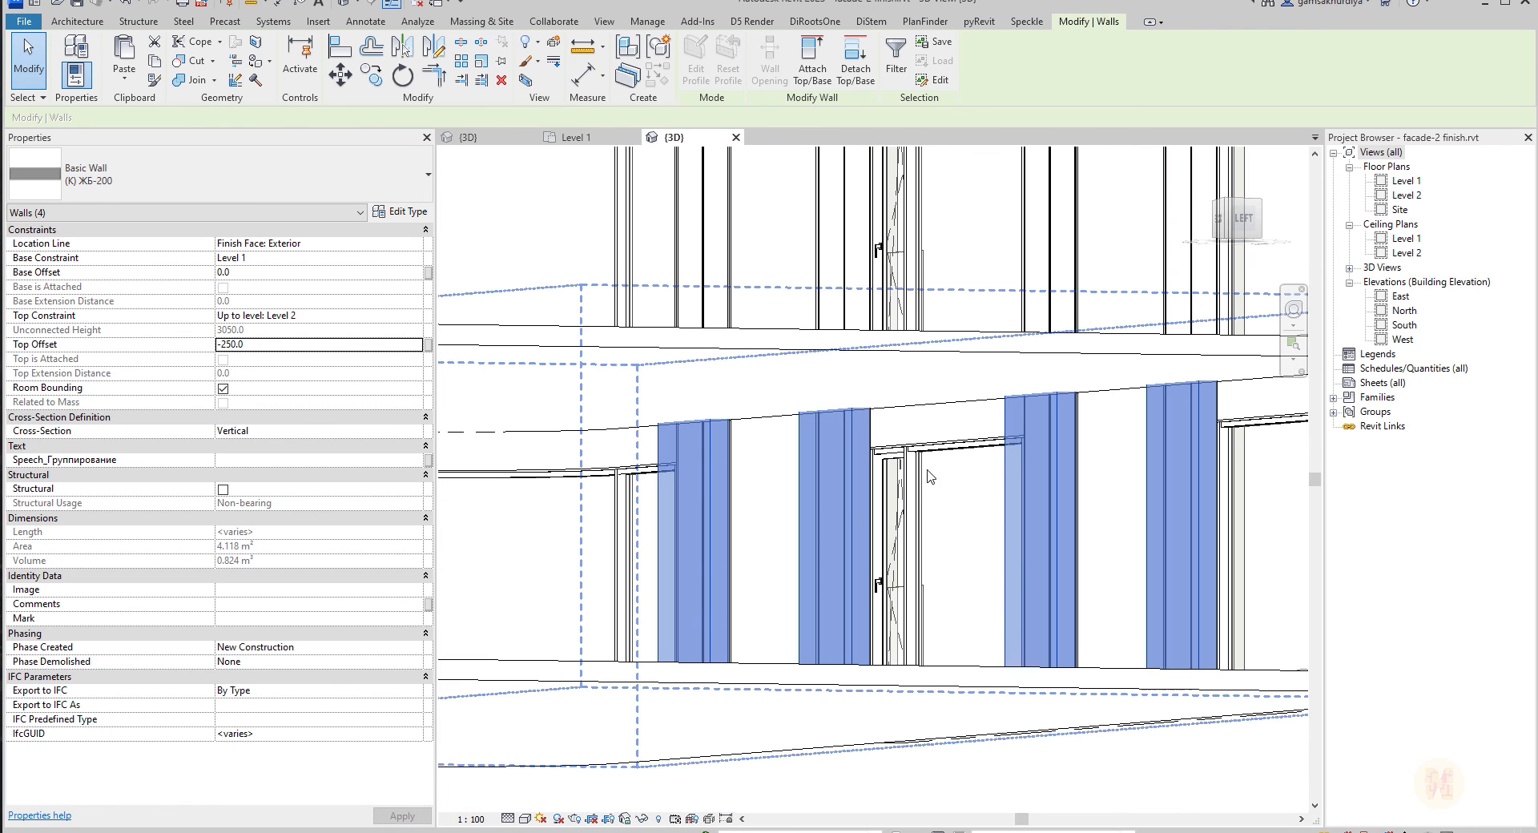
key("Escape")
Check the Level 2 floor's bottom elevation and lower the four concrete walls' Top Offset to end them at the slab's underside.
left_click(876, 352)
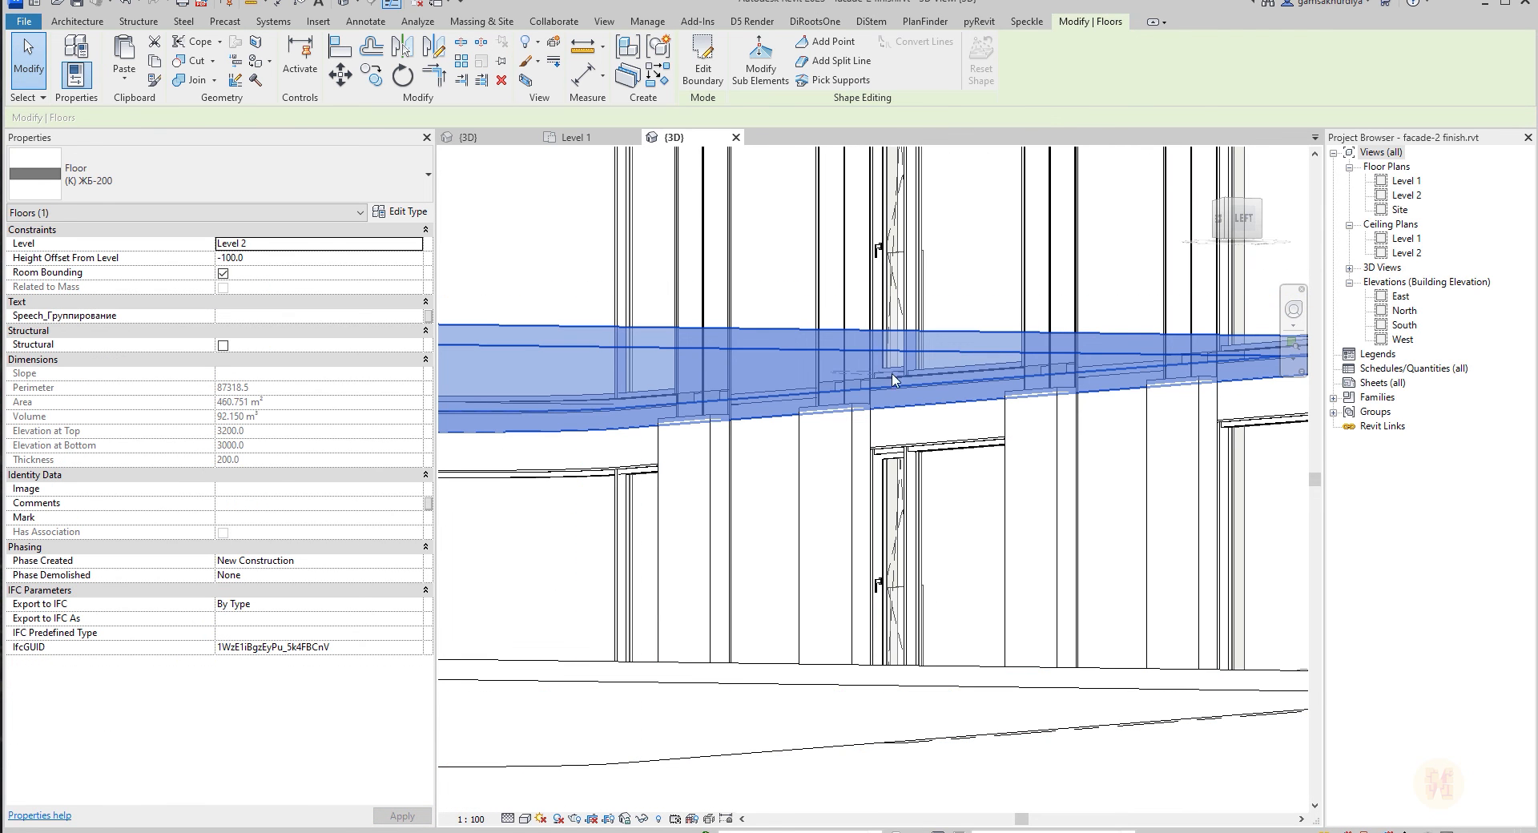
key("Delete")
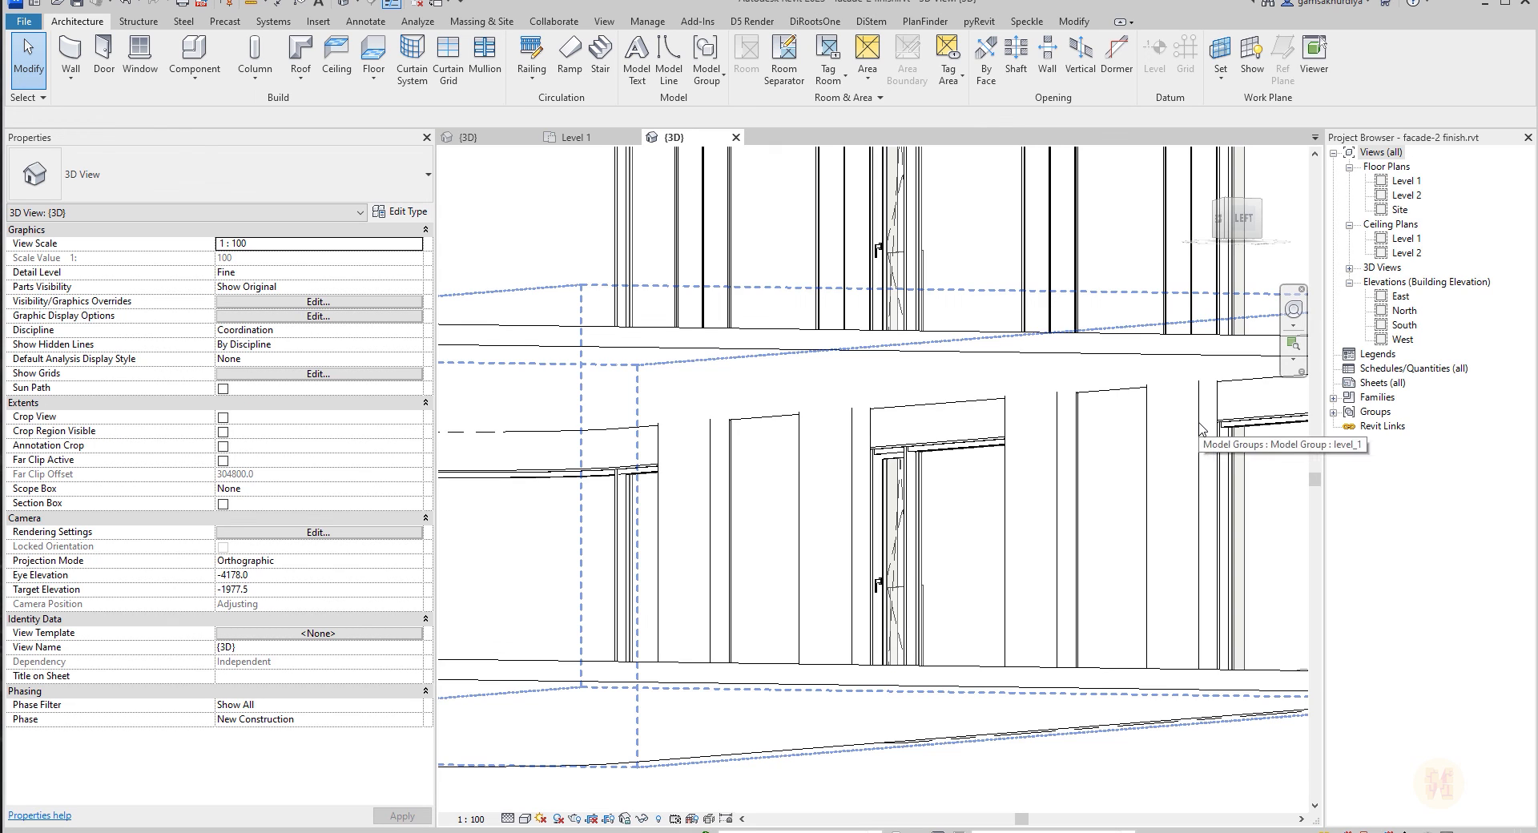
left_click(1202, 432)
left_click(1057, 452, "ctrl")
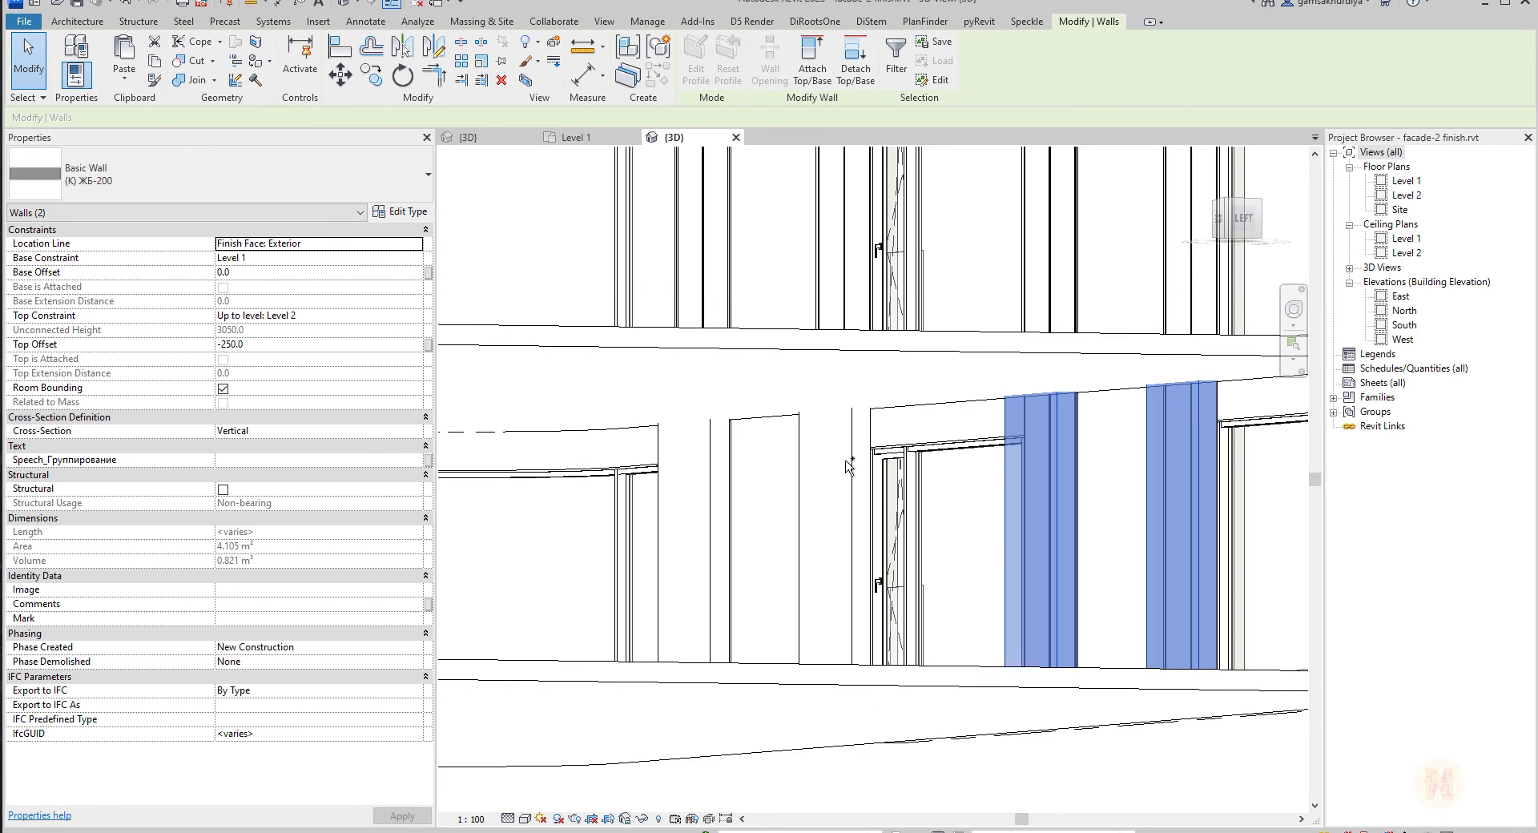
left_click(820, 463, "ctrl")
left_click(701, 481, "ctrl")
left_click(278, 345)
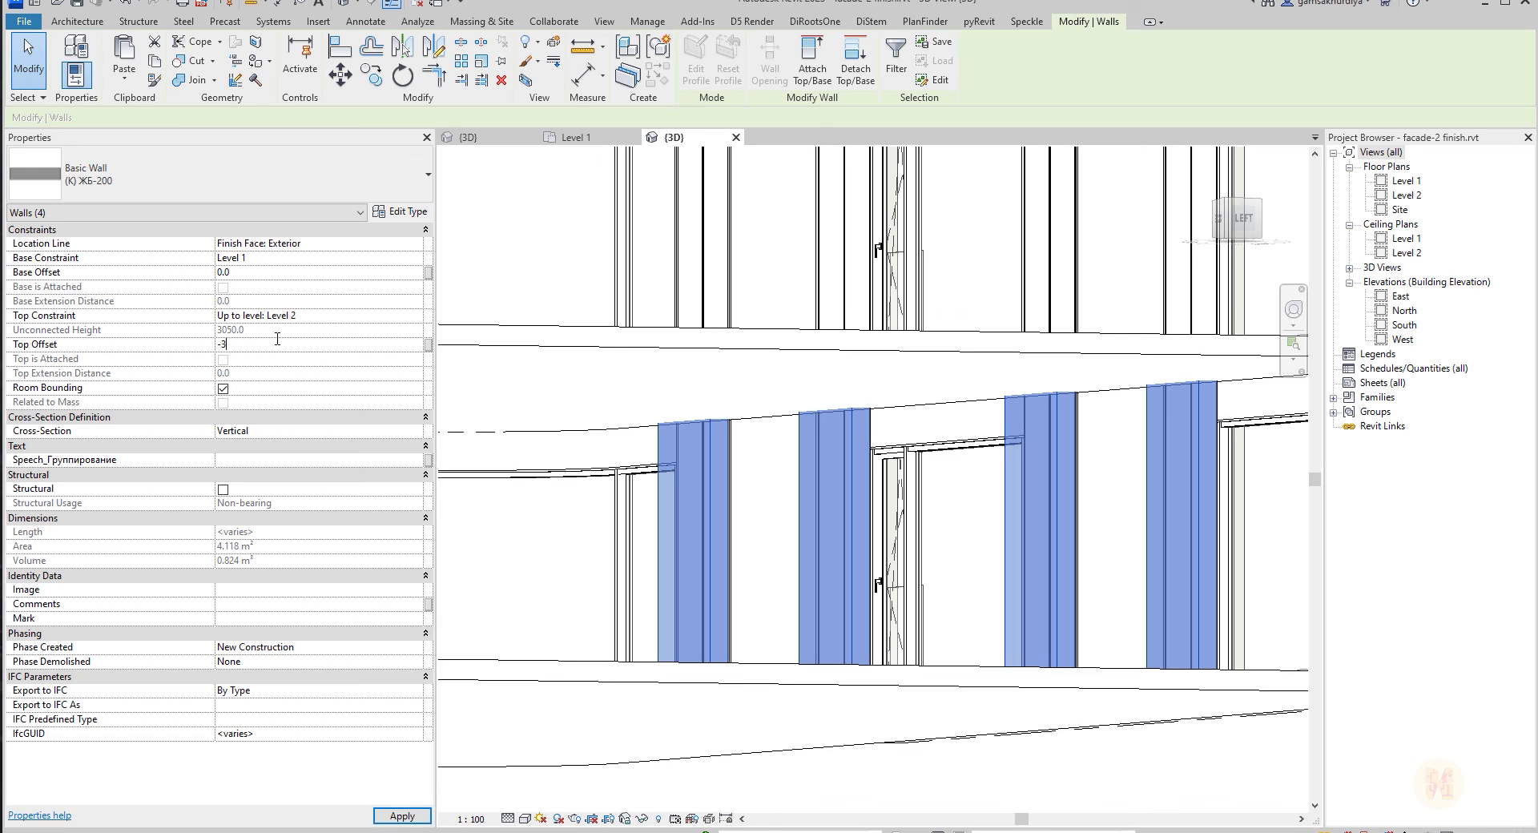
left_click(958, 587)
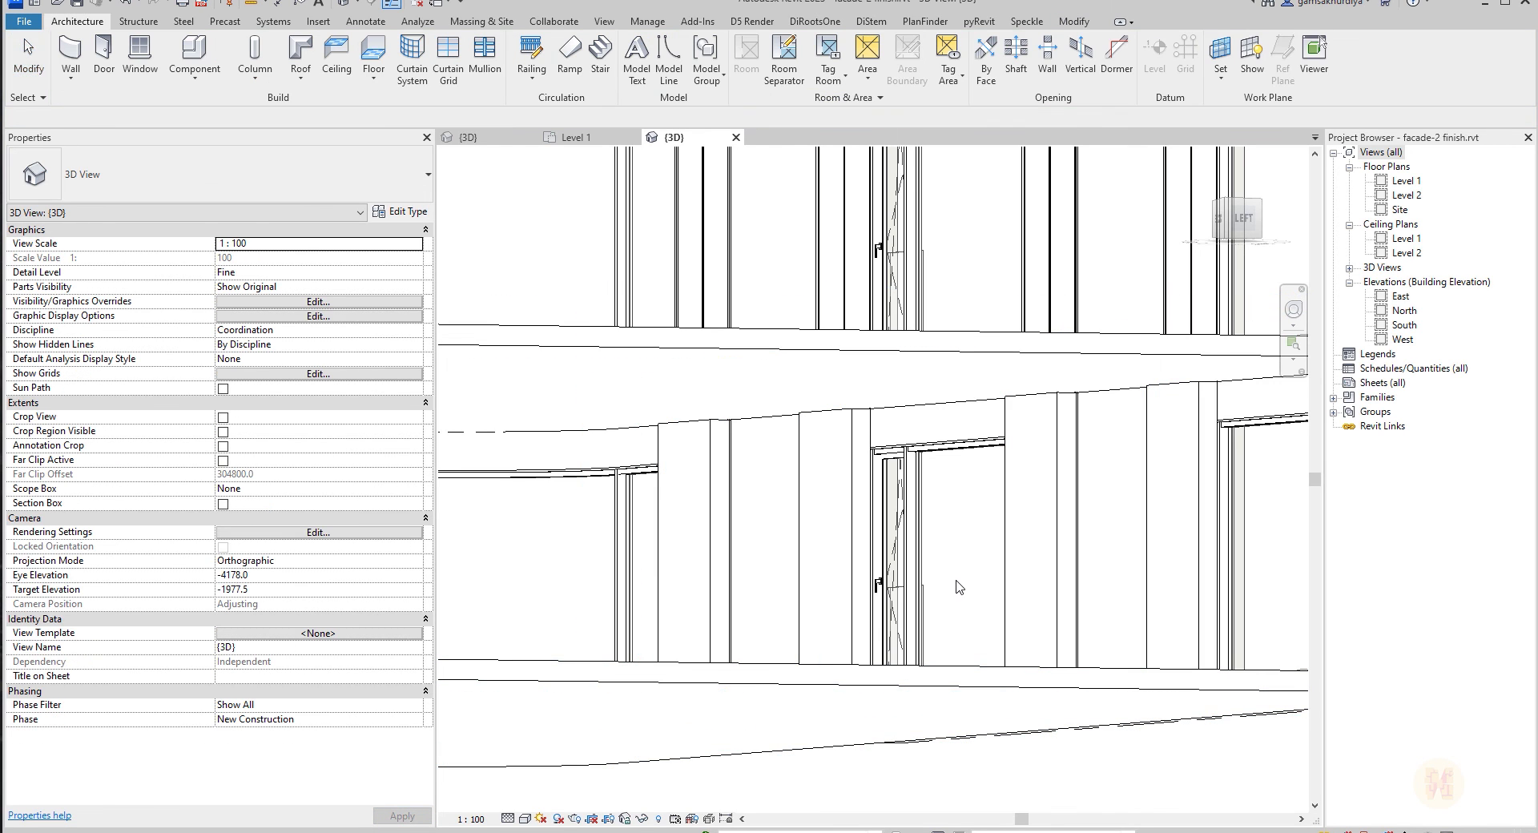
Examine the finished two-storey facade in 3D from several sides, including the slatted bays, piers and rounded corner.
scroll(958, 587, "down", 3)
middle_click_drag(958, 587, 871, 655, "shift")
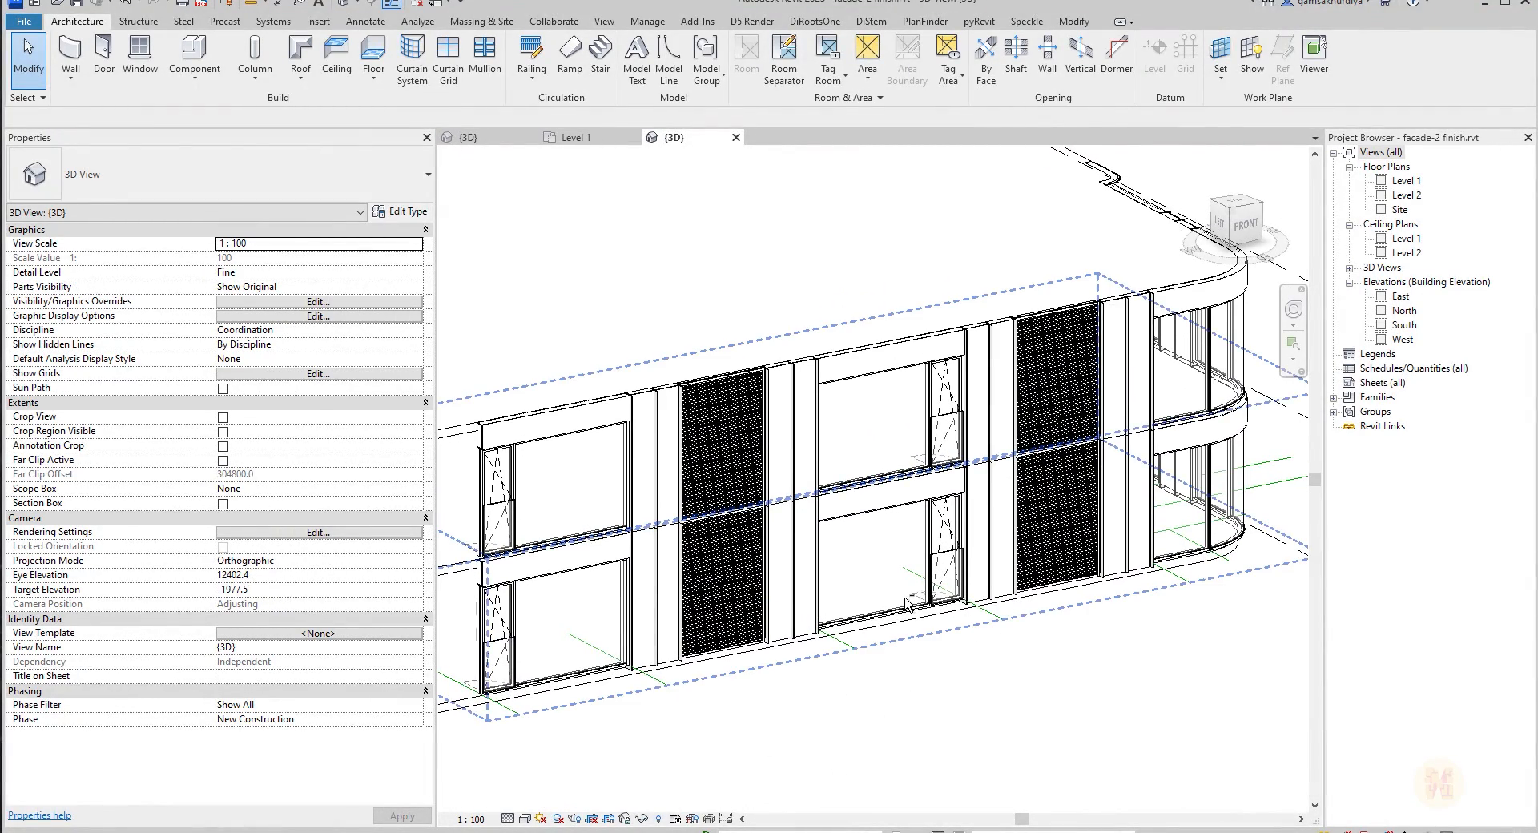
middle_click_drag(909, 606, 1030, 393, "shift")
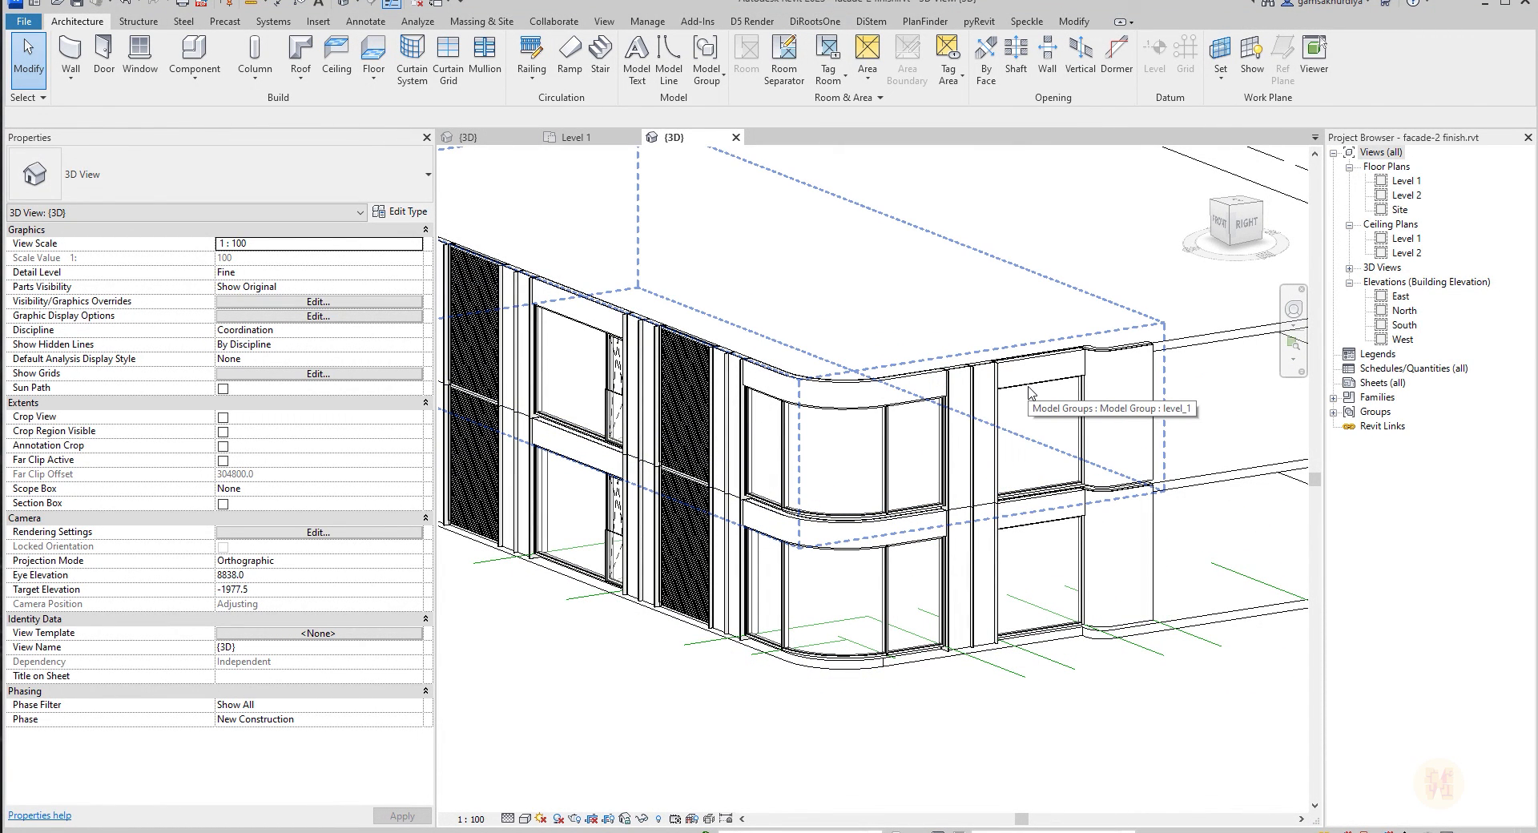
middle_click_drag(1030, 393, 1182, 460)
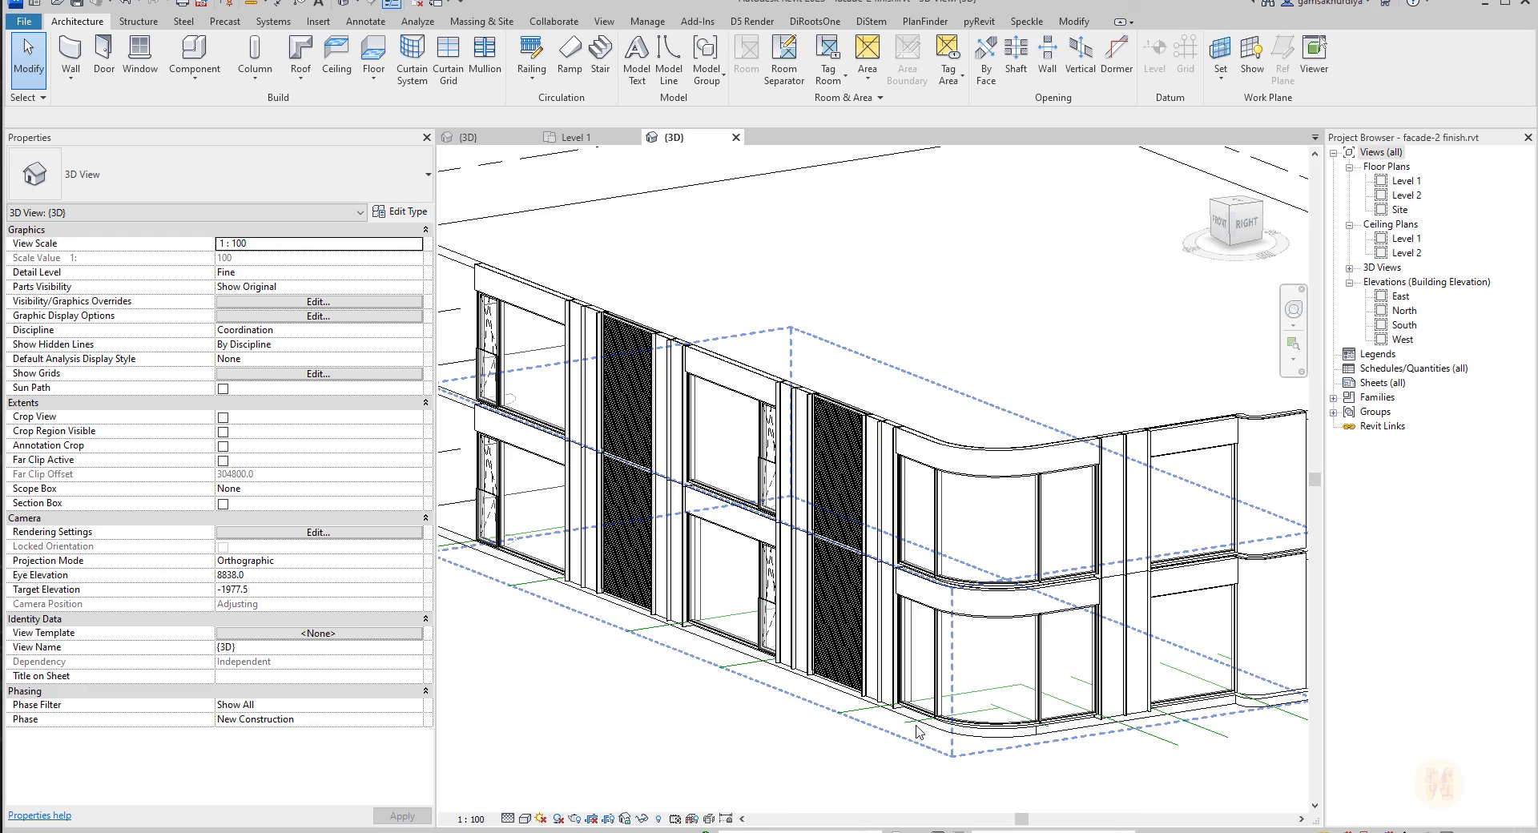
scroll(801, 449, "up", 7)
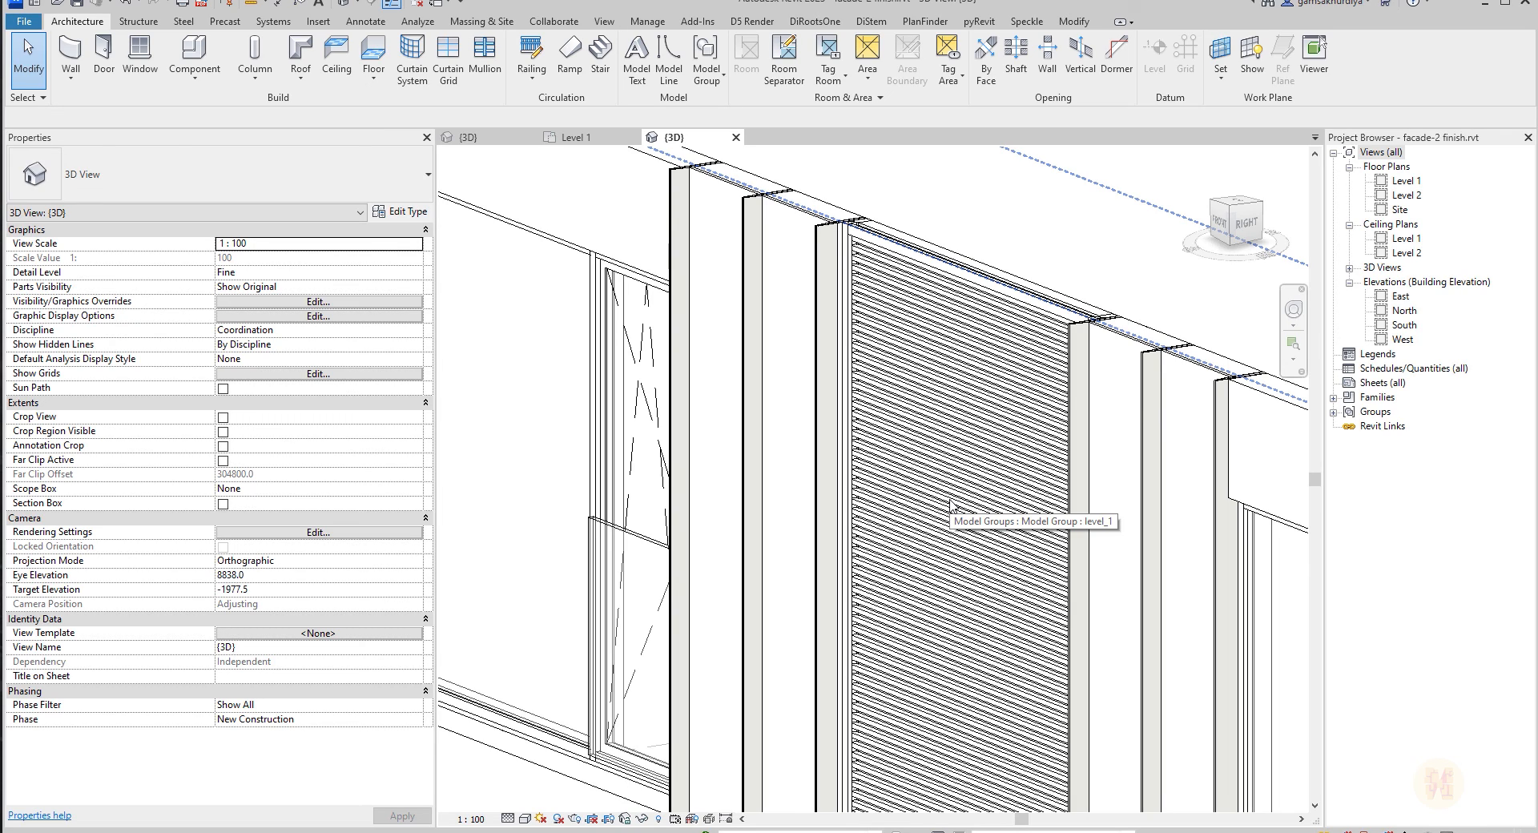
scroll(921, 497, "down", 6)
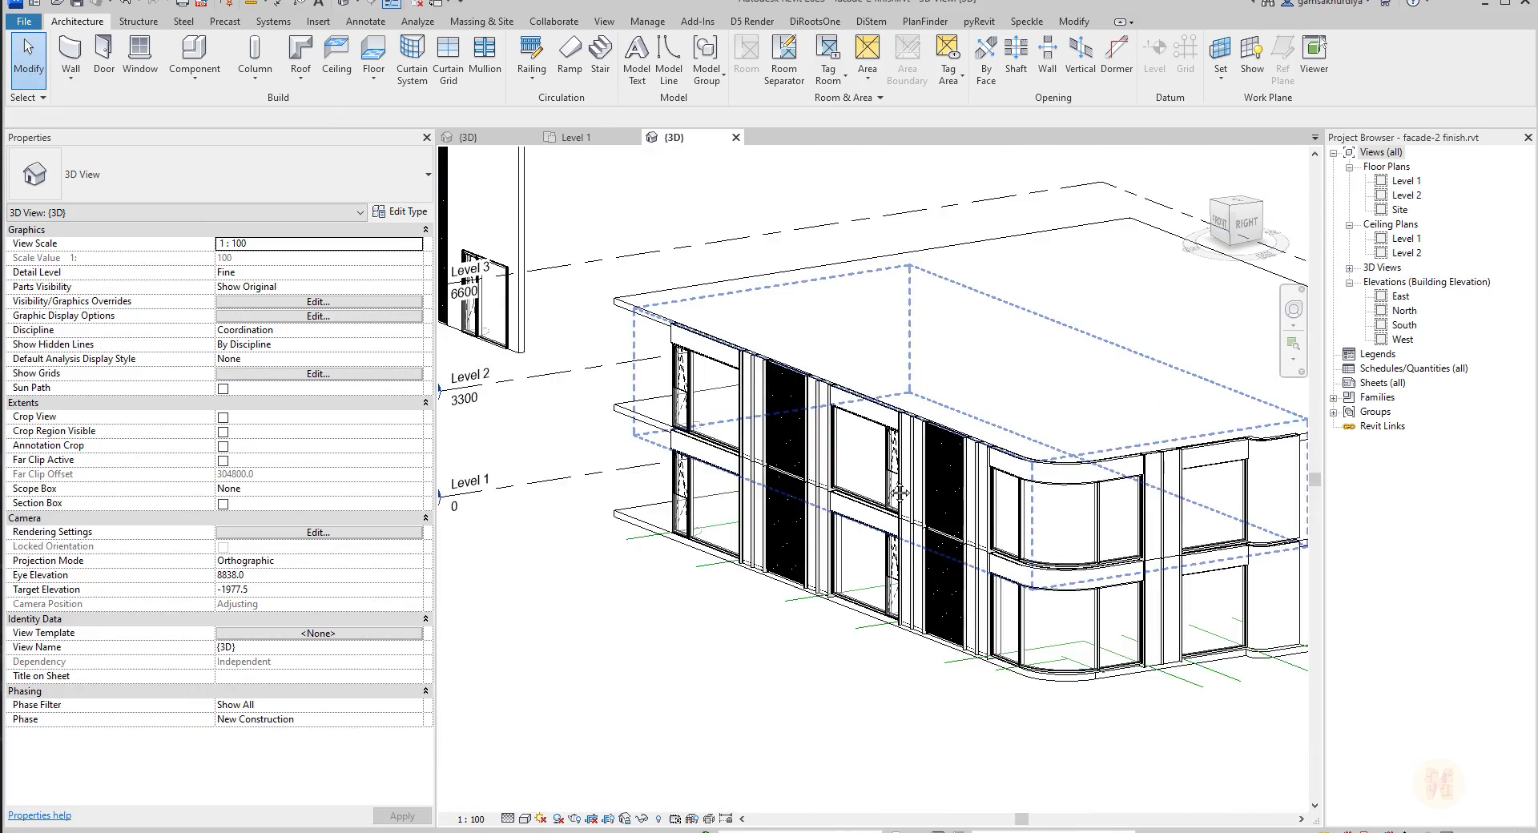
middle_click_drag(899, 493, 831, 458)
middle_click_drag(753, 519, 1054, 553, "shift")
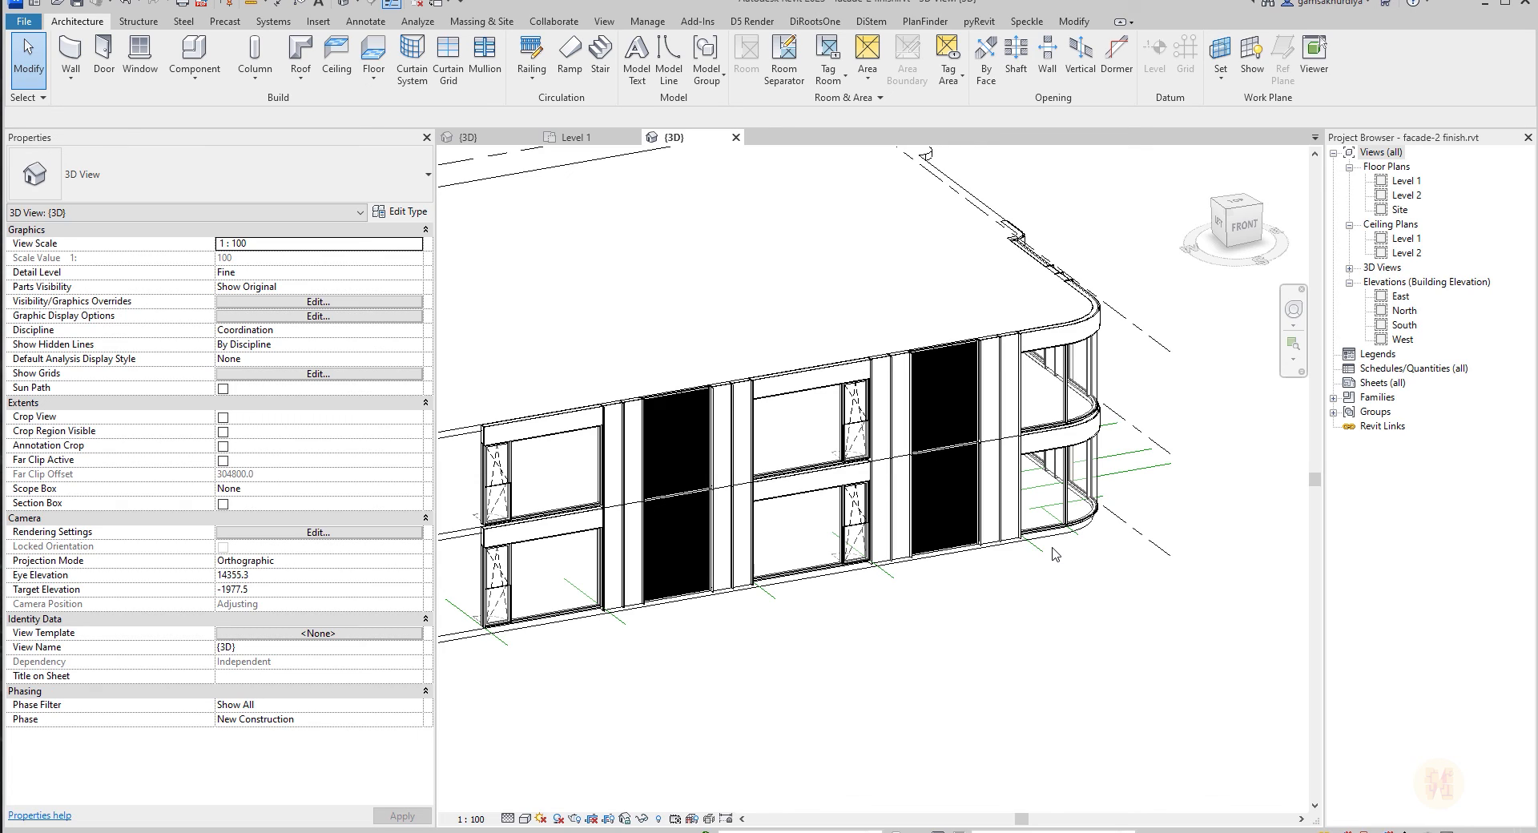
mouse_move(766, 695)
middle_mouse_down("shift")
mouse_move(852, 710)
mouse_move(787, 703)
middle_mouse_up("shift")
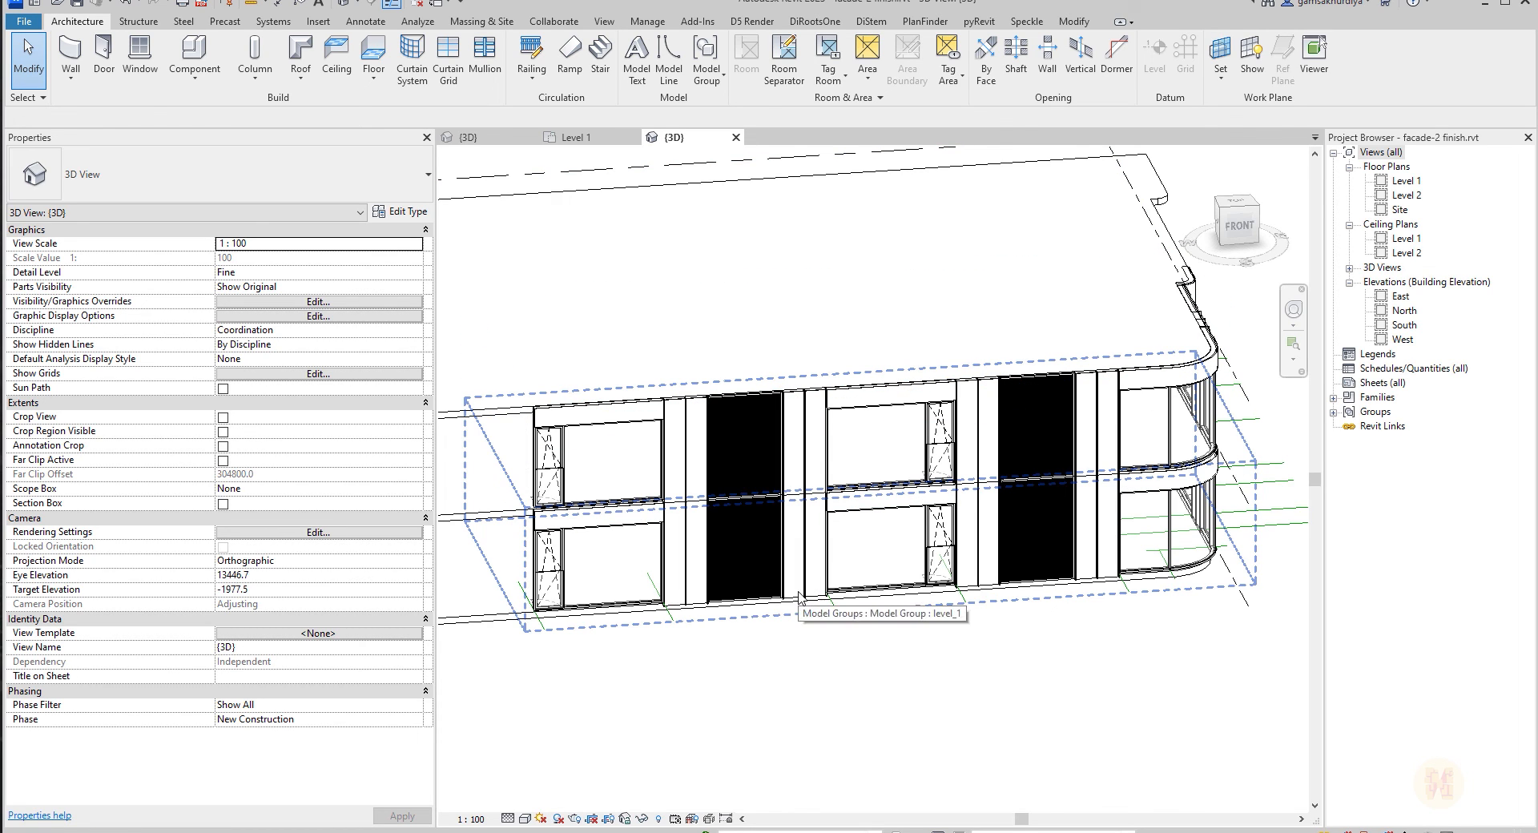
scroll(800, 597, "up", 2)
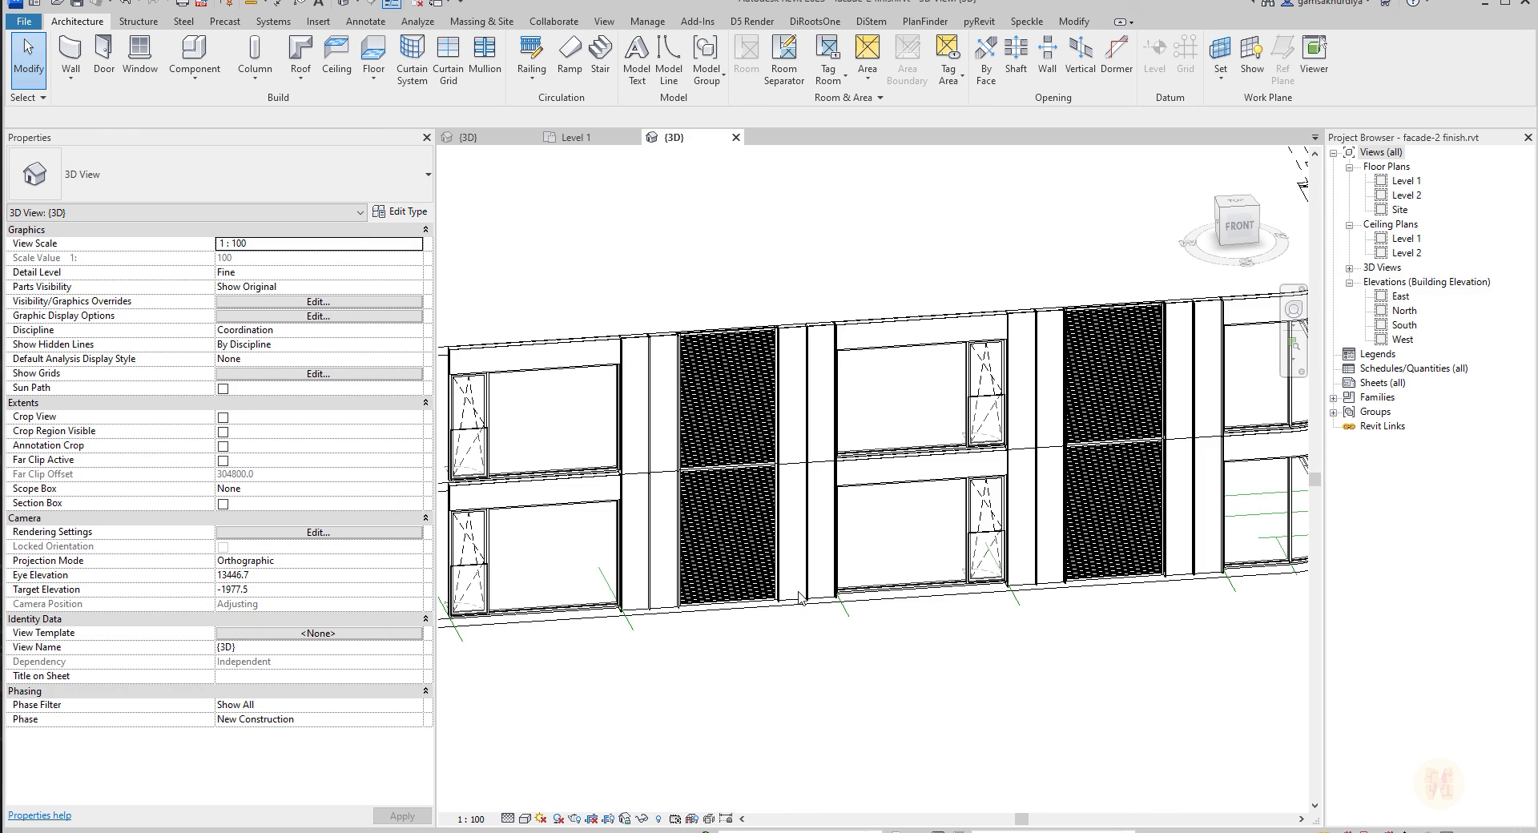
scroll(861, 651, "down", 3)
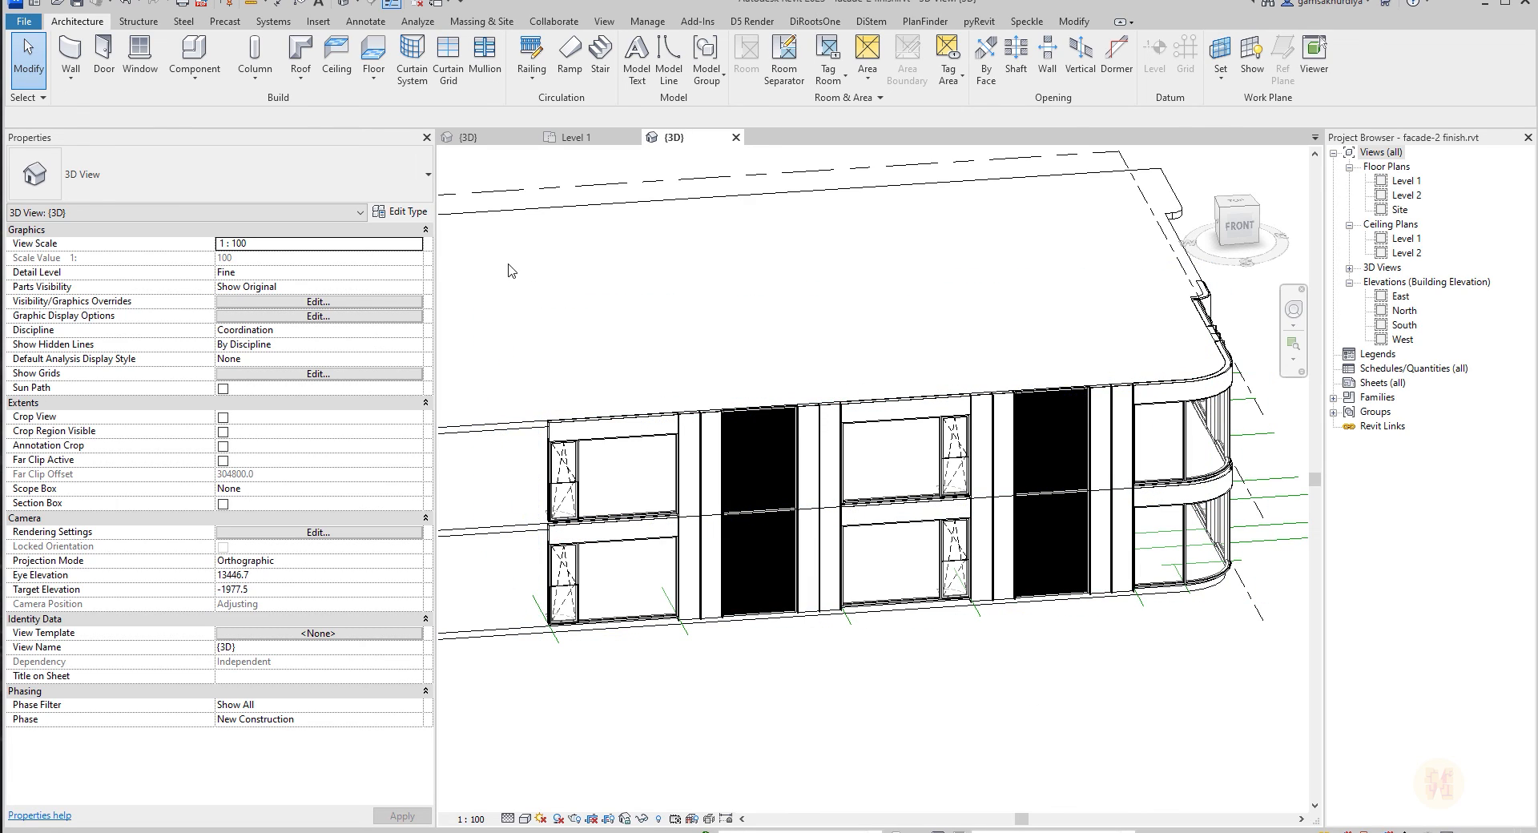
View the facade variants in the 3D view of ALL_facades.rvt and return to the 3D view of facade-2 finish.rvt.
left_click(500, 137)
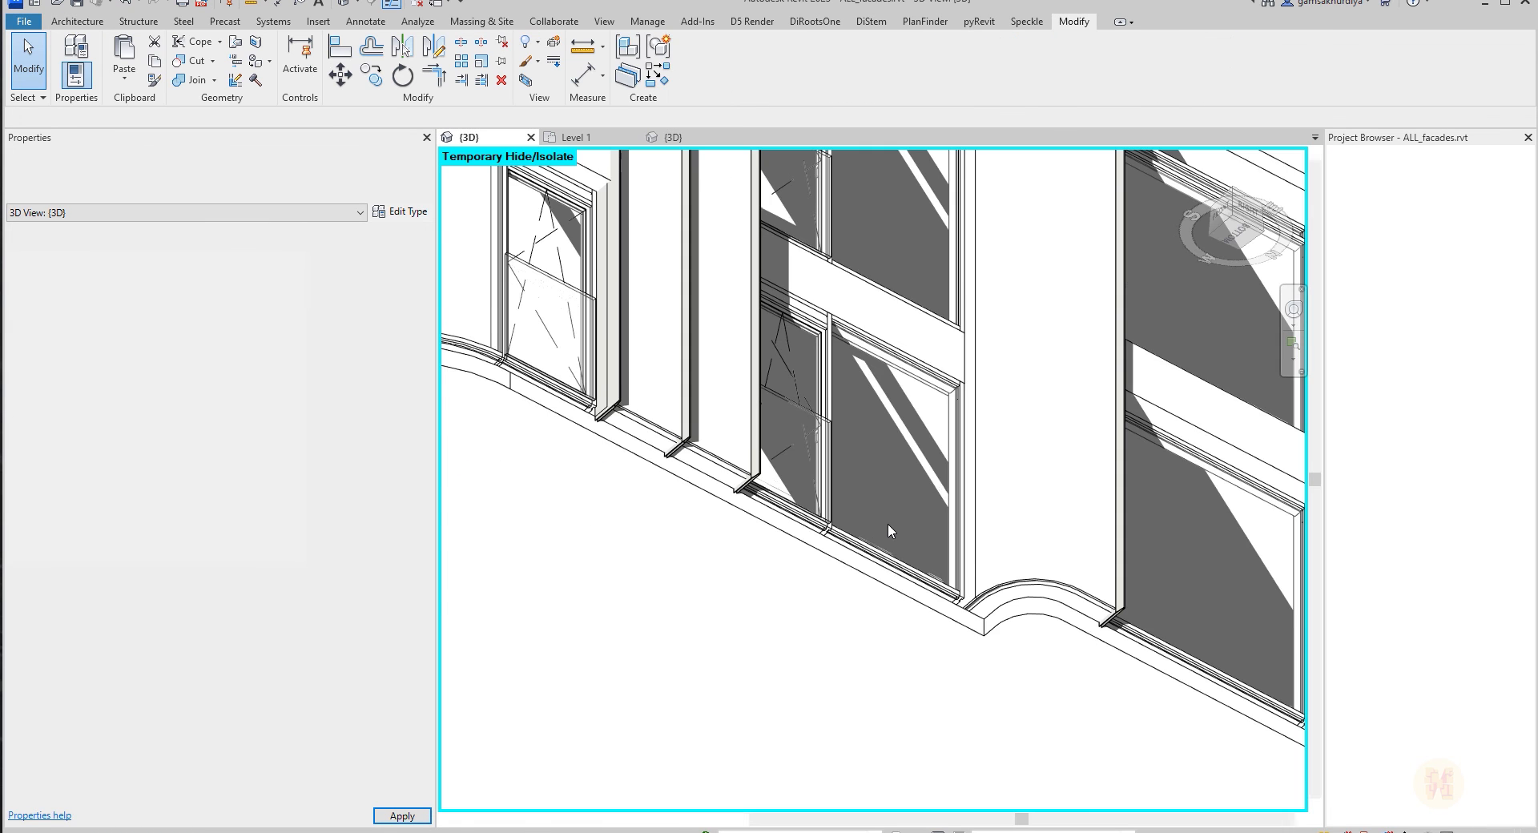
scroll(921, 535, "down", 8)
middle_click_drag(921, 535, 1050, 701, "shift")
middle_click_drag(1059, 627, 1003, 627, "shift")
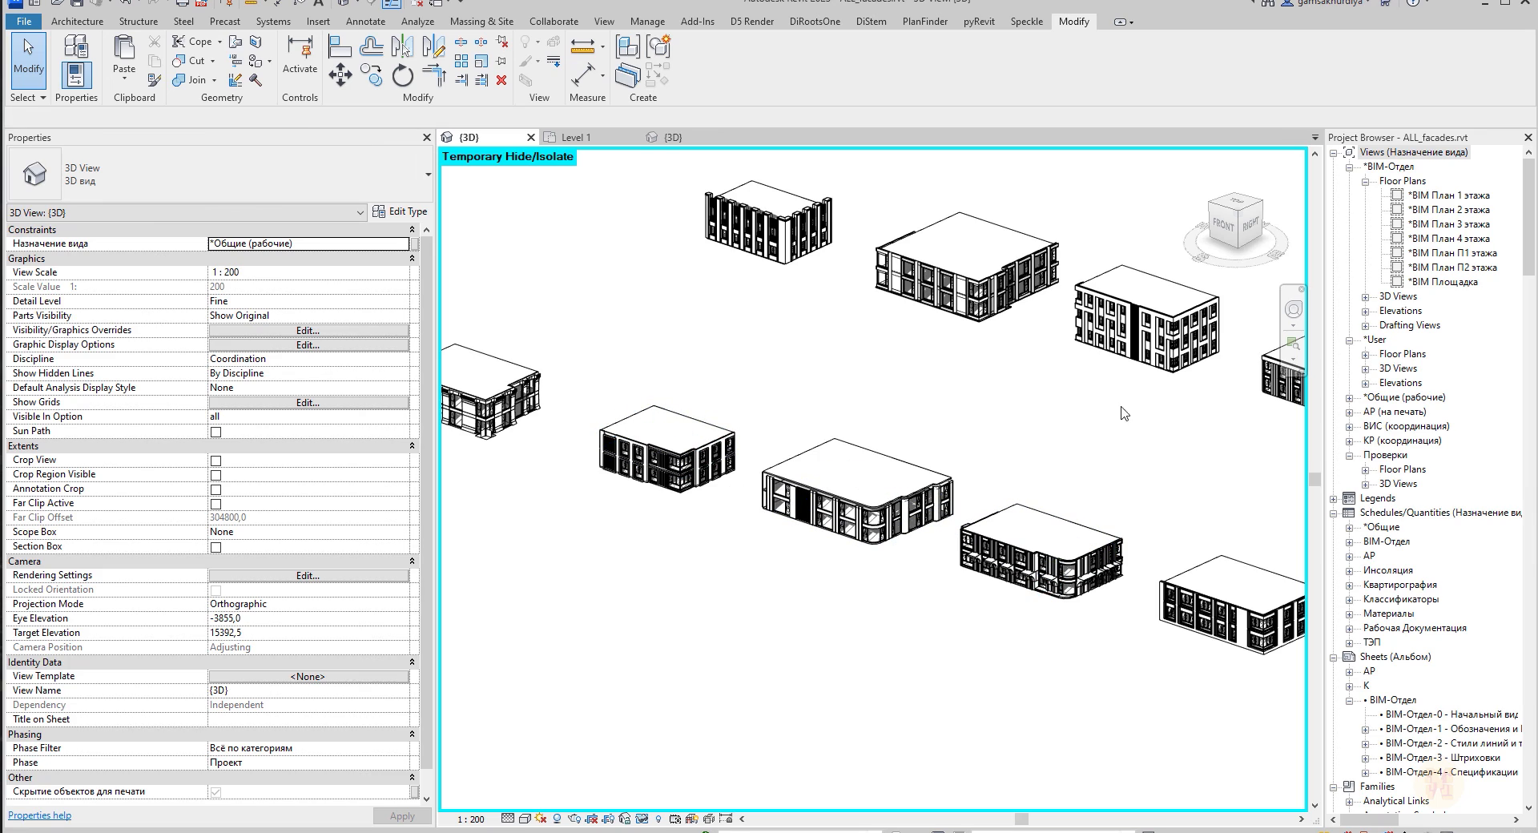
middle_click_drag(1167, 484, 877, 475)
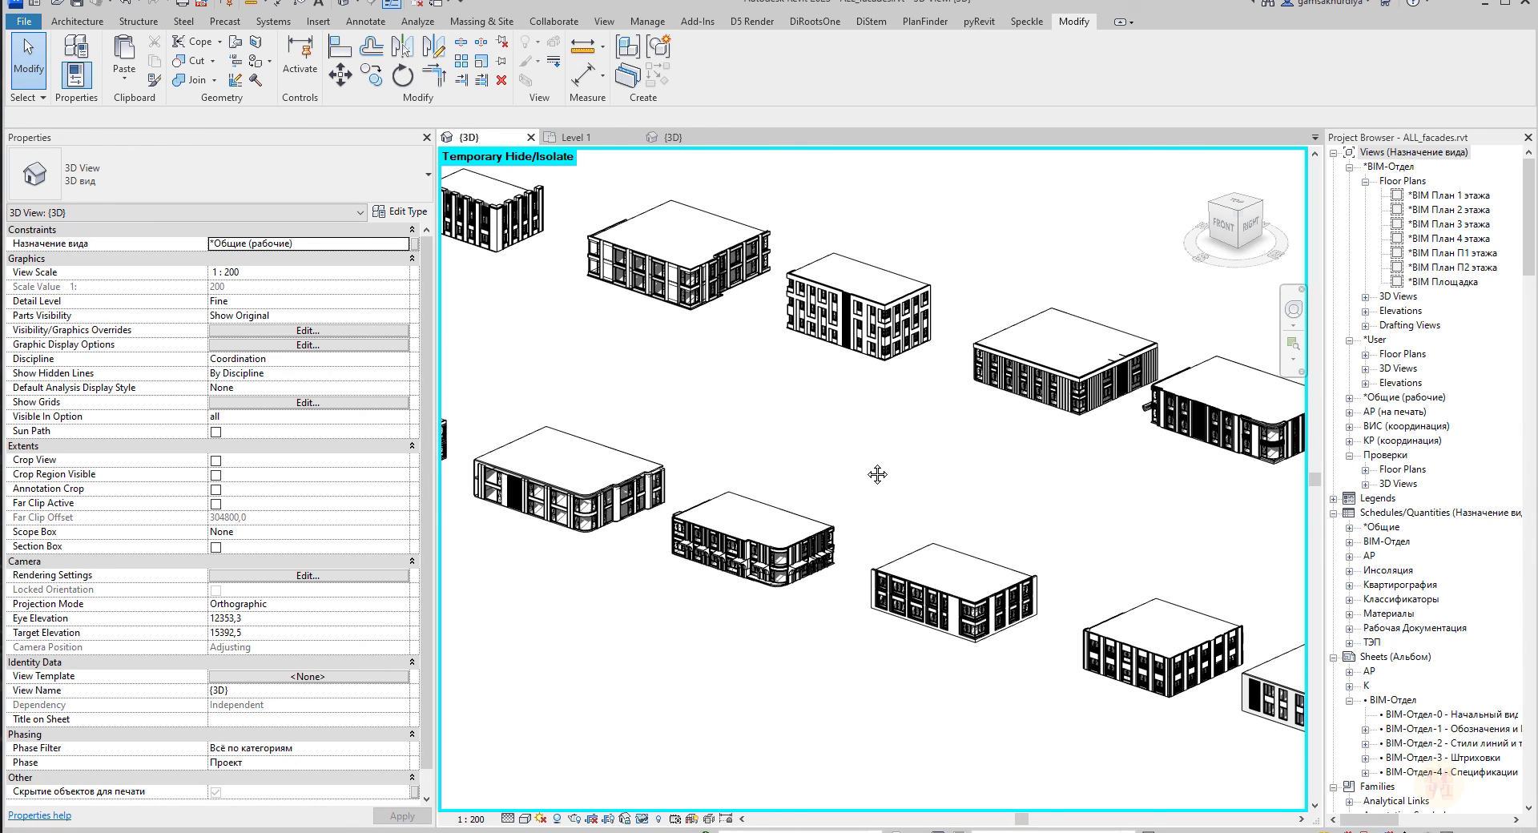
left_click(671, 137)
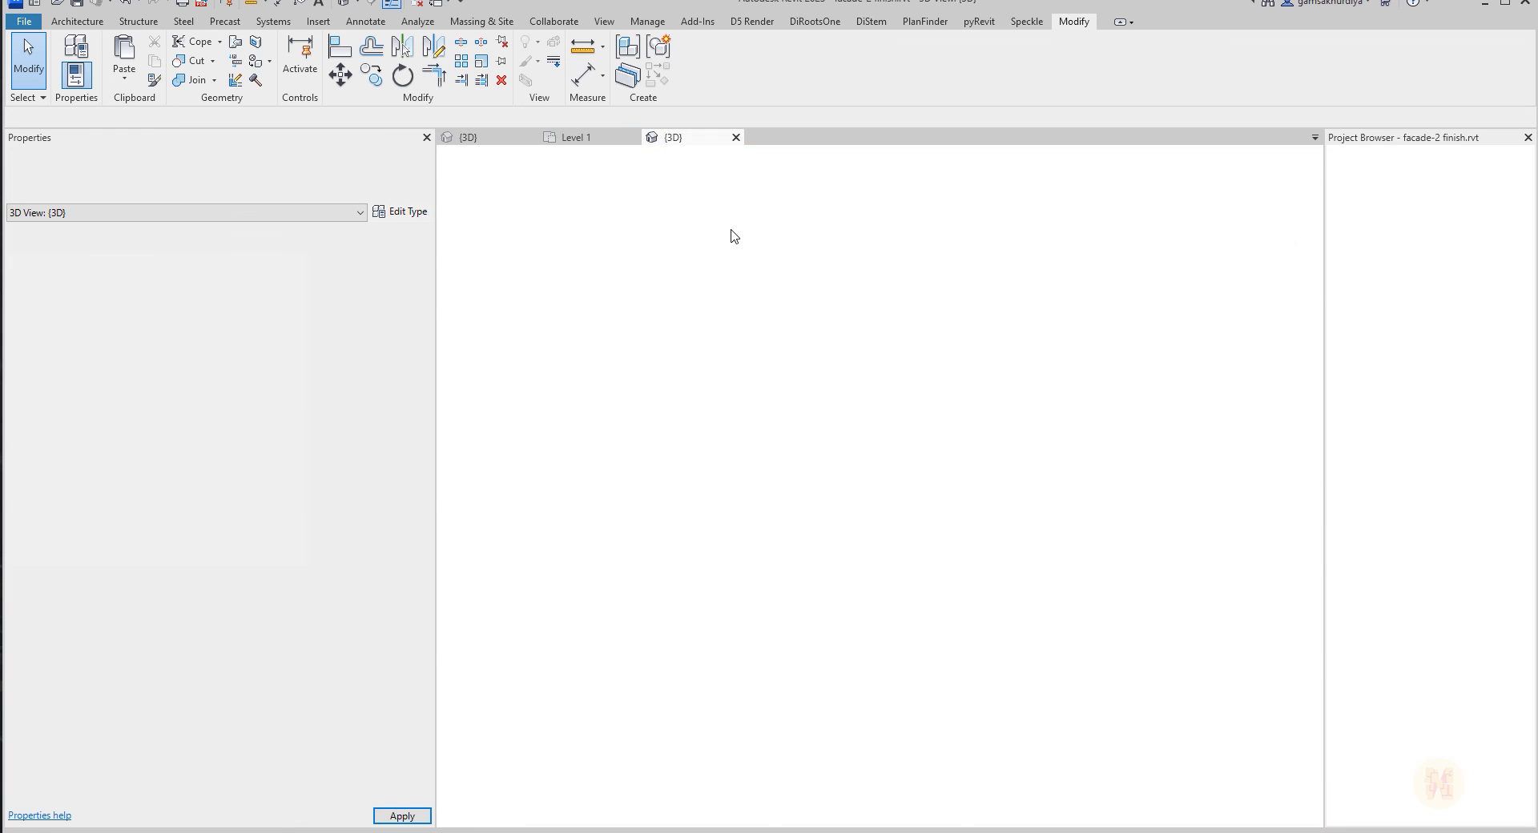